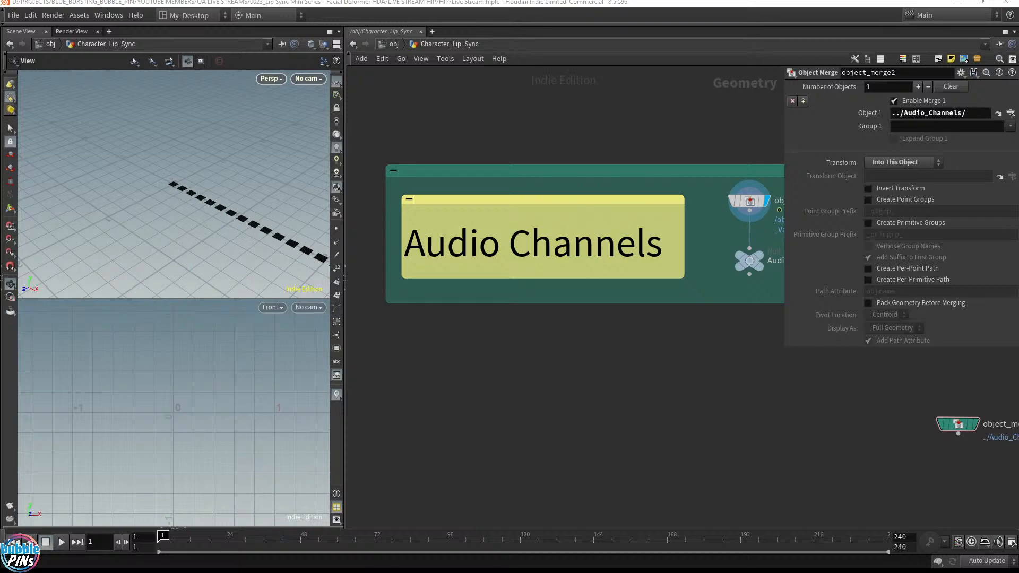
Bring up the live chat window and the Lip Sync EP 01 notes over the Houdini workspace.
{"action": "key", "text": "alt+Tab"}
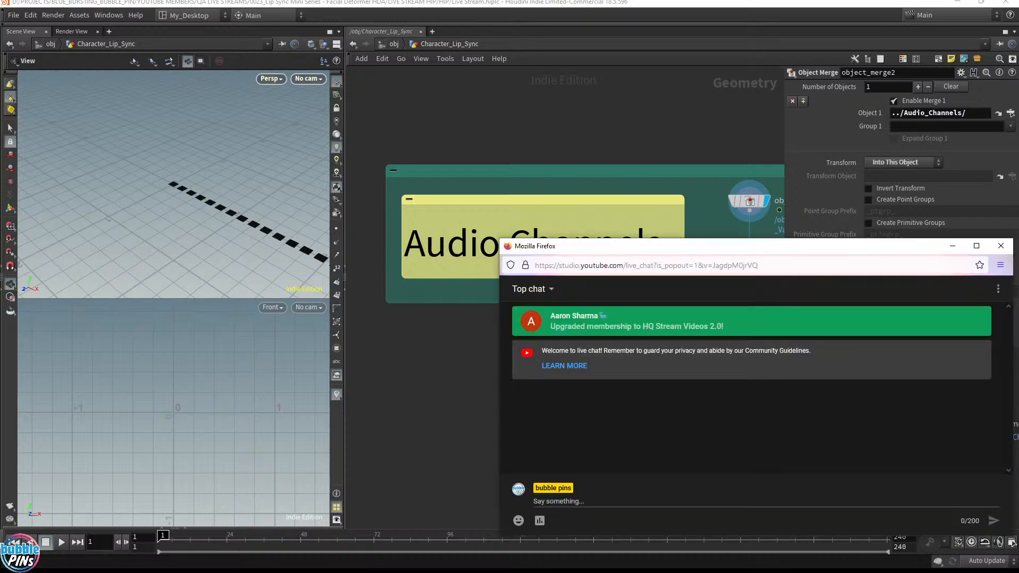
{"action": "key", "text": "alt+Tab"}
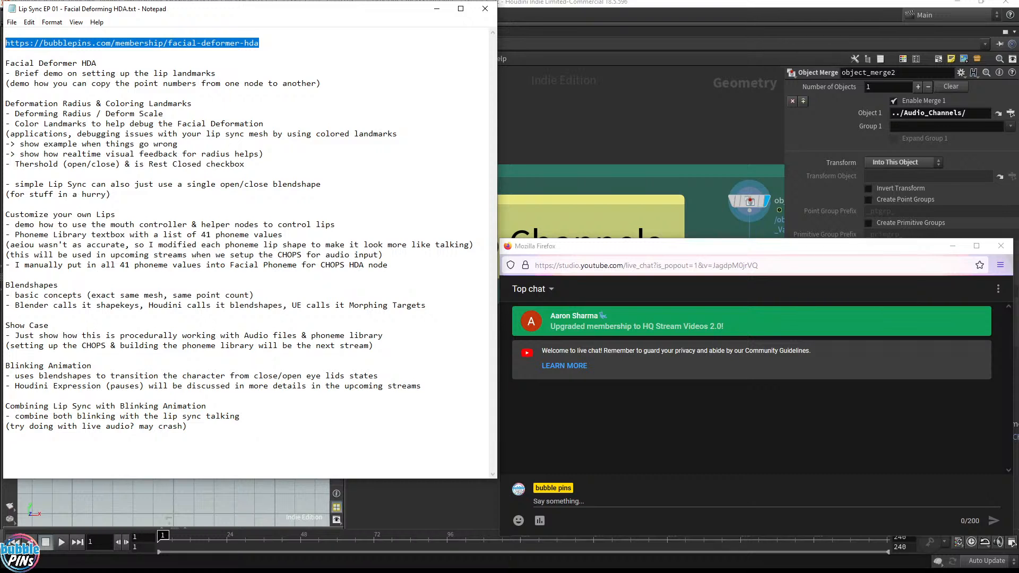
{"action": "key", "text": "alt+Tab"}
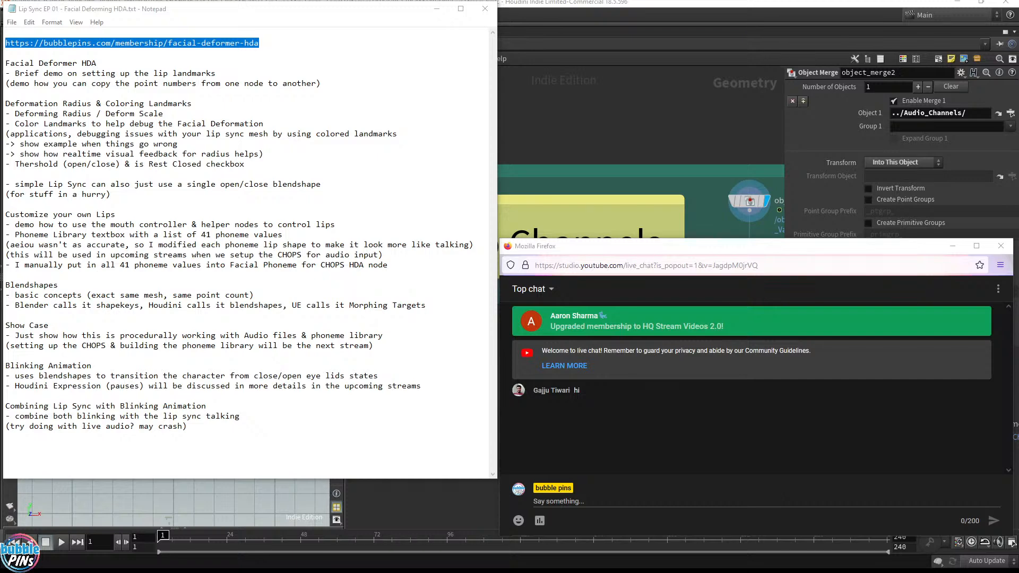
Bring the Lady_Bug_with_HDA preview window on screen, enlarge it, hide the point numbers and view the ladybug from the front.
{"action": "left_click_drag", "start_coordinate": [1018, 151], "coordinate": [416, 64]}
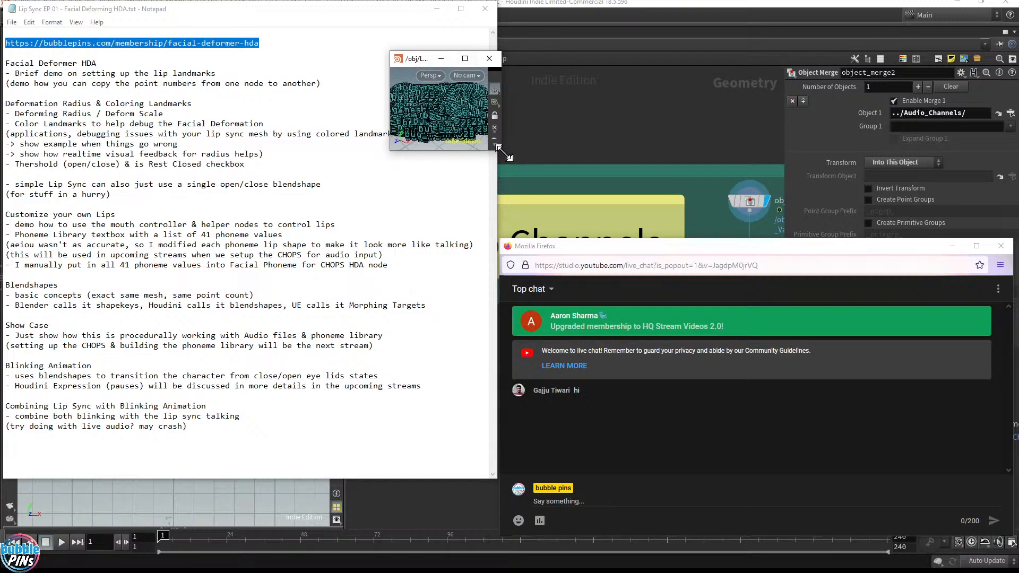
{"action": "left_click_drag", "start_coordinate": [499, 152], "coordinate": [812, 337]}
{"action": "scroll", "coordinate": [820, 305], "scroll_direction": "down", "scroll_amount": 5}
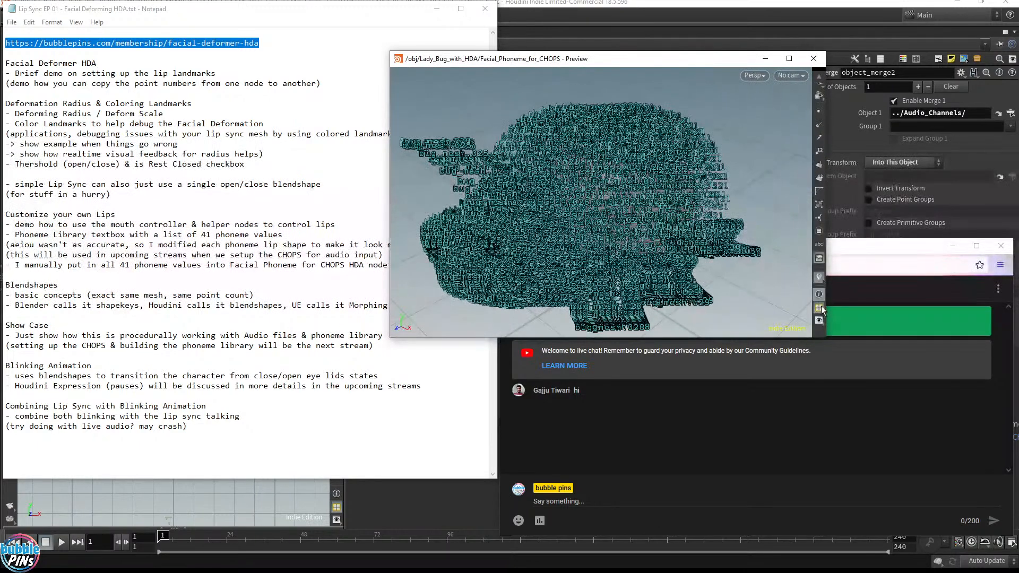
{"action": "left_click", "coordinate": [817, 277]}
{"action": "left_click_drag", "start_coordinate": [600, 238], "coordinate": [605, 206], "text": "alt"}
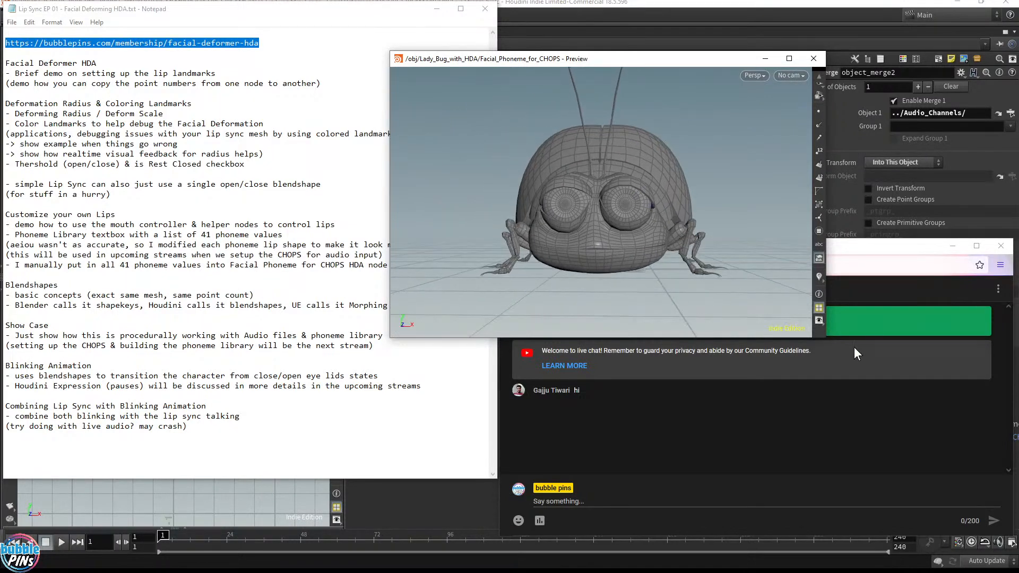
Shrink the ladybug preview window and reframe the face so it fills the smaller view.
{"action": "left_click_drag", "start_coordinate": [812, 337], "coordinate": [621, 263]}
{"action": "scroll", "coordinate": [554, 202], "scroll_direction": "up", "scroll_amount": 3}
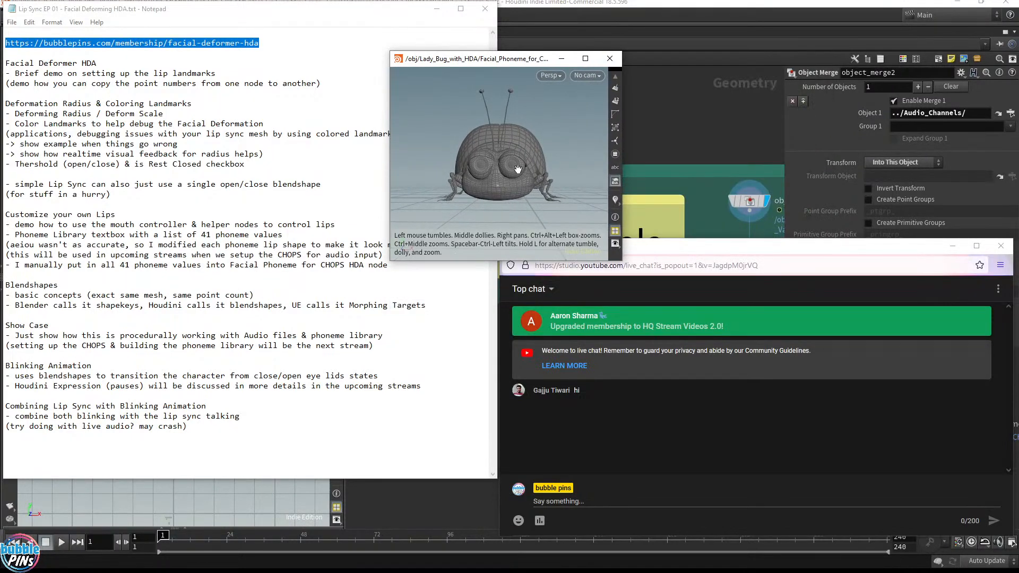
{"action": "mouse_move", "coordinate": [517, 170]}
{"action": "left_mouse_down", "text": "alt"}
{"action": "mouse_move", "coordinate": [568, 169]}
{"action": "mouse_move", "coordinate": [526, 158]}
{"action": "left_mouse_up", "text": "alt"}
{"action": "scroll", "coordinate": [543, 160], "scroll_direction": "down", "scroll_amount": 2}
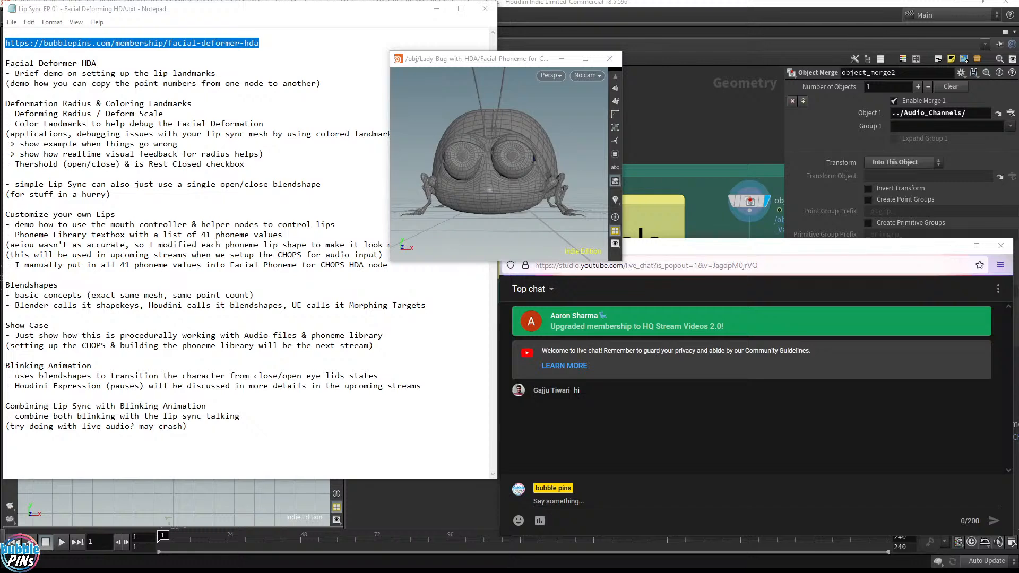
Shrink the ladybug preview window further and place it just above the live chat window, clear of the notes.
{"action": "left_click_drag", "start_coordinate": [468, 60], "coordinate": [109, 366]}
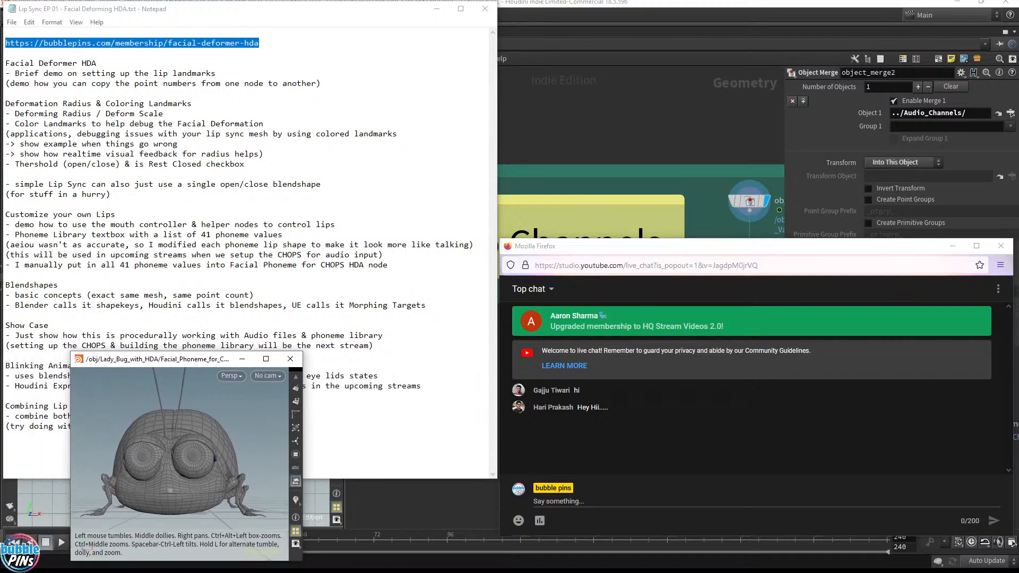
{"action": "left_click", "coordinate": [66, 356]}
{"action": "left_click", "coordinate": [135, 488]}
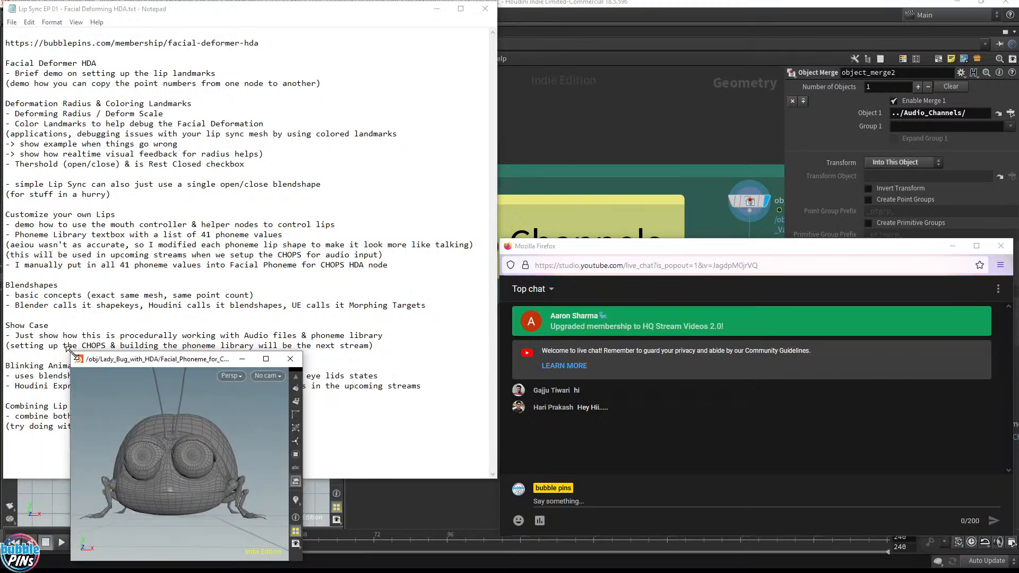
{"action": "left_click_drag", "start_coordinate": [67, 350], "coordinate": [105, 400]}
{"action": "left_click_drag", "start_coordinate": [174, 412], "coordinate": [871, 254]}
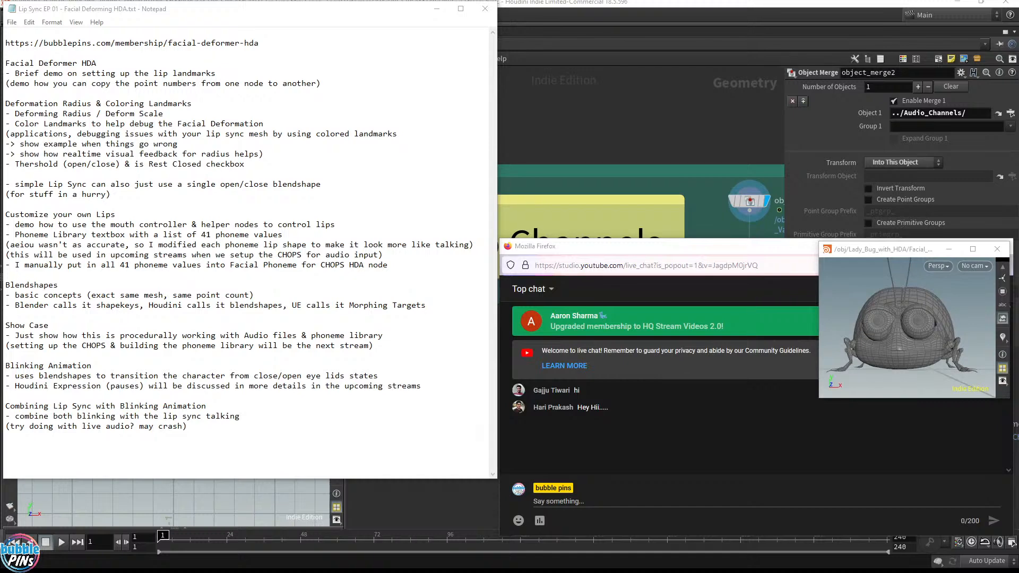
{"action": "left_click_drag", "start_coordinate": [896, 248], "coordinate": [894, 87]}
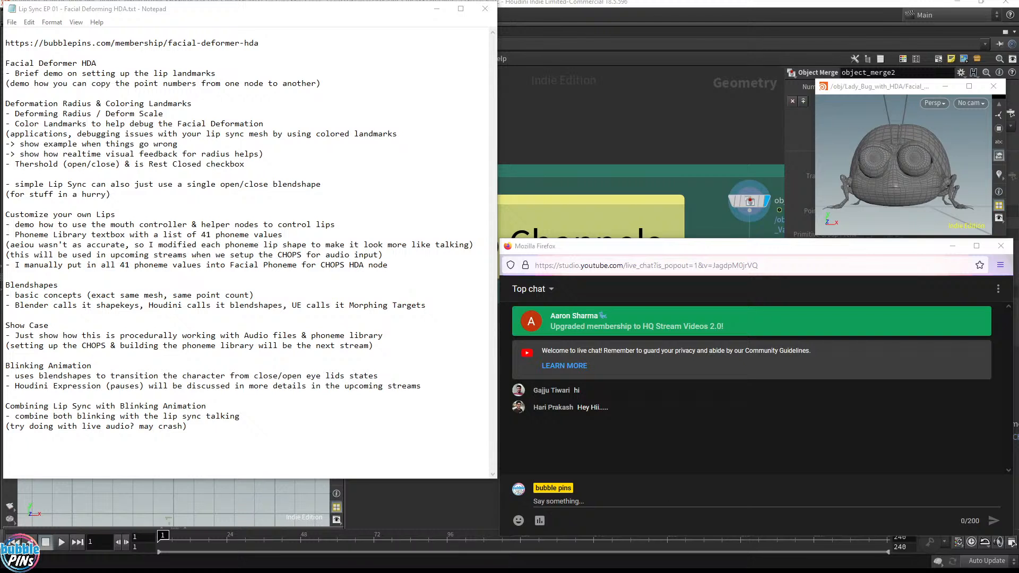
{"action": "left_click", "coordinate": [624, 503]}
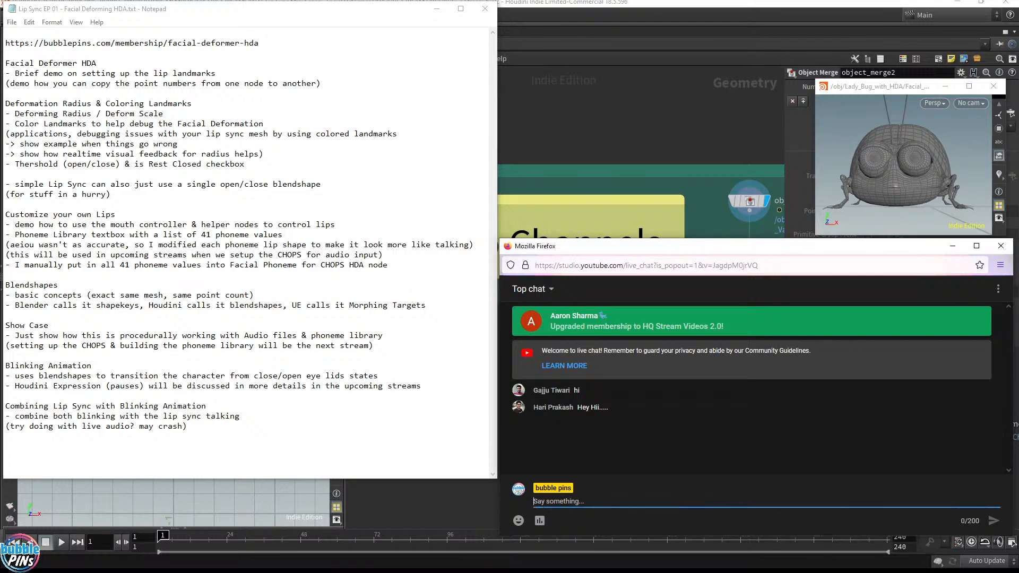
{"action": "left_click", "coordinate": [900, 160]}
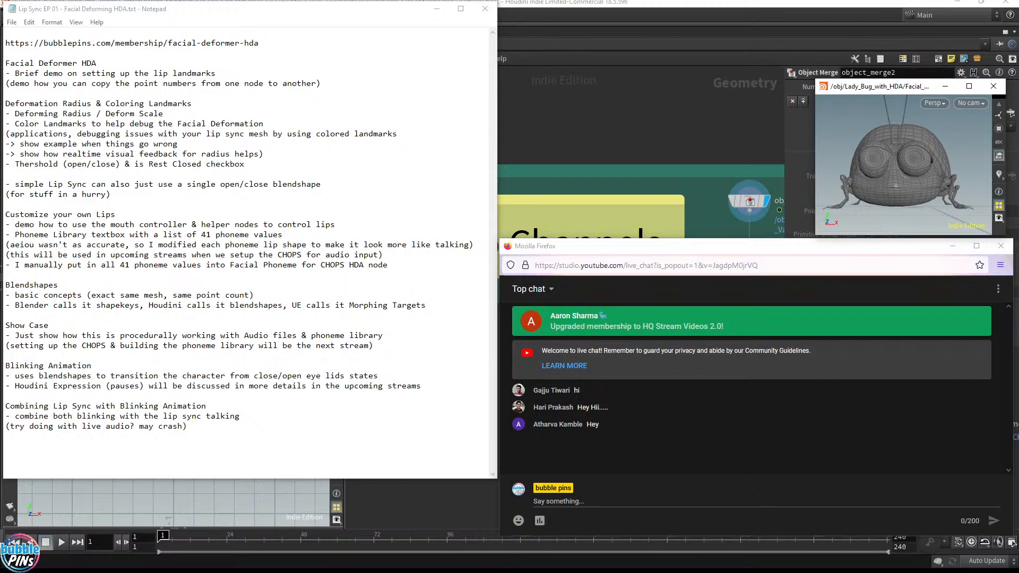
{"action": "left_click", "coordinate": [558, 502]}
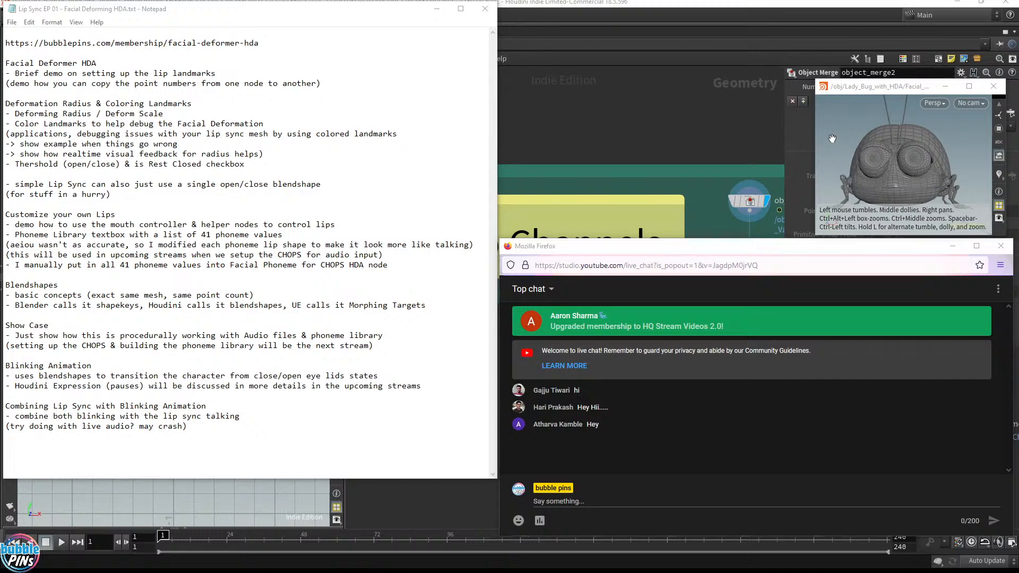
Return to Houdini, follow the object merge to its Channel_Values source in CHOPS_phoneme_lib, and enter the chopnet1 network.
{"action": "left_click", "coordinate": [640, 123]}
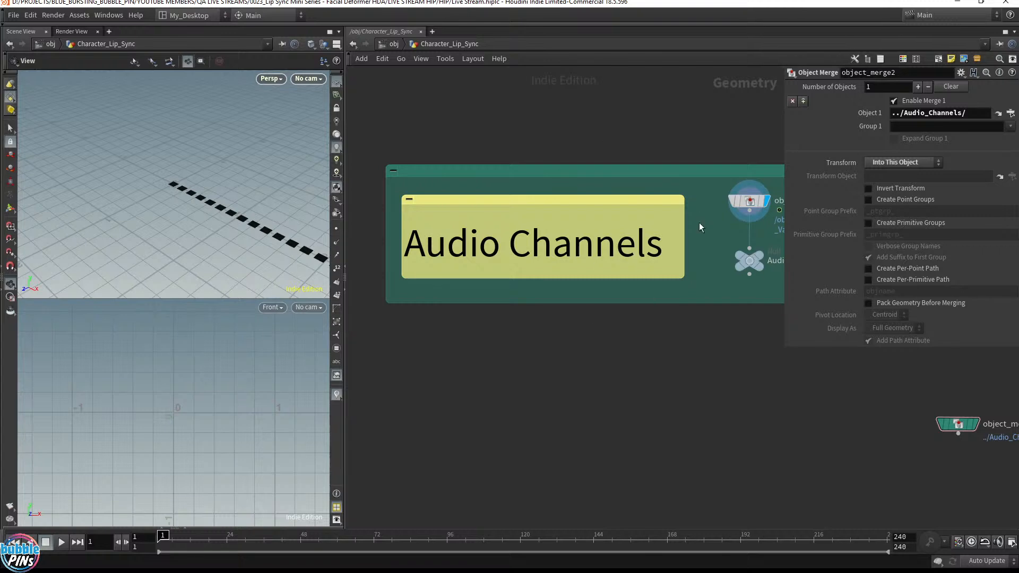
{"action": "middle_click_drag", "start_coordinate": [699, 116], "coordinate": [567, 130]}
{"action": "left_click_drag", "start_coordinate": [712, 201], "coordinate": [588, 225]}
{"action": "left_click", "coordinate": [1010, 113]}
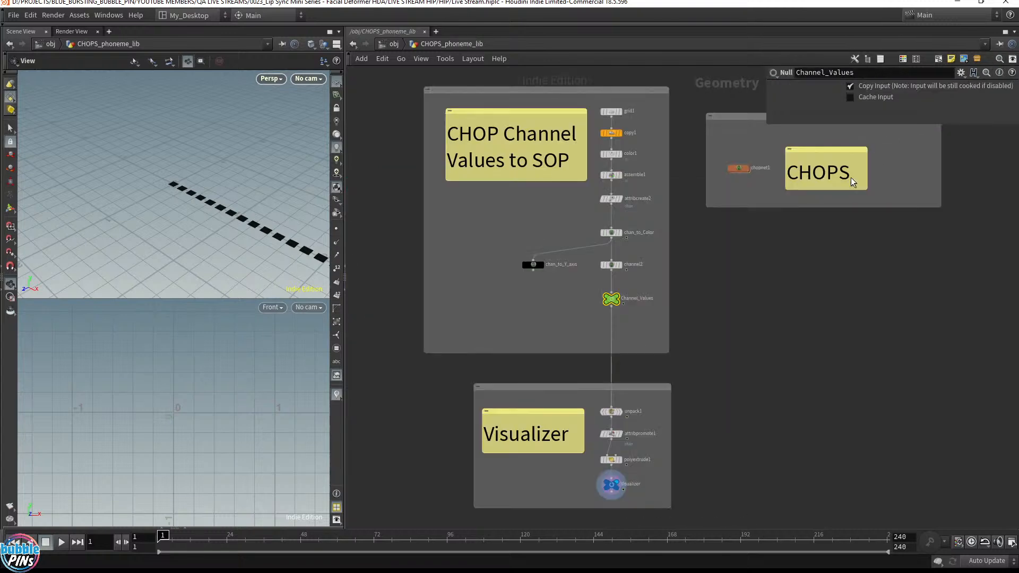
{"action": "double_click", "coordinate": [738, 168]}
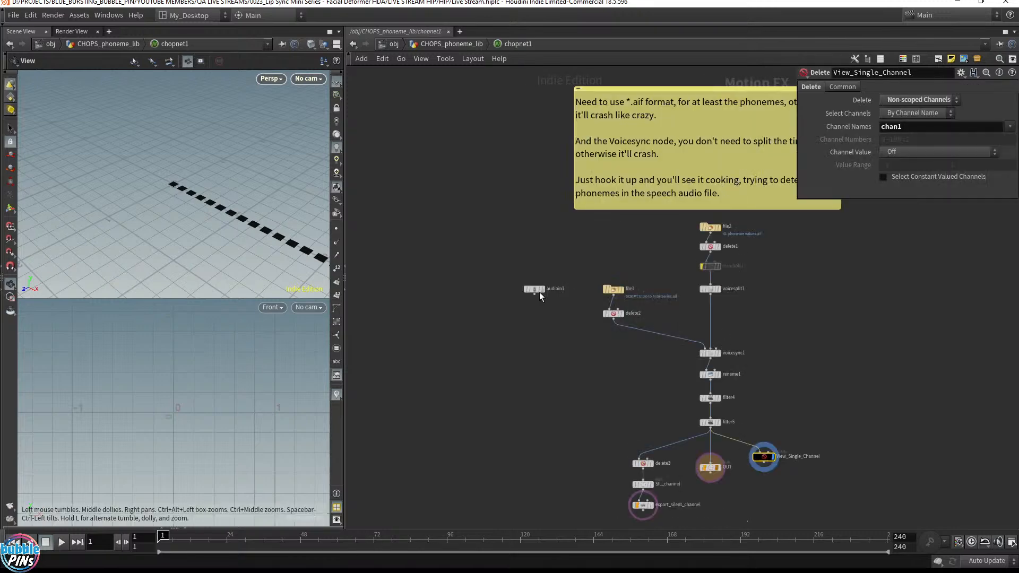
Add a Phoneme node in the empty area above the yellow sticky note in chopnet1.
{"action": "left_click", "coordinate": [527, 361]}
{"action": "middle_click_drag", "start_coordinate": [475, 176], "coordinate": [553, 460]}
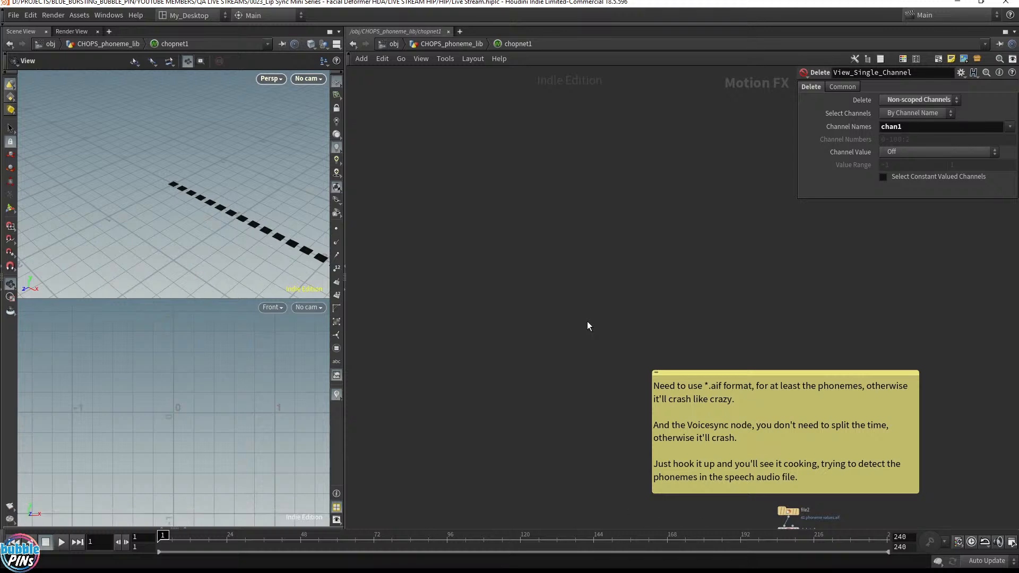
{"action": "key", "text": "Tab"}
{"action": "type", "text": "pho"}
{"action": "key", "text": "Return"}
{"action": "left_click", "coordinate": [612, 294]}
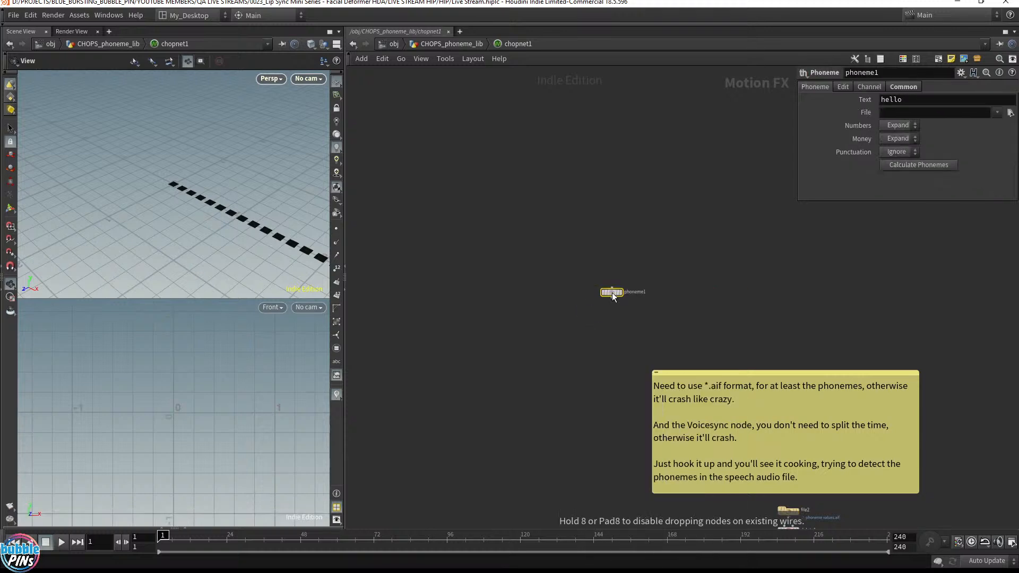
{"action": "scroll", "coordinate": [613, 294], "scroll_direction": "up", "scroll_amount": 5}
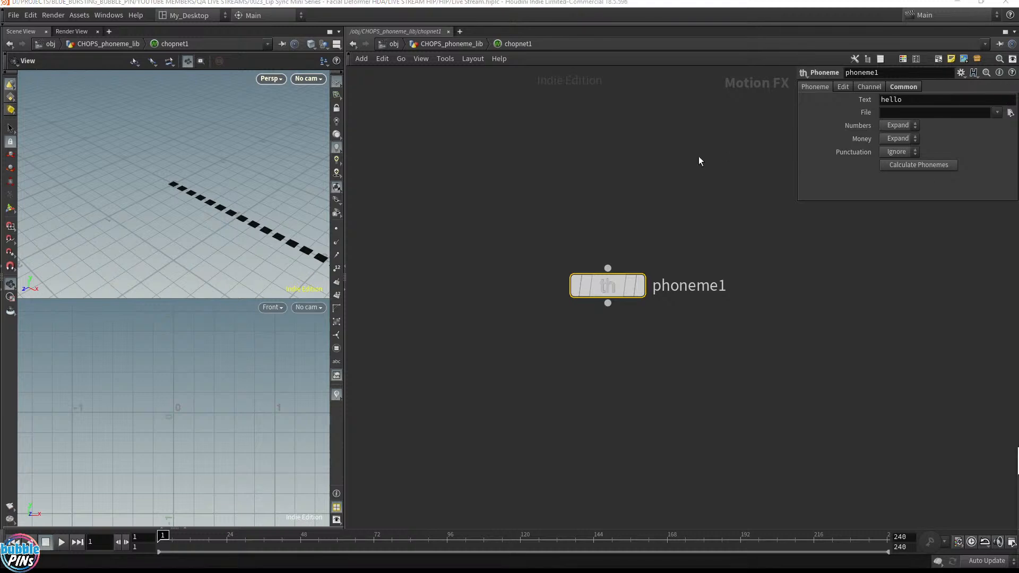
Bring the Phoneme node's help window on screen, enlarge it and show the Phoneme Values table.
{"action": "left_click_drag", "start_coordinate": [1018, 456], "coordinate": [284, 83]}
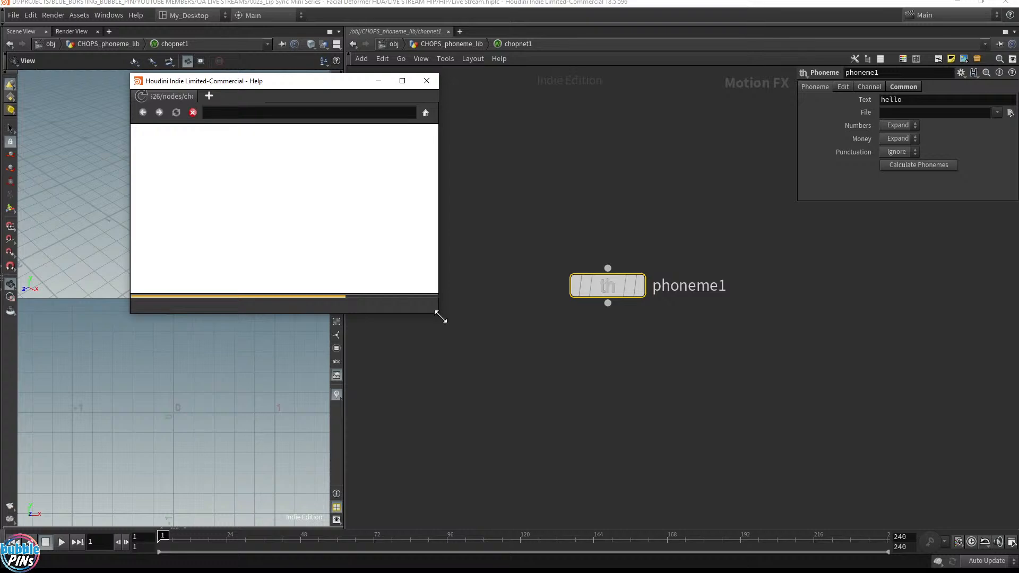
{"action": "left_click_drag", "start_coordinate": [438, 314], "coordinate": [876, 511]}
{"action": "scroll", "coordinate": [682, 371], "scroll_direction": "down", "scroll_amount": 6}
{"action": "scroll", "coordinate": [683, 371], "scroll_direction": "up", "scroll_amount": 4}
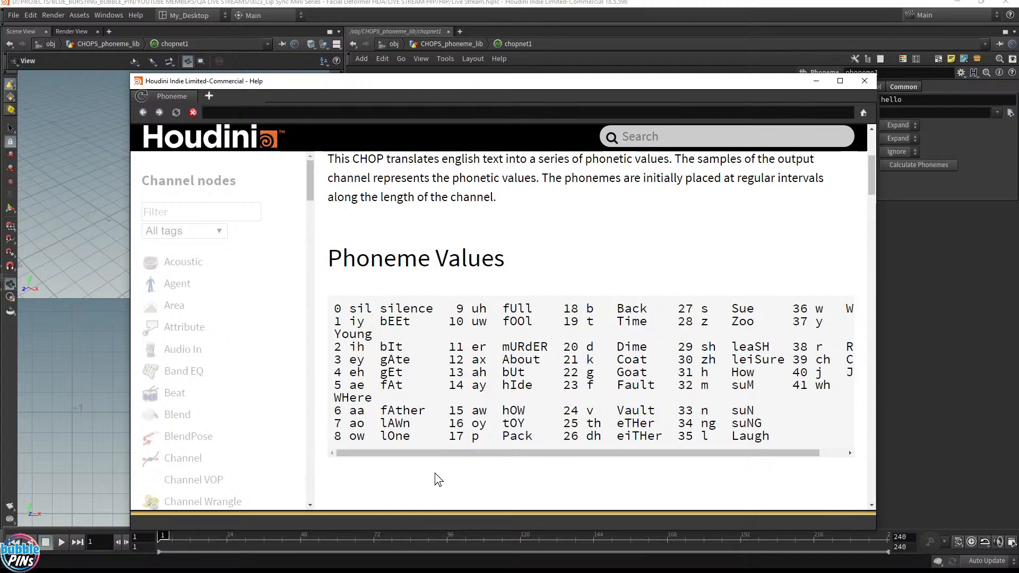
Examine the Phoneme Values table from 0 sil to 41 wh, widening the help window to fit its columns.
{"action": "left_click_drag", "start_coordinate": [764, 424], "coordinate": [334, 323]}
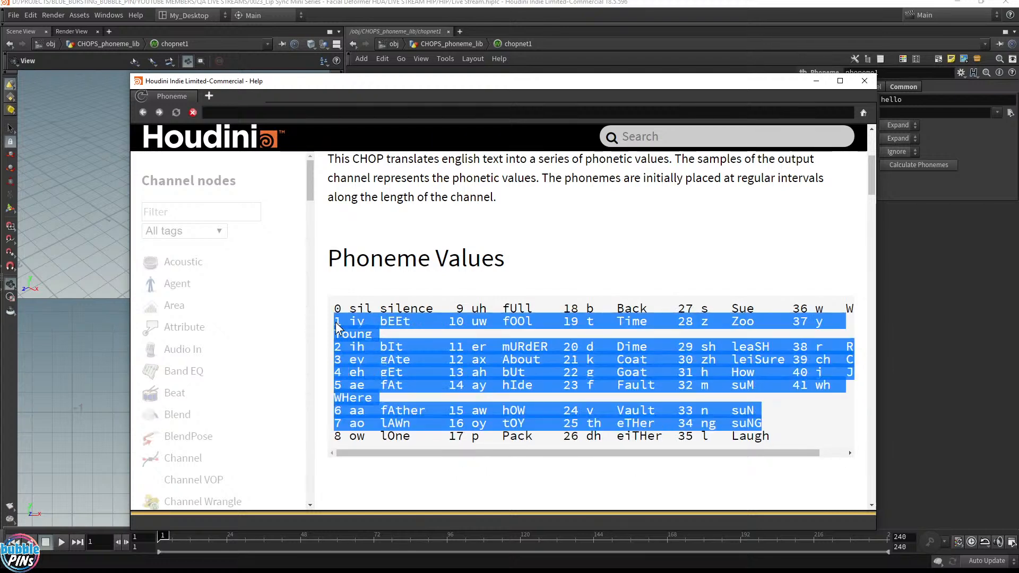
{"action": "left_click", "coordinate": [436, 324]}
{"action": "left_click_drag", "start_coordinate": [432, 306], "coordinate": [339, 309]}
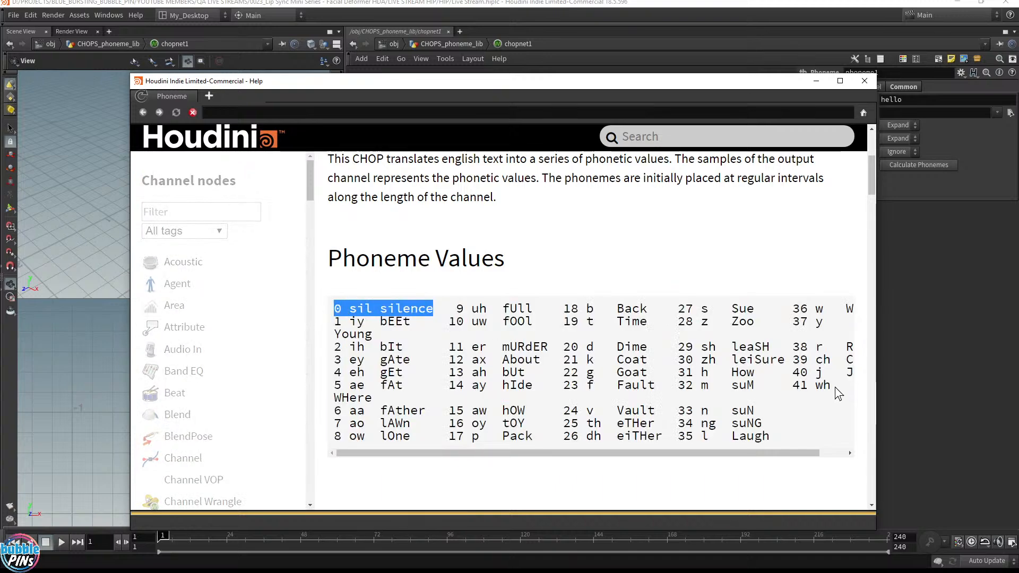
{"action": "left_click_drag", "start_coordinate": [837, 386], "coordinate": [831, 386]}
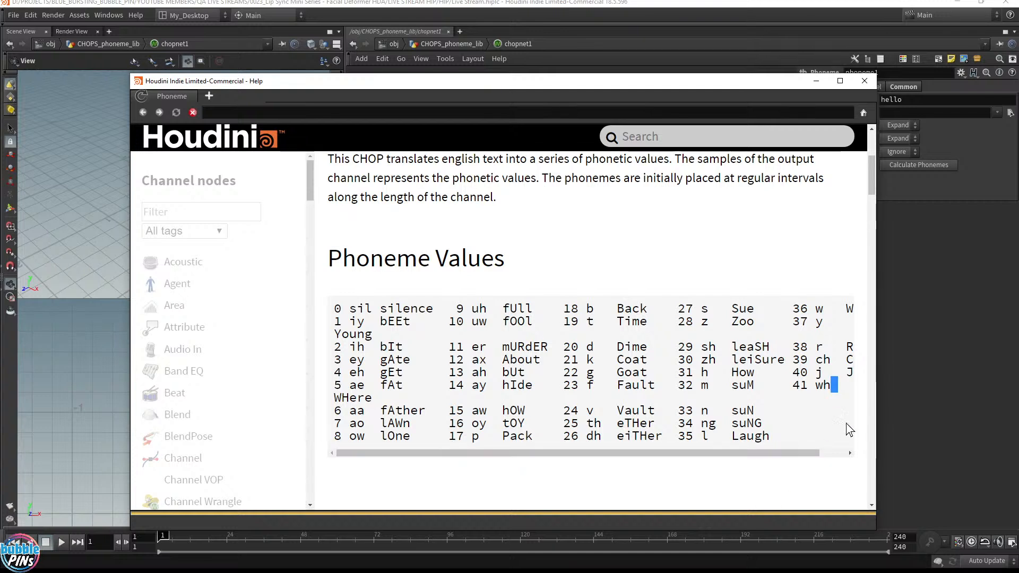
{"action": "left_click_drag", "start_coordinate": [876, 413], "coordinate": [960, 407]}
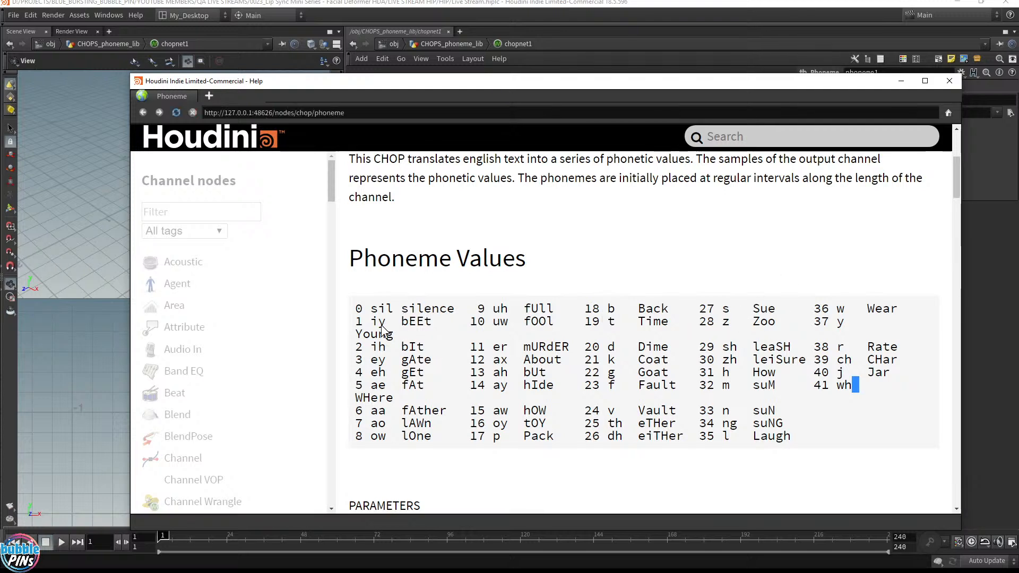
Examine the phonemes listed after silence, including value 10 uw and its example word fOOl.
{"action": "left_click_drag", "start_coordinate": [378, 322], "coordinate": [902, 440]}
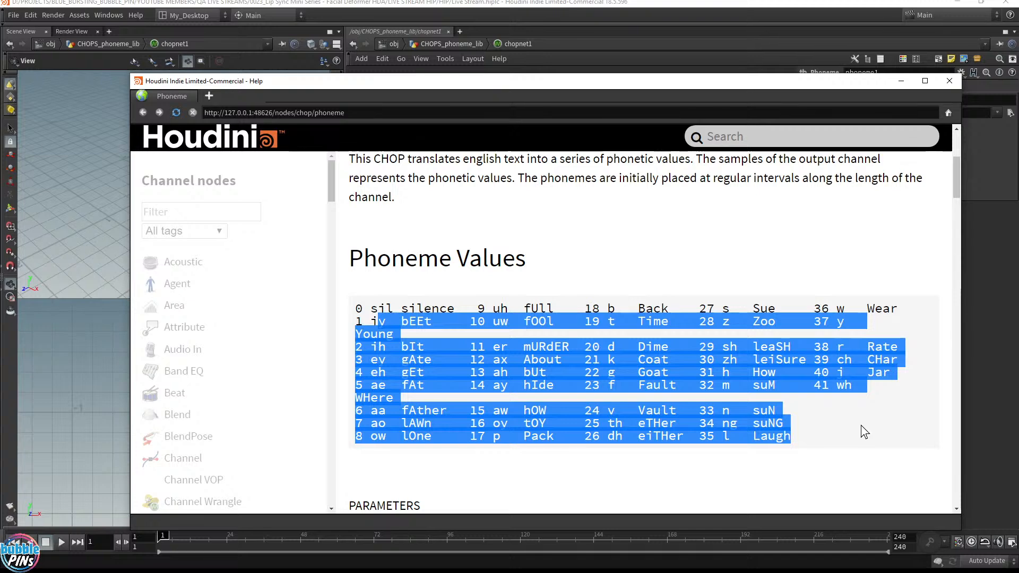
{"action": "left_click", "coordinate": [827, 433]}
{"action": "left_click_drag", "start_coordinate": [828, 433], "coordinate": [379, 324]}
{"action": "left_click", "coordinate": [539, 348]}
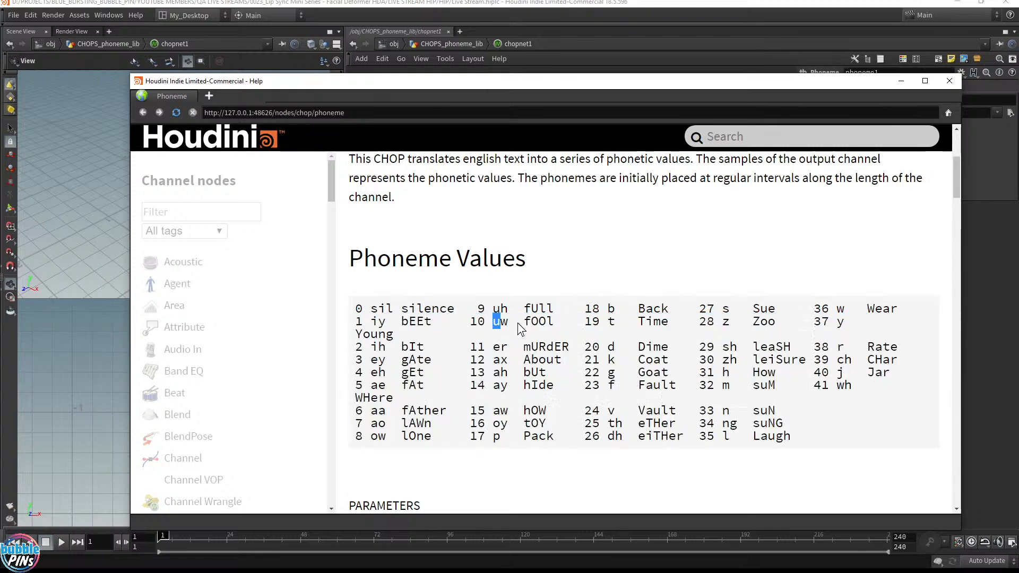
{"action": "left_click", "coordinate": [527, 325]}
{"action": "double_click", "coordinate": [523, 324]}
{"action": "double_click", "coordinate": [544, 324]}
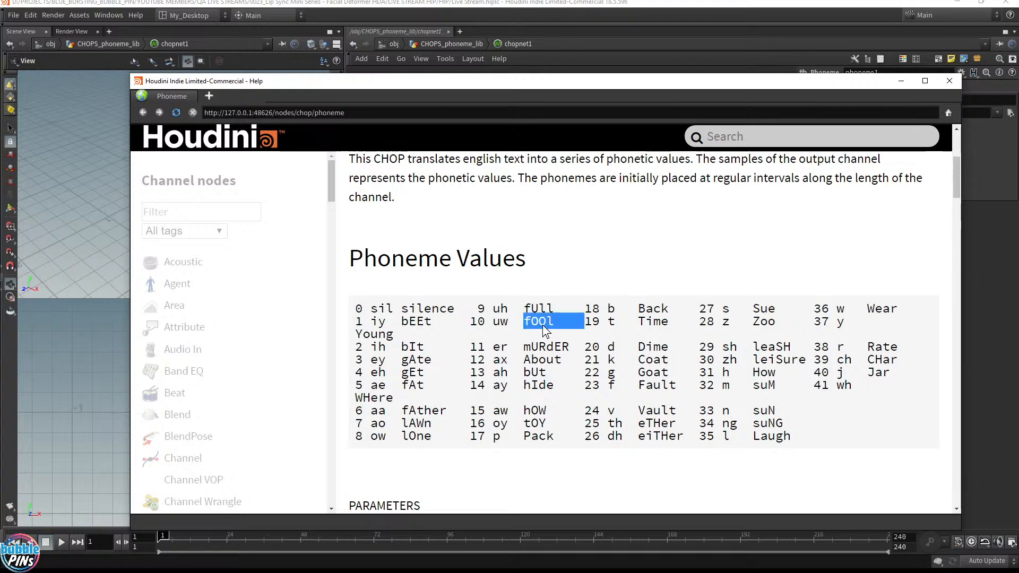
{"action": "left_click", "coordinate": [497, 326]}
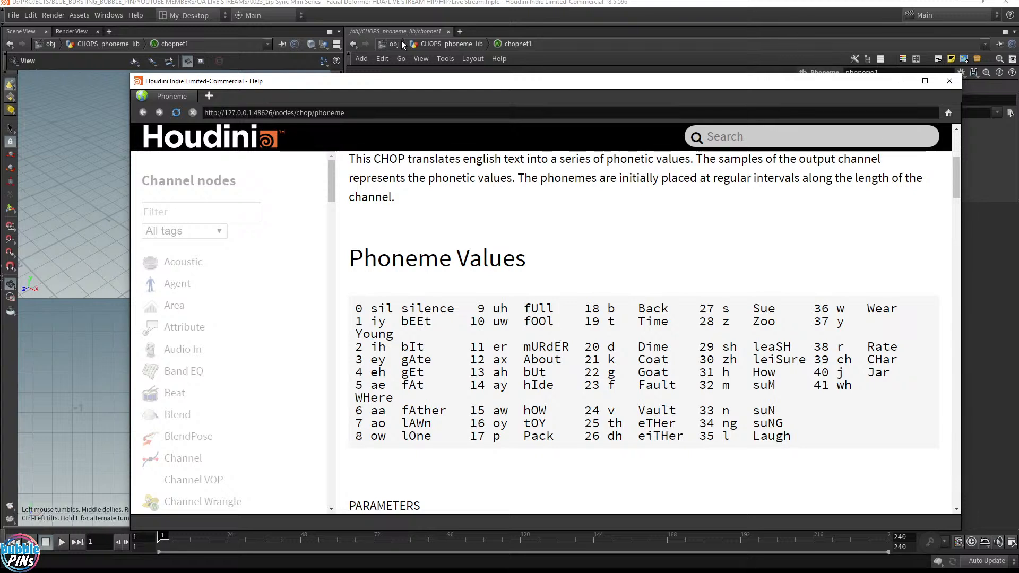
Minimize the help window, go back to the object level and enter the Character_Lip_Sync network.
{"action": "left_click", "coordinate": [429, 43]}
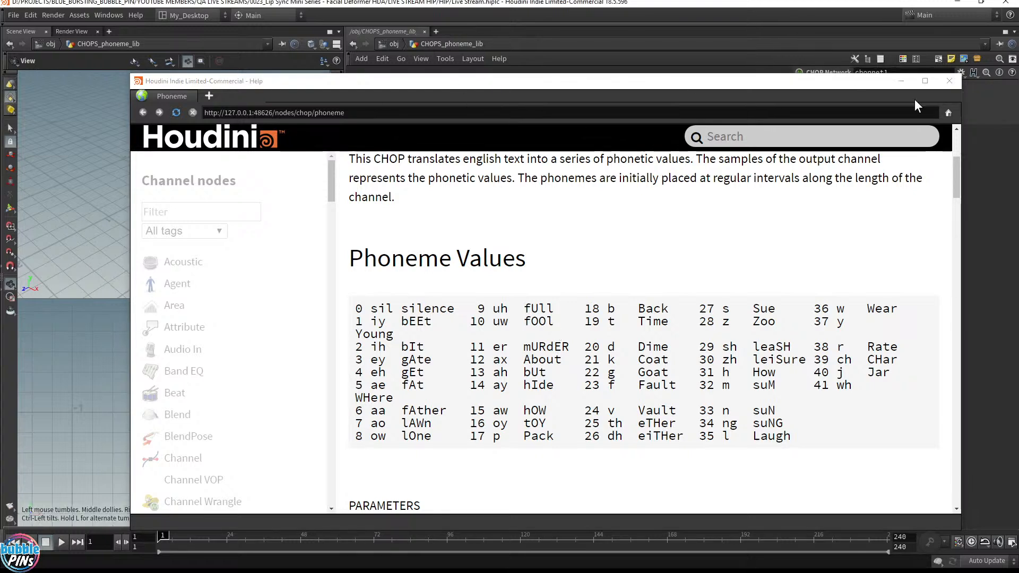
{"action": "left_click", "coordinate": [900, 81]}
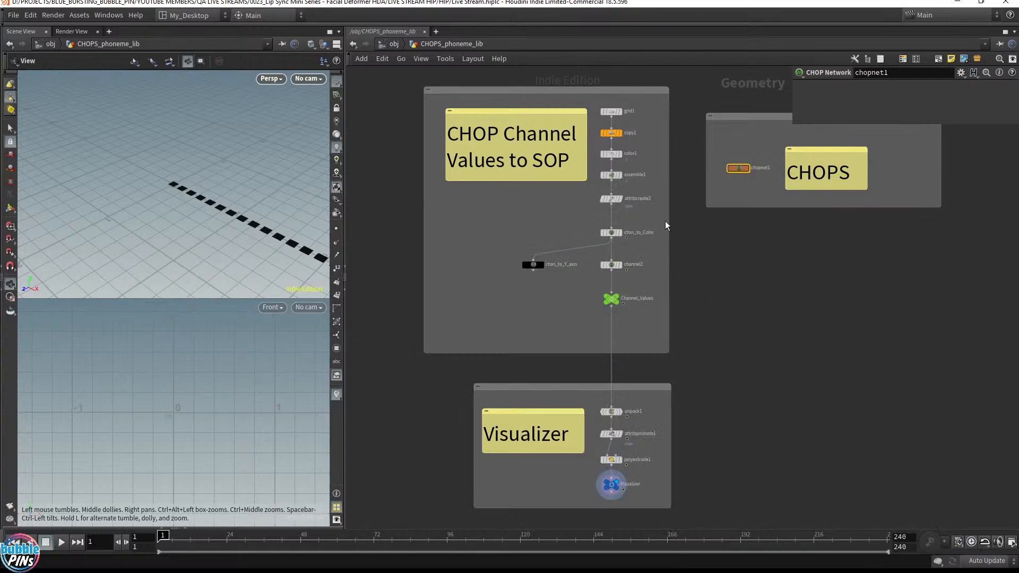
{"action": "left_click", "coordinate": [394, 44]}
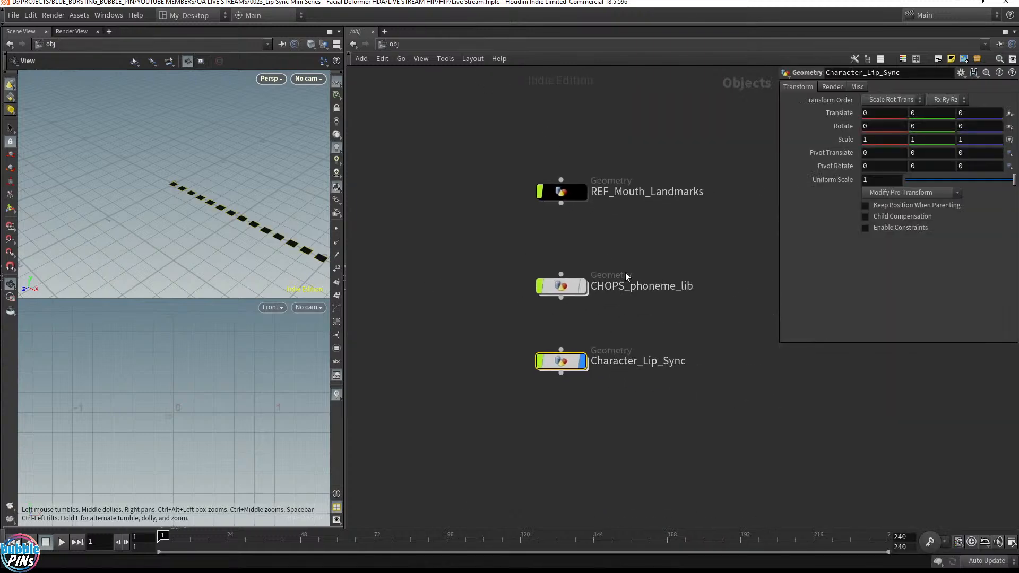
{"action": "double_click", "coordinate": [559, 363]}
{"action": "middle_click_drag", "start_coordinate": [711, 432], "coordinate": [738, 362]}
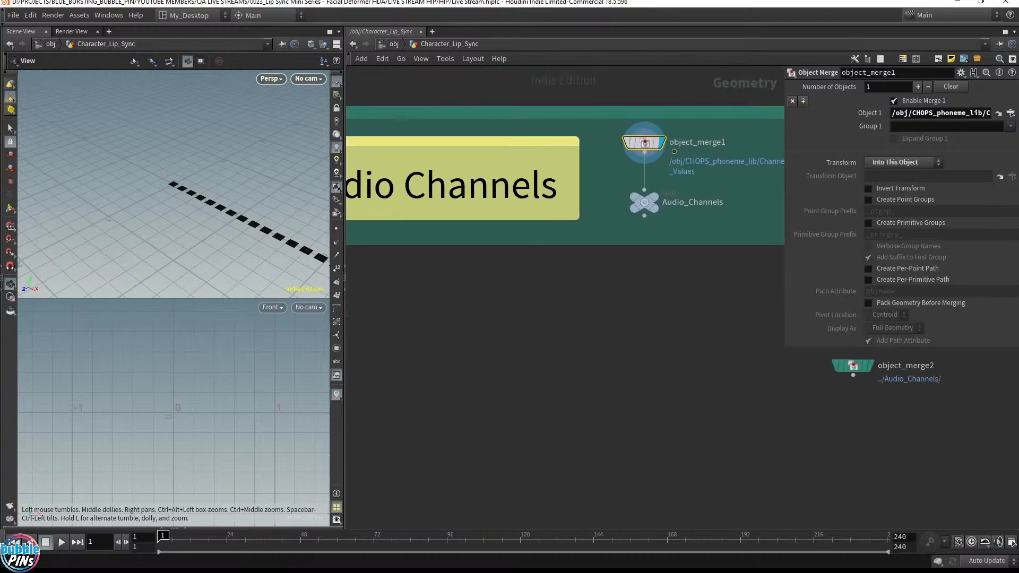
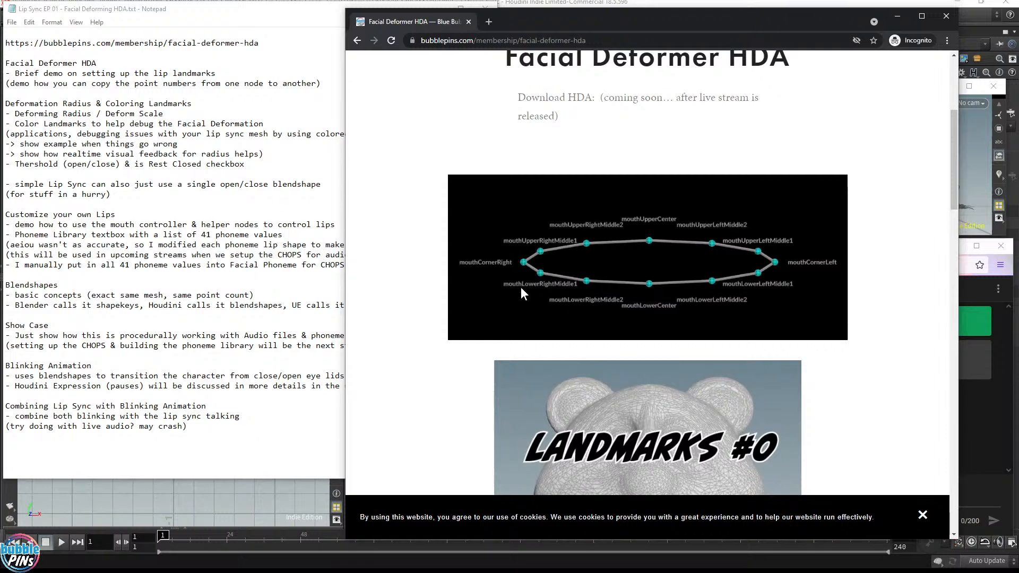
Examine the mouth landmark diagram and the landmark images on the Facial Deformer HDA web page.
{"action": "scroll", "coordinate": [520, 287], "scroll_direction": "down", "scroll_amount": 2}
{"action": "scroll", "coordinate": [520, 288], "scroll_direction": "up", "scroll_amount": 2}
{"action": "scroll", "coordinate": [583, 311], "scroll_direction": "down", "scroll_amount": 2}
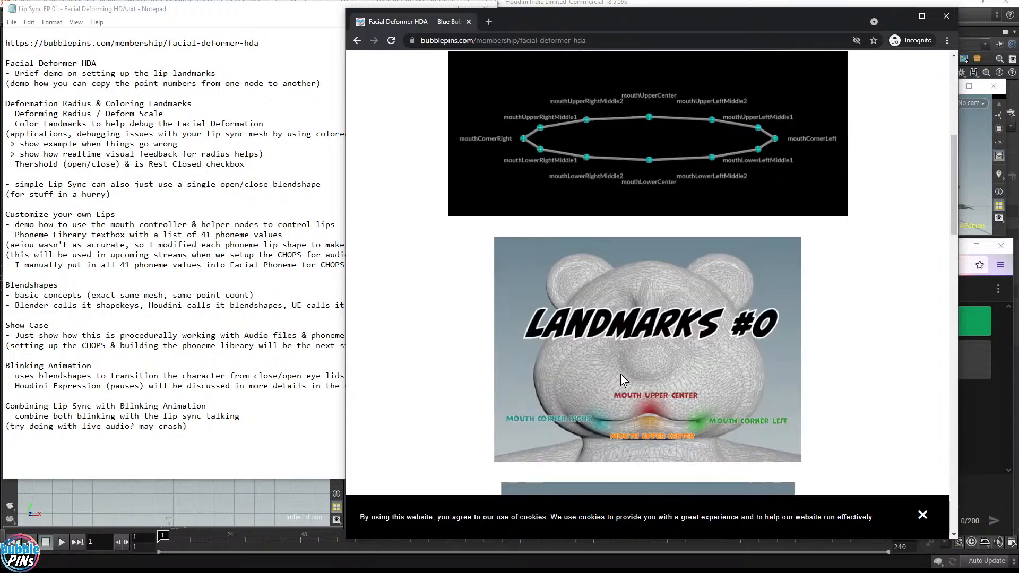
{"action": "scroll", "coordinate": [624, 378], "scroll_direction": "up", "scroll_amount": 4}
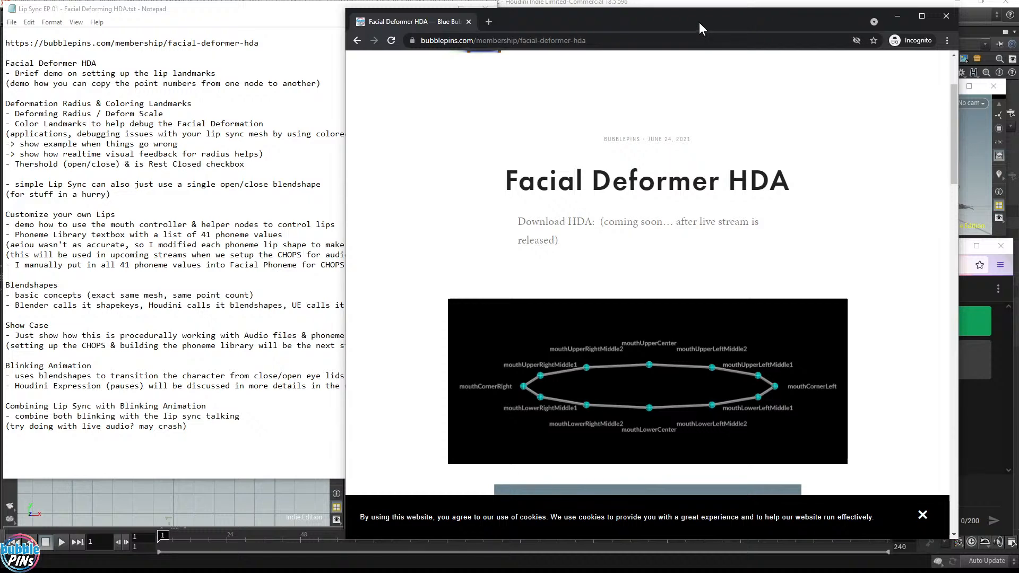
Move the browser window off the screen and close the floating ladybug viewport.
{"action": "left_click_drag", "start_coordinate": [698, 22], "coordinate": [1018, 85]}
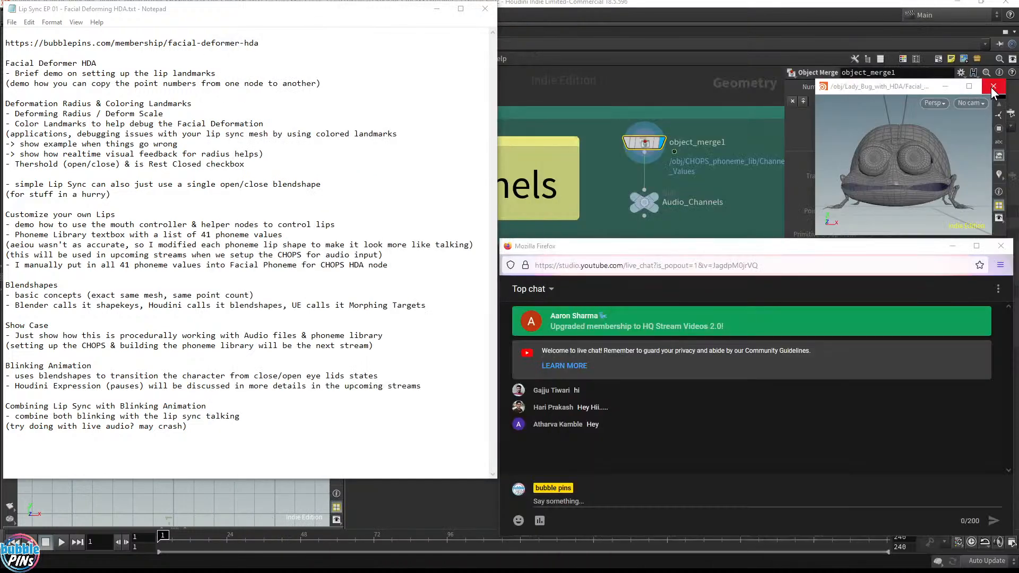
{"action": "left_click", "coordinate": [993, 87]}
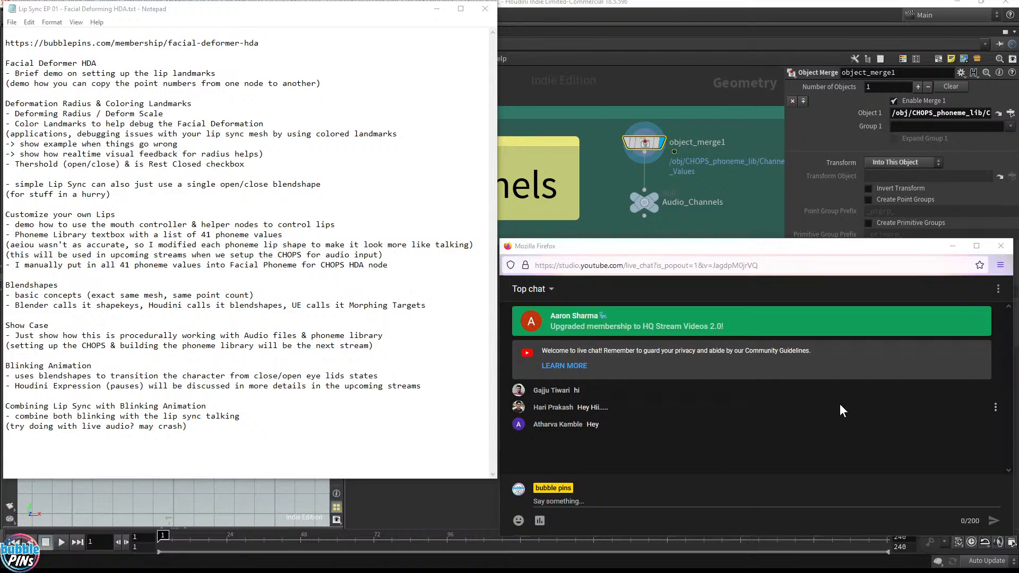
Highlight the Facial Deformer HDA heading in the Notepad outline.
{"action": "left_click", "coordinate": [686, 433]}
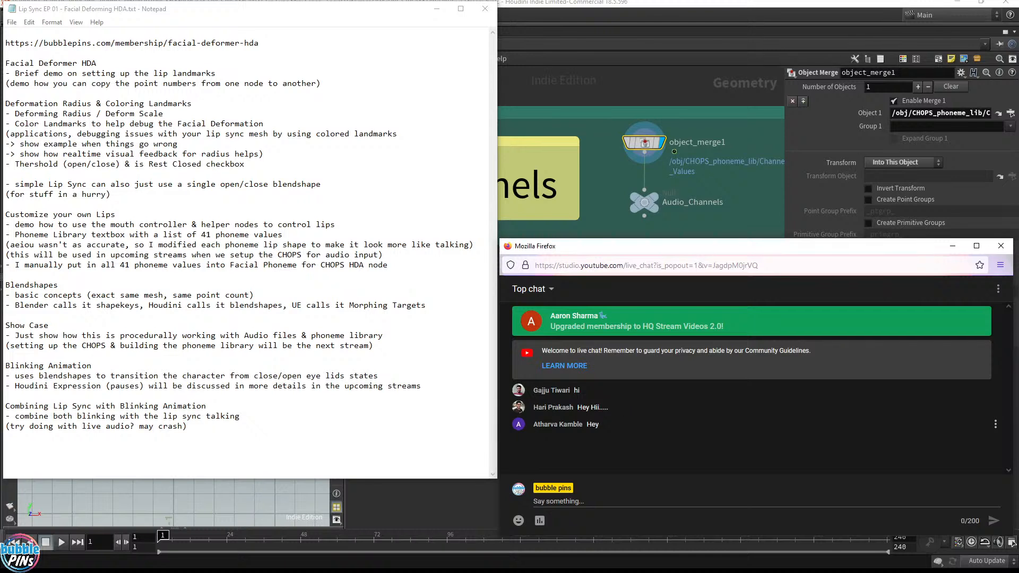
{"action": "double_click", "coordinate": [547, 425]}
{"action": "left_click", "coordinate": [681, 463]}
{"action": "left_click", "coordinate": [263, 154]}
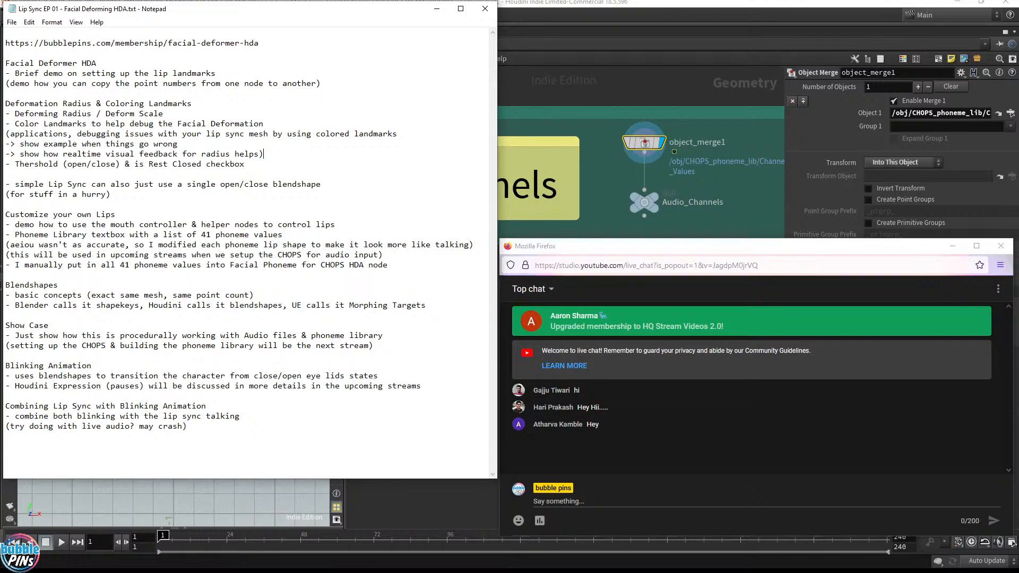
{"action": "left_click_drag", "start_coordinate": [97, 63], "coordinate": [6, 63]}
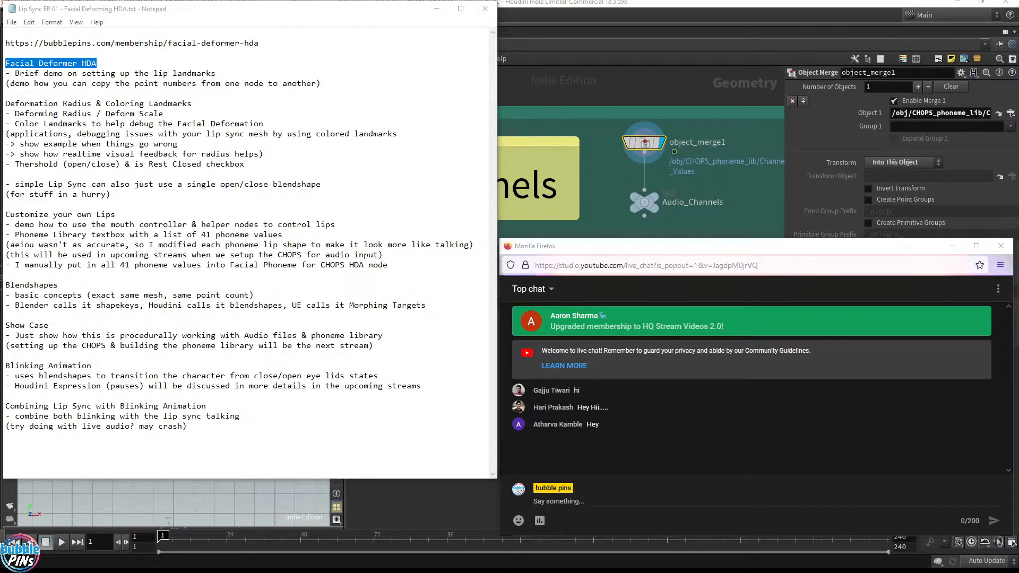
Bring the Facial Deformer HDA page back on screen, review its download note and landmark images, and minimize the browser.
{"action": "left_click_drag", "start_coordinate": [1018, 85], "coordinate": [488, 116]}
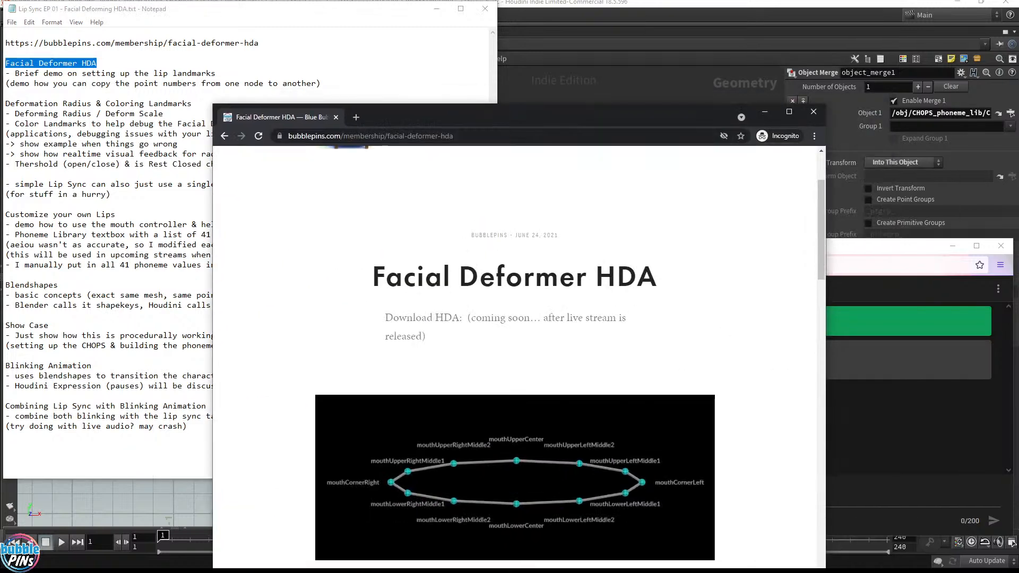
{"action": "triple_click", "coordinate": [456, 339]}
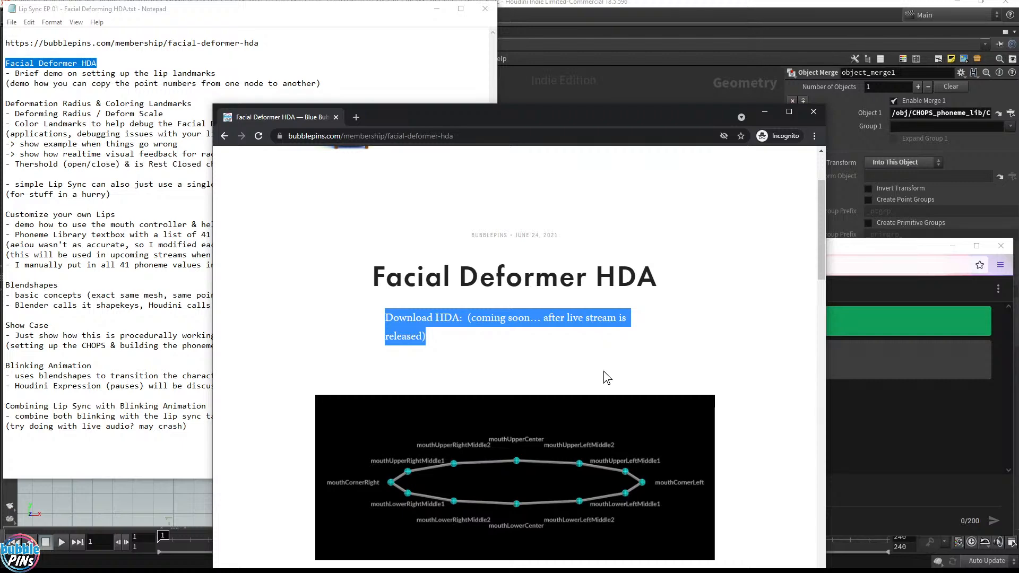
{"action": "scroll", "coordinate": [664, 443], "scroll_direction": "down", "scroll_amount": 15}
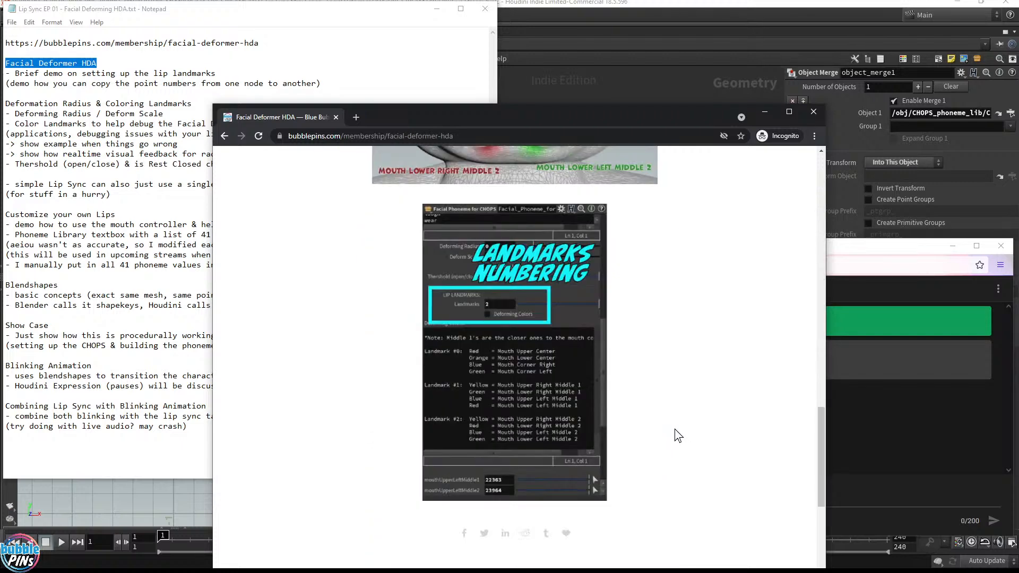
{"action": "scroll", "coordinate": [674, 428], "scroll_direction": "up", "scroll_amount": 8}
{"action": "scroll", "coordinate": [680, 430], "scroll_direction": "up", "scroll_amount": 7}
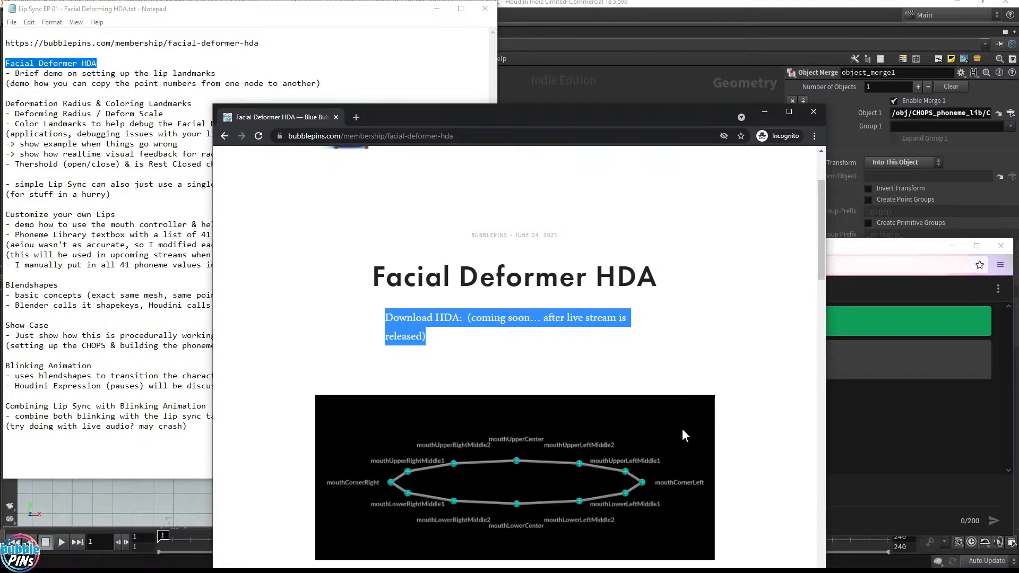
{"action": "left_click", "coordinate": [764, 111]}
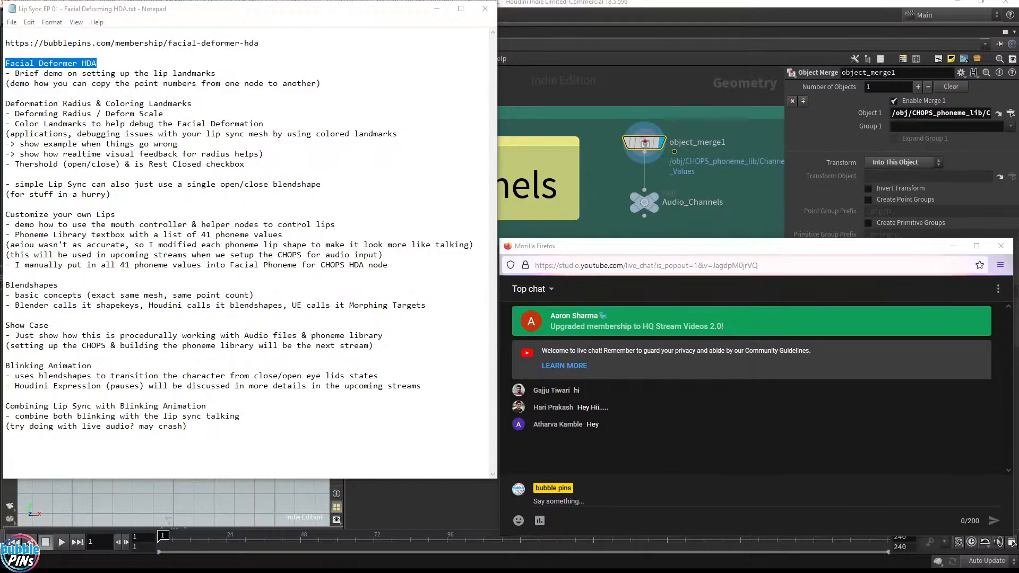
Bring File Explorer on screen and open the HDA Facial Deforming Tools folder from its shortcut in the lip sync project folder, showing its full path.
{"action": "left_click_drag", "start_coordinate": [1016, 281], "coordinate": [552, 80]}
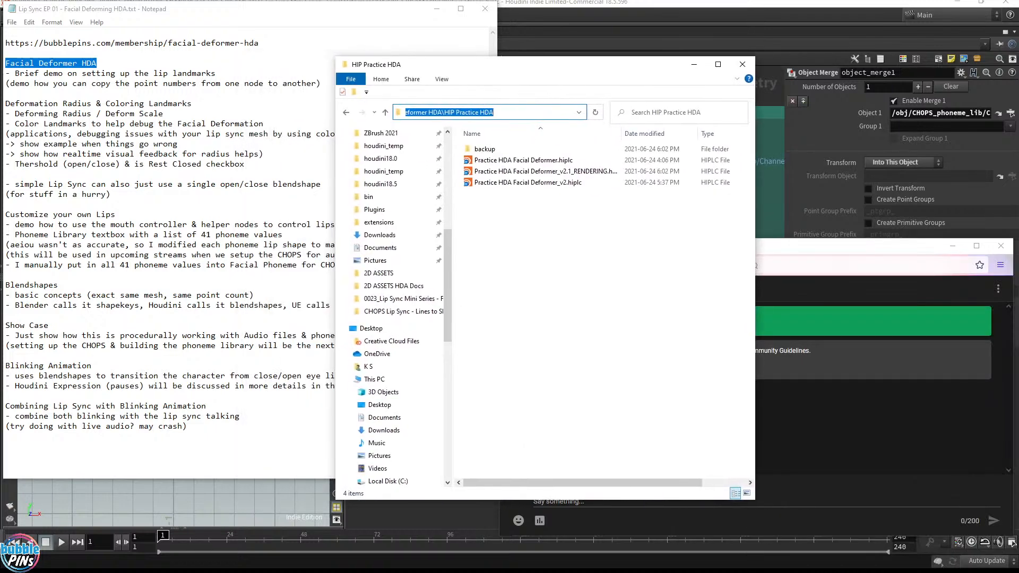
{"action": "left_click", "coordinate": [446, 112]}
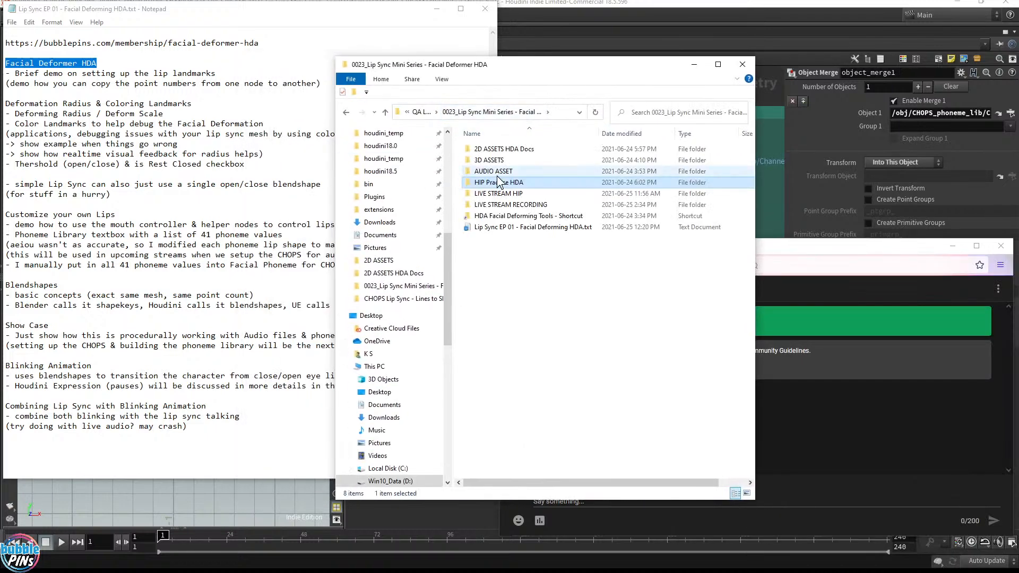
{"action": "double_click", "coordinate": [495, 217]}
{"action": "left_click", "coordinate": [531, 112]}
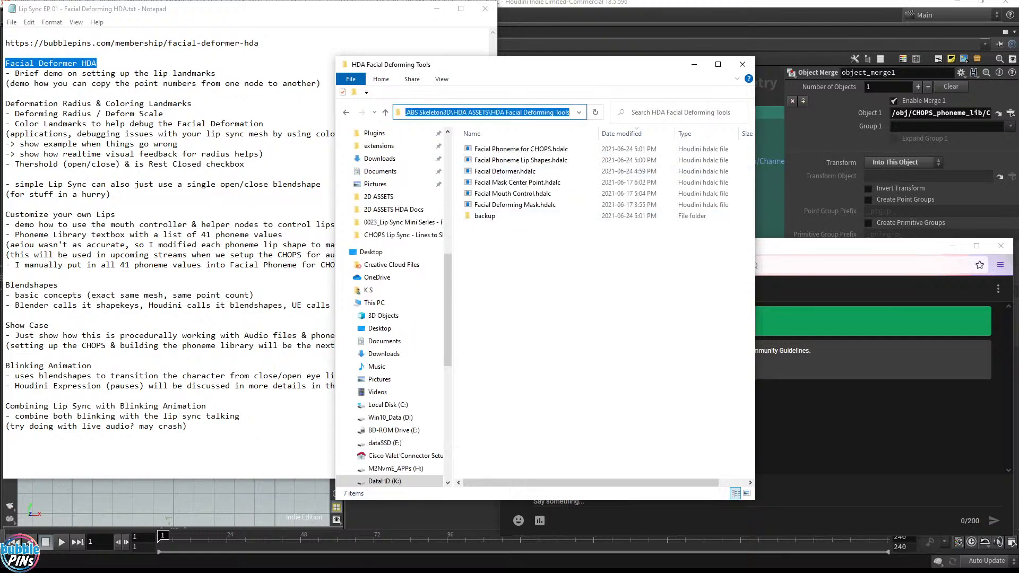
Switch to Houdini, go up to the object level and enter the REF_Mouth_Landmarks network.
{"action": "left_click", "coordinate": [604, 3]}
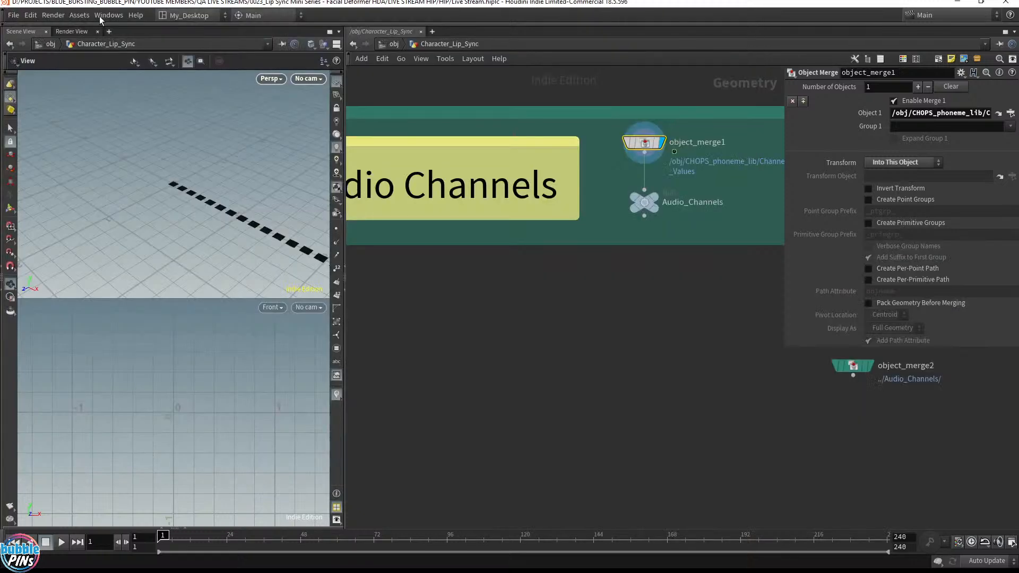
{"action": "scroll", "coordinate": [513, 326], "scroll_direction": "down", "scroll_amount": 5}
{"action": "middle_click_drag", "start_coordinate": [555, 389], "coordinate": [553, 313]}
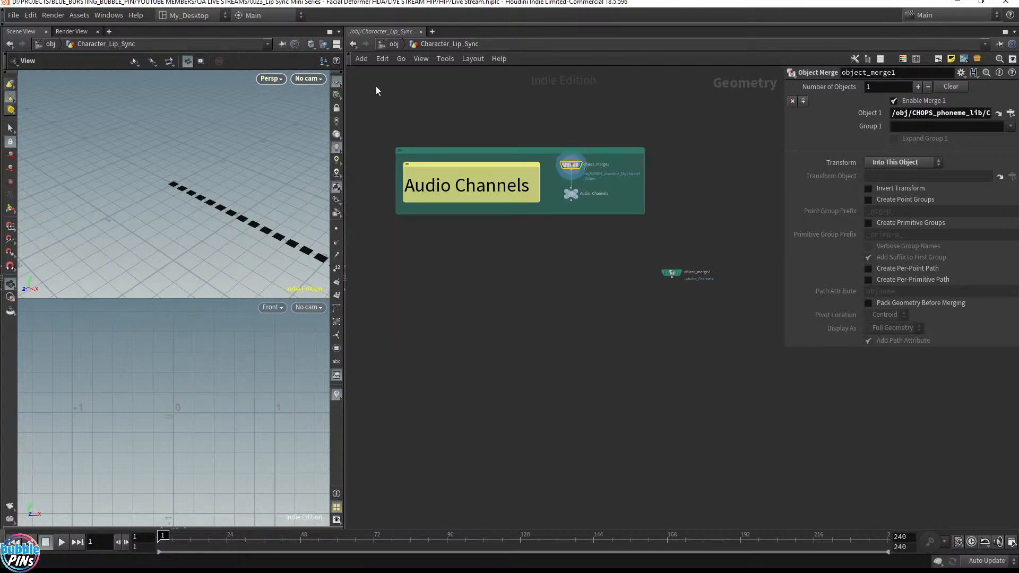
{"action": "left_click", "coordinate": [392, 45]}
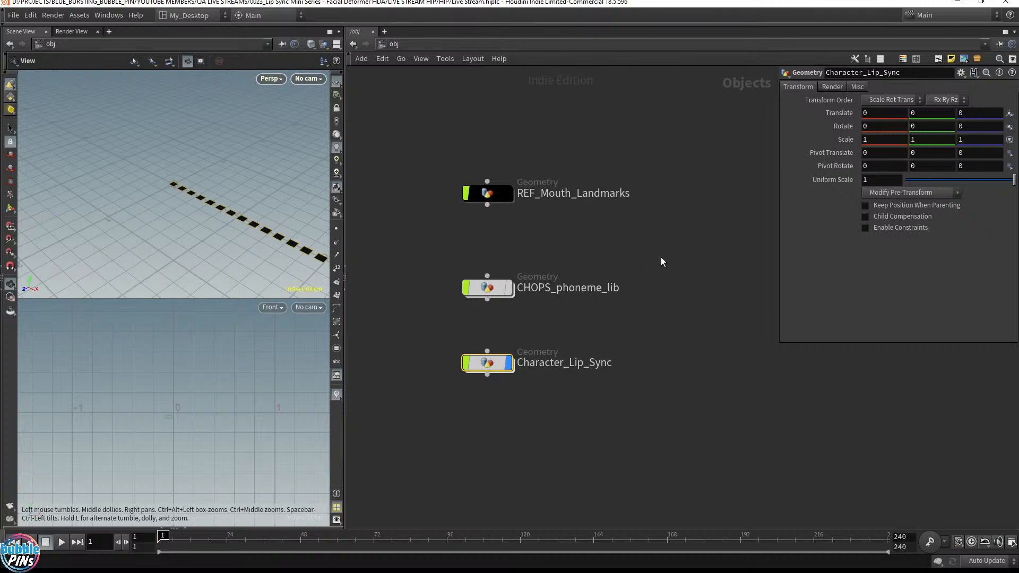
{"action": "middle_click_drag", "start_coordinate": [661, 263], "coordinate": [687, 247]}
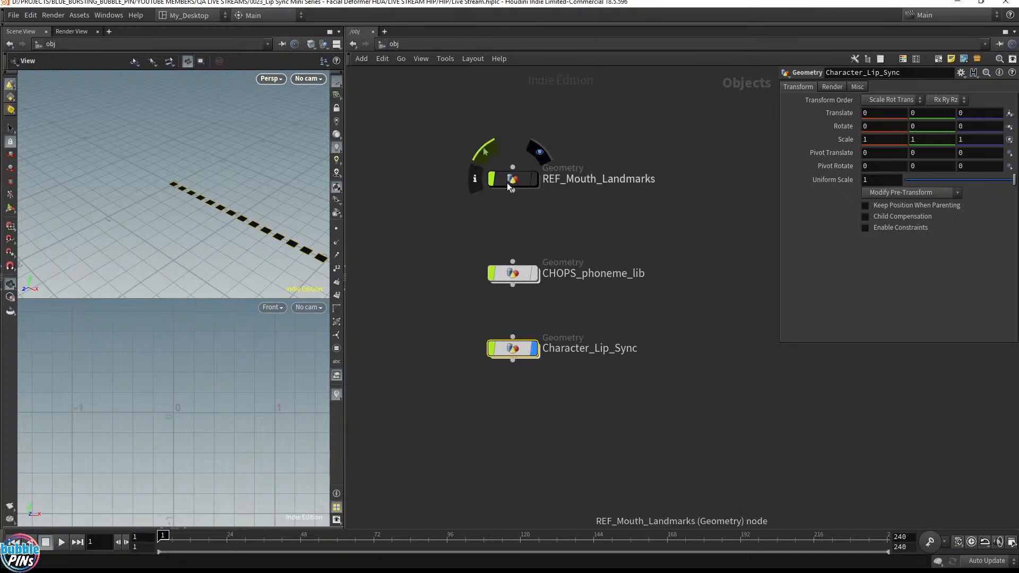
{"action": "left_click", "coordinate": [507, 183]}
{"action": "double_click", "coordinate": [508, 180]}
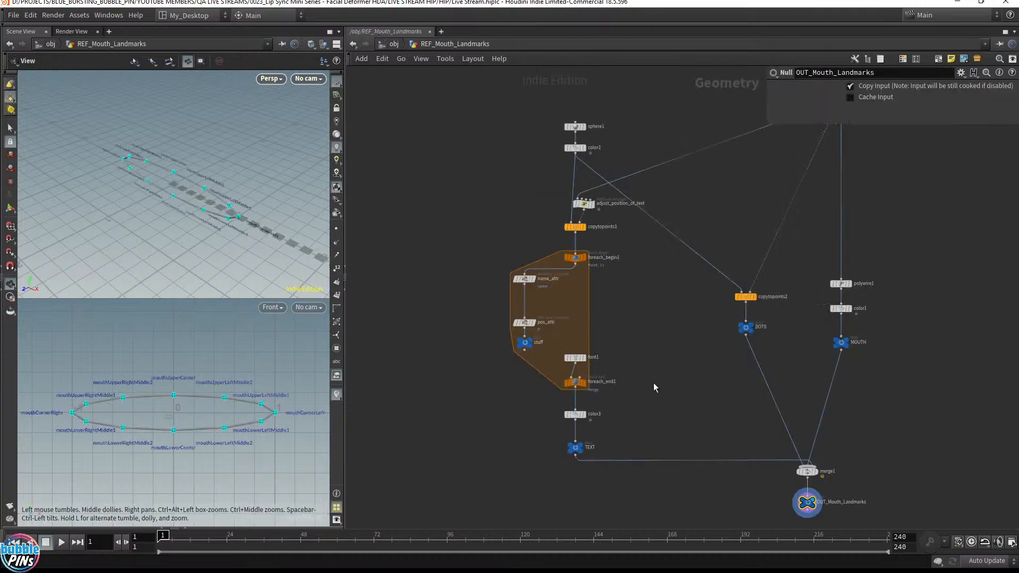
Widen the viewport area and examine the labelled mouth landmark points in the perspective and front views.
{"action": "left_click_drag", "start_coordinate": [665, 490], "coordinate": [756, 469]}
{"action": "left_click_drag", "start_coordinate": [223, 207], "coordinate": [269, 206]}
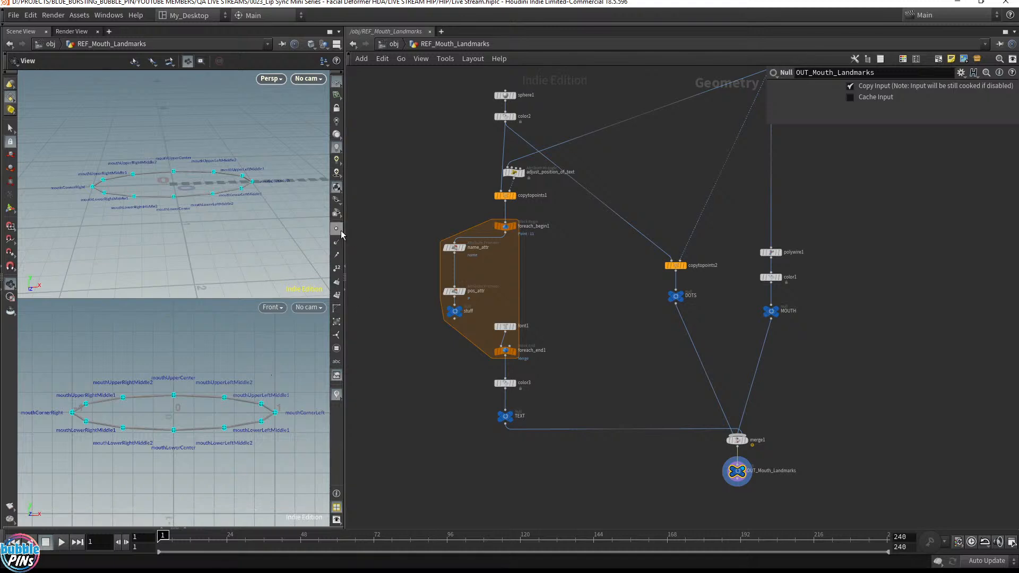
{"action": "left_click_drag", "start_coordinate": [346, 236], "coordinate": [412, 236]}
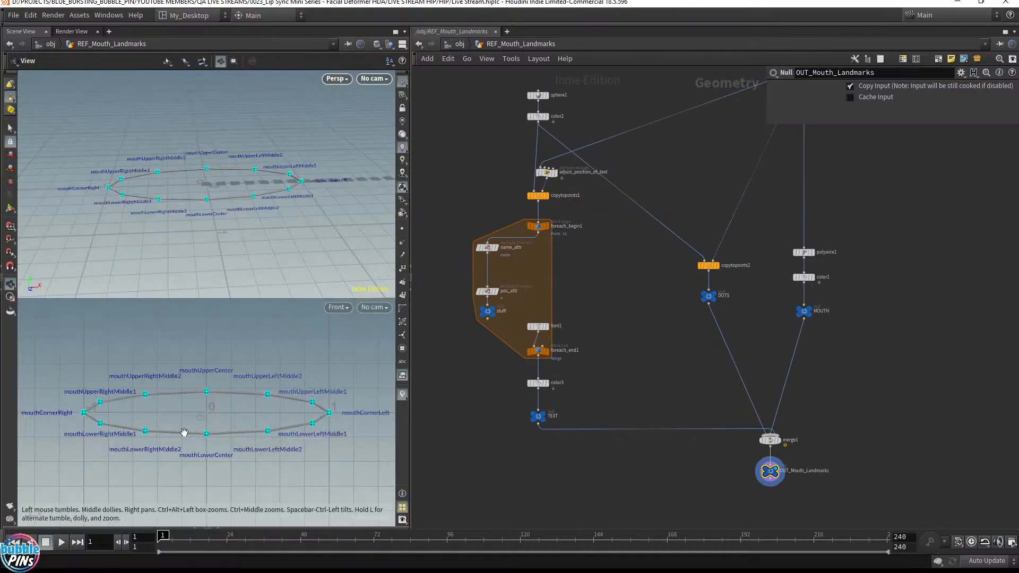
{"action": "scroll", "coordinate": [238, 428], "scroll_direction": "up", "scroll_amount": 1}
{"action": "scroll", "coordinate": [87, 393], "scroll_direction": "up", "scroll_amount": 4}
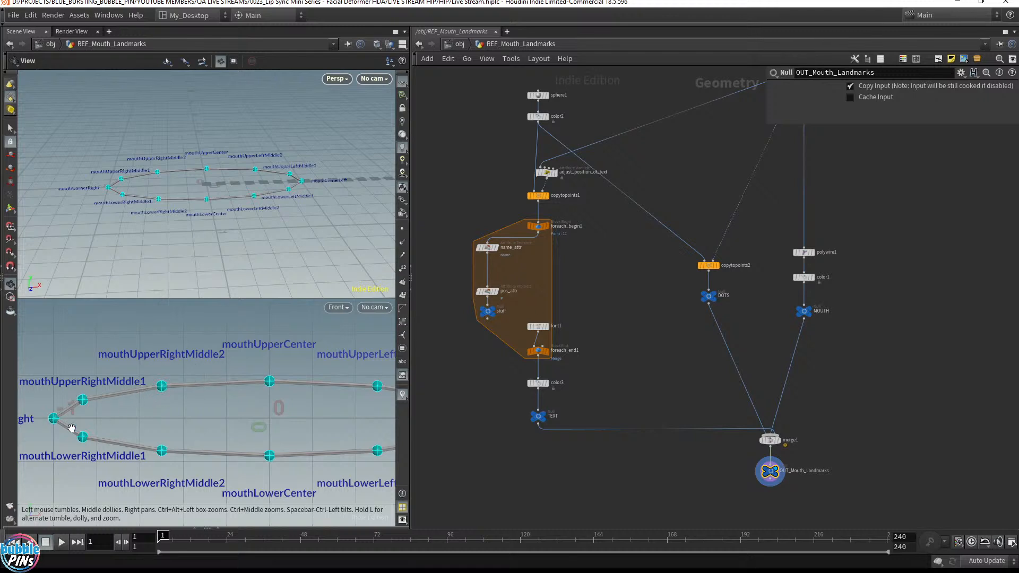
{"action": "scroll", "coordinate": [287, 384], "scroll_direction": "down", "scroll_amount": 5}
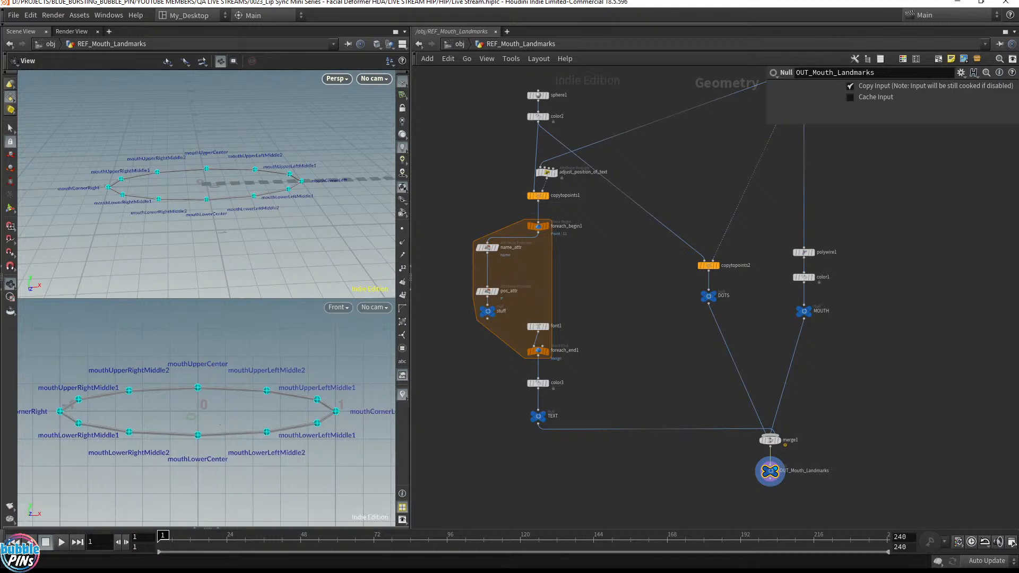
{"action": "mouse_move", "coordinate": [1018, 33]}
{"action": "left_mouse_down"}
{"action": "mouse_move", "coordinate": [515, 45]}
{"action": "mouse_move", "coordinate": [1010, 43]}
{"action": "left_mouse_up"}
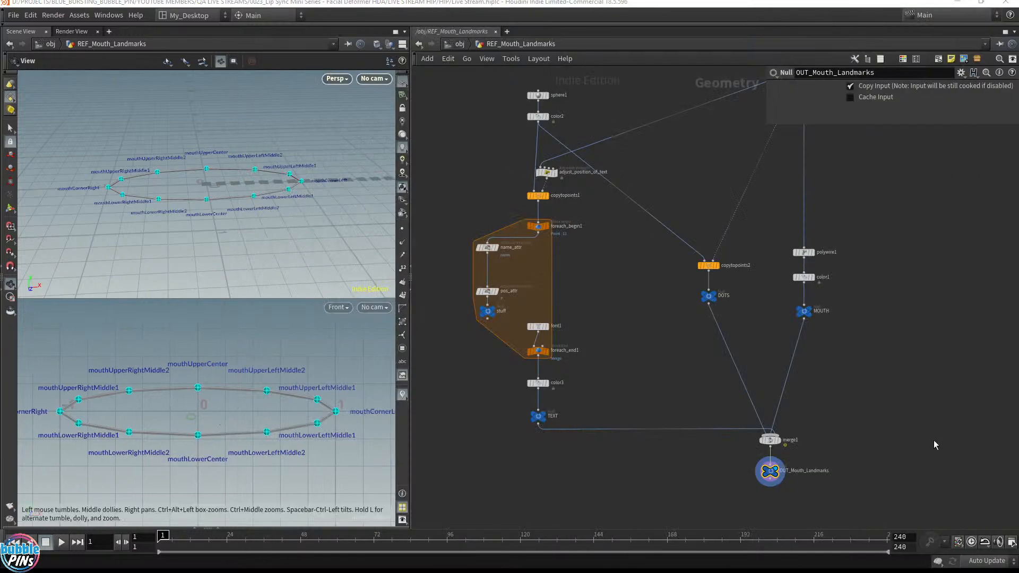
Return to the object level, enter the CHOPS_phoneme_lib network and look over its node groups.
{"action": "left_click", "coordinate": [458, 44]}
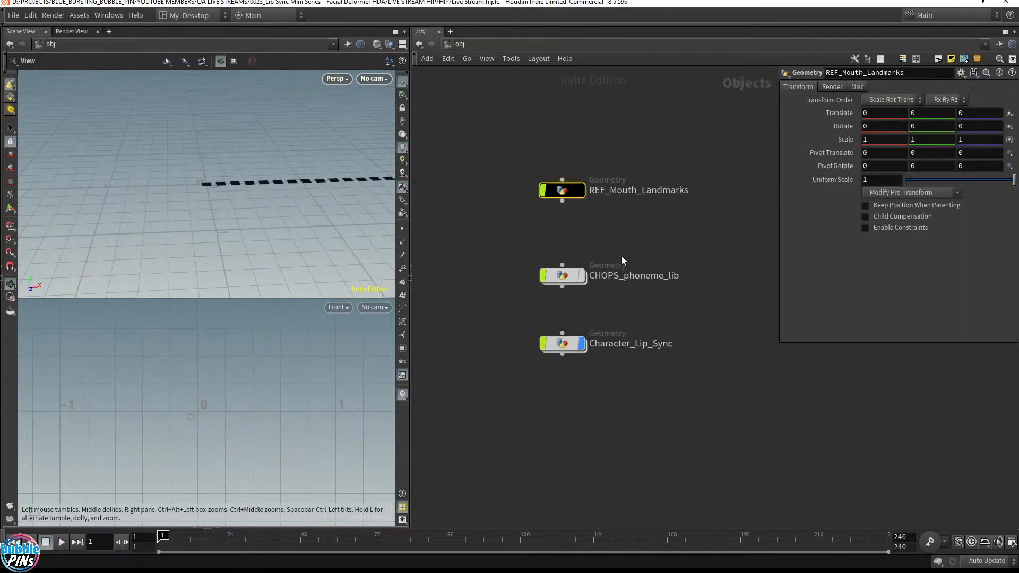
{"action": "left_click", "coordinate": [564, 280]}
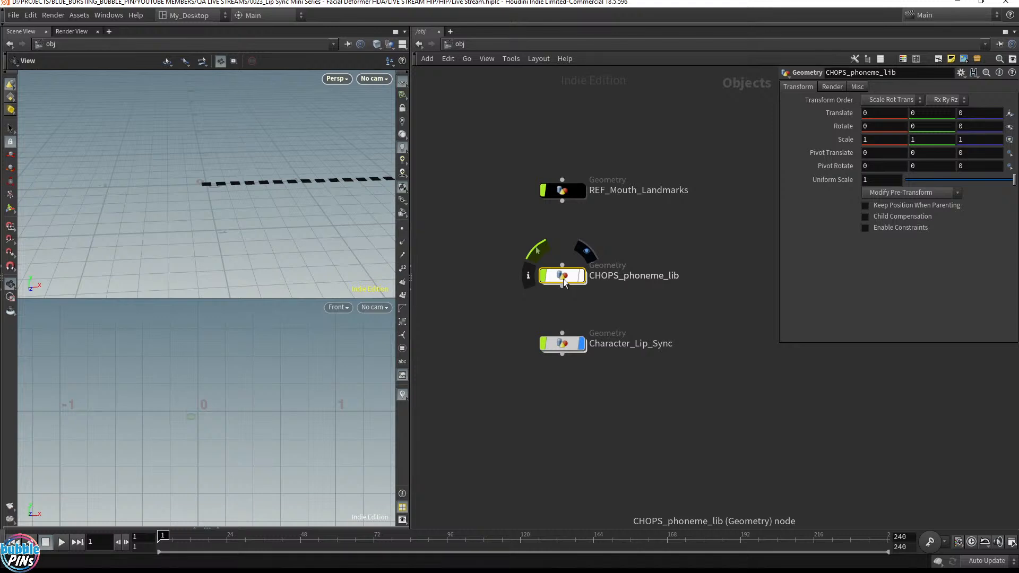
{"action": "double_click", "coordinate": [563, 280]}
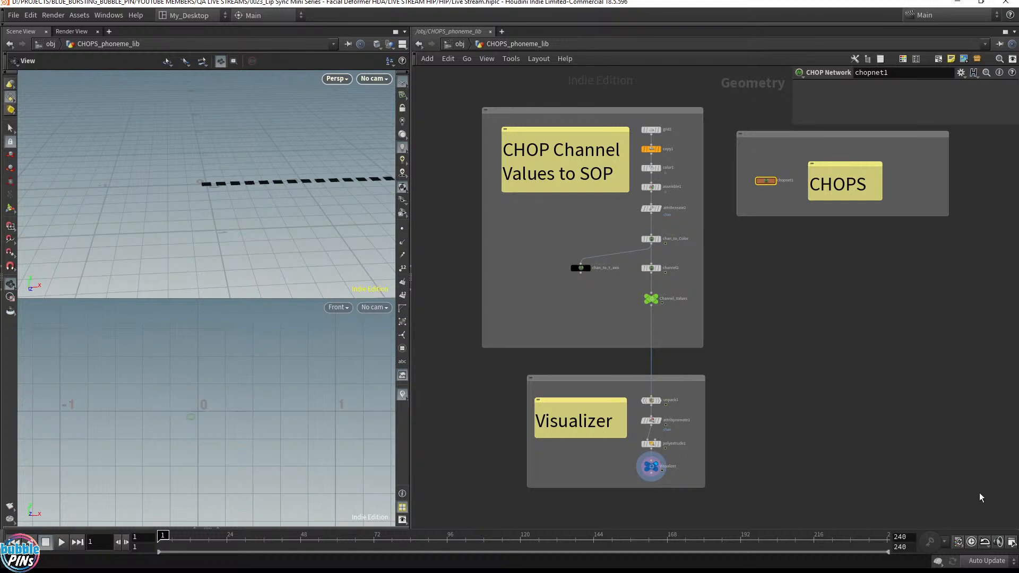
{"action": "left_click_drag", "start_coordinate": [989, 508], "coordinate": [488, 91]}
{"action": "left_click", "coordinate": [868, 341]}
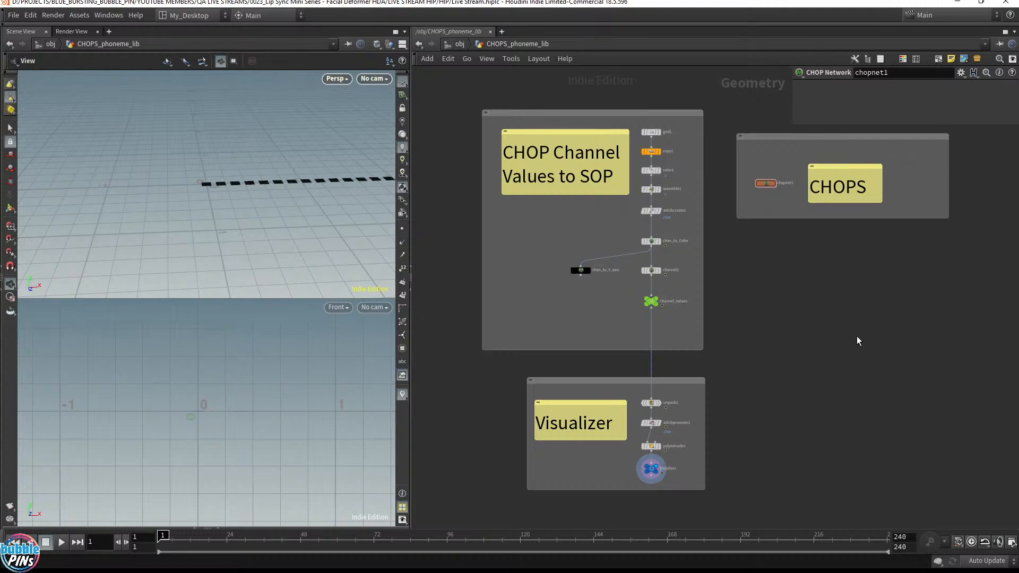
Go back to the object level, enter Character_Lip_Sync and examine the object merge that feeds the Audio_Channels null.
{"action": "left_click", "coordinate": [459, 44]}
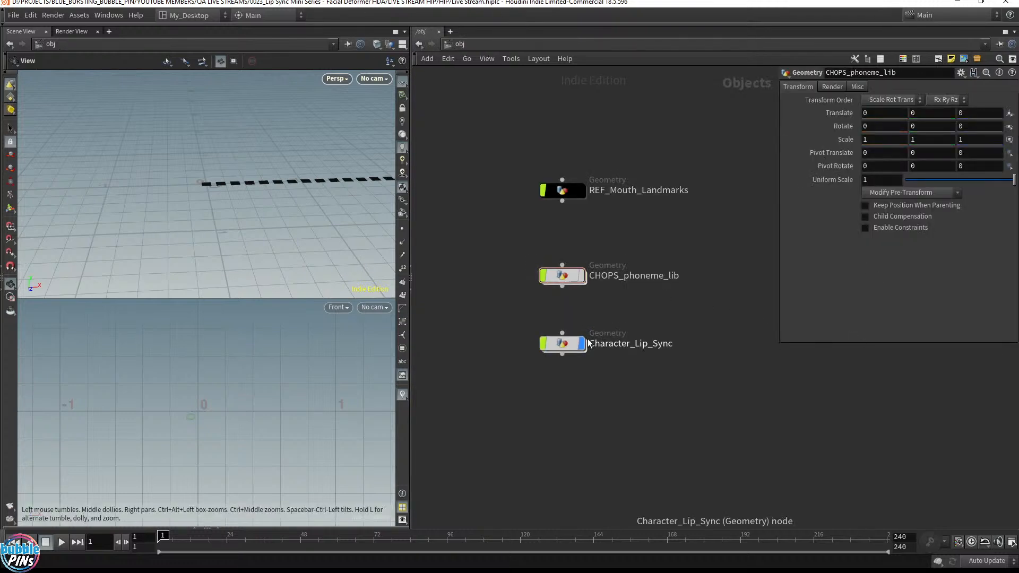
{"action": "mouse_move", "coordinate": [562, 347]}
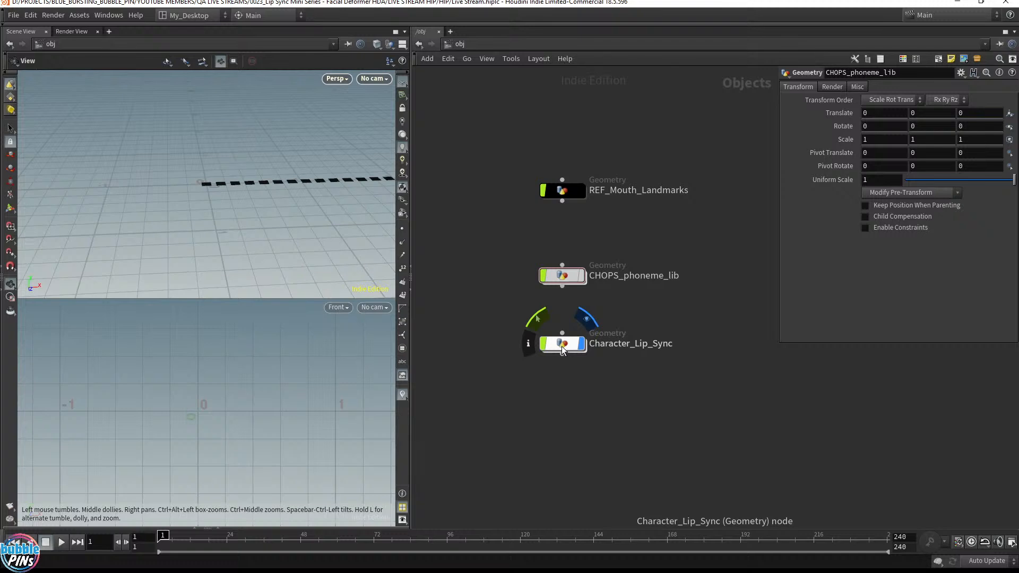
{"action": "left_click_drag", "start_coordinate": [652, 315], "coordinate": [527, 257]}
{"action": "left_click", "coordinate": [560, 344]}
{"action": "double_click", "coordinate": [560, 344]}
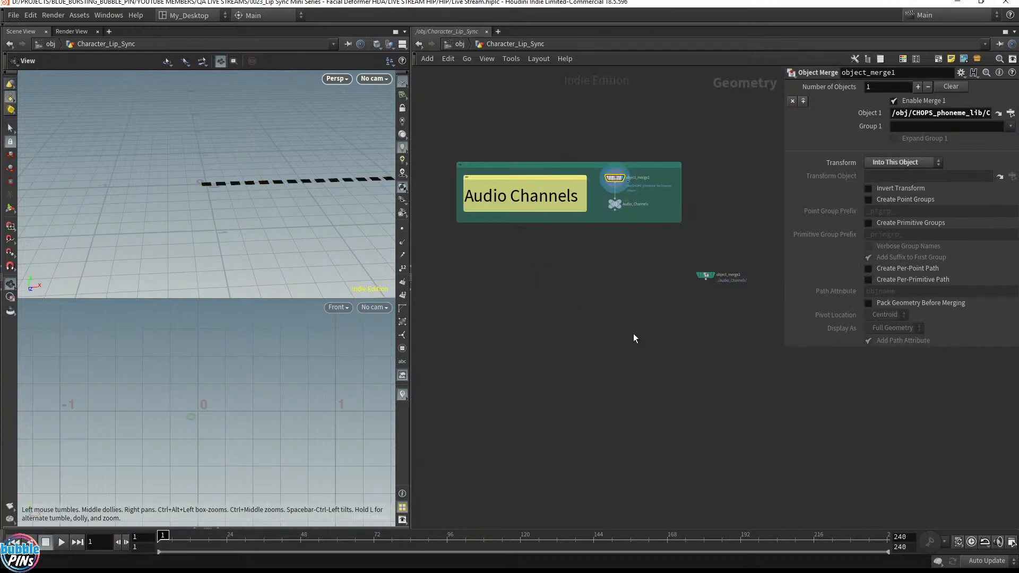
{"action": "scroll", "coordinate": [641, 193], "scroll_direction": "up", "scroll_amount": 5}
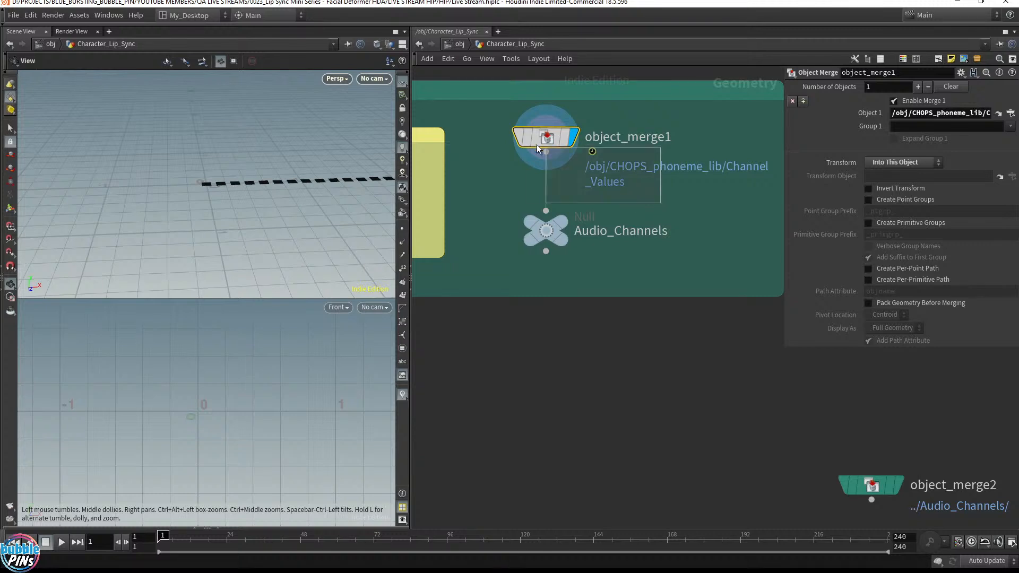
Leave Character_Lip_Sync and reopen the CHOPS_phoneme_lib network from the object level.
{"action": "left_click", "coordinate": [460, 45]}
{"action": "double_click", "coordinate": [562, 275]}
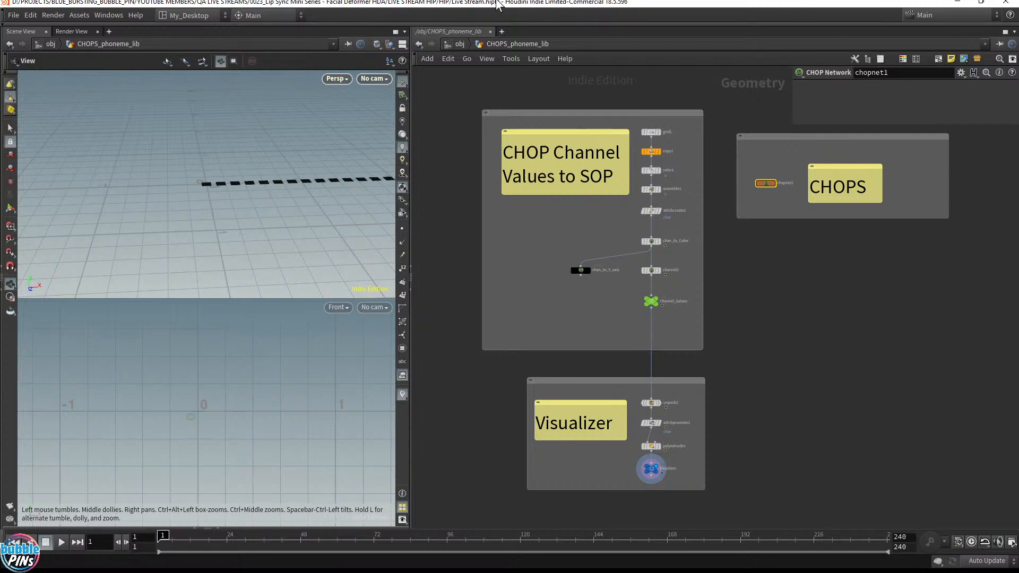
Return to Character_Lip_Sync through the object level, move object_merge2 to just below the Audio Channels group and select it.
{"action": "left_click", "coordinate": [461, 44]}
{"action": "double_click", "coordinate": [571, 347]}
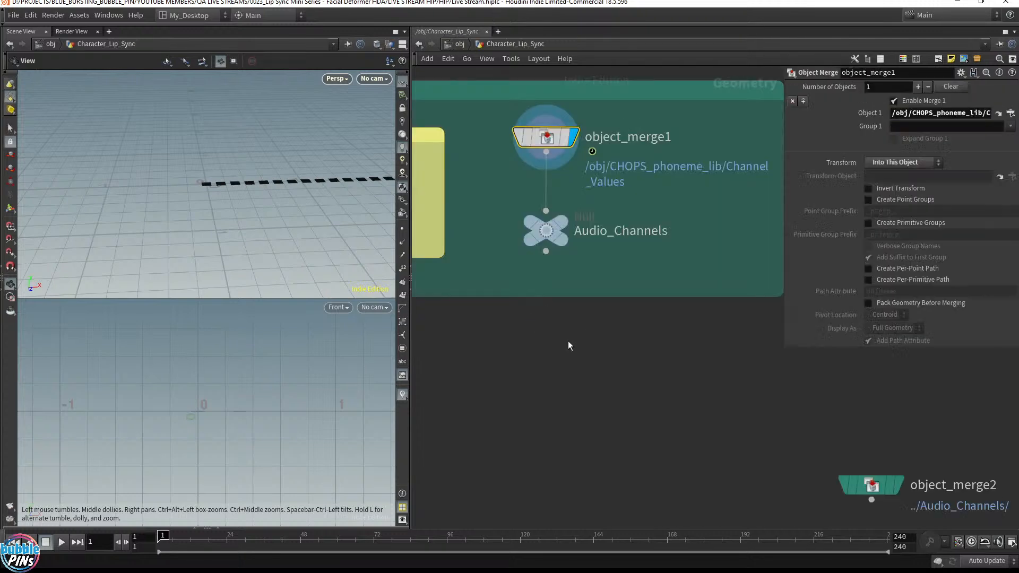
{"action": "scroll", "coordinate": [589, 369], "scroll_direction": "down", "scroll_amount": 5}
{"action": "middle_click_drag", "start_coordinate": [606, 371], "coordinate": [616, 348]}
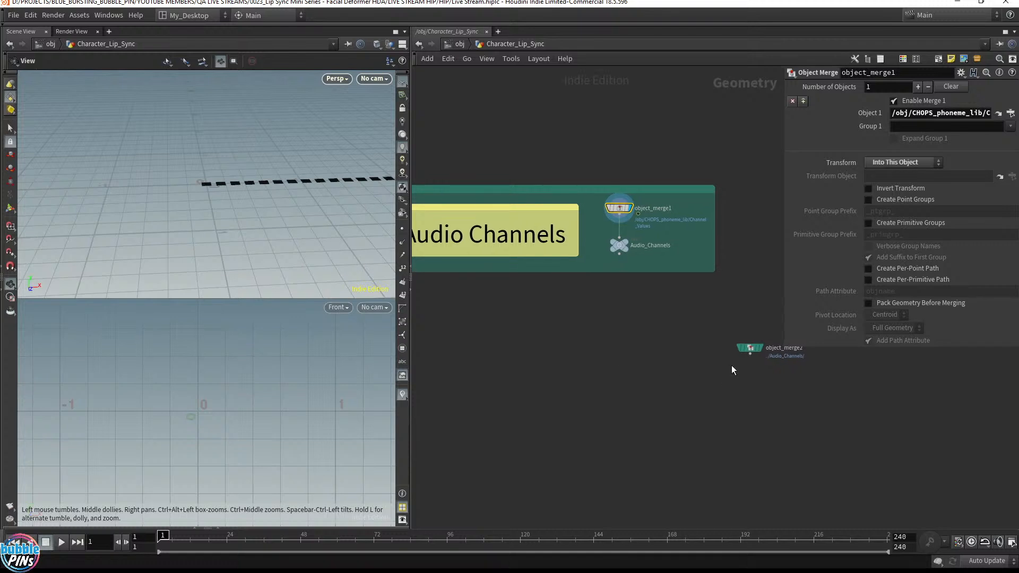
{"action": "left_click_drag", "start_coordinate": [748, 348], "coordinate": [641, 323]}
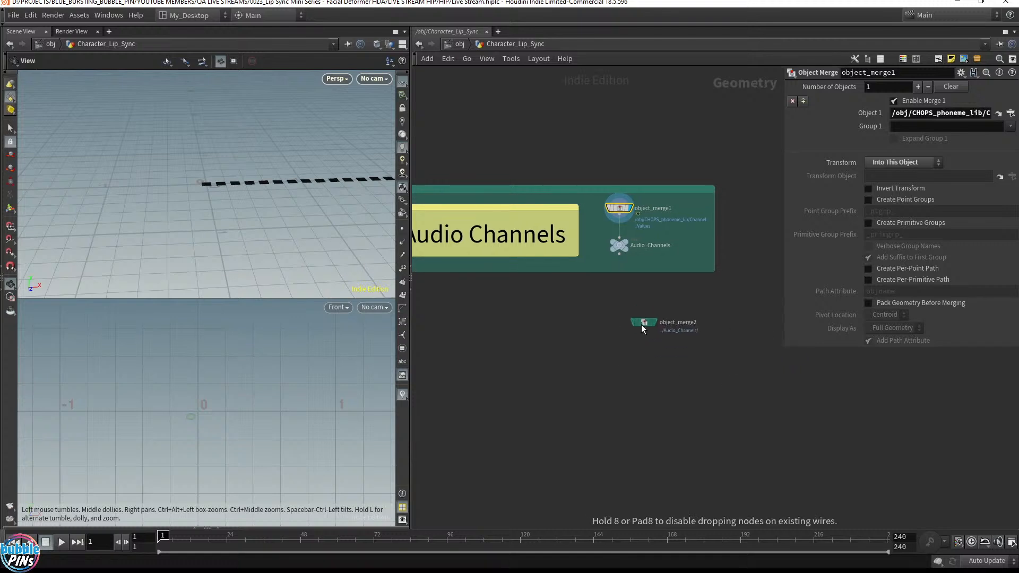
{"action": "left_click", "coordinate": [618, 246]}
{"action": "scroll", "coordinate": [641, 307], "scroll_direction": "up", "scroll_amount": 3}
{"action": "left_click_drag", "start_coordinate": [558, 264], "coordinate": [762, 433]}
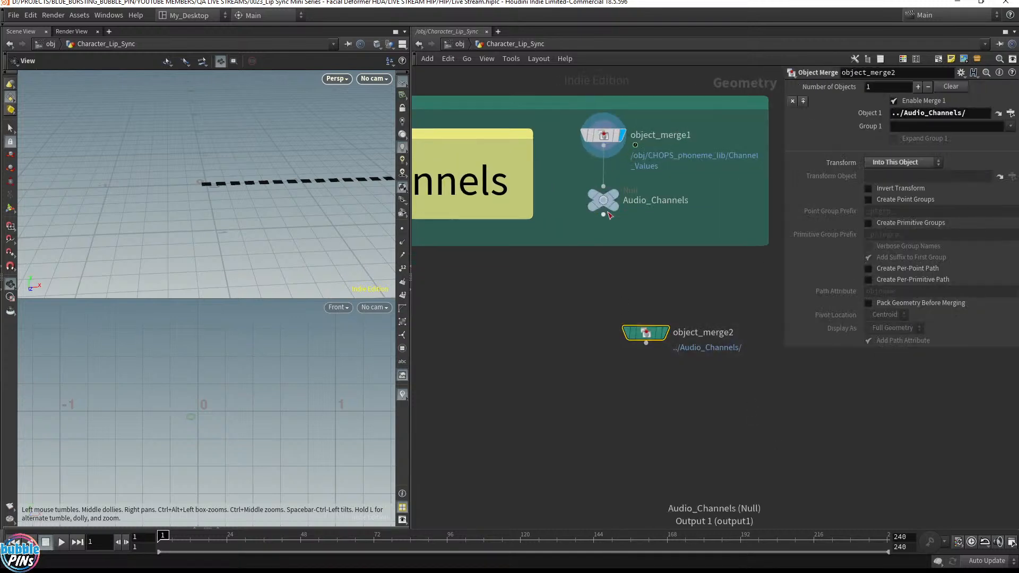
{"action": "left_click", "coordinate": [605, 205]}
{"action": "left_click", "coordinate": [650, 336]}
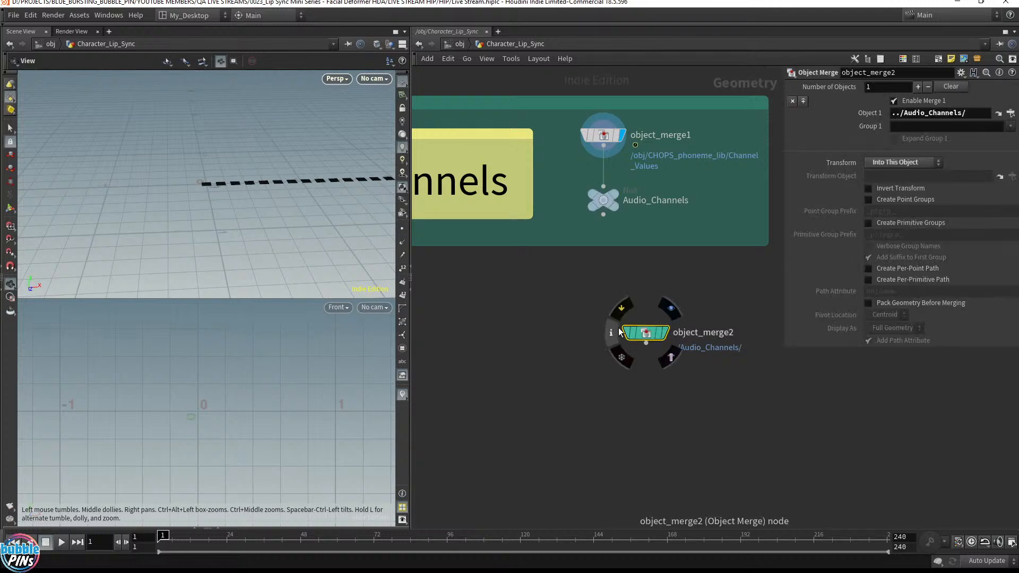
{"action": "left_click", "coordinate": [604, 215]}
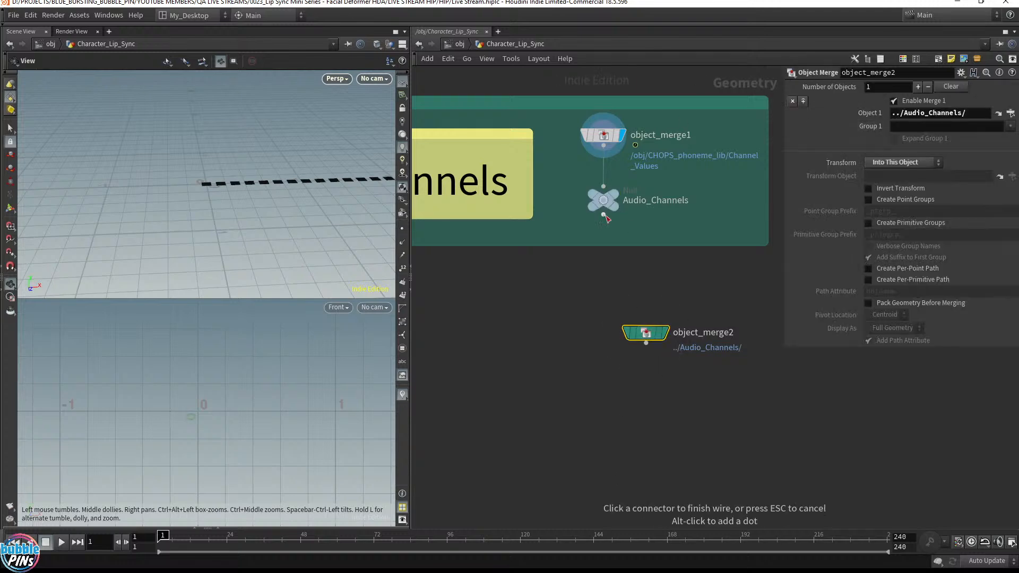
{"action": "scroll", "coordinate": [784, 364], "scroll_direction": "down", "scroll_amount": 10}
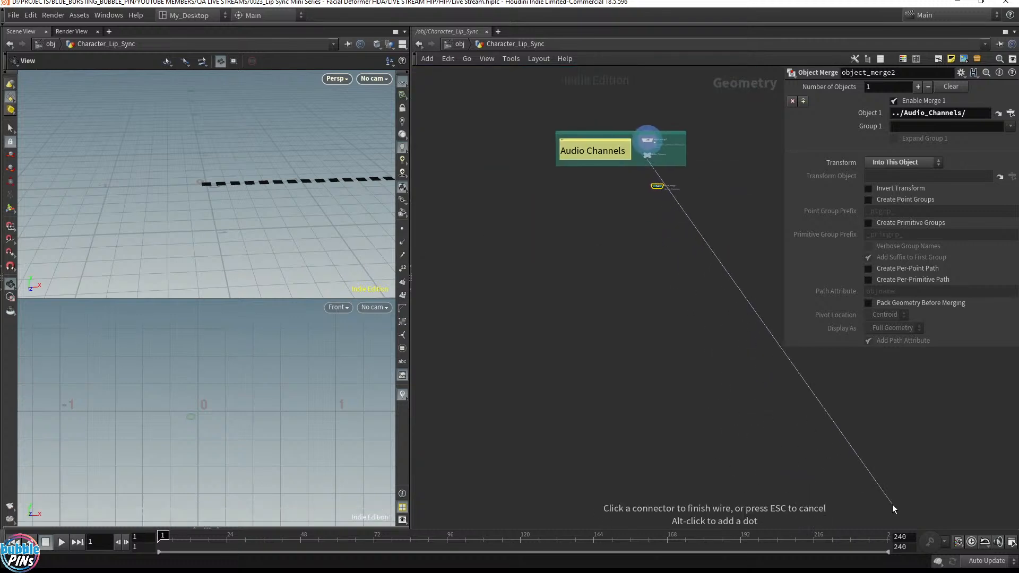
{"action": "scroll", "coordinate": [631, 209], "scroll_direction": "up", "scroll_amount": 6}
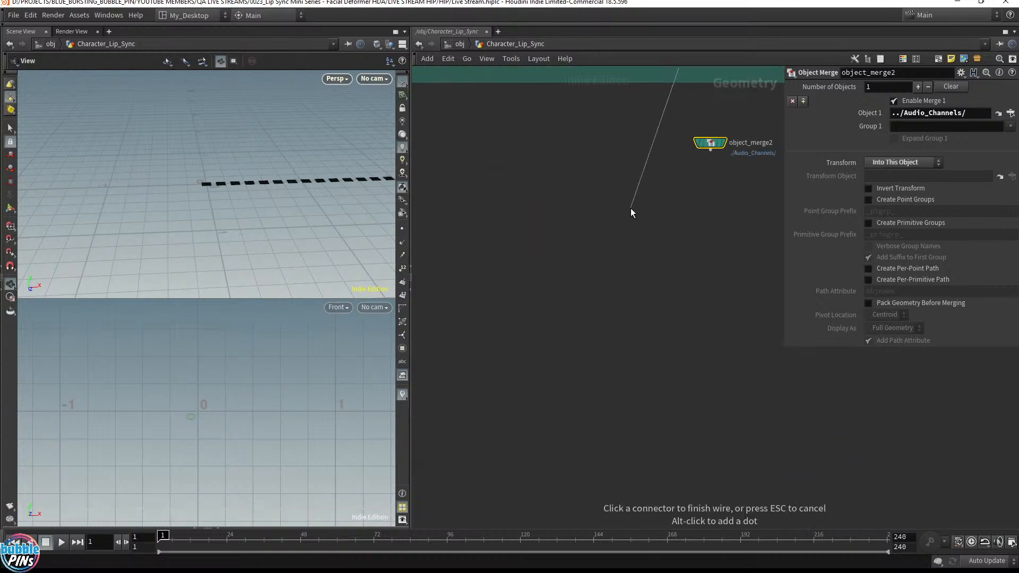
{"action": "left_click_drag", "start_coordinate": [557, 242], "coordinate": [732, 370]}
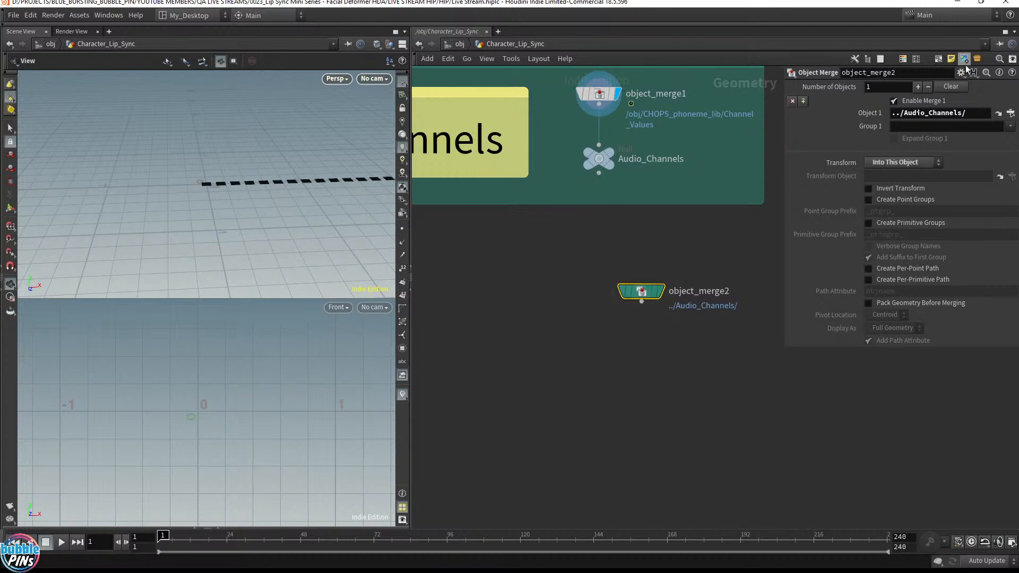
Examine the Object 1 path of object_merge2 that references the Audio_Channels null.
{"action": "left_click", "coordinate": [905, 113]}
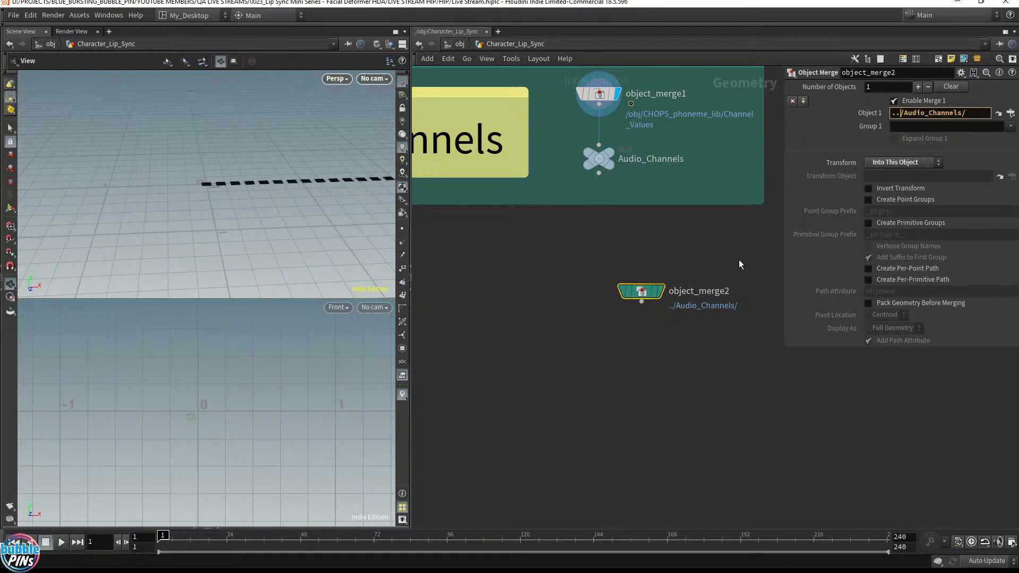
{"action": "left_click_drag", "start_coordinate": [677, 182], "coordinate": [547, 134]}
{"action": "left_click", "coordinate": [635, 291]}
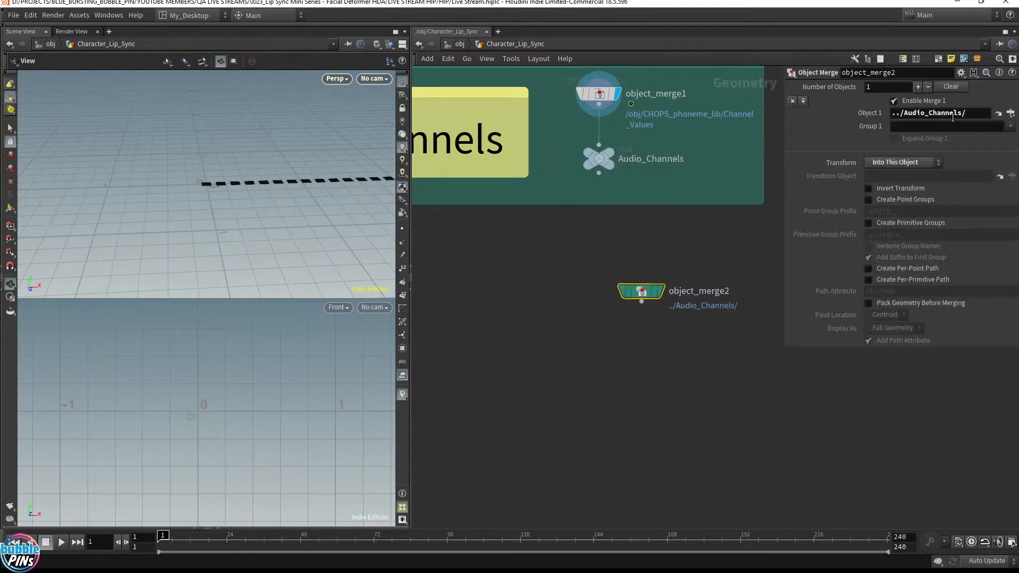
{"action": "left_click_drag", "start_coordinate": [966, 113], "coordinate": [903, 113]}
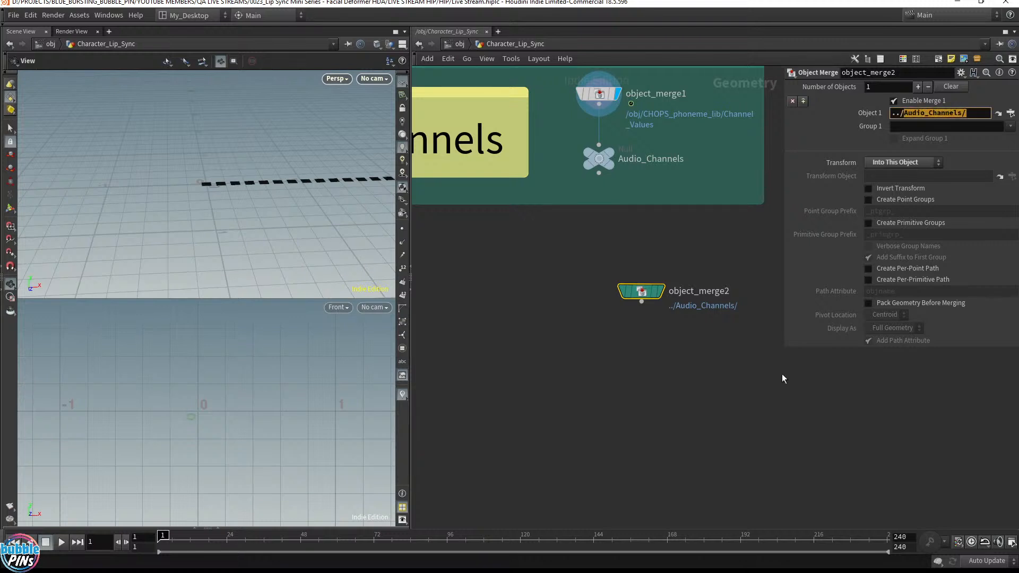
{"action": "left_click", "coordinate": [616, 390]}
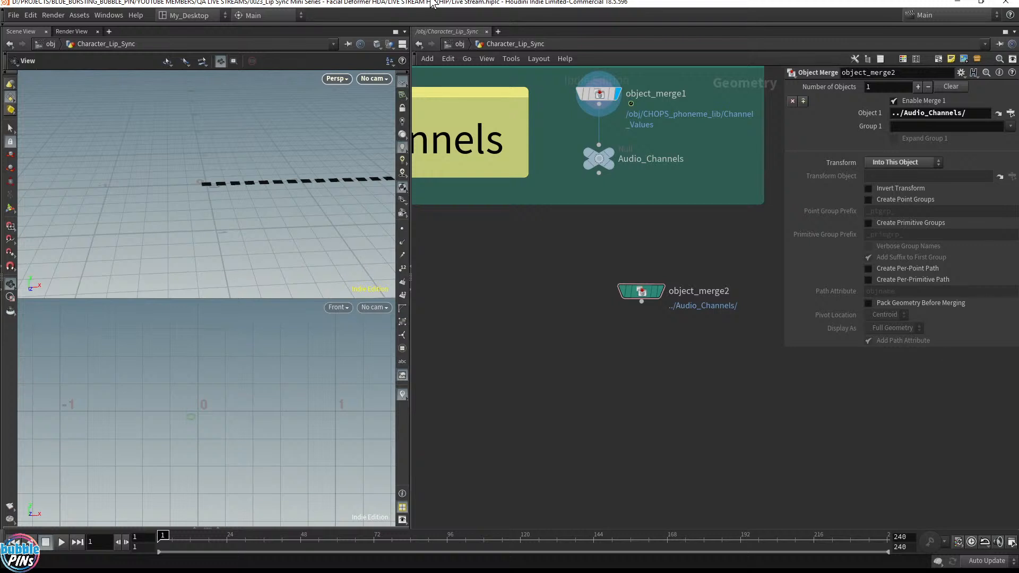
Start installing a digital asset library and open the file browser for choosing the library.
{"action": "left_click", "coordinate": [81, 19]}
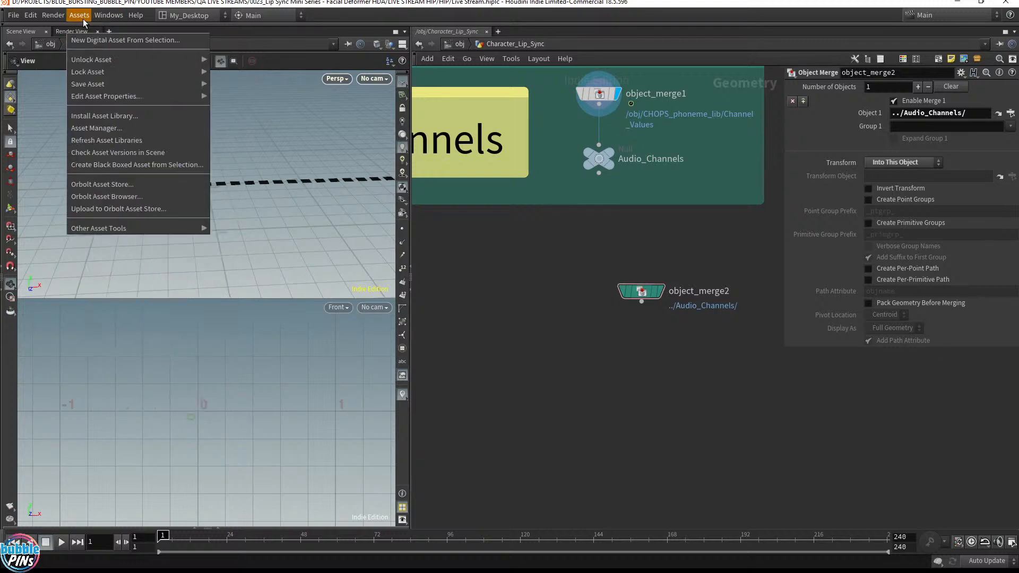
{"action": "left_click", "coordinate": [105, 117]}
{"action": "left_click_drag", "start_coordinate": [109, 32], "coordinate": [477, 204]}
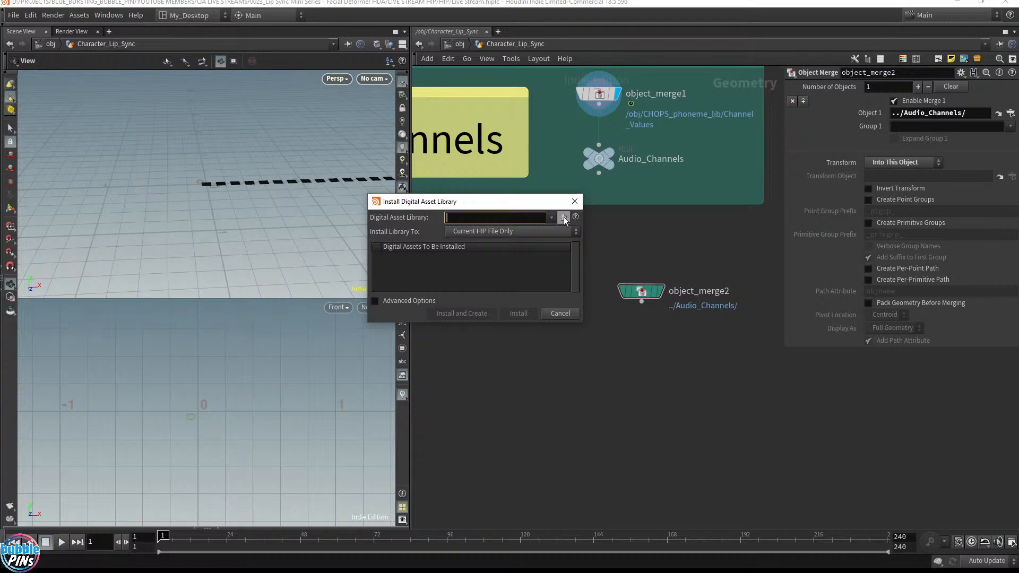
{"action": "left_click", "coordinate": [564, 218]}
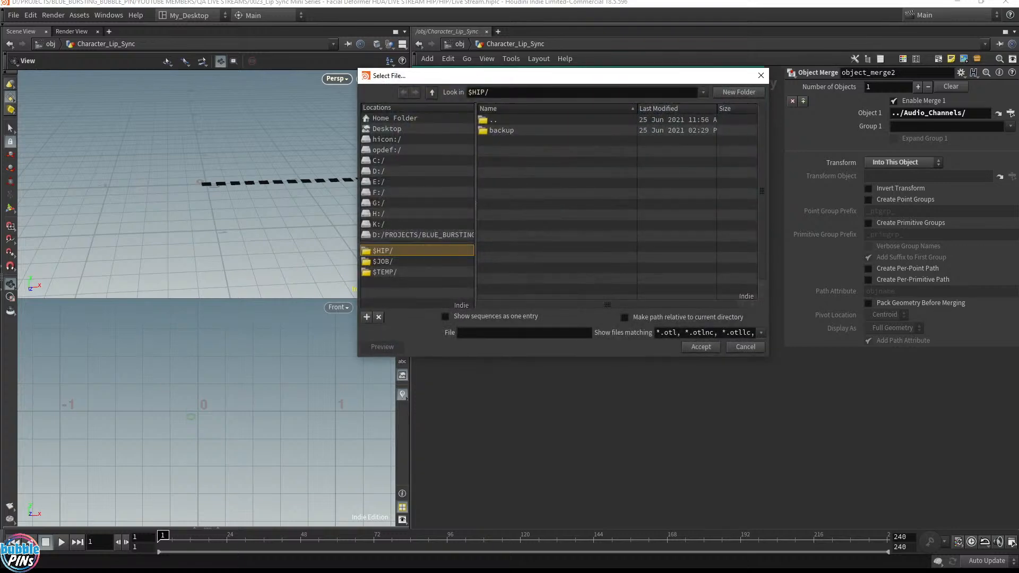
Read the HDA download note on the Facial Deformer HDA web page in the browser, and move the browser window away.
{"action": "left_click_drag", "start_coordinate": [1018, 146], "coordinate": [636, 170]}
{"action": "left_click", "coordinate": [585, 370]}
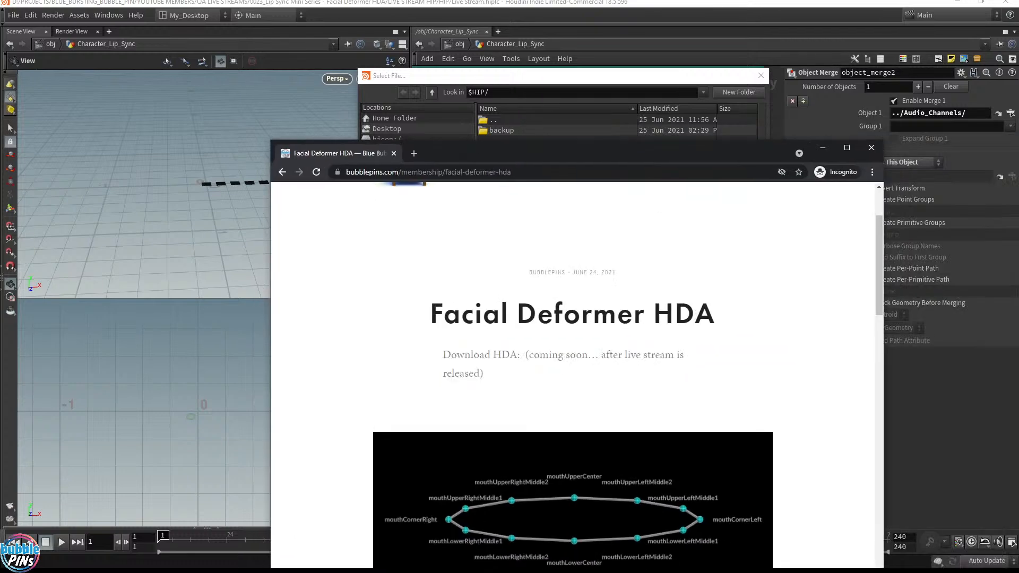
{"action": "left_click_drag", "start_coordinate": [585, 370], "coordinate": [443, 352]}
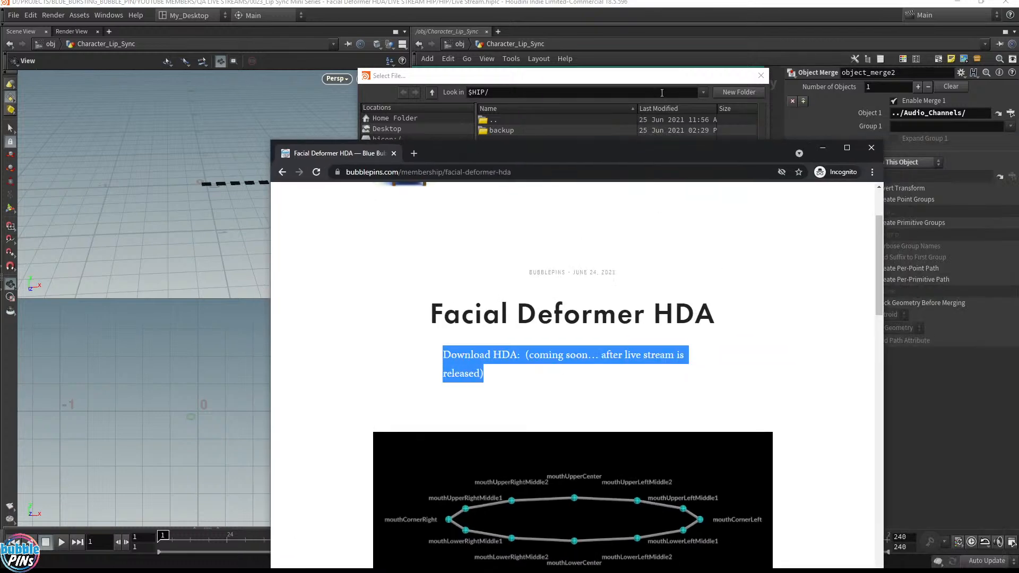
{"action": "left_click_drag", "start_coordinate": [604, 150], "coordinate": [1018, 185]}
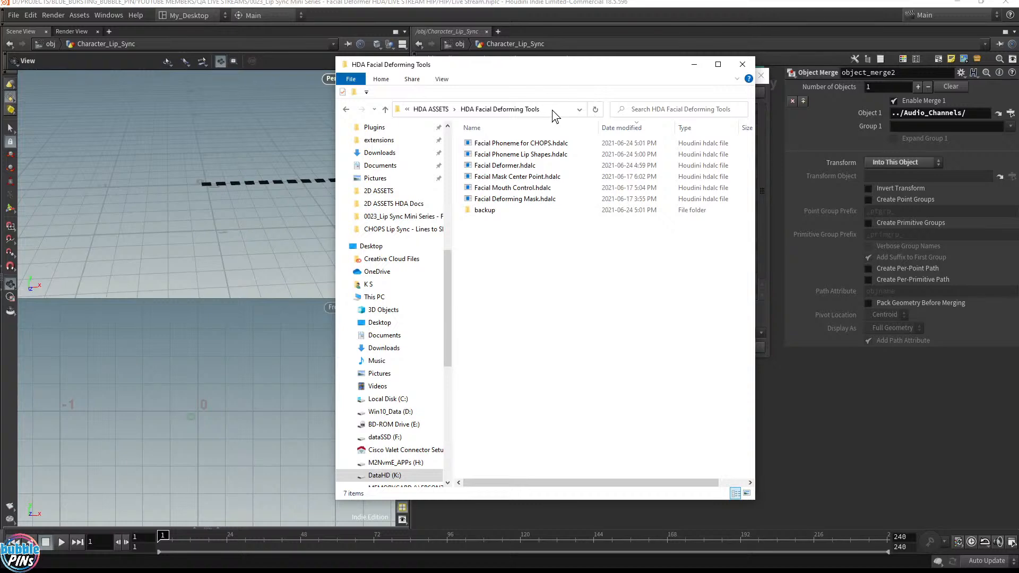
Copy the HDA Facial Deforming Tools folder path from File Explorer and open that folder in the asset file selection dialog.
{"action": "left_click", "coordinate": [552, 110]}
{"action": "left_click_drag", "start_coordinate": [551, 66], "coordinate": [255, 266]}
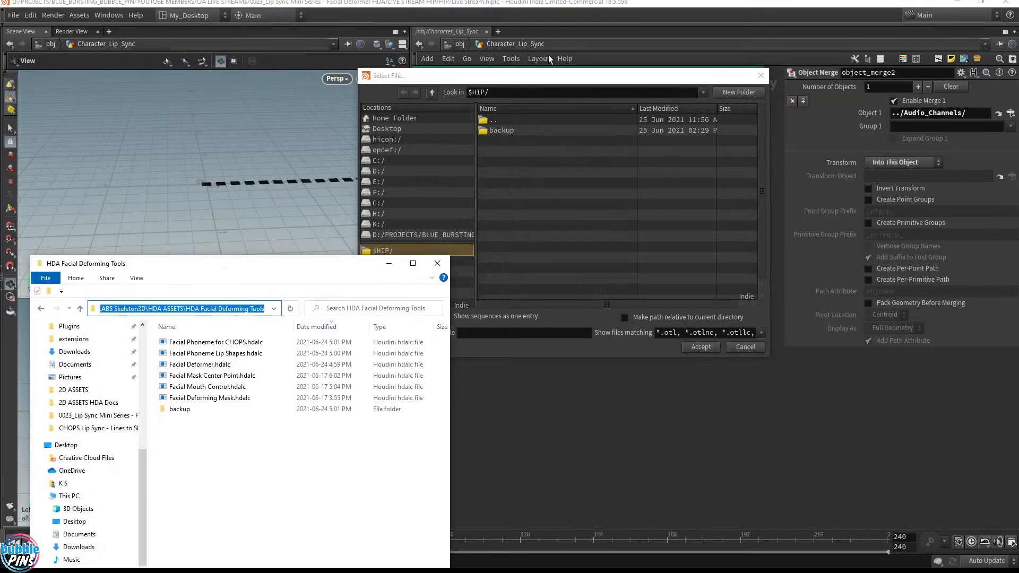
{"action": "left_click", "coordinate": [508, 91]}
{"action": "key", "text": "ctrl+v"}
{"action": "key", "text": "Return"}
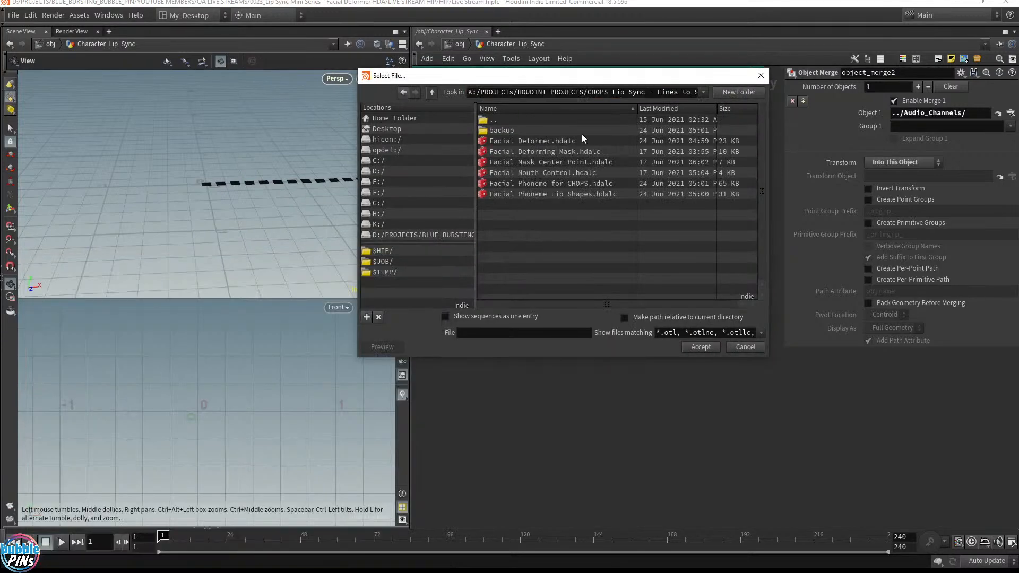
Install all six .hdalc files, from Facial Deformer to Facial Phoneme Lip Shapes, into the current HIP file only.
{"action": "left_click", "coordinate": [540, 142]}
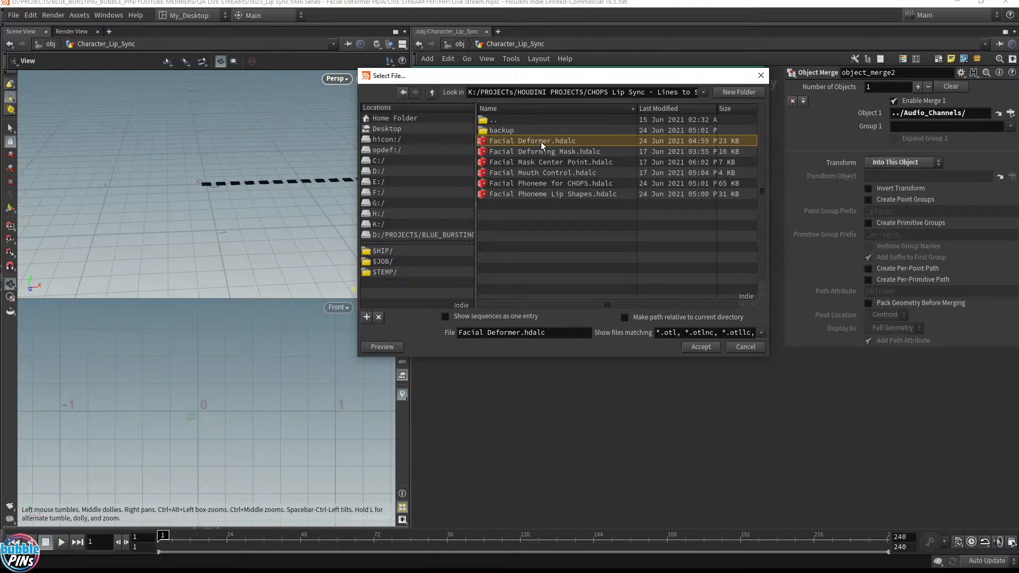
{"action": "left_click", "coordinate": [569, 198], "text": "shift"}
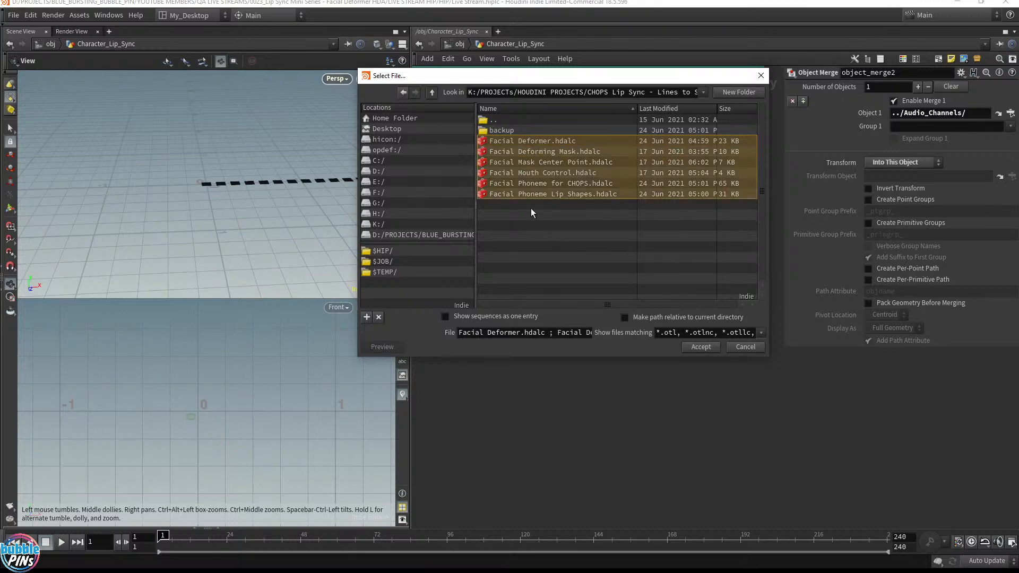
{"action": "left_click", "coordinate": [702, 346]}
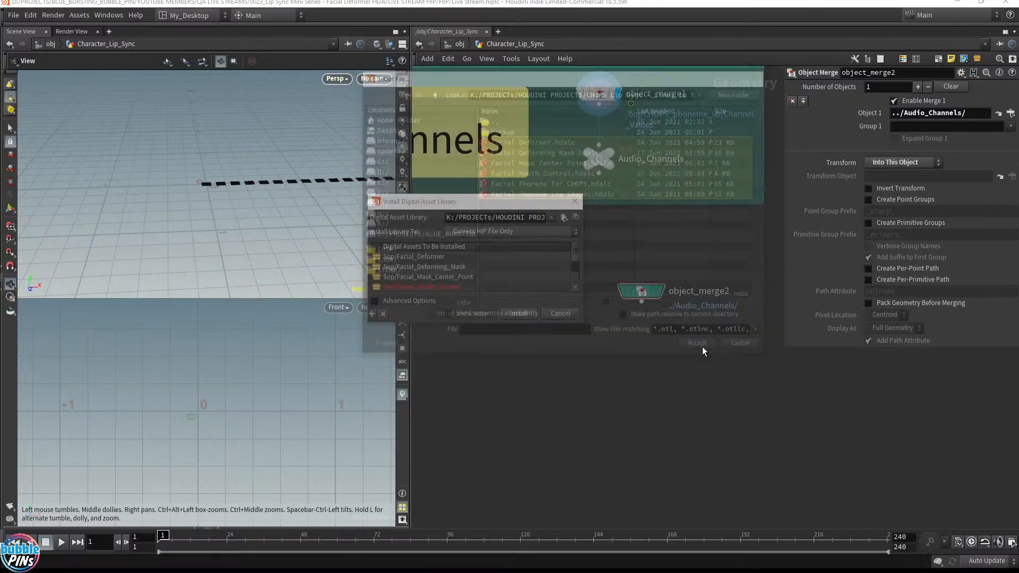
{"action": "left_click", "coordinate": [523, 314]}
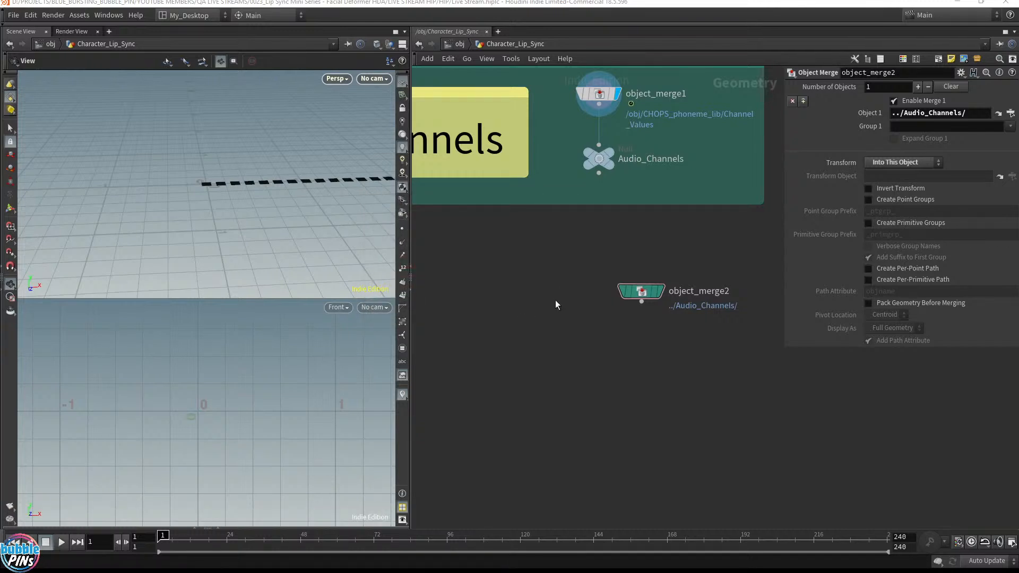
Go up to the object level, re-enter Character_Lip_Sync and search the available nodes for "facial".
{"action": "left_click", "coordinate": [460, 44]}
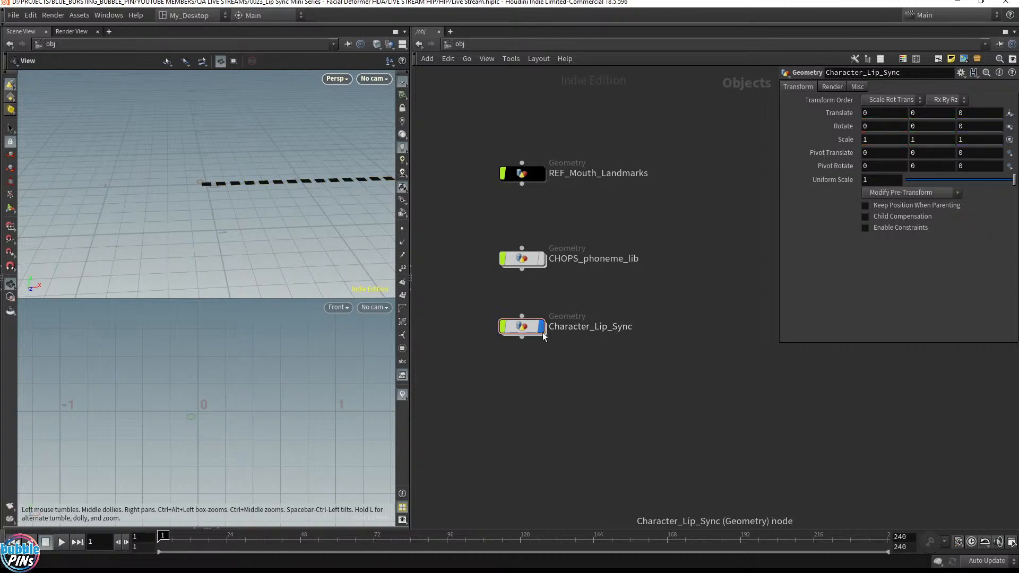
{"action": "double_click", "coordinate": [526, 327]}
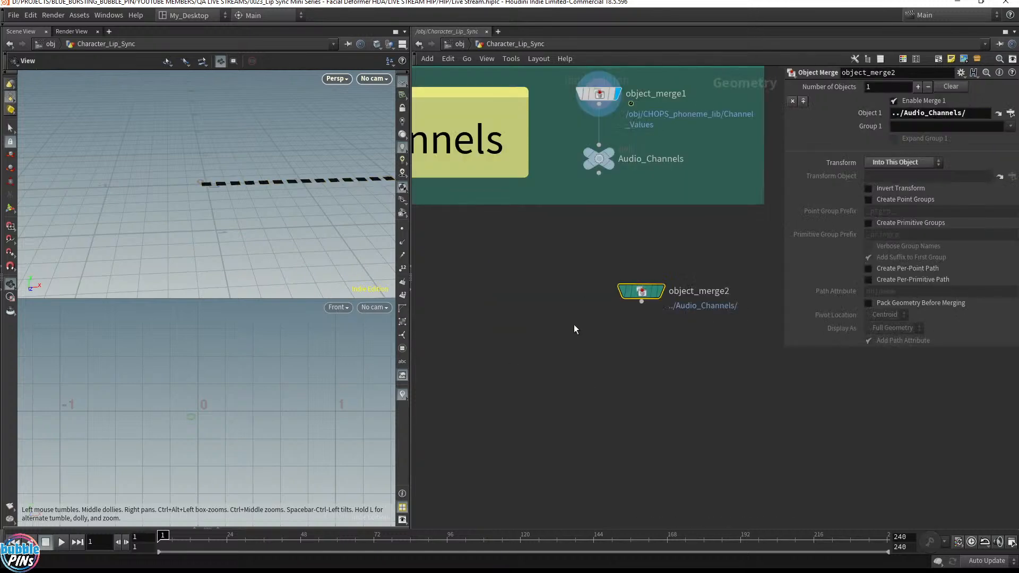
{"action": "key", "text": "Tab"}
{"action": "type", "text": "facial"}
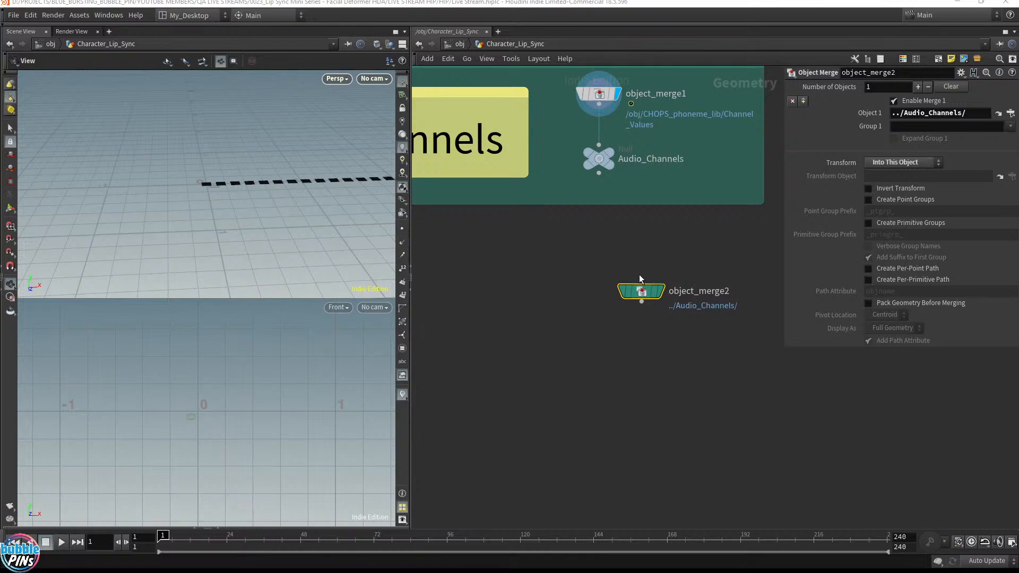
Add a Facial Phoneme Lip Shapes node to the Character_Lip_Sync network.
{"action": "mouse_move", "coordinate": [620, 285]}
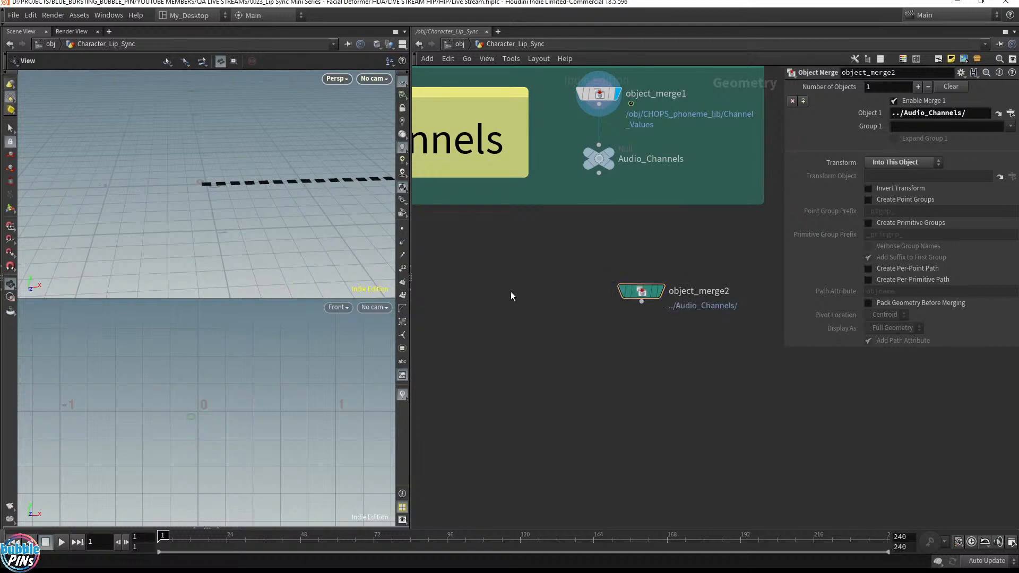
{"action": "key", "text": "Tab"}
{"action": "type", "text": "facia"}
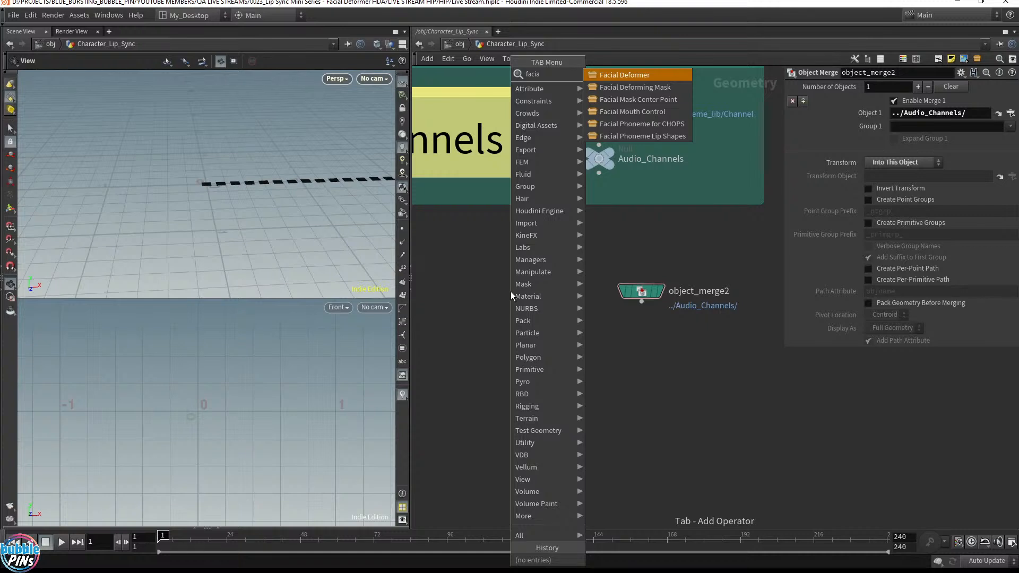
{"action": "key", "text": "Down"}
{"action": "key", "text": "Down"}
{"action": "key", "text": "Down"}
{"action": "key", "text": "Down"}
{"action": "key", "text": "Down"}
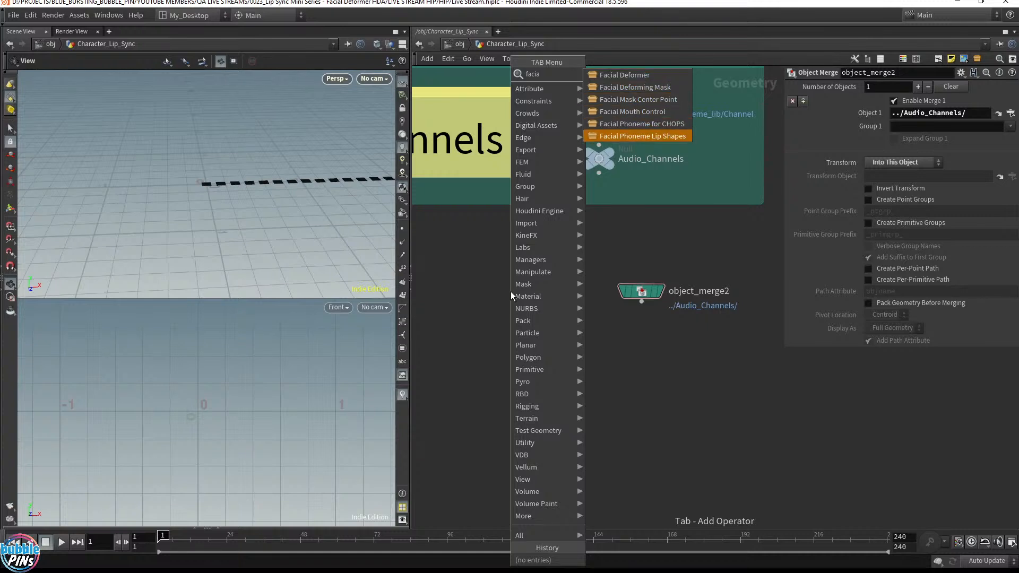
{"action": "key", "text": "Return"}
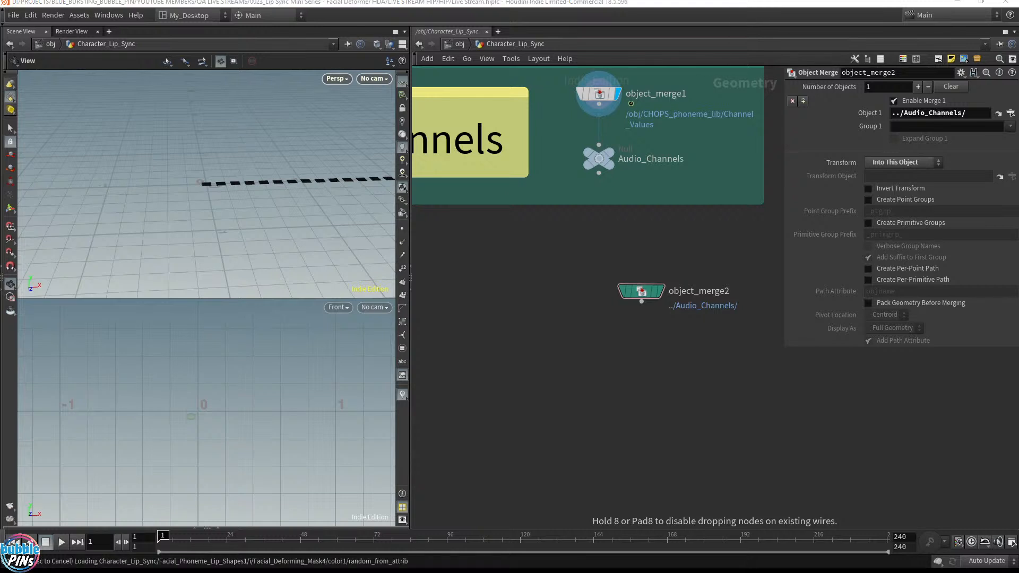
Check the live chat window, minimise it and select the Facial Phoneme Lip Shapes node in the network.
{"action": "key", "text": "alt+Tab"}
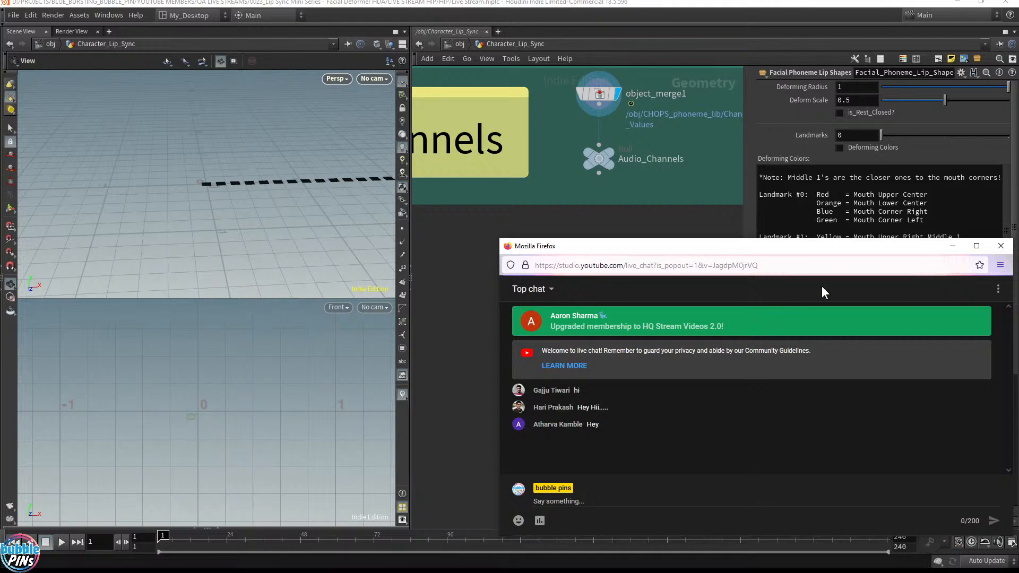
{"action": "left_click", "coordinate": [952, 247]}
{"action": "middle_click_drag", "start_coordinate": [626, 466], "coordinate": [604, 443]}
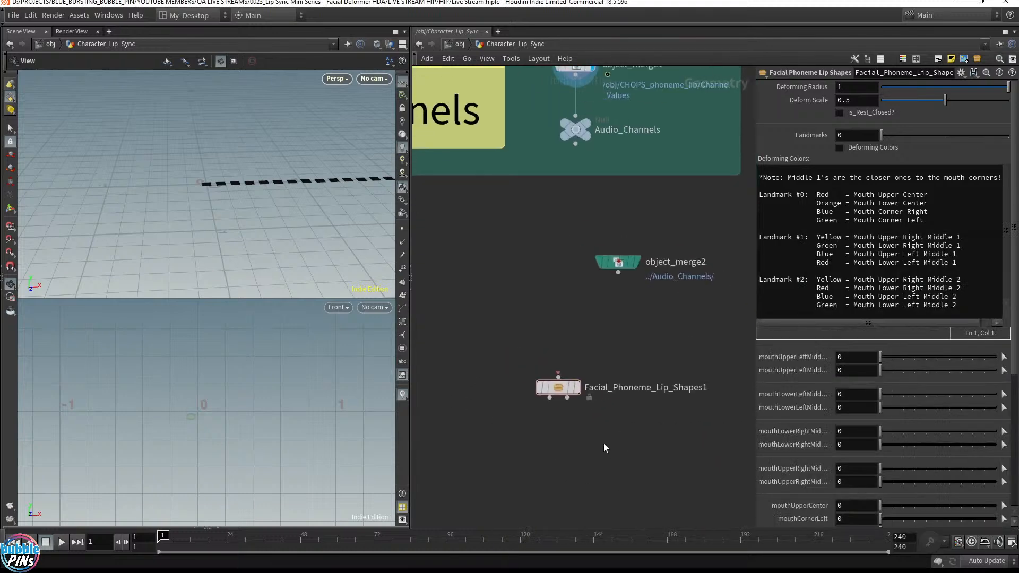
{"action": "left_click_drag", "start_coordinate": [473, 361], "coordinate": [683, 504]}
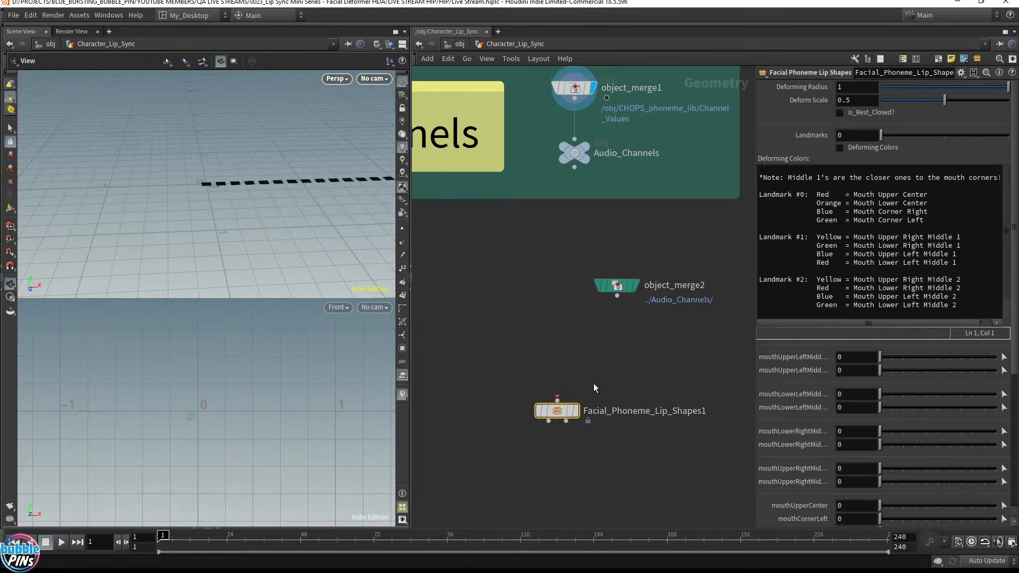
Move the Facial Phoneme Lip Shapes node so it sits directly below the Audio_Channels node.
{"action": "left_click_drag", "start_coordinate": [556, 418], "coordinate": [570, 388]}
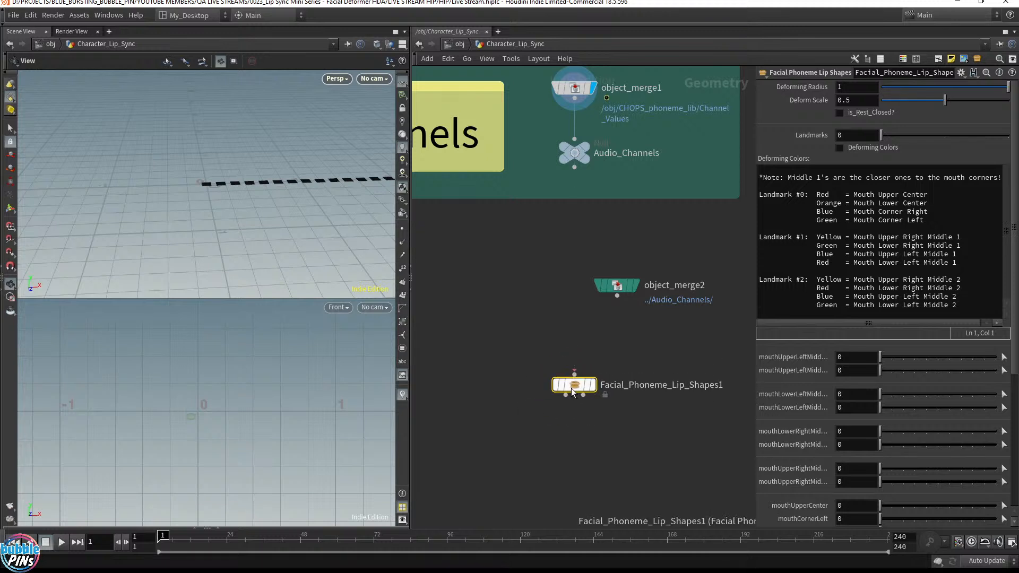
{"action": "mouse_move", "coordinate": [572, 389]}
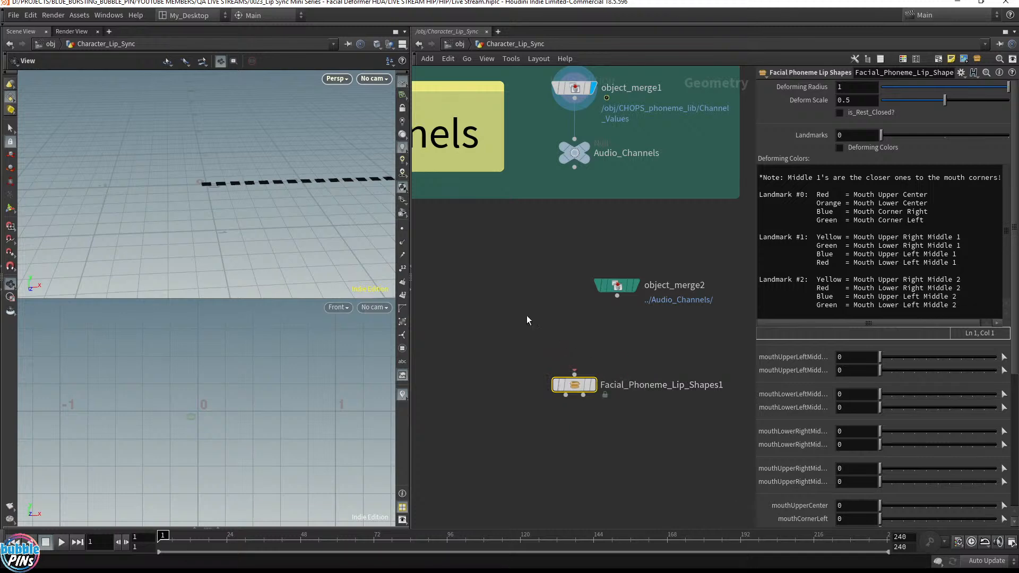
Add a Rubber Toy test geometry node beside object_merge2 and display it.
{"action": "left_click", "coordinate": [508, 304]}
{"action": "key", "text": "Tab"}
{"action": "type", "text": "ru"}
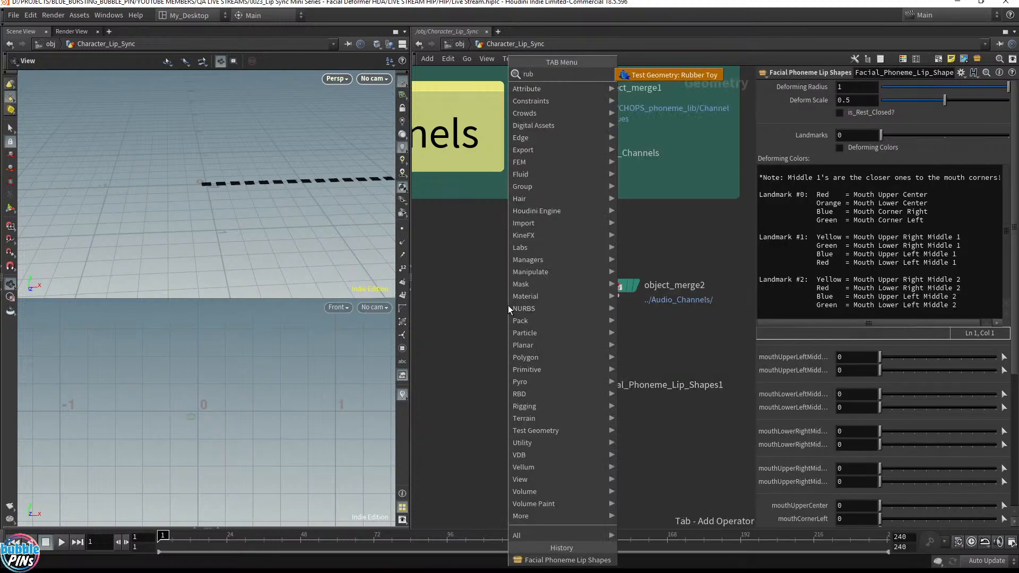
{"action": "key", "text": "Return"}
{"action": "left_click", "coordinate": [508, 305]}
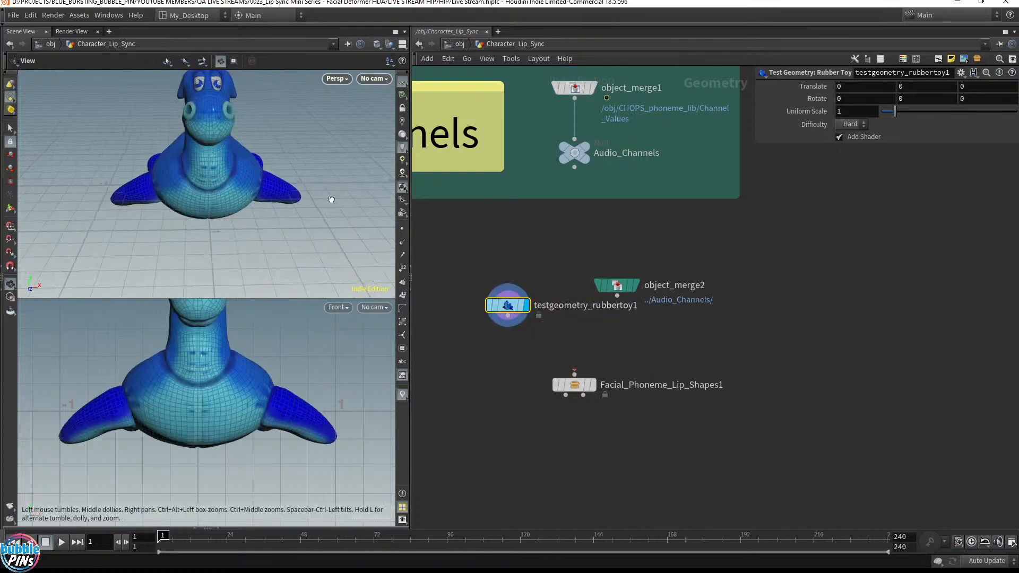
Examine the rubber toy's mouth and lip topology up close from the front and side.
{"action": "left_click_drag", "start_coordinate": [336, 200], "coordinate": [260, 175]}
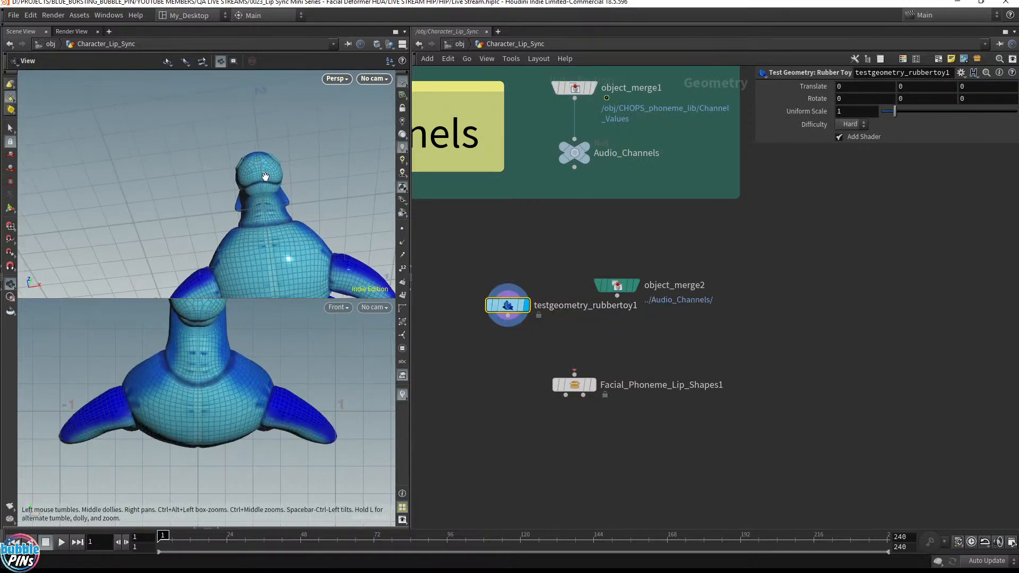
{"action": "scroll", "coordinate": [260, 175], "scroll_direction": "up", "scroll_amount": 6}
{"action": "left_click_drag", "start_coordinate": [241, 232], "coordinate": [167, 106]}
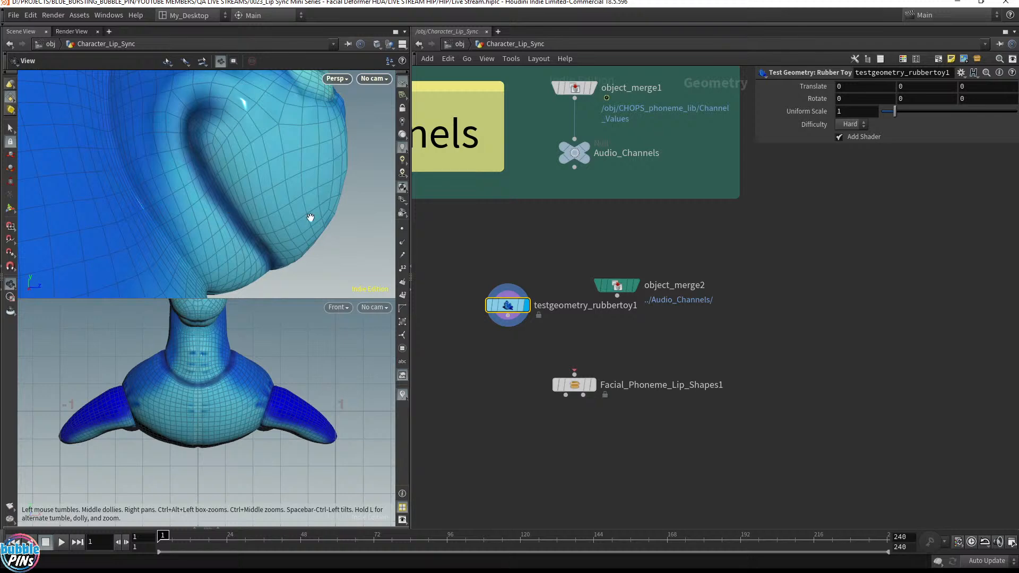
{"action": "left_click_drag", "start_coordinate": [310, 218], "coordinate": [170, 194]}
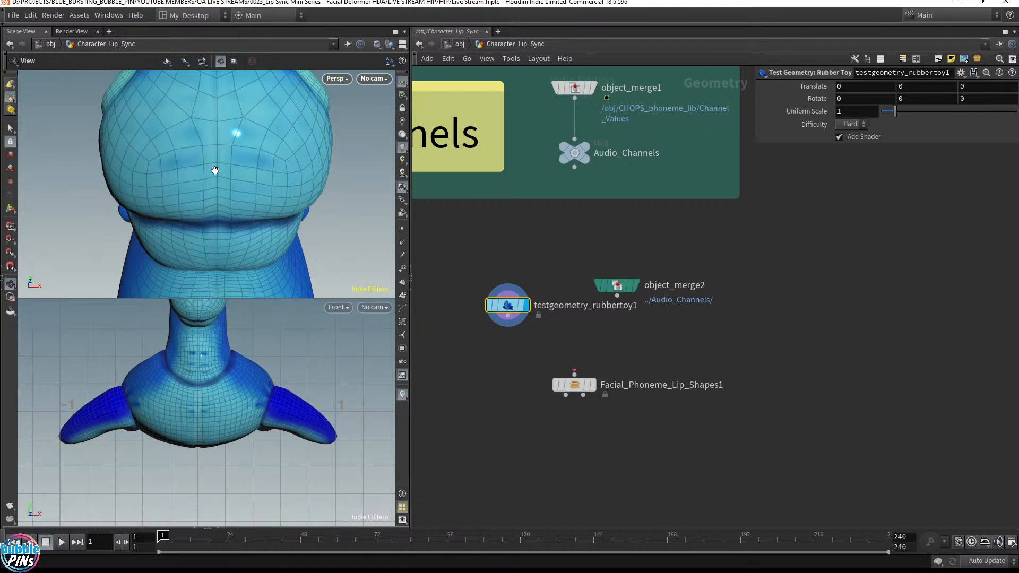
{"action": "left_click_drag", "start_coordinate": [215, 169], "coordinate": [314, 167]}
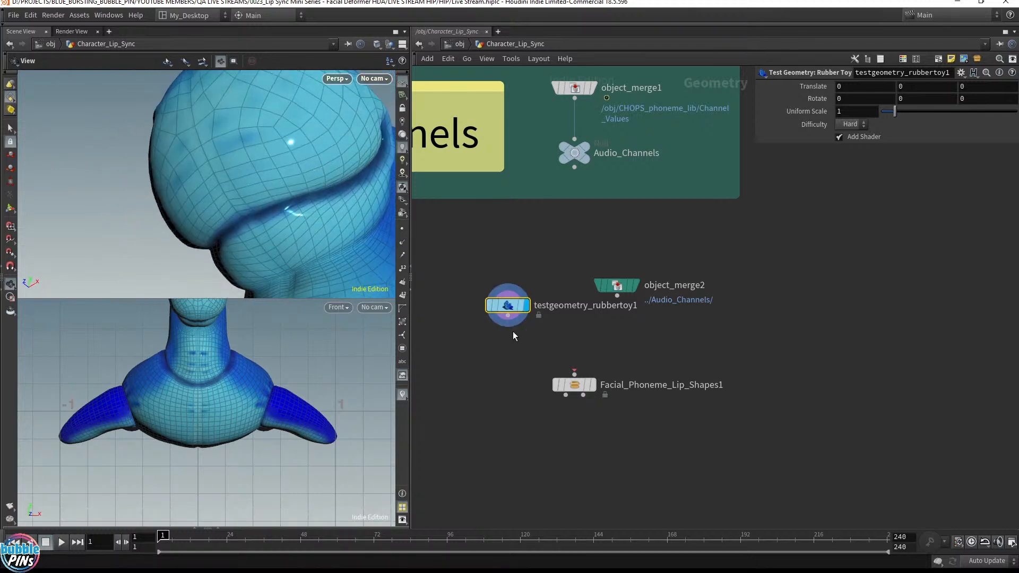
Replace the rubber toy with a displayed Pig Head test geometry node above the Facial Phoneme Lip Shapes node.
{"action": "key", "text": "Delete"}
{"action": "key", "text": "Tab"}
{"action": "type", "text": "test p"}
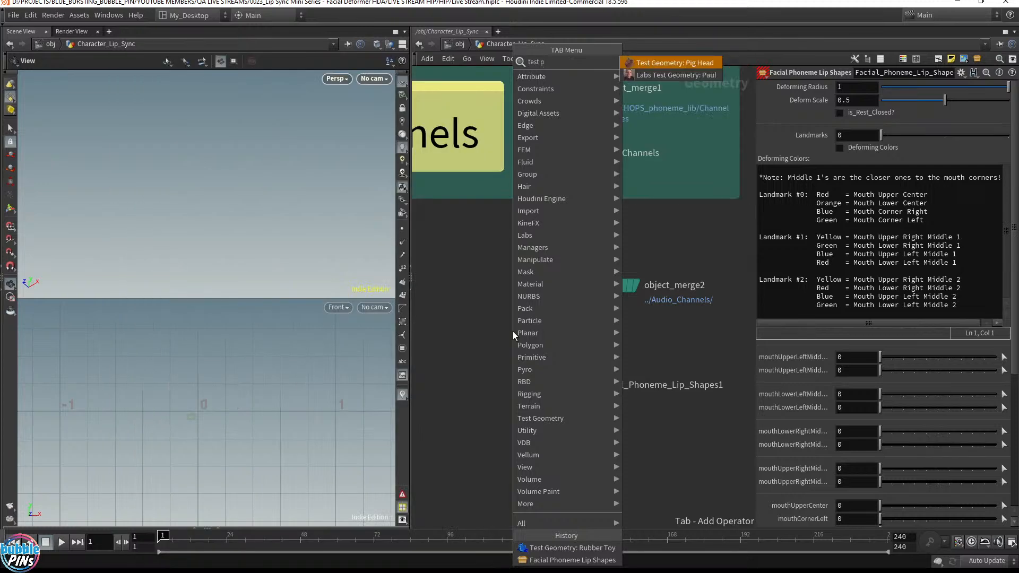
{"action": "key", "text": "Return"}
{"action": "left_click", "coordinate": [512, 331]}
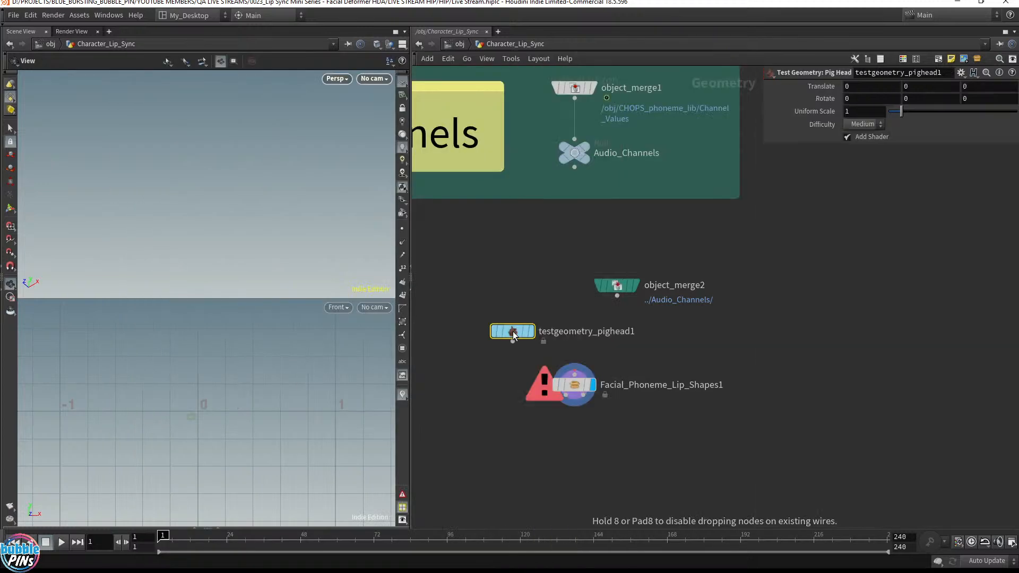
{"action": "left_click", "coordinate": [531, 331]}
{"action": "left_click_drag", "start_coordinate": [525, 332], "coordinate": [525, 312]}
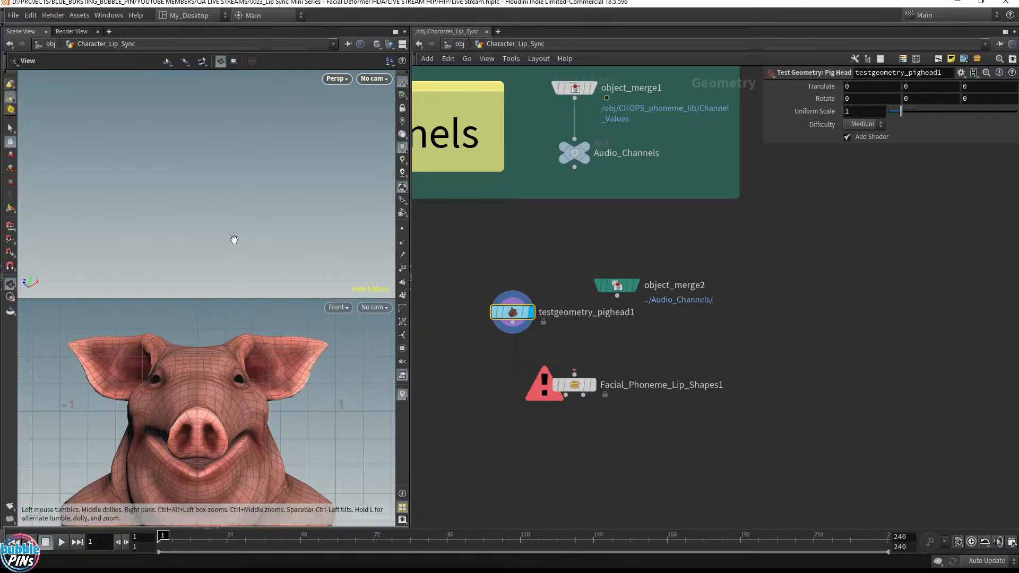
Frame the pig head in the perspective view and examine its mouth from below and the side.
{"action": "key", "text": "space+f"}
{"action": "left_click_drag", "start_coordinate": [240, 206], "coordinate": [277, 210]}
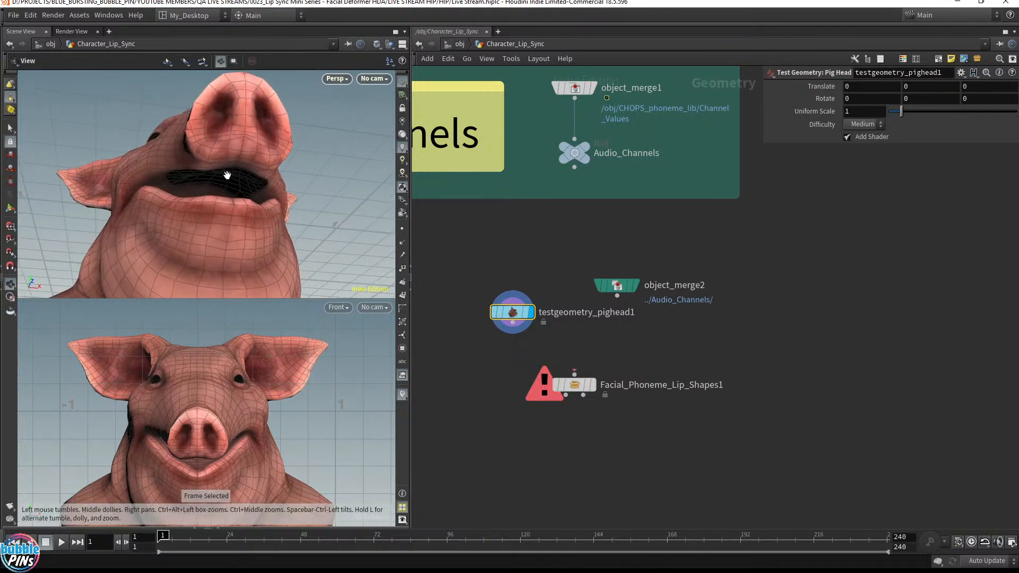
{"action": "left_click_drag", "start_coordinate": [293, 175], "coordinate": [181, 194]}
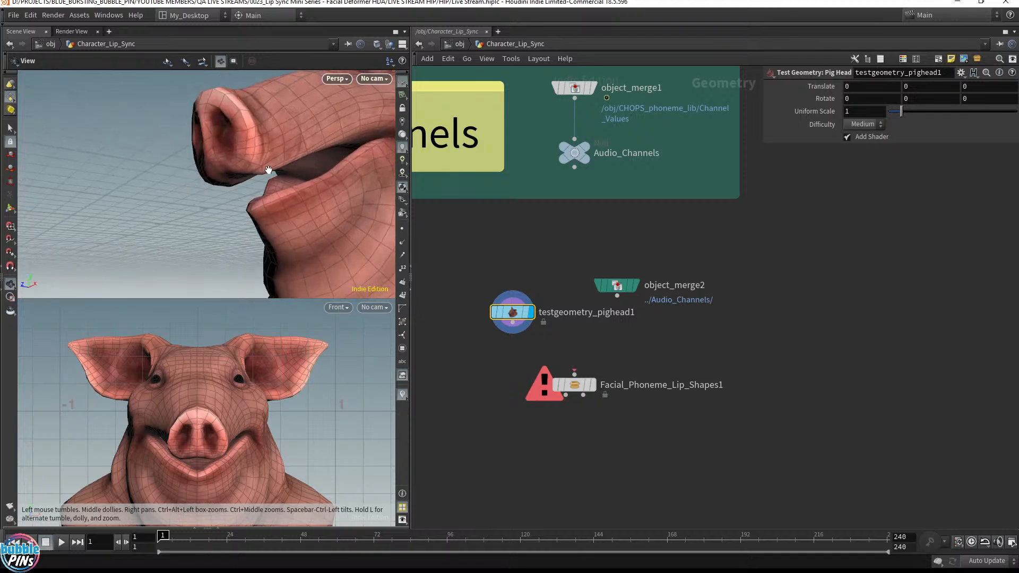
{"action": "left_click_drag", "start_coordinate": [284, 198], "coordinate": [271, 216]}
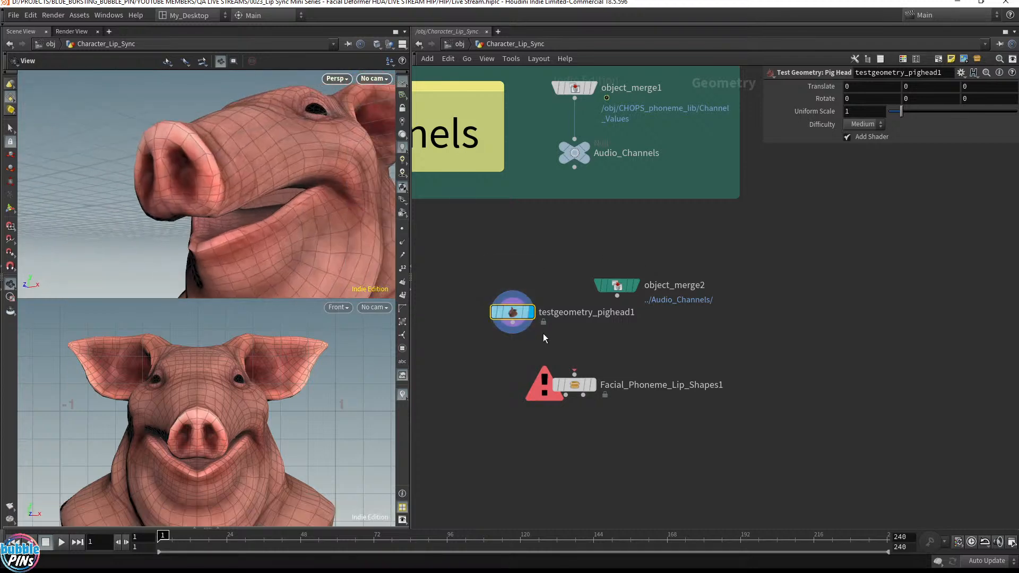
Replace the pig head with the pasted FBX Character Import node, display it above Facial Phoneme Lip Shapes and move object_merge2 aside.
{"action": "key", "text": "Delete"}
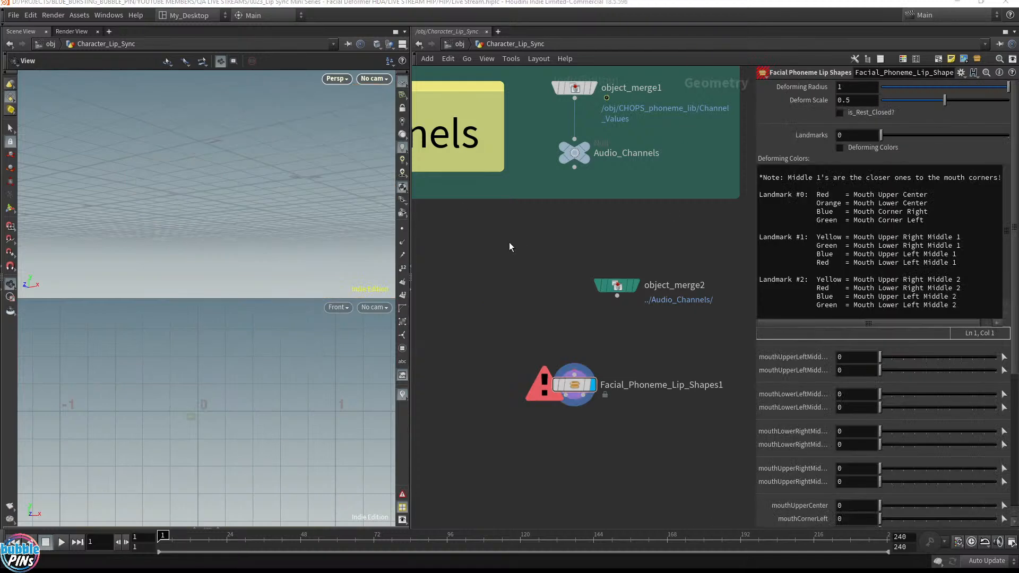
{"action": "key", "text": "ctrl+v"}
{"action": "left_click_drag", "start_coordinate": [525, 273], "coordinate": [489, 300]}
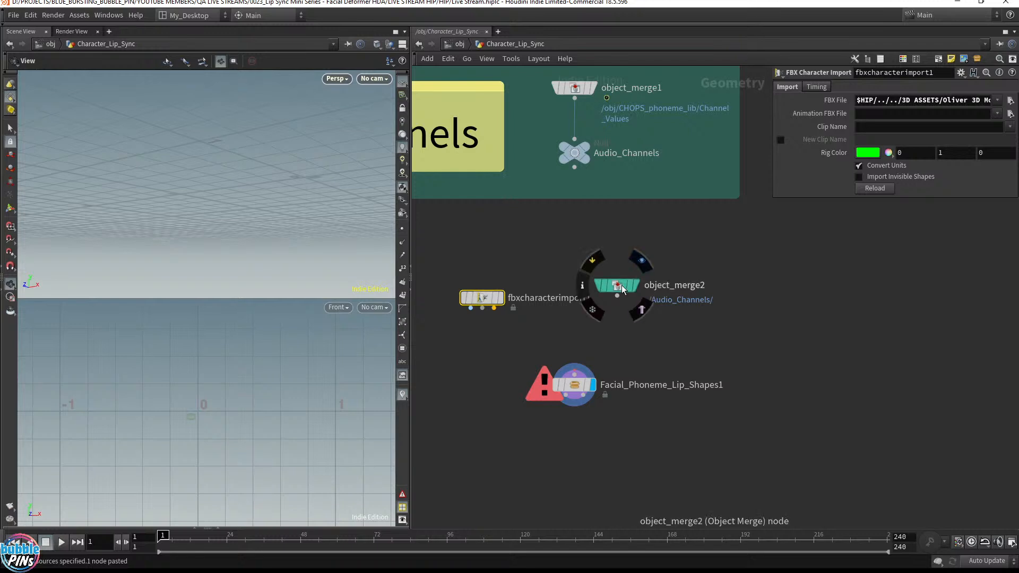
{"action": "left_click_drag", "start_coordinate": [622, 285], "coordinate": [740, 297]}
{"action": "left_click_drag", "start_coordinate": [487, 301], "coordinate": [578, 310]}
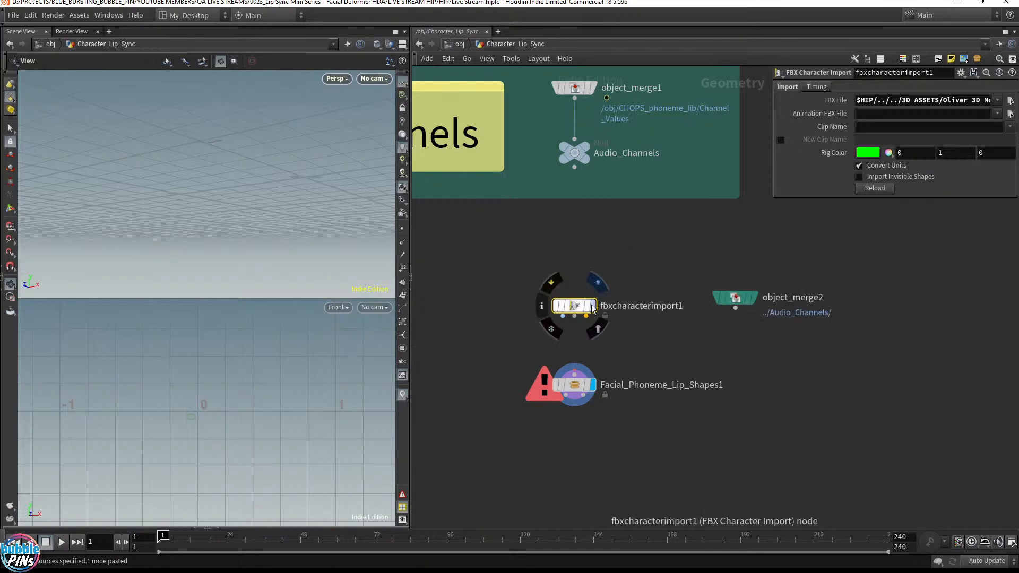
{"action": "left_click", "coordinate": [593, 306]}
Frame the imported bear character and examine its mouth from the front.
{"action": "key", "text": "f"}
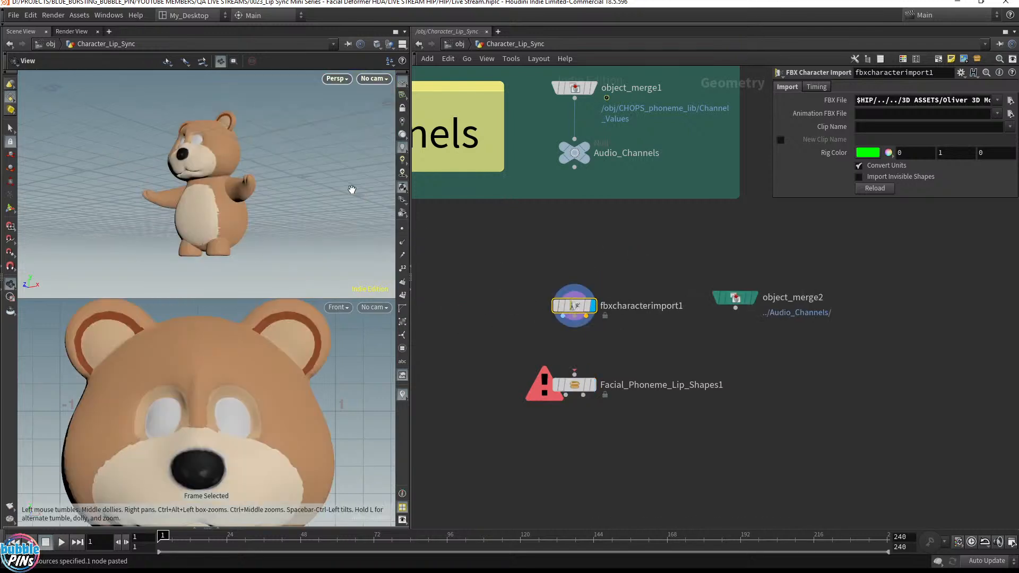
{"action": "left_click_drag", "start_coordinate": [132, 183], "coordinate": [195, 203]}
{"action": "scroll", "coordinate": [216, 185], "scroll_direction": "up", "scroll_amount": 8}
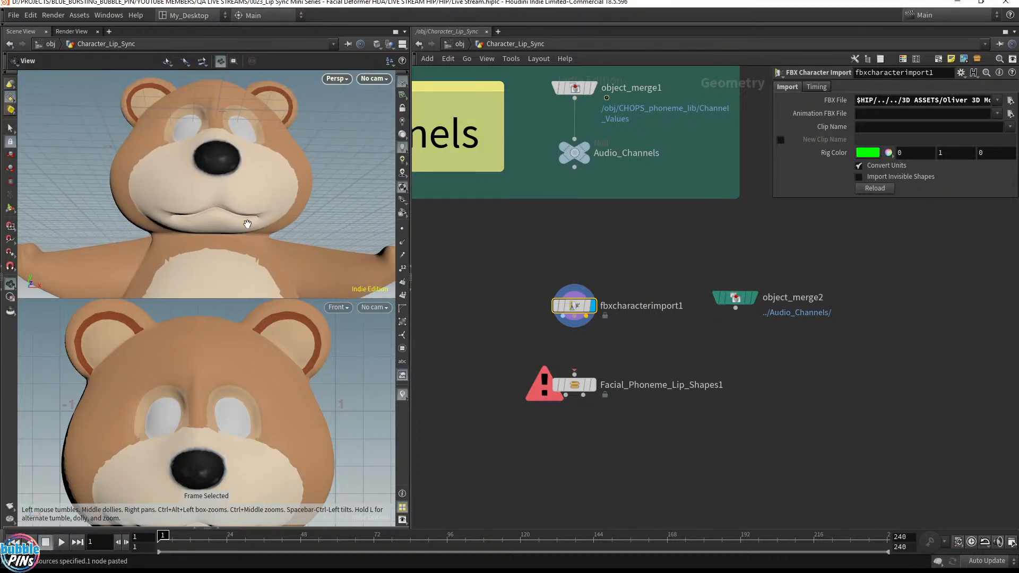
{"action": "mouse_move", "coordinate": [273, 212]}
{"action": "left_mouse_down"}
{"action": "mouse_move", "coordinate": [278, 244]}
{"action": "mouse_move", "coordinate": [288, 215]}
{"action": "left_mouse_up"}
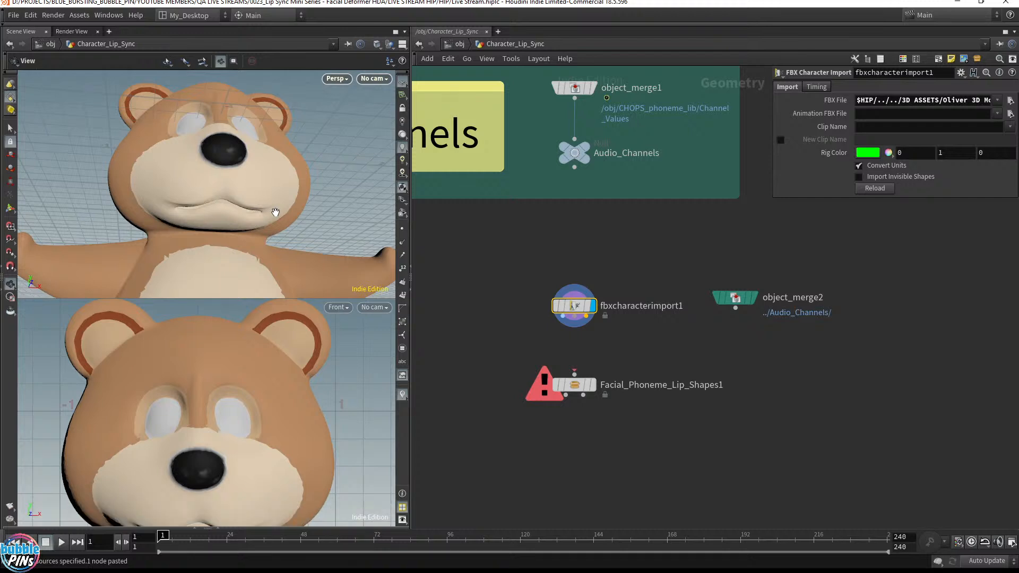
View the node information of the FBX Character Import node and look over the bear's whole body.
{"action": "left_click", "coordinate": [545, 311]}
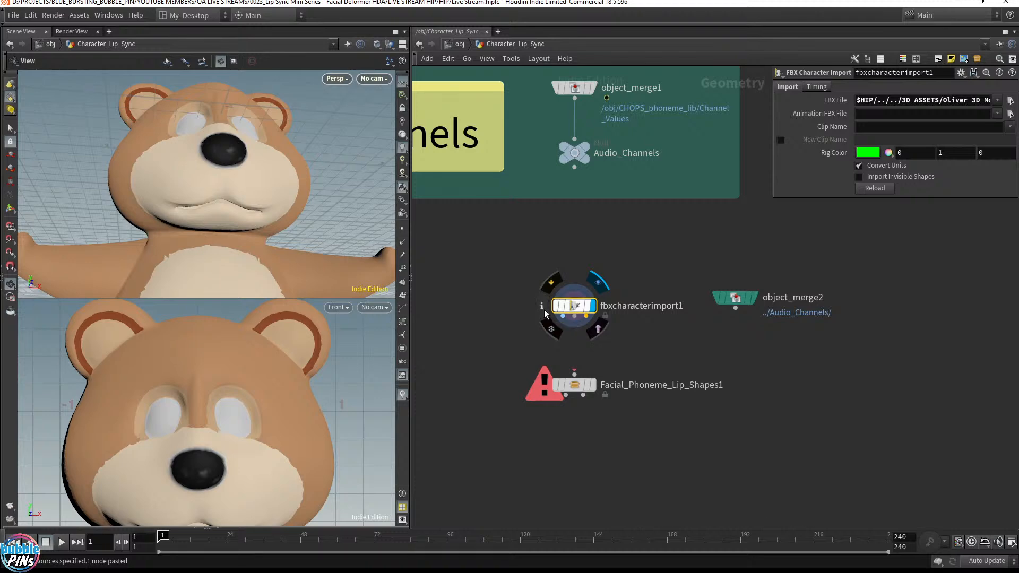
{"action": "left_click_drag", "start_coordinate": [960, 72], "coordinate": [645, 87]}
{"action": "left_click_drag", "start_coordinate": [170, 183], "coordinate": [269, 221]}
{"action": "middle_click_drag", "start_coordinate": [269, 221], "coordinate": [231, 237]}
{"action": "right_click_drag", "start_coordinate": [230, 238], "coordinate": [244, 177]}
{"action": "left_click_drag", "start_coordinate": [243, 178], "coordinate": [308, 218]}
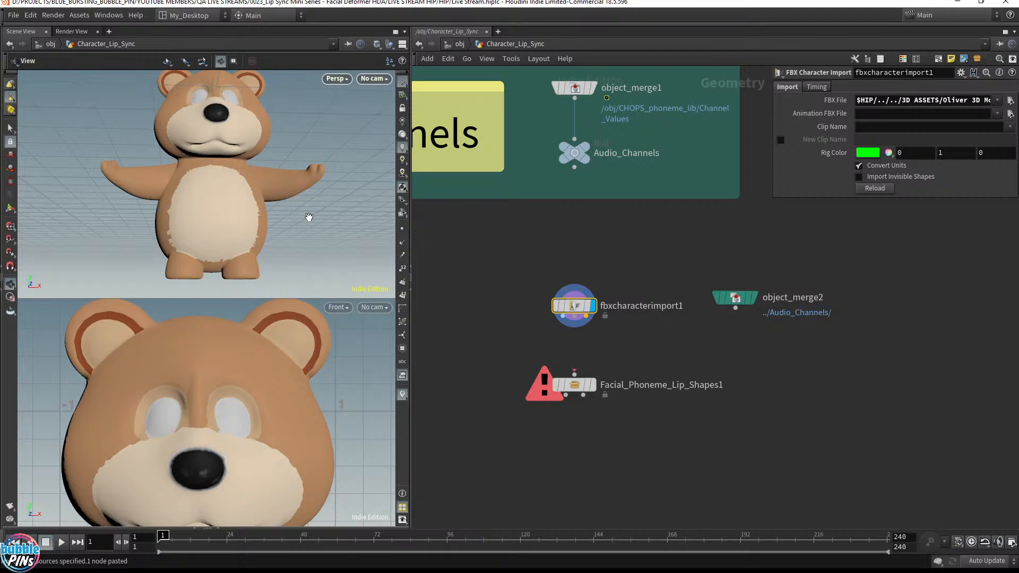
{"action": "left_click_drag", "start_coordinate": [309, 217], "coordinate": [319, 182]}
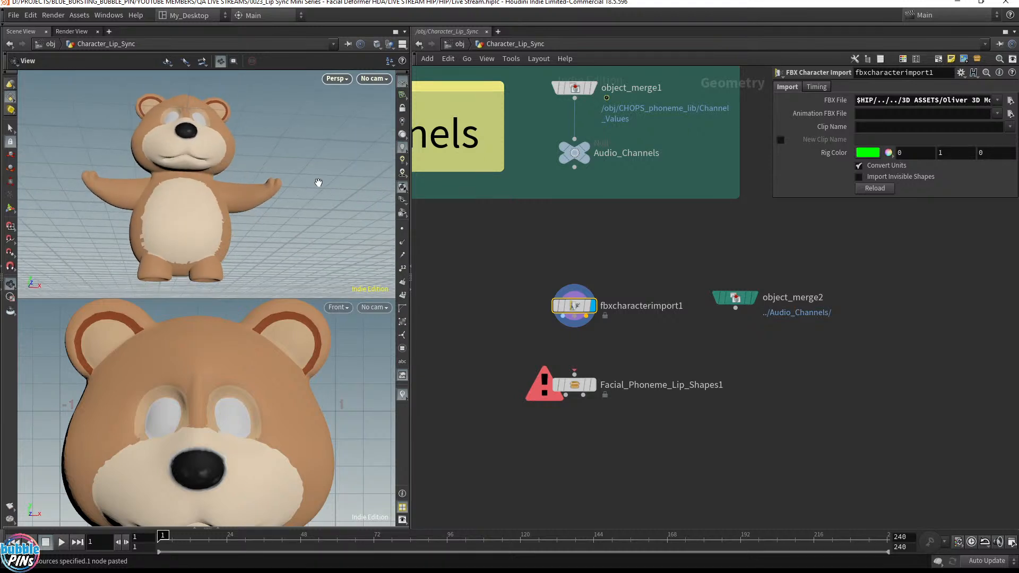
Examine the bear's lips and mouth corners up close.
{"action": "middle_click_drag", "start_coordinate": [225, 170], "coordinate": [418, 171]}
{"action": "right_click_drag", "start_coordinate": [211, 166], "coordinate": [296, 242]}
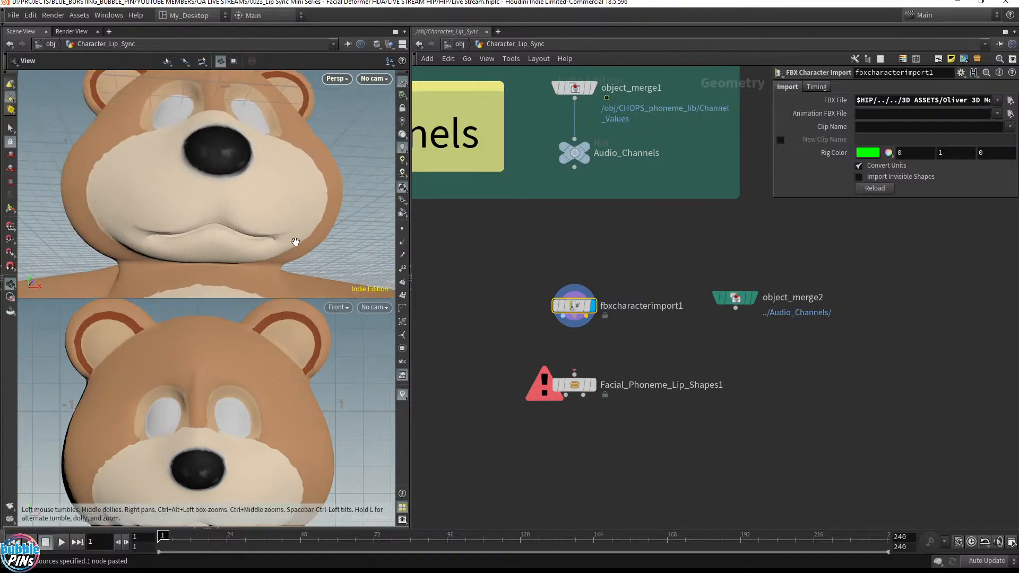
{"action": "left_click_drag", "start_coordinate": [296, 242], "coordinate": [237, 221]}
{"action": "middle_click_drag", "start_coordinate": [223, 223], "coordinate": [262, 216]}
{"action": "right_click_drag", "start_coordinate": [261, 216], "coordinate": [274, 183]}
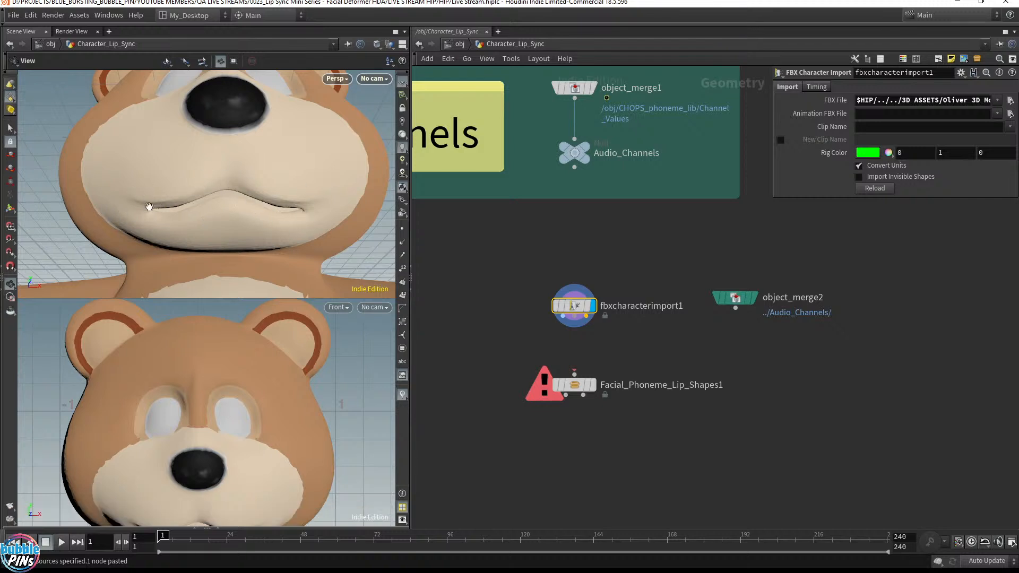
{"action": "left_click_drag", "start_coordinate": [149, 207], "coordinate": [184, 212]}
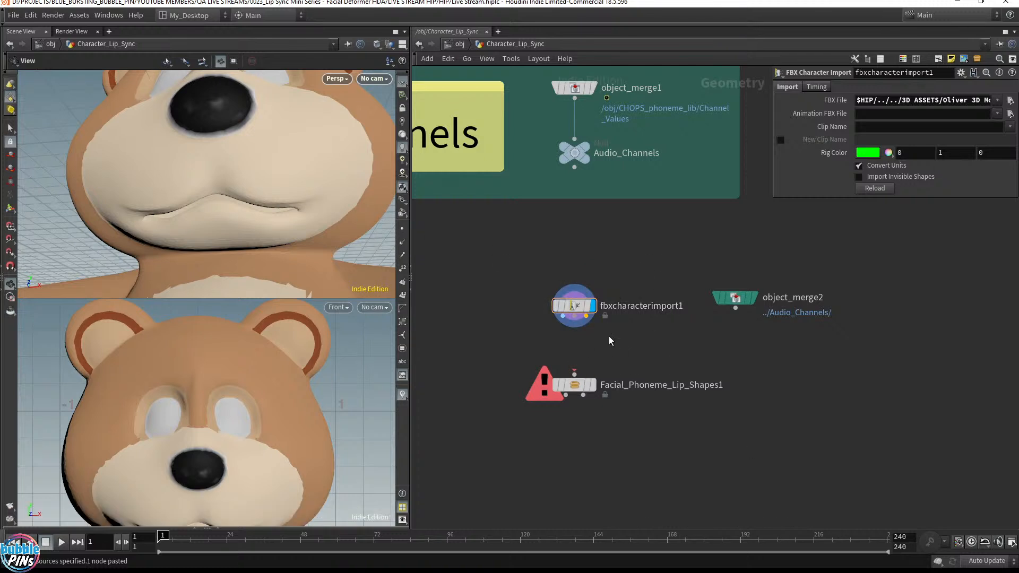
Check the FBX Character Import node's information and move the node up level with object_merge2.
{"action": "mouse_move", "coordinate": [567, 316]}
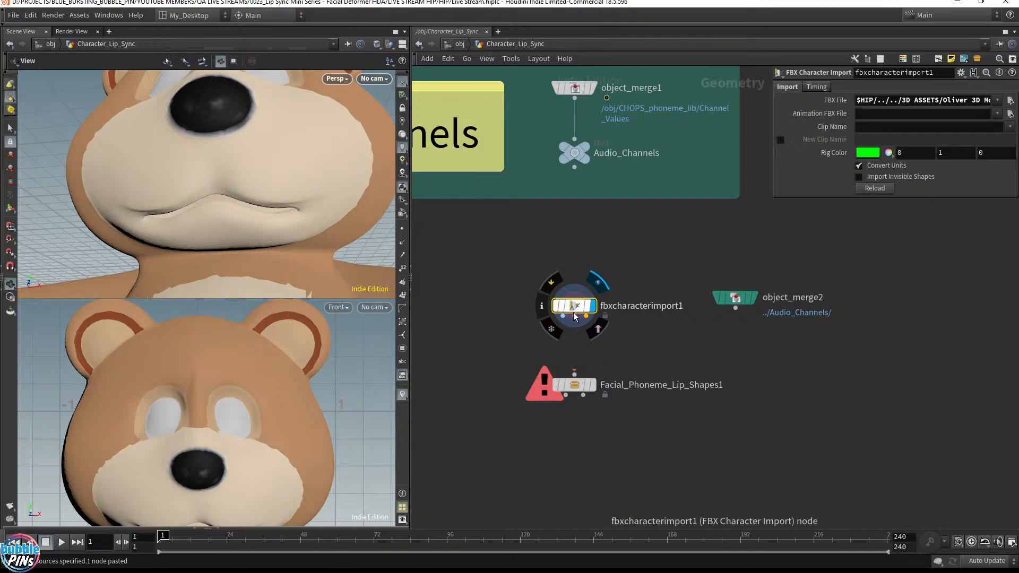
{"action": "left_click", "coordinate": [541, 306]}
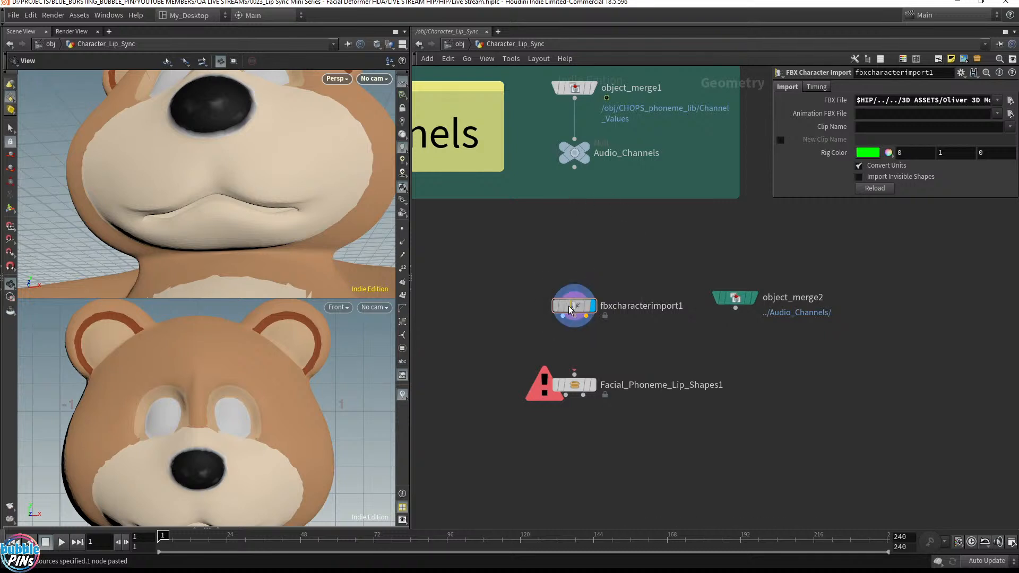
{"action": "mouse_move", "coordinate": [569, 311]}
{"action": "left_mouse_down"}
{"action": "mouse_move", "coordinate": [569, 272]}
{"action": "mouse_move", "coordinate": [569, 304]}
{"action": "left_mouse_up"}
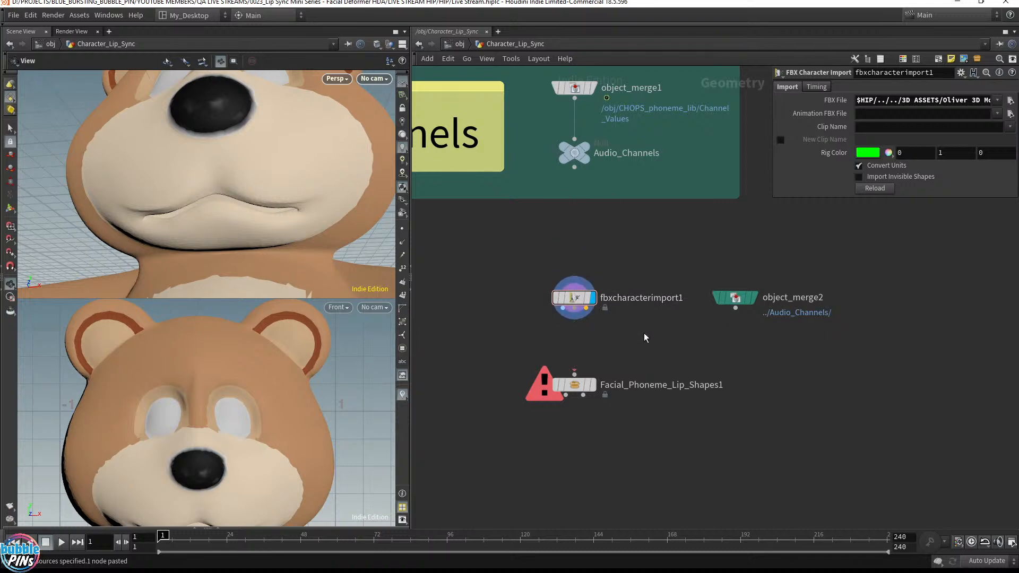
Add a second FBX Character Import node up beside the first one and display it.
{"action": "key", "text": "Tab"}
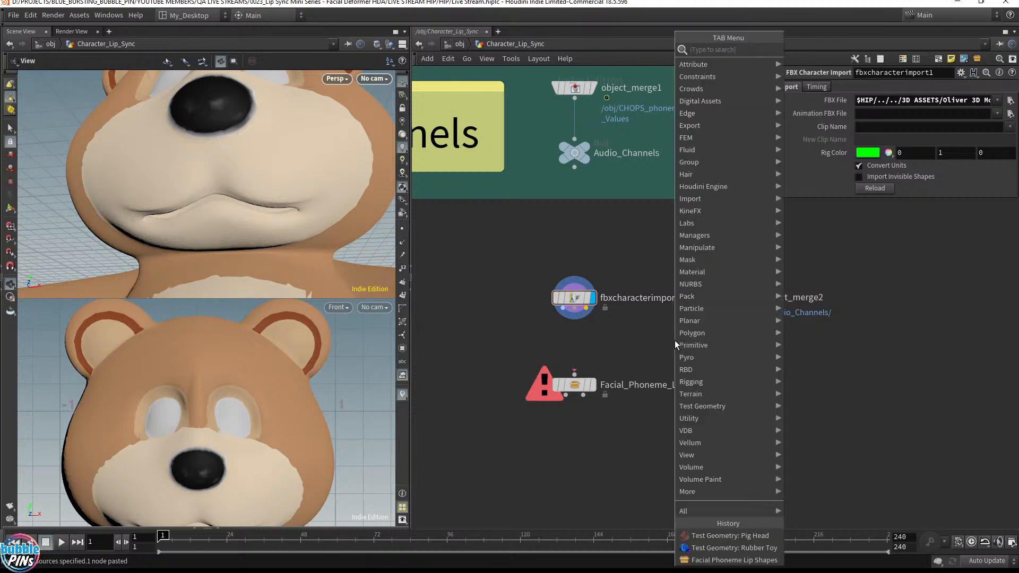
{"action": "type", "text": "fbx cha"}
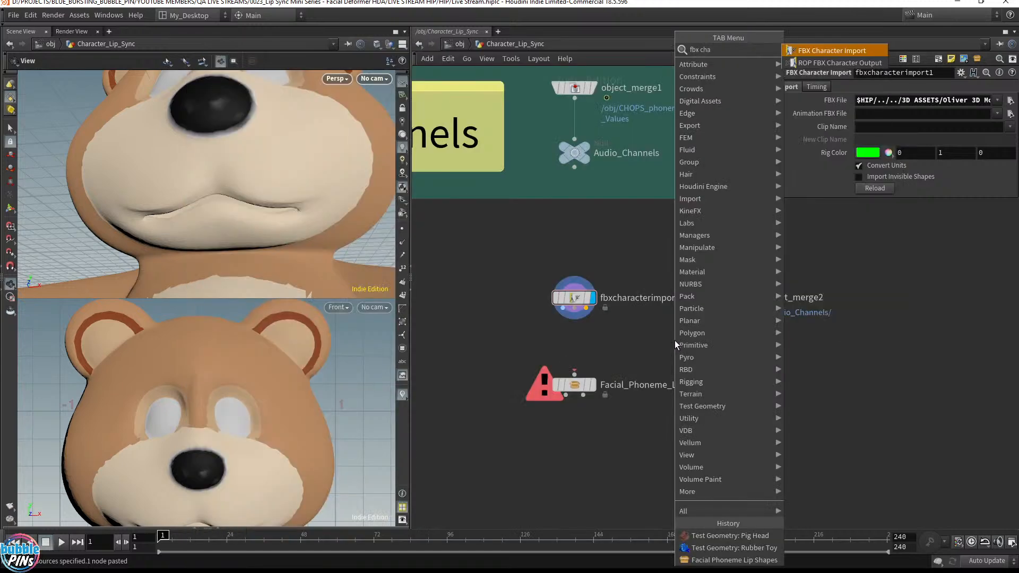
{"action": "key", "text": "Return"}
{"action": "left_click", "coordinate": [468, 262]}
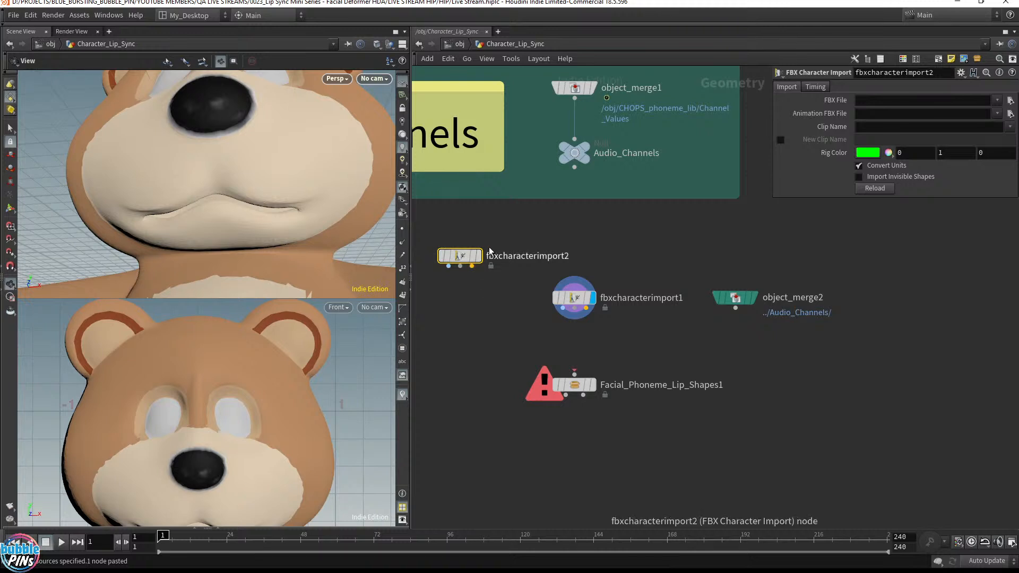
{"action": "left_click", "coordinate": [479, 256]}
Copy the first import node's FBX path, "Teddy Colored Groups with UVs.fbx" in "Oliver 3D Model", to the second and open its file chooser.
{"action": "left_click", "coordinate": [581, 299]}
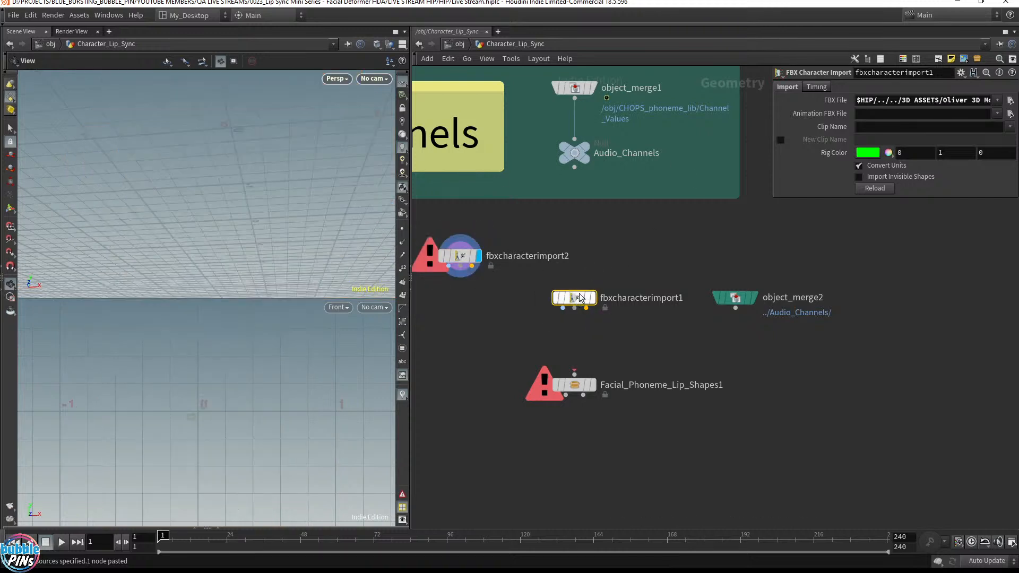
{"action": "left_click", "coordinate": [907, 104]}
{"action": "left_click", "coordinate": [683, 243]}
{"action": "left_click", "coordinate": [456, 257]}
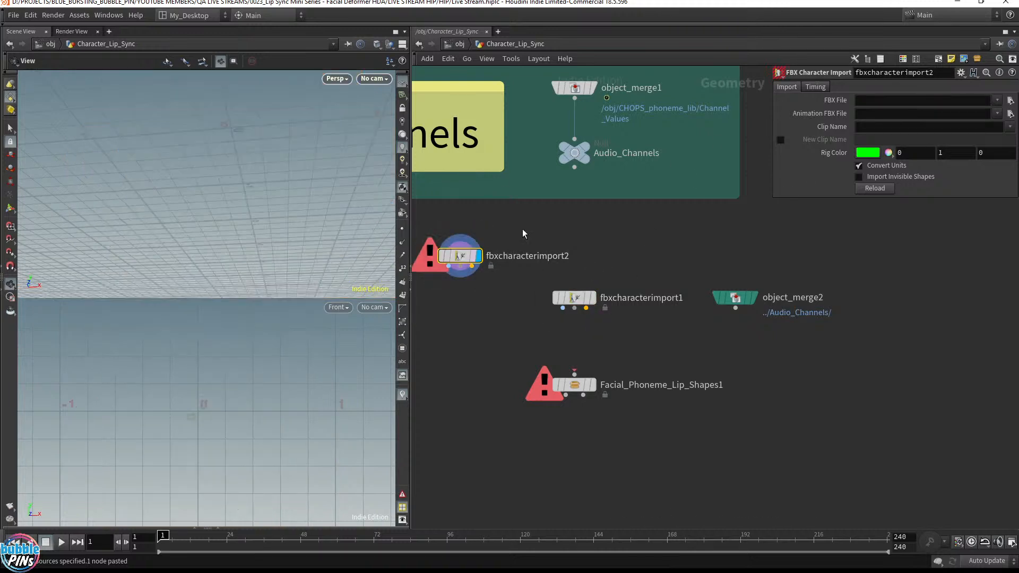
{"action": "left_click", "coordinate": [889, 99]}
{"action": "type", "text": "$HIP/../../3D ASSETS/Oliver 3D Model/Teddy Colored Groups with UVs.fbx"}
{"action": "left_click", "coordinate": [1009, 101]}
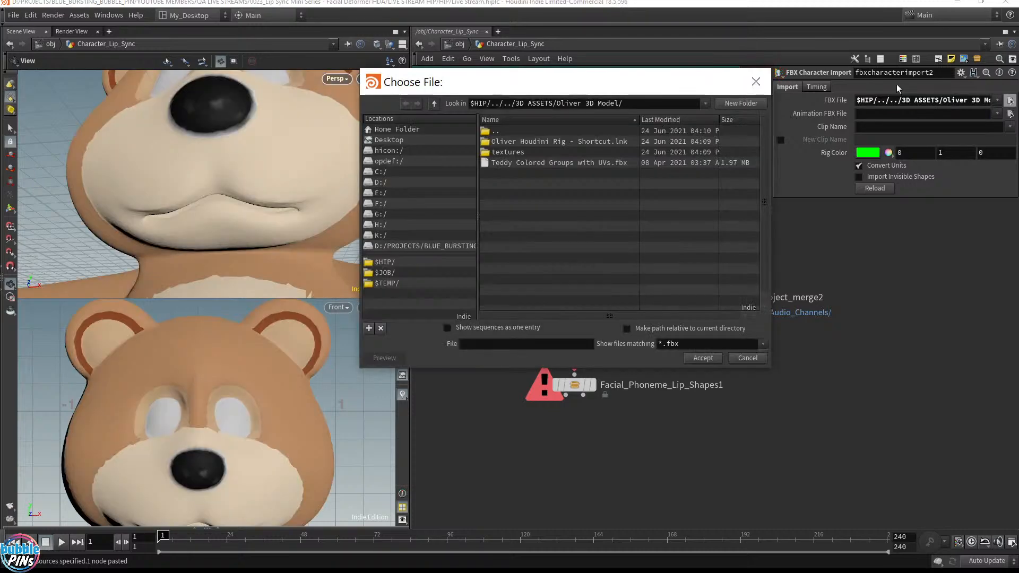
Load "Teddy Colored Groups with UVs.fbx" into fbxcharacterimport2 and put this node in place of the deleted fbxcharacterimport1.
{"action": "left_click", "coordinate": [525, 163]}
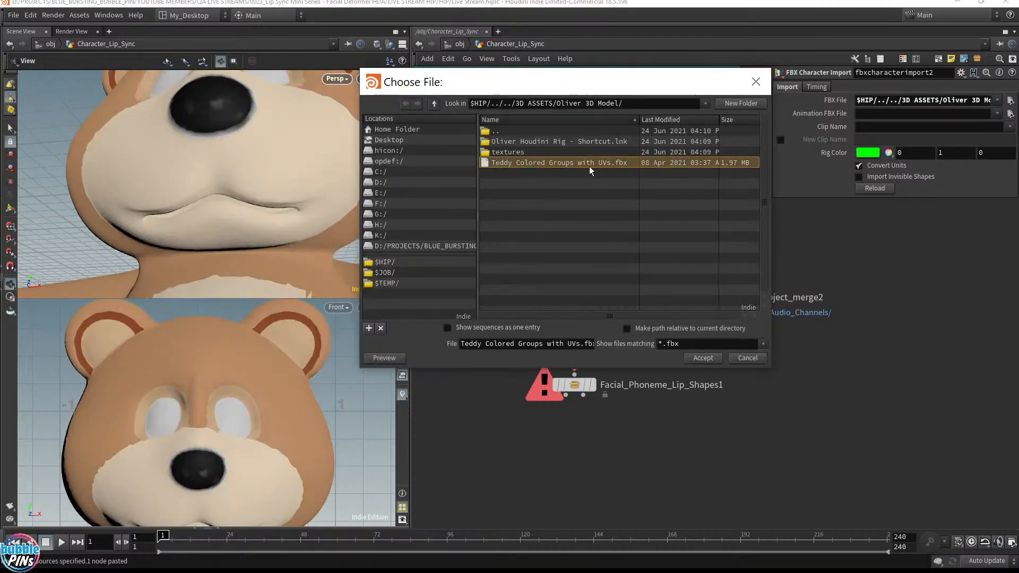
{"action": "left_click", "coordinate": [704, 359]}
{"action": "left_click", "coordinate": [573, 299]}
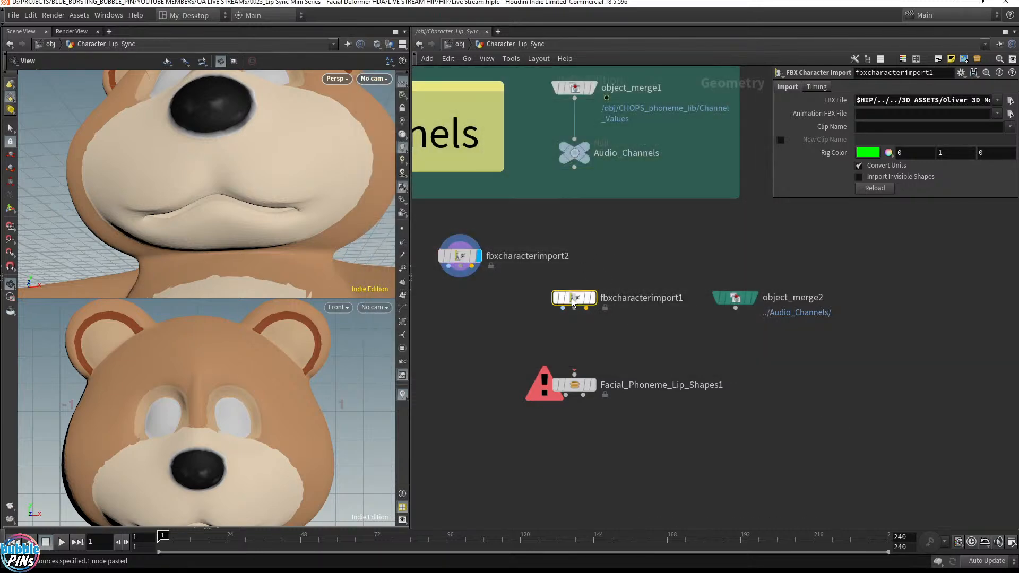
{"action": "key", "text": "Delete"}
{"action": "left_click_drag", "start_coordinate": [463, 260], "coordinate": [576, 288]}
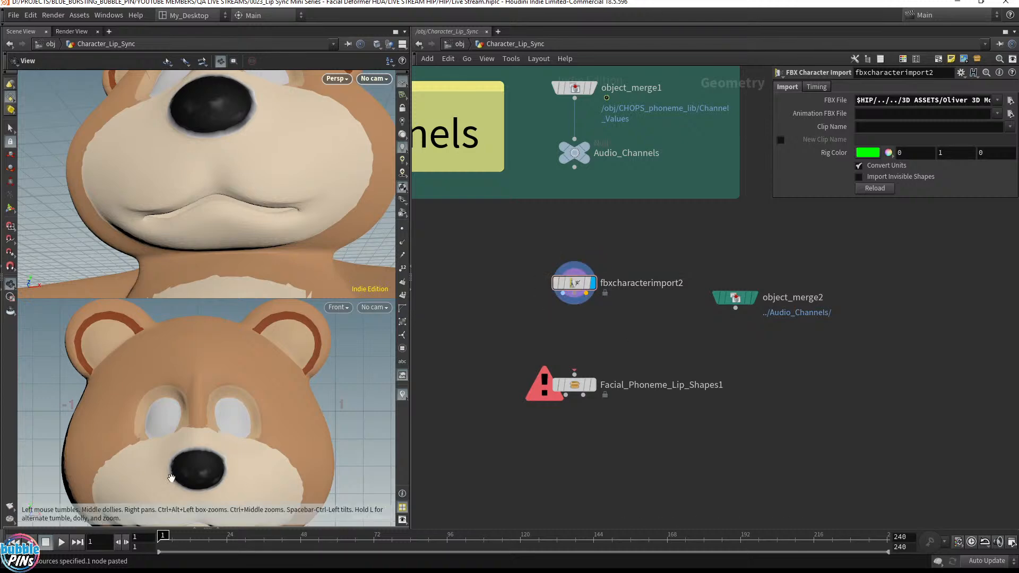
Check the geometry information of the remaining FBX Character Import node against the whole bear in the perspective view.
{"action": "left_click", "coordinate": [543, 282]}
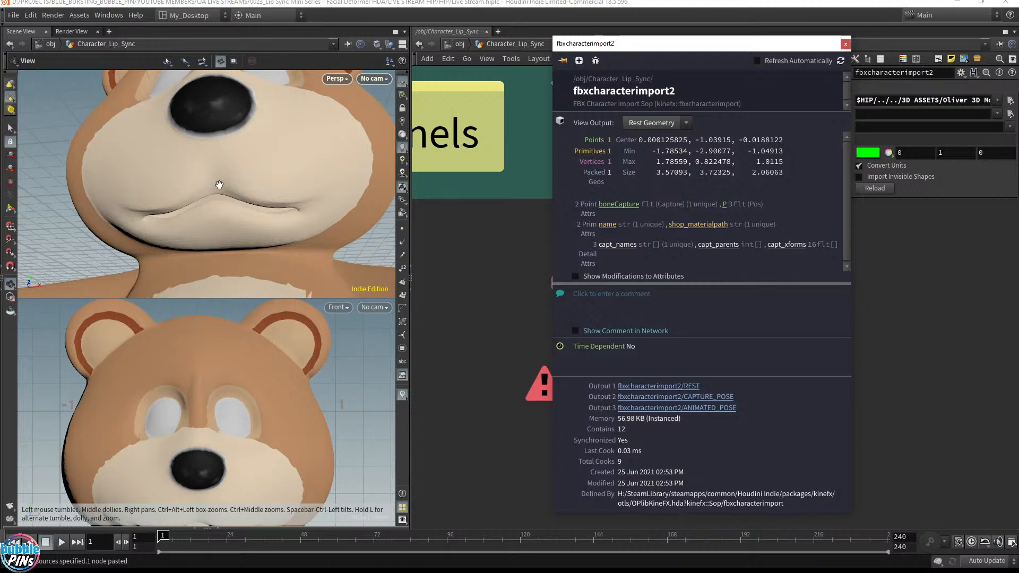
{"action": "left_click", "coordinate": [562, 61]}
{"action": "left_click_drag", "start_coordinate": [281, 154], "coordinate": [268, 179]}
{"action": "scroll", "coordinate": [268, 179], "scroll_direction": "down", "scroll_amount": 5}
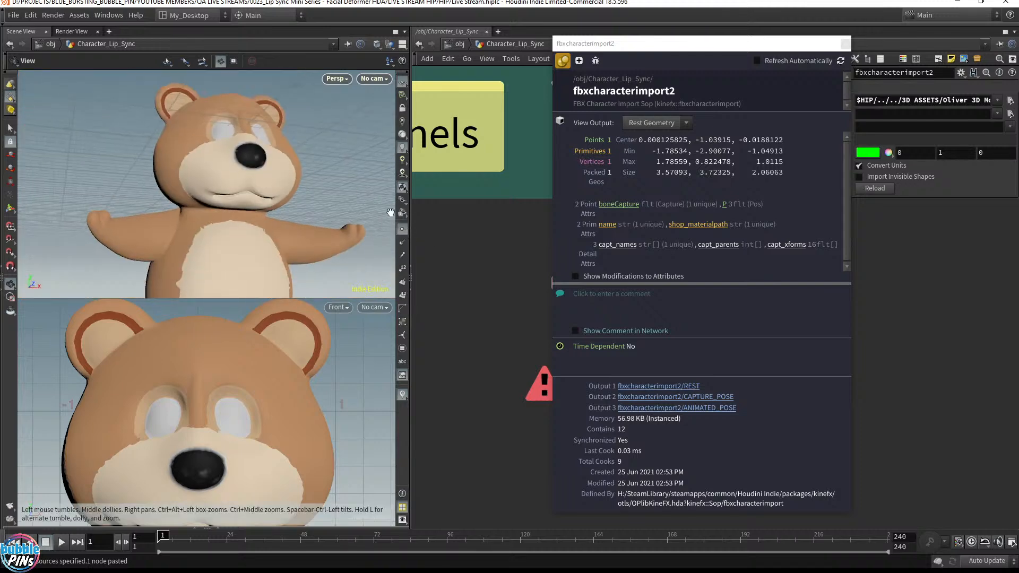
{"action": "left_click_drag", "start_coordinate": [249, 131], "coordinate": [212, 205]}
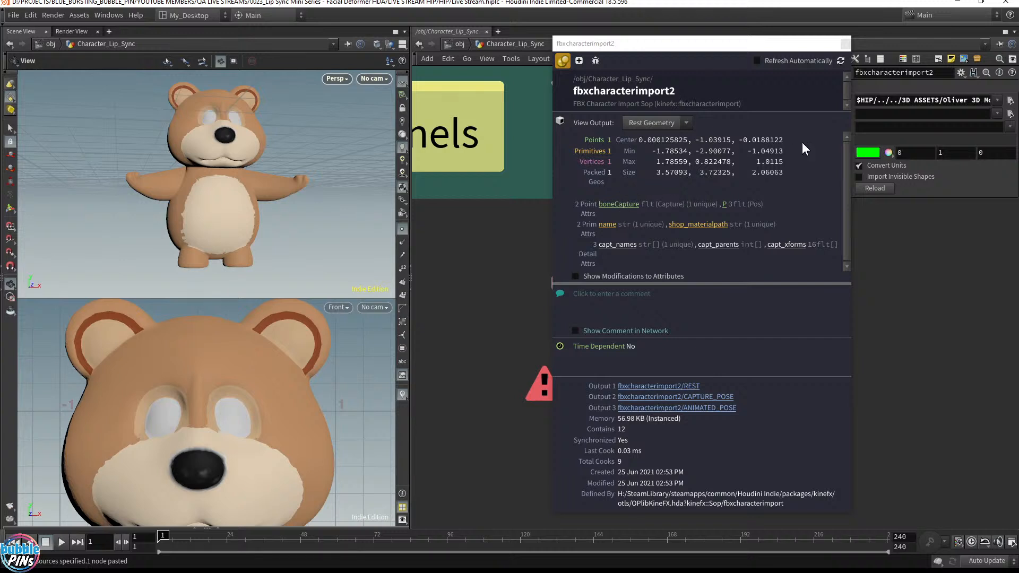
{"action": "left_click", "coordinate": [845, 45]}
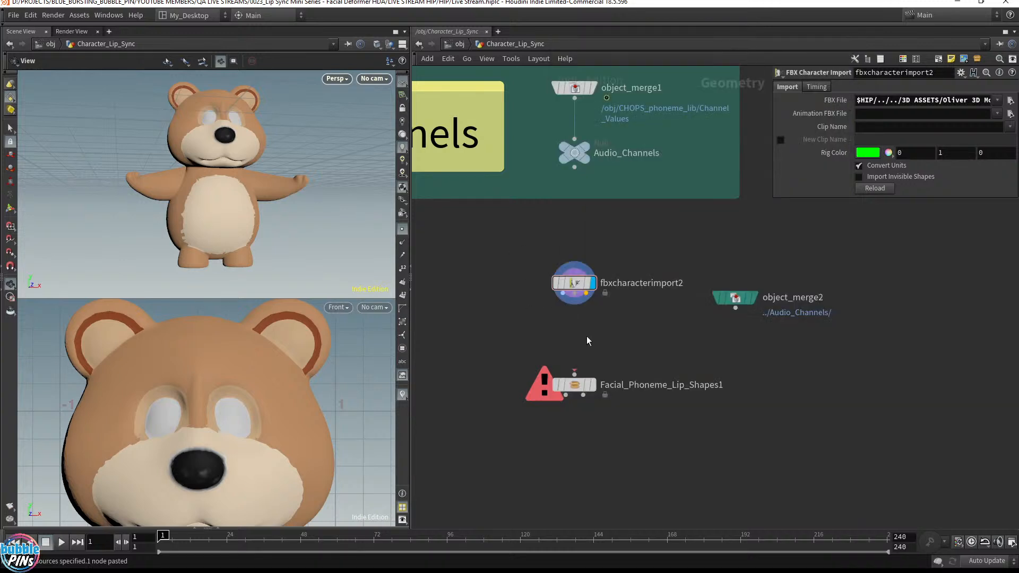
Add an Unpack node below the FBX Character Import node, fed by its first output, and display it.
{"action": "key", "text": "Tab"}
{"action": "type", "text": "unpa"}
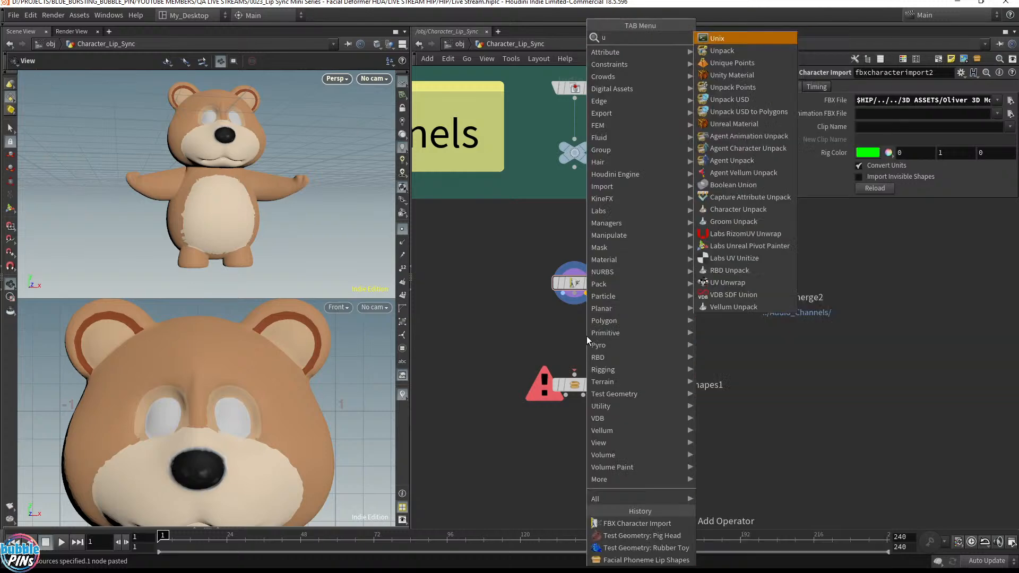
{"action": "key", "text": "Return"}
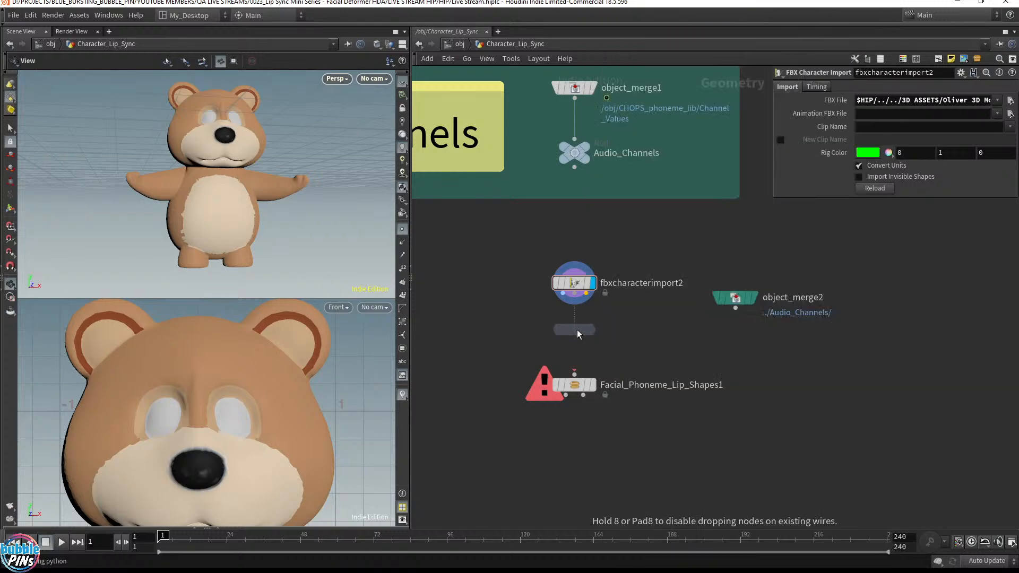
{"action": "left_click", "coordinate": [577, 329]}
{"action": "left_click_drag", "start_coordinate": [574, 283], "coordinate": [573, 249]}
{"action": "left_click_drag", "start_coordinate": [596, 319], "coordinate": [574, 320]}
{"action": "left_click", "coordinate": [594, 330]}
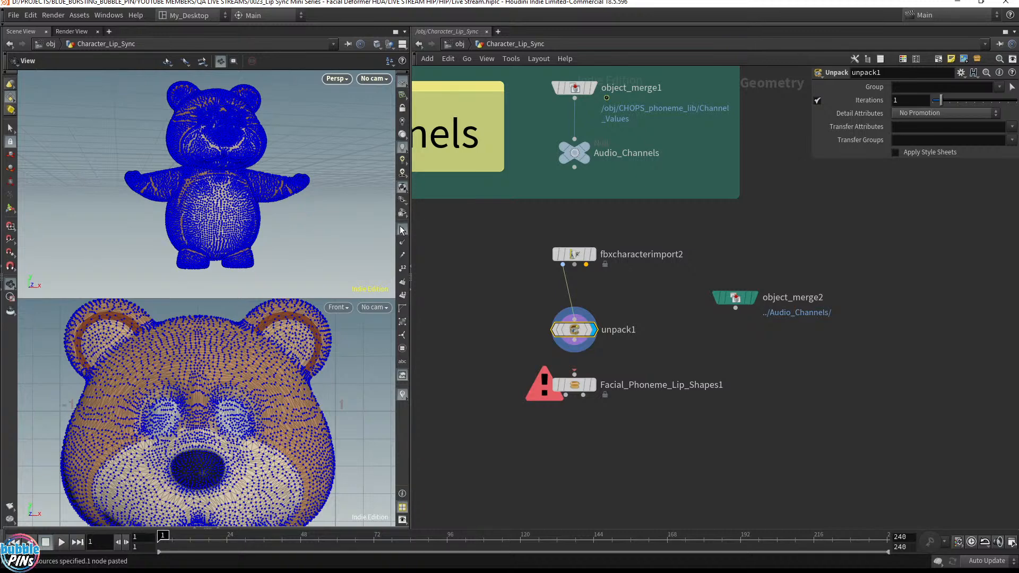
Examine the unpacked bear mesh up close and check the Unpack node's point and polygon information.
{"action": "left_click_drag", "start_coordinate": [219, 165], "coordinate": [213, 172]}
{"action": "scroll", "coordinate": [359, 154], "scroll_direction": "up", "scroll_amount": 5}
{"action": "left_click_drag", "start_coordinate": [359, 154], "coordinate": [348, 197]}
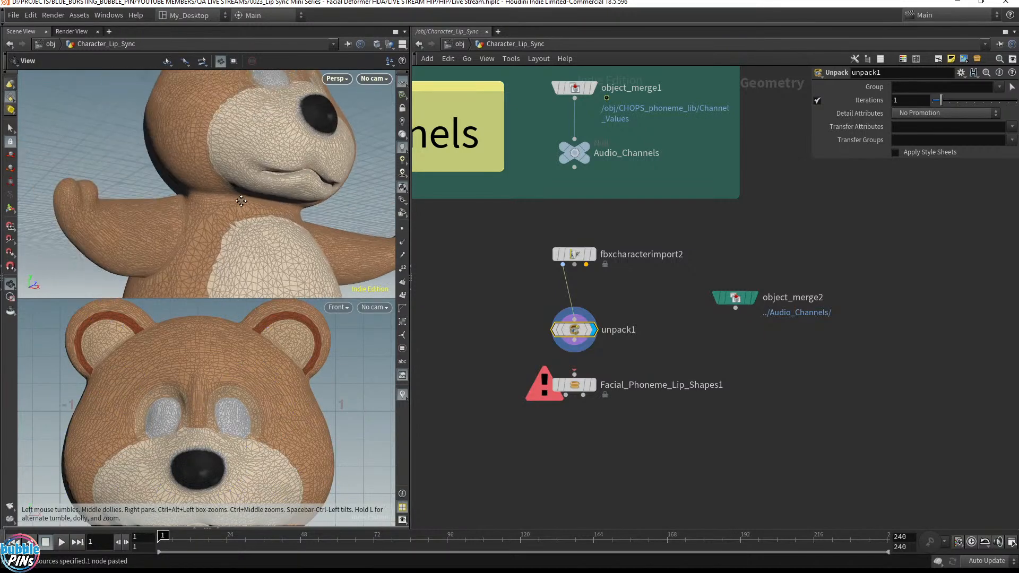
{"action": "middle_click", "coordinate": [542, 332]}
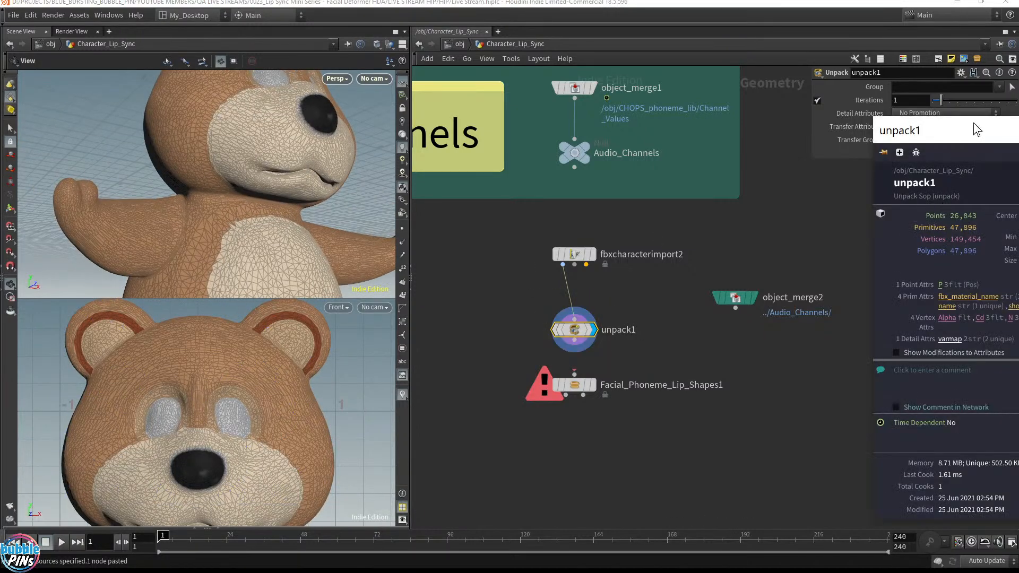
{"action": "left_click_drag", "start_coordinate": [973, 130], "coordinate": [780, 128]}
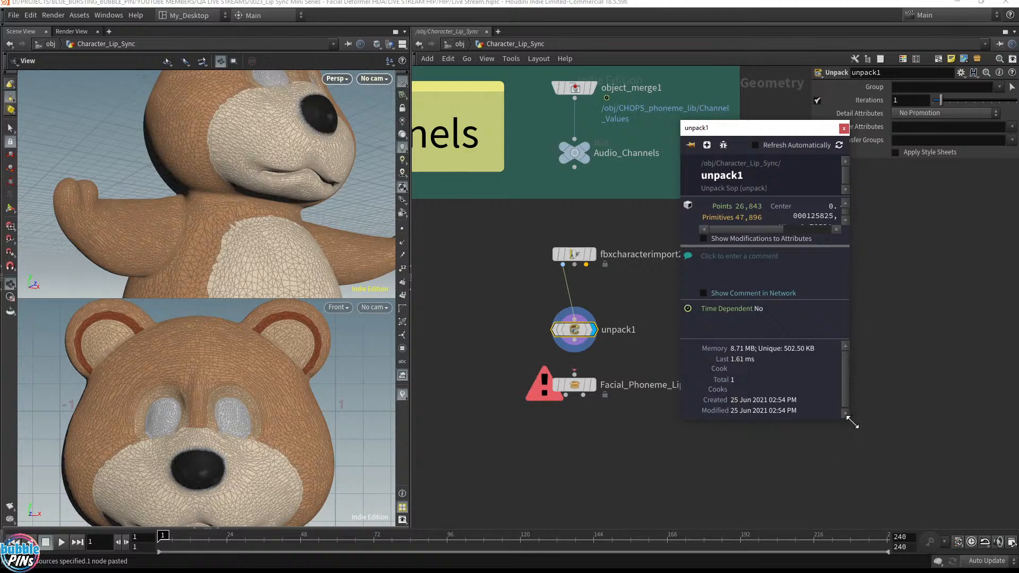
{"action": "left_click_drag", "start_coordinate": [848, 419], "coordinate": [964, 511]}
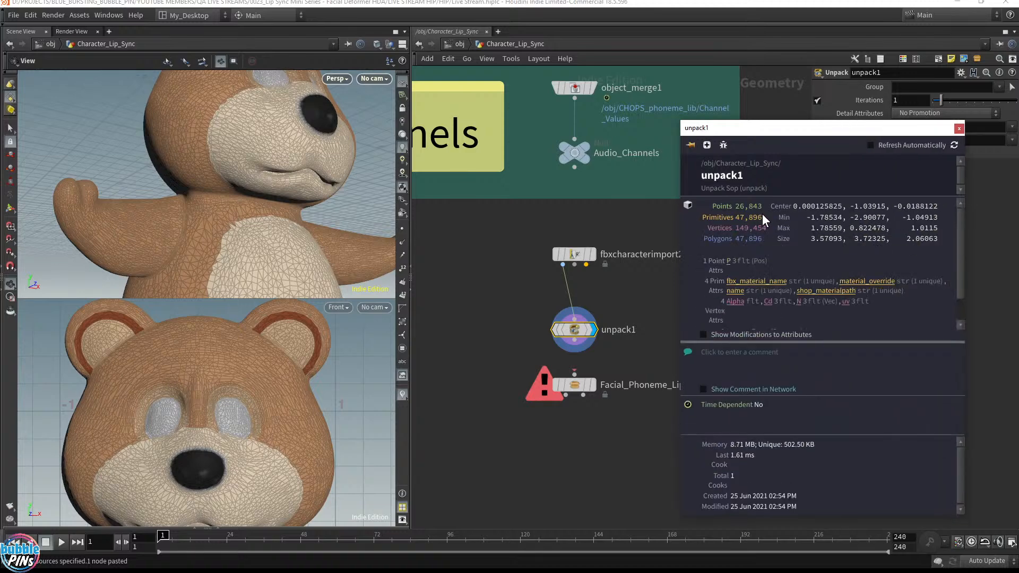
{"action": "left_click", "coordinate": [960, 129]}
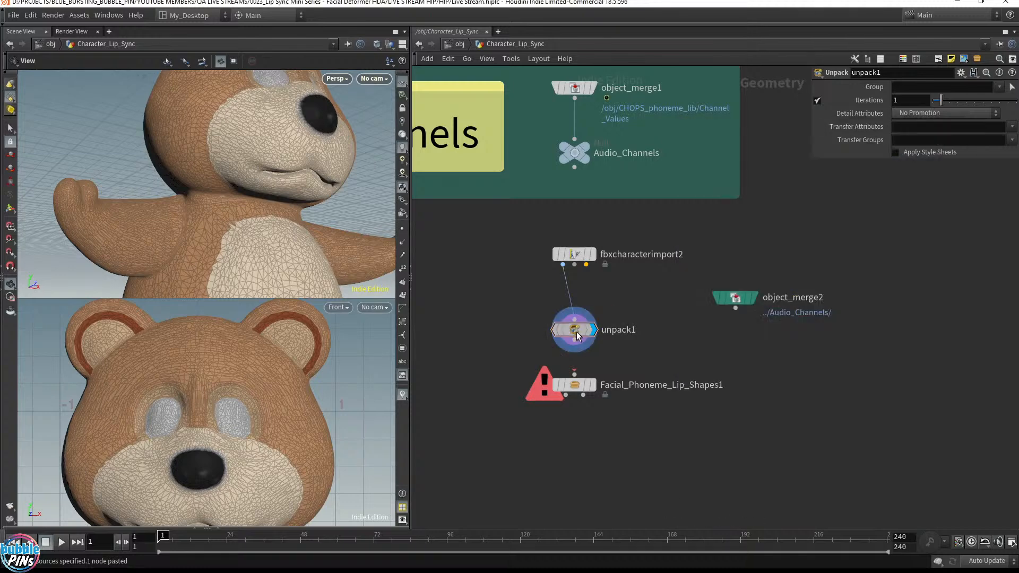
Move the Unpack node up toward the import node and switch to a single perspective view framing the bear's face.
{"action": "left_click_drag", "start_coordinate": [577, 335], "coordinate": [579, 314]}
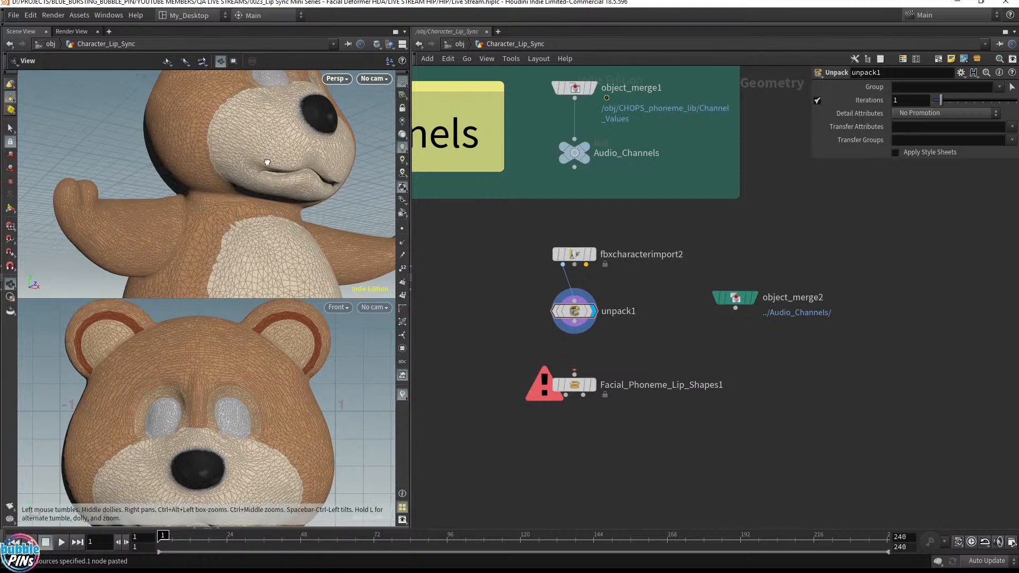
{"action": "left_click_drag", "start_coordinate": [267, 162], "coordinate": [227, 161]}
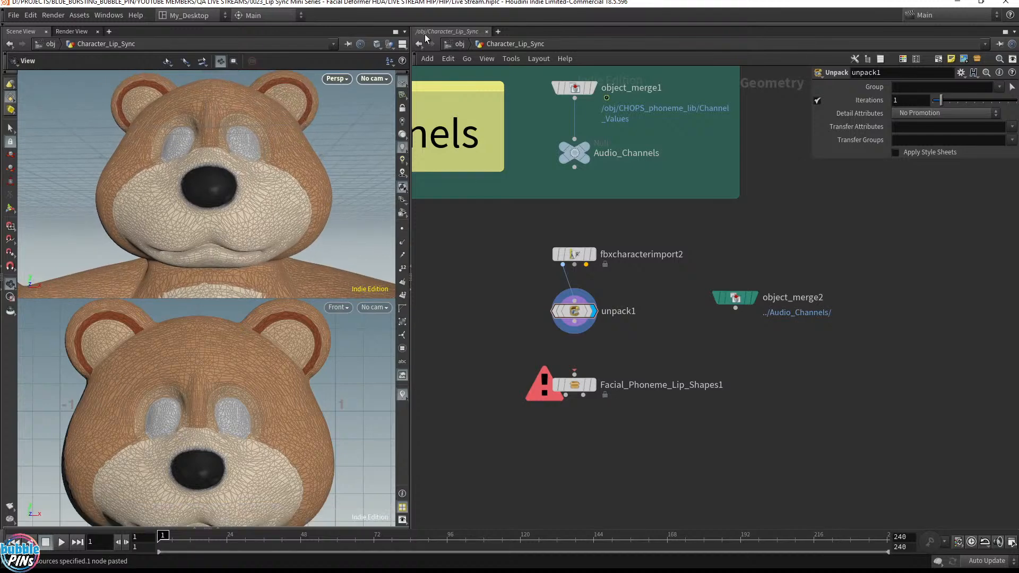
{"action": "left_click", "coordinate": [406, 46]}
{"action": "left_click", "coordinate": [429, 71]}
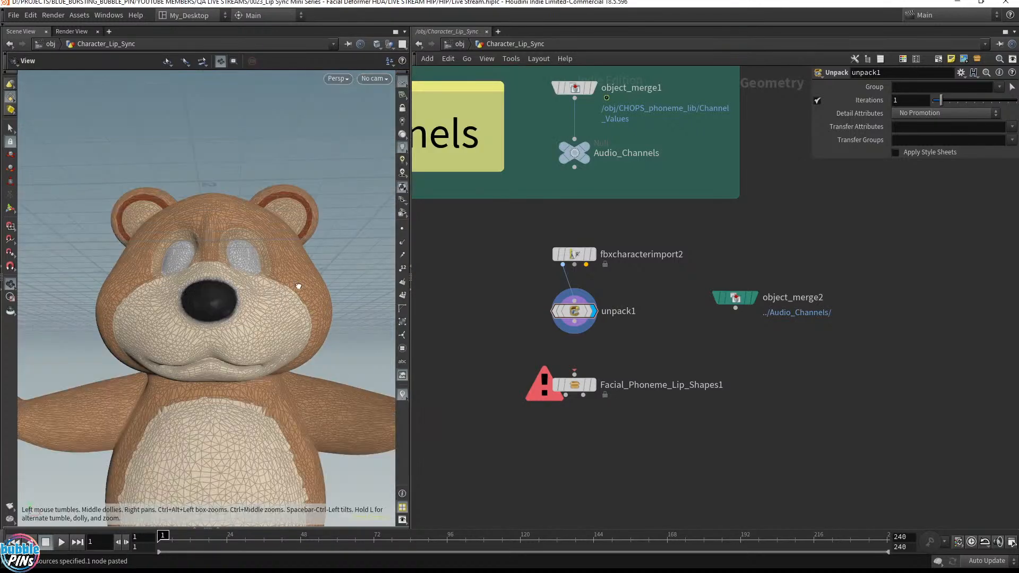
{"action": "left_click_drag", "start_coordinate": [297, 279], "coordinate": [237, 301]}
{"action": "scroll", "coordinate": [228, 324], "scroll_direction": "up", "scroll_amount": 5}
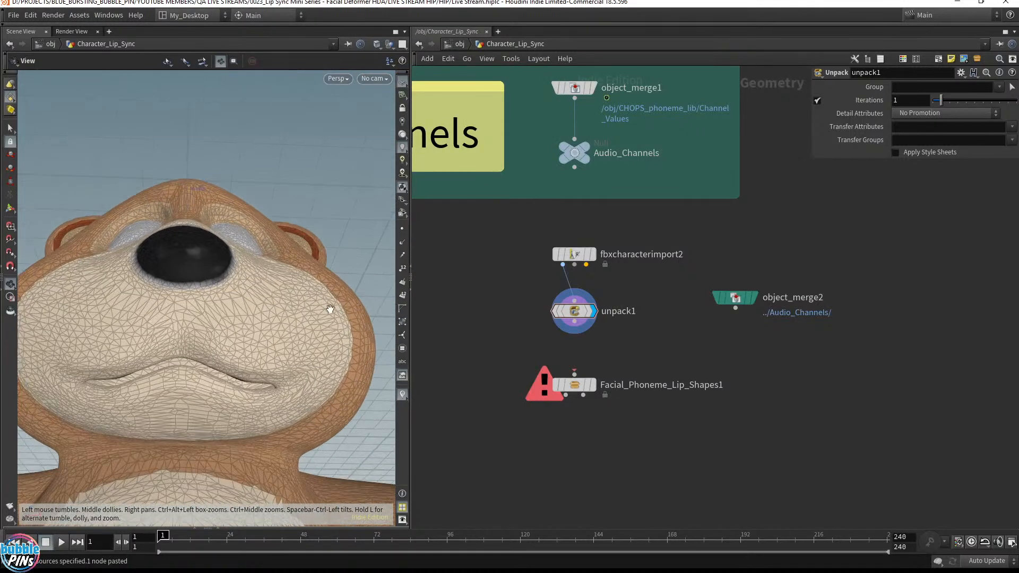
{"action": "scroll", "coordinate": [284, 278], "scroll_direction": "down", "scroll_amount": 5}
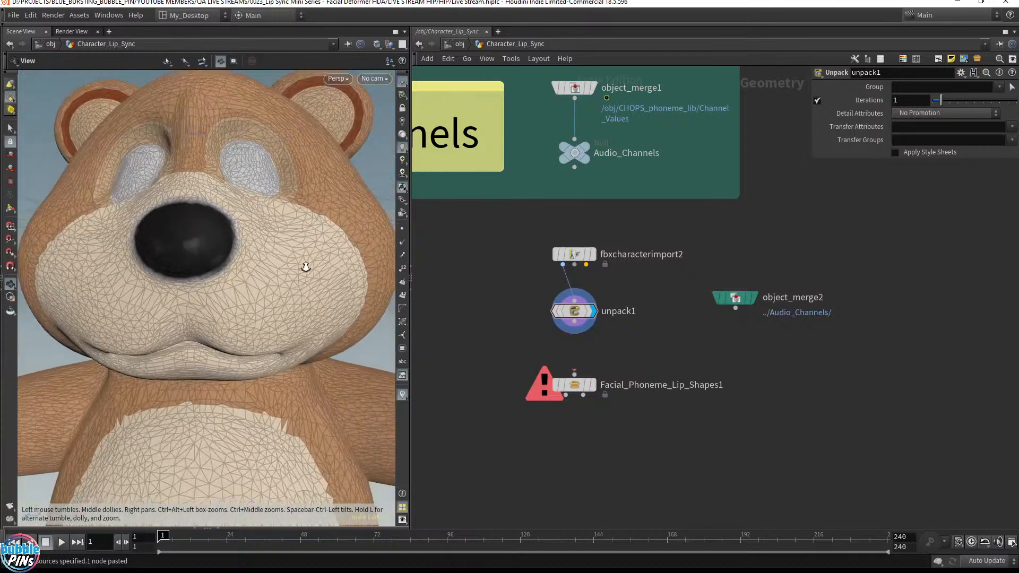
{"action": "left_click_drag", "start_coordinate": [259, 288], "coordinate": [263, 300]}
Wire the Unpack node's output into Facial_Phoneme_Lip_Shapes1 and display that node.
{"action": "left_click_drag", "start_coordinate": [574, 322], "coordinate": [589, 385]}
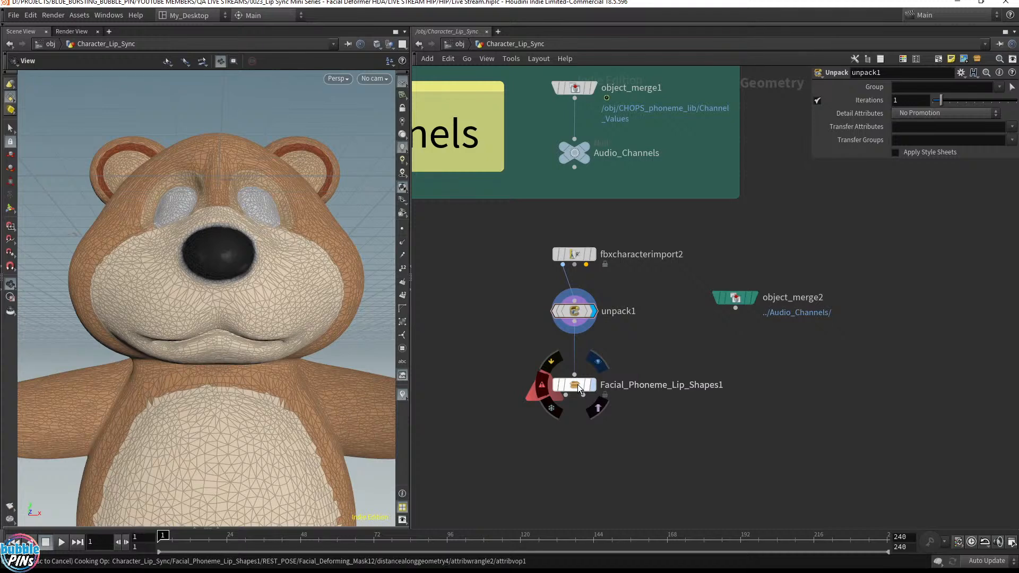
{"action": "key", "text": "r"}
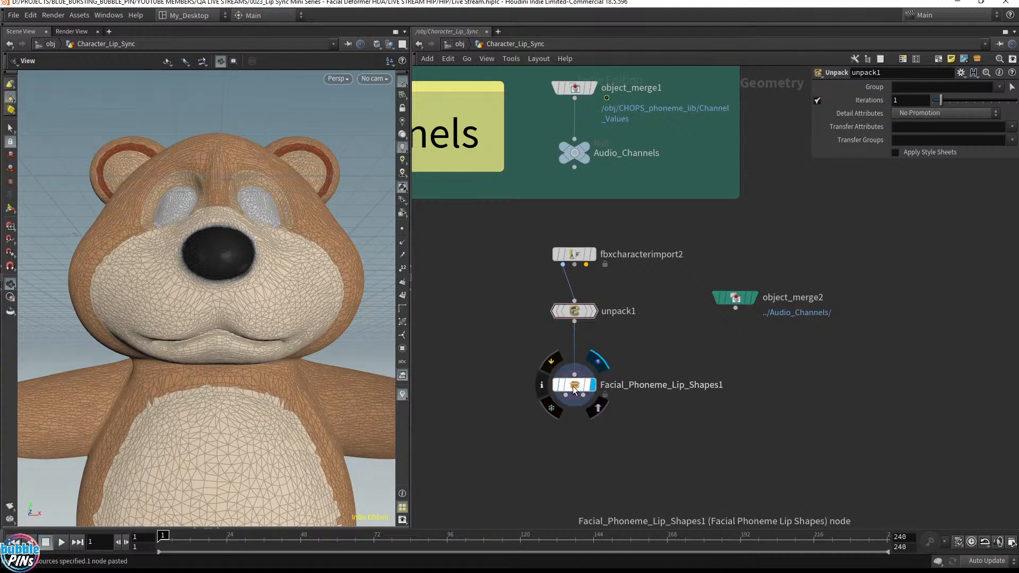
Move object_merge2 up beside the green network box and shift the import, unpack and lip shapes chain down.
{"action": "left_click_drag", "start_coordinate": [721, 345], "coordinate": [794, 212]}
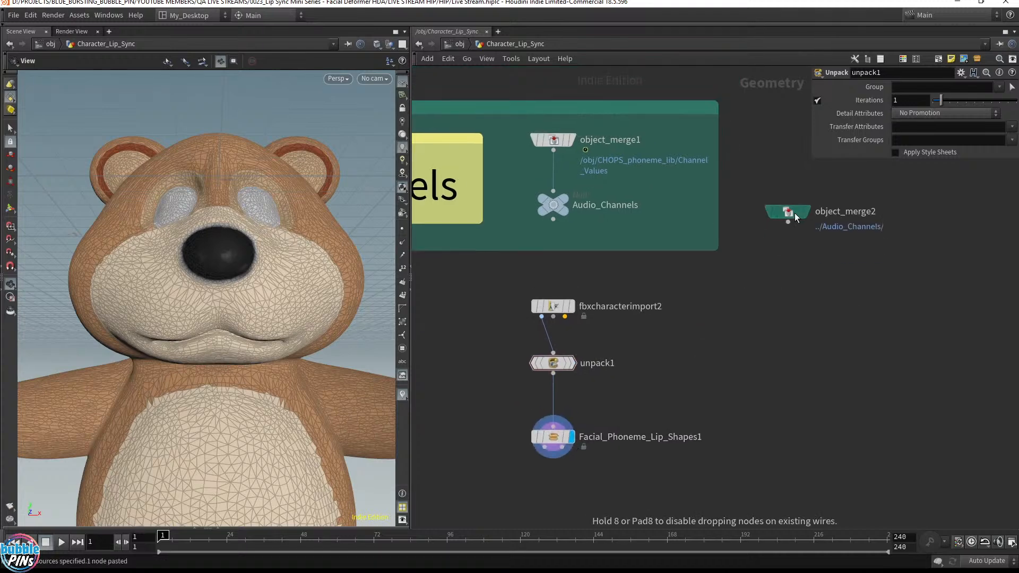
{"action": "middle_click_drag", "start_coordinate": [737, 329], "coordinate": [736, 198]}
{"action": "left_click_drag", "start_coordinate": [507, 157], "coordinate": [610, 324]}
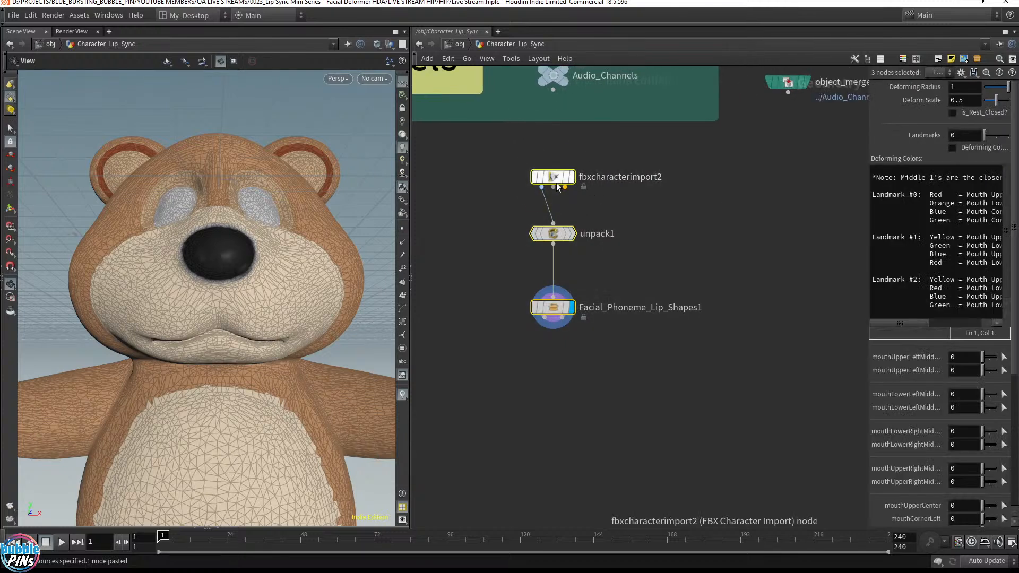
{"action": "left_click_drag", "start_coordinate": [556, 184], "coordinate": [557, 280]}
{"action": "middle_click_drag", "start_coordinate": [675, 260], "coordinate": [679, 150]}
{"action": "scroll", "coordinate": [650, 234], "scroll_direction": "up", "scroll_amount": 2}
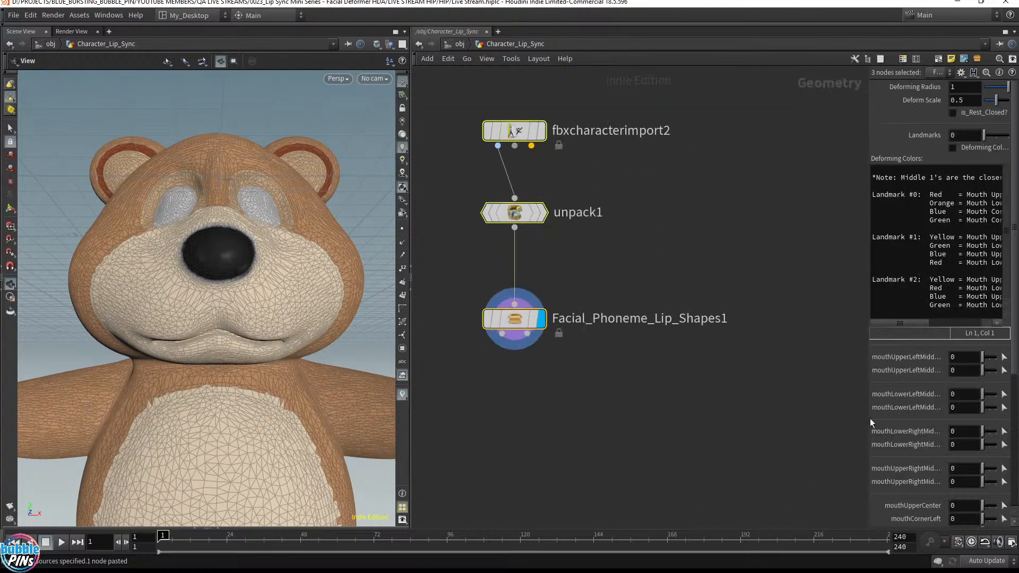
Widen the parameter area over the network and select only the Facial_Phoneme_Lip_Shapes1 node.
{"action": "left_click_drag", "start_coordinate": [869, 528], "coordinate": [593, 417]}
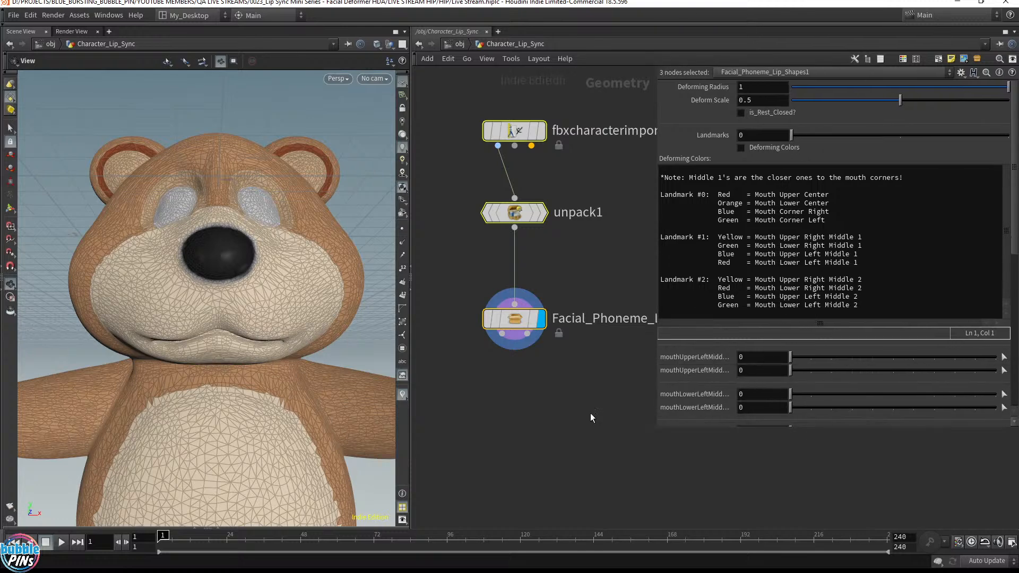
{"action": "left_click", "coordinate": [582, 290]}
{"action": "middle_click_drag", "start_coordinate": [582, 290], "coordinate": [575, 418]}
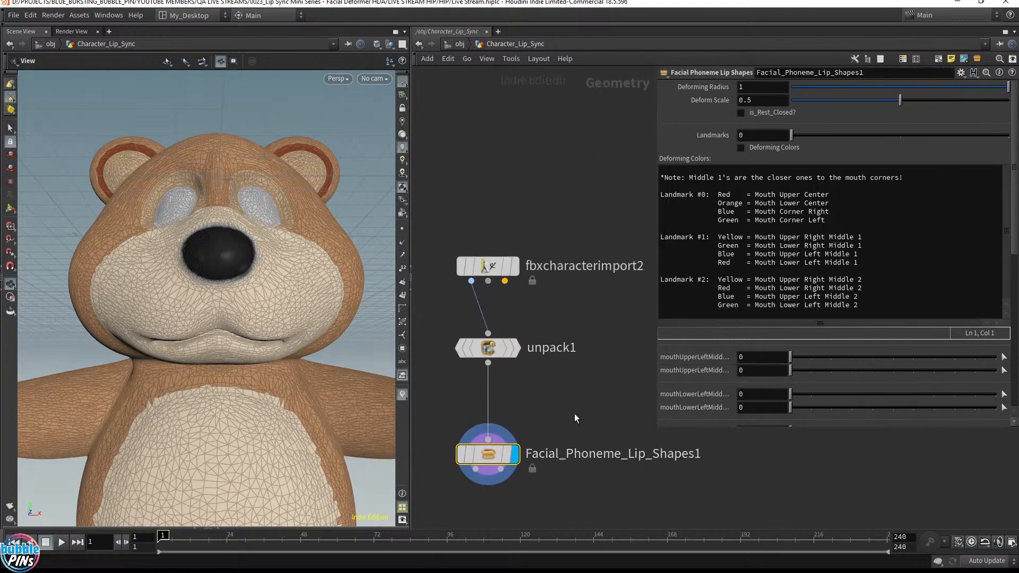
{"action": "left_click_drag", "start_coordinate": [583, 409], "coordinate": [427, 498]}
{"action": "middle_click_drag", "start_coordinate": [714, 500], "coordinate": [689, 501]}
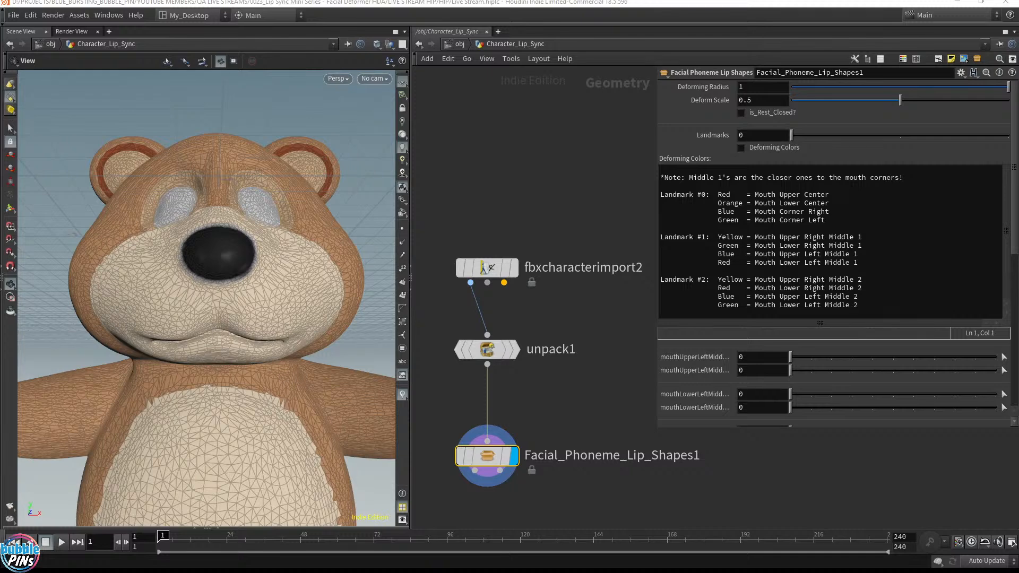
Check the lip sync notes in Notepad and review the mouth landmark parameters of Facial_Phoneme_Lip_Shapes1 in Houdini.
{"action": "key", "text": "alt+Tab"}
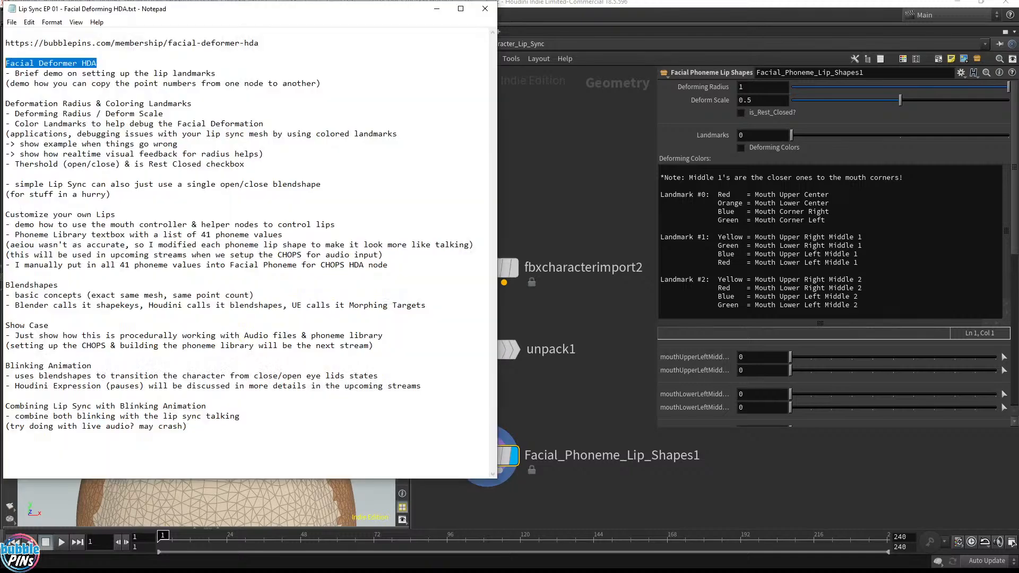
{"action": "left_click", "coordinate": [634, 48]}
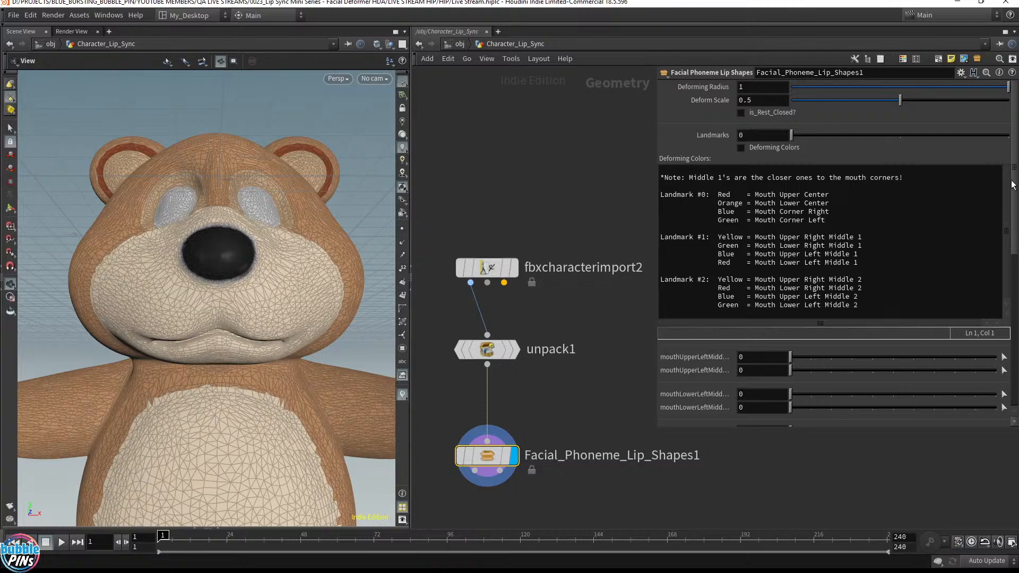
{"action": "left_click_drag", "start_coordinate": [1013, 183], "coordinate": [1014, 283]}
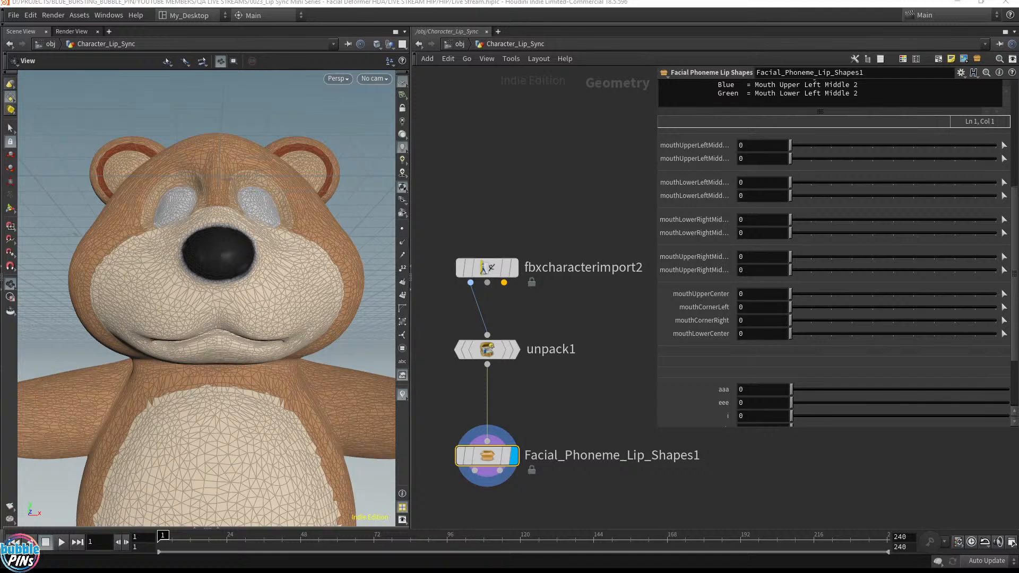
In the browser, open the mouth landmarks diagram from the Facial Deformer HDA page in a new tab and enlarge it.
{"action": "left_click_drag", "start_coordinate": [689, 0], "coordinate": [393, 37]}
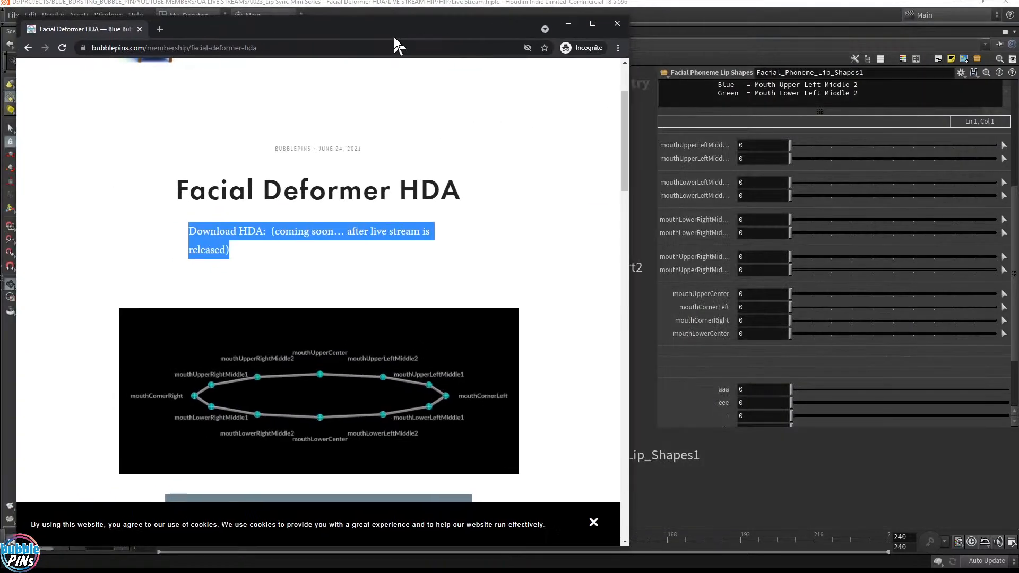
{"action": "left_click_drag", "start_coordinate": [494, 32], "coordinate": [497, 100]}
{"action": "scroll", "coordinate": [398, 308], "scroll_direction": "down", "scroll_amount": 5}
{"action": "right_click", "coordinate": [393, 228]}
{"action": "left_click", "coordinate": [430, 235]}
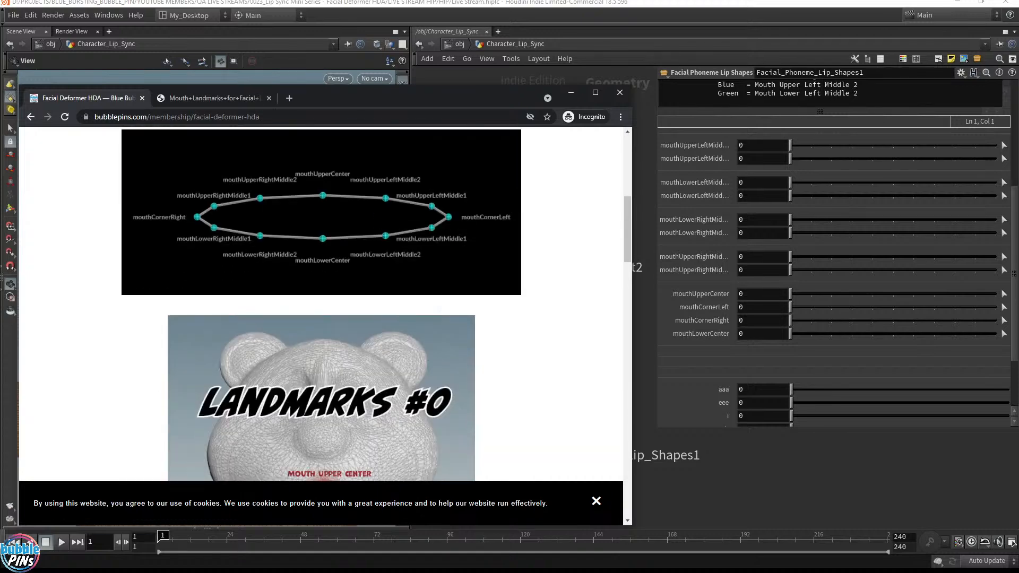
{"action": "left_click", "coordinate": [228, 100]}
{"action": "mouse_move", "coordinate": [633, 291]}
{"action": "left_mouse_down"}
{"action": "mouse_move", "coordinate": [660, 291]}
{"action": "mouse_move", "coordinate": [629, 293]}
{"action": "left_mouse_up"}
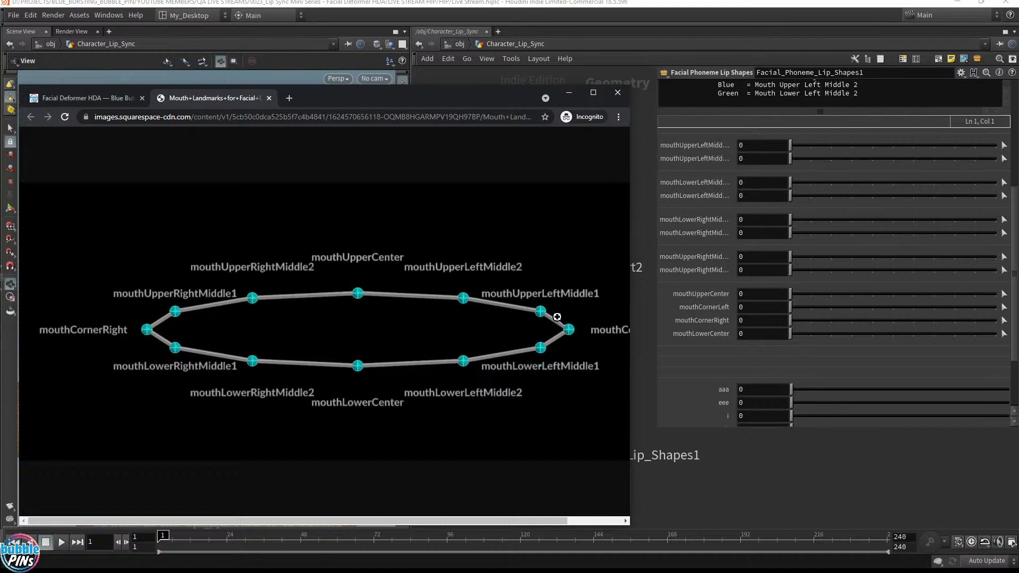
{"action": "left_click", "coordinate": [524, 326]}
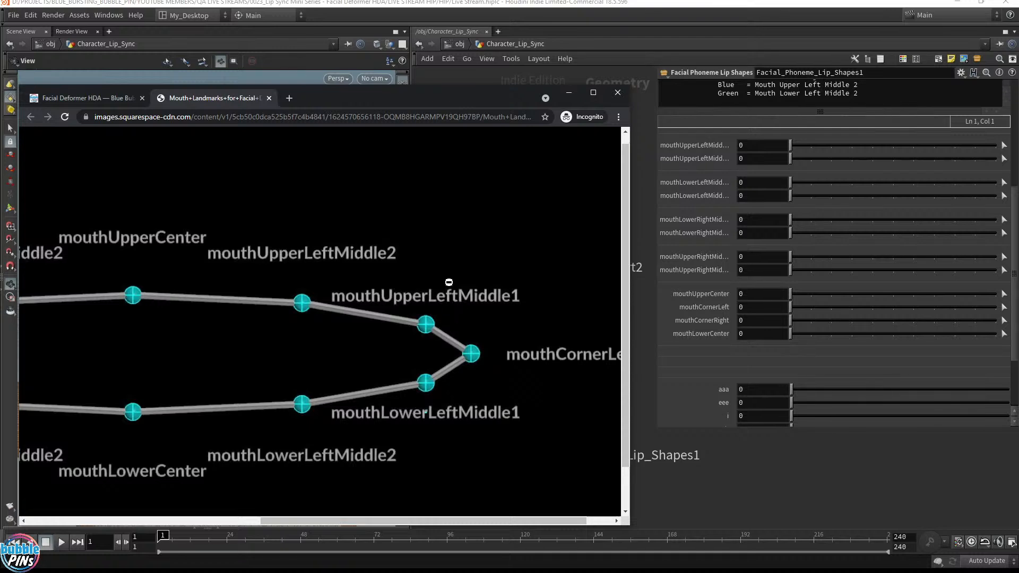
Back in Houdini, pick point 22355 on the bear's left upper lip near the mouth corner for the mouthUpperLeftMiddle1 landmark.
{"action": "left_click", "coordinate": [426, 302]}
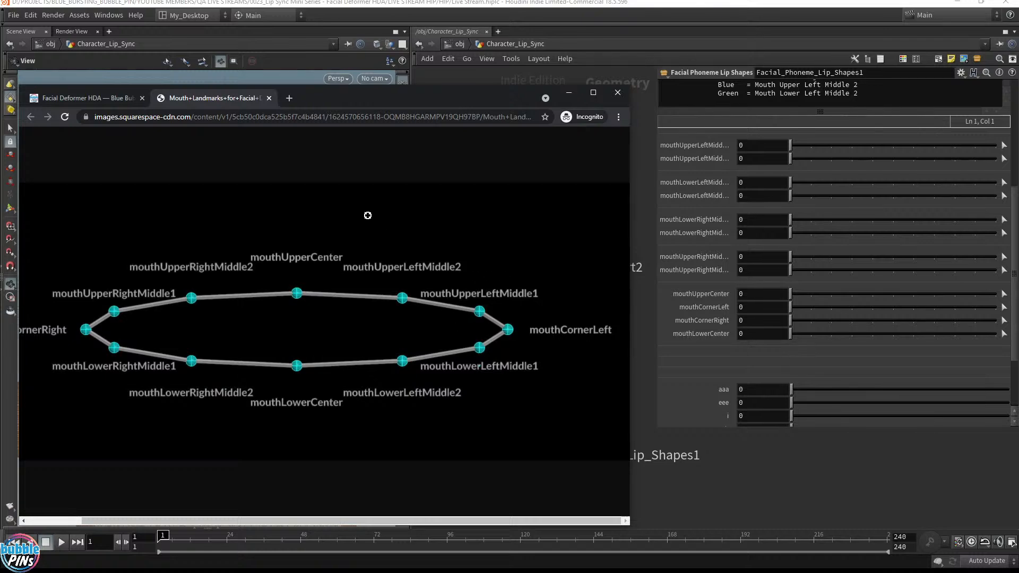
{"action": "left_click", "coordinate": [546, 66]}
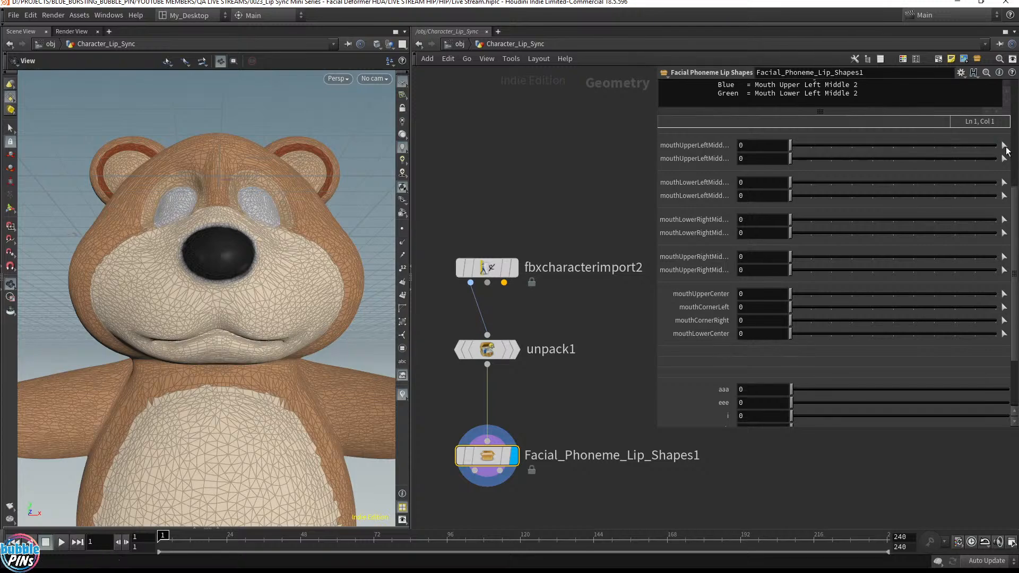
{"action": "left_click", "coordinate": [1003, 145]}
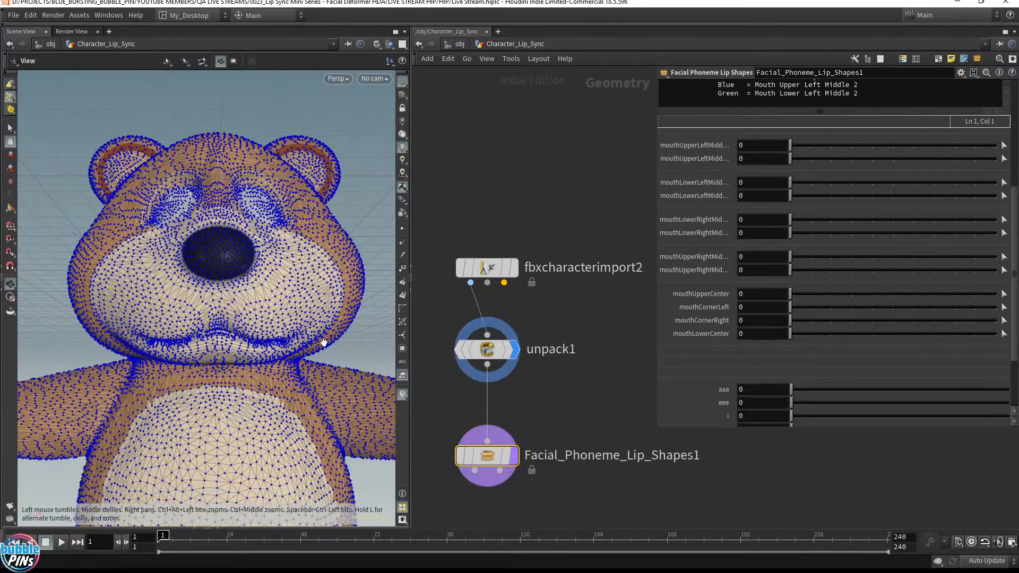
{"action": "left_click_drag", "start_coordinate": [323, 346], "coordinate": [286, 300], "text": "alt"}
{"action": "right_click_drag", "start_coordinate": [286, 300], "coordinate": [288, 259], "text": "alt"}
{"action": "left_click_drag", "start_coordinate": [292, 239], "coordinate": [281, 264], "text": "alt"}
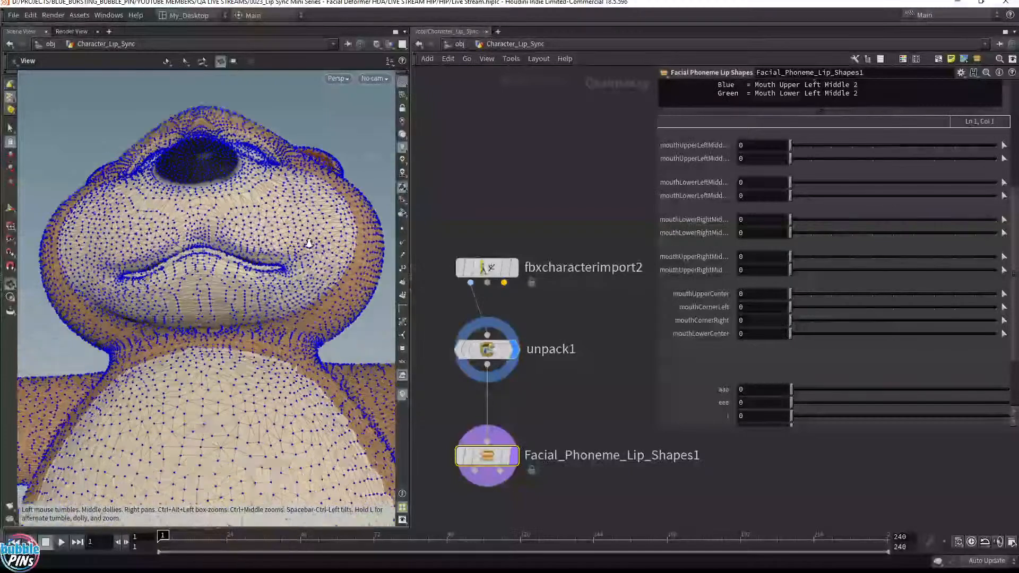
{"action": "middle_click_drag", "start_coordinate": [297, 260], "coordinate": [522, 234], "text": "alt"}
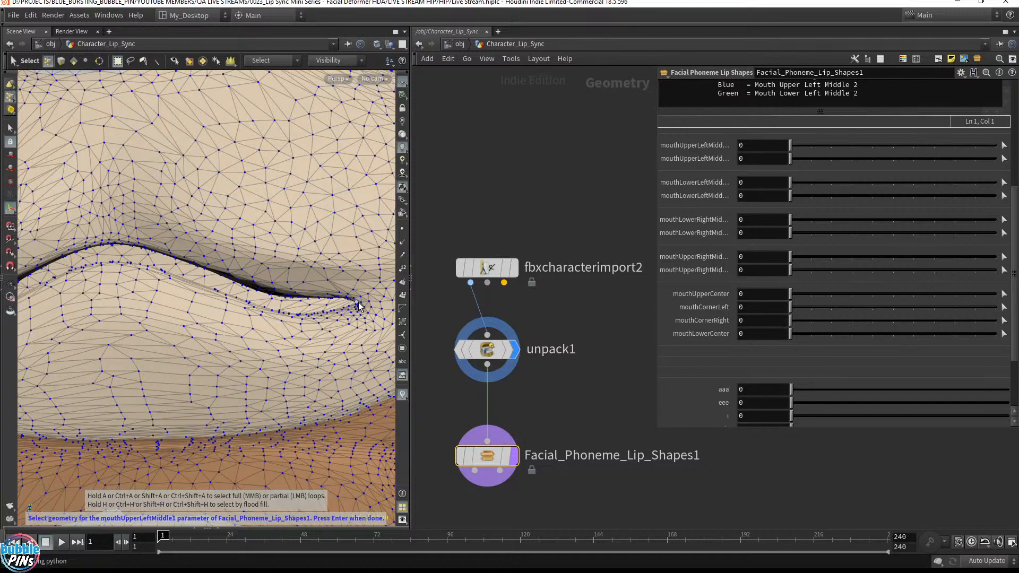
{"action": "left_click_drag", "start_coordinate": [350, 251], "coordinate": [350, 255], "text": "alt"}
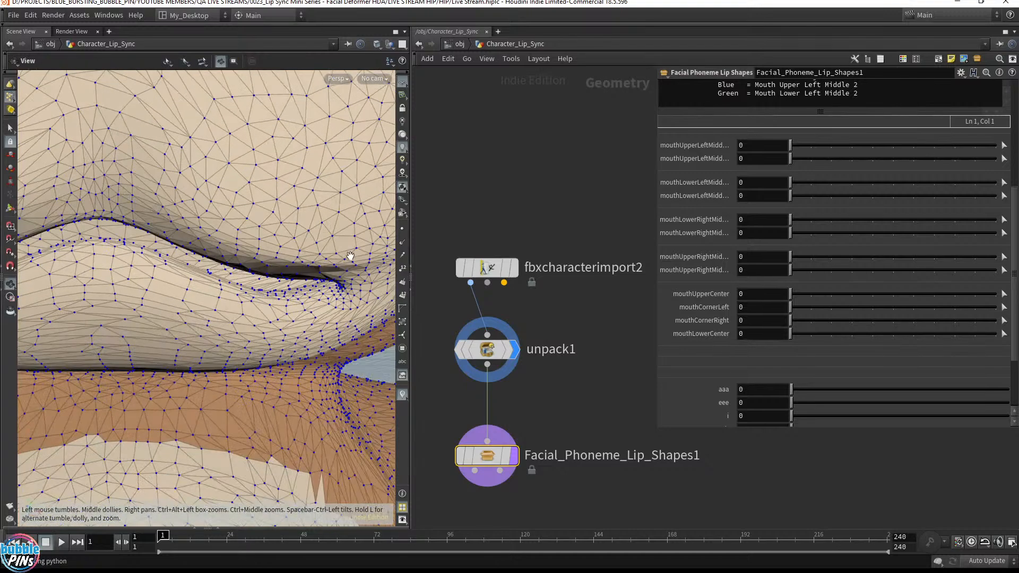
{"action": "middle_click_drag", "start_coordinate": [342, 243], "coordinate": [233, 245], "text": "alt"}
{"action": "right_click_drag", "start_coordinate": [237, 245], "coordinate": [247, 282], "text": "alt"}
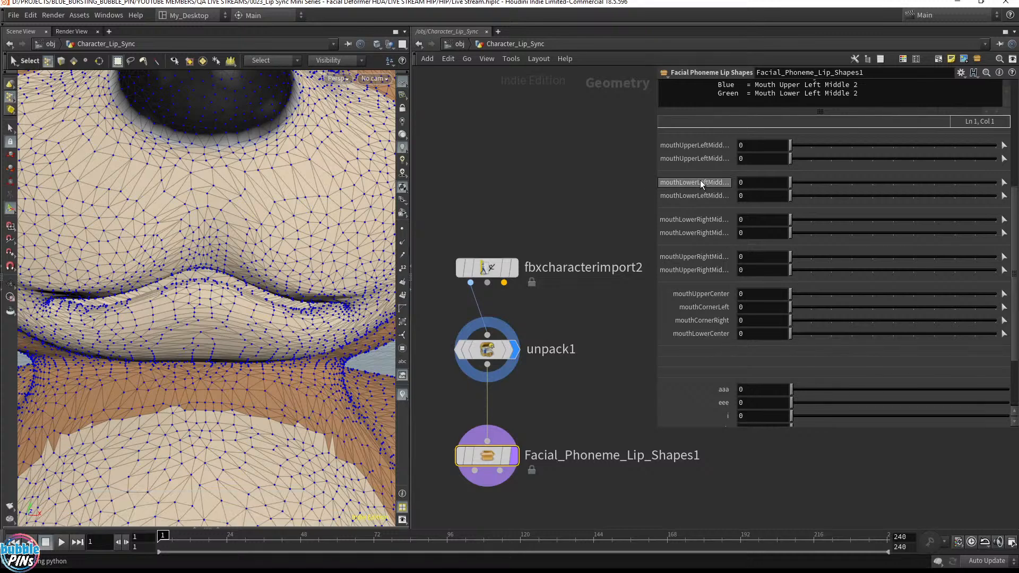
{"action": "left_click", "coordinate": [692, 148]}
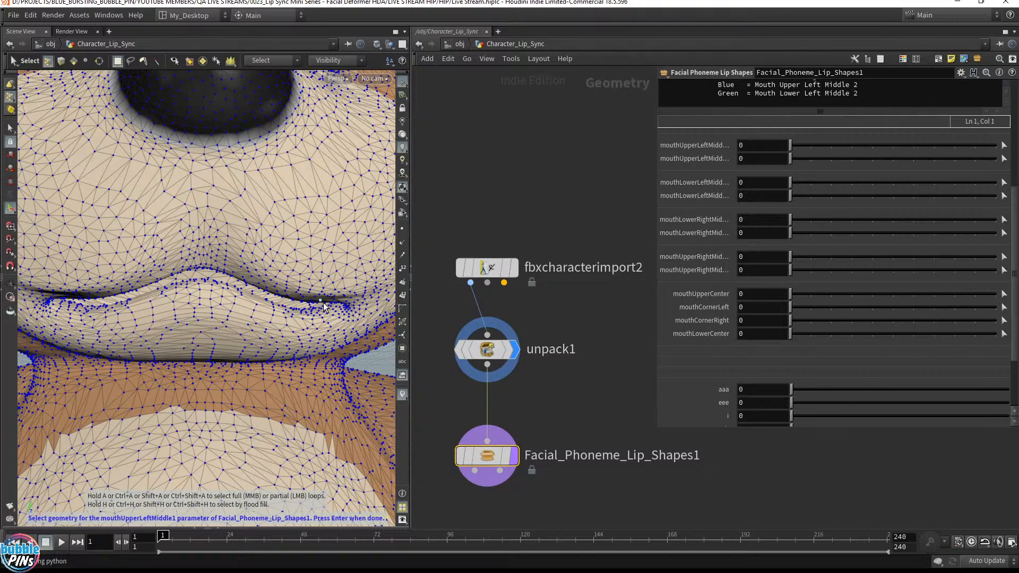
{"action": "scroll", "coordinate": [322, 302], "scroll_direction": "up", "scroll_amount": 3}
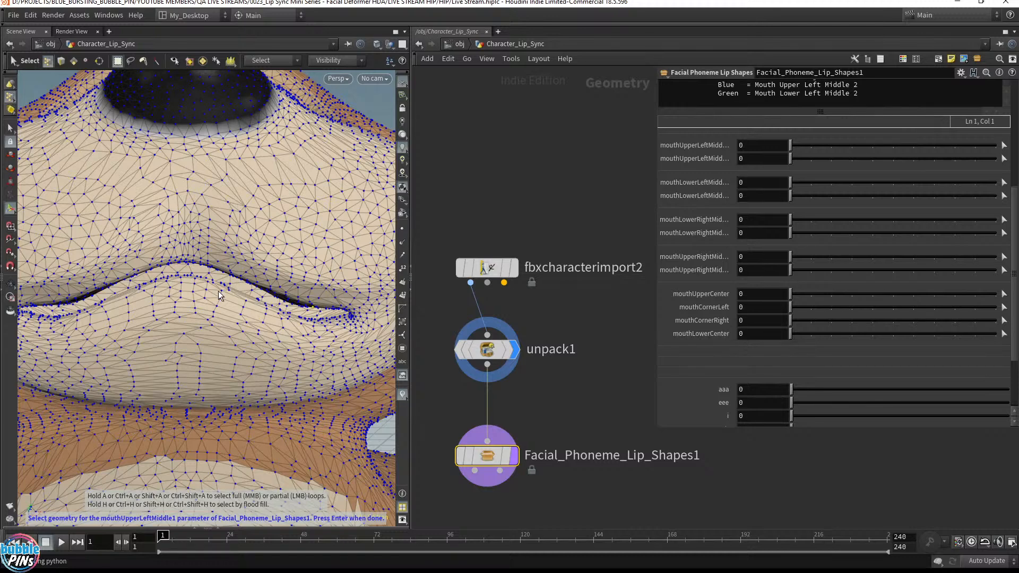
{"action": "key", "text": "Return"}
{"action": "left_click", "coordinate": [765, 149]}
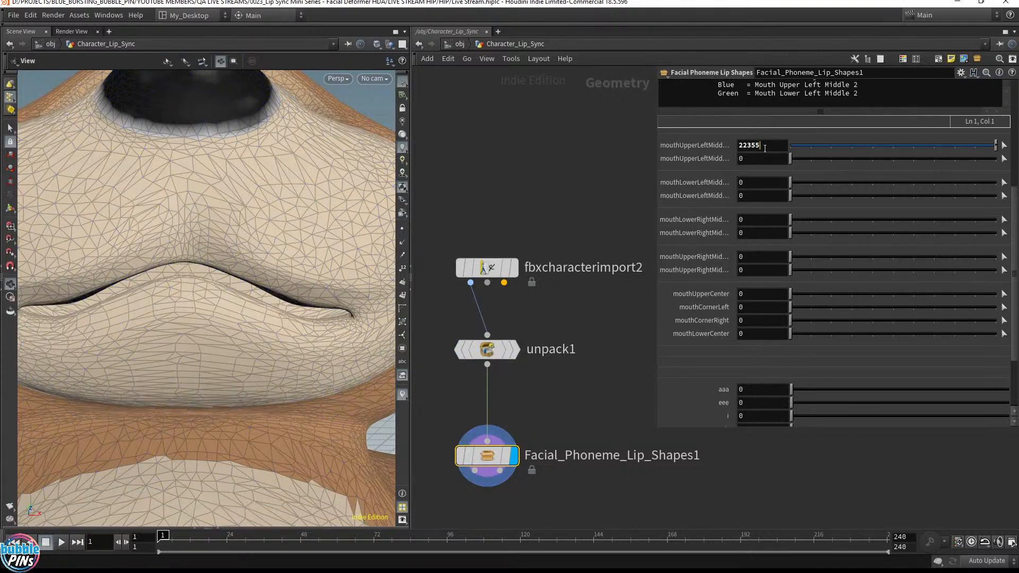
{"action": "double_click", "coordinate": [765, 148]}
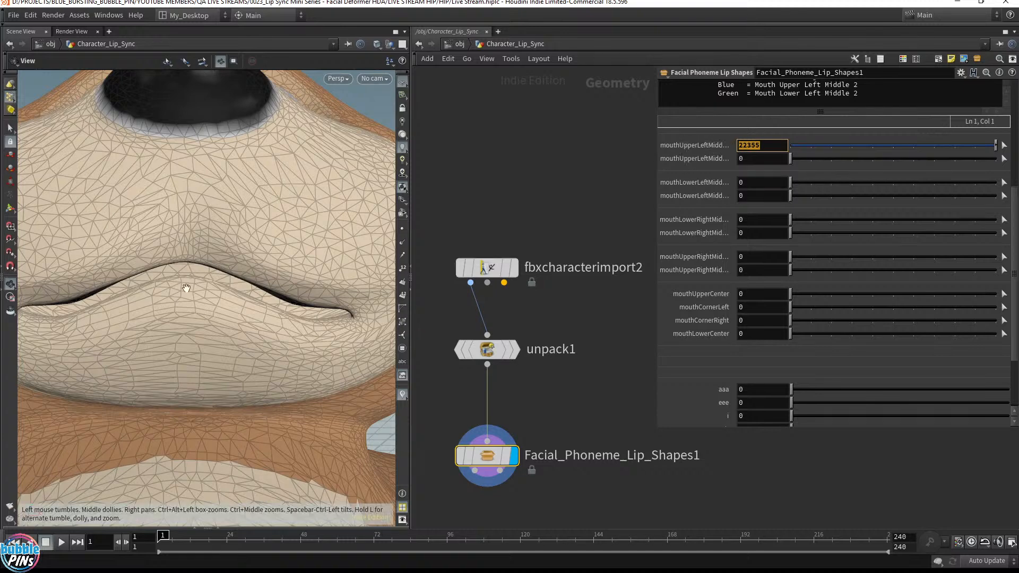
{"action": "left_click", "coordinate": [746, 170]}
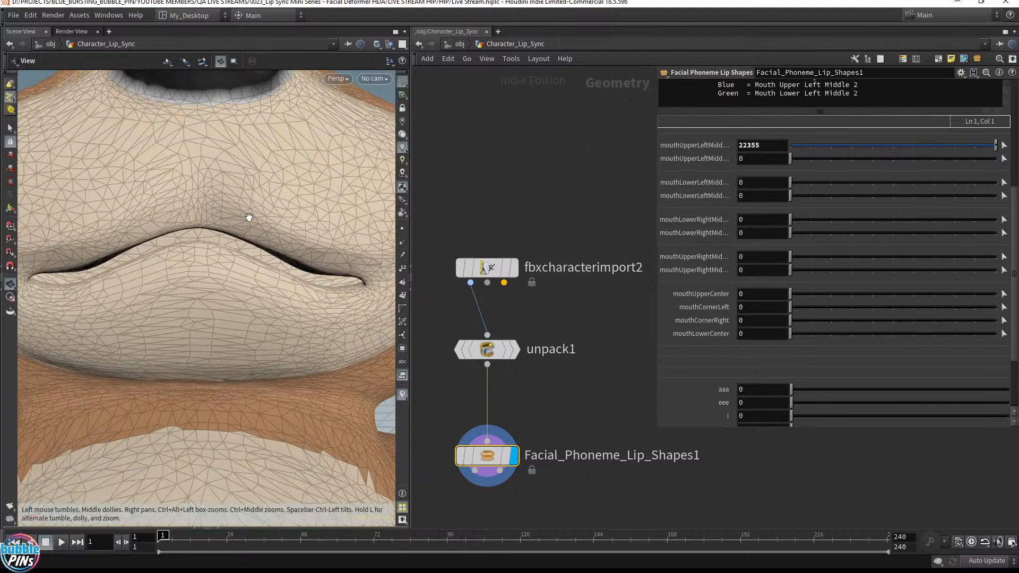
{"action": "left_click_drag", "start_coordinate": [250, 218], "coordinate": [277, 239]}
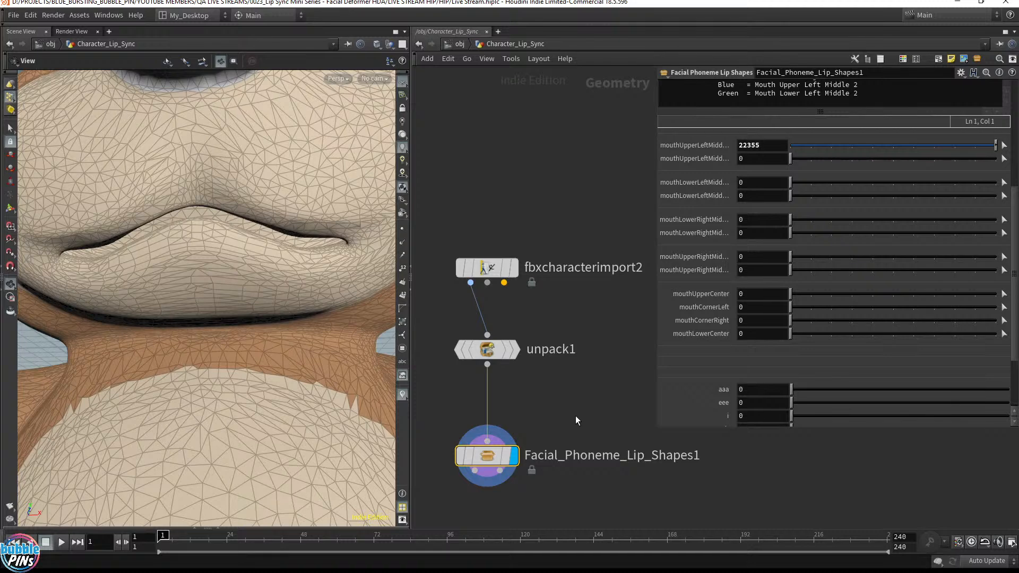
Narrow the parameter area over the network and move the Facial_Phoneme_Lip_Shapes1 node up closer to unpack1.
{"action": "mouse_move", "coordinate": [505, 469]}
{"action": "left_click", "coordinate": [657, 428]}
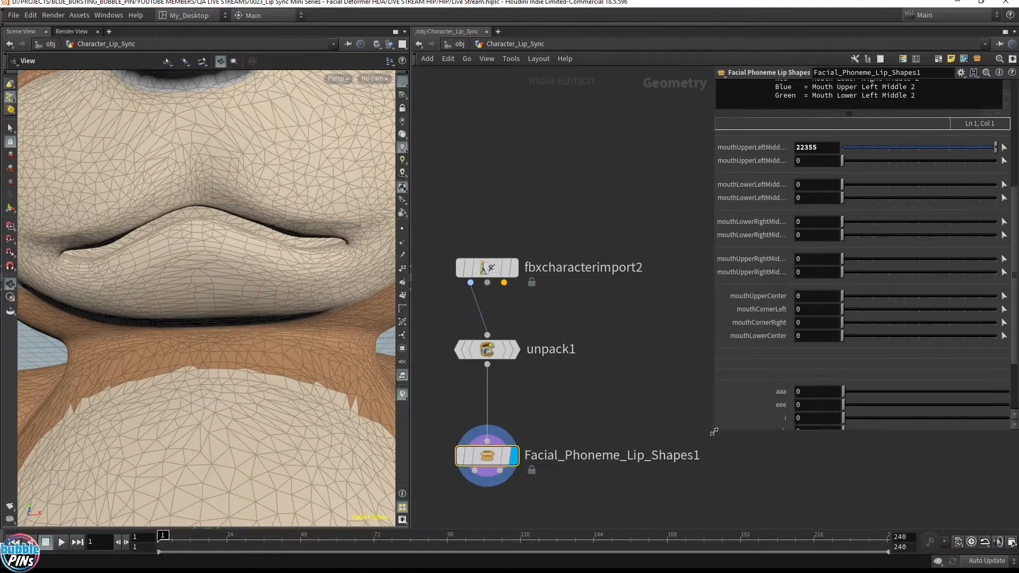
{"action": "middle_click_drag", "start_coordinate": [614, 420], "coordinate": [584, 249]}
{"action": "mouse_move", "coordinate": [470, 307]}
{"action": "left_click_drag", "start_coordinate": [470, 308], "coordinate": [470, 280]}
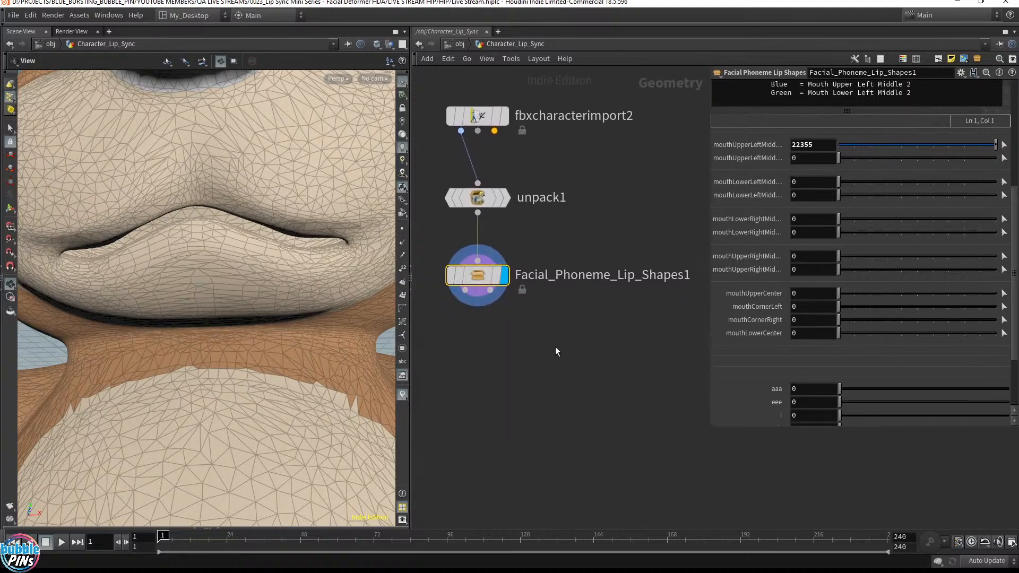
Add a Null node below Facial_Phoneme_Lip_Shapes1, wired to its second output, and display it in the viewport.
{"action": "left_click", "coordinate": [489, 290]}
{"action": "left_click", "coordinate": [528, 377]}
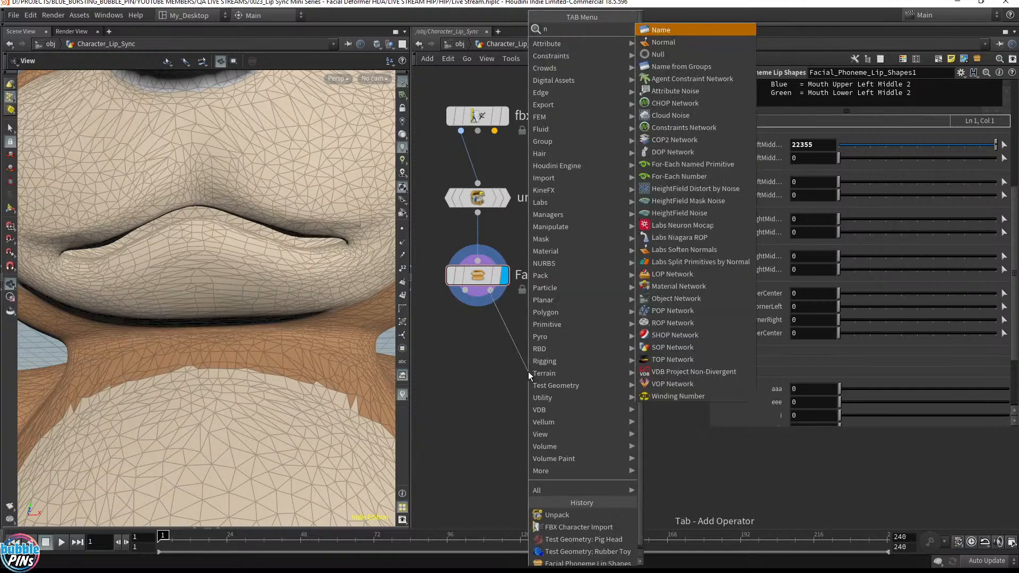
{"action": "type", "text": "null"}
{"action": "key", "text": "Return"}
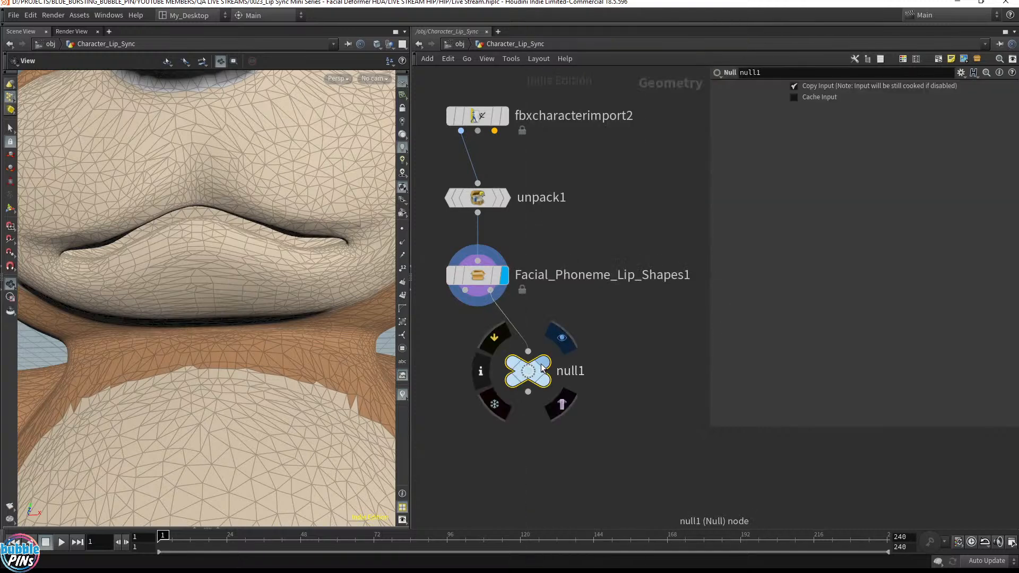
{"action": "left_click", "coordinate": [536, 371]}
{"action": "left_click_drag", "start_coordinate": [536, 372], "coordinate": [535, 395]}
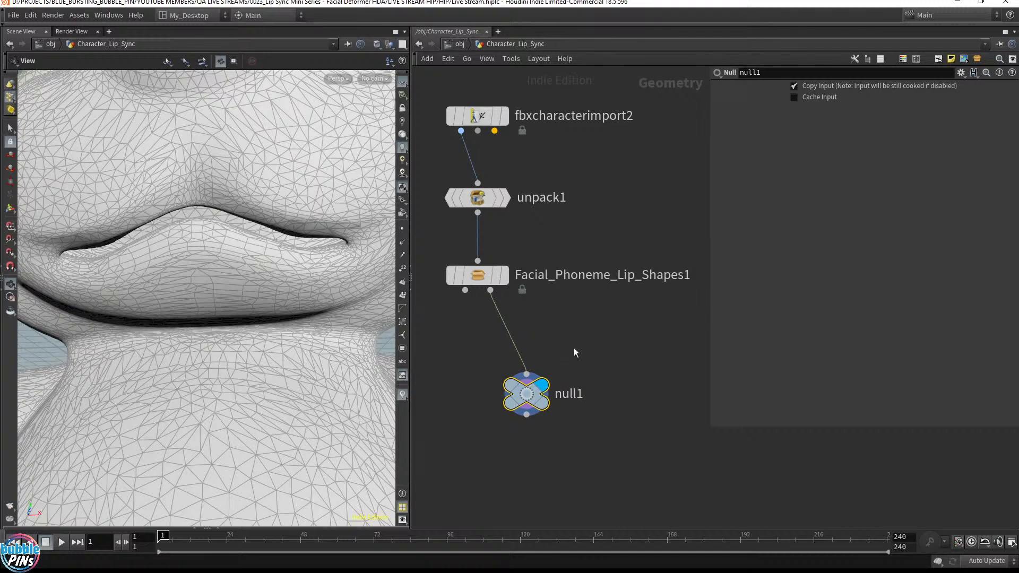
Examine the displayed null1 mesh around the mouth and the Landmarks and Deforming Colors parameters of Facial_Phoneme_Lip_Shapes1.
{"action": "left_click", "coordinate": [480, 275]}
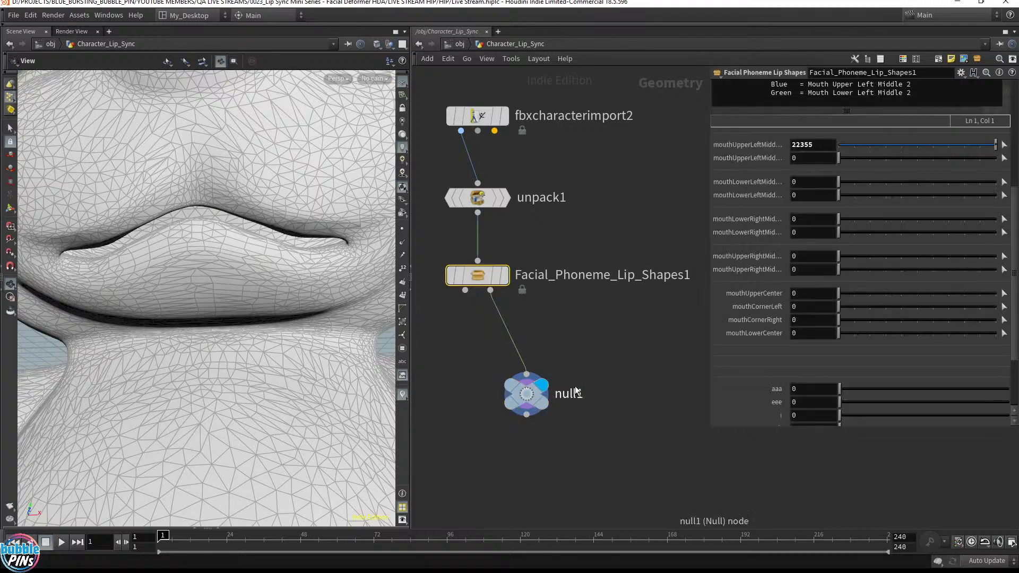
{"action": "scroll", "coordinate": [875, 207], "scroll_direction": "up", "scroll_amount": 5}
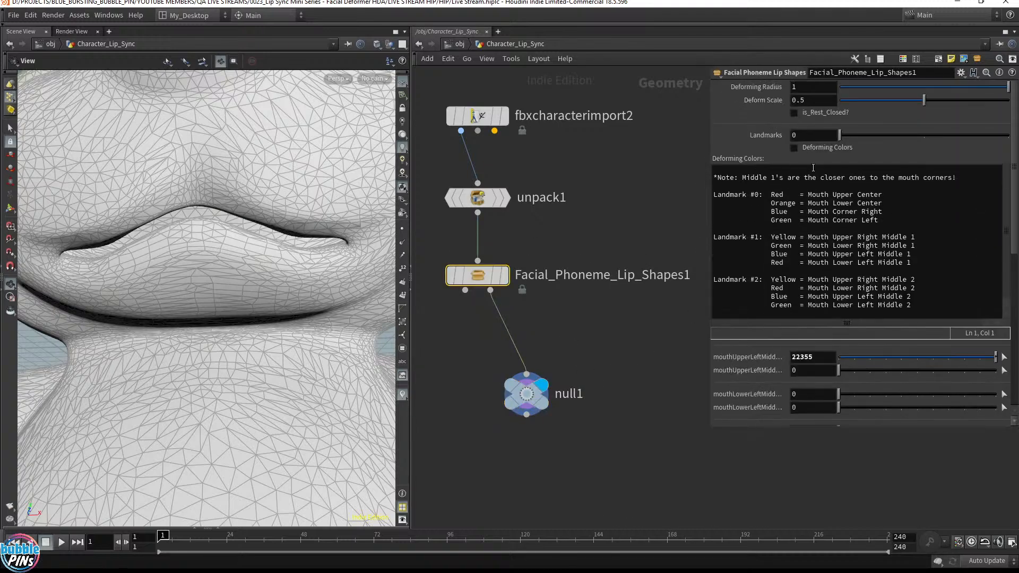
{"action": "left_click", "coordinate": [530, 381]}
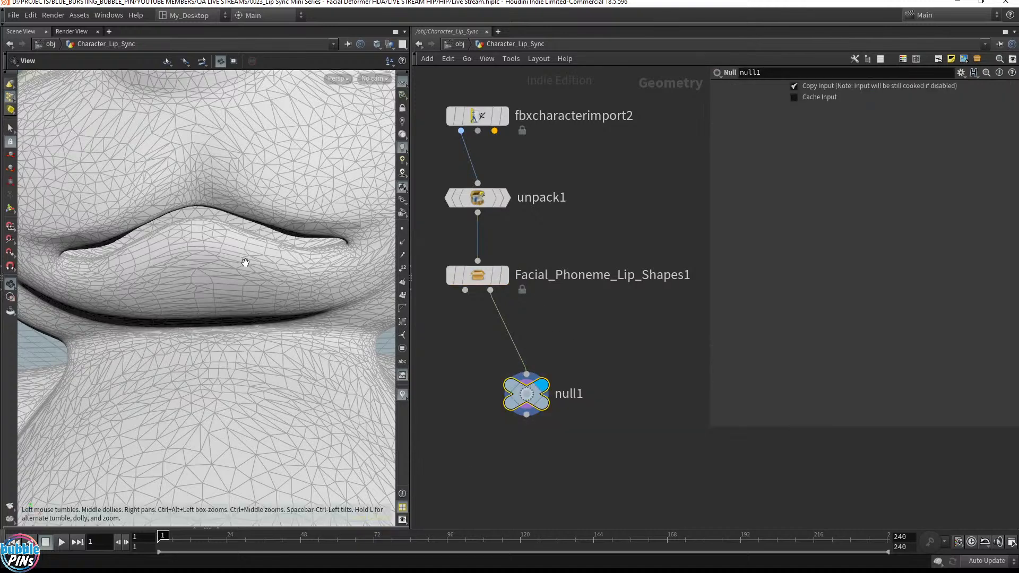
{"action": "left_click_drag", "start_coordinate": [243, 261], "coordinate": [239, 232]}
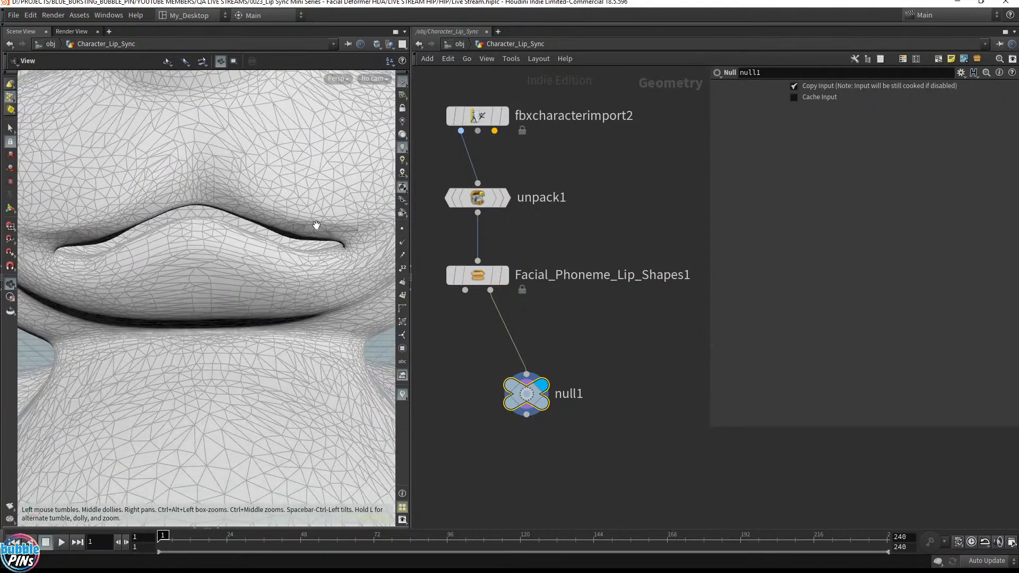
{"action": "left_click_drag", "start_coordinate": [579, 306], "coordinate": [440, 253]}
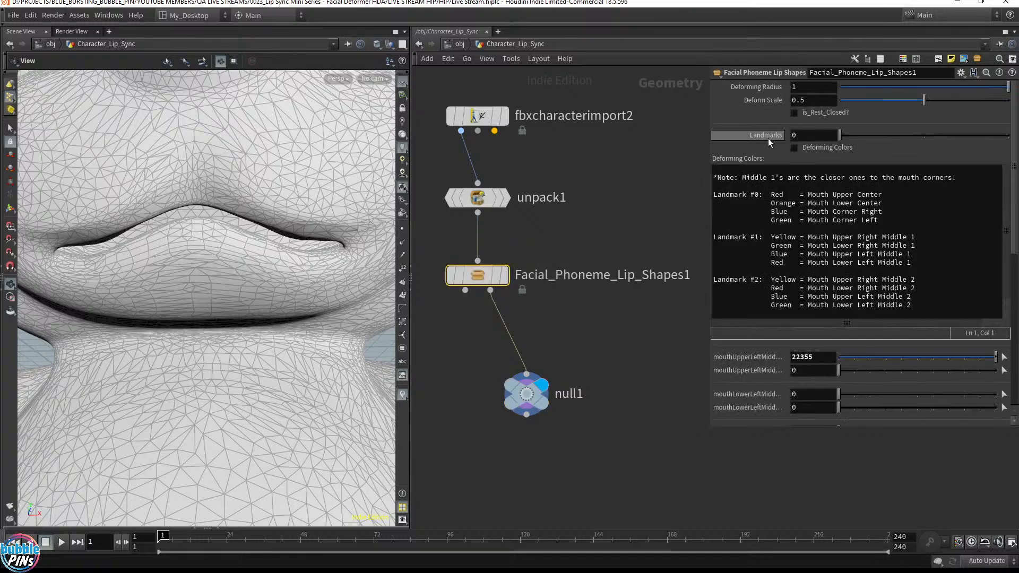
In the browser, study the Landmarks #0, #1 and #2 color reference images on the Facial Deformer HDA page.
{"action": "key", "text": "alt+Tab"}
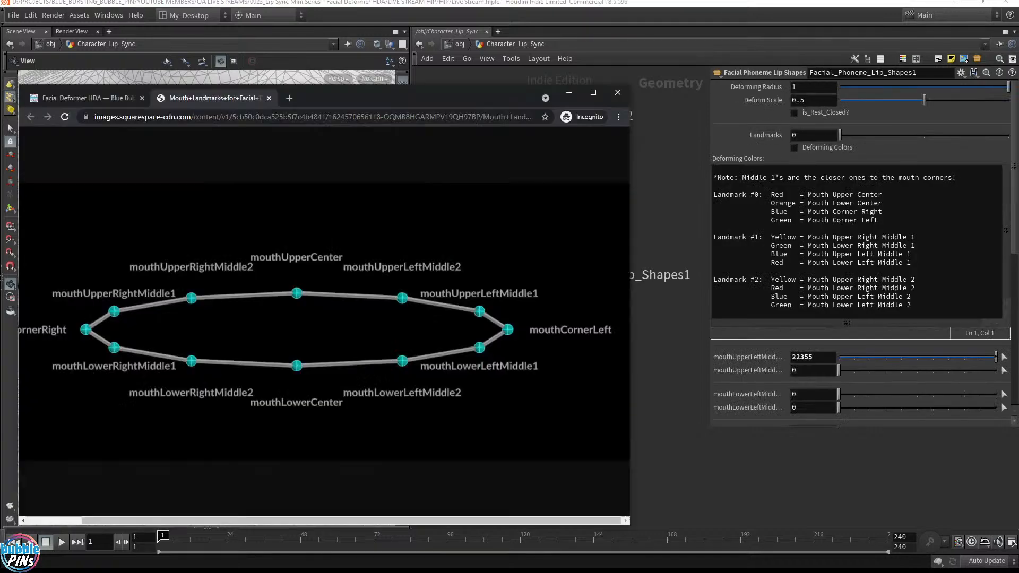
{"action": "left_click", "coordinate": [82, 95]}
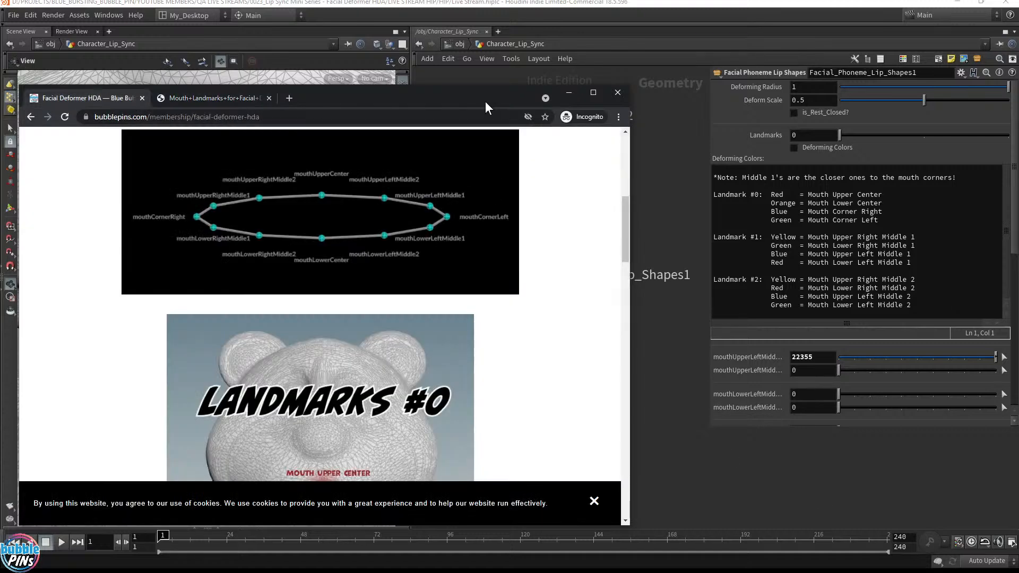
{"action": "left_click_drag", "start_coordinate": [489, 88], "coordinate": [489, 33]}
{"action": "scroll", "coordinate": [552, 243], "scroll_direction": "down", "scroll_amount": 5}
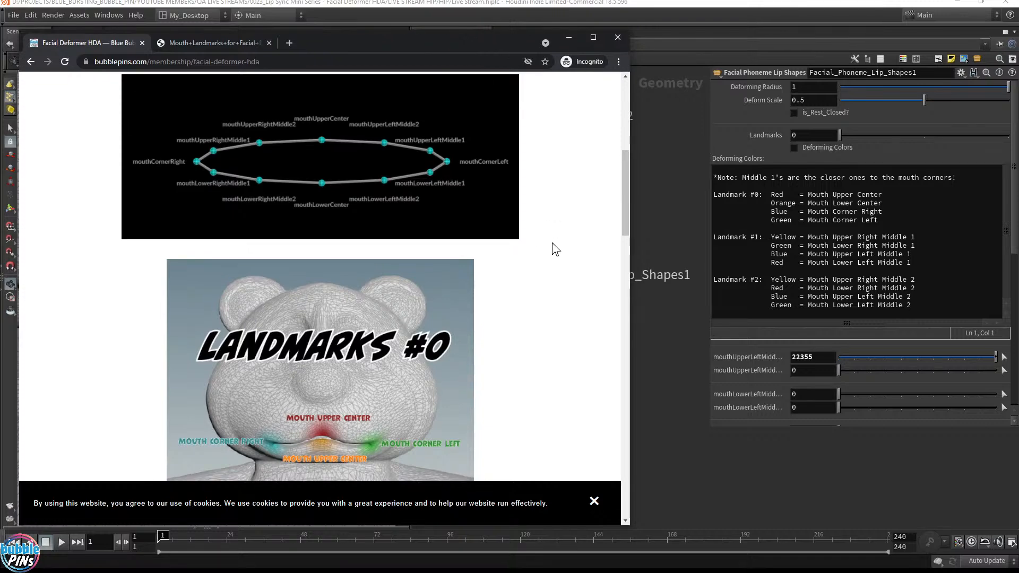
{"action": "mouse_move", "coordinate": [625, 243]}
{"action": "left_mouse_down"}
{"action": "mouse_move", "coordinate": [619, 301]}
{"action": "mouse_move", "coordinate": [619, 230]}
{"action": "left_mouse_up"}
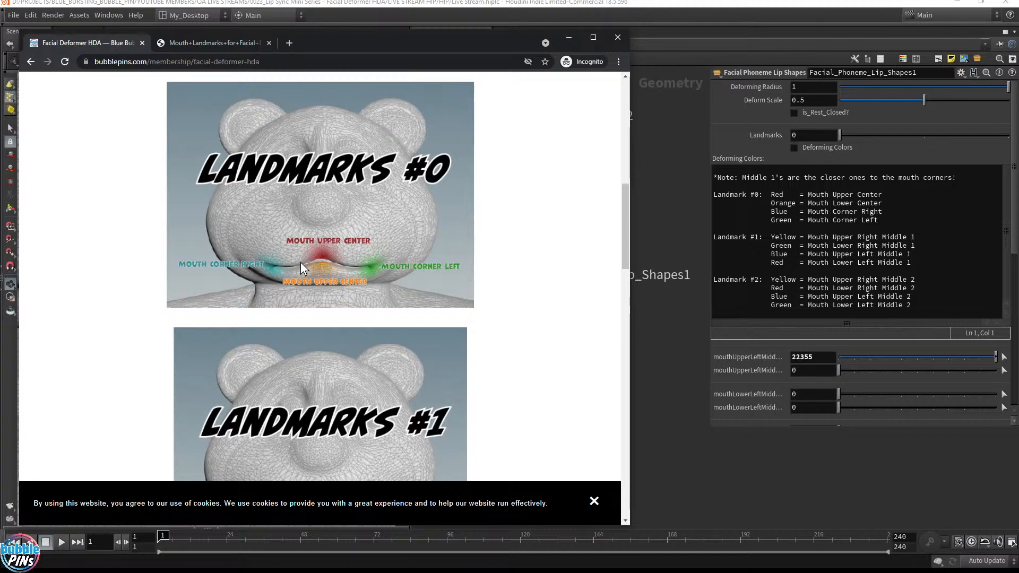
{"action": "scroll", "coordinate": [321, 269], "scroll_direction": "down", "scroll_amount": 2}
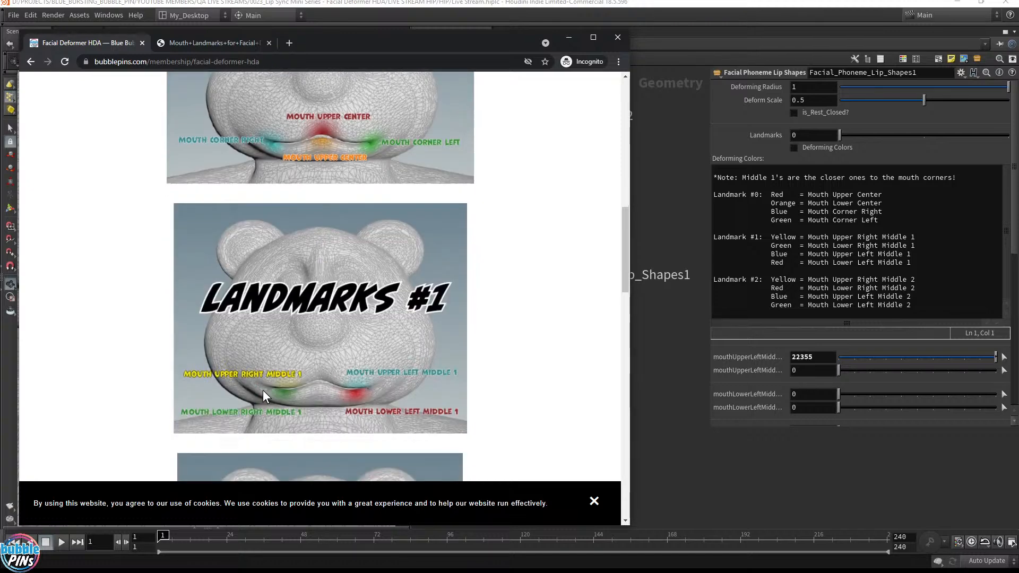
{"action": "scroll", "coordinate": [357, 403], "scroll_direction": "down", "scroll_amount": 4}
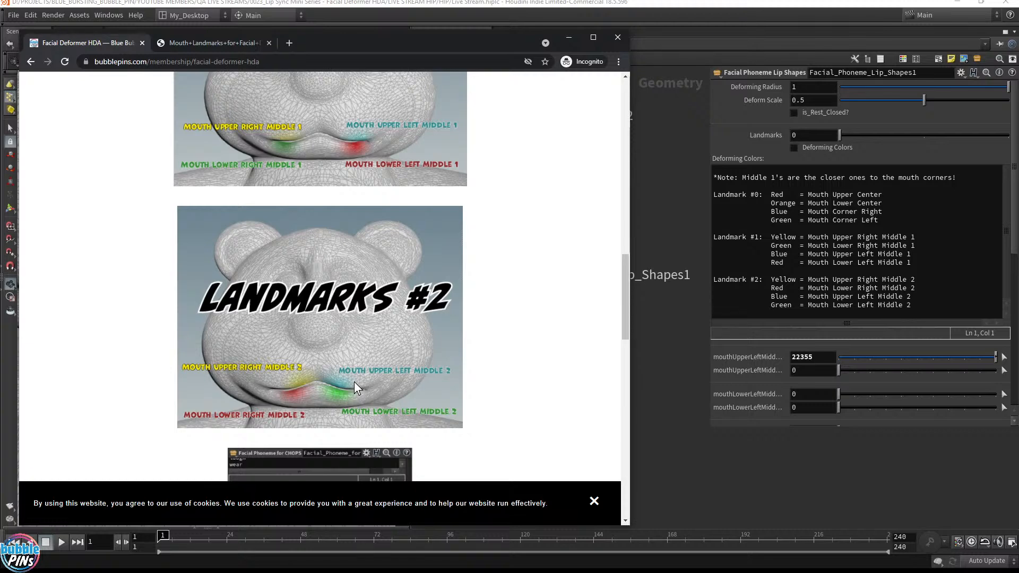
{"action": "scroll", "coordinate": [488, 269], "scroll_direction": "up", "scroll_amount": 5}
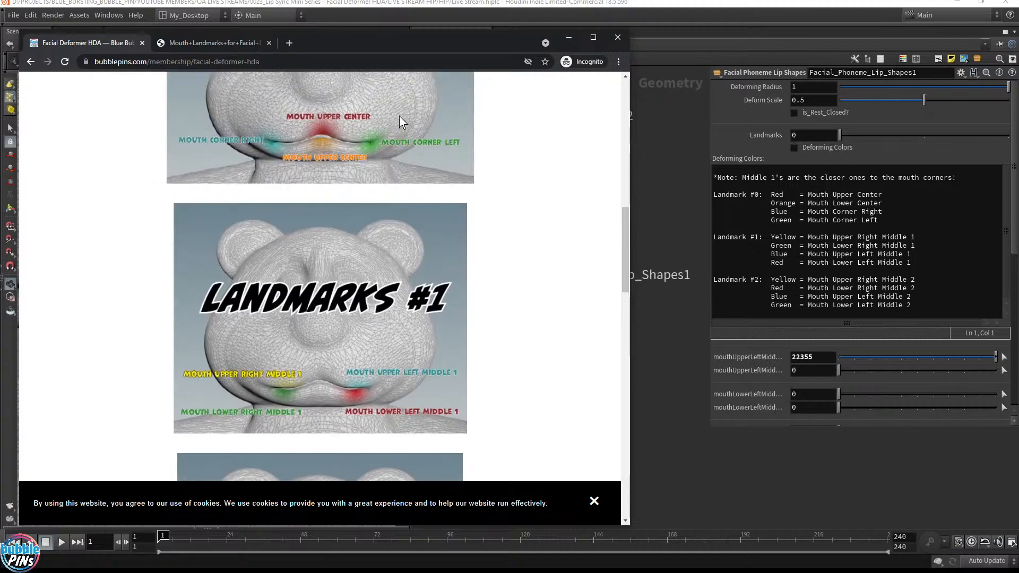
{"action": "scroll", "coordinate": [446, 301], "scroll_direction": "up", "scroll_amount": 2}
{"action": "scroll", "coordinate": [418, 238], "scroll_direction": "down", "scroll_amount": 4}
{"action": "scroll", "coordinate": [409, 365], "scroll_direction": "down", "scroll_amount": 2}
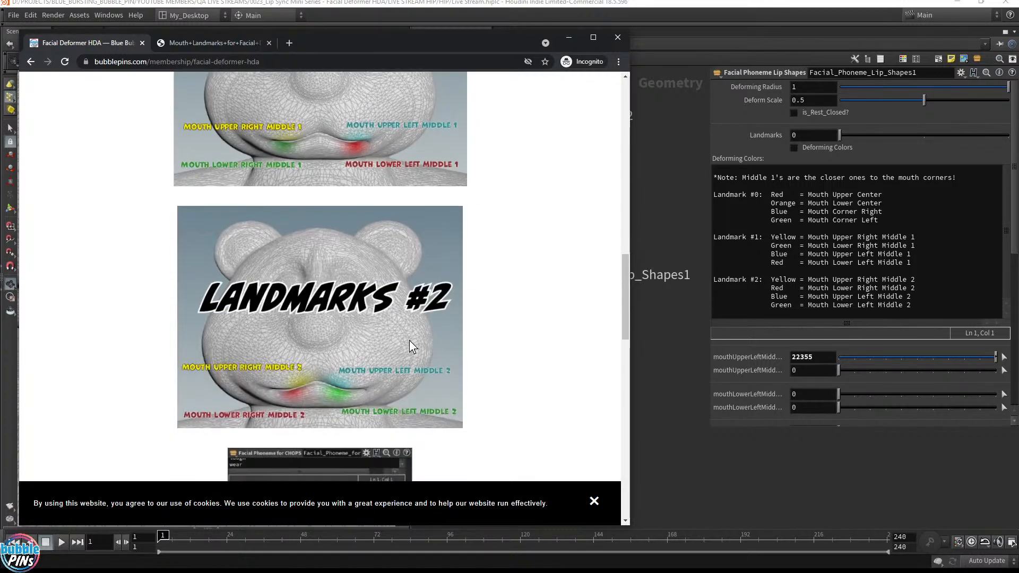
{"action": "scroll", "coordinate": [410, 335], "scroll_direction": "up", "scroll_amount": 2}
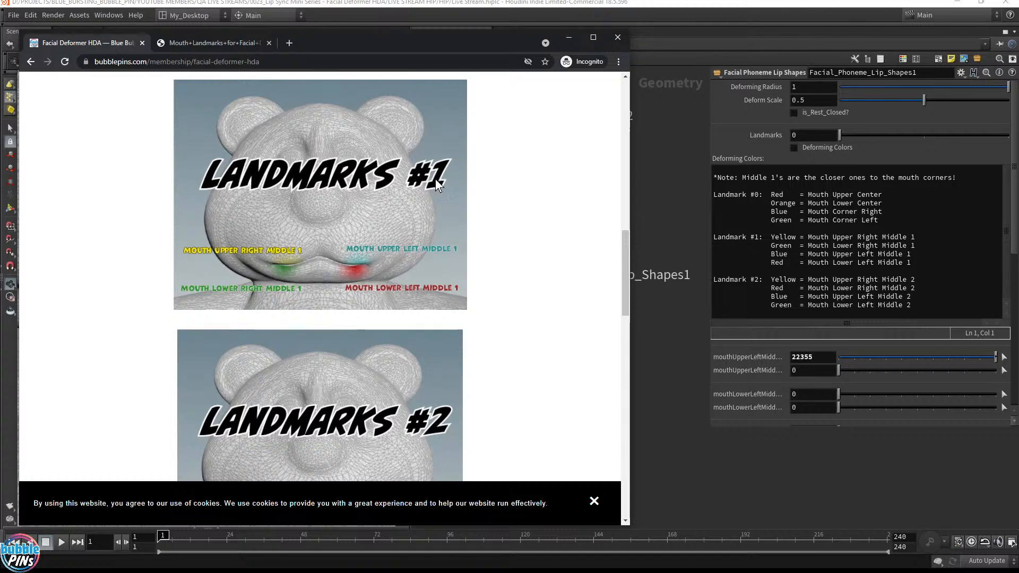
Return to Houdini and set the Landmarks parameter of Facial_Phoneme_Lip_Shapes1 to 1.
{"action": "left_click", "coordinate": [701, 3]}
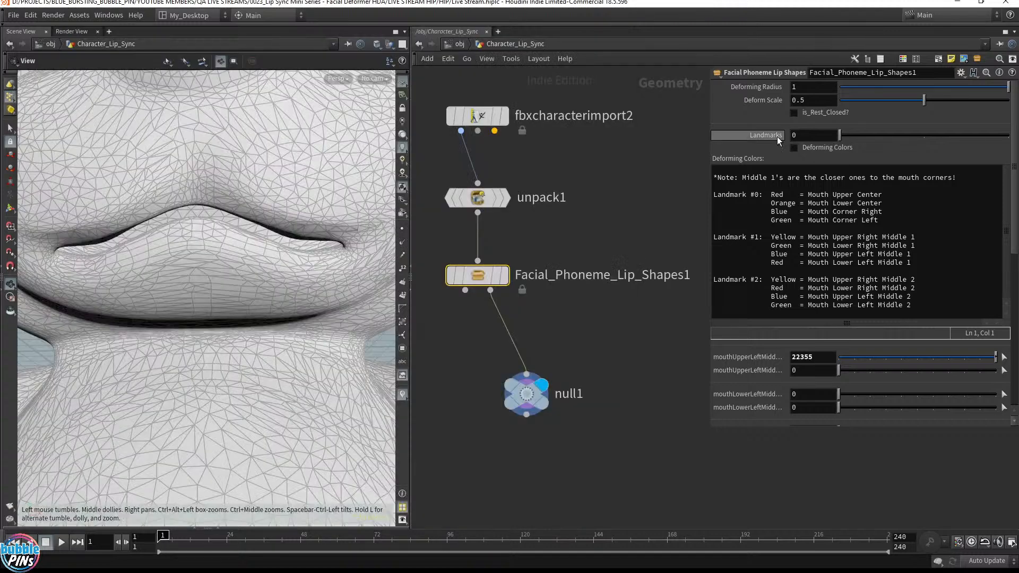
{"action": "left_click", "coordinate": [815, 137]}
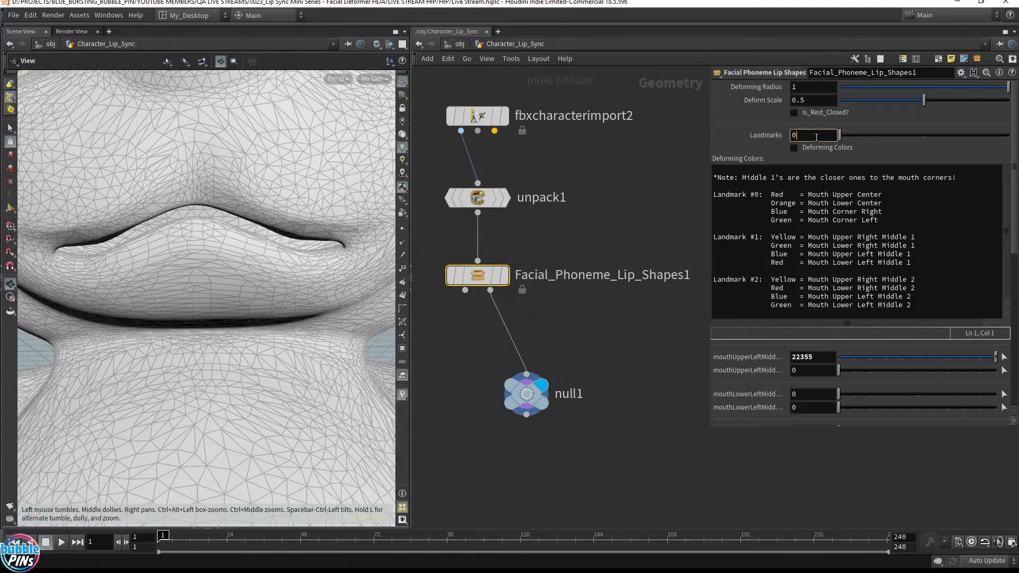
{"action": "key", "text": "BackSpace"}
{"action": "type", "text": "1"}
{"action": "key", "text": "Return"}
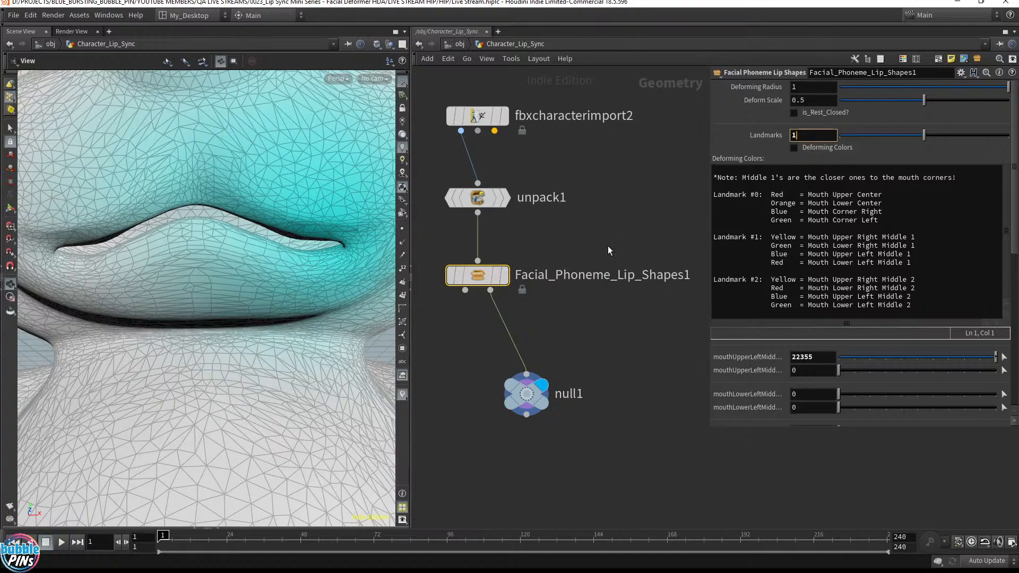
Inspect the deforming colors on the bear's mouth and ear from several angles and compare them with the browser's Landmarks #1 reference image.
{"action": "left_click_drag", "start_coordinate": [291, 198], "coordinate": [231, 204]}
{"action": "scroll", "coordinate": [229, 207], "scroll_direction": "down", "scroll_amount": 4}
{"action": "right_click_drag", "start_coordinate": [228, 213], "coordinate": [195, 314]}
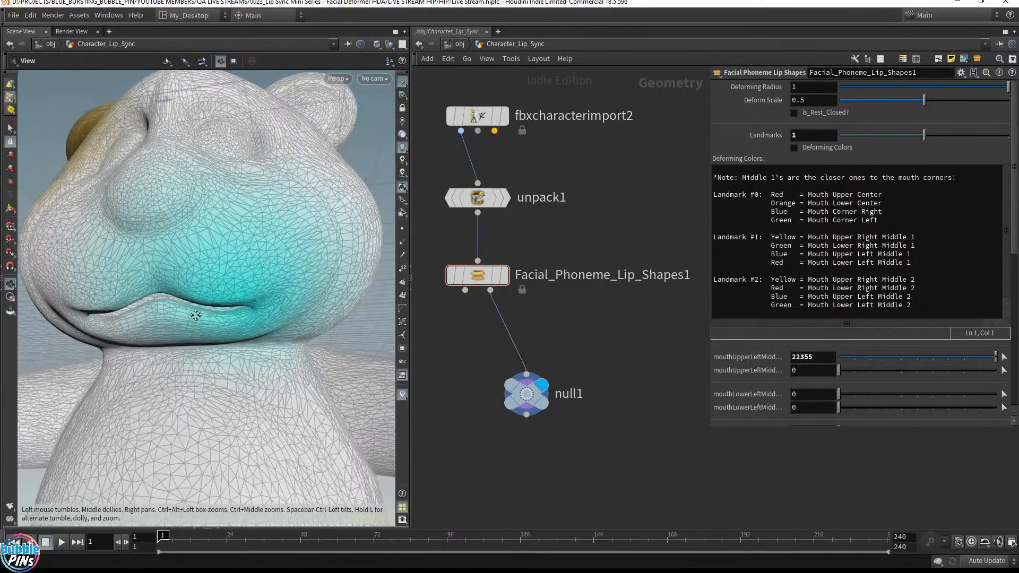
{"action": "left_click_drag", "start_coordinate": [269, 286], "coordinate": [220, 259]}
{"action": "left_click_drag", "start_coordinate": [159, 228], "coordinate": [56, 170]}
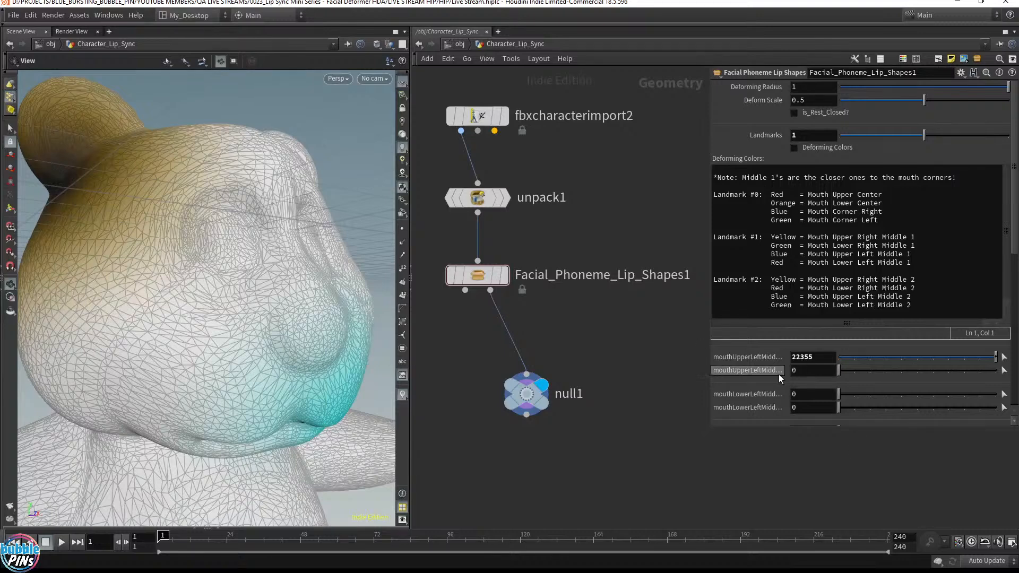
{"action": "scroll", "coordinate": [744, 370], "scroll_direction": "down", "scroll_amount": 3}
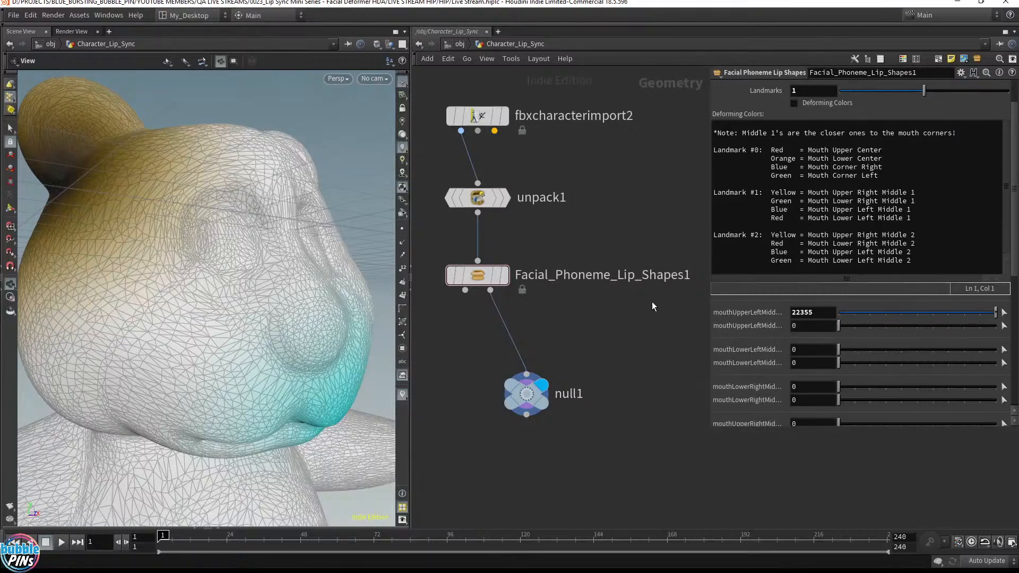
{"action": "key", "text": "alt+Tab"}
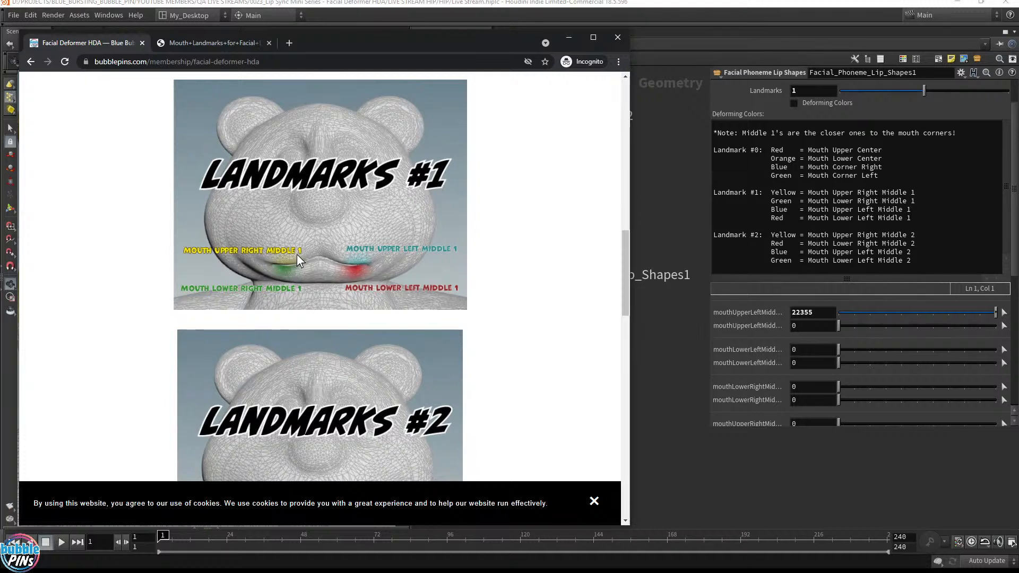
{"action": "left_click", "coordinate": [473, 24]}
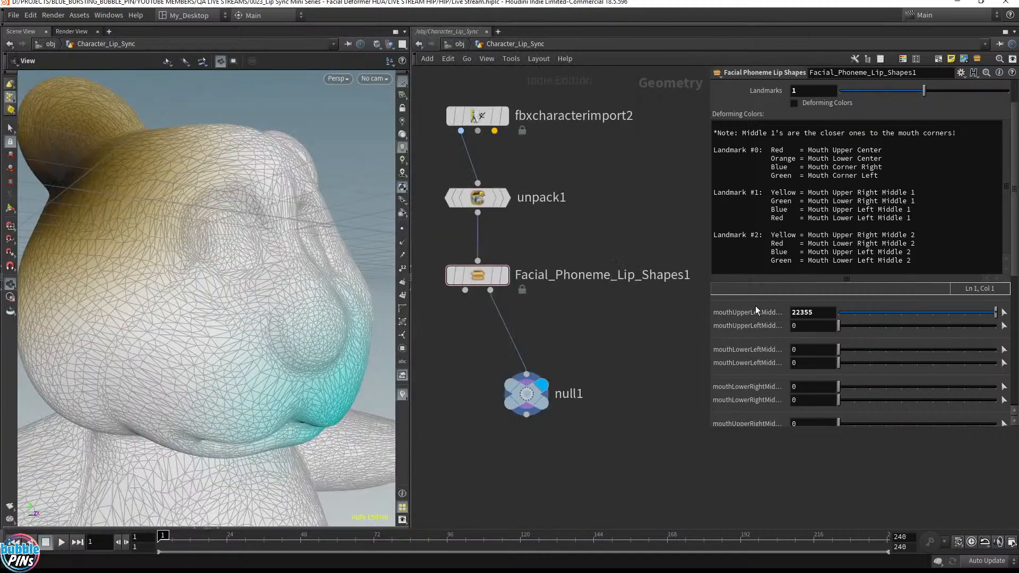
{"action": "scroll", "coordinate": [759, 383], "scroll_direction": "down", "scroll_amount": 1}
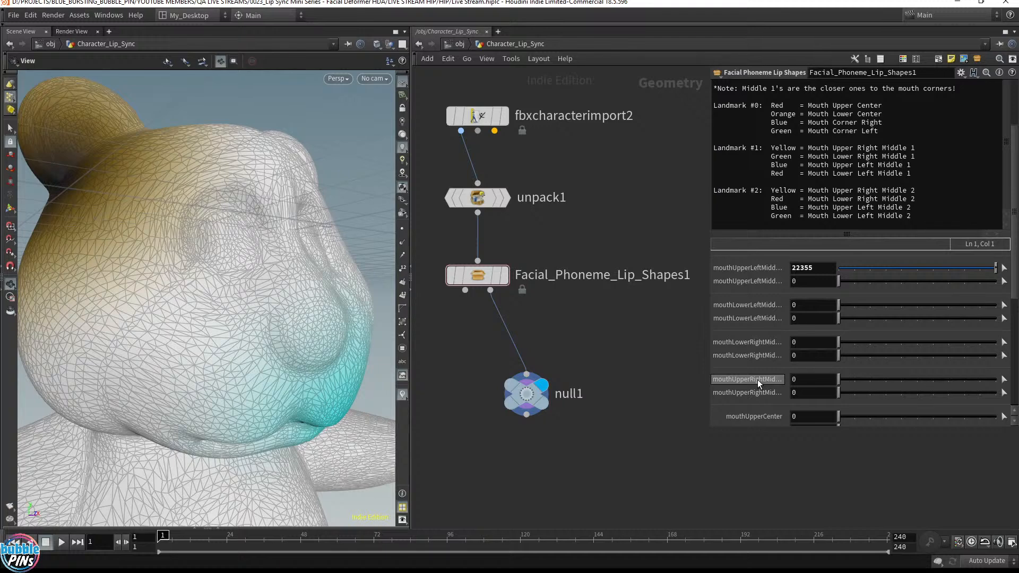
Set the mouthUpperRightMiddle1 point of Facial_Phoneme_Lip_Shapes1 to -1, checking the color on the bear's ear.
{"action": "left_click", "coordinate": [790, 378]}
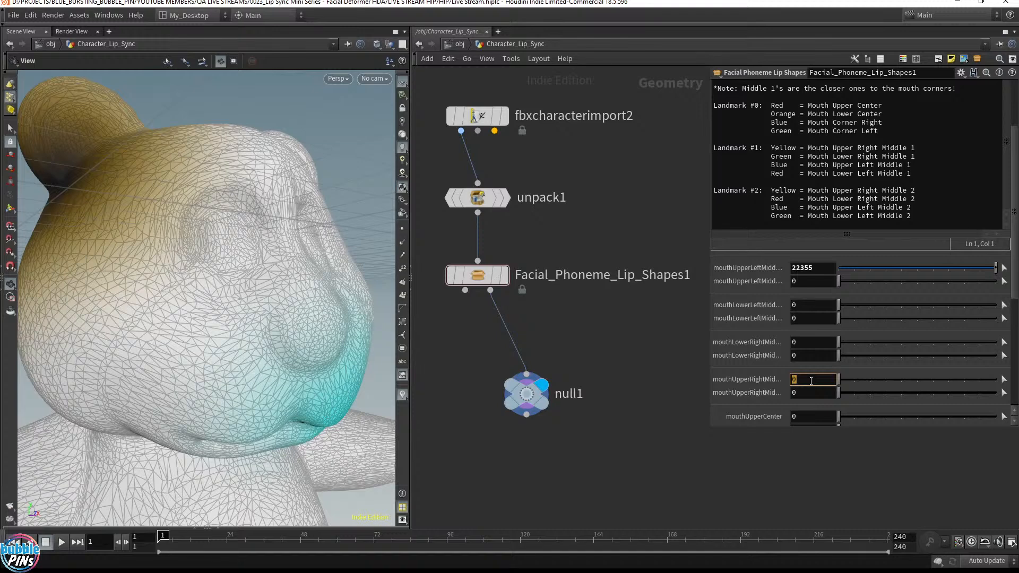
{"action": "left_click_drag", "start_coordinate": [73, 159], "coordinate": [244, 237]}
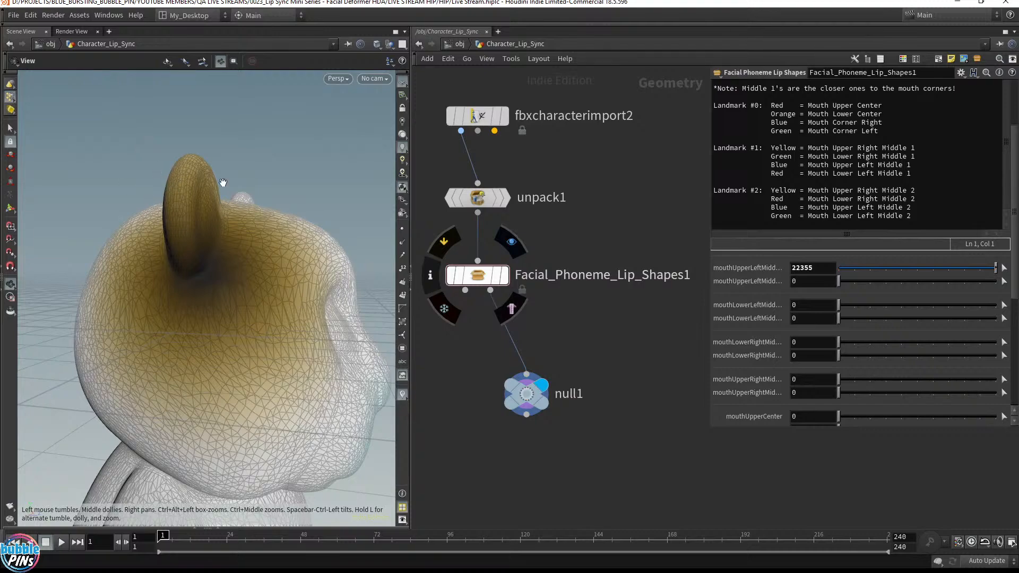
{"action": "left_click_drag", "start_coordinate": [236, 299], "coordinate": [205, 247]}
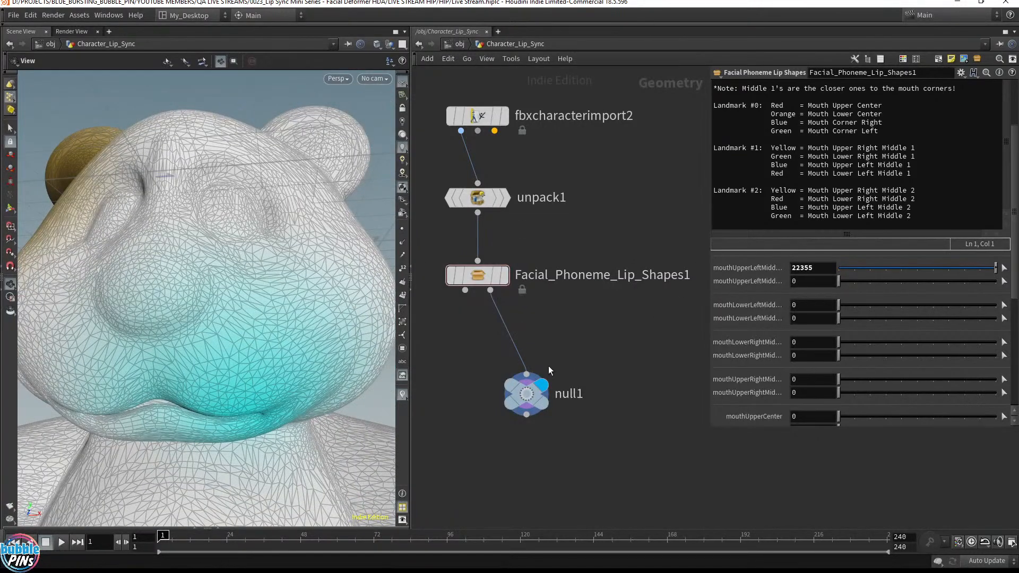
{"action": "left_click_drag", "start_coordinate": [647, 351], "coordinate": [431, 252]}
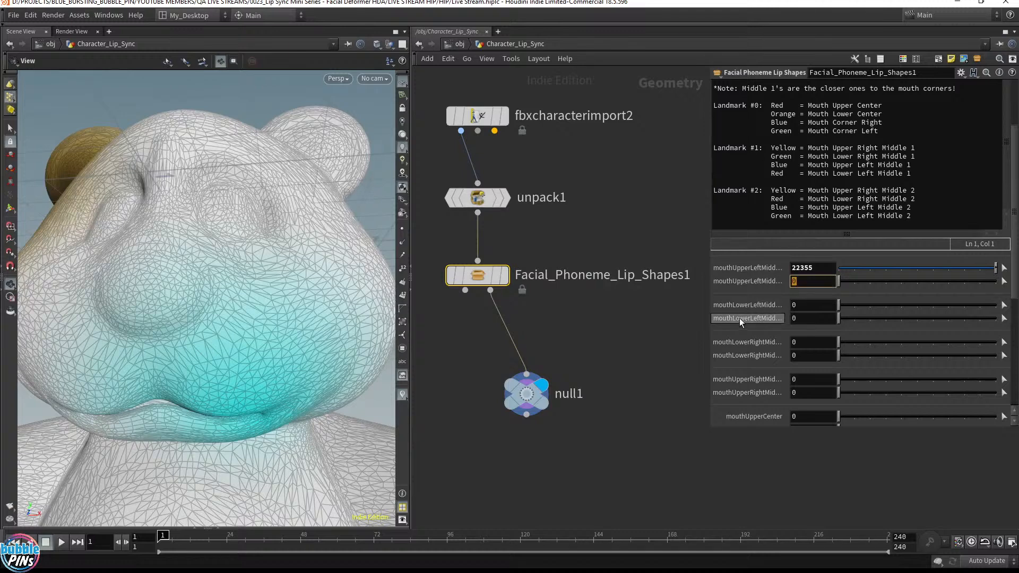
{"action": "left_click_drag", "start_coordinate": [159, 191], "coordinate": [329, 276]}
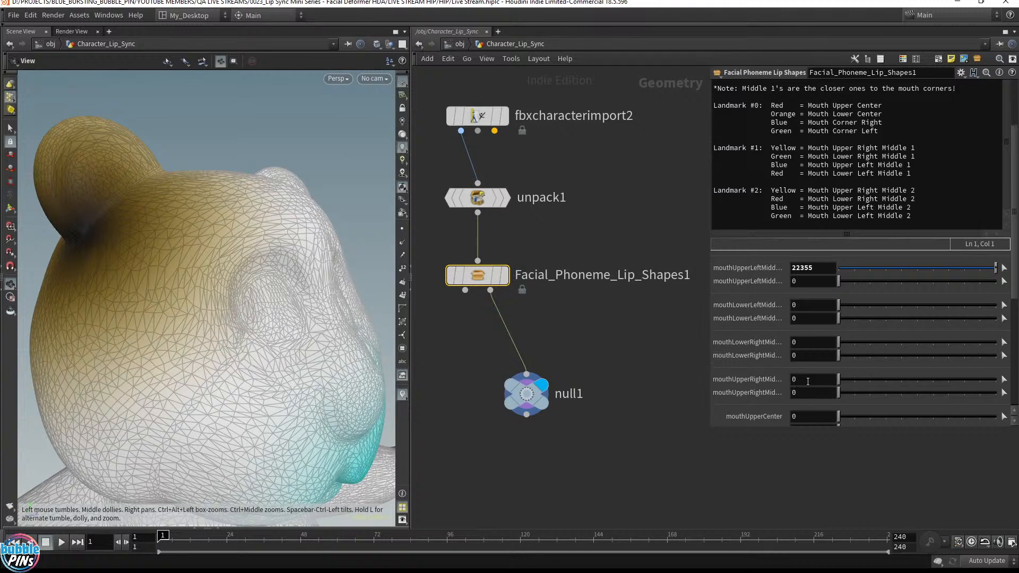
{"action": "left_click", "coordinate": [808, 381]}
{"action": "type", "text": "-1"}
{"action": "key", "text": "Return"}
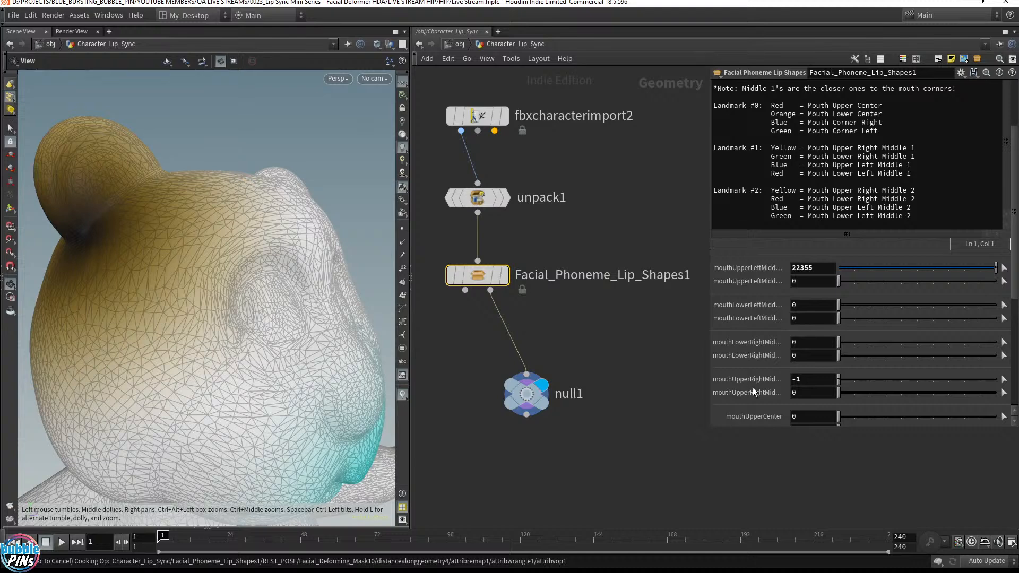
Check the Mouth Upper Right Middle 1 area in the browser's Landmarks #1 image, and inspect the bear's ear in Houdini.
{"action": "key", "text": "alt+Tab"}
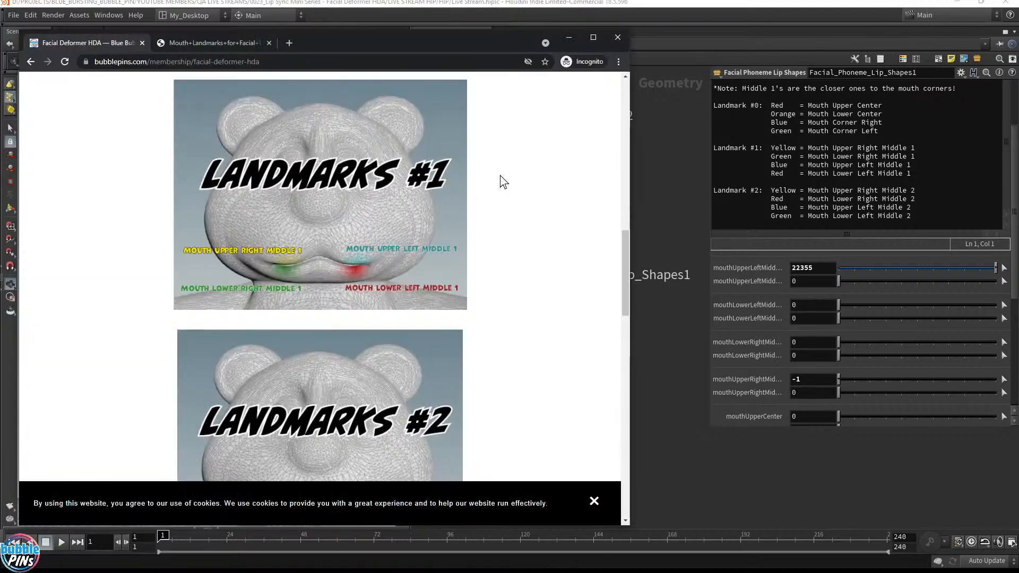
{"action": "key", "text": "alt+Tab"}
{"action": "key", "text": "alt+Tab"}
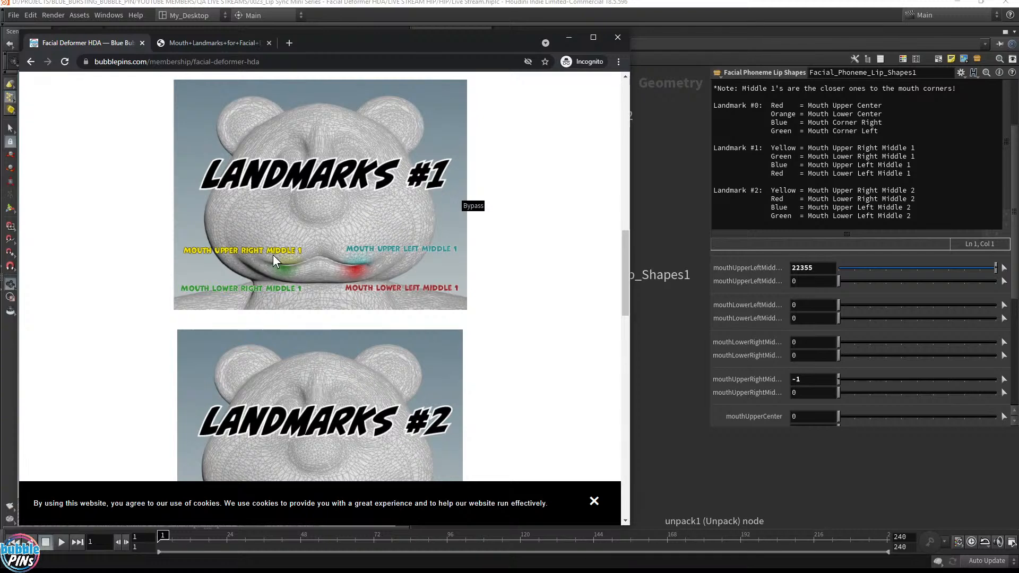
{"action": "left_click", "coordinate": [720, 4]}
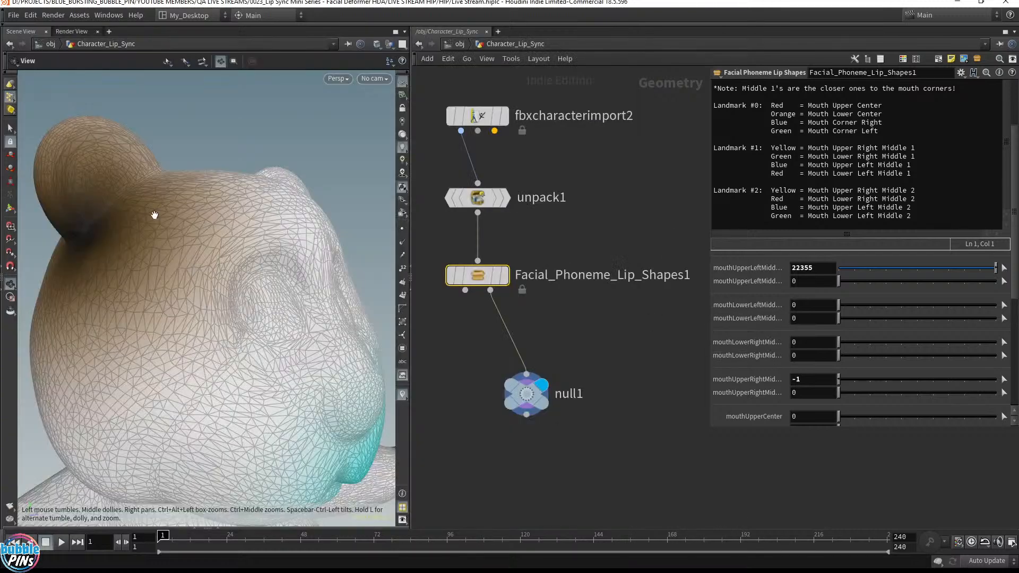
{"action": "left_click_drag", "start_coordinate": [155, 216], "coordinate": [213, 249]}
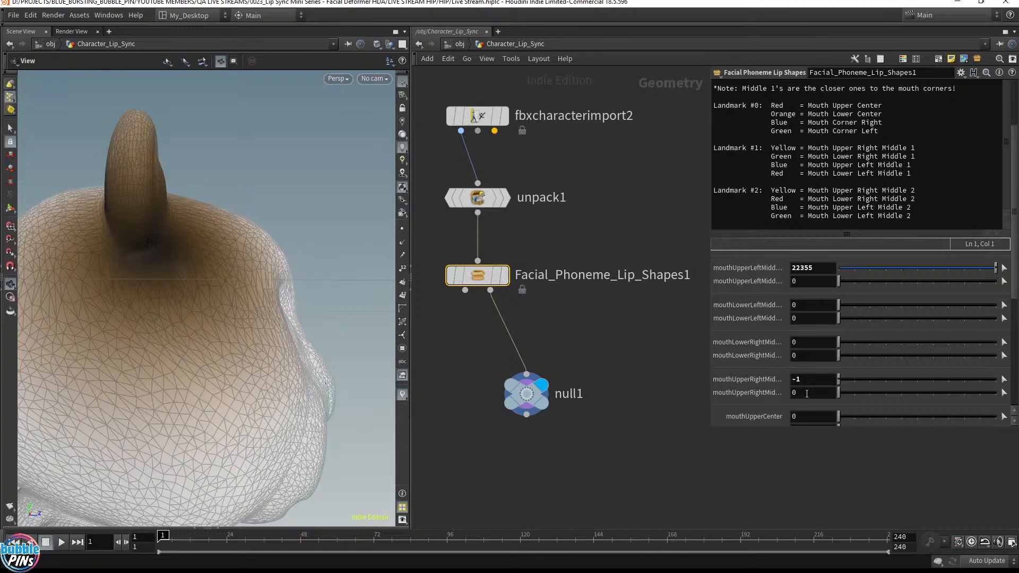
Set mouthUpperRightMiddle2, mouthLowerRightMiddle1 and mouthLowerRightMiddle2 to -1 on Facial_Phoneme_Lip_Shapes1.
{"action": "left_click_drag", "start_coordinate": [801, 394], "coordinate": [705, 377]}
{"action": "type", "text": "-1"}
{"action": "key", "text": "Return"}
{"action": "type", "text": "-1"}
{"action": "key", "text": "Return"}
{"action": "left_click_drag", "start_coordinate": [809, 355], "coordinate": [753, 351]}
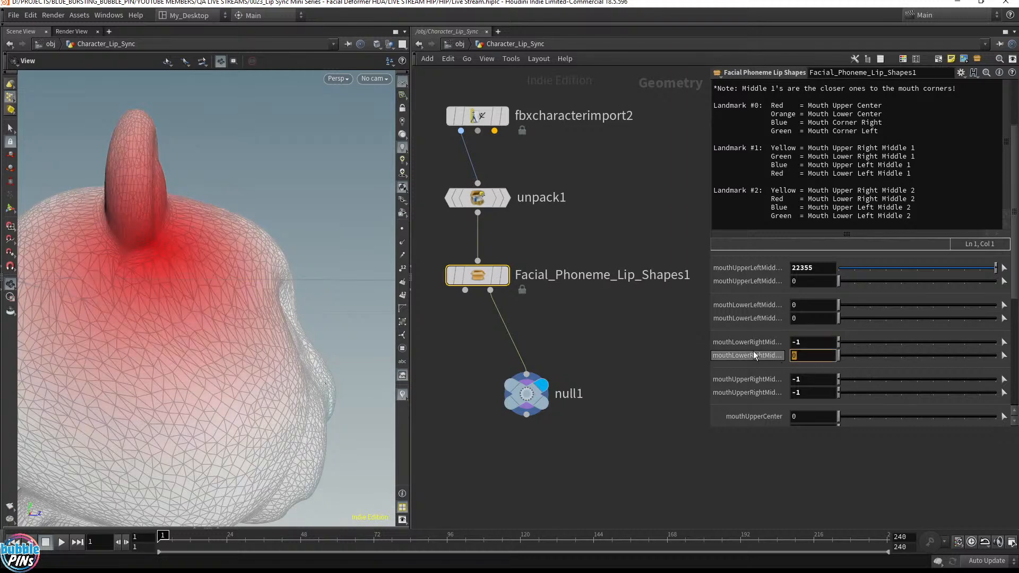
{"action": "type", "text": "-1"}
{"action": "key", "text": "Return"}
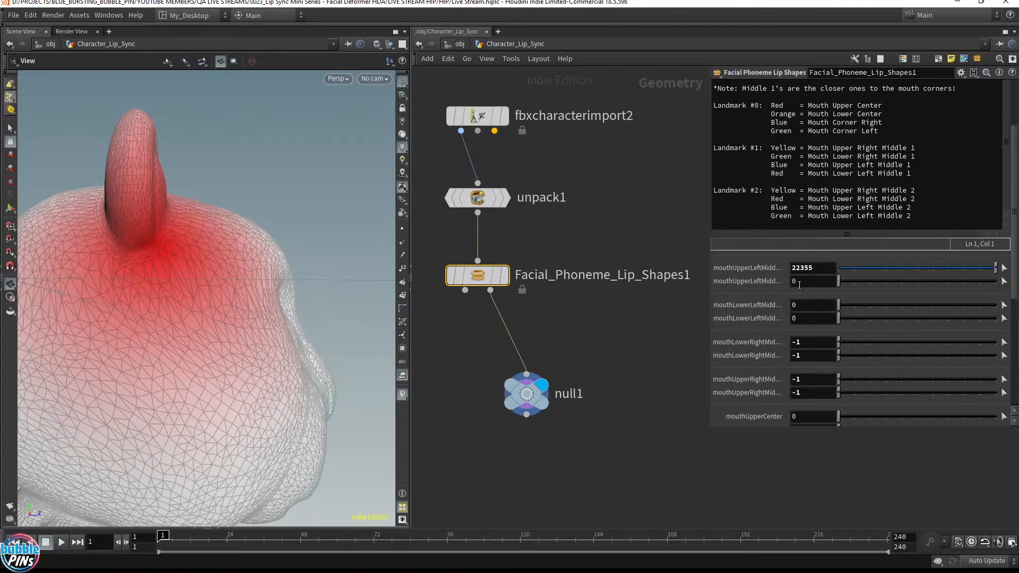
Set mouthUpperLeftMiddle2, mouthLowerLeftMiddle1 and mouthLowerLeftMiddle2 to -1, leaving mouthUpperLeftMiddle1 assigned.
{"action": "left_click_drag", "start_coordinate": [809, 281], "coordinate": [740, 285]}
{"action": "type", "text": "-1"}
{"action": "key", "text": "Return"}
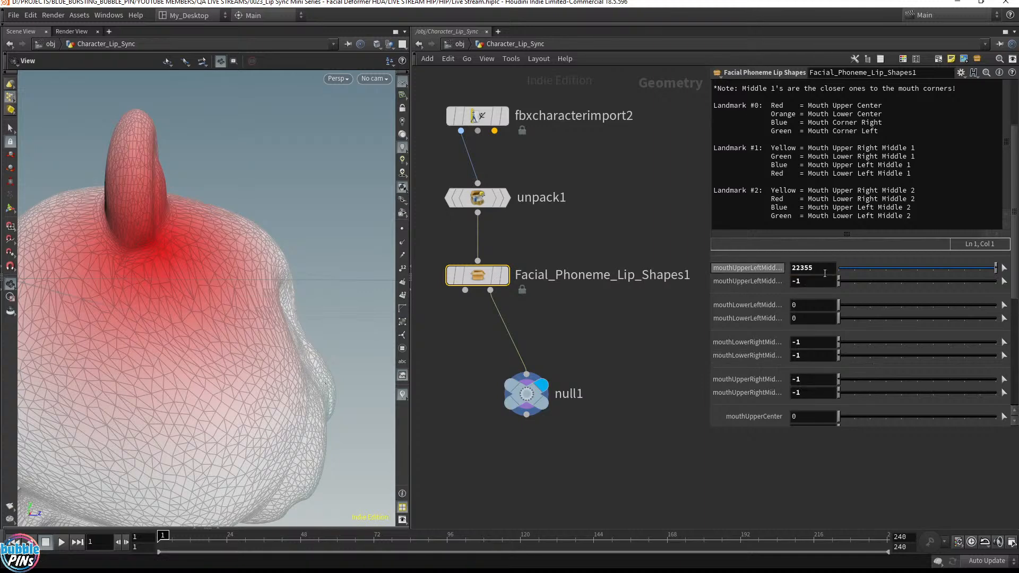
{"action": "double_click", "coordinate": [807, 310]}
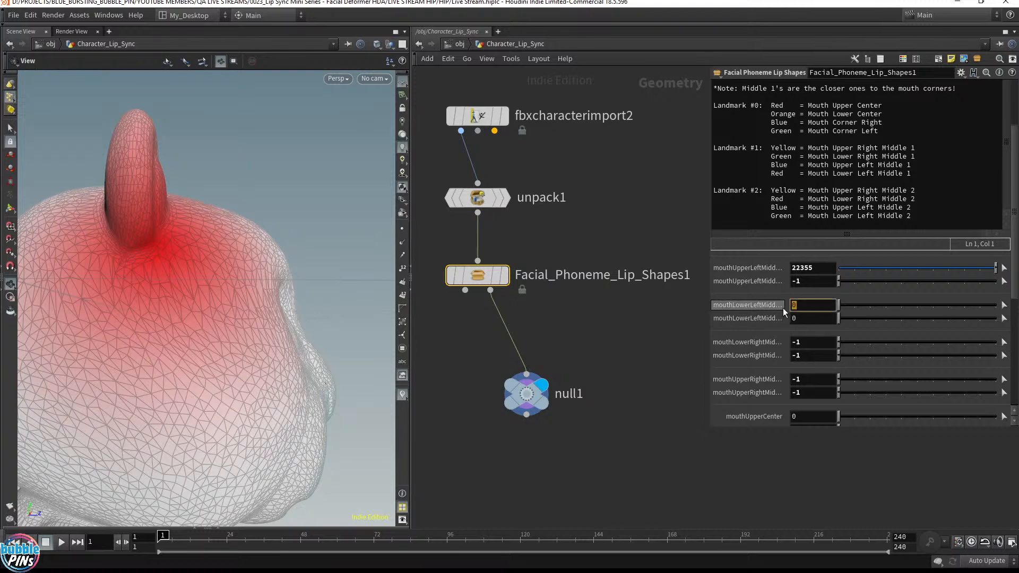
{"action": "type", "text": "-1"}
{"action": "key", "text": "Return"}
{"action": "left_click_drag", "start_coordinate": [796, 317], "coordinate": [726, 320]}
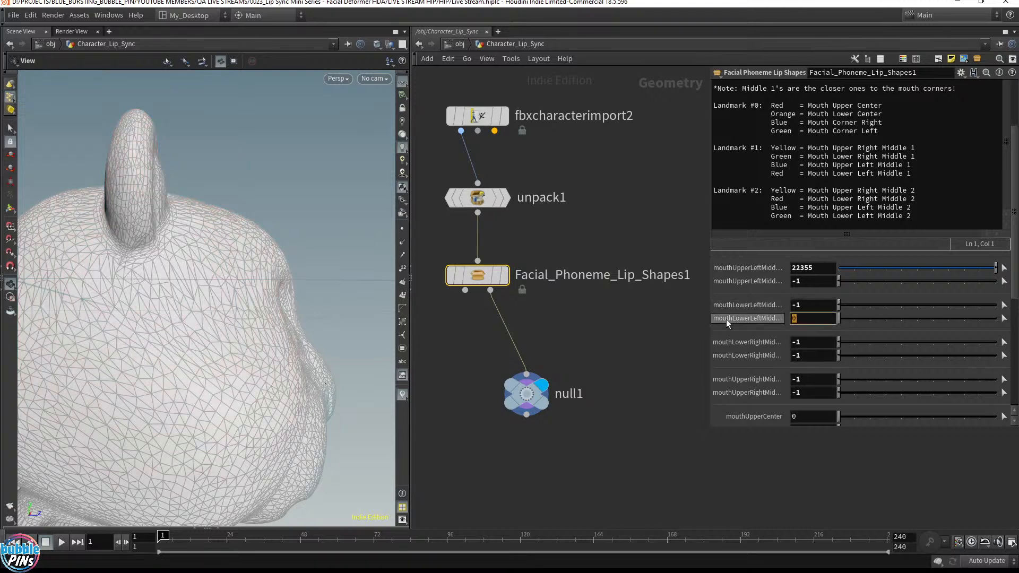
{"action": "type", "text": "-1"}
{"action": "key", "text": "Return"}
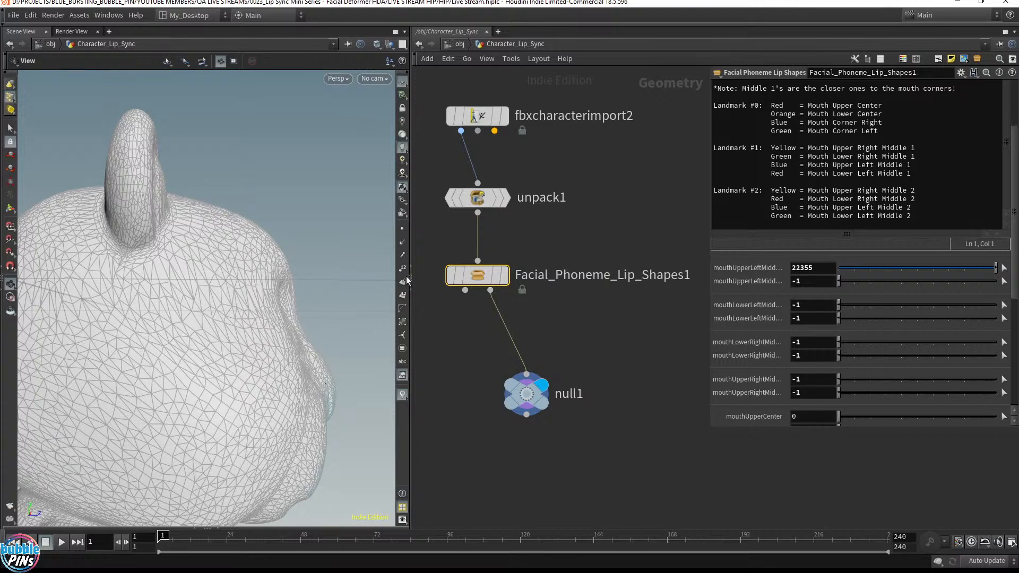
Inspect the deforming color around the bear's mouth and the remaining landmark parameters.
{"action": "scroll", "coordinate": [852, 402], "scroll_direction": "down", "scroll_amount": 4}
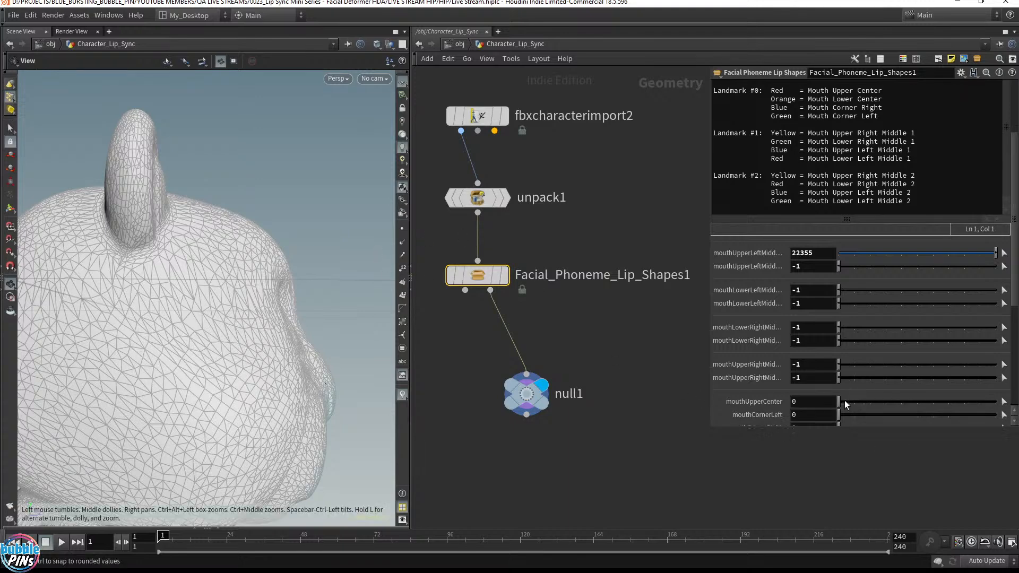
{"action": "scroll", "coordinate": [844, 400], "scroll_direction": "up", "scroll_amount": 5}
{"action": "mouse_move", "coordinate": [231, 294]}
{"action": "left_mouse_down"}
{"action": "mouse_move", "coordinate": [273, 295]}
{"action": "mouse_move", "coordinate": [269, 357]}
{"action": "mouse_move", "coordinate": [334, 390]}
{"action": "left_mouse_up"}
{"action": "scroll", "coordinate": [273, 318], "scroll_direction": "up", "scroll_amount": 6}
{"action": "scroll", "coordinate": [251, 315], "scroll_direction": "down", "scroll_amount": 6}
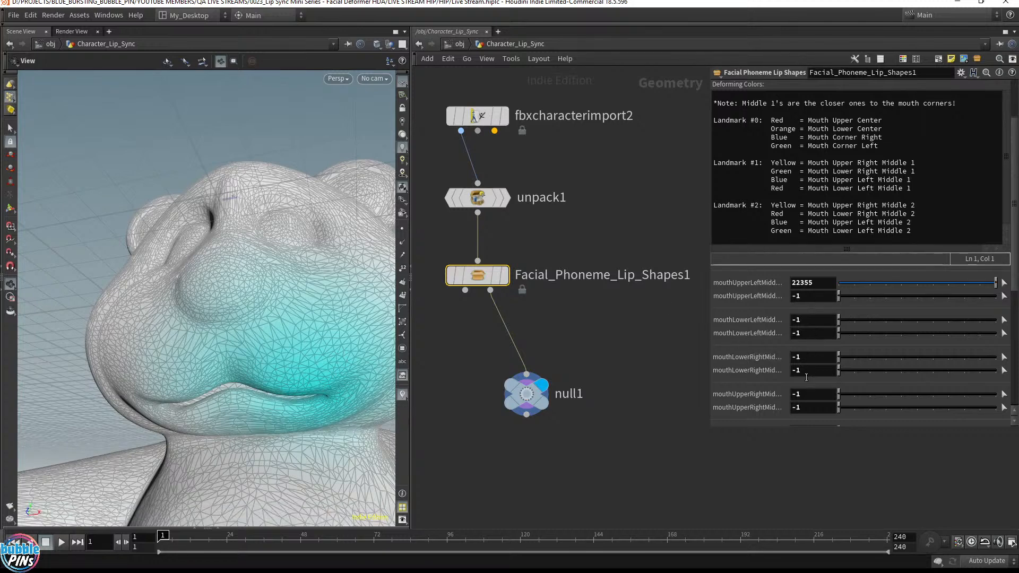
Compare the Landmarks #1 and #2 reference images in the browser with the landmark parameters, and return to Houdini.
{"action": "key", "text": "alt+Tab"}
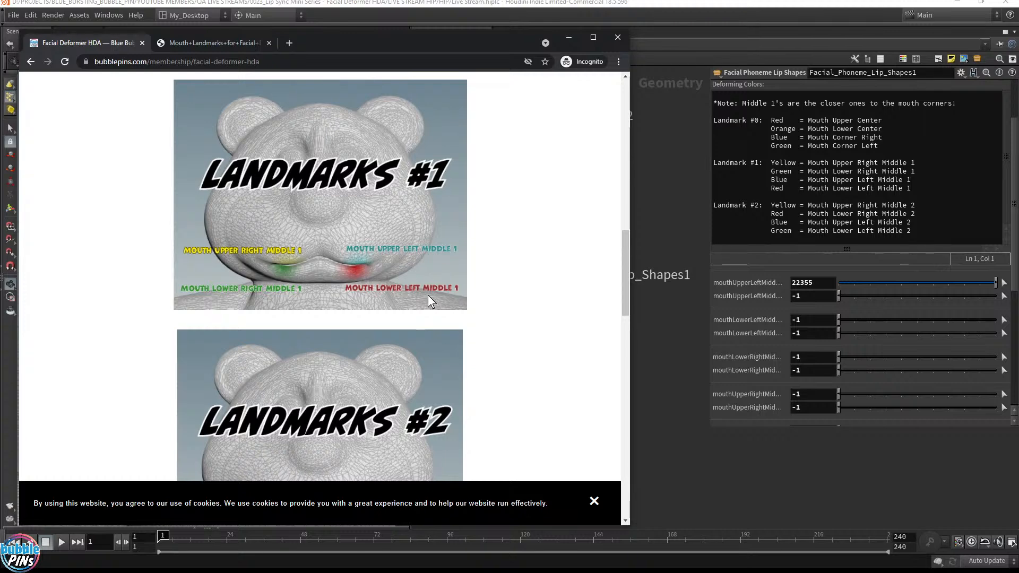
{"action": "scroll", "coordinate": [397, 252], "scroll_direction": "down", "scroll_amount": 2}
{"action": "scroll", "coordinate": [396, 253], "scroll_direction": "up", "scroll_amount": 5}
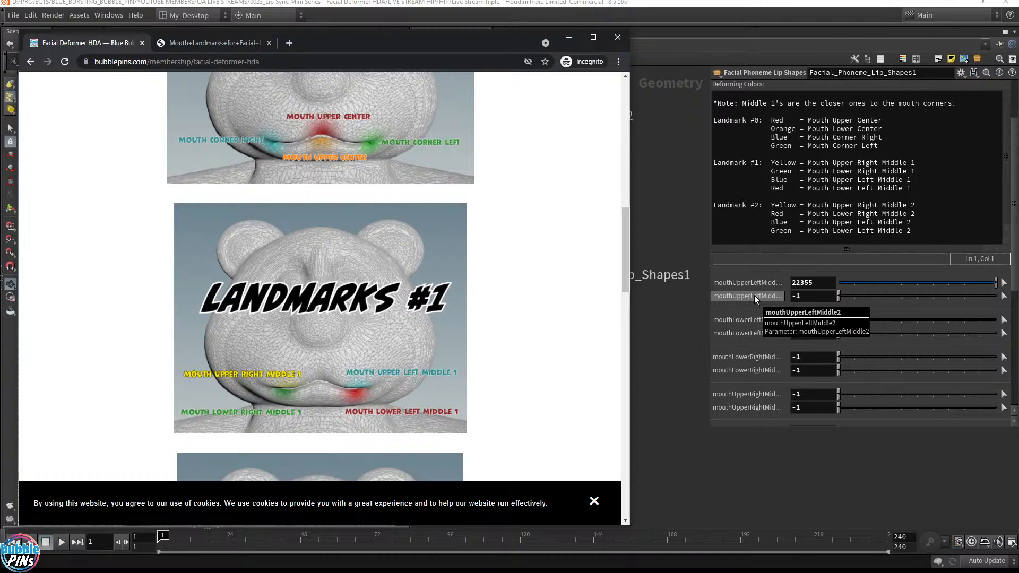
{"action": "scroll", "coordinate": [497, 279], "scroll_direction": "down", "scroll_amount": 4}
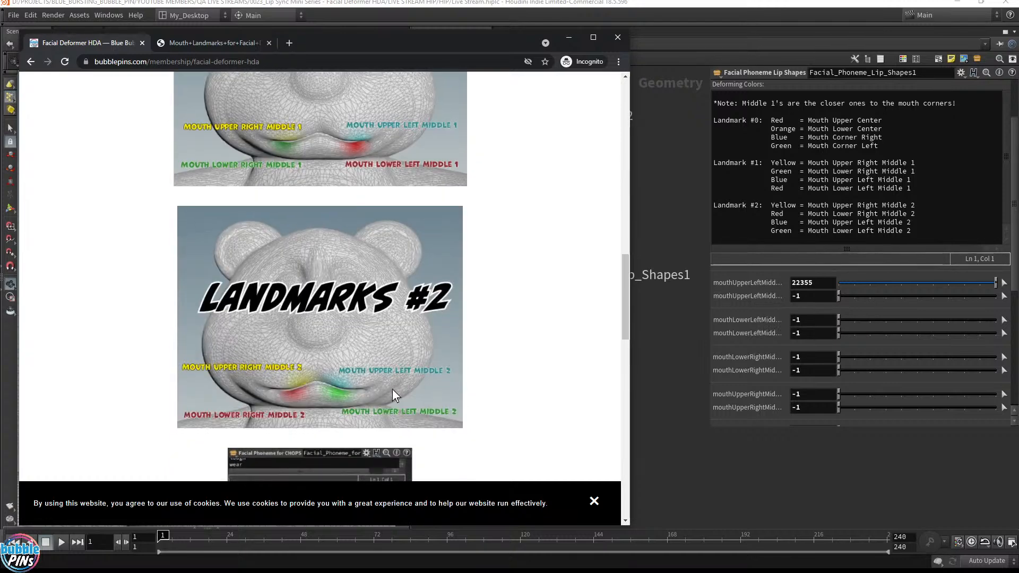
{"action": "left_click", "coordinate": [660, 326]}
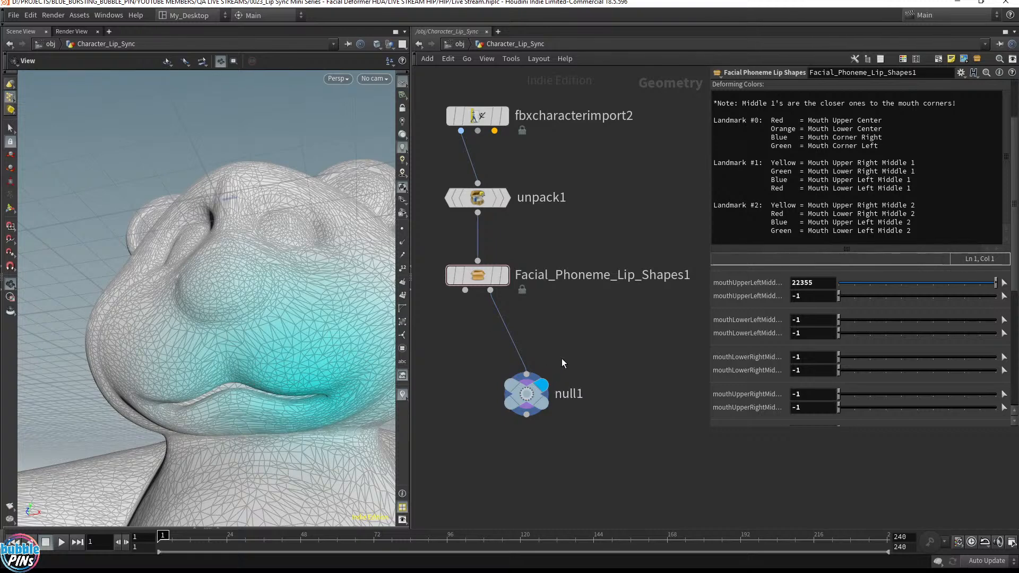
{"action": "key", "text": "alt+Tab"}
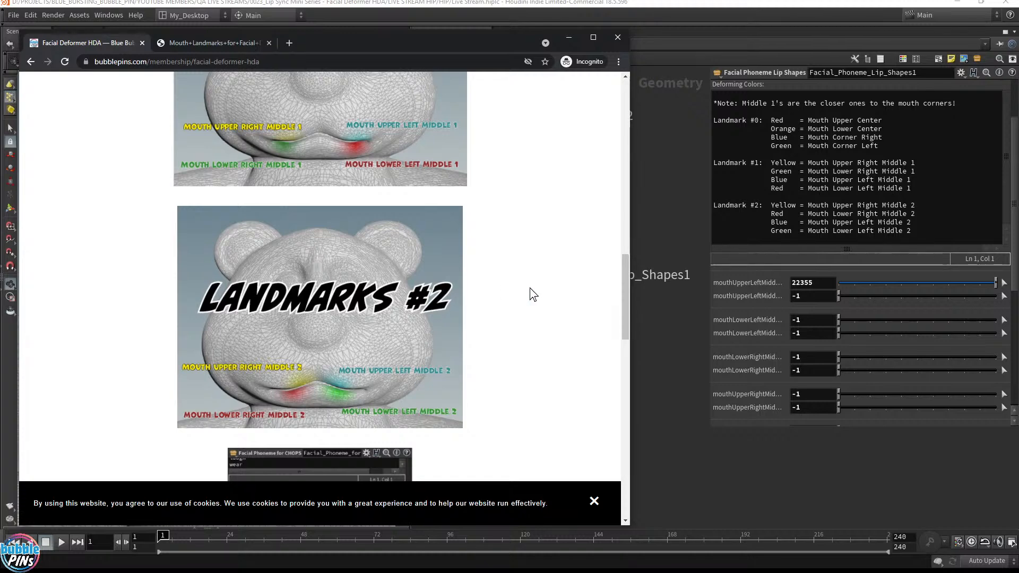
{"action": "left_click", "coordinate": [664, 360]}
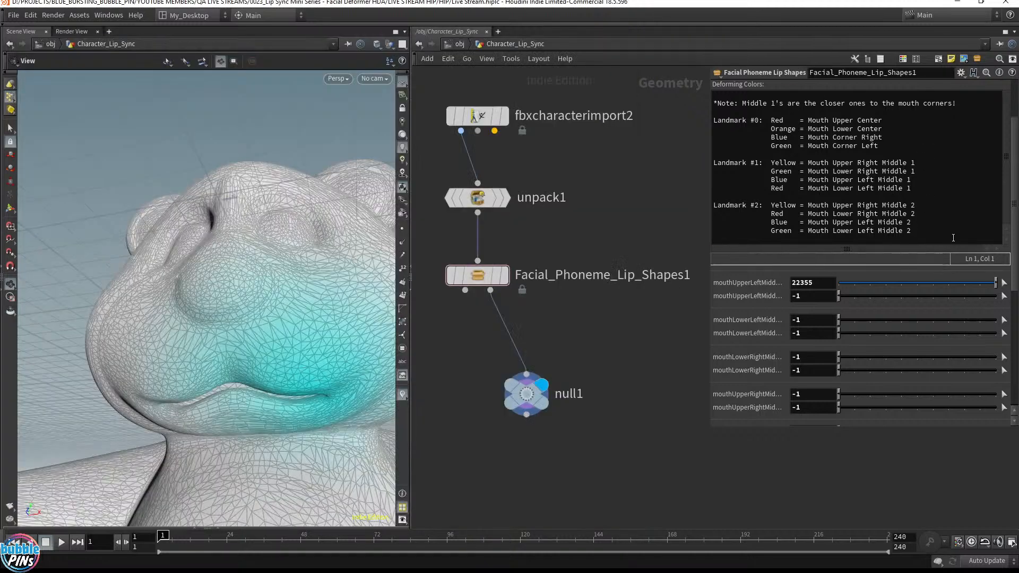
Review the Deforming Colors notes for Landmarks #0, #1 and #2 in the Facial_Phoneme_Lip_Shapes1 parameters.
{"action": "left_click_drag", "start_coordinate": [953, 238], "coordinate": [604, 100]}
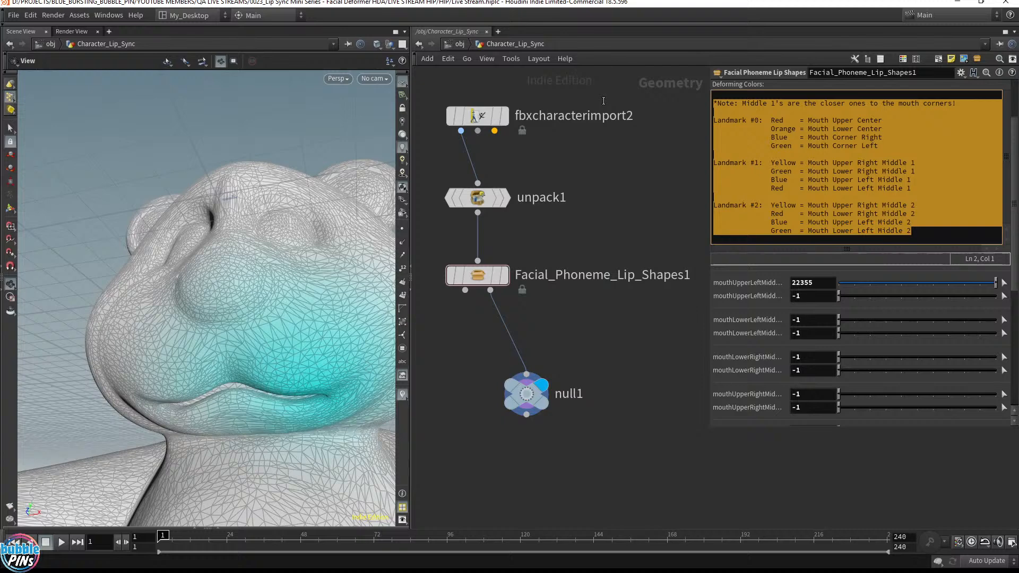
{"action": "left_click", "coordinate": [897, 179]}
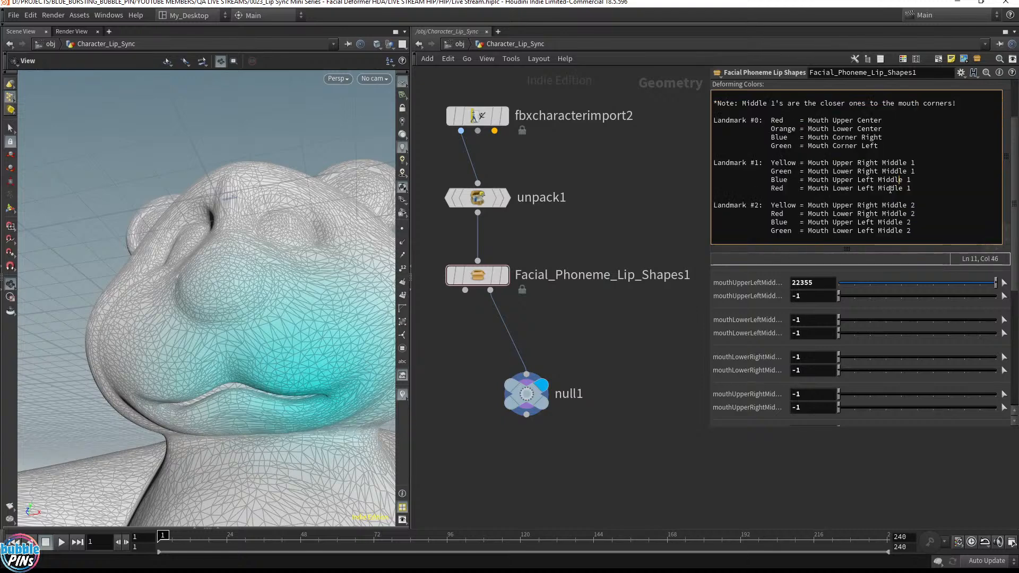
{"action": "key", "text": "alt+Tab"}
{"action": "key", "text": "alt+Tab"}
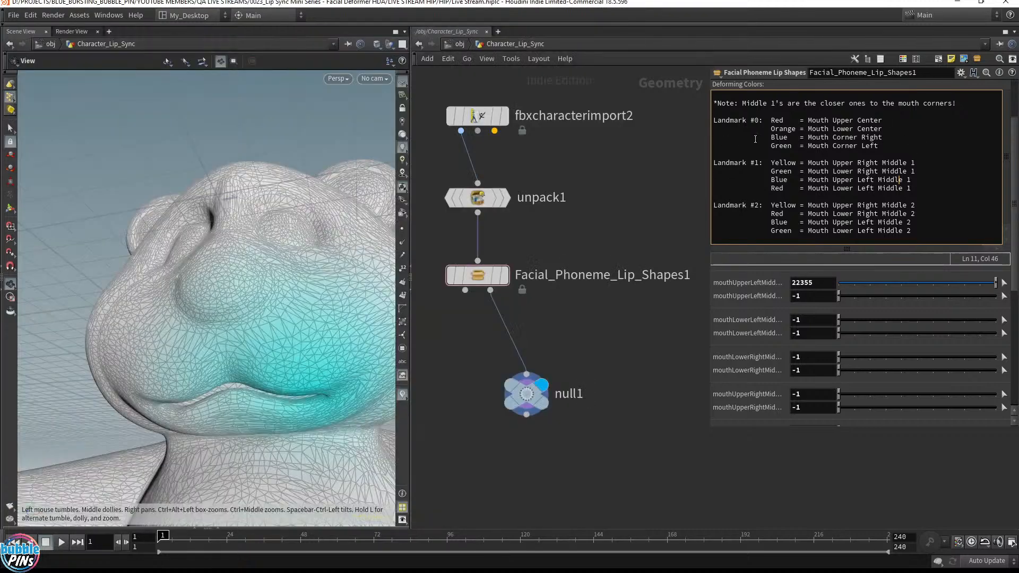
{"action": "left_click_drag", "start_coordinate": [942, 218], "coordinate": [690, 70]}
{"action": "left_click", "coordinate": [873, 238]}
{"action": "left_click", "coordinate": [626, 388]}
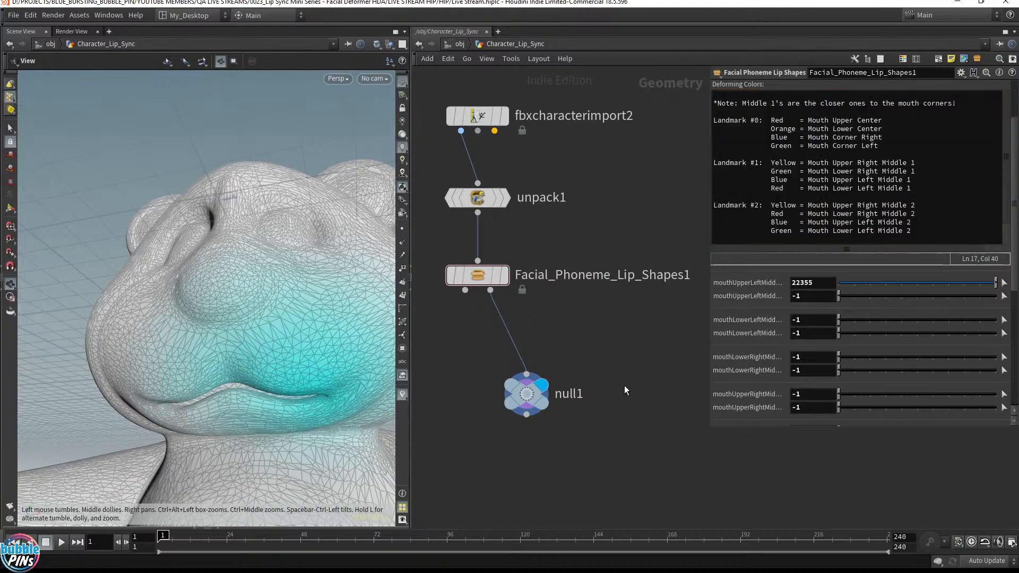
Assign upper-lip point 23819 to mouthUpperLeftMiddle2 and examine the deforming color around the bear's mouth.
{"action": "left_click", "coordinate": [1004, 296]}
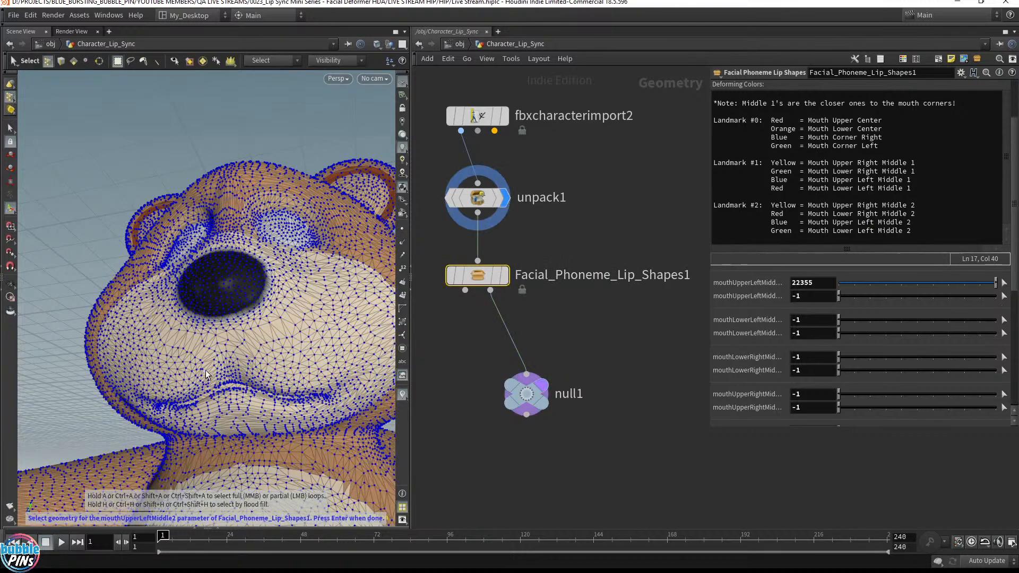
{"action": "left_click", "coordinate": [271, 393]}
{"action": "key", "text": "Return"}
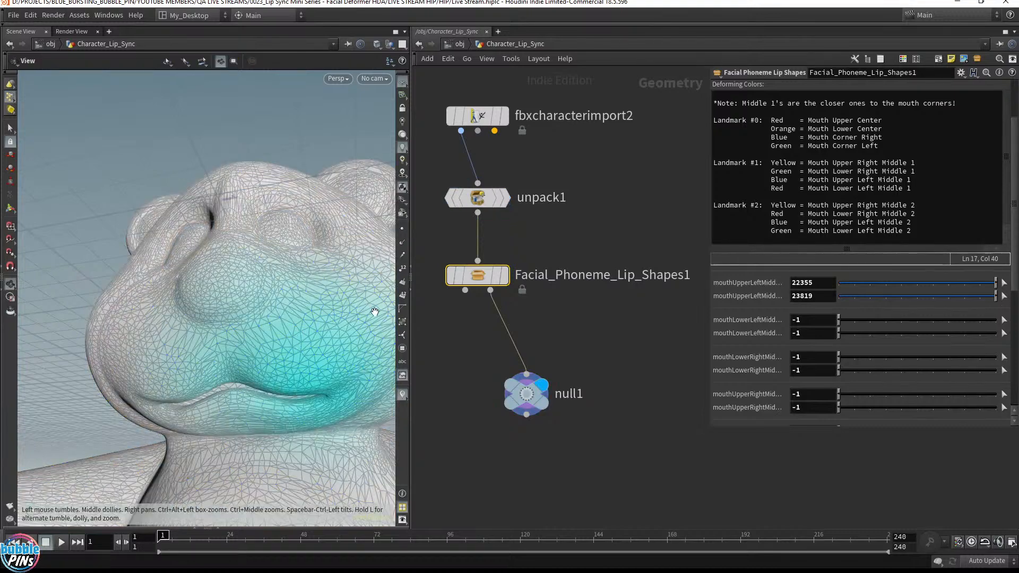
{"action": "left_click_drag", "start_coordinate": [252, 364], "coordinate": [332, 325]}
{"action": "scroll", "coordinate": [332, 325], "scroll_direction": "down", "scroll_amount": 5}
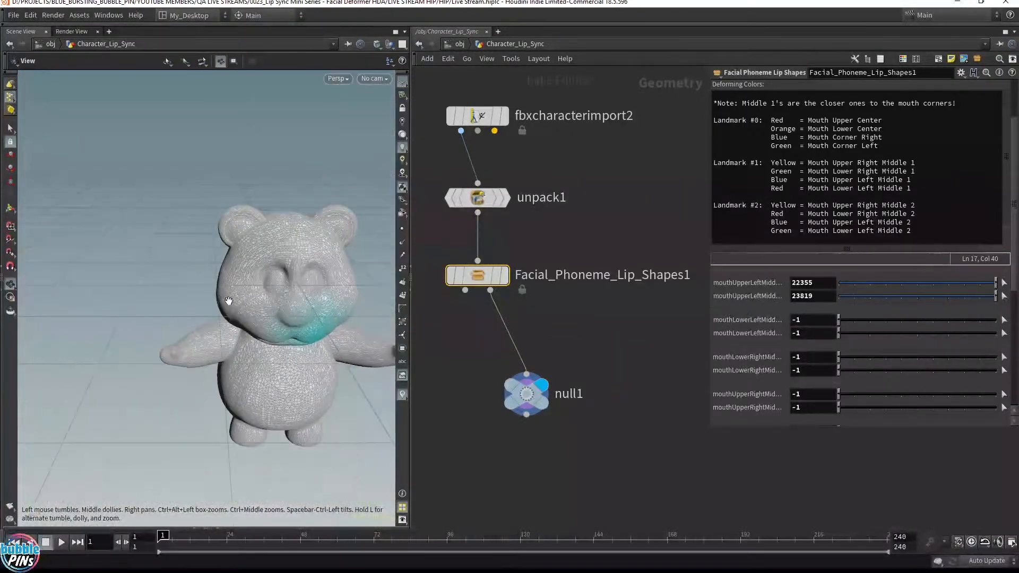
{"action": "left_click_drag", "start_coordinate": [227, 300], "coordinate": [304, 285]}
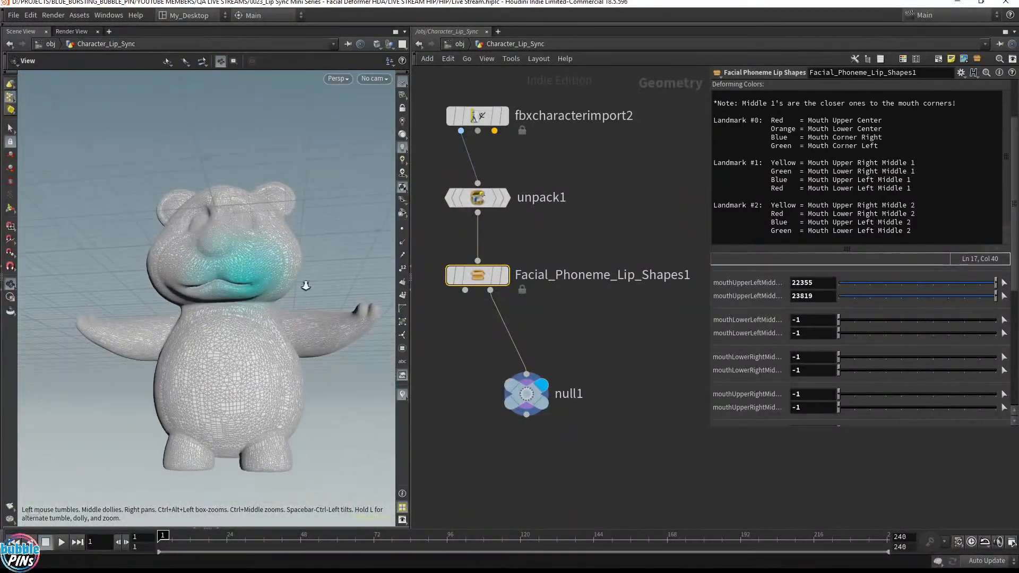
{"action": "middle_click_drag", "start_coordinate": [305, 284], "coordinate": [413, 301]}
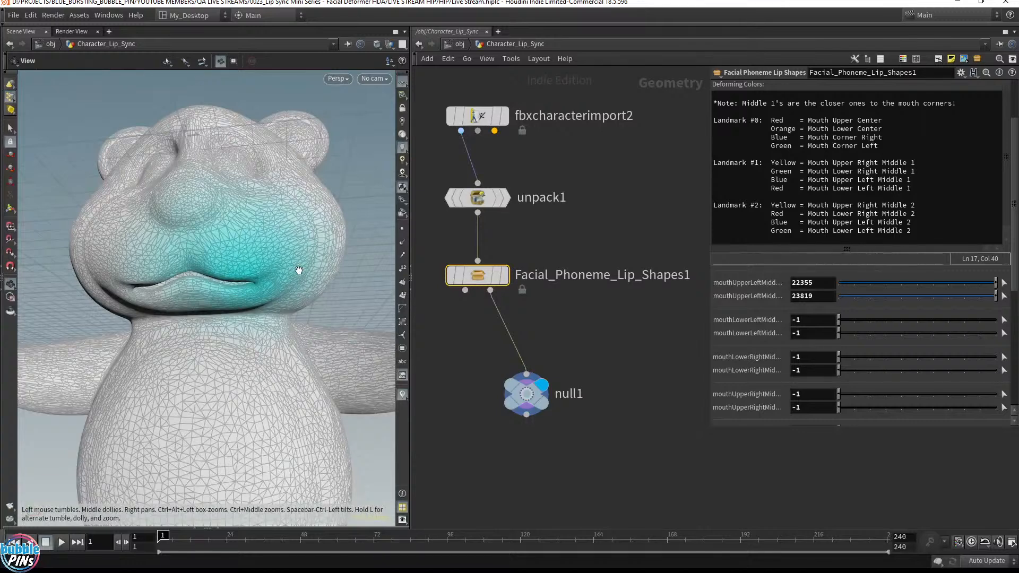
{"action": "left_click_drag", "start_coordinate": [299, 270], "coordinate": [324, 283]}
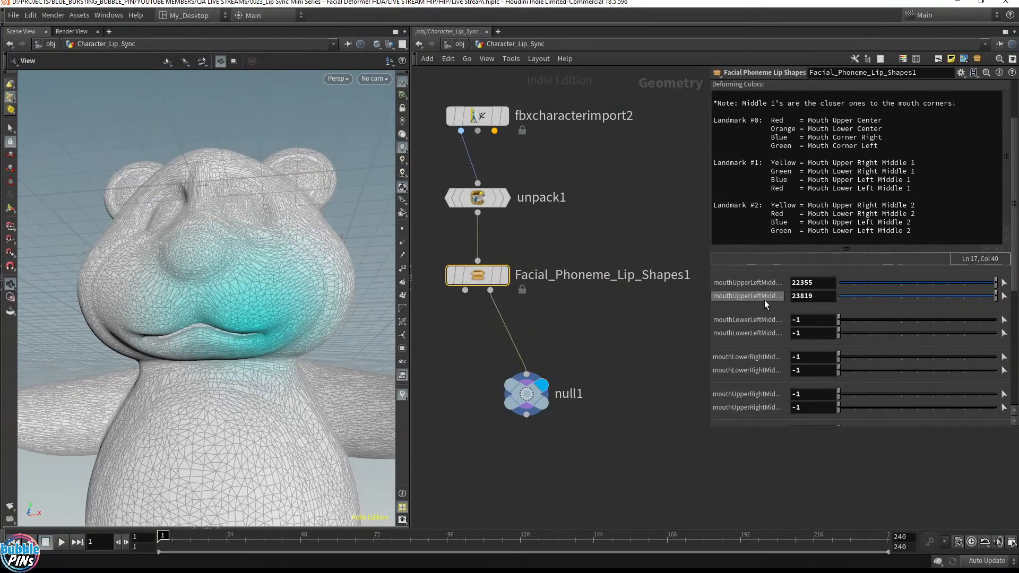
Try Landmarks 2 against the Landmarks #2 reference image in the browser, and return Landmarks to 1 in Houdini.
{"action": "key", "text": "alt+Tab"}
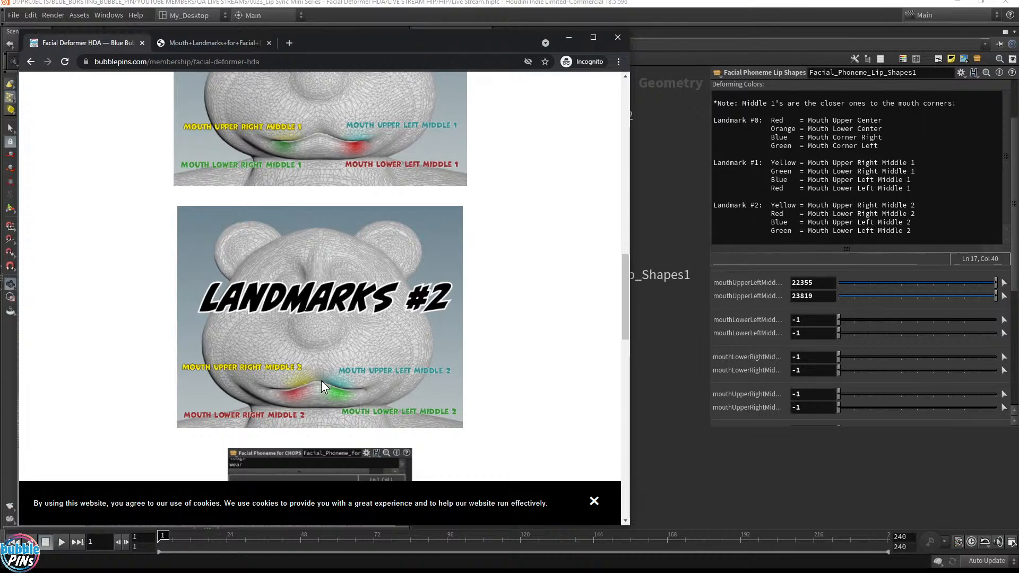
{"action": "key", "text": "alt+Tab"}
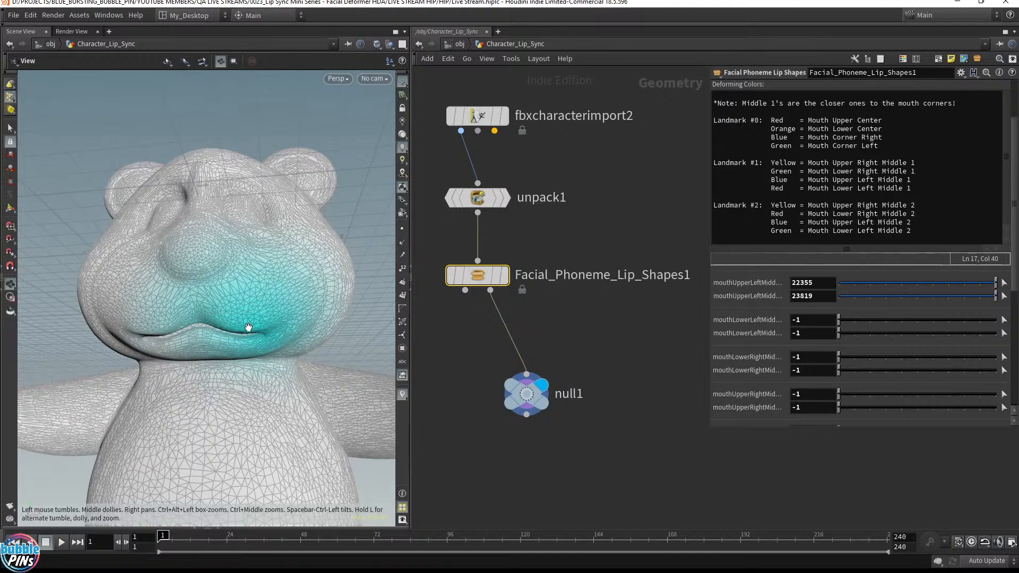
{"action": "scroll", "coordinate": [781, 99], "scroll_direction": "up", "scroll_amount": 3}
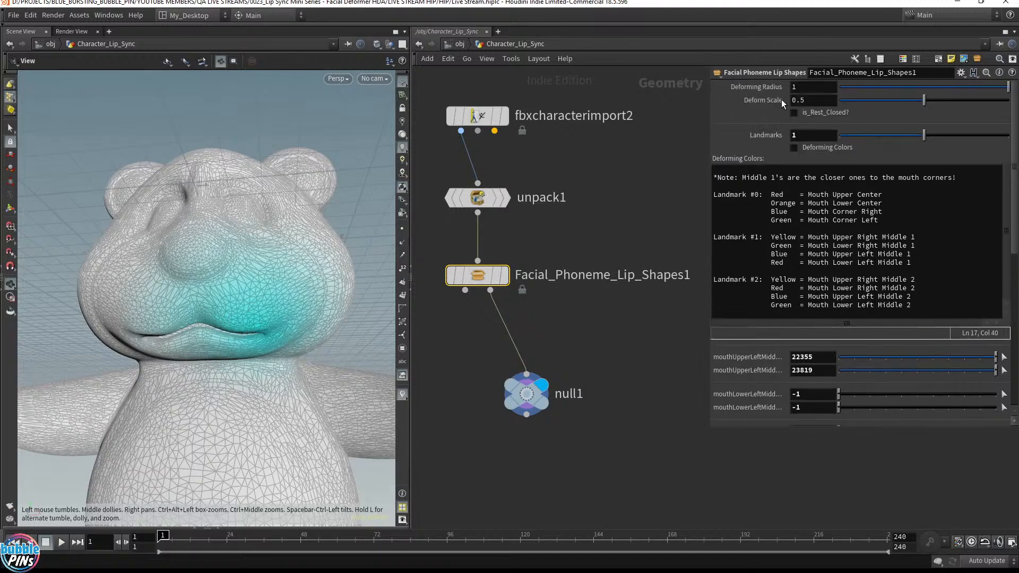
{"action": "double_click", "coordinate": [801, 137]}
{"action": "type", "text": "2"}
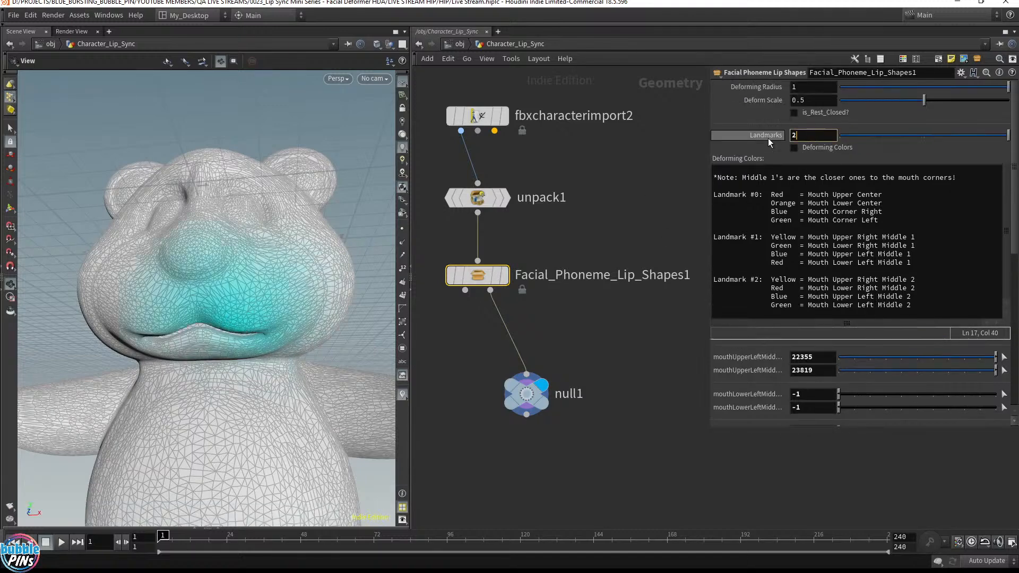
{"action": "key", "text": "alt+Tab"}
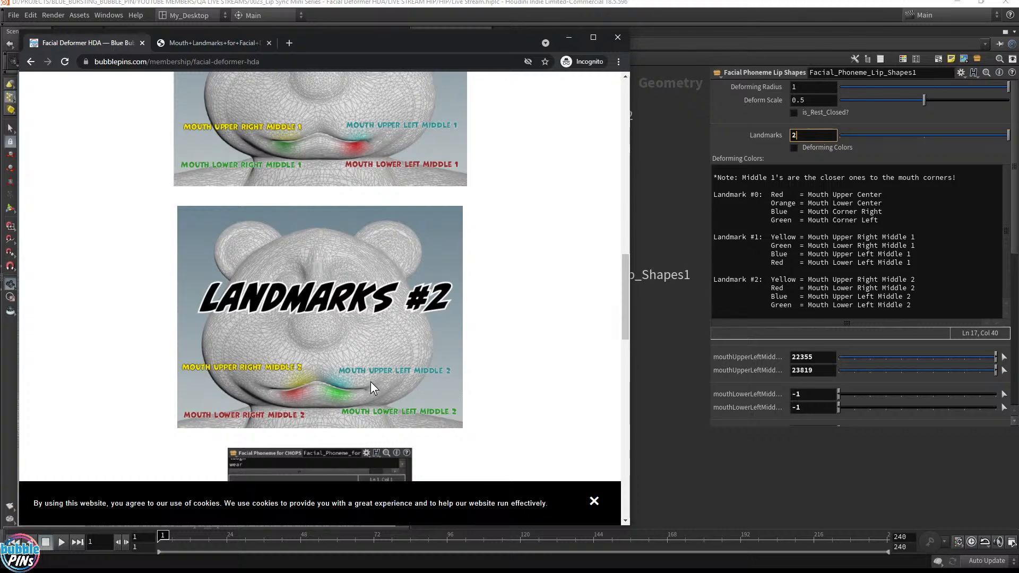
{"action": "key", "text": "alt+Tab"}
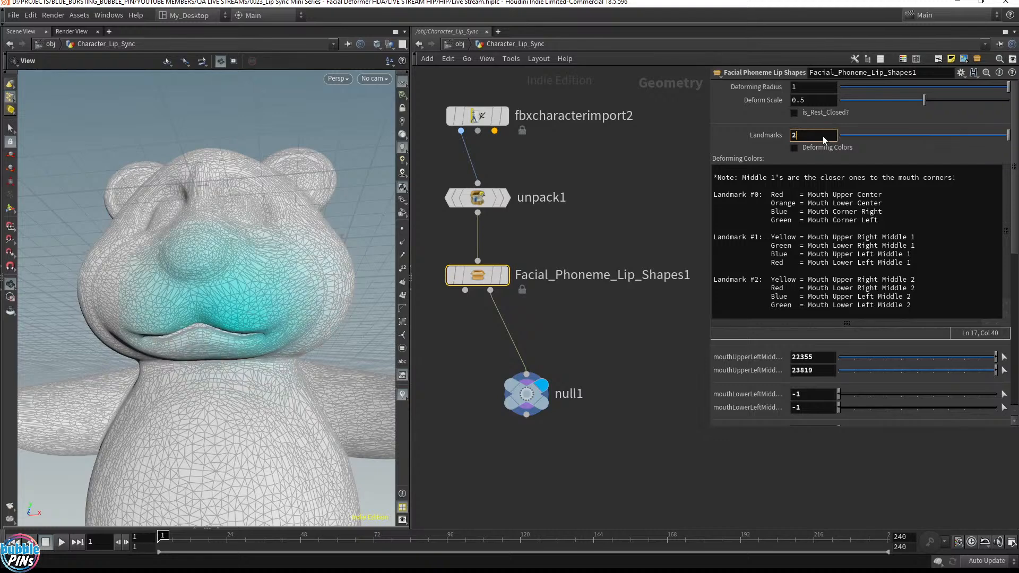
{"action": "scroll", "coordinate": [824, 141], "scroll_direction": "down", "scroll_amount": 1}
{"action": "left_click", "coordinate": [627, 335]}
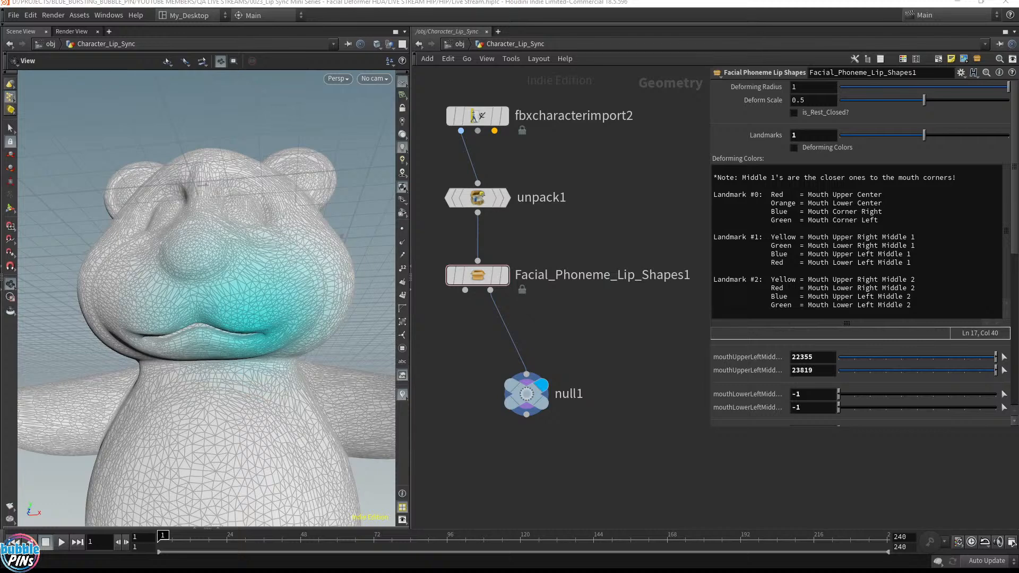
Bring up the separate Facial_Phoneme_Lip_Shapes1 parameter window and enlarge it to show all its mouth landmark values.
{"action": "left_click_drag", "start_coordinate": [1018, 419], "coordinate": [442, 103]}
{"action": "scroll", "coordinate": [562, 313], "scroll_direction": "down", "scroll_amount": 2}
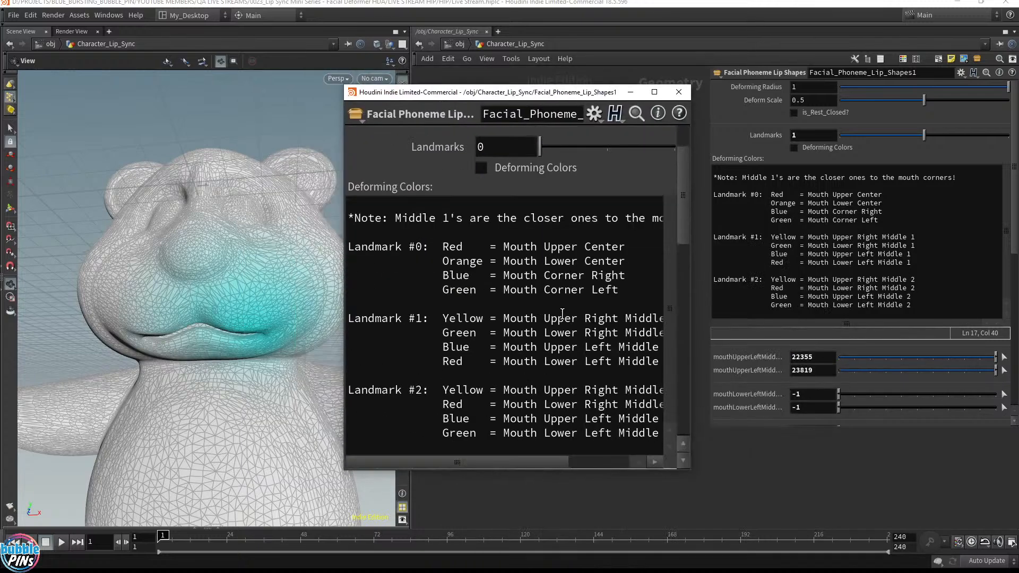
{"action": "scroll", "coordinate": [685, 223], "scroll_direction": "down", "scroll_amount": 5}
{"action": "scroll", "coordinate": [683, 260], "scroll_direction": "up", "scroll_amount": 1}
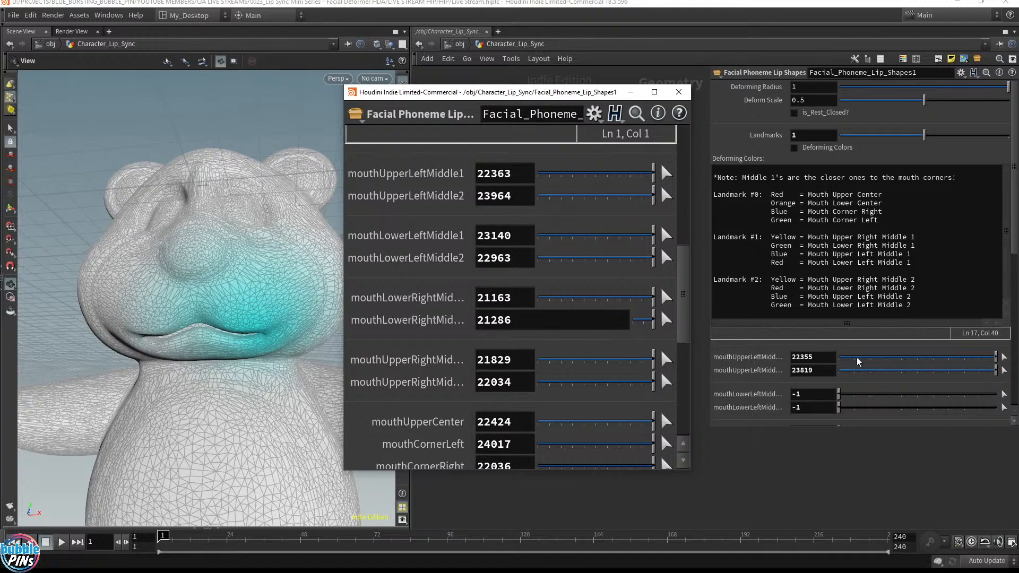
{"action": "left_click_drag", "start_coordinate": [644, 470], "coordinate": [634, 534]}
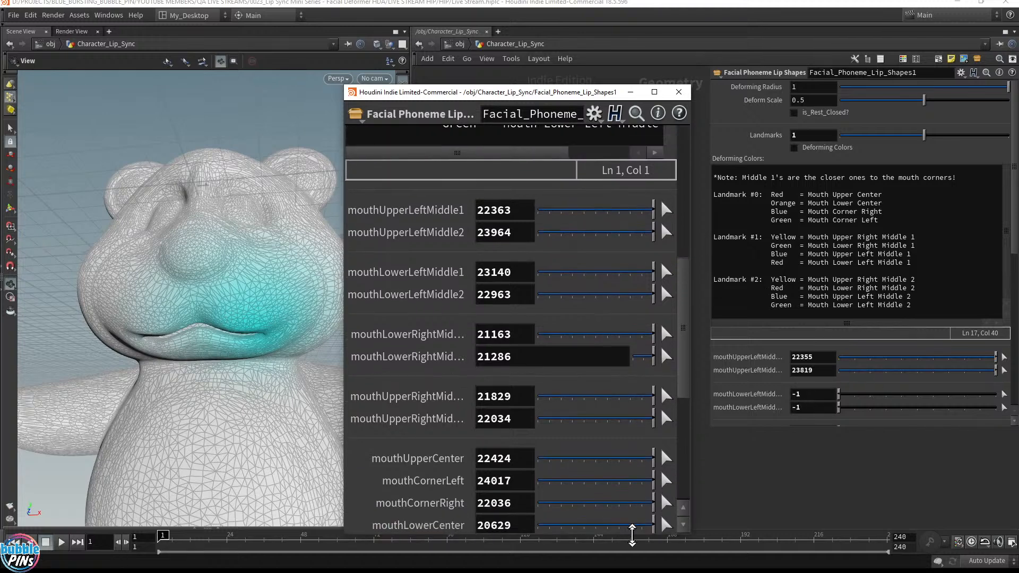
{"action": "left_click_drag", "start_coordinate": [578, 85], "coordinate": [556, 19]}
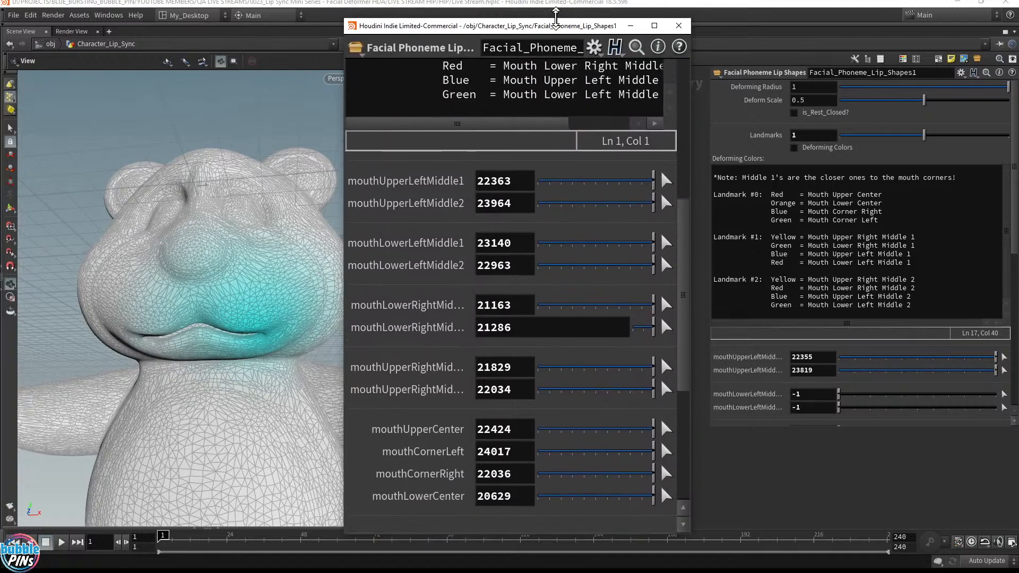
{"action": "scroll", "coordinate": [663, 297], "scroll_direction": "down", "scroll_amount": 3}
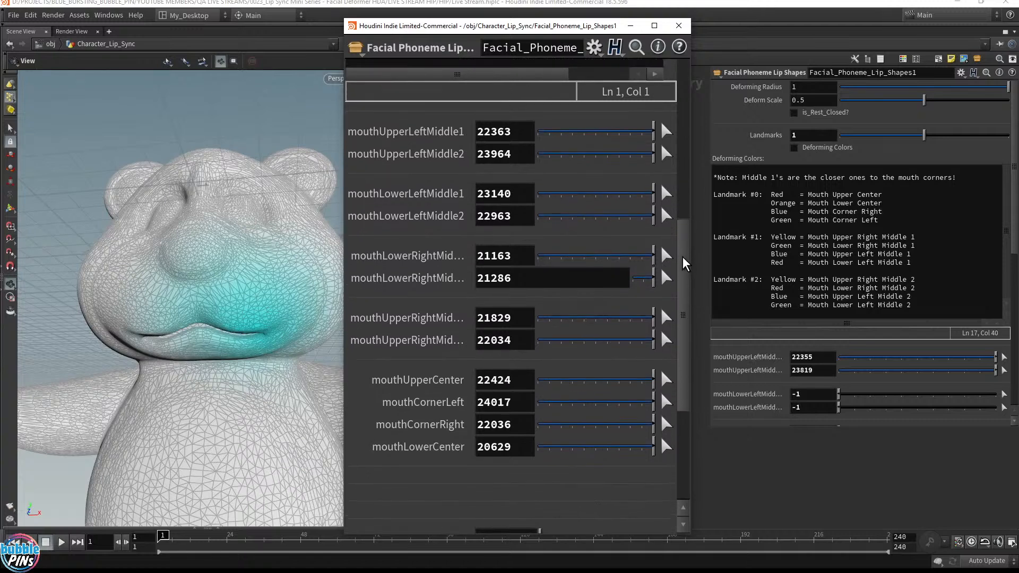
Arrange the main Houdini window and the separate reference parameter window side by side, with both landmark lists visible.
{"action": "left_click", "coordinate": [815, 356]}
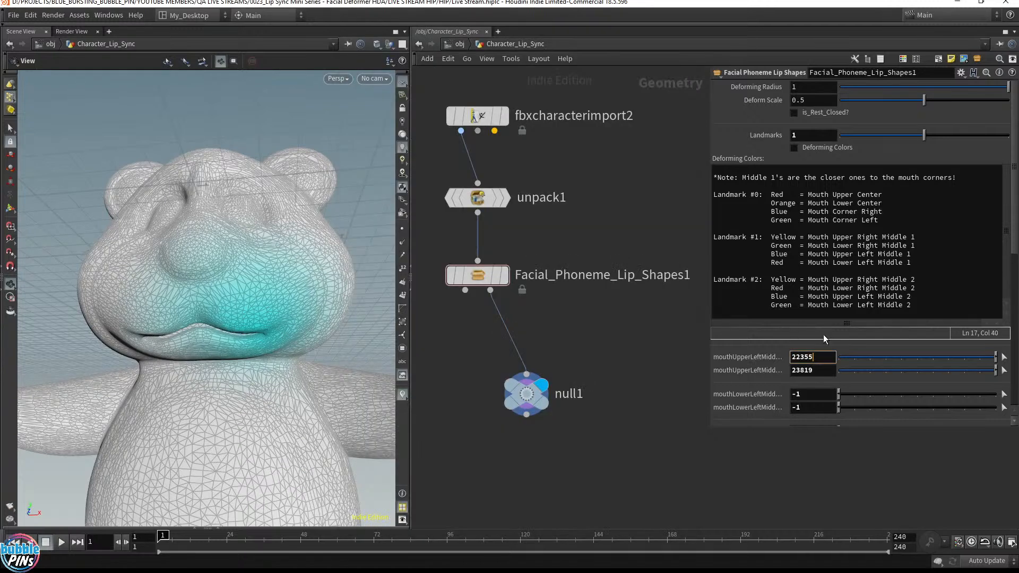
{"action": "left_click_drag", "start_coordinate": [672, 2], "coordinate": [0, 160]}
{"action": "left_click", "coordinate": [474, 200]}
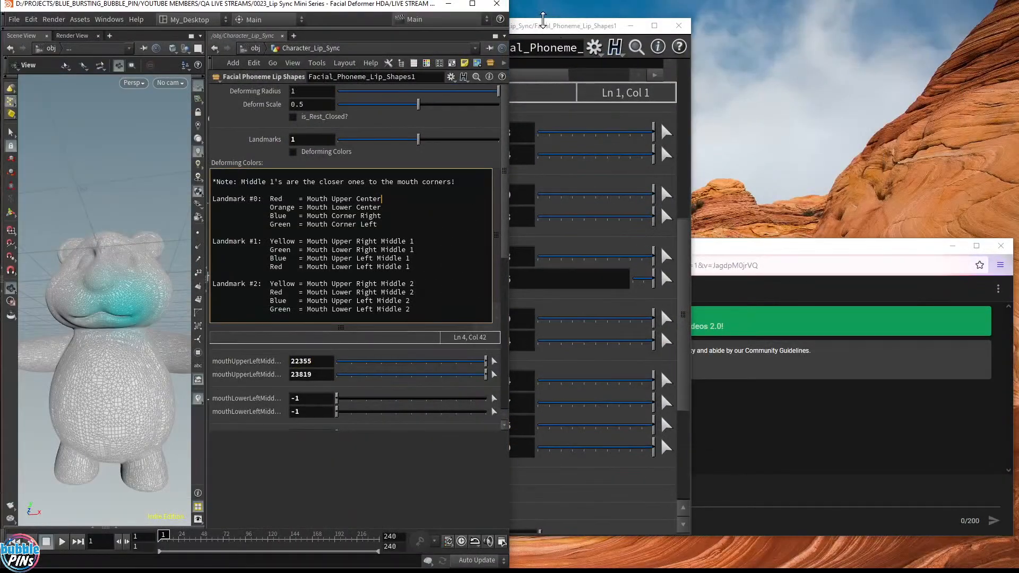
{"action": "left_click_drag", "start_coordinate": [541, 22], "coordinate": [775, 18]}
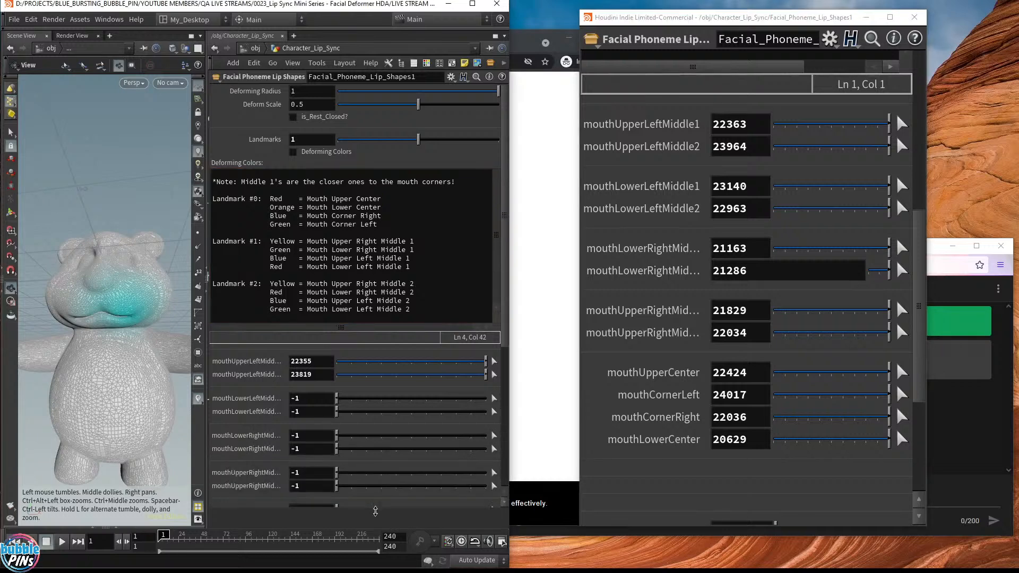
{"action": "scroll", "coordinate": [505, 273], "scroll_direction": "down", "scroll_amount": 5}
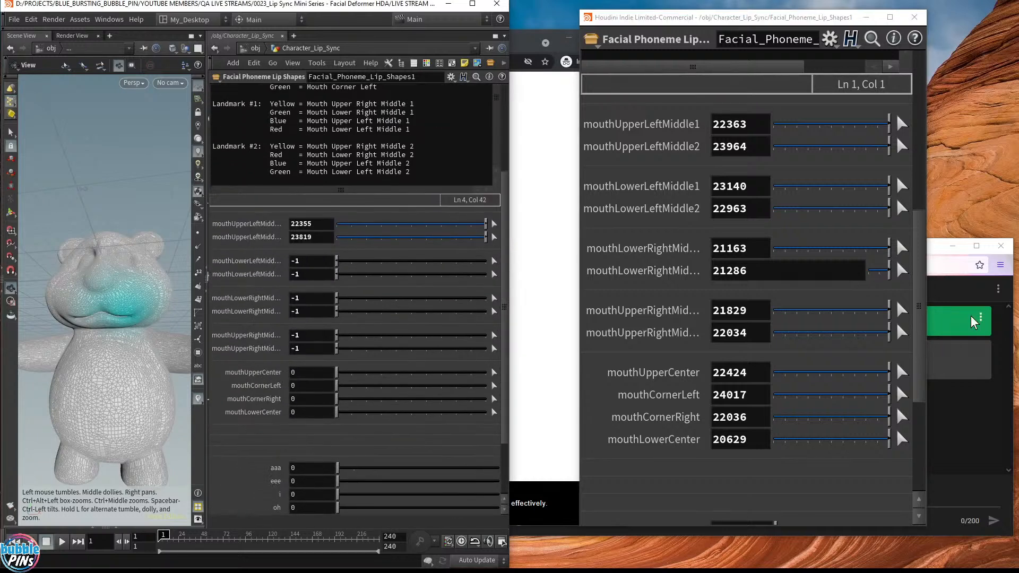
{"action": "left_click", "coordinate": [953, 294]}
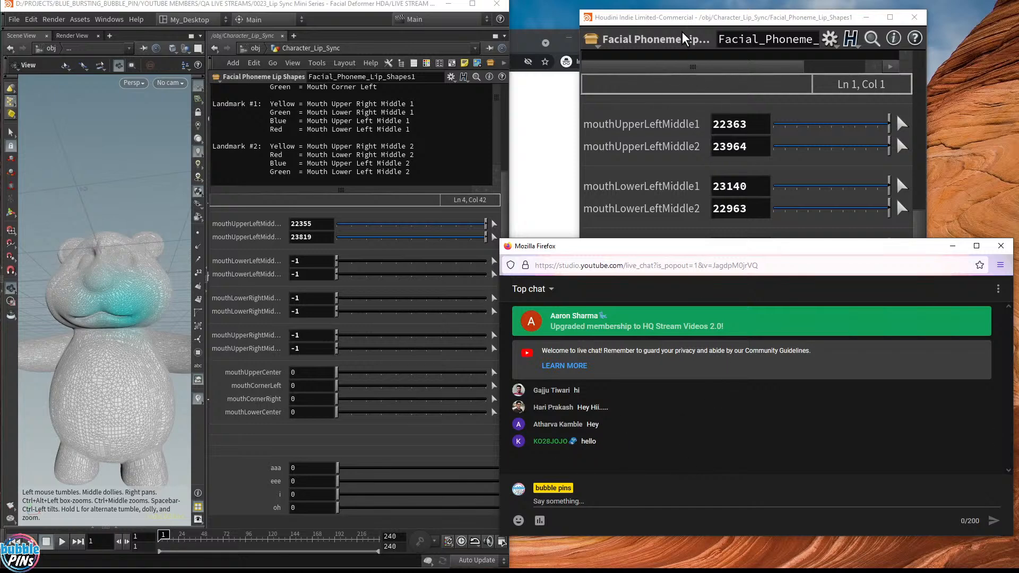
{"action": "left_click", "coordinate": [689, 18]}
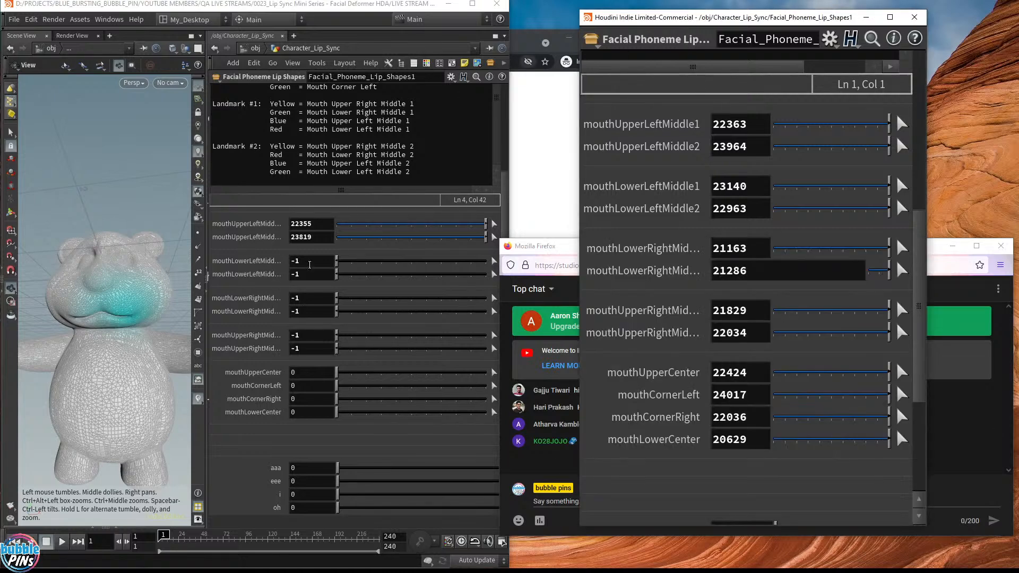
Set mouthUpperLeftMiddle1 to 22363 and mouthUpperLeftMiddle2 to 23964, matching the reference parameter window.
{"action": "left_click", "coordinate": [303, 223]}
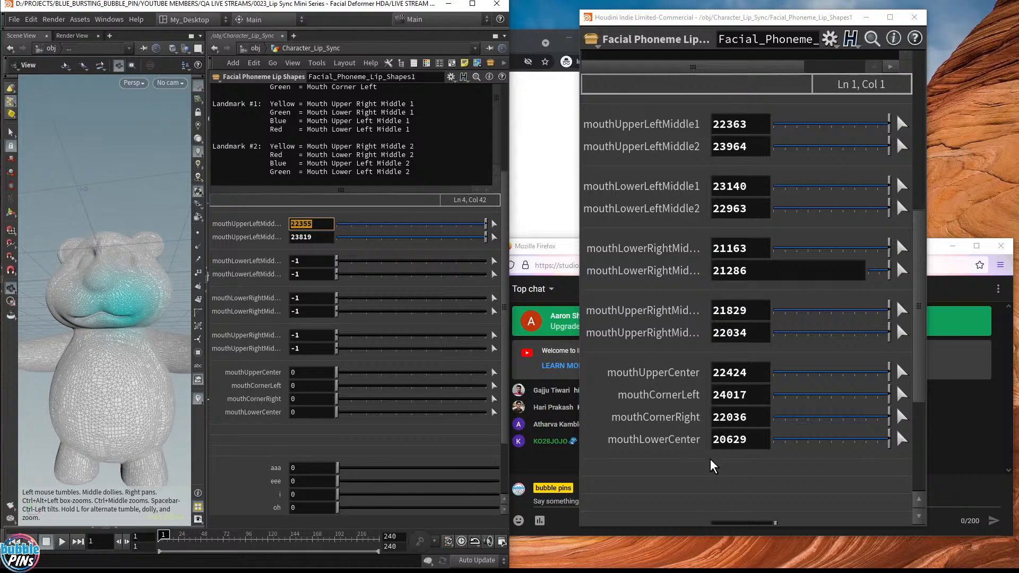
{"action": "left_click_drag", "start_coordinate": [741, 126], "coordinate": [685, 120]}
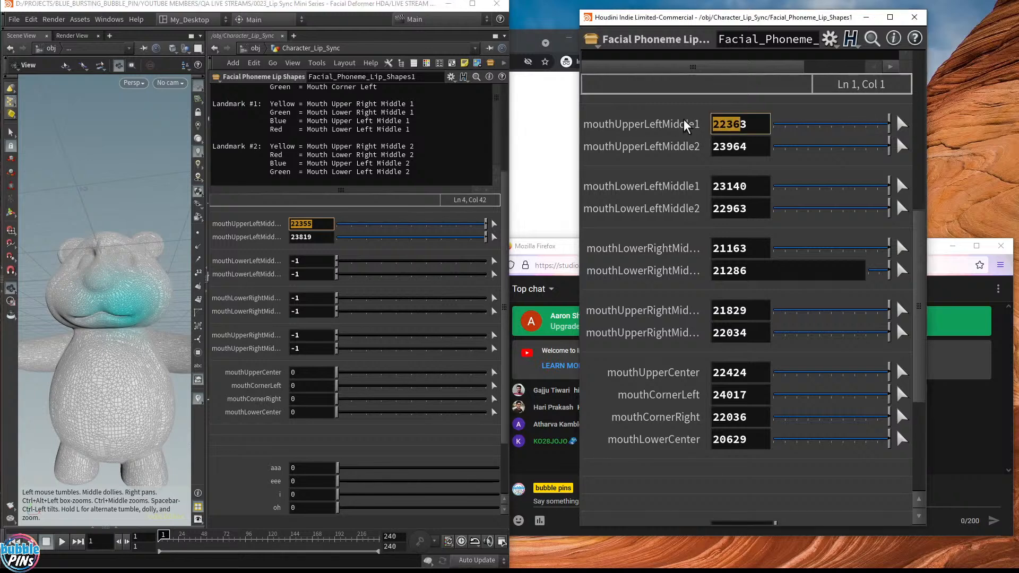
{"action": "left_click", "coordinate": [274, 226]}
{"action": "left_click", "coordinate": [274, 226]}
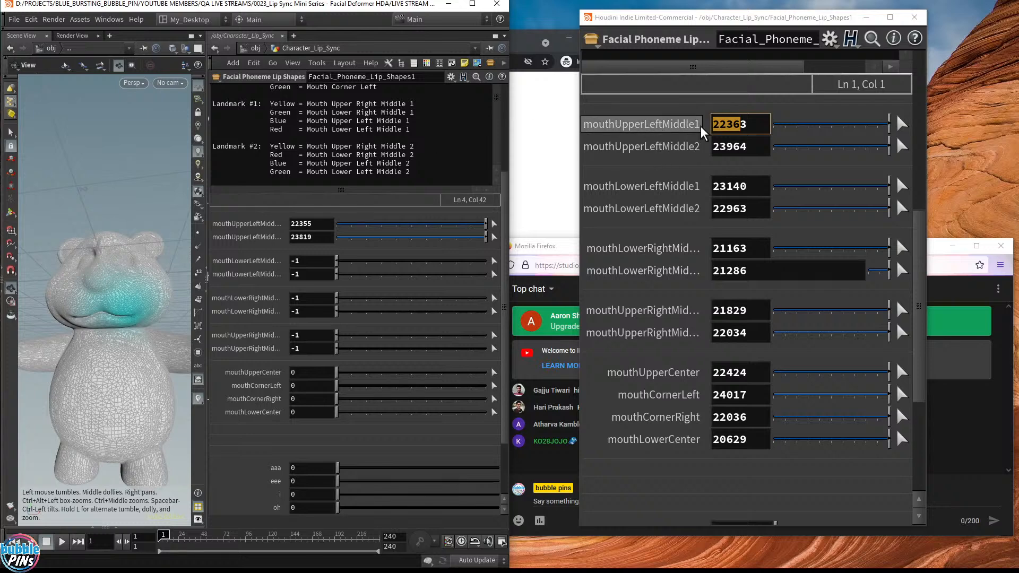
{"action": "left_click_drag", "start_coordinate": [313, 225], "coordinate": [285, 228]}
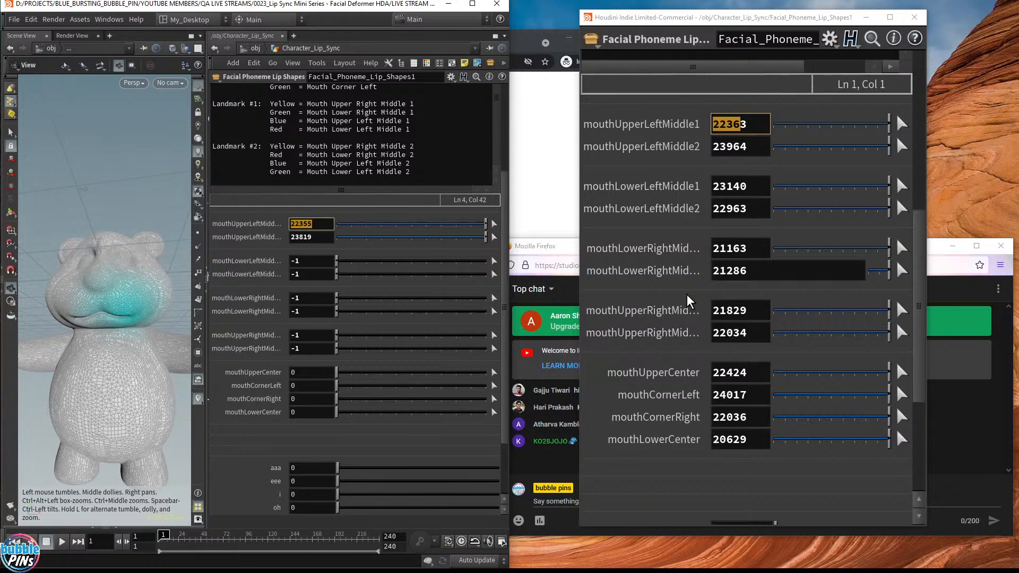
{"action": "type", "text": "22"}
{"action": "key", "text": "Tab"}
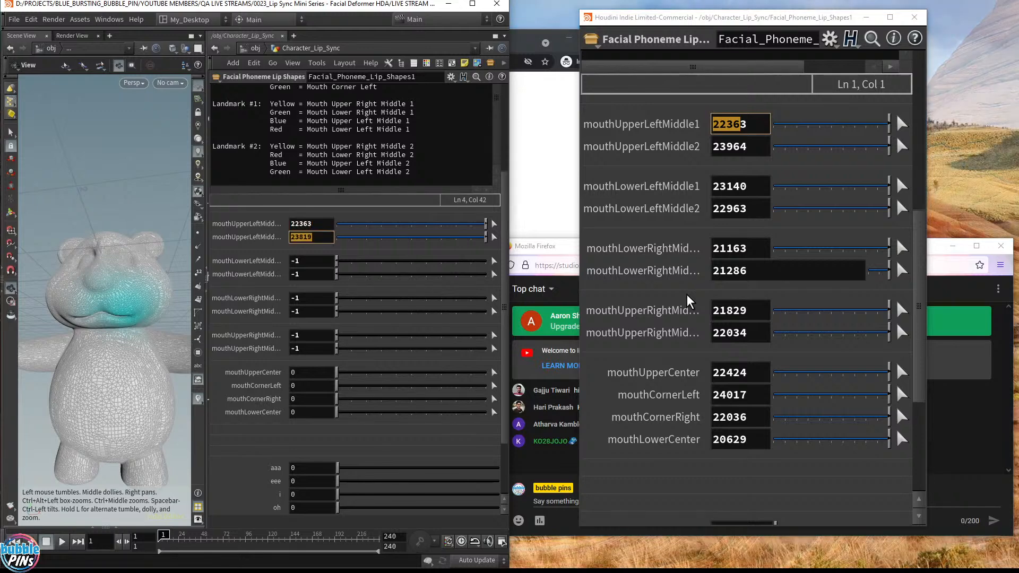
{"action": "type", "text": "23"}
{"action": "key", "text": "Tab"}
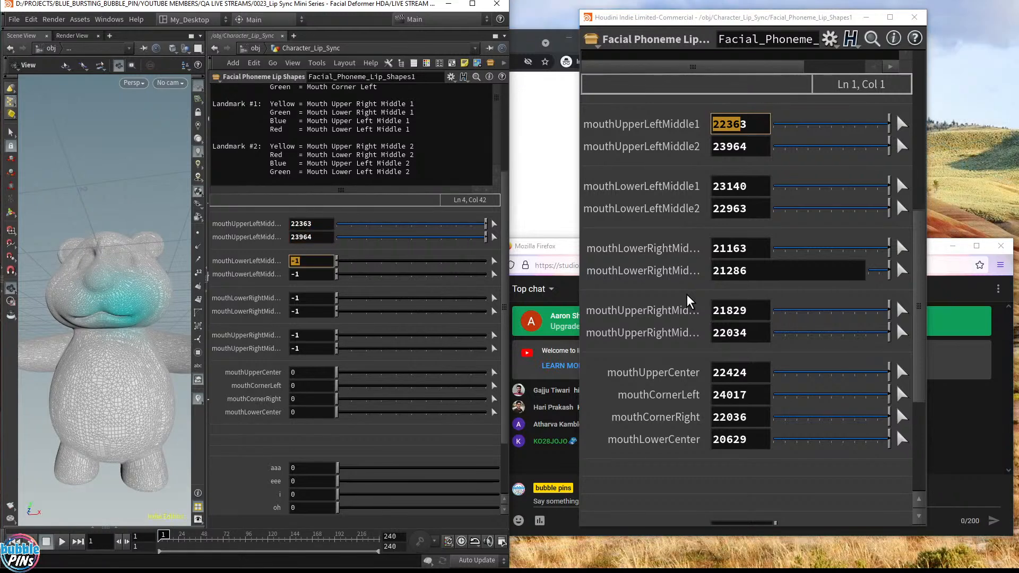
Set mouthLowerLeftMiddle1 to 23140 and mouthLowerLeftMiddle2 to 22963.
{"action": "type", "text": "23140"}
{"action": "key", "text": "Tab"}
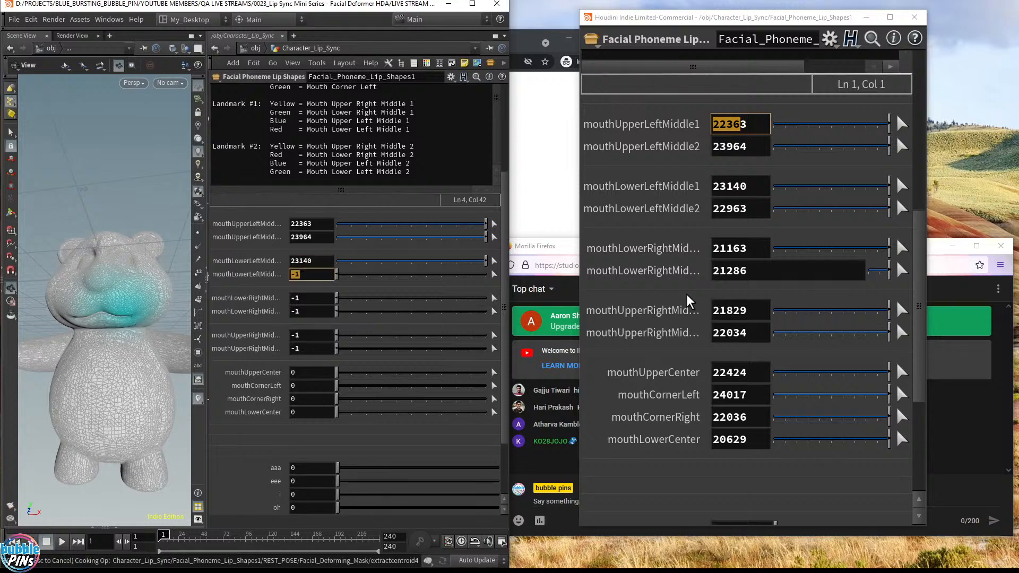
{"action": "type", "text": "22963"}
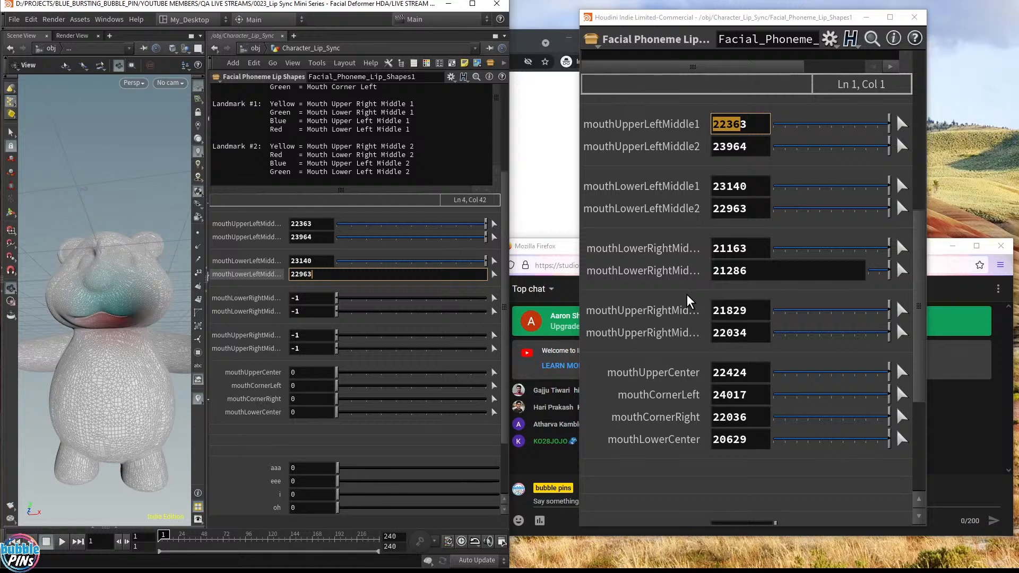
{"action": "key", "text": "Tab"}
Set the two mouthLowerRightMiddle landmarks to 21163 and 21286, and the first mouthUpperRightMiddle landmark to 21829.
{"action": "type", "text": "21163"}
{"action": "key", "text": "Tab"}
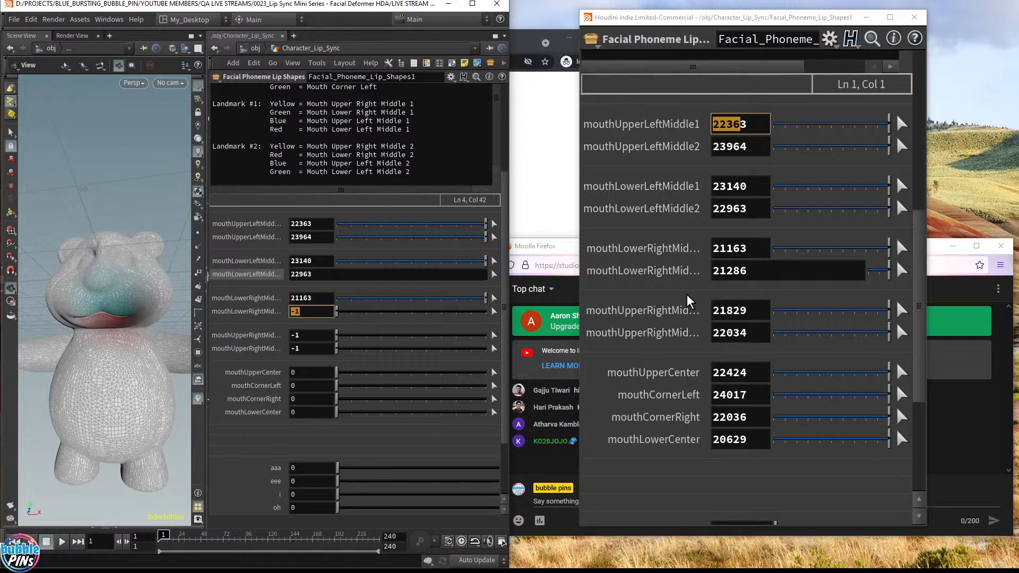
{"action": "type", "text": "21286"}
{"action": "key", "text": "Tab"}
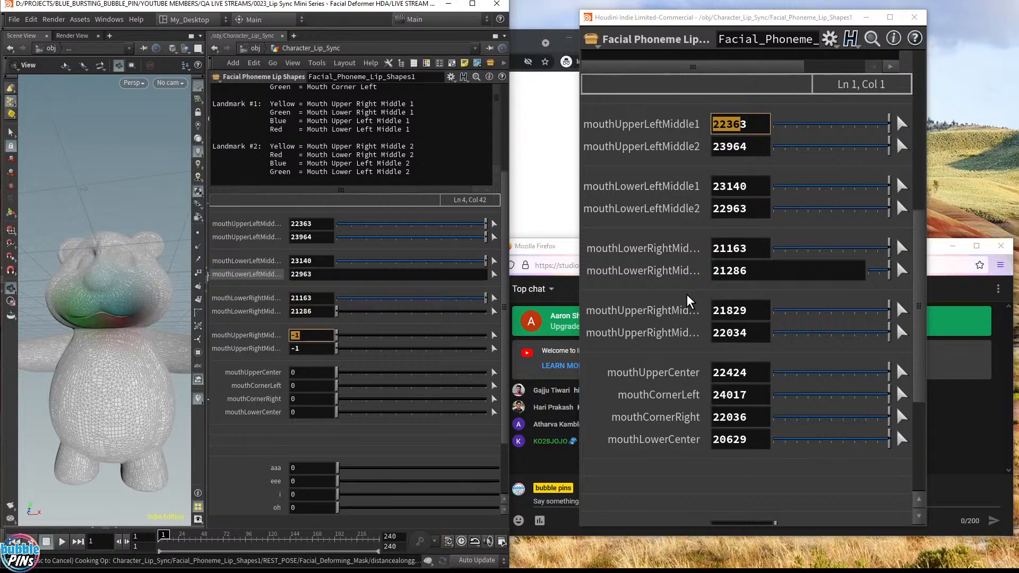
{"action": "type", "text": "21829"}
{"action": "key", "text": "Tab"}
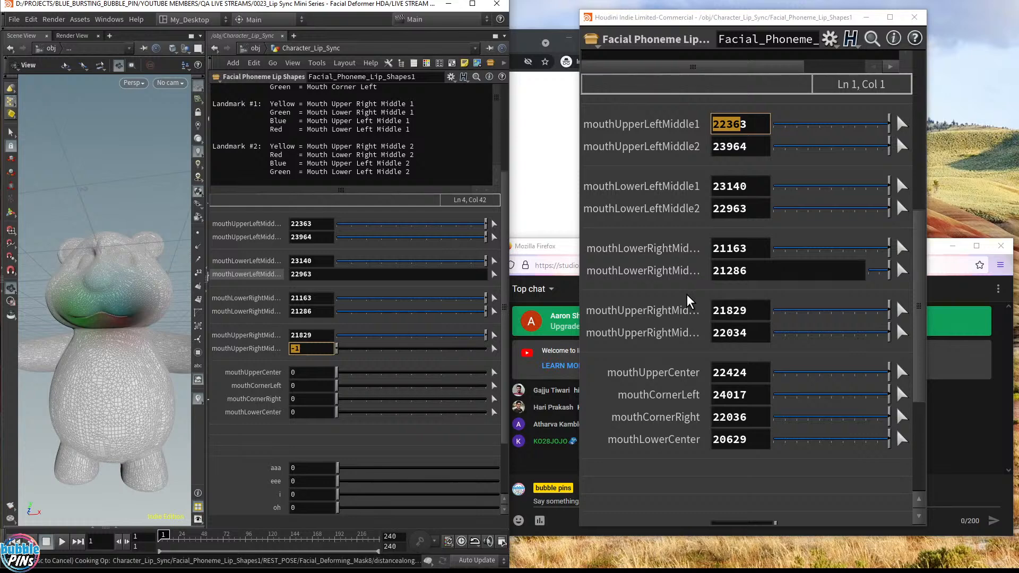
Set the second mouthUpperRightMiddle landmark to 22034 and mouthUpperCenter to 22424.
{"action": "type", "text": "22034"}
{"action": "key", "text": "Tab"}
{"action": "type", "text": "2"}
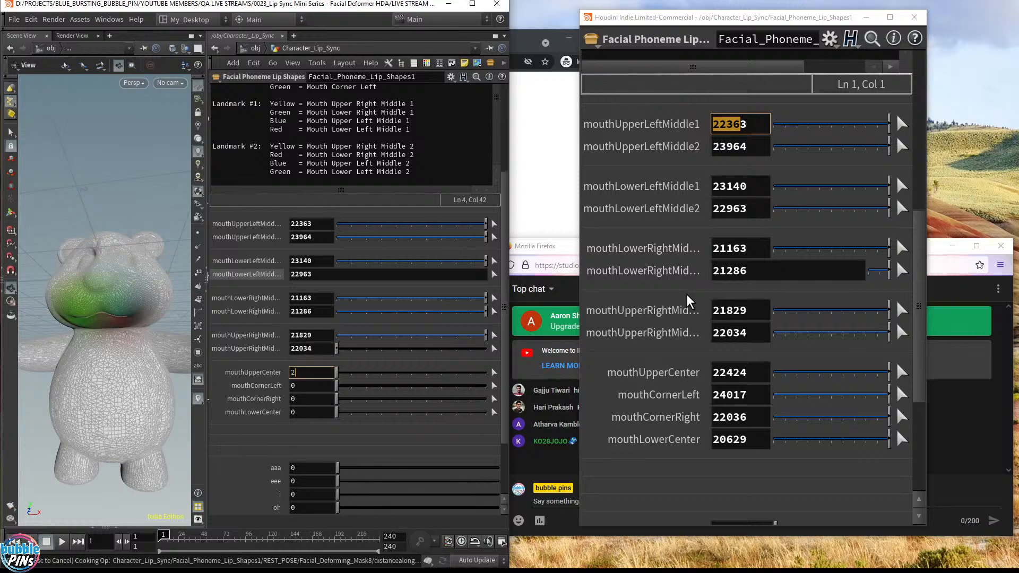
{"action": "type", "text": "24"}
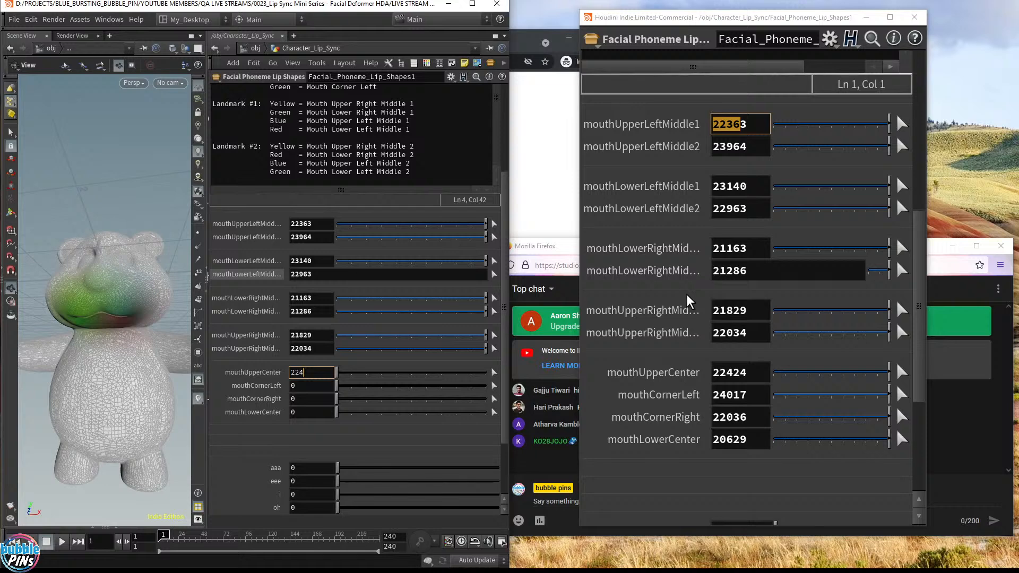
{"action": "type", "text": "24"}
{"action": "key", "text": "Tab"}
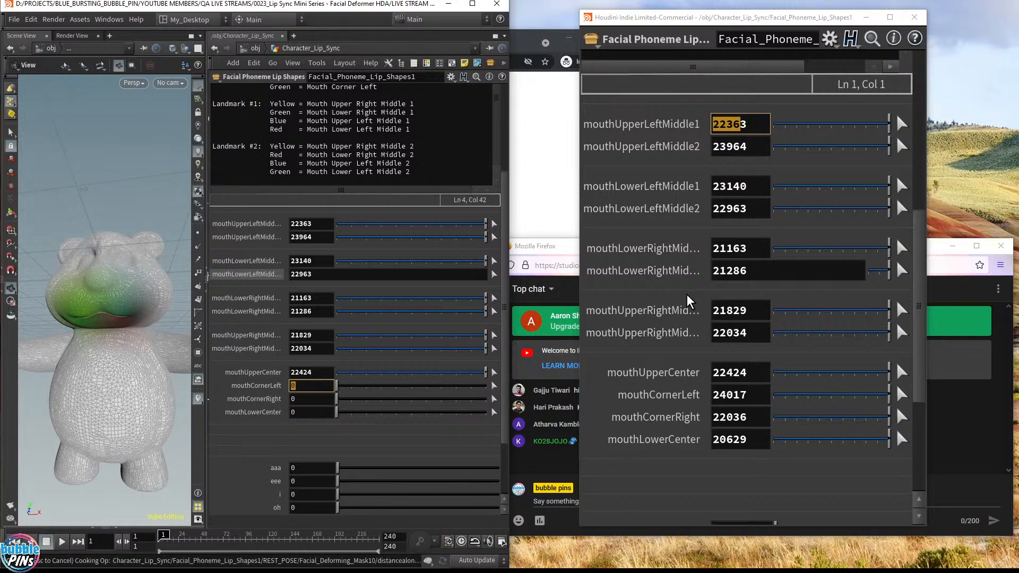
Set mouthCornerLeft to 24017, mouthCornerRight to 22036 and mouthLowerCenter to 20629.
{"action": "type", "text": "24017"}
{"action": "key", "text": "Tab"}
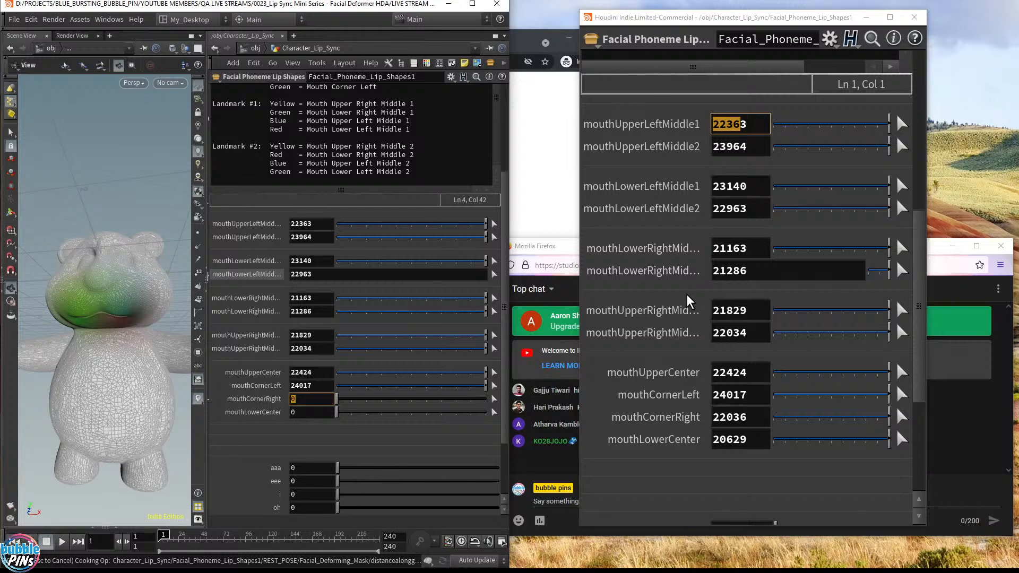
{"action": "type", "text": "22036"}
{"action": "key", "text": "Tab"}
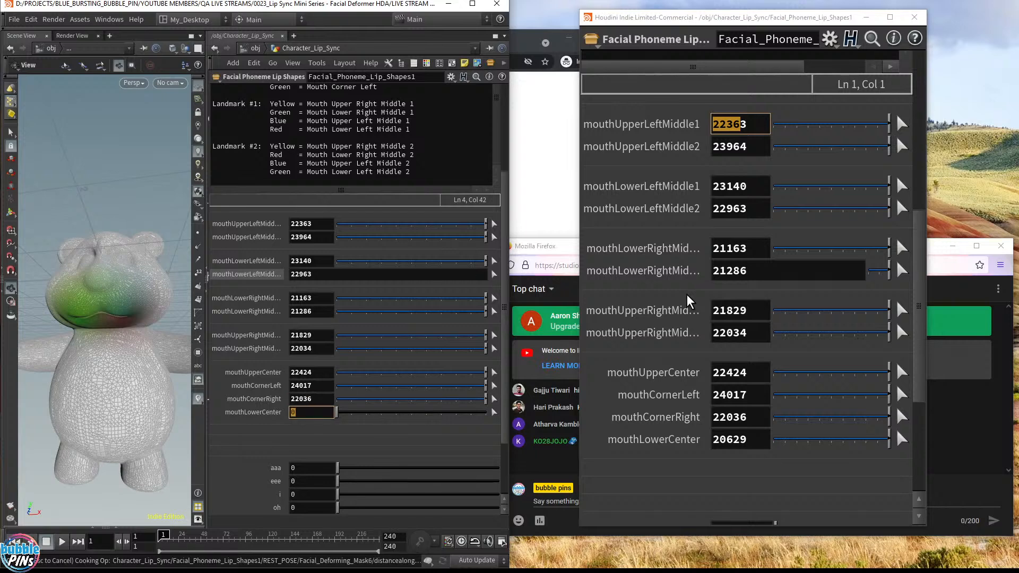
{"action": "type", "text": "20629"}
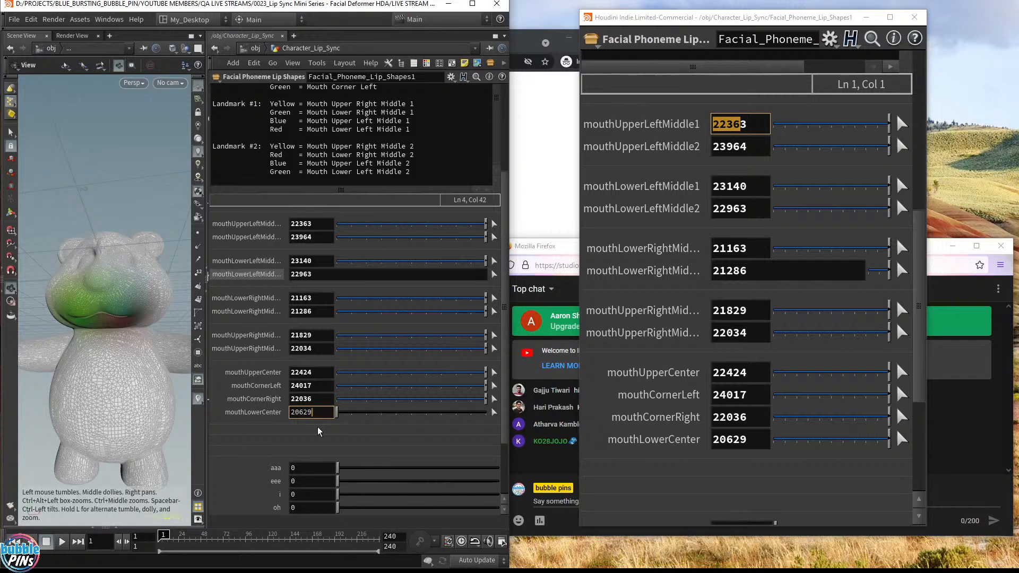
{"action": "key", "text": "Return"}
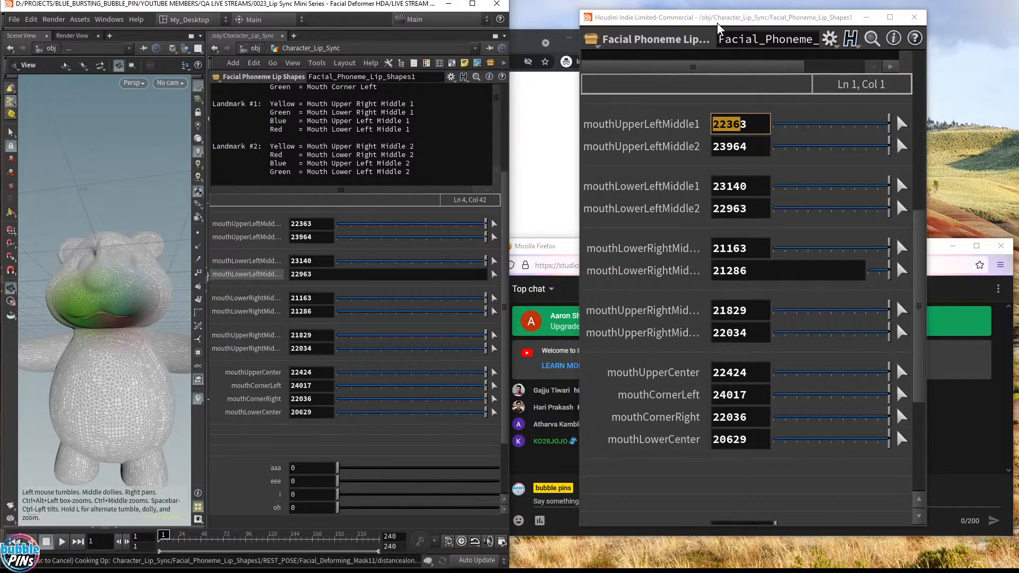
Move the reference parameter window out of the way and maximize the main Houdini window.
{"action": "left_click_drag", "start_coordinate": [716, 19], "coordinate": [0, 19]}
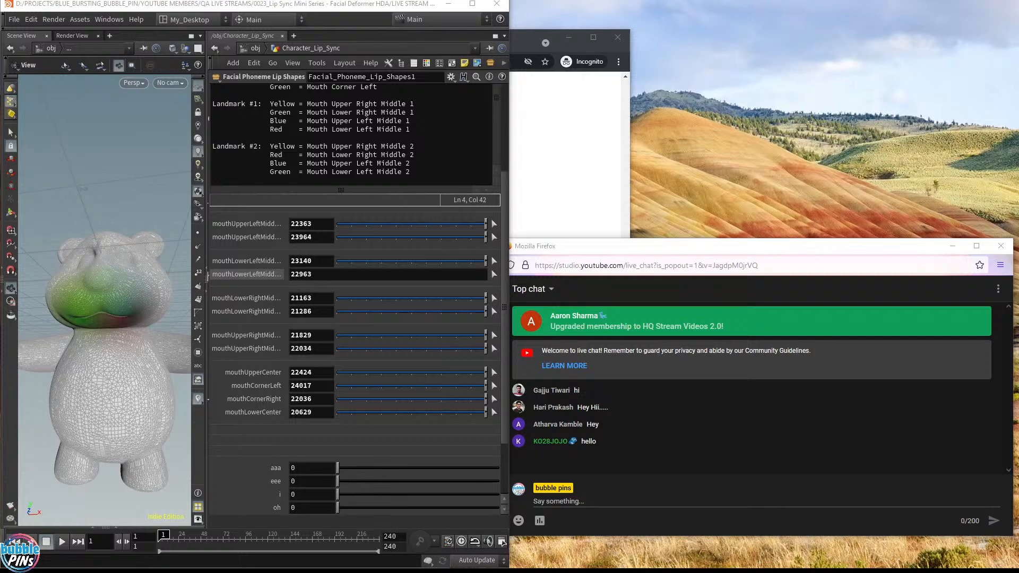
{"action": "left_click", "coordinate": [474, 4]}
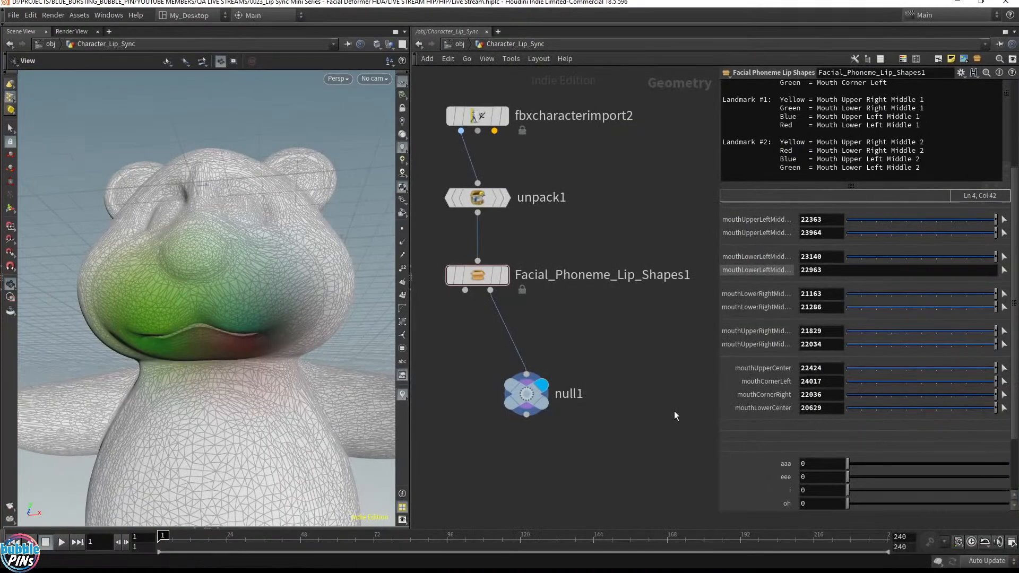
{"action": "mouse_move", "coordinate": [220, 303]}
{"action": "left_mouse_down"}
{"action": "mouse_move", "coordinate": [249, 295]}
{"action": "mouse_move", "coordinate": [209, 311]}
{"action": "left_mouse_up"}
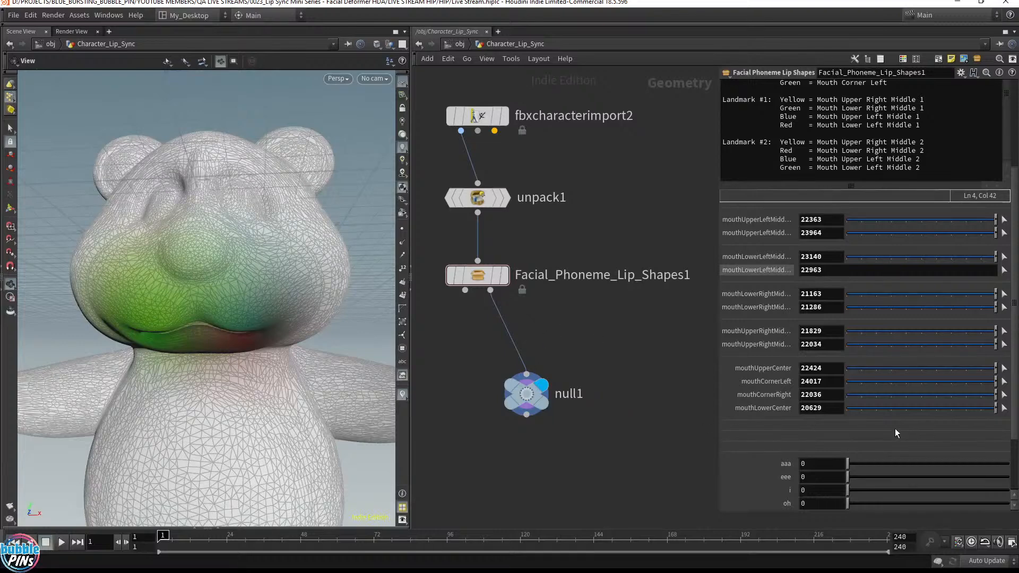
Try the open close shape at about 0.875 and the aaa shape at about 0.871, returning each to 0.
{"action": "scroll", "coordinate": [853, 437], "scroll_direction": "up", "scroll_amount": 5}
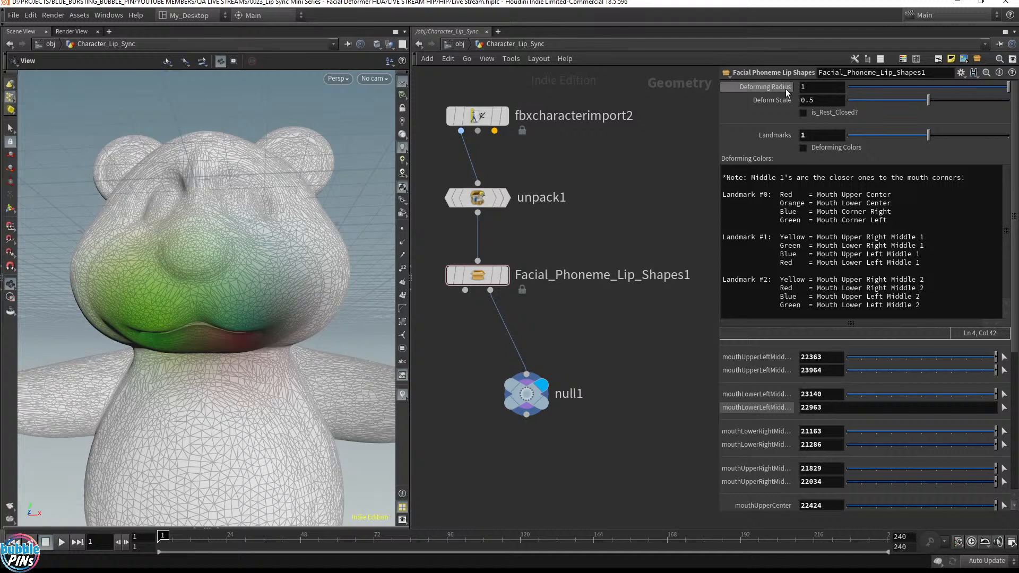
{"action": "scroll", "coordinate": [848, 409], "scroll_direction": "down", "scroll_amount": 8}
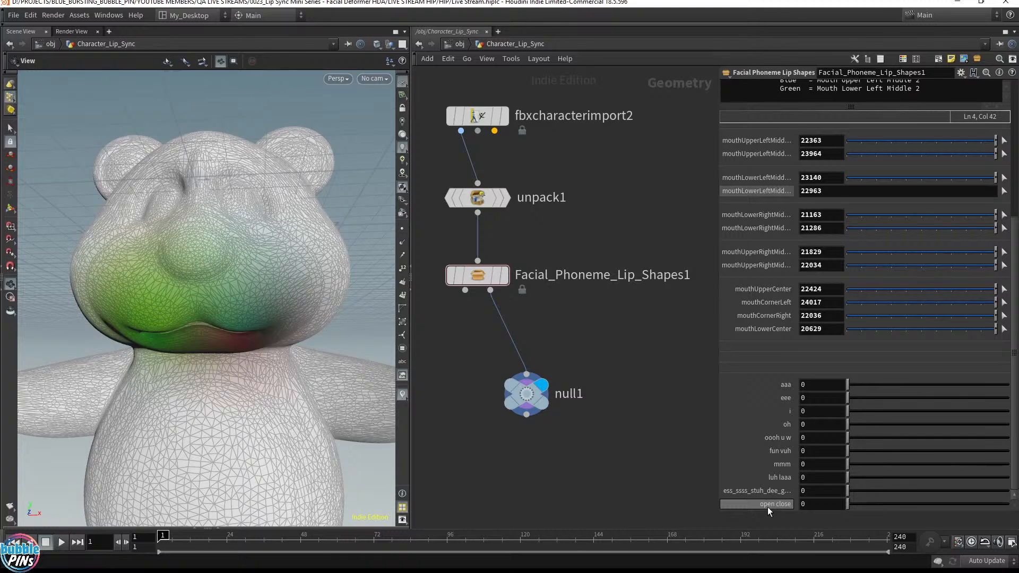
{"action": "left_click", "coordinate": [988, 503]}
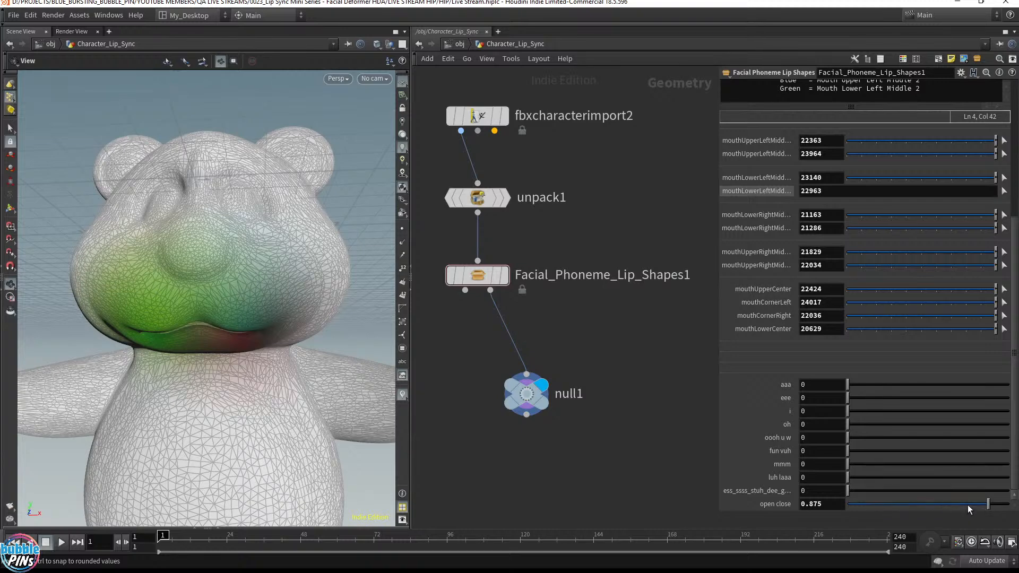
{"action": "left_click_drag", "start_coordinate": [968, 505], "coordinate": [844, 503]}
{"action": "left_click", "coordinate": [987, 384]}
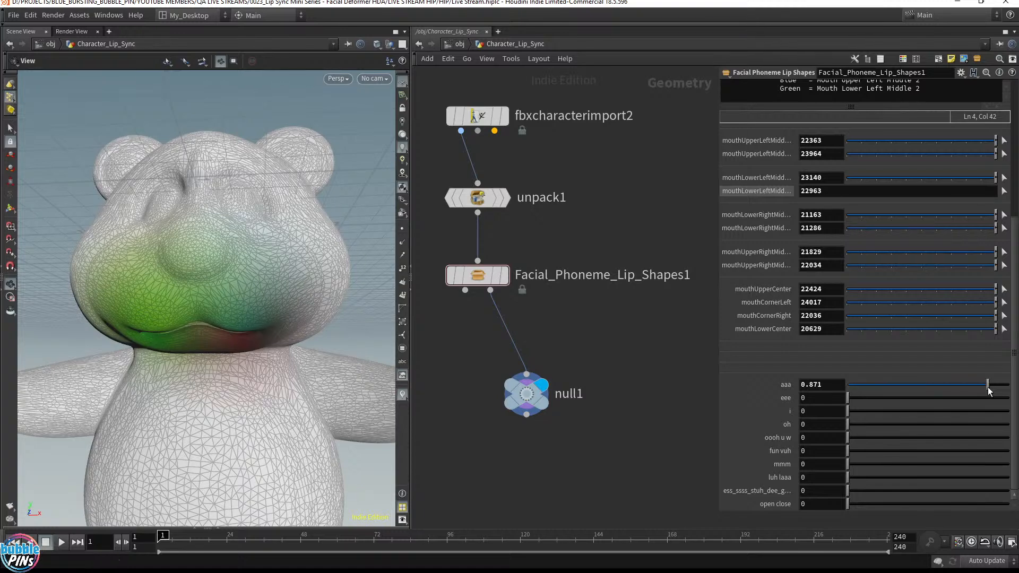
{"action": "left_click_drag", "start_coordinate": [988, 387], "coordinate": [781, 377]}
{"action": "middle_click_drag", "start_coordinate": [559, 318], "coordinate": [624, 335]}
{"action": "left_click", "coordinate": [555, 307]}
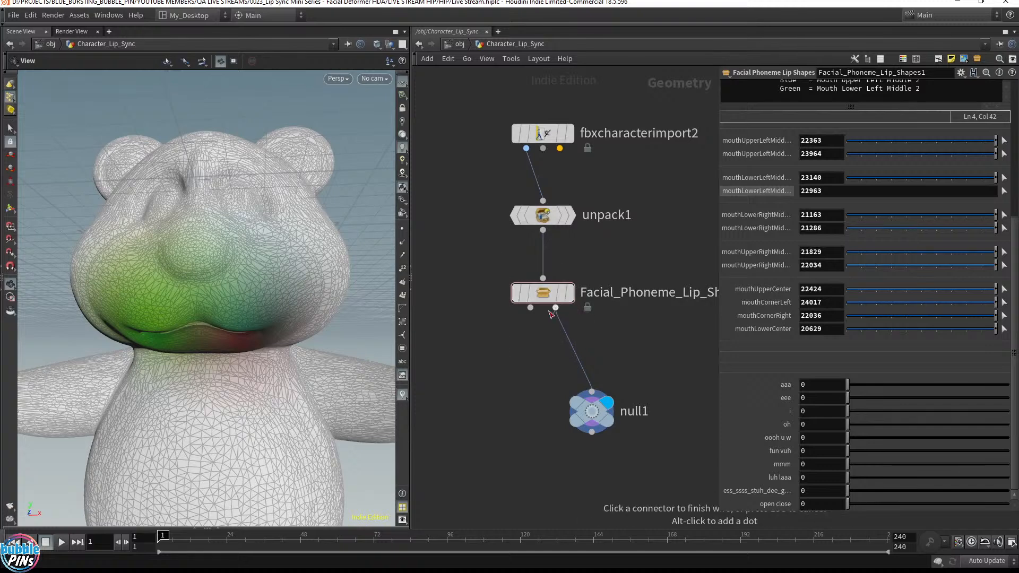
{"action": "key", "text": "Escape"}
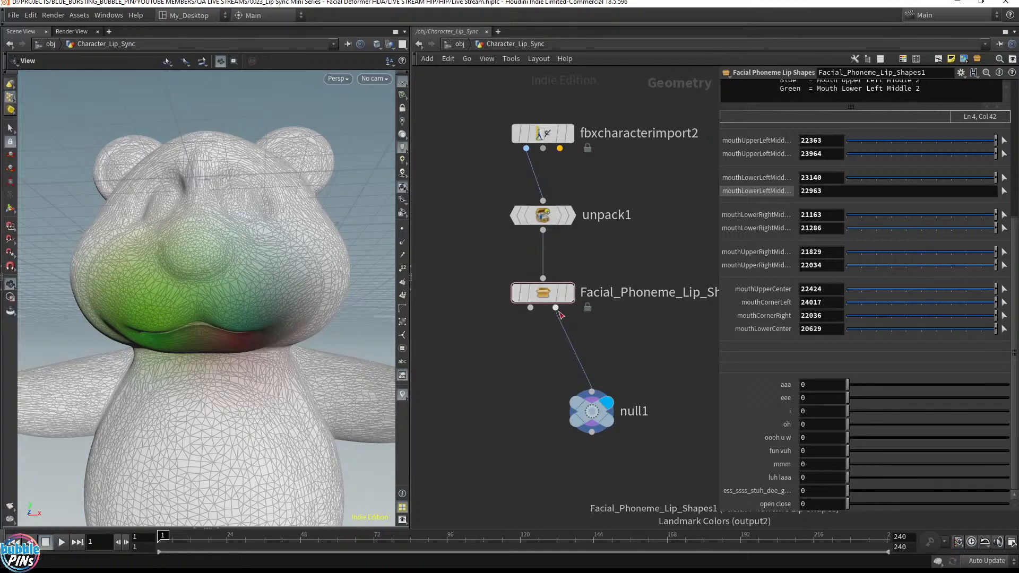
{"action": "left_click", "coordinate": [530, 308]}
{"action": "left_click", "coordinate": [454, 387]}
Rename the Null on the landmark colors output of Facial_Phoneme_Lip_Shapes1 as Colored_Landmarks.
{"action": "left_click", "coordinate": [626, 408]}
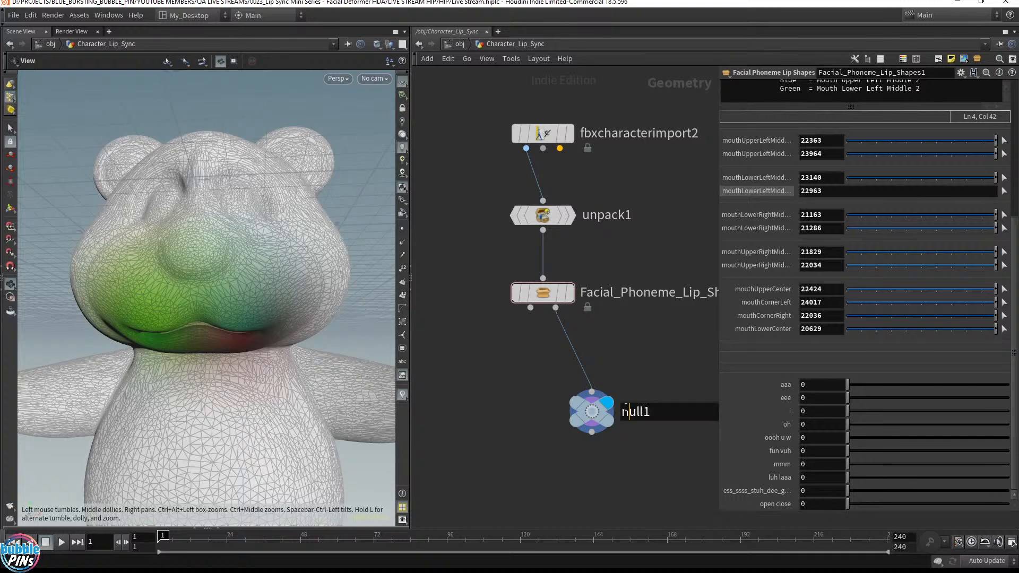
{"action": "type", "text": "Colored_La"}
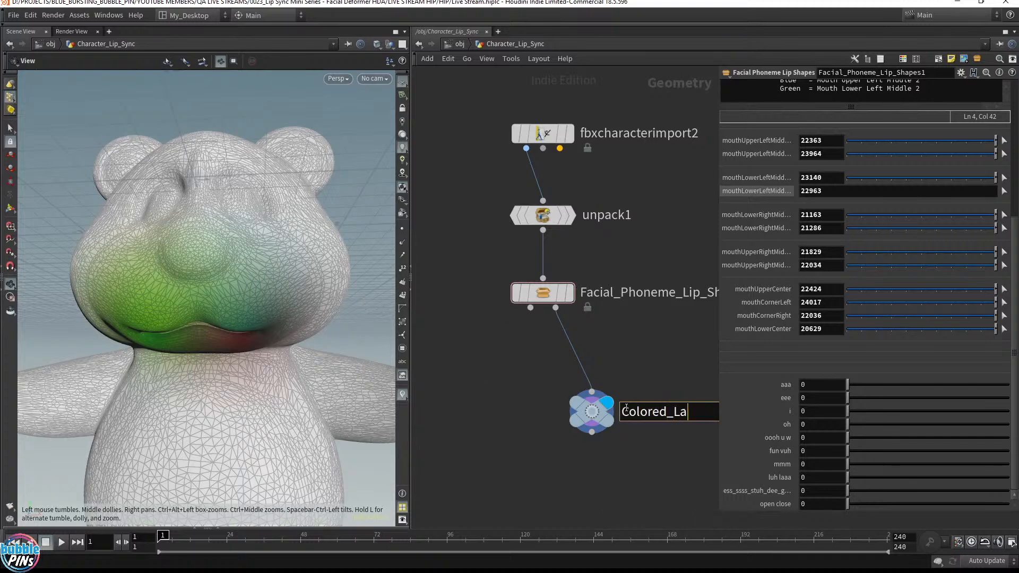
{"action": "type", "text": "ndmarks"}
{"action": "key", "text": "Return"}
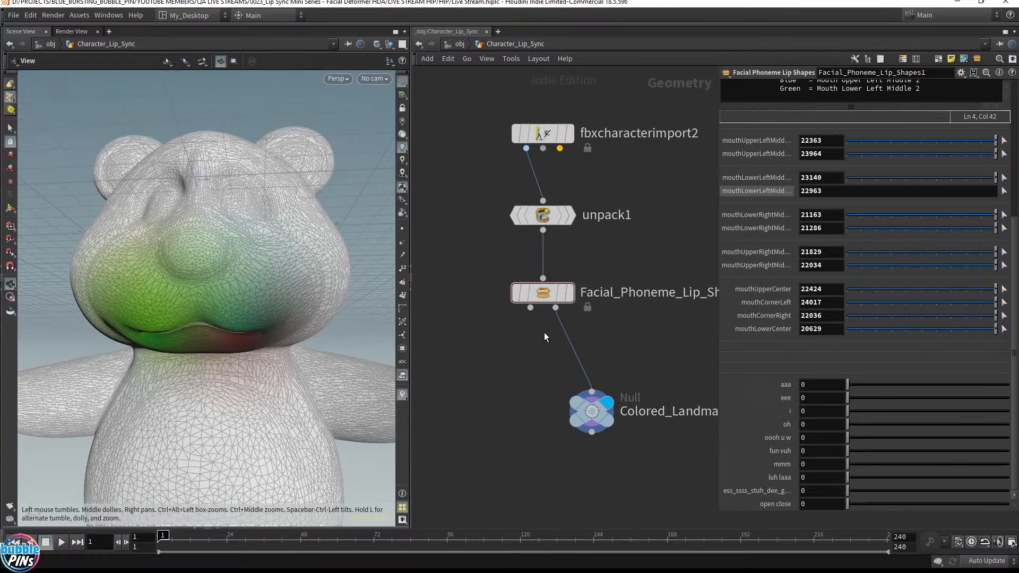
Connect a new Null to the first output of Facial_Phoneme_Lip_Shapes1 and name it Deformed_Mesh.
{"action": "left_click", "coordinate": [530, 307]}
{"action": "key", "text": "Tab"}
{"action": "type", "text": "null"}
{"action": "key", "text": "Return"}
{"action": "left_click", "coordinate": [461, 390]}
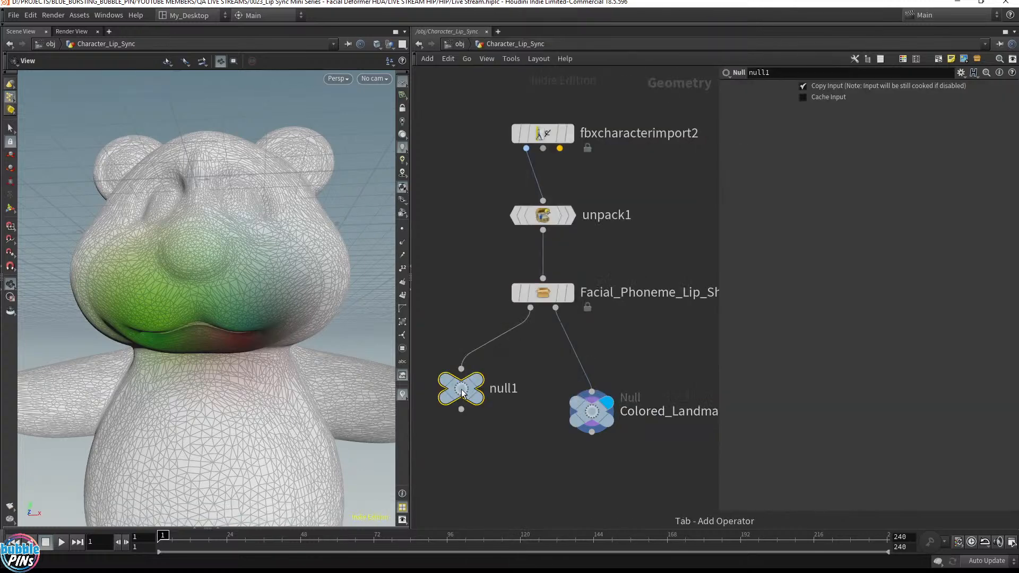
{"action": "left_click_drag", "start_coordinate": [463, 389], "coordinate": [456, 412]}
{"action": "double_click", "coordinate": [493, 409]}
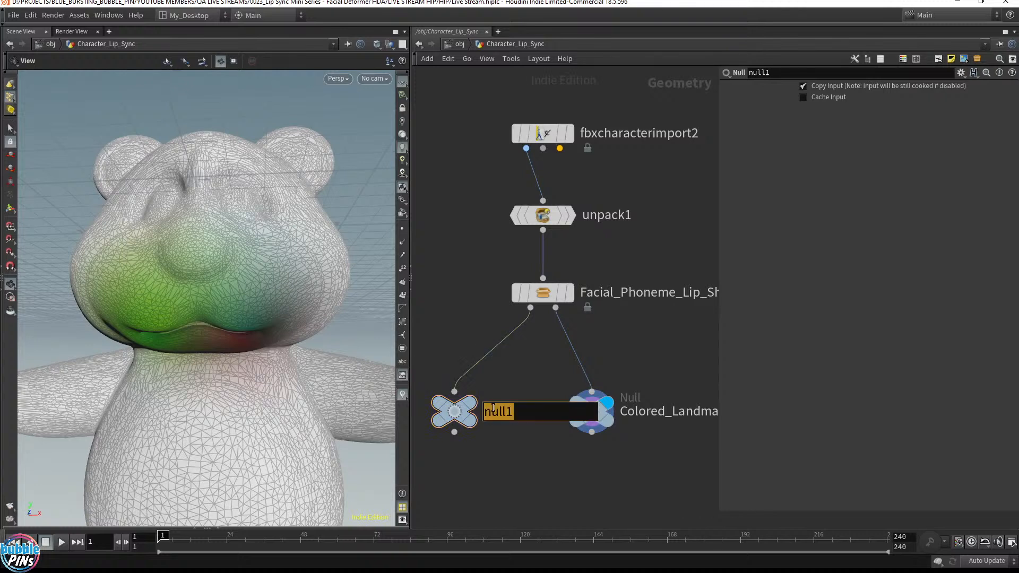
{"action": "type", "text": "Deformed_Mesh"}
{"action": "key", "text": "Return"}
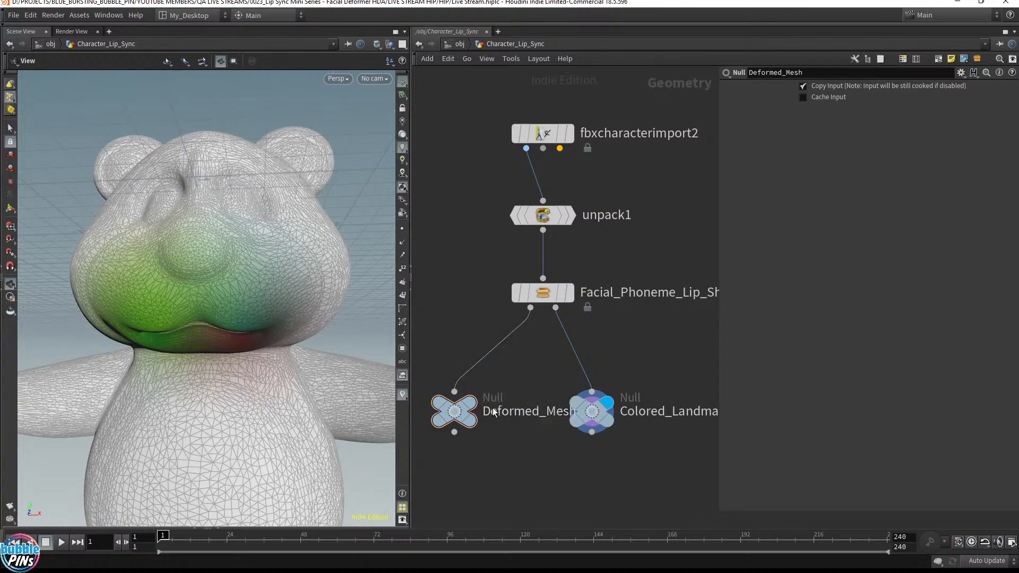
Space the two Null nodes apart so their names do not overlap, and display Deformed_Mesh in the viewport.
{"action": "left_click_drag", "start_coordinate": [591, 411], "coordinate": [525, 460]}
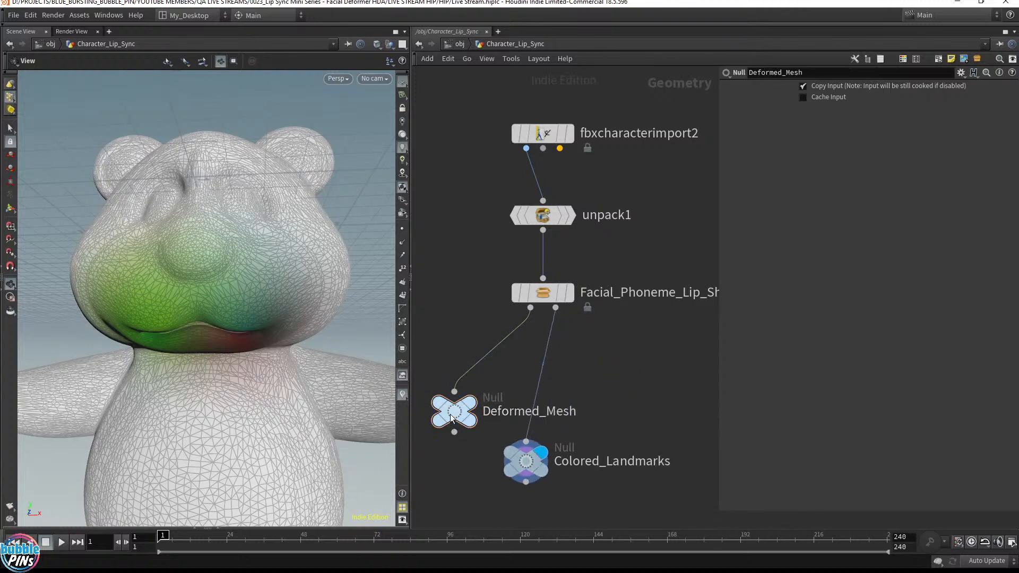
{"action": "left_click_drag", "start_coordinate": [450, 413], "coordinate": [449, 389]}
{"action": "left_click", "coordinate": [466, 379]}
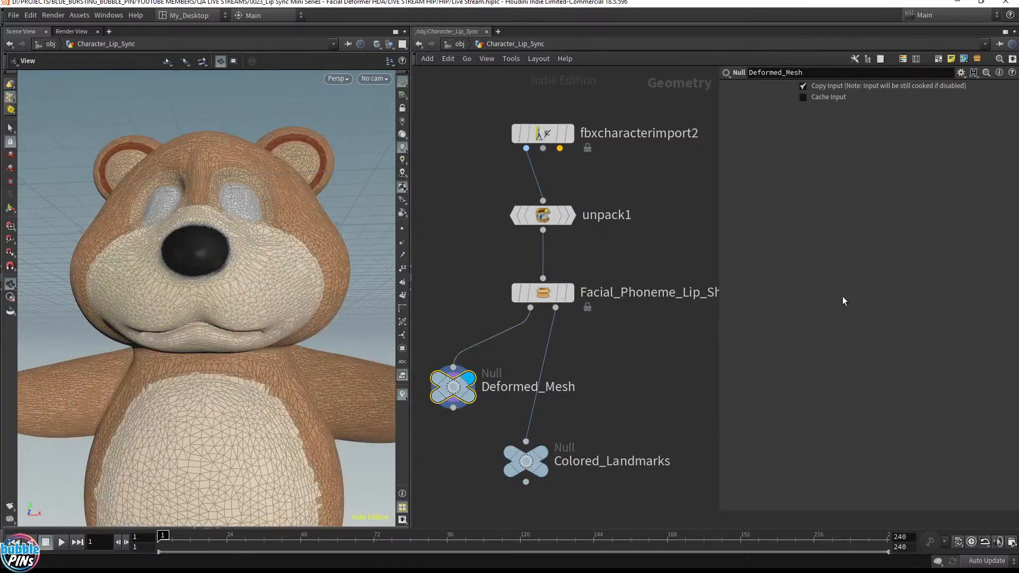
Test the aaa shape of Facial_Phoneme_Lip_Shapes1 at about 0.894, saving the scene before resetting aaa to 0.
{"action": "left_click", "coordinate": [541, 292]}
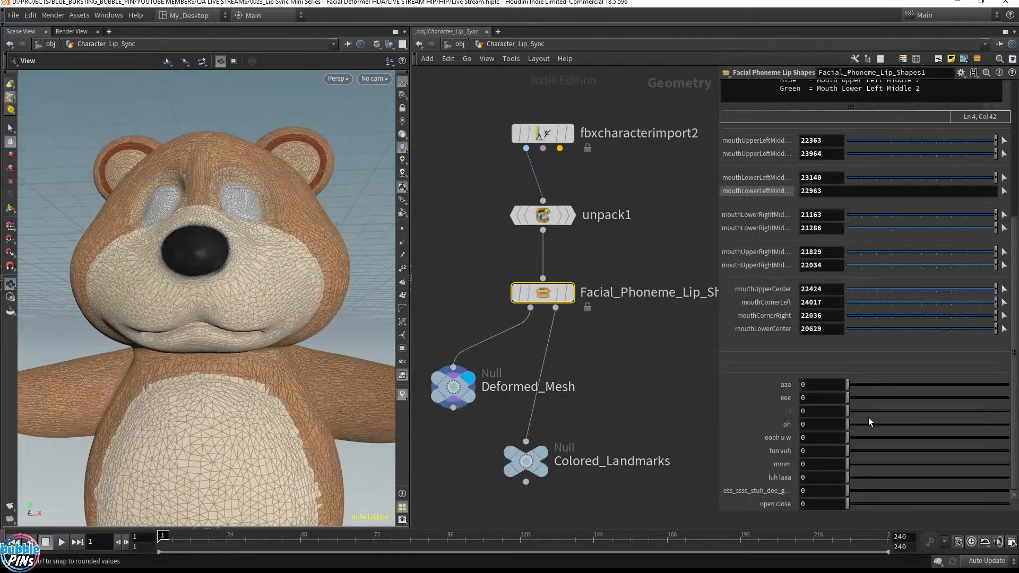
{"action": "left_click", "coordinate": [991, 385]}
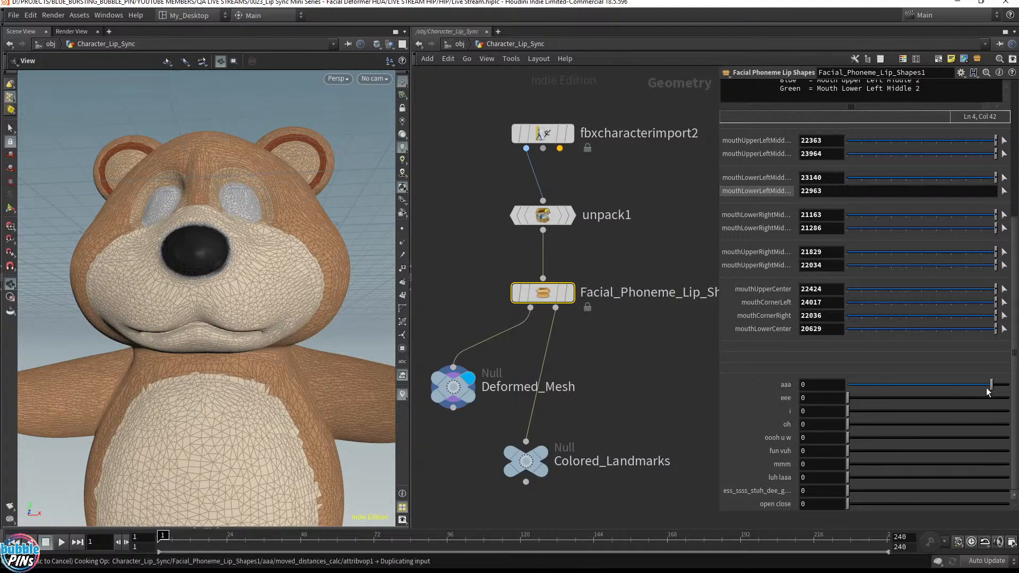
{"action": "key", "text": "ctrl+s"}
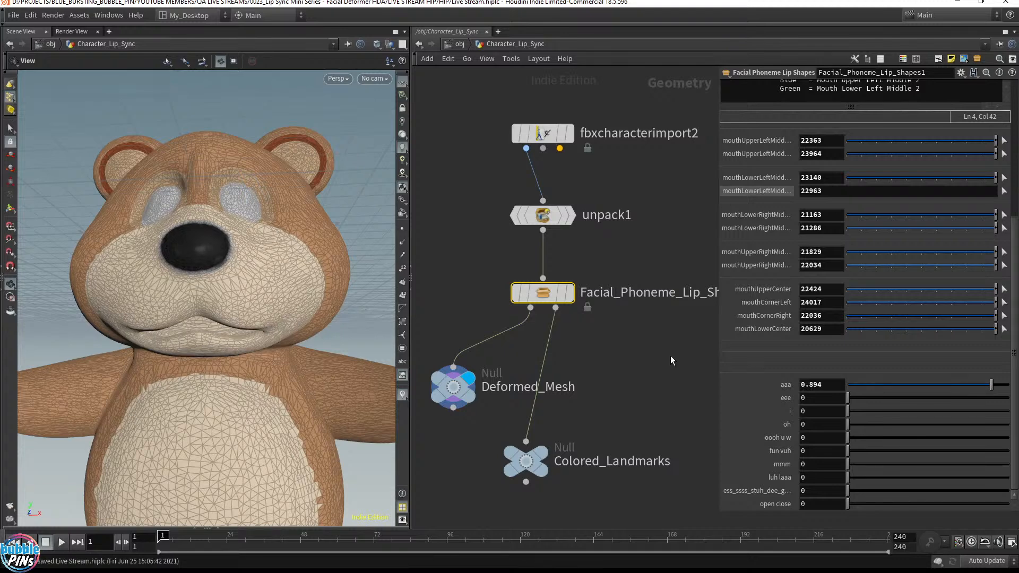
{"action": "middle_click", "coordinate": [902, 384], "text": "ctrl"}
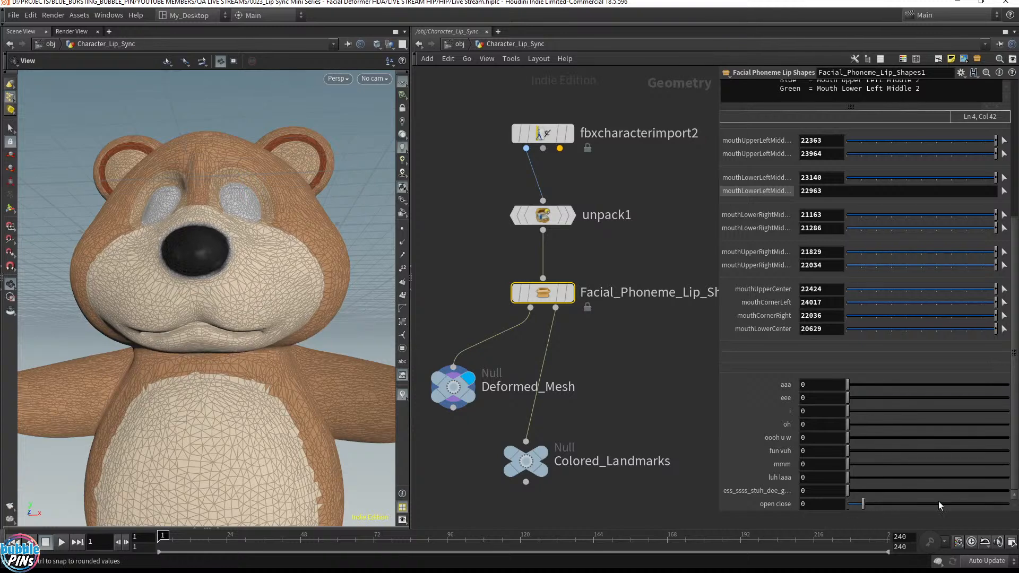
Try the open close shape at about 0.888 and at 1 on the deformed bear mesh, returning it to 0.
{"action": "left_click", "coordinate": [989, 504]}
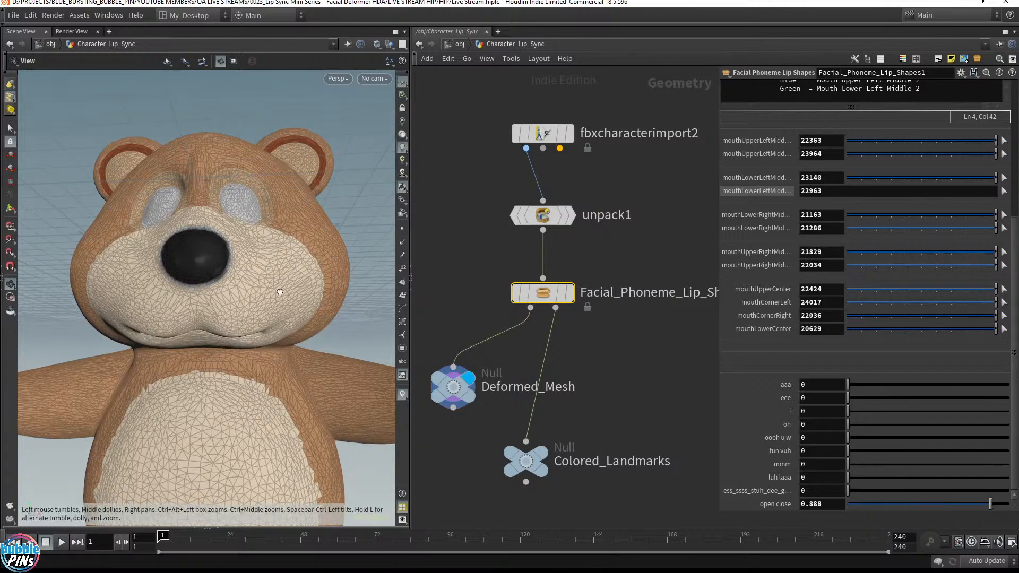
{"action": "left_click_drag", "start_coordinate": [279, 293], "coordinate": [315, 316]}
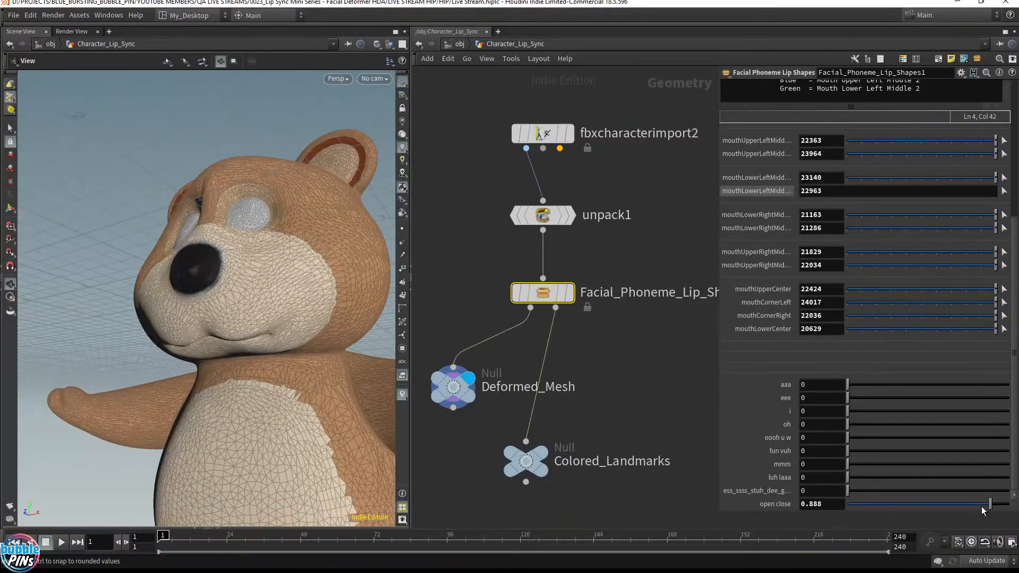
{"action": "left_click_drag", "start_coordinate": [982, 509], "coordinate": [1011, 504]}
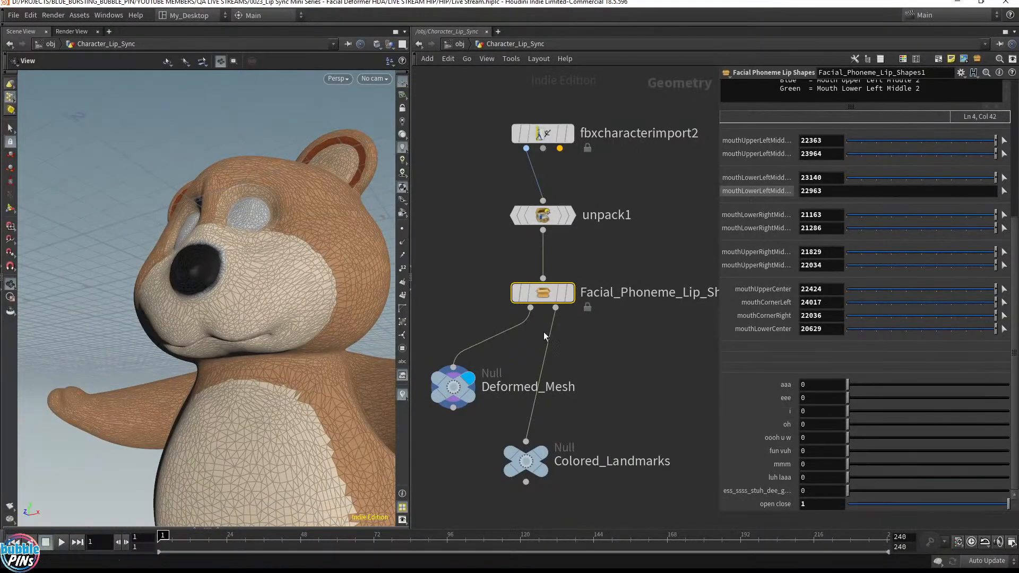
{"action": "left_click_drag", "start_coordinate": [225, 268], "coordinate": [274, 270]}
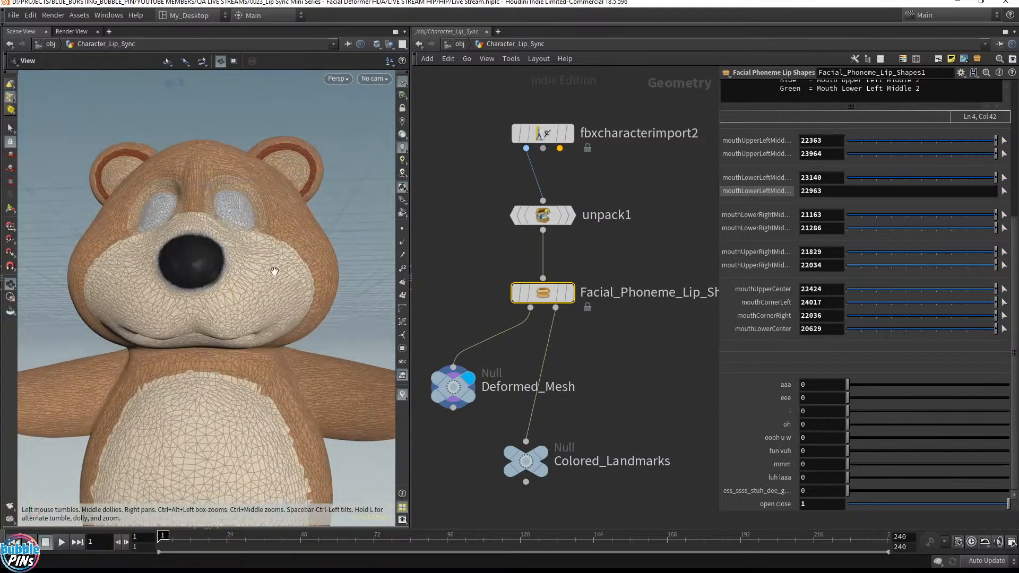
{"action": "left_click_drag", "start_coordinate": [872, 505], "coordinate": [621, 527]}
Look up the description of the is_Rest_Closed? option in the Facial_Phoneme_Lip_Shapes1 parameters.
{"action": "scroll", "coordinate": [905, 286], "scroll_direction": "up", "scroll_amount": 3}
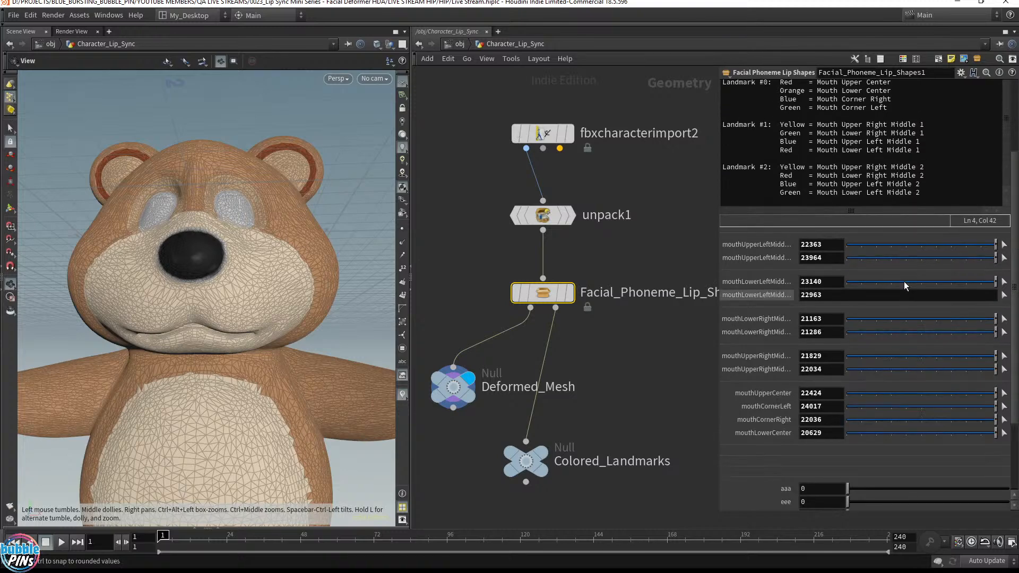
{"action": "scroll", "coordinate": [905, 285], "scroll_direction": "up", "scroll_amount": 4}
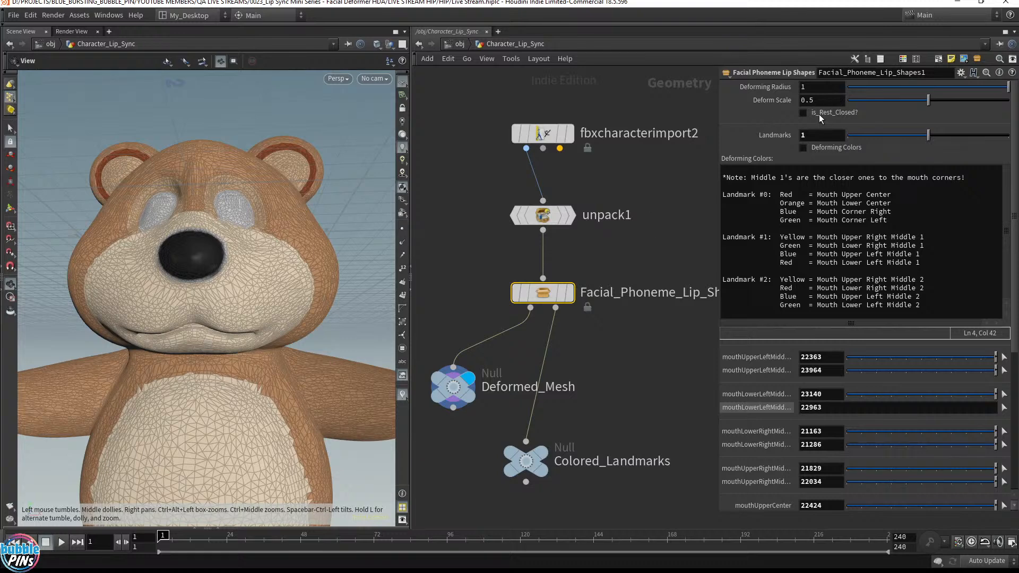
{"action": "mouse_move", "coordinate": [842, 113]}
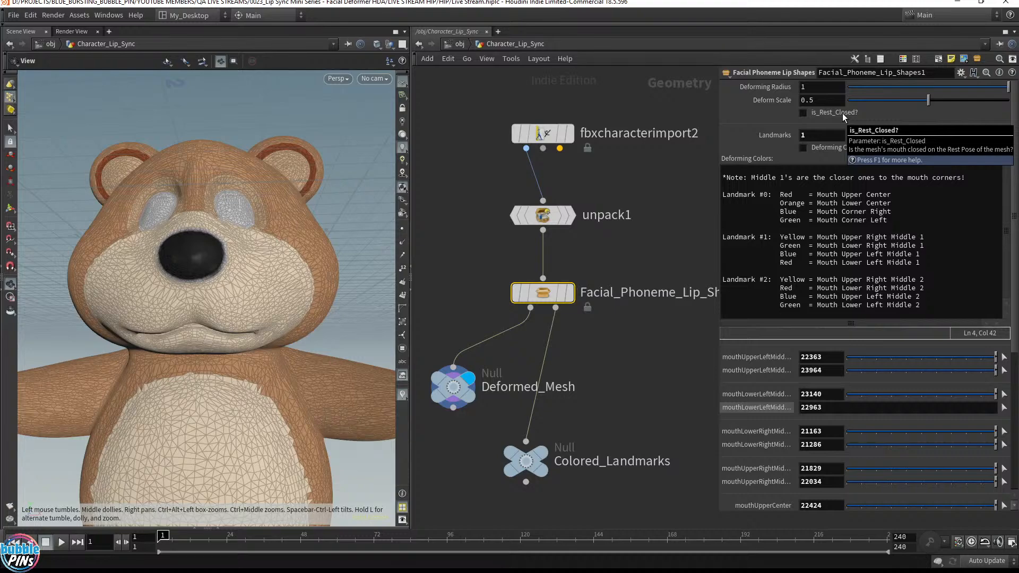
Inspect the bear's mouth up close from several angles and enable is_Rest_Closed? on Facial_Phoneme_Lip_Shapes1.
{"action": "left_click_drag", "start_coordinate": [240, 332], "coordinate": [239, 288]}
{"action": "middle_click_drag", "start_coordinate": [240, 288], "coordinate": [382, 448]}
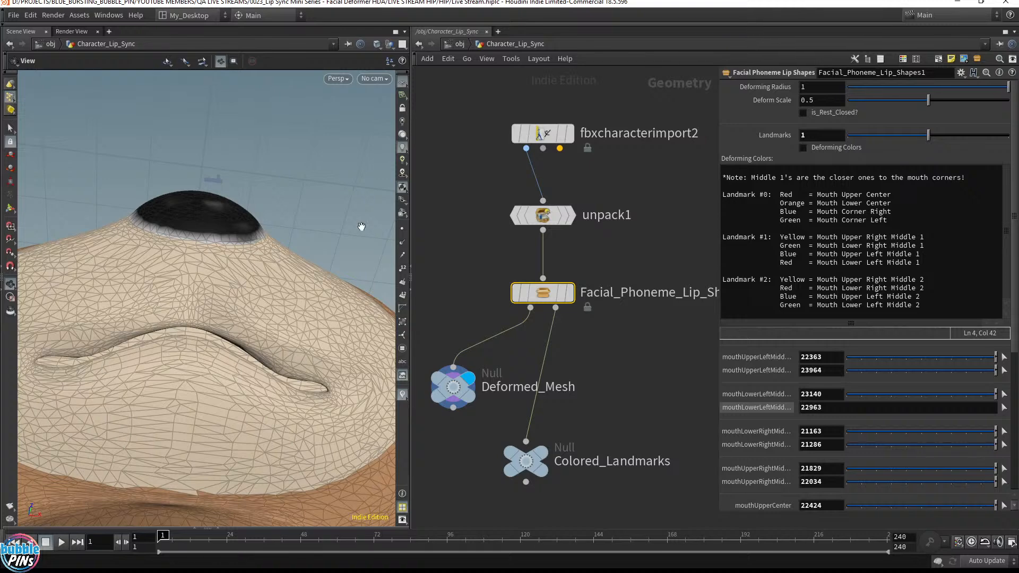
{"action": "left_click_drag", "start_coordinate": [182, 376], "coordinate": [165, 371]}
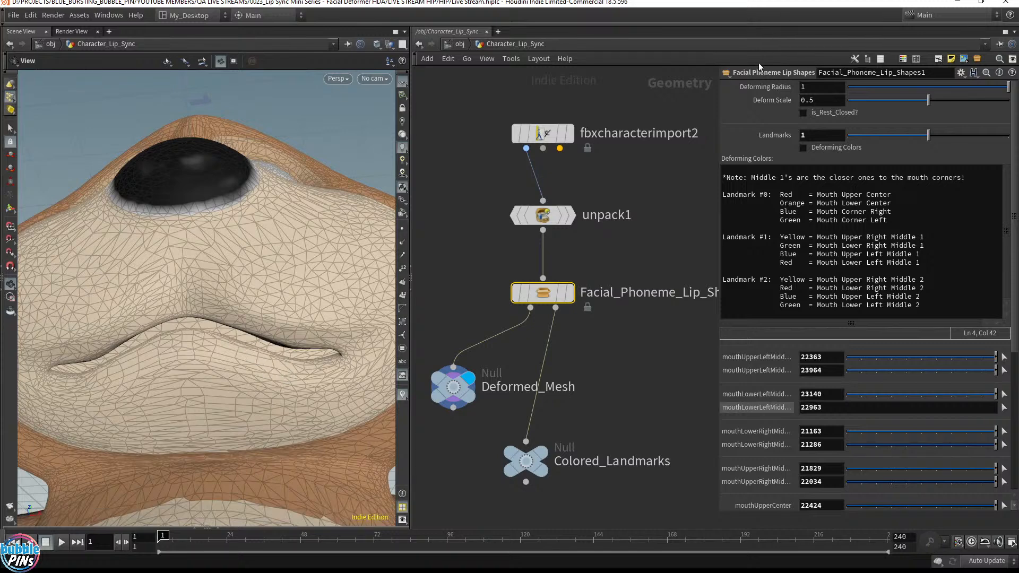
{"action": "scroll", "coordinate": [329, 178], "scroll_direction": "up", "scroll_amount": 3}
{"action": "scroll", "coordinate": [320, 190], "scroll_direction": "down", "scroll_amount": 6}
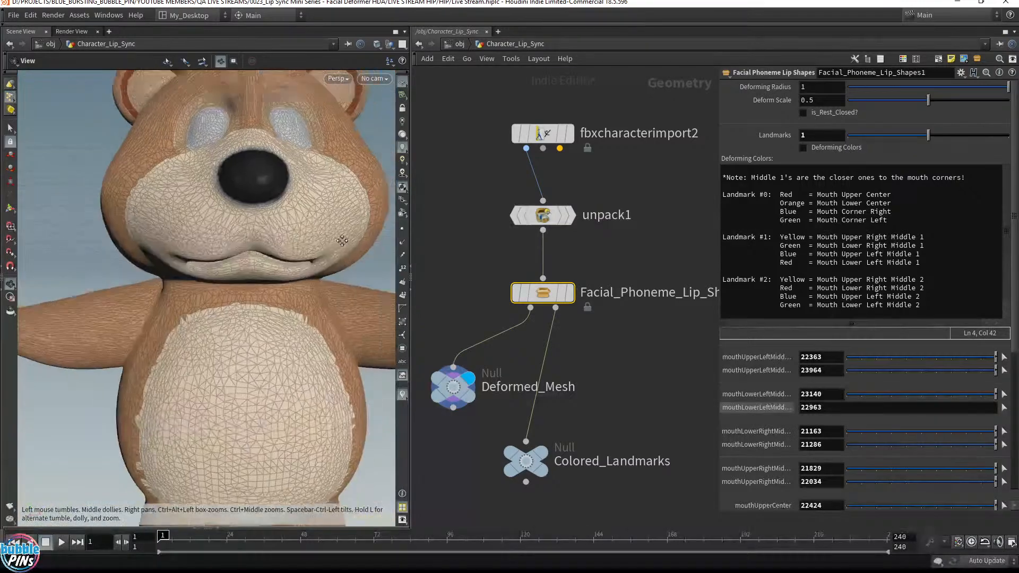
{"action": "scroll", "coordinate": [327, 263], "scroll_direction": "up", "scroll_amount": 1}
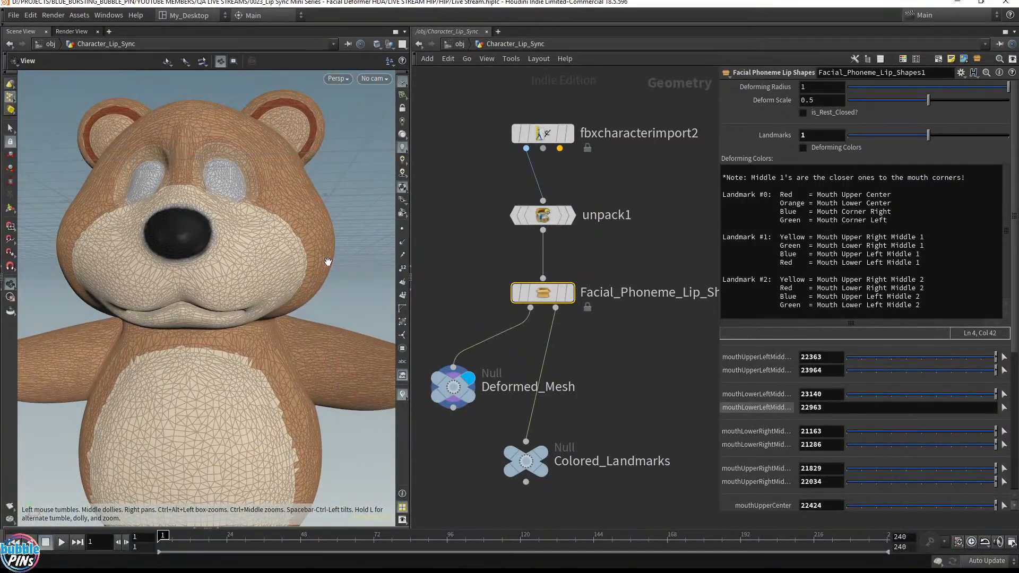
{"action": "left_click_drag", "start_coordinate": [240, 266], "coordinate": [159, 323]}
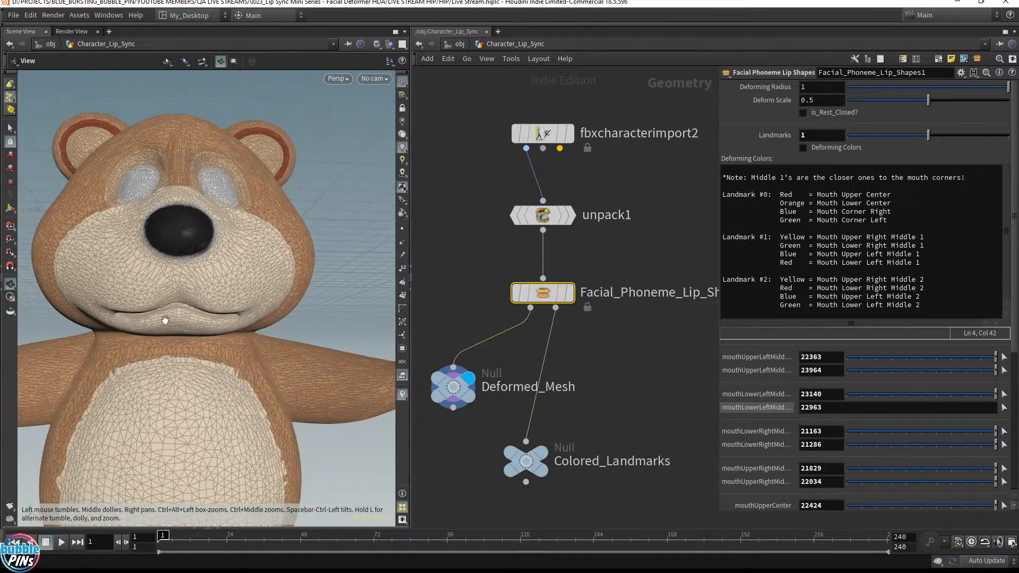
{"action": "left_click", "coordinate": [803, 113]}
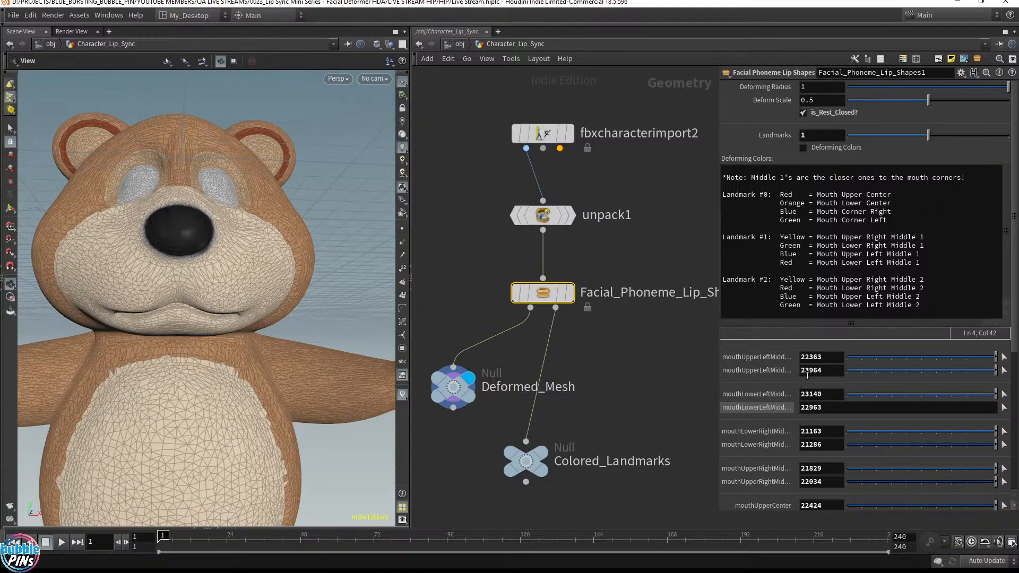
Raise the open close shape to 0.967 and on to 1, and set the aaa shape to 0.
{"action": "scroll", "coordinate": [864, 403], "scroll_direction": "down", "scroll_amount": 5}
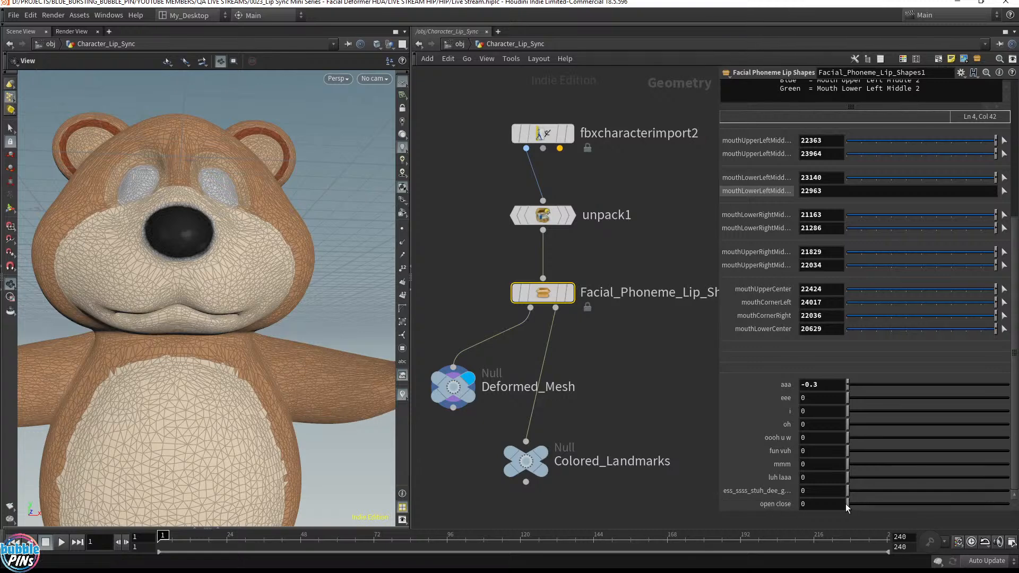
{"action": "left_click", "coordinate": [1002, 505]}
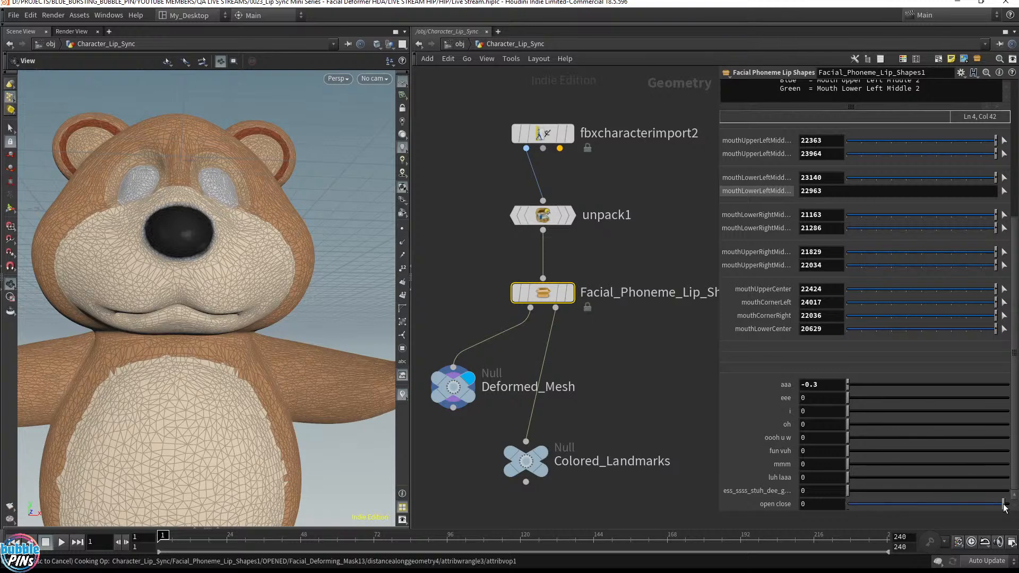
{"action": "left_click_drag", "start_coordinate": [193, 332], "coordinate": [236, 331]}
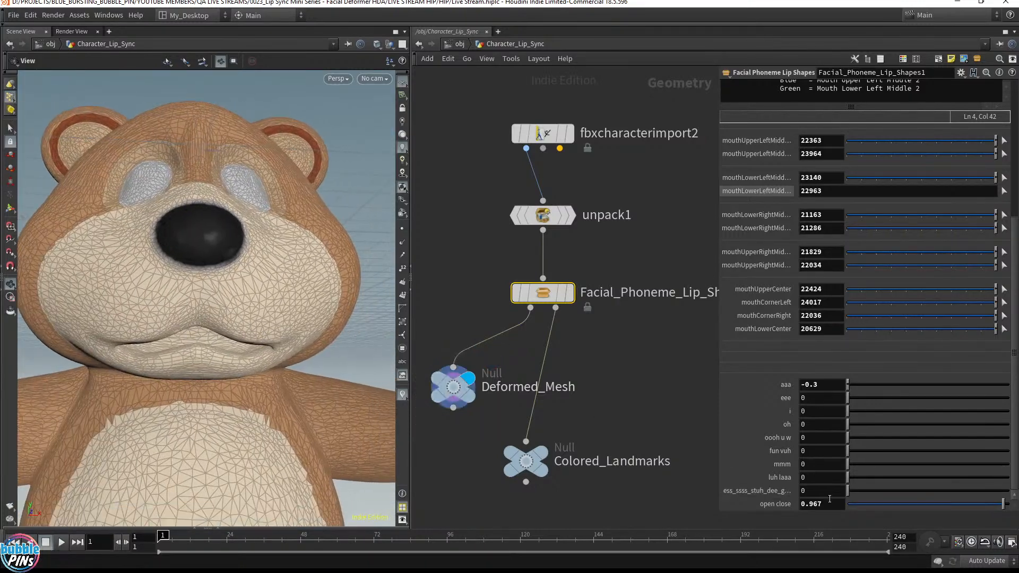
{"action": "left_click_drag", "start_coordinate": [1002, 504], "coordinate": [1012, 504]}
{"action": "left_click_drag", "start_coordinate": [833, 388], "coordinate": [735, 382]}
{"action": "type", "text": "0"}
{"action": "key", "text": "Return"}
Try exaggerated open close values of 1.7 and 3.5 on the deformed bear mesh, and return the shape to 0.
{"action": "left_click", "coordinate": [822, 508]}
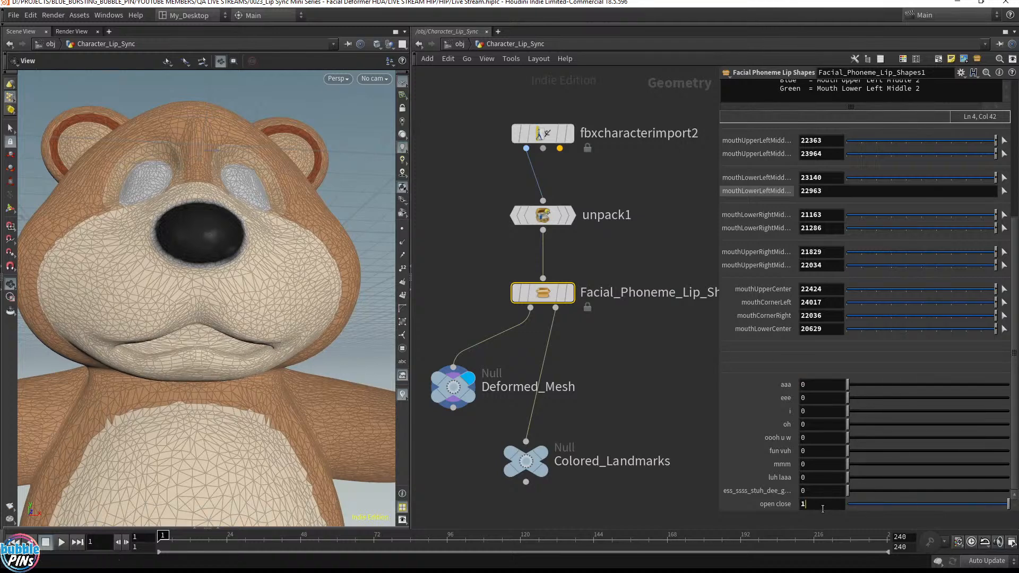
{"action": "scroll", "coordinate": [817, 504], "scroll_direction": "up", "scroll_amount": 20}
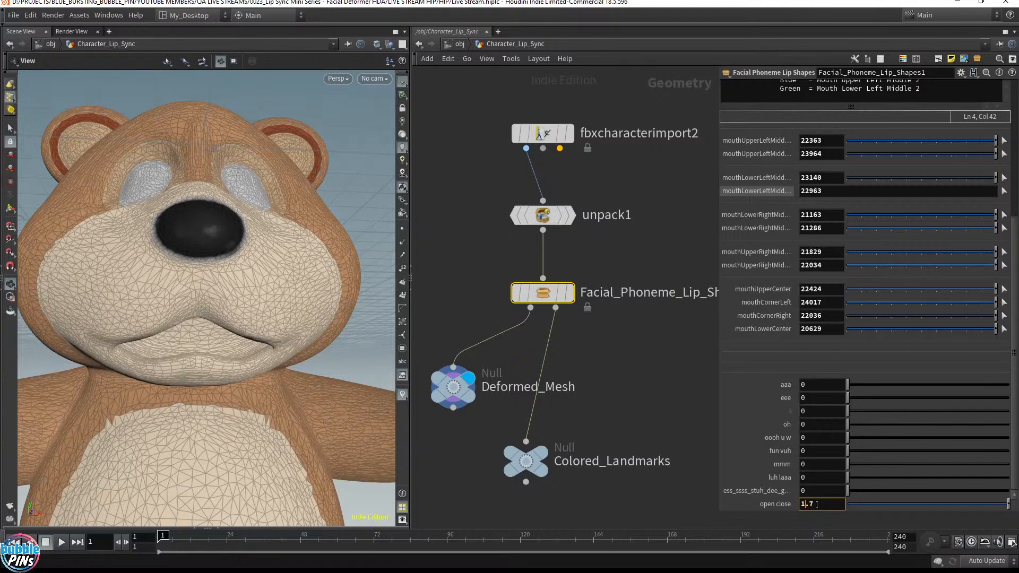
{"action": "scroll", "coordinate": [817, 504], "scroll_direction": "up", "scroll_amount": 1}
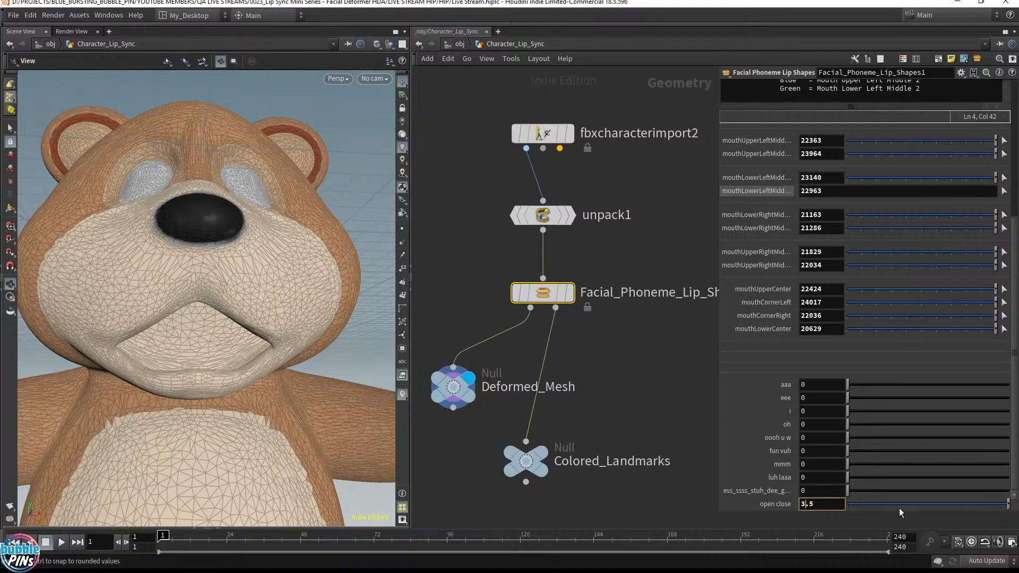
{"action": "left_click_drag", "start_coordinate": [938, 504], "coordinate": [835, 504]}
{"action": "scroll", "coordinate": [924, 380], "scroll_direction": "up", "scroll_amount": 10}
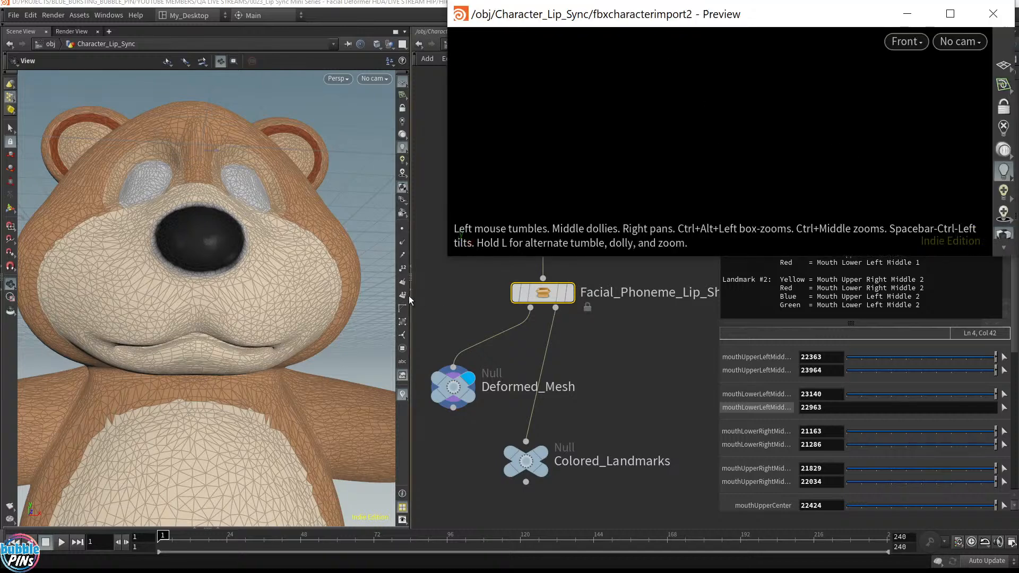
Enlarge the fbxcharacterimport2 preview window, examine the ladybug's mouth from the front and side in perspective, and close the preview.
{"action": "left_click_drag", "start_coordinate": [448, 258], "coordinate": [456, 416]}
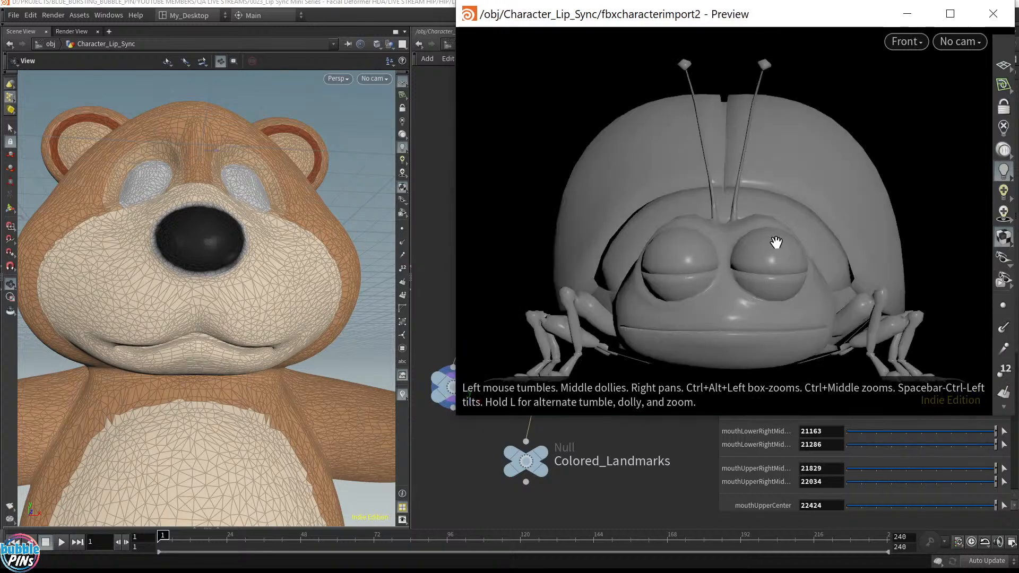
{"action": "key", "text": "space+1"}
{"action": "key", "text": "space+g"}
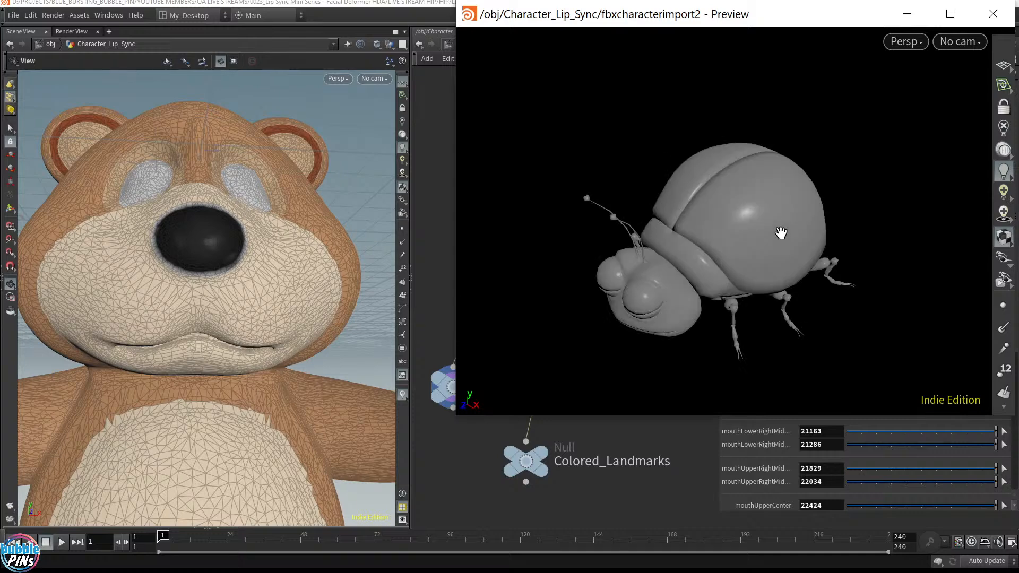
{"action": "left_click_drag", "start_coordinate": [780, 233], "coordinate": [844, 167]}
{"action": "middle_click_drag", "start_coordinate": [662, 281], "coordinate": [693, 234]}
{"action": "left_click_drag", "start_coordinate": [721, 297], "coordinate": [707, 261]}
{"action": "right_click_drag", "start_coordinate": [795, 233], "coordinate": [868, 197]}
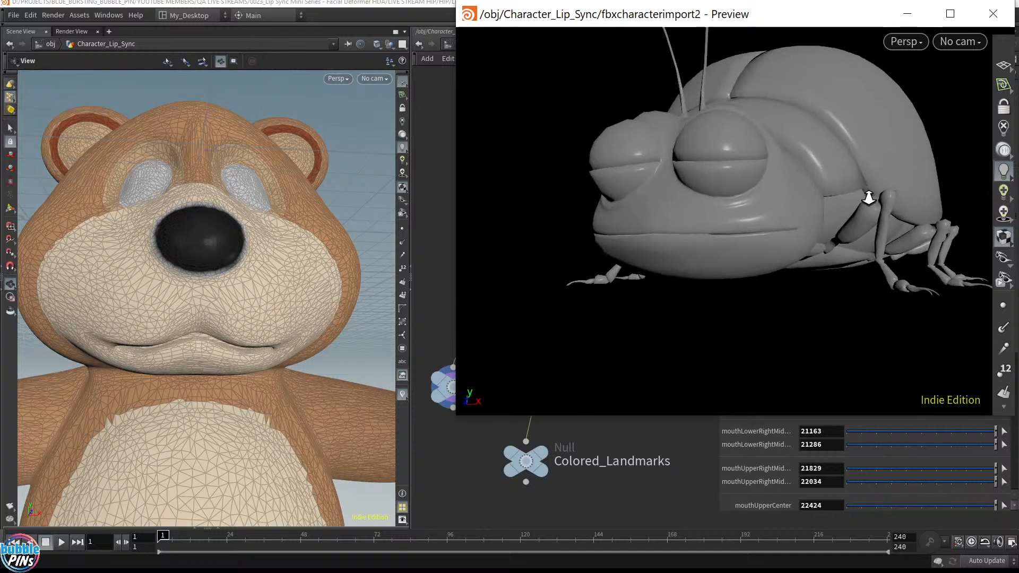
{"action": "middle_click_drag", "start_coordinate": [868, 198], "coordinate": [917, 162]}
{"action": "left_click_drag", "start_coordinate": [695, 255], "coordinate": [725, 275]}
{"action": "right_click_drag", "start_coordinate": [790, 247], "coordinate": [854, 221]}
{"action": "middle_click_drag", "start_coordinate": [855, 220], "coordinate": [782, 281]}
{"action": "left_click_drag", "start_coordinate": [782, 282], "coordinate": [803, 241]}
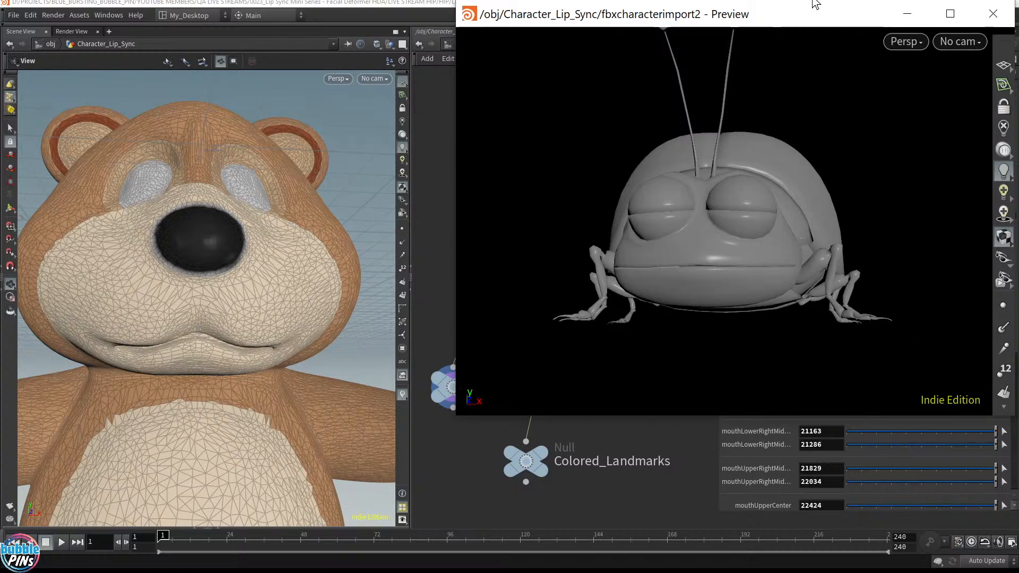
{"action": "left_click", "coordinate": [1007, 21]}
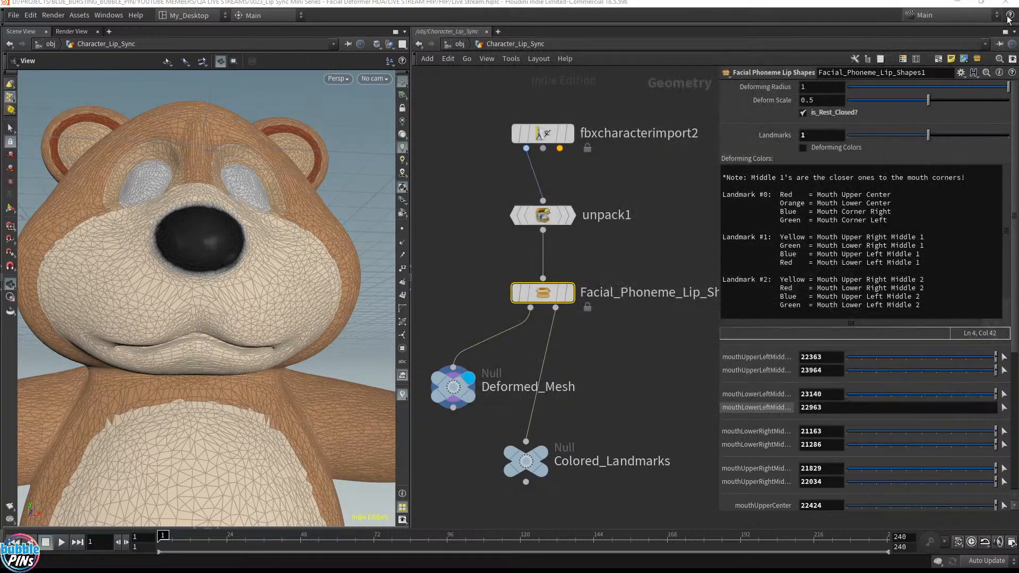
Add a Test Geometry: Pig Head node above the network and display it in the viewport to view its mouth.
{"action": "key", "text": "h"}
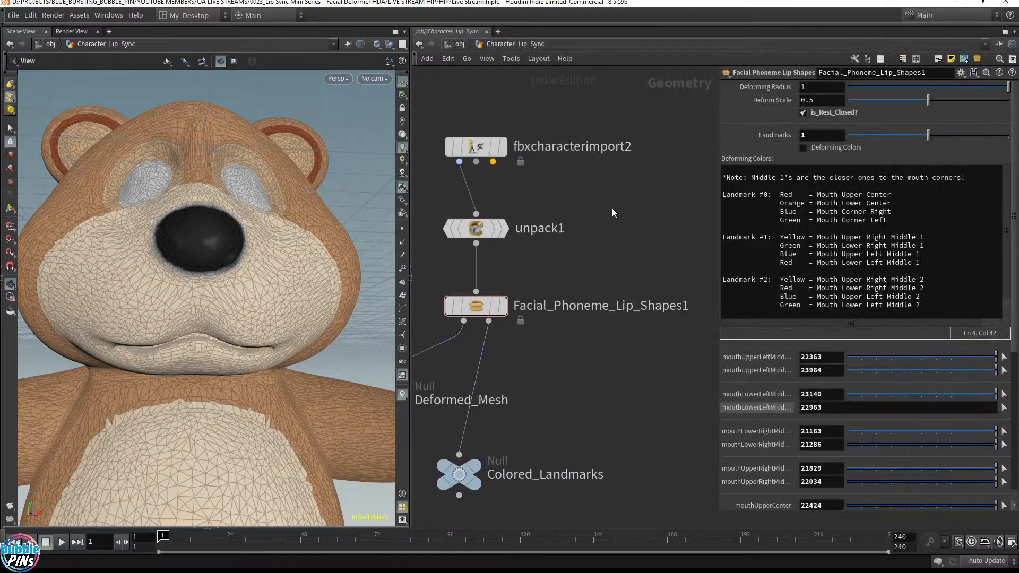
{"action": "key", "text": "Tab"}
{"action": "type", "text": "test"}
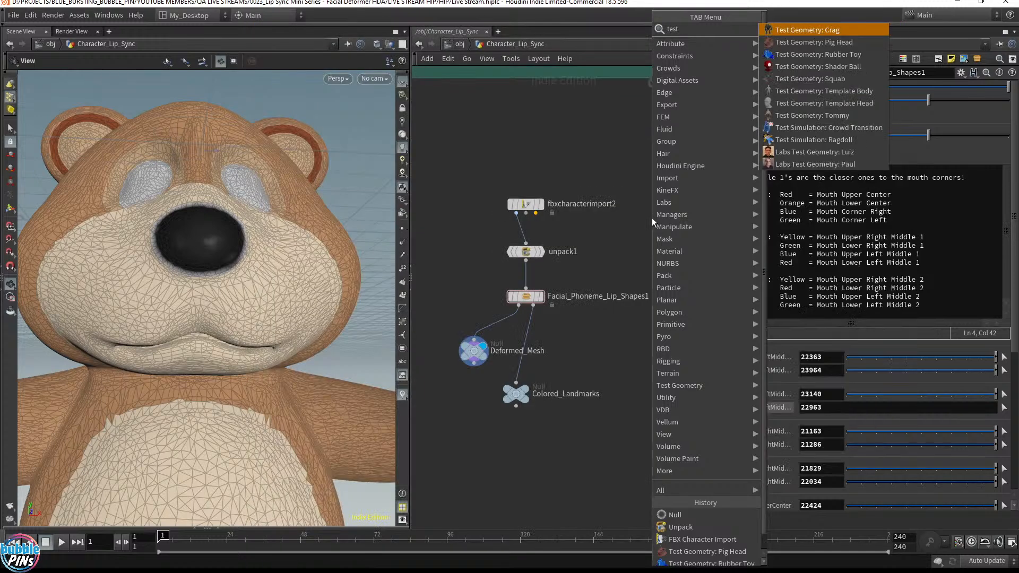
{"action": "key", "text": "Down"}
{"action": "key", "text": "Return"}
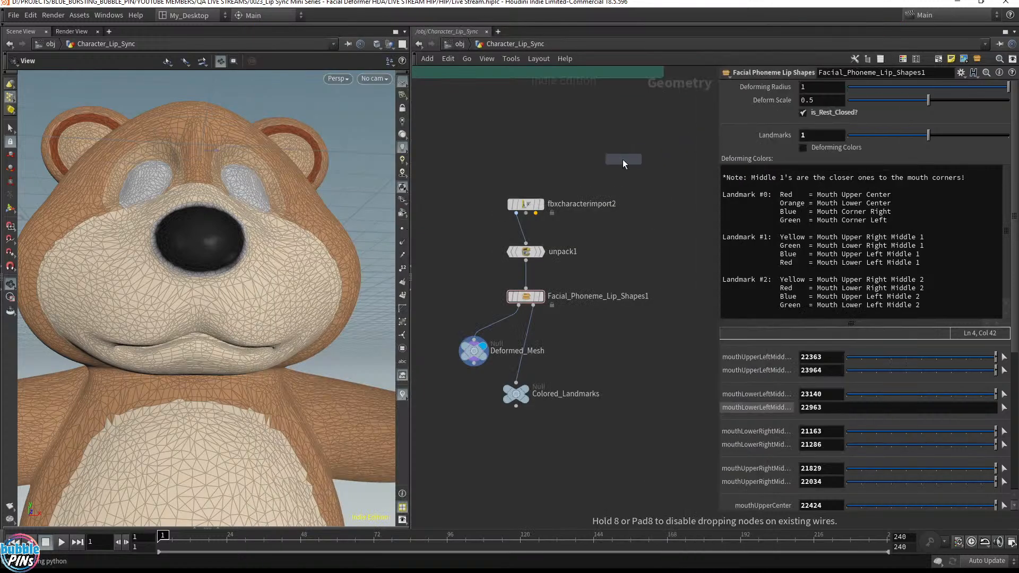
{"action": "left_click", "coordinate": [594, 121]}
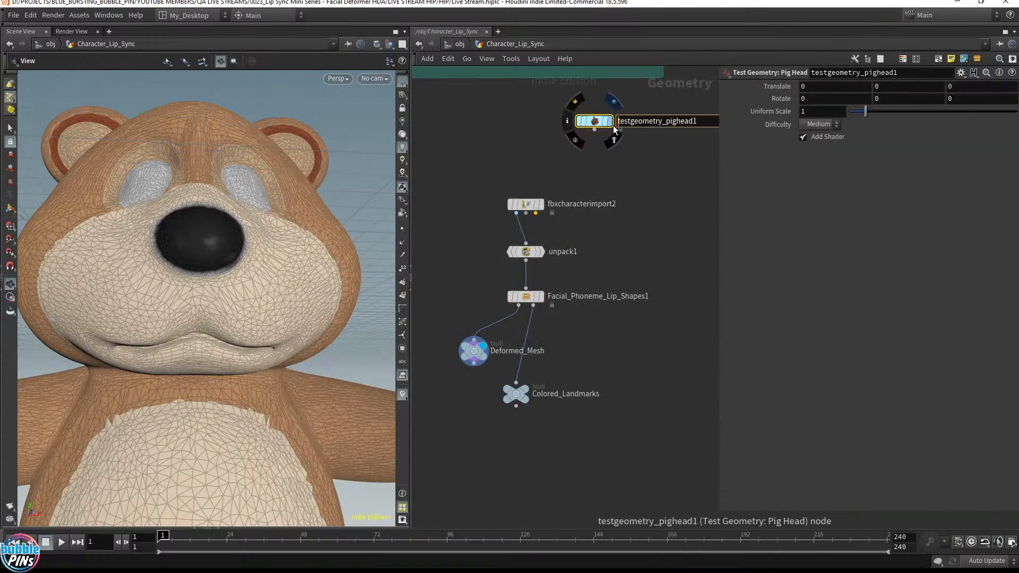
{"action": "left_click", "coordinate": [609, 121]}
{"action": "left_click_drag", "start_coordinate": [289, 238], "coordinate": [246, 352], "text": "alt"}
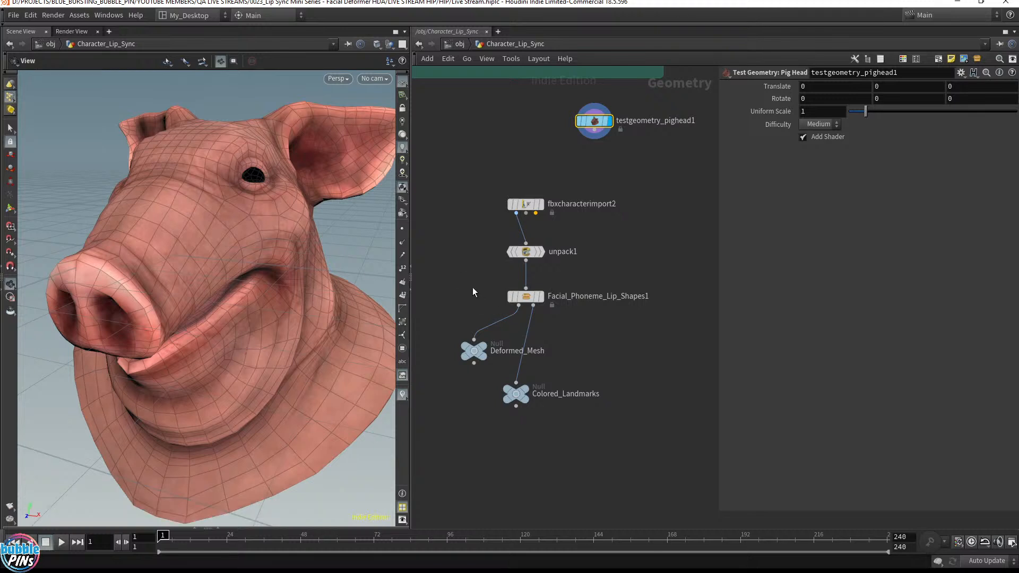
Compare the pig head's mouth with the is_Rest_Closed? option, and delete the pig head test node.
{"action": "left_click", "coordinate": [526, 296]}
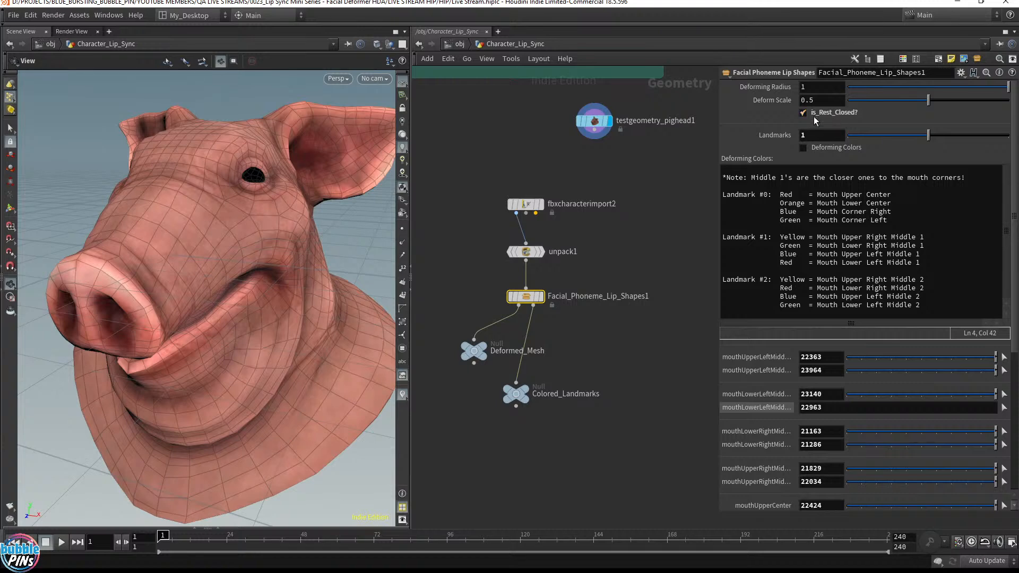
{"action": "scroll", "coordinate": [147, 212], "scroll_direction": "up", "scroll_amount": 3}
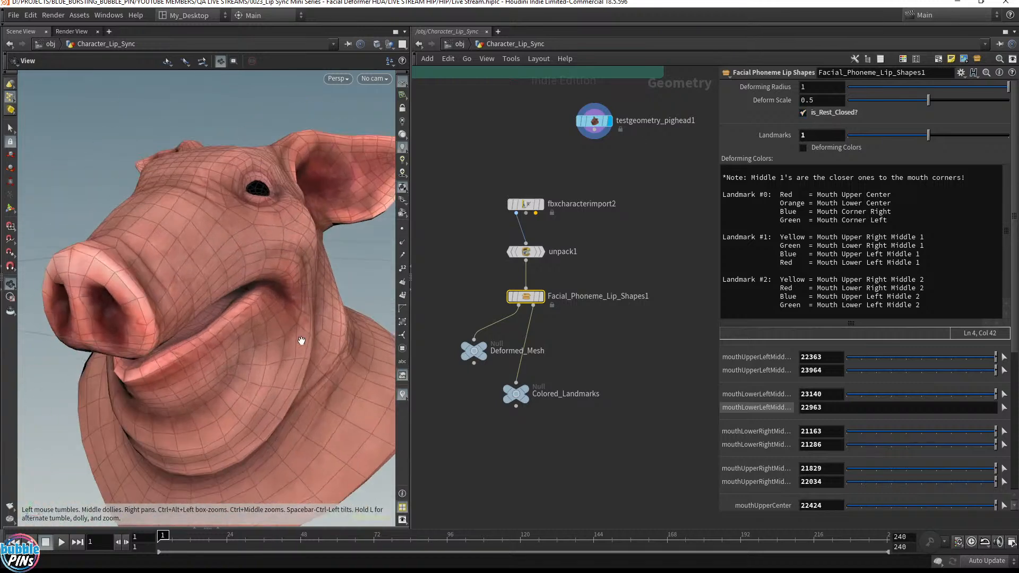
{"action": "left_click", "coordinate": [597, 120]}
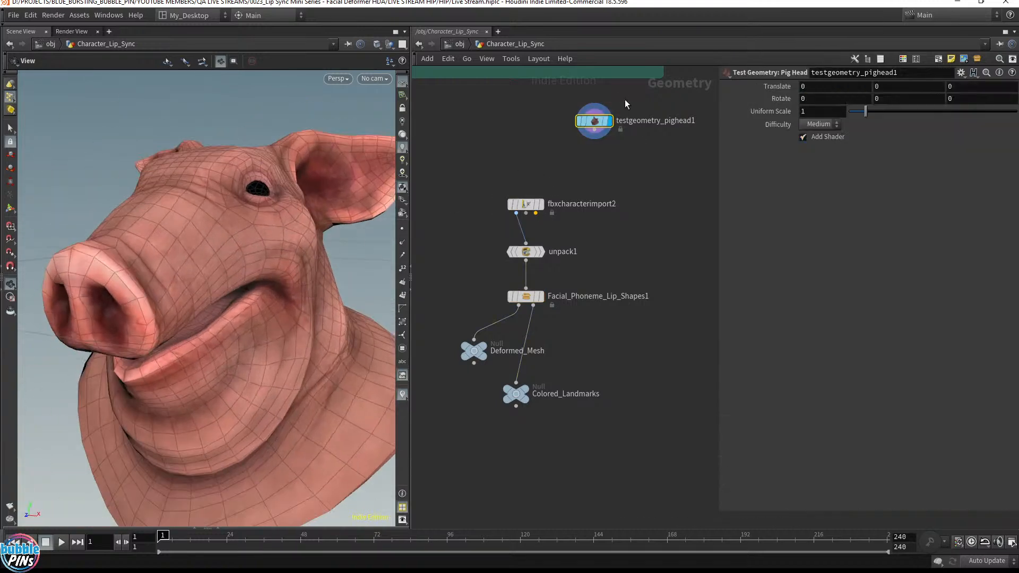
{"action": "key", "text": "Delete"}
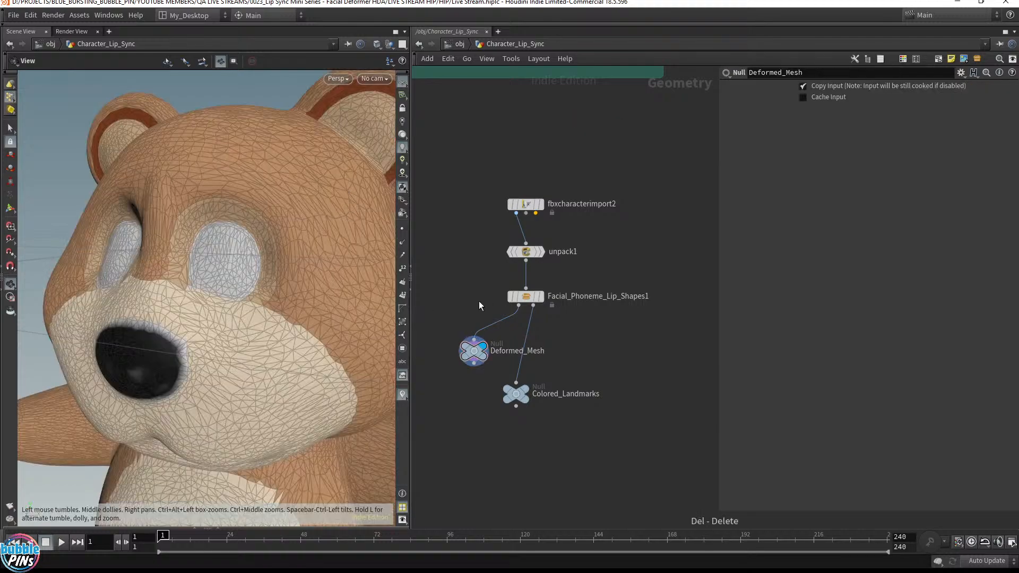
Set the open close shape of Facial_Phoneme_Lip_Shapes1 to 1 and view the bear's mouth from the front.
{"action": "left_click", "coordinate": [521, 297]}
{"action": "left_click_drag", "start_coordinate": [212, 290], "coordinate": [320, 240]}
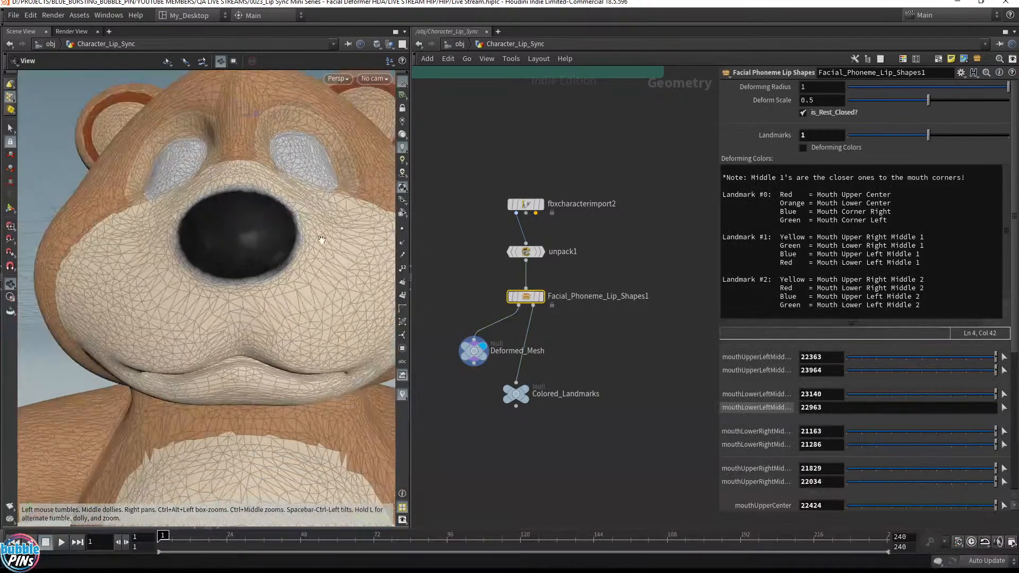
{"action": "middle_click_drag", "start_coordinate": [320, 240], "coordinate": [170, 298]}
{"action": "left_click_drag", "start_coordinate": [170, 298], "coordinate": [148, 295]}
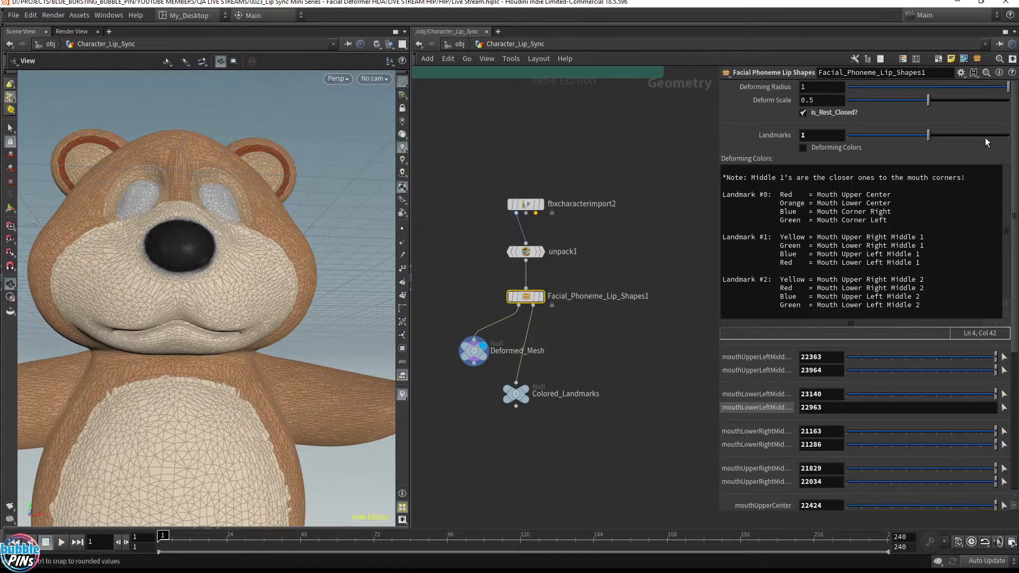
{"action": "scroll", "coordinate": [912, 471], "scroll_direction": "down", "scroll_amount": 5}
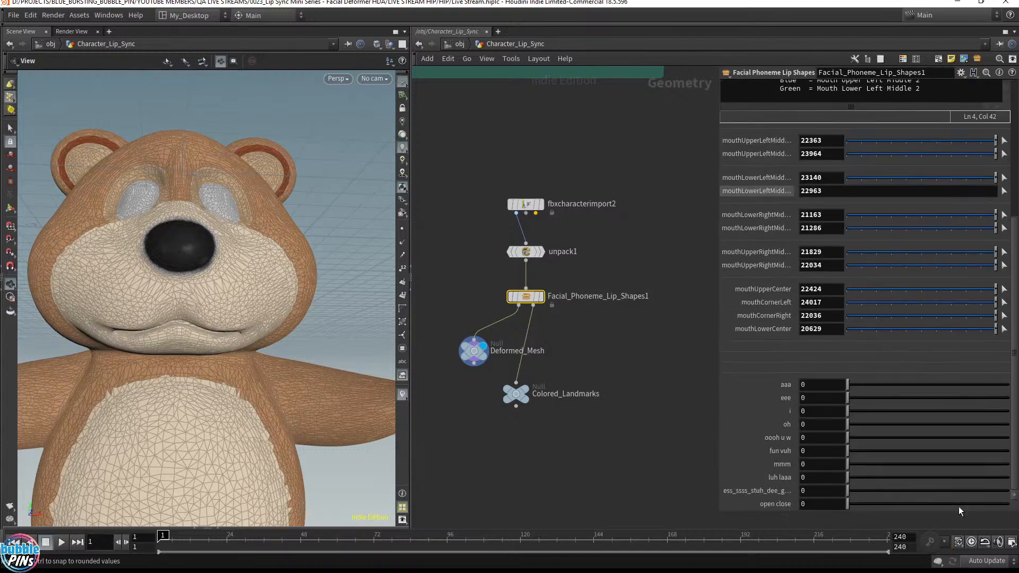
{"action": "left_click_drag", "start_coordinate": [853, 504], "coordinate": [1007, 504]}
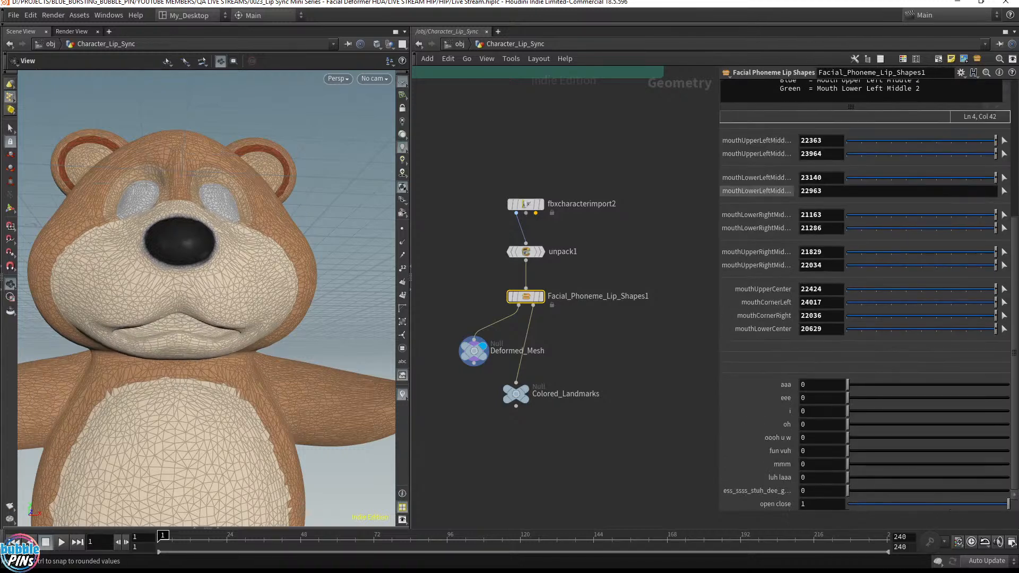
{"action": "left_click_drag", "start_coordinate": [244, 392], "coordinate": [280, 347]}
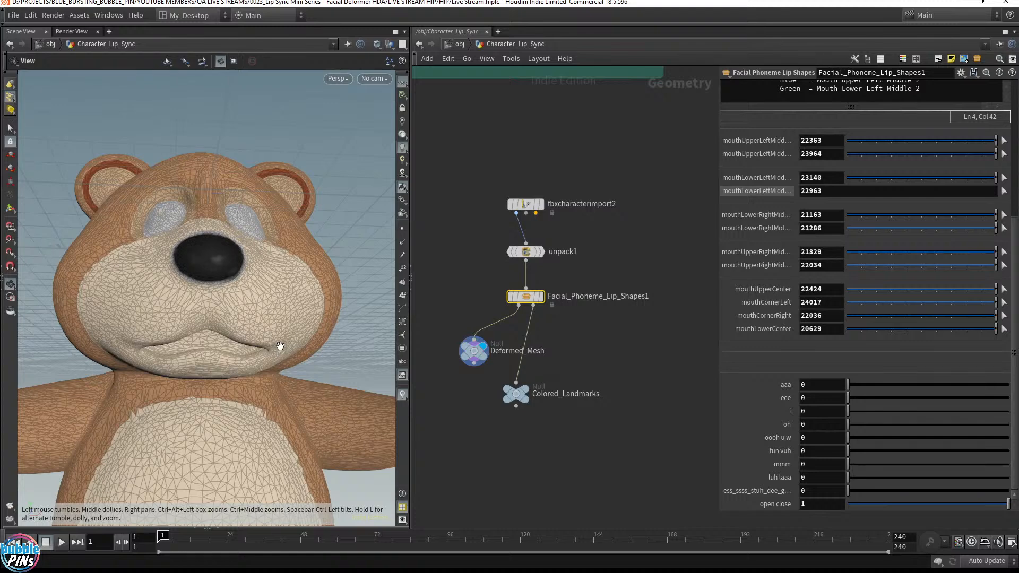
Raise the Deform Scale of Facial_Phoneme_Lip_Shapes1 to 2.
{"action": "scroll", "coordinate": [753, 220], "scroll_direction": "up", "scroll_amount": 5}
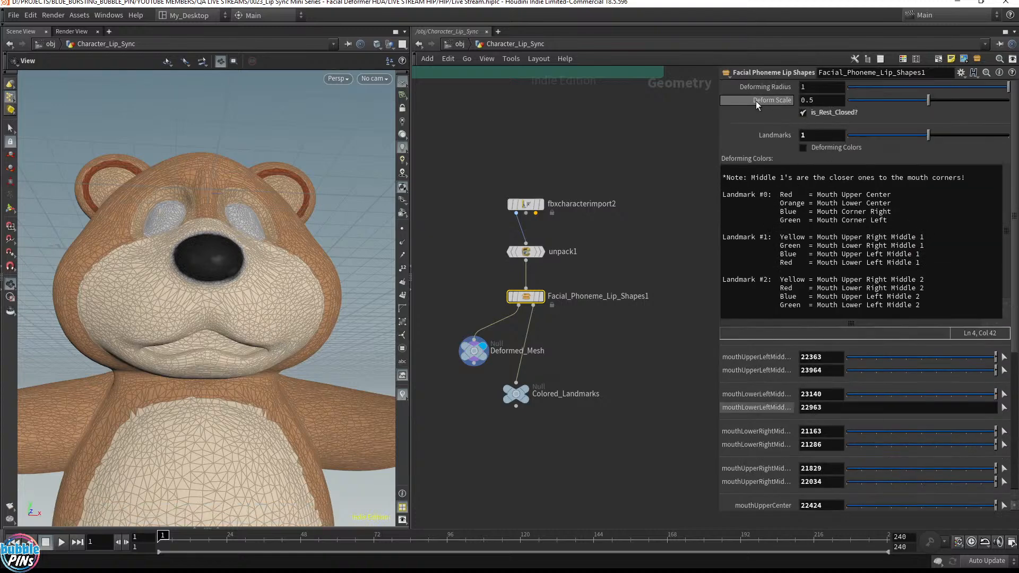
{"action": "left_click", "coordinate": [819, 101]}
{"action": "mouse_move", "coordinate": [775, 102]}
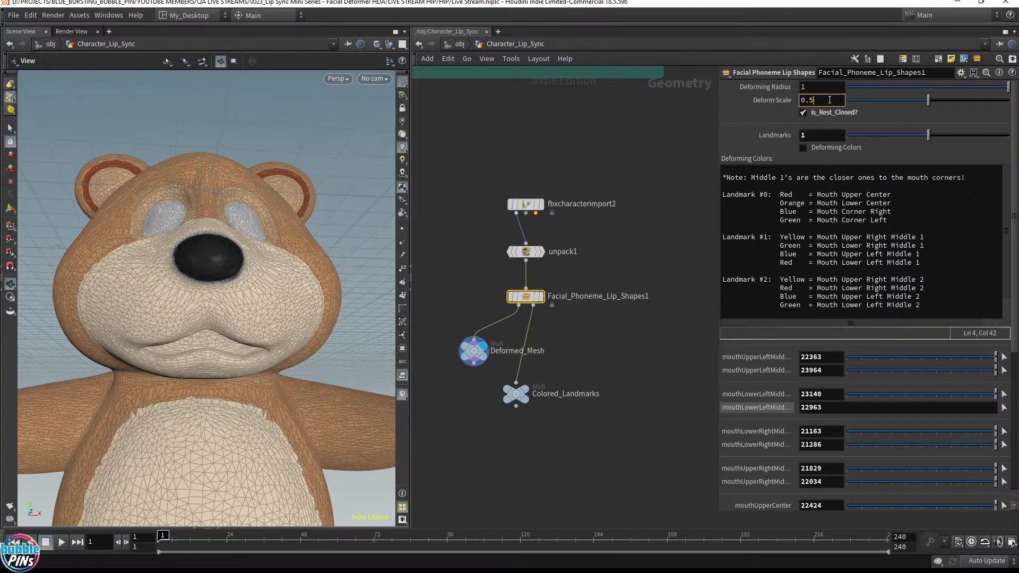
{"action": "scroll", "coordinate": [829, 99], "scroll_direction": "up", "scroll_amount": 5}
{"action": "scroll", "coordinate": [830, 100], "scroll_direction": "up", "scroll_amount": 20}
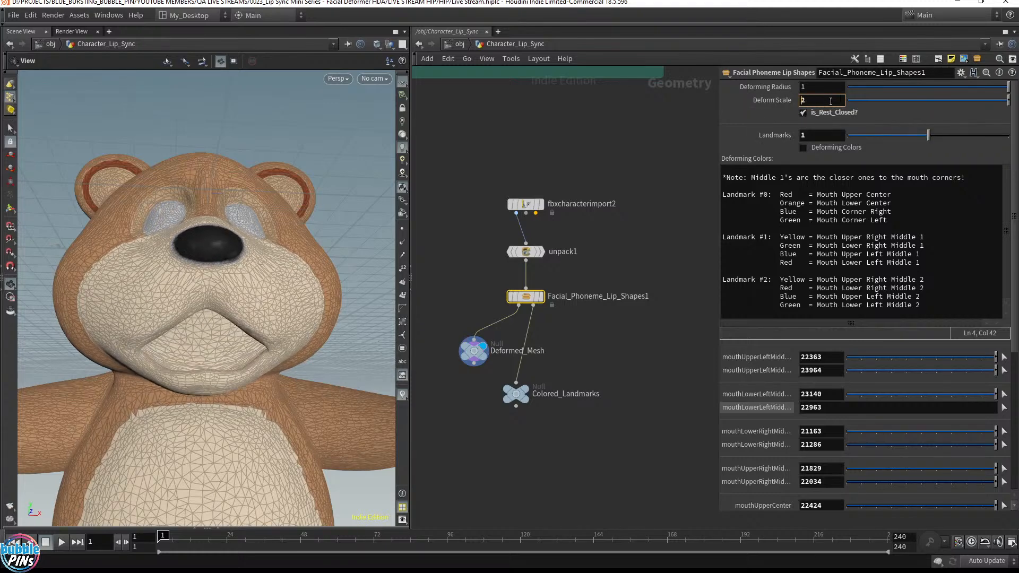
Try Deform Scale values from 4 down to below 0.9 on Facial_Phoneme_Lip_Shapes1 and settle on 1.3.
{"action": "scroll", "coordinate": [833, 101], "scroll_direction": "up", "scroll_amount": 8}
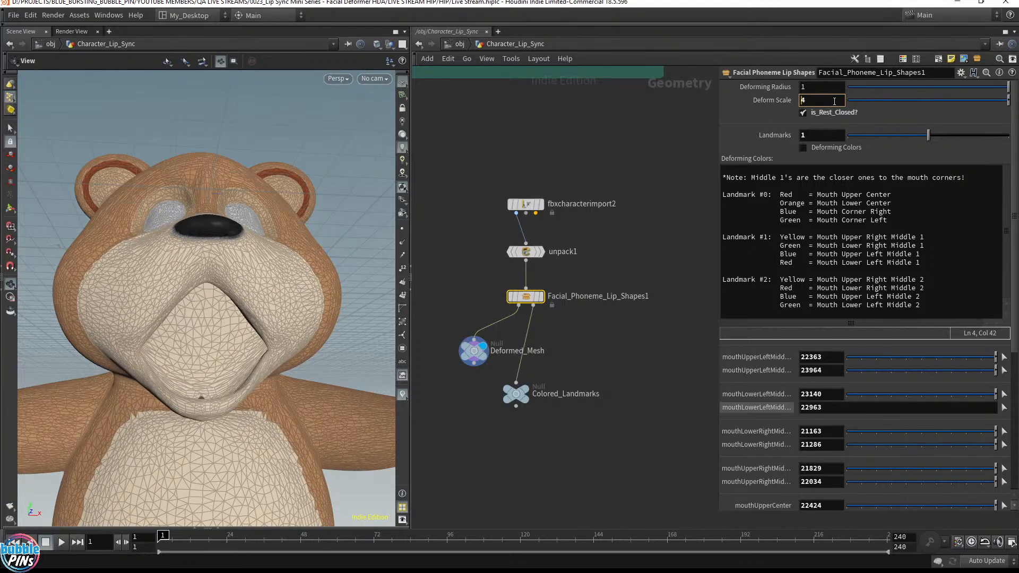
{"action": "scroll", "coordinate": [833, 100], "scroll_direction": "down", "scroll_amount": 20}
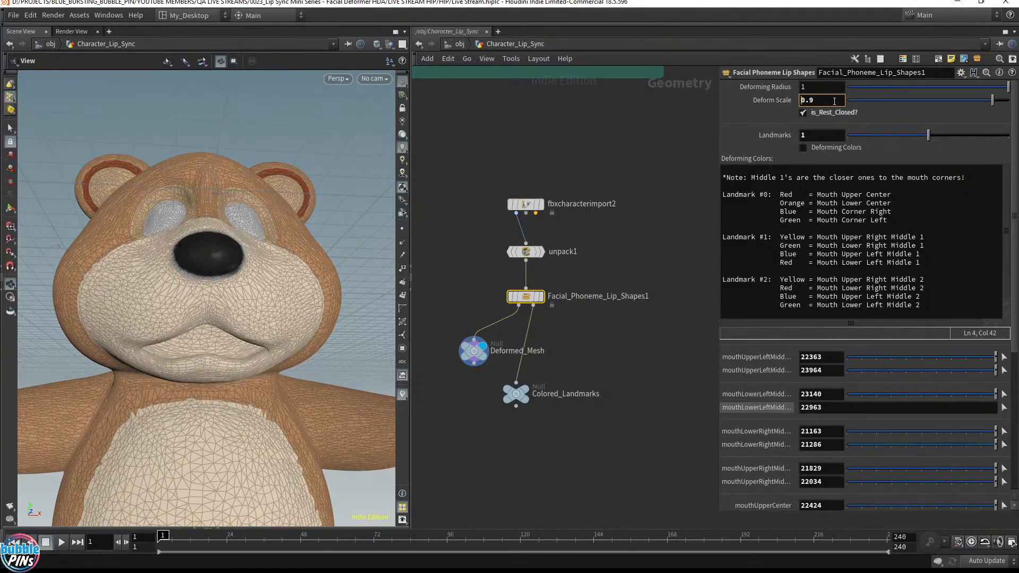
{"action": "scroll", "coordinate": [834, 101], "scroll_direction": "down", "scroll_amount": 3}
{"action": "scroll", "coordinate": [834, 100], "scroll_direction": "up", "scroll_amount": 7}
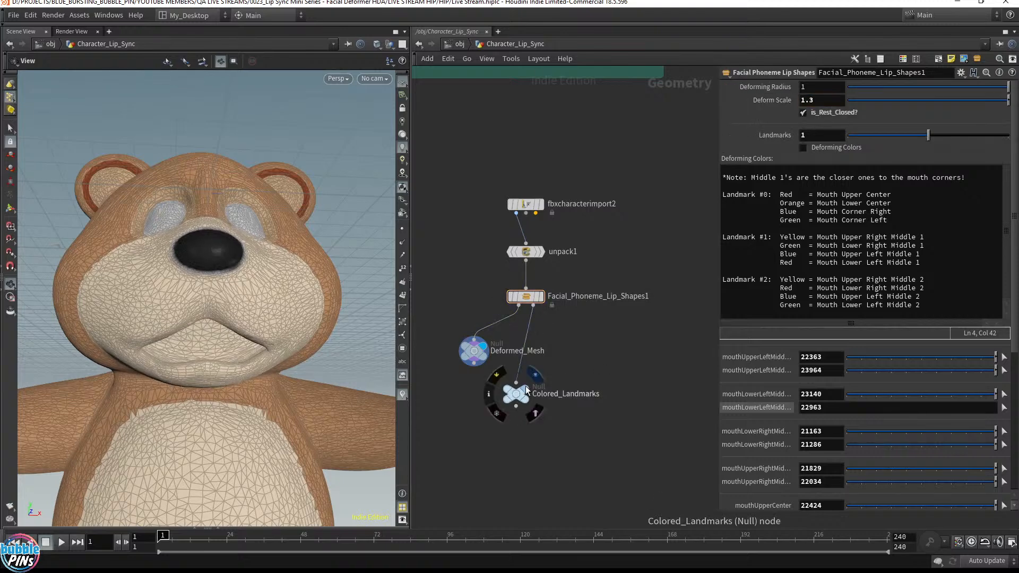
Display the Colored_Landmarks node in the viewport and view the coloured mouth areas from below.
{"action": "left_click", "coordinate": [532, 377]}
{"action": "left_click", "coordinate": [516, 398]}
{"action": "left_click_drag", "start_coordinate": [516, 398], "coordinate": [526, 400]}
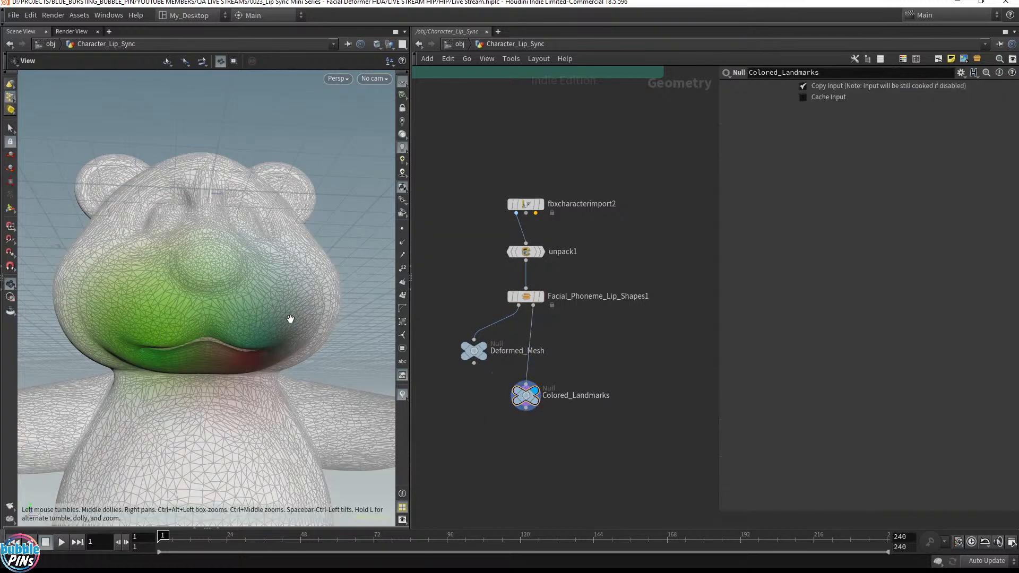
{"action": "left_click_drag", "start_coordinate": [289, 318], "coordinate": [228, 311]}
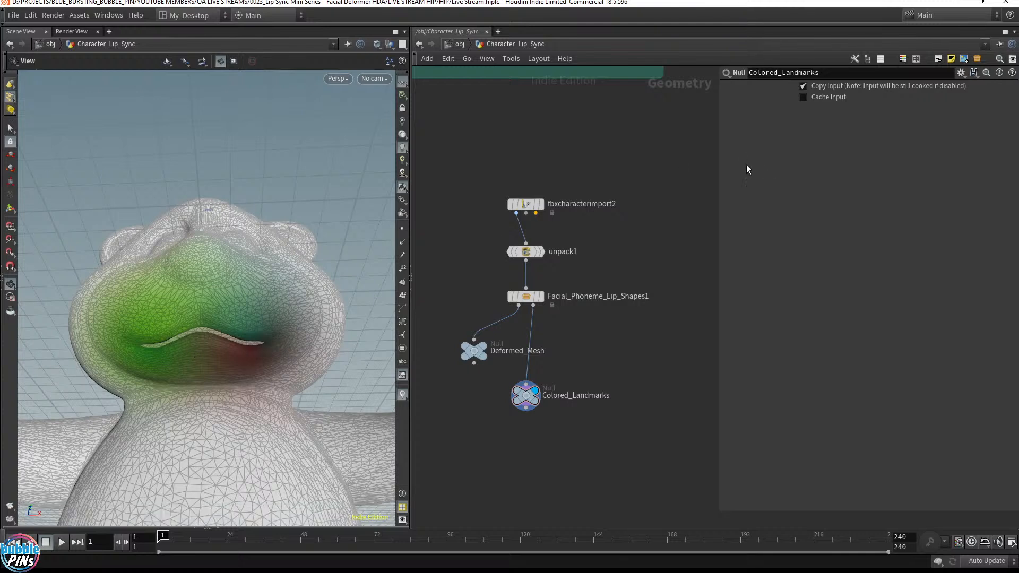
Switch to the browser to check the mouth landmark diagram on the Facial Deformer HDA page, and return to Houdini.
{"action": "left_click", "coordinate": [526, 296]}
{"action": "scroll", "coordinate": [761, 392], "scroll_direction": "down", "scroll_amount": 5}
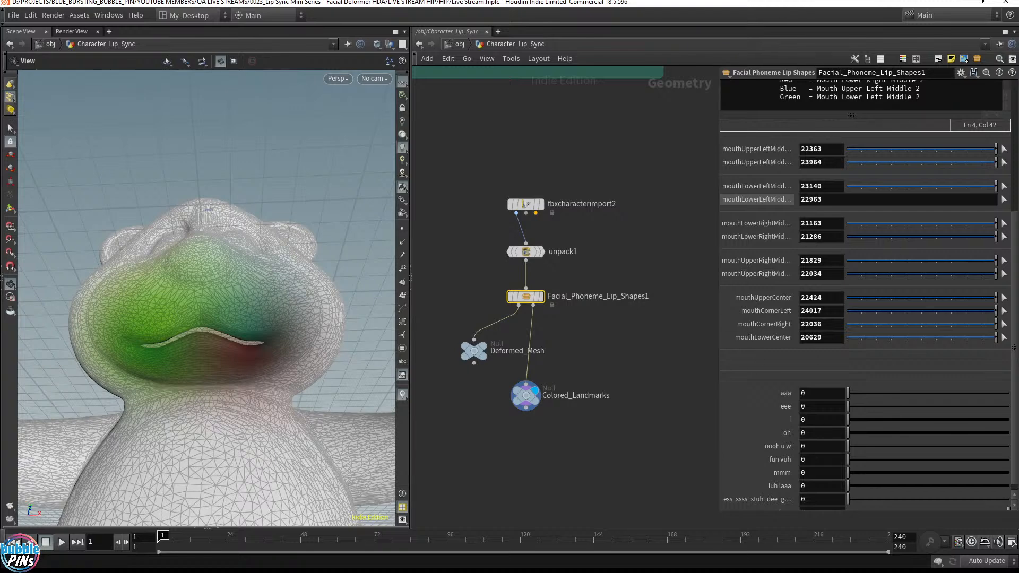
{"action": "key", "text": "alt+Tab"}
{"action": "scroll", "coordinate": [500, 451], "scroll_direction": "up", "scroll_amount": 10}
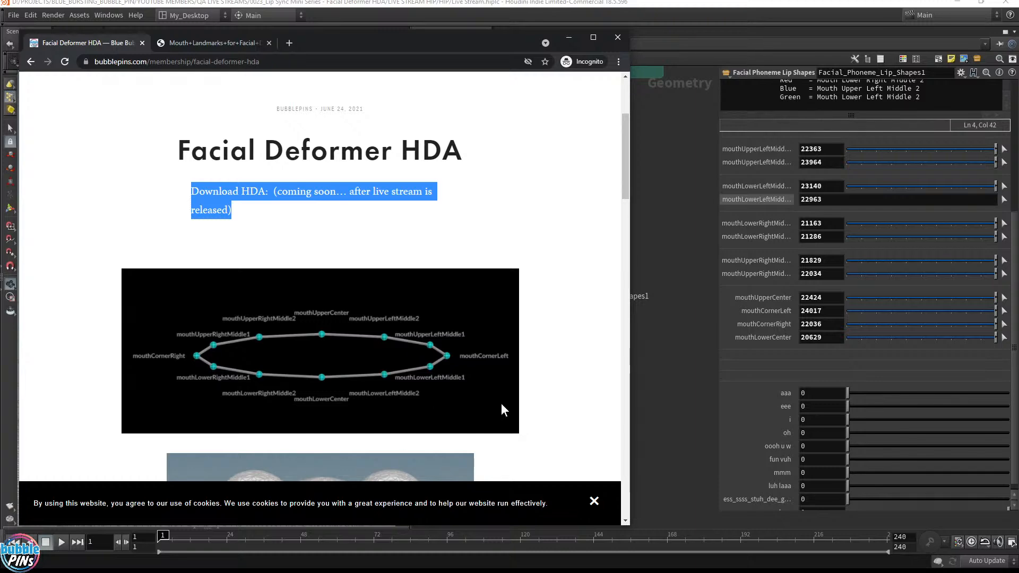
{"action": "left_click", "coordinate": [751, 5]}
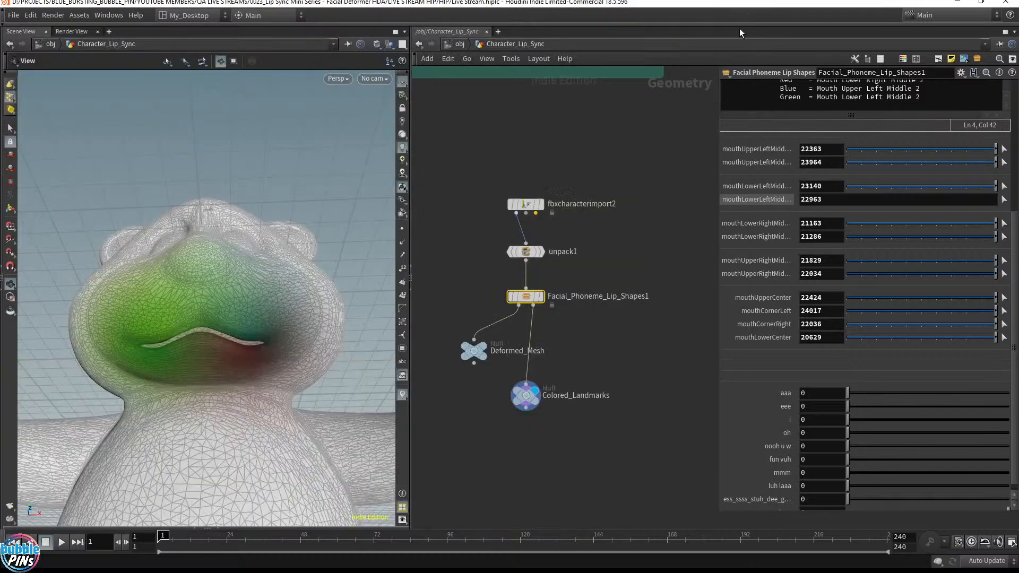
Reduce the Deforming Radius of Facial_Phoneme_Lip_Shapes1 through 0.9 and 0.5 to 0.1.
{"action": "scroll", "coordinate": [943, 286], "scroll_direction": "up", "scroll_amount": 3}
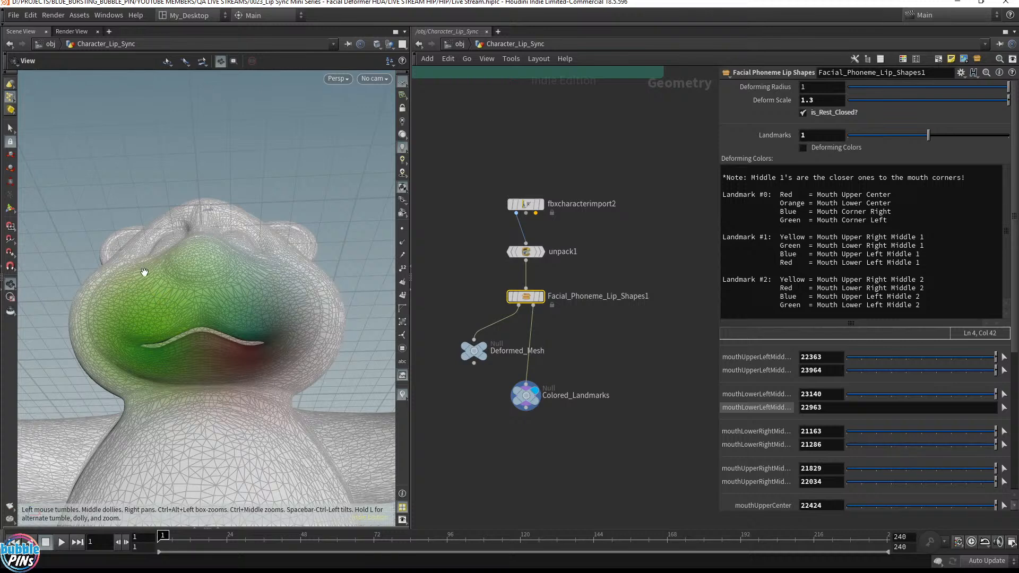
{"action": "double_click", "coordinate": [818, 88]}
{"action": "type", "text": "0.9"}
{"action": "key", "text": "Return"}
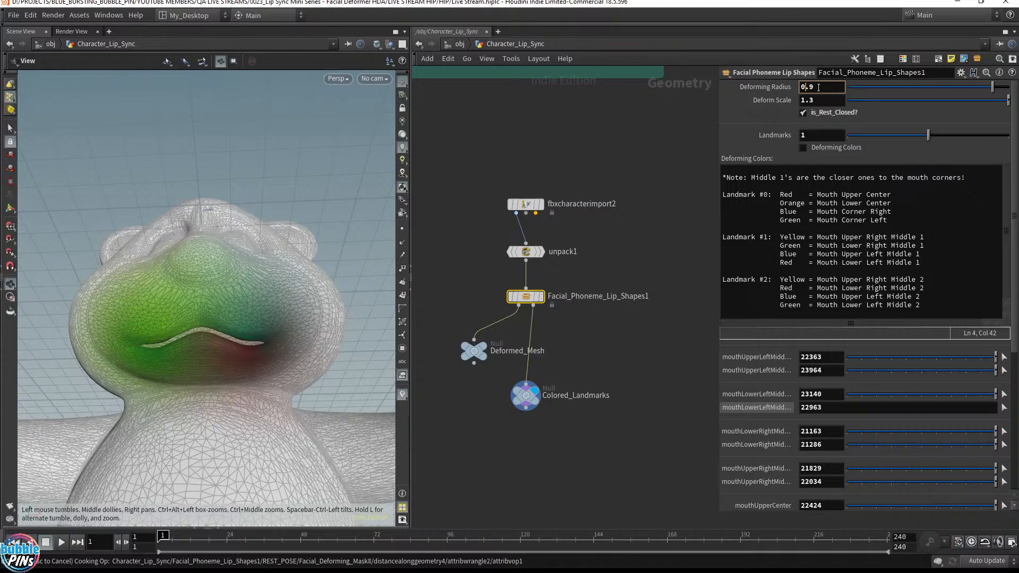
{"action": "scroll", "coordinate": [818, 87], "scroll_direction": "down", "scroll_amount": 4}
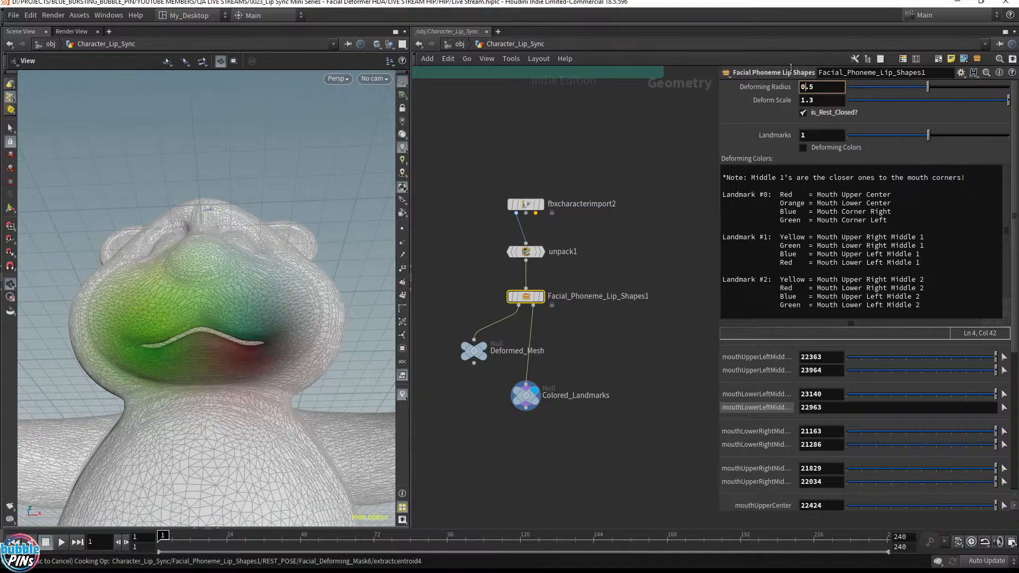
{"action": "left_click", "coordinate": [833, 89]}
{"action": "key", "text": "BackSpace"}
{"action": "type", "text": "1"}
{"action": "key", "text": "Return"}
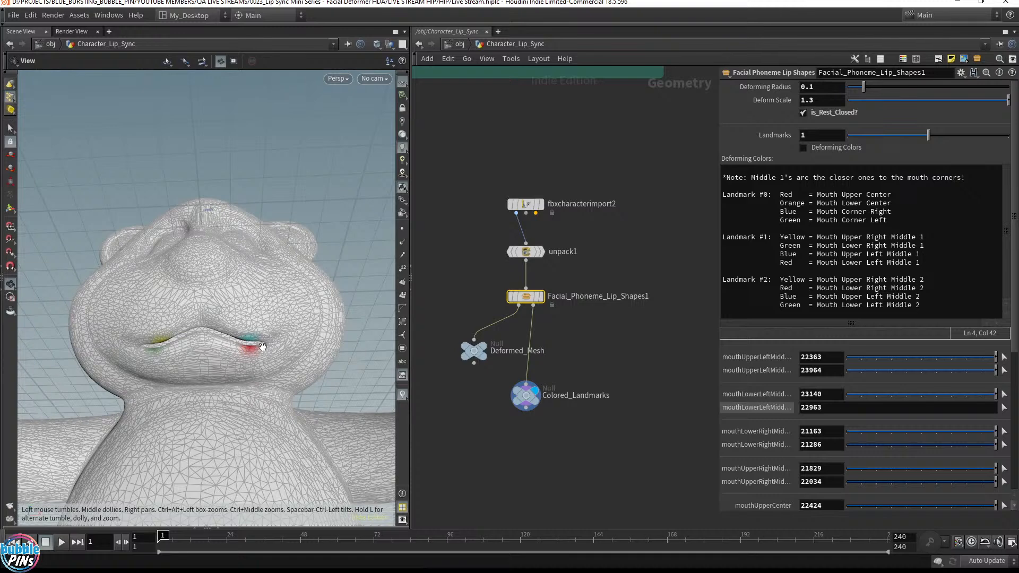
Examine the coloured landmark spots along the bear's lips up close, from below and from the front.
{"action": "left_click_drag", "start_coordinate": [262, 347], "coordinate": [269, 320]}
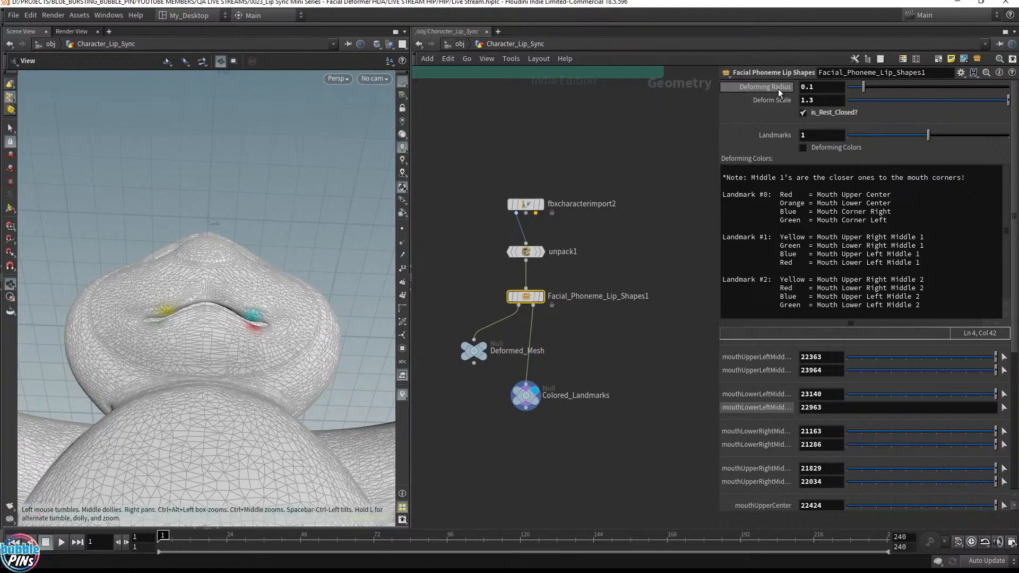
{"action": "left_click_drag", "start_coordinate": [277, 278], "coordinate": [228, 297]}
{"action": "scroll", "coordinate": [228, 297], "scroll_direction": "up", "scroll_amount": 5}
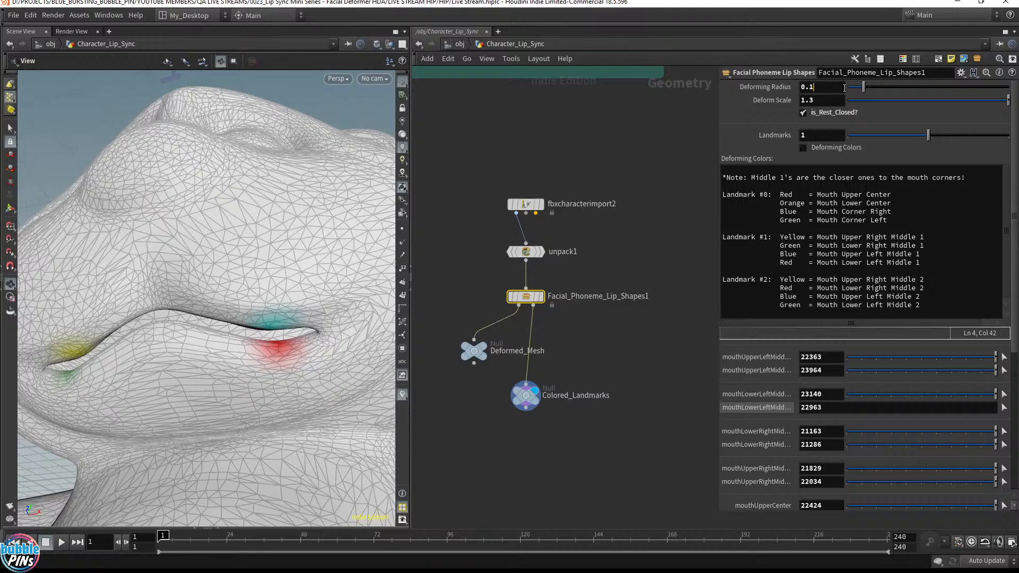
{"action": "left_click", "coordinate": [670, 170]}
{"action": "left_click_drag", "start_coordinate": [229, 305], "coordinate": [297, 366]}
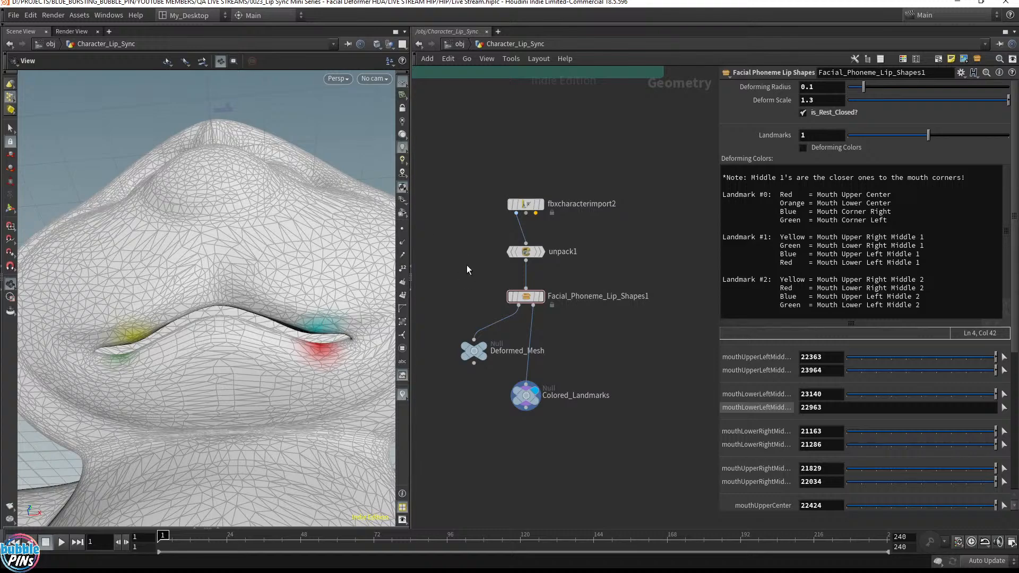
{"action": "left_click_drag", "start_coordinate": [267, 205], "coordinate": [297, 279]}
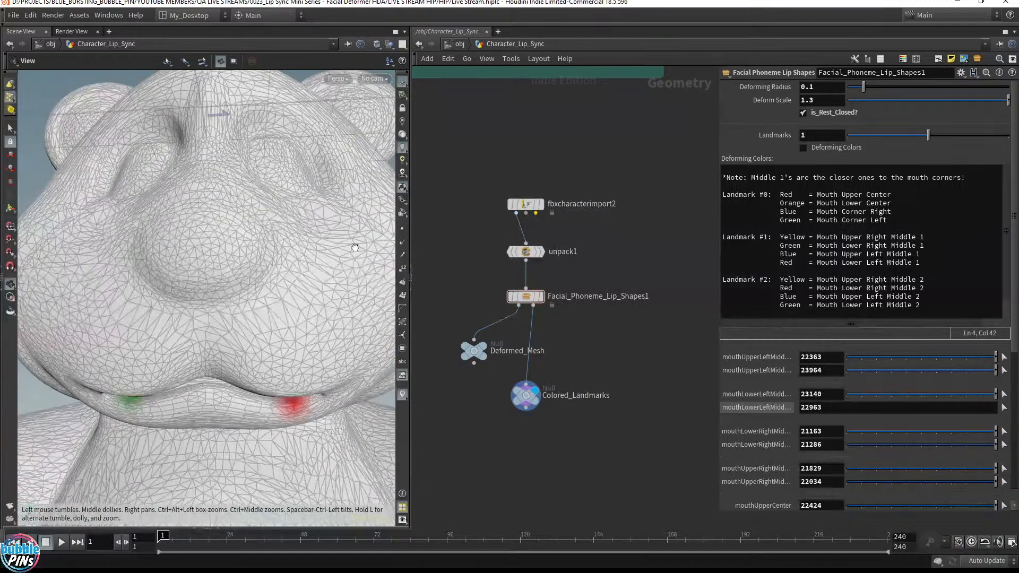
{"action": "middle_click_drag", "start_coordinate": [355, 247], "coordinate": [318, 267]}
{"action": "left_click_drag", "start_coordinate": [318, 267], "coordinate": [301, 270]}
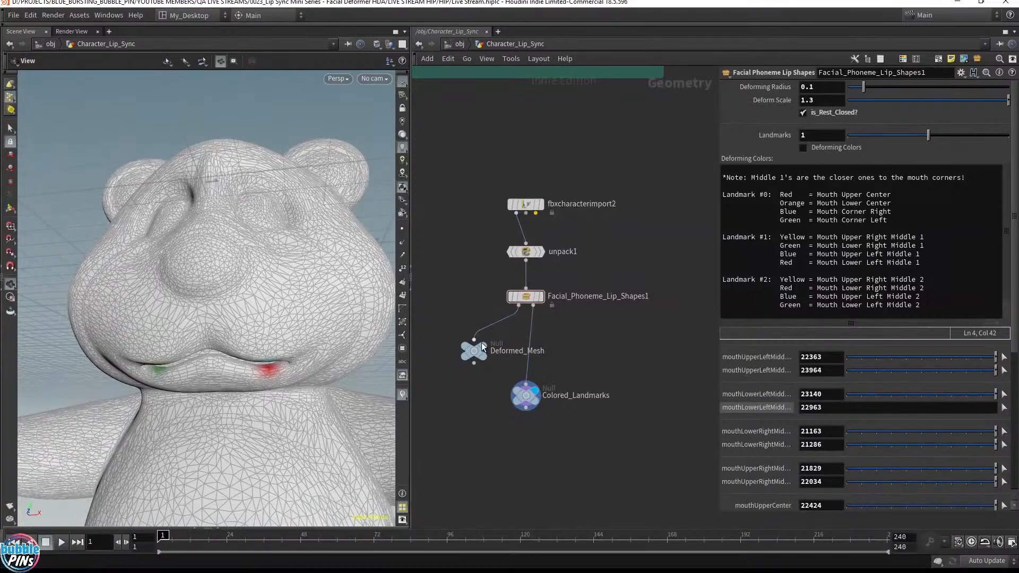
Display Deformed_Mesh to view the bear's mouth, and switch the display back to Colored_Landmarks.
{"action": "mouse_move", "coordinate": [481, 345]}
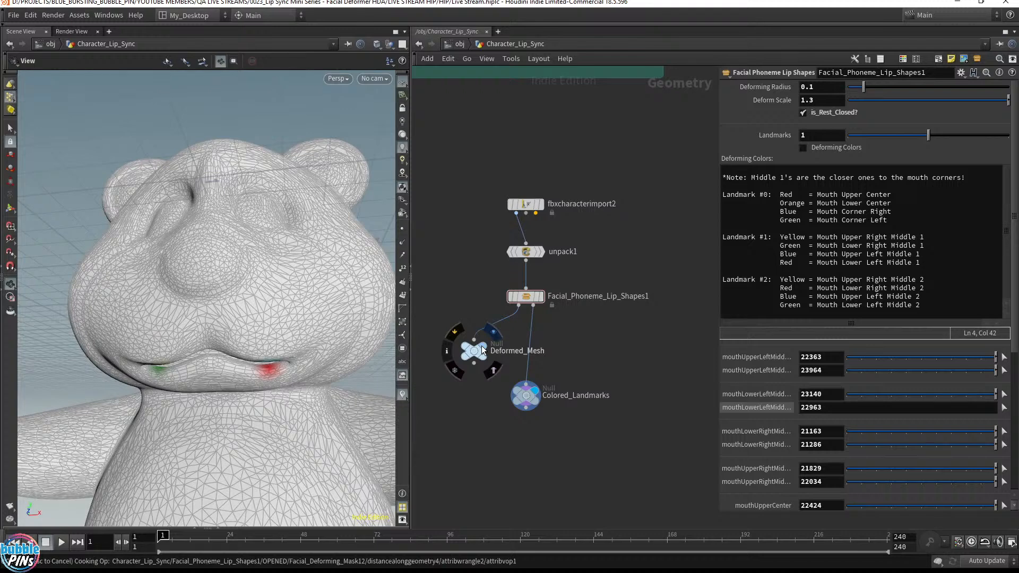
{"action": "left_click", "coordinate": [493, 332]}
{"action": "mouse_move", "coordinate": [227, 348]}
{"action": "left_mouse_down"}
{"action": "mouse_move", "coordinate": [217, 354]}
{"action": "mouse_move", "coordinate": [245, 364]}
{"action": "mouse_move", "coordinate": [228, 352]}
{"action": "left_mouse_up"}
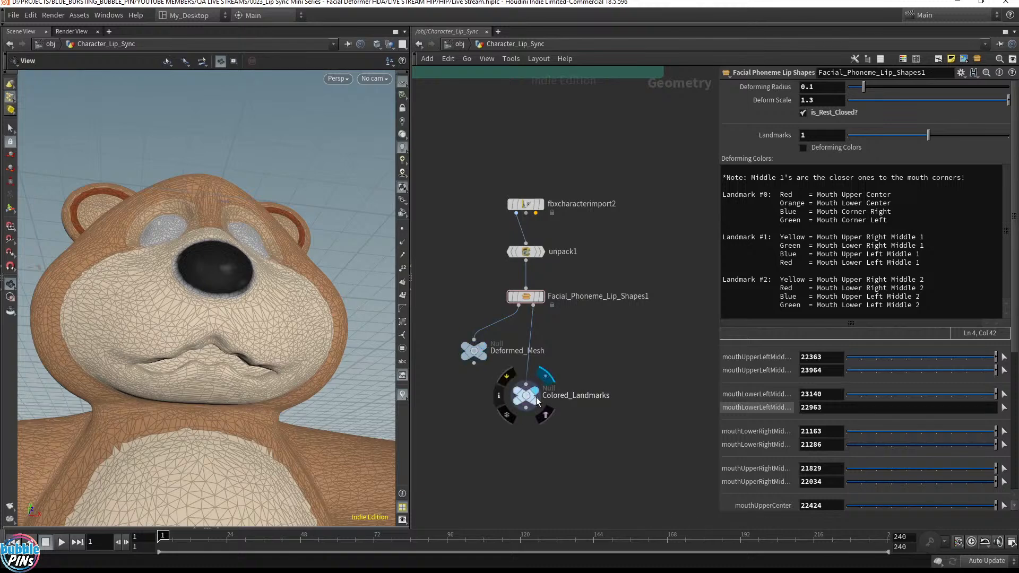
{"action": "left_click", "coordinate": [544, 377]}
Enable Deforming Colors on the Facial_Phoneme_Lip_Shapes1 node.
{"action": "left_click_drag", "start_coordinate": [468, 306], "coordinate": [622, 273]}
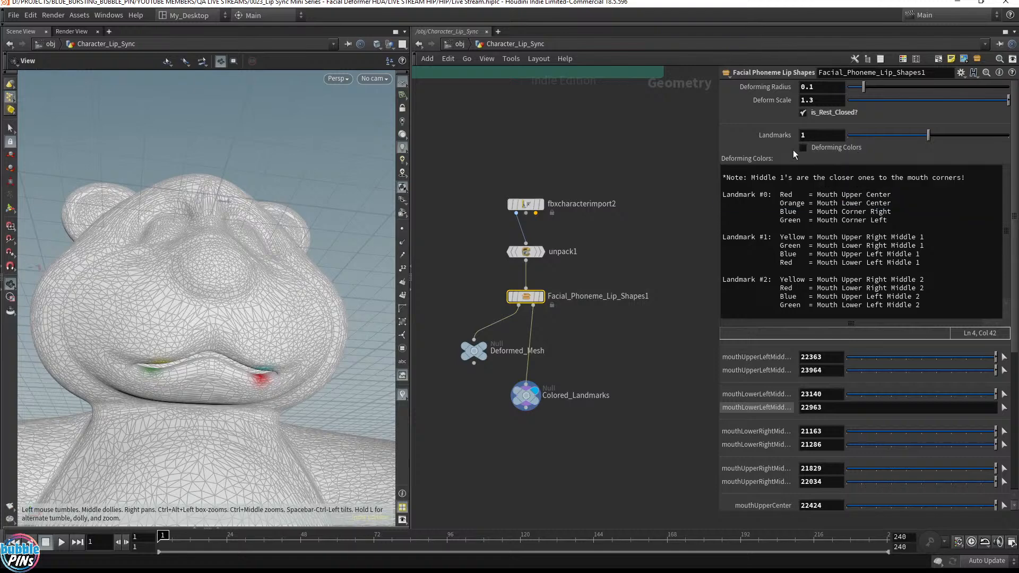
{"action": "left_click_drag", "start_coordinate": [440, 381], "coordinate": [494, 336]}
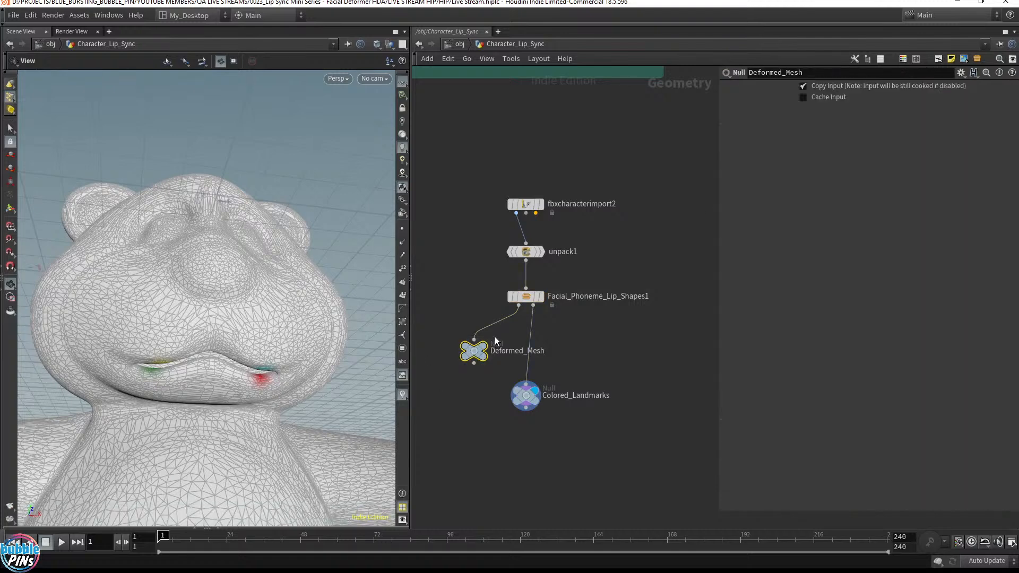
{"action": "left_click", "coordinate": [525, 395]}
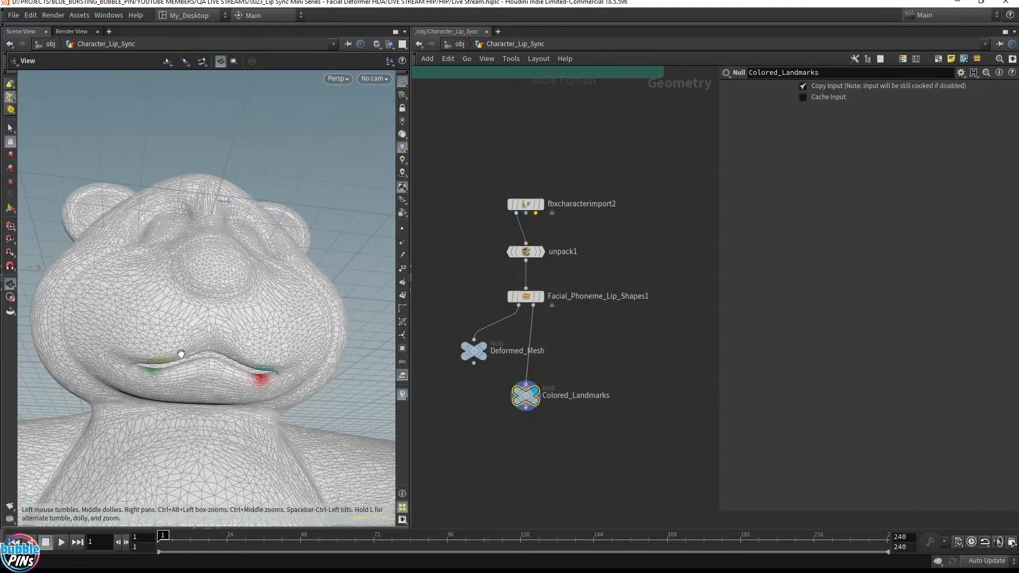
{"action": "left_click", "coordinate": [525, 296]}
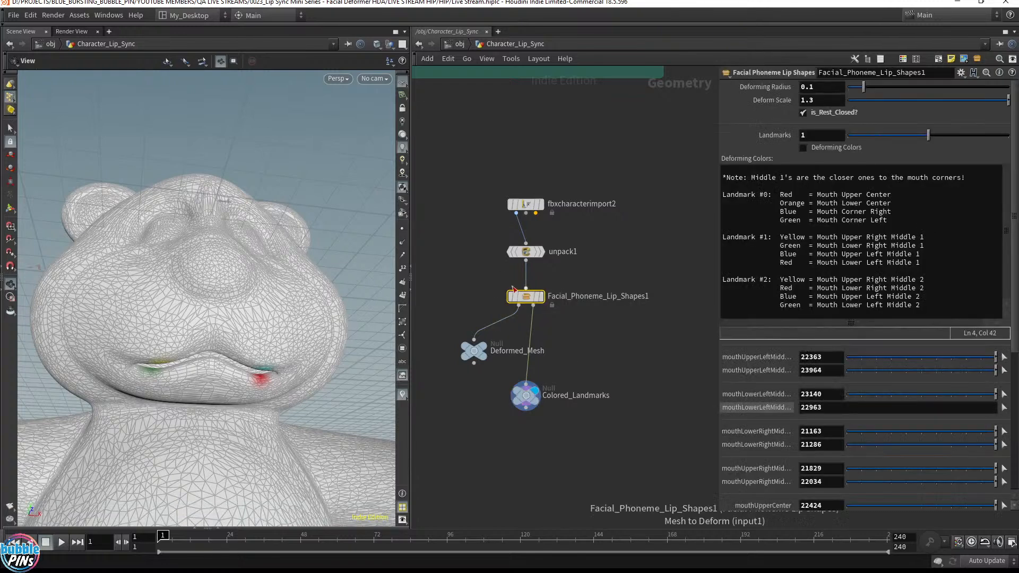
{"action": "left_click", "coordinate": [803, 148]}
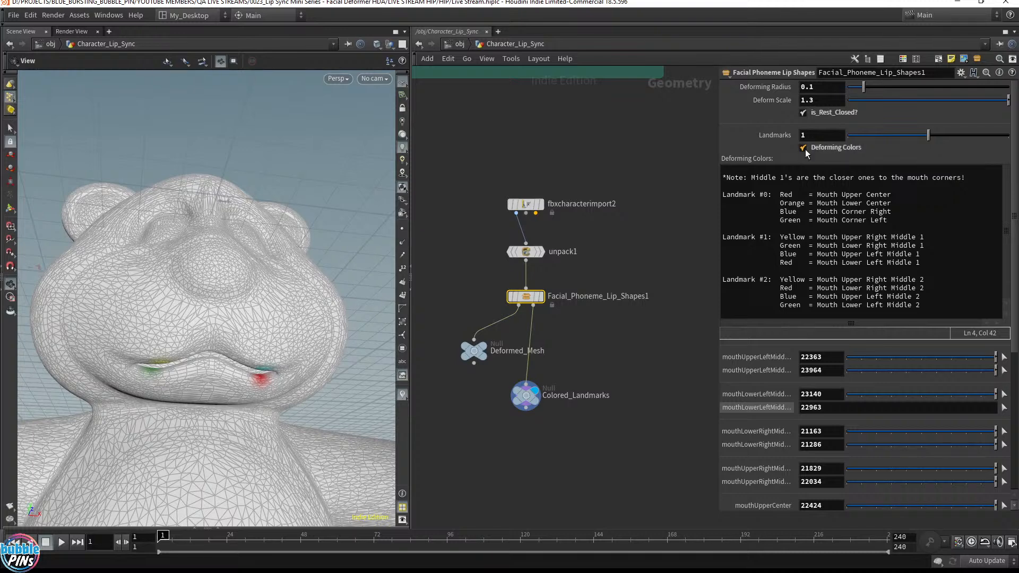
Allow editing of the contents of Facial_Phoneme_Lip_Shapes1, inspect its internal PARAMS node, and return to the Character_Lip_Sync network.
{"action": "right_click", "coordinate": [528, 297]}
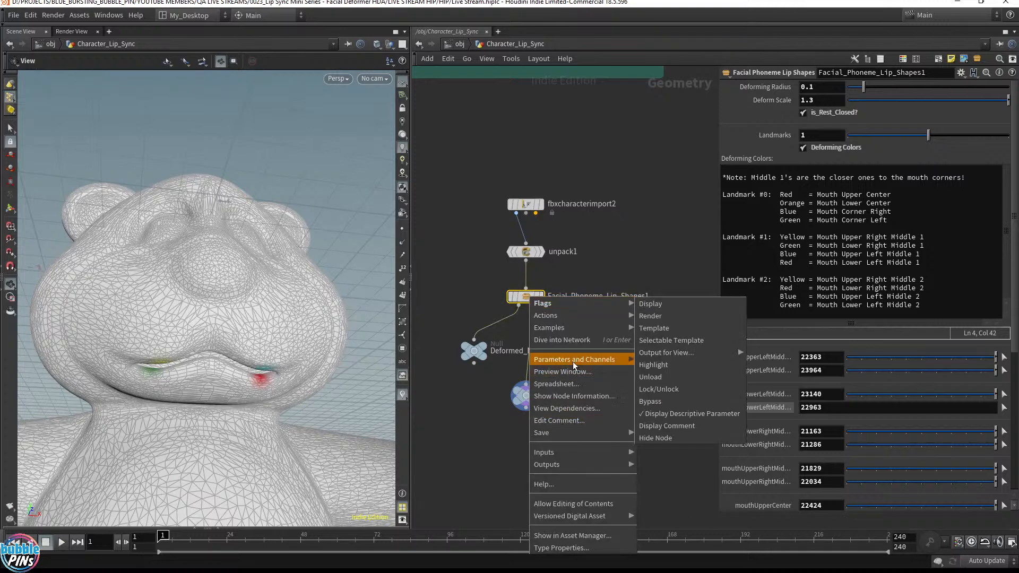
{"action": "left_click", "coordinate": [565, 504]}
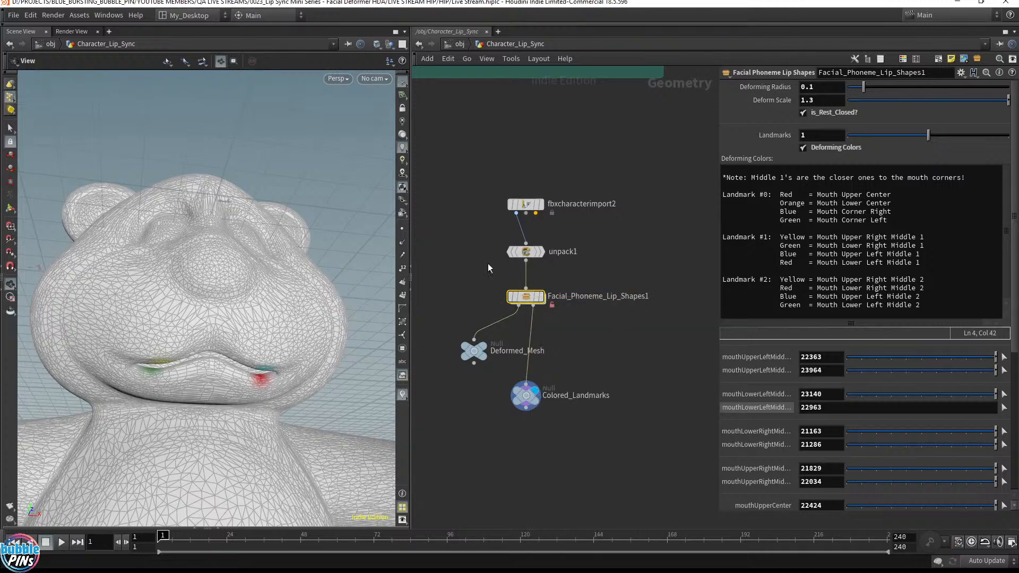
{"action": "double_click", "coordinate": [524, 296]}
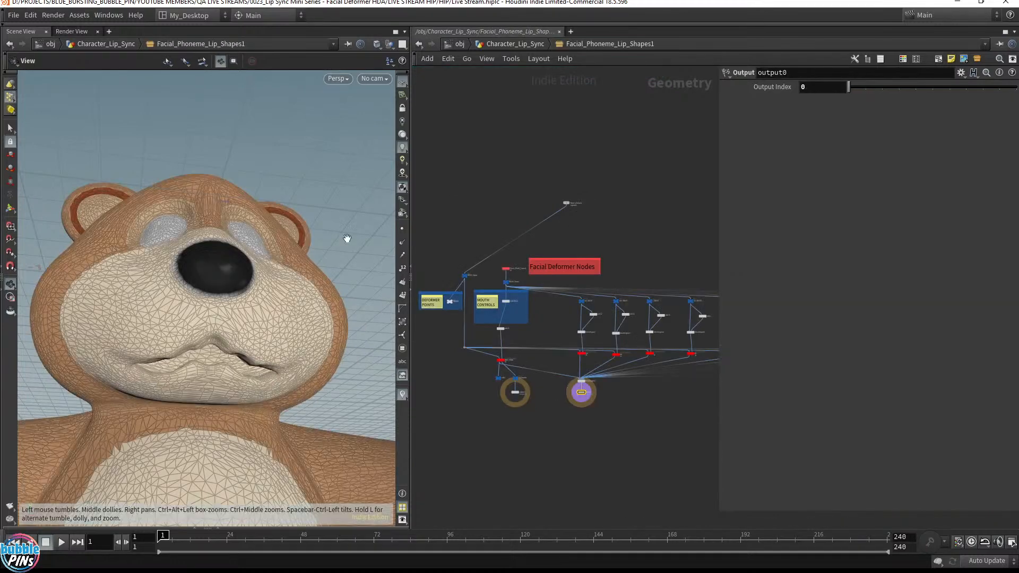
{"action": "scroll", "coordinate": [454, 298], "scroll_direction": "up", "scroll_amount": 8}
{"action": "left_click", "coordinate": [516, 293]}
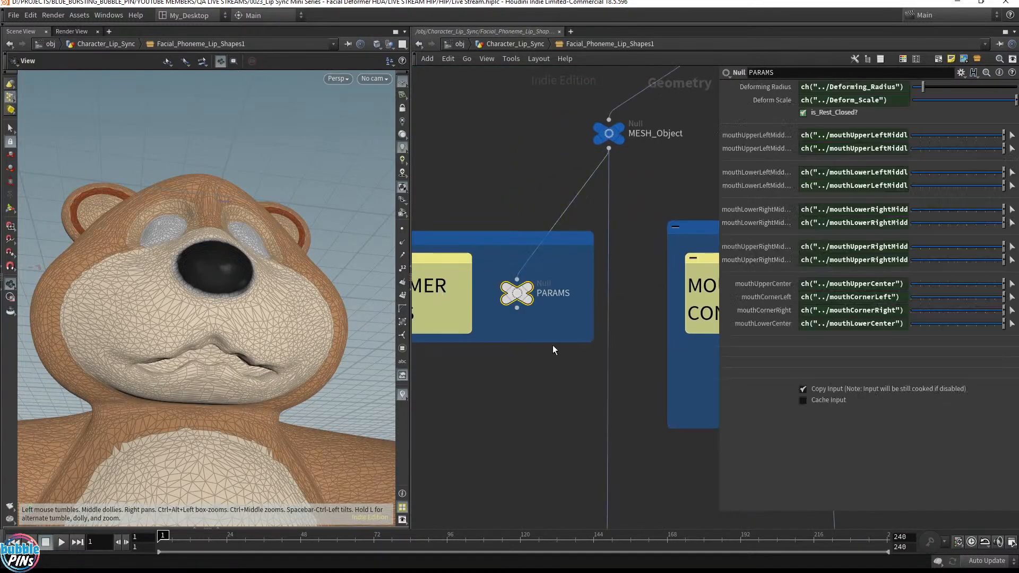
{"action": "left_click", "coordinate": [551, 341]}
{"action": "left_click", "coordinate": [522, 45]}
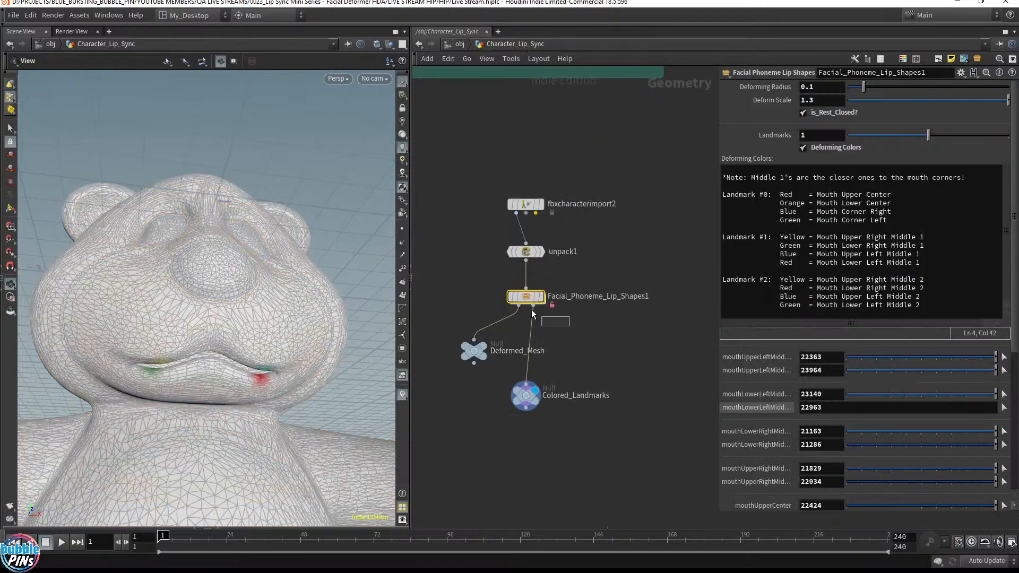
Turn Deforming Colors off and back on for Facial_Phoneme_Lip_Shapes1 and look over its landmark parameters.
{"action": "left_click", "coordinate": [803, 148]}
{"action": "middle_click_drag", "start_coordinate": [626, 365], "coordinate": [554, 332]}
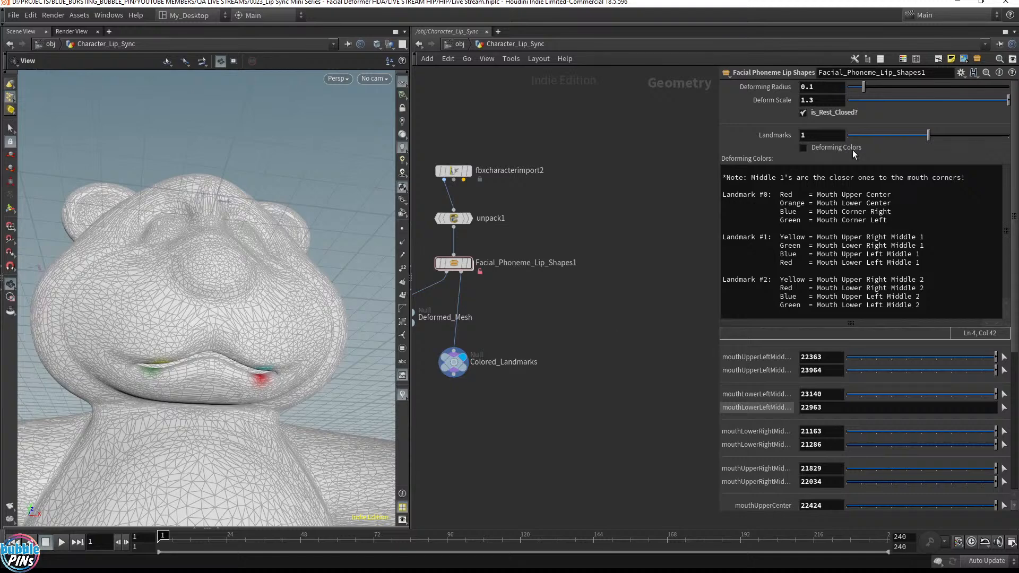
{"action": "left_click", "coordinate": [804, 148]}
{"action": "key", "text": "h"}
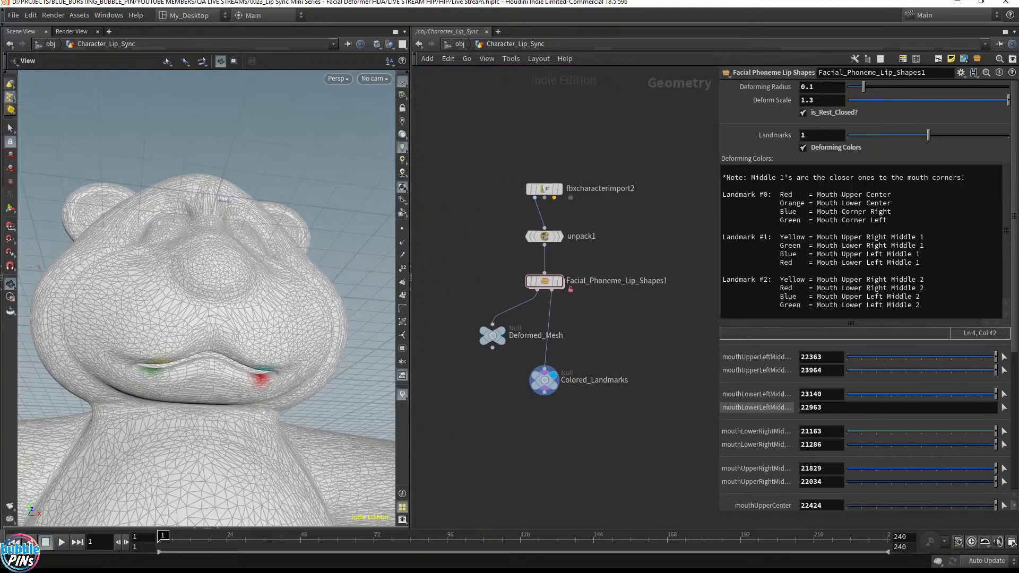
{"action": "scroll", "coordinate": [762, 399], "scroll_direction": "down", "scroll_amount": 5}
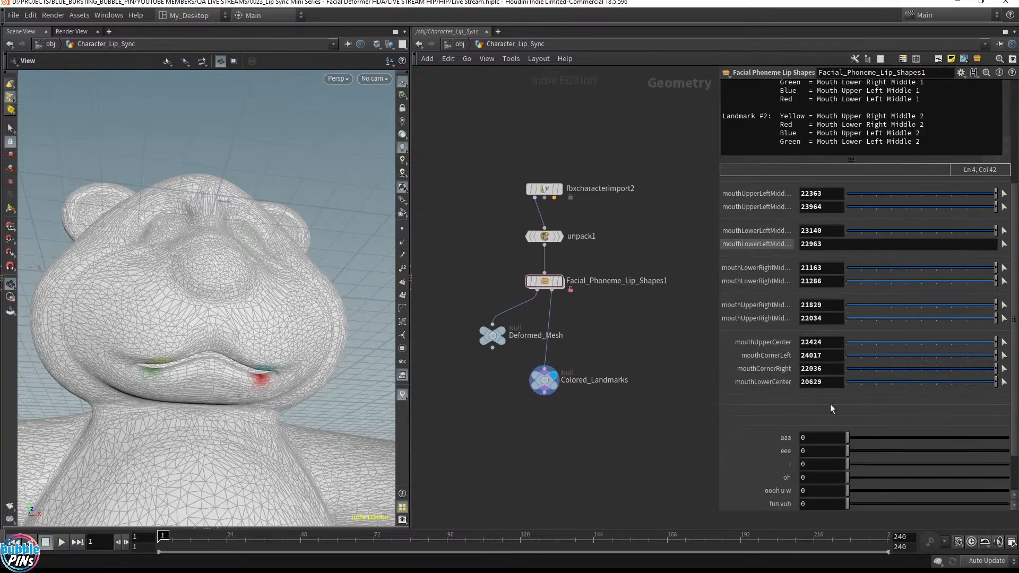
{"action": "scroll", "coordinate": [829, 400], "scroll_direction": "up", "scroll_amount": 5}
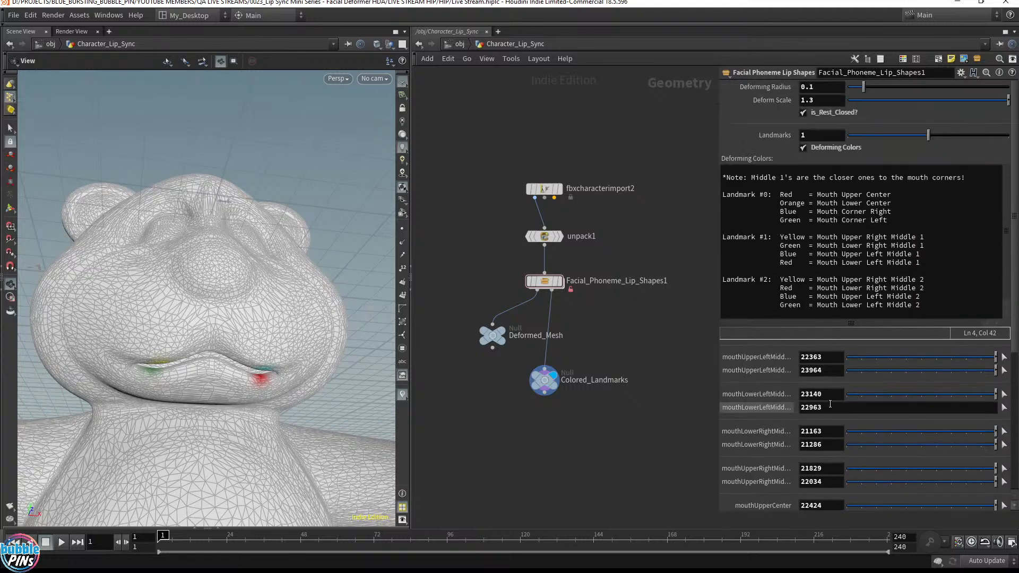
Display the Deformed_Mesh node in the viewport and select Facial_Phoneme_Lip_Shapes1.
{"action": "left_click", "coordinate": [497, 337]}
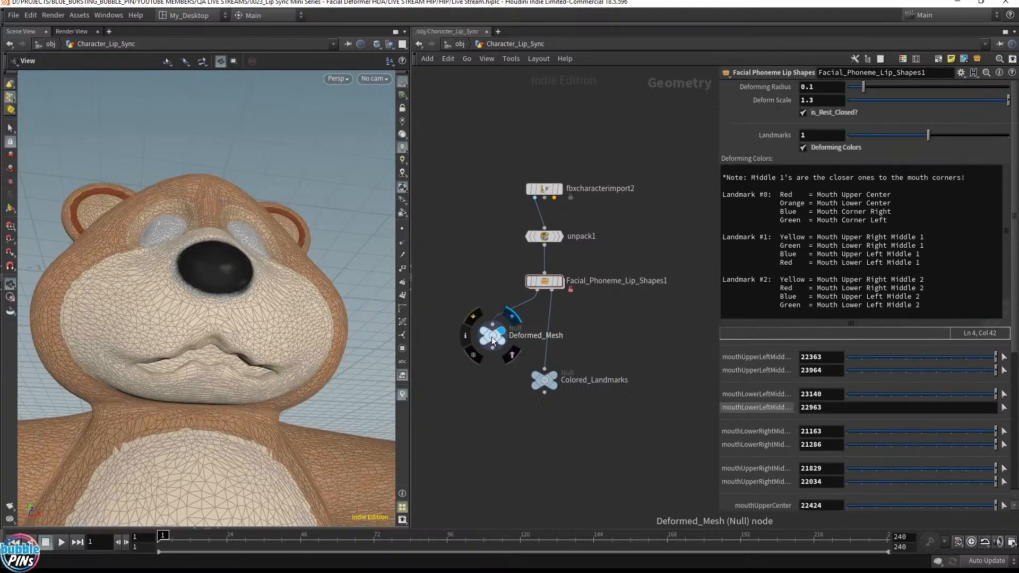
{"action": "left_click", "coordinate": [492, 340]}
{"action": "left_click_drag", "start_coordinate": [479, 292], "coordinate": [584, 269]}
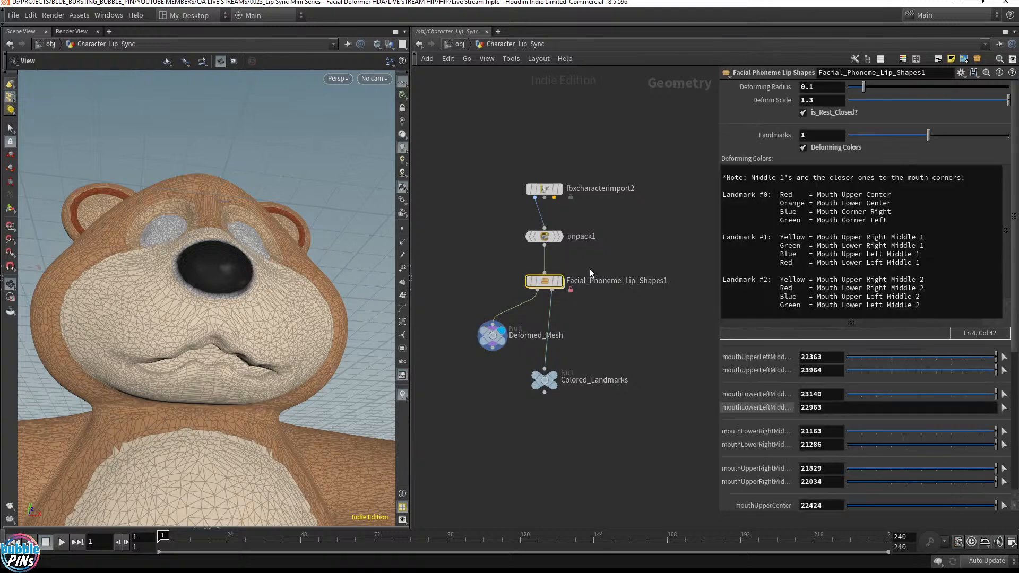
Turn off Deforming Colors on Facial_Phoneme_Lip_Shapes1, set its Deforming Radius to 0.5, and check the bear's deformed mouth.
{"action": "left_click", "coordinate": [803, 147]}
{"action": "left_click", "coordinate": [835, 90]}
{"action": "key", "text": "BackSpace"}
{"action": "type", "text": "5"}
{"action": "key", "text": "Return"}
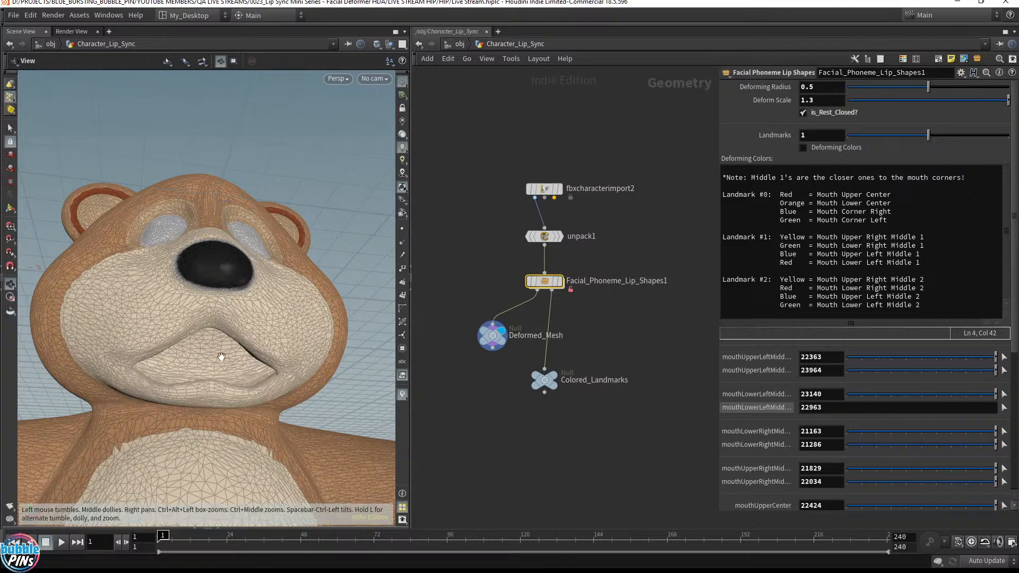
{"action": "left_click_drag", "start_coordinate": [215, 316], "coordinate": [282, 296]}
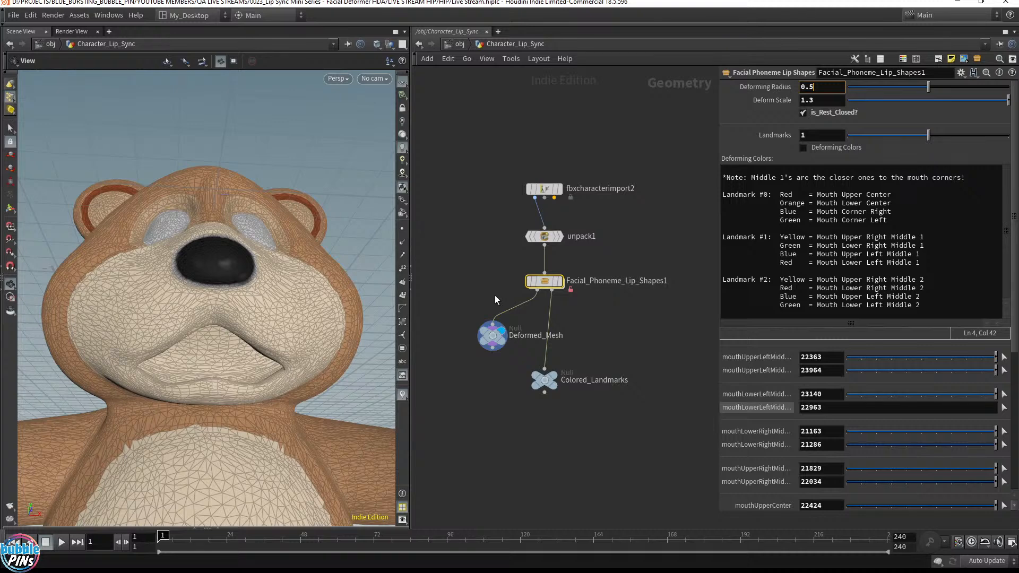
Lock the Facial_Phoneme_Lip_Shapes1 asset again by matching it to its current definition.
{"action": "right_click", "coordinate": [543, 282]}
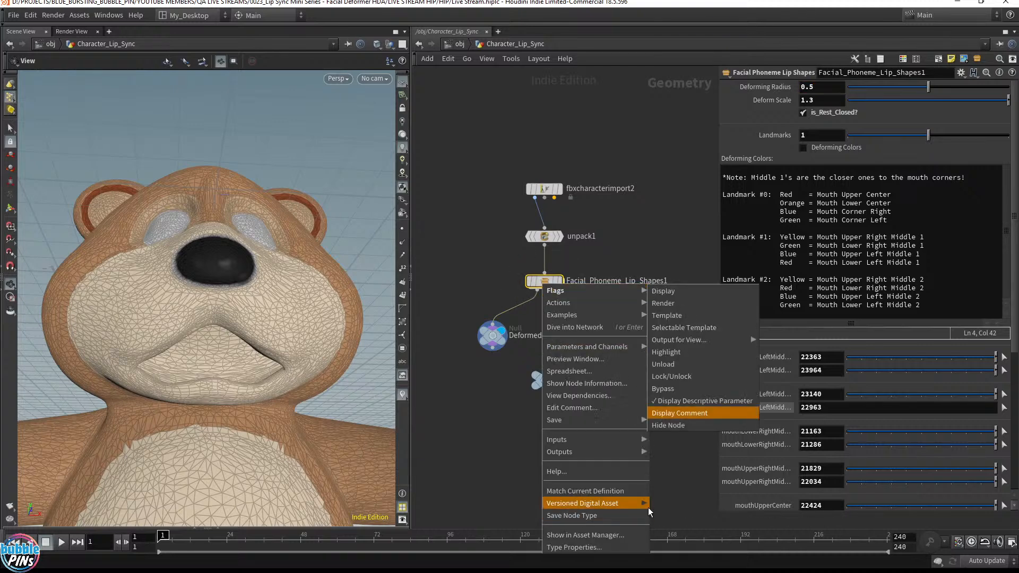
{"action": "left_click", "coordinate": [600, 493]}
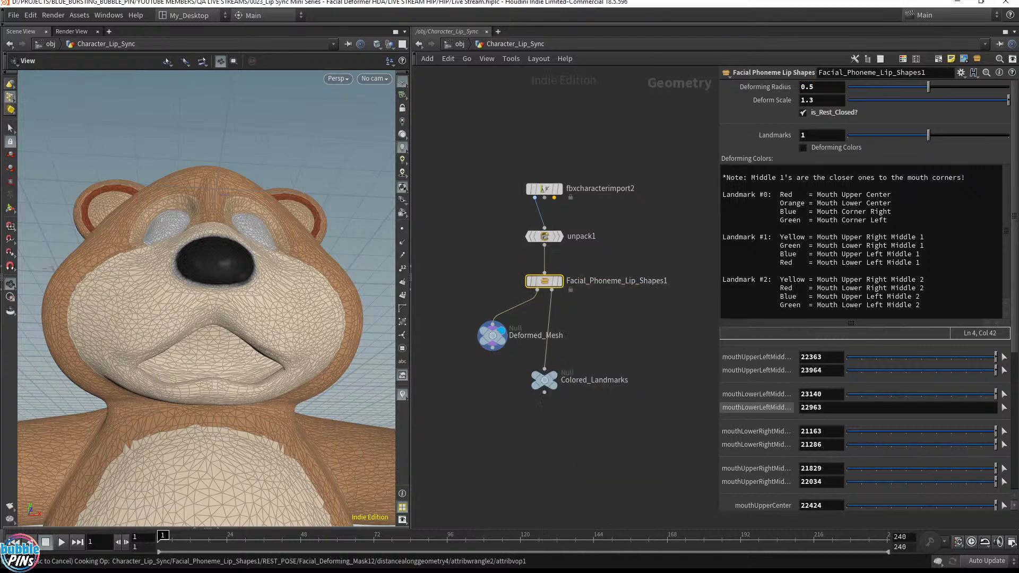
Check the YouTube live chat in Firefox, return to Houdini, and look over the network around the lip shapes and object_merge2 nodes.
{"action": "key", "text": "alt+Tab"}
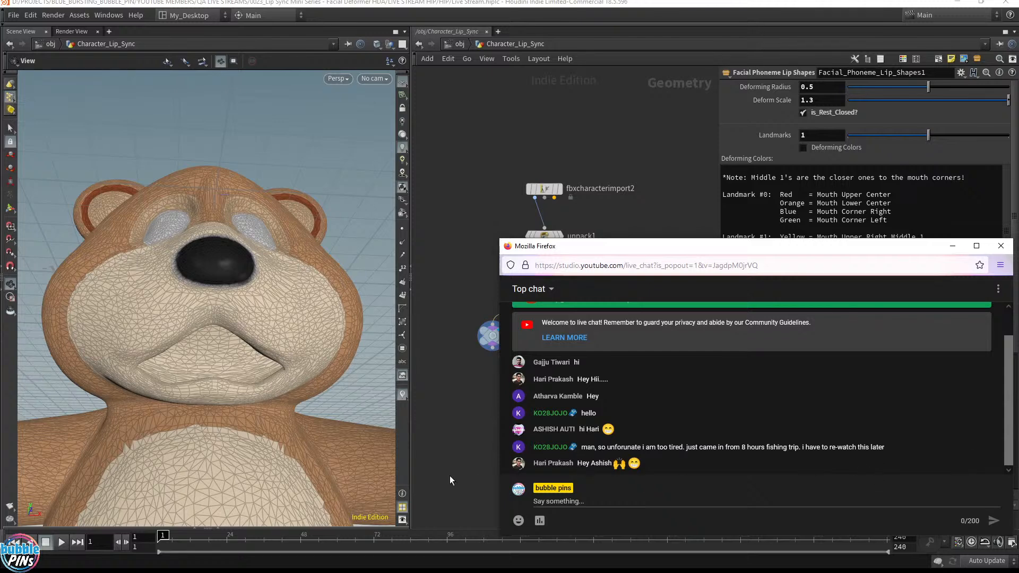
{"action": "left_click", "coordinate": [706, 134]}
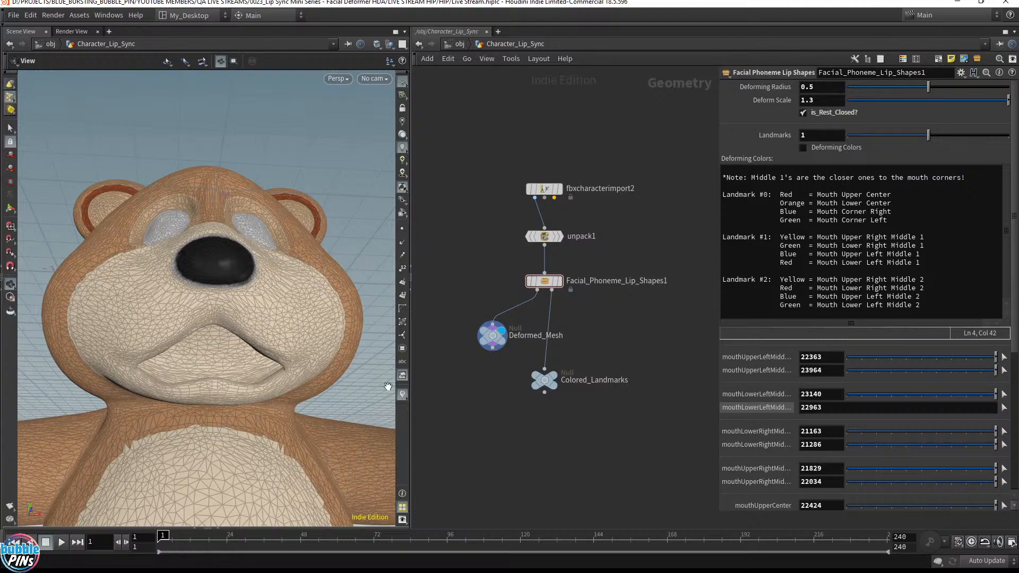
{"action": "left_click_drag", "start_coordinate": [388, 387], "coordinate": [192, 312]}
{"action": "scroll", "coordinate": [594, 355], "scroll_direction": "down", "scroll_amount": 3}
{"action": "middle_click_drag", "start_coordinate": [594, 355], "coordinate": [439, 332]}
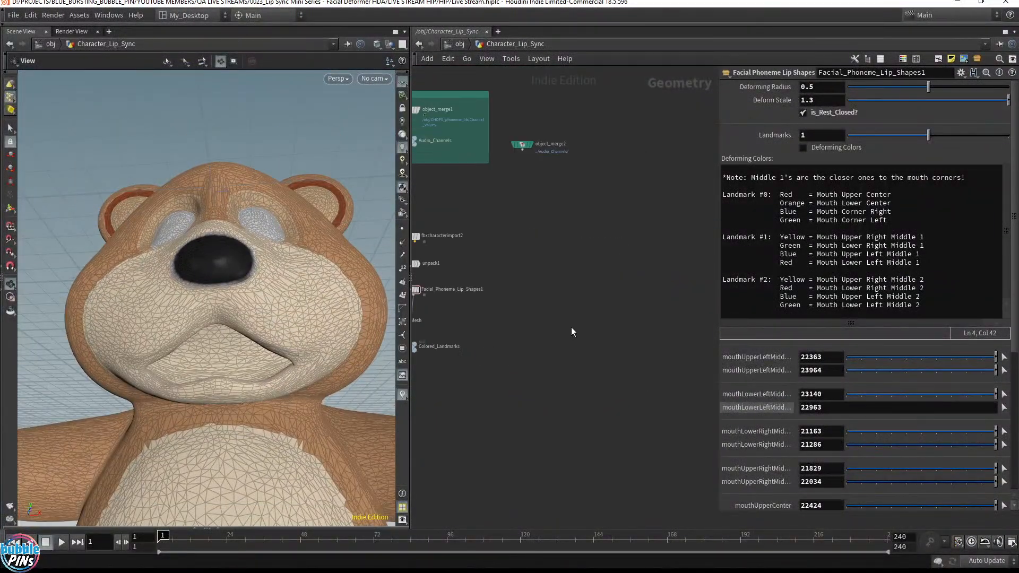
{"action": "middle_click_drag", "start_coordinate": [536, 319], "coordinate": [586, 339]}
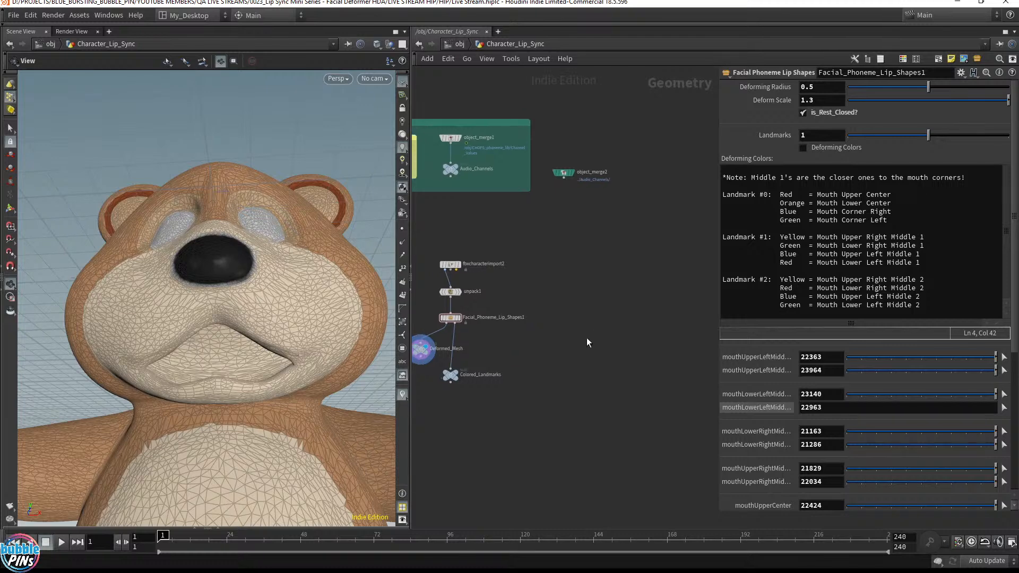
{"action": "key", "text": "Tab"}
{"action": "type", "text": "facia"}
{"action": "key", "text": "Down"}
{"action": "key", "text": "Down"}
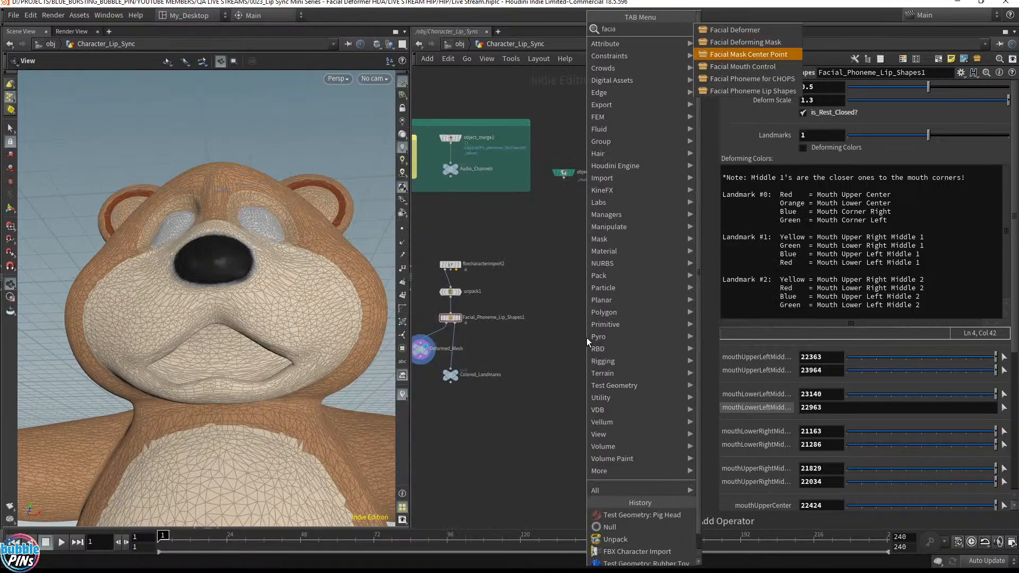
{"action": "key", "text": "Down"}
{"action": "key", "text": "Down"}
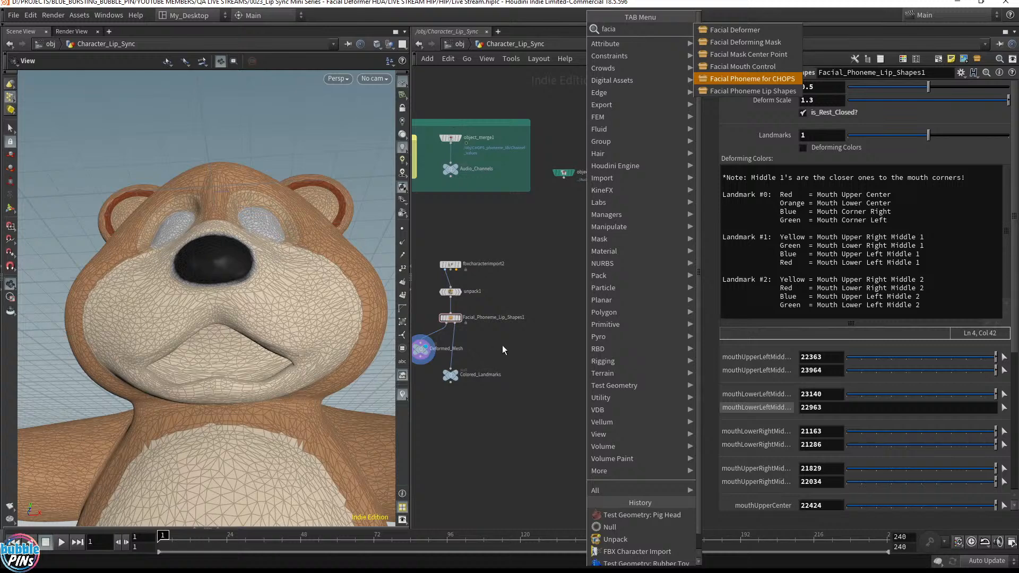
{"action": "key", "text": "Escape"}
Color the Facial_Phoneme_Lip_Shapes1 node light red and set its open close value to 0.
{"action": "scroll", "coordinate": [431, 316], "scroll_direction": "up", "scroll_amount": 5}
{"action": "middle_click_drag", "start_coordinate": [462, 320], "coordinate": [616, 380]}
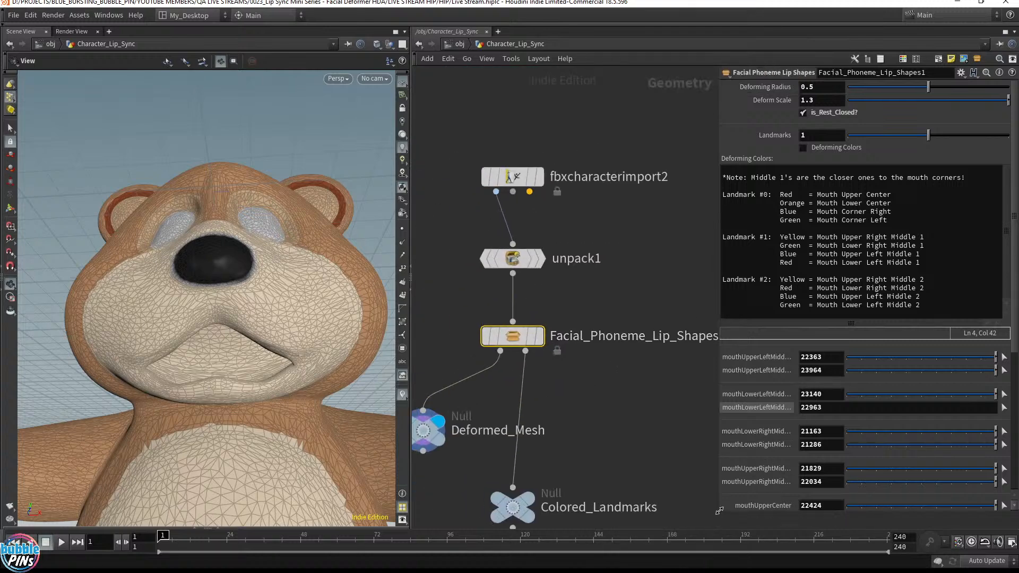
{"action": "key", "text": "c"}
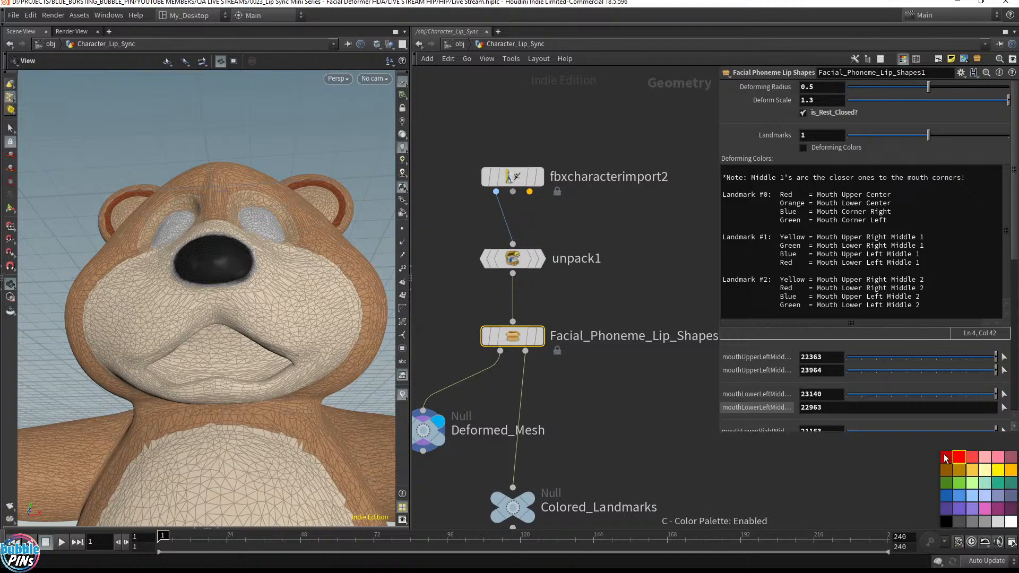
{"action": "left_click", "coordinate": [984, 458]}
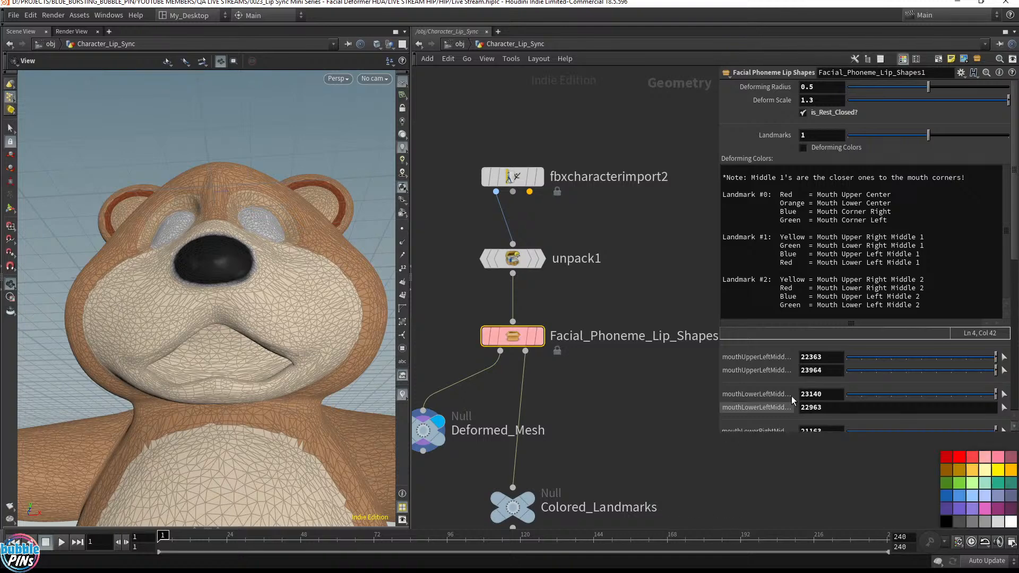
{"action": "left_click", "coordinate": [969, 457]}
{"action": "left_click_drag", "start_coordinate": [648, 398], "coordinate": [450, 307]}
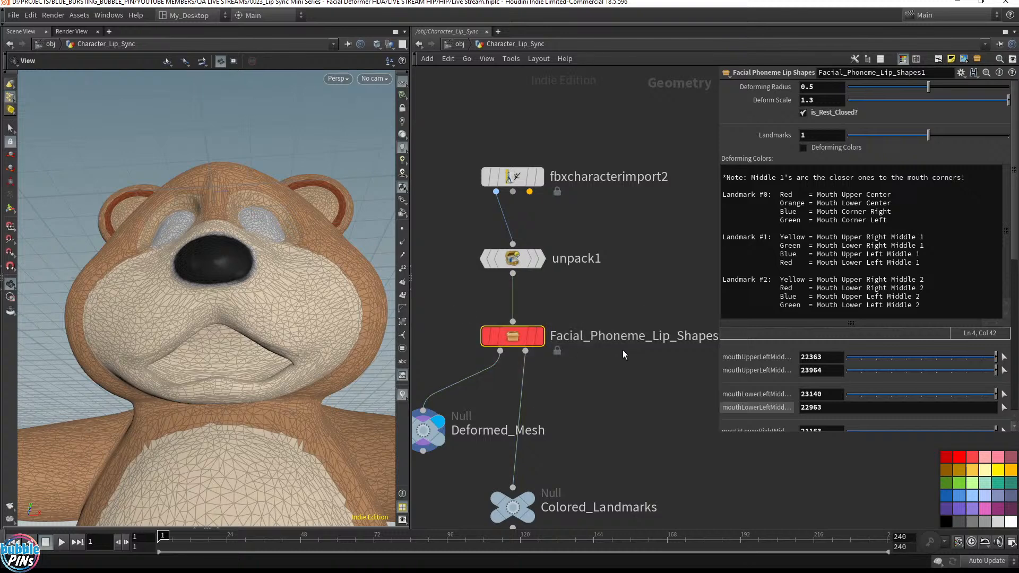
{"action": "scroll", "coordinate": [947, 349], "scroll_direction": "down", "scroll_amount": 10}
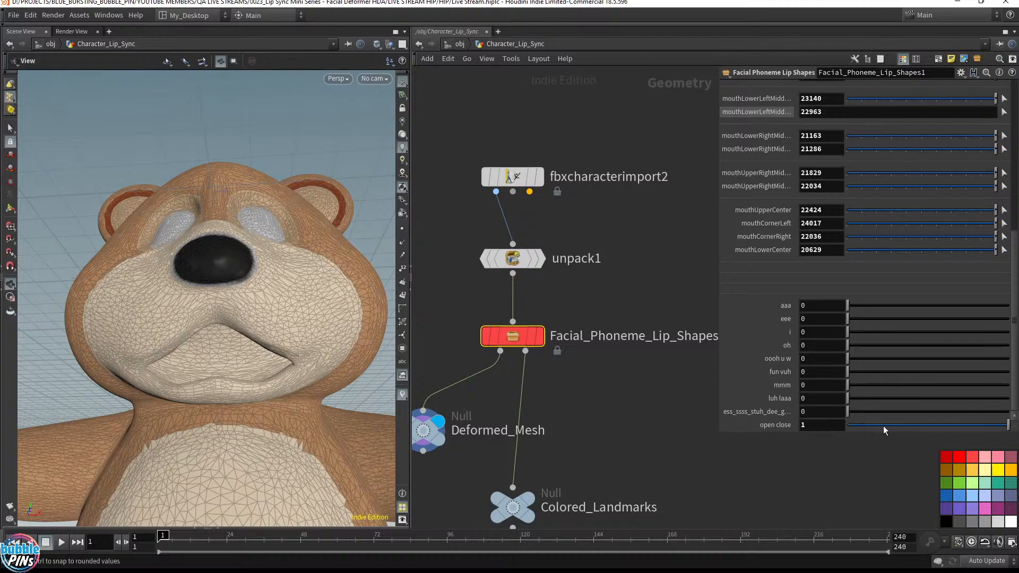
{"action": "left_click_drag", "start_coordinate": [883, 426], "coordinate": [839, 427]}
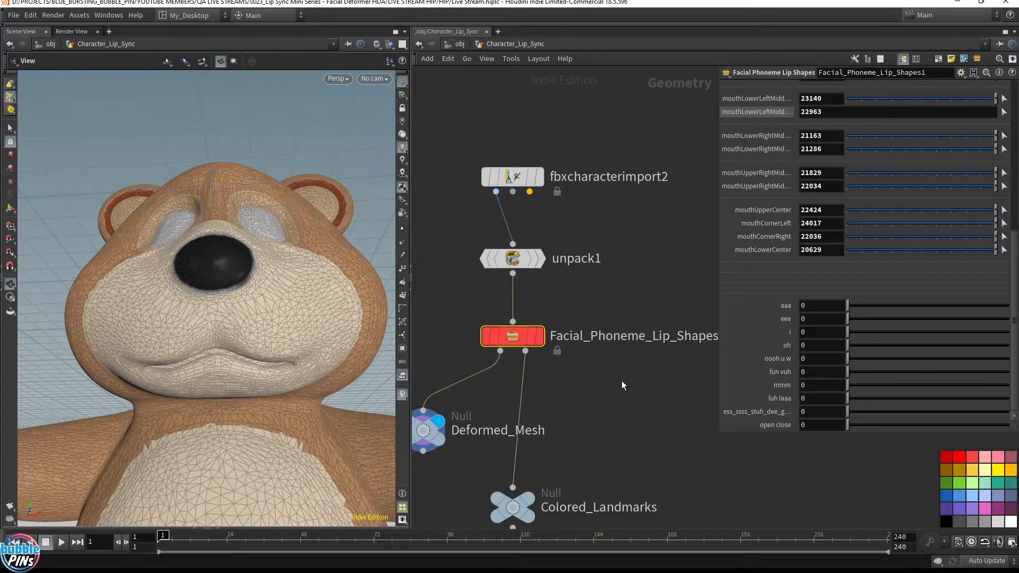
Add a Facial Phoneme for CHOPS node beside Facial_Phoneme_Lip_Shapes1.
{"action": "scroll", "coordinate": [622, 384], "scroll_direction": "down", "scroll_amount": 3}
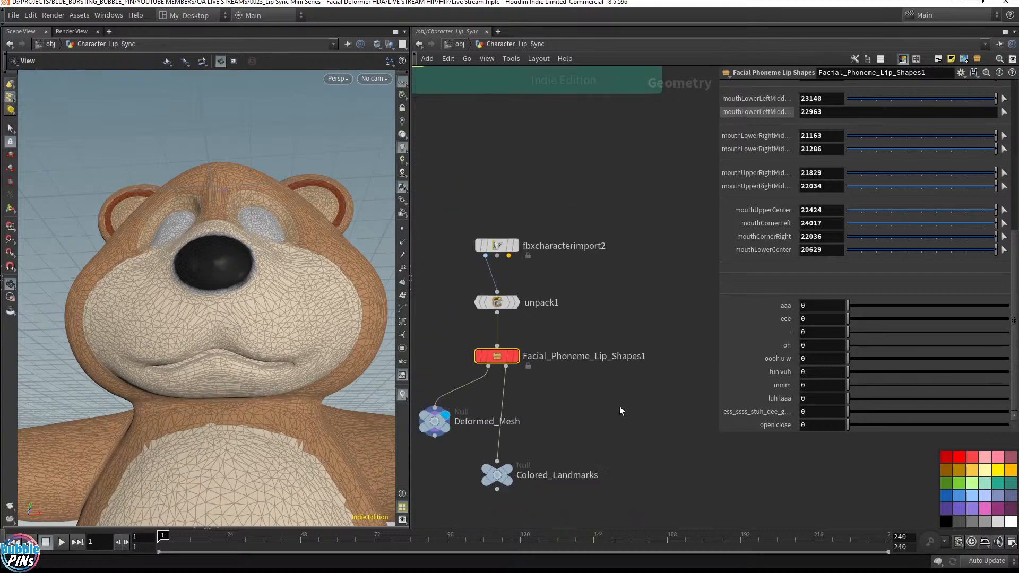
{"action": "key", "text": "Tab"}
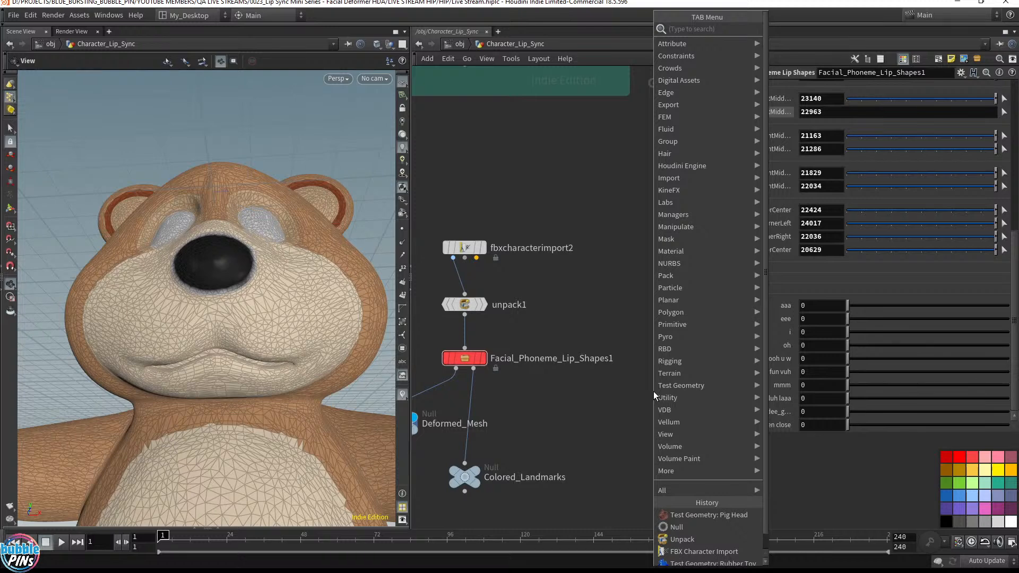
{"action": "type", "text": "facial"}
{"action": "key", "text": "Down"}
{"action": "key", "text": "Down"}
{"action": "key", "text": "Down"}
{"action": "key", "text": "Down"}
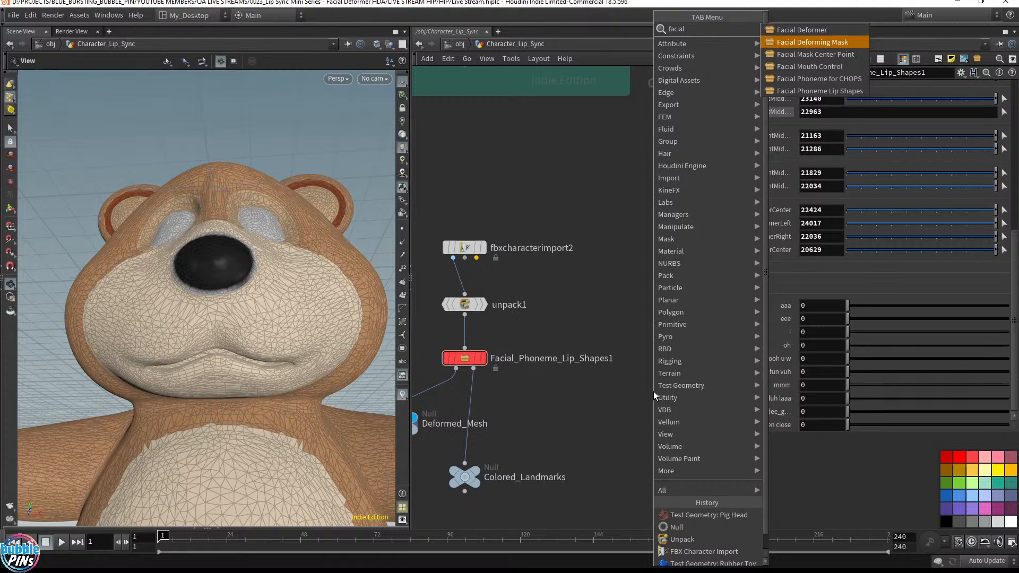
{"action": "key", "text": "Return"}
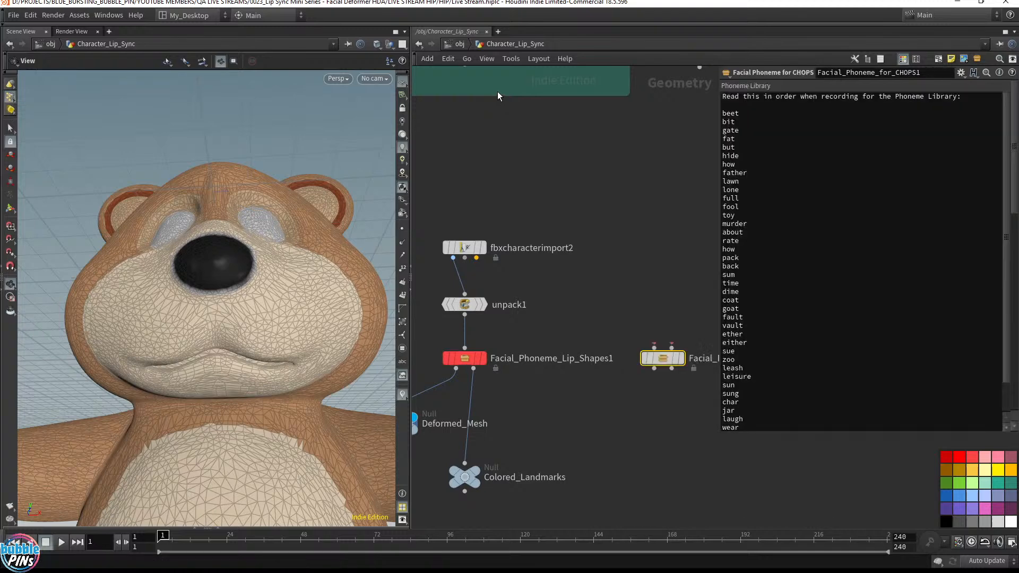
Unlock the Facial_Phoneme_for_CHOPS1 asset for editing, look over the nodes inside it and return to Character_Lip_Sync.
{"action": "middle_click_drag", "start_coordinate": [658, 265], "coordinate": [548, 255]}
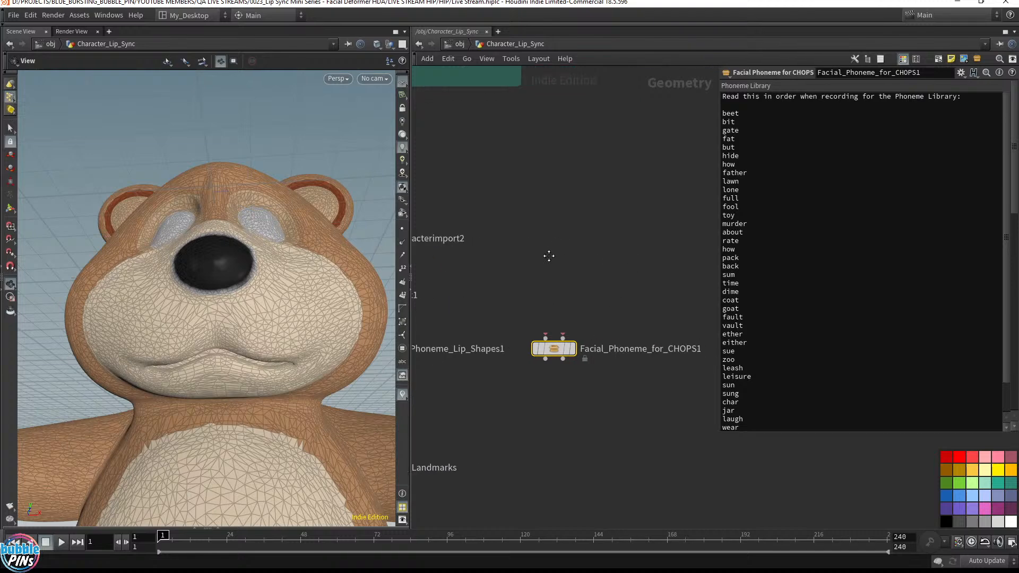
{"action": "right_click", "coordinate": [557, 352]}
{"action": "left_click", "coordinate": [632, 515]}
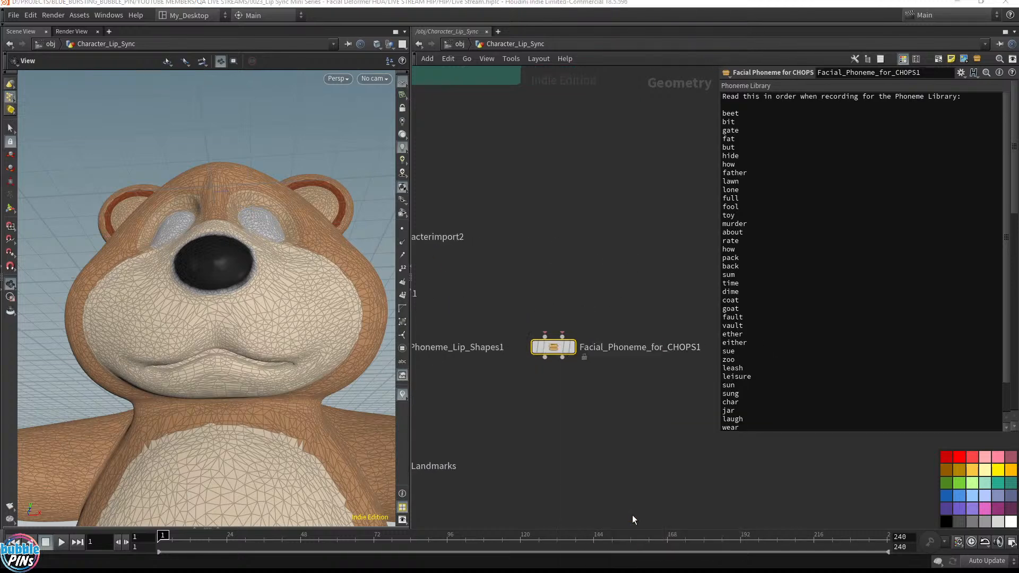
{"action": "double_click", "coordinate": [552, 351]}
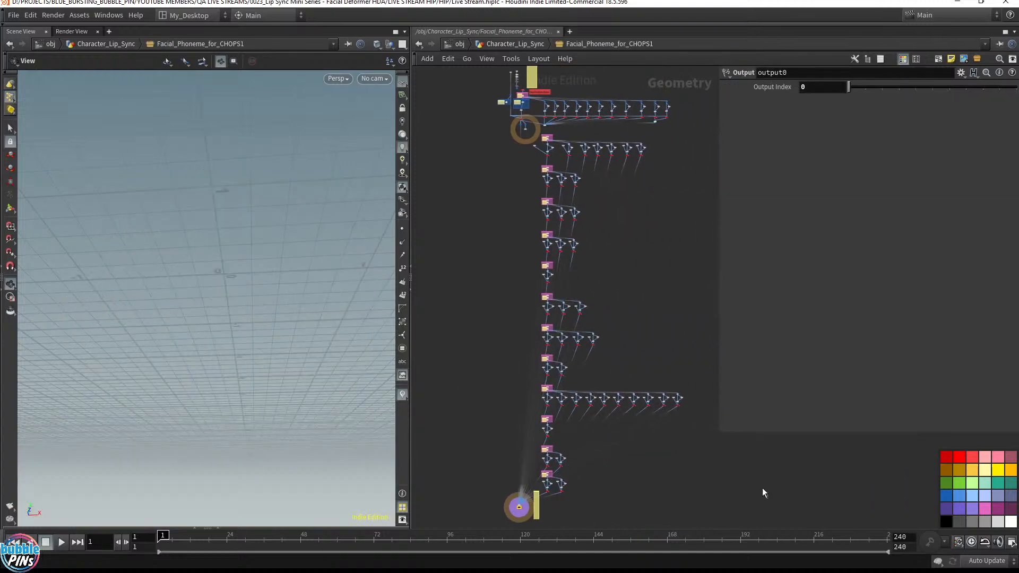
{"action": "left_click_drag", "start_coordinate": [764, 498], "coordinate": [532, 139]}
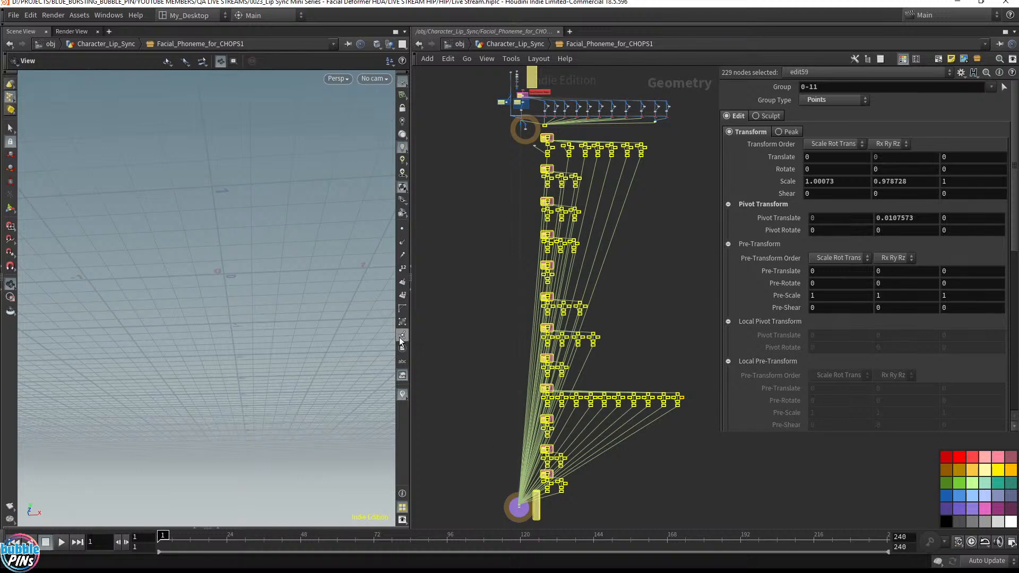
{"action": "left_click", "coordinate": [523, 46]}
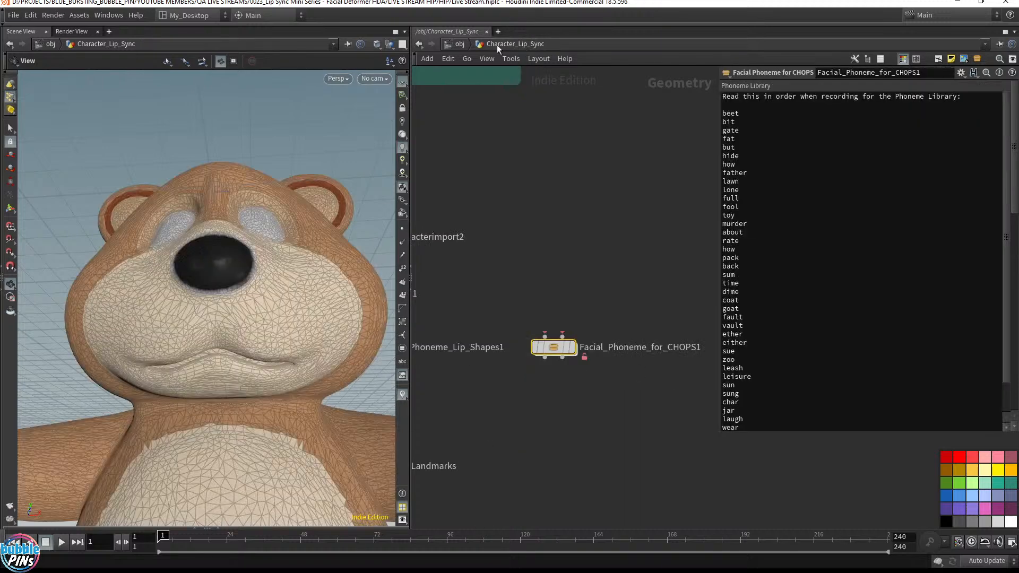
Go into the CHOPS_phoneme_lib object and open its chopnet1 network at the phoneme1 node.
{"action": "left_click", "coordinate": [457, 44]}
{"action": "double_click", "coordinate": [524, 260]}
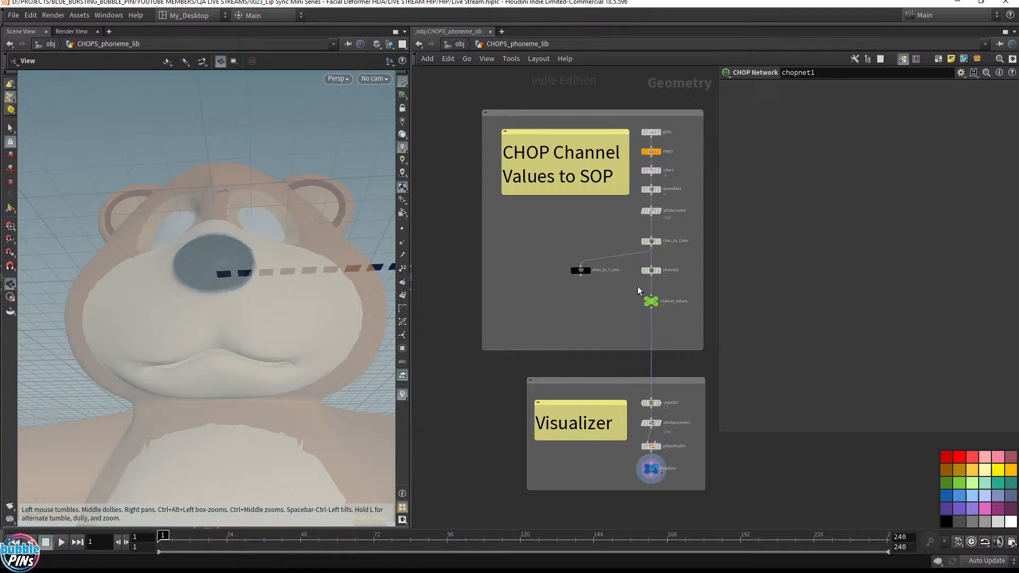
{"action": "middle_click_drag", "start_coordinate": [602, 318], "coordinate": [418, 335]}
{"action": "double_click", "coordinate": [579, 201]}
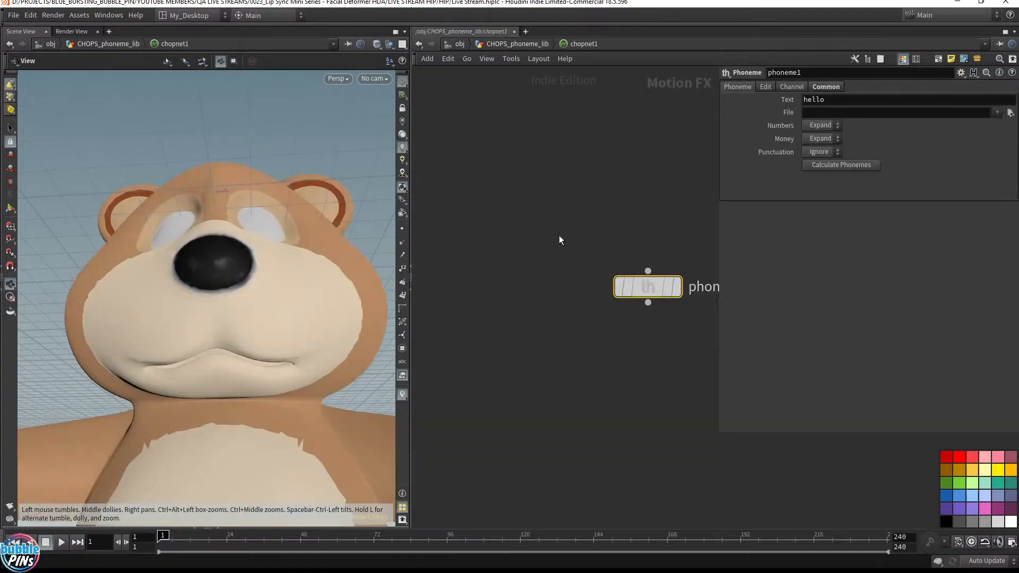
{"action": "left_click_drag", "start_coordinate": [573, 223], "coordinate": [667, 362]}
{"action": "middle_click_drag", "start_coordinate": [671, 361], "coordinate": [529, 351]}
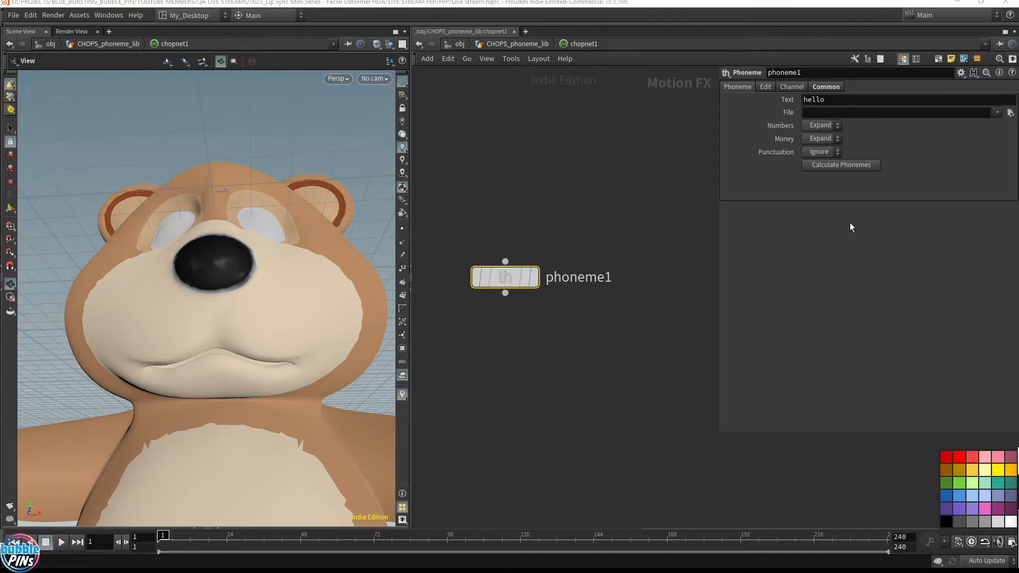
Open the help page for the phoneme1 node and examine the sample words in the Phoneme Values table.
{"action": "key", "text": "F1"}
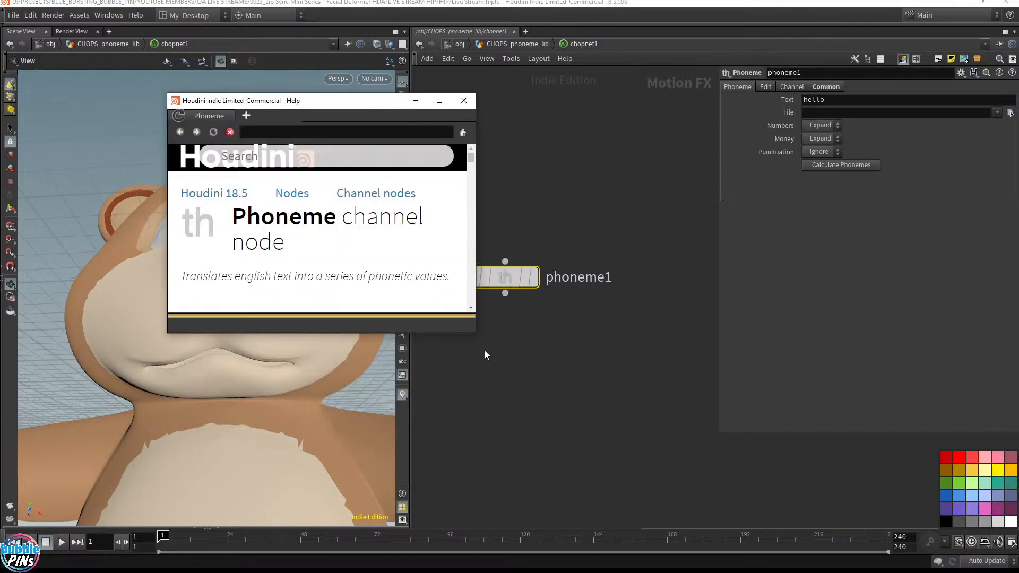
{"action": "left_click_drag", "start_coordinate": [480, 350], "coordinate": [947, 531]}
{"action": "scroll", "coordinate": [852, 314], "scroll_direction": "down", "scroll_amount": 5}
{"action": "scroll", "coordinate": [852, 314], "scroll_direction": "up", "scroll_amount": 3}
{"action": "scroll", "coordinate": [851, 314], "scroll_direction": "down", "scroll_amount": 3}
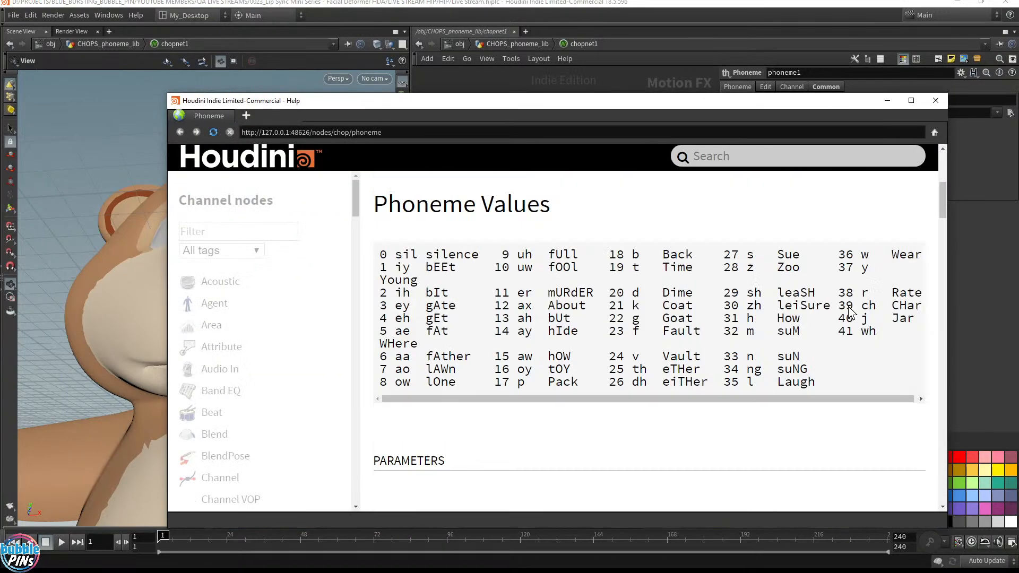
{"action": "left_click_drag", "start_coordinate": [409, 265], "coordinate": [588, 273]}
{"action": "left_click_drag", "start_coordinate": [521, 294], "coordinate": [536, 318]}
{"action": "double_click", "coordinate": [551, 331]}
{"action": "left_click_drag", "start_coordinate": [565, 368], "coordinate": [663, 371]}
{"action": "left_click_drag", "start_coordinate": [820, 385], "coordinate": [379, 274]}
{"action": "left_click_drag", "start_coordinate": [606, 103], "coordinate": [235, 132]}
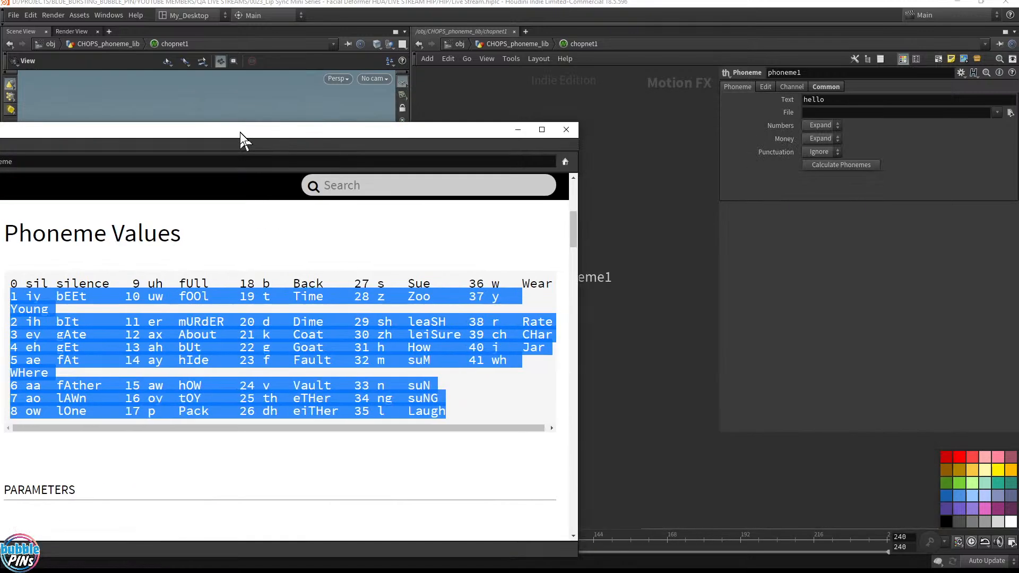
Return to the Character_Lip_Sync network and minimize the help window.
{"action": "left_click", "coordinate": [499, 44]}
{"action": "left_click_drag", "start_coordinate": [451, 132], "coordinate": [402, 314]}
{"action": "left_click", "coordinate": [460, 43]}
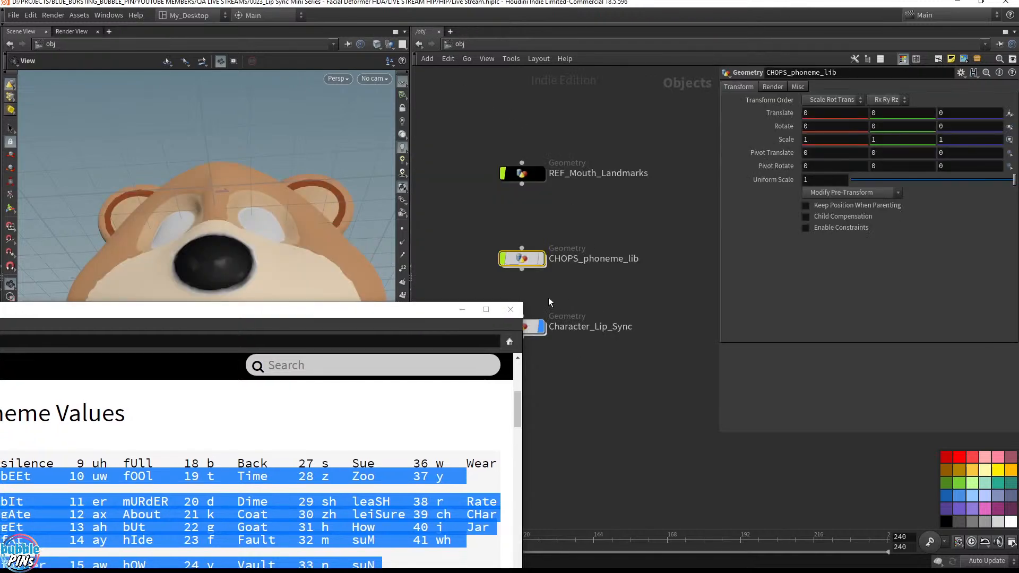
{"action": "double_click", "coordinate": [581, 285]}
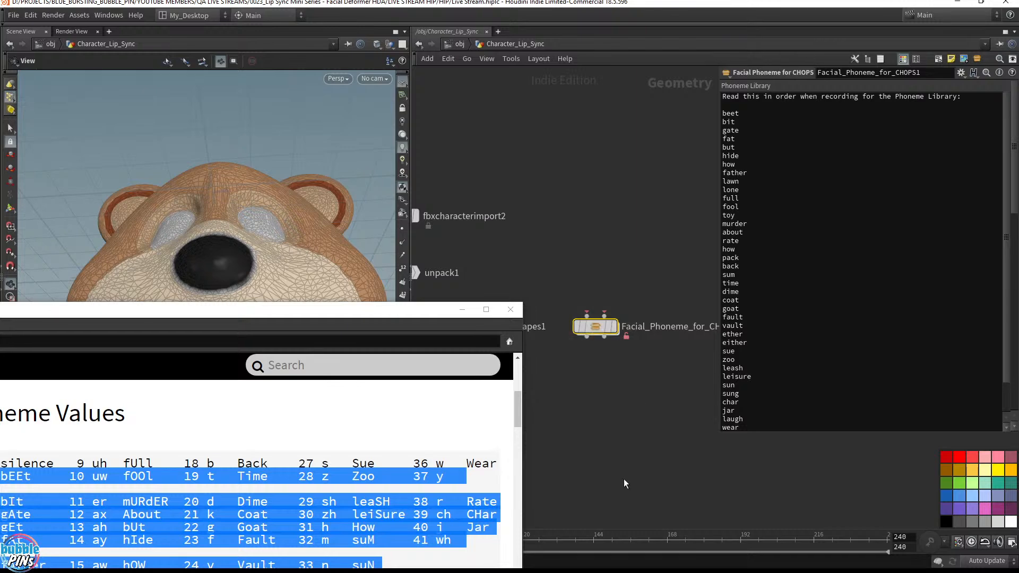
{"action": "left_click", "coordinate": [460, 310]}
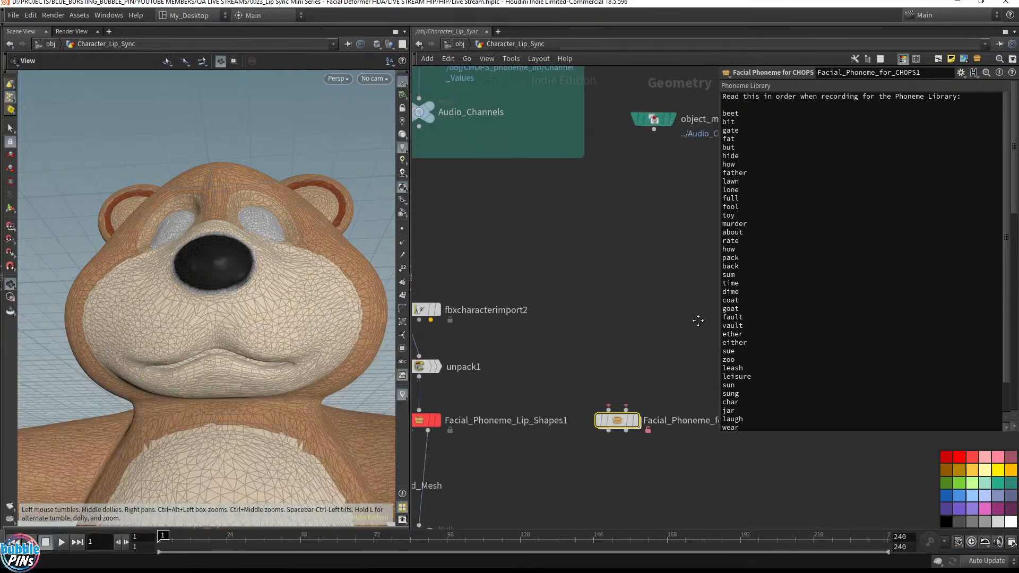
Shrink the parameter pane clear of the Facial_Phoneme_for_CHOPS1 node and color that node light red.
{"action": "left_click_drag", "start_coordinate": [718, 434], "coordinate": [708, 333]}
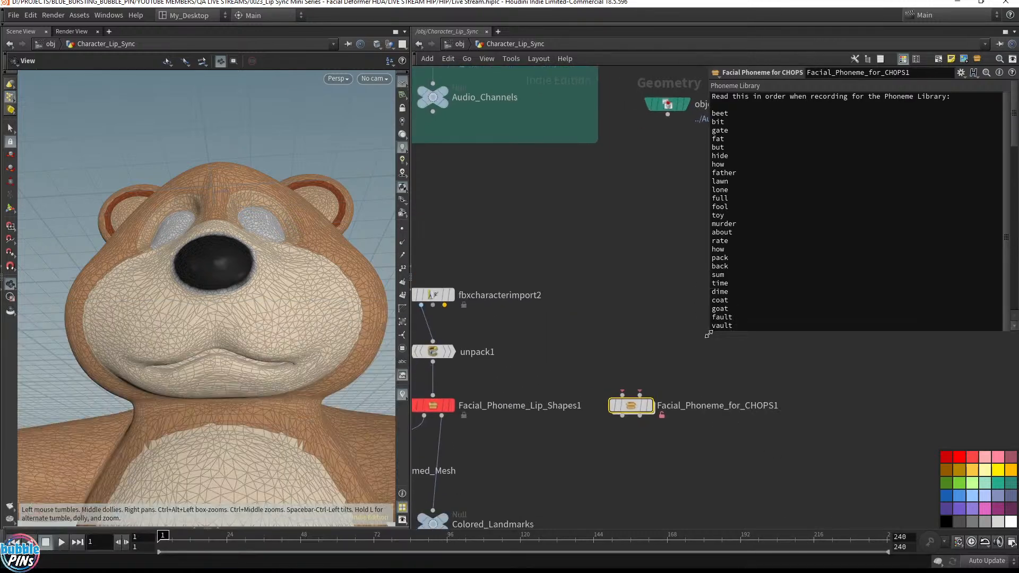
{"action": "middle_click_drag", "start_coordinate": [610, 365], "coordinate": [640, 372]}
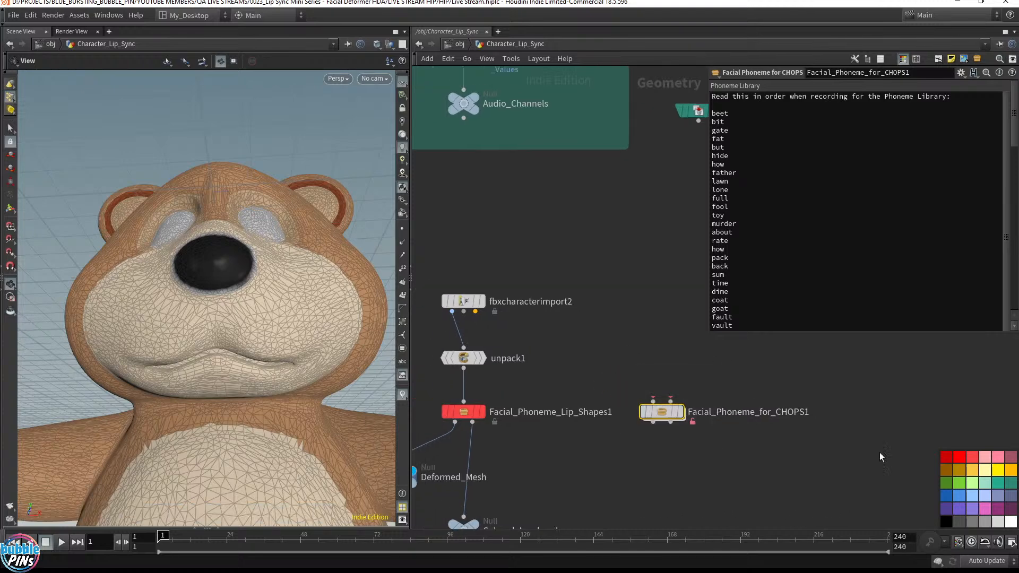
{"action": "left_click", "coordinate": [960, 458]}
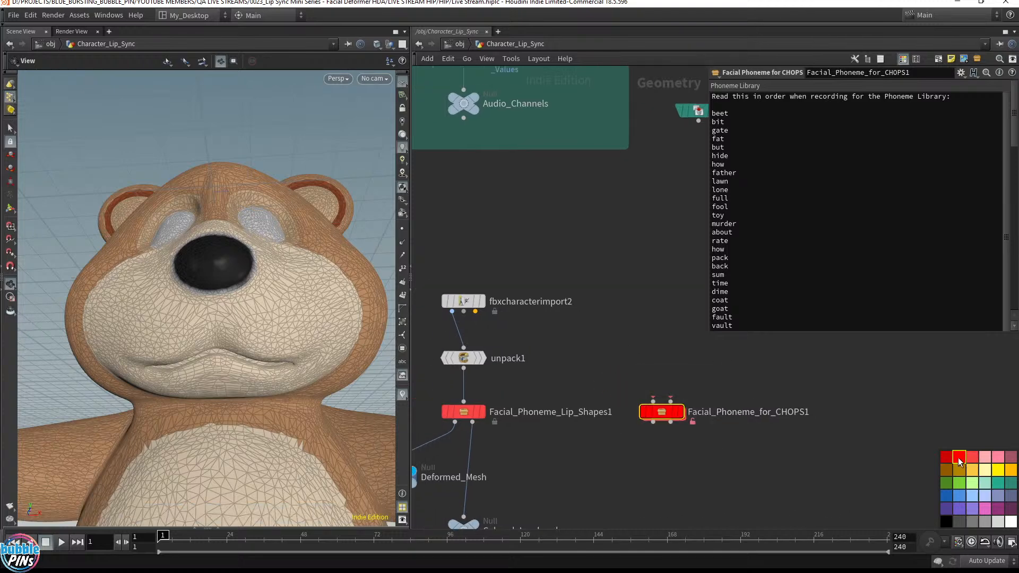
{"action": "left_click", "coordinate": [971, 457]}
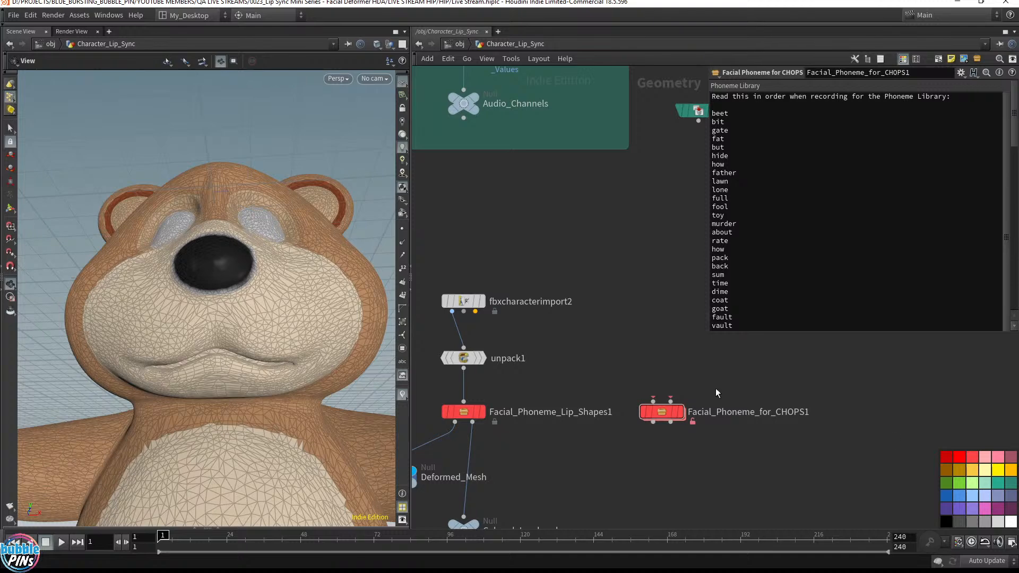
Connect the output of unpack1 to the Mesh to Deform input of Facial_Phoneme_for_CHOPS1.
{"action": "left_click_drag", "start_coordinate": [753, 382], "coordinate": [637, 459]}
{"action": "mouse_move", "coordinate": [663, 400]}
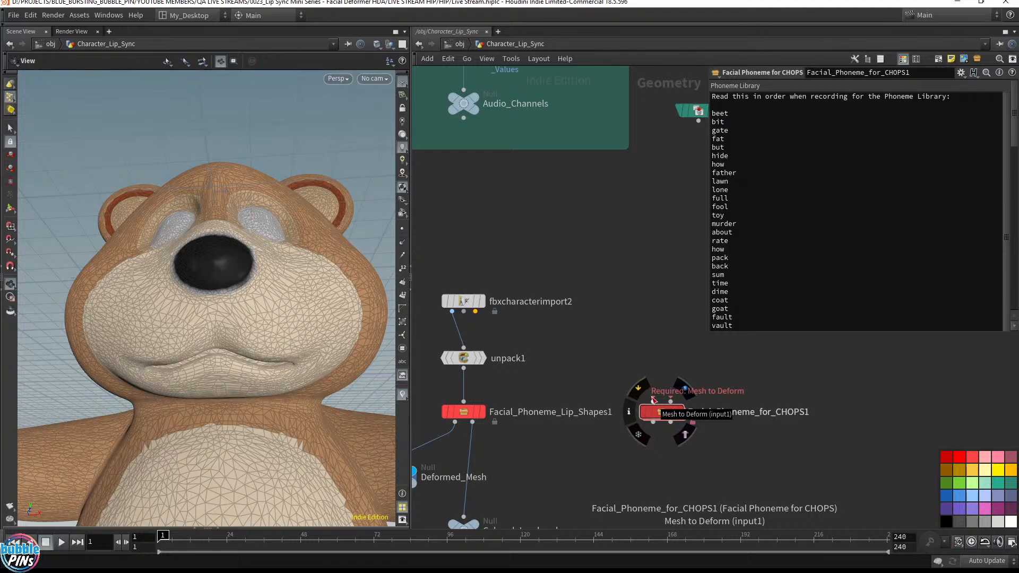
{"action": "left_click_drag", "start_coordinate": [653, 399], "coordinate": [494, 383]}
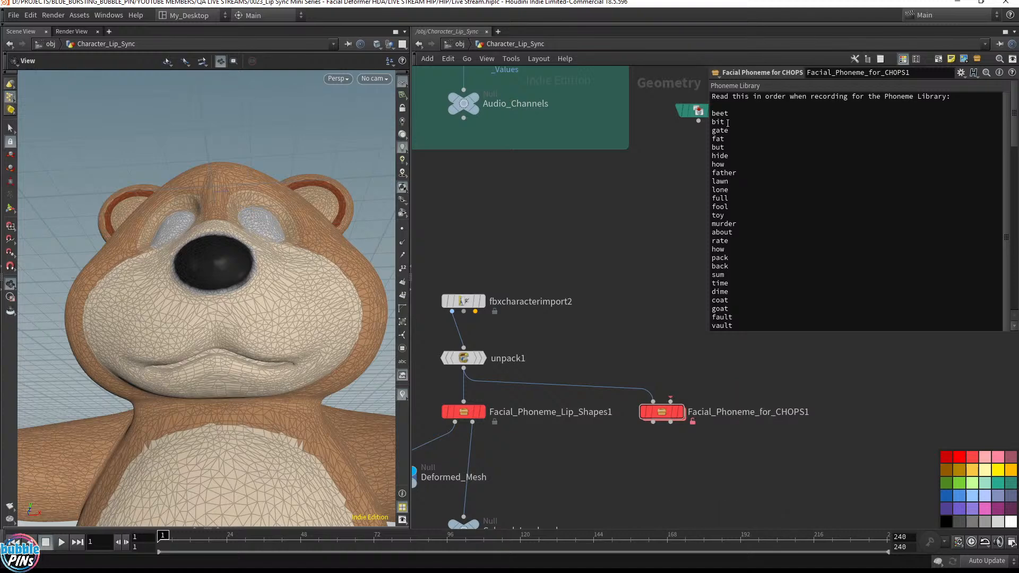
Highlight the word "beet" in the Phoneme Library list and examine the bear's mouth in the viewport.
{"action": "left_click_drag", "start_coordinate": [729, 114], "coordinate": [711, 113]}
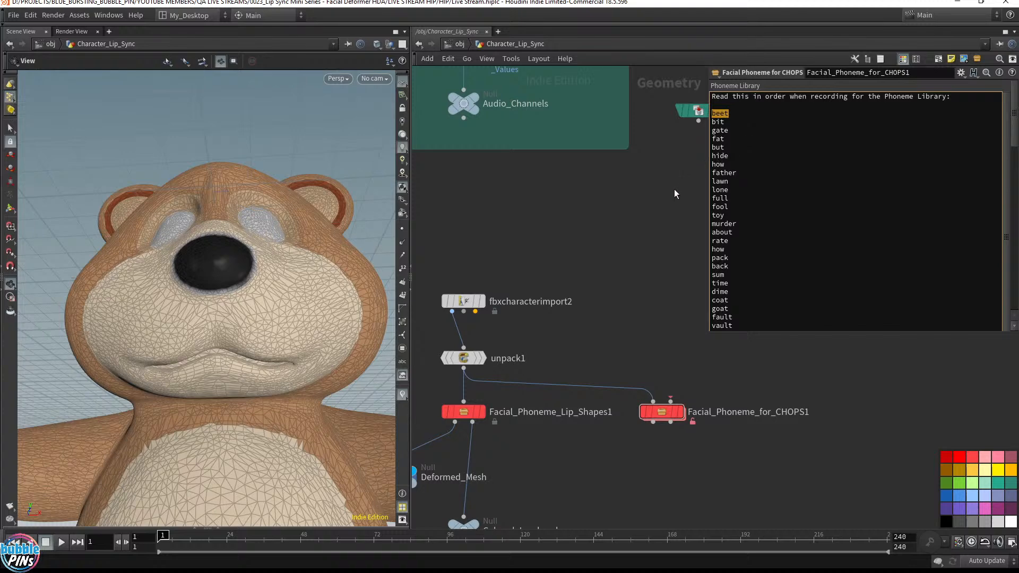
{"action": "left_click", "coordinate": [661, 412]}
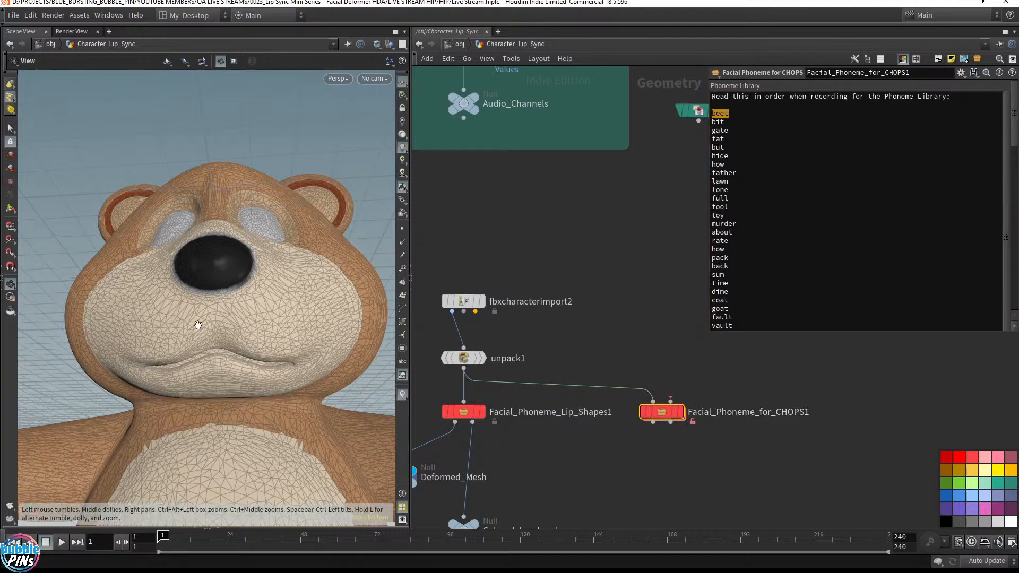
{"action": "left_click_drag", "start_coordinate": [249, 294], "coordinate": [206, 353]}
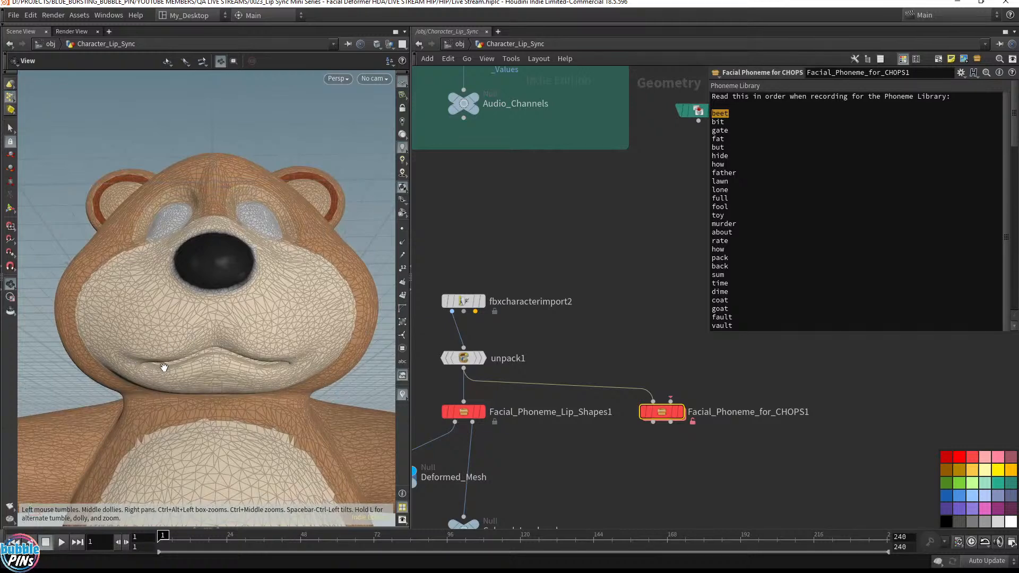
Place object_merge2 above Facial_Phoneme_for_CHOPS1 and connect its output to that node's second input.
{"action": "left_click_drag", "start_coordinate": [723, 478], "coordinate": [608, 337]}
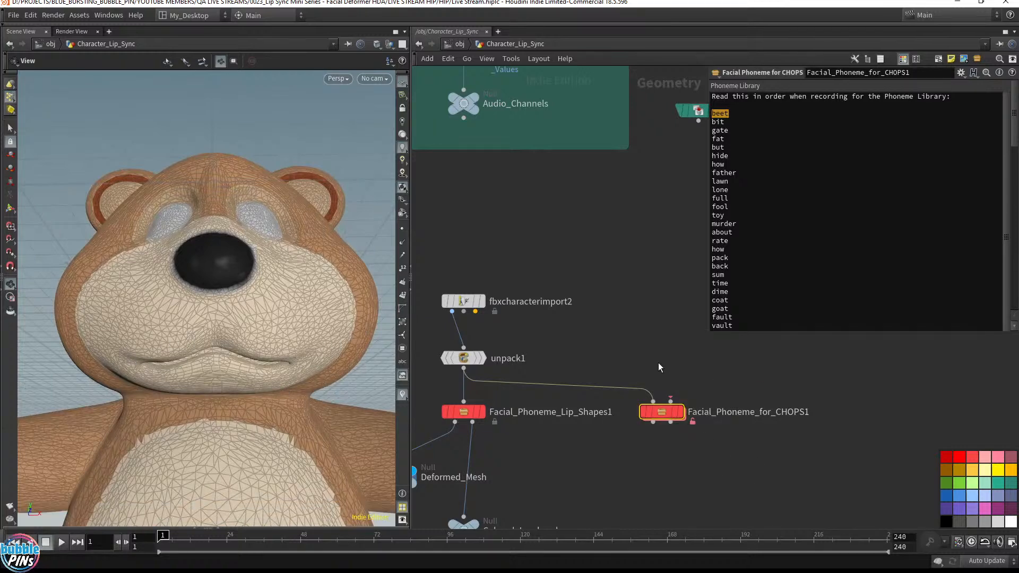
{"action": "scroll", "coordinate": [652, 334], "scroll_direction": "down", "scroll_amount": 2}
{"action": "middle_click_drag", "start_coordinate": [654, 285], "coordinate": [608, 330]}
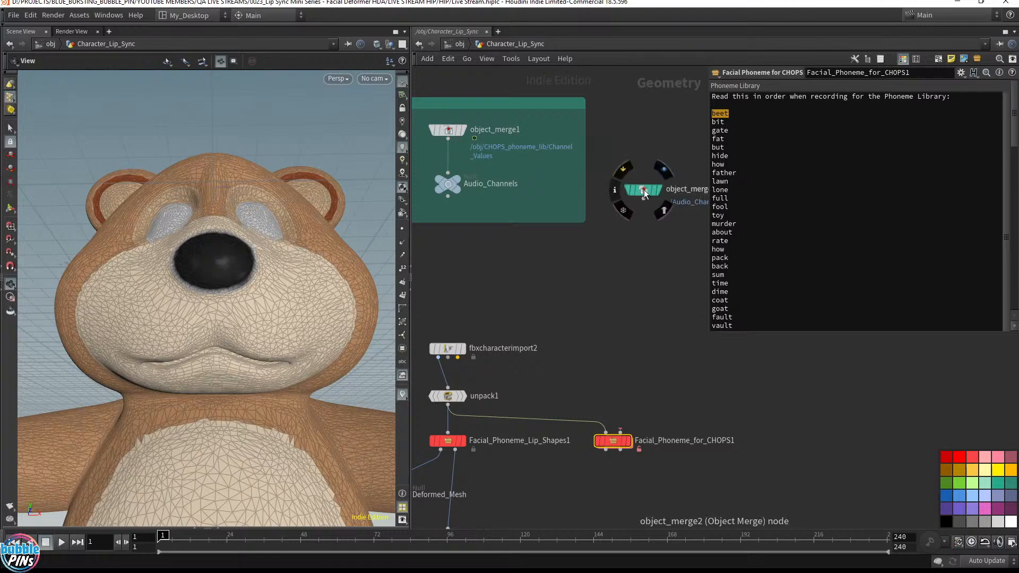
{"action": "left_click_drag", "start_coordinate": [643, 190], "coordinate": [613, 257]}
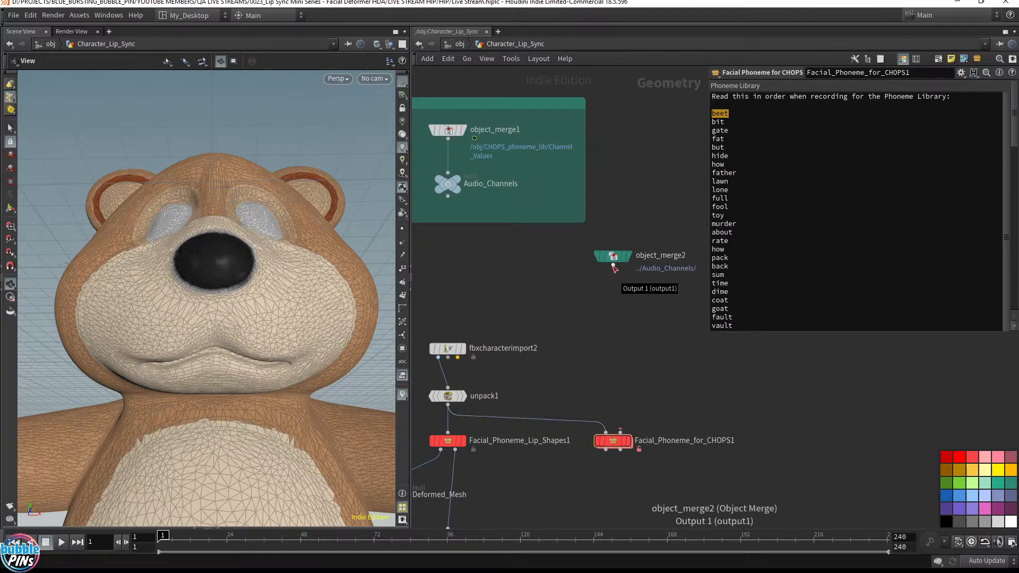
{"action": "left_click_drag", "start_coordinate": [613, 265], "coordinate": [620, 431]}
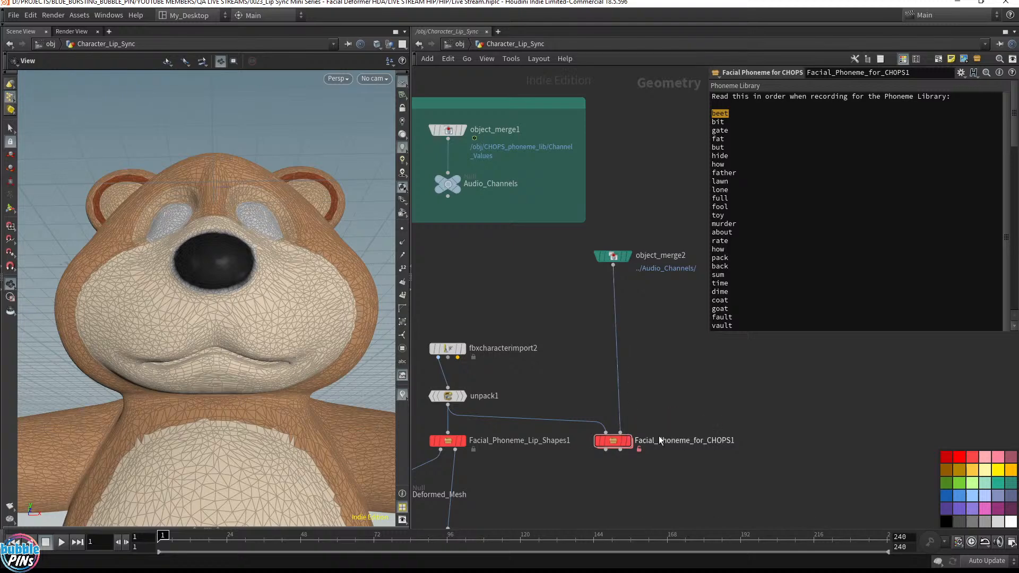
Nudge object_merge2 slightly down and check the source paths of object_merge2 and object_merge1.
{"action": "left_click", "coordinate": [612, 257]}
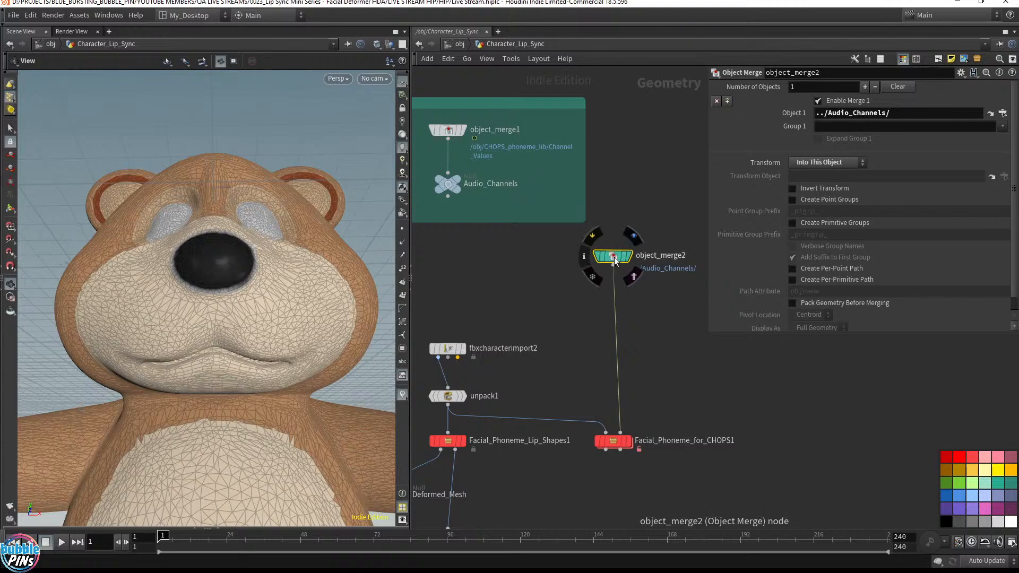
{"action": "left_click_drag", "start_coordinate": [613, 256], "coordinate": [613, 267]}
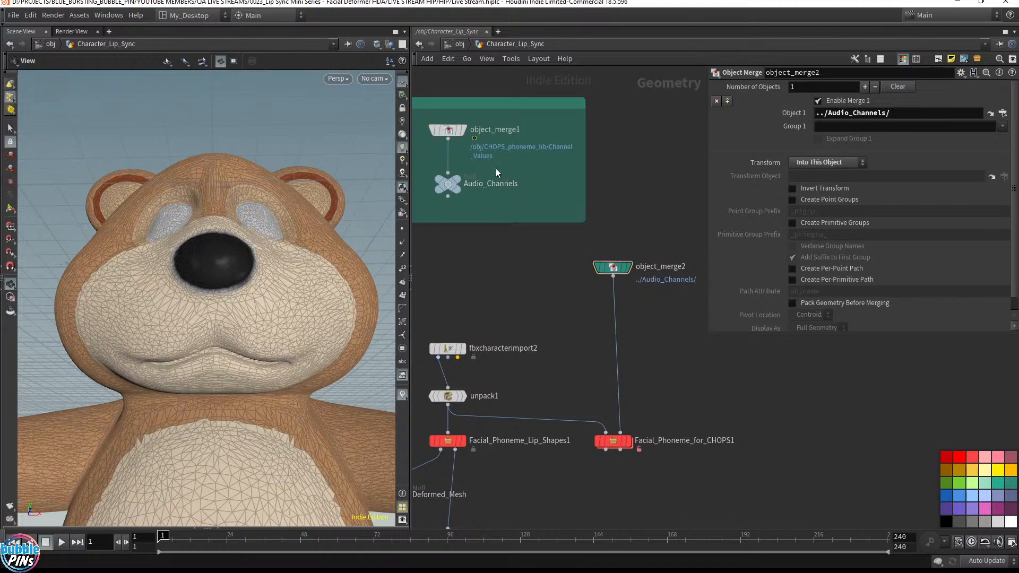
{"action": "left_click", "coordinate": [447, 129]}
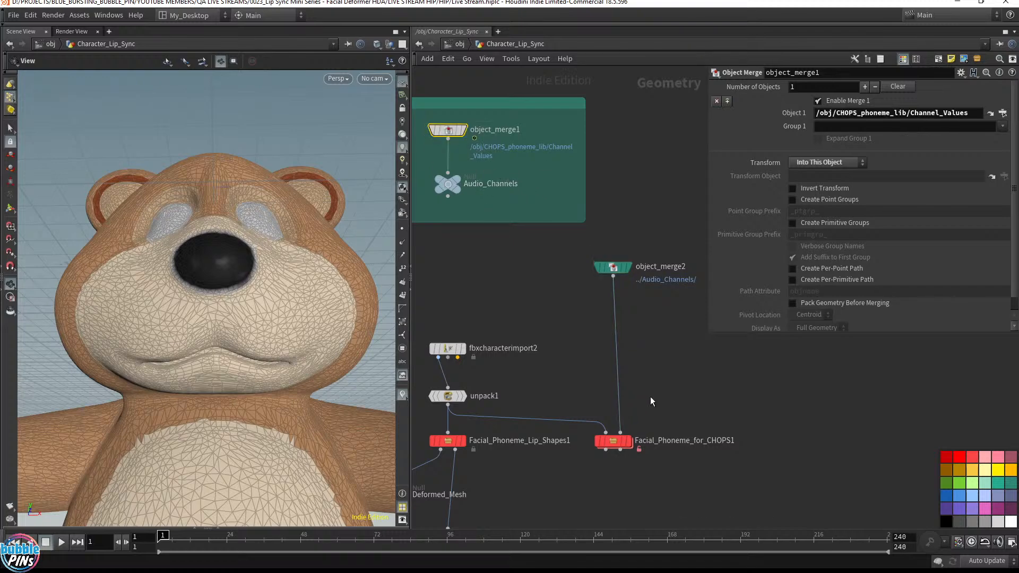
Match Facial_Phoneme_for_CHOPS1 to its current asset definition and display that node.
{"action": "middle_click_drag", "start_coordinate": [651, 396], "coordinate": [650, 351]}
{"action": "right_click", "coordinate": [615, 393]}
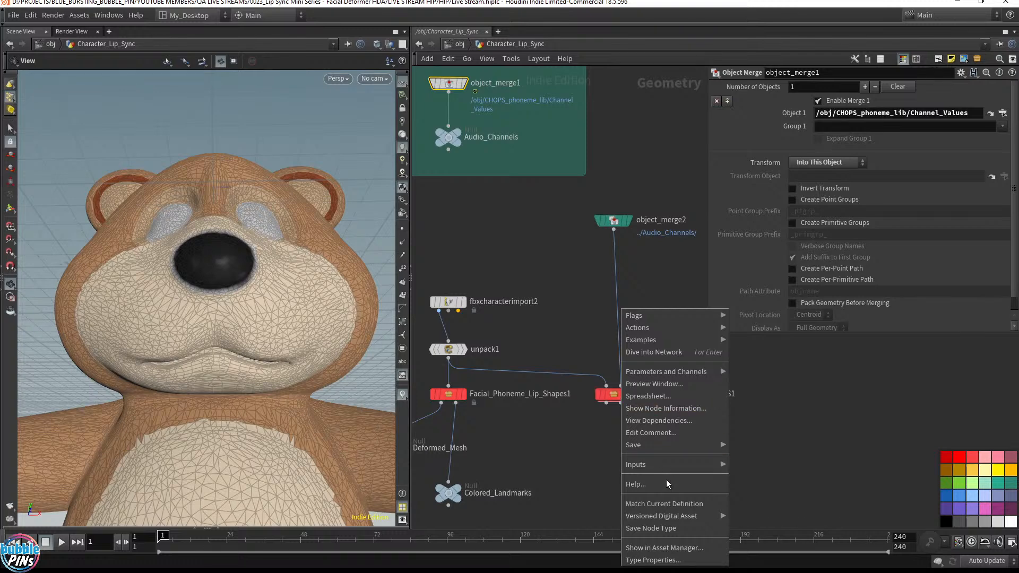
{"action": "left_click", "coordinate": [669, 503]}
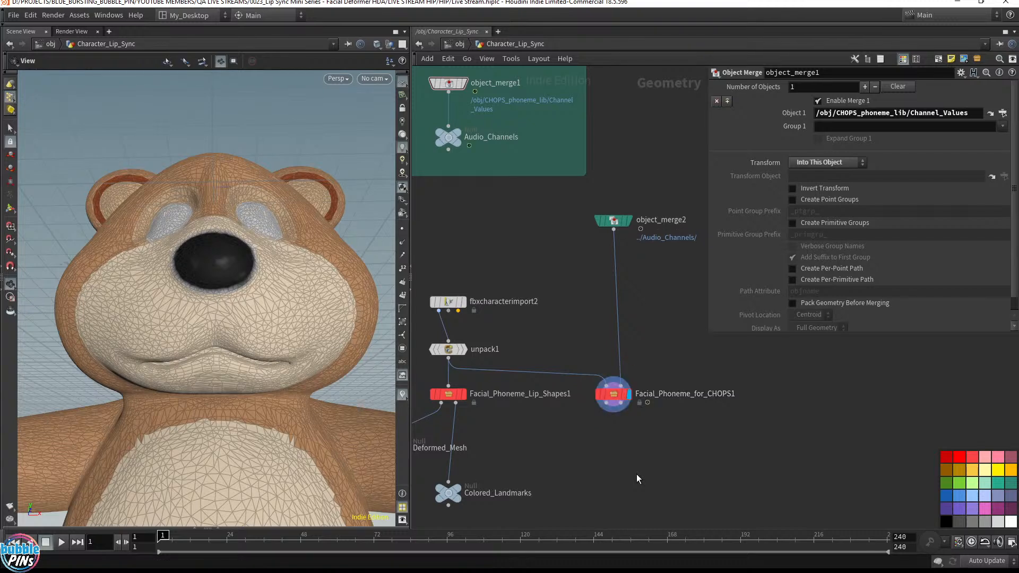
Enlarge the parameter pane of Facial_Phoneme_for_CHOPS1 and highlight the Phoneme Library words from "beet" to "wear" for reading.
{"action": "left_click", "coordinate": [612, 394]}
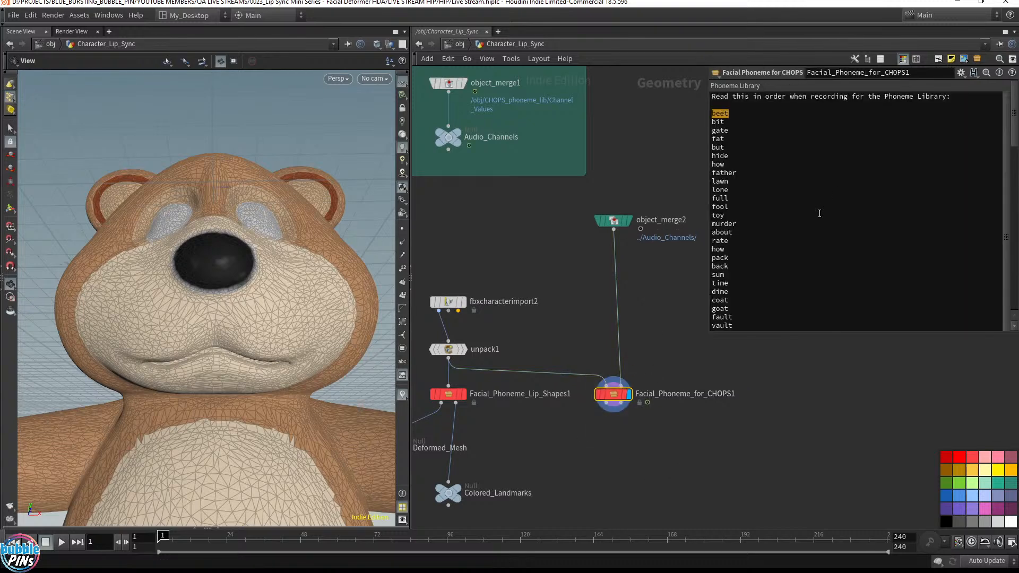
{"action": "left_click_drag", "start_coordinate": [860, 332], "coordinate": [830, 489]}
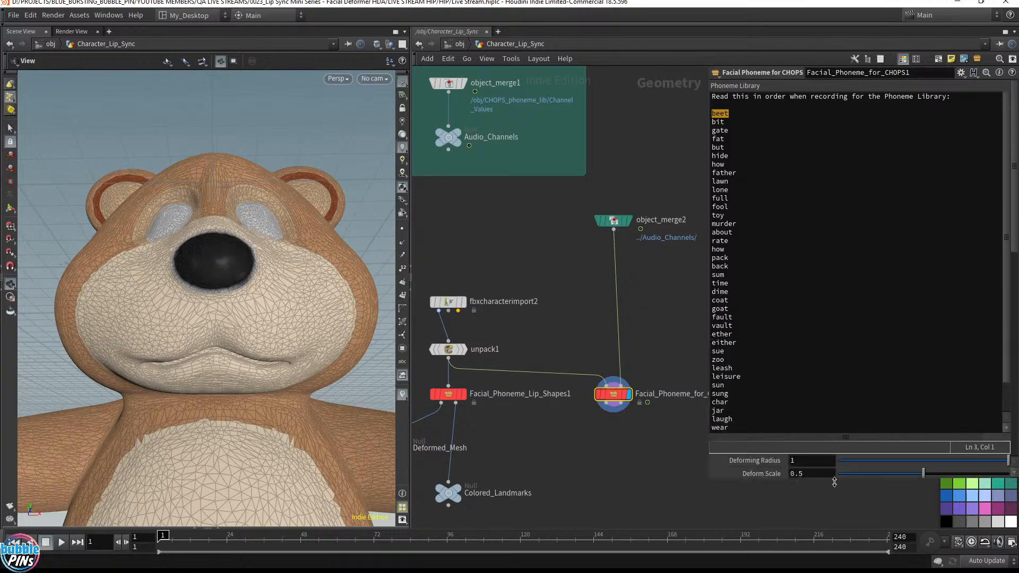
{"action": "left_click", "coordinate": [782, 258]}
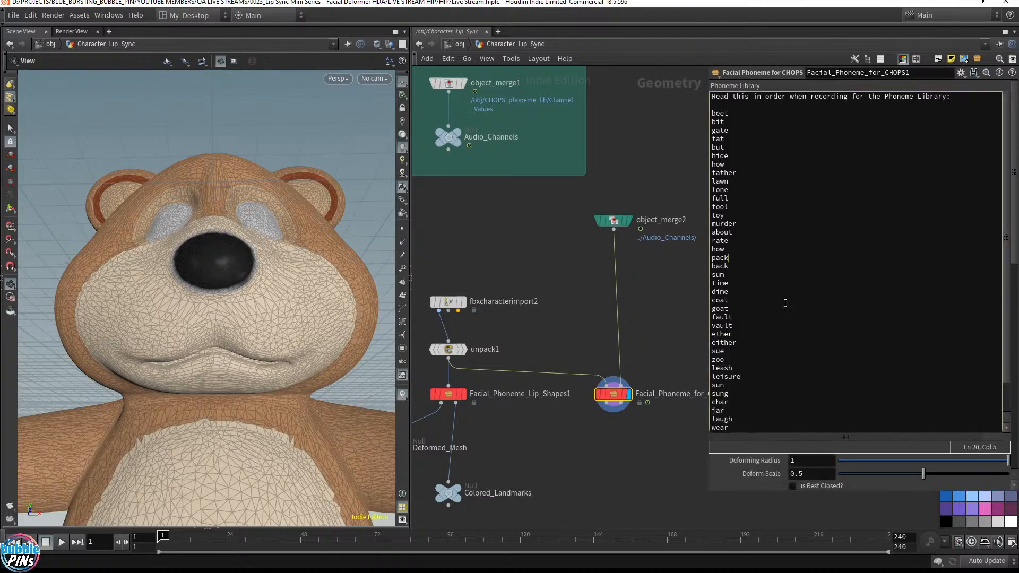
{"action": "left_click_drag", "start_coordinate": [747, 424], "coordinate": [696, 114]}
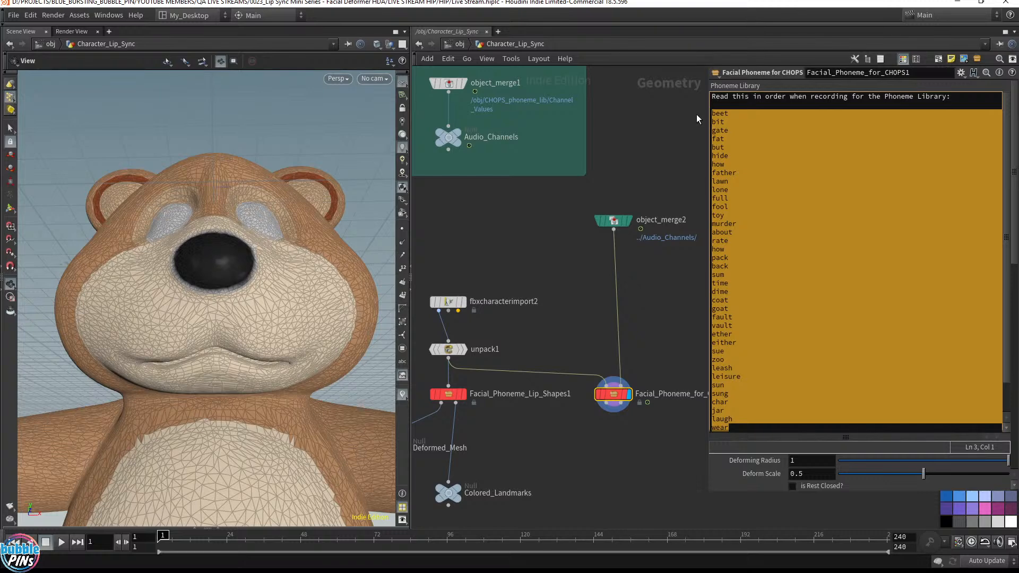
{"action": "left_click", "coordinate": [769, 150]}
{"action": "left_click_drag", "start_coordinate": [712, 111], "coordinate": [785, 429]}
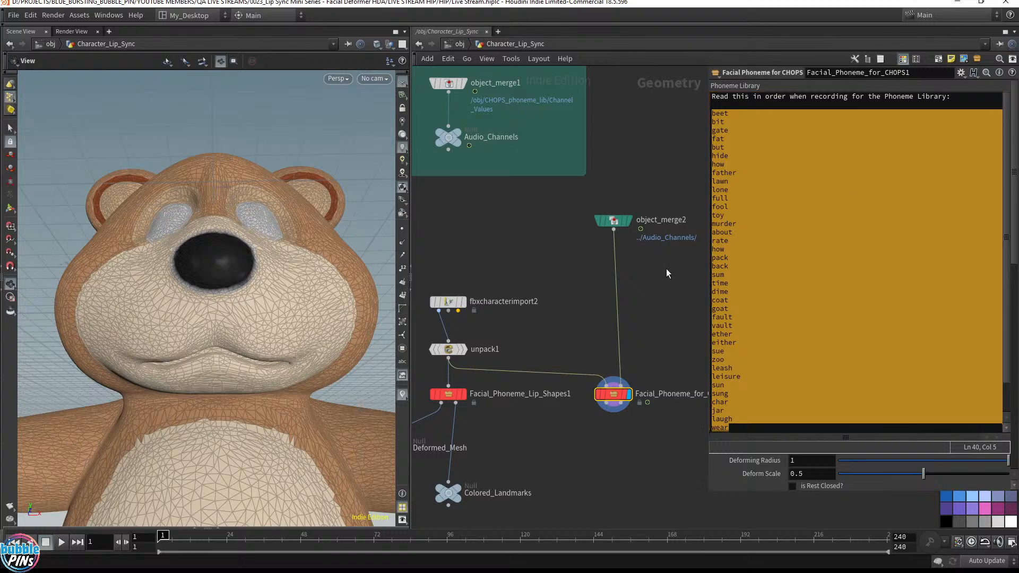
{"action": "left_click", "coordinate": [770, 159]}
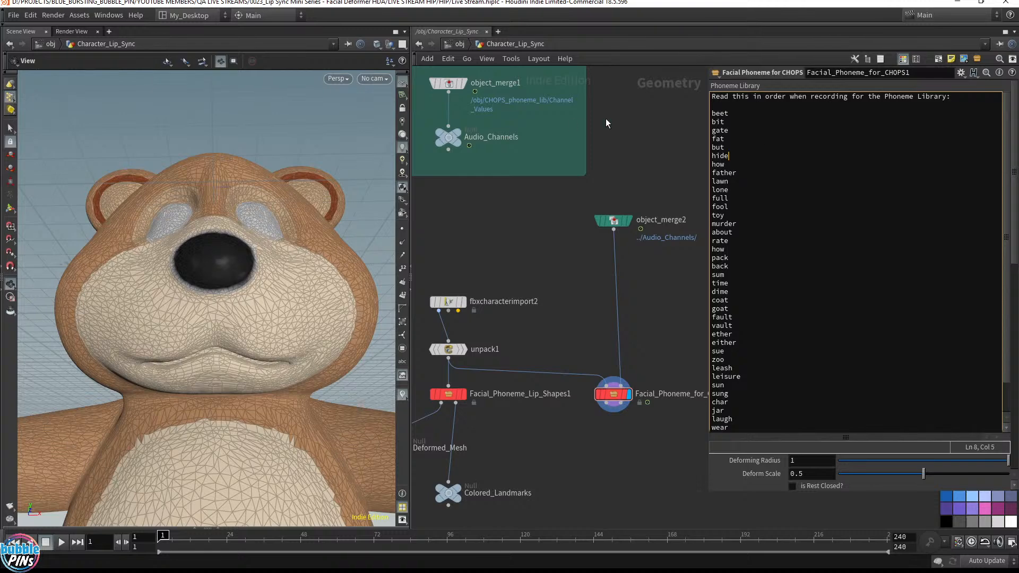
Review object_merge1's source path and return to the parameters of Facial_Phoneme_for_CHOPS1.
{"action": "mouse_move", "coordinate": [634, 149]}
{"action": "middle_mouse_down"}
{"action": "mouse_move", "coordinate": [651, 196]}
{"action": "mouse_move", "coordinate": [641, 167]}
{"action": "middle_mouse_up"}
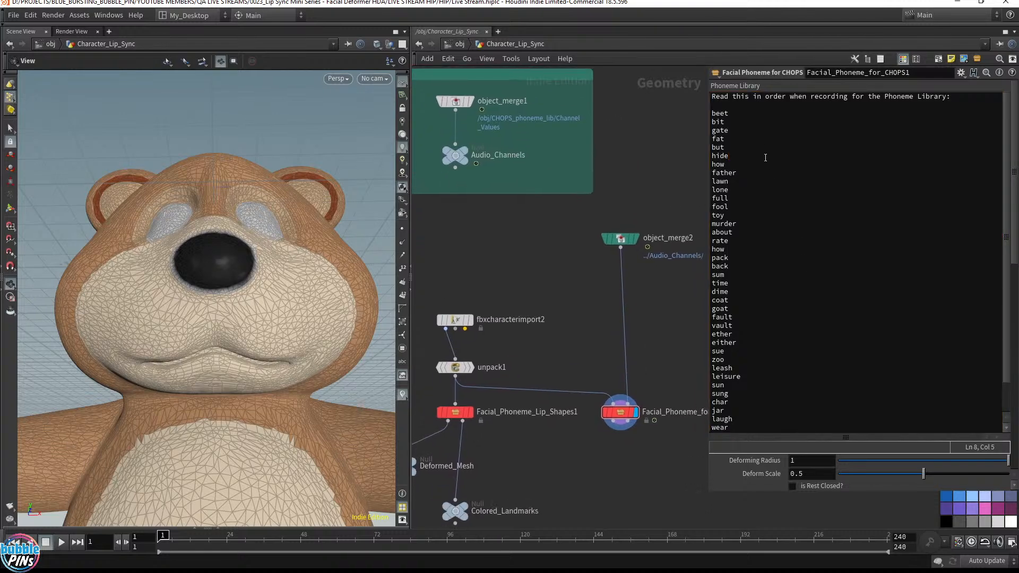
{"action": "left_click", "coordinate": [447, 103]}
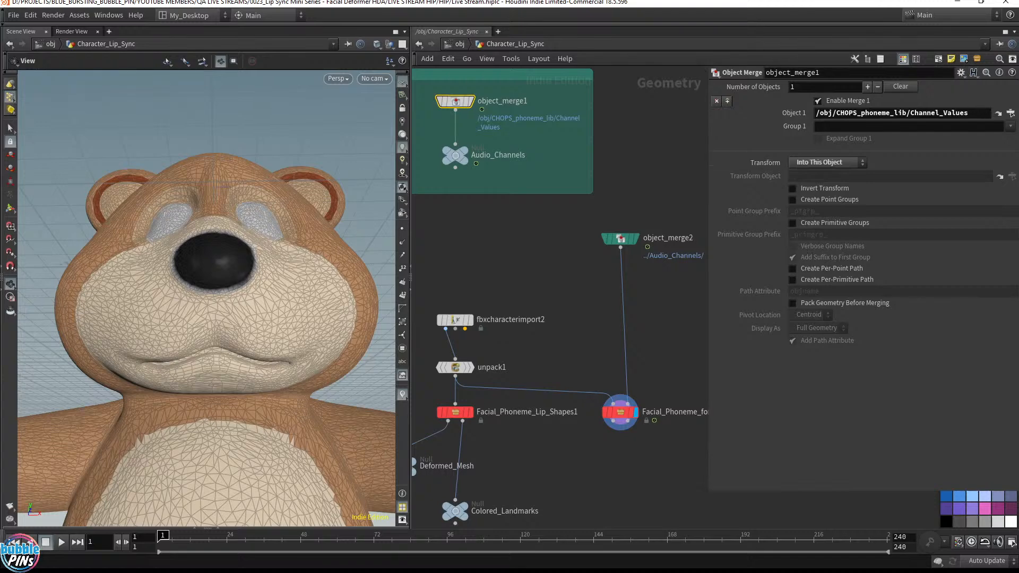
{"action": "middle_click_drag", "start_coordinate": [668, 293], "coordinate": [650, 288]}
{"action": "left_click_drag", "start_coordinate": [653, 357], "coordinate": [579, 455]}
{"action": "middle_click_drag", "start_coordinate": [620, 456], "coordinate": [582, 448]}
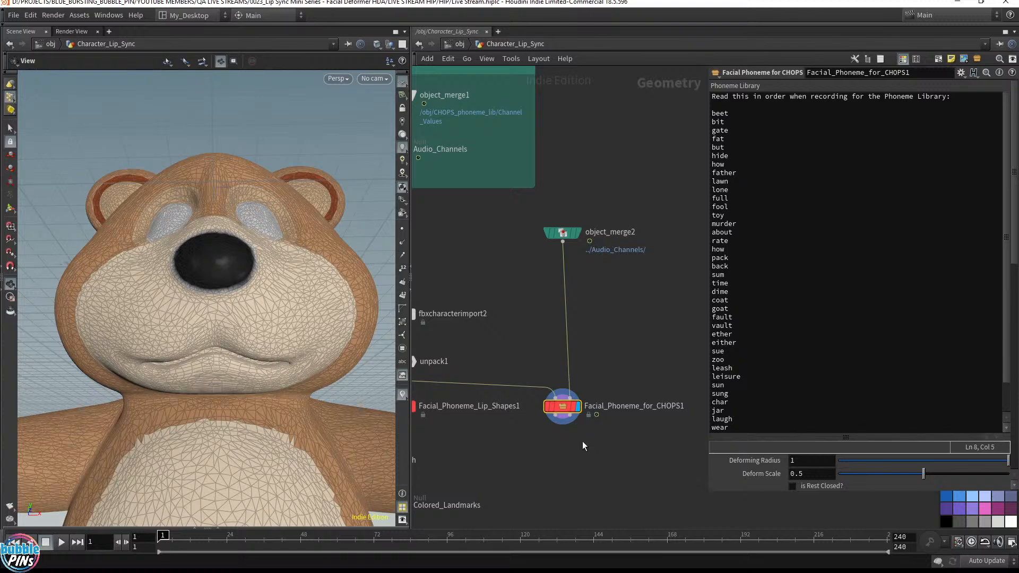
Examine the Phoneme Library words, deforming settings, landmark color notes and mouth landmark parameters of Facial_Phoneme_for_CHOPS1.
{"action": "scroll", "coordinate": [1016, 229], "scroll_direction": "down", "scroll_amount": 5}
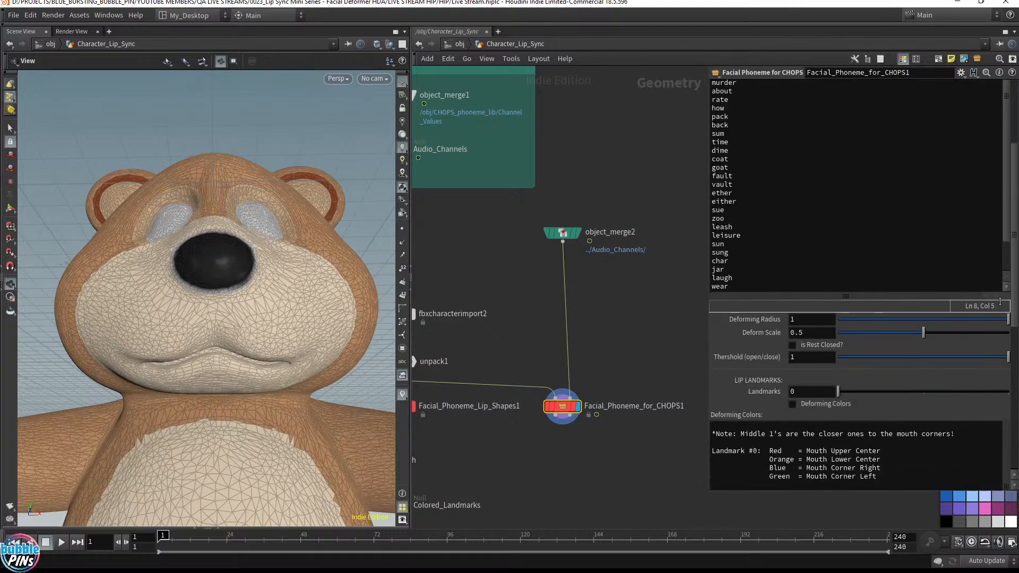
{"action": "scroll", "coordinate": [1016, 229], "scroll_direction": "up", "scroll_amount": 5}
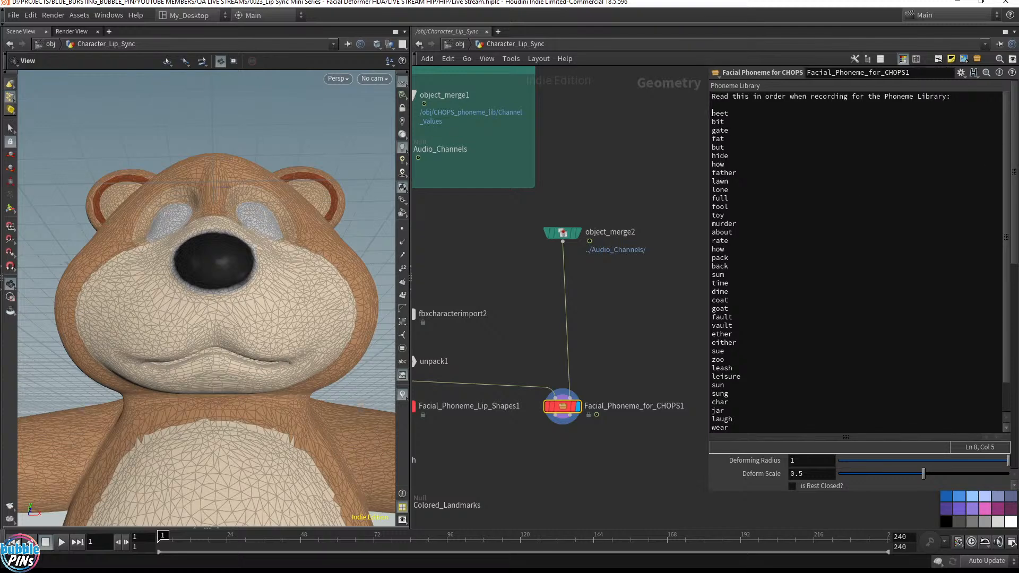
{"action": "mouse_move", "coordinate": [1014, 152]}
{"action": "left_mouse_down"}
{"action": "mouse_move", "coordinate": [1015, 241]}
{"action": "mouse_move", "coordinate": [1015, 152]}
{"action": "left_mouse_up"}
{"action": "left_click_drag", "start_coordinate": [712, 113], "coordinate": [737, 423]}
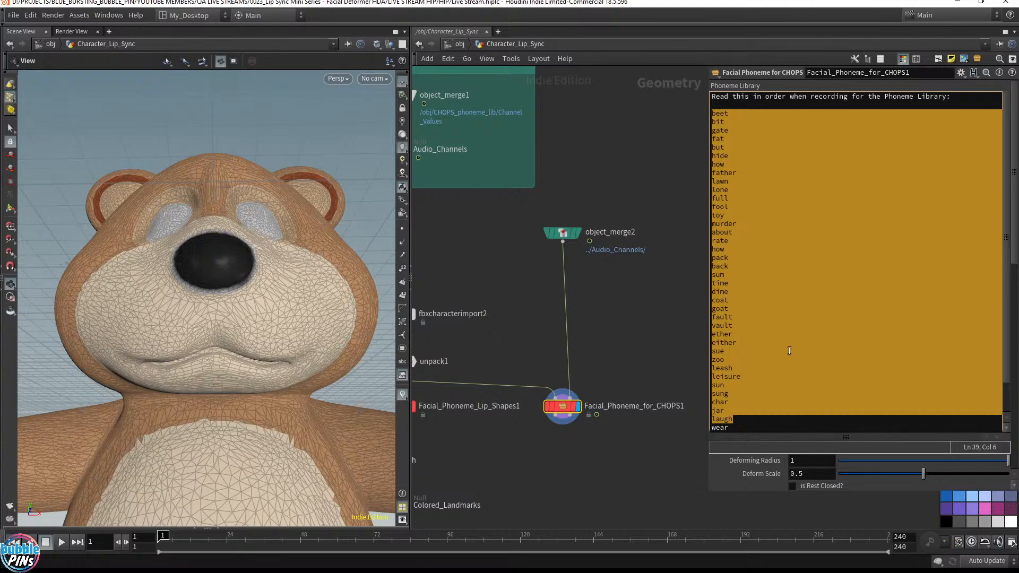
{"action": "scroll", "coordinate": [807, 255], "scroll_direction": "down", "scroll_amount": 5}
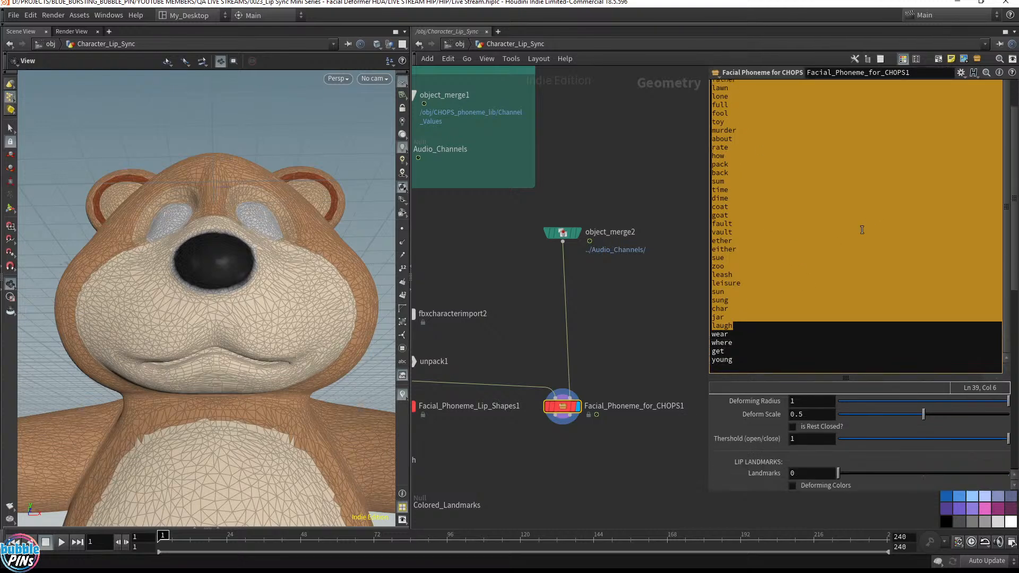
{"action": "scroll", "coordinate": [992, 287], "scroll_direction": "down", "scroll_amount": 5}
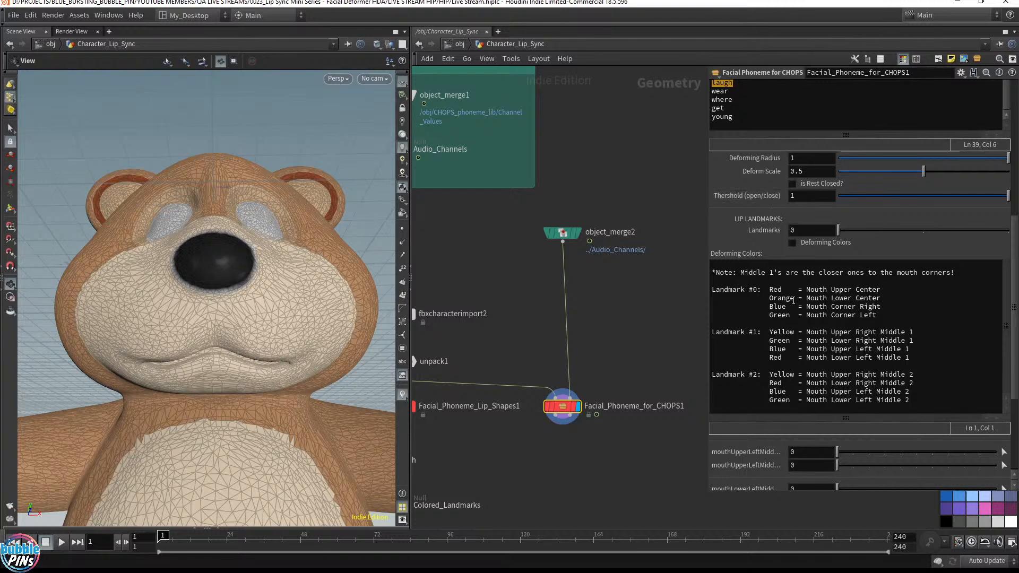
{"action": "scroll", "coordinate": [1002, 355], "scroll_direction": "down", "scroll_amount": 5}
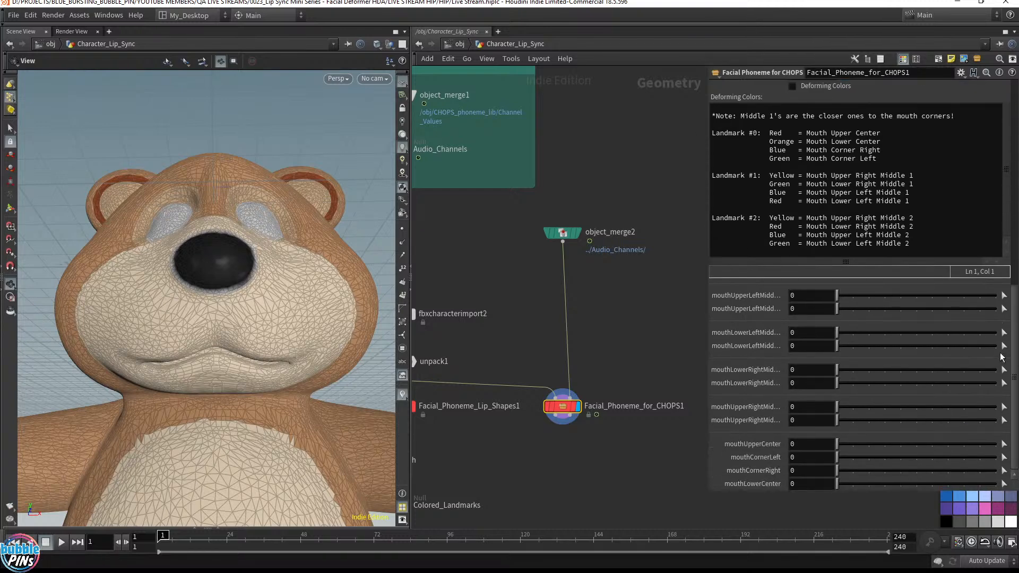
Open the parameters of Facial_Phoneme_Lip_Shapes1 in a floating window and place it beside the parameter pane with its mouth landmark values showing.
{"action": "left_click", "coordinate": [463, 370]}
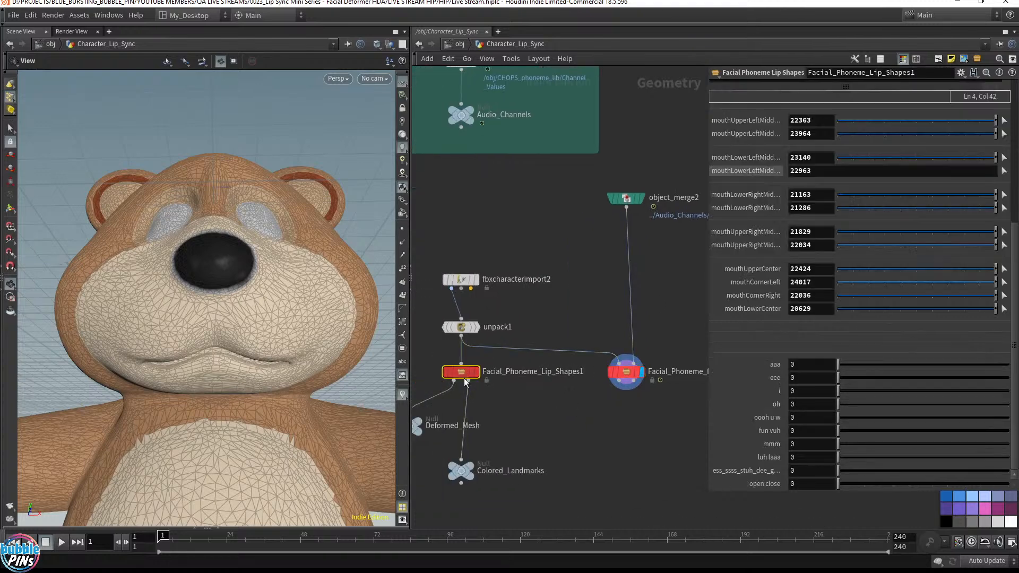
{"action": "right_click", "coordinate": [457, 371]}
{"action": "mouse_move", "coordinate": [502, 371]}
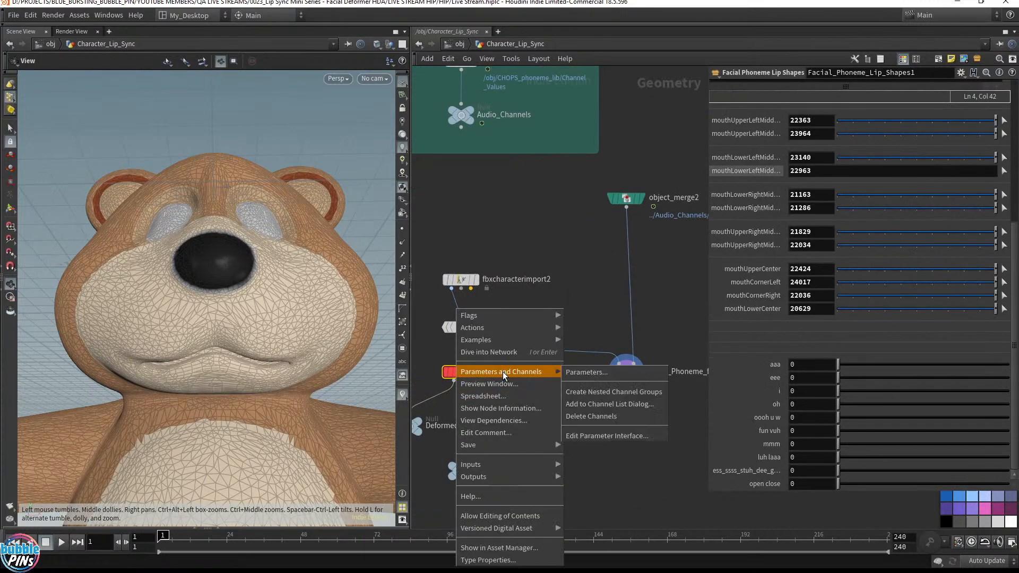
{"action": "left_click", "coordinate": [620, 372]}
{"action": "left_click_drag", "start_coordinate": [659, 127], "coordinate": [576, 91]}
{"action": "scroll", "coordinate": [662, 402], "scroll_direction": "down", "scroll_amount": 6}
On Facial_Phoneme_for_CHOPS1, set the two mouth upper left middle landmarks to 22363 and 23964.
{"action": "left_click", "coordinate": [626, 371]}
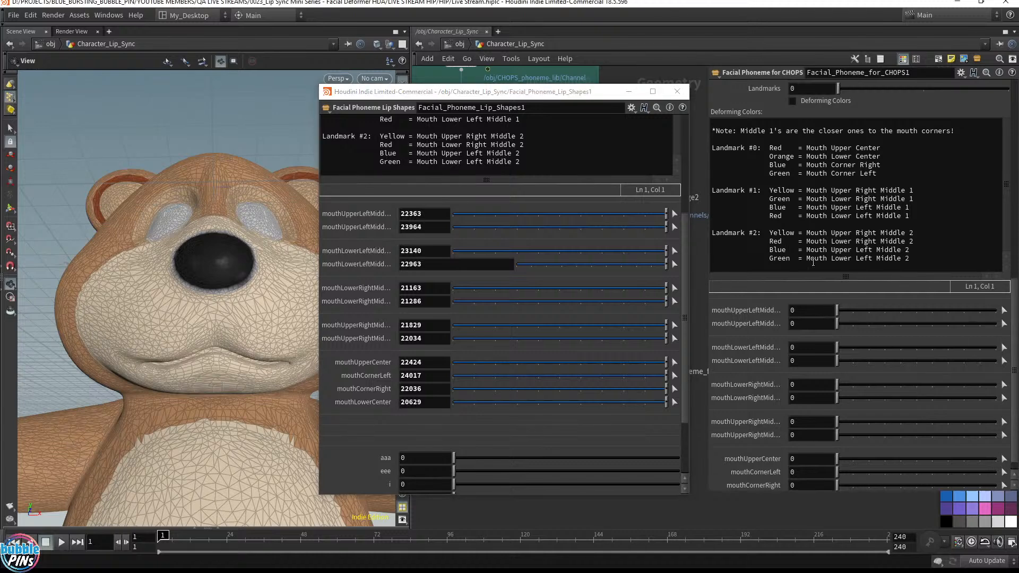
{"action": "scroll", "coordinate": [982, 309], "scroll_direction": "up", "scroll_amount": 1}
{"action": "left_click_drag", "start_coordinate": [1014, 374], "coordinate": [1014, 381]}
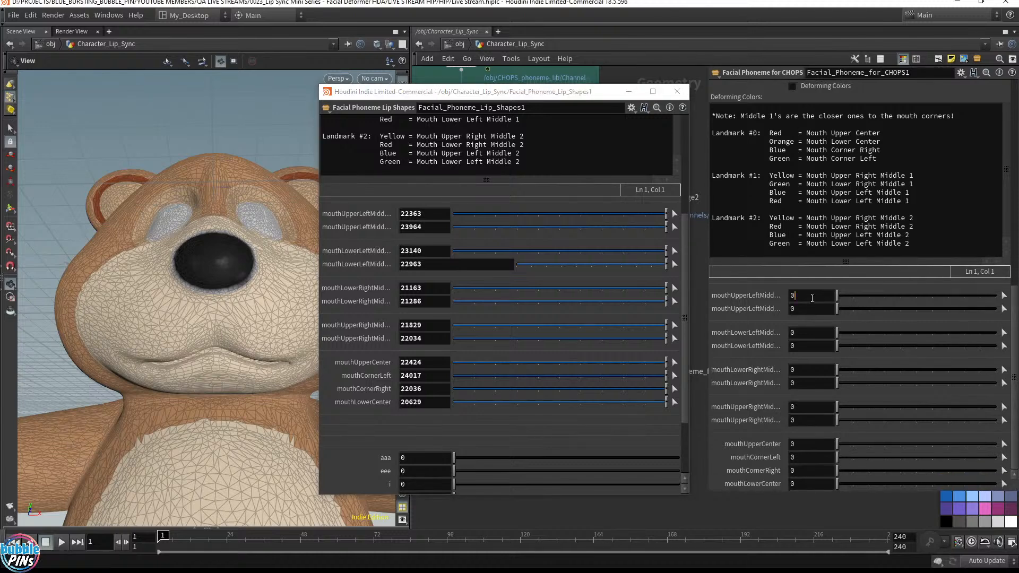
{"action": "double_click", "coordinate": [812, 296]}
{"action": "key", "text": "Tab"}
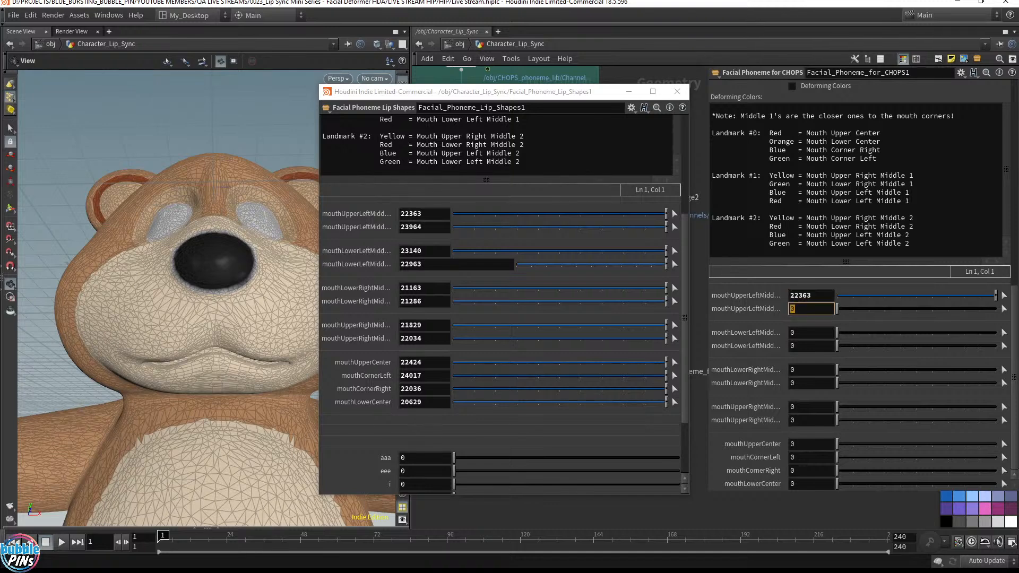
{"action": "type", "text": "23964"}
{"action": "key", "text": "Tab"}
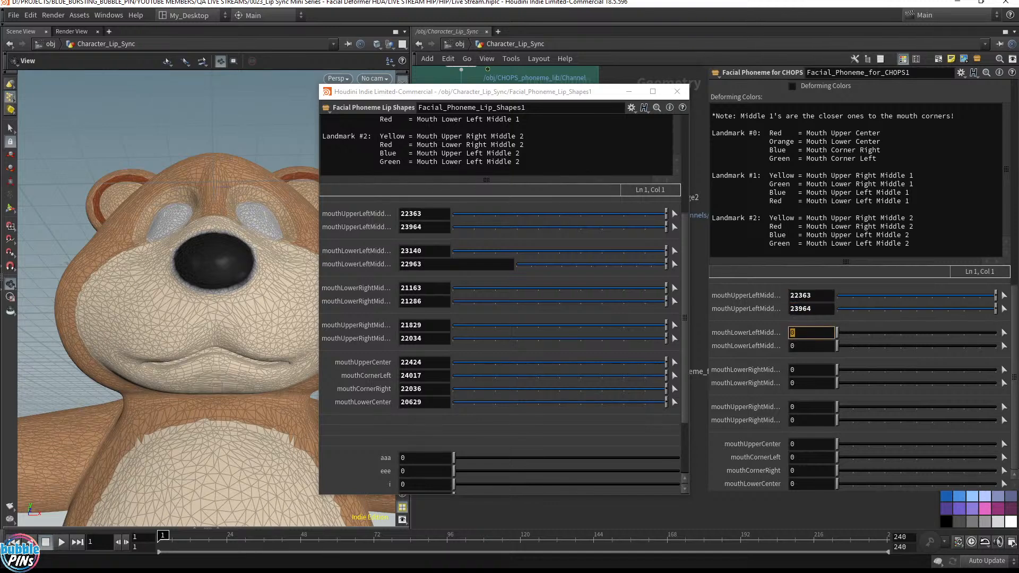
Set the two mouth lower left middle landmarks of Facial_Phoneme_for_CHOPS1 to 23140 and 22963.
{"action": "type", "text": "23140"}
{"action": "key", "text": "Tab"}
{"action": "type", "text": "229"}
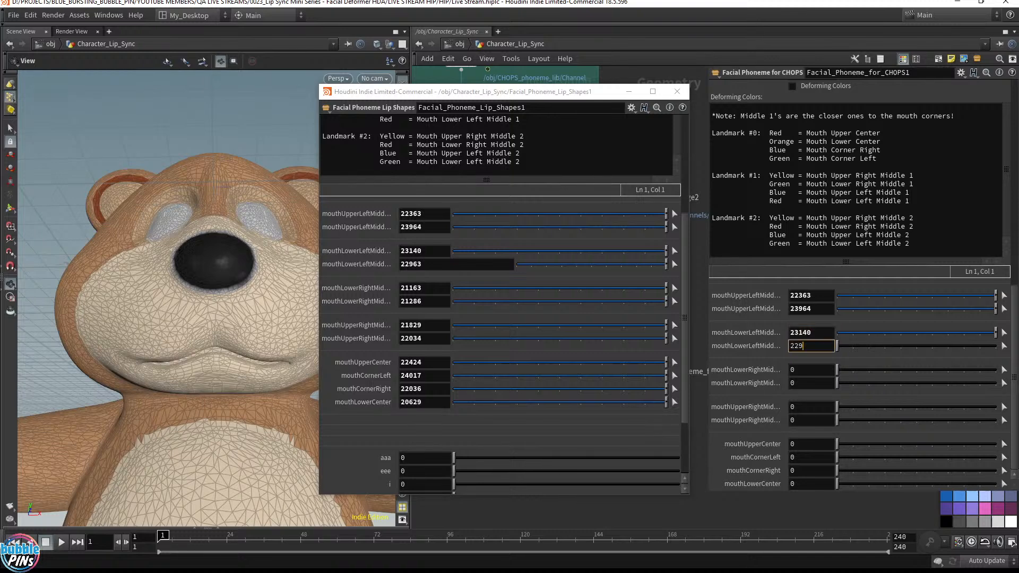
{"action": "type", "text": "63"}
{"action": "key", "text": "Tab"}
Set the two mouth lower right middle landmarks of Facial_Phoneme_for_CHOPS1 to 21163 and 21286.
{"action": "type", "text": "21163"}
{"action": "key", "text": "Tab"}
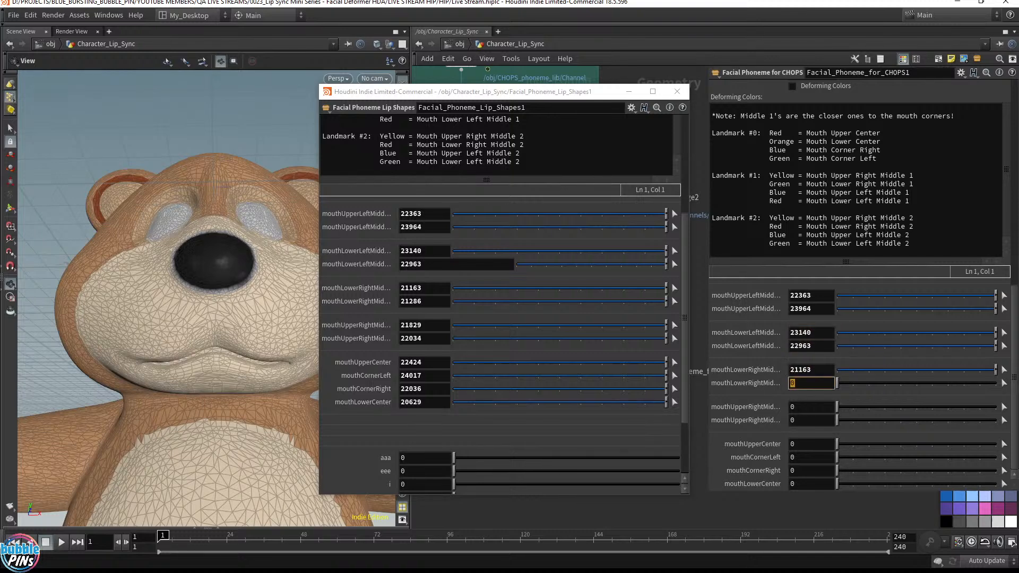
{"action": "type", "text": "21286"}
{"action": "key", "text": "Tab"}
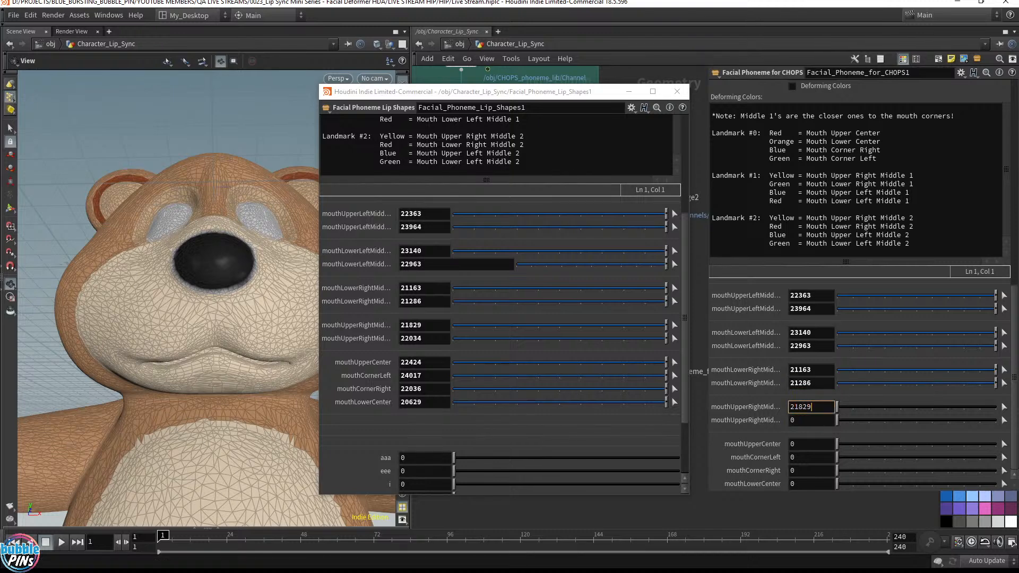
Set the two mouth upper right middle landmarks of Facial_Phoneme_for_CHOPS1 to 21829 and 22034.
{"action": "type", "text": "21829"}
{"action": "key", "text": "Tab"}
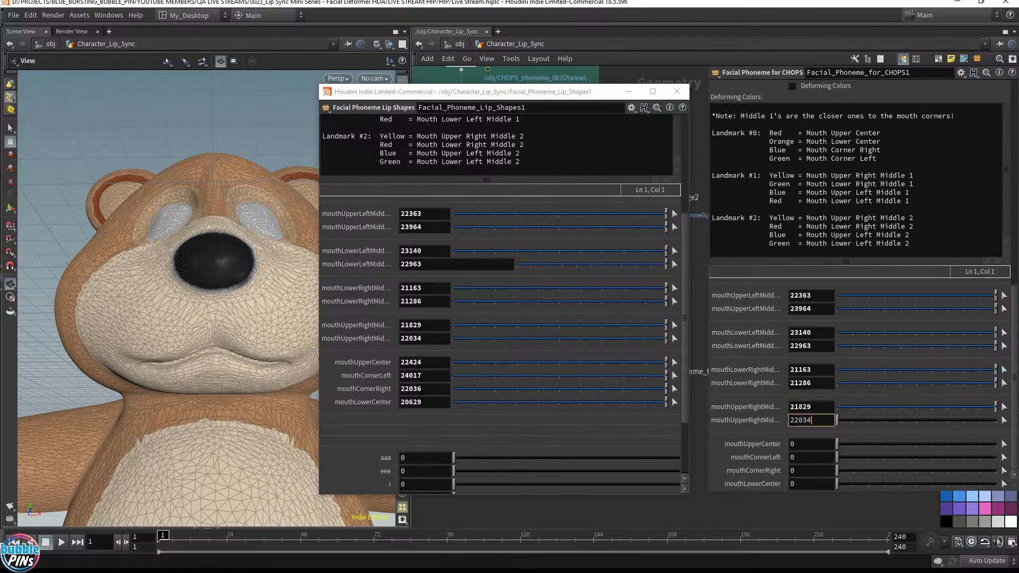
{"action": "type", "text": "22034"}
{"action": "key", "text": "Tab"}
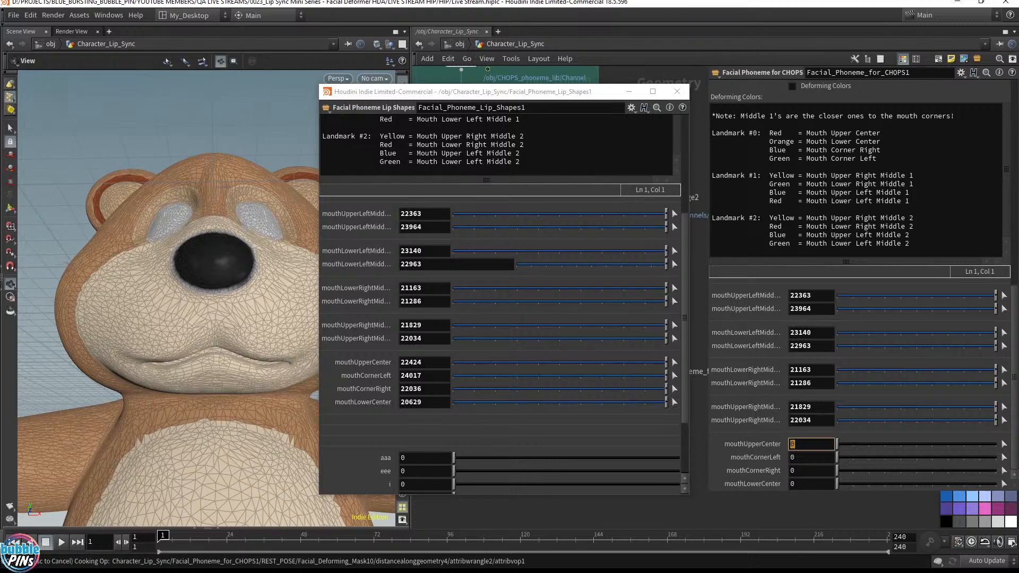
On Facial_Phoneme_for_CHOPS1, set mouthUpperCenter to 22424, mouthCornerLeft to 24017, mouthCornerRight to 22036 and mouthLowerCenter to 20629.
{"action": "type", "text": "22424"}
{"action": "key", "text": "Tab"}
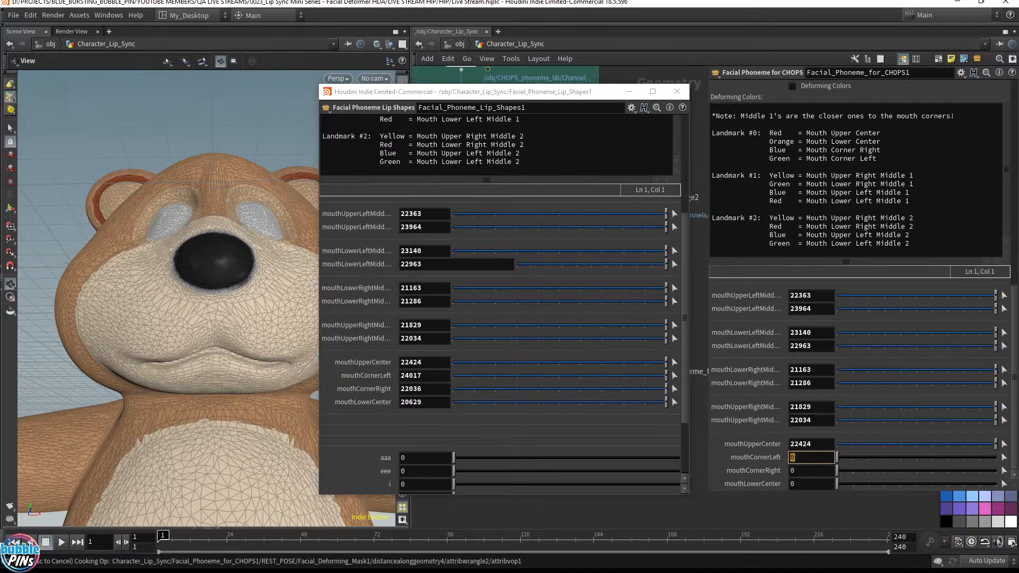
{"action": "type", "text": "24017"}
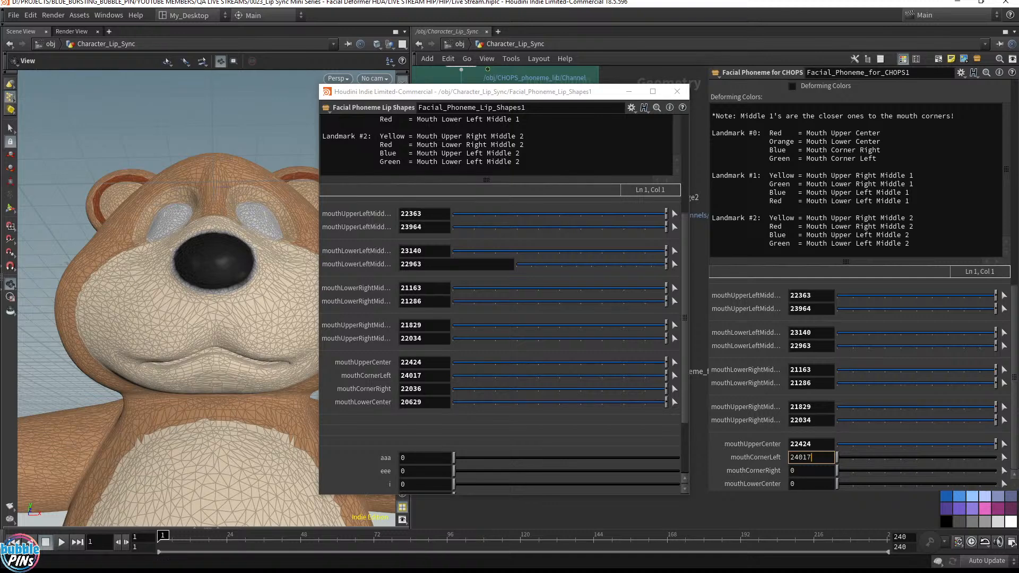
{"action": "key", "text": "Tab"}
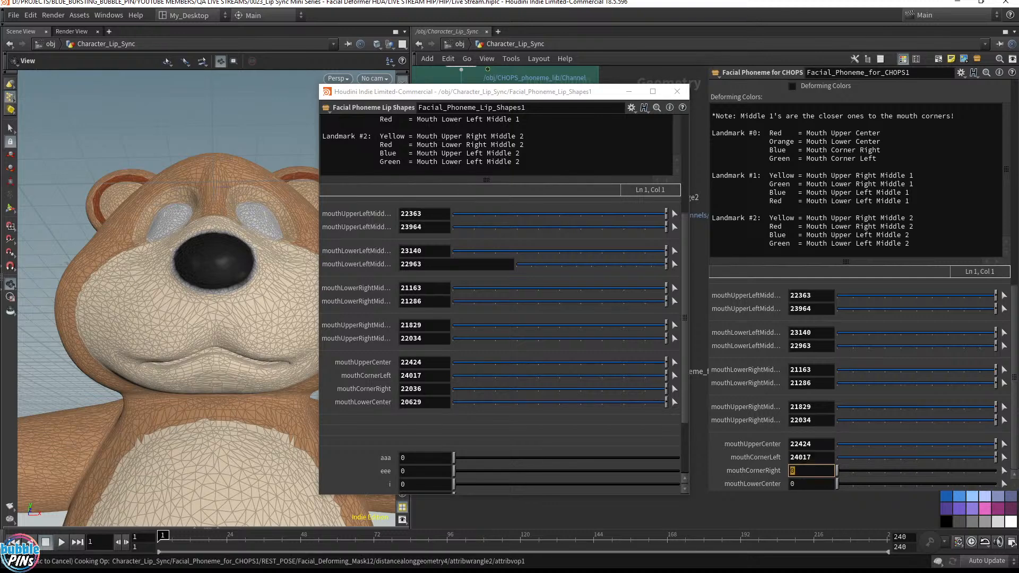
{"action": "type", "text": "22036"}
{"action": "key", "text": "Tab"}
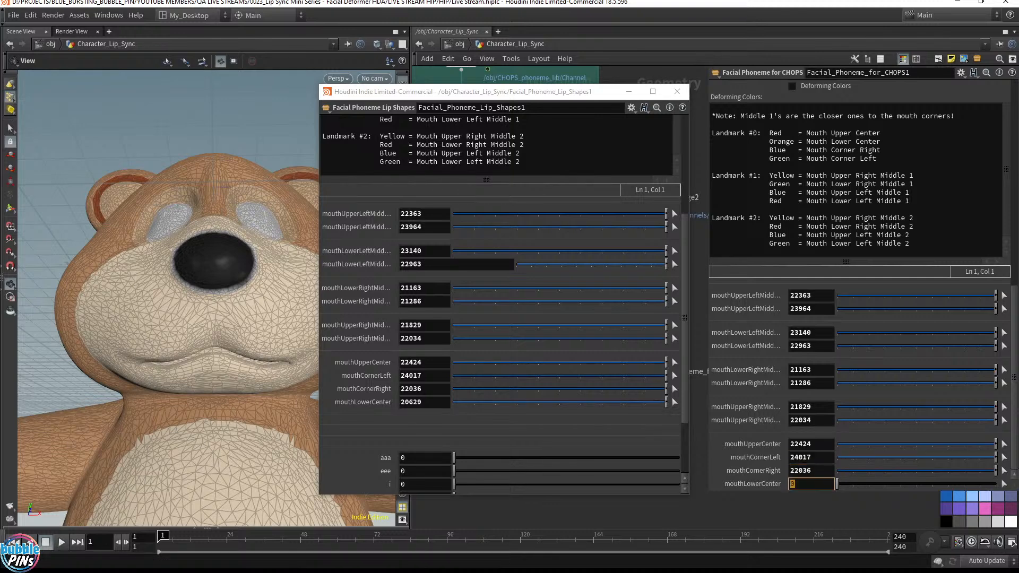
{"action": "type", "text": "20629"}
{"action": "key", "text": "Return"}
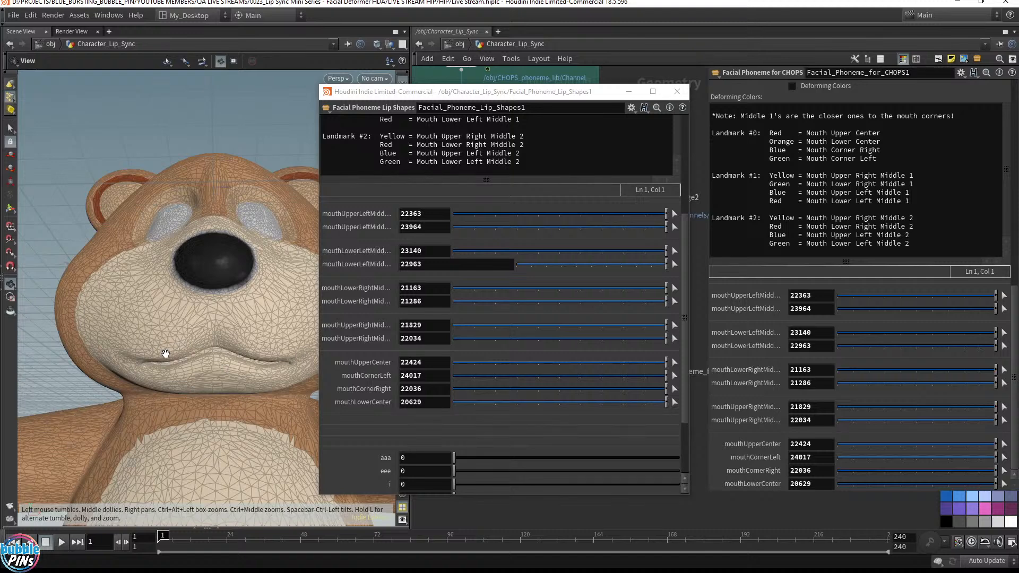
Close the floating parameter window of Facial_Phoneme_Lip_Shapes1 and save the scene.
{"action": "left_click", "coordinate": [676, 91]}
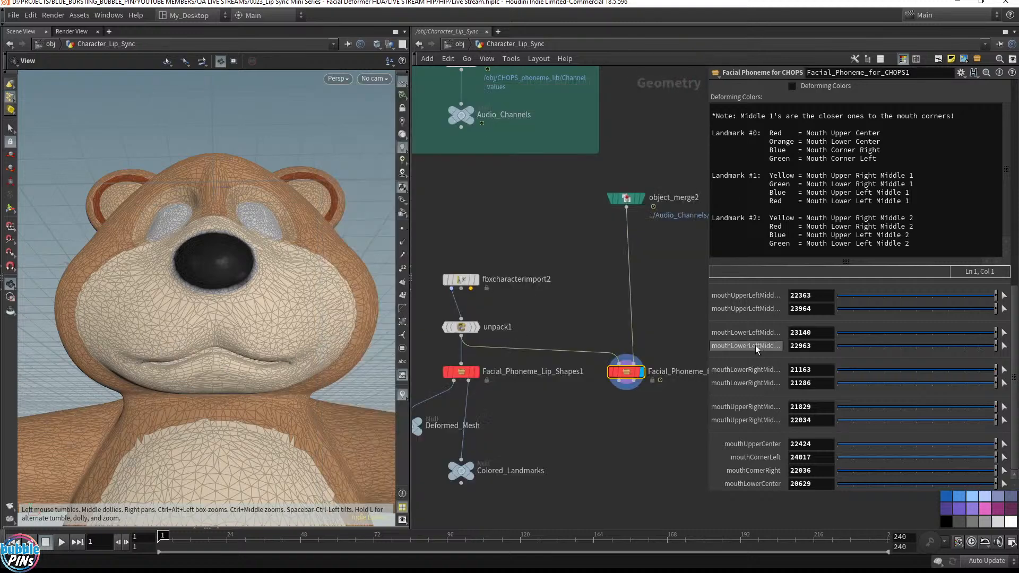
{"action": "key", "text": "ctrl+s"}
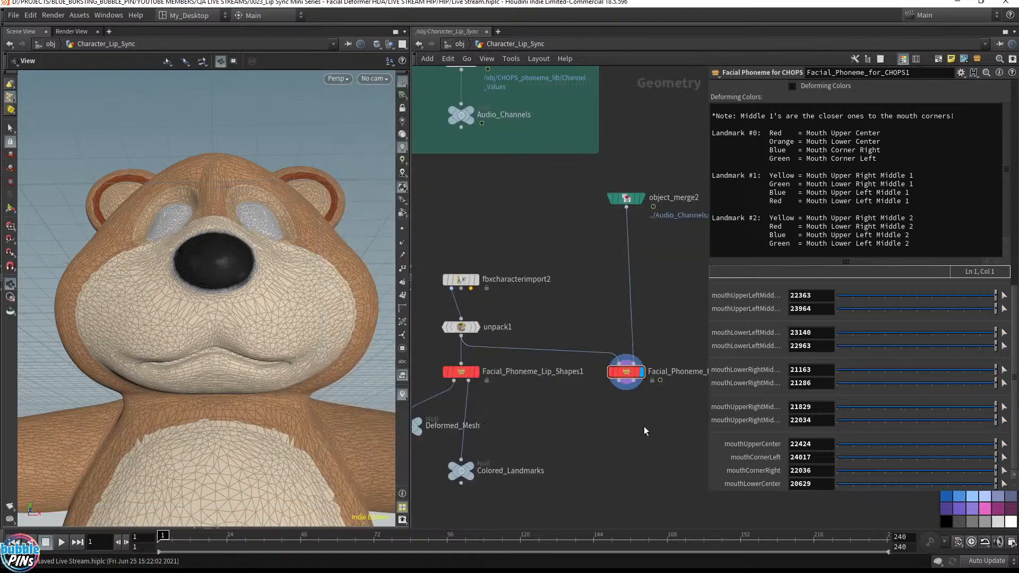
{"action": "scroll", "coordinate": [819, 350], "scroll_direction": "up", "scroll_amount": 5}
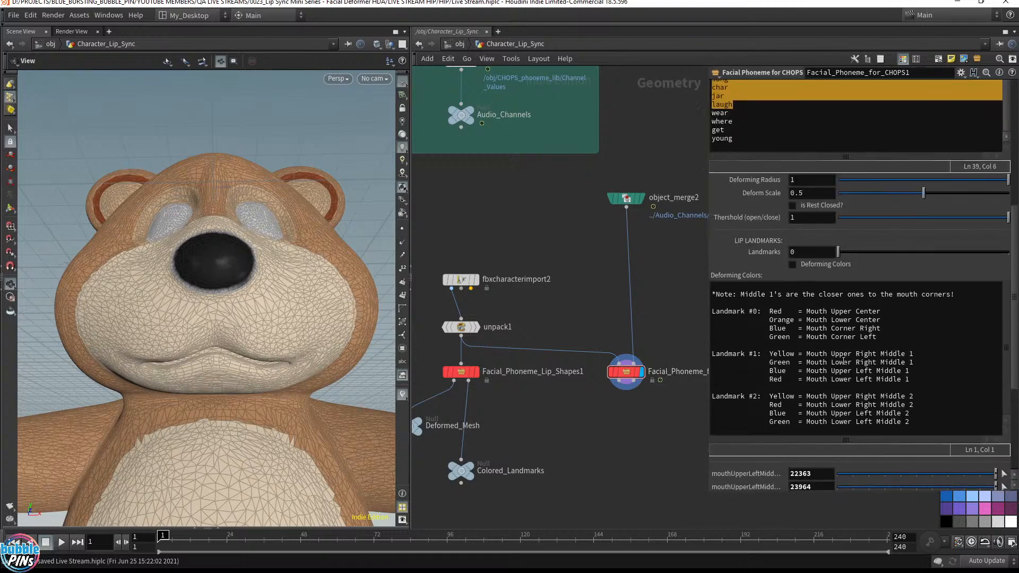
Move the Colored_Landmarks and Deformed_Mesh nulls below Facial_Phoneme_for_CHOPS1 and rewire them to its second and first outputs.
{"action": "left_click_drag", "start_coordinate": [489, 456], "coordinate": [696, 454]}
{"action": "left_click_drag", "start_coordinate": [635, 383], "coordinate": [671, 454]}
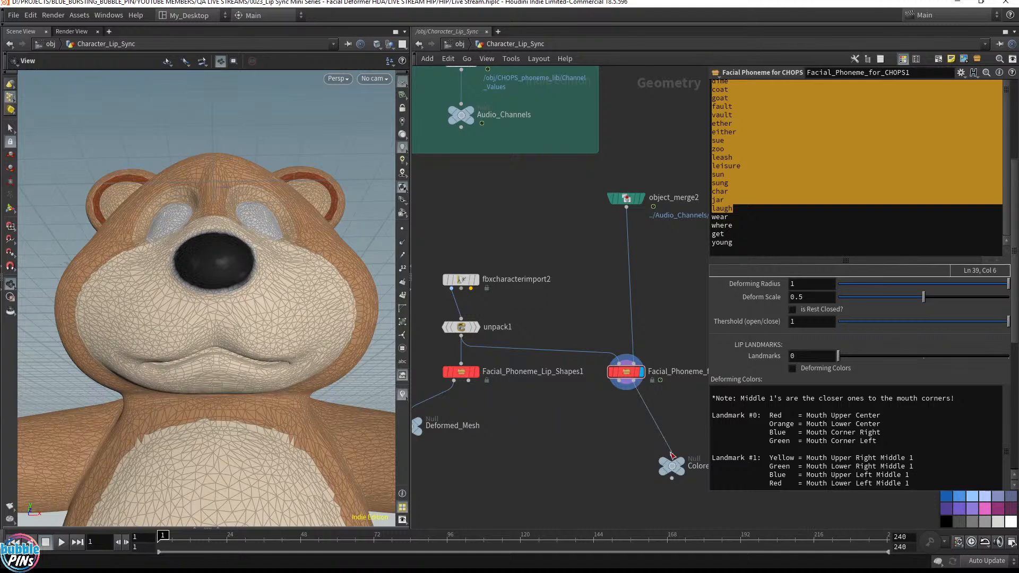
{"action": "left_click_drag", "start_coordinate": [417, 431], "coordinate": [589, 454]}
{"action": "left_click_drag", "start_coordinate": [618, 380], "coordinate": [581, 434]}
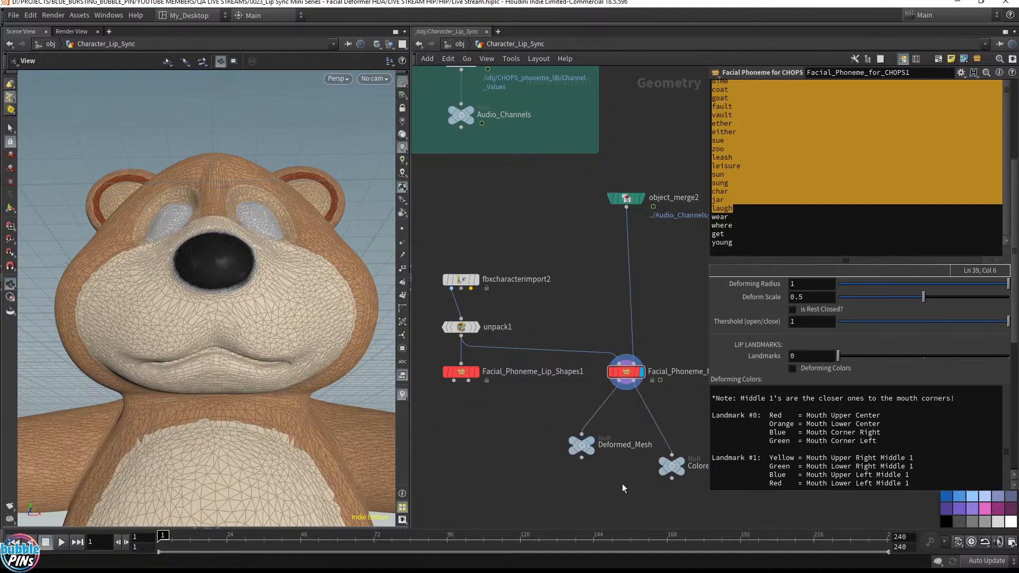
{"action": "middle_click_drag", "start_coordinate": [622, 482], "coordinate": [579, 466]}
{"action": "left_click_drag", "start_coordinate": [629, 450], "coordinate": [615, 477]}
{"action": "middle_click_drag", "start_coordinate": [652, 432], "coordinate": [580, 424]}
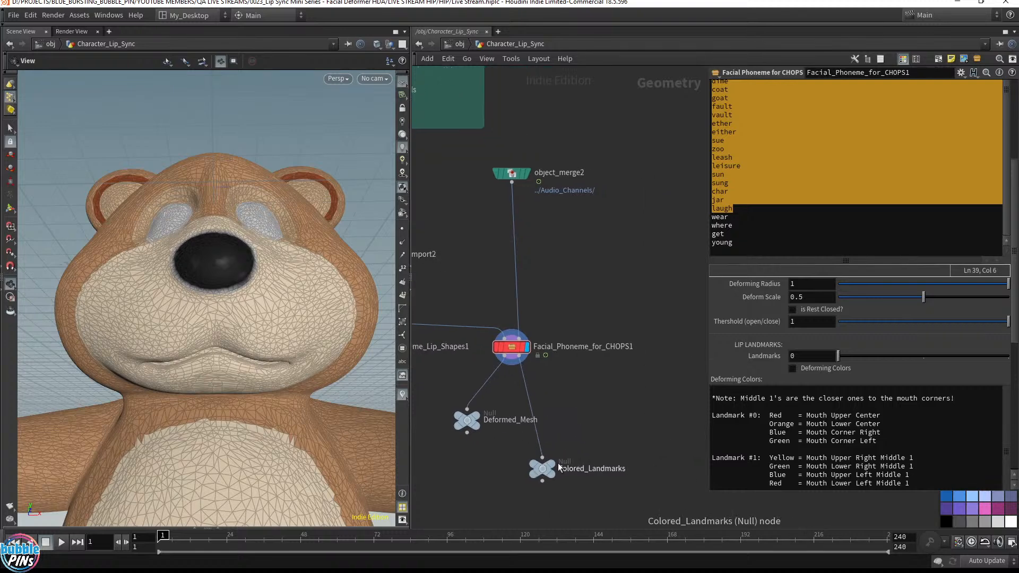
Display the Colored_Landmarks null in the viewport and set Landmarks to 1 on Facial_Phoneme_for_CHOPS1.
{"action": "key", "text": "r"}
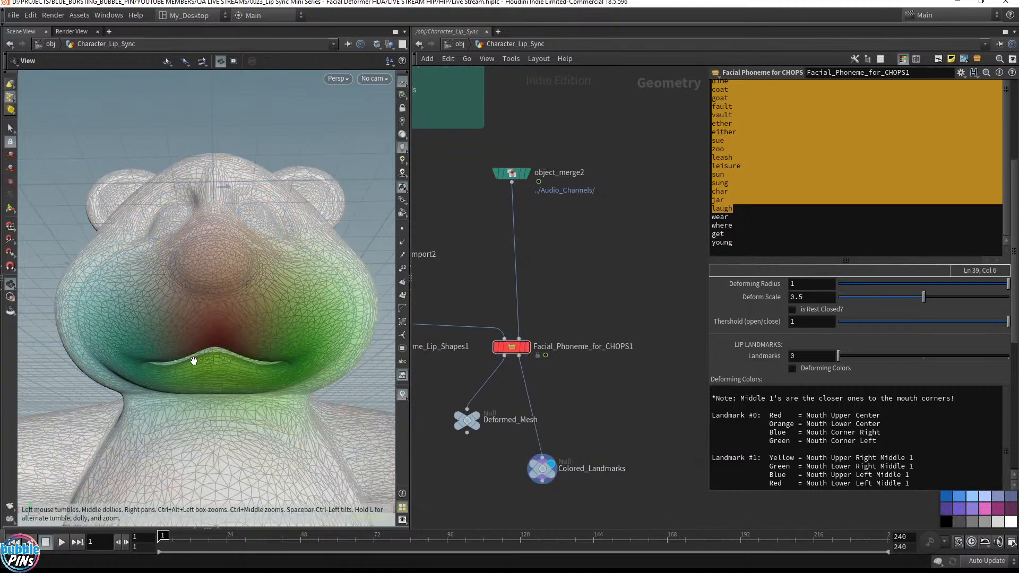
{"action": "left_click_drag", "start_coordinate": [193, 357], "coordinate": [248, 317]}
{"action": "scroll", "coordinate": [855, 320], "scroll_direction": "down", "scroll_amount": 3}
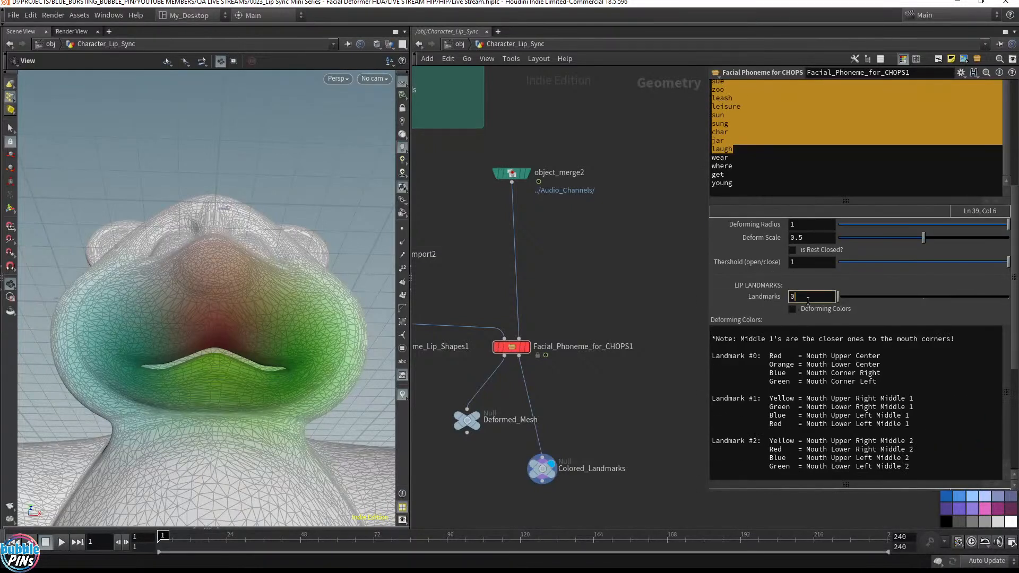
{"action": "key", "text": "BackSpace"}
{"action": "type", "text": "1"}
{"action": "key", "text": "Return"}
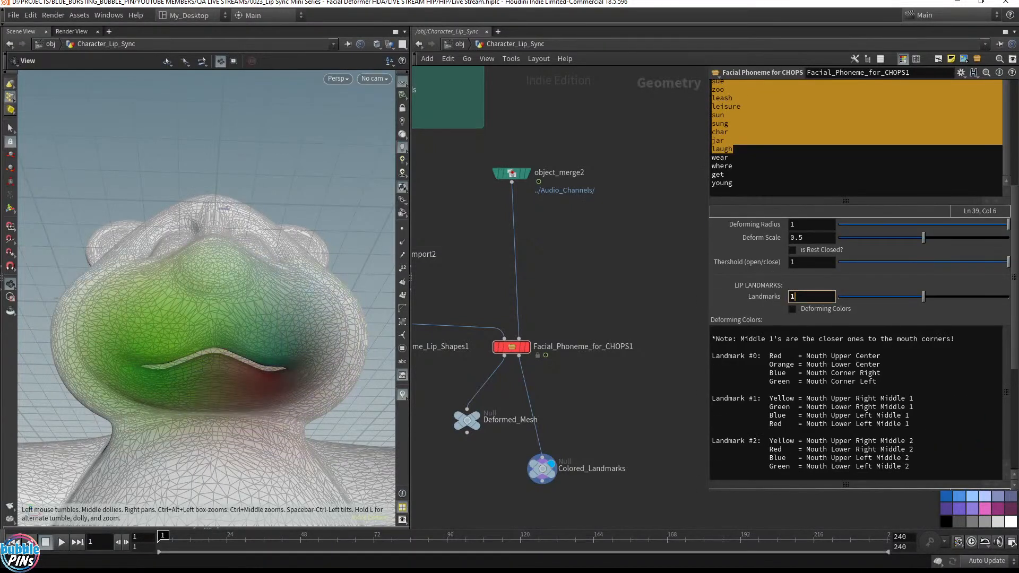
Switch to the browser's Facial Deformer HDA page, compare its landmark reference images with the bear's mouth colors, and return to Houdini.
{"action": "key", "text": "alt+Tab"}
{"action": "scroll", "coordinate": [477, 326], "scroll_direction": "down", "scroll_amount": 8}
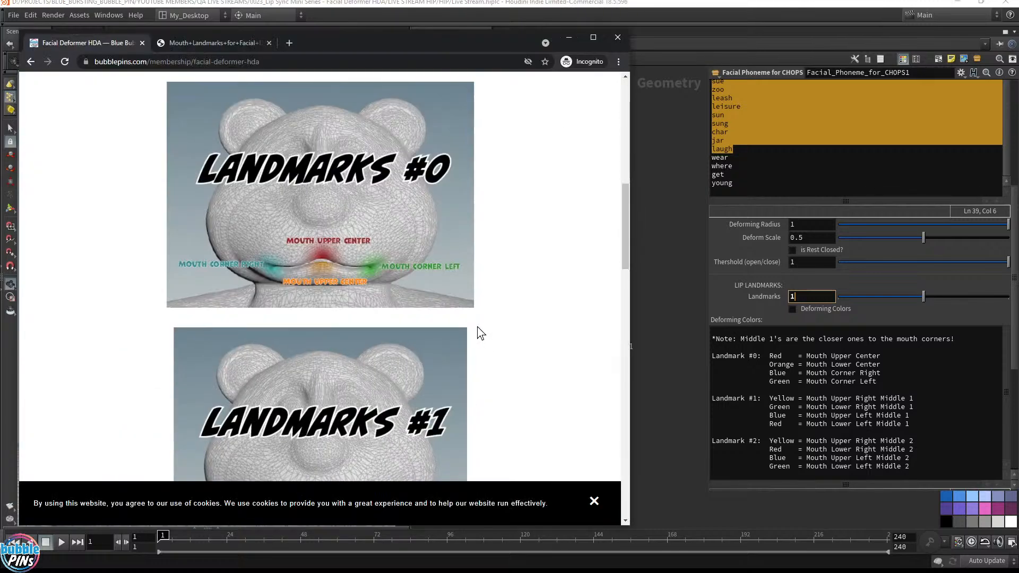
{"action": "scroll", "coordinate": [386, 260], "scroll_direction": "down", "scroll_amount": 2}
{"action": "scroll", "coordinate": [328, 239], "scroll_direction": "up", "scroll_amount": 3}
{"action": "scroll", "coordinate": [403, 295], "scroll_direction": "down", "scroll_amount": 6}
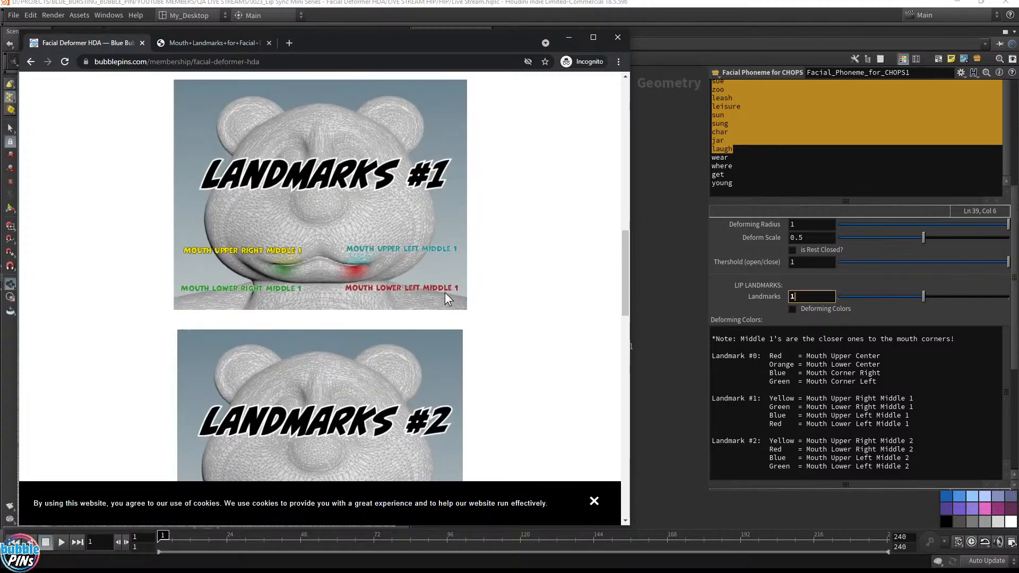
{"action": "key", "text": "alt+Tab"}
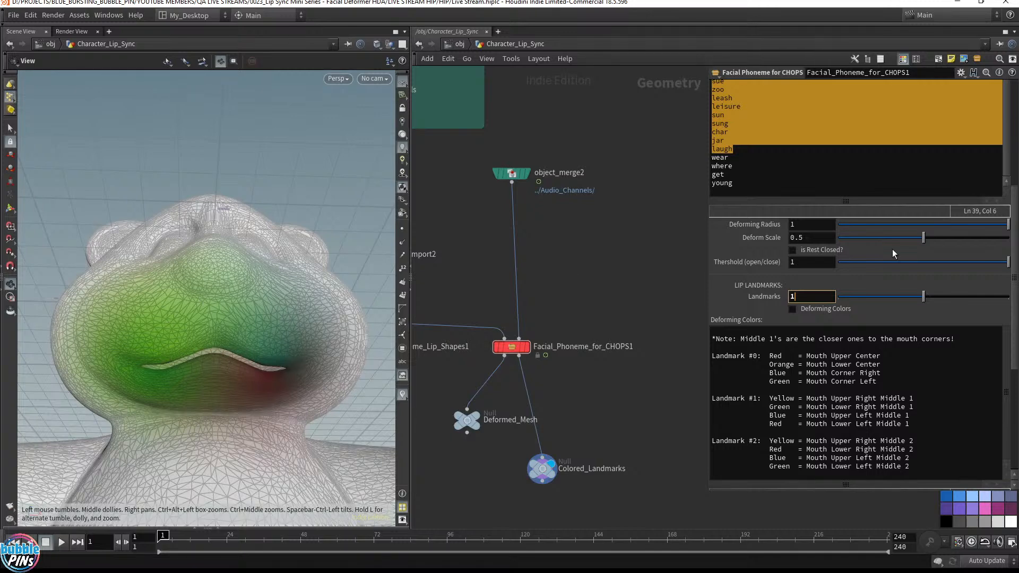
Set Landmarks to 2 on Facial_Phoneme_for_CHOPS1.
{"action": "key", "text": "BackSpace"}
{"action": "type", "text": "2"}
{"action": "key", "text": "Return"}
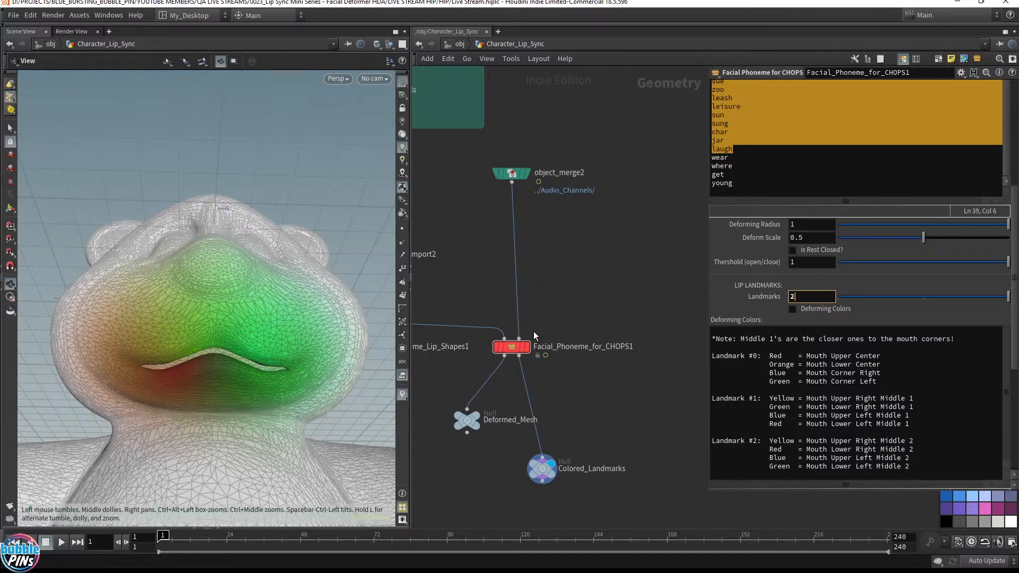
Display Facial_Phoneme_for_CHOPS1 and re-pick its mouth upper left middle 1 landmark as point 22445 on the bear's upper lip.
{"action": "left_click", "coordinate": [527, 347]}
{"action": "scroll", "coordinate": [939, 291], "scroll_direction": "down", "scroll_amount": 1}
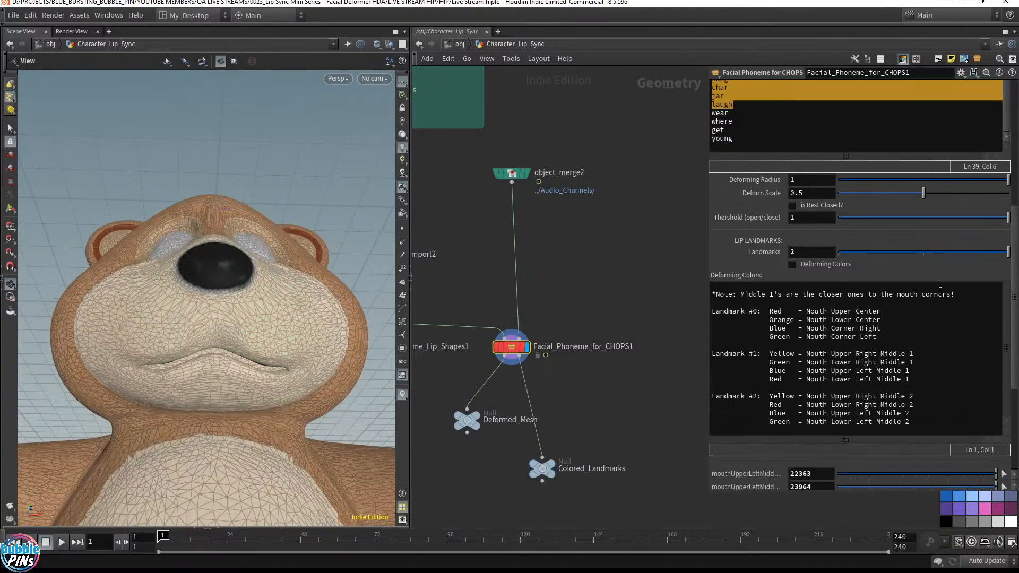
{"action": "scroll", "coordinate": [1014, 281], "scroll_direction": "down", "scroll_amount": 4}
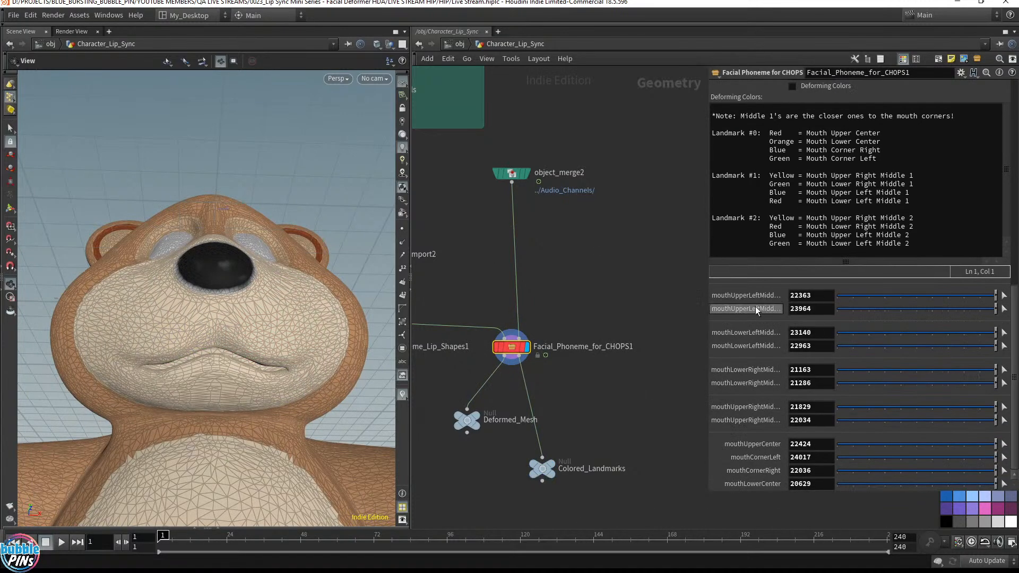
{"action": "left_click", "coordinate": [1006, 298]}
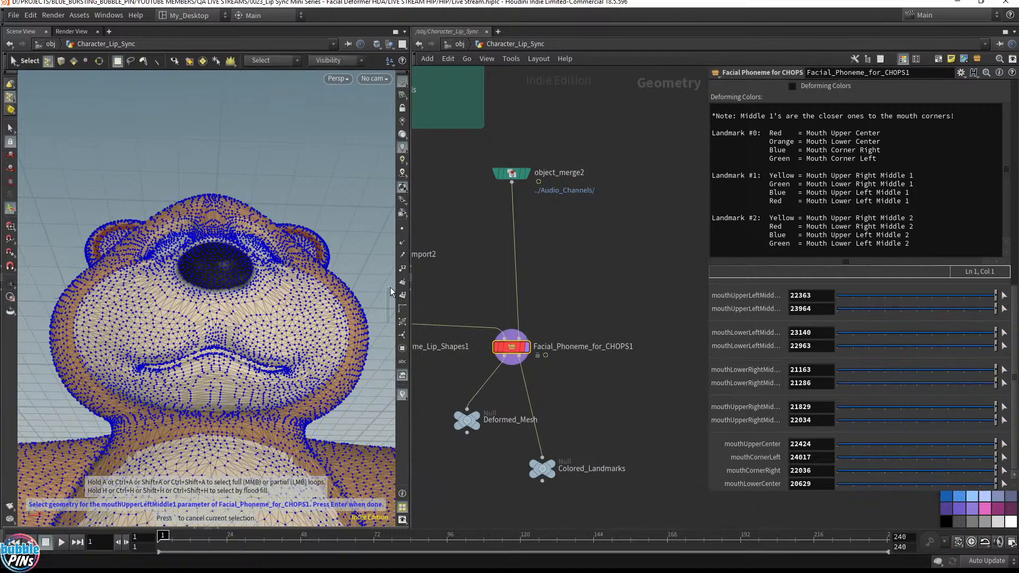
{"action": "mouse_move", "coordinate": [237, 332]}
{"action": "left_mouse_down", "text": "alt"}
{"action": "mouse_move", "coordinate": [284, 312]}
{"action": "mouse_move", "coordinate": [229, 314]}
{"action": "left_mouse_up", "text": "alt"}
{"action": "scroll", "coordinate": [228, 314], "scroll_direction": "up", "scroll_amount": 5}
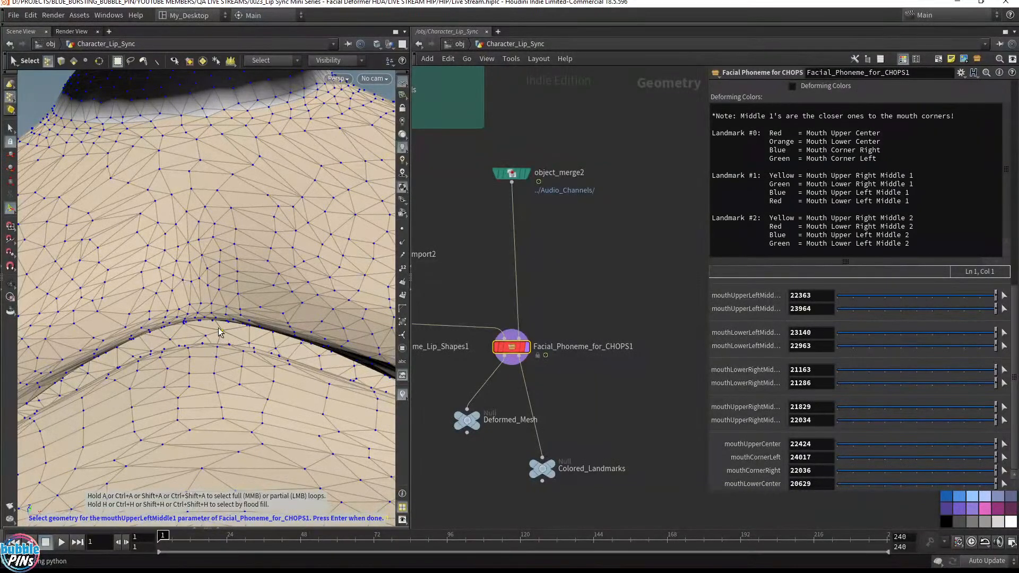
{"action": "left_click", "coordinate": [225, 331]}
{"action": "key", "text": "Return"}
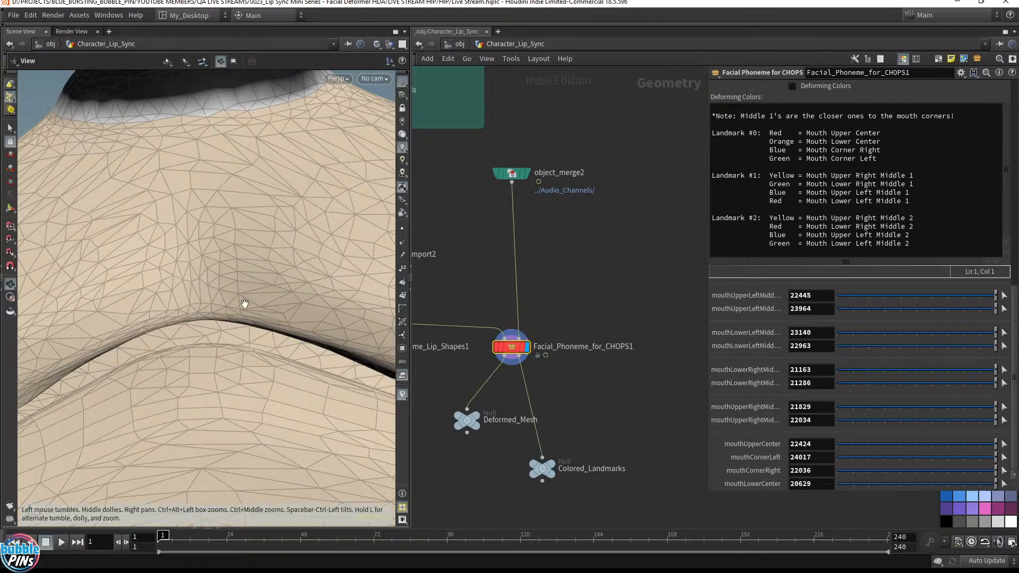
Bring the bear's whole head back into view and display the Colored_Landmarks null.
{"action": "left_click_drag", "start_coordinate": [279, 310], "coordinate": [284, 346]}
{"action": "middle_click_drag", "start_coordinate": [306, 297], "coordinate": [250, 371]}
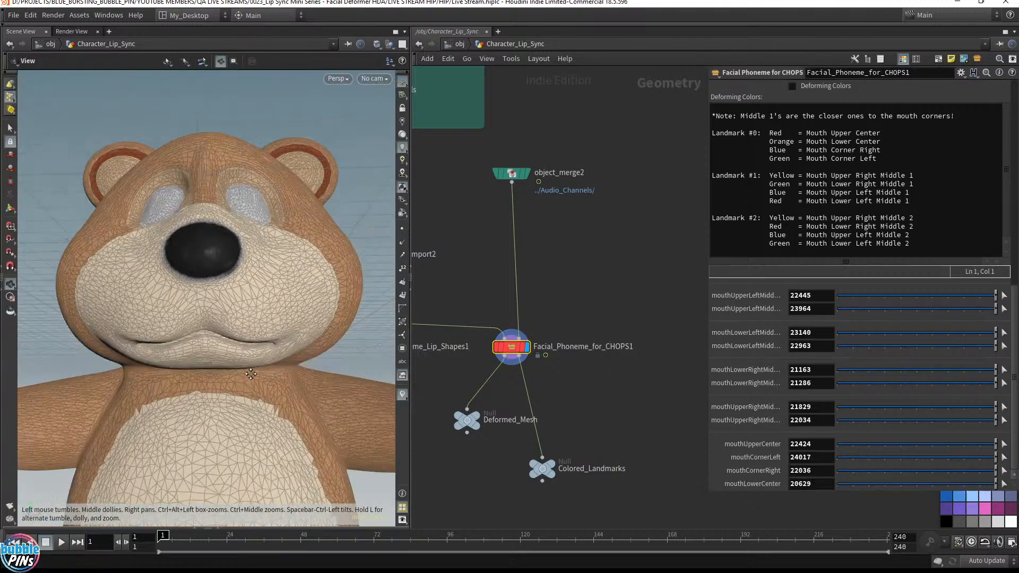
{"action": "right_click_drag", "start_coordinate": [250, 371], "coordinate": [241, 370]}
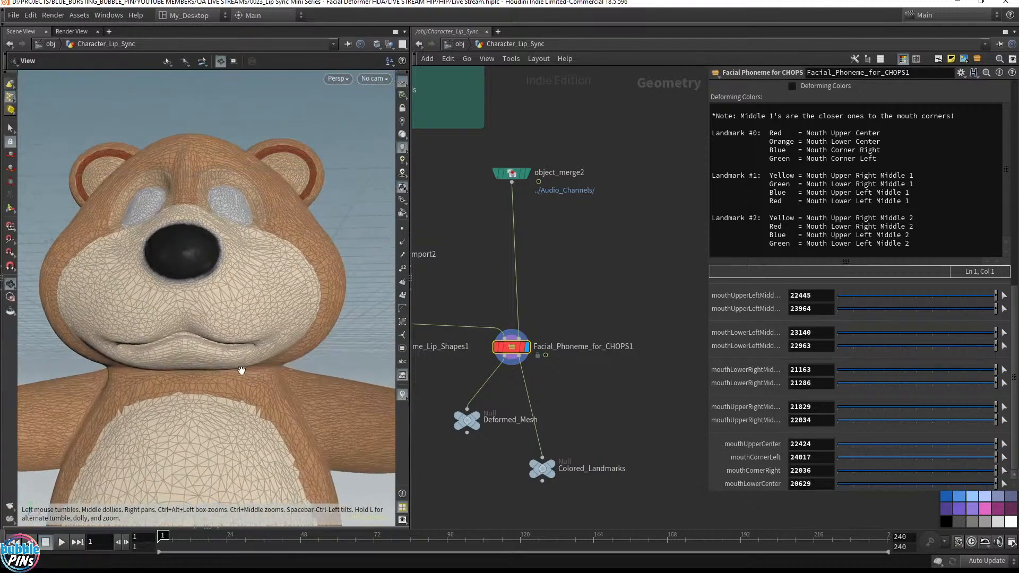
{"action": "left_click", "coordinate": [550, 465]}
{"action": "left_click", "coordinate": [544, 469]}
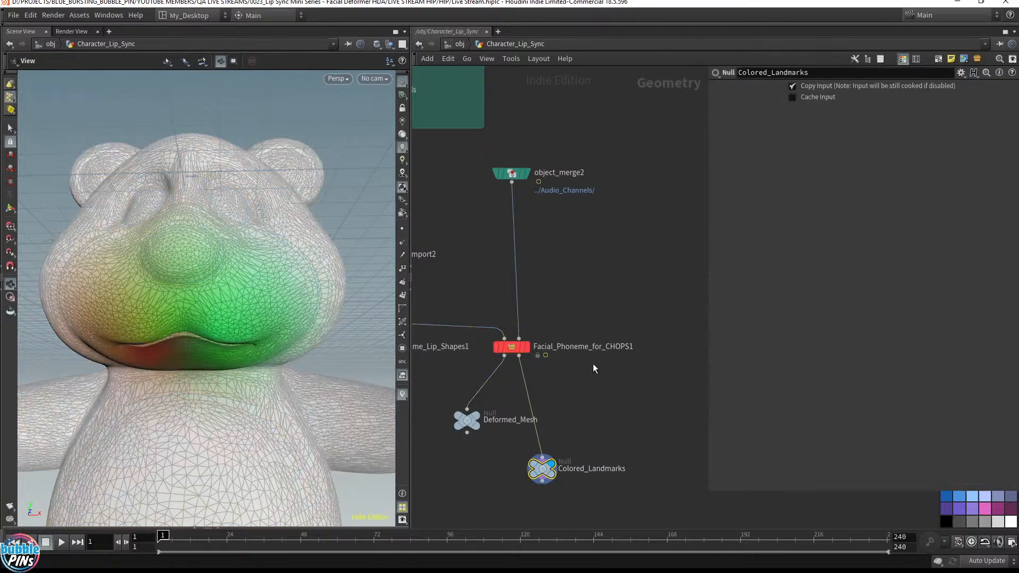
Compare the landmark colors around the mouth by switching Landmarks on Facial_Phoneme_for_CHOPS1 through 1, 0, 1 and 2.
{"action": "left_click_drag", "start_coordinate": [576, 365], "coordinate": [489, 320]}
{"action": "scroll", "coordinate": [930, 308], "scroll_direction": "up", "scroll_amount": 5}
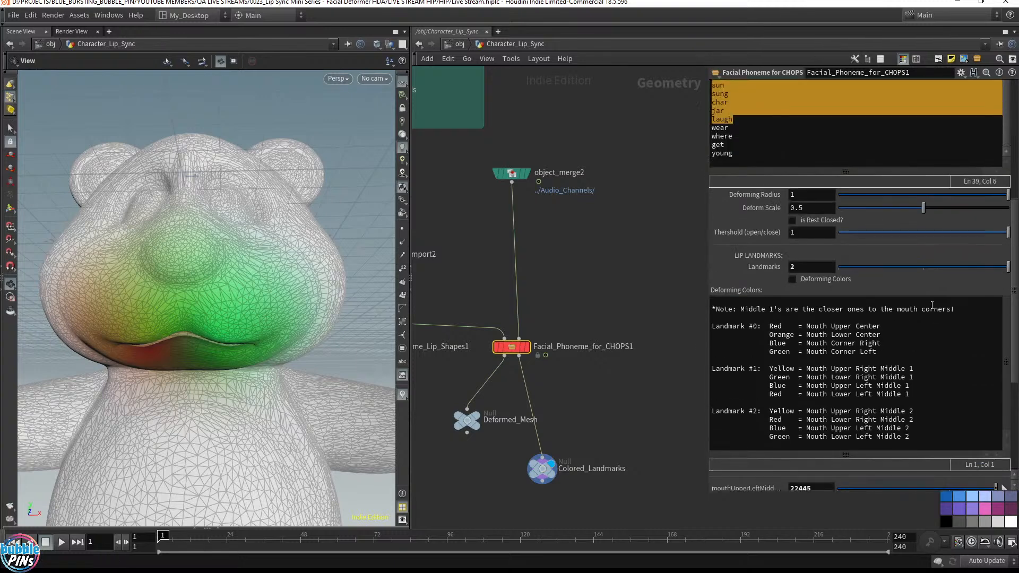
{"action": "left_click", "coordinate": [817, 267]}
{"action": "key", "text": "BackSpace"}
{"action": "type", "text": "1"}
{"action": "key", "text": "Return"}
{"action": "key", "text": "BackSpace"}
{"action": "type", "text": "0"}
{"action": "key", "text": "Return"}
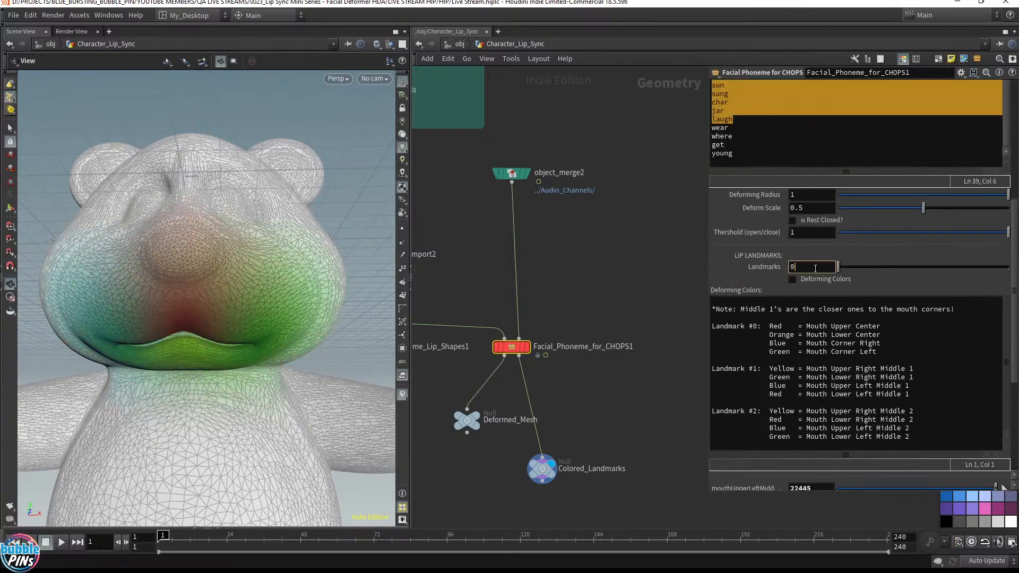
{"action": "key", "text": "BackSpace"}
{"action": "type", "text": "1"}
{"action": "key", "text": "Return"}
{"action": "key", "text": "BackSpace"}
{"action": "type", "text": "2"}
{"action": "key", "text": "Return"}
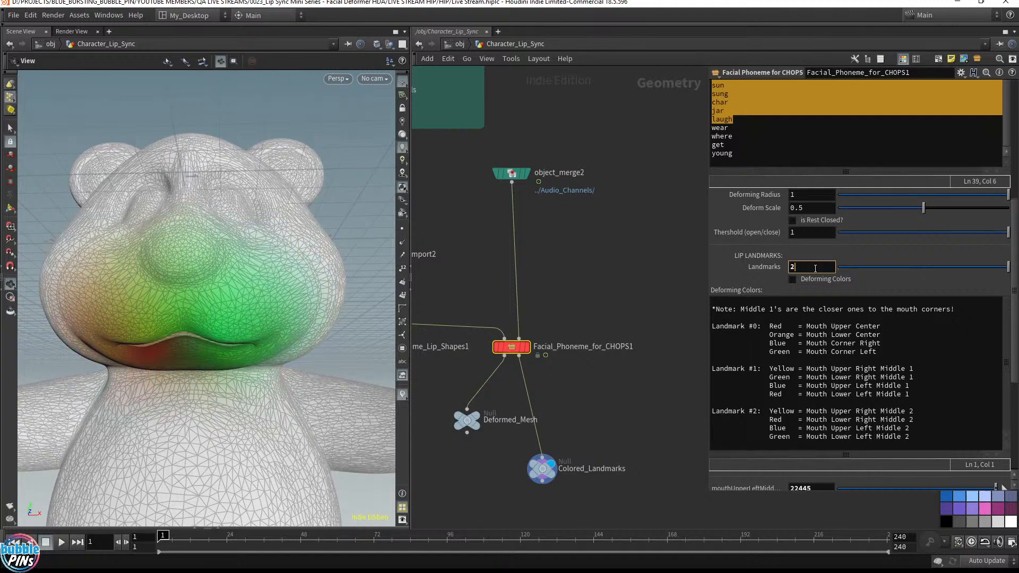
Try Deforming Radius values of 0.9 and 0.7 on Facial_Phoneme_for_CHOPS1 while viewing the mouth from below.
{"action": "left_click_drag", "start_coordinate": [220, 280], "coordinate": [262, 279]}
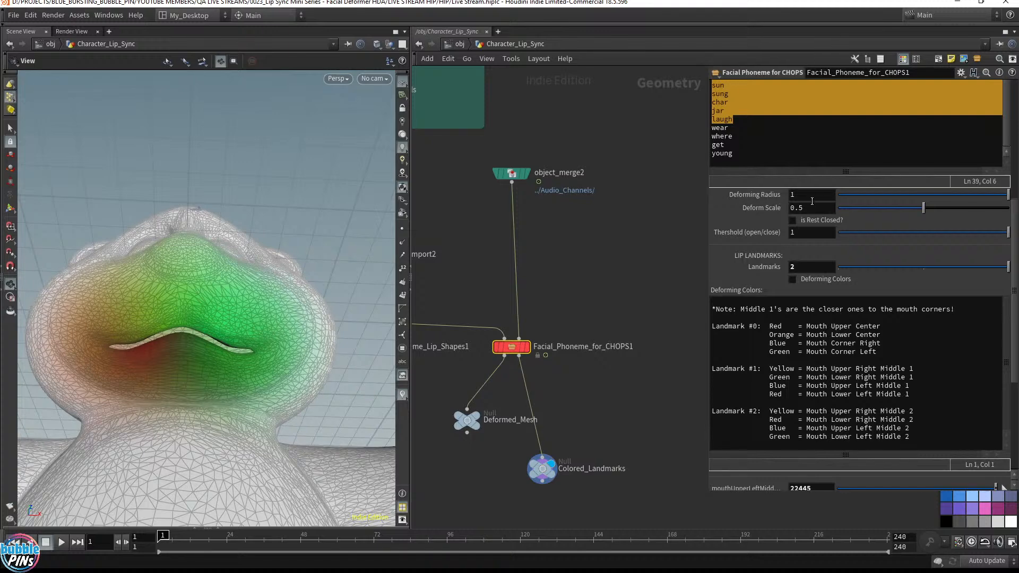
{"action": "key", "text": "BackSpace"}
{"action": "type", "text": "0.9"}
{"action": "key", "text": "Return"}
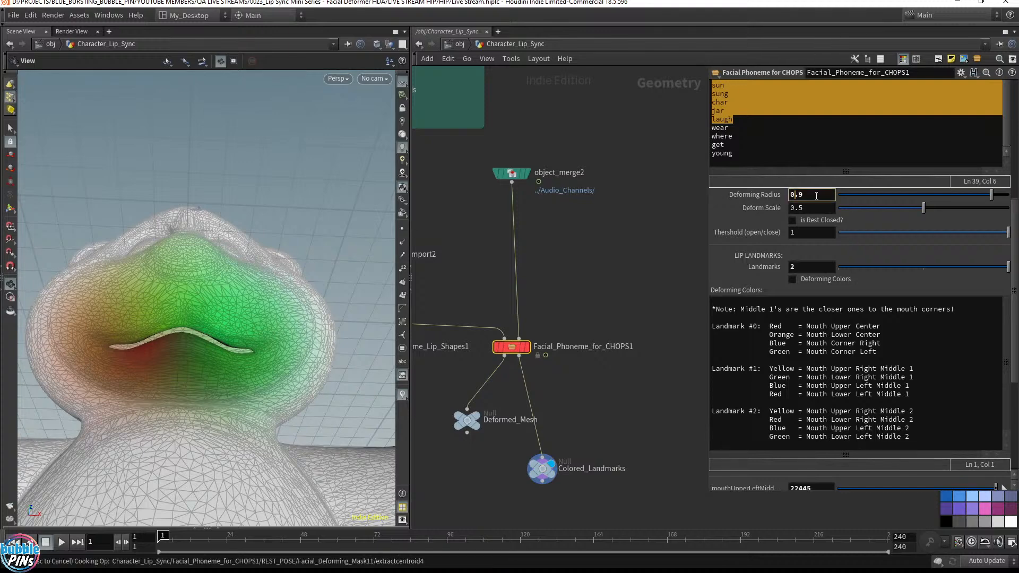
{"action": "scroll", "coordinate": [818, 196], "scroll_direction": "down", "scroll_amount": 2}
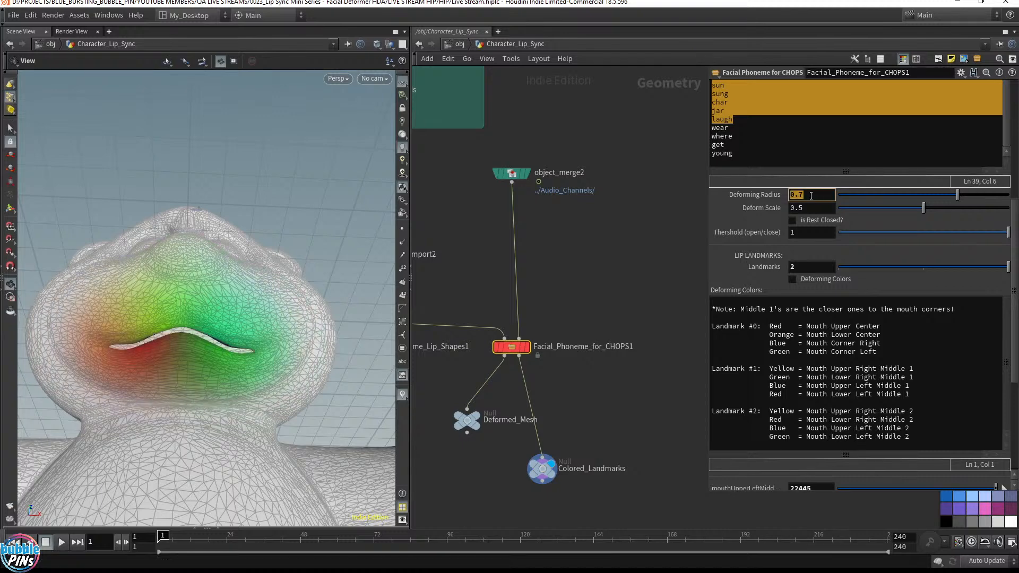
Set the Deforming Radius of Facial_Phoneme_for_CHOPS1 to 0.2.
{"action": "left_click_drag", "start_coordinate": [799, 199], "coordinate": [717, 192]}
{"action": "left_click", "coordinate": [798, 192]}
{"action": "type", "text": "0.2"}
{"action": "key", "text": "Return"}
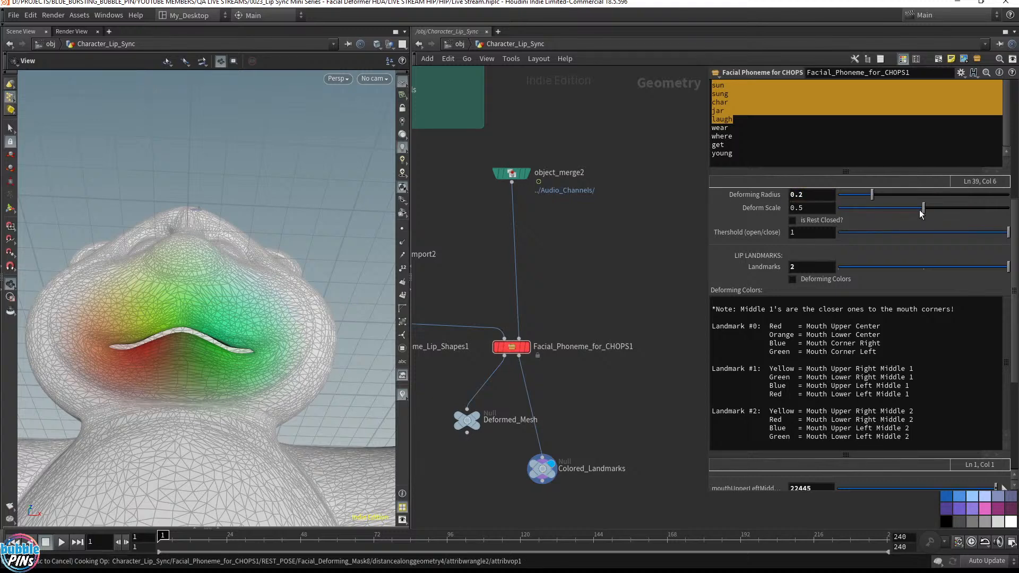
View the bear's face from the front and set Landmarks to 1 to show the Middle 1 mouth landmarks.
{"action": "left_click_drag", "start_coordinate": [234, 288], "coordinate": [227, 326]}
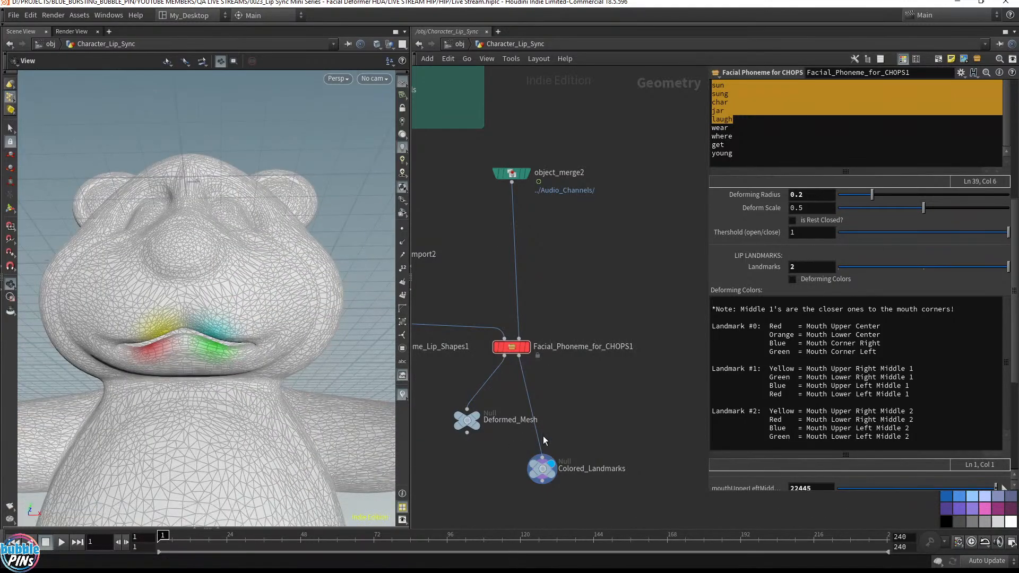
{"action": "left_click_drag", "start_coordinate": [562, 376], "coordinate": [474, 323]}
{"action": "key", "text": "BackSpace"}
{"action": "type", "text": "1"}
{"action": "key", "text": "Return"}
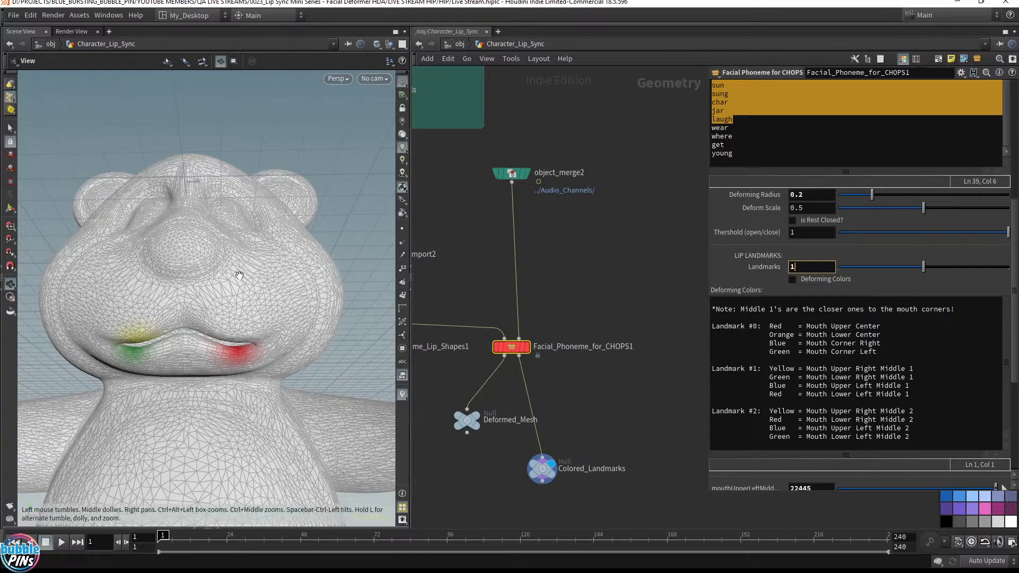
Examine the mouth landmark colors from below and the front against the color notes and landmark point numbers of Facial_Phoneme_for_CHOPS1.
{"action": "left_click_drag", "start_coordinate": [269, 304], "coordinate": [287, 273]}
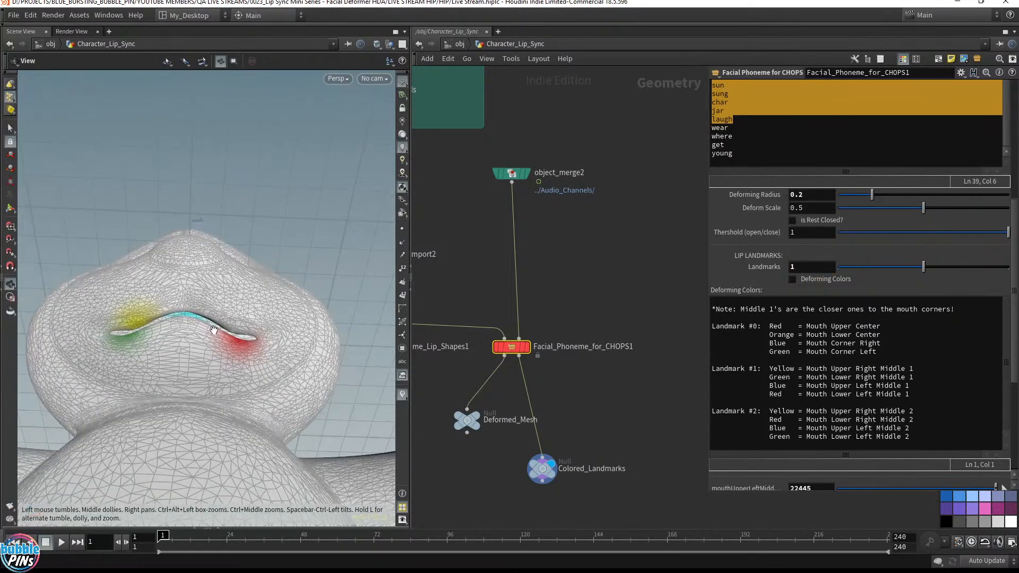
{"action": "left_click_drag", "start_coordinate": [213, 325], "coordinate": [215, 366]}
{"action": "left_click_drag", "start_coordinate": [587, 438], "coordinate": [532, 494]}
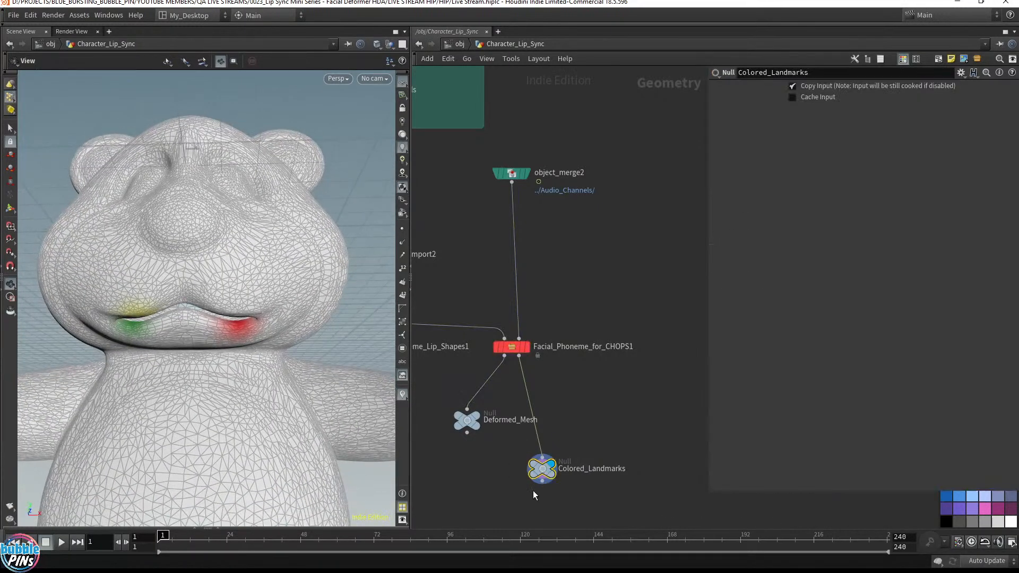
{"action": "left_click_drag", "start_coordinate": [573, 321], "coordinate": [483, 375]}
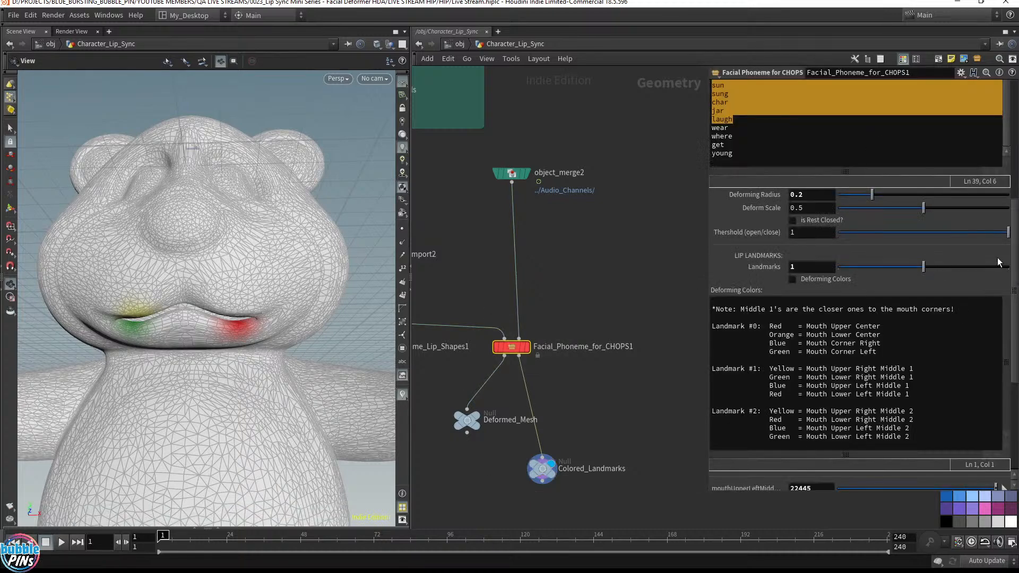
{"action": "scroll", "coordinate": [867, 366], "scroll_direction": "down", "scroll_amount": 5}
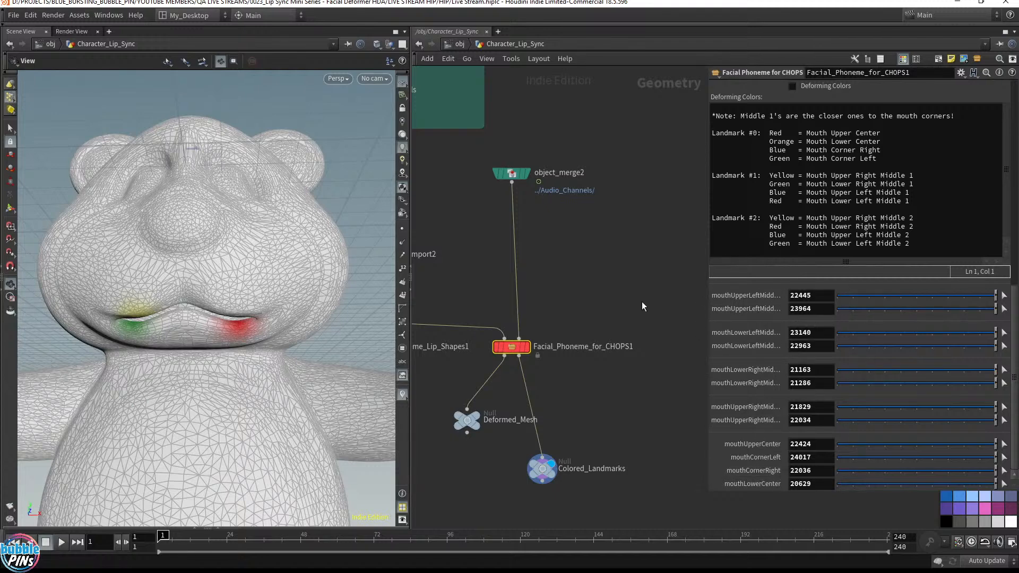
{"action": "left_click_drag", "start_coordinate": [232, 290], "coordinate": [196, 321]}
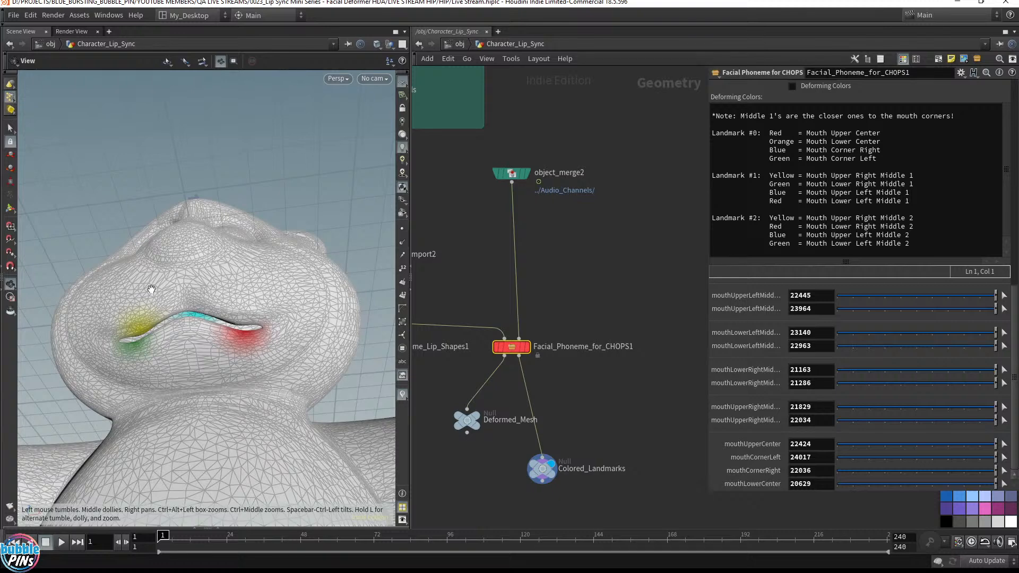
{"action": "scroll", "coordinate": [744, 329], "scroll_direction": "up", "scroll_amount": 3}
{"action": "scroll", "coordinate": [997, 406], "scroll_direction": "up", "scroll_amount": 2}
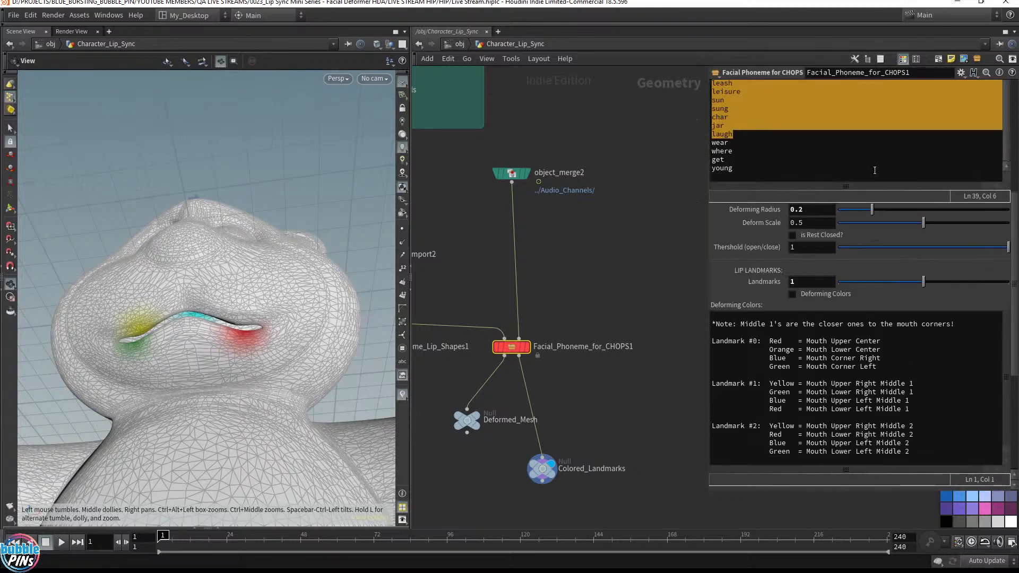
Copy the first mouthUpperLeftMiddle point number, 22363, from Facial_Phoneme_Lip_Shapes1 to the same parameter on Facial_Phoneme_for_CHOPS1.
{"action": "middle_click_drag", "start_coordinate": [550, 281], "coordinate": [646, 303]}
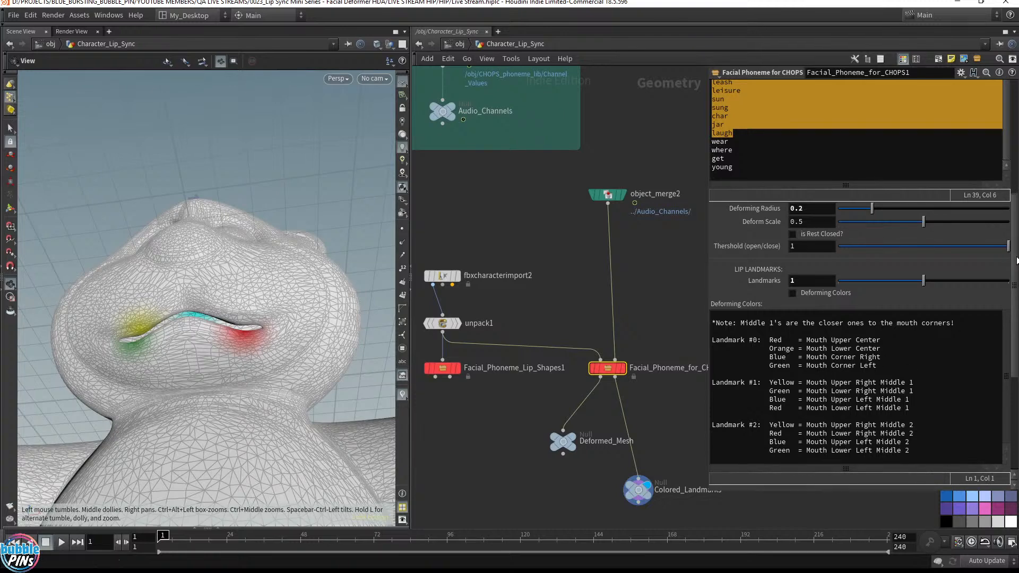
{"action": "scroll", "coordinate": [1009, 251], "scroll_direction": "down", "scroll_amount": 5}
{"action": "left_click_drag", "start_coordinate": [428, 366], "coordinate": [429, 368]}
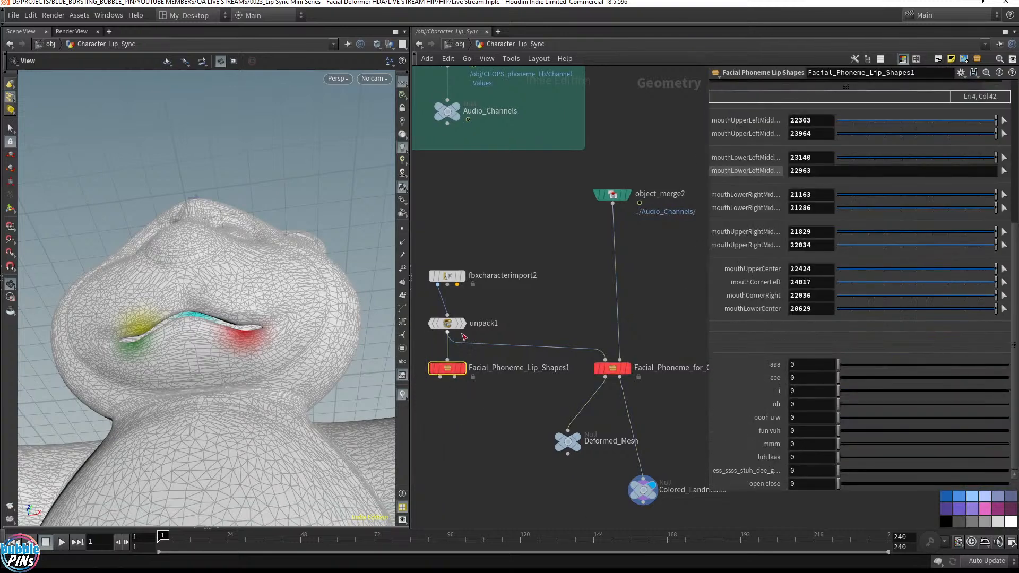
{"action": "double_click", "coordinate": [811, 121]}
{"action": "key", "text": "ctrl+c"}
{"action": "left_click", "coordinate": [611, 368]}
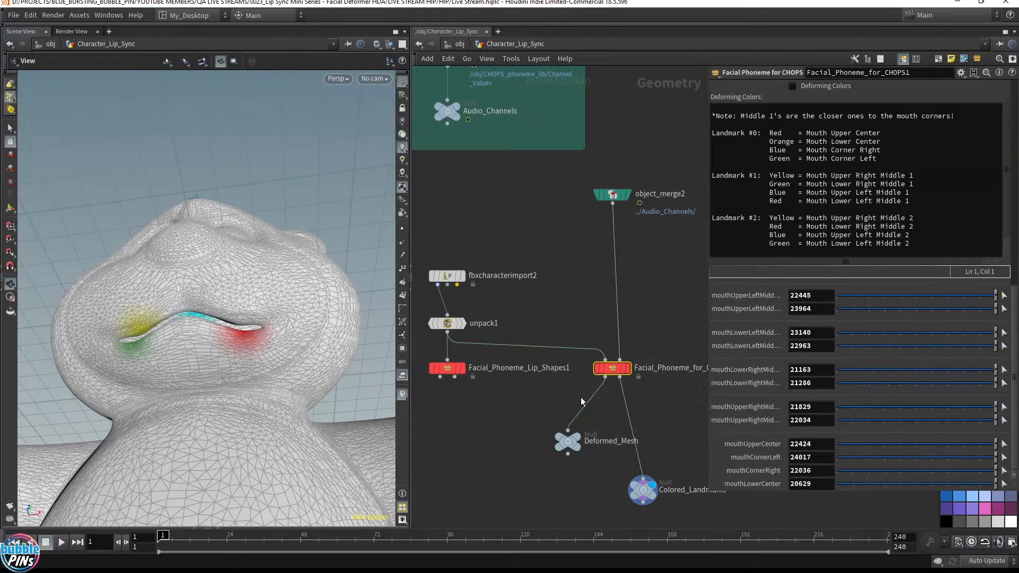
{"action": "key", "text": "ctrl+v"}
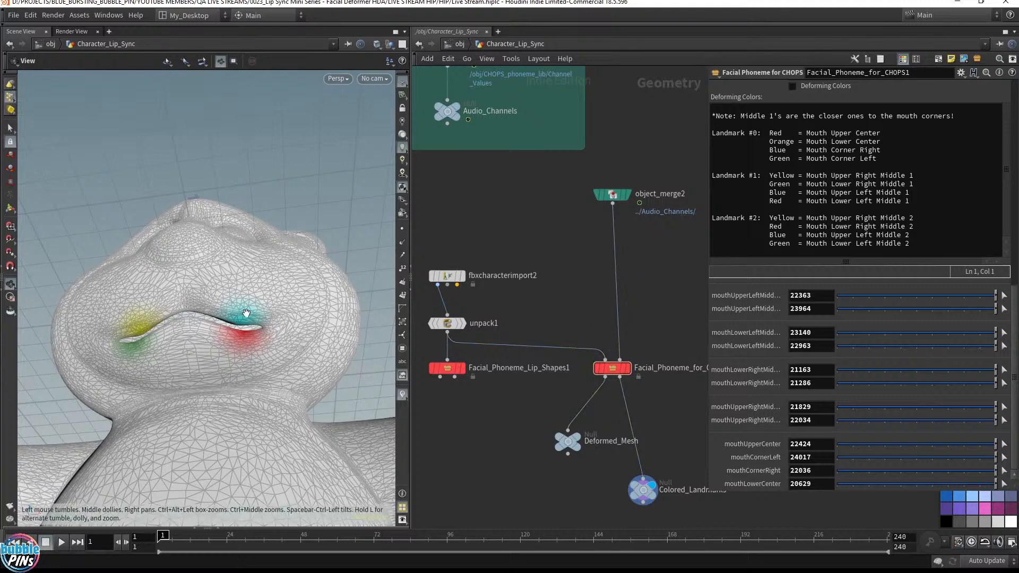
{"action": "left_click_drag", "start_coordinate": [240, 322], "coordinate": [244, 273]}
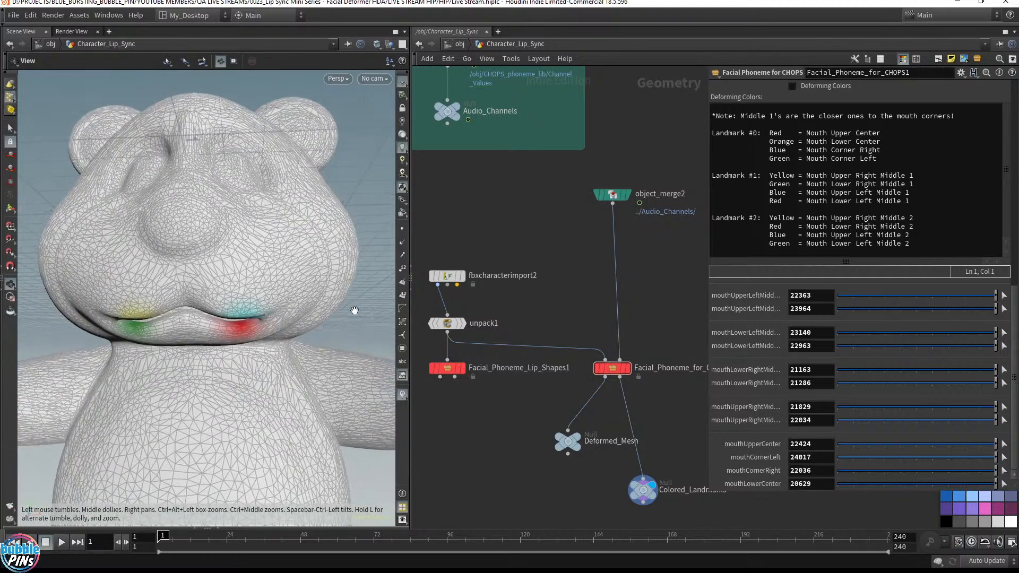
Display the Deformed_Mesh null and view the bear's whole face.
{"action": "scroll", "coordinate": [966, 377], "scroll_direction": "up", "scroll_amount": 6}
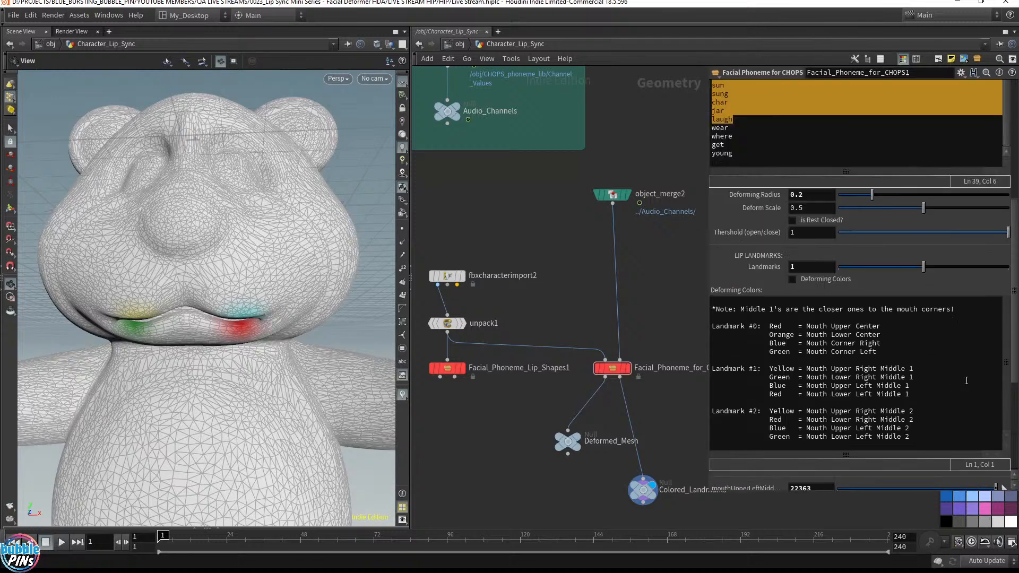
{"action": "scroll", "coordinate": [742, 253], "scroll_direction": "down", "scroll_amount": 2}
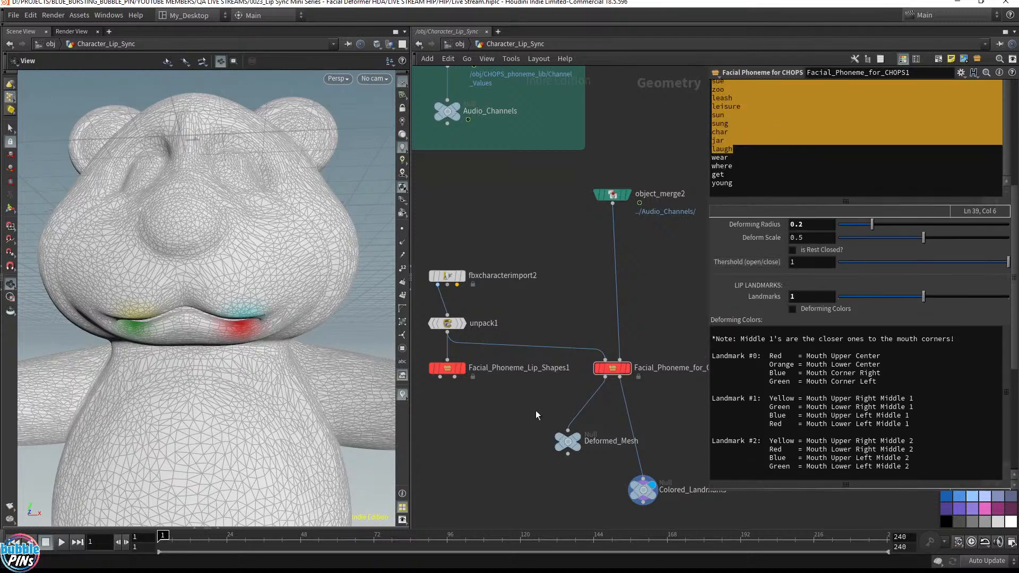
{"action": "mouse_move", "coordinate": [577, 439]}
{"action": "left_click", "coordinate": [586, 422]}
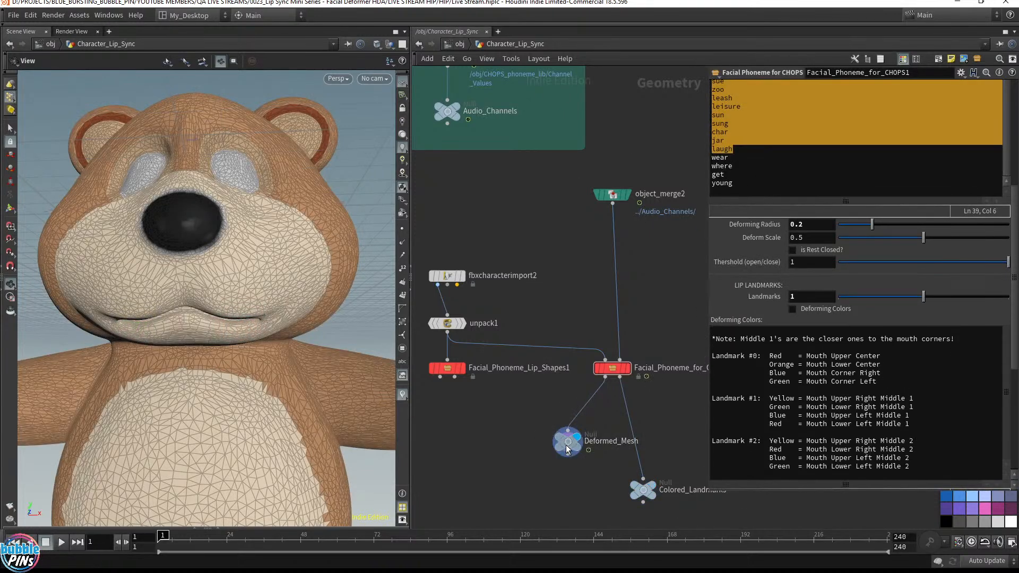
{"action": "left_click", "coordinate": [566, 440]}
{"action": "right_click_drag", "start_coordinate": [222, 227], "coordinate": [265, 275]}
{"action": "left_click_drag", "start_coordinate": [265, 275], "coordinate": [375, 257]}
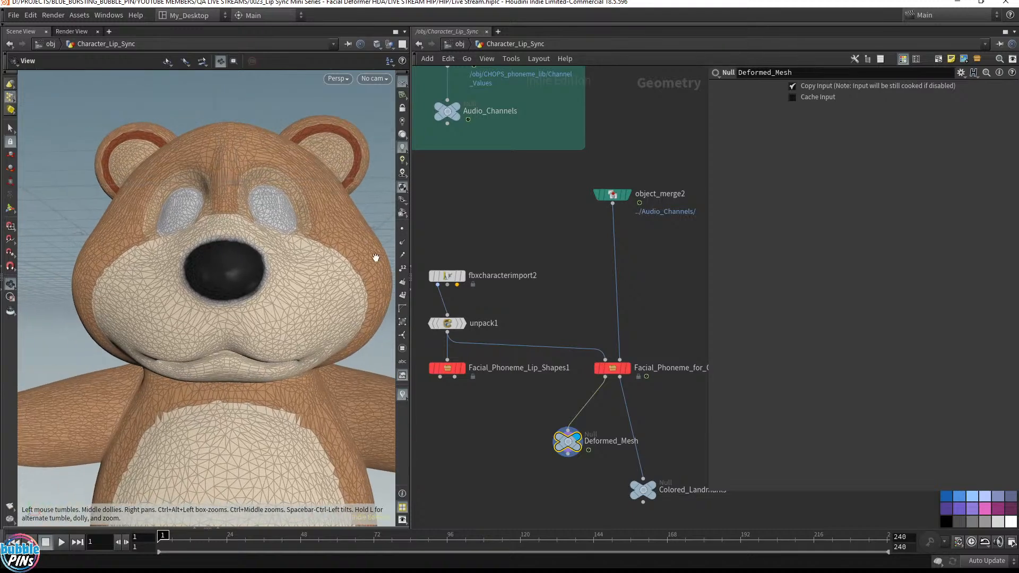
Display Colored_Landmarks and set the Deforming Radius of Facial_Phoneme_for_CHOPS1 to 0.5, matching Facial_Phoneme_Lip_Shapes1.
{"action": "left_click", "coordinate": [613, 368]}
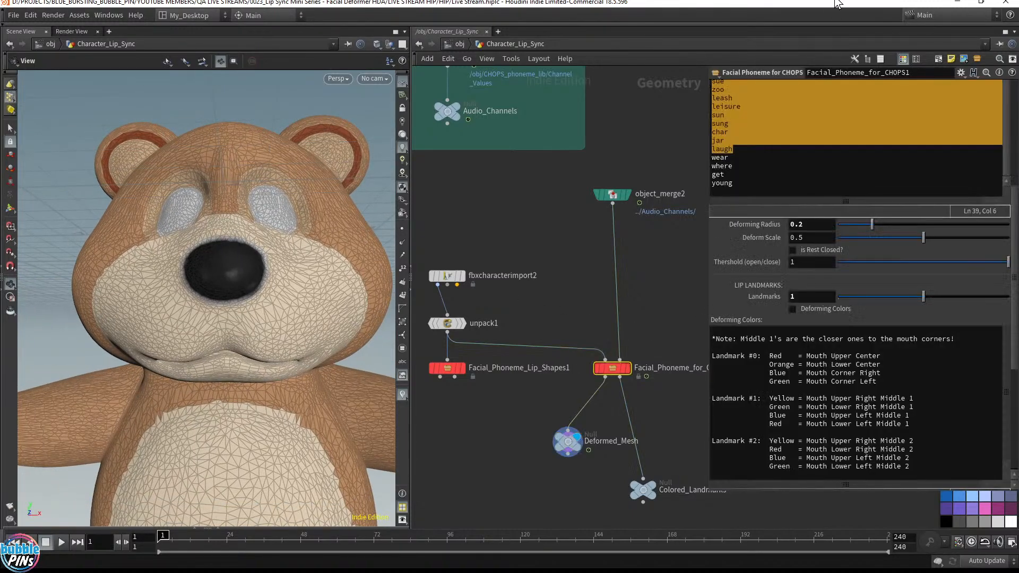
{"action": "double_click", "coordinate": [813, 226]}
{"action": "left_click", "coordinate": [650, 485]}
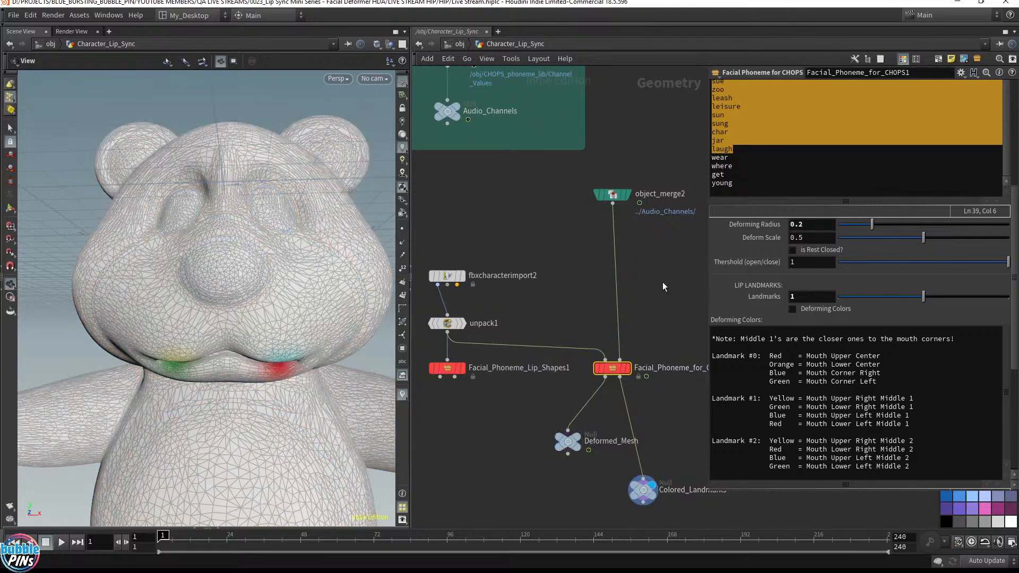
{"action": "left_click", "coordinate": [447, 368]}
{"action": "scroll", "coordinate": [876, 212], "scroll_direction": "up", "scroll_amount": 3}
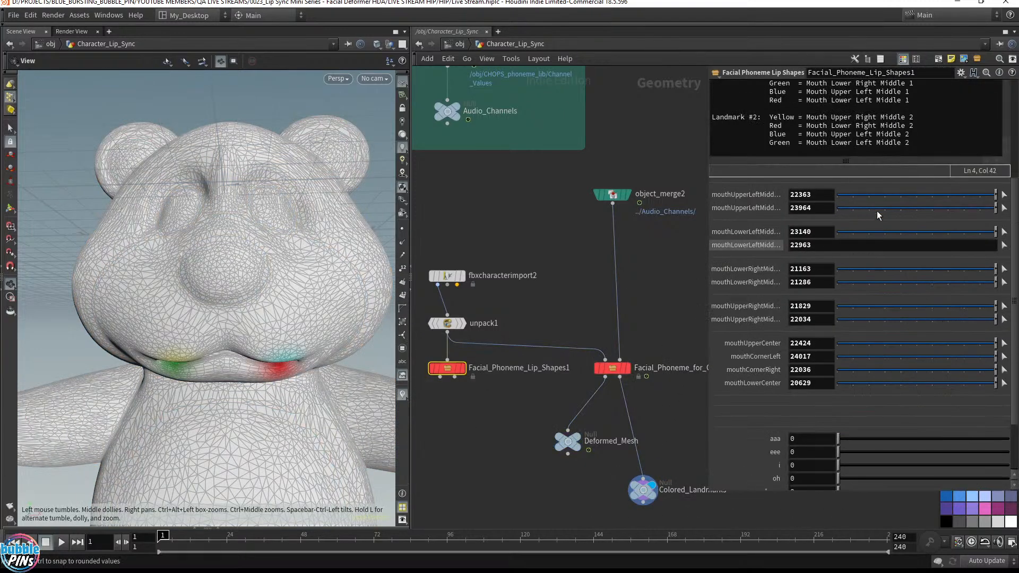
{"action": "scroll", "coordinate": [877, 211], "scroll_direction": "up", "scroll_amount": 4}
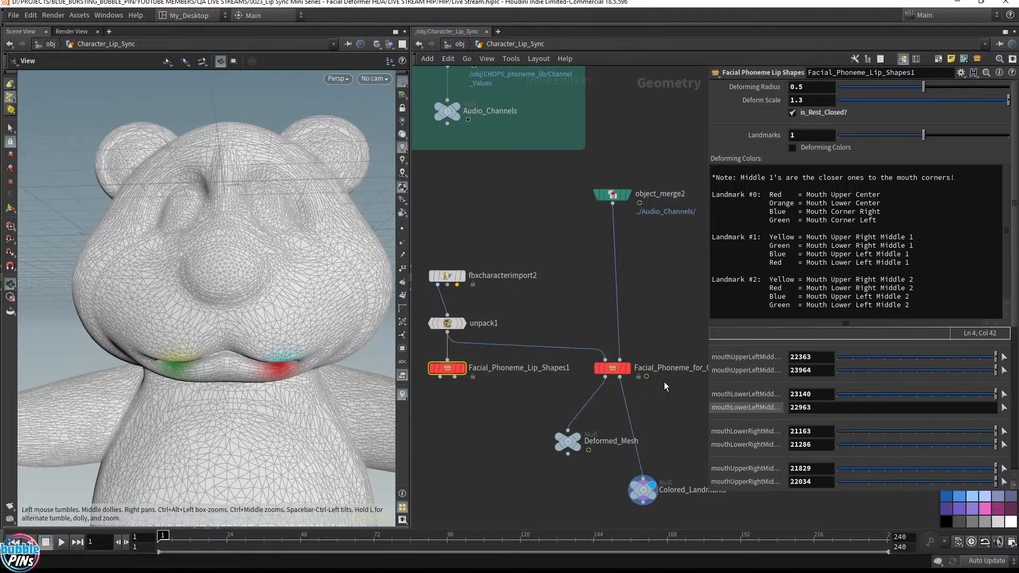
{"action": "left_click", "coordinate": [612, 368]}
{"action": "type", "text": "0.5"}
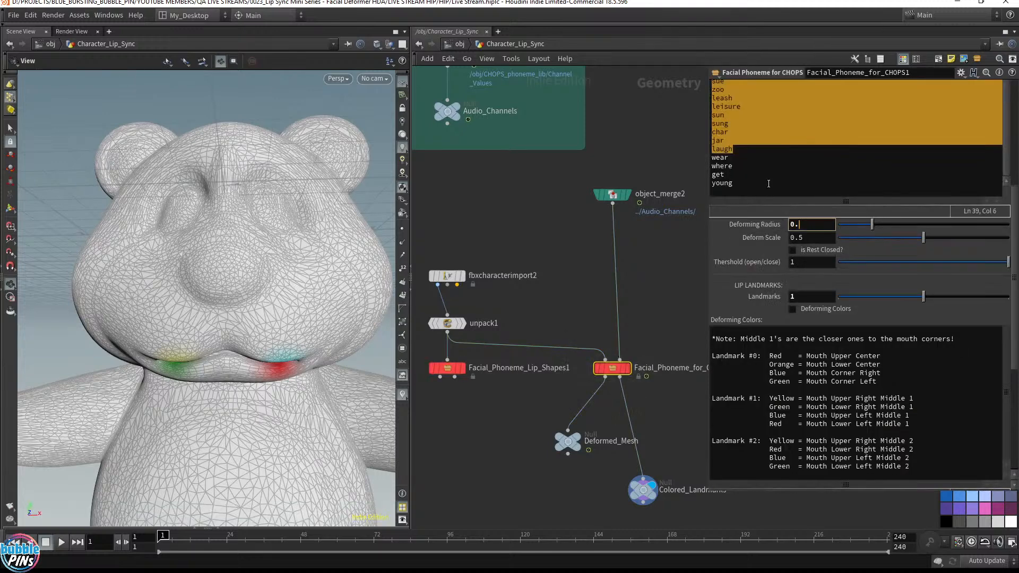
{"action": "key", "text": "Return"}
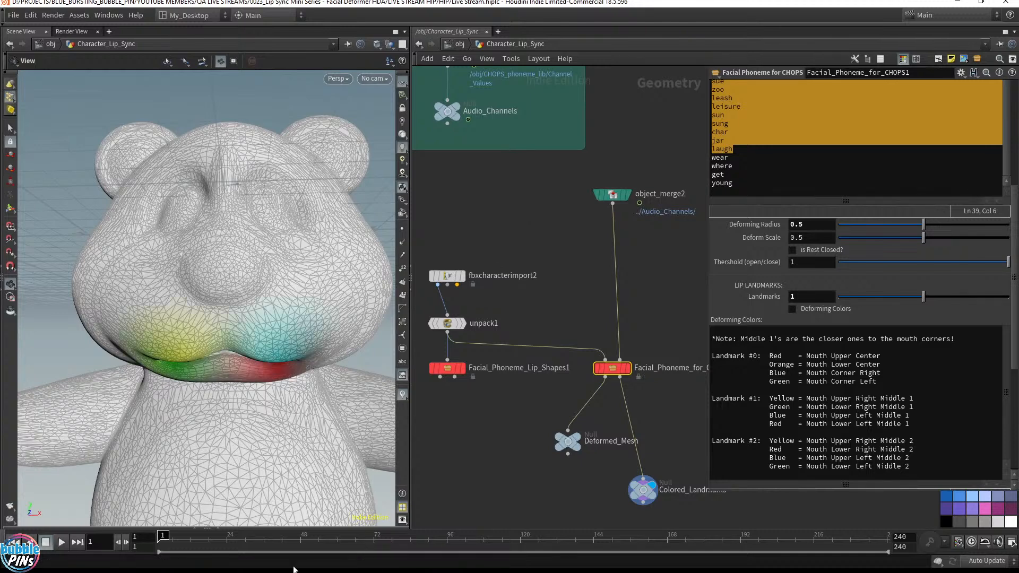
Display the Deformed_Mesh null again and save the scene file.
{"action": "left_click_drag", "start_coordinate": [528, 420], "coordinate": [606, 438]}
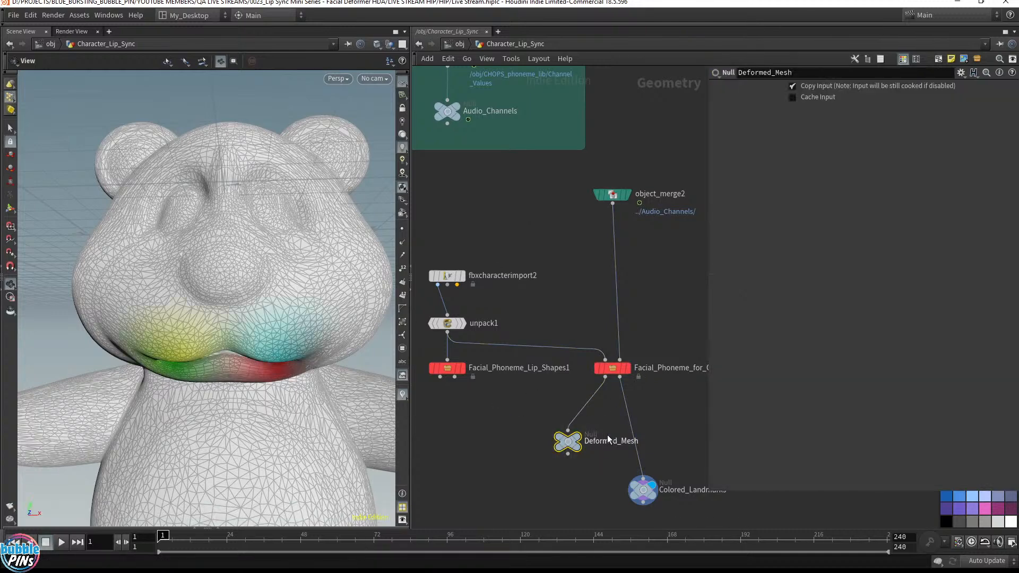
{"action": "left_click", "coordinate": [578, 440]}
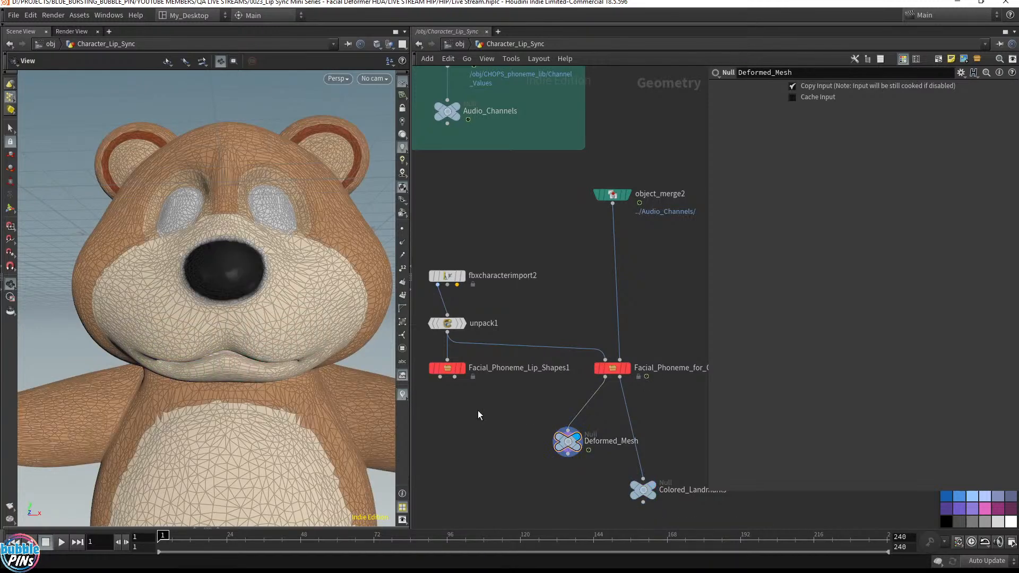
{"action": "key", "text": "ctrl+s"}
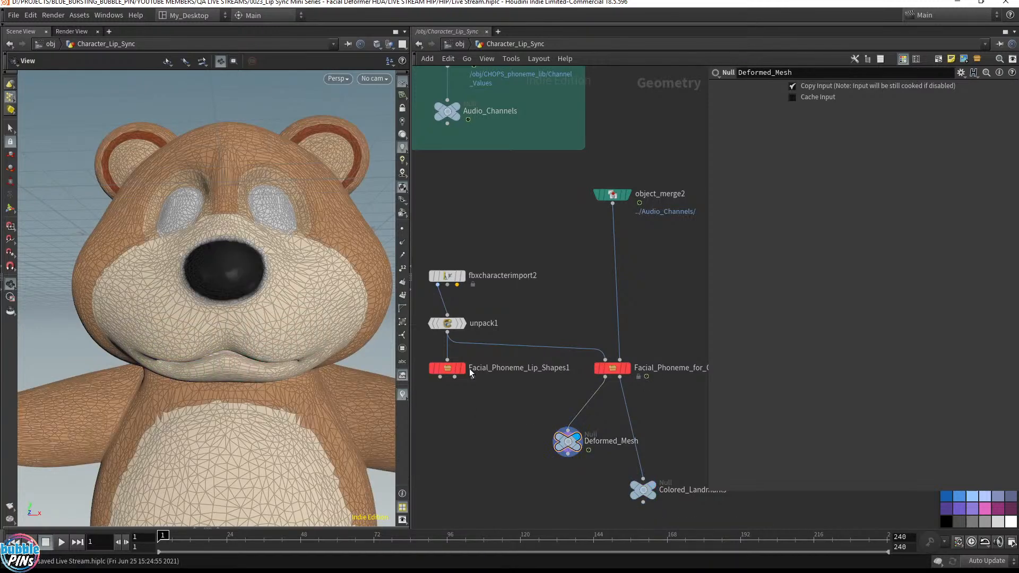
Select object_merge2 and play the bear's lip sync animation on the timeline.
{"action": "left_click", "coordinate": [610, 195]}
{"action": "left_click", "coordinate": [642, 267]}
{"action": "middle_click_drag", "start_coordinate": [668, 310], "coordinate": [602, 300]}
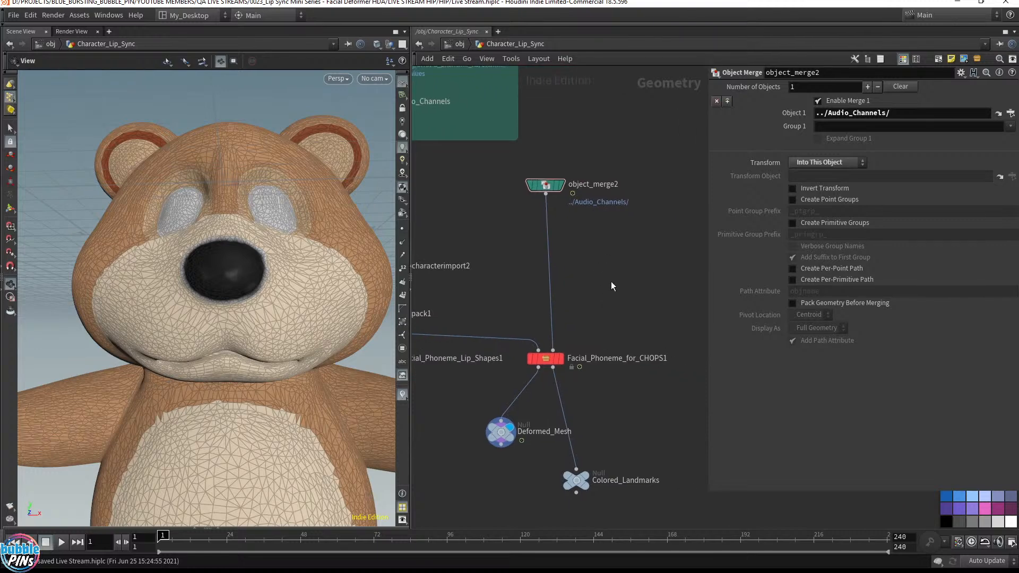
{"action": "key", "text": "Up"}
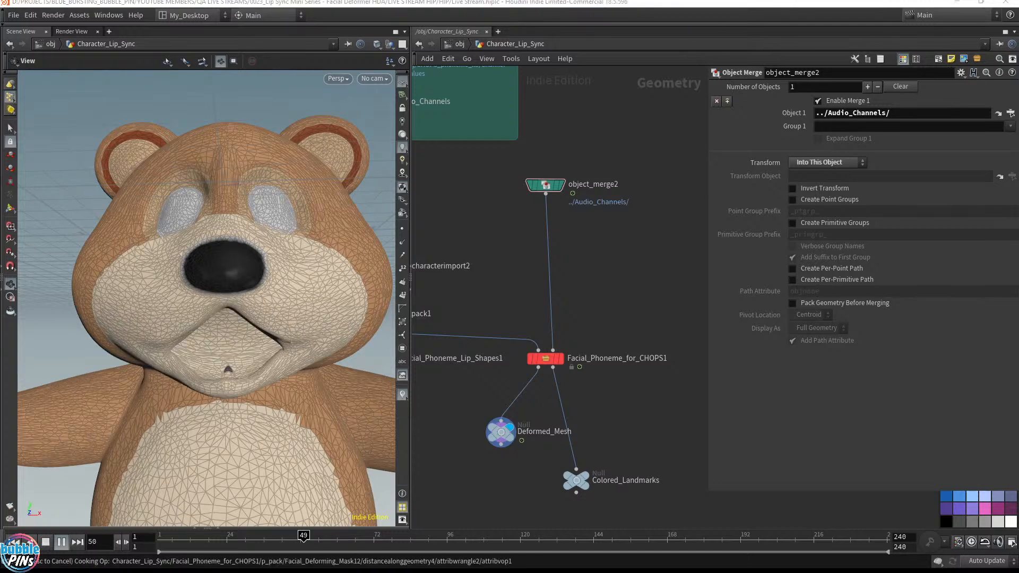
Switch to the Firefox live chat, highlight the latest viewer question, and return to Houdini to rewind the animation to frame 1.
{"action": "key", "text": "alt+Tab"}
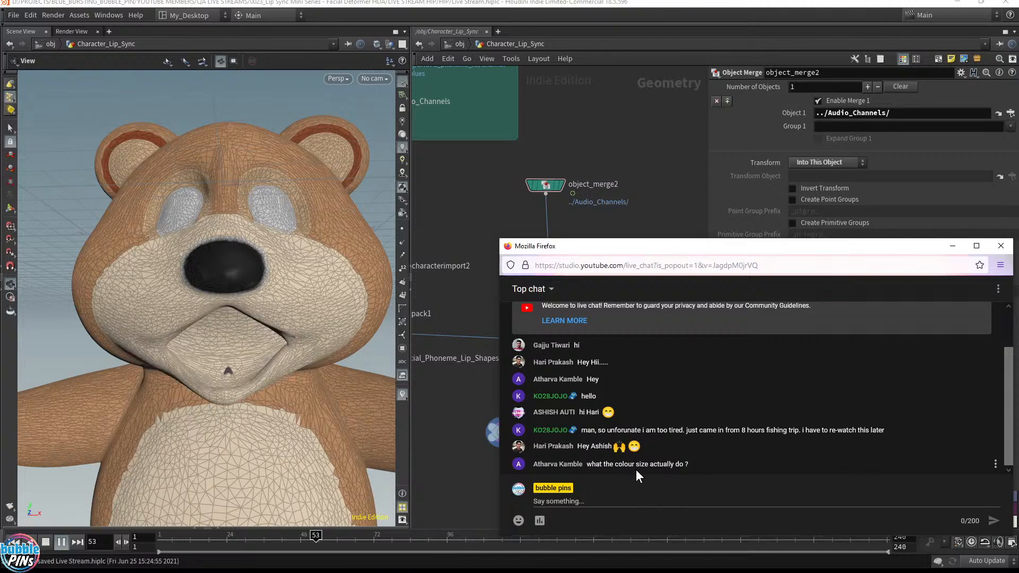
{"action": "left_click_drag", "start_coordinate": [586, 464], "coordinate": [775, 475]}
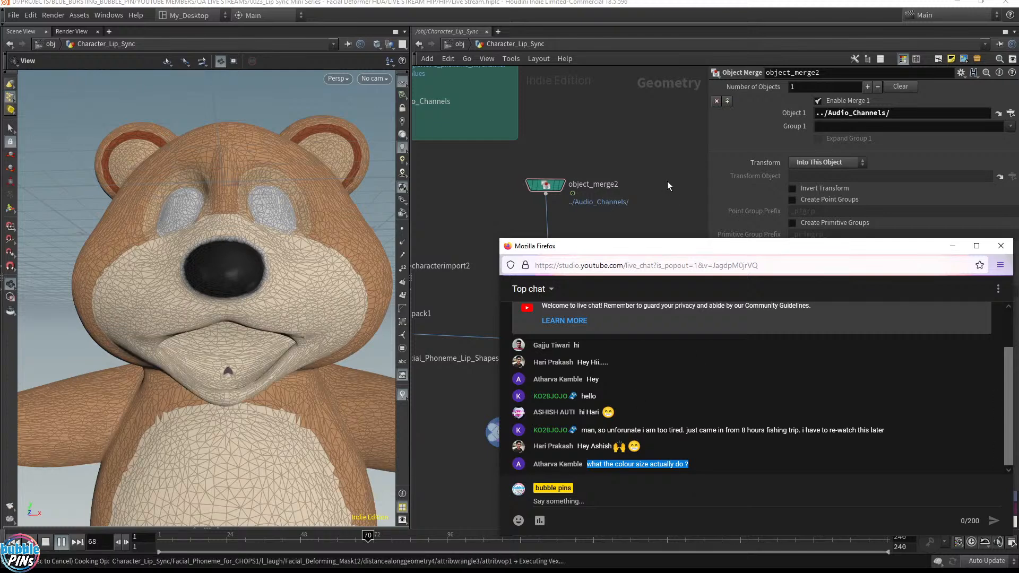
{"action": "left_click", "coordinate": [667, 221]}
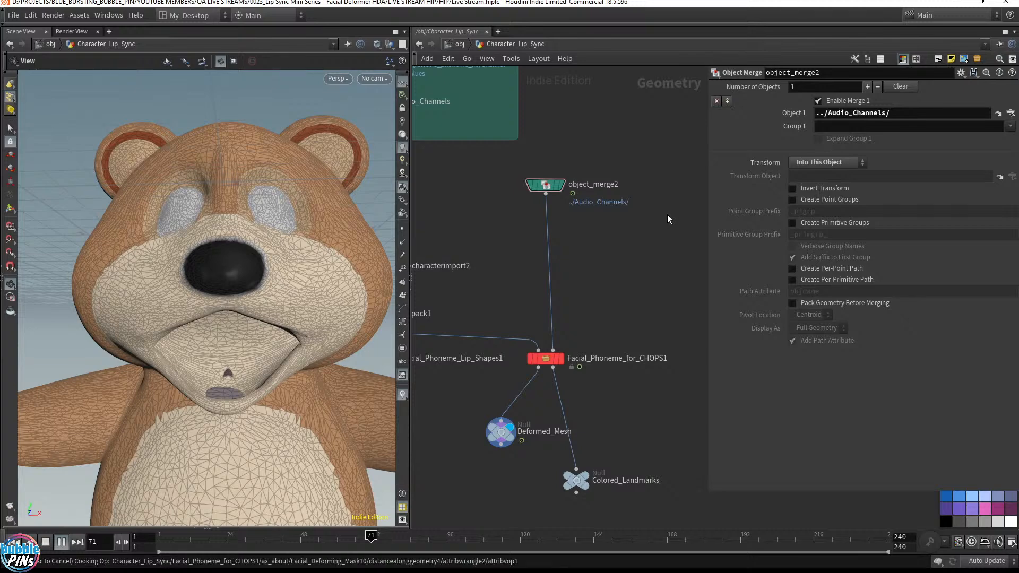
{"action": "key", "text": "ctrl+Up"}
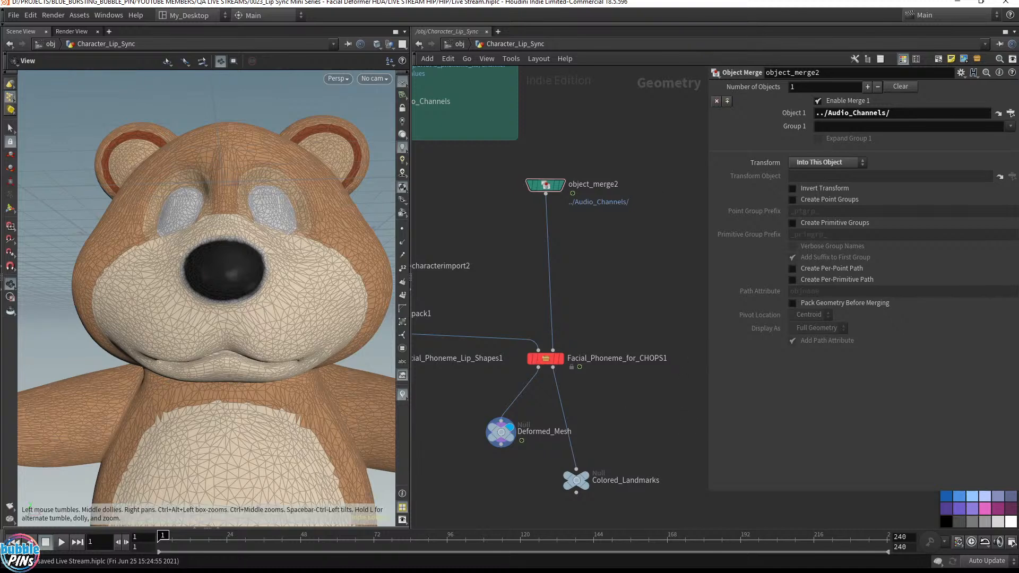
Add a Facial Mouth Control node in the empty network area beside the Facial_Phoneme_for_CHOPS1 branch.
{"action": "scroll", "coordinate": [676, 310], "scroll_direction": "down", "scroll_amount": 5}
{"action": "middle_click_drag", "start_coordinate": [630, 302], "coordinate": [557, 296]}
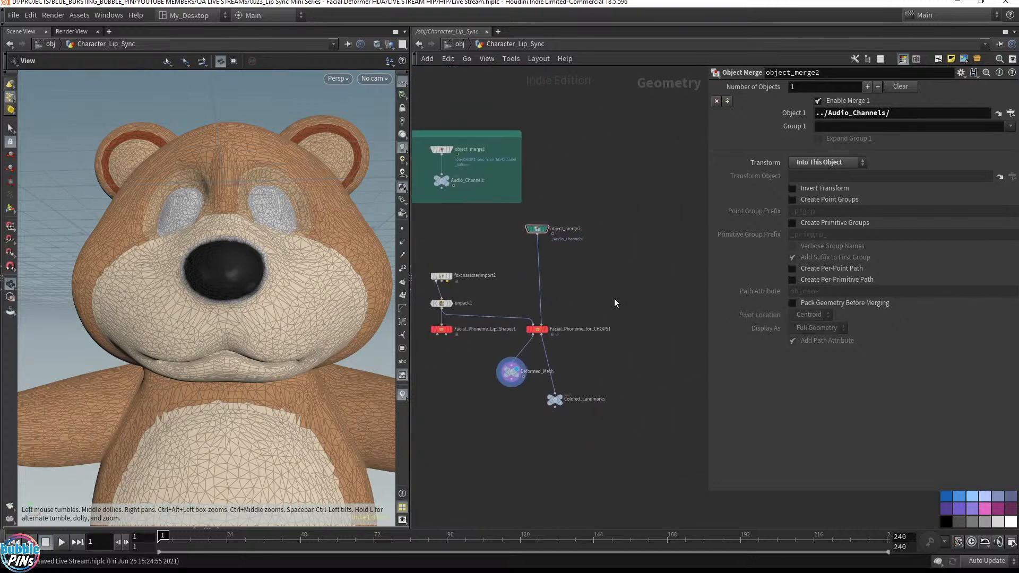
{"action": "key", "text": "Tab"}
{"action": "type", "text": "facia"}
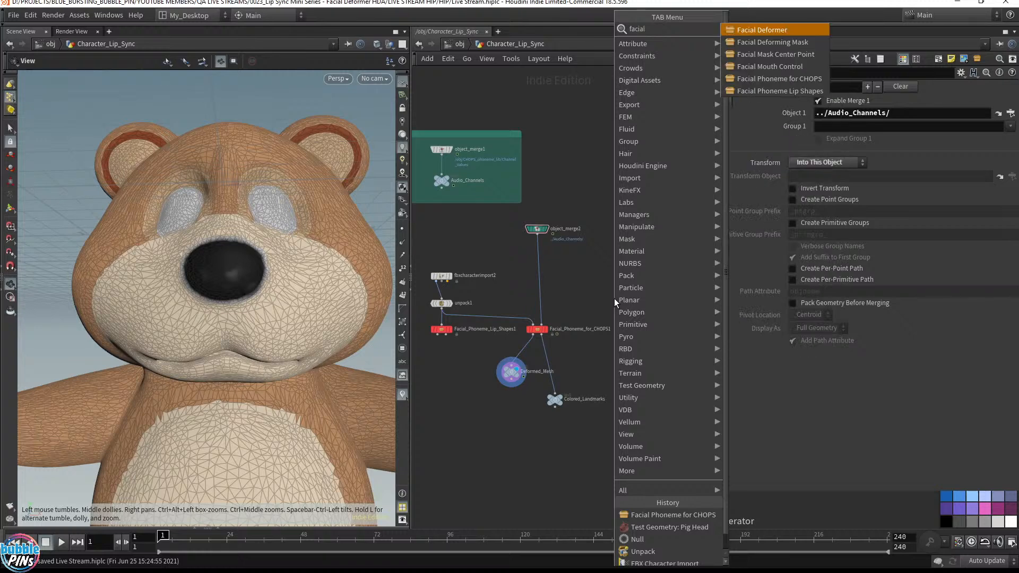
{"action": "key", "text": "Down"}
{"action": "key", "text": "Down"}
{"action": "key", "text": "Down"}
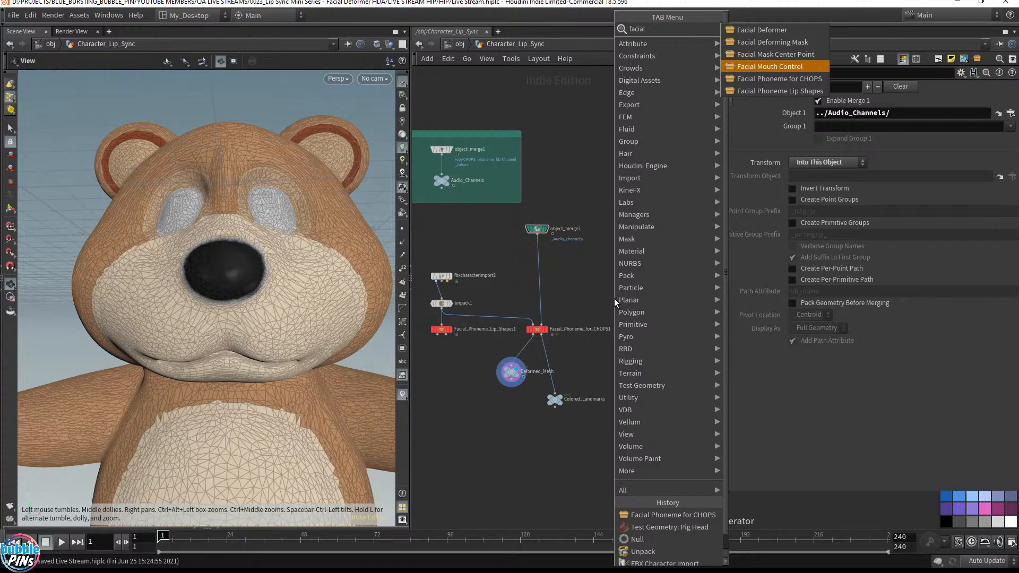
{"action": "key", "text": "Return"}
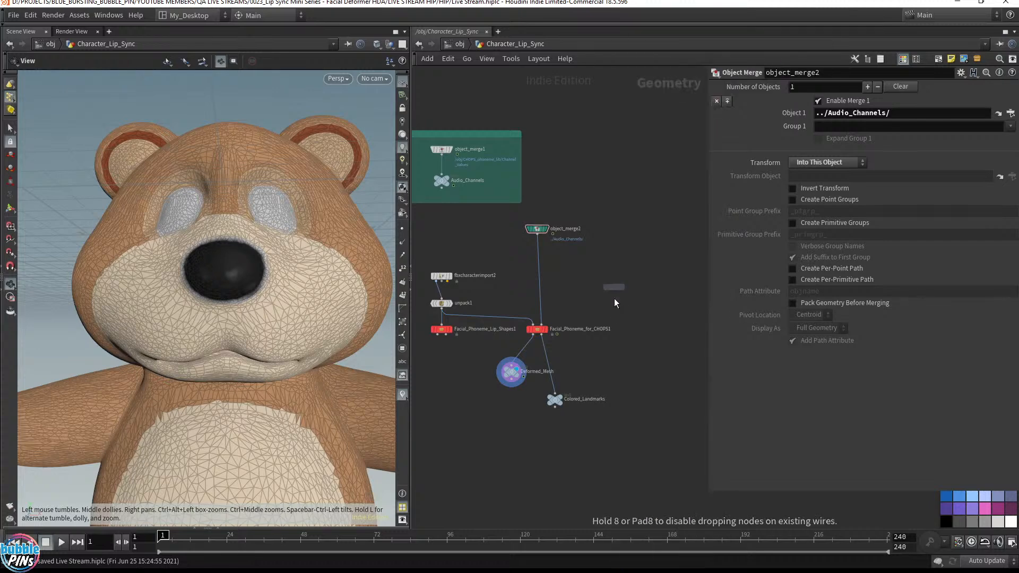
{"action": "left_click", "coordinate": [672, 280]}
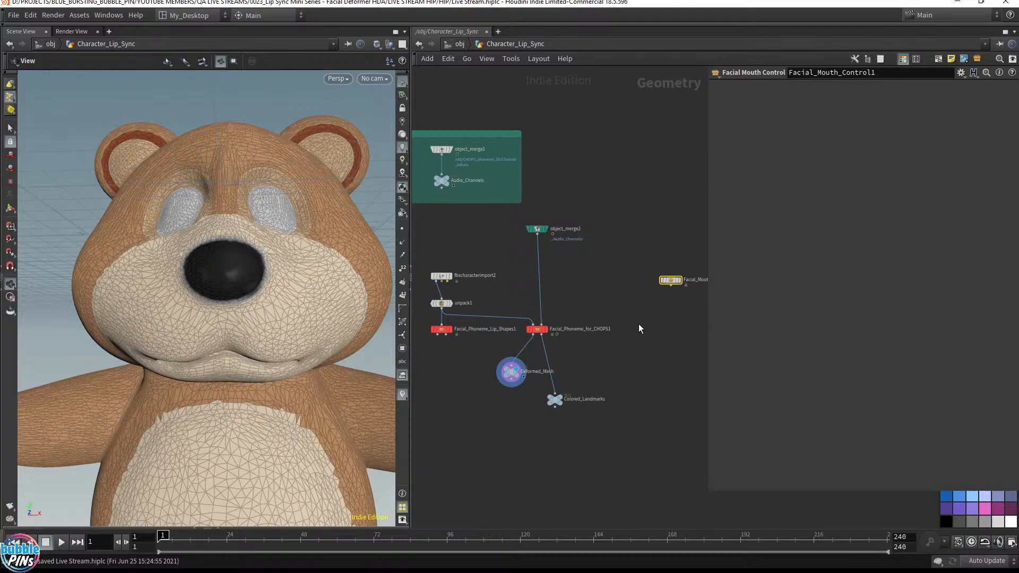
Add a Facial Deformer node in the empty network area beside Facial_Phoneme_for_CHOPS1.
{"action": "key", "text": "Tab"}
{"action": "type", "text": "facial"}
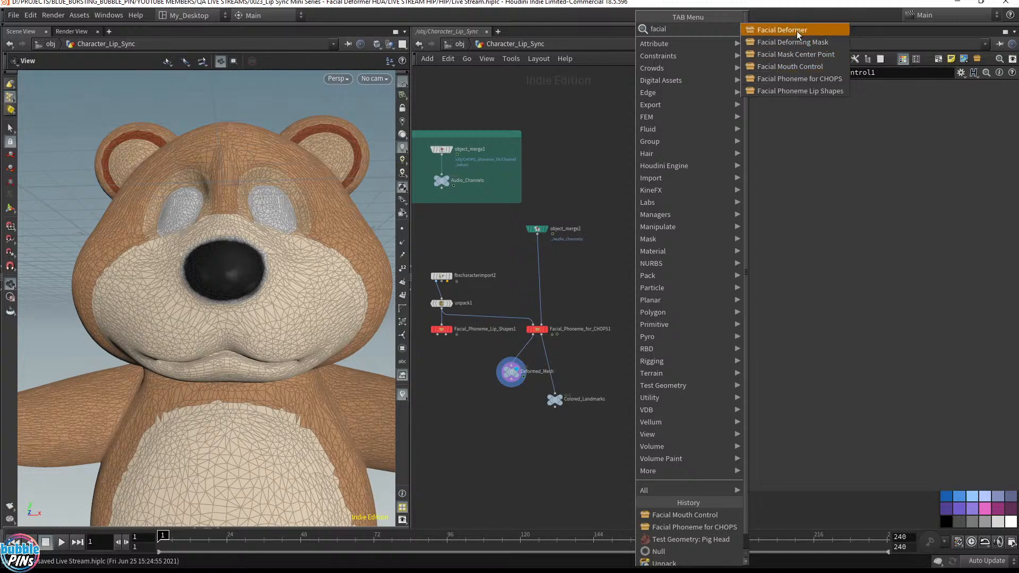
{"action": "left_click", "coordinate": [777, 31]}
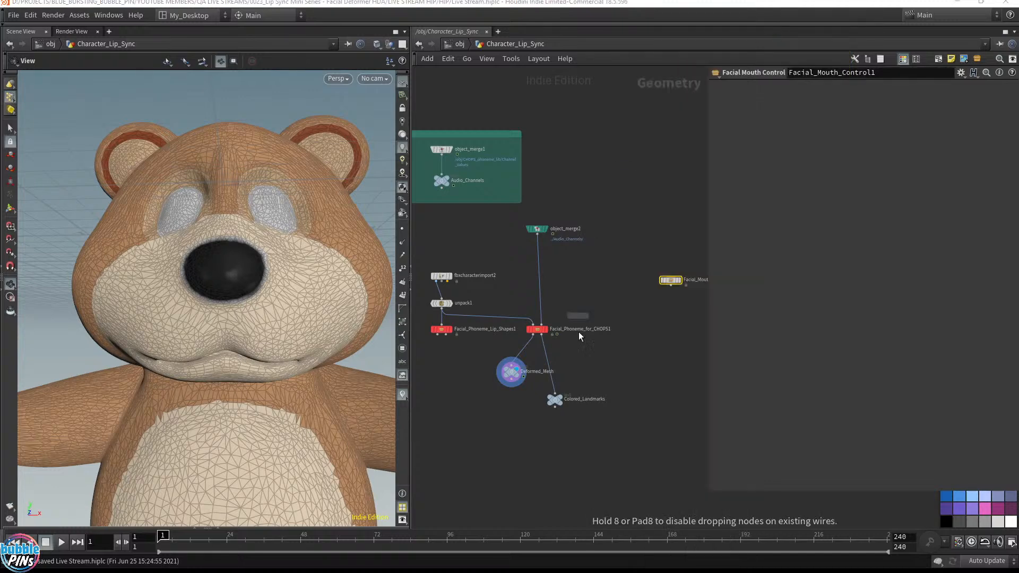
{"action": "left_click", "coordinate": [668, 328]}
{"action": "mouse_move", "coordinate": [636, 320]}
{"action": "middle_mouse_down"}
{"action": "mouse_move", "coordinate": [580, 290]}
{"action": "mouse_move", "coordinate": [656, 318]}
{"action": "middle_mouse_up"}
{"action": "scroll", "coordinate": [599, 292], "scroll_direction": "up", "scroll_amount": 3}
{"action": "left_click_drag", "start_coordinate": [681, 333], "coordinate": [617, 333]}
{"action": "middle_click_drag", "start_coordinate": [539, 293], "coordinate": [658, 336]}
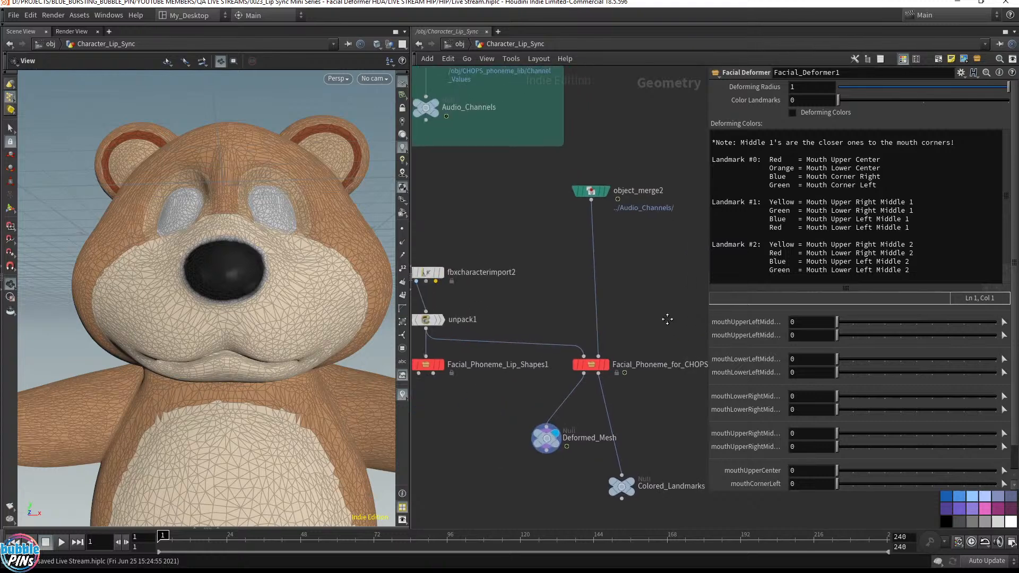
{"action": "left_click_drag", "start_coordinate": [658, 336], "coordinate": [652, 364]}
Widen the network area and select Facial_Deformer1, bringing its mouth landmark parameters into view.
{"action": "left_click_drag", "start_coordinate": [410, 384], "coordinate": [526, 351]}
{"action": "middle_click_drag", "start_coordinate": [584, 343], "coordinate": [517, 352]}
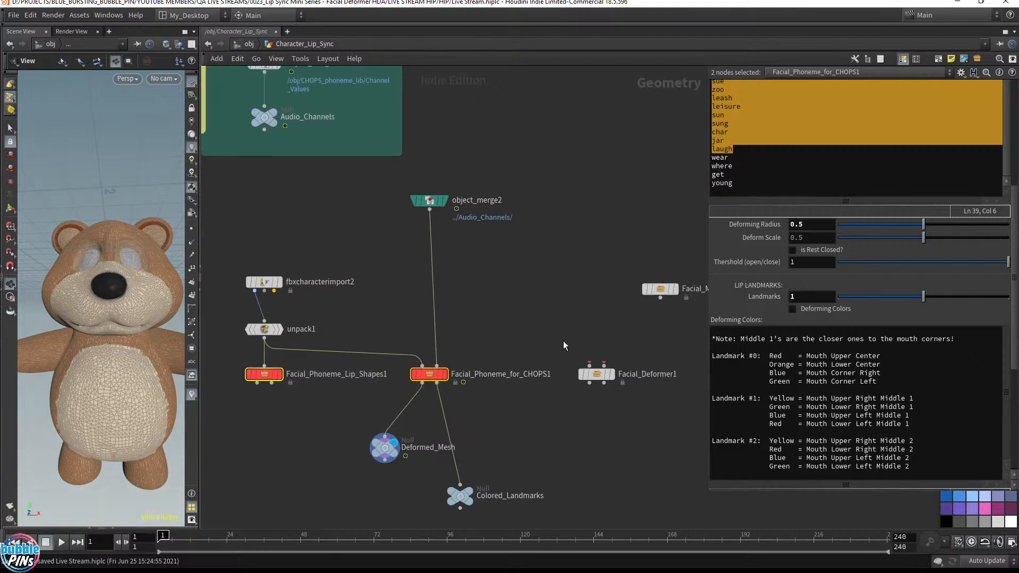
{"action": "left_click_drag", "start_coordinate": [562, 341], "coordinate": [670, 402]}
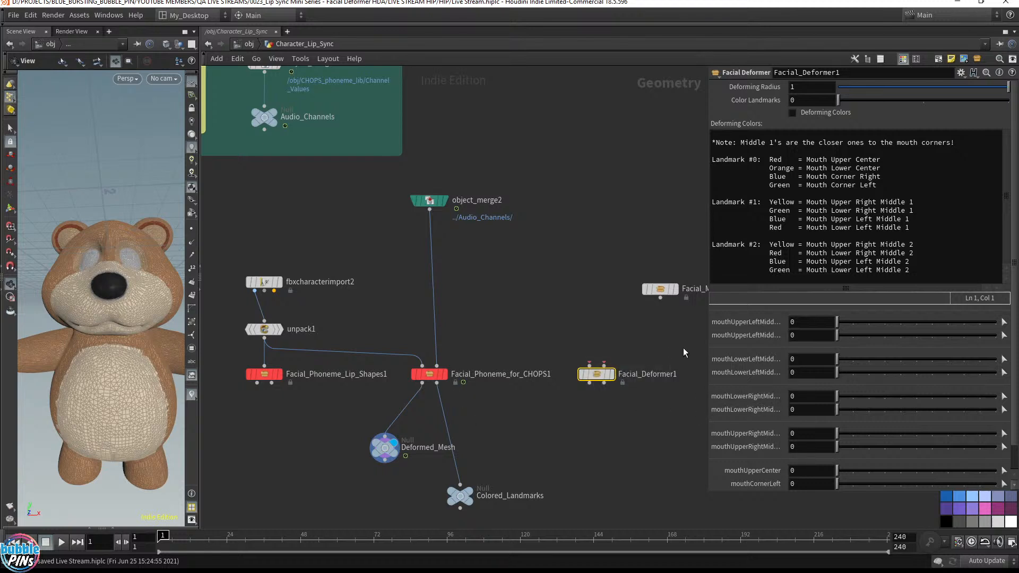
{"action": "scroll", "coordinate": [875, 372], "scroll_direction": "down", "scroll_amount": 1}
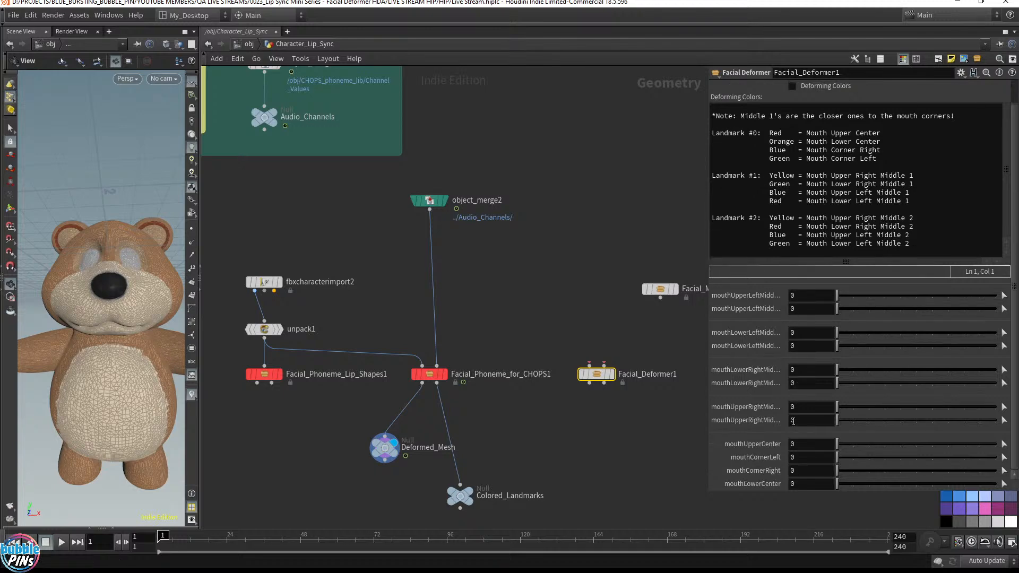
Open Facial_Phoneme_for_CHOPS1's parameters in a floating window beside Facial_Deformer1's, showing the mouth landmark values of both.
{"action": "double_click", "coordinate": [434, 374]}
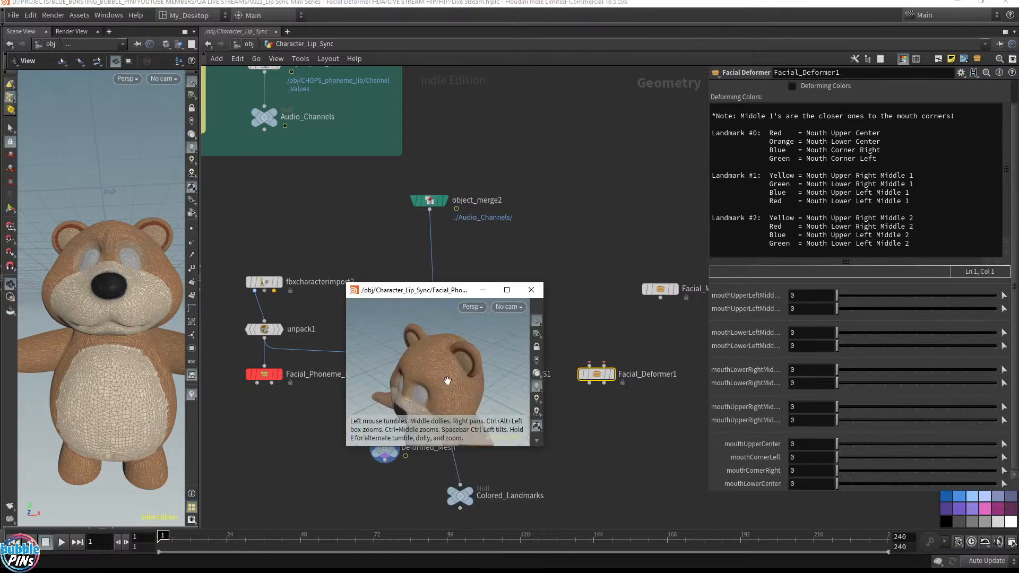
{"action": "left_click", "coordinate": [526, 292]}
{"action": "right_click", "coordinate": [432, 371]}
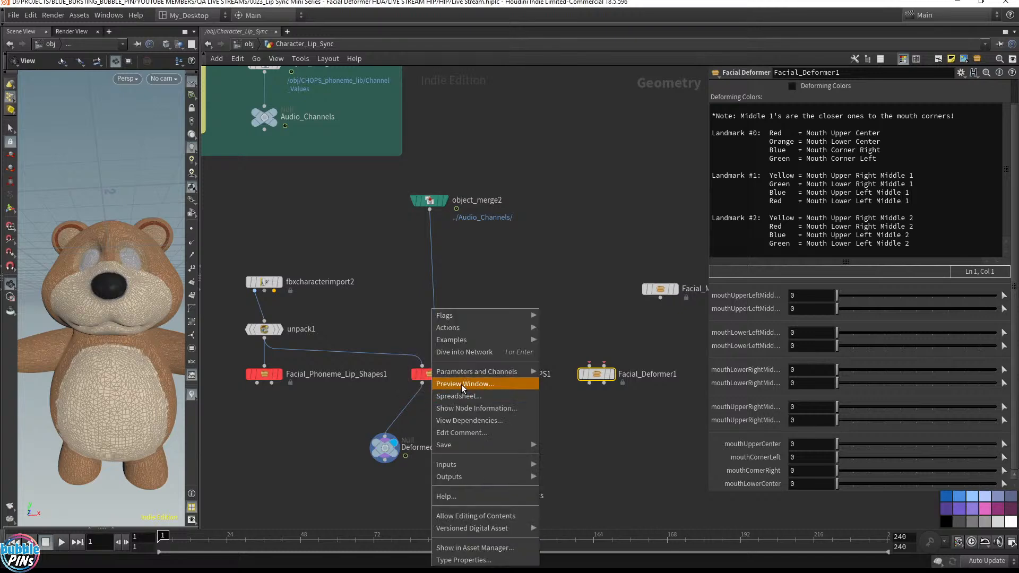
{"action": "mouse_move", "coordinate": [515, 374]}
{"action": "left_click", "coordinate": [563, 373]}
{"action": "left_click_drag", "start_coordinate": [603, 148], "coordinate": [442, 100]}
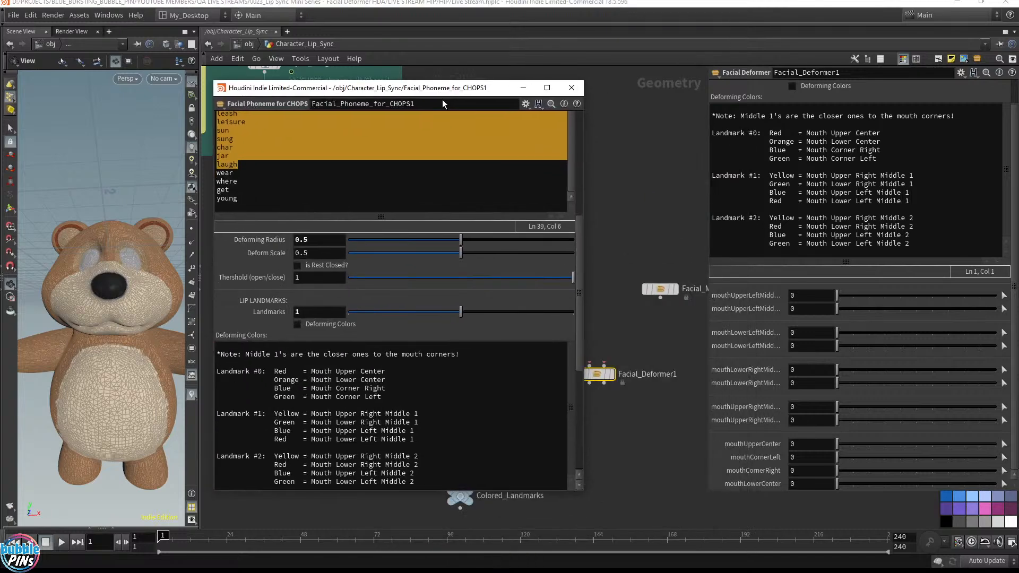
{"action": "scroll", "coordinate": [578, 250], "scroll_direction": "down", "scroll_amount": 10}
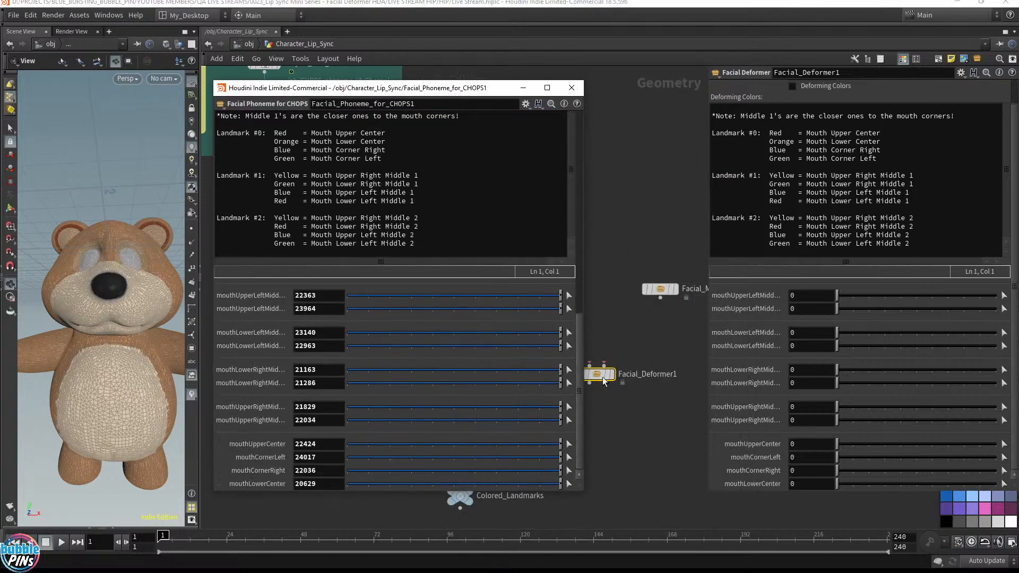
Set Facial_Deformer1's two upper left middle landmarks to 22363 and 23964, and the two lower left middle ones to 23140 and 22963.
{"action": "left_click", "coordinate": [809, 295]}
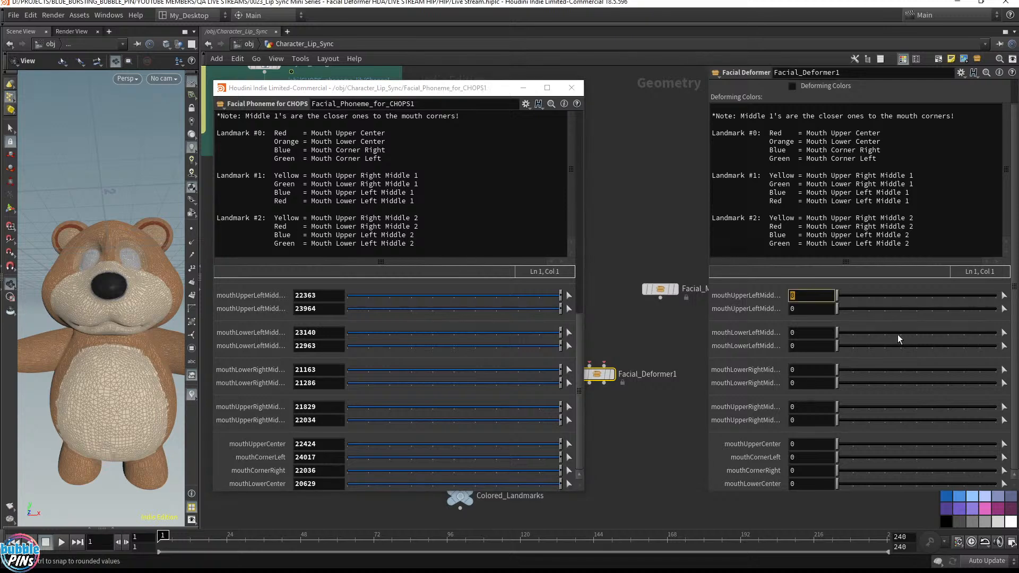
{"action": "type", "text": "22363"}
{"action": "key", "text": "Tab"}
{"action": "type", "text": "23964"}
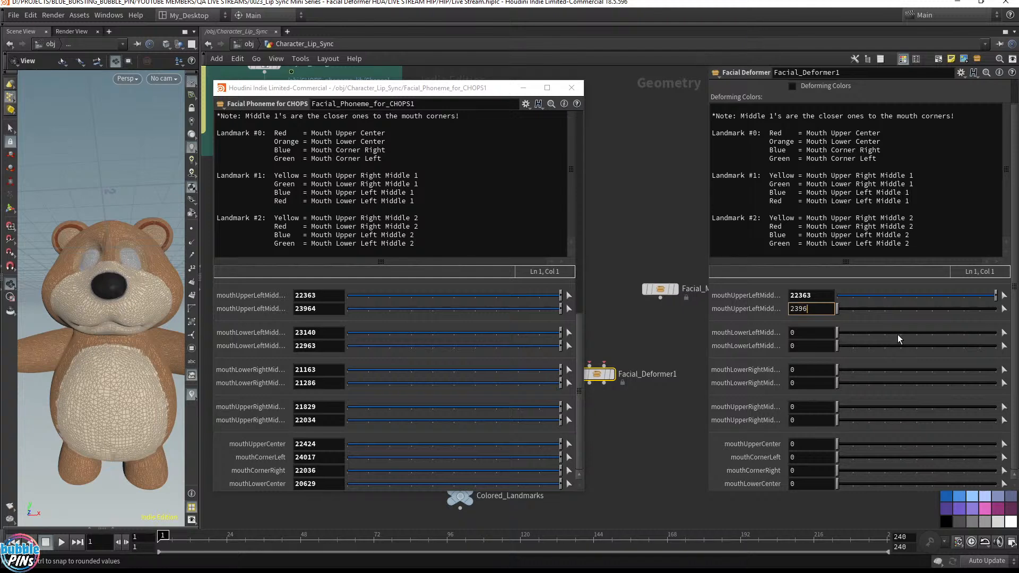
{"action": "key", "text": "Tab"}
{"action": "type", "text": "23140"}
{"action": "key", "text": "Tab"}
{"action": "type", "text": "22963"}
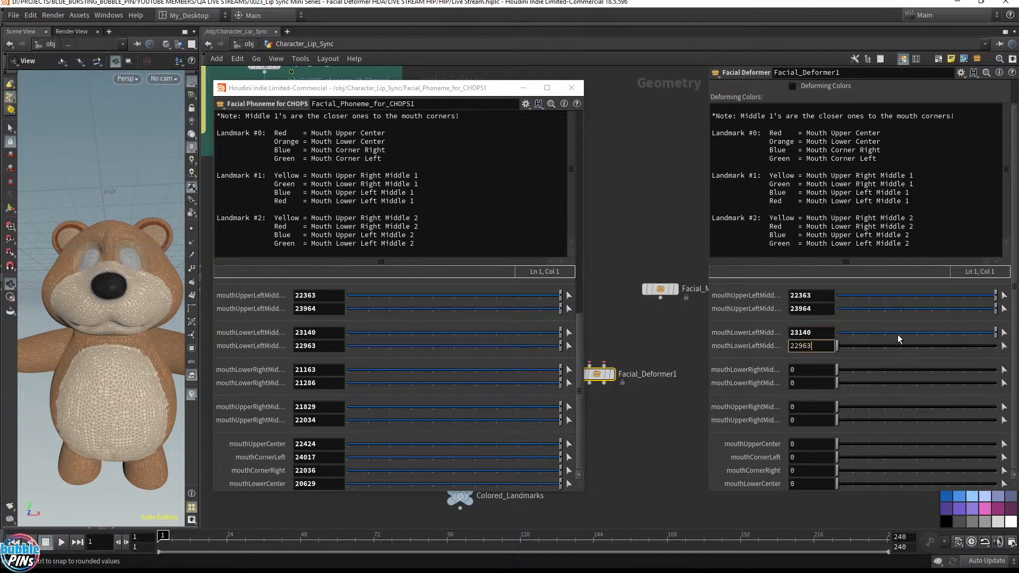
Set Facial_Deformer1's lower right middle landmarks to 21163 and 21286, and its upper right middle landmarks to 21829 and 22034.
{"action": "key", "text": "Tab"}
{"action": "type", "text": "21163"}
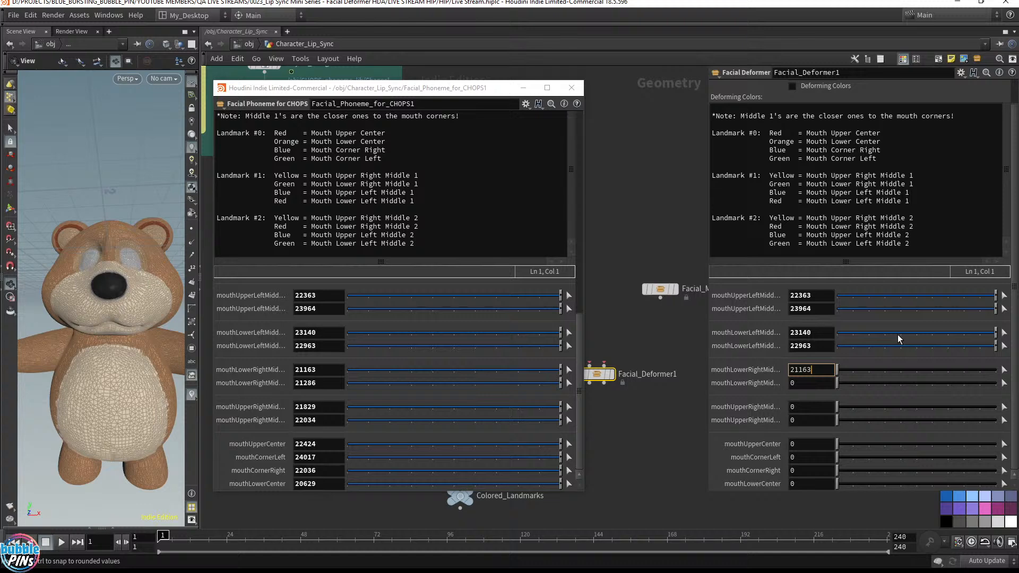
{"action": "key", "text": "Tab"}
{"action": "type", "text": "21286"}
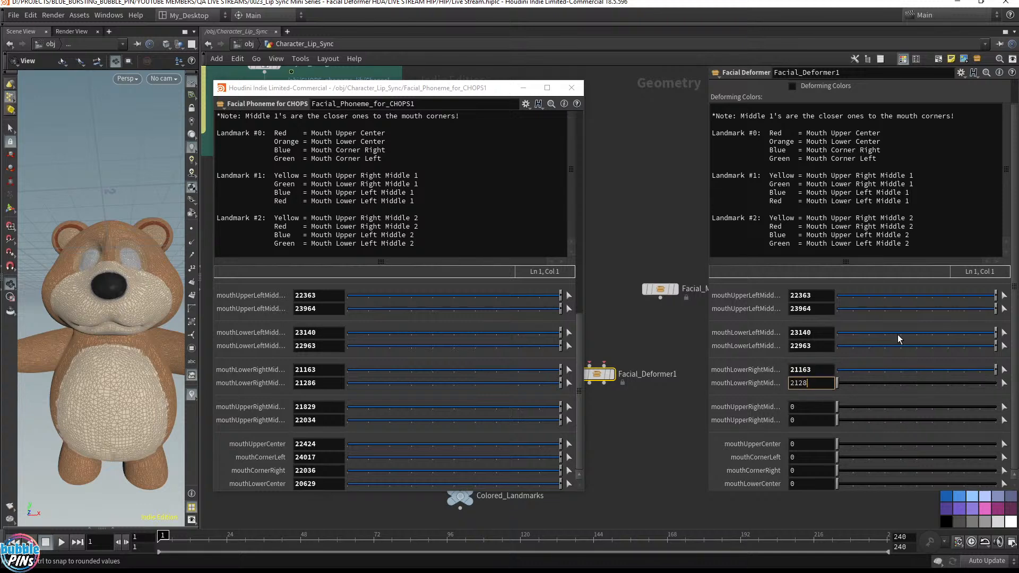
{"action": "key", "text": "Tab"}
{"action": "type", "text": "21829"}
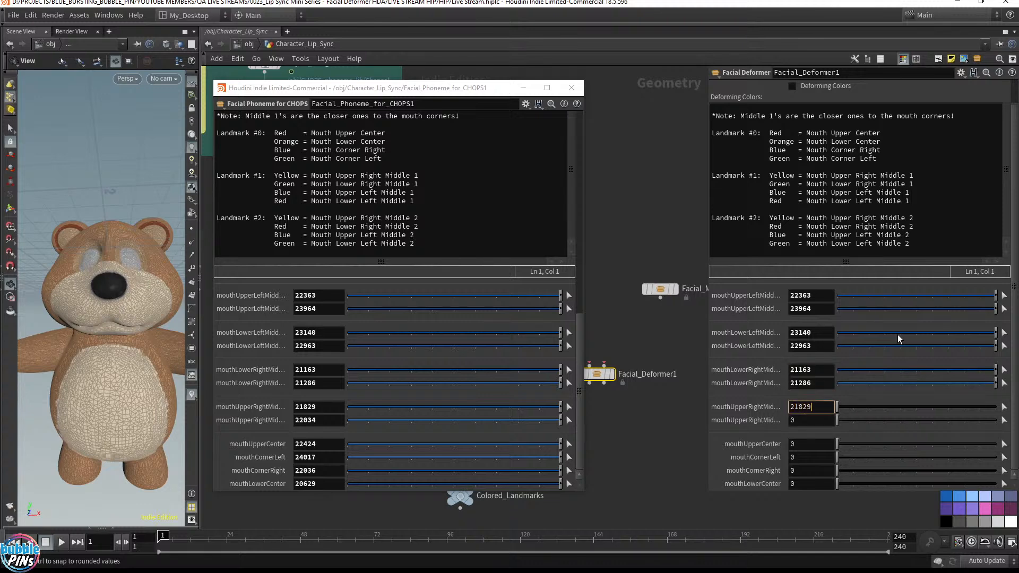
{"action": "key", "text": "Tab"}
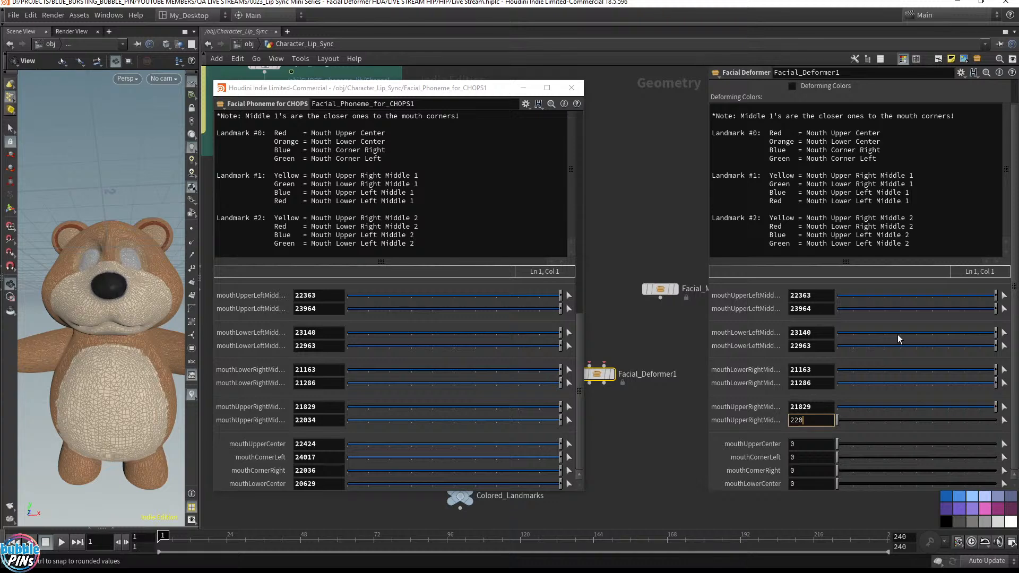
Set Facial_Deformer1's mouthUpperCenter to 22424, mouthCornerLeft to 24017, mouthCornerRight to 22036 and mouthLowerCenter to 20629.
{"action": "key", "text": "Tab"}
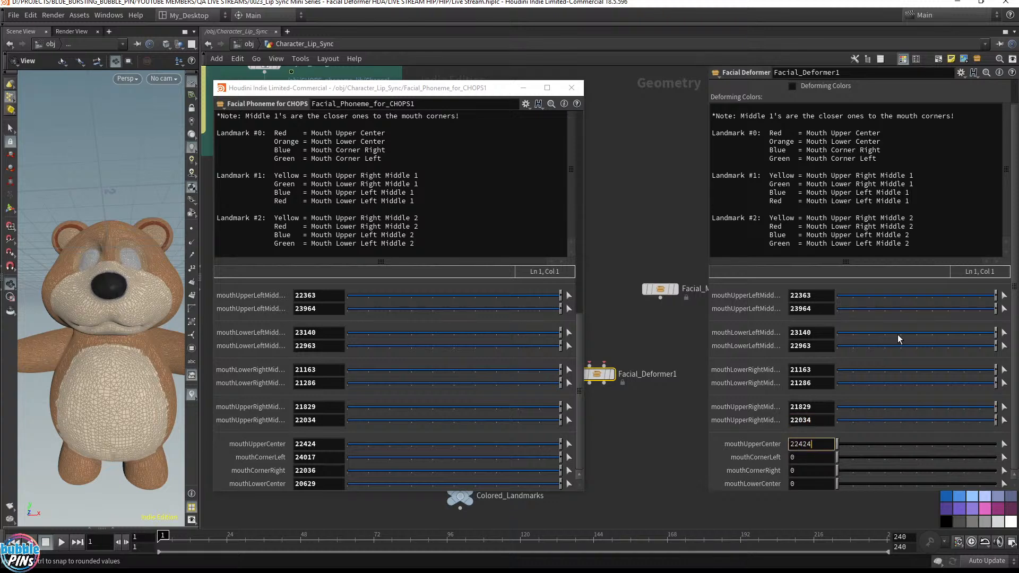
{"action": "key", "text": "Tab"}
{"action": "type", "text": "24017"}
{"action": "key", "text": "Tab"}
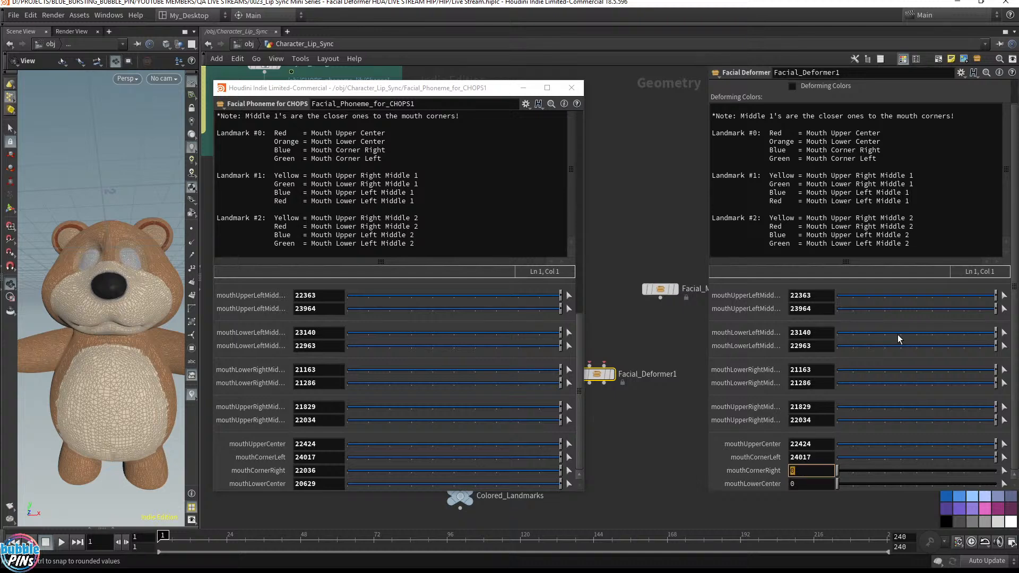
{"action": "key", "text": "Tab"}
{"action": "type", "text": "2"}
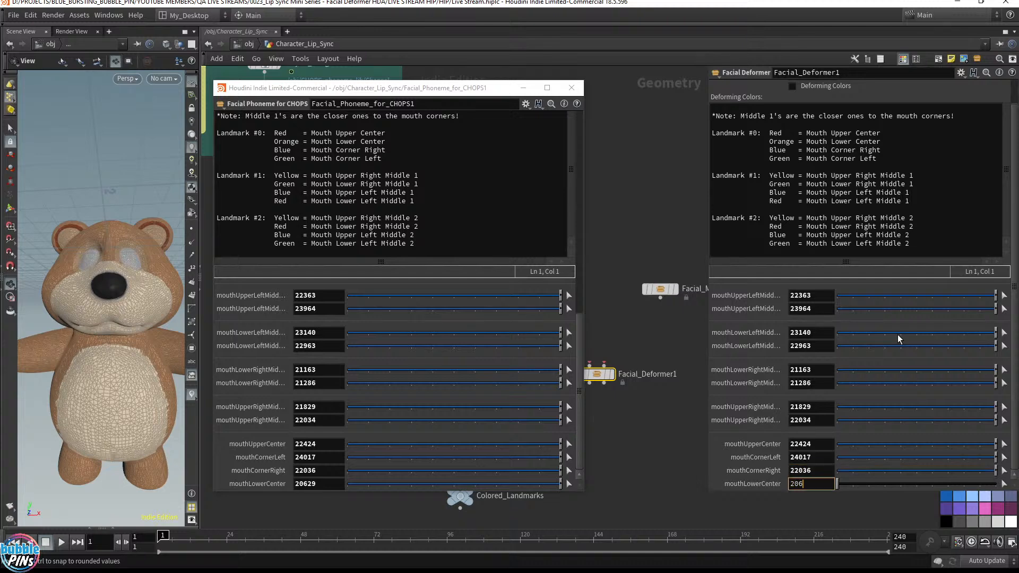
{"action": "type", "text": "0629"}
{"action": "key", "text": "Return"}
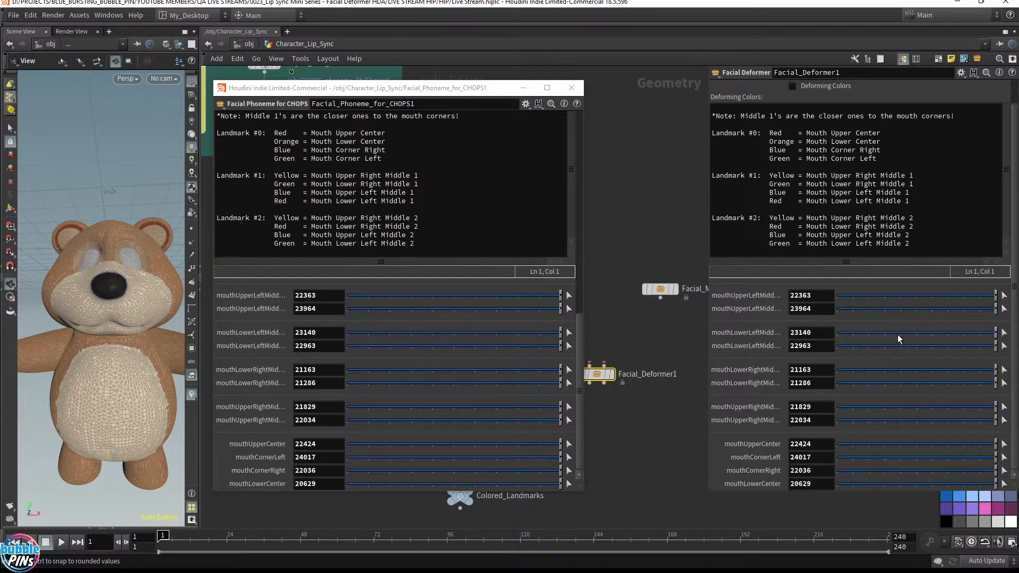
Close the floating Facial_Phoneme_for_CHOPS1 parameter window and save the scene under its existing file name.
{"action": "left_click", "coordinate": [571, 88]}
{"action": "key", "text": "ctrl+shift+s"}
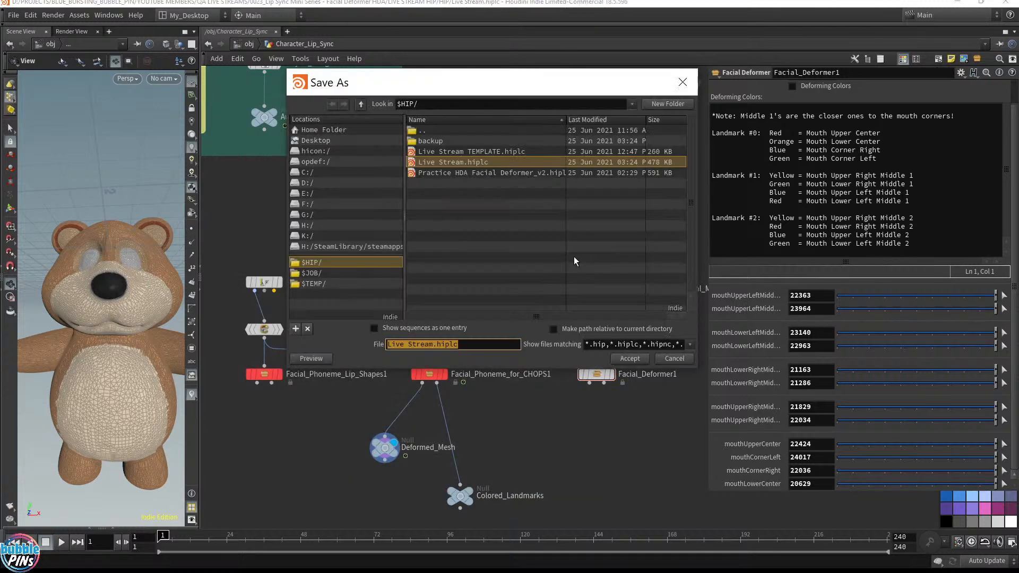
{"action": "left_click", "coordinate": [669, 358]}
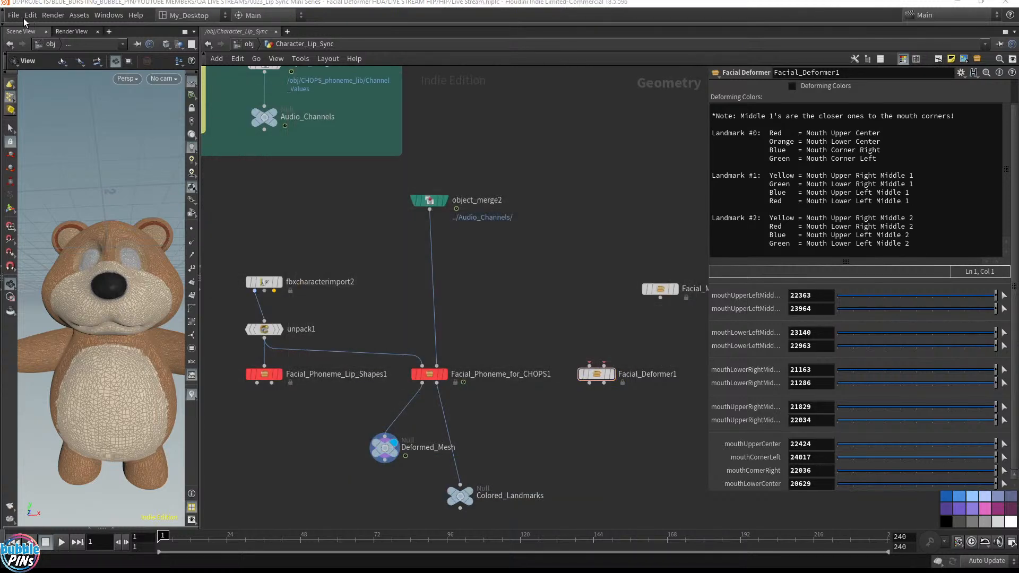
{"action": "left_click", "coordinate": [15, 15]}
{"action": "left_click", "coordinate": [31, 97]}
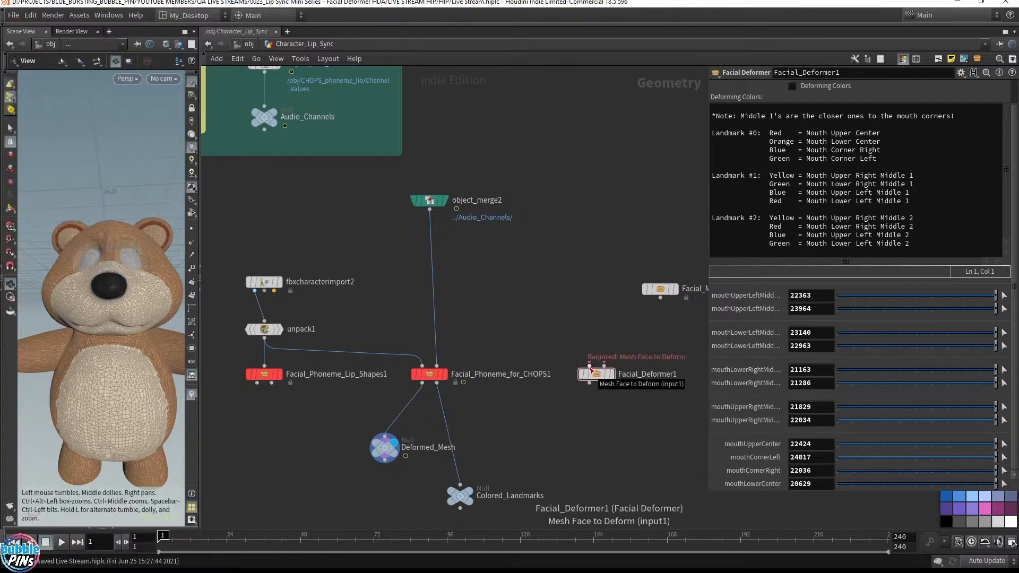
Connect unpack1 to Facial_Deformer1's mesh face input and move fbxcharacterimport2 and unpack1 higher in the network.
{"action": "left_click_drag", "start_coordinate": [589, 364], "coordinate": [248, 333]}
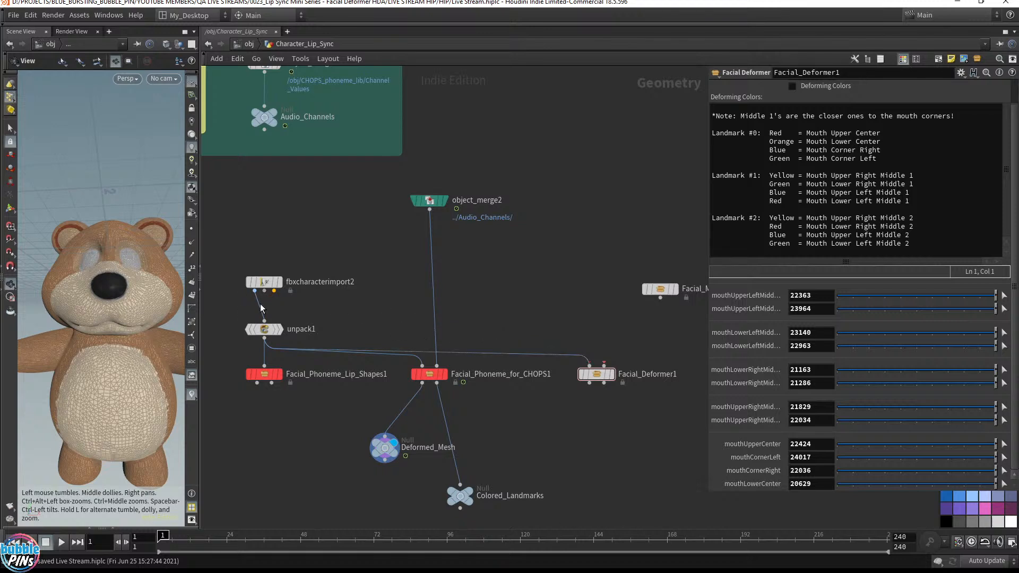
{"action": "left_click_drag", "start_coordinate": [243, 252], "coordinate": [269, 252]}
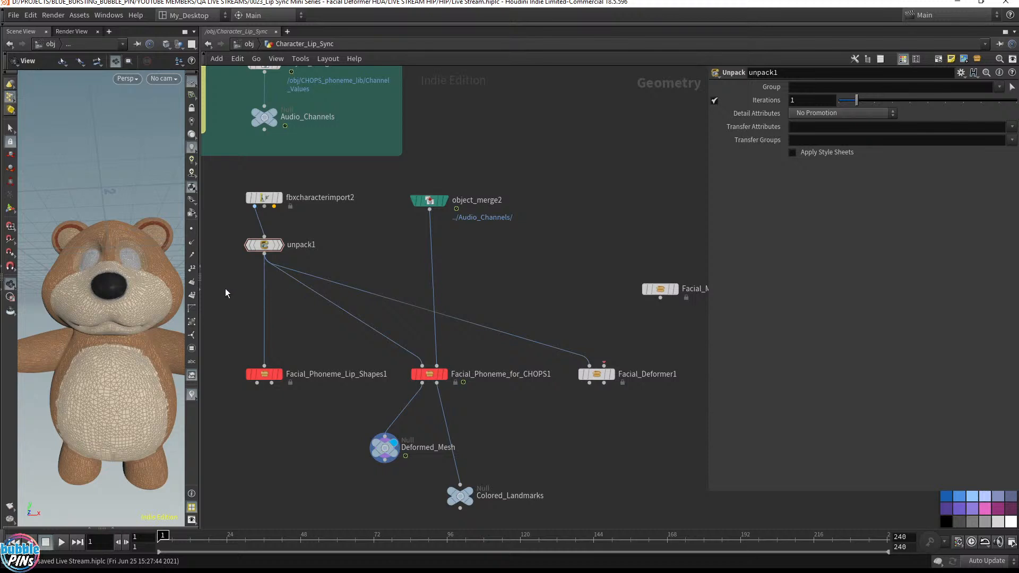
Add a null below unpack1 and name it Oliver_Teddy.
{"action": "key", "text": "Tab"}
{"action": "type", "text": "null"}
{"action": "key", "text": "Return"}
{"action": "left_click", "coordinate": [220, 304]}
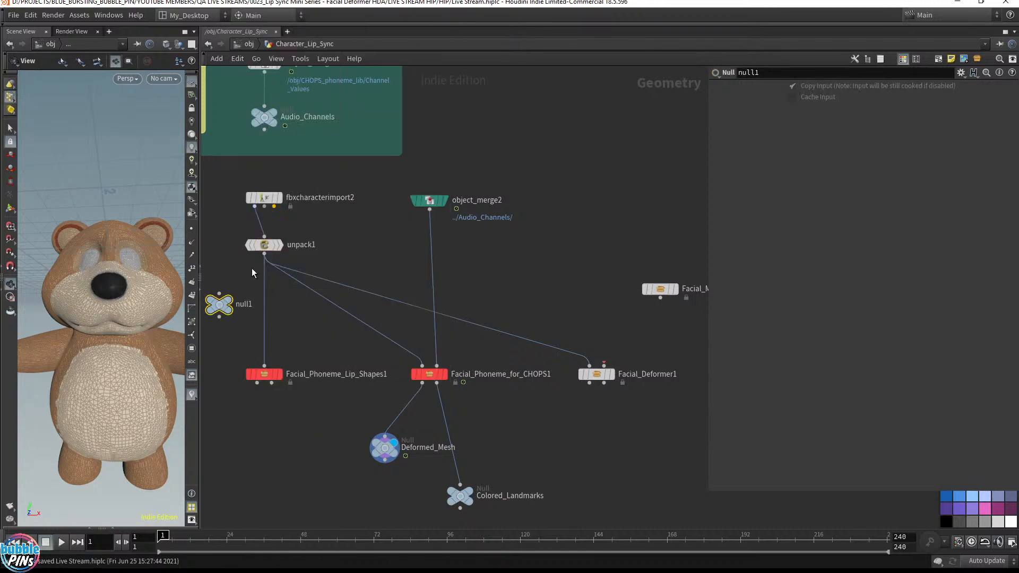
{"action": "double_click", "coordinate": [243, 305]}
{"action": "type", "text": "Te"}
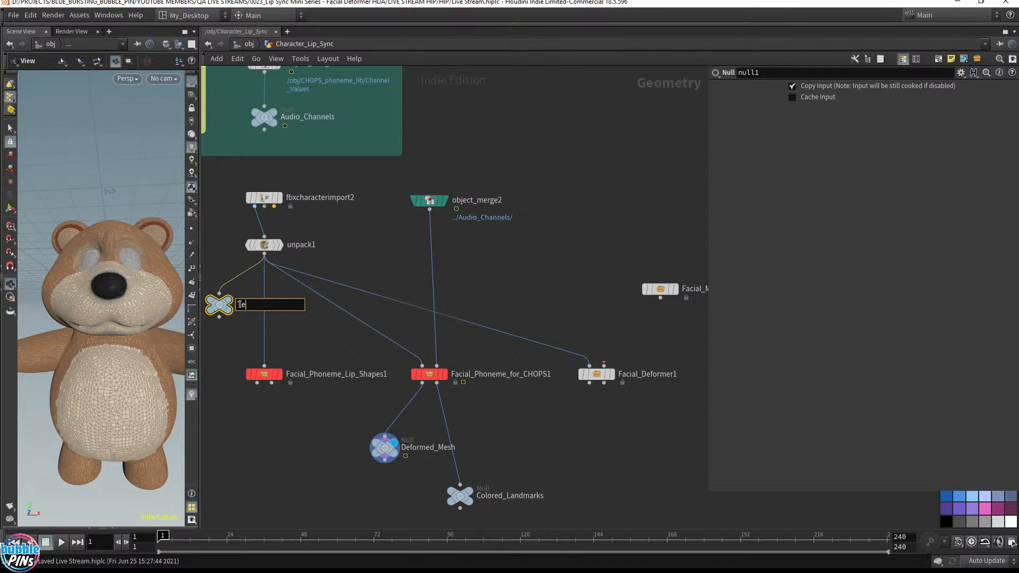
{"action": "type", "text": "ddy"}
{"action": "key", "text": "ctrl+a"}
{"action": "type", "text": "Oliver_Teddy"}
{"action": "key", "text": "Return"}
Insert the Oliver_Teddy null between unpack1 and the three facial nodes, and save the scene file.
{"action": "left_click_drag", "start_coordinate": [251, 277], "coordinate": [262, 296]}
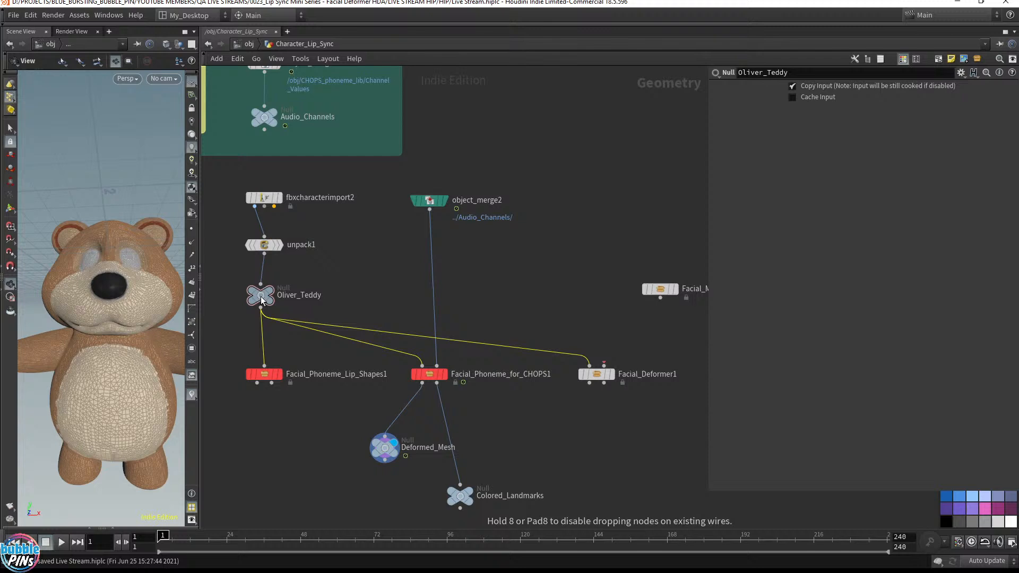
{"action": "left_click", "coordinate": [659, 341]}
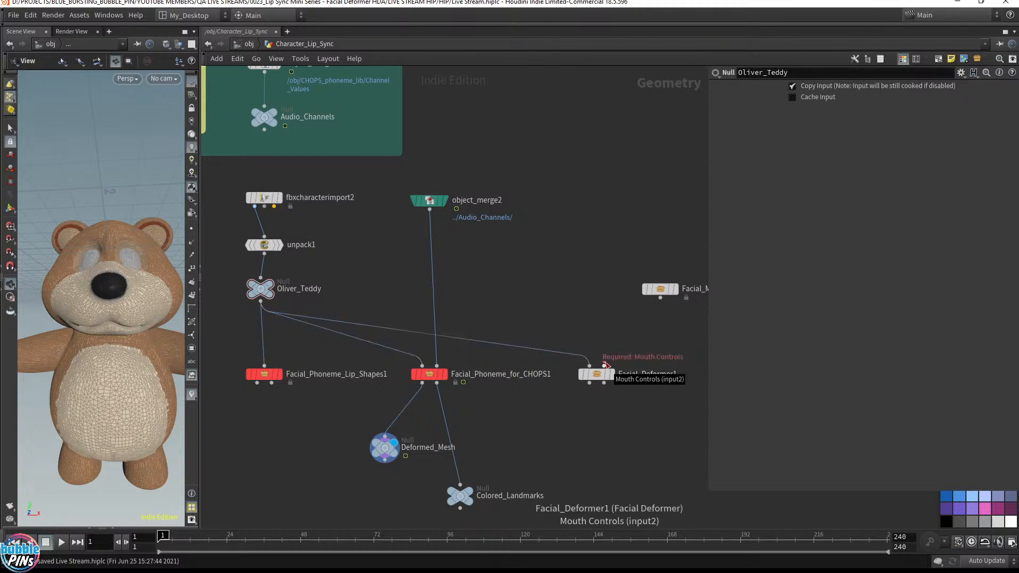
{"action": "key", "text": "ctrl+s"}
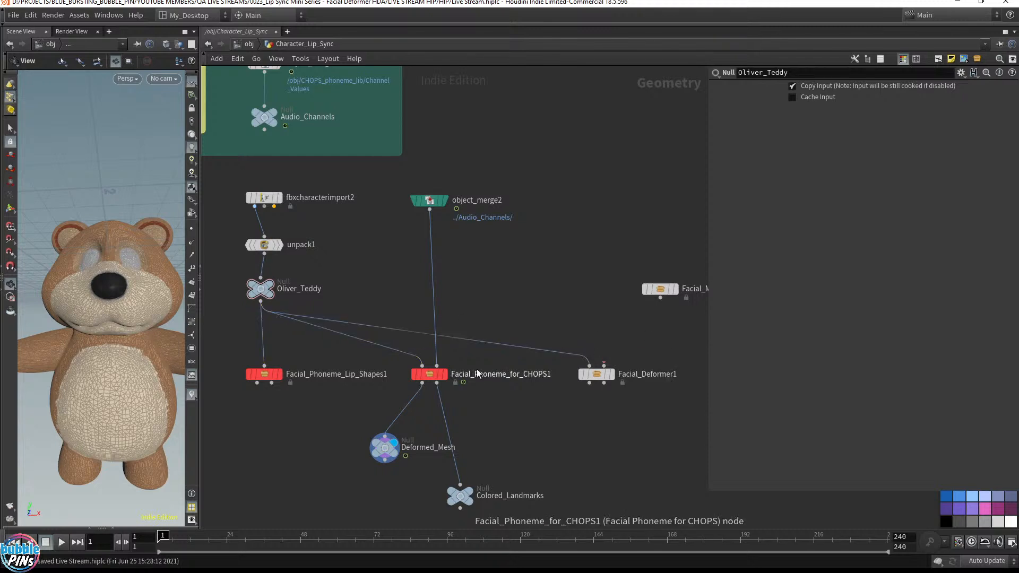
Review the parameters of object_merge2 and Facial_Phoneme_for_CHOPS1.
{"action": "left_click", "coordinate": [429, 200]}
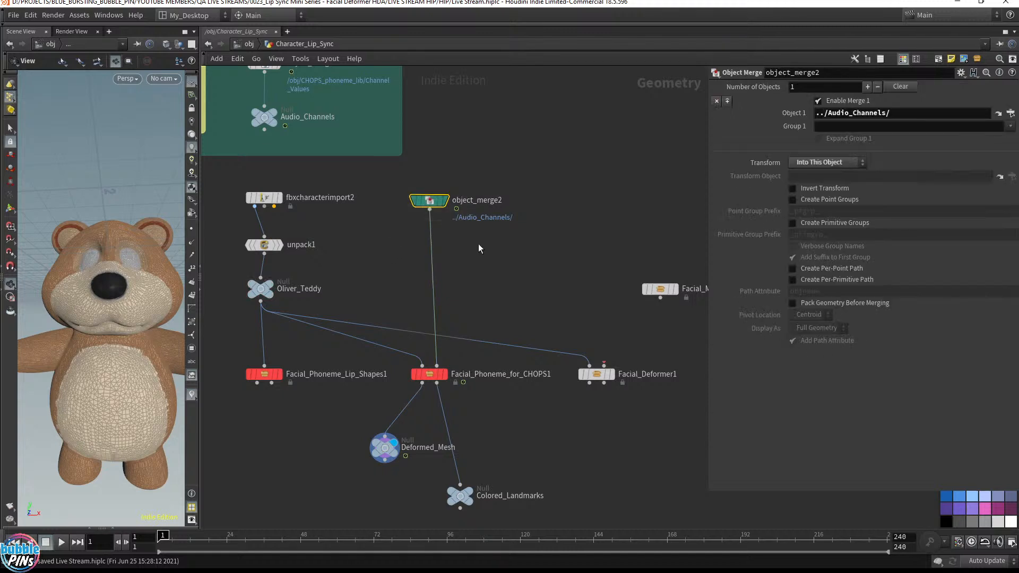
{"action": "left_click_drag", "start_coordinate": [386, 233], "coordinate": [498, 183]}
{"action": "left_click_drag", "start_coordinate": [490, 415], "coordinate": [414, 364]}
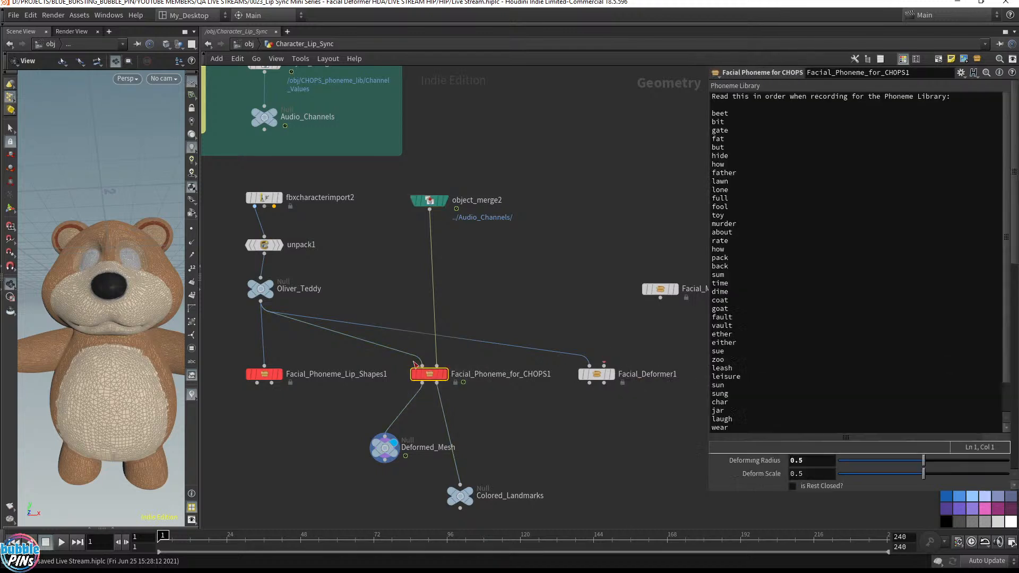
Display the output of Facial_Mouth_Control1 and widen the scene view to show the mouth curve.
{"action": "left_click", "coordinate": [659, 329]}
{"action": "middle_click_drag", "start_coordinate": [662, 333], "coordinate": [564, 334]}
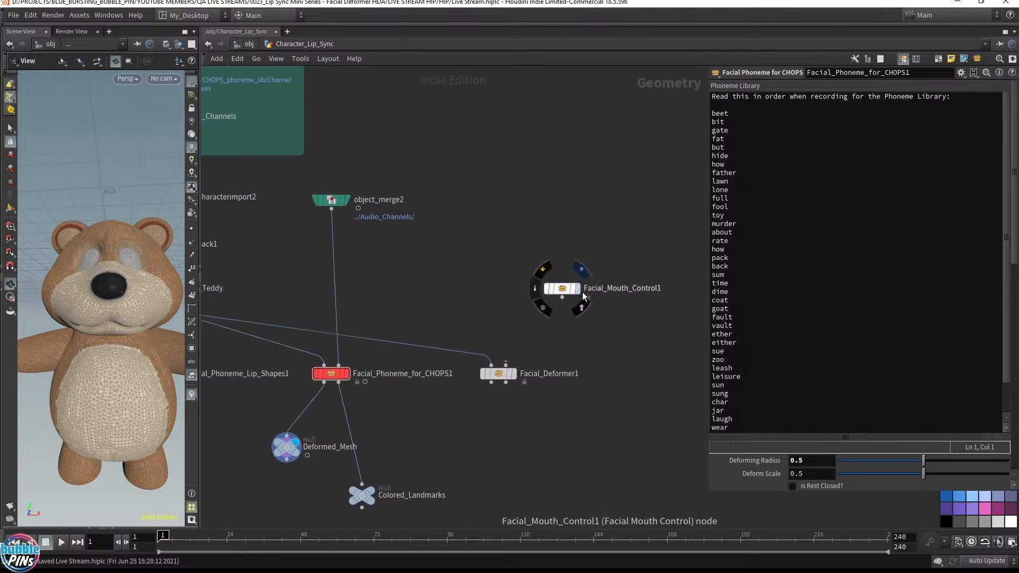
{"action": "left_click", "coordinate": [559, 288]}
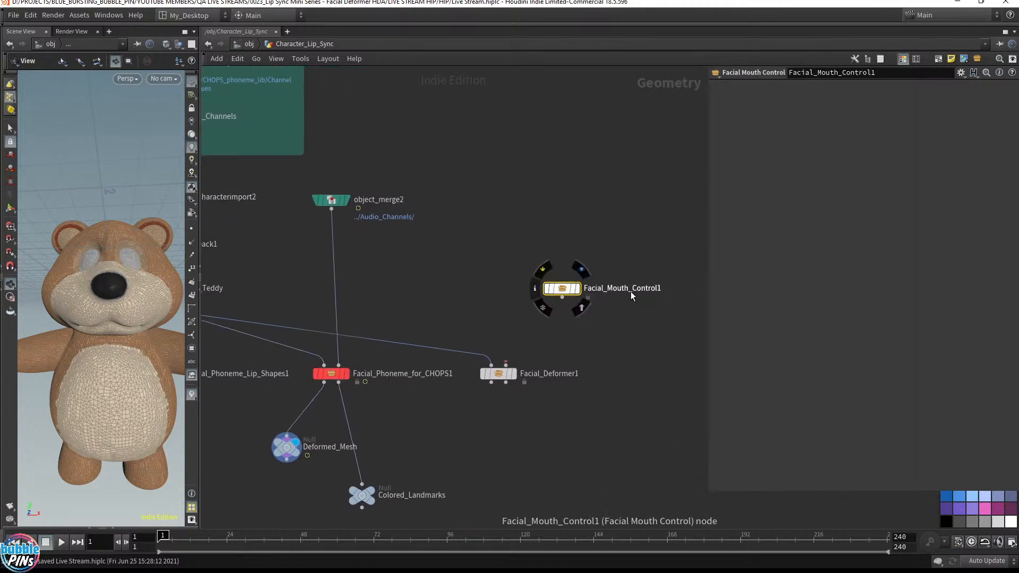
{"action": "left_click", "coordinate": [581, 269]}
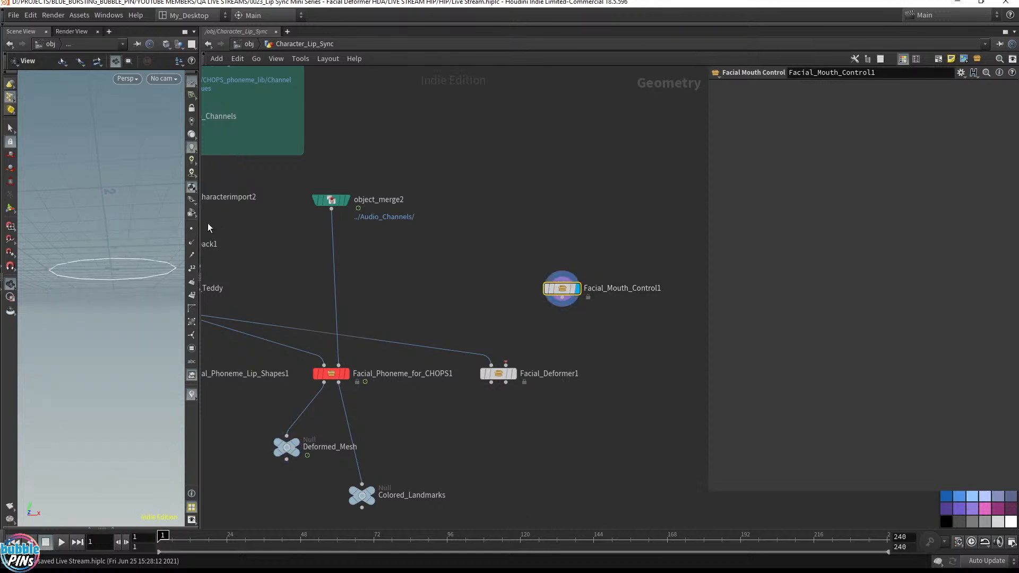
{"action": "left_click_drag", "start_coordinate": [200, 229], "coordinate": [362, 238]}
{"action": "left_click_drag", "start_coordinate": [211, 247], "coordinate": [221, 275]}
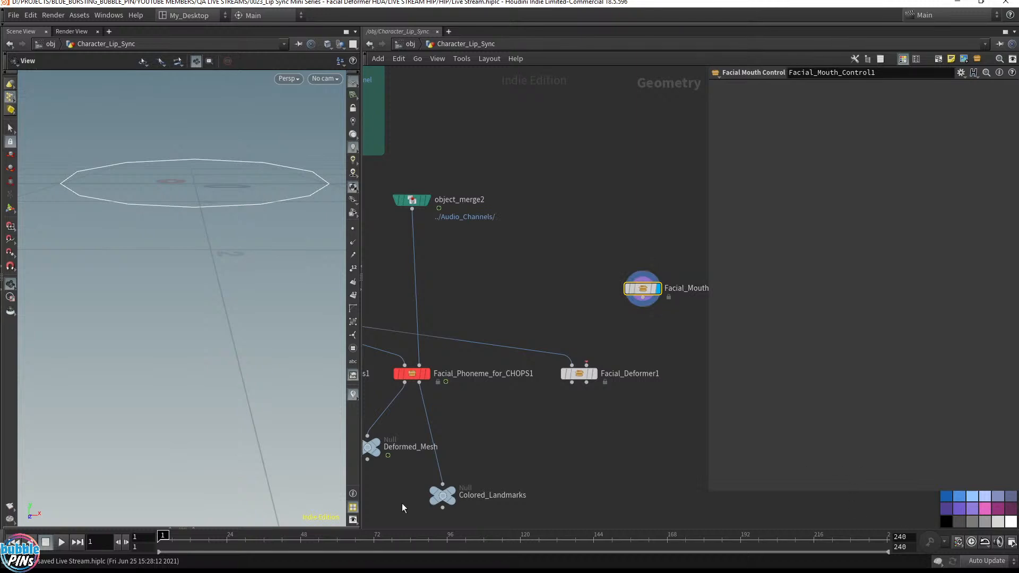
{"action": "left_click_drag", "start_coordinate": [237, 195], "coordinate": [223, 240]}
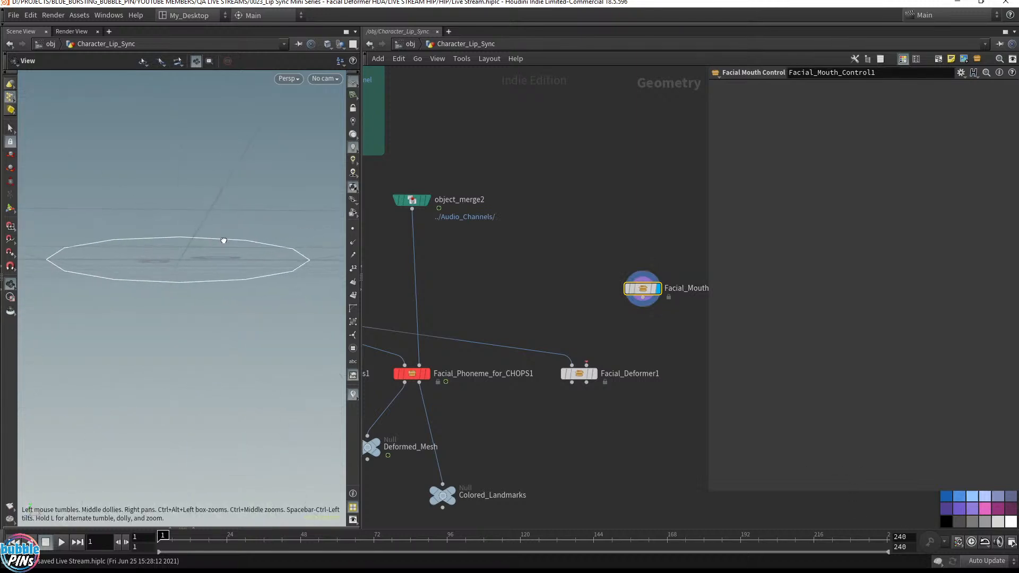
{"action": "middle_click_drag", "start_coordinate": [669, 343], "coordinate": [562, 330]}
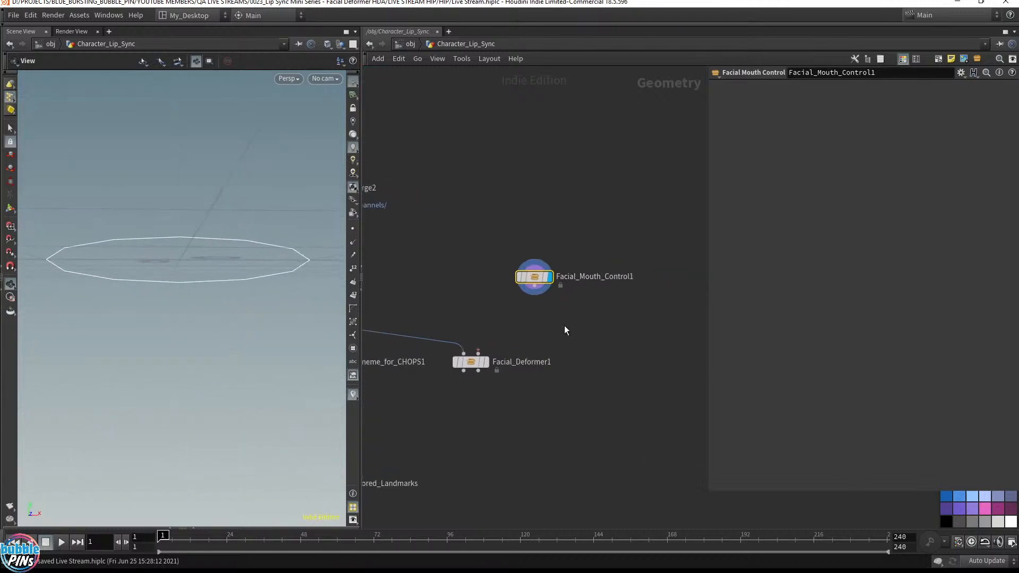
{"action": "scroll", "coordinate": [566, 321], "scroll_direction": "up", "scroll_amount": 5}
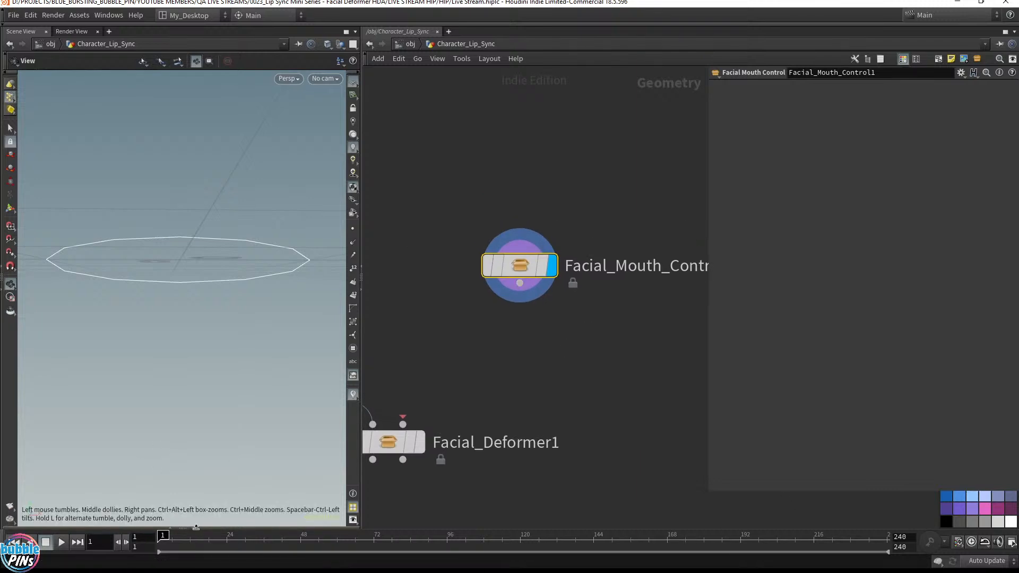
Reveal the geometry spreadsheet below the scene view and turn on point display for the mouth curve.
{"action": "left_click_drag", "start_coordinate": [196, 530], "coordinate": [226, 380]}
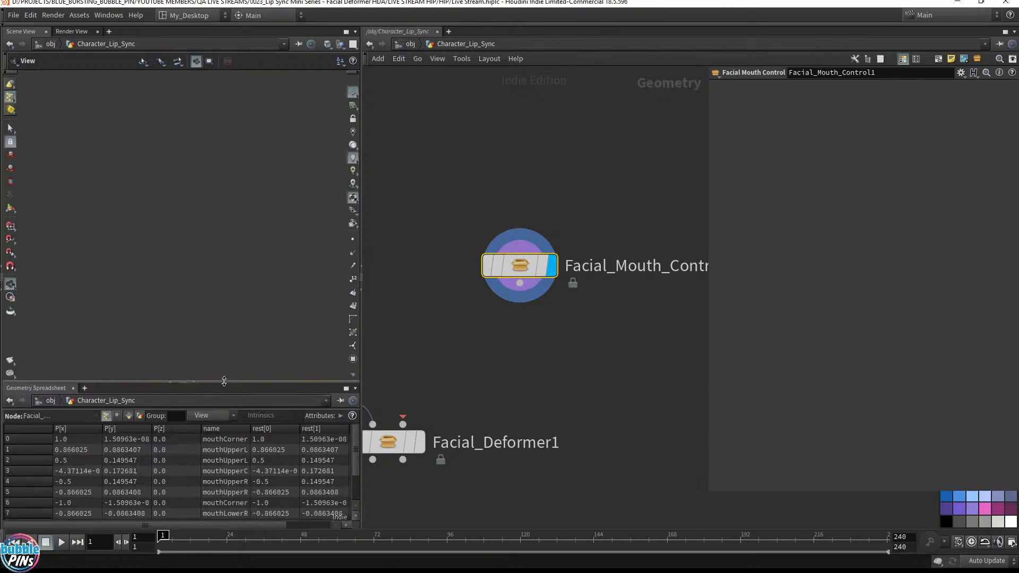
{"action": "left_click_drag", "start_coordinate": [205, 220], "coordinate": [304, 227]}
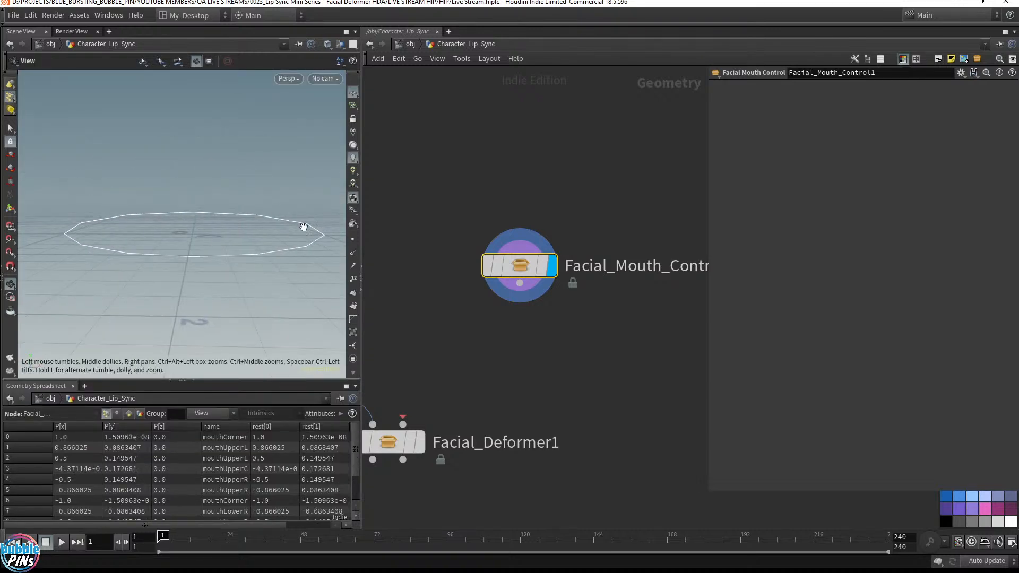
{"action": "left_click", "coordinate": [352, 239]}
{"action": "left_click_drag", "start_coordinate": [239, 291], "coordinate": [207, 248]}
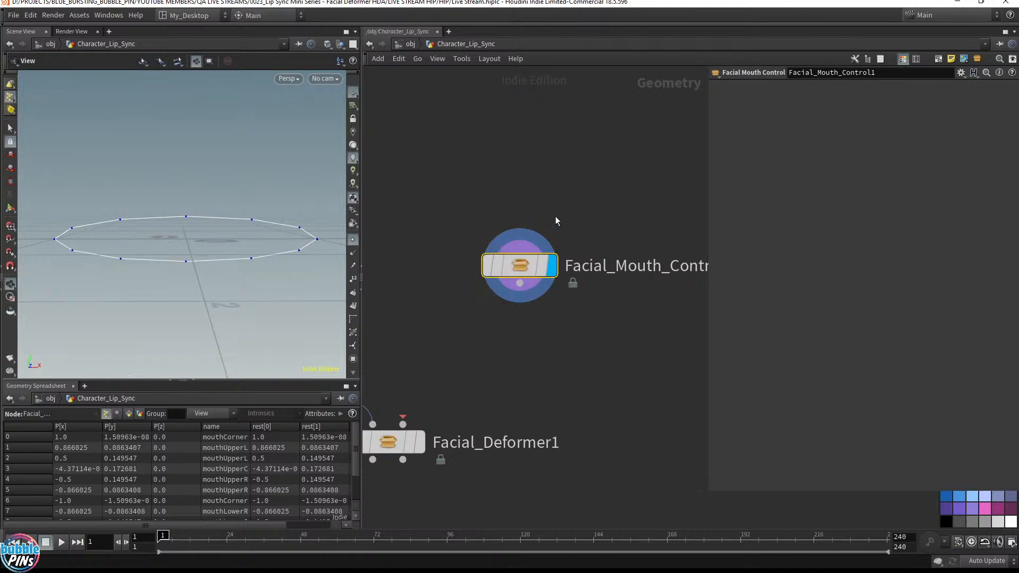
Filter the geometry spreadsheet to the name attribute, and enlarge its column and pane so the point names are readable.
{"action": "scroll", "coordinate": [227, 412], "scroll_direction": "down", "scroll_amount": 1}
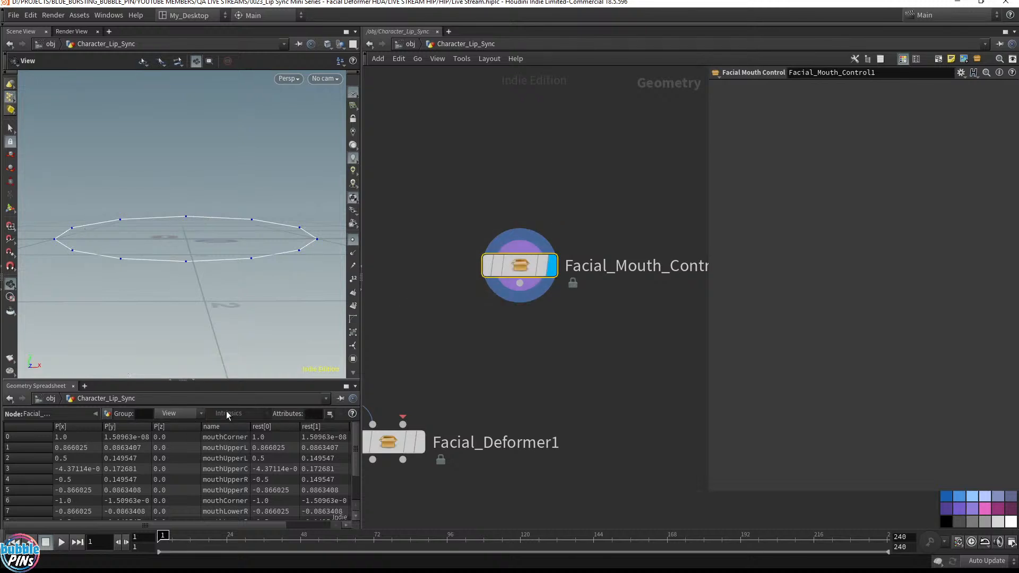
{"action": "left_click", "coordinate": [316, 415]}
{"action": "type", "text": "name"}
{"action": "key", "text": "Return"}
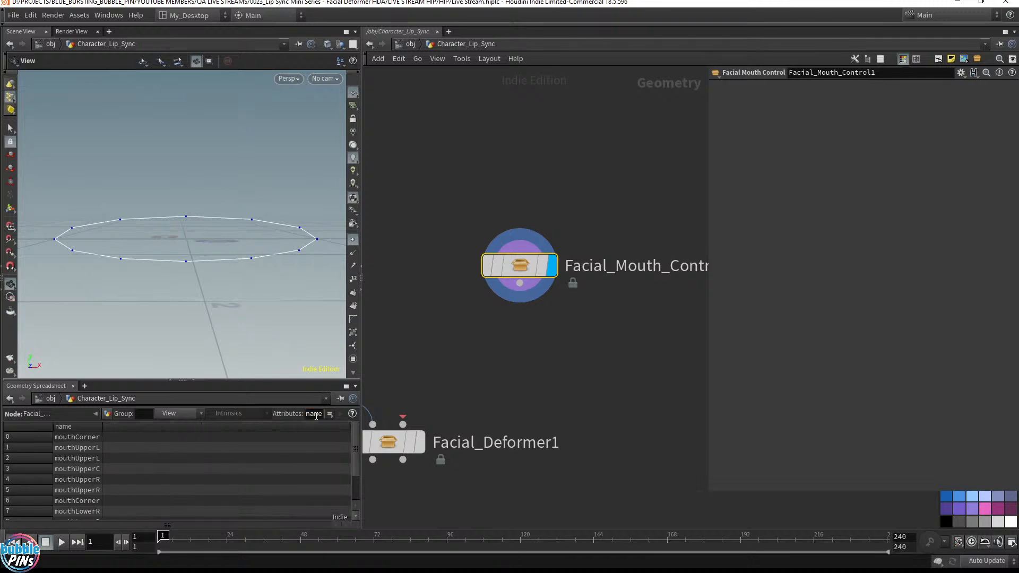
{"action": "left_click_drag", "start_coordinate": [103, 424], "coordinate": [157, 436]}
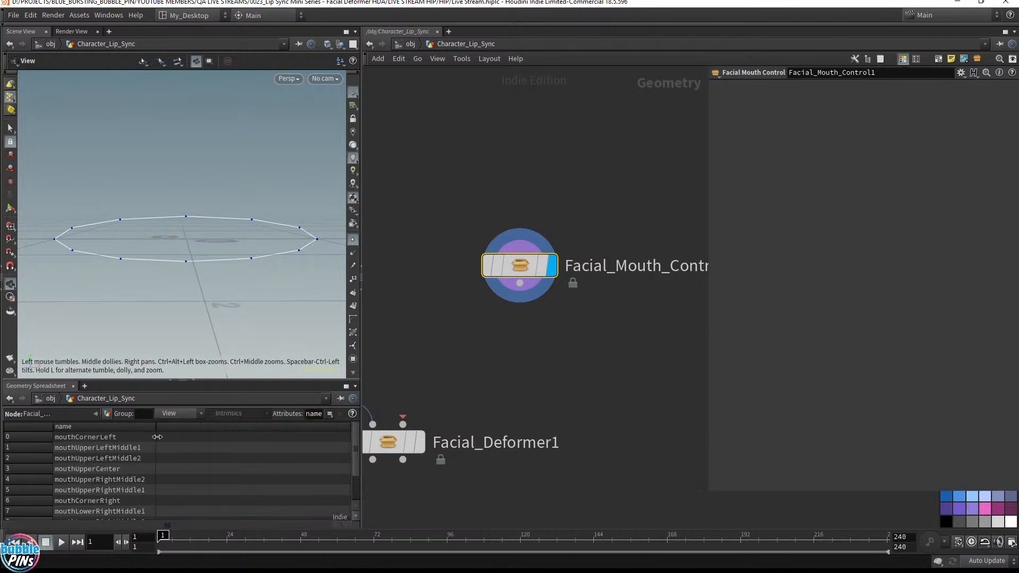
{"action": "left_click_drag", "start_coordinate": [241, 375], "coordinate": [241, 345]}
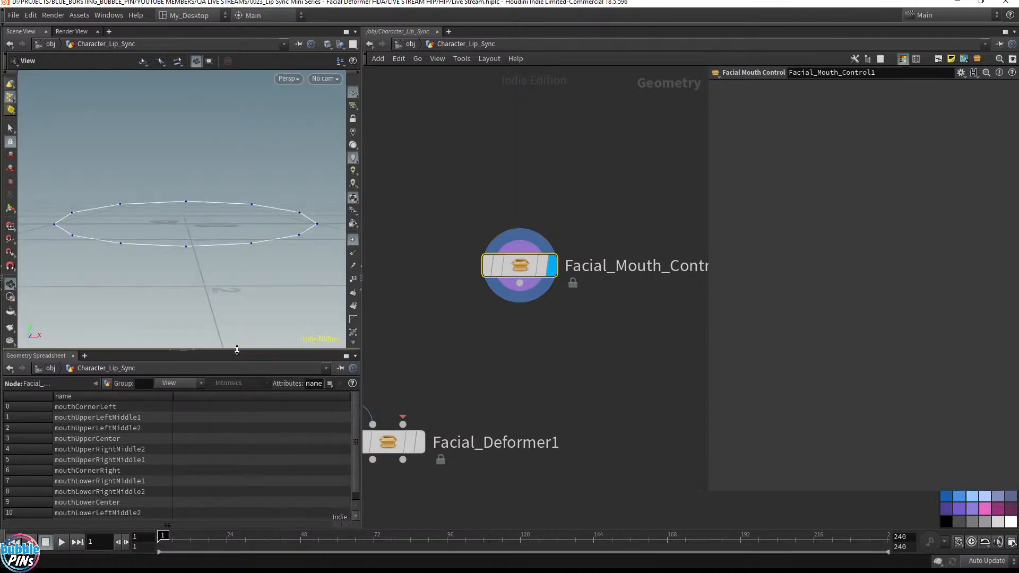
Add a visualizer for the name point attribute from Facial_Mouth_Control1's node info.
{"action": "left_click_drag", "start_coordinate": [409, 313], "coordinate": [577, 206]}
{"action": "middle_click_drag", "start_coordinate": [701, 367], "coordinate": [623, 361]}
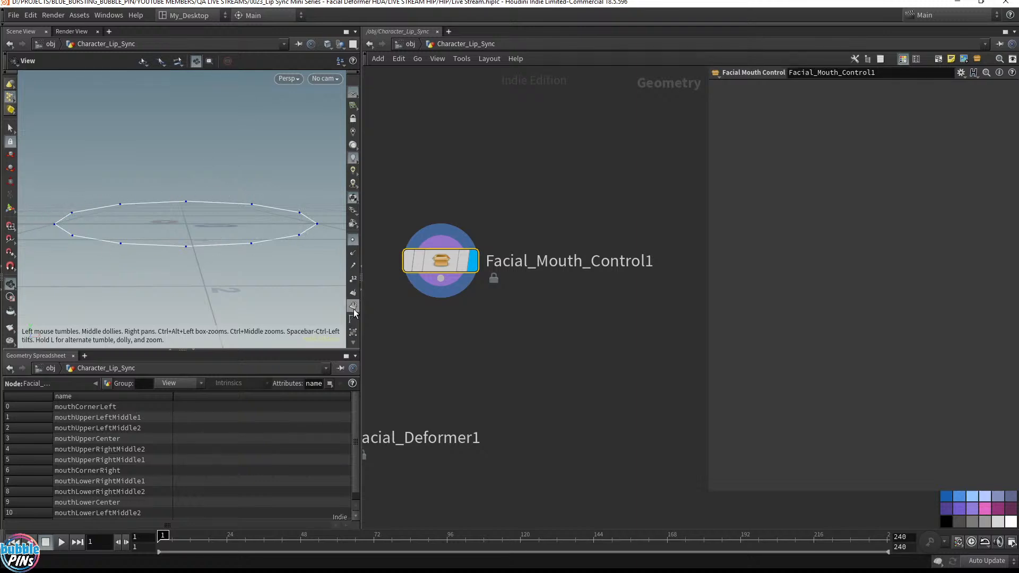
{"action": "scroll", "coordinate": [354, 332], "scroll_direction": "down", "scroll_amount": 5}
{"action": "mouse_move", "coordinate": [457, 271]}
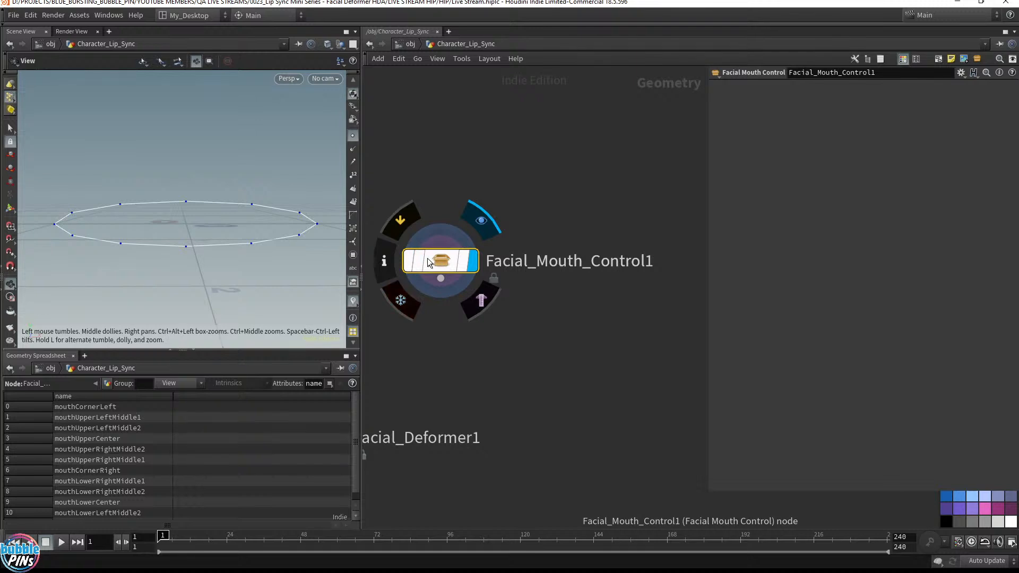
{"action": "left_click", "coordinate": [384, 260]}
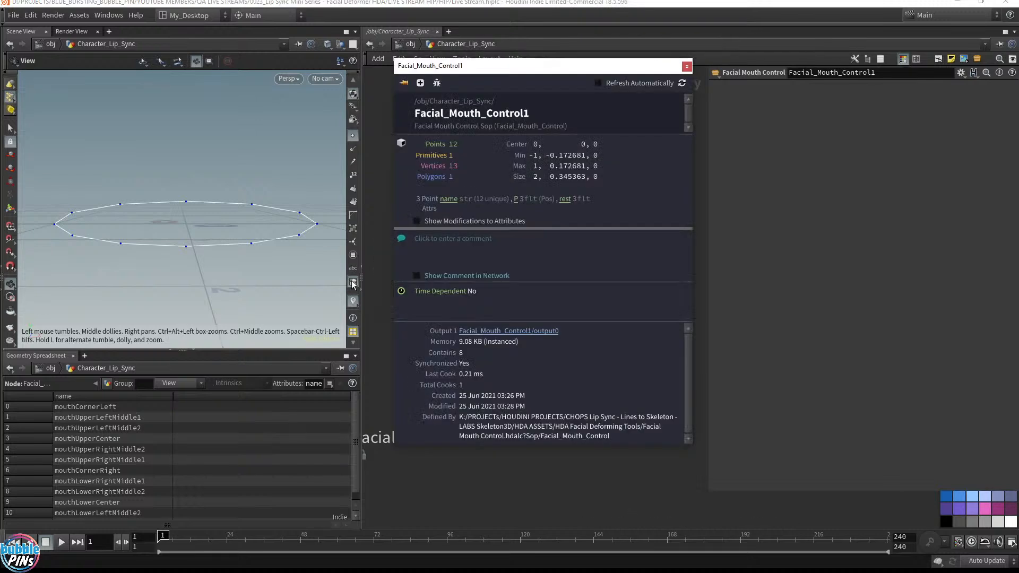
{"action": "left_click", "coordinate": [449, 201]}
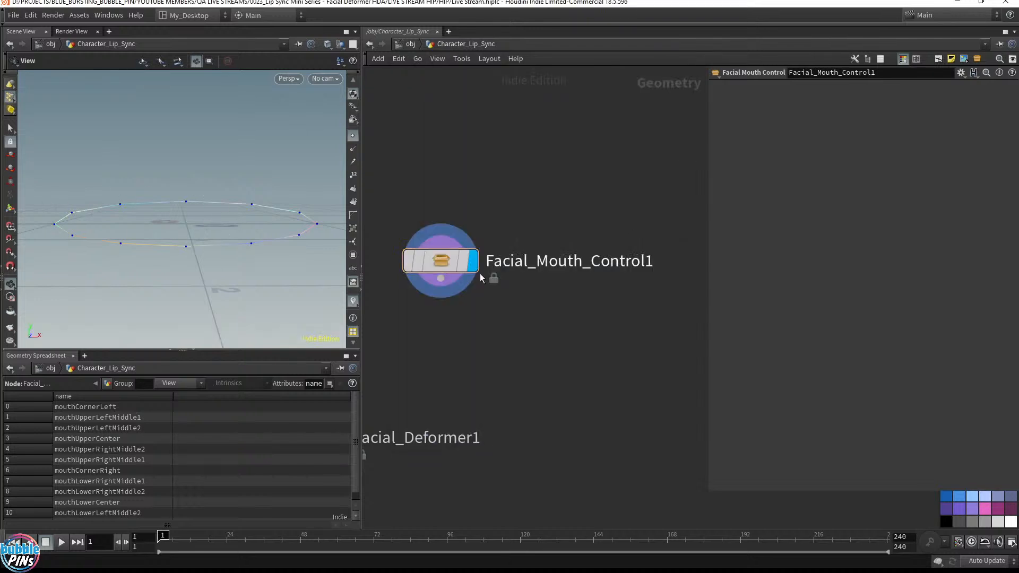
Change the type of the scene's name visualizer to Marker.
{"action": "left_click", "coordinate": [353, 301]}
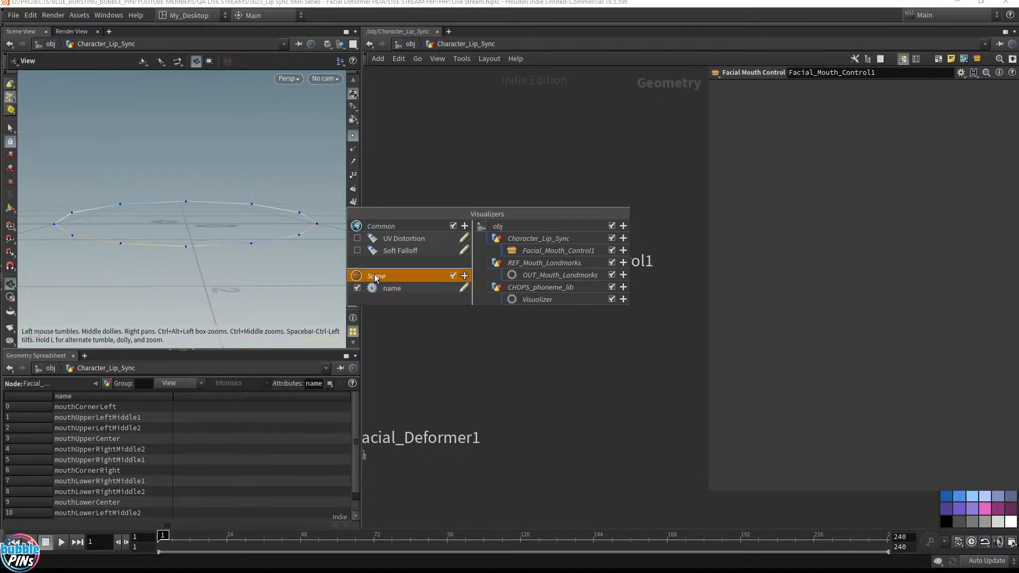
{"action": "left_click", "coordinate": [464, 288]}
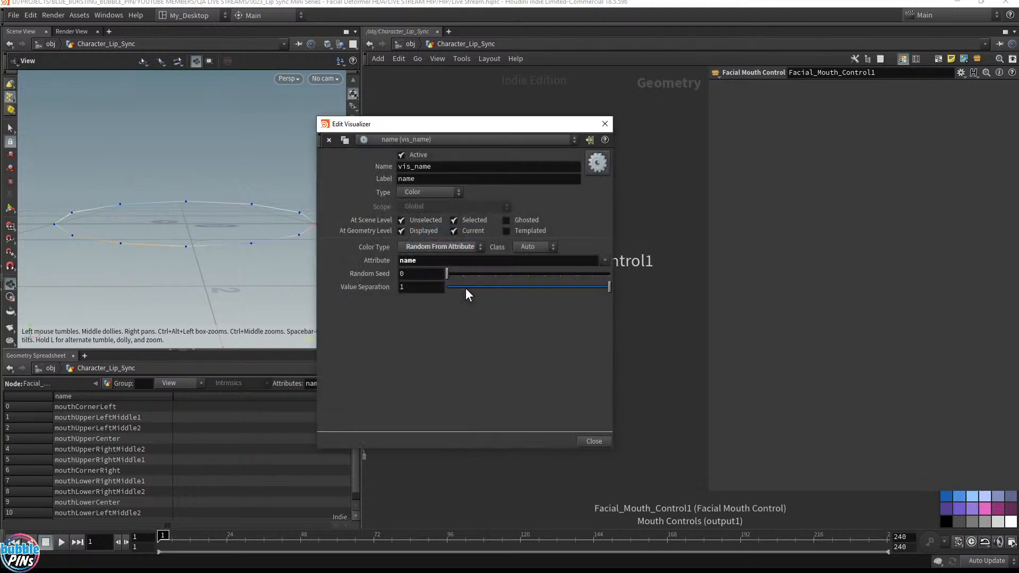
{"action": "left_click", "coordinate": [426, 196]}
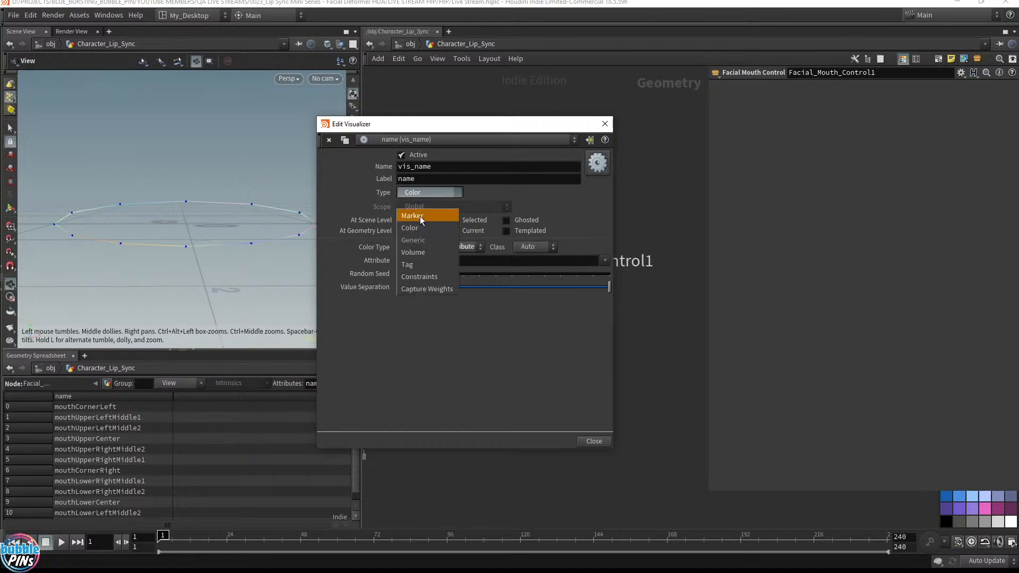
{"action": "left_click", "coordinate": [419, 216]}
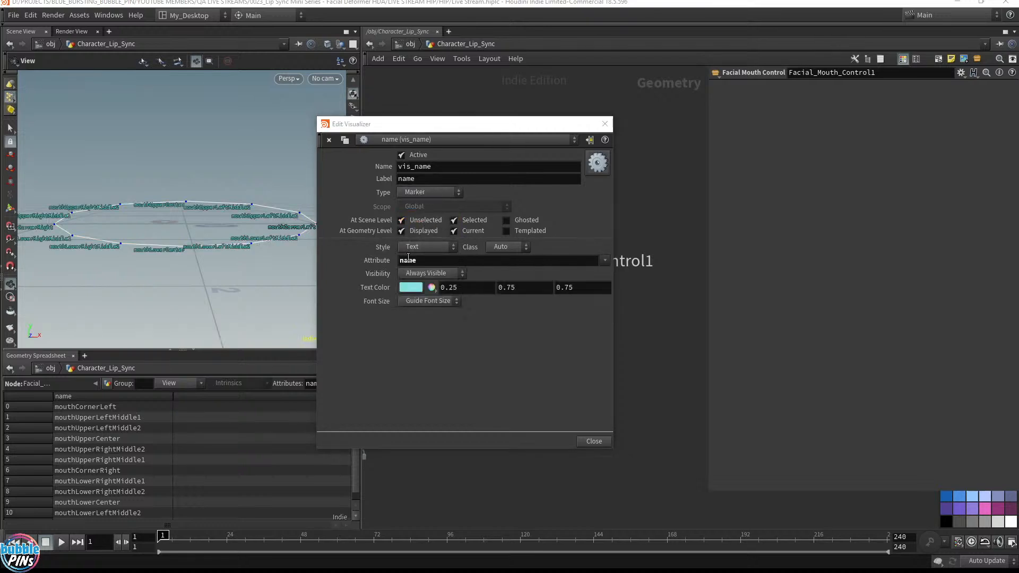
{"action": "left_click_drag", "start_coordinate": [118, 215], "coordinate": [167, 220]}
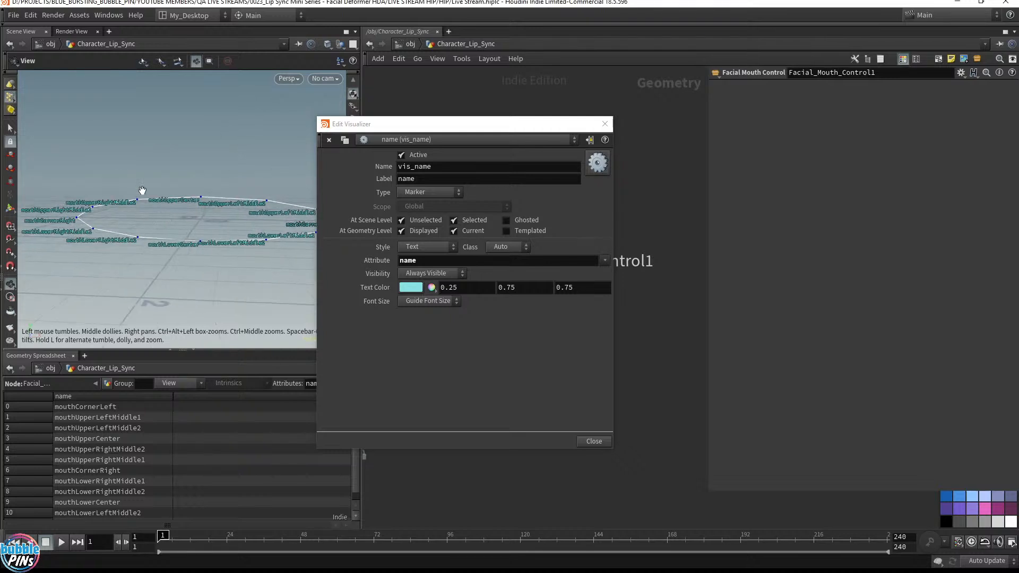
Try the Large font size for the name visualizer's text, settle on Medium, and close the visualizer settings.
{"action": "left_click", "coordinate": [443, 302]}
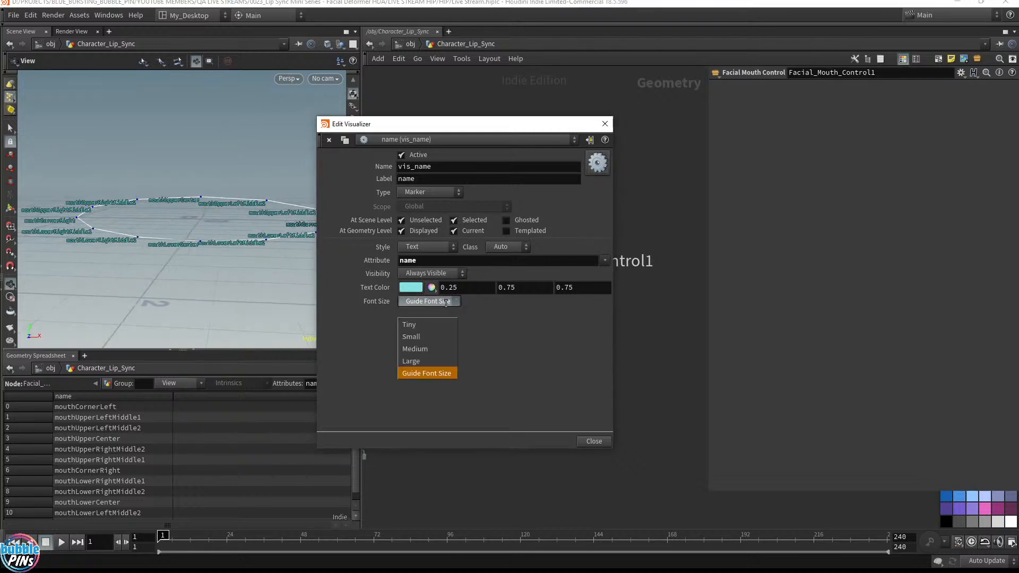
{"action": "left_click", "coordinate": [420, 365]}
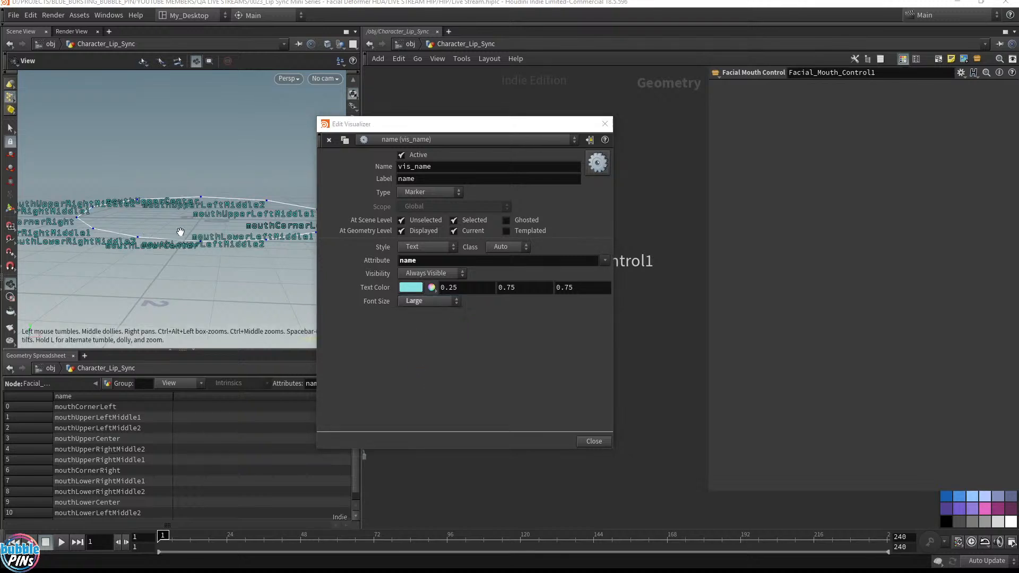
{"action": "left_click", "coordinate": [418, 303]}
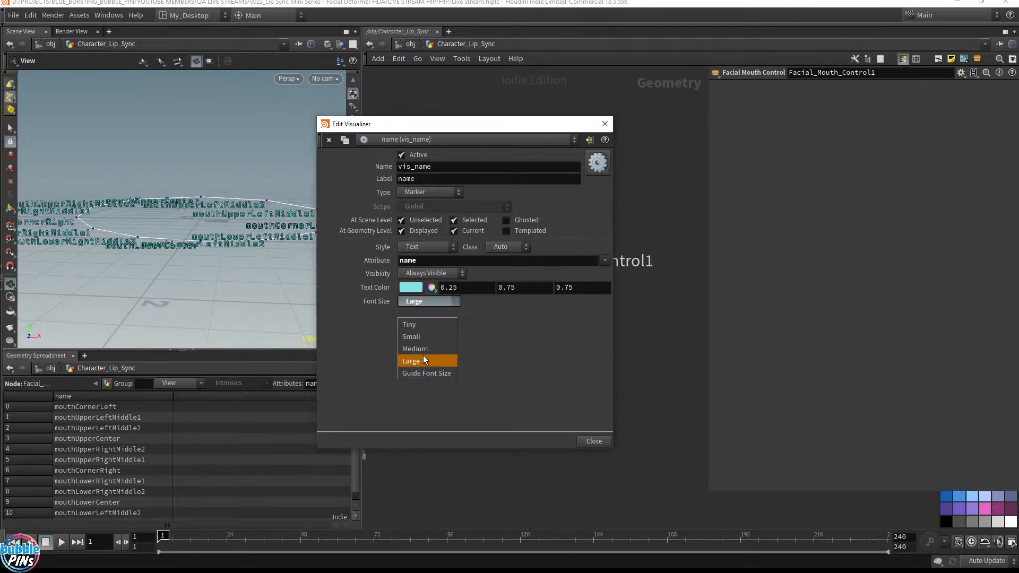
{"action": "left_click", "coordinate": [430, 349]}
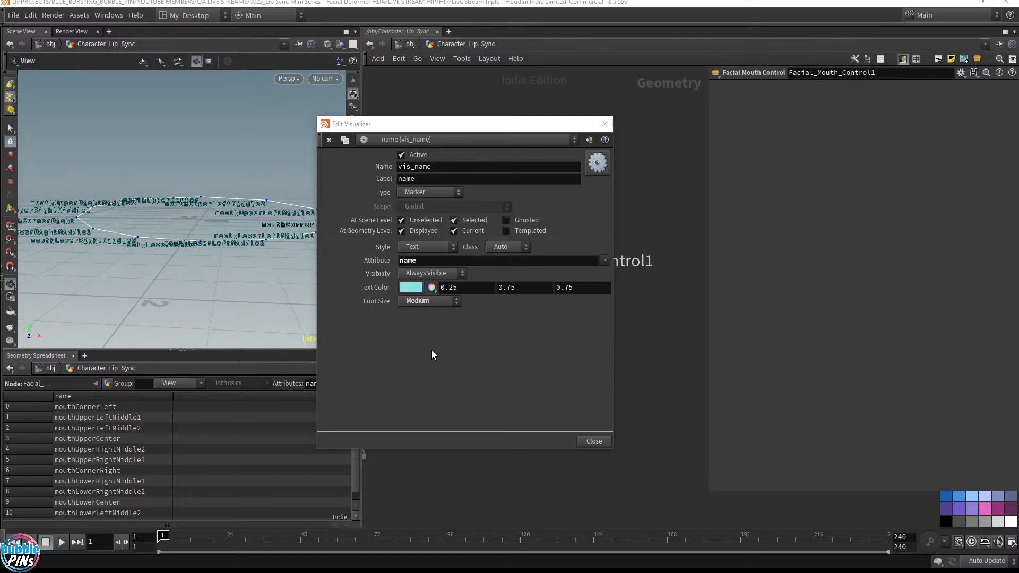
{"action": "left_click", "coordinate": [604, 126]}
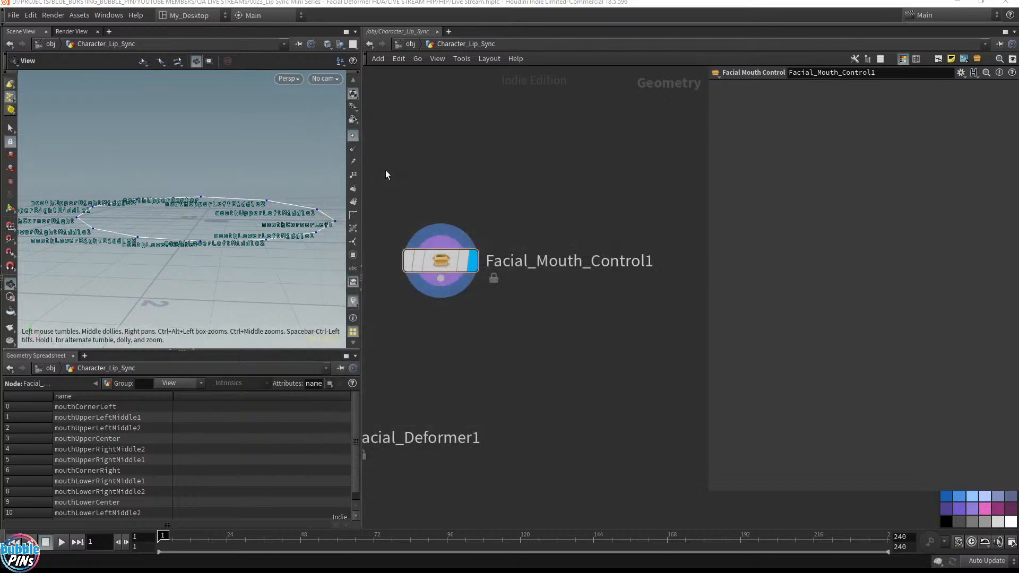
Widen the scene view to examine the point name labels around the mouth curve, and turn the visualizers off.
{"action": "left_click_drag", "start_coordinate": [362, 194], "coordinate": [490, 196]}
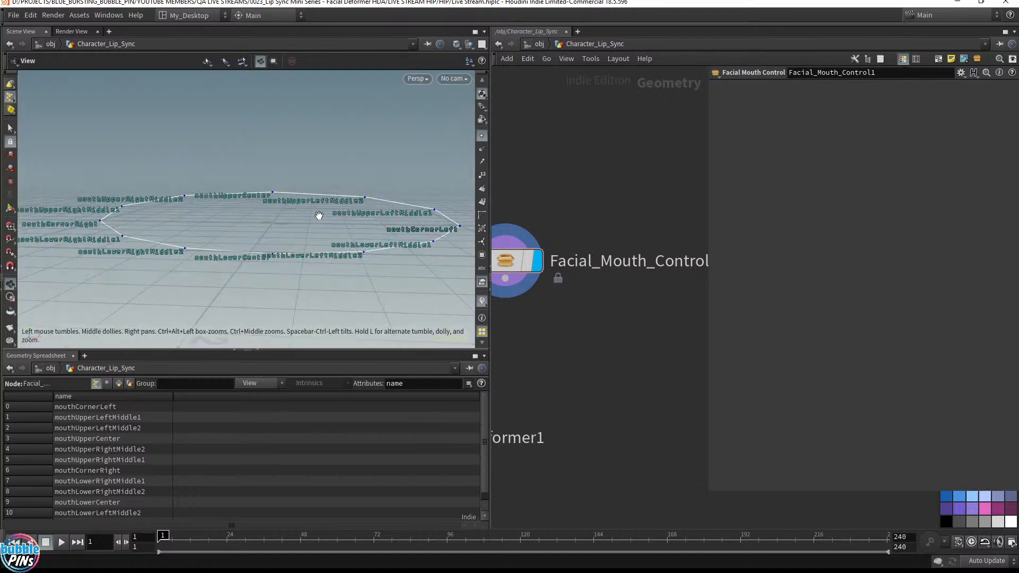
{"action": "scroll", "coordinate": [457, 211], "scroll_direction": "up", "scroll_amount": 3}
{"action": "middle_click_drag", "start_coordinate": [457, 212], "coordinate": [385, 233]}
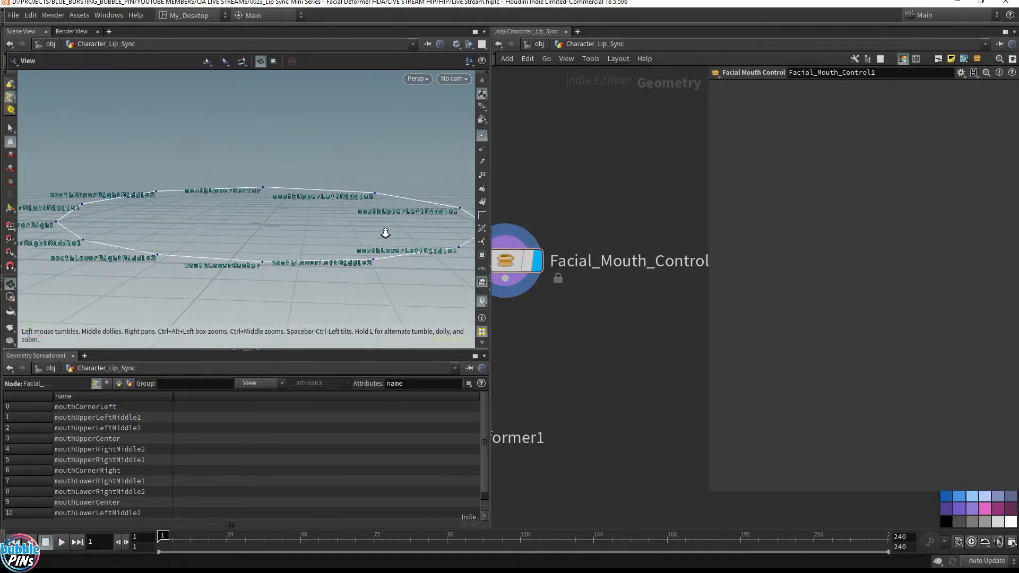
{"action": "right_click_drag", "start_coordinate": [375, 232], "coordinate": [258, 215]}
{"action": "middle_click_drag", "start_coordinate": [258, 214], "coordinate": [508, 229]}
{"action": "right_click_drag", "start_coordinate": [508, 230], "coordinate": [566, 222]}
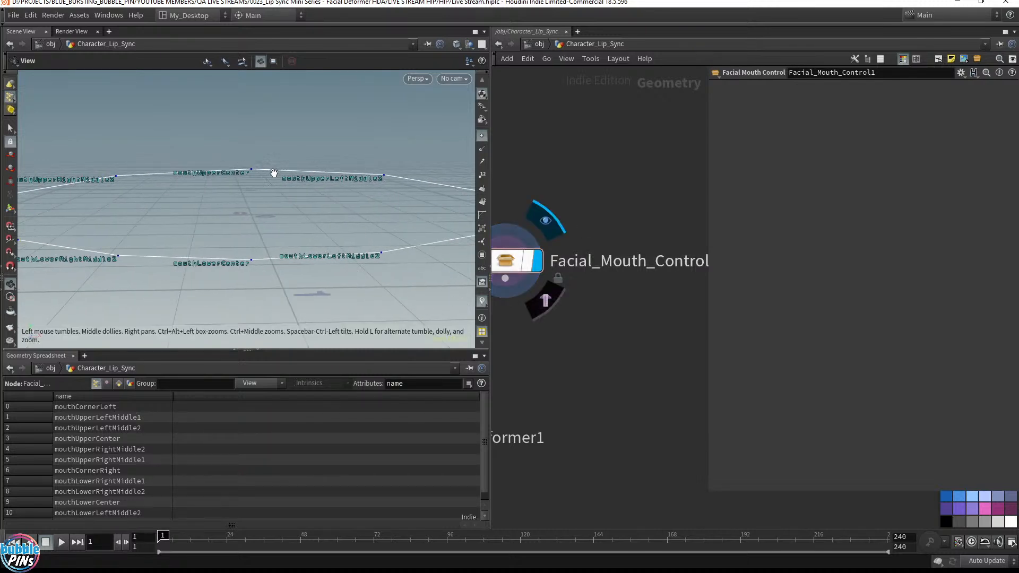
{"action": "middle_click_drag", "start_coordinate": [394, 205], "coordinate": [323, 217]}
{"action": "right_click_drag", "start_coordinate": [322, 217], "coordinate": [297, 222]}
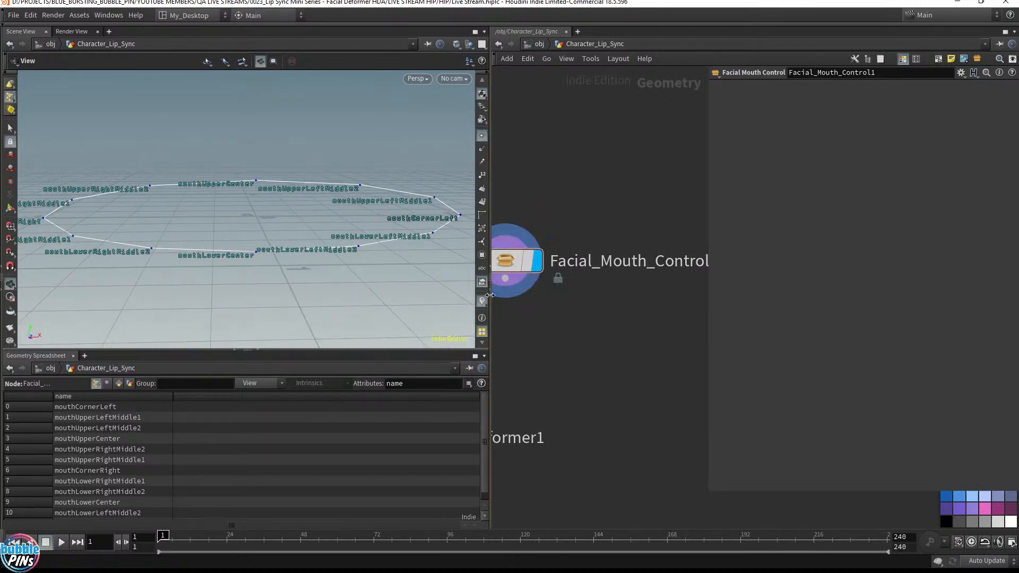
{"action": "left_click", "coordinate": [481, 301]}
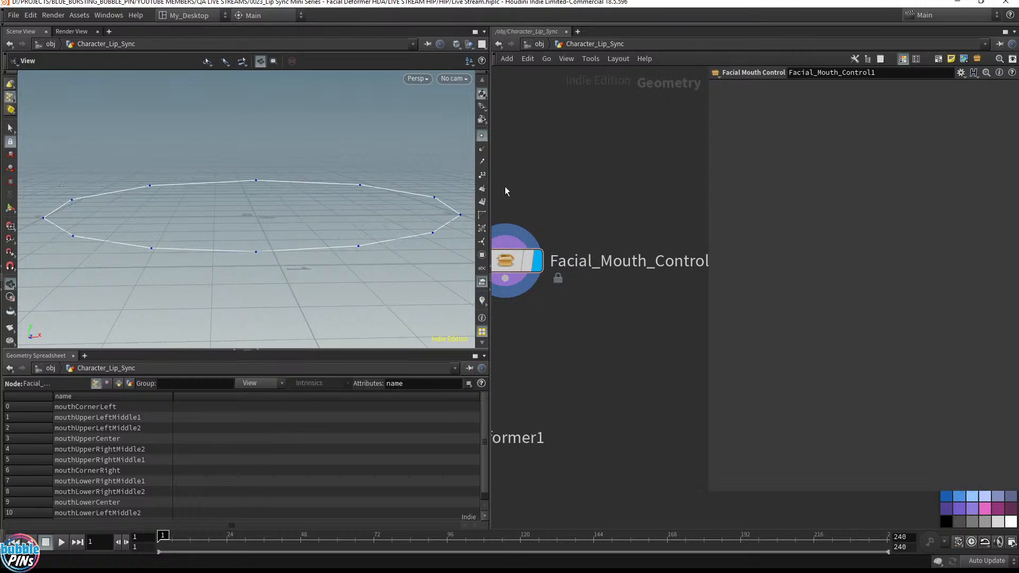
Narrow the scene view and connect Facial_Mouth_Control1's output to the second input of Facial_Deformer1.
{"action": "left_click_drag", "start_coordinate": [490, 192], "coordinate": [303, 195]}
{"action": "middle_click_drag", "start_coordinate": [426, 198], "coordinate": [580, 196]}
{"action": "scroll", "coordinate": [491, 209], "scroll_direction": "down", "scroll_amount": 5}
{"action": "middle_click_drag", "start_coordinate": [453, 167], "coordinate": [506, 213]}
{"action": "left_click_drag", "start_coordinate": [516, 218], "coordinate": [699, 297]}
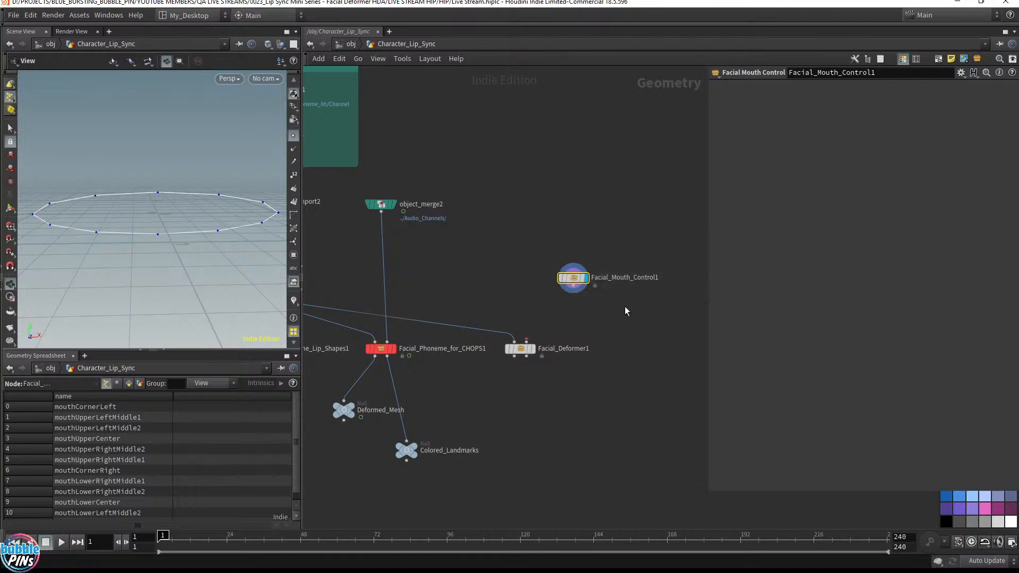
{"action": "left_click_drag", "start_coordinate": [573, 287], "coordinate": [503, 332]}
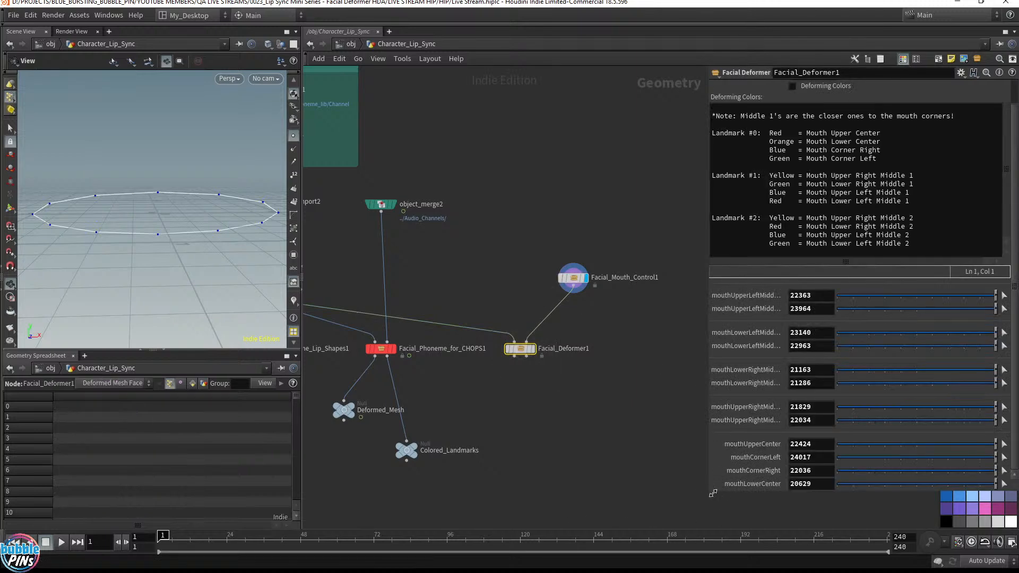
Color the Facial_Deformer1 node red, saving the scene, and display the node's result in the viewport.
{"action": "scroll", "coordinate": [713, 493], "scroll_direction": "down", "scroll_amount": 4}
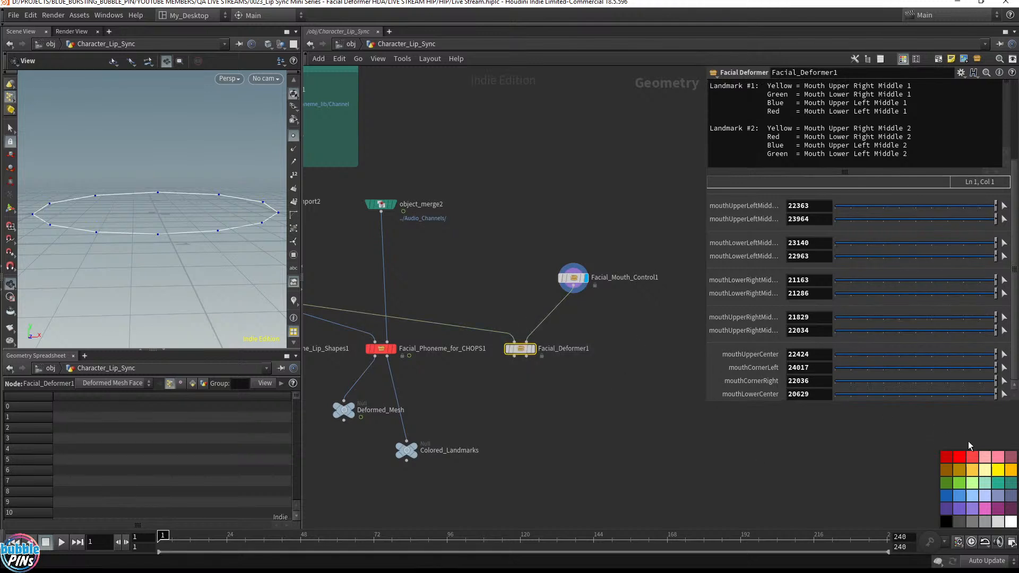
{"action": "left_click", "coordinate": [971, 456]}
{"action": "key", "text": "ctrl+s"}
{"action": "left_click", "coordinate": [532, 348]}
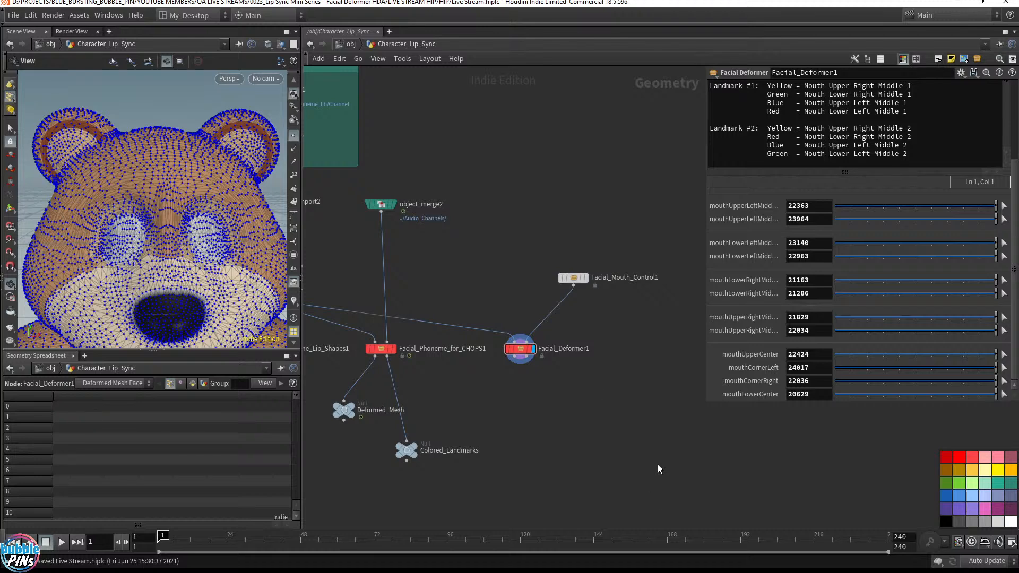
Hide the point display and enlarge the scene view, framing the bear's closed mouth.
{"action": "left_click", "coordinate": [293, 135]}
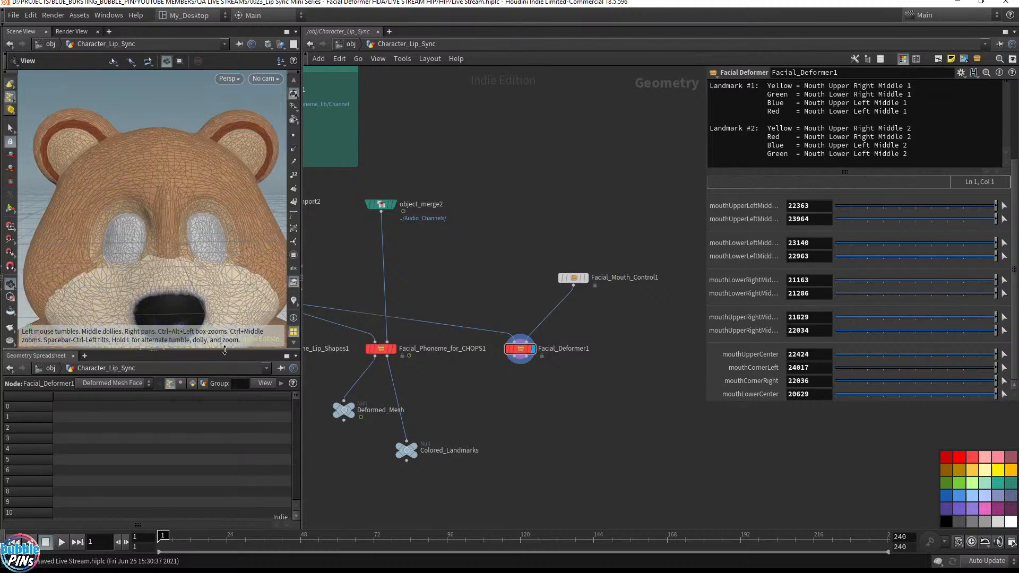
{"action": "left_click_drag", "start_coordinate": [224, 350], "coordinate": [189, 255]}
{"action": "right_click_drag", "start_coordinate": [194, 325], "coordinate": [165, 210]}
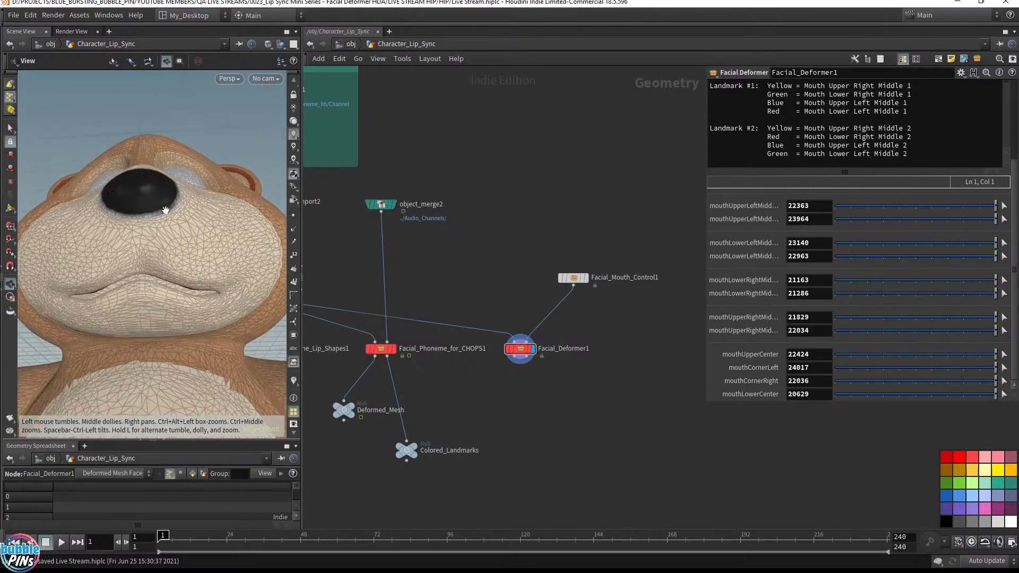
{"action": "left_click_drag", "start_coordinate": [166, 210], "coordinate": [192, 220]}
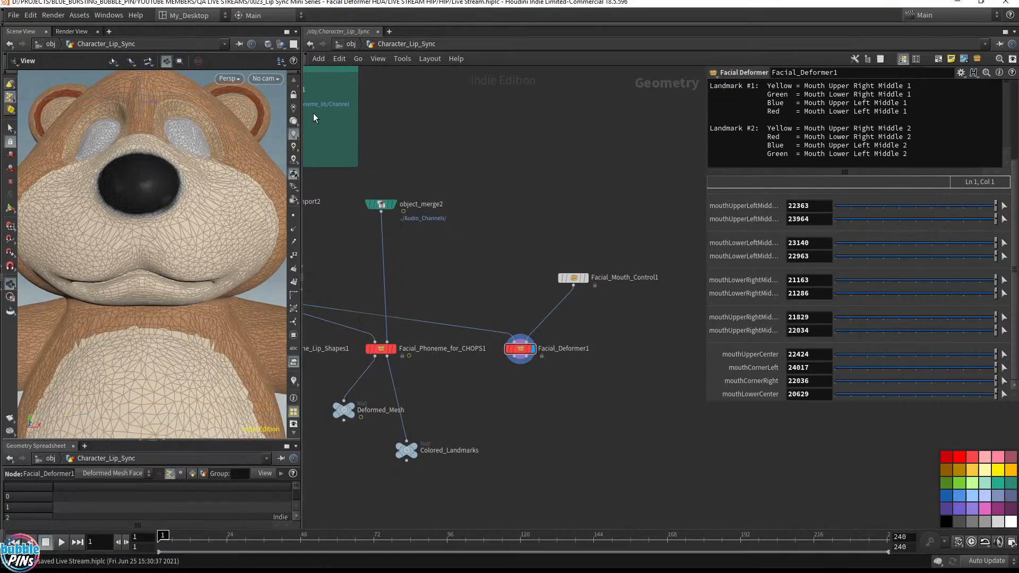
{"action": "left_click_drag", "start_coordinate": [302, 122], "coordinate": [508, 162]}
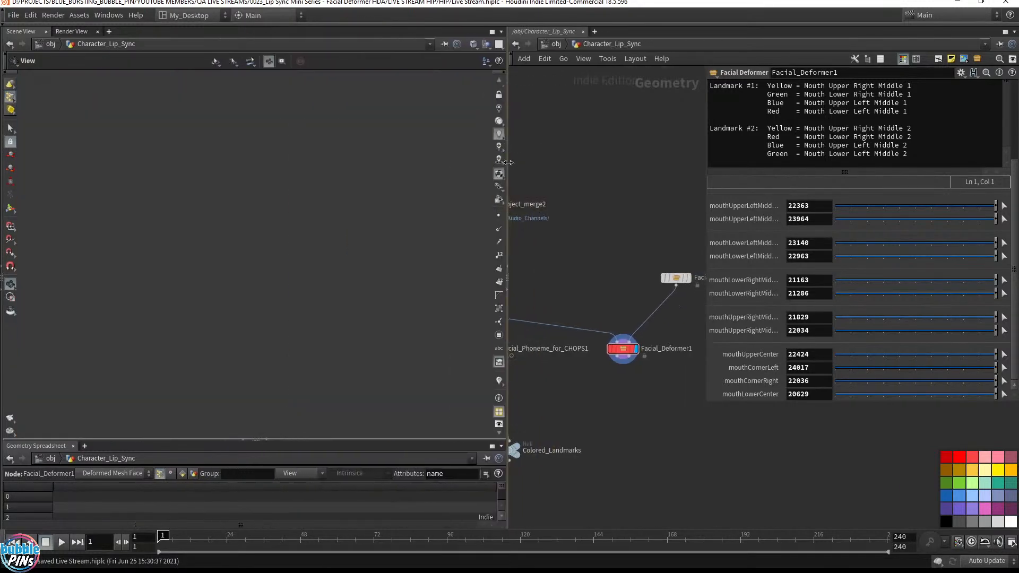
{"action": "middle_click_drag", "start_coordinate": [675, 414], "coordinate": [657, 414]}
Check the deforming radius used on Facial_Phoneme_for_CHOPS1, set Facial_Deformer1's Deforming Radius to 0.5, and save the scene.
{"action": "scroll", "coordinate": [808, 269], "scroll_direction": "up", "scroll_amount": 5}
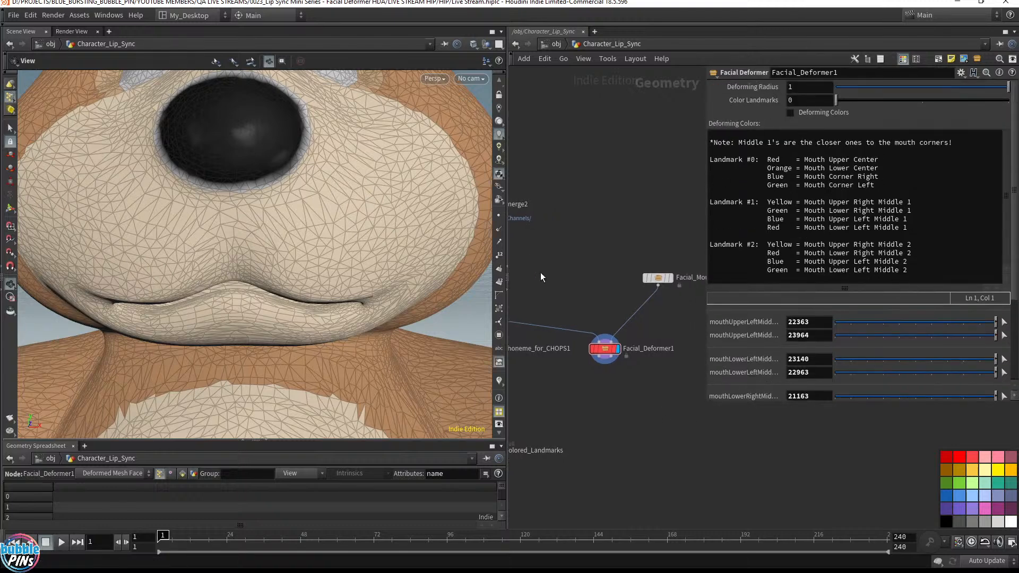
{"action": "middle_click_drag", "start_coordinate": [541, 276], "coordinate": [608, 266]}
{"action": "scroll", "coordinate": [607, 266], "scroll_direction": "down", "scroll_amount": 3}
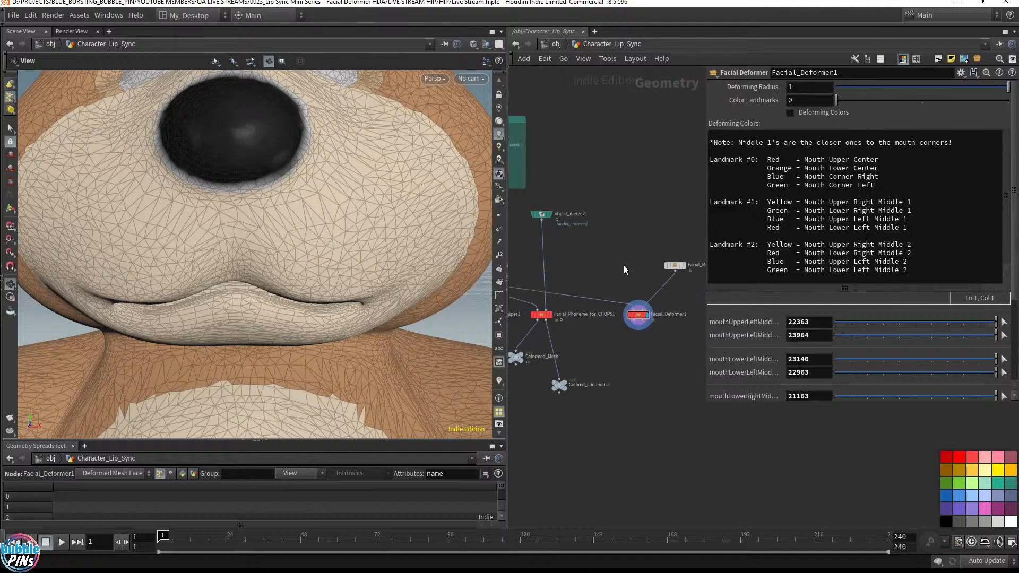
{"action": "left_click", "coordinate": [541, 314]}
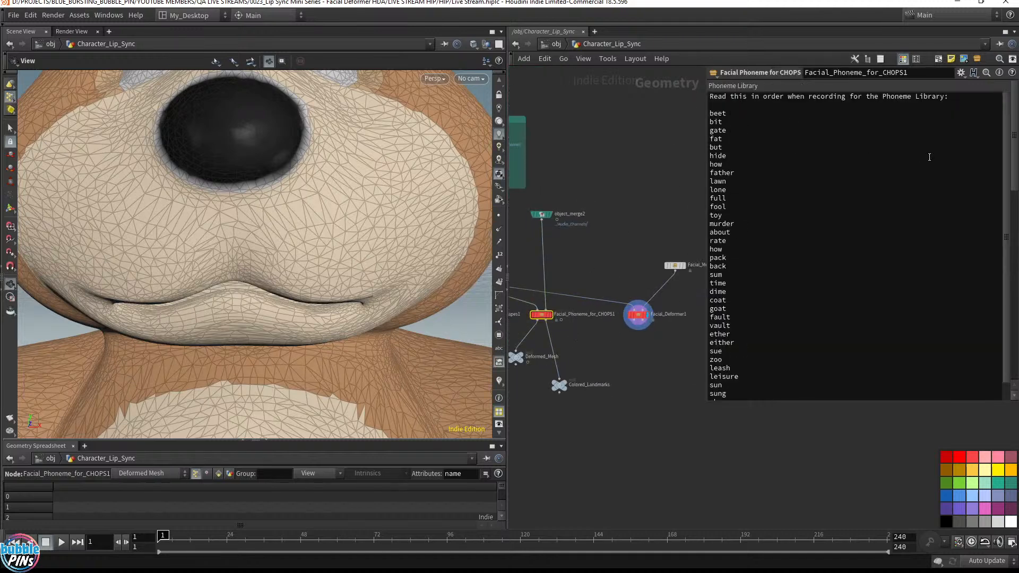
{"action": "scroll", "coordinate": [1016, 116], "scroll_direction": "down", "scroll_amount": 5}
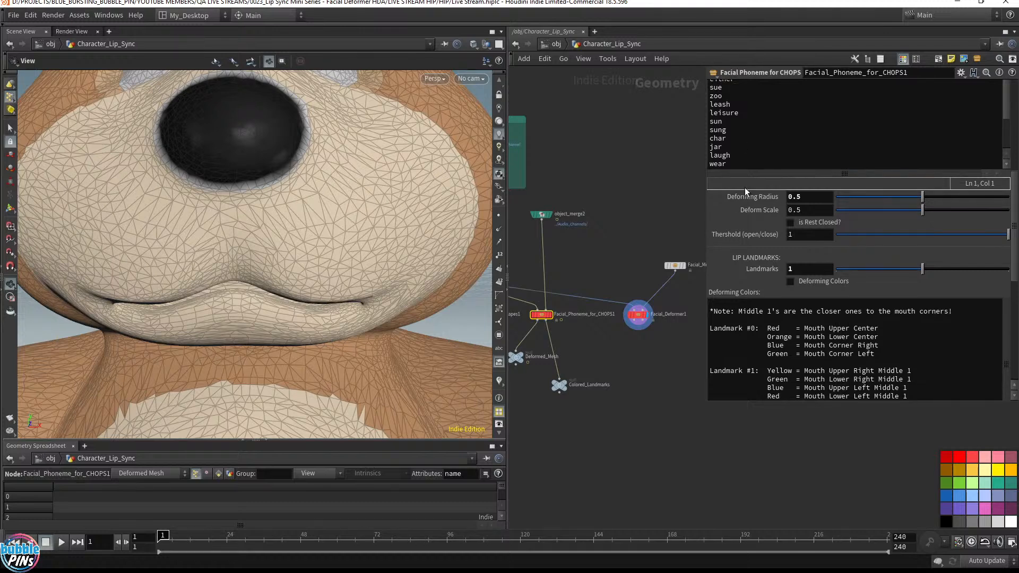
{"action": "left_click", "coordinate": [637, 314]}
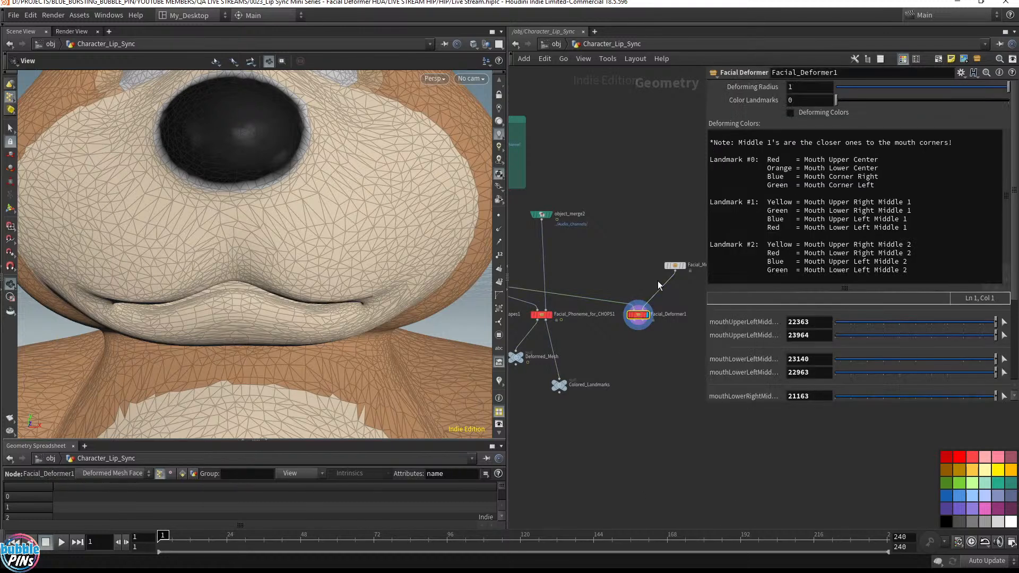
{"action": "left_click", "coordinate": [799, 89]}
{"action": "type", "text": "0.5"}
{"action": "key", "text": "Return"}
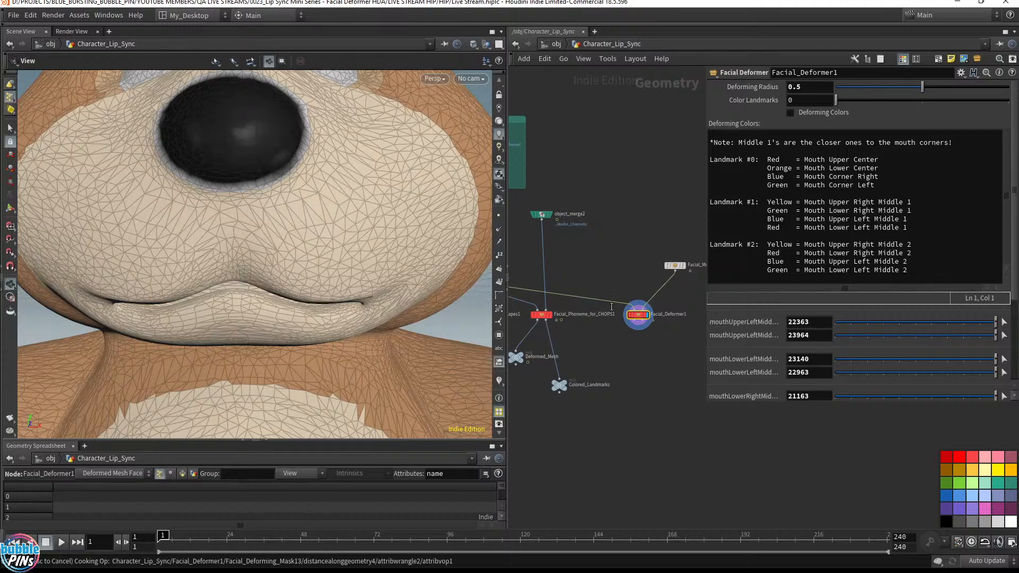
{"action": "key", "text": "ctrl+s"}
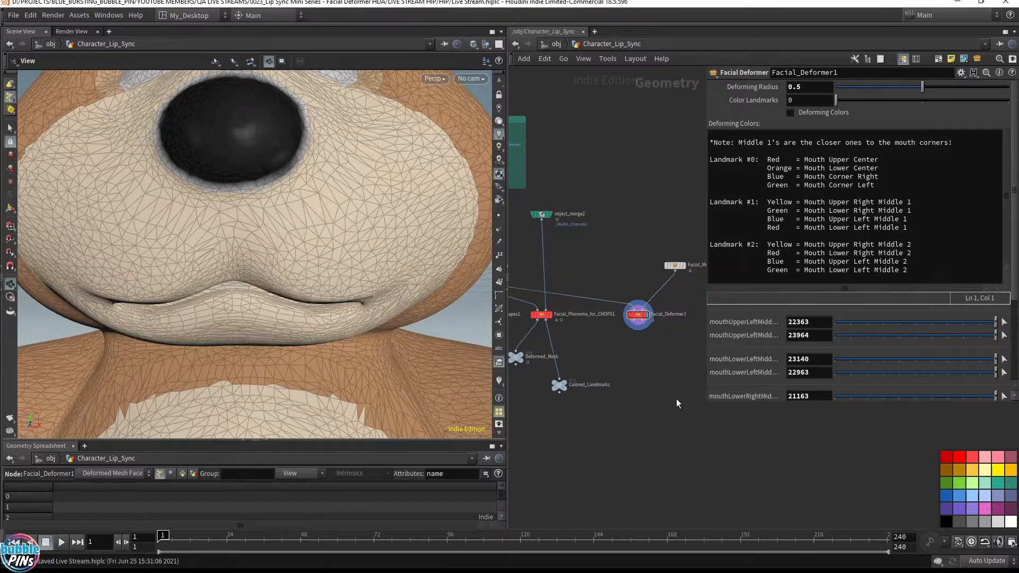
Hide the node parameters and the geometry spreadsheet, and set the scene view to Hide Other Objects.
{"action": "key", "text": "p"}
{"action": "scroll", "coordinate": [762, 371], "scroll_direction": "up", "scroll_amount": 5}
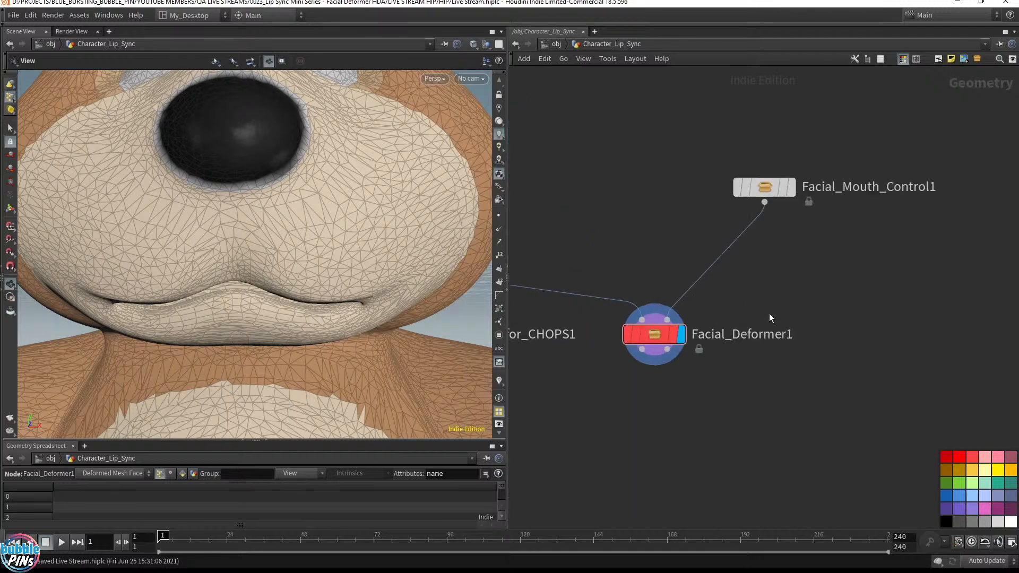
{"action": "left_click", "coordinate": [267, 440]}
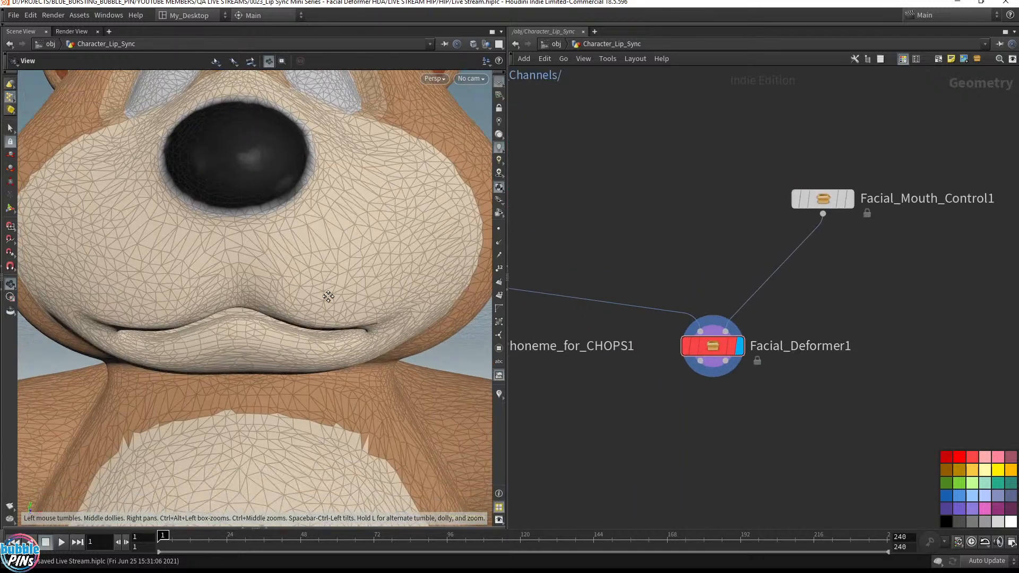
{"action": "left_click", "coordinate": [485, 44]}
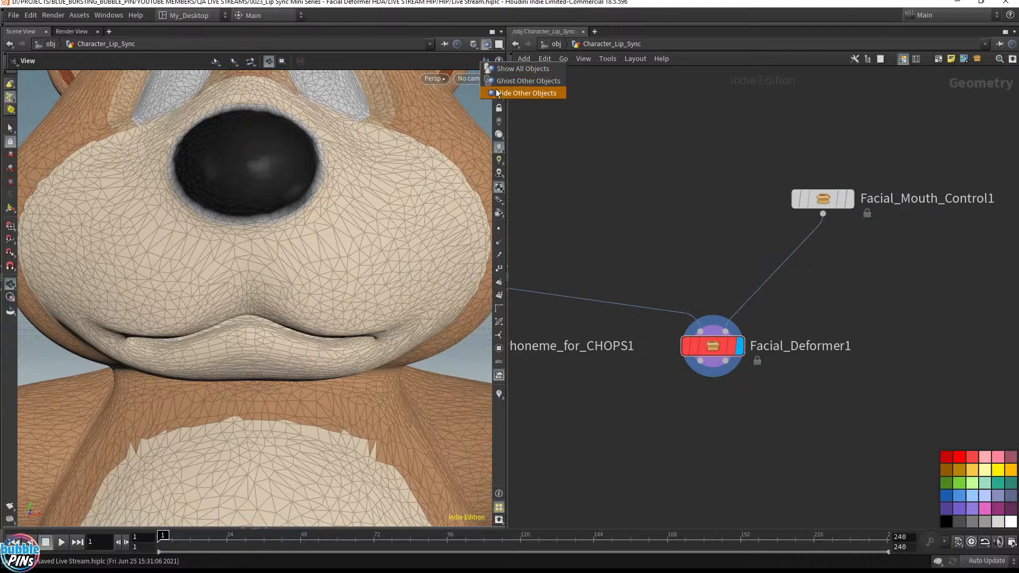
{"action": "left_click", "coordinate": [498, 92]}
Split the scene into two stacked views, framing the mouth in perspective and leaving empty space beside the bear in the front view.
{"action": "left_click", "coordinate": [502, 44]}
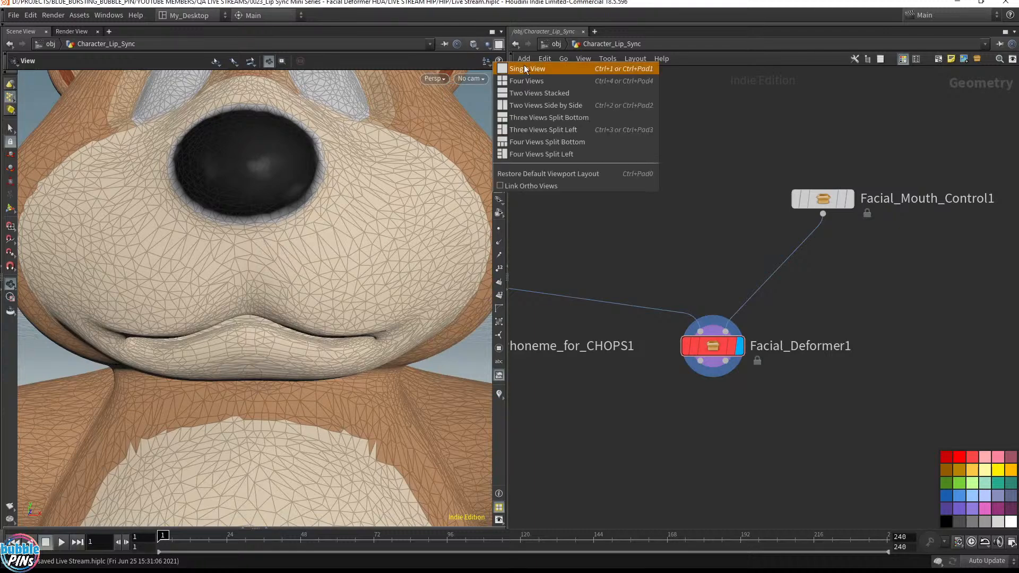
{"action": "left_click", "coordinate": [522, 96]}
{"action": "left_click_drag", "start_coordinate": [300, 238], "coordinate": [311, 172]}
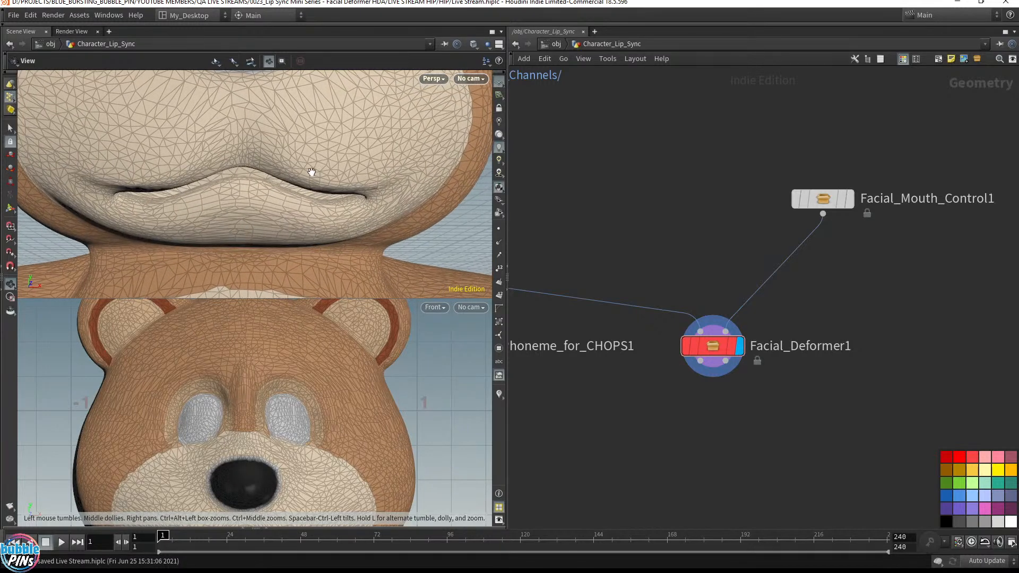
{"action": "right_click_drag", "start_coordinate": [395, 390], "coordinate": [157, 368]}
{"action": "right_click_drag", "start_coordinate": [359, 387], "coordinate": [451, 368]}
{"action": "middle_click_drag", "start_coordinate": [450, 368], "coordinate": [363, 405]}
{"action": "right_click_drag", "start_coordinate": [363, 405], "coordinate": [265, 400]}
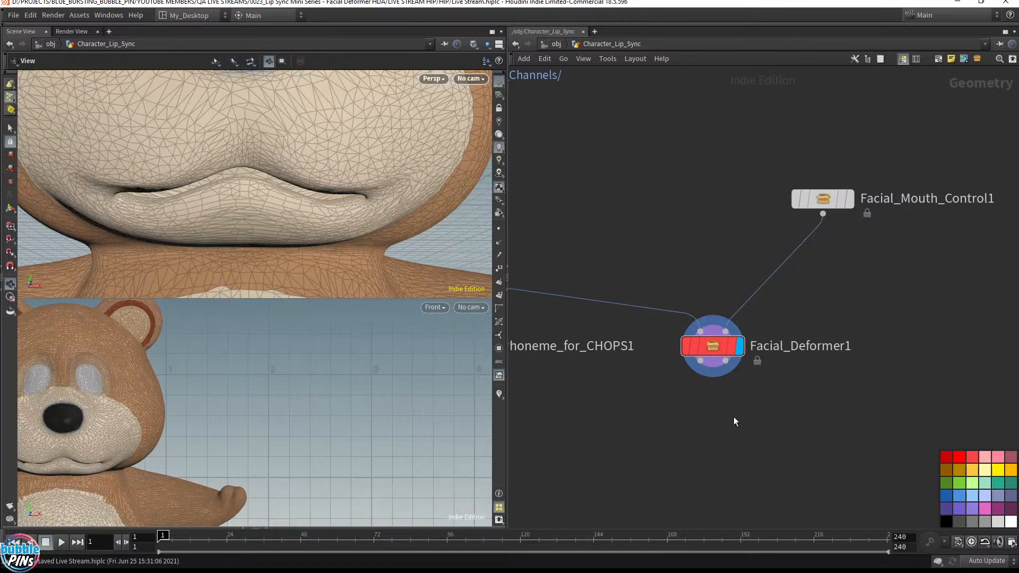
Add a Merge node below Facial_Deformer1, save the scene, and move the new node aside.
{"action": "scroll", "coordinate": [733, 416], "scroll_direction": "down", "scroll_amount": 4}
{"action": "scroll", "coordinate": [733, 412], "scroll_direction": "up", "scroll_amount": 5}
{"action": "middle_click_drag", "start_coordinate": [753, 412], "coordinate": [699, 402]}
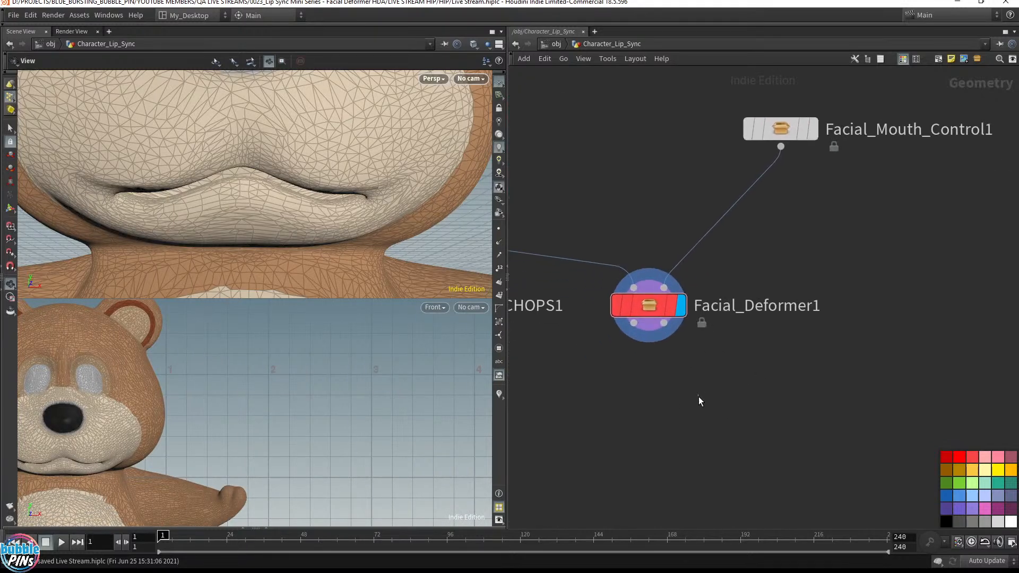
{"action": "key", "text": "Tab"}
{"action": "type", "text": "merge"}
{"action": "key", "text": "Return"}
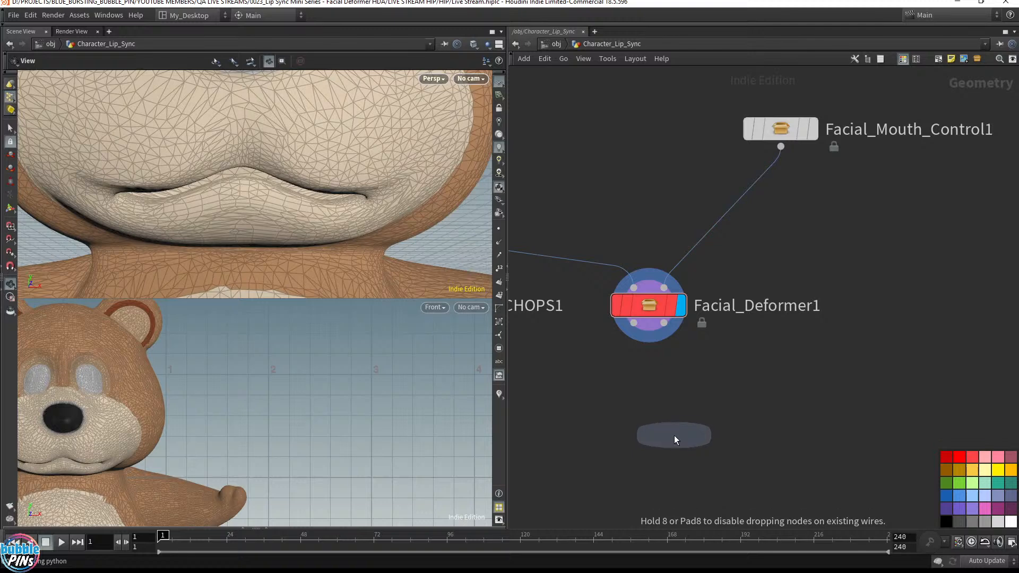
{"action": "left_click", "coordinate": [682, 436]}
{"action": "key", "text": "ctrl+s"}
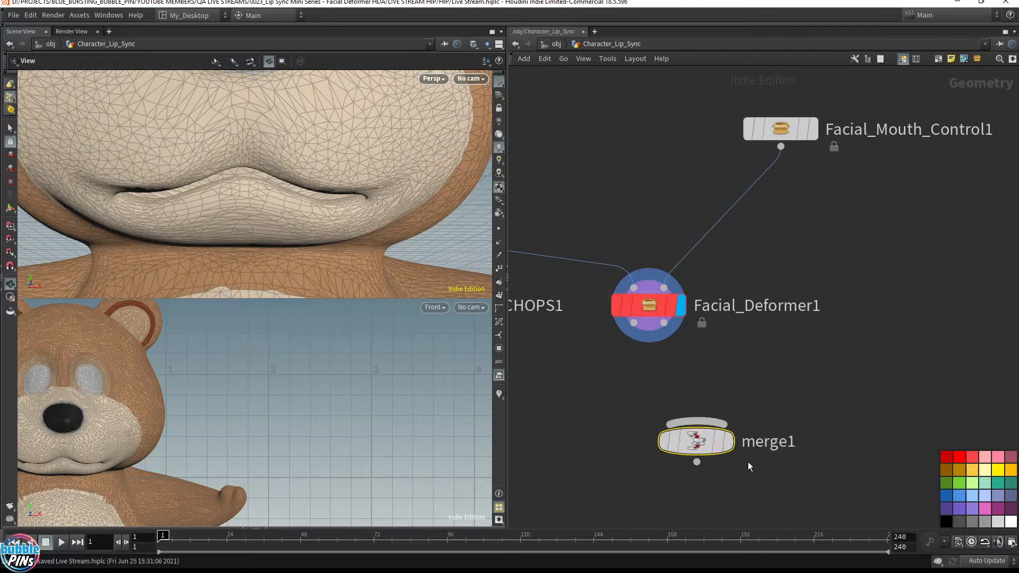
{"action": "left_click_drag", "start_coordinate": [759, 448], "coordinate": [992, 447]}
Rewire the Deformed_Mesh and Colored_Landmarks nulls from Facial_Phoneme_for_CHOPS1 to the first and second outputs of Facial_Deformer1.
{"action": "left_click", "coordinate": [676, 410]}
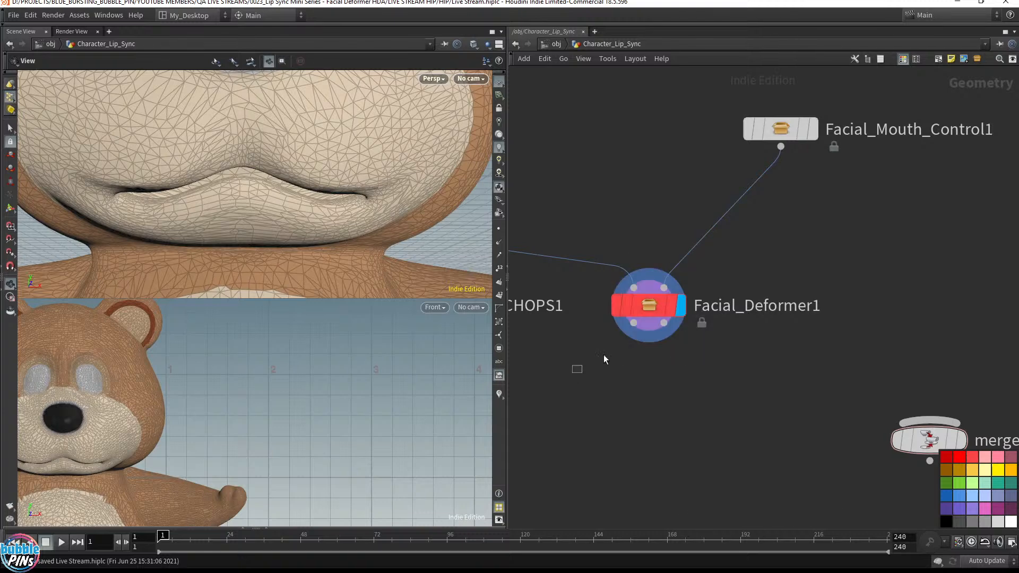
{"action": "left_click_drag", "start_coordinate": [572, 373], "coordinate": [961, 279]}
{"action": "middle_click_drag", "start_coordinate": [663, 394], "coordinate": [910, 382]}
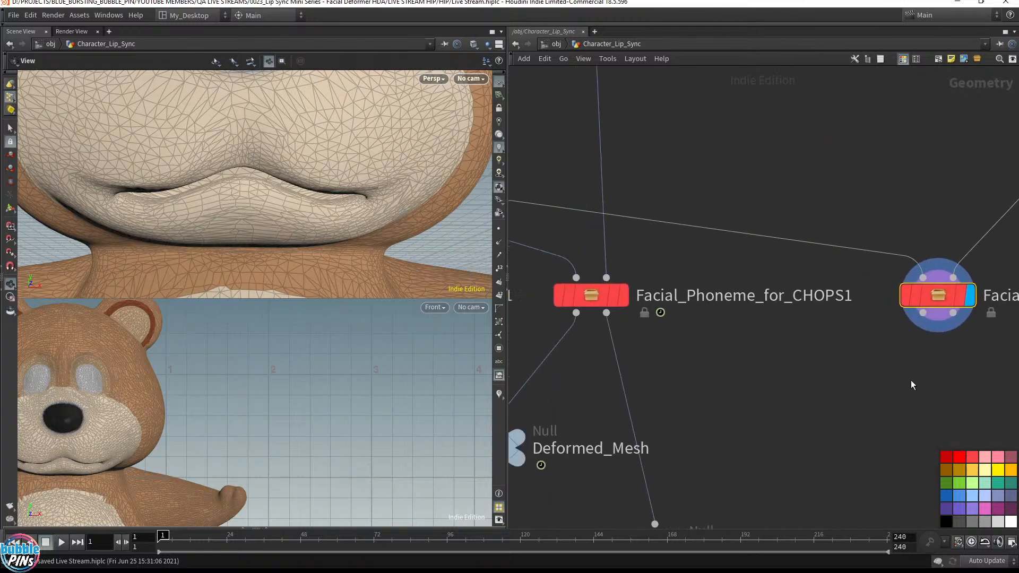
{"action": "left_click_drag", "start_coordinate": [696, 353], "coordinate": [541, 268]}
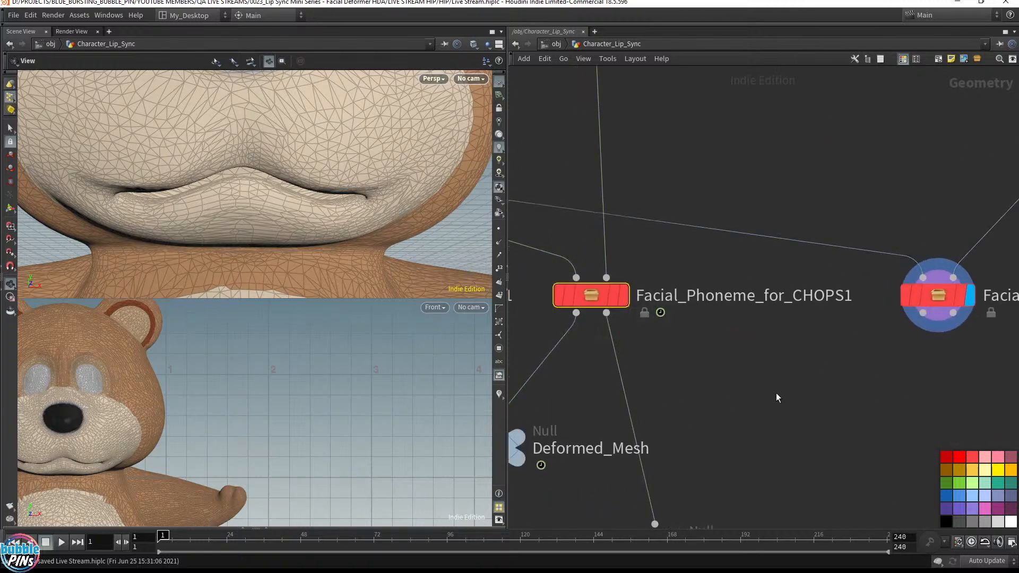
{"action": "scroll", "coordinate": [776, 397], "scroll_direction": "down", "scroll_amount": 3}
{"action": "left_click_drag", "start_coordinate": [621, 382], "coordinate": [834, 373]}
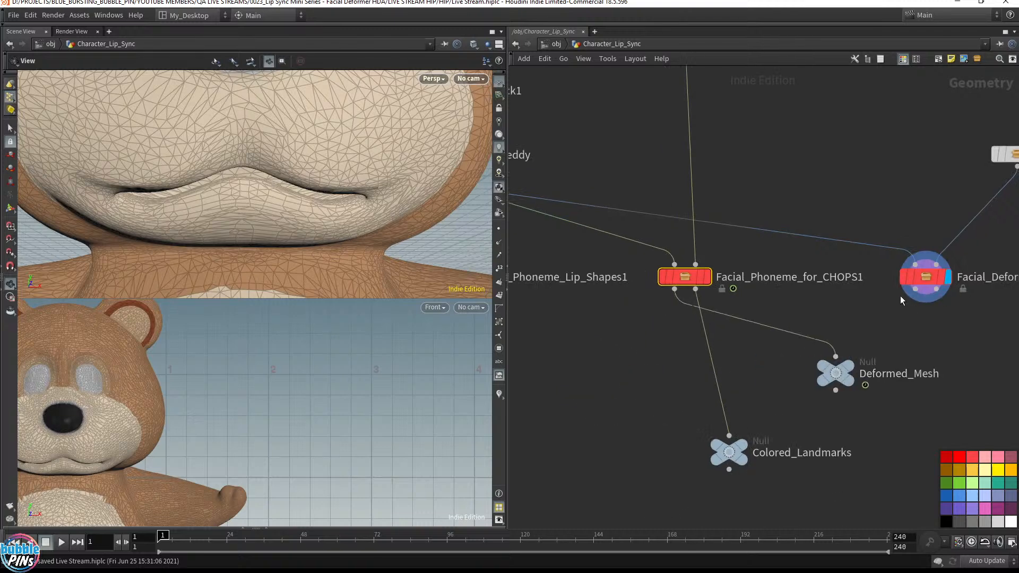
{"action": "left_click_drag", "start_coordinate": [913, 291], "coordinate": [835, 355]}
{"action": "left_click_drag", "start_coordinate": [732, 446], "coordinate": [929, 438]}
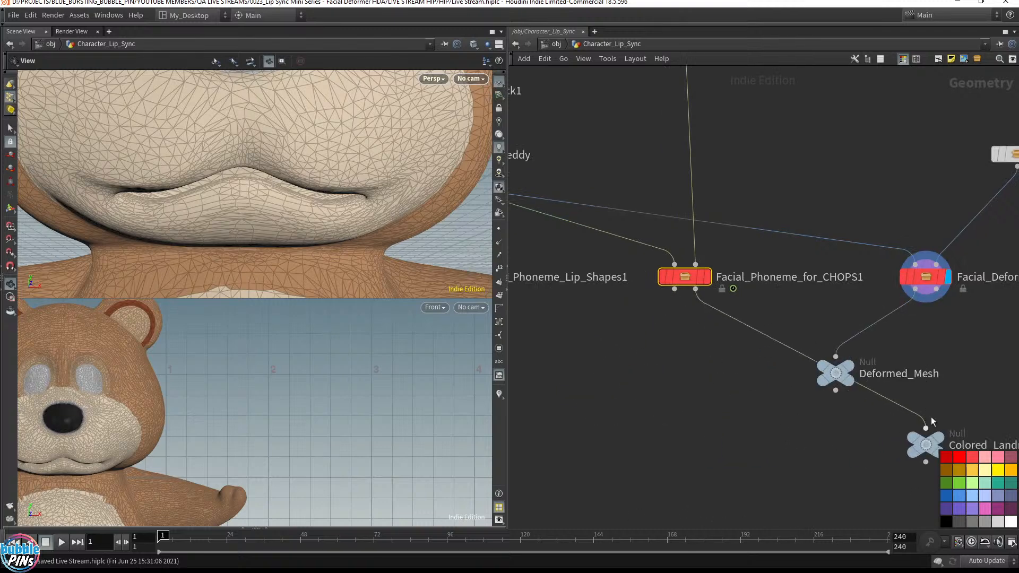
{"action": "left_click_drag", "start_coordinate": [936, 291], "coordinate": [926, 427]}
Display the Deformed_Mesh null and then the Colored_Landmarks null to examine both Facial_Deformer1 outputs.
{"action": "middle_click_drag", "start_coordinate": [950, 384], "coordinate": [663, 386]}
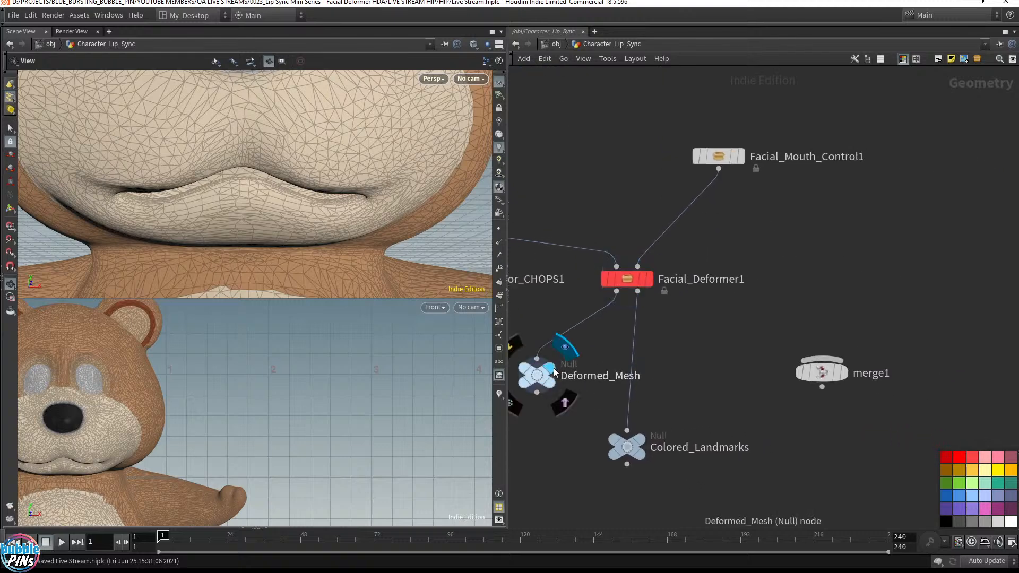
{"action": "left_click", "coordinate": [555, 373]}
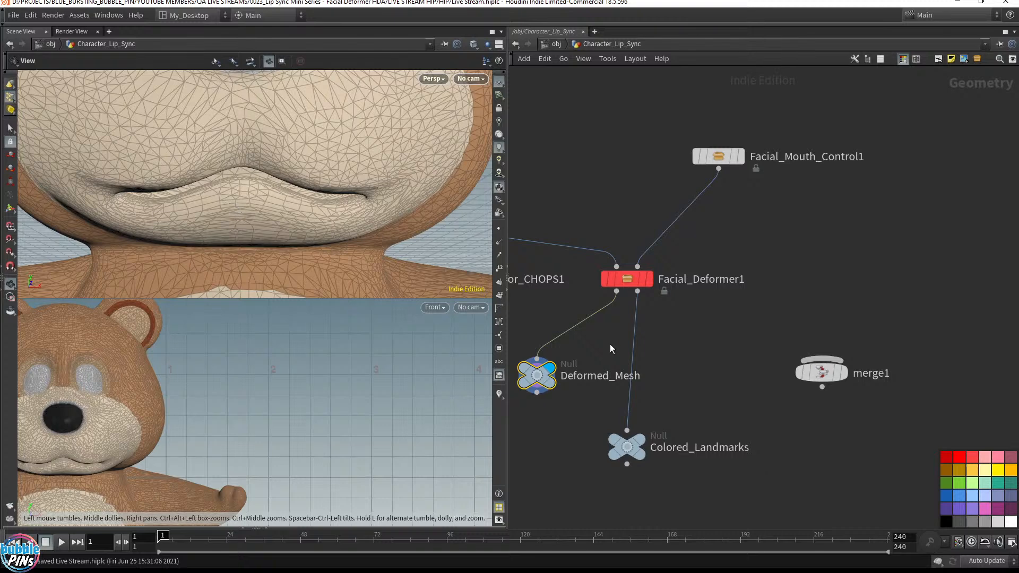
{"action": "mouse_move", "coordinate": [644, 444]}
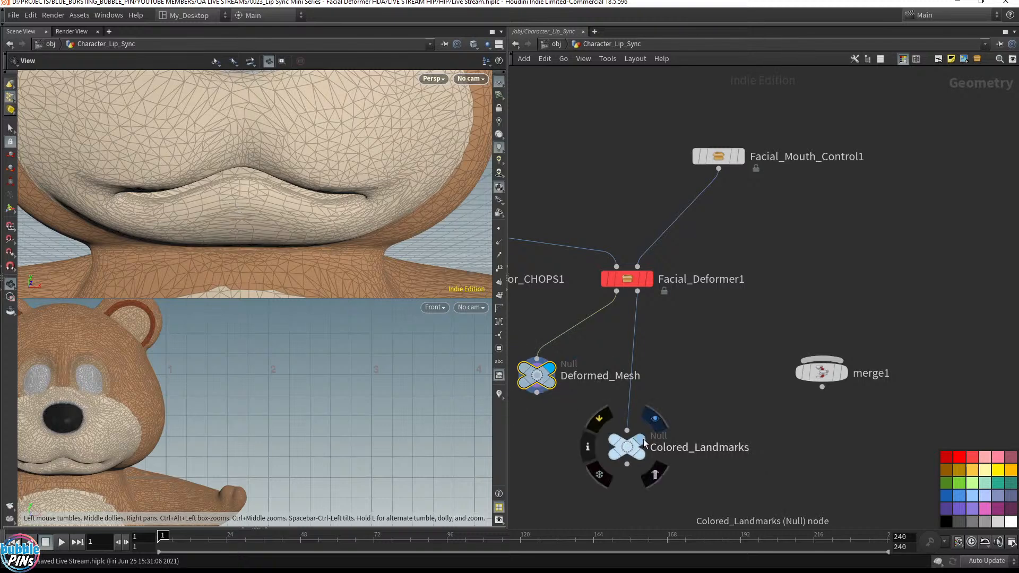
{"action": "left_click", "coordinate": [655, 419]}
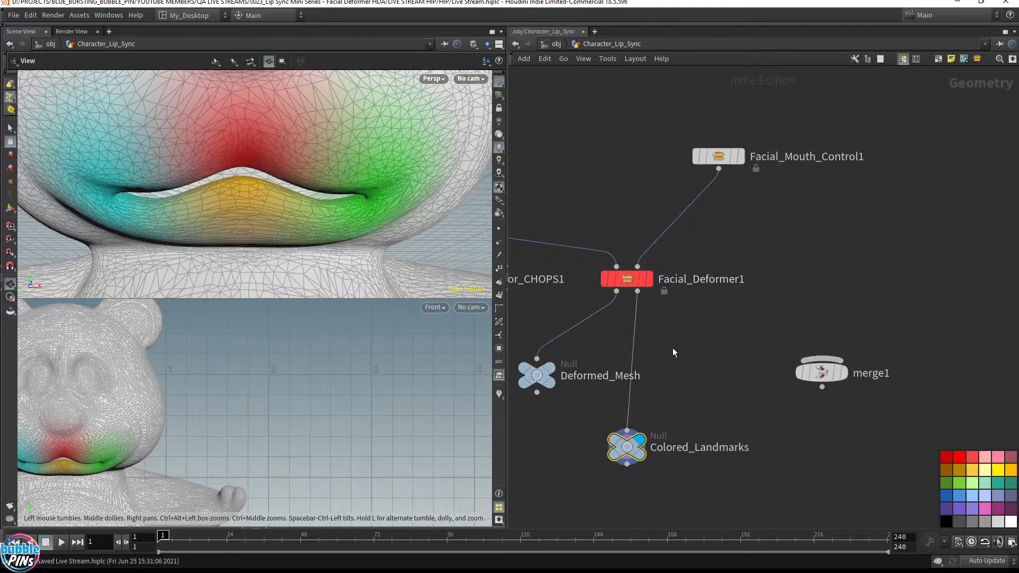
Move the Colored_Landmarks null away from Facial_Deformer1 and cut its connection.
{"action": "left_click_drag", "start_coordinate": [822, 377], "coordinate": [751, 390]}
{"action": "middle_click_drag", "start_coordinate": [658, 399], "coordinate": [935, 361]}
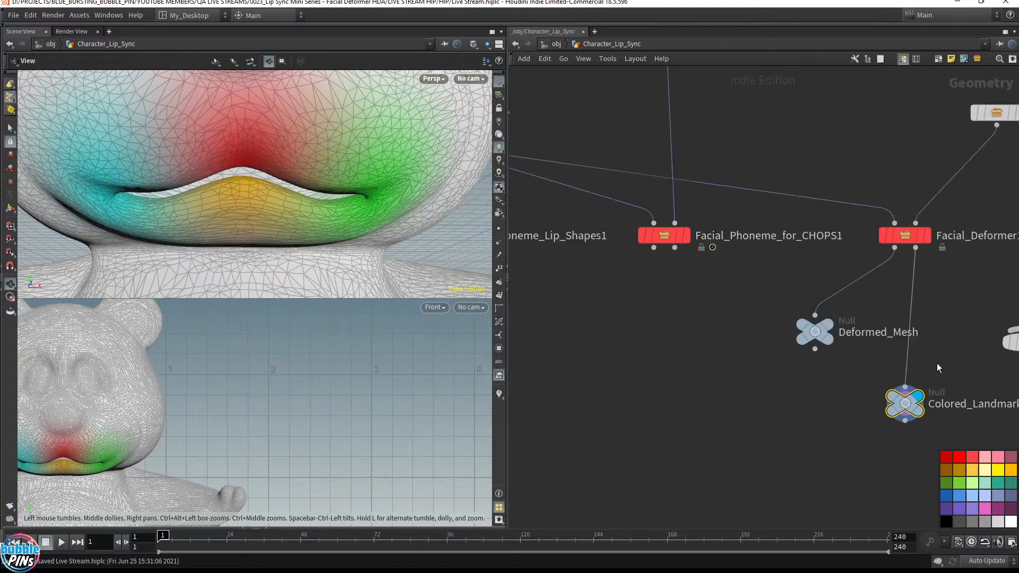
{"action": "left_click_drag", "start_coordinate": [865, 419], "coordinate": [613, 408]}
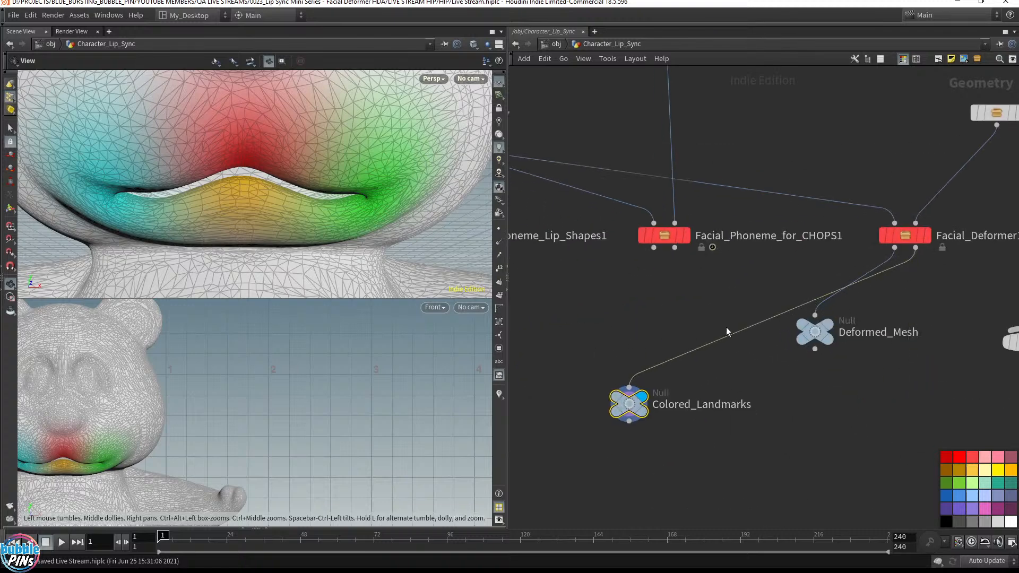
{"action": "key", "text": "y"}
{"action": "left_click_drag", "start_coordinate": [726, 327], "coordinate": [783, 390]}
Place the merge node beneath Facial_Deformer1, with the Deformed_Mesh null directly between them.
{"action": "middle_click_drag", "start_coordinate": [836, 386], "coordinate": [572, 402]}
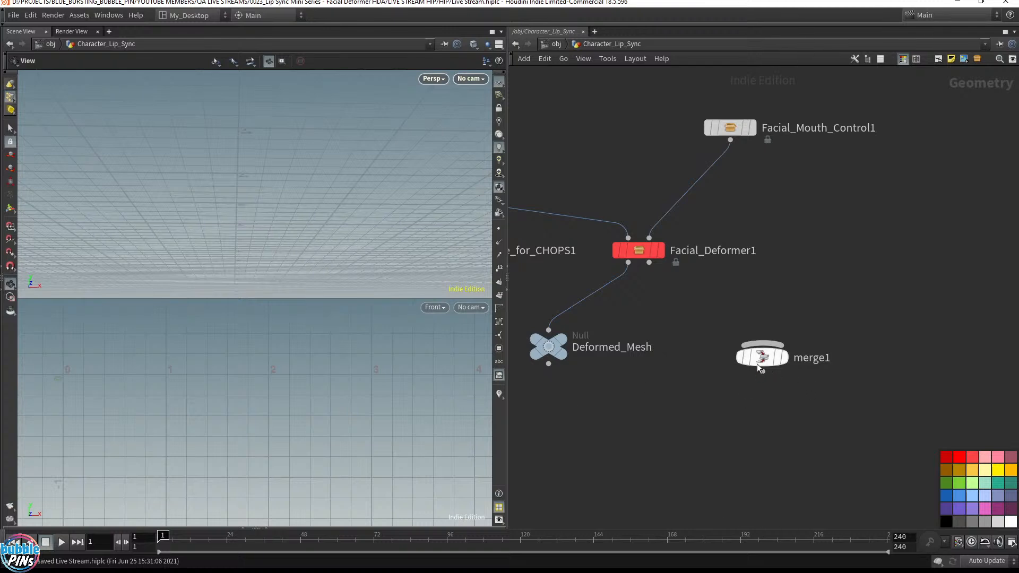
{"action": "left_click_drag", "start_coordinate": [759, 367], "coordinate": [626, 420]}
{"action": "left_click_drag", "start_coordinate": [543, 349], "coordinate": [634, 319]}
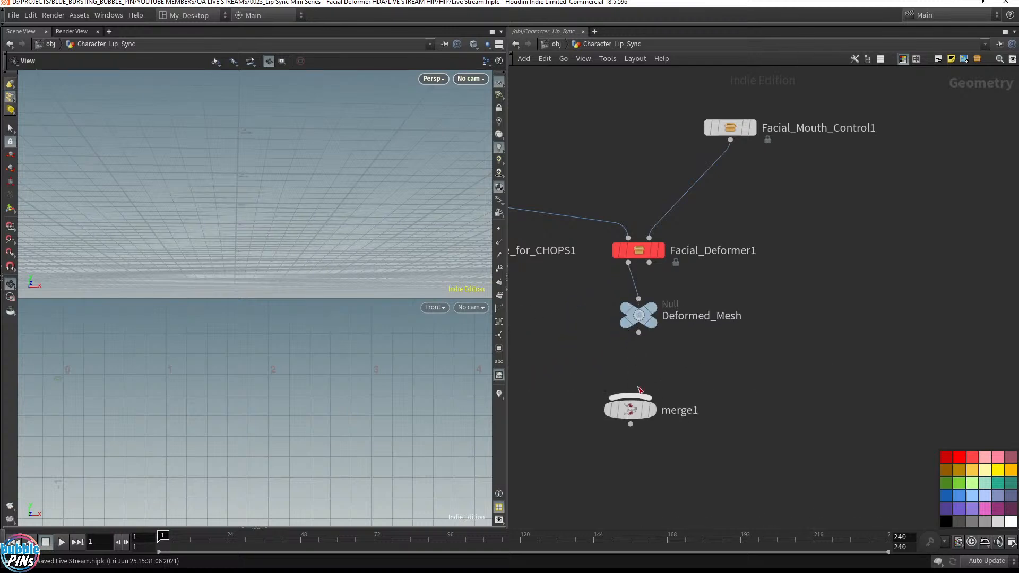
Wire the Deformed_Mesh null into merge1 and display the merge1 result.
{"action": "left_click_drag", "start_coordinate": [628, 410], "coordinate": [637, 411]}
{"action": "left_click_drag", "start_coordinate": [638, 332], "coordinate": [639, 399]}
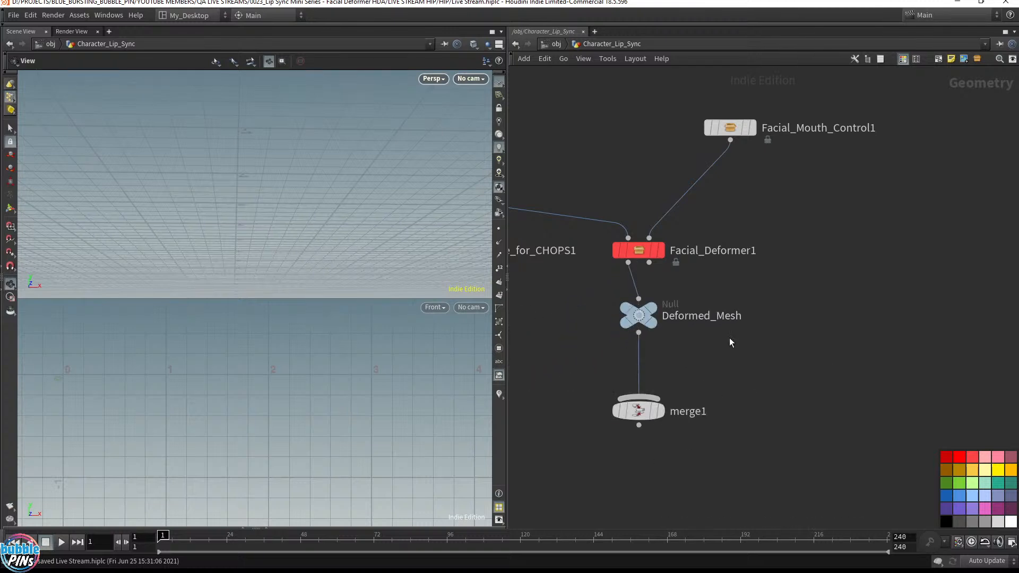
{"action": "left_click", "coordinate": [656, 311]}
{"action": "left_click", "coordinate": [661, 412]}
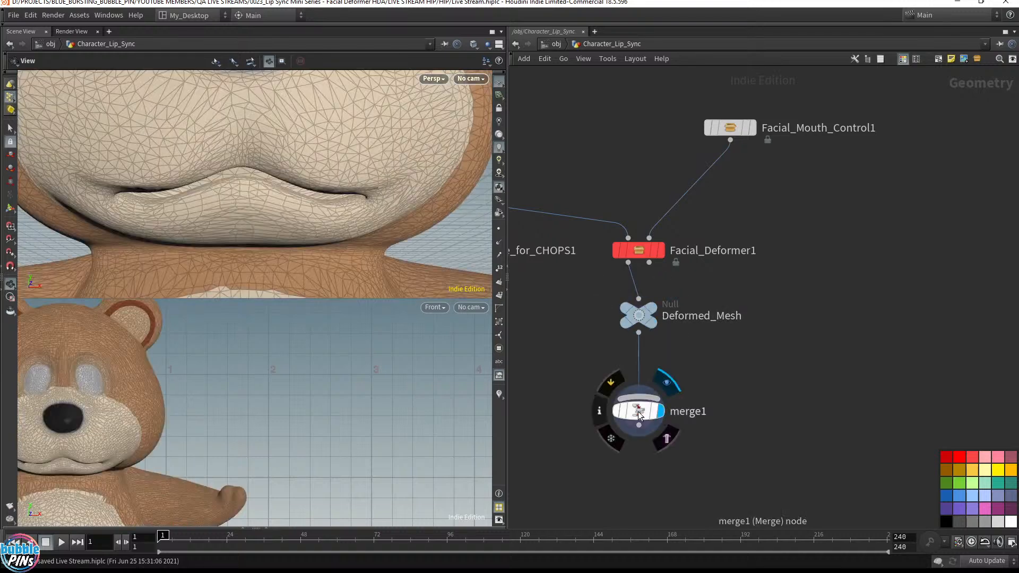
Route the Facial_Mouth_Control1 output through a wire dot into merge1 as its second input and display the merge.
{"action": "left_click", "coordinate": [753, 131]}
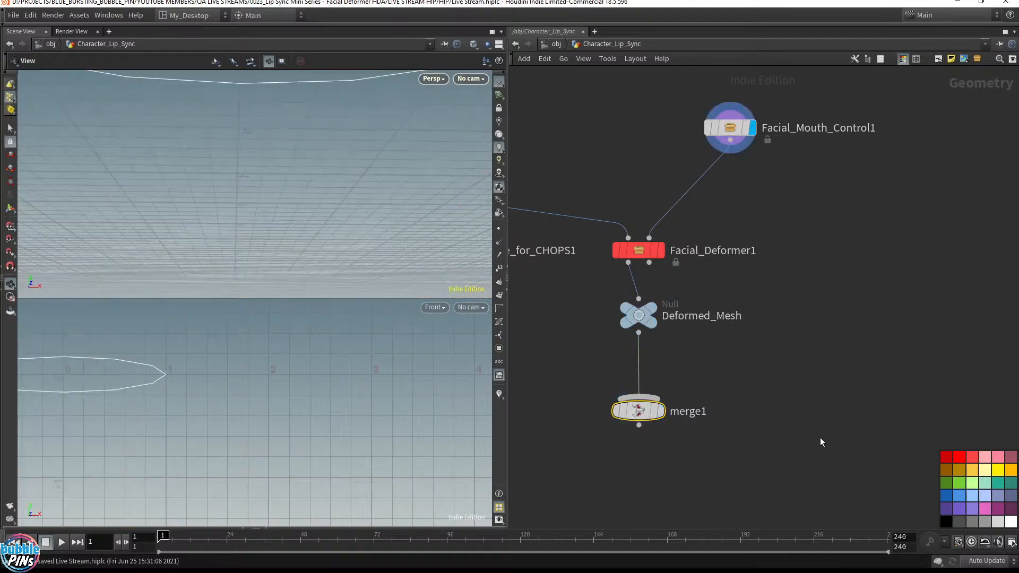
{"action": "left_click_drag", "start_coordinate": [732, 144], "coordinate": [731, 363]}
{"action": "left_click", "coordinate": [658, 399]}
{"action": "left_click", "coordinate": [659, 413]}
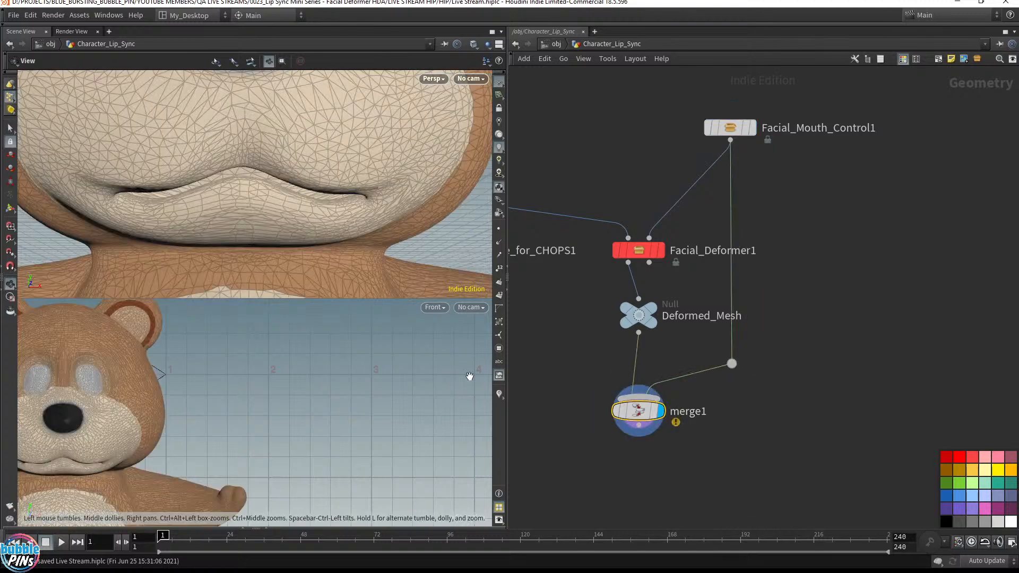
{"action": "right_click_drag", "start_coordinate": [123, 363], "coordinate": [302, 388]}
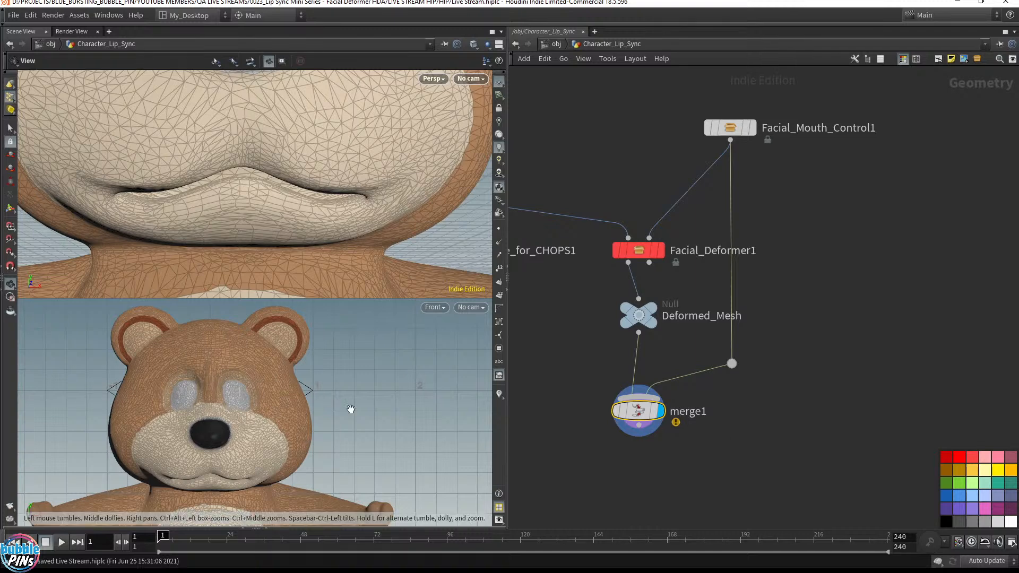
Move merge1 lower and insert a Transform node on the wire between Deformed_Mesh and merge1.
{"action": "left_click_drag", "start_coordinate": [638, 411], "coordinate": [638, 505]}
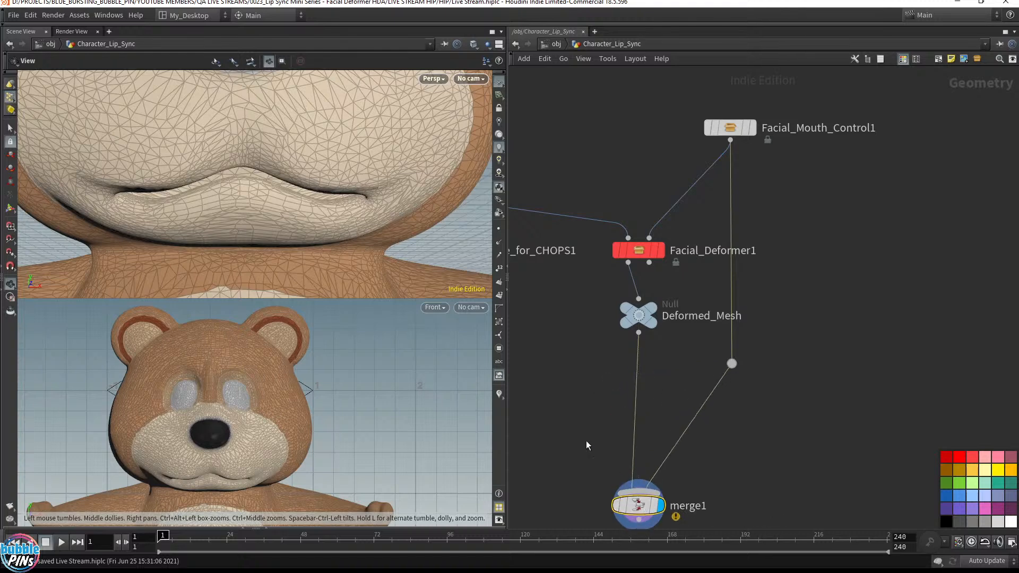
{"action": "key", "text": "Tab"}
{"action": "type", "text": "null"}
{"action": "key", "text": "Return"}
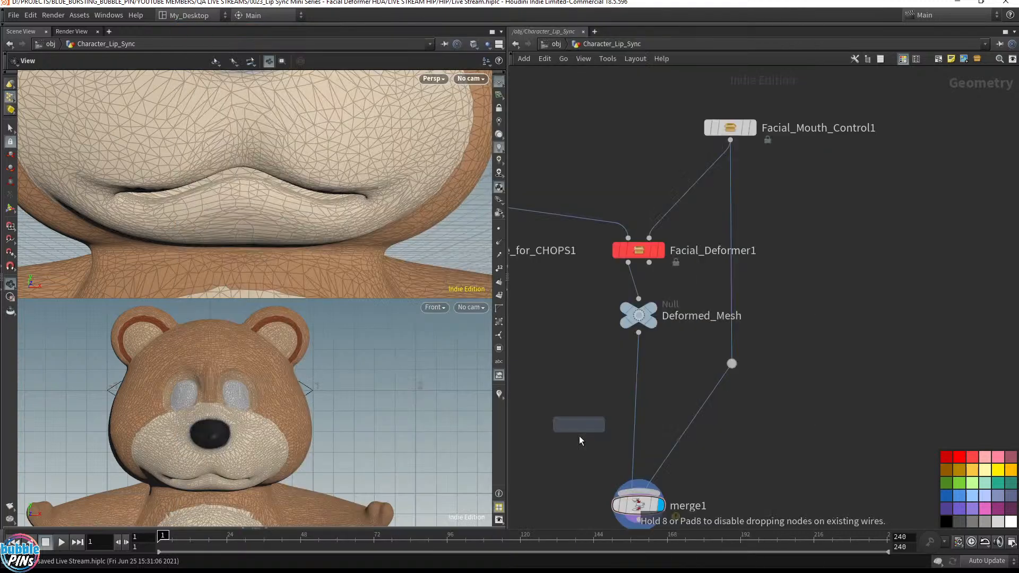
{"action": "left_click", "coordinate": [636, 393]}
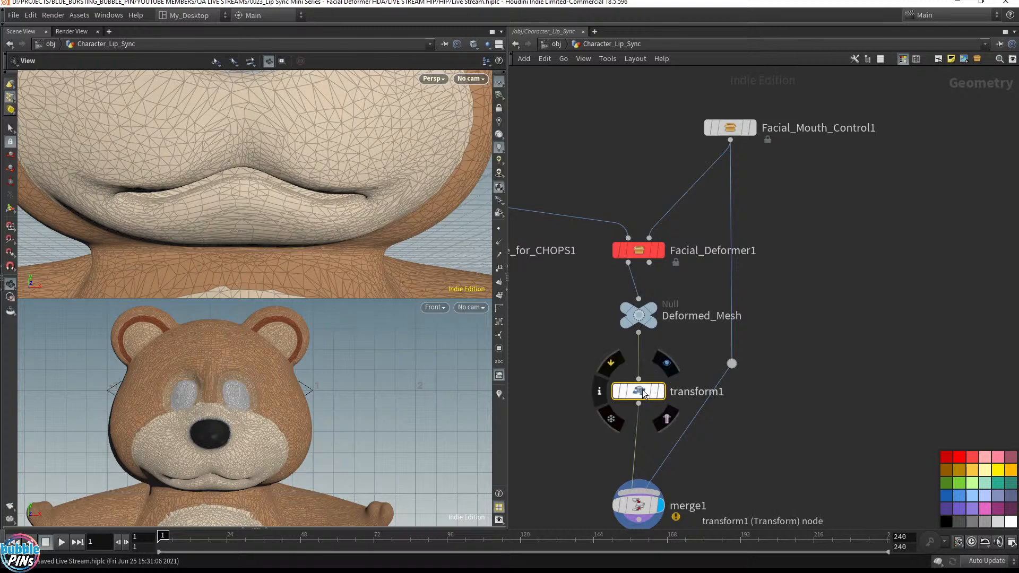
Move Facial_Mouth_Control1 and its wire dot farther away from Facial_Deformer1 to widen the network layout.
{"action": "left_click_drag", "start_coordinate": [835, 374], "coordinate": [716, 112]}
{"action": "left_click_drag", "start_coordinate": [731, 125], "coordinate": [871, 139]}
{"action": "middle_click_drag", "start_coordinate": [760, 357], "coordinate": [767, 323]}
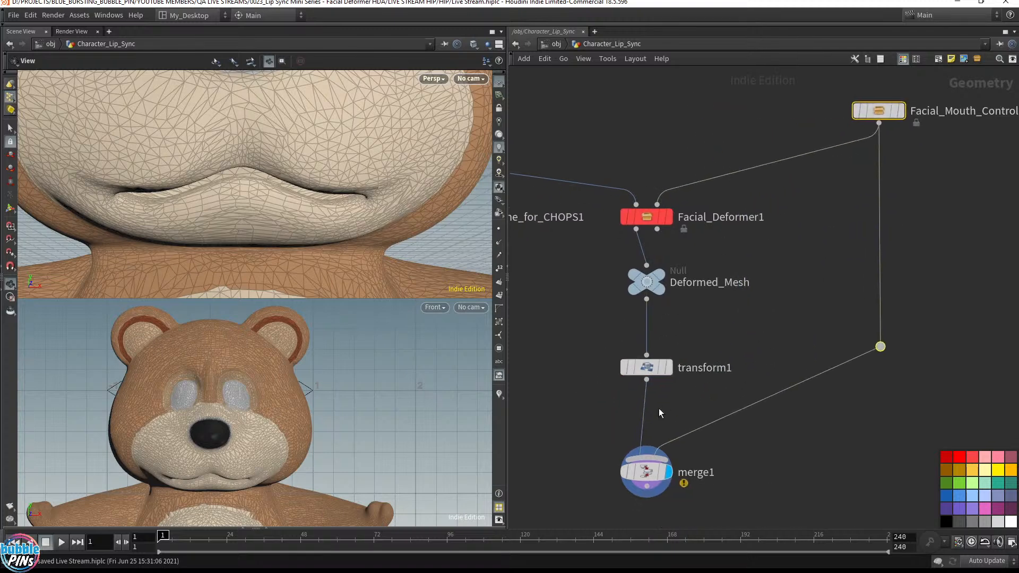
Shift the bear mesh along negative X with the transform1 handles, clear of the mouth control shape.
{"action": "left_click", "coordinate": [646, 367]}
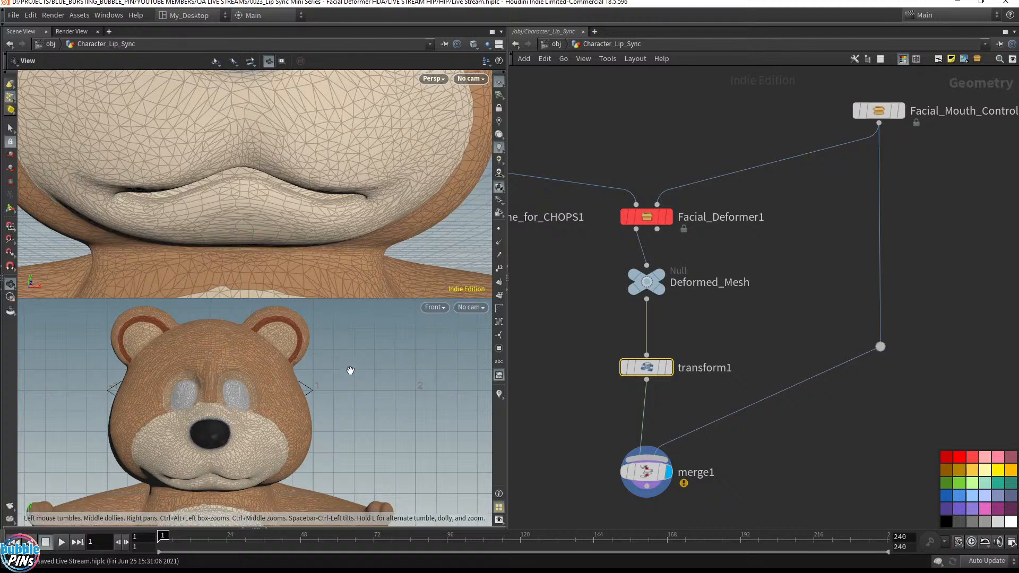
{"action": "key", "text": "Return"}
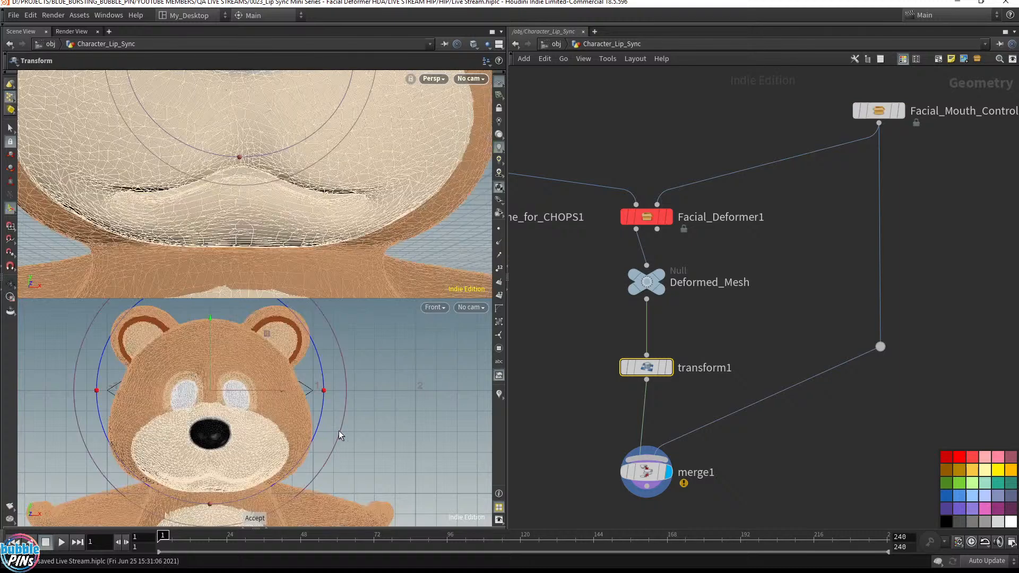
{"action": "middle_click_drag", "start_coordinate": [379, 413], "coordinate": [515, 421], "text": "alt"}
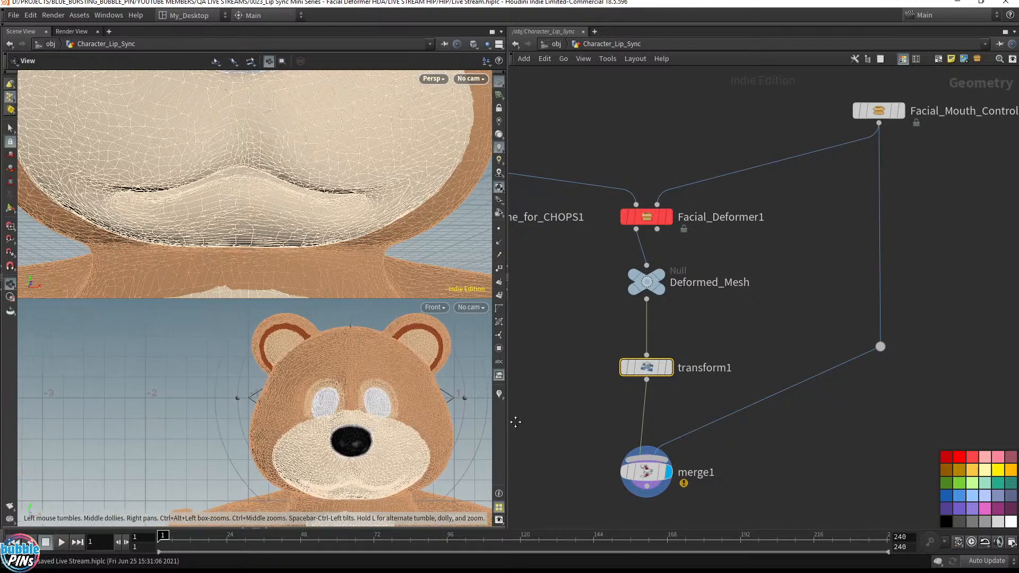
{"action": "left_click_drag", "start_coordinate": [402, 401], "coordinate": [131, 409]}
{"action": "right_click_drag", "start_coordinate": [423, 383], "coordinate": [330, 382], "text": "alt"}
{"action": "middle_click_drag", "start_coordinate": [279, 382], "coordinate": [387, 375], "text": "alt"}
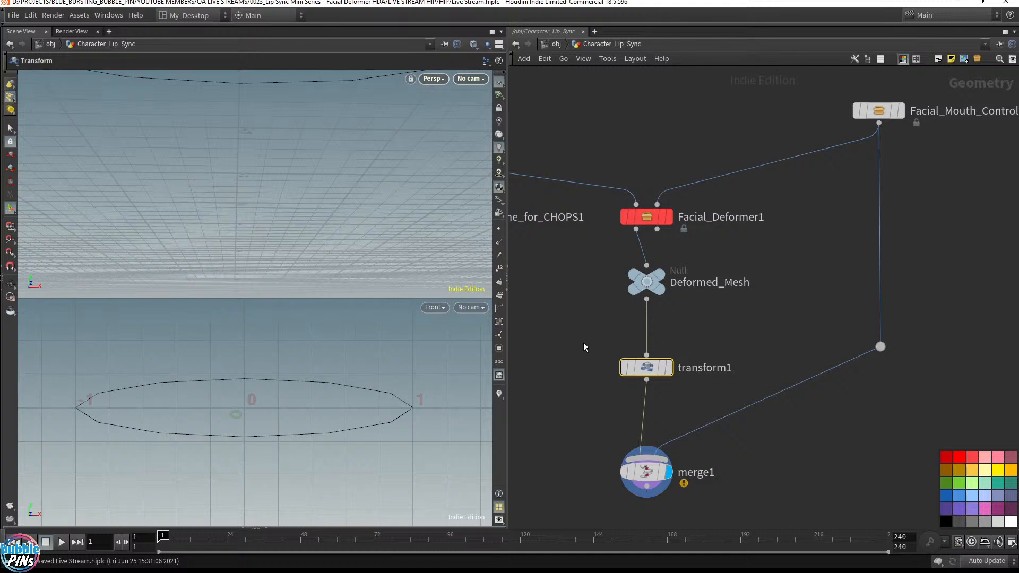
Color the transform1 and merge1 nodes black and move merge1 closer beneath transform1.
{"action": "left_click_drag", "start_coordinate": [578, 337], "coordinate": [699, 524]}
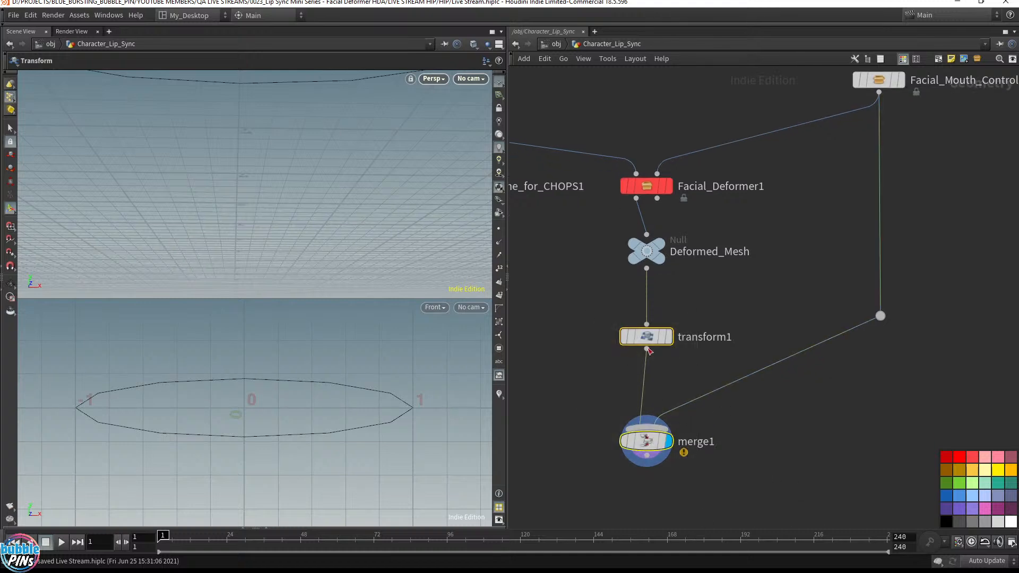
{"action": "left_click", "coordinate": [946, 522]}
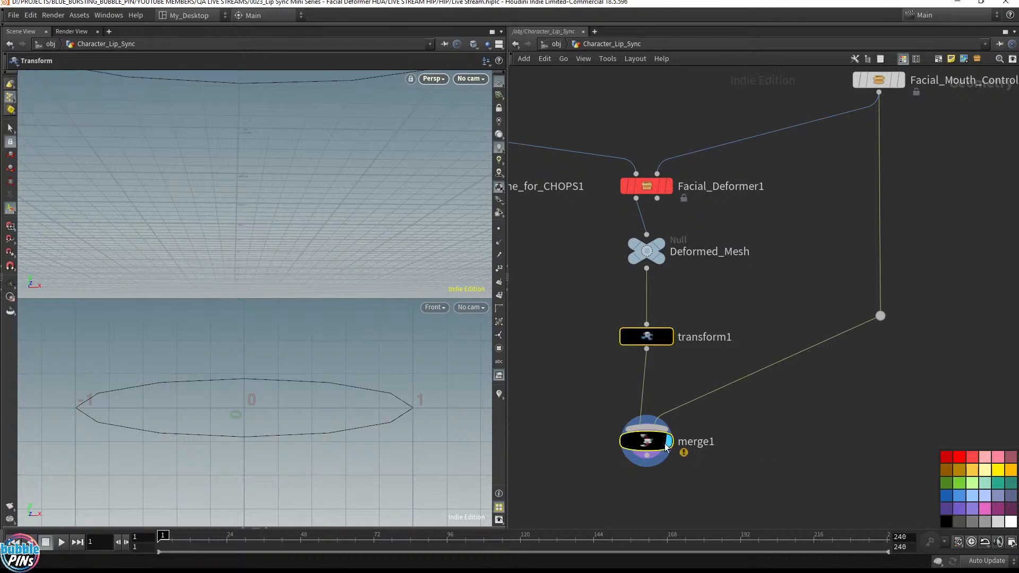
{"action": "left_click", "coordinate": [660, 444]}
{"action": "left_click_drag", "start_coordinate": [659, 443], "coordinate": [658, 417]}
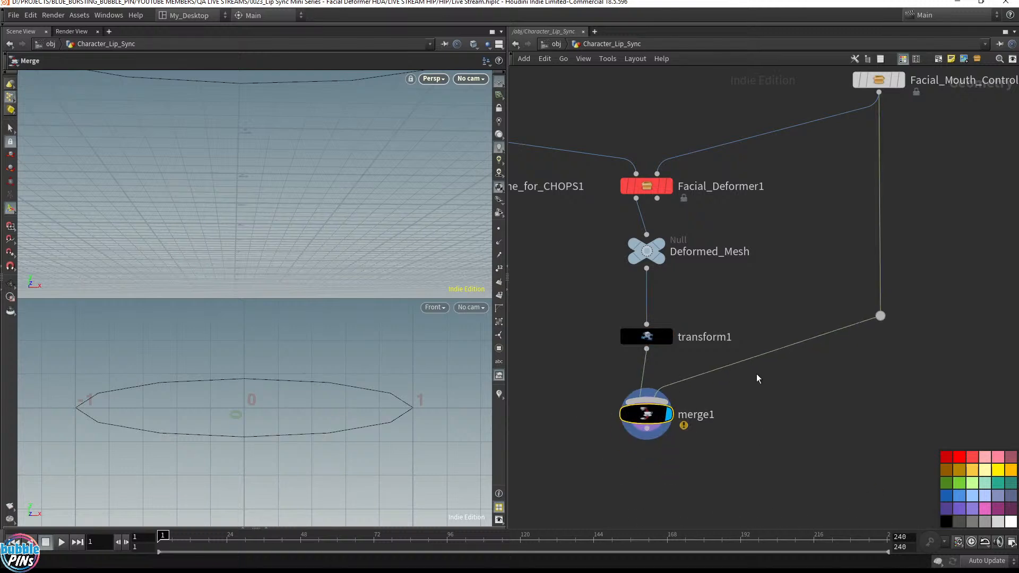
Frame the shifted bear's mouth close up in the perspective viewport and save the scene.
{"action": "middle_click_drag", "start_coordinate": [761, 255], "coordinate": [750, 339]}
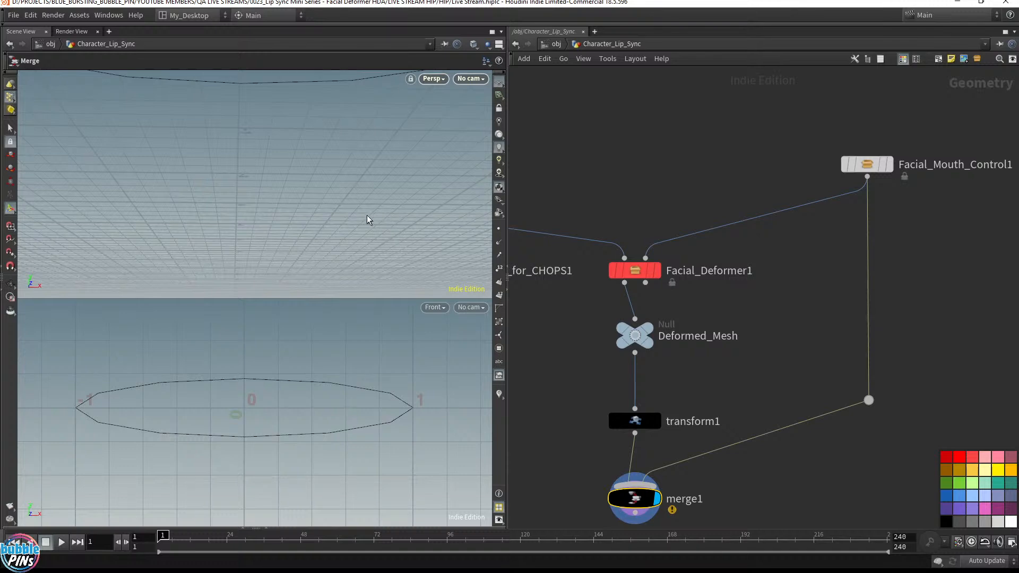
{"action": "mouse_move", "coordinate": [273, 122]}
{"action": "middle_mouse_down", "text": "alt"}
{"action": "mouse_move", "coordinate": [334, 195]}
{"action": "mouse_move", "coordinate": [275, 207]}
{"action": "middle_mouse_up", "text": "alt"}
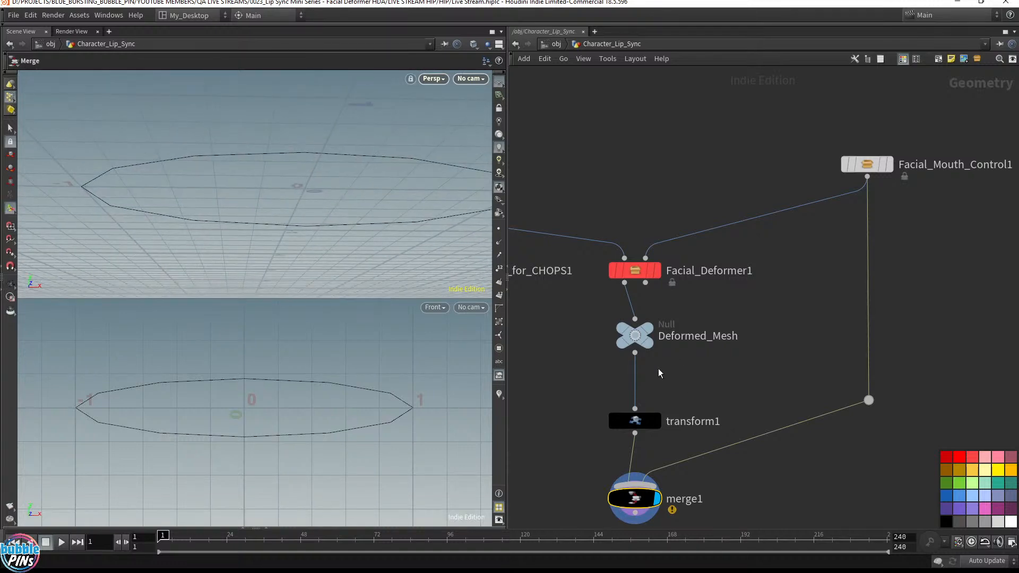
{"action": "left_click", "coordinate": [635, 421]}
{"action": "key", "text": "Escape"}
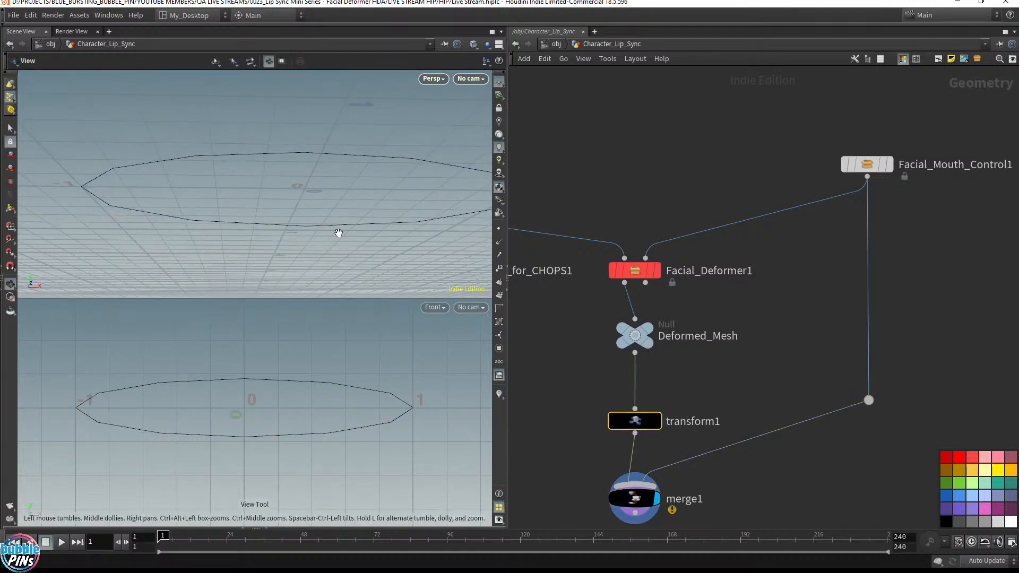
{"action": "key", "text": "f"}
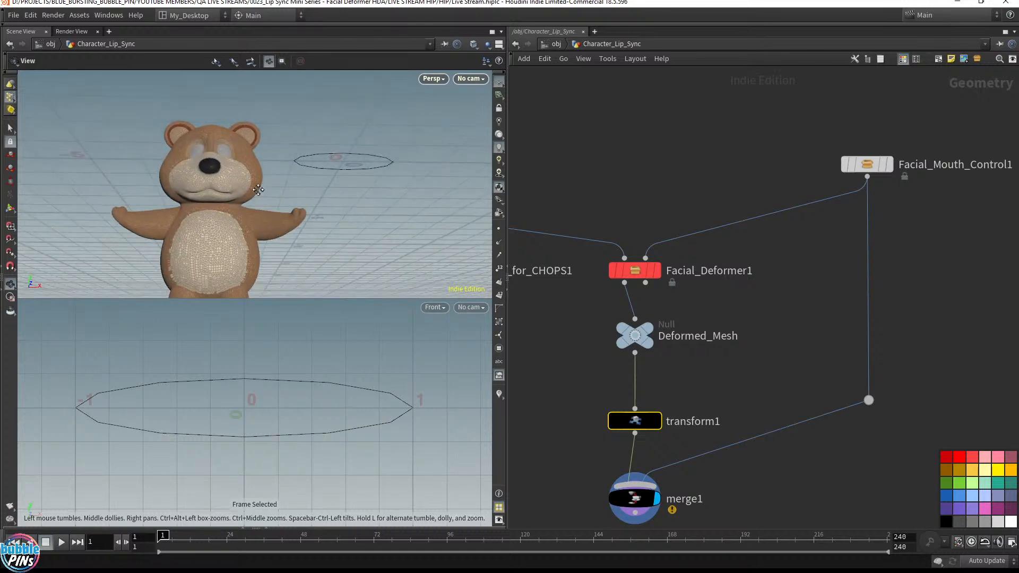
{"action": "scroll", "coordinate": [276, 193], "scroll_direction": "up", "scroll_amount": 5}
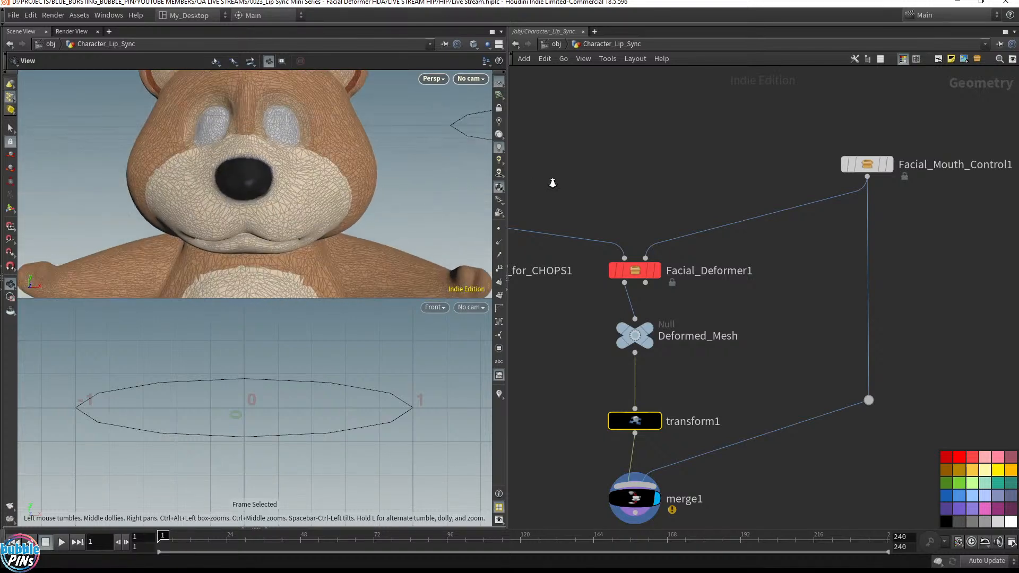
{"action": "scroll", "coordinate": [276, 193], "scroll_direction": "up", "scroll_amount": 5}
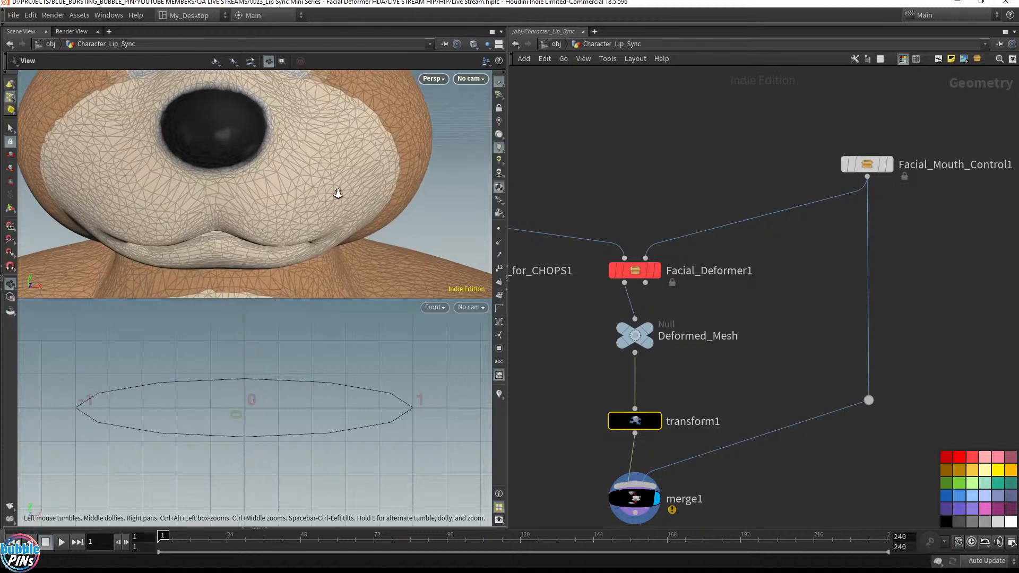
{"action": "scroll", "coordinate": [329, 195], "scroll_direction": "up", "scroll_amount": 2}
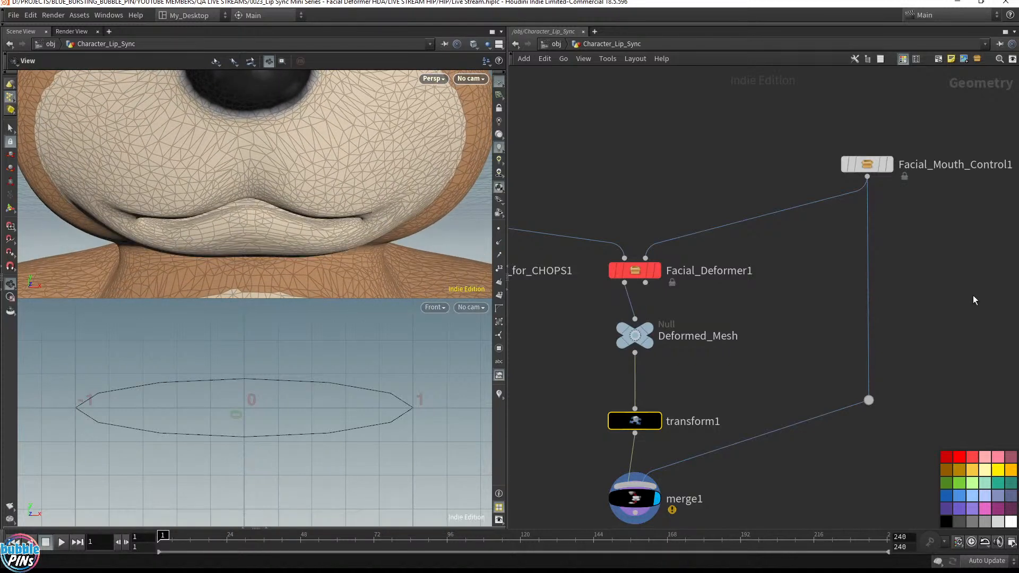
{"action": "left_click", "coordinate": [737, 352]}
{"action": "key", "text": "ctrl+s"}
Move Facial_Mouth_Control1 higher to make room beneath it for another node.
{"action": "key", "text": "Tab"}
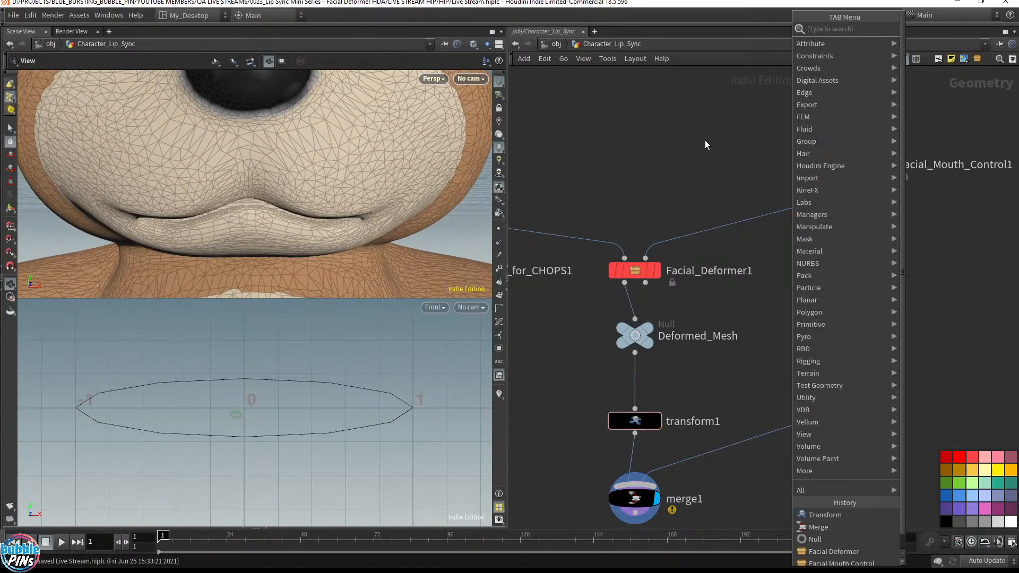
{"action": "left_click", "coordinate": [705, 140]}
{"action": "middle_click_drag", "start_coordinate": [727, 141], "coordinate": [722, 199]}
{"action": "left_click_drag", "start_coordinate": [861, 223], "coordinate": [863, 129]}
{"action": "middle_click_drag", "start_coordinate": [727, 307], "coordinate": [763, 269]}
{"action": "scroll", "coordinate": [760, 261], "scroll_direction": "down", "scroll_amount": 3}
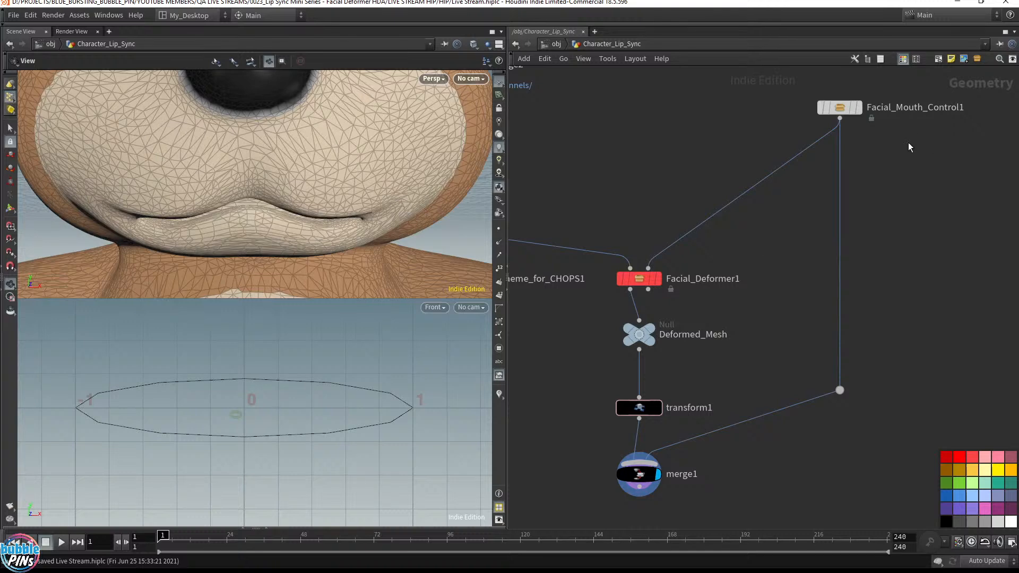
Add an Edit node fed by Facial_Mouth_Control1, passing its output to Facial_Deformer1 and the merge1 wire dot.
{"action": "left_click_drag", "start_coordinate": [904, 157], "coordinate": [802, 86]}
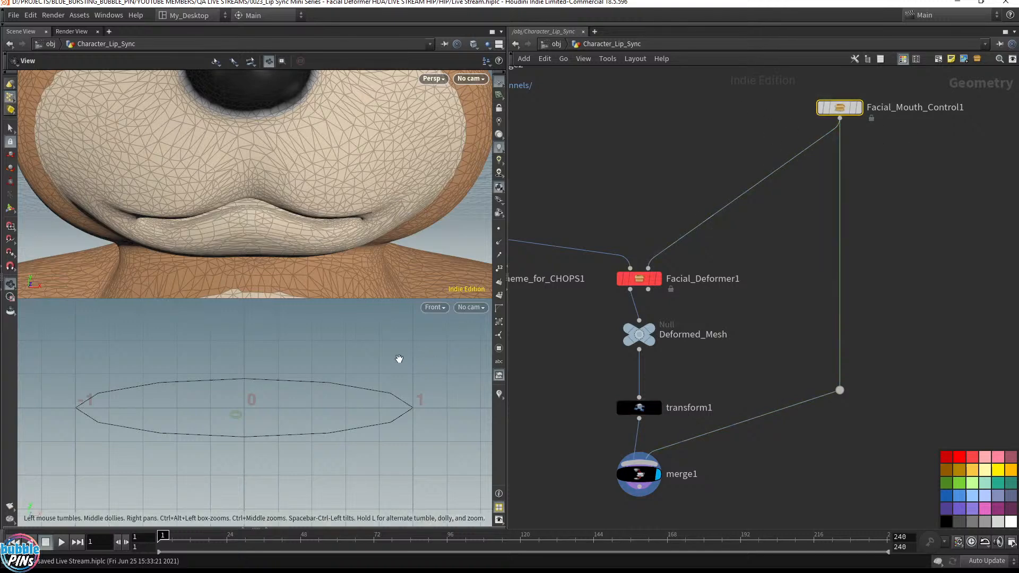
{"action": "key", "text": "Tab"}
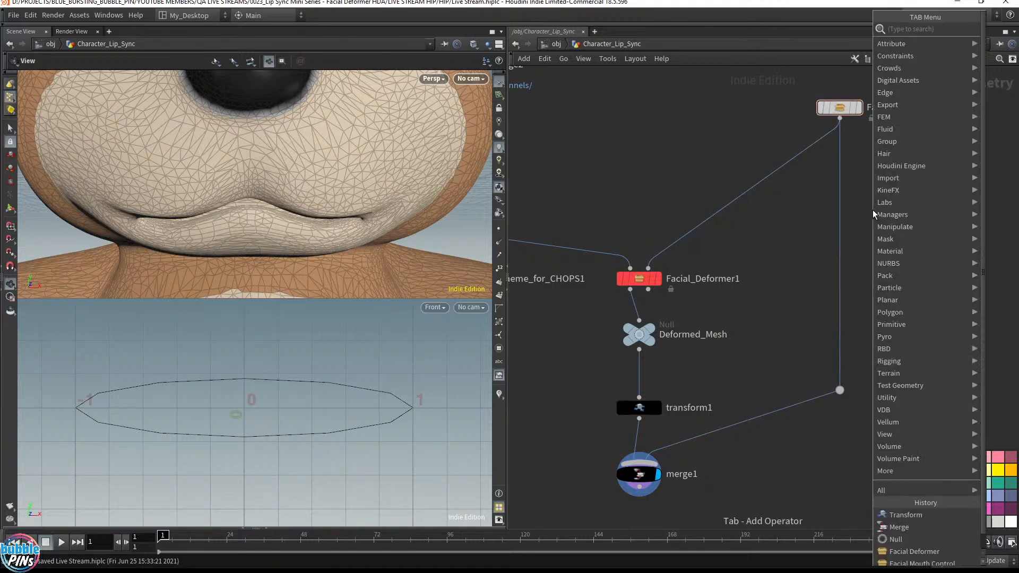
{"action": "type", "text": "edit"}
{"action": "key", "text": "Return"}
{"action": "left_click", "coordinate": [897, 204]}
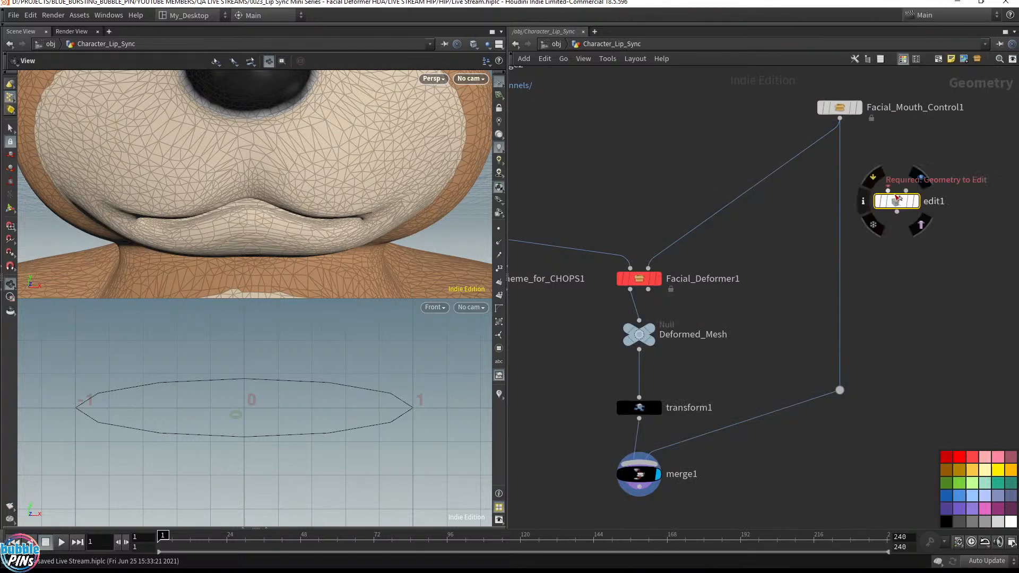
{"action": "mouse_move", "coordinate": [855, 189]}
{"action": "left_mouse_down"}
{"action": "mouse_move", "coordinate": [849, 200]}
{"action": "mouse_move", "coordinate": [898, 211]}
{"action": "mouse_move", "coordinate": [841, 202]}
{"action": "left_mouse_up"}
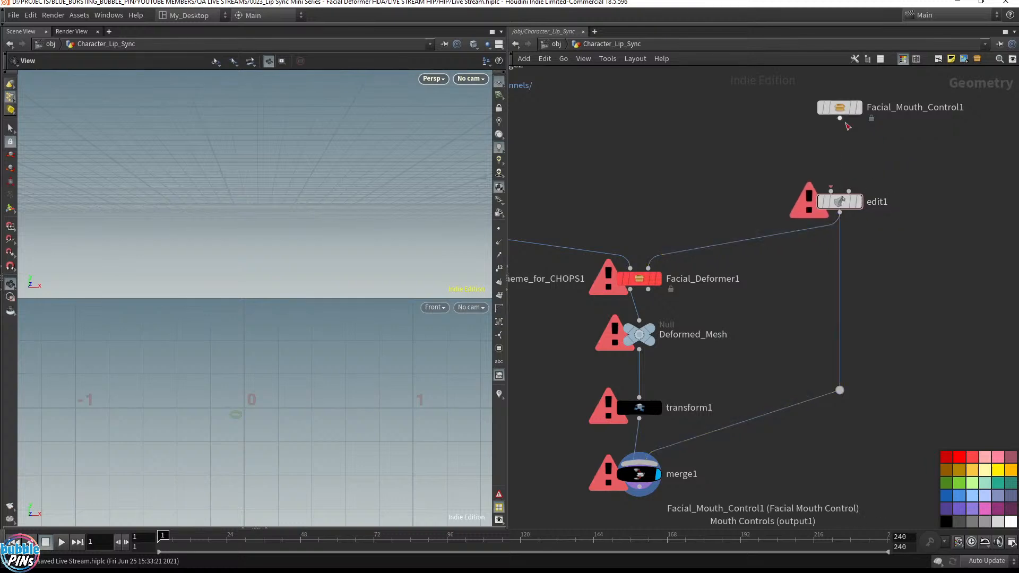
{"action": "left_click_drag", "start_coordinate": [840, 119], "coordinate": [838, 157]}
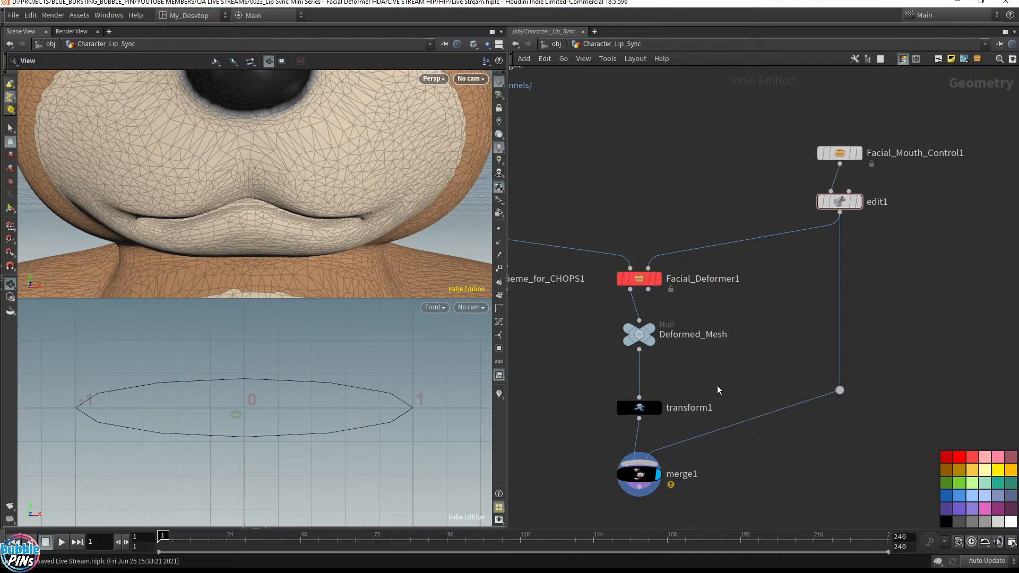
Hide the node color palette, make edit1 the selected node and save the scene.
{"action": "left_click_drag", "start_coordinate": [721, 387], "coordinate": [608, 425]}
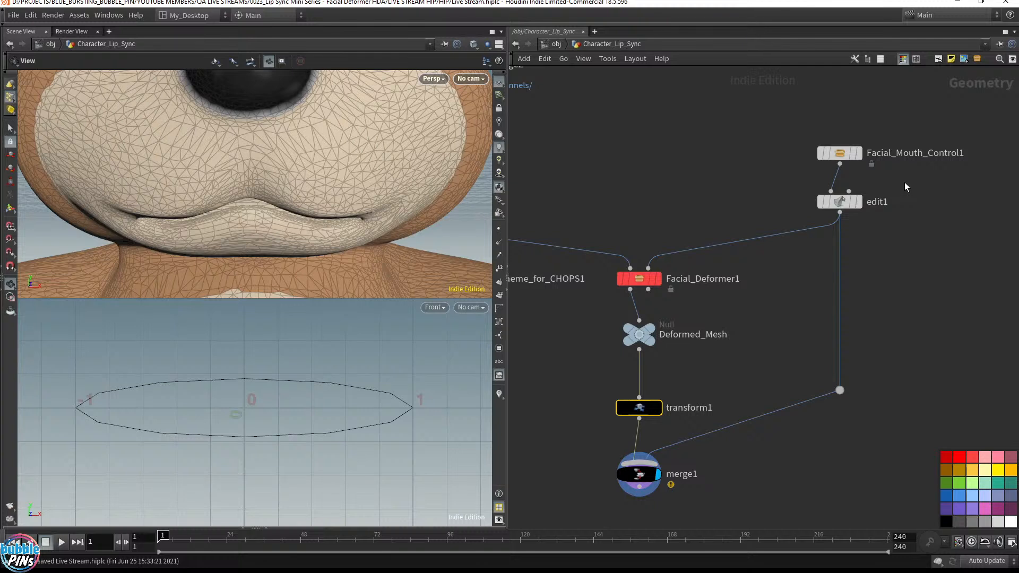
{"action": "mouse_move", "coordinate": [915, 243]}
{"action": "middle_mouse_down"}
{"action": "mouse_move", "coordinate": [912, 225]}
{"action": "mouse_move", "coordinate": [930, 229]}
{"action": "middle_mouse_up"}
{"action": "scroll", "coordinate": [910, 230], "scroll_direction": "up", "scroll_amount": 1}
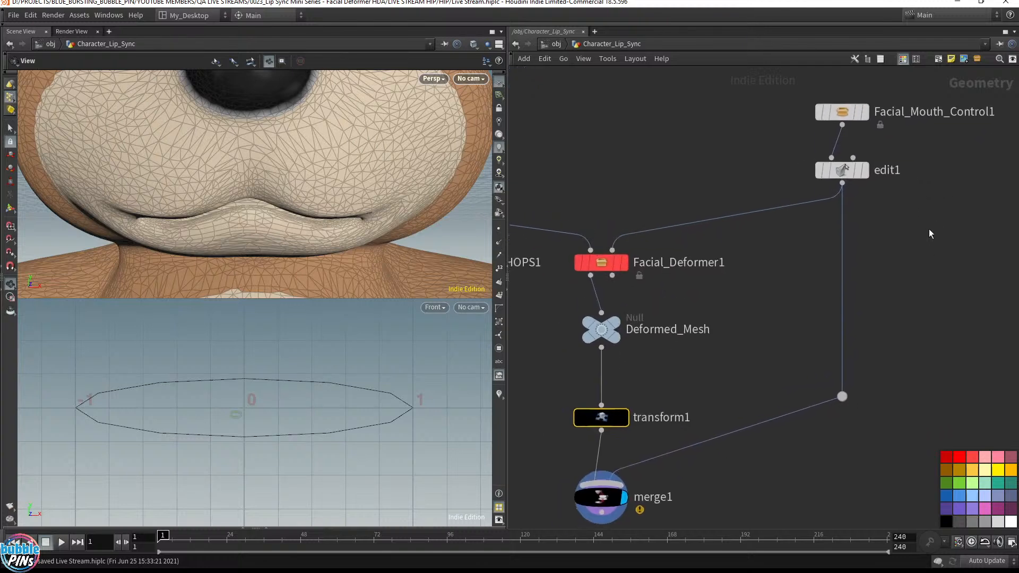
{"action": "scroll", "coordinate": [921, 239], "scroll_direction": "down", "scroll_amount": 1}
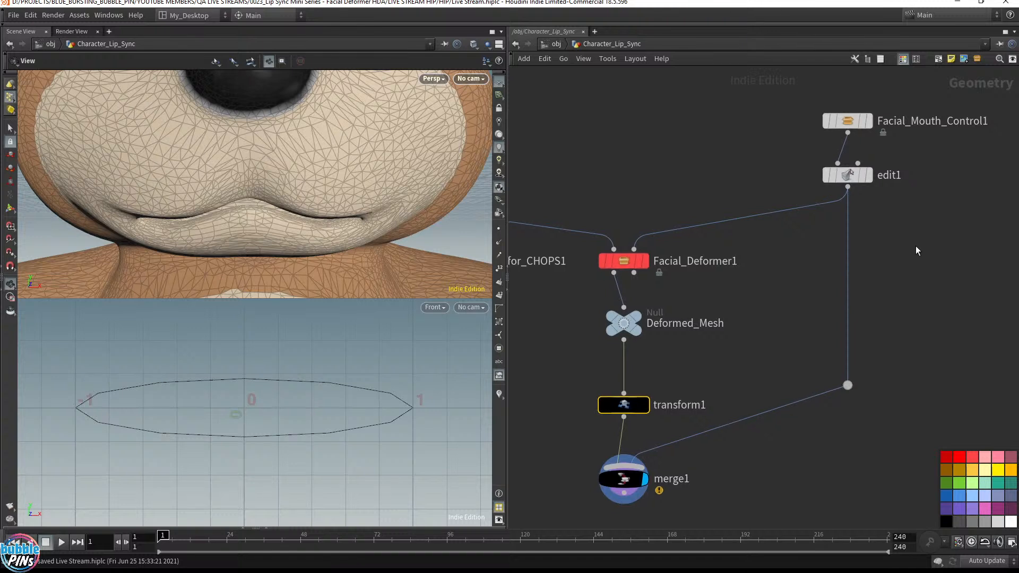
{"action": "key", "text": "c"}
{"action": "left_click_drag", "start_coordinate": [740, 498], "coordinate": [596, 394]}
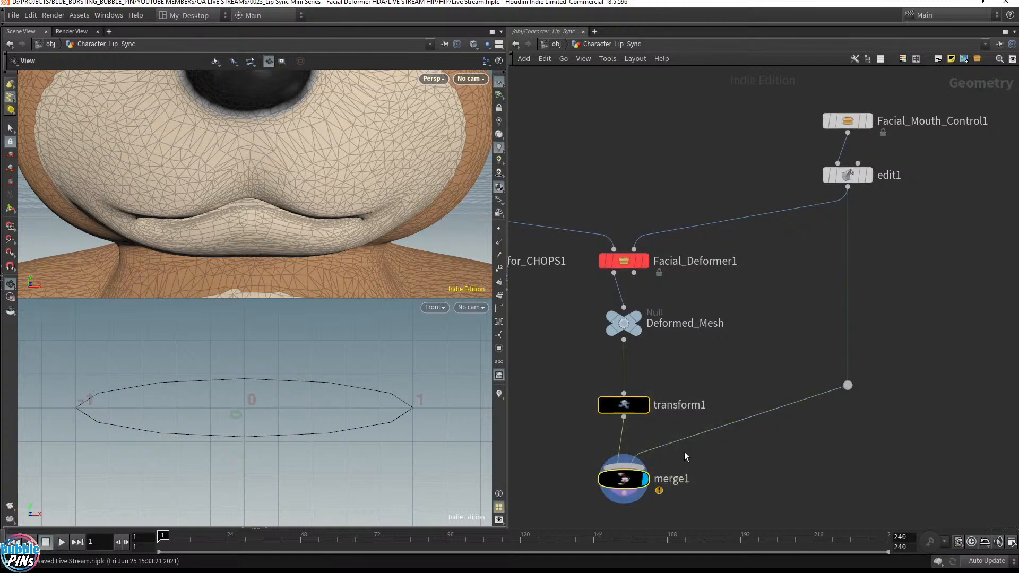
{"action": "left_click_drag", "start_coordinate": [908, 215], "coordinate": [799, 165]}
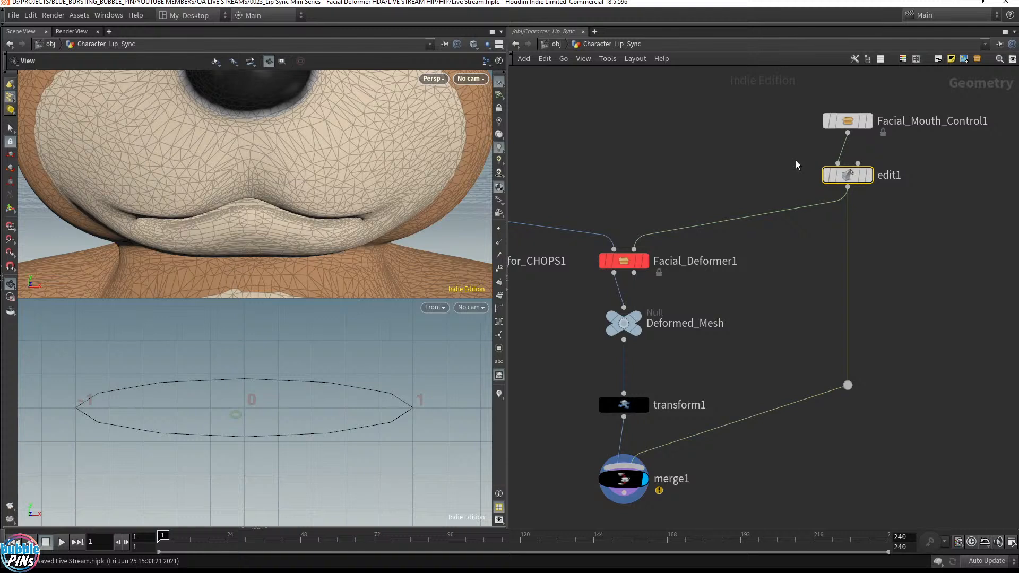
{"action": "key", "text": "ctrl+s"}
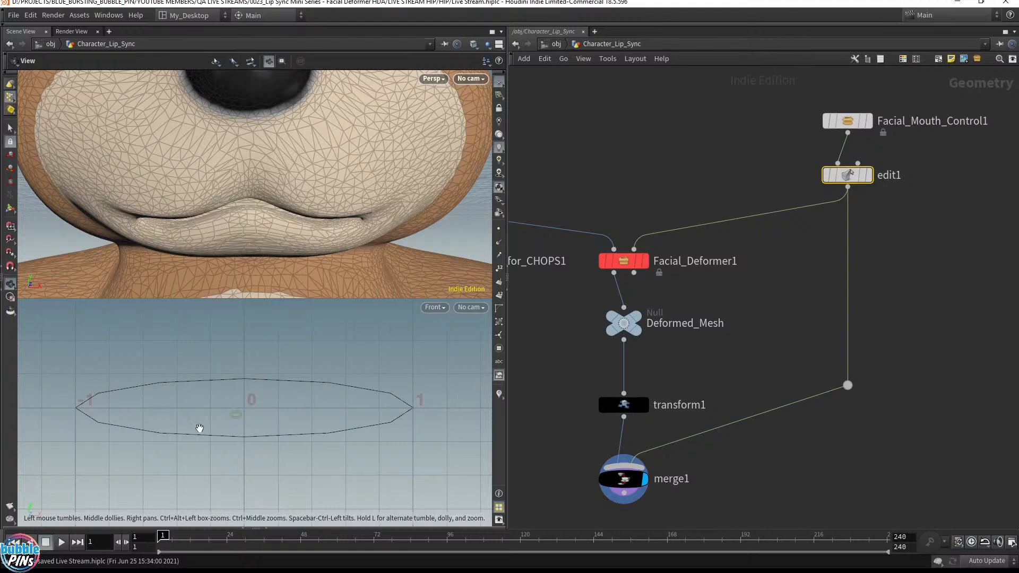
Select all points of the mouth control curve in edit1 and scale them slightly taller to open the bear's mouth.
{"action": "key", "text": "Return"}
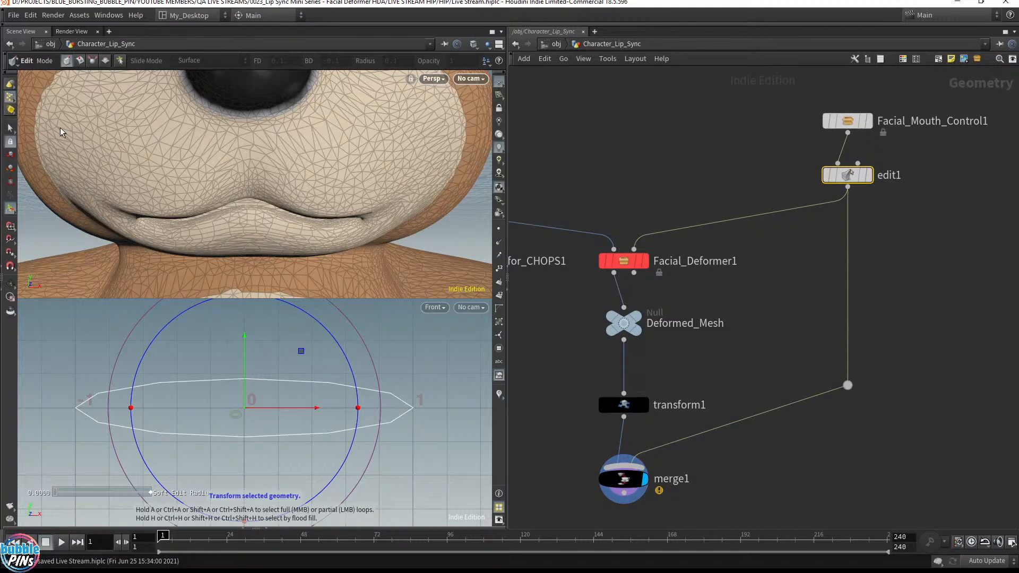
{"action": "left_click", "coordinate": [11, 130]}
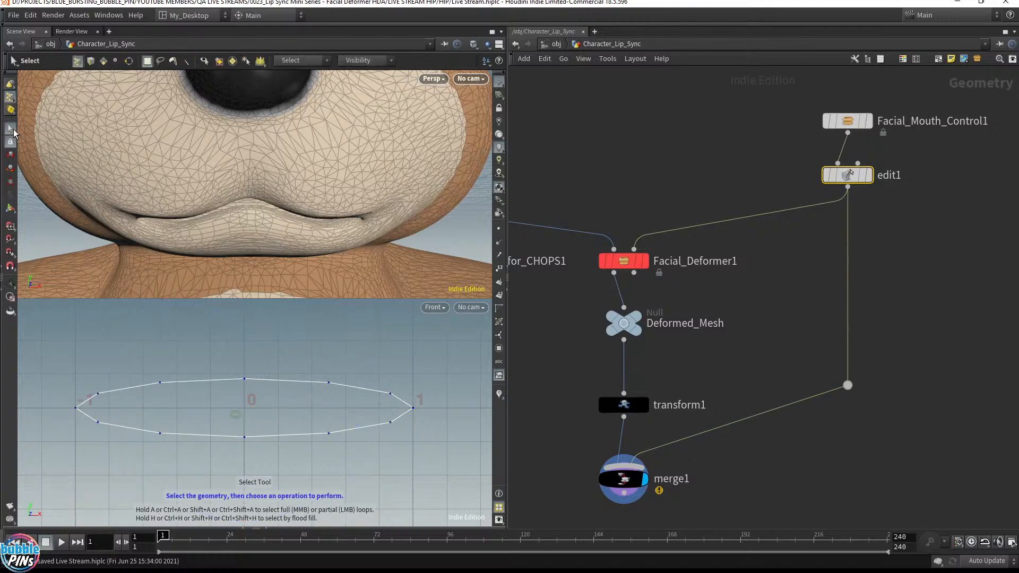
{"action": "left_click", "coordinate": [78, 61]}
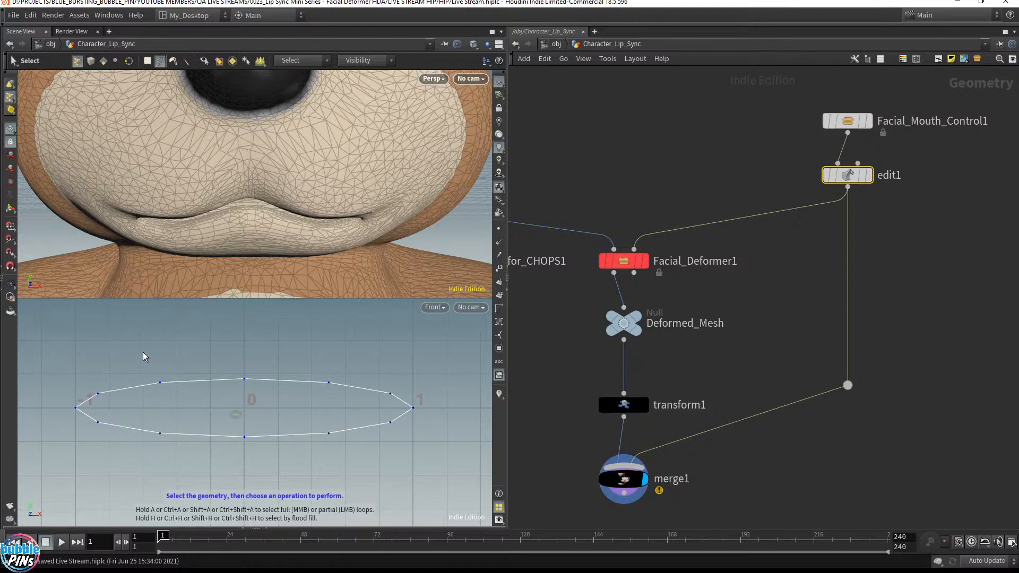
{"action": "mouse_move", "coordinate": [161, 350]}
{"action": "left_mouse_down"}
{"action": "mouse_move", "coordinate": [72, 370]}
{"action": "mouse_move", "coordinate": [55, 409]}
{"action": "mouse_move", "coordinate": [103, 464]}
{"action": "mouse_move", "coordinate": [287, 479]}
{"action": "mouse_move", "coordinate": [437, 437]}
{"action": "mouse_move", "coordinate": [425, 367]}
{"action": "mouse_move", "coordinate": [279, 352]}
{"action": "left_mouse_up"}
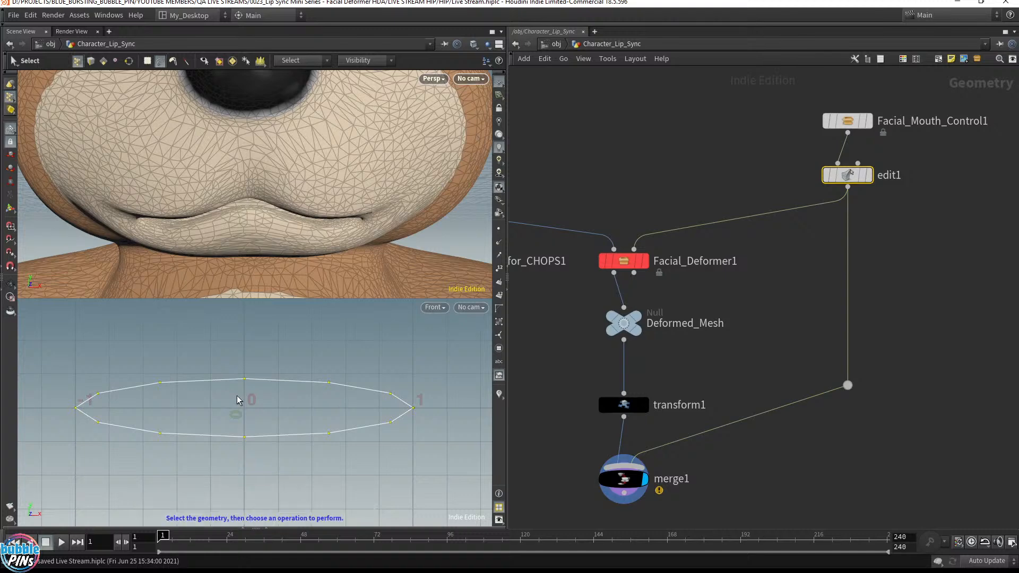
{"action": "key", "text": "e"}
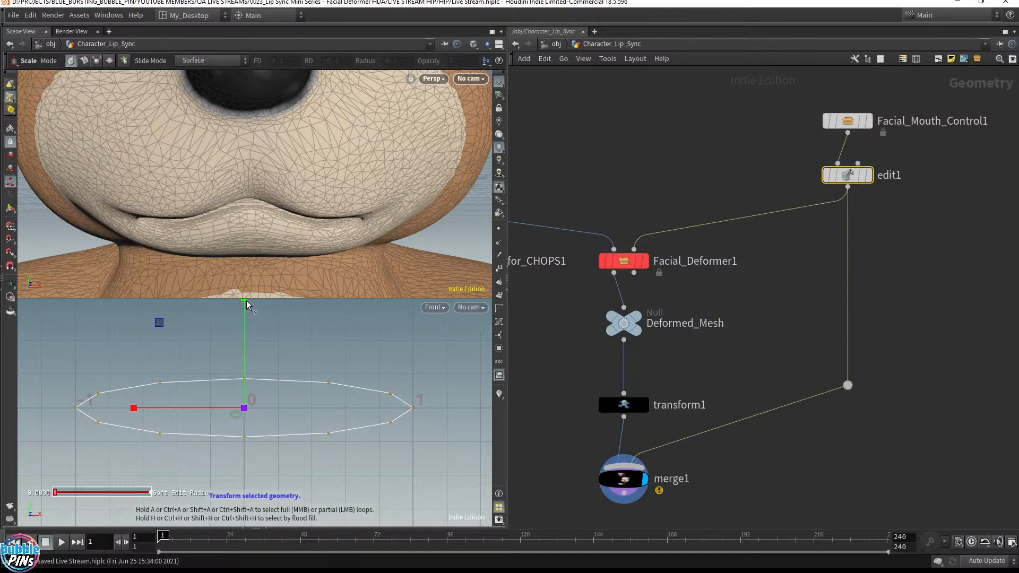
{"action": "left_click_drag", "start_coordinate": [246, 300], "coordinate": [236, 278]}
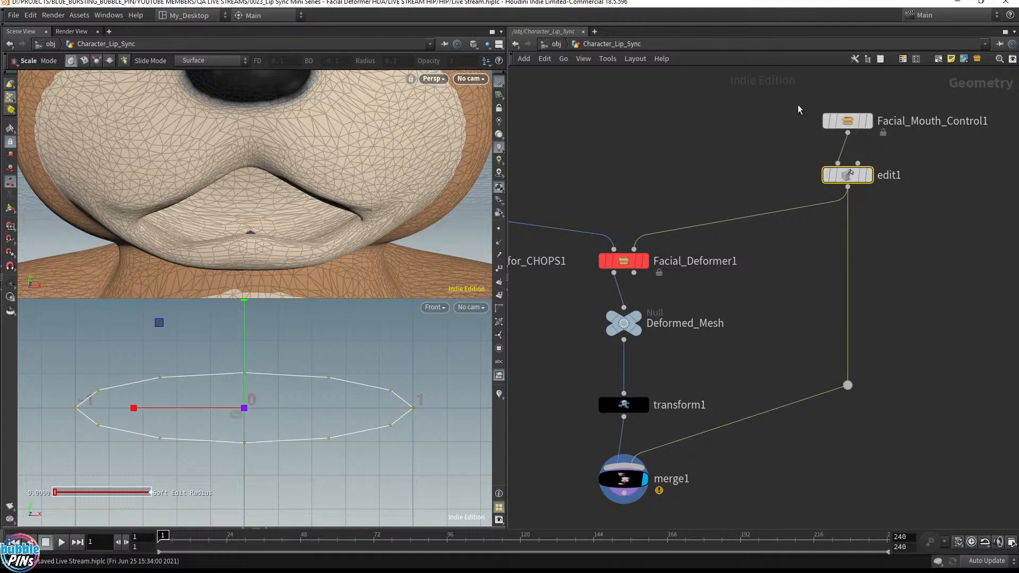
Color the Facial_Mouth_Control1 node the same light red as Facial_Deformer1 and hide the color palette.
{"action": "left_click", "coordinate": [848, 121]}
{"action": "key", "text": "c"}
{"action": "left_click", "coordinate": [971, 457]}
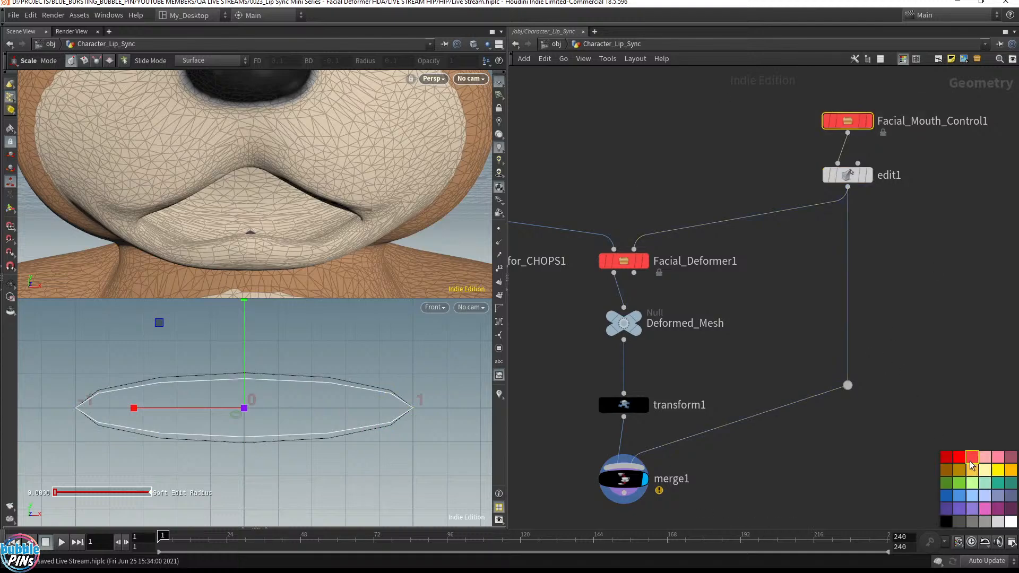
{"action": "key", "text": "c"}
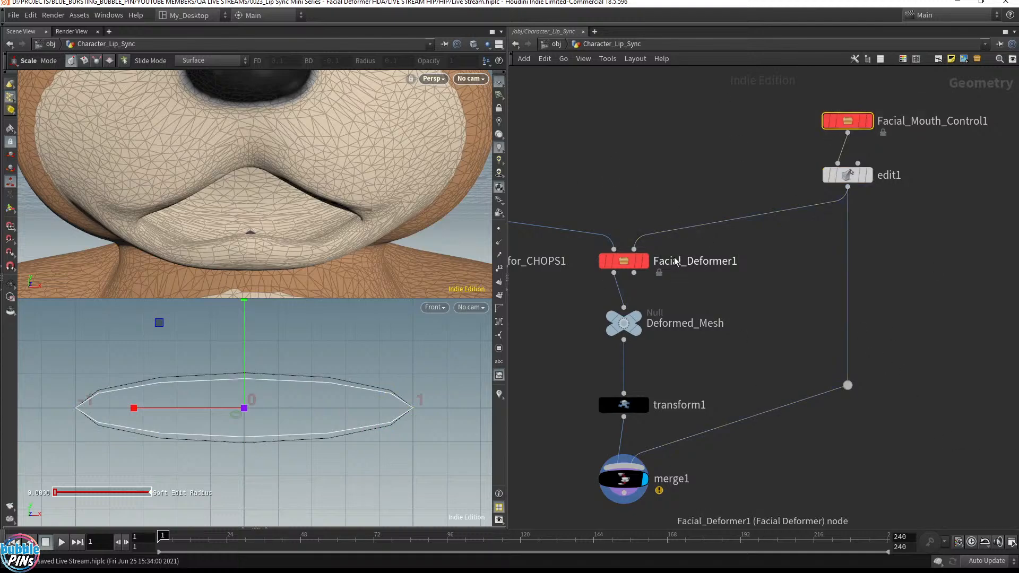
Scale the mouth control curve's points slightly wider horizontally in the front view.
{"action": "scroll", "coordinate": [785, 225], "scroll_direction": "down", "scroll_amount": 6}
{"action": "middle_click_drag", "start_coordinate": [731, 232], "coordinate": [731, 238]}
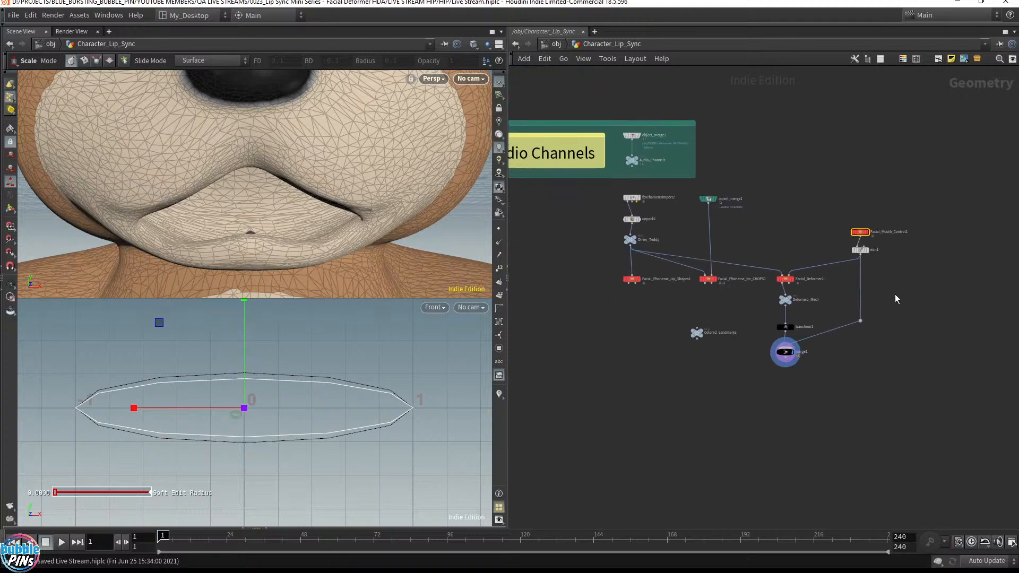
{"action": "scroll", "coordinate": [804, 256], "scroll_direction": "up", "scroll_amount": 7}
{"action": "middle_click_drag", "start_coordinate": [841, 237], "coordinate": [745, 173]}
{"action": "scroll", "coordinate": [745, 173], "scroll_direction": "down", "scroll_amount": 1}
{"action": "middle_click_drag", "start_coordinate": [792, 314], "coordinate": [793, 303]}
{"action": "left_click", "coordinate": [847, 413]}
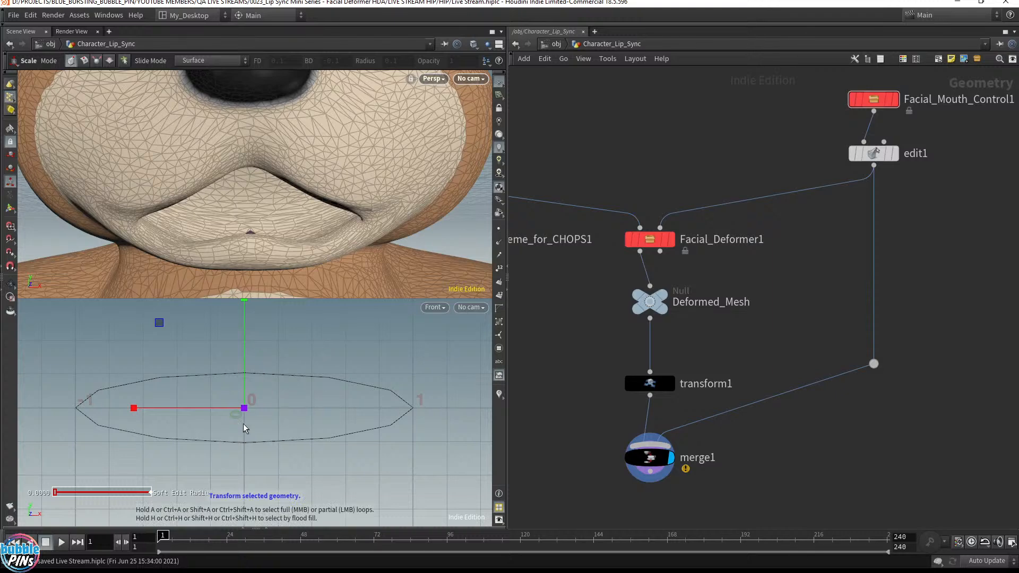
{"action": "mouse_move", "coordinate": [135, 409]}
{"action": "left_mouse_down"}
{"action": "mouse_move", "coordinate": [121, 414]}
{"action": "mouse_move", "coordinate": [133, 413]}
{"action": "left_mouse_up"}
{"action": "left_click", "coordinate": [10, 130]}
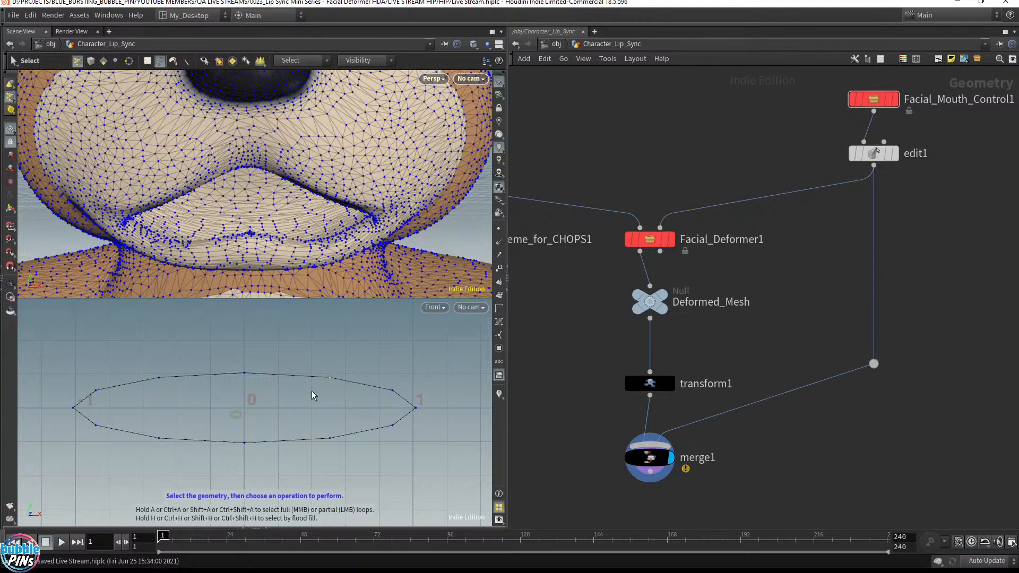
{"action": "mouse_move", "coordinate": [313, 391]}
{"action": "left_mouse_down"}
{"action": "mouse_move", "coordinate": [365, 355]}
{"action": "mouse_move", "coordinate": [344, 402]}
{"action": "left_mouse_up"}
{"action": "key", "text": "Return"}
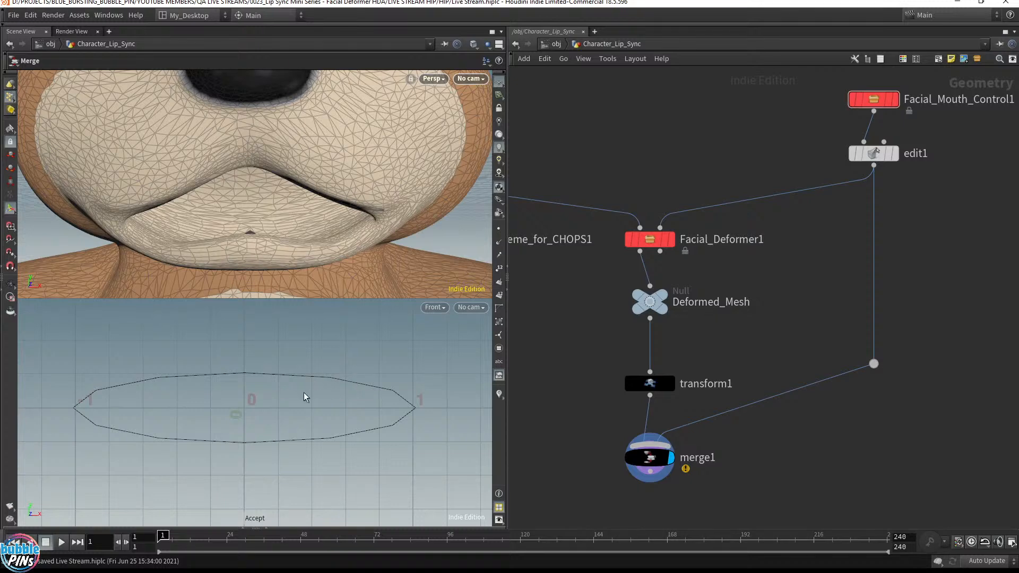
{"action": "key", "text": "s"}
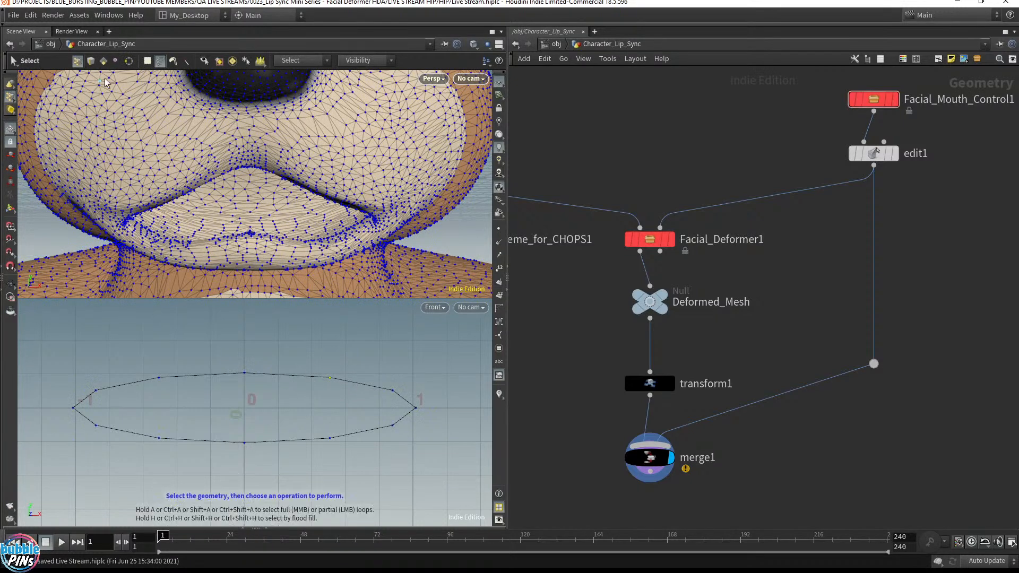
{"action": "mouse_move", "coordinate": [328, 358]}
{"action": "left_mouse_down"}
{"action": "mouse_move", "coordinate": [368, 395]}
{"action": "mouse_move", "coordinate": [353, 348]}
{"action": "mouse_move", "coordinate": [313, 352]}
{"action": "mouse_move", "coordinate": [352, 348]}
{"action": "left_mouse_up"}
{"action": "key", "text": "t"}
{"action": "key", "text": "ctrl+z"}
{"action": "key", "text": "Escape"}
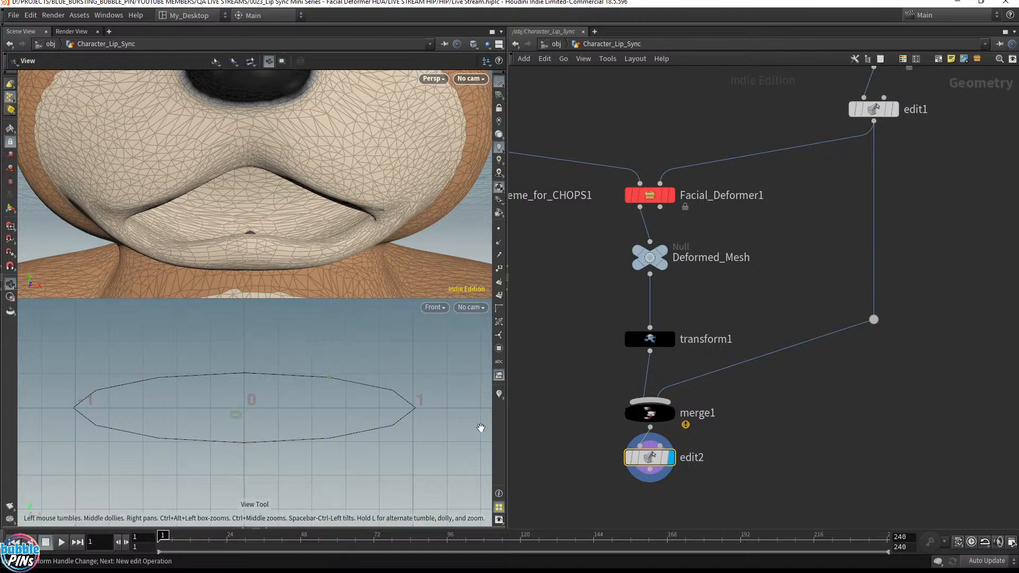
{"action": "left_click_drag", "start_coordinate": [569, 505], "coordinate": [716, 446]}
{"action": "key", "text": "Delete"}
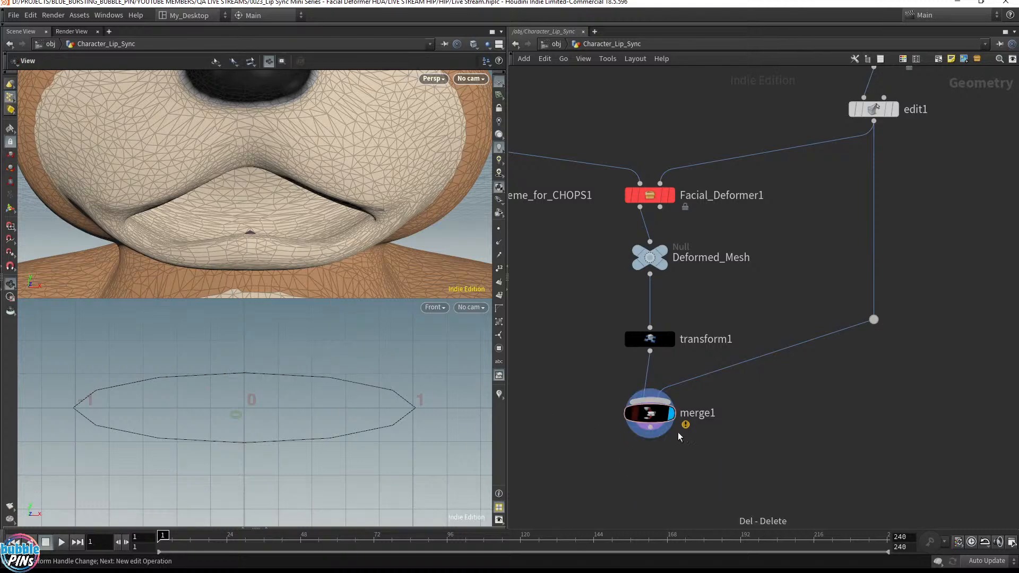
Reselect edit1 and move the upper control point just right of the curve's center upward in the front view.
{"action": "middle_click_drag", "start_coordinate": [819, 218], "coordinate": [800, 283]}
{"action": "left_click_drag", "start_coordinate": [912, 200], "coordinate": [801, 148]}
{"action": "mouse_move", "coordinate": [865, 185]}
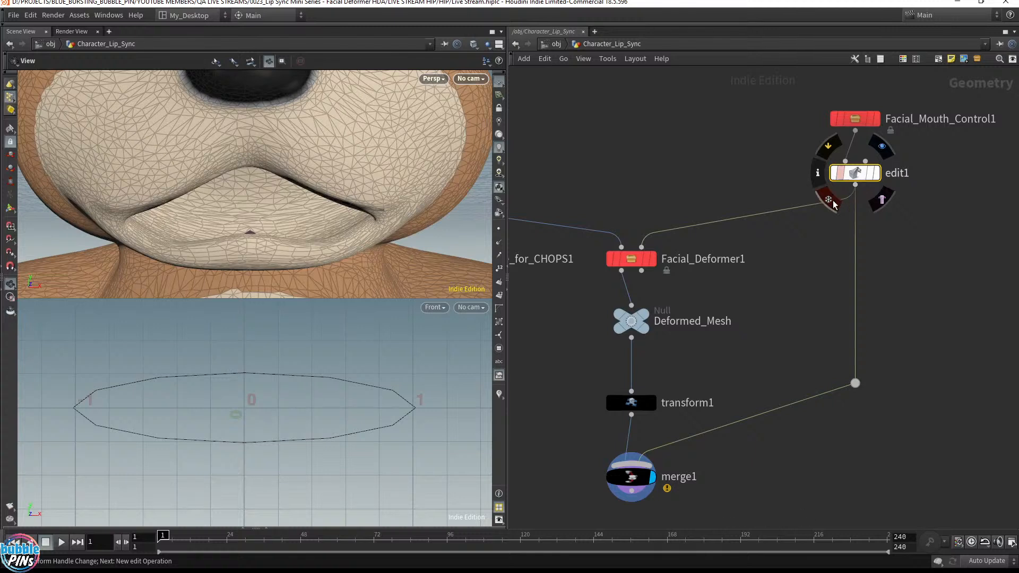
{"action": "mouse_move", "coordinate": [628, 265]}
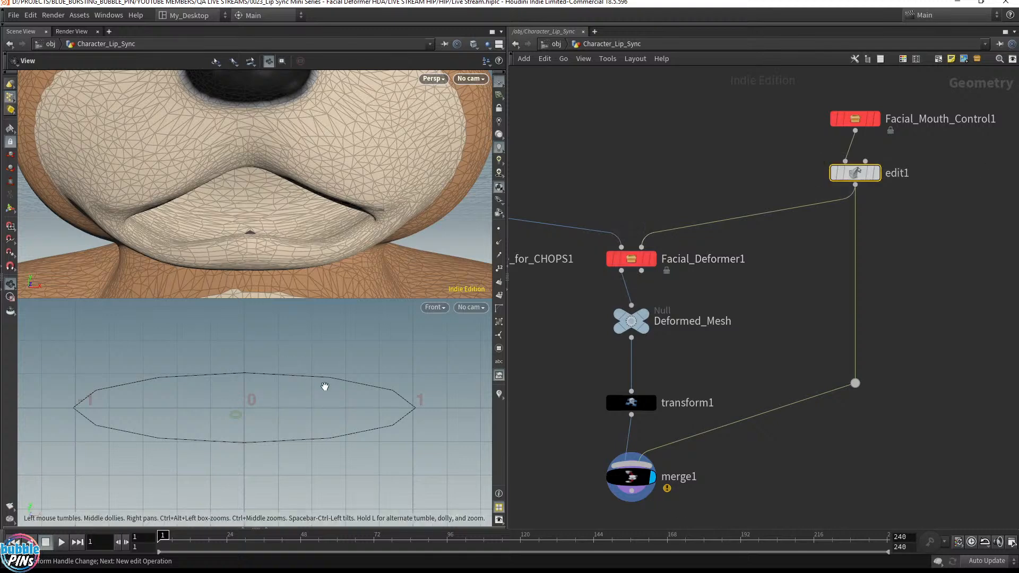
{"action": "key", "text": "Return"}
{"action": "key", "text": "s"}
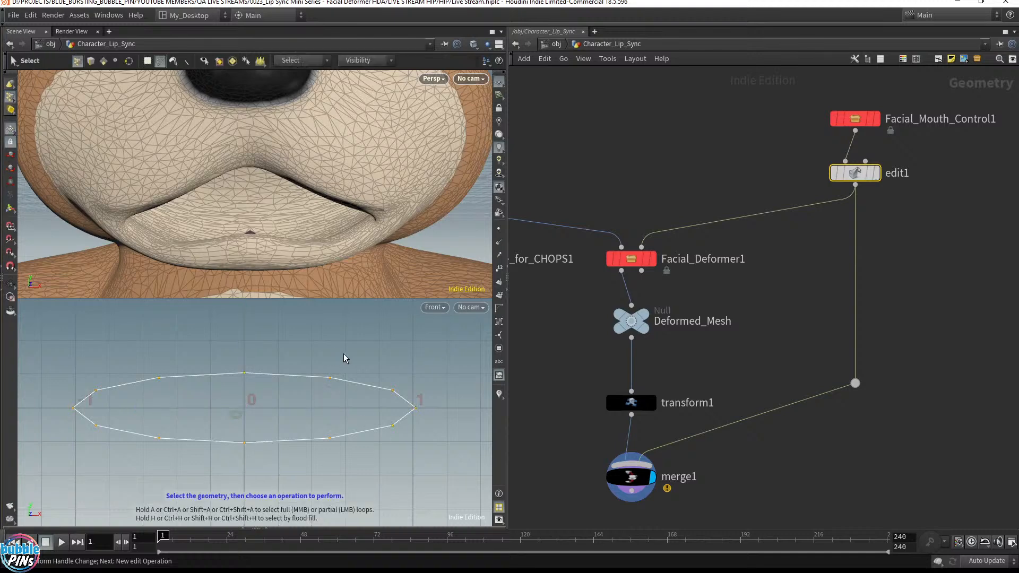
{"action": "left_click", "coordinate": [325, 362]}
{"action": "key", "text": "t"}
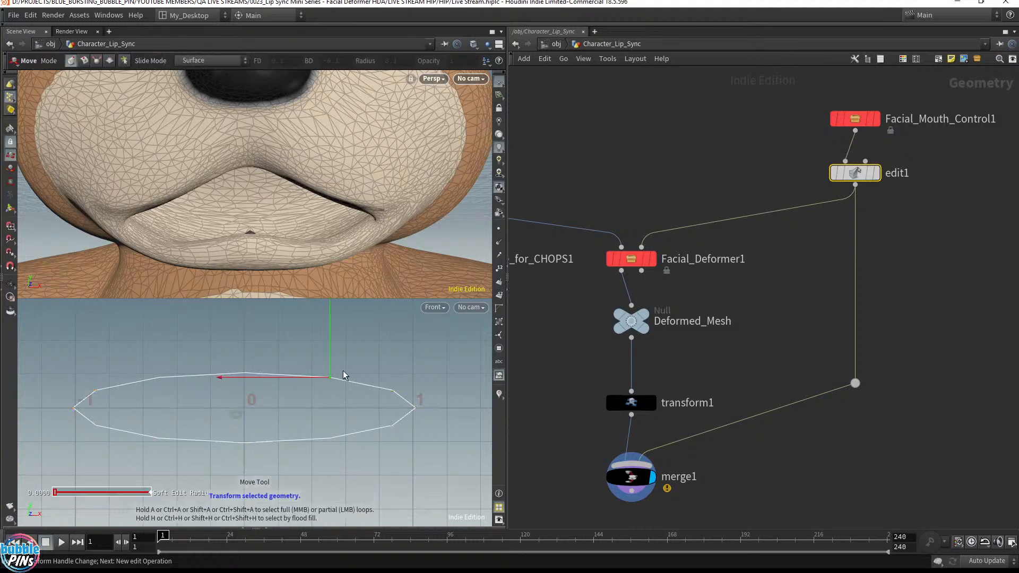
{"action": "mouse_move", "coordinate": [332, 378]}
{"action": "left_mouse_down"}
{"action": "mouse_move", "coordinate": [322, 354]}
{"action": "mouse_move", "coordinate": [340, 344]}
{"action": "mouse_move", "coordinate": [327, 351]}
{"action": "mouse_move", "coordinate": [323, 386]}
{"action": "mouse_move", "coordinate": [327, 365]}
{"action": "left_mouse_up"}
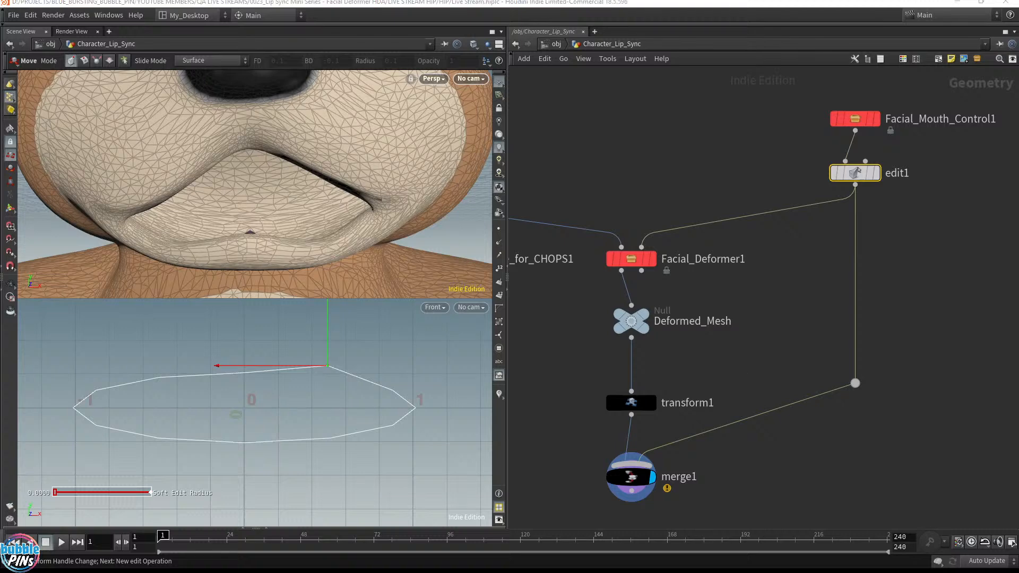
Raise the same upper mouth control point further and nudge it slightly toward the center after glancing at the live chat.
{"action": "key", "text": "alt+Tab"}
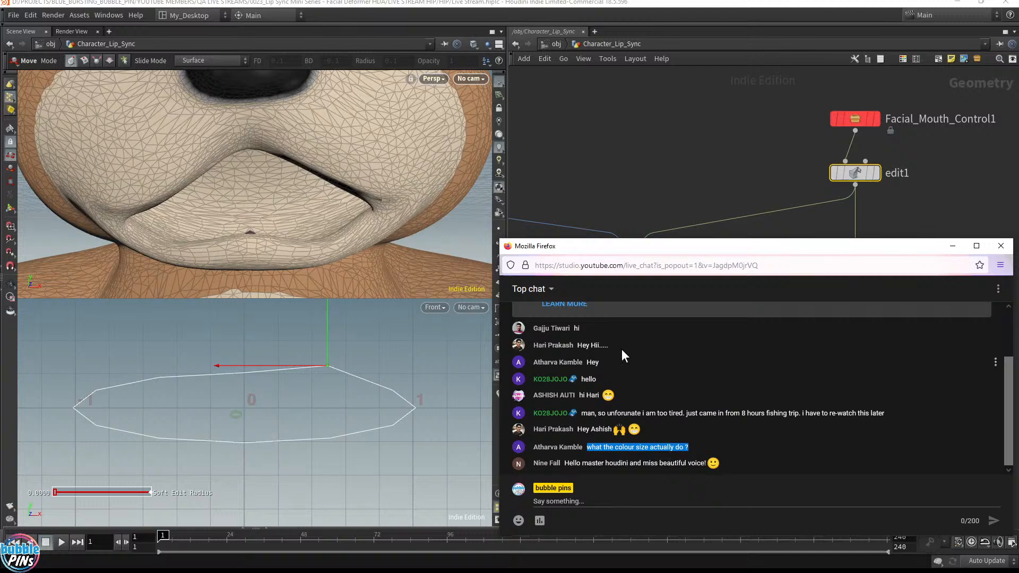
{"action": "key", "text": "alt+Tab"}
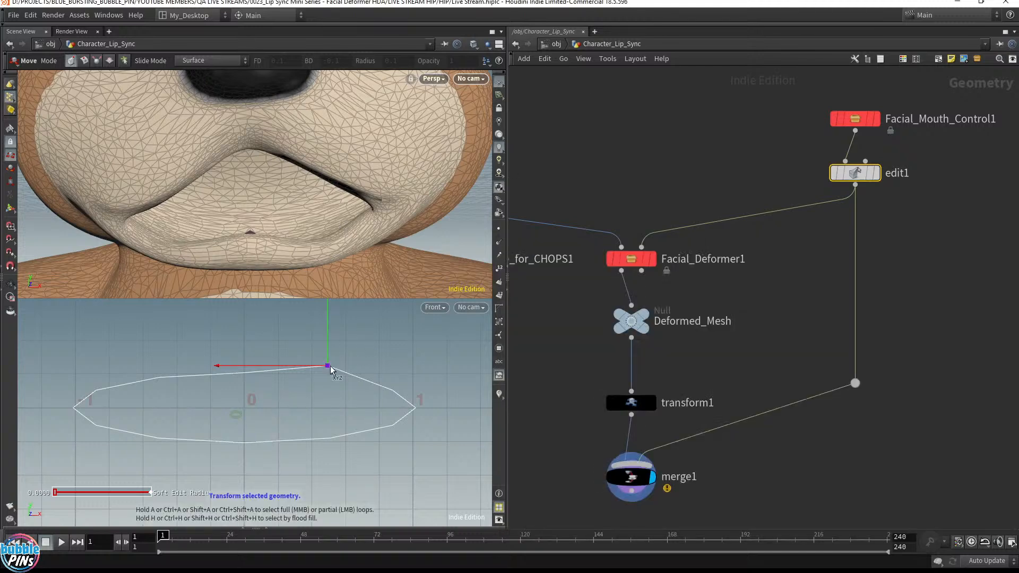
{"action": "mouse_move", "coordinate": [329, 368]}
{"action": "left_mouse_down"}
{"action": "mouse_move", "coordinate": [351, 352]}
{"action": "mouse_move", "coordinate": [326, 354]}
{"action": "mouse_move", "coordinate": [349, 371]}
{"action": "mouse_move", "coordinate": [327, 357]}
{"action": "left_mouse_up"}
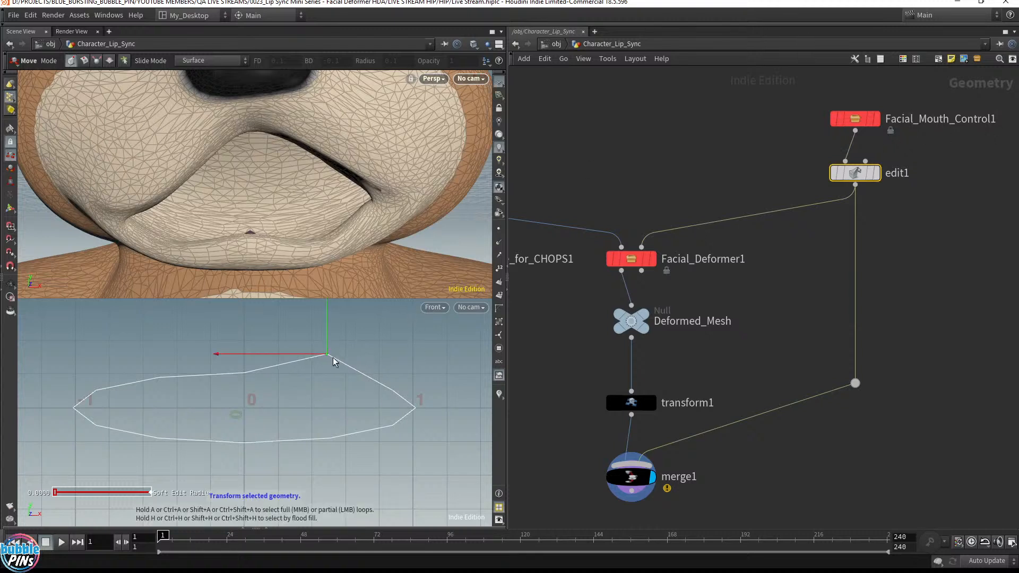
{"action": "left_click_drag", "start_coordinate": [327, 354], "coordinate": [323, 353]}
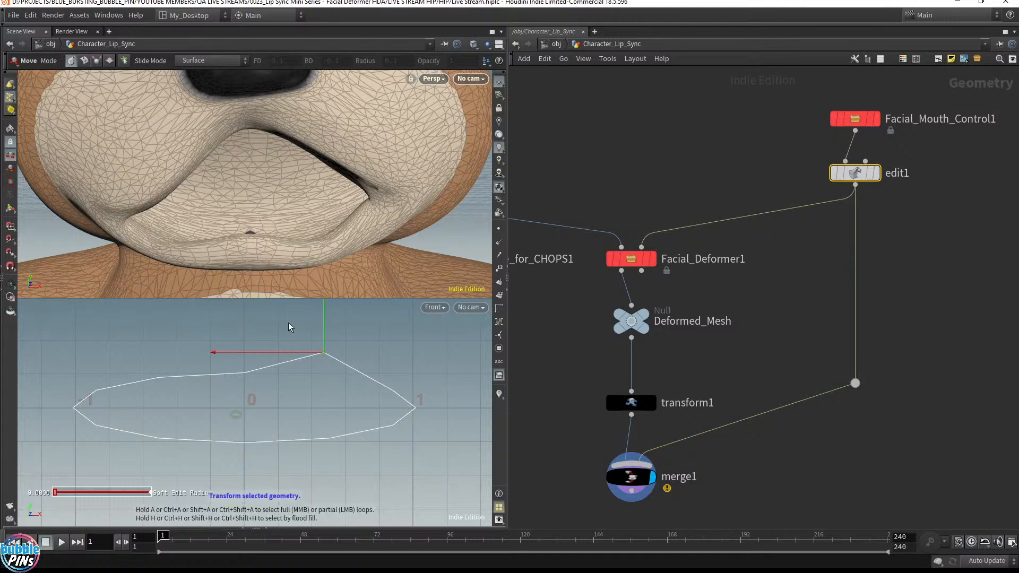
Show Facial_Deformer1's parameters and open its Deforming Radius value for editing.
{"action": "left_click_drag", "start_coordinate": [578, 286], "coordinate": [688, 244]}
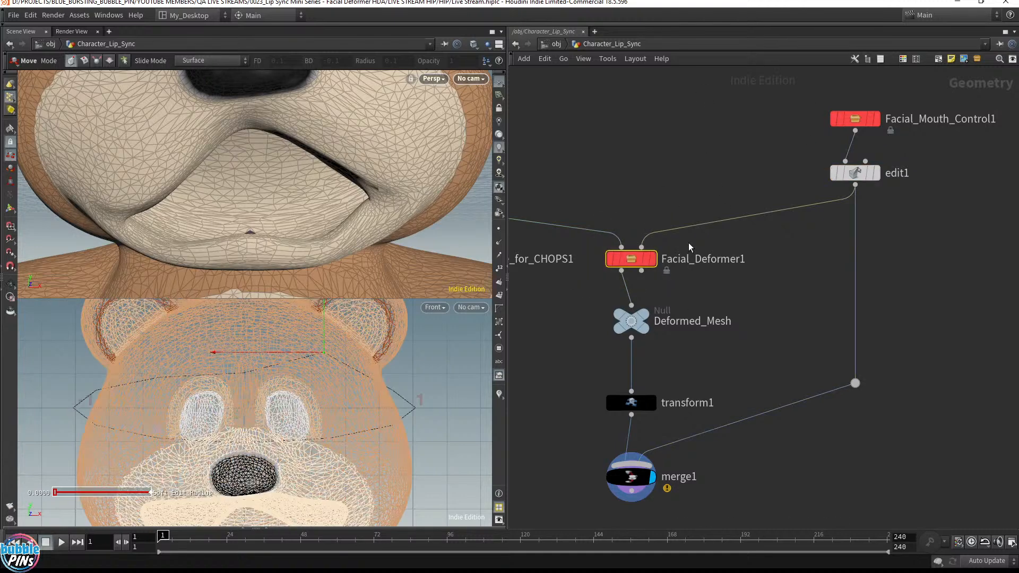
{"action": "key", "text": "p"}
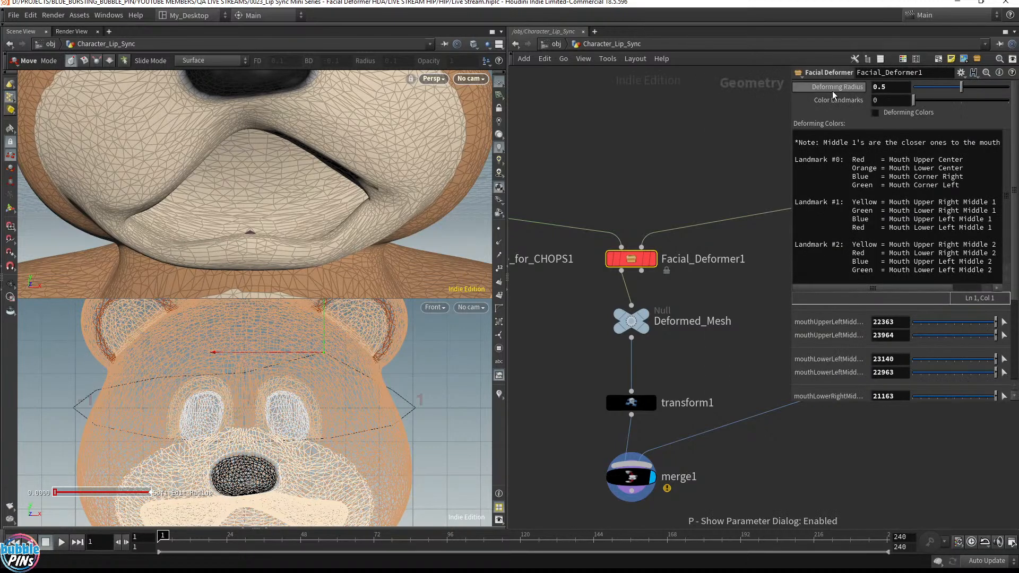
{"action": "left_click", "coordinate": [893, 87]}
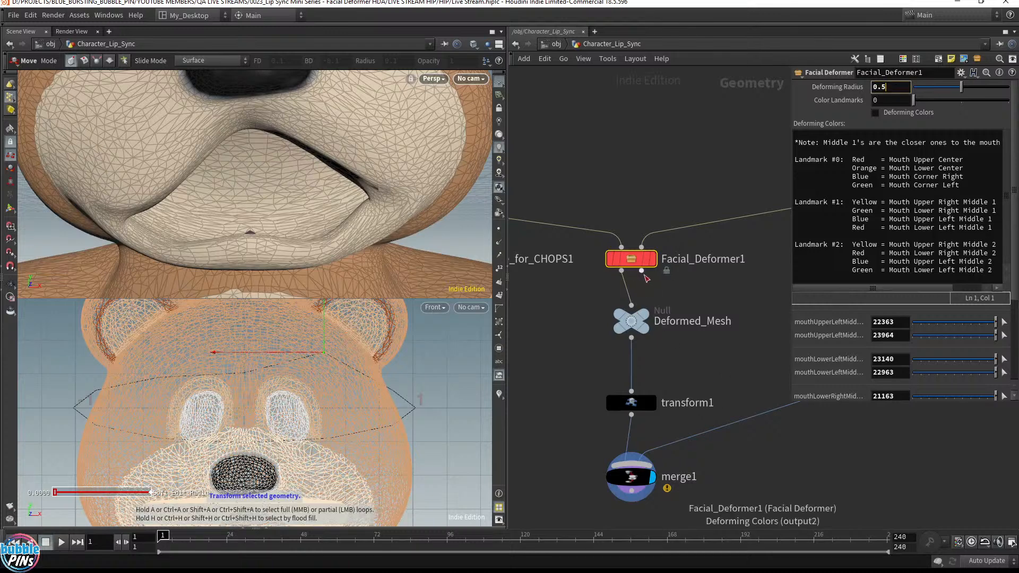
Move the Deformed_Mesh null aside to the left, clearing the space directly beneath Facial_Deformer1.
{"action": "scroll", "coordinate": [610, 347], "scroll_direction": "down", "scroll_amount": 1}
{"action": "middle_click_drag", "start_coordinate": [693, 359], "coordinate": [643, 360]}
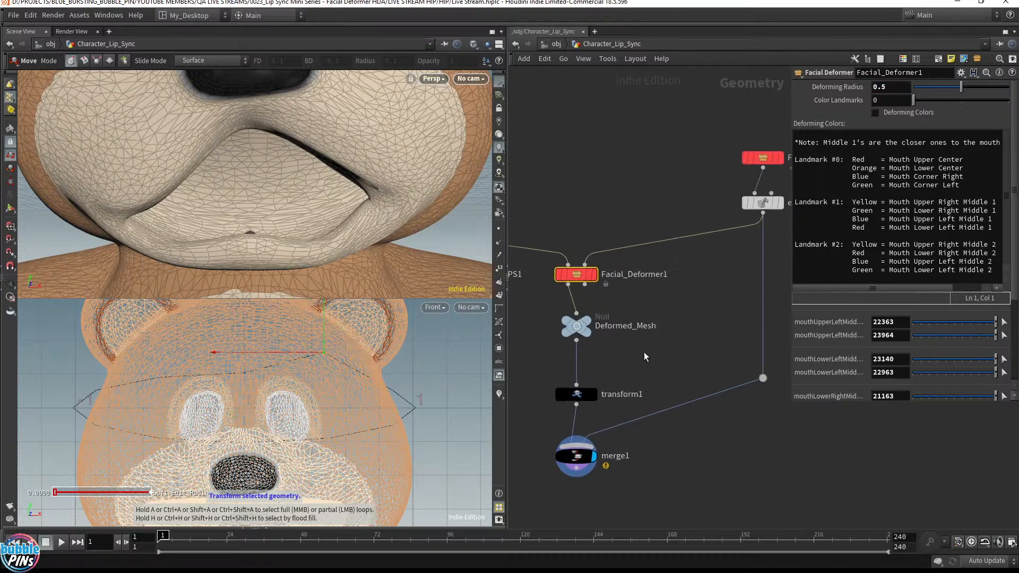
{"action": "middle_click_drag", "start_coordinate": [584, 332], "coordinate": [644, 332]}
{"action": "left_click_drag", "start_coordinate": [645, 332], "coordinate": [543, 337]}
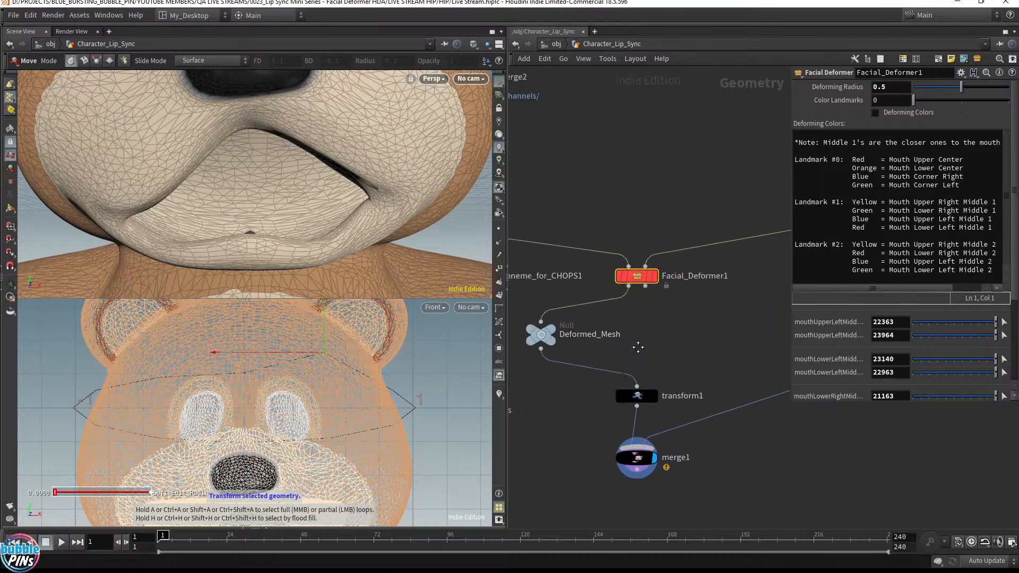
Place the Colored_Landmarks null beneath Facial_Deformer1 and connect it between the deformer's second output and transform1.
{"action": "scroll", "coordinate": [638, 347], "scroll_direction": "down", "scroll_amount": 2}
{"action": "left_click_drag", "start_coordinate": [541, 400], "coordinate": [712, 357]}
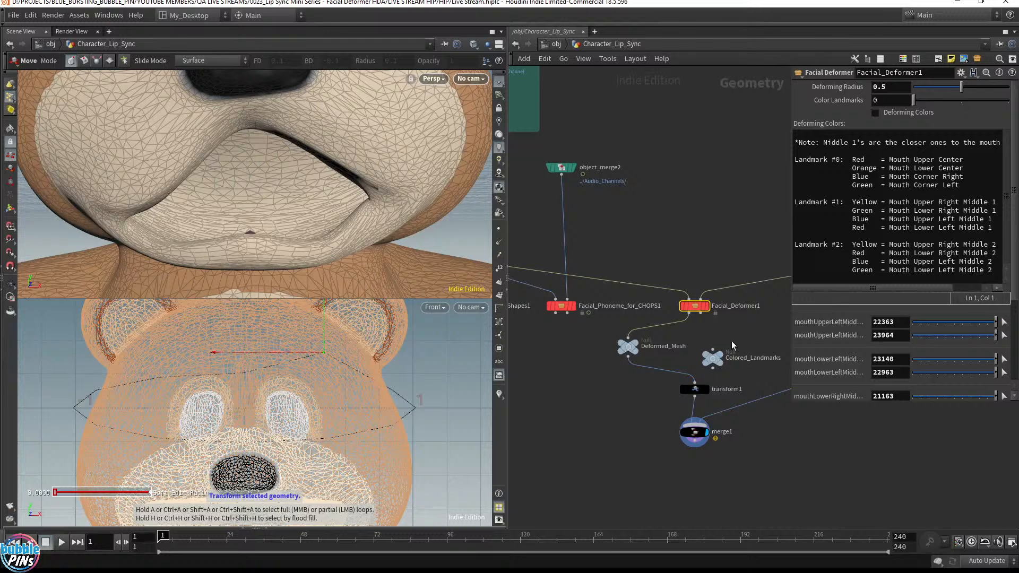
{"action": "scroll", "coordinate": [731, 340], "scroll_direction": "up", "scroll_amount": 2}
{"action": "middle_click_drag", "start_coordinate": [738, 340], "coordinate": [694, 319]}
{"action": "scroll", "coordinate": [693, 318], "scroll_direction": "up", "scroll_amount": 2}
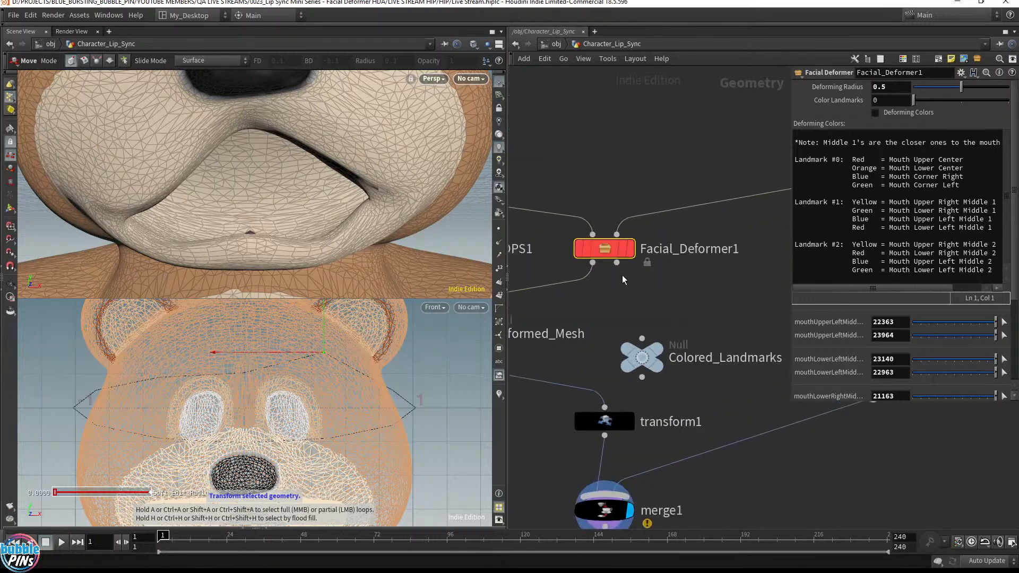
{"action": "left_click_drag", "start_coordinate": [617, 262], "coordinate": [639, 343]}
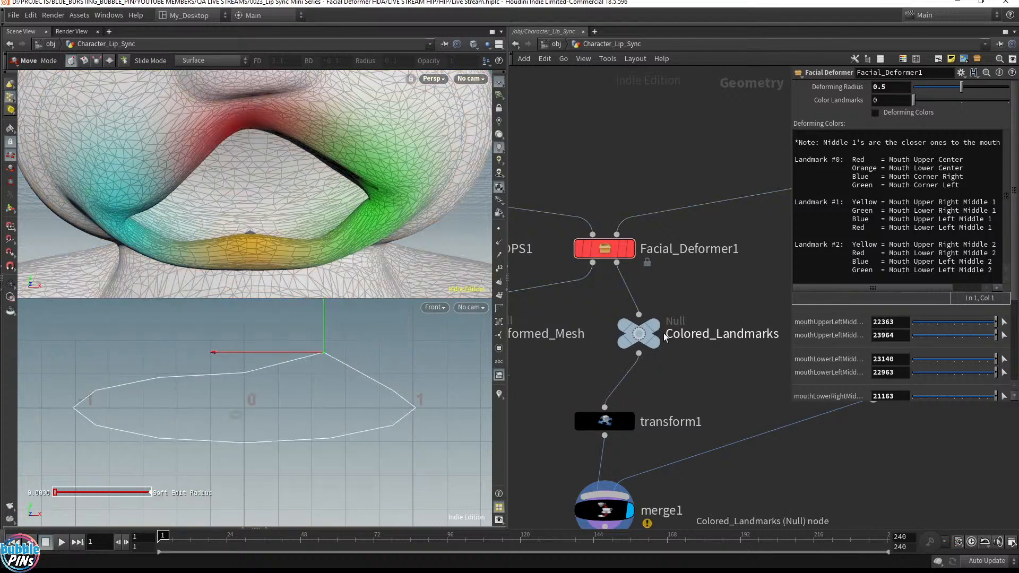
{"action": "left_click", "coordinate": [669, 304]}
{"action": "left_click", "coordinate": [631, 511]}
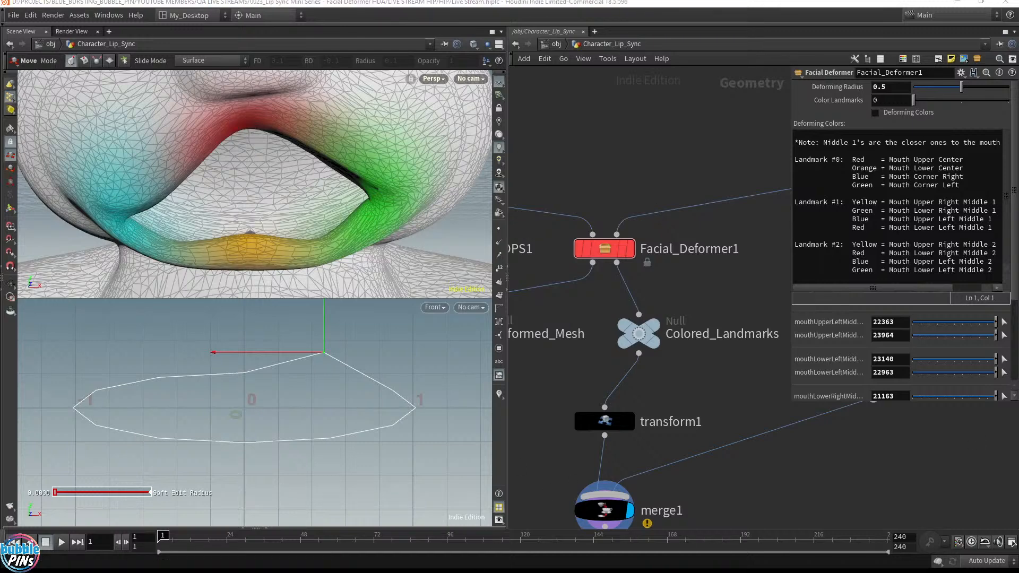
Switch to the live chat and post "sorry just give me 1 sec..." and "let's take a 5min break, I'll be right back".
{"action": "key", "text": "alt+Tab"}
{"action": "left_click", "coordinate": [558, 502]}
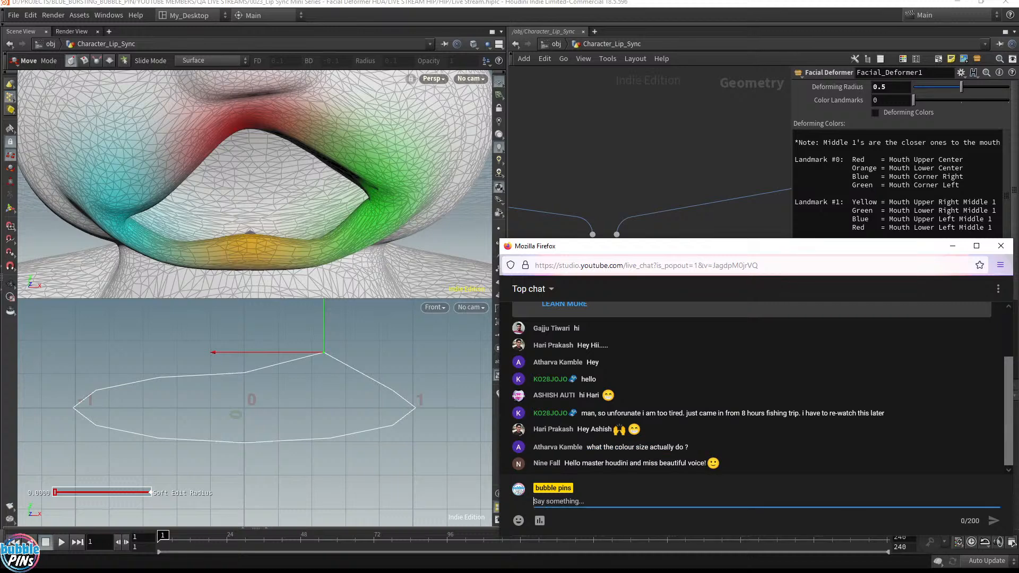
{"action": "type", "text": "sorry just give me 1 sec..."}
{"action": "key", "text": "Return"}
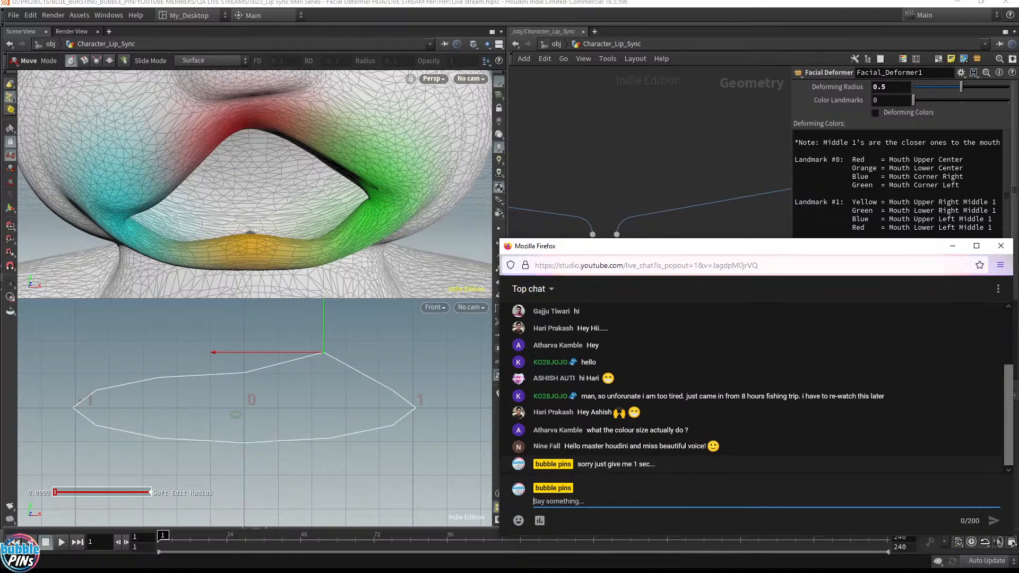
{"action": "type", "text": "let's take a 5min break, I'll be right back"}
{"action": "key", "text": "Return"}
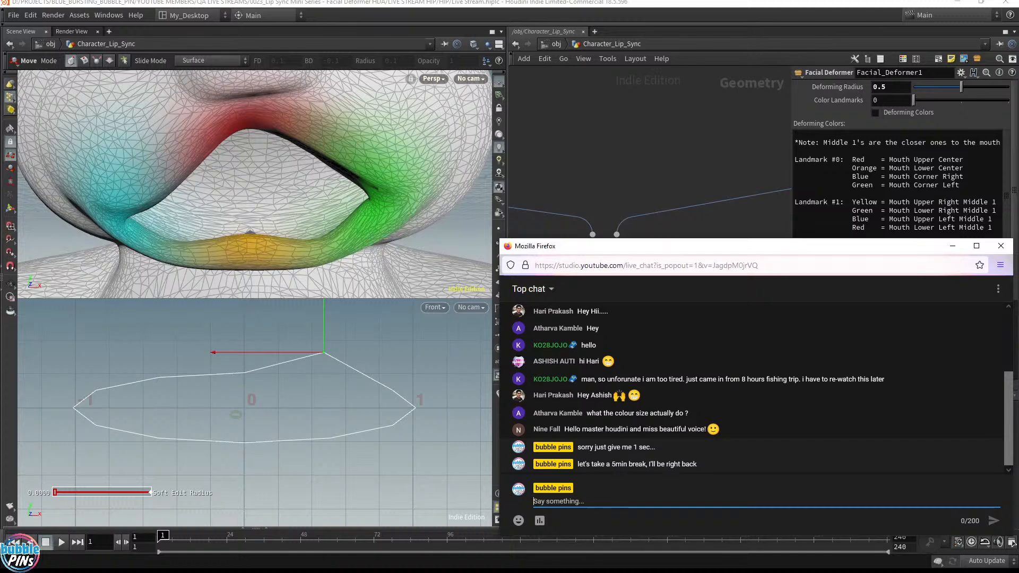
Try Deforming Radius values of 0.4 and 0.2 on Facial_Deformer1.
{"action": "left_click", "coordinate": [889, 88]}
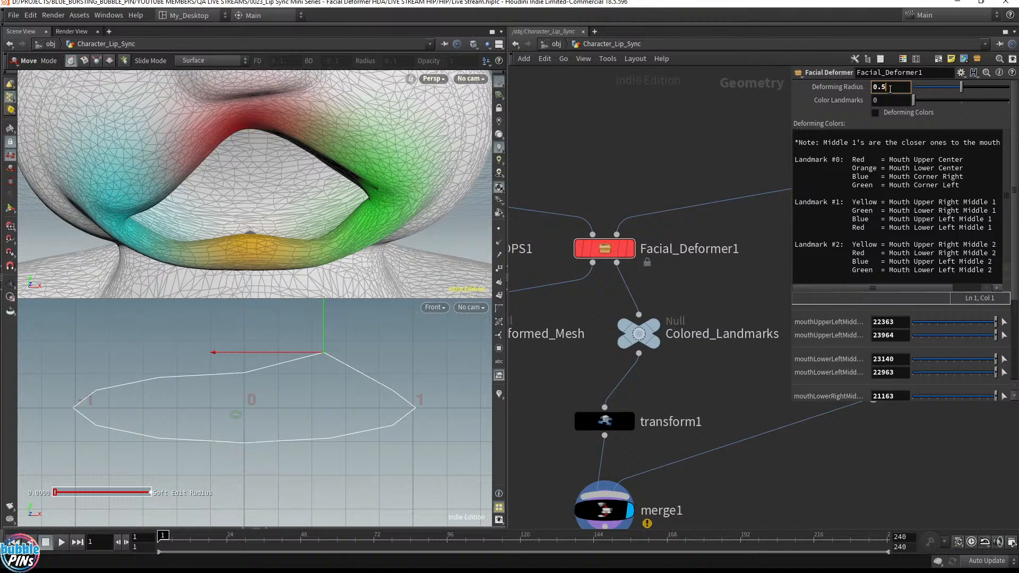
{"action": "key", "text": "BackSpace"}
{"action": "type", "text": "4"}
{"action": "key", "text": "Return"}
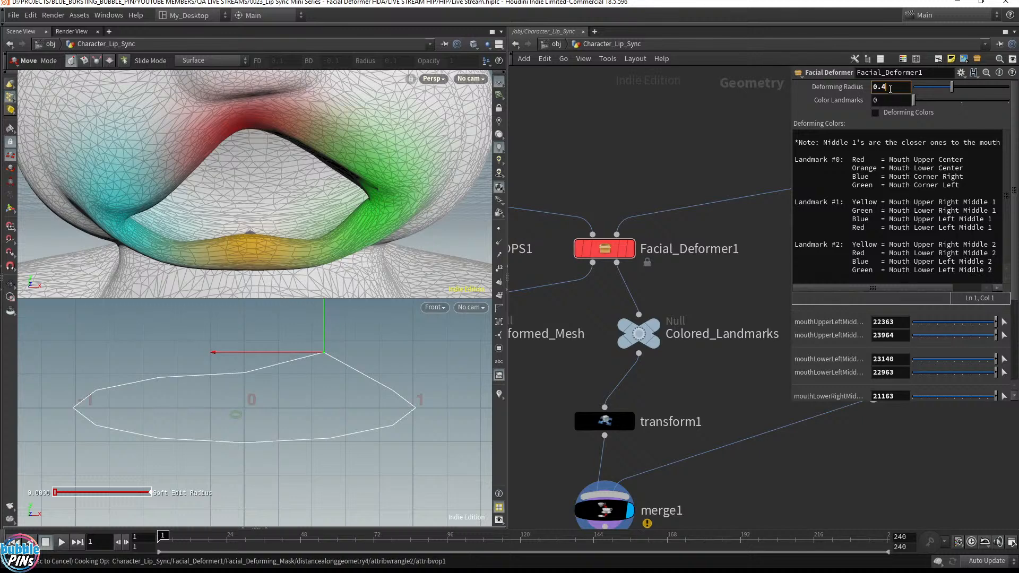
{"action": "key", "text": "BackSpace"}
{"action": "type", "text": "2"}
{"action": "key", "text": "Return"}
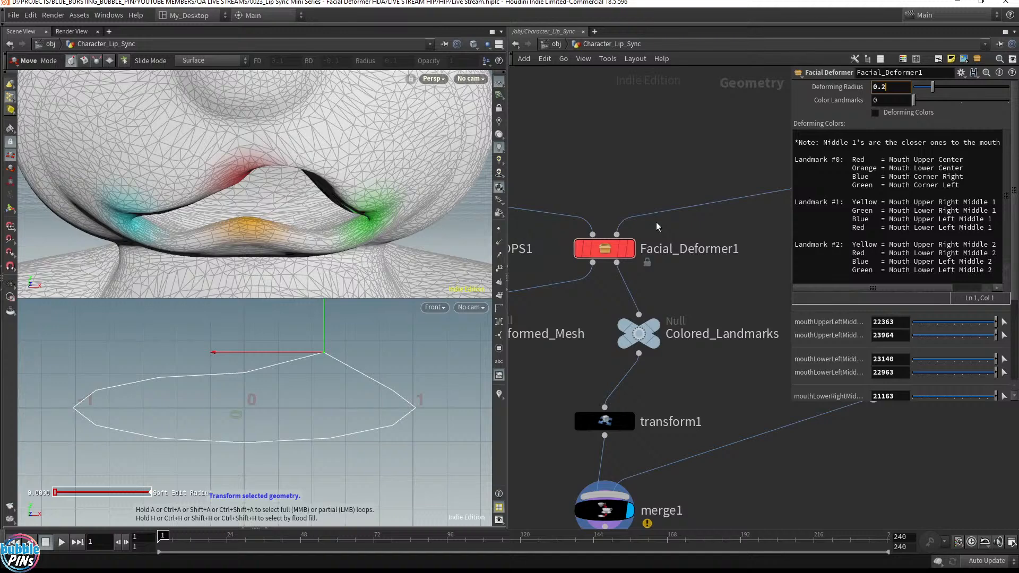
Compare the extremes of Facial_Deformer1's Deforming Radius by setting it to 1 and 0.1.
{"action": "left_click_drag", "start_coordinate": [886, 91], "coordinate": [839, 99]}
{"action": "type", "text": "0."}
{"action": "key", "text": "ctrl+a"}
{"action": "key", "text": "BackSpace"}
{"action": "type", "text": "1"}
{"action": "key", "text": "Return"}
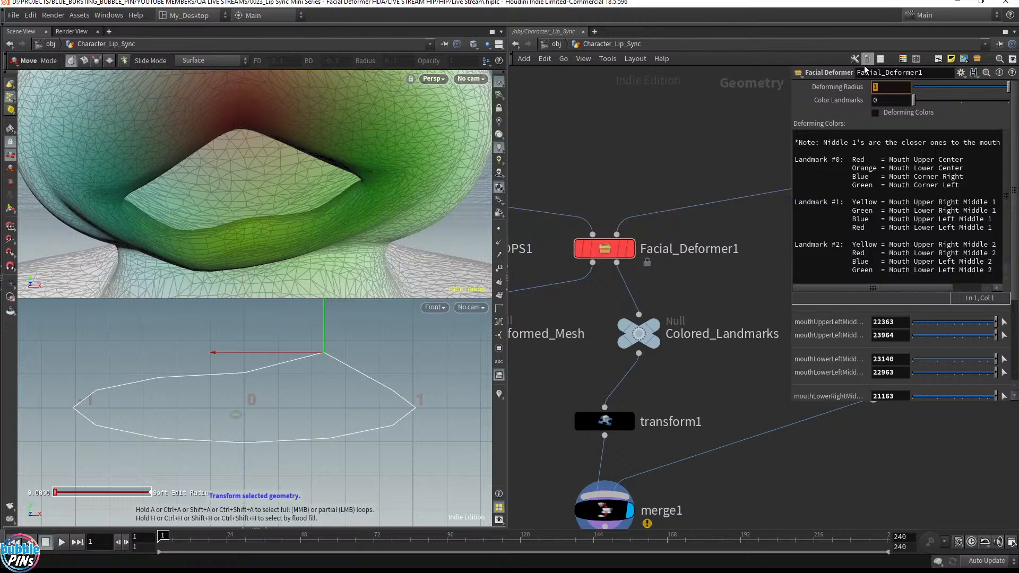
{"action": "type", "text": "0.1"}
{"action": "key", "text": "Return"}
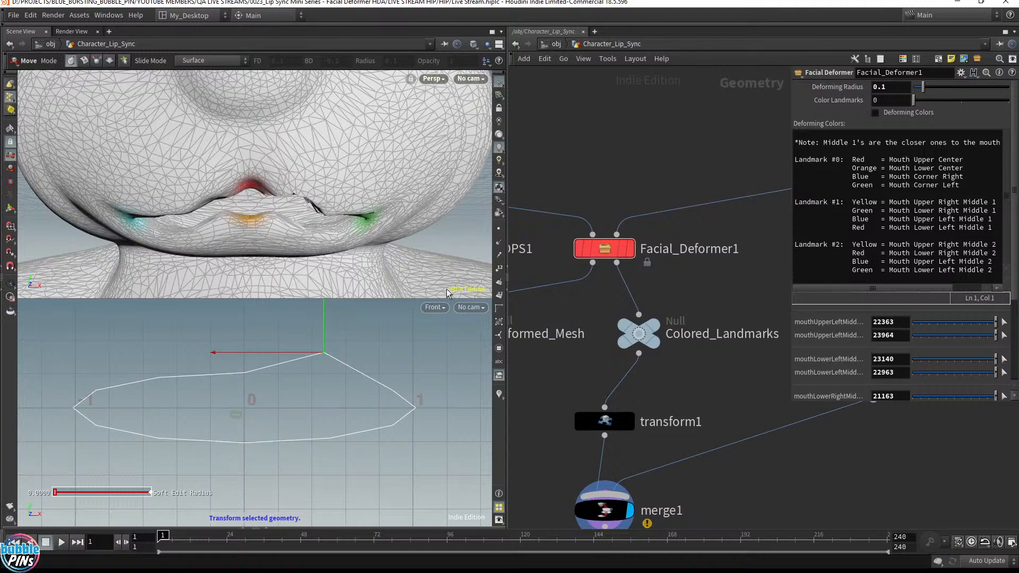
Set Facial_Deformer1's Deforming Radius to 0.5.
{"action": "left_click", "coordinate": [890, 86]}
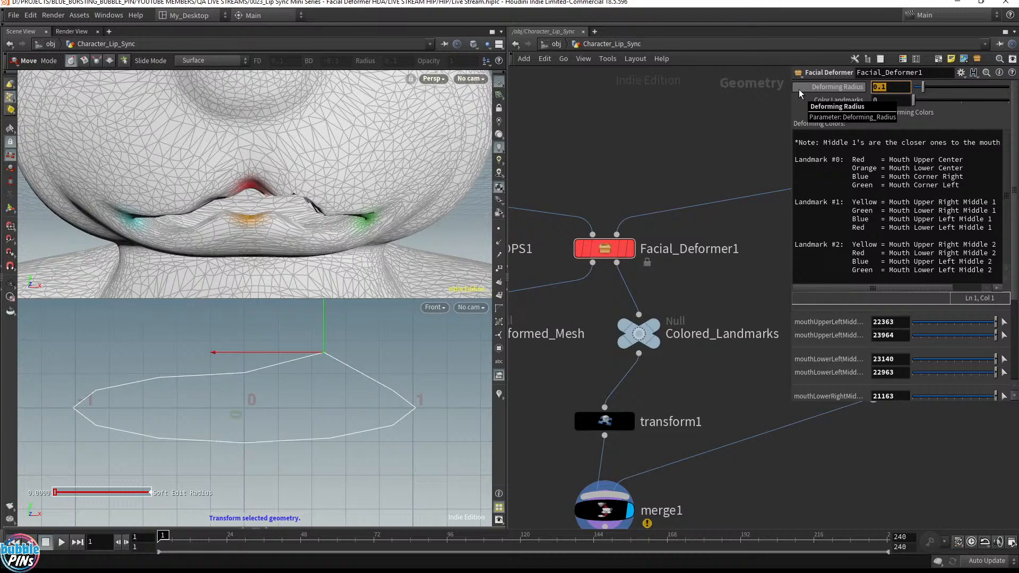
{"action": "type", "text": "0.5"}
{"action": "key", "text": "Return"}
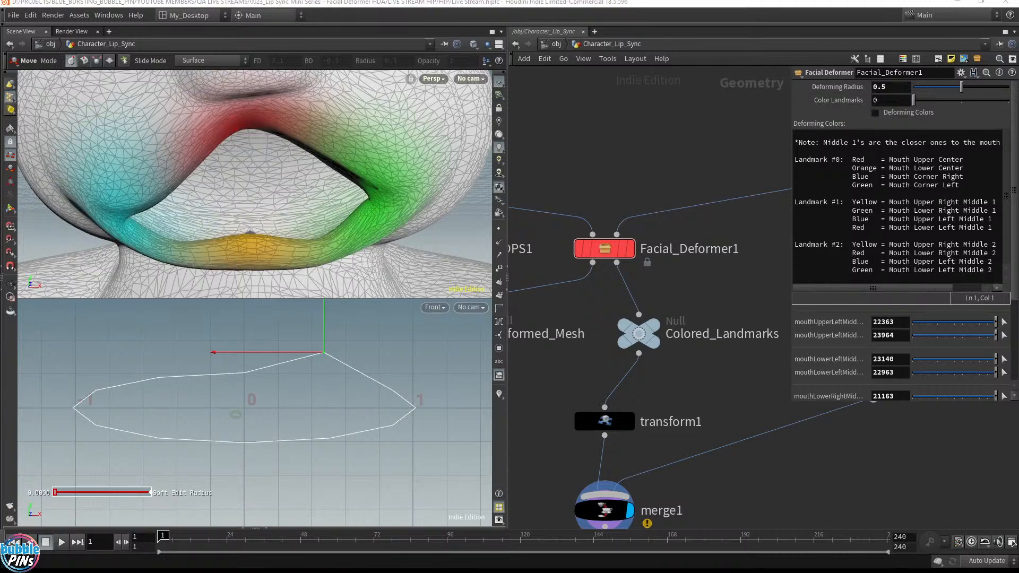
Switch to the live chat and read the viewers' latest messages, highlighting the greeting.
{"action": "key", "text": "alt+Tab"}
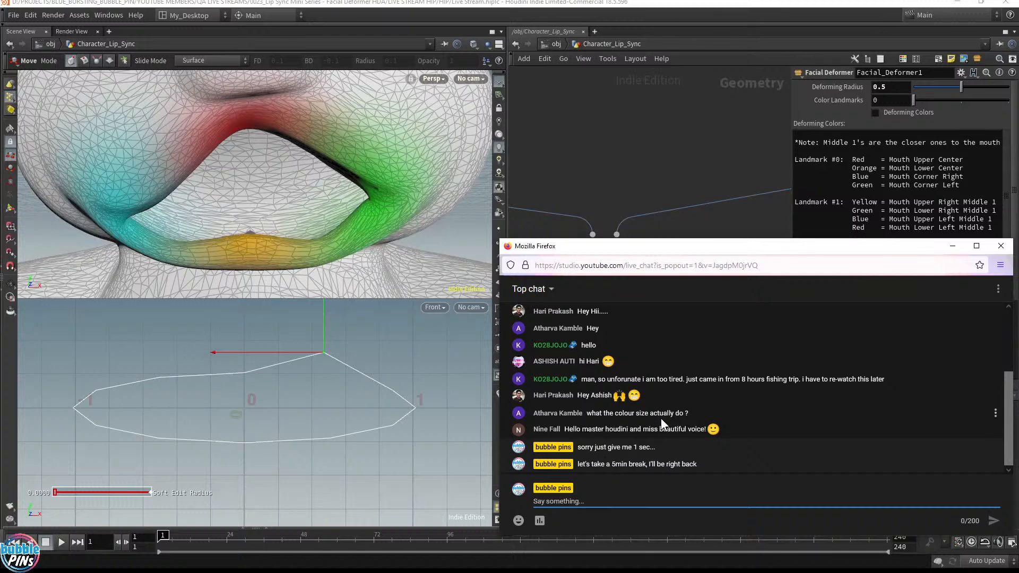
{"action": "left_click_drag", "start_coordinate": [563, 428], "coordinate": [704, 429]}
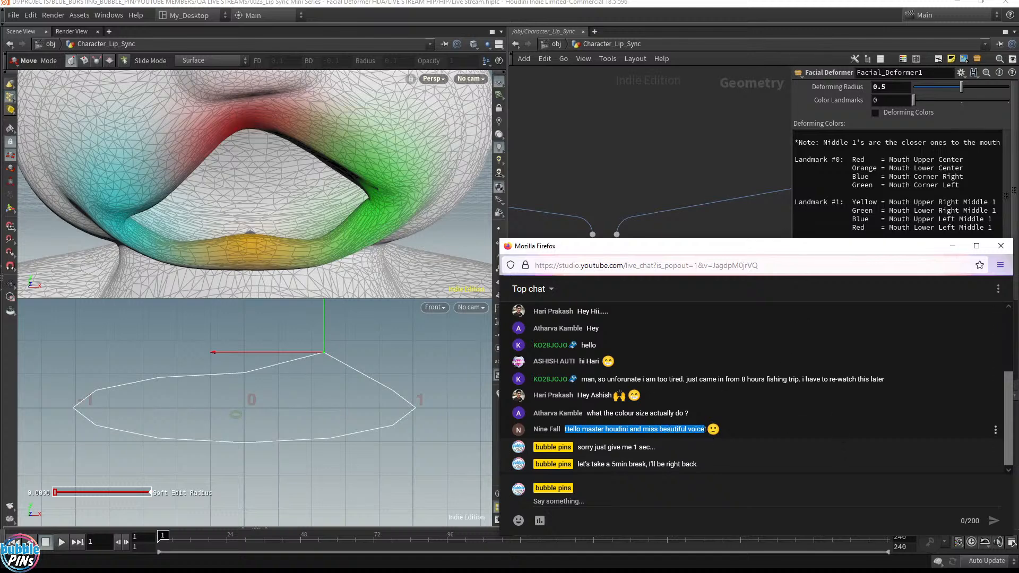
{"action": "left_click_drag", "start_coordinate": [658, 429], "coordinate": [734, 430]}
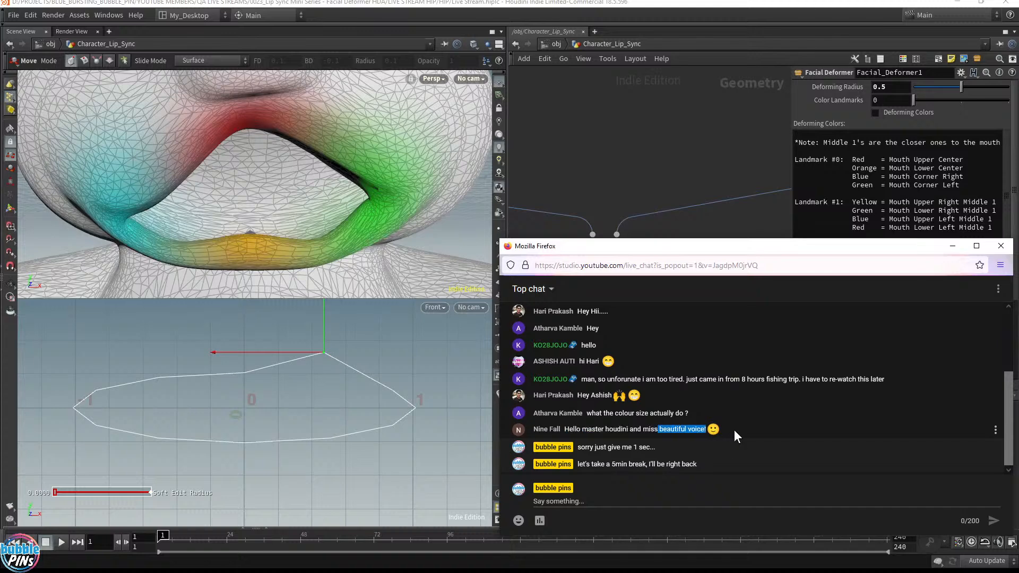
{"action": "left_click", "coordinate": [766, 428]}
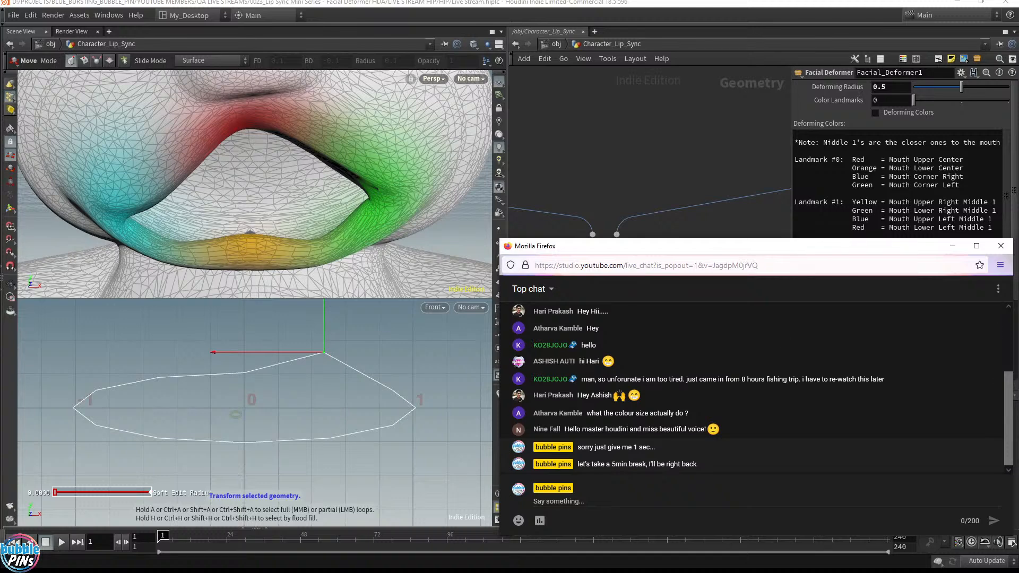
Switch to the Notepad outline, review its deformation radius and colored landmark debugging notes, and return to Houdini.
{"action": "key", "text": "alt+Tab"}
{"action": "left_click", "coordinate": [140, 144]}
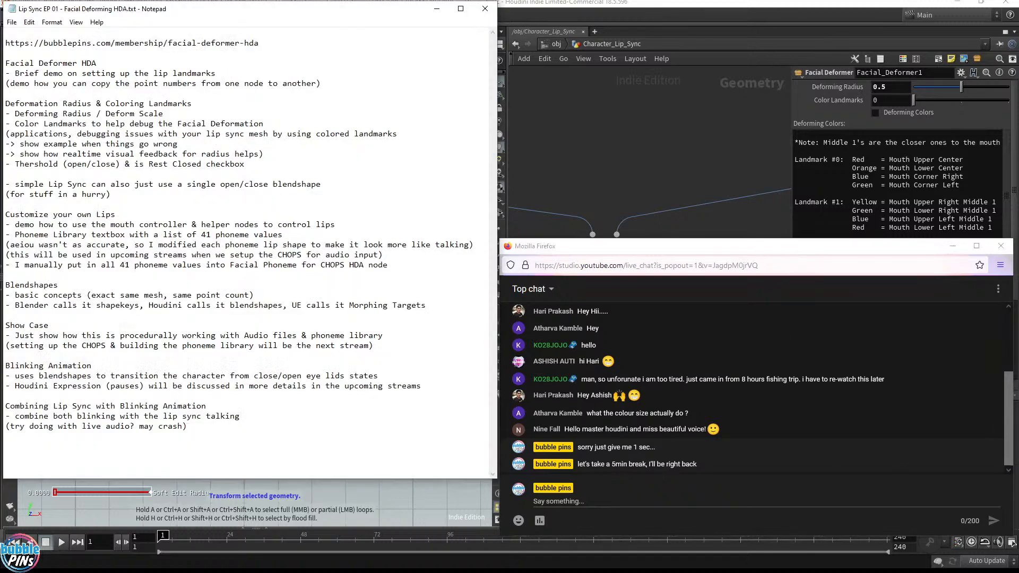
{"action": "left_click_drag", "start_coordinate": [19, 102], "coordinate": [192, 103]}
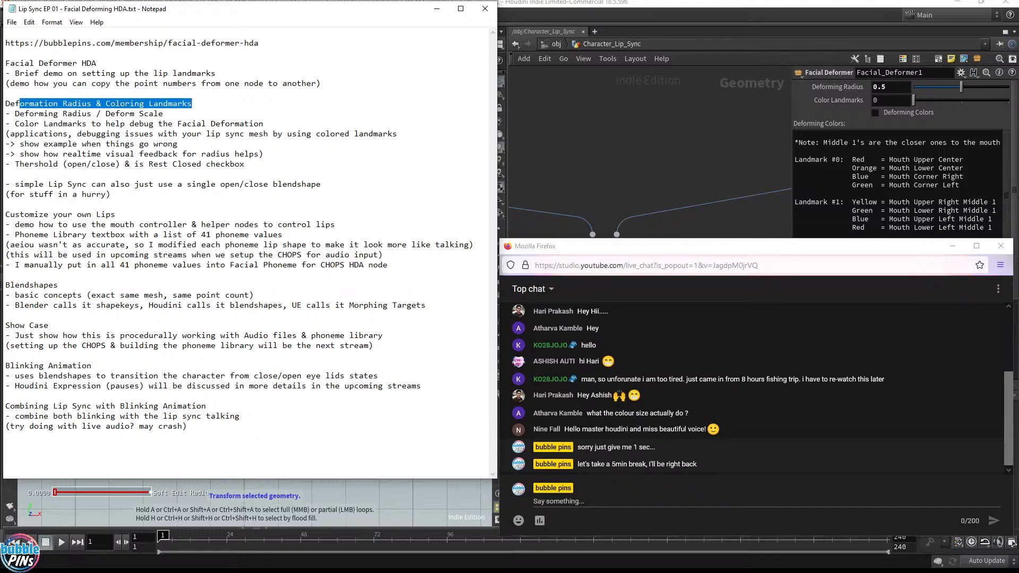
{"action": "left_click", "coordinate": [68, 123]}
{"action": "left_click_drag", "start_coordinate": [15, 103], "coordinate": [164, 114]}
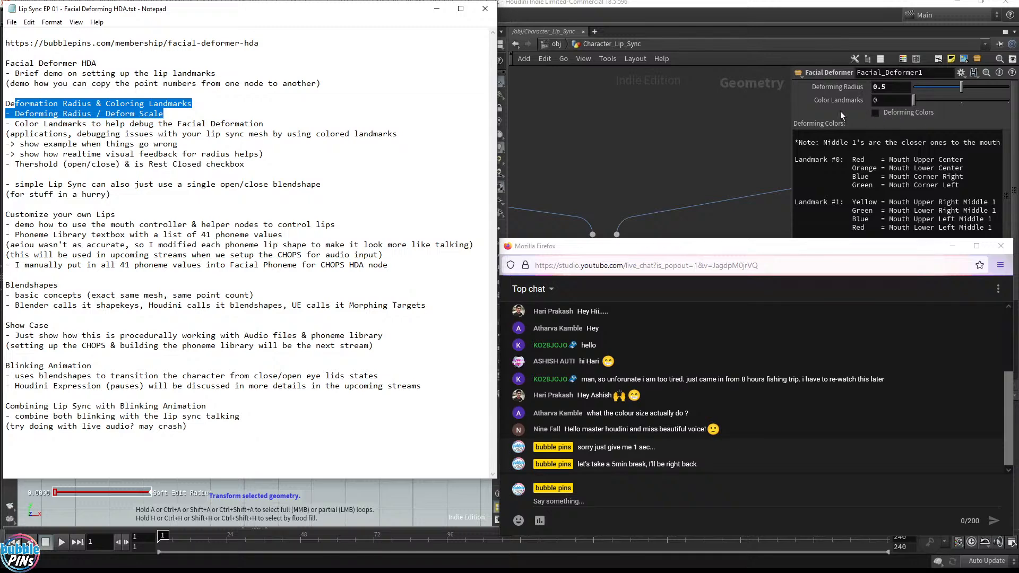
{"action": "left_click_drag", "start_coordinate": [20, 124], "coordinate": [409, 133]}
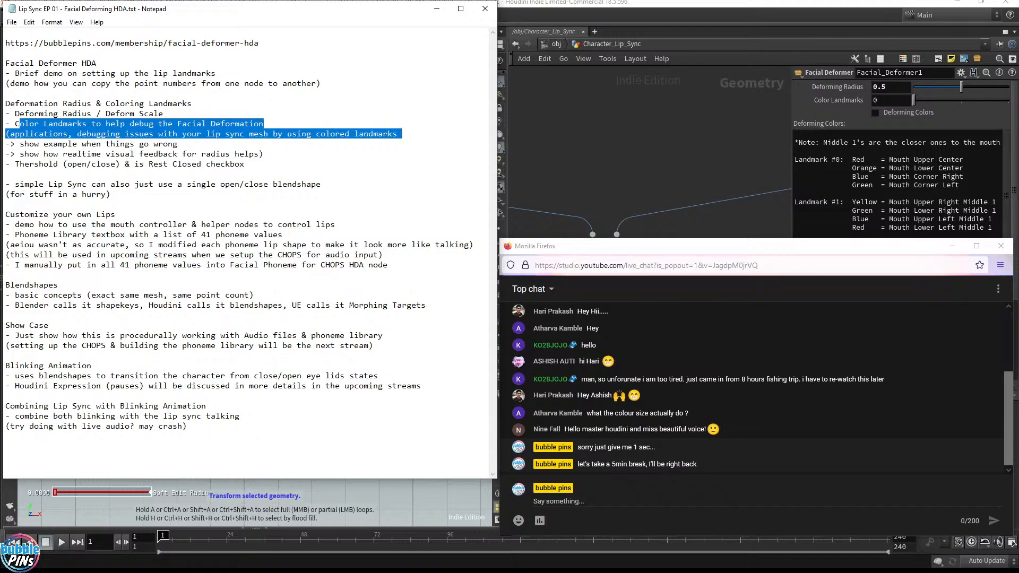
{"action": "left_click", "coordinate": [706, 184]}
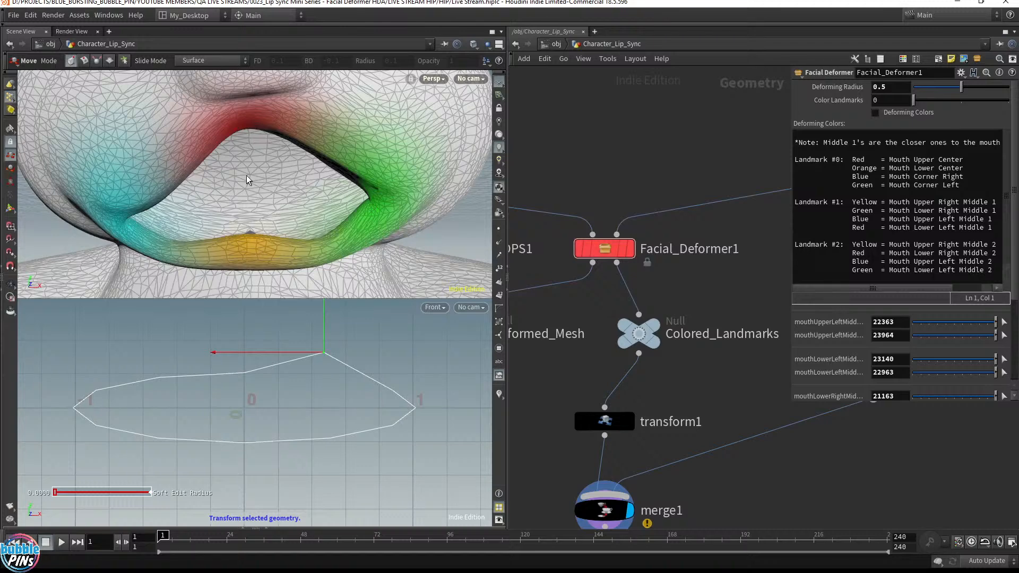
Check the Notepad notes on realtime visual feedback for the radius and the Rest Closed checkbox, and return to Houdini.
{"action": "key", "text": "alt+Tab"}
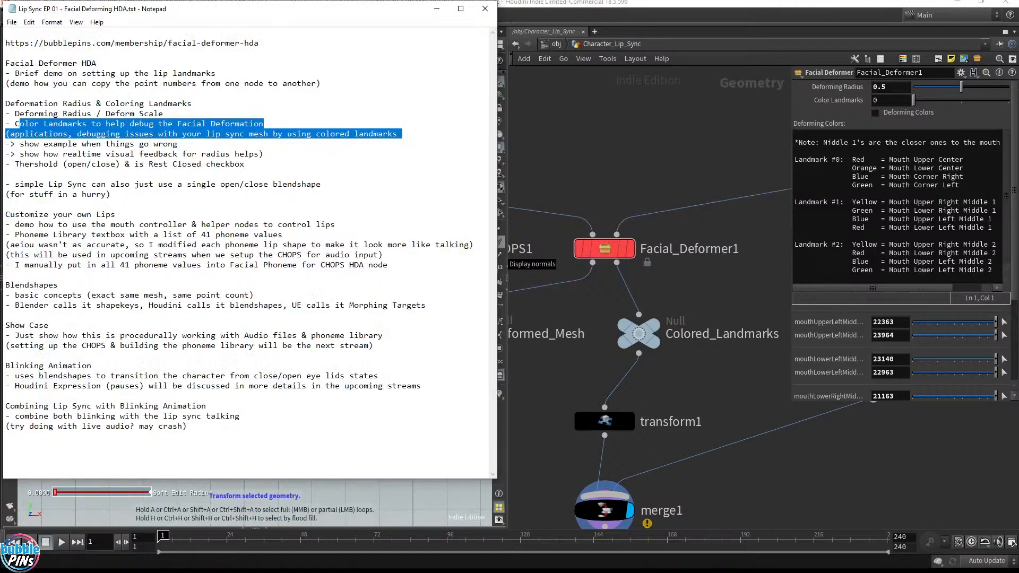
{"action": "left_click_drag", "start_coordinate": [24, 154], "coordinate": [244, 164]}
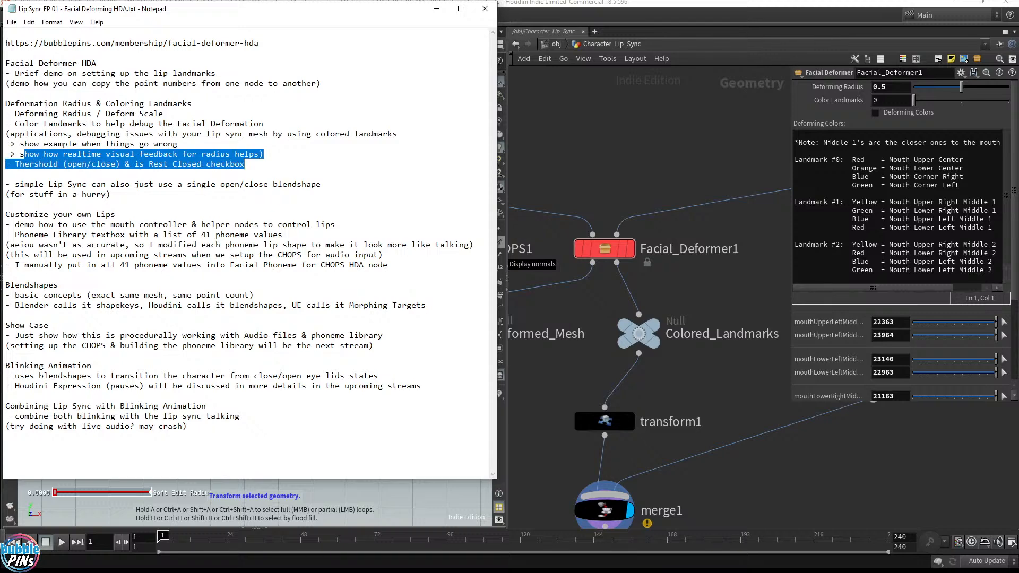
{"action": "left_click", "coordinate": [201, 164]}
{"action": "mouse_move", "coordinate": [5, 164]}
{"action": "left_mouse_down"}
{"action": "mouse_move", "coordinate": [34, 143]}
{"action": "mouse_move", "coordinate": [6, 153]}
{"action": "left_mouse_up"}
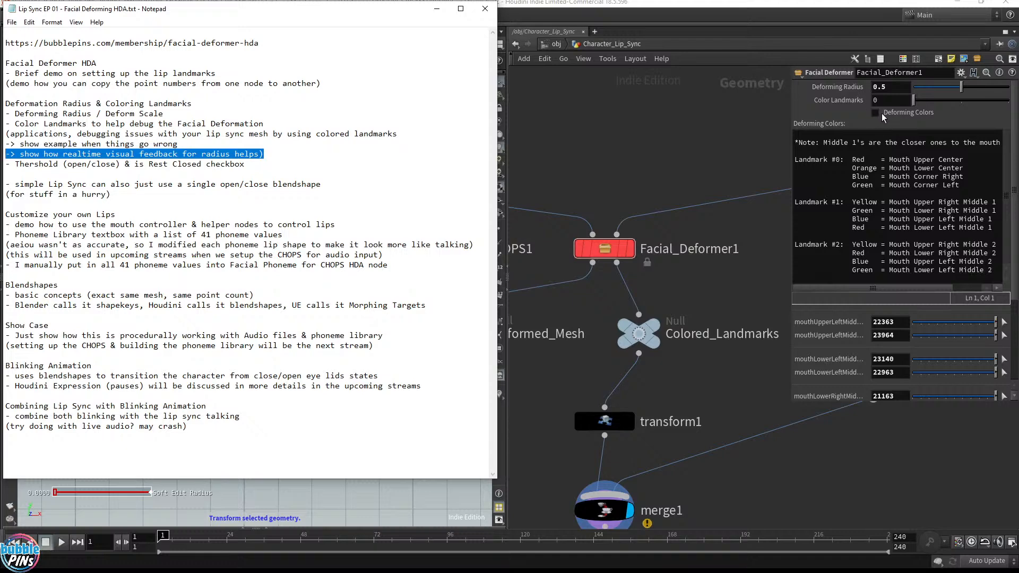
{"action": "left_click", "coordinate": [657, 5]}
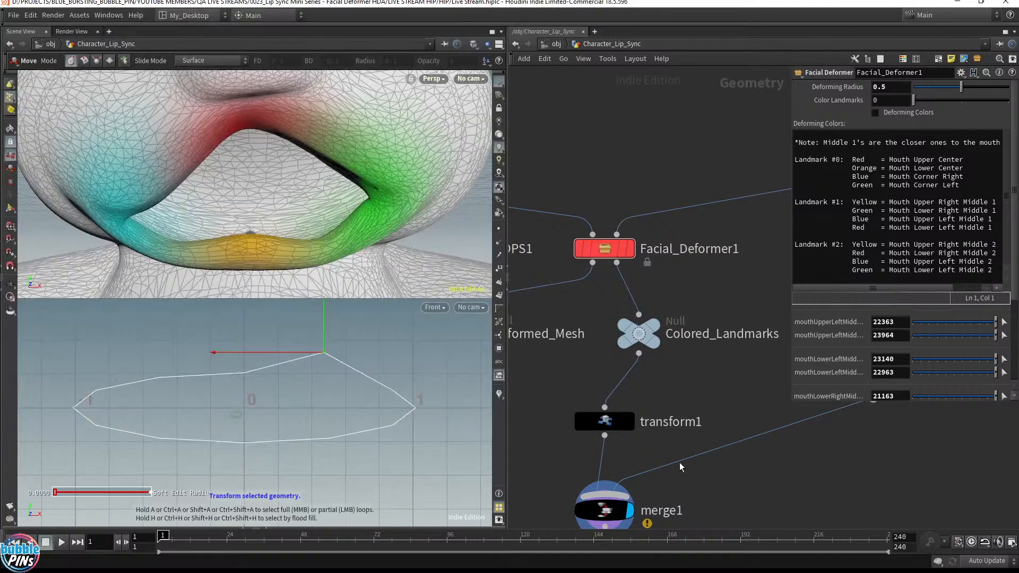
Select Facial_Deformer1 and toggle Deforming Colors to compare the mouth, leaving the option enabled.
{"action": "scroll", "coordinate": [671, 329], "scroll_direction": "down", "scroll_amount": 1}
{"action": "left_click", "coordinate": [605, 268]}
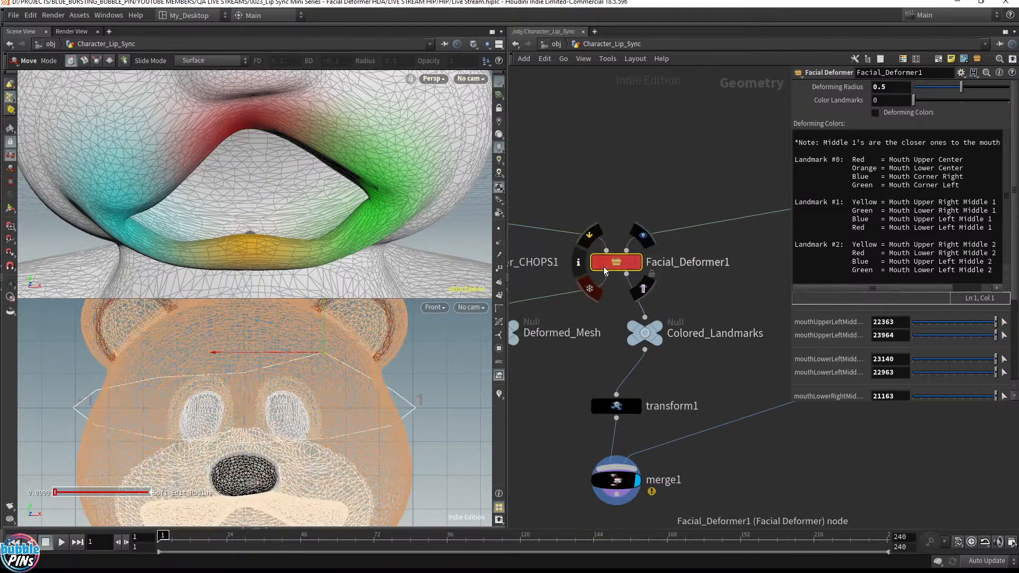
{"action": "left_click_drag", "start_coordinate": [699, 285], "coordinate": [574, 224]}
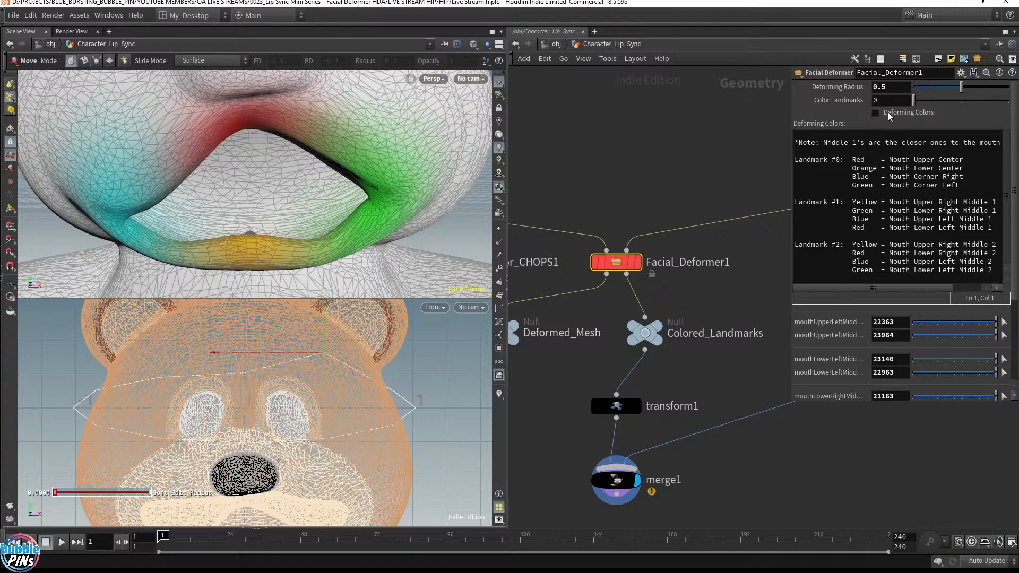
{"action": "left_click", "coordinate": [874, 113]}
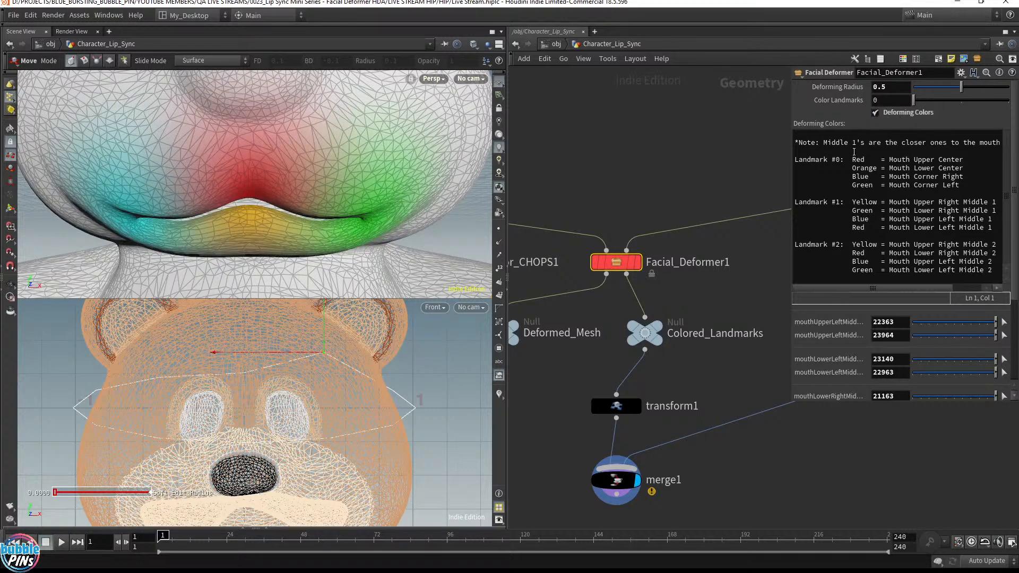
{"action": "left_click", "coordinate": [874, 113]}
{"action": "left_click", "coordinate": [874, 113]}
{"action": "left_click", "coordinate": [874, 113]}
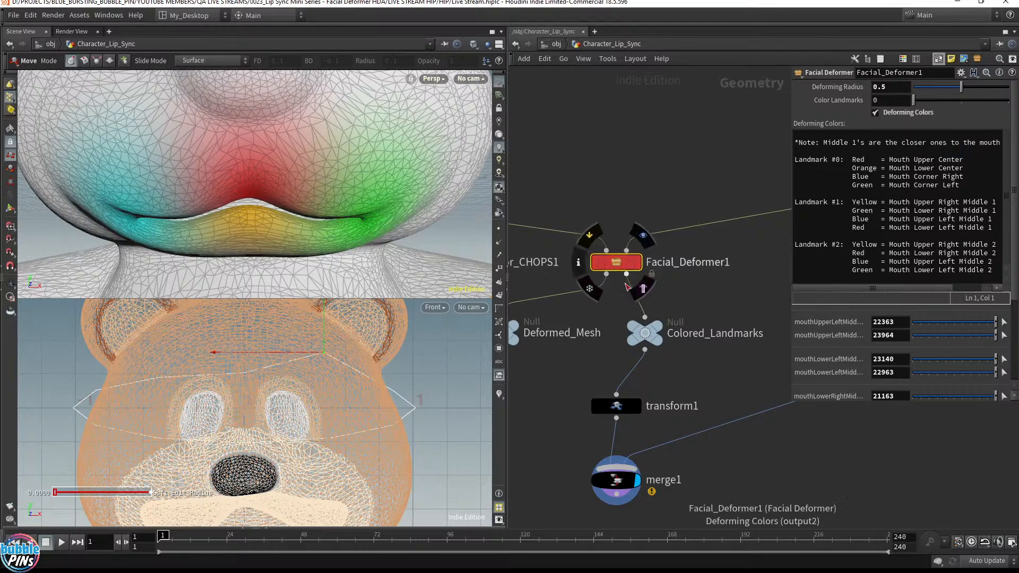
Select the Deformed_Mesh null, display its geometry in the viewports, and leave the Move tool.
{"action": "middle_click_drag", "start_coordinate": [569, 398], "coordinate": [666, 391]}
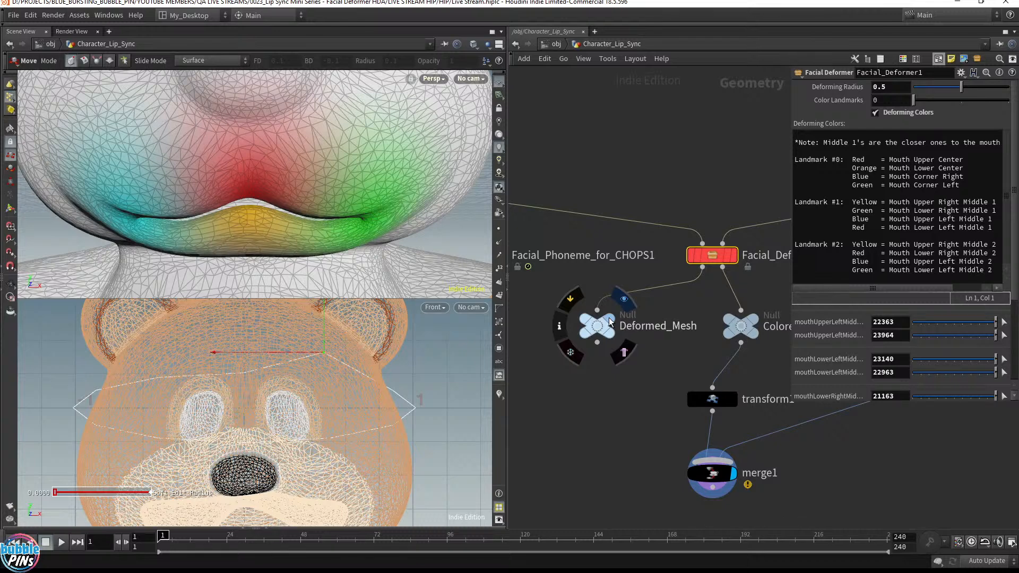
{"action": "left_click", "coordinate": [611, 325]}
{"action": "left_click", "coordinate": [596, 325]}
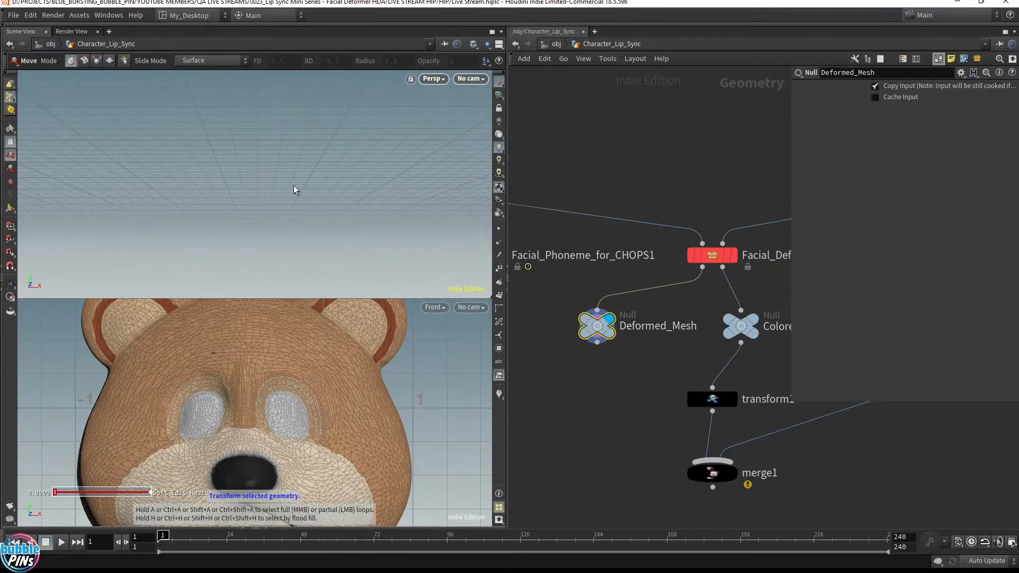
{"action": "key", "text": "Escape"}
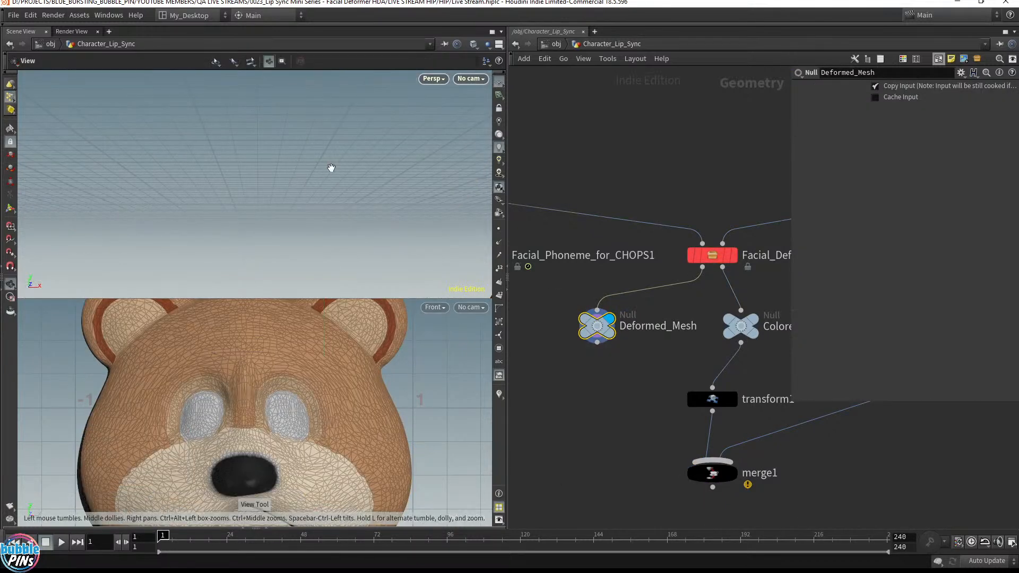
Create a reference copy of the transform1 node and place it beneath the Deformed_Mesh null.
{"action": "left_click_drag", "start_coordinate": [597, 343], "coordinate": [552, 392]}
{"action": "key", "text": "Escape"}
{"action": "right_click", "coordinate": [711, 402]}
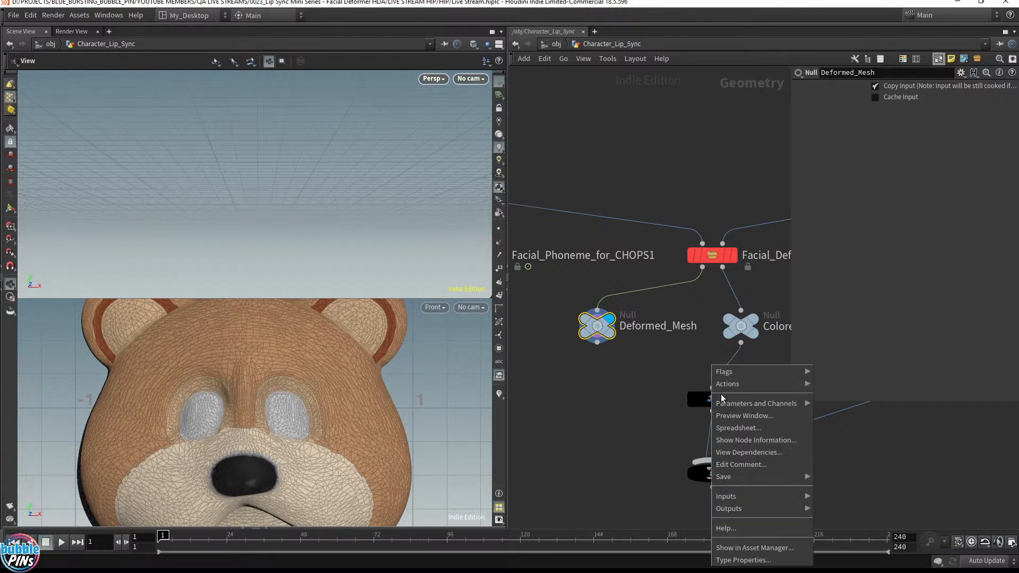
{"action": "mouse_move", "coordinate": [758, 403]}
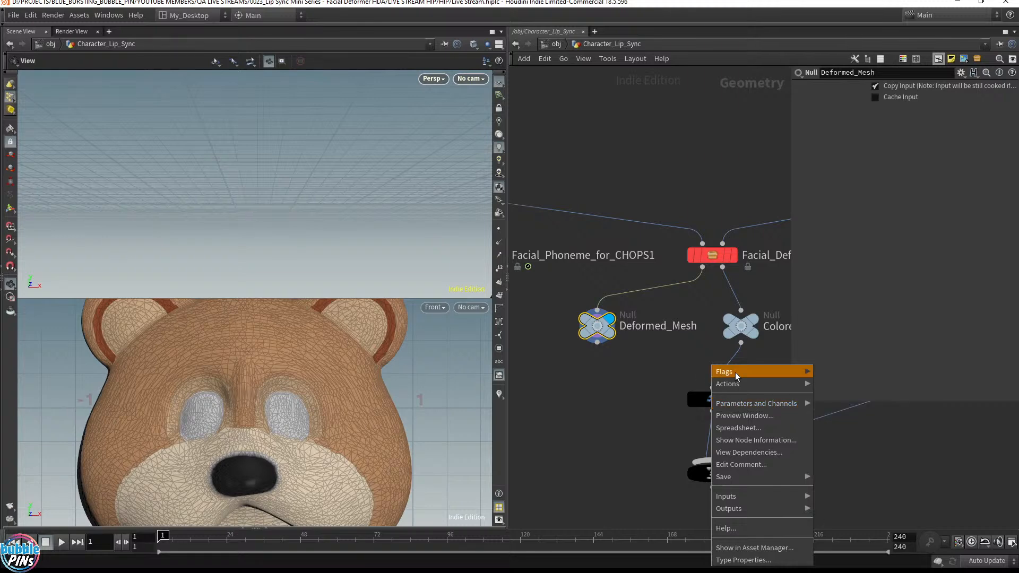
{"action": "mouse_move", "coordinate": [780, 383]}
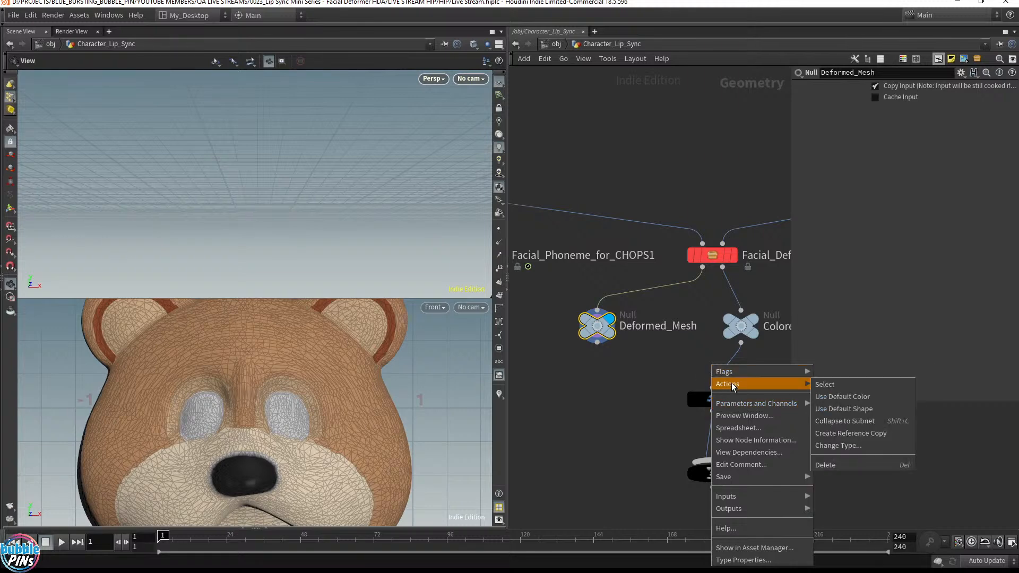
{"action": "left_click", "coordinate": [849, 432]}
{"action": "left_click_drag", "start_coordinate": [809, 451], "coordinate": [599, 407]}
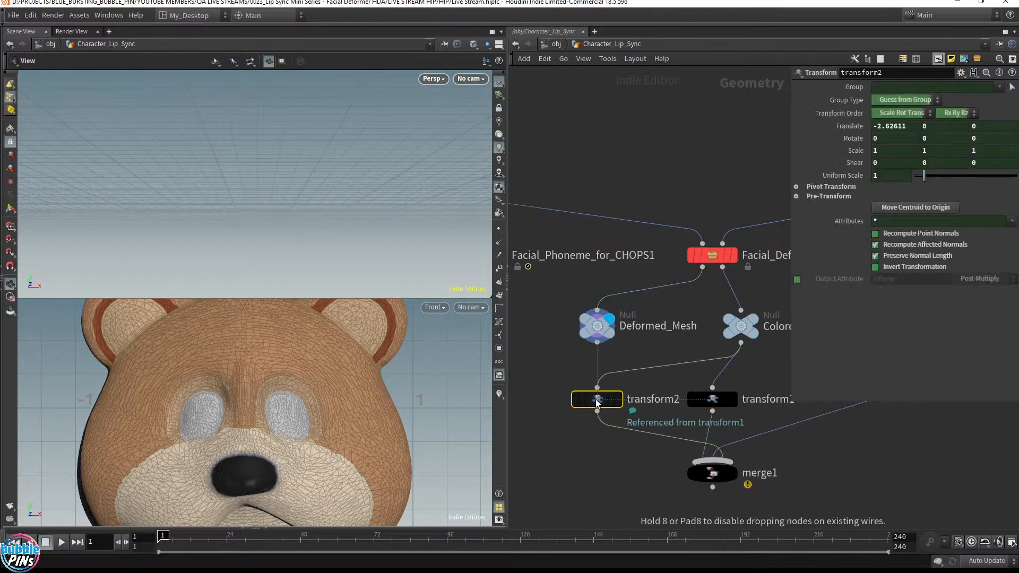
Wire Deformed_Mesh into transform2 and cut the connection from transform2 to merge1.
{"action": "left_click_drag", "start_coordinate": [597, 344], "coordinate": [597, 388]}
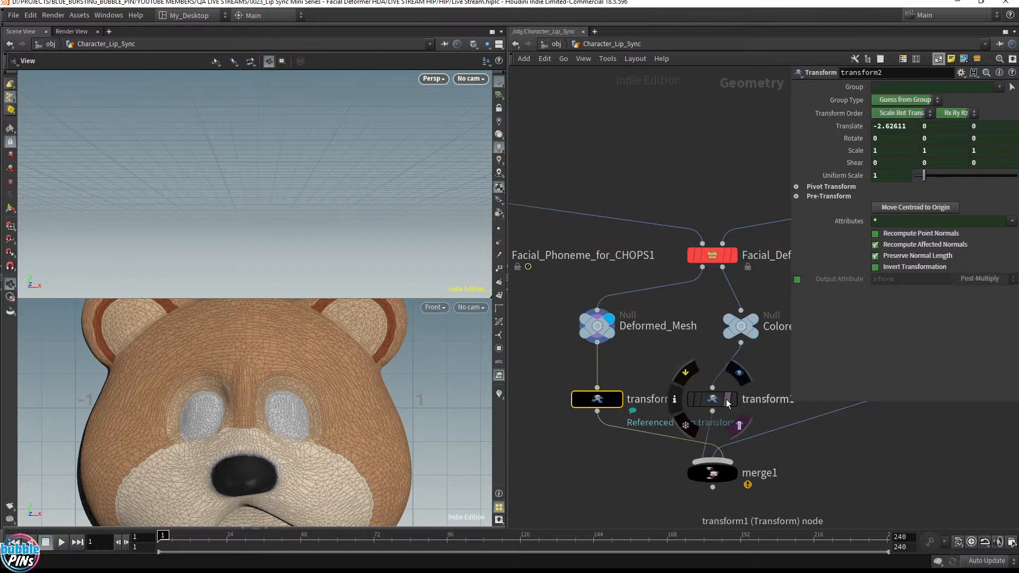
{"action": "key", "text": "y"}
{"action": "left_click_drag", "start_coordinate": [655, 422], "coordinate": [640, 464]}
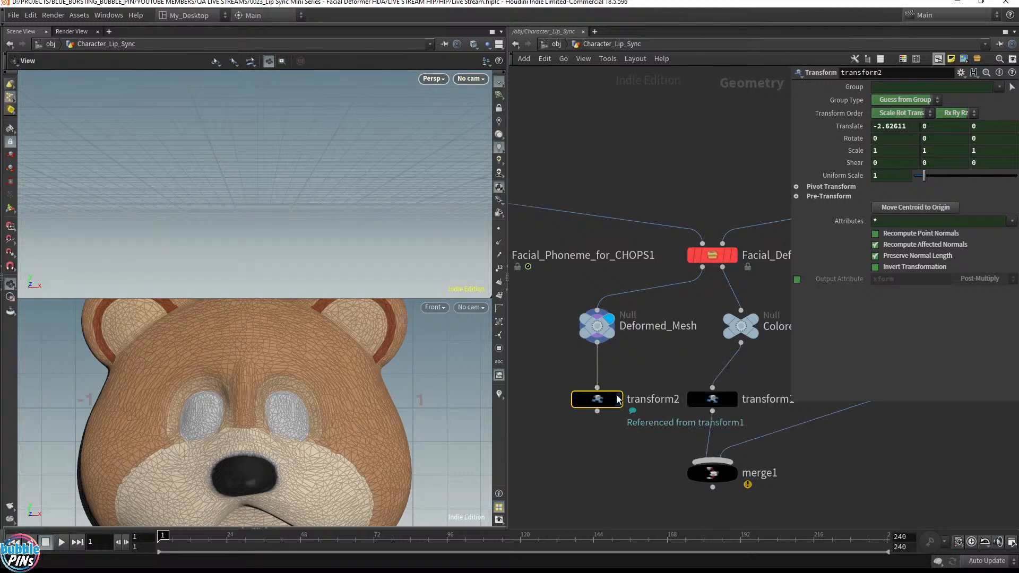
Compare the bear before and after the copied transform by alternating the display between Deformed_Mesh and transform2.
{"action": "left_click", "coordinate": [618, 399]}
{"action": "left_click", "coordinate": [713, 403]}
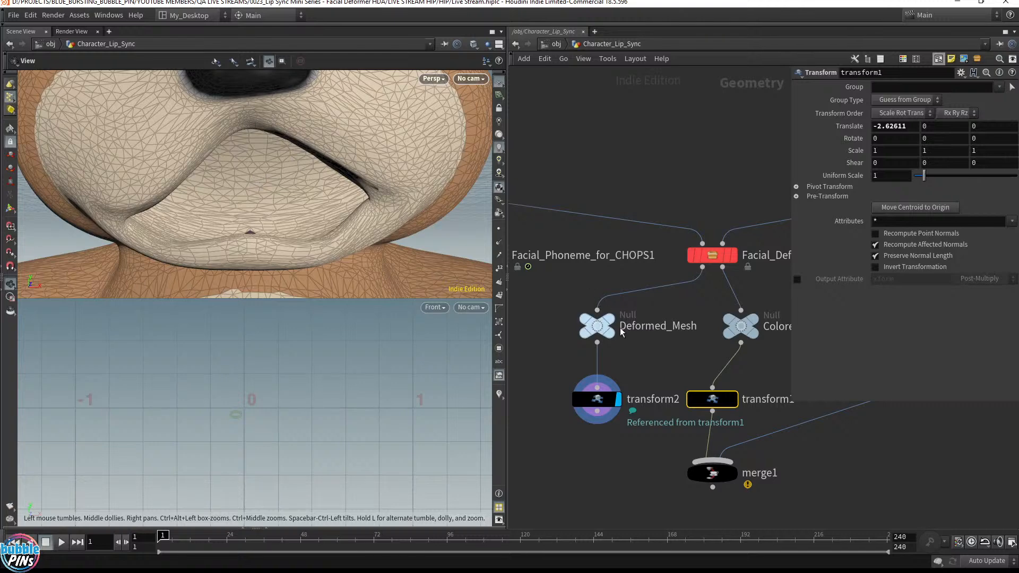
{"action": "left_click", "coordinate": [608, 318]}
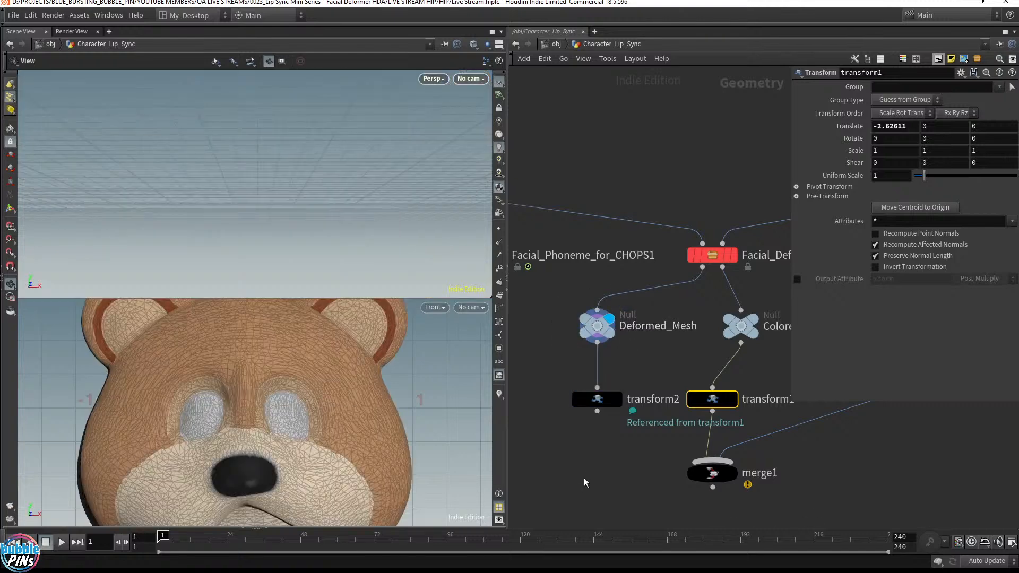
{"action": "left_click", "coordinate": [618, 399]}
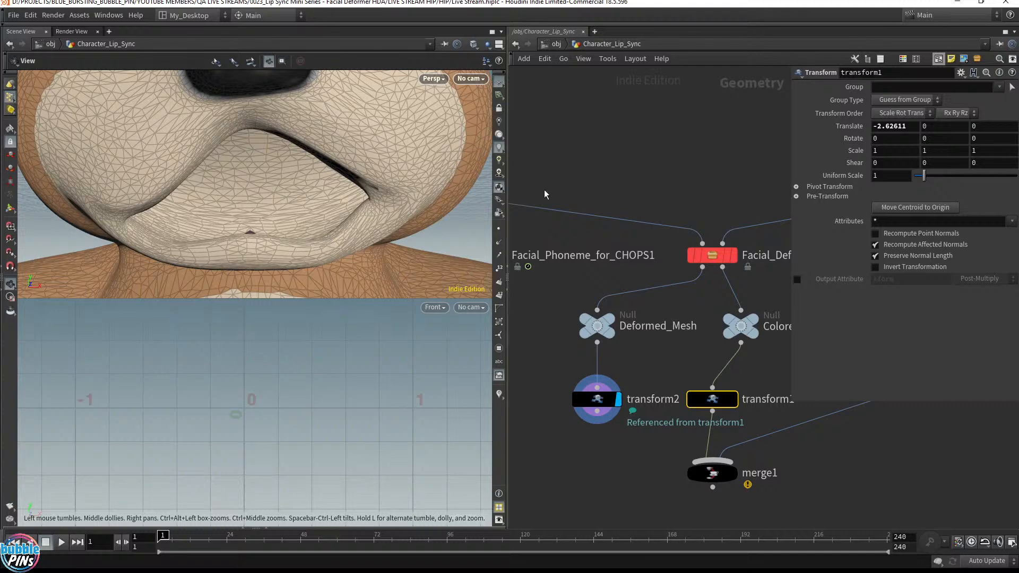
Display Colored_Landmarks and its transformed result, aligning the transform1 node directly beneath the Colored_Landmarks null.
{"action": "left_click", "coordinate": [755, 324]}
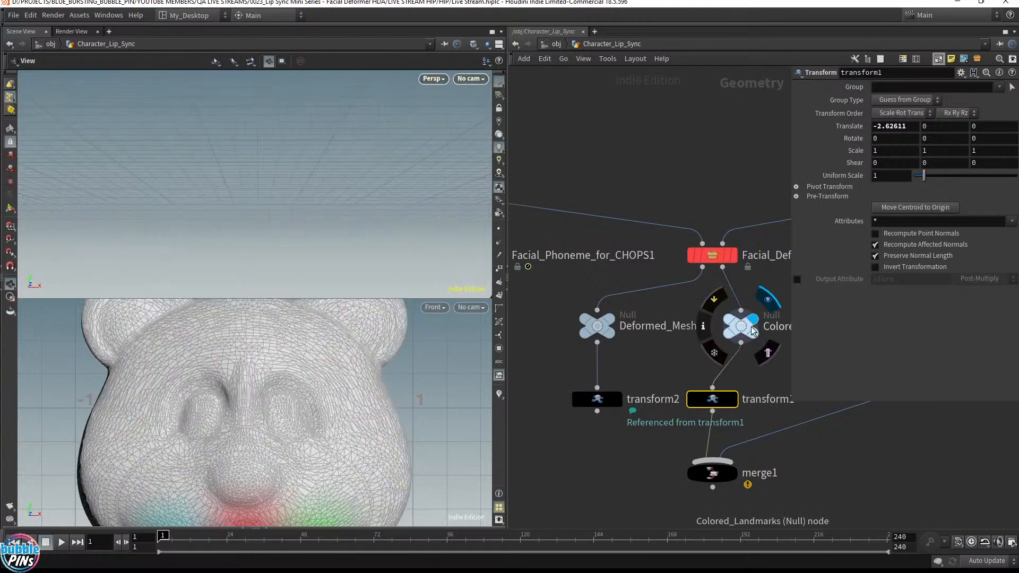
{"action": "middle_click_drag", "start_coordinate": [721, 276], "coordinate": [658, 276]}
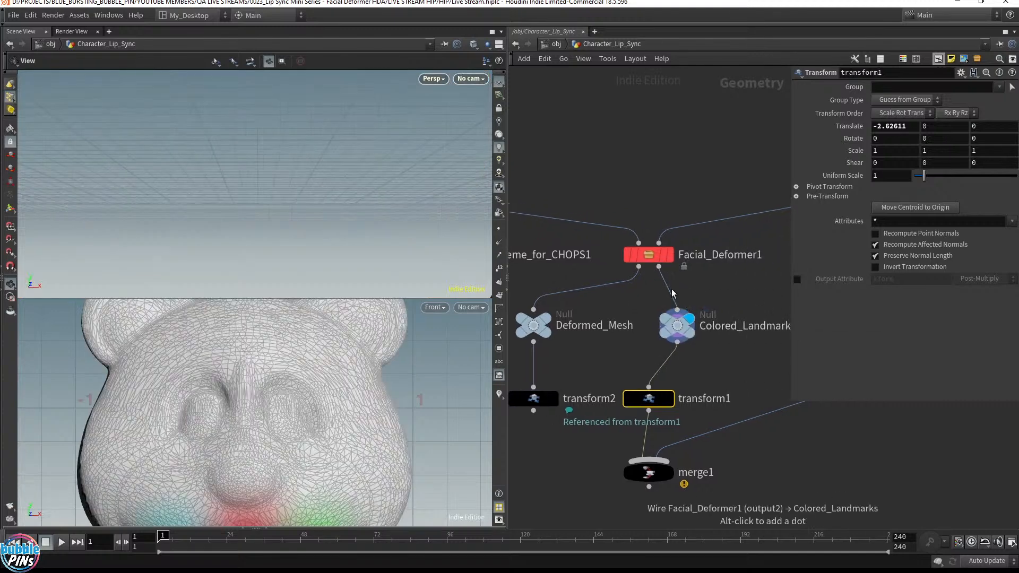
{"action": "left_click", "coordinate": [670, 399]}
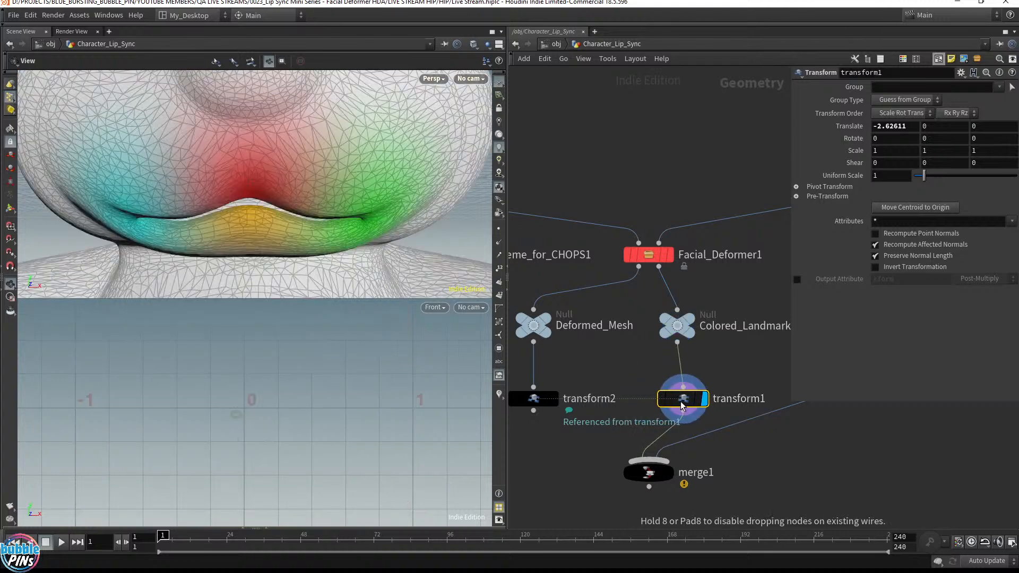
{"action": "middle_click_drag", "start_coordinate": [722, 377], "coordinate": [734, 400]}
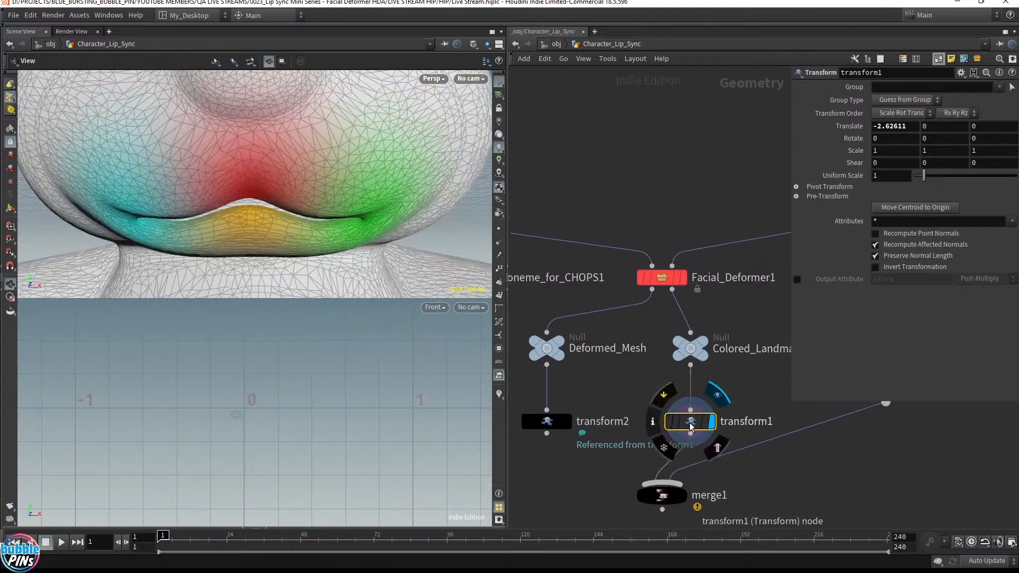
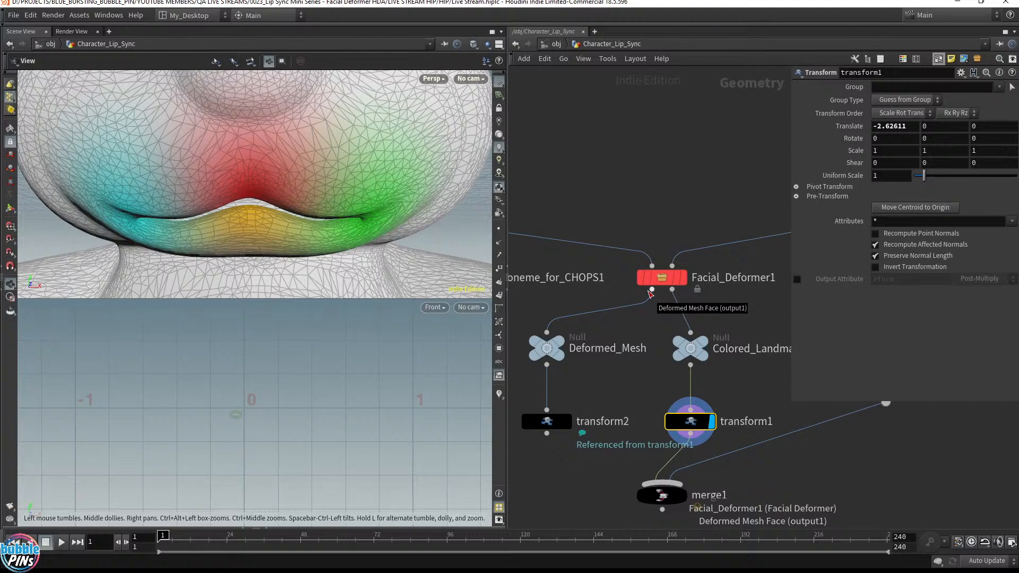
Switch to Notepad, highlight the note on the open/close threshold and Rest Closed checkbox, and return to Houdini.
{"action": "mouse_move", "coordinate": [695, 356]}
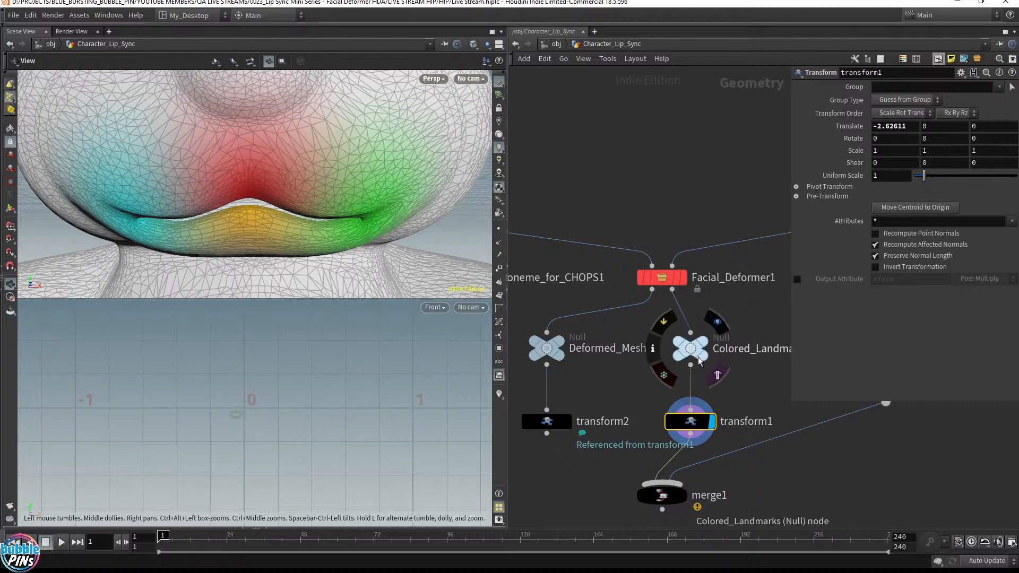
{"action": "key", "text": "alt+Tab"}
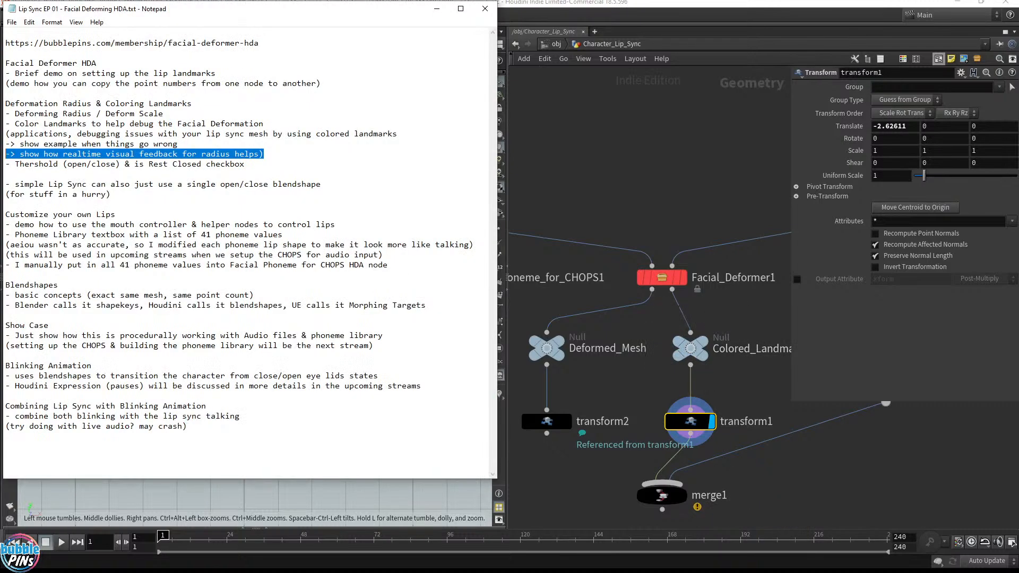
{"action": "left_click", "coordinate": [6, 174]}
{"action": "left_click_drag", "start_coordinate": [6, 174], "coordinate": [6, 164]}
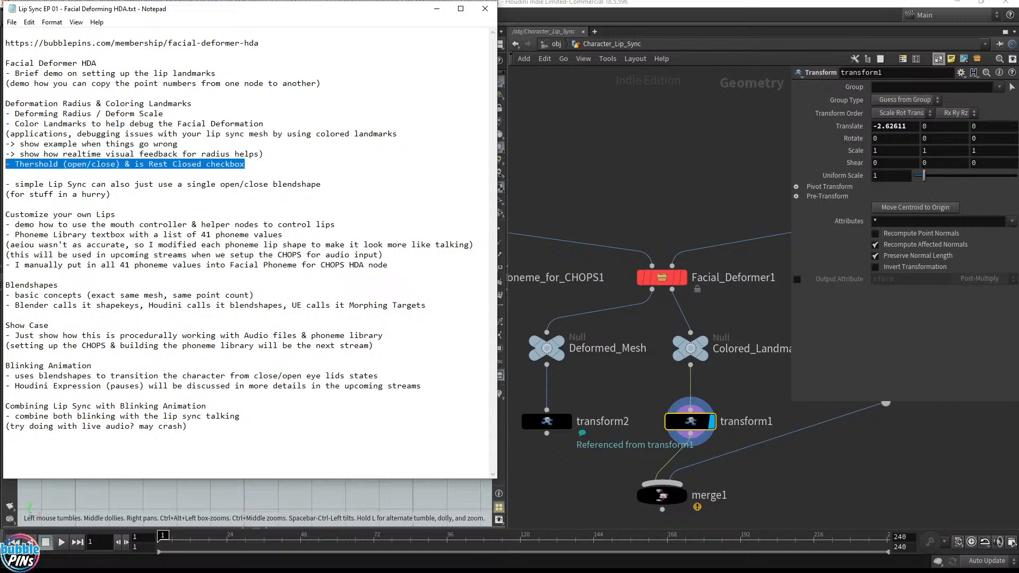
{"action": "left_click", "coordinate": [605, 181]}
Compare the threshold and Rest Closed settings across Facial_Deformer1, Facial_Phoneme_for_CHOPS1 and Facial_Phoneme_Lip_Shapes1.
{"action": "left_click", "coordinate": [662, 277]}
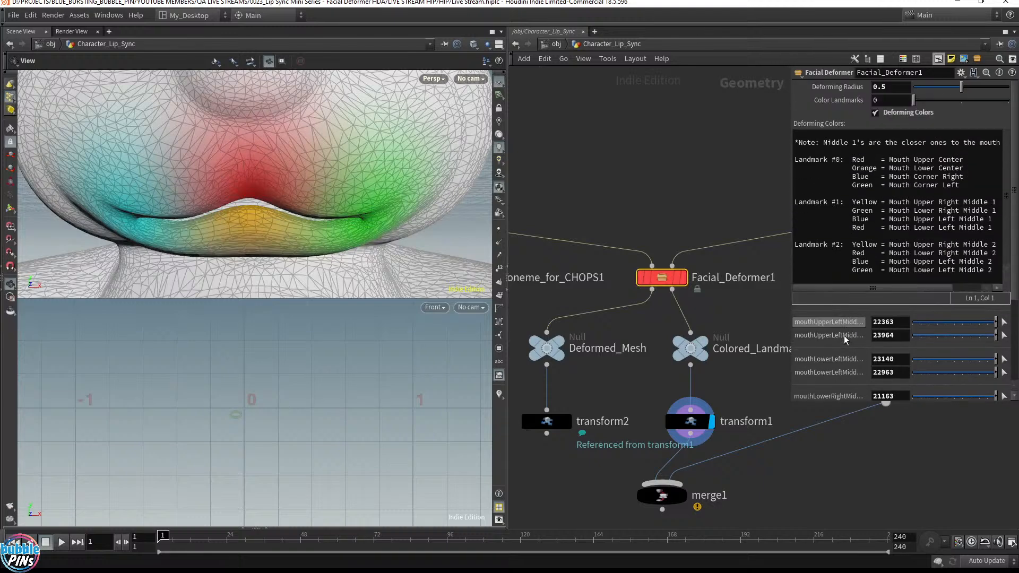
{"action": "middle_click_drag", "start_coordinate": [625, 176], "coordinate": [782, 192]}
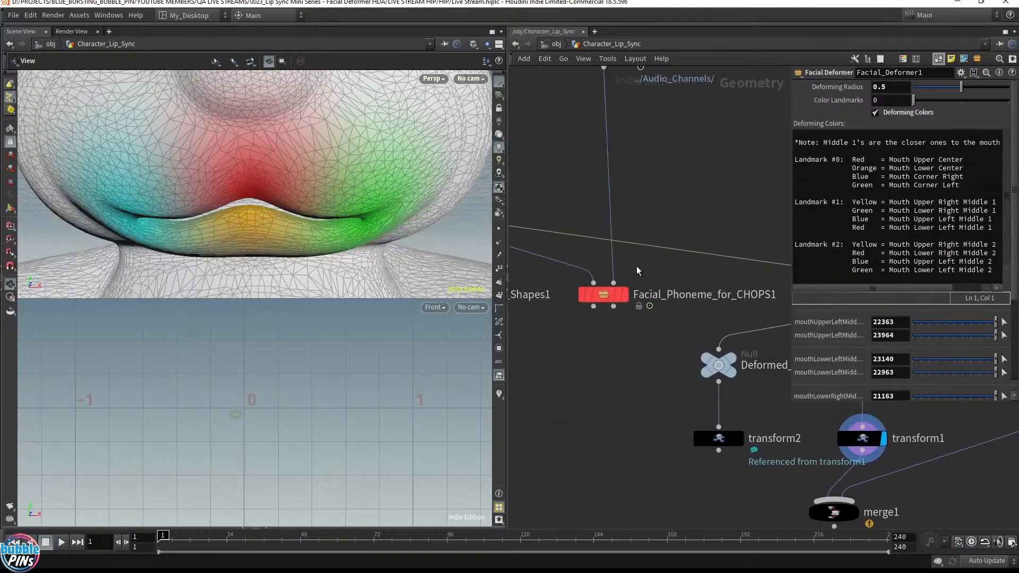
{"action": "left_click", "coordinate": [603, 294]}
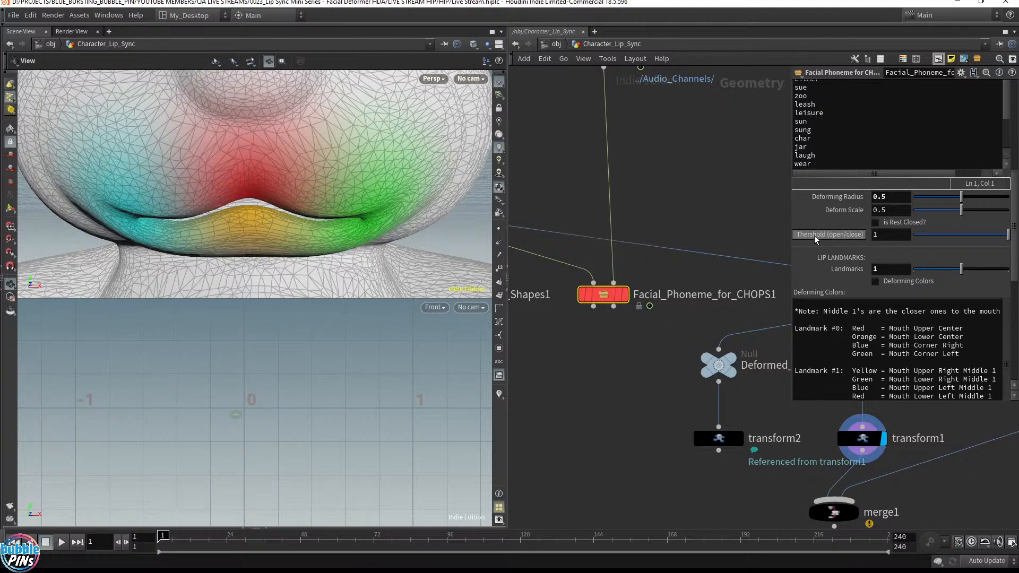
{"action": "scroll", "coordinate": [678, 218], "scroll_direction": "down", "scroll_amount": 2}
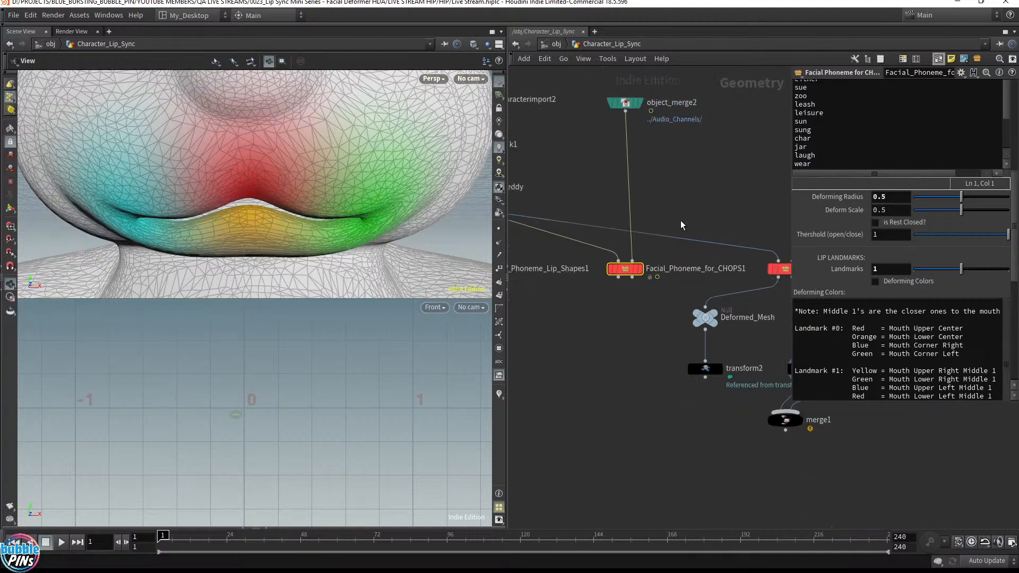
{"action": "middle_click_drag", "start_coordinate": [554, 329], "coordinate": [593, 375]}
{"action": "left_click", "coordinate": [593, 335]}
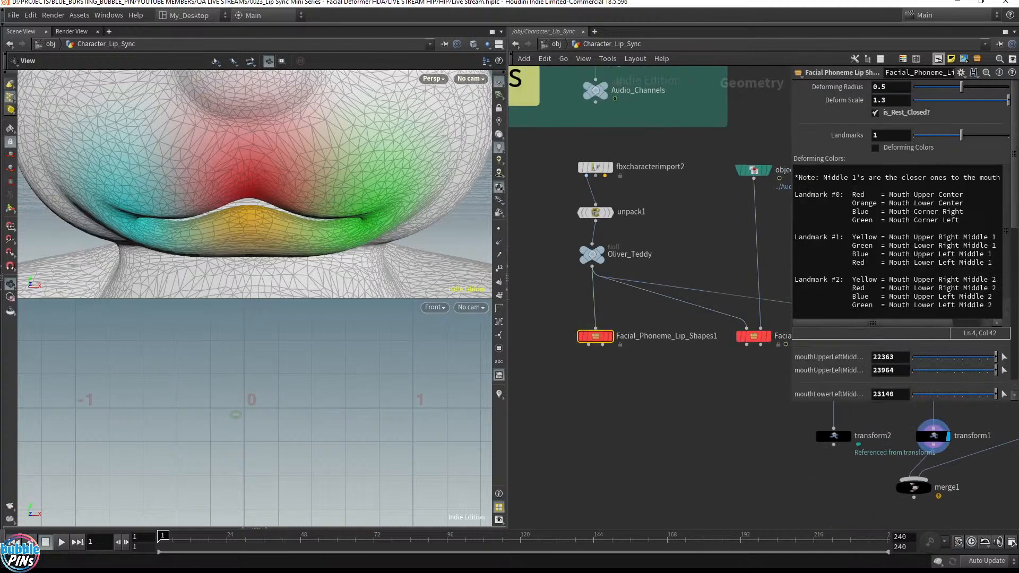
{"action": "middle_click_drag", "start_coordinate": [668, 410], "coordinate": [455, 414]}
{"action": "left_click", "coordinate": [539, 339]}
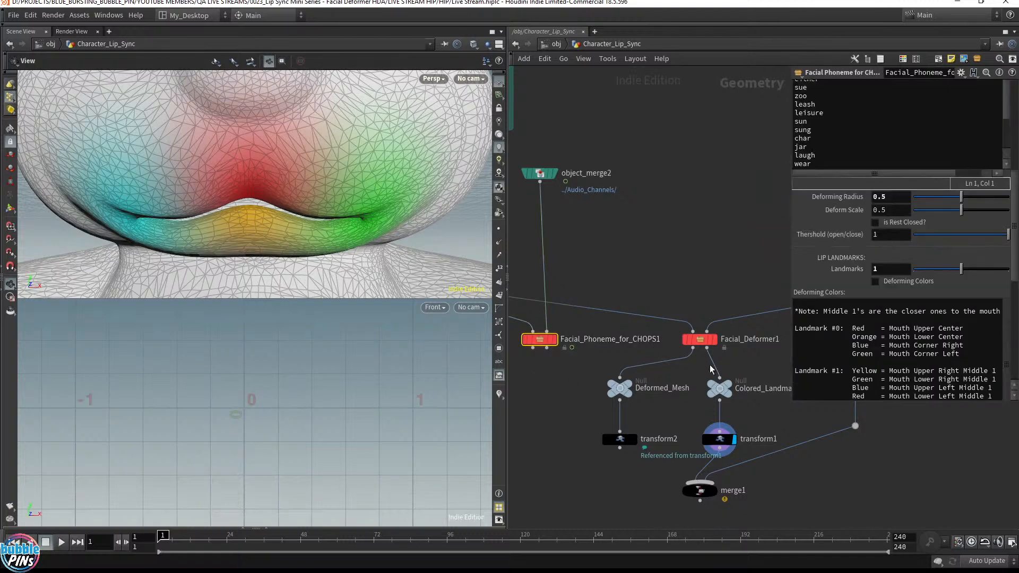
{"action": "left_click_drag", "start_coordinate": [743, 351], "coordinate": [679, 305]}
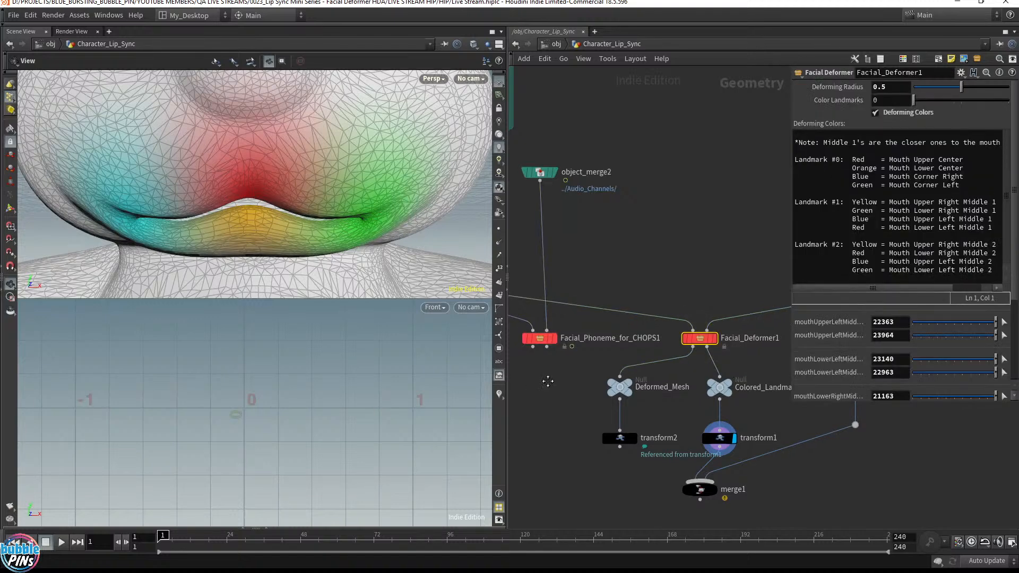
Select Facial_Phoneme_for_CHOPS1, display its geometry, and bring its radius, threshold and landmark parameters into view.
{"action": "middle_click_drag", "start_coordinate": [546, 380], "coordinate": [604, 369]}
{"action": "left_click_drag", "start_coordinate": [582, 370], "coordinate": [639, 324]}
{"action": "left_click", "coordinate": [613, 332]}
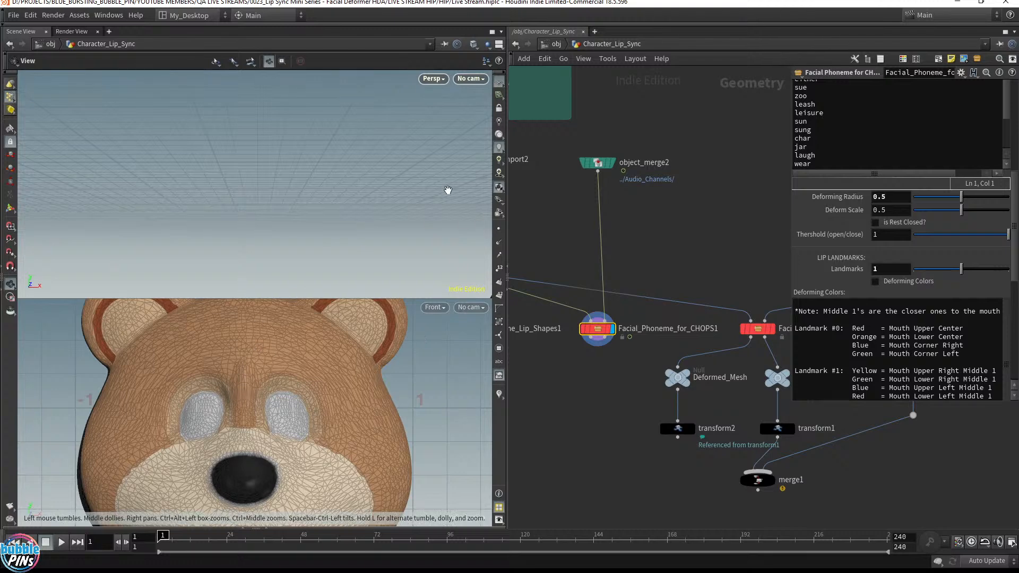
{"action": "scroll", "coordinate": [964, 255], "scroll_direction": "down", "scroll_amount": 3}
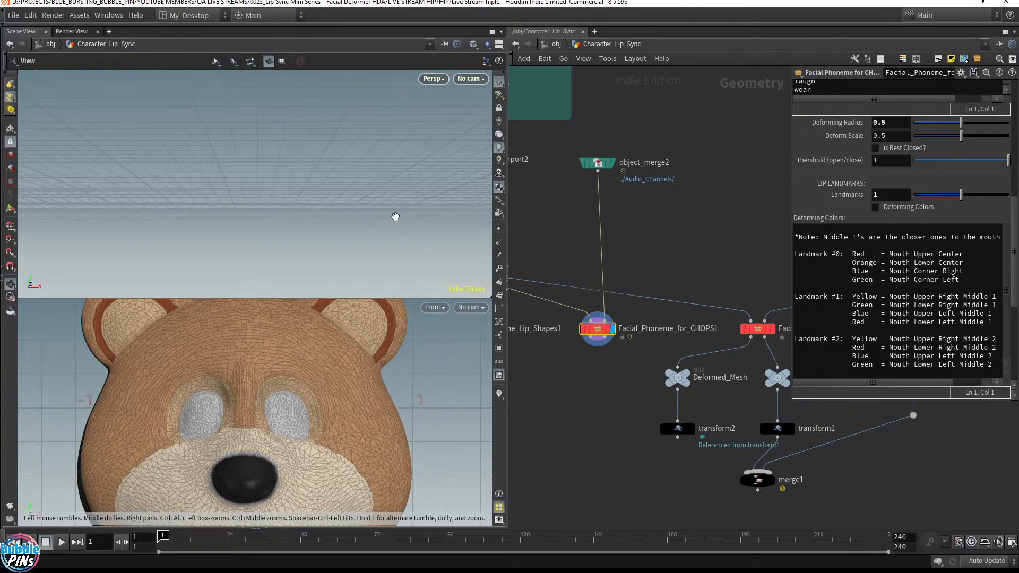
Change the viewport layout to a single perspective view and frame the bear's face.
{"action": "left_click", "coordinate": [499, 45]}
{"action": "left_click", "coordinate": [530, 71]}
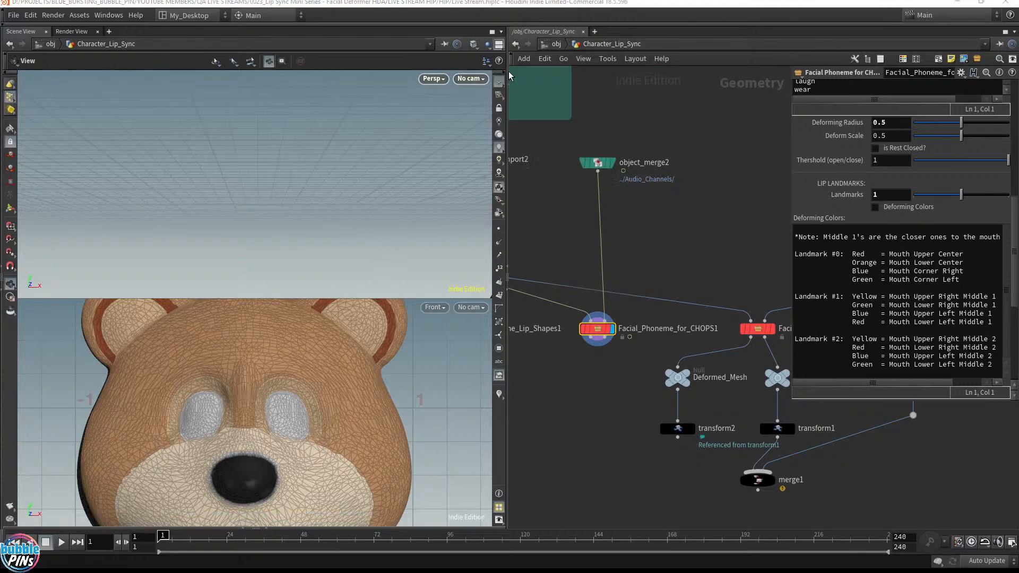
{"action": "key", "text": "f"}
{"action": "scroll", "coordinate": [303, 227], "scroll_direction": "up", "scroll_amount": 10}
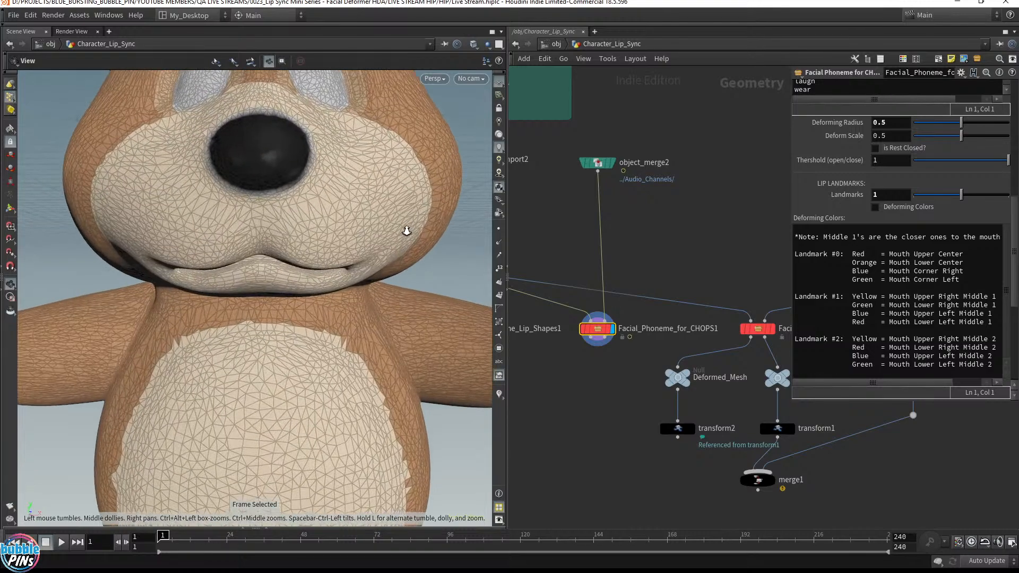
{"action": "right_click_drag", "start_coordinate": [308, 229], "coordinate": [306, 222]}
{"action": "left_click_drag", "start_coordinate": [286, 248], "coordinate": [286, 235]}
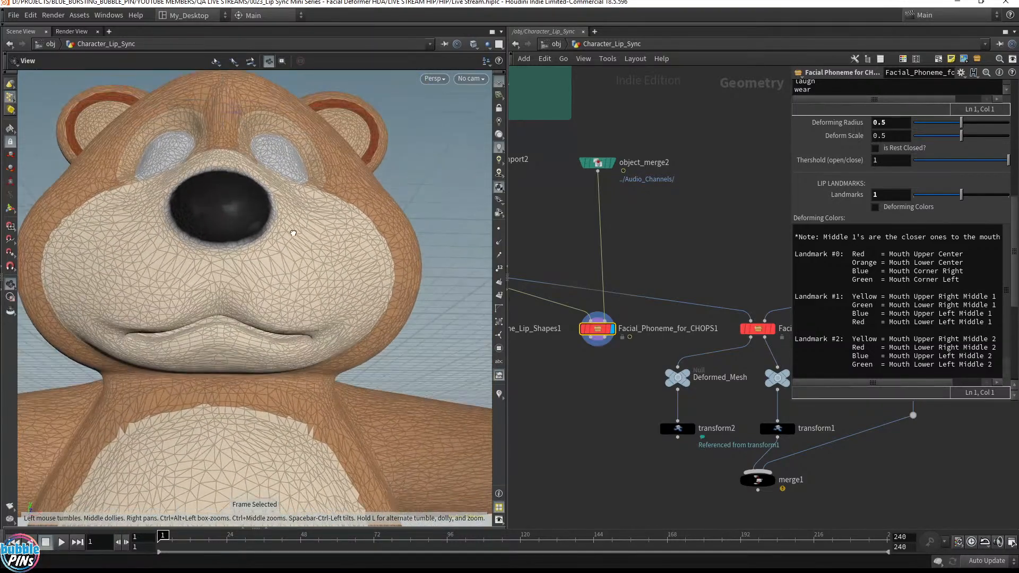
{"action": "right_click_drag", "start_coordinate": [291, 239], "coordinate": [314, 237]}
{"action": "middle_click_drag", "start_coordinate": [274, 252], "coordinate": [299, 251]}
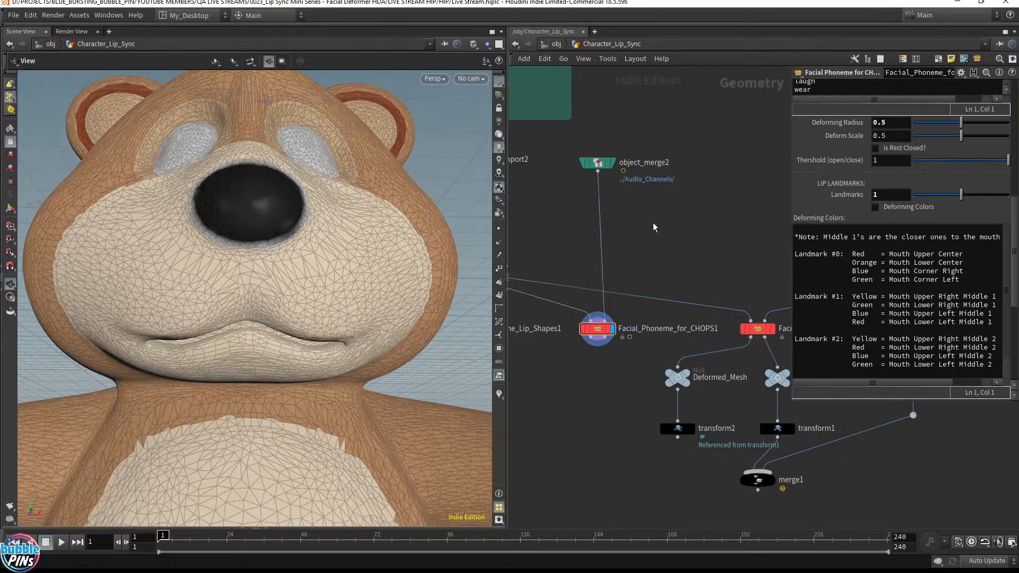
Insert an Attribute Wrangle between object_merge2 and Facial_Phoneme_for_CHOPS1, and set it to run over Detail (only once).
{"action": "key", "text": "Tab"}
{"action": "type", "text": "aw"}
{"action": "key", "text": "Return"}
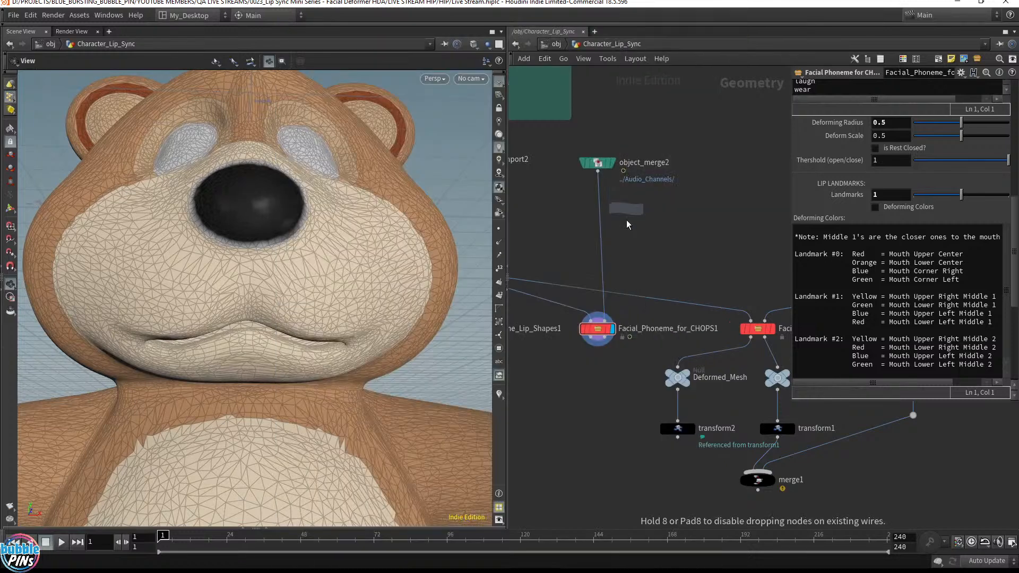
{"action": "left_click", "coordinate": [597, 223]}
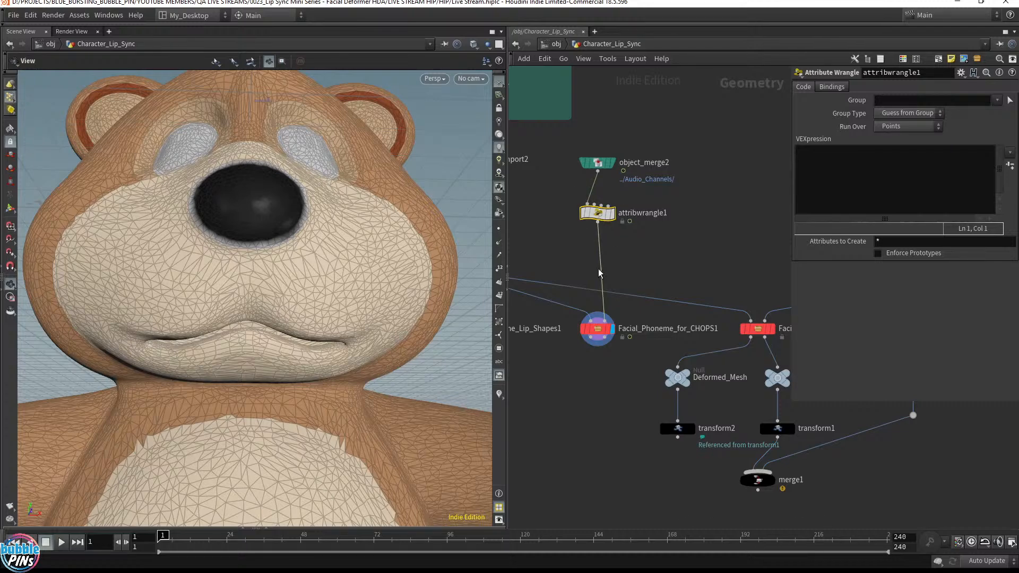
{"action": "left_click", "coordinate": [915, 127]}
{"action": "left_click", "coordinate": [894, 150]}
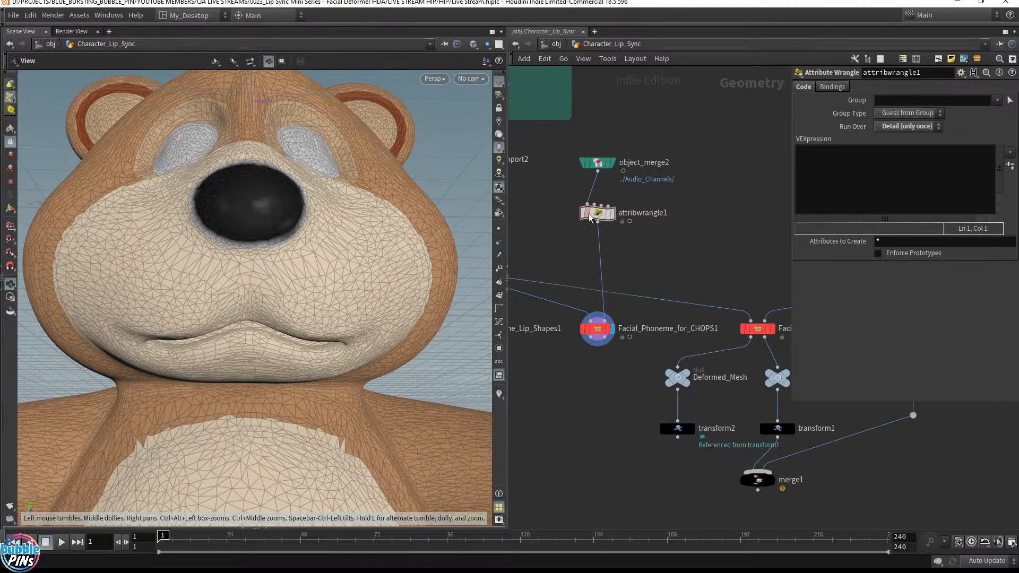
Reveal the Geometry Spreadsheet below the viewport and clear its "name" attribute filter for the wrangle's points.
{"action": "left_click", "coordinate": [256, 527]}
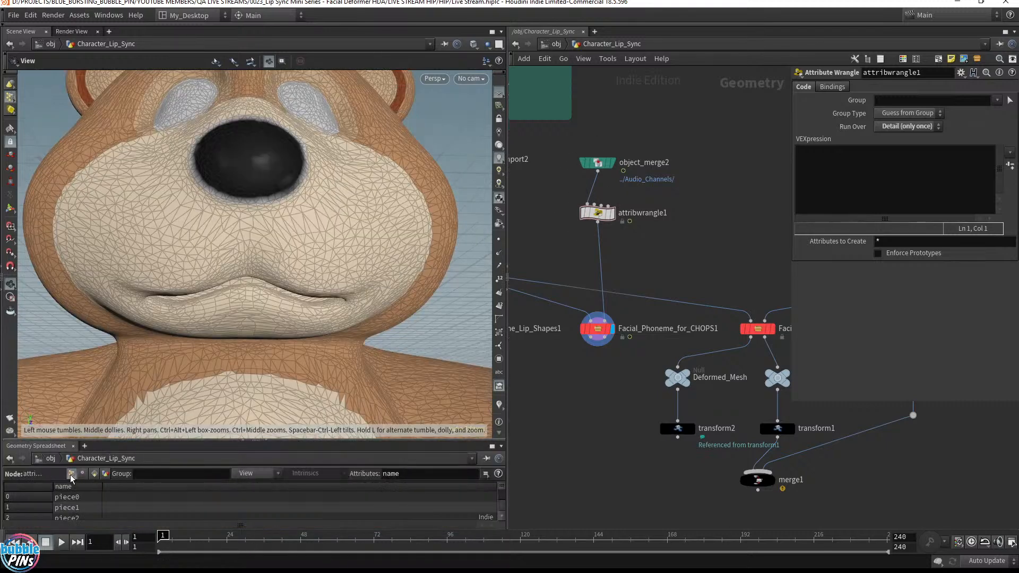
{"action": "key", "text": "BackSpace"}
{"action": "key", "text": "BackSpace"}
{"action": "key", "text": "BackSpace"}
{"action": "key", "text": "BackSpace"}
{"action": "key", "text": "Return"}
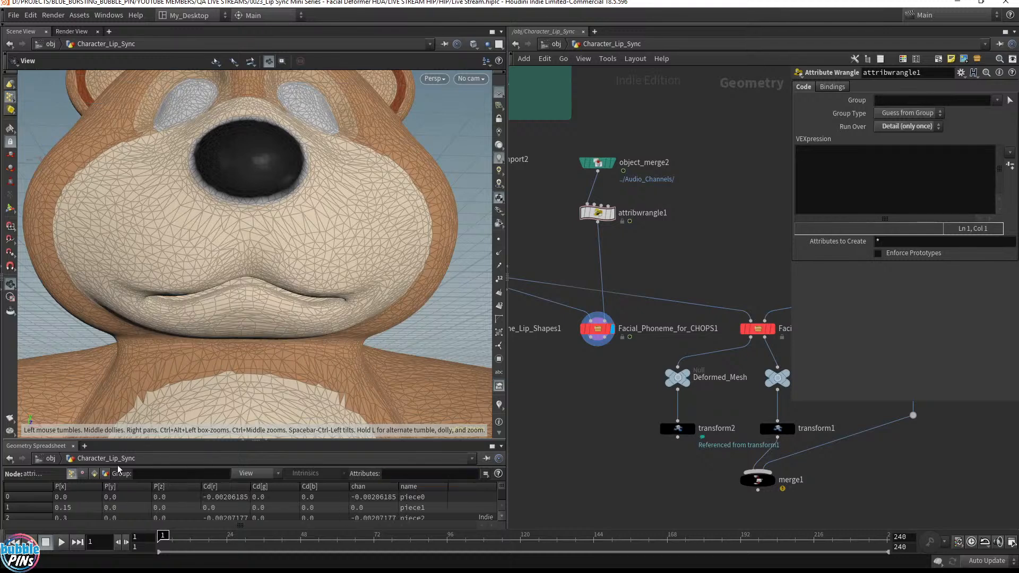
Enlarge the Geometry Spreadsheet and inspect the point and detail attributes of object_merge2.
{"action": "left_click", "coordinate": [106, 472]}
{"action": "left_click_drag", "start_coordinate": [138, 439], "coordinate": [138, 368]}
{"action": "left_click", "coordinate": [596, 162]}
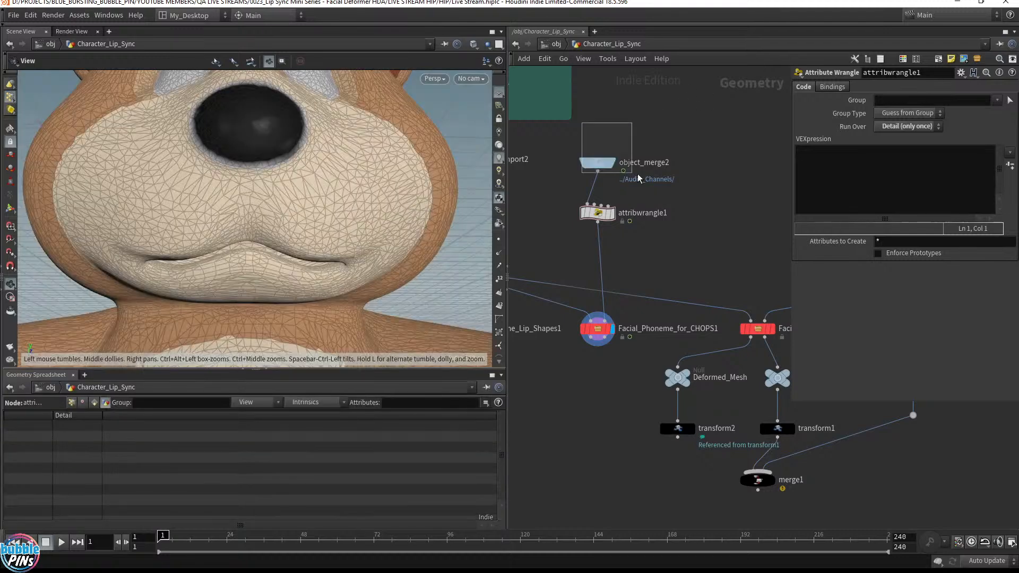
{"action": "left_click", "coordinate": [73, 402]}
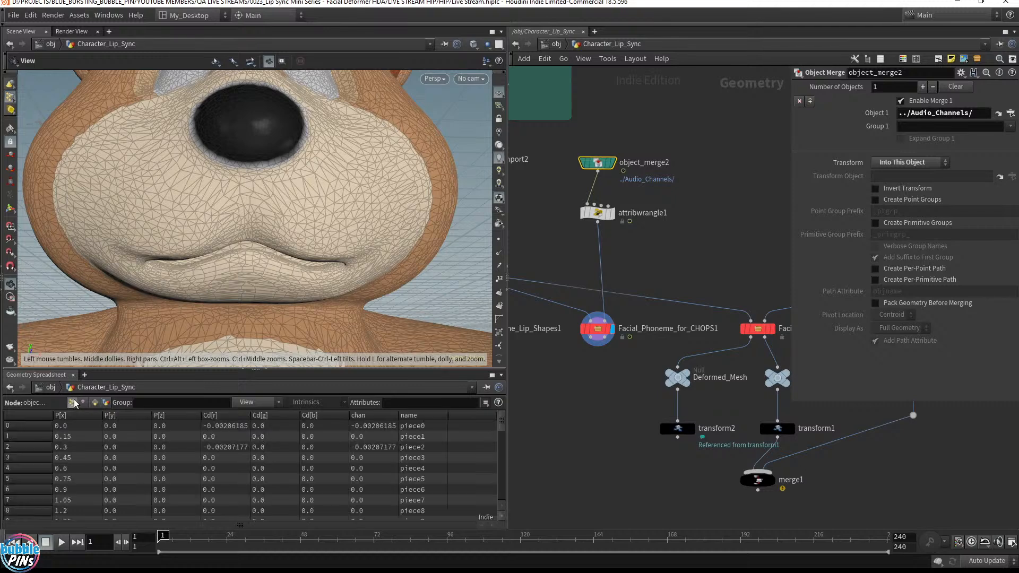
{"action": "left_click", "coordinate": [103, 402]}
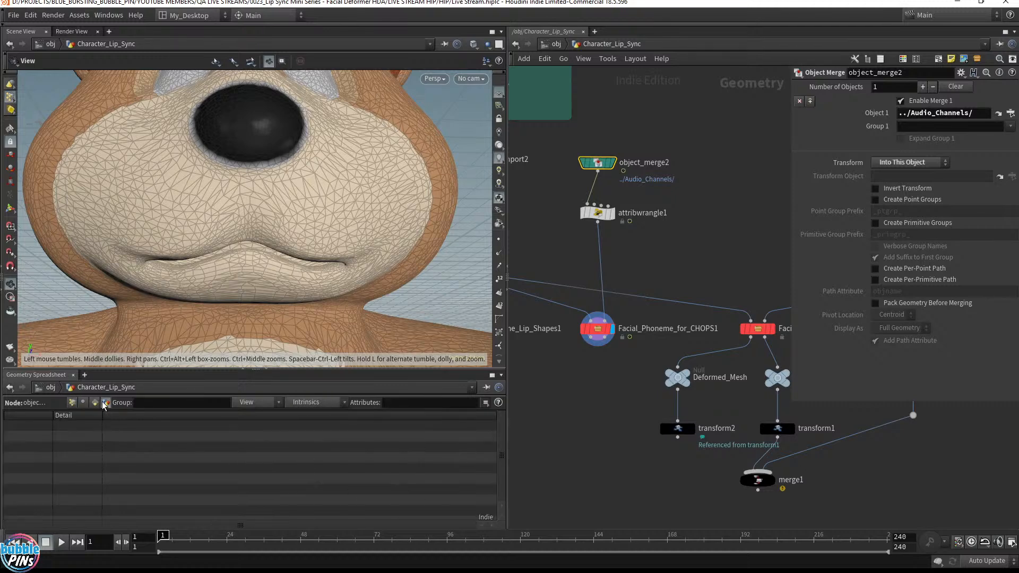
Review the full list of point attributes on attribwrangle1, and return the spreadsheet to its detail attributes.
{"action": "left_click", "coordinate": [601, 217]}
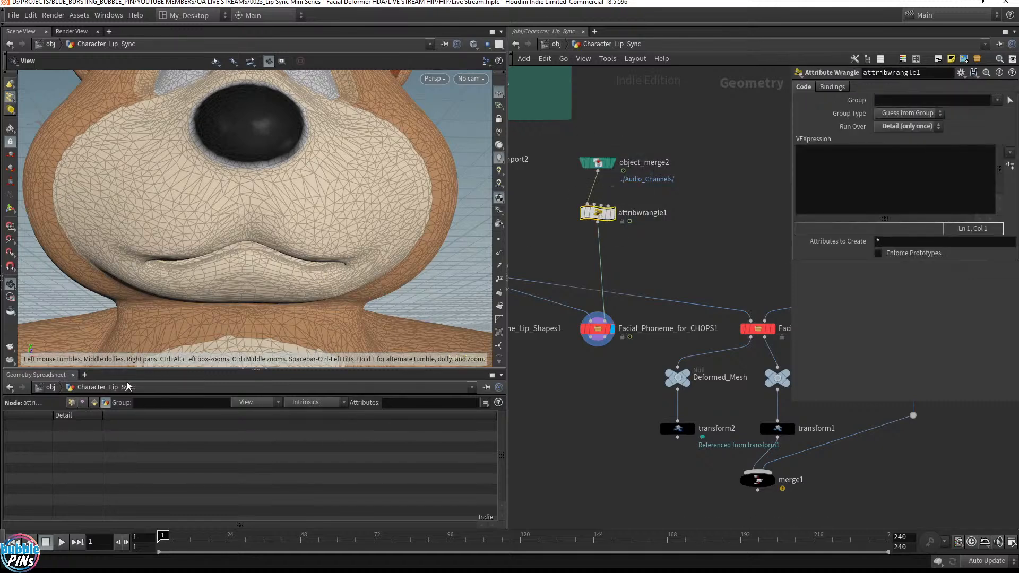
{"action": "left_click", "coordinate": [72, 403]}
{"action": "scroll", "coordinate": [411, 471], "scroll_direction": "down", "scroll_amount": 10}
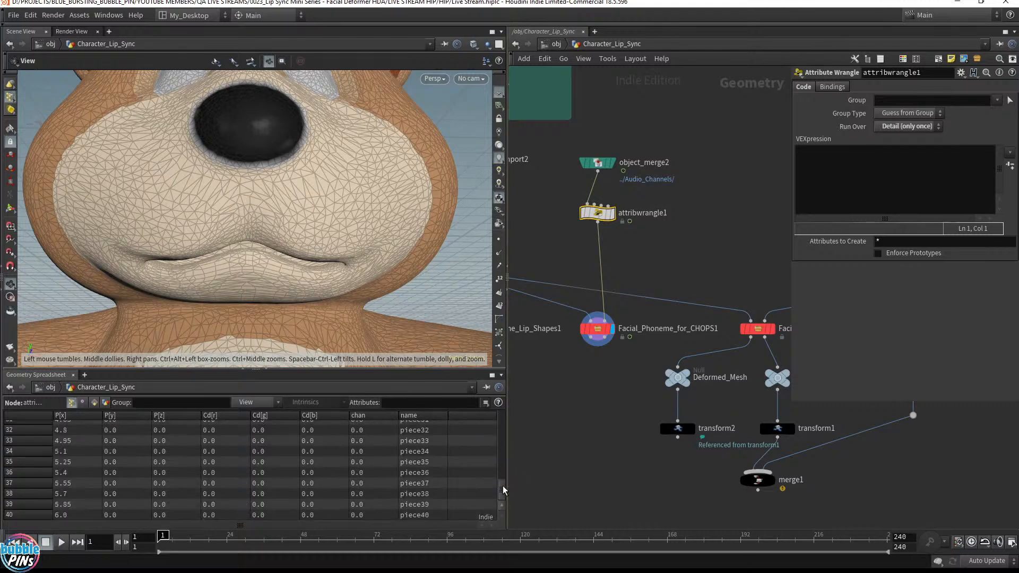
{"action": "left_click_drag", "start_coordinate": [503, 491], "coordinate": [511, 419]}
{"action": "left_click", "coordinate": [106, 403]}
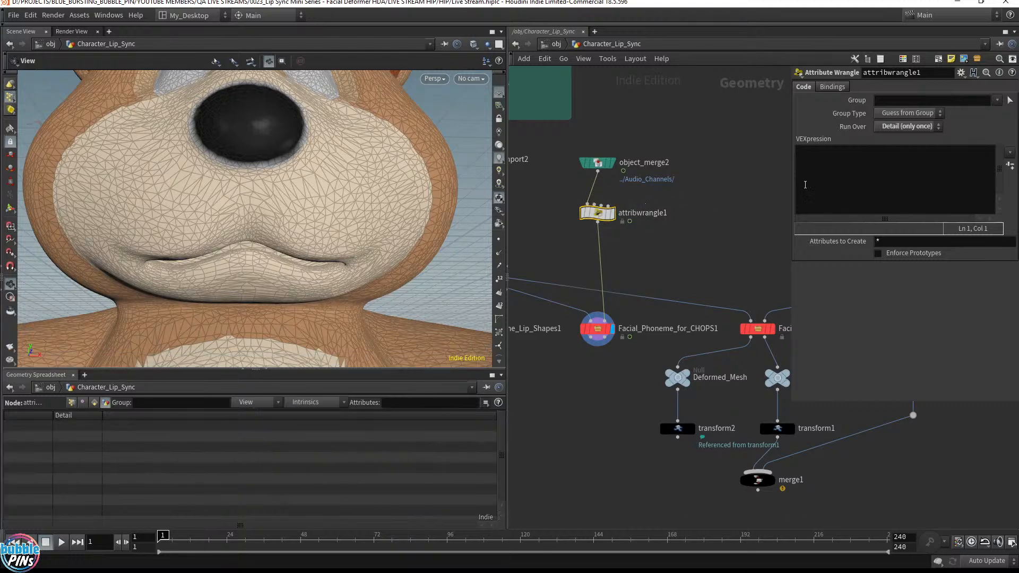
Write f@sil = chf("silence"); in attribwrangle1's VEXpression and generate the matching Silence parameter.
{"action": "left_click", "coordinate": [597, 328]}
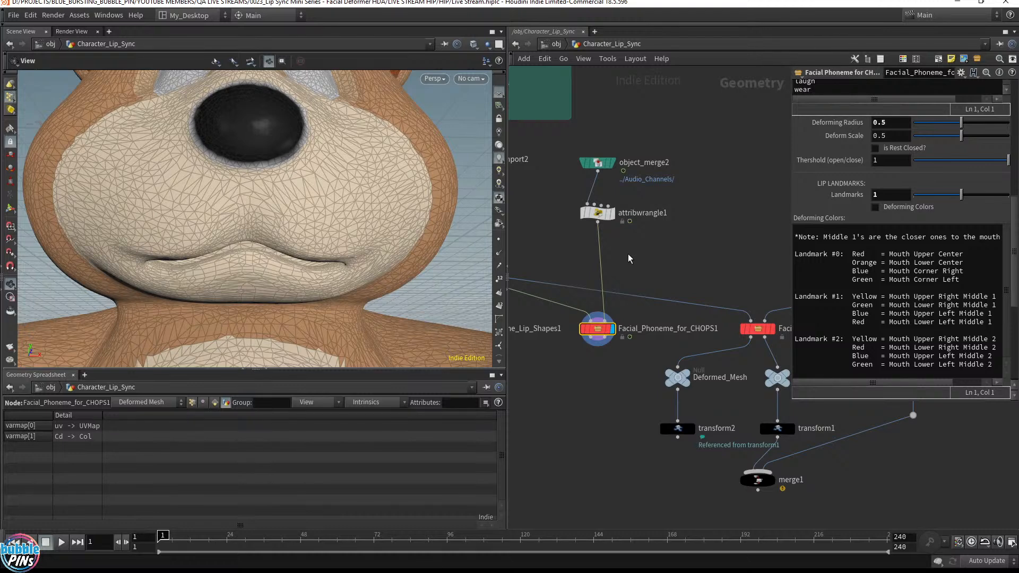
{"action": "left_click", "coordinate": [596, 212]}
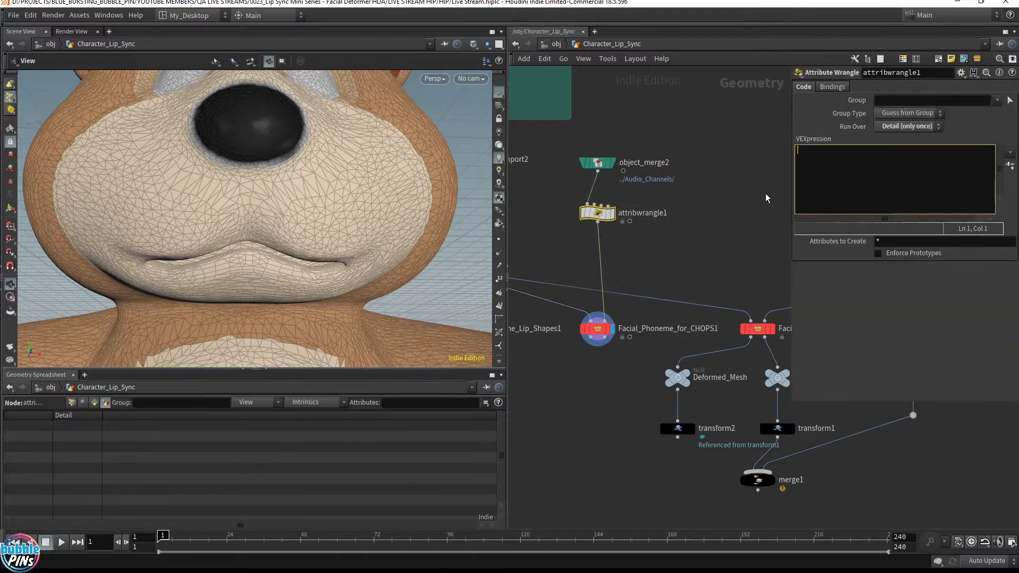
{"action": "type", "text": "@sil ="}
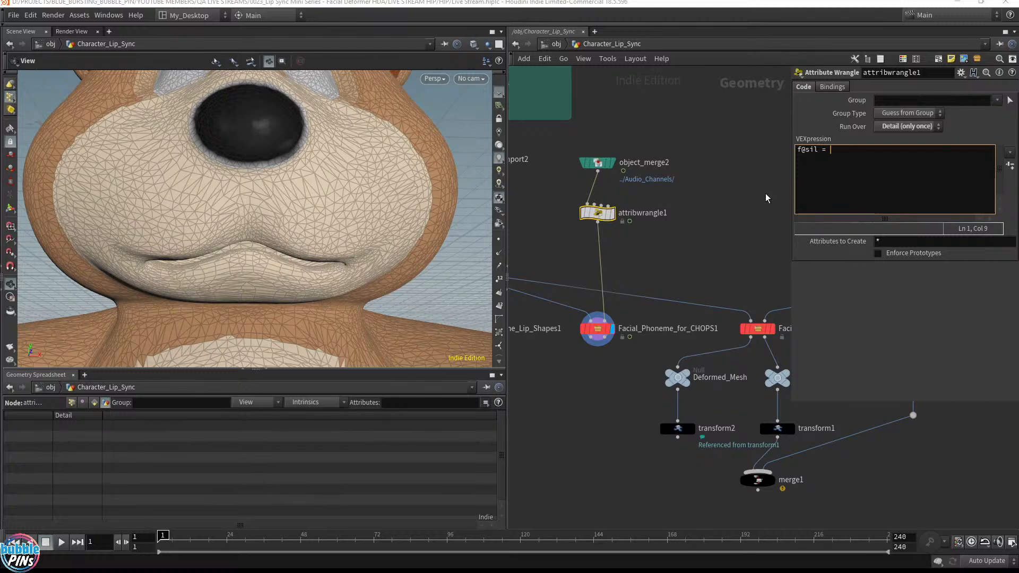
{"action": "type", "text": "chf(\"\");"}
{"action": "type", "text": "silence\");"}
{"action": "left_click", "coordinate": [1008, 166]}
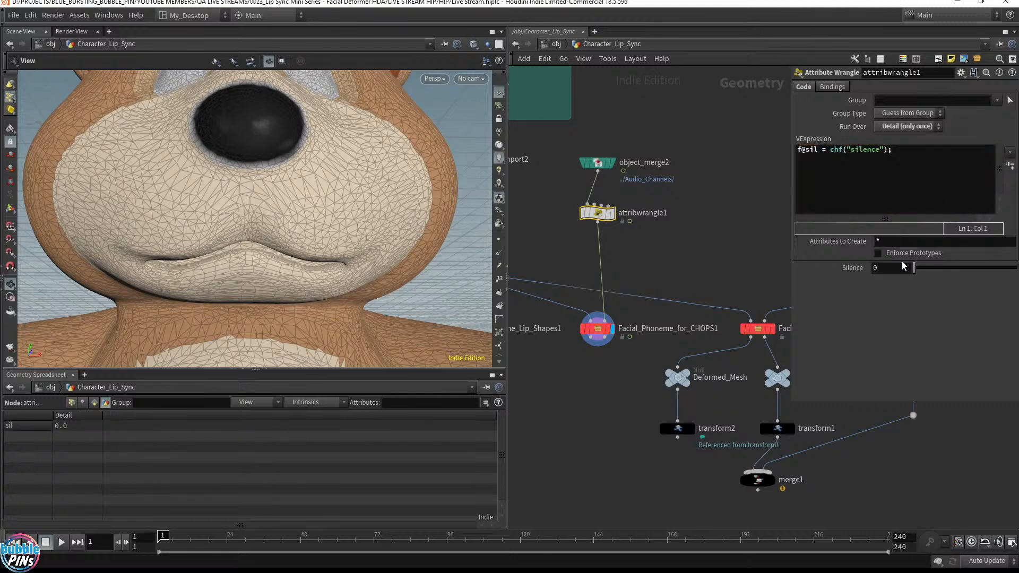
Try a Silence value of 0.772 on the wrangle and settle it at 0.466.
{"action": "left_click_drag", "start_coordinate": [913, 268], "coordinate": [995, 281]}
{"action": "mouse_move", "coordinate": [593, 333]}
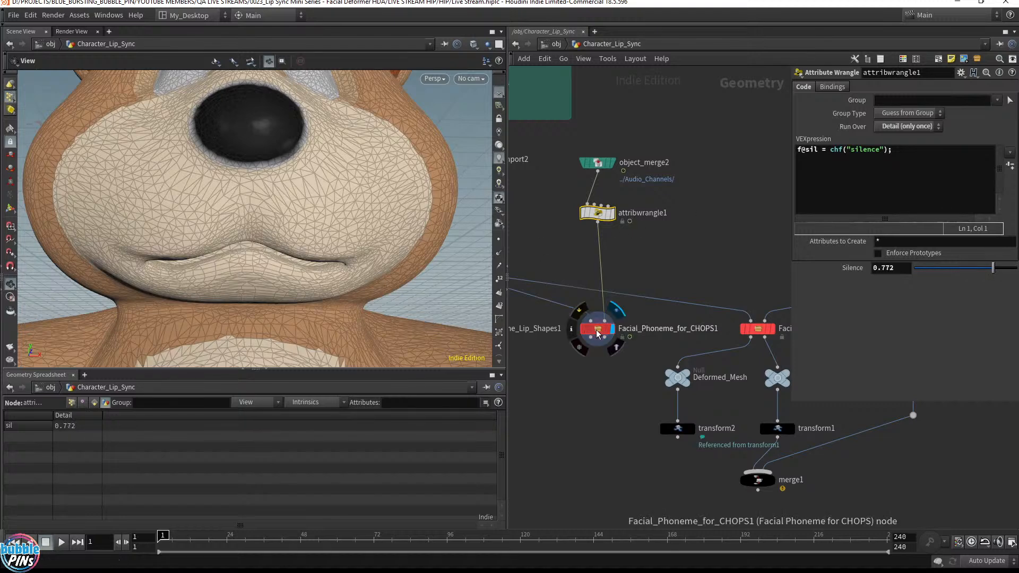
{"action": "left_click_drag", "start_coordinate": [992, 268], "coordinate": [961, 269]}
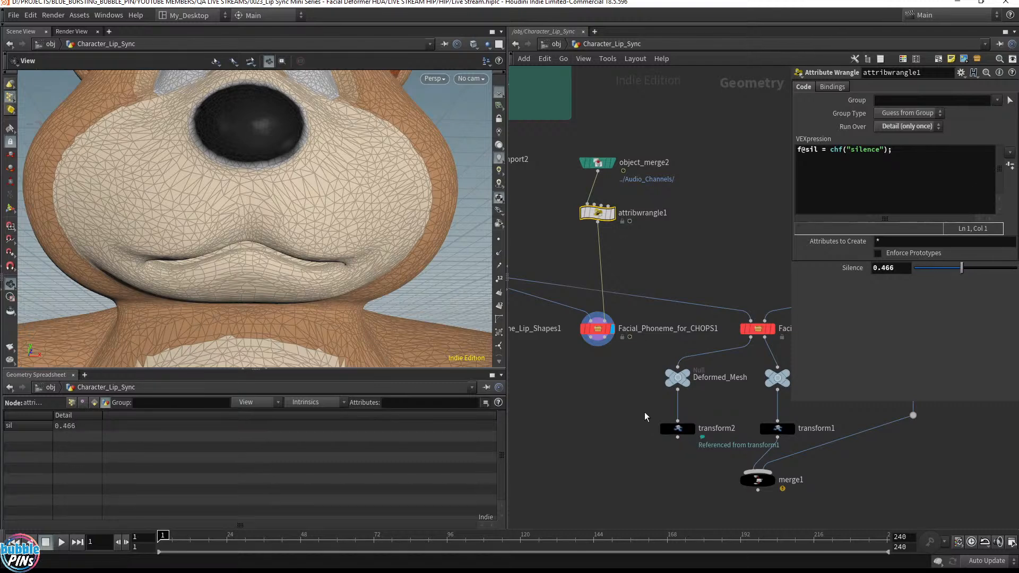
Shrink the parameter overlay to just below Silence so the network around Facial_Deformer1 is uncovered.
{"action": "middle_click_drag", "start_coordinate": [646, 416], "coordinate": [699, 508]}
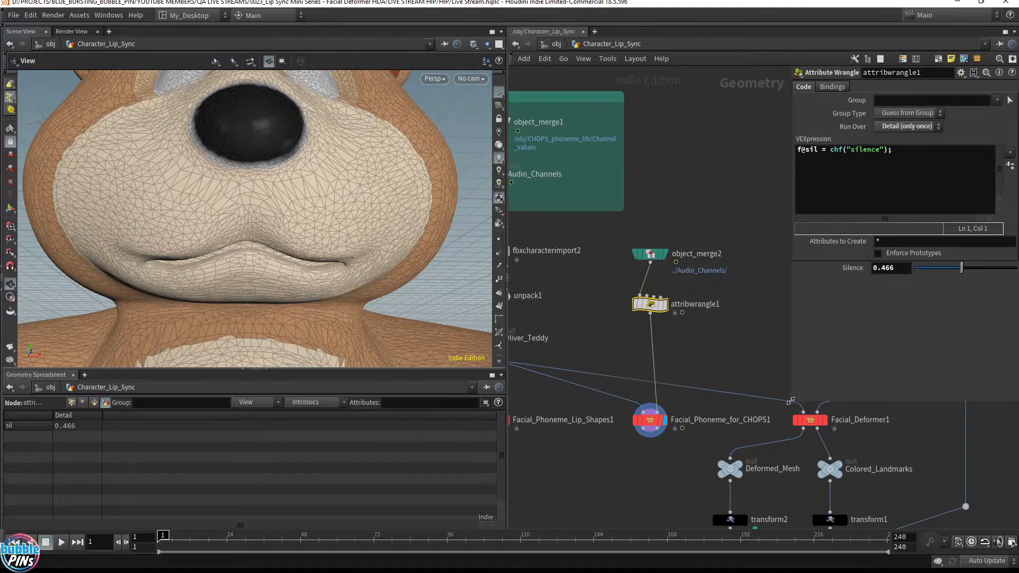
{"action": "left_click_drag", "start_coordinate": [790, 400], "coordinate": [787, 307]}
{"action": "middle_click_drag", "start_coordinate": [755, 339], "coordinate": [722, 324]}
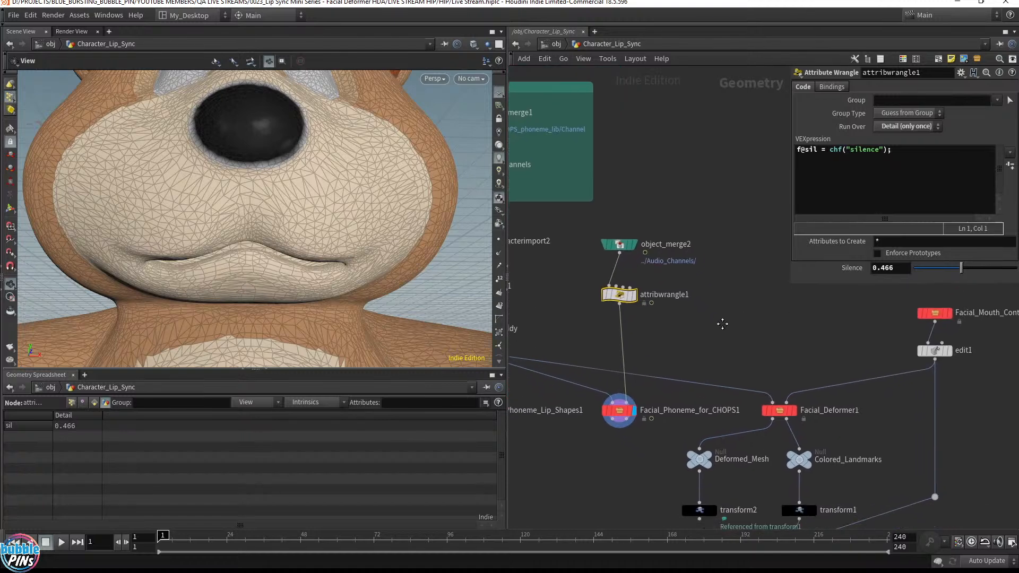
Set the open/close threshold of Facial_Phoneme_for_CHOPS1 to 0 and review its remaining parameters.
{"action": "left_click", "coordinate": [626, 406]}
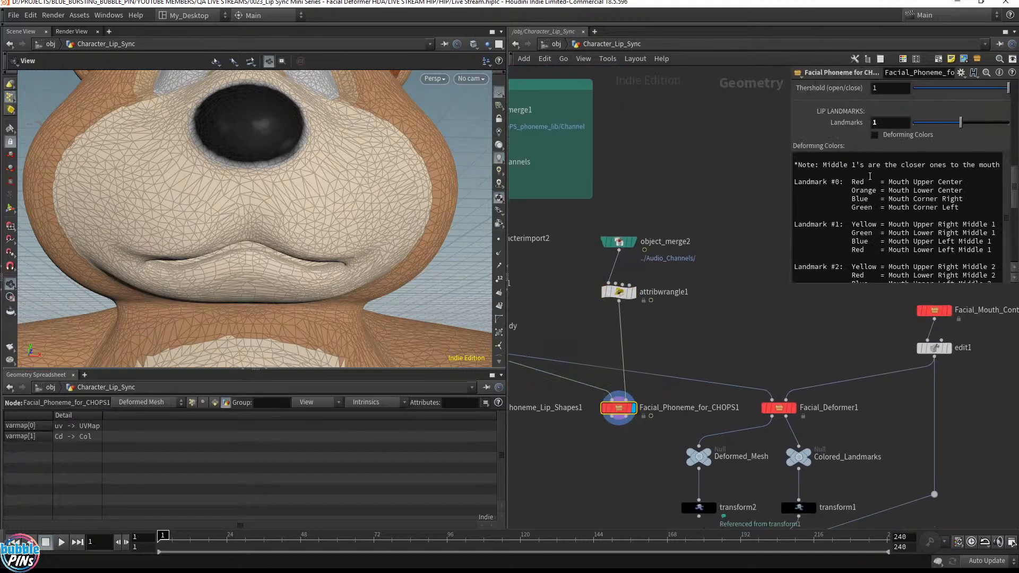
{"action": "left_click_drag", "start_coordinate": [1008, 88], "coordinate": [889, 98]}
{"action": "scroll", "coordinate": [921, 141], "scroll_direction": "down", "scroll_amount": 1}
{"action": "left_click_drag", "start_coordinate": [1014, 192], "coordinate": [1015, 265]}
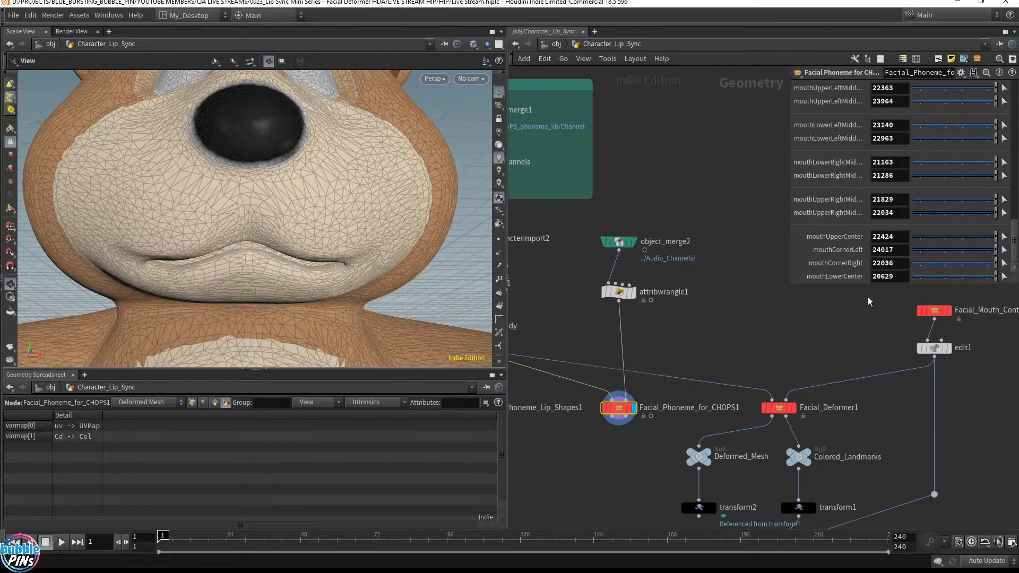
{"action": "scroll", "coordinate": [891, 170], "scroll_direction": "up", "scroll_amount": 10}
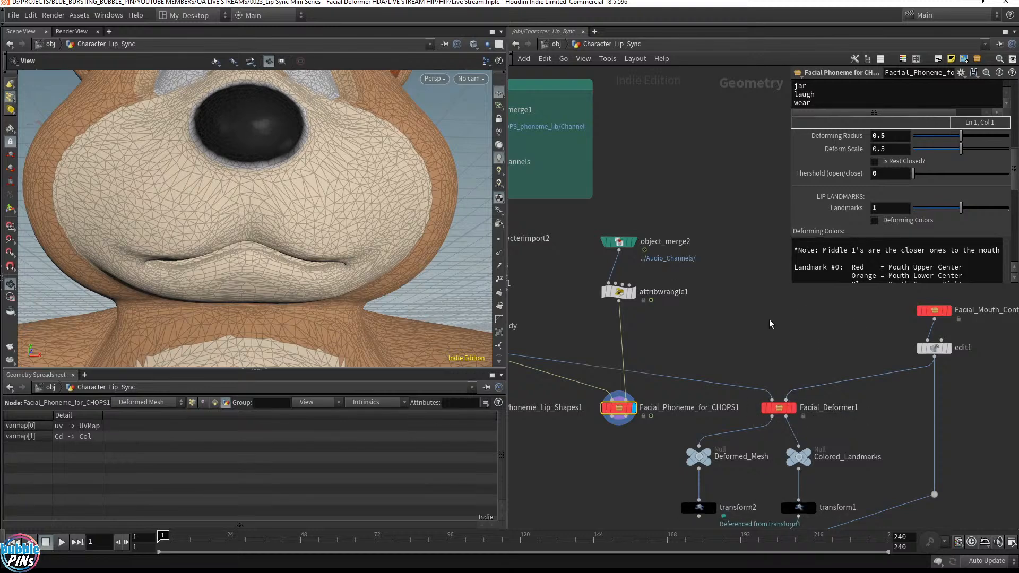
{"action": "middle_click_drag", "start_coordinate": [686, 345], "coordinate": [694, 325]}
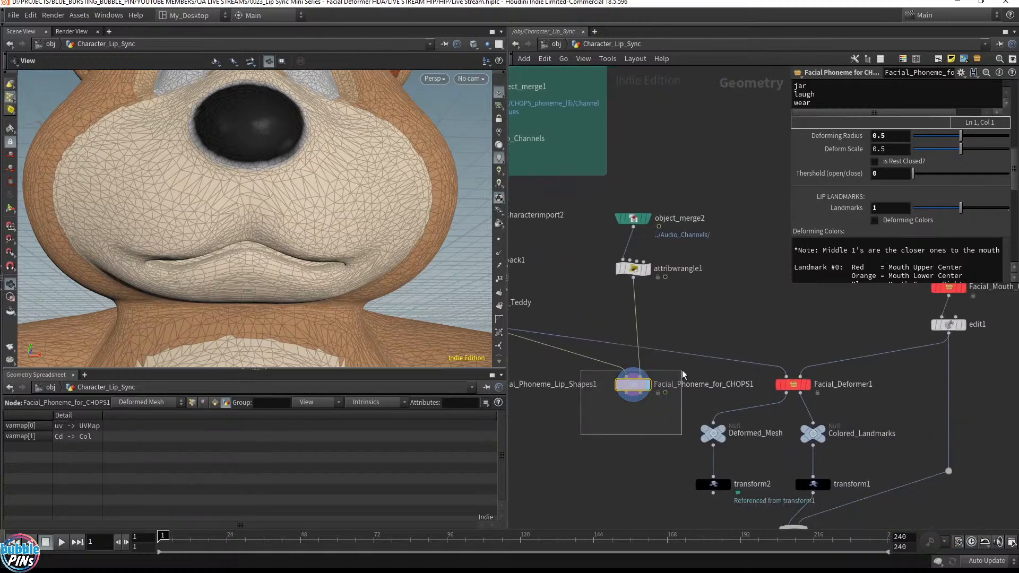
{"action": "scroll", "coordinate": [862, 154], "scroll_direction": "up", "scroll_amount": 8}
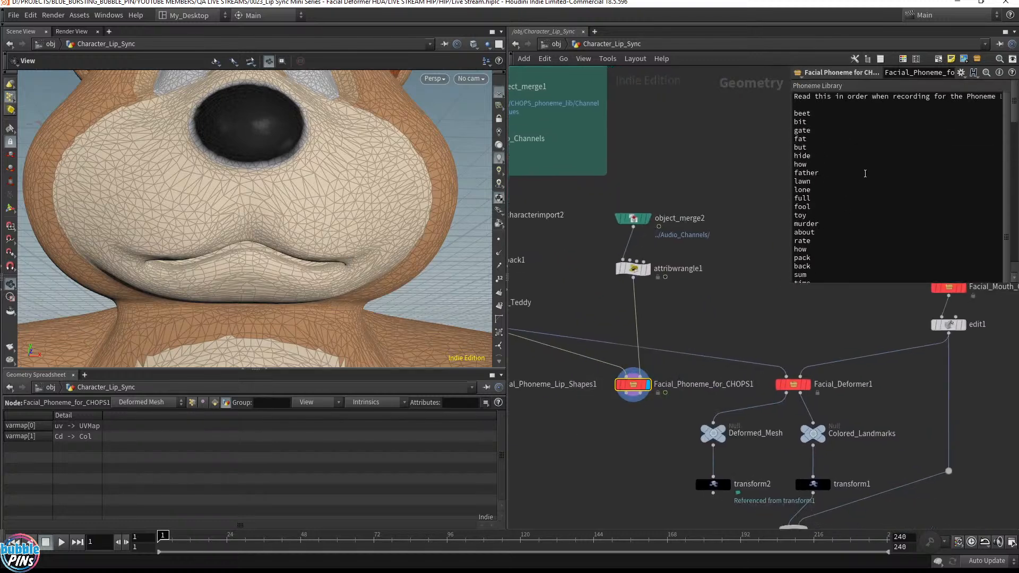
Trace the source feeding attribwrangle1 through object_merge2, Audio_Channels and object_merge1 to the Channel_Values null in CHOPS_phoneme_lib.
{"action": "left_click", "coordinate": [632, 269]}
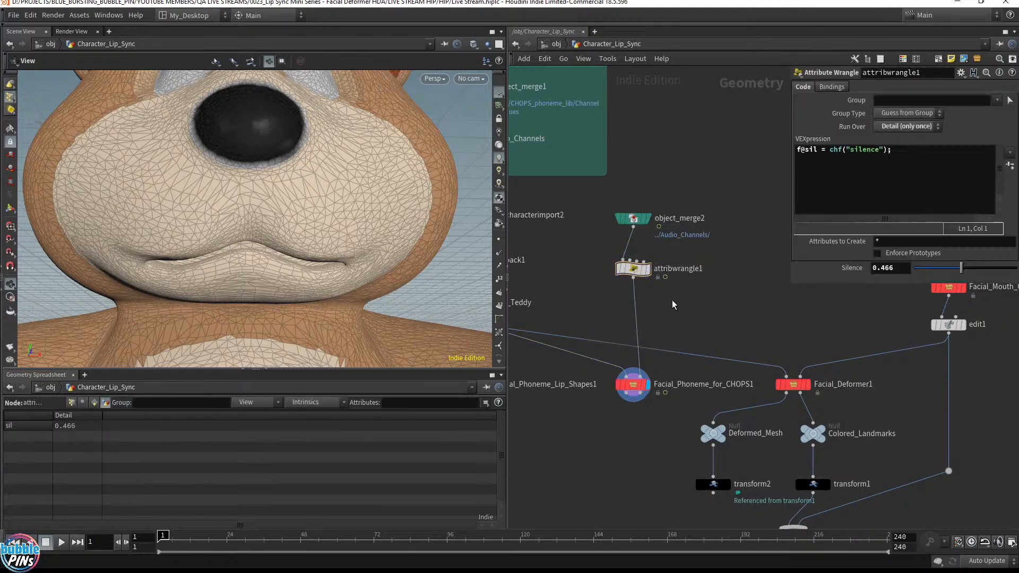
{"action": "left_click", "coordinate": [631, 218]}
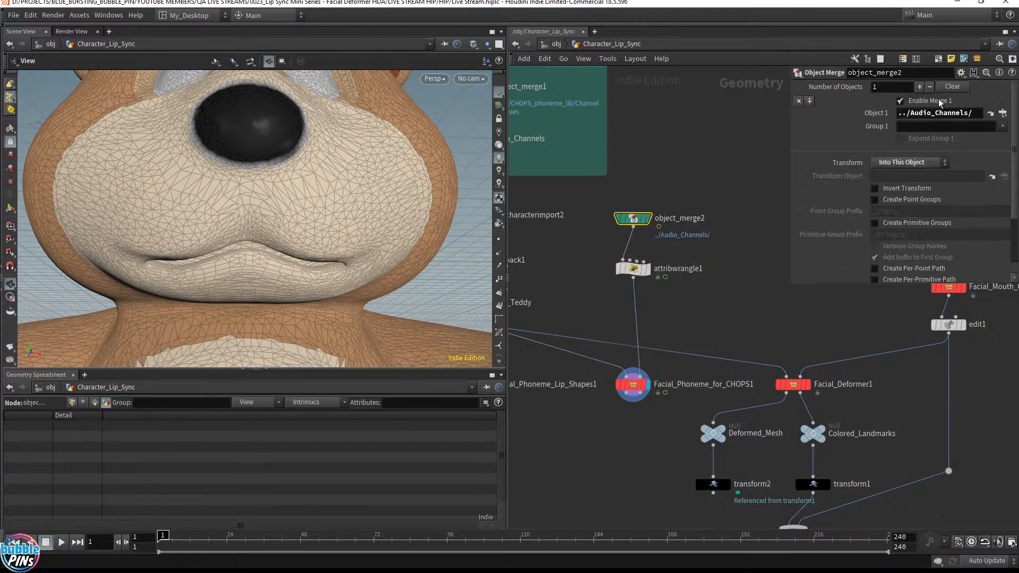
{"action": "left_click", "coordinate": [989, 113]}
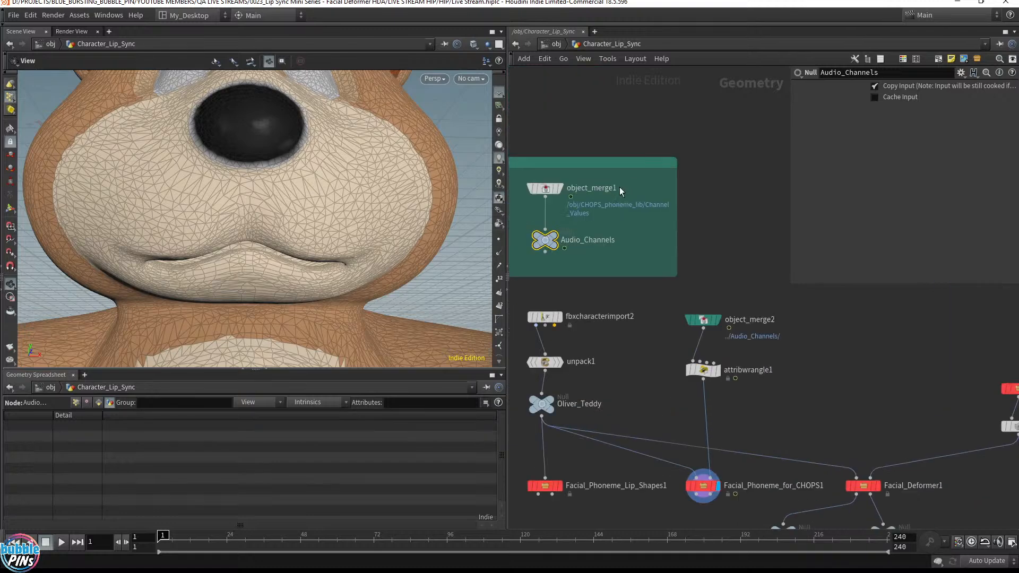
{"action": "left_click", "coordinate": [640, 194]}
{"action": "left_click", "coordinate": [990, 113]}
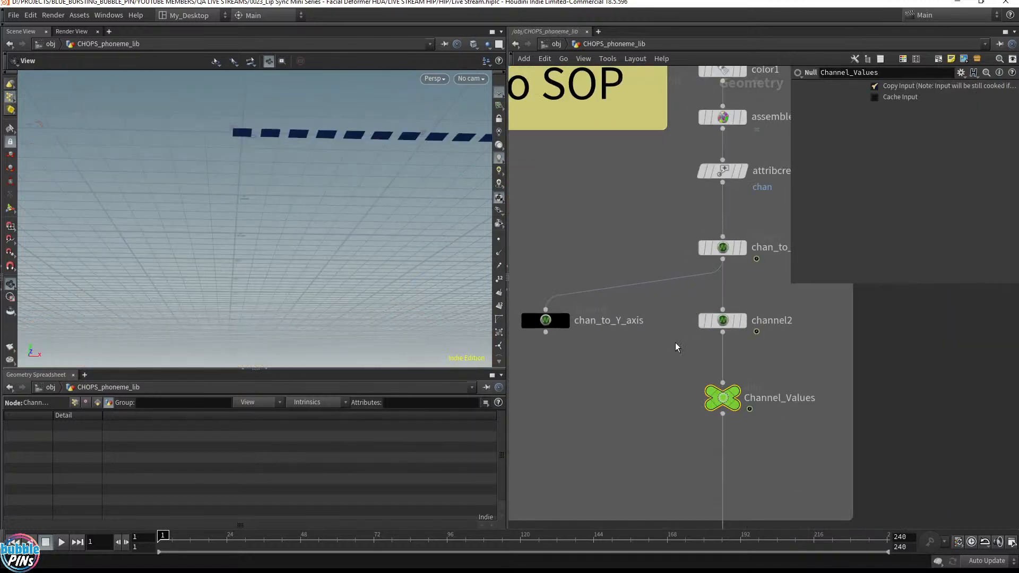
Inspect the channel2 node's CHOP reference and open the chopnet1 network.
{"action": "left_click", "coordinate": [722, 319]}
{"action": "scroll", "coordinate": [797, 372], "scroll_direction": "down", "scroll_amount": 5}
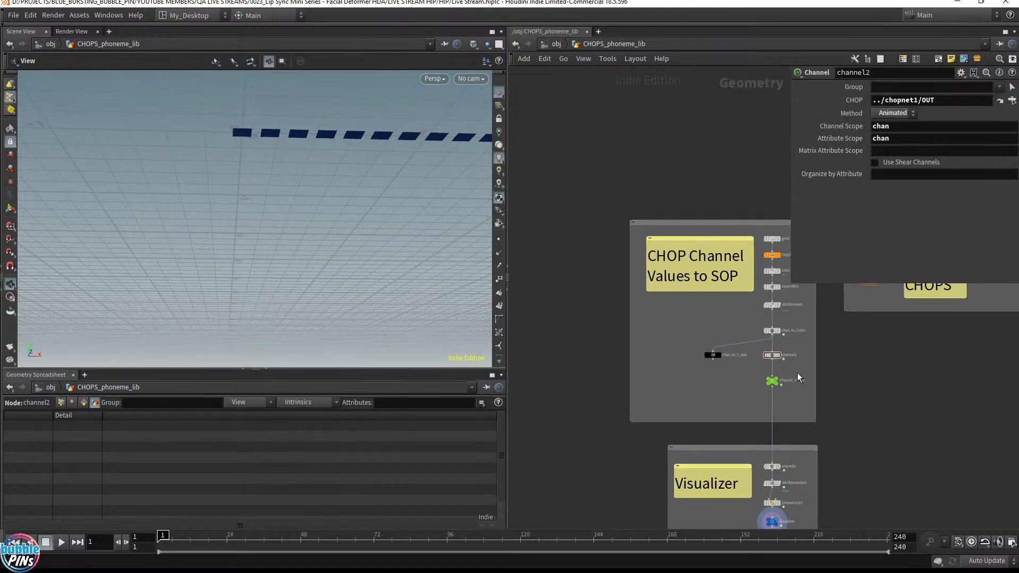
{"action": "middle_click_drag", "start_coordinate": [896, 439], "coordinate": [721, 344]}
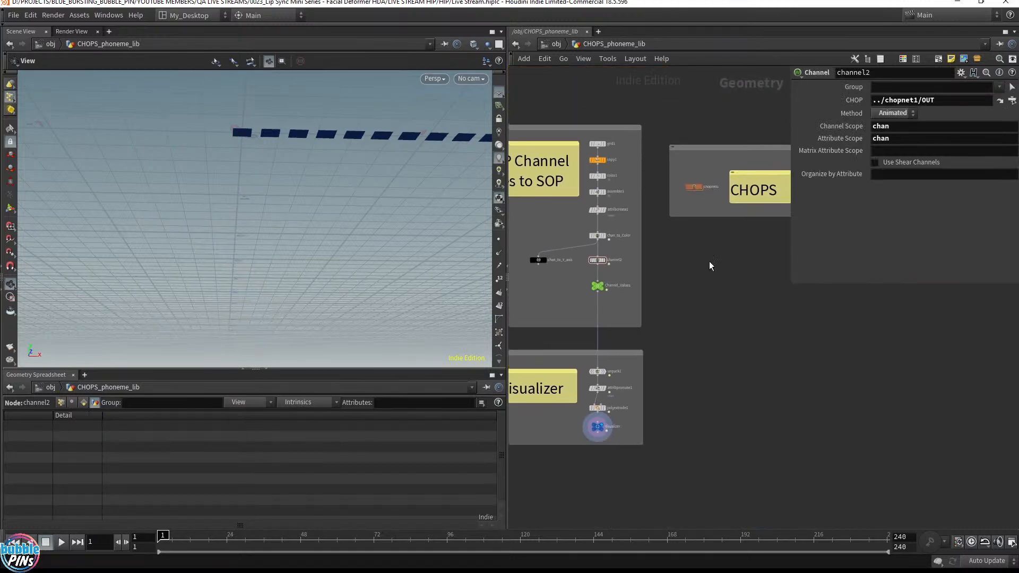
{"action": "scroll", "coordinate": [709, 261], "scroll_direction": "up", "scroll_amount": 3}
{"action": "middle_click_drag", "start_coordinate": [709, 266], "coordinate": [703, 336]}
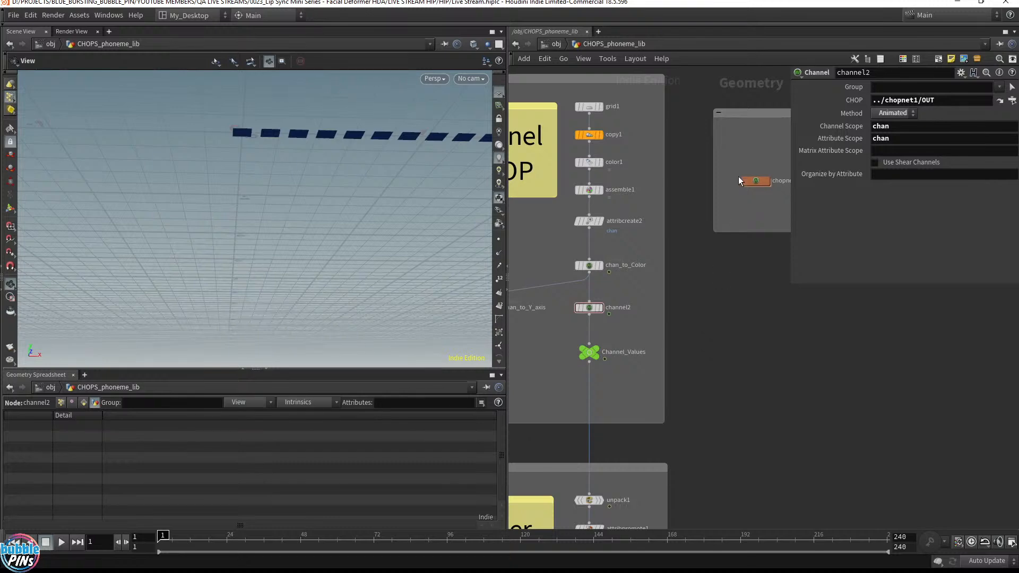
{"action": "double_click", "coordinate": [753, 181]}
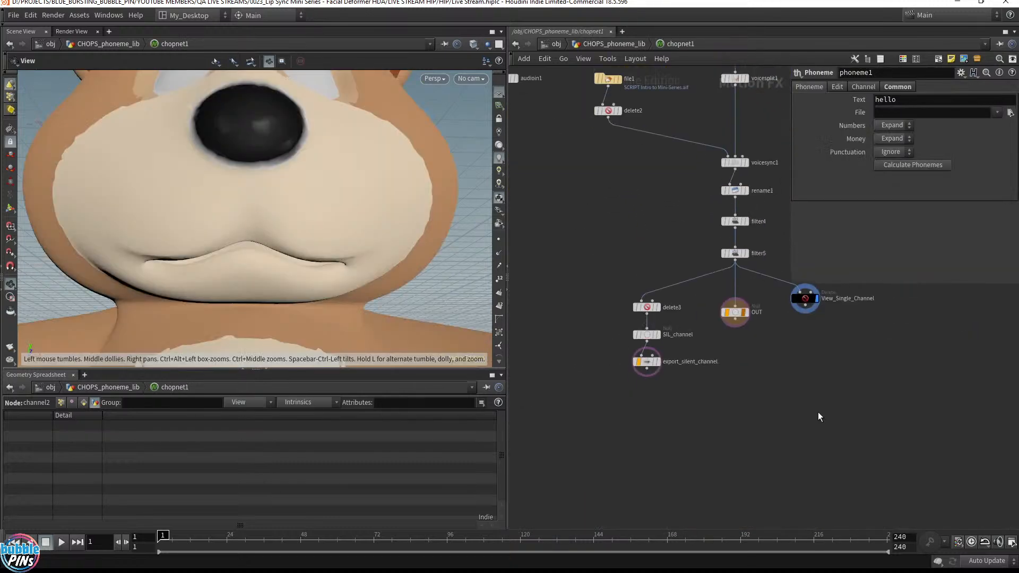
Examine the settings of SIL_channel and export_silent_channel in chopnet1, then return to the object level.
{"action": "scroll", "coordinate": [817, 412], "scroll_direction": "up", "scroll_amount": 3}
{"action": "left_click", "coordinate": [631, 348]}
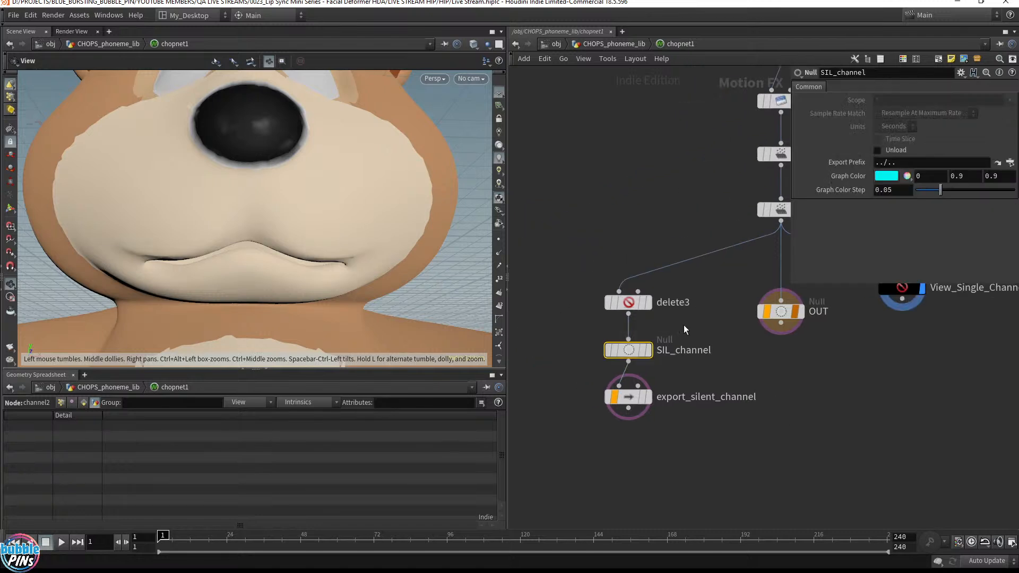
{"action": "left_click", "coordinate": [629, 396]}
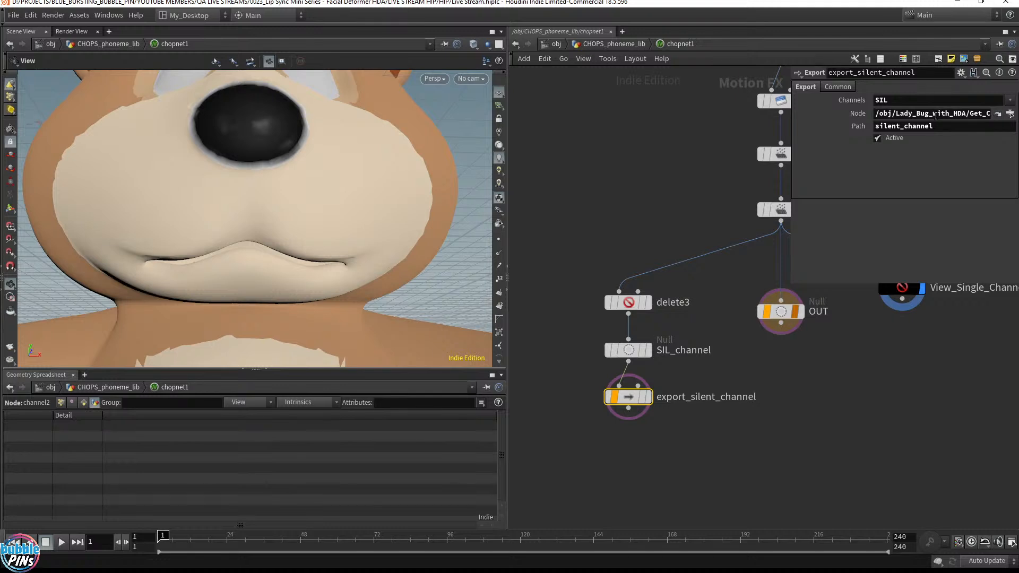
{"action": "left_click_drag", "start_coordinate": [916, 100], "coordinate": [778, 89]}
{"action": "left_click", "coordinate": [555, 43]}
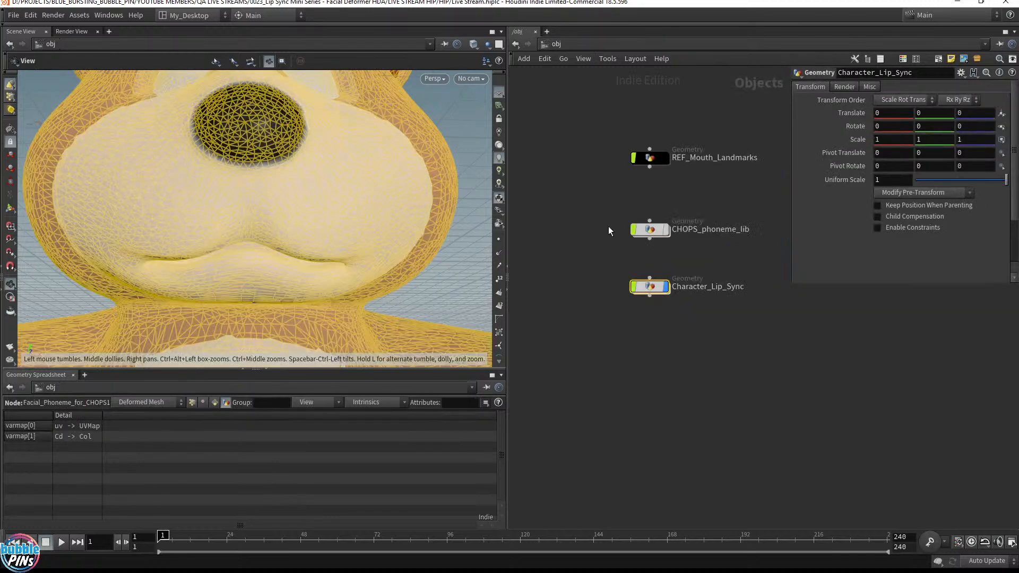
{"action": "double_click", "coordinate": [647, 229]}
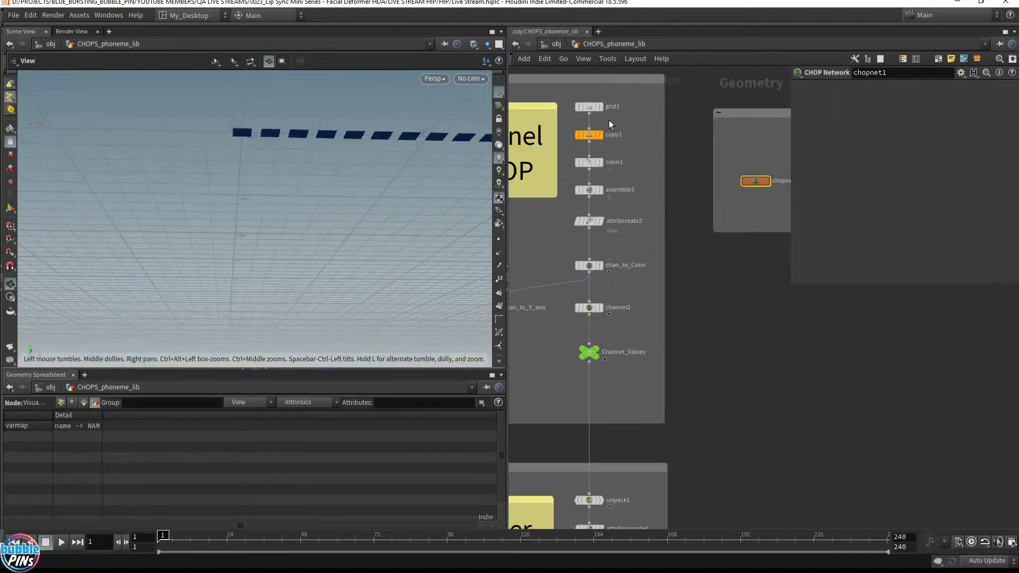
{"action": "scroll", "coordinate": [609, 125], "scroll_direction": "down", "scroll_amount": 3}
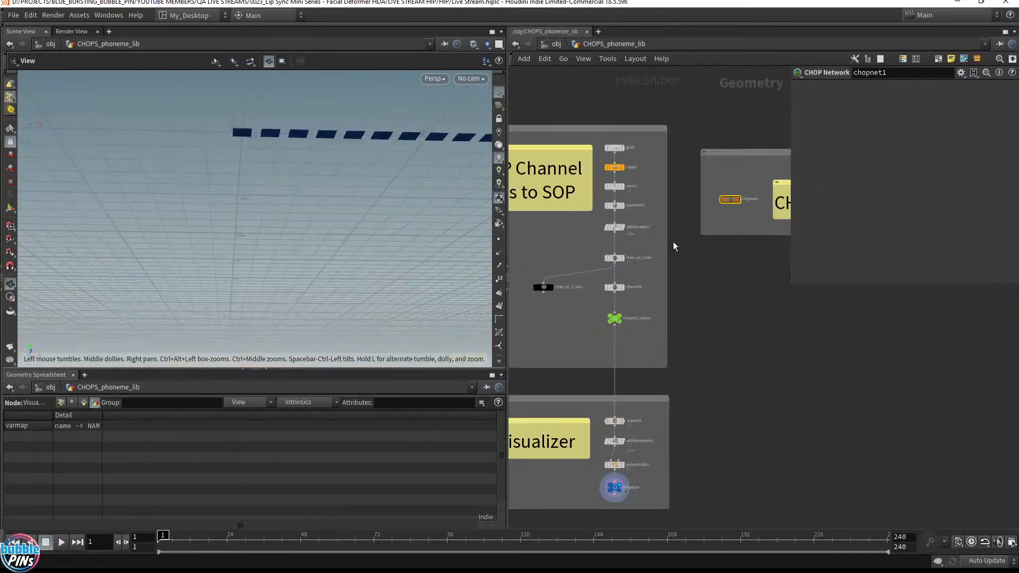
{"action": "left_click", "coordinate": [551, 45]}
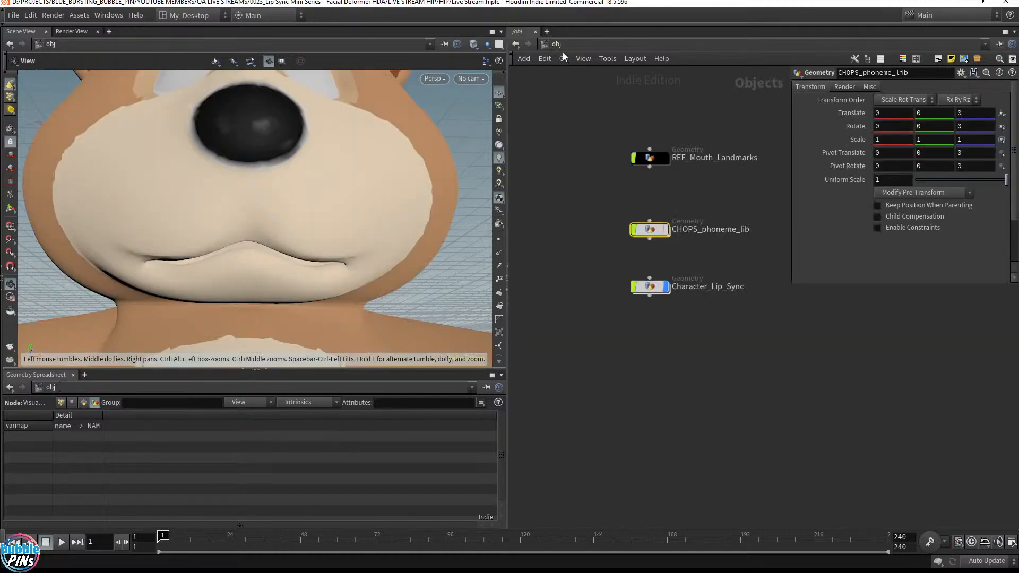
Copy the Silence parameter of attribwrangle1 inside Character_Lip_Sync.
{"action": "double_click", "coordinate": [650, 287]}
{"action": "left_click", "coordinate": [703, 370]}
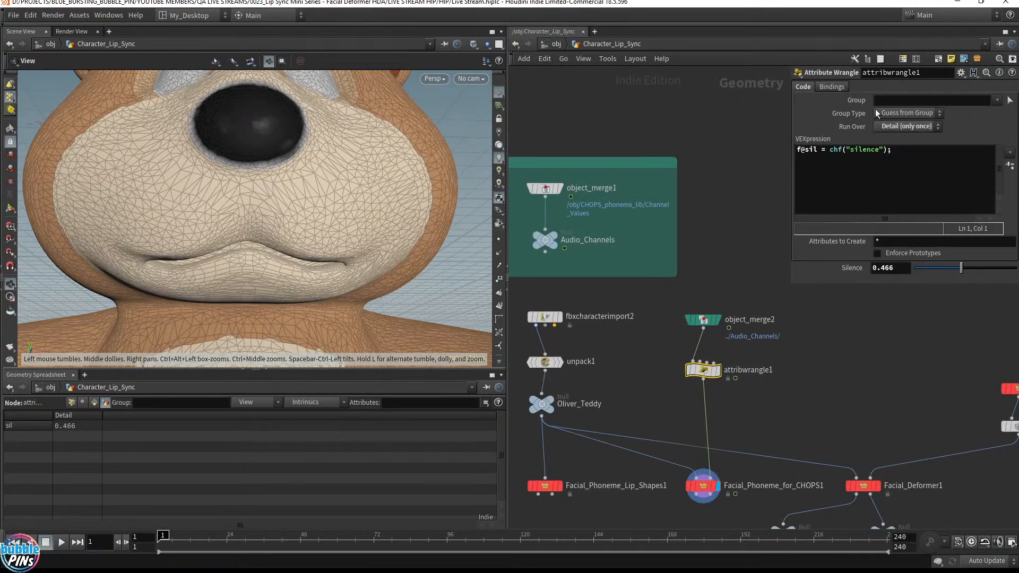
{"action": "right_click", "coordinate": [854, 273]}
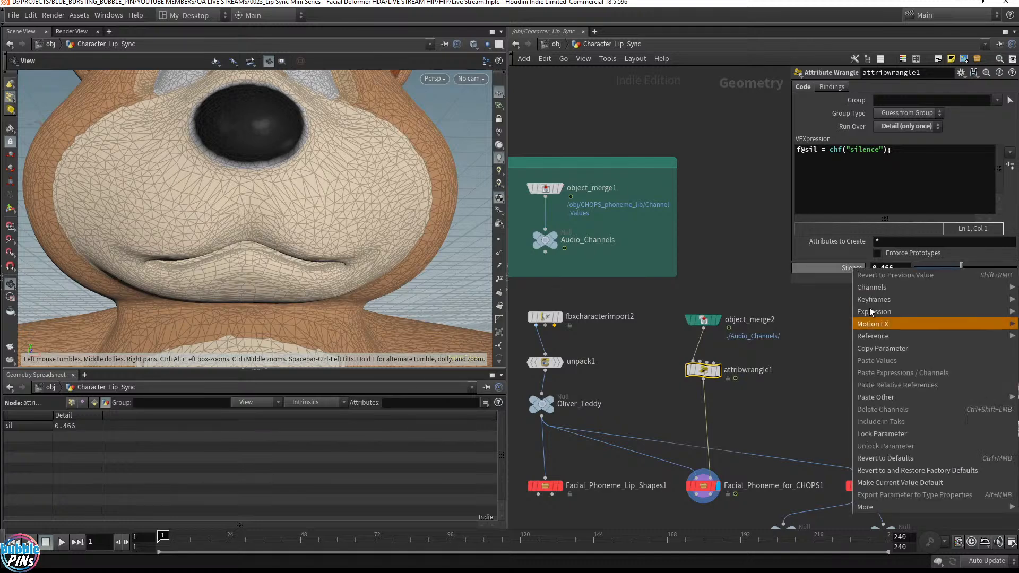
{"action": "left_click", "coordinate": [869, 345]}
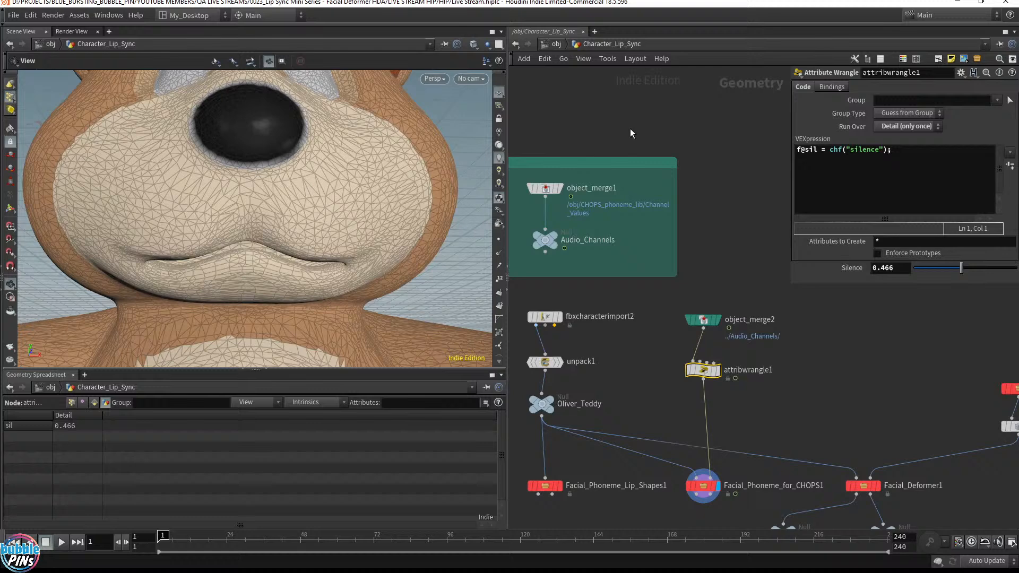
Try to paste the copied Silence parameter as a relative reference into the Node path of export_silent_channel in chopnet1.
{"action": "left_click", "coordinate": [557, 44]}
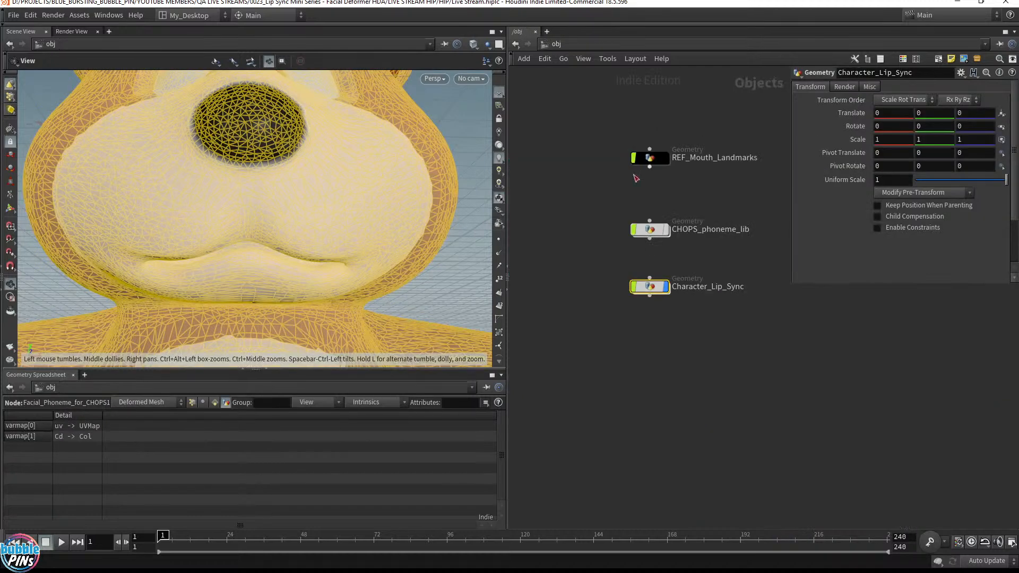
{"action": "double_click", "coordinate": [655, 234]}
{"action": "double_click", "coordinate": [749, 200]}
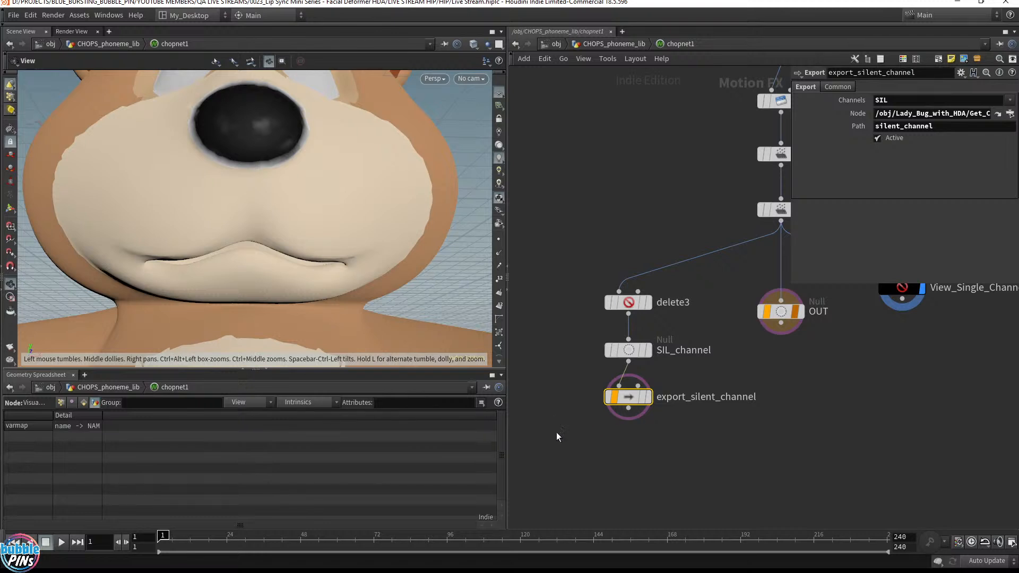
{"action": "left_click_drag", "start_coordinate": [556, 432], "coordinate": [728, 371]}
{"action": "triple_click", "coordinate": [905, 113]}
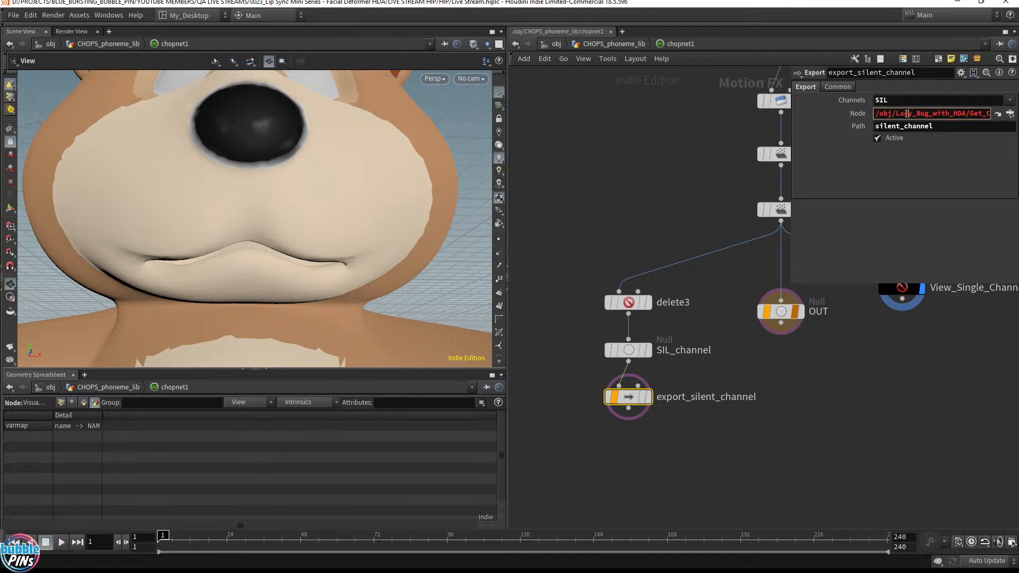
{"action": "right_click", "coordinate": [851, 114]}
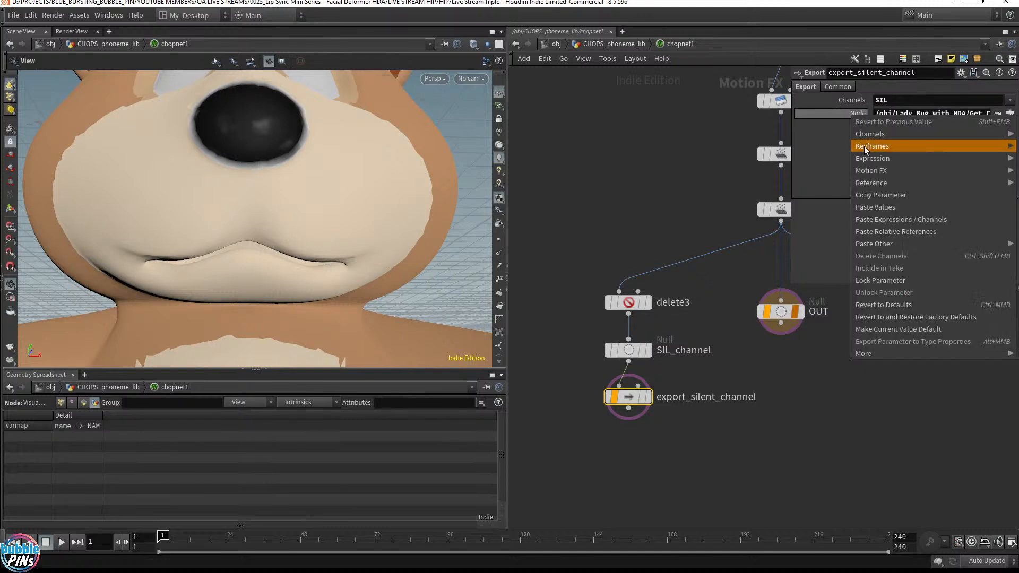
{"action": "left_click", "coordinate": [882, 230]}
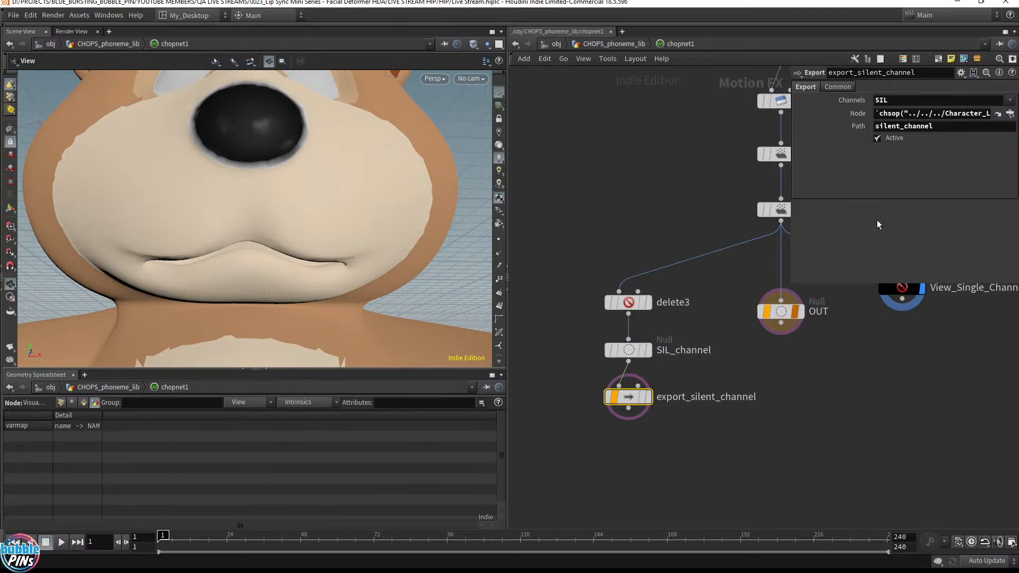
Try to replace the pasted reference in export_silent_channel's Node parameter with 22363.
{"action": "right_click", "coordinate": [851, 111]}
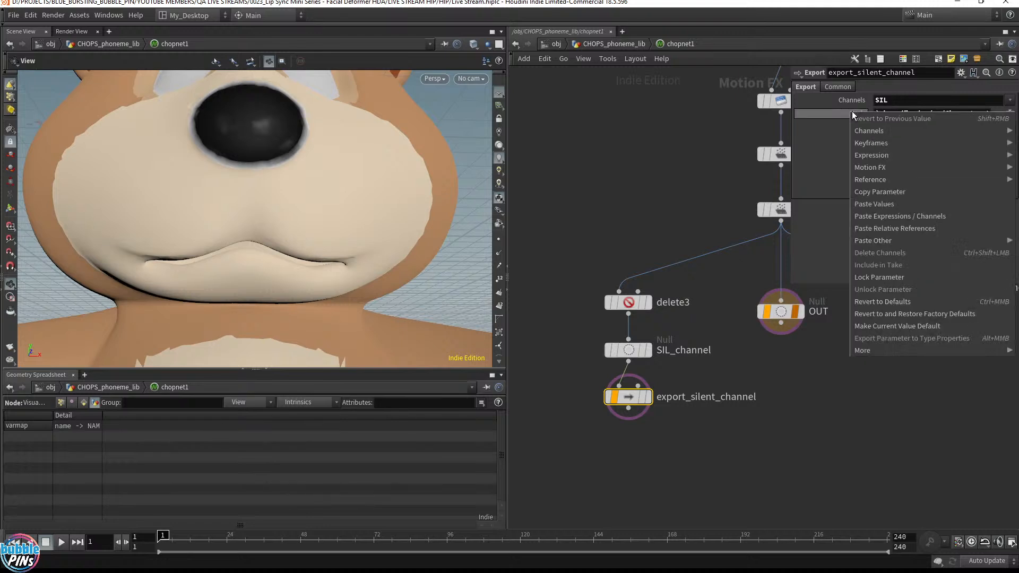
{"action": "left_click", "coordinate": [870, 196]}
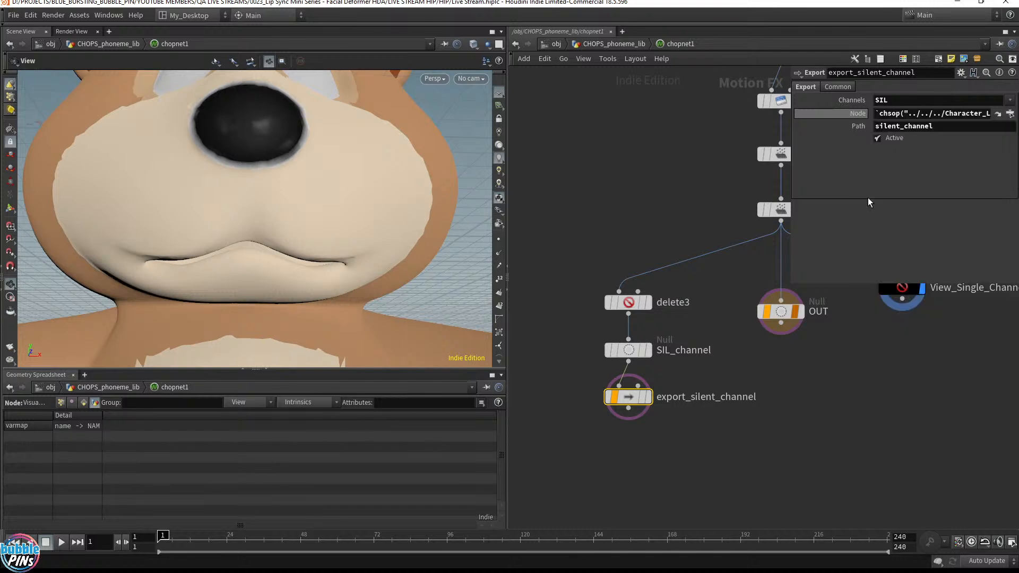
{"action": "left_click", "coordinate": [897, 113]}
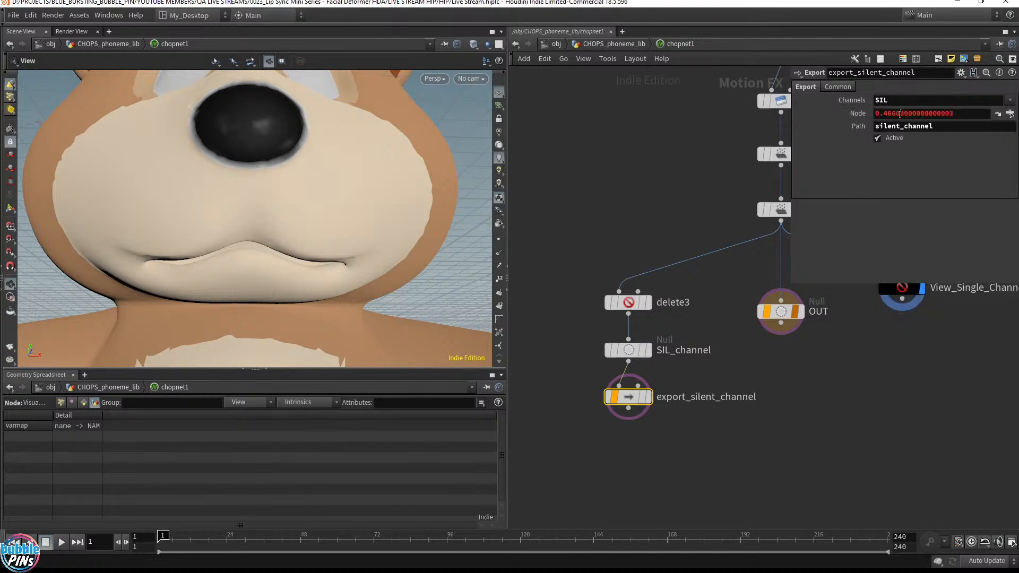
{"action": "type", "text": "as22363"}
{"action": "key", "text": "ctrl+a"}
{"action": "type", "text": "22363"}
Open the parameters of attribwrangle1 in Character_Lip_Sync in a separate floating window and place it over the viewport.
{"action": "left_click", "coordinate": [614, 44]}
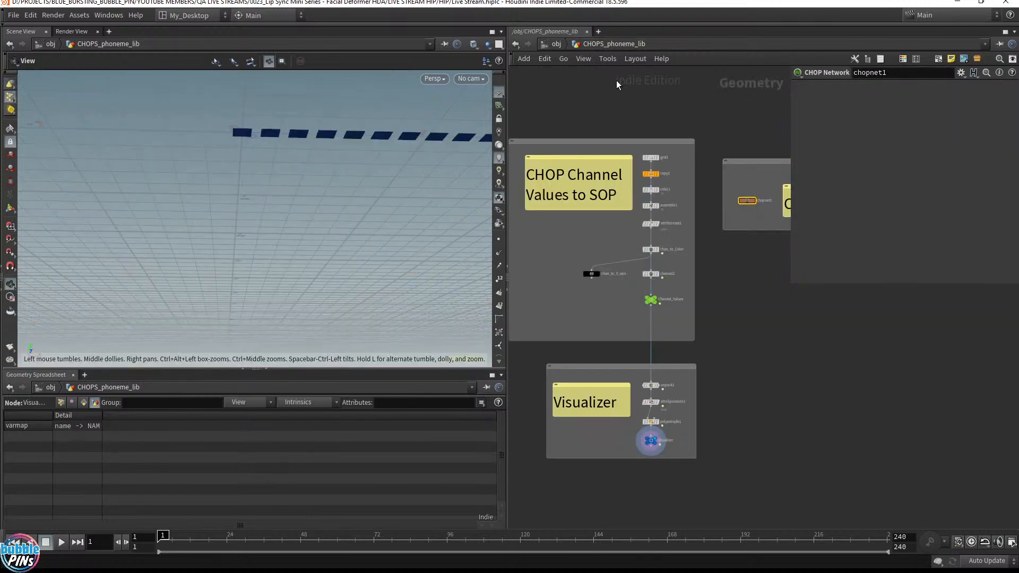
{"action": "left_click", "coordinate": [557, 44]}
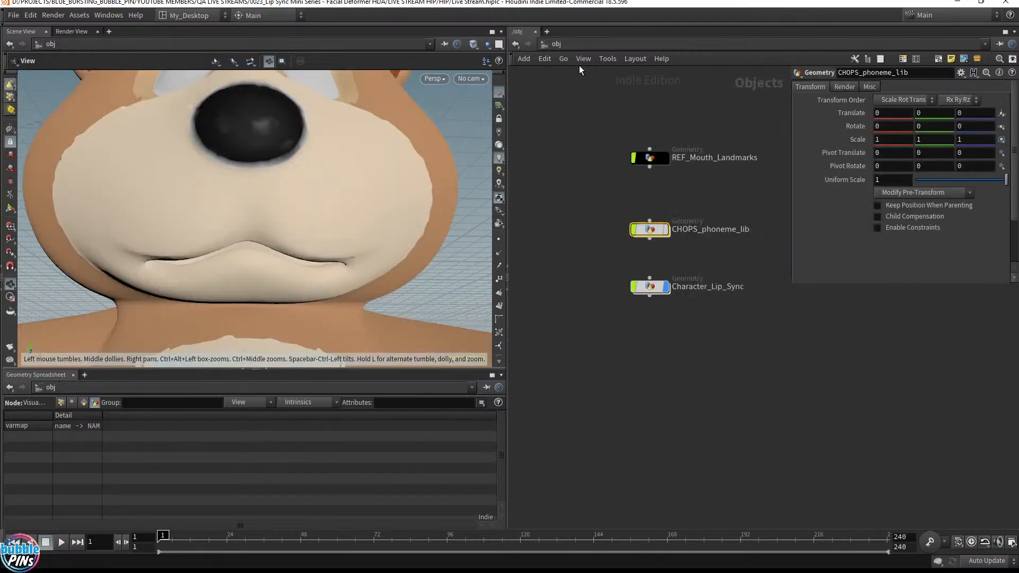
{"action": "double_click", "coordinate": [647, 287]}
{"action": "right_click", "coordinate": [703, 370]}
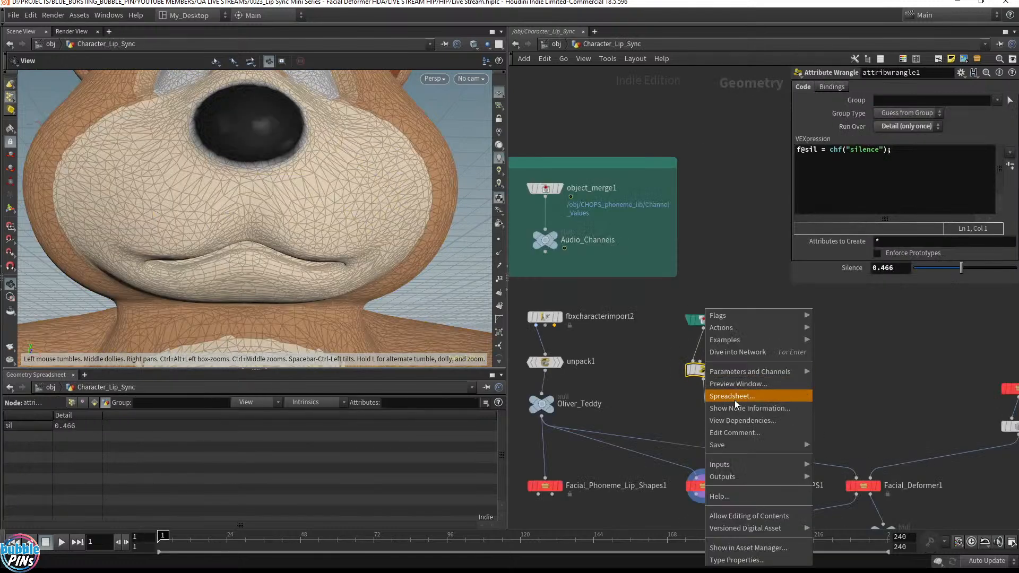
{"action": "mouse_move", "coordinate": [743, 476]}
{"action": "mouse_move", "coordinate": [753, 371]}
{"action": "left_click", "coordinate": [835, 371]}
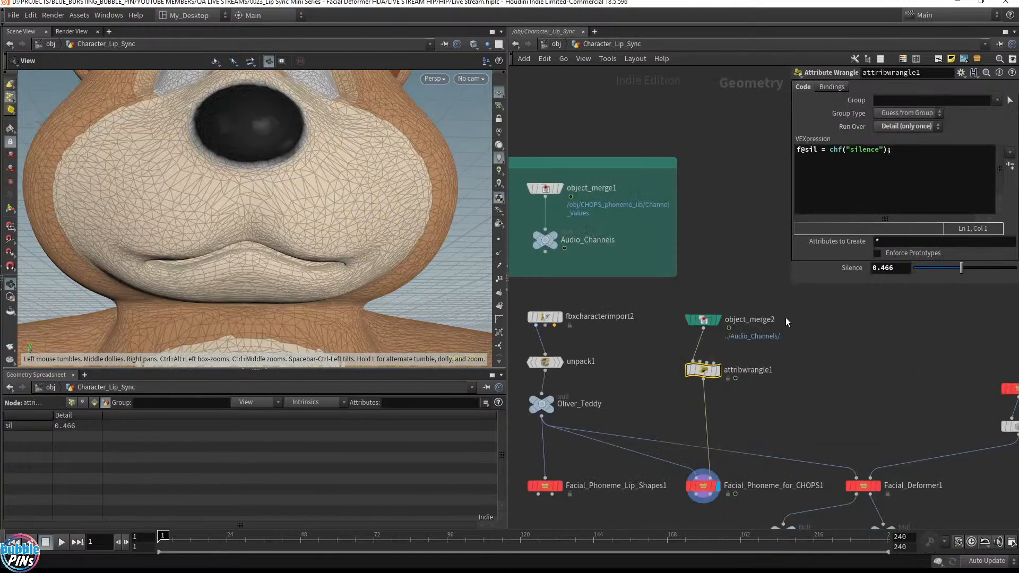
{"action": "left_click_drag", "start_coordinate": [813, 142], "coordinate": [307, 237]}
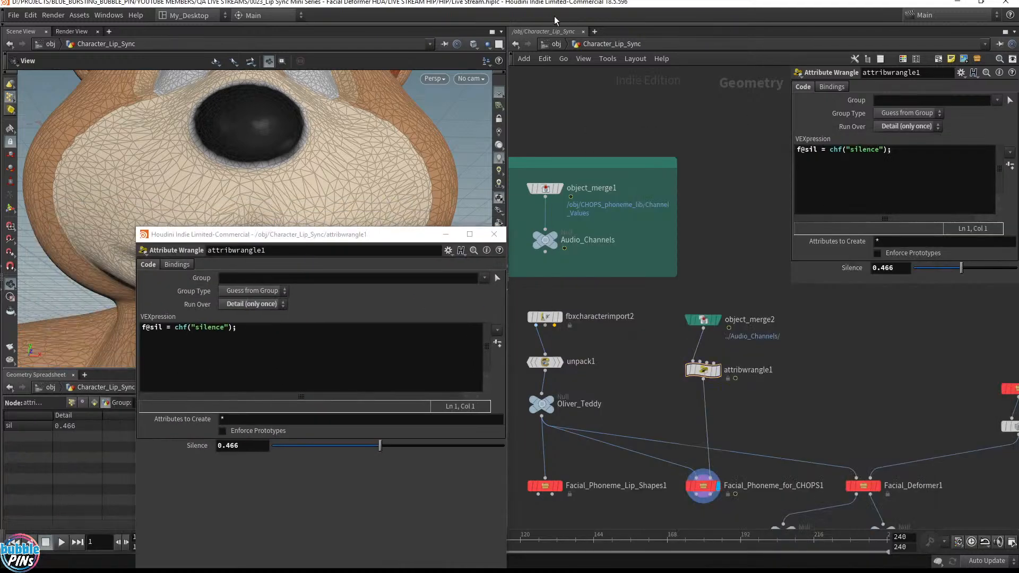
Go into chopnet1 inside CHOPS_phoneme_lib and copy the Silence parameter from the floating attribwrangle1 window.
{"action": "left_click", "coordinate": [552, 46]}
{"action": "double_click", "coordinate": [642, 228]}
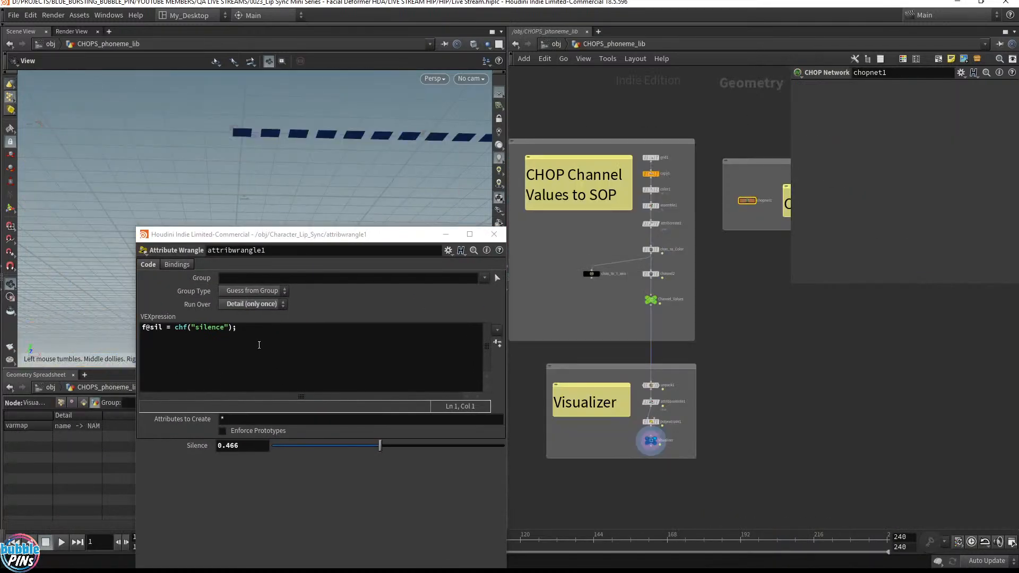
{"action": "double_click", "coordinate": [746, 200]}
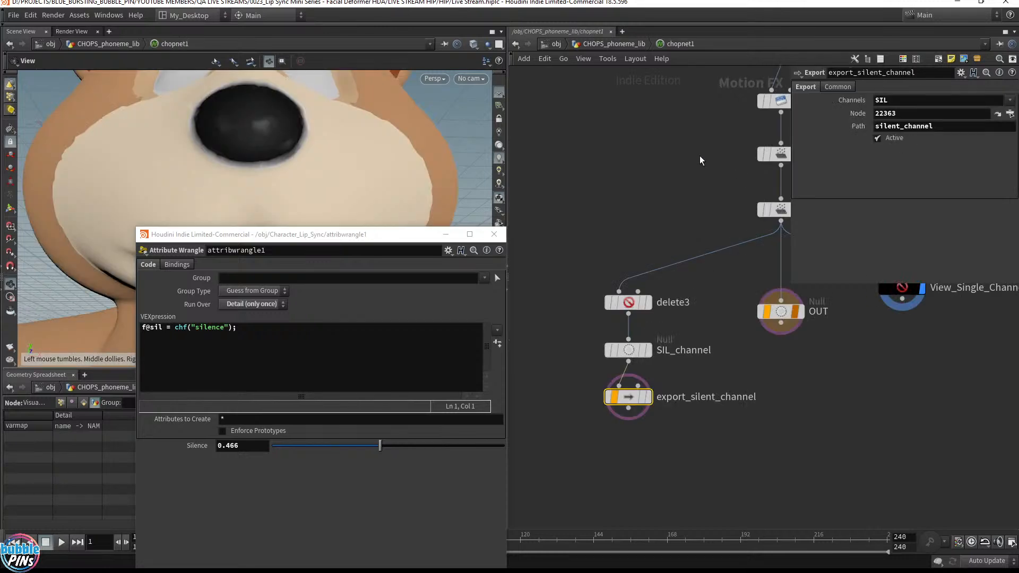
{"action": "right_click", "coordinate": [202, 446]}
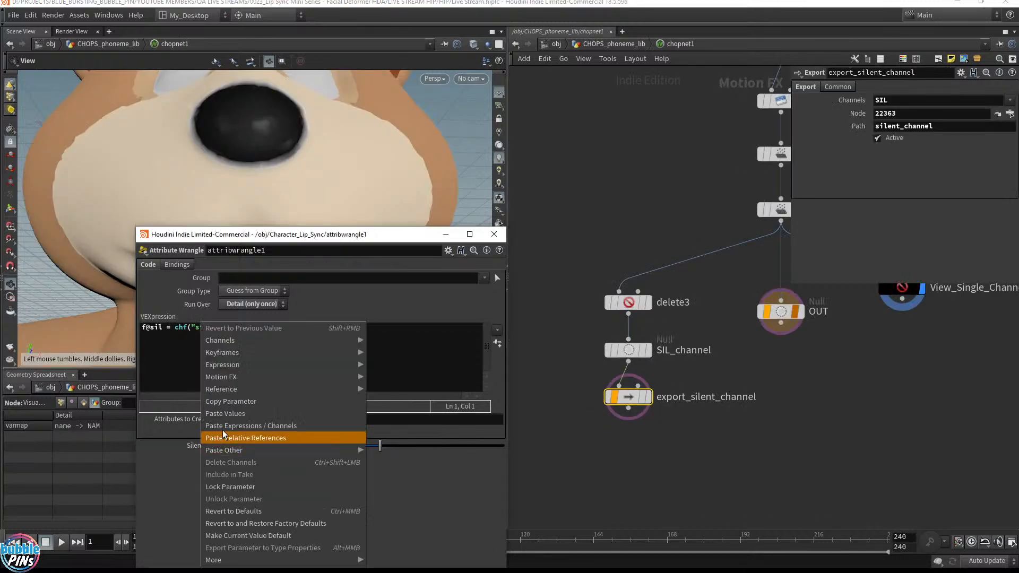
{"action": "left_click", "coordinate": [227, 403]}
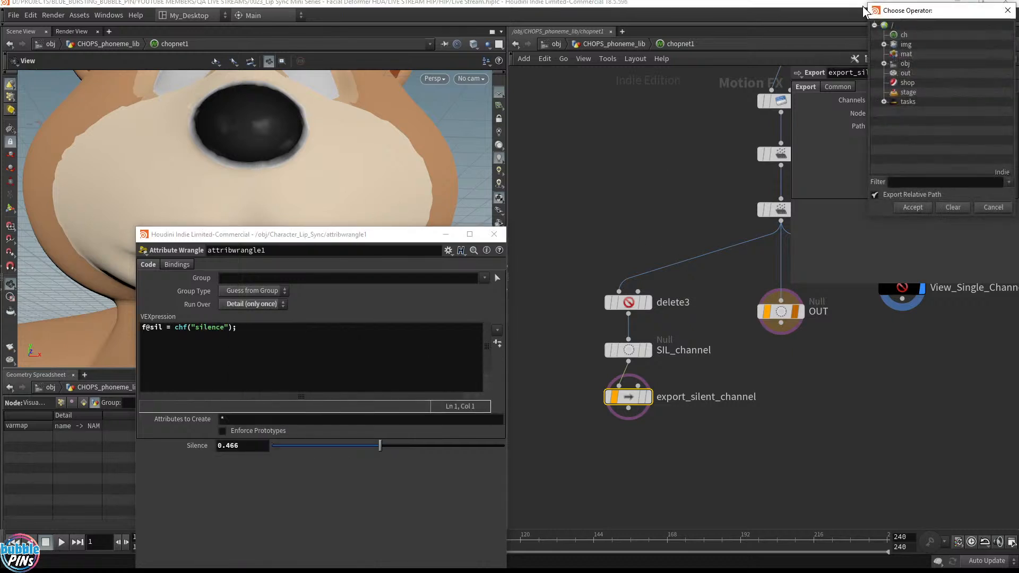
Set the Node of export_silent_channel to attribwrangle1 inside Character_Lip_Sync, using a relative path.
{"action": "left_click", "coordinate": [883, 63]}
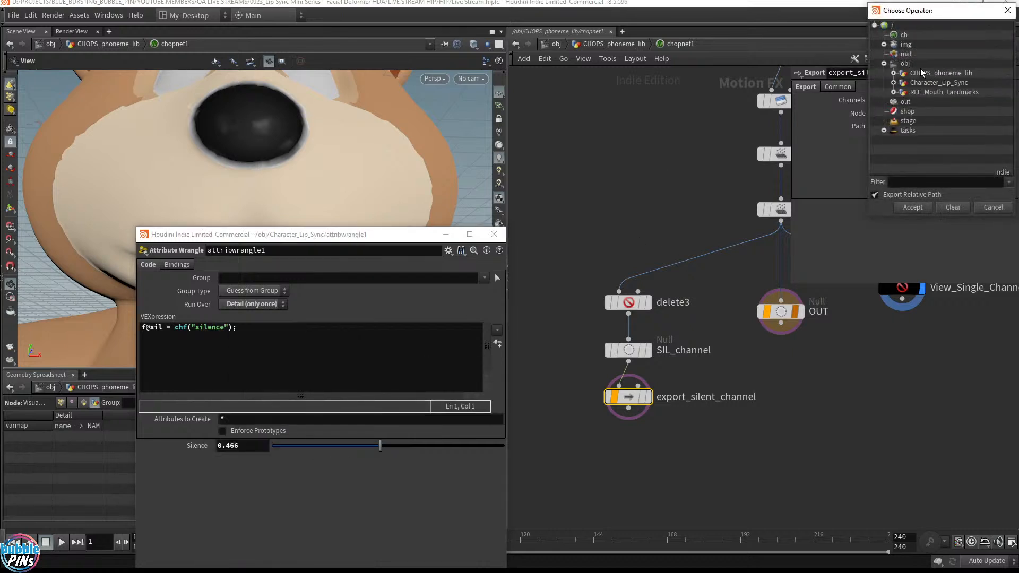
{"action": "left_click", "coordinate": [893, 83]}
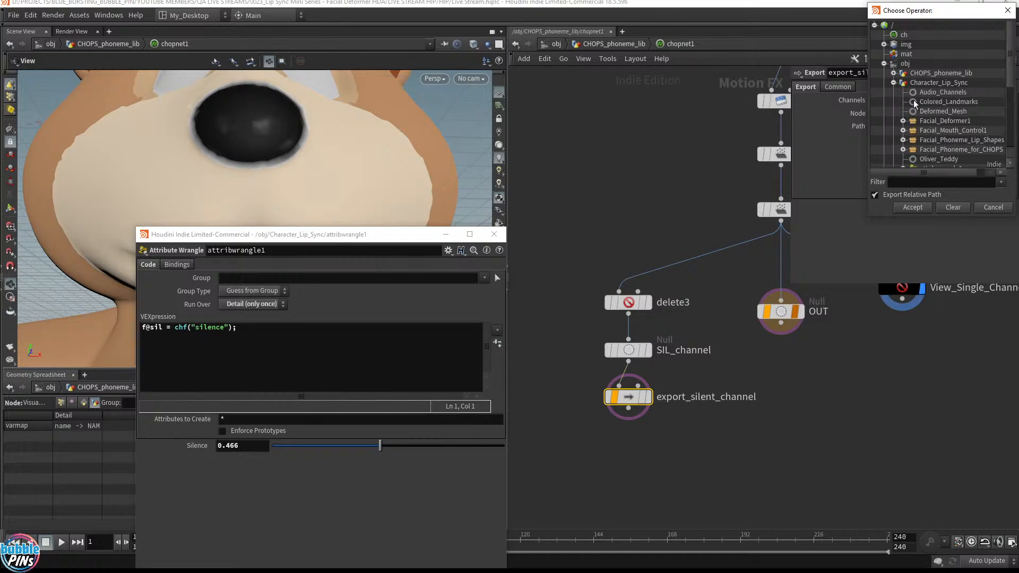
{"action": "scroll", "coordinate": [937, 131], "scroll_direction": "down", "scroll_amount": 1}
{"action": "scroll", "coordinate": [933, 127], "scroll_direction": "down", "scroll_amount": 2}
{"action": "left_click", "coordinate": [944, 112]}
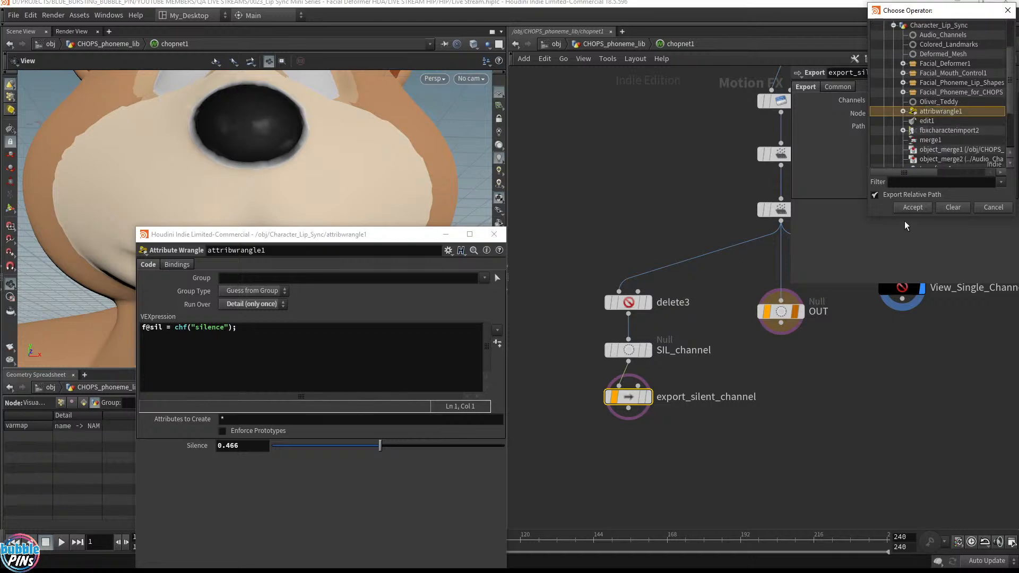
{"action": "left_click", "coordinate": [918, 207]}
Set the Path of export_silent_channel to silence.
{"action": "double_click", "coordinate": [953, 131]}
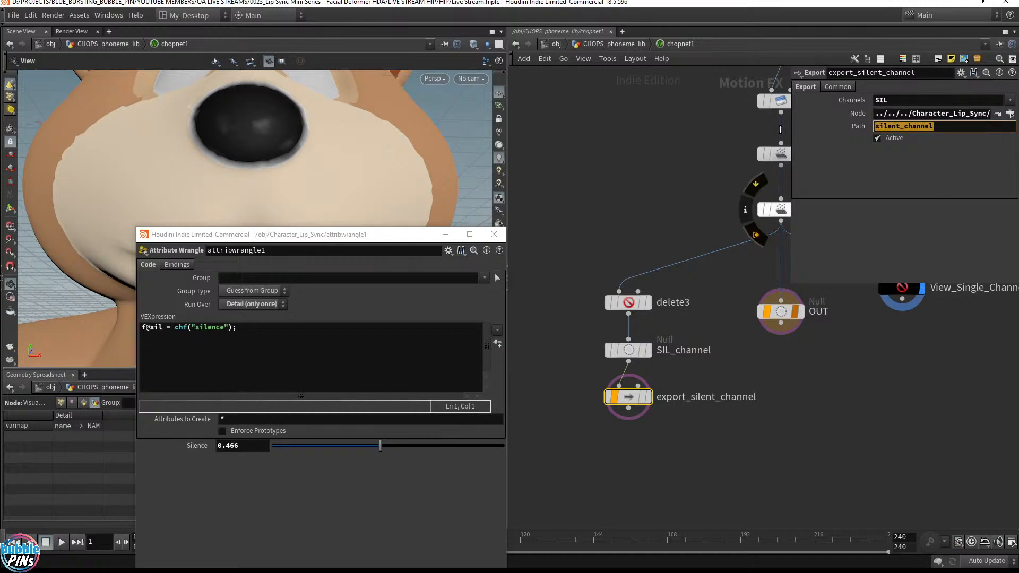
{"action": "type", "text": "silence"}
{"action": "key", "text": "Return"}
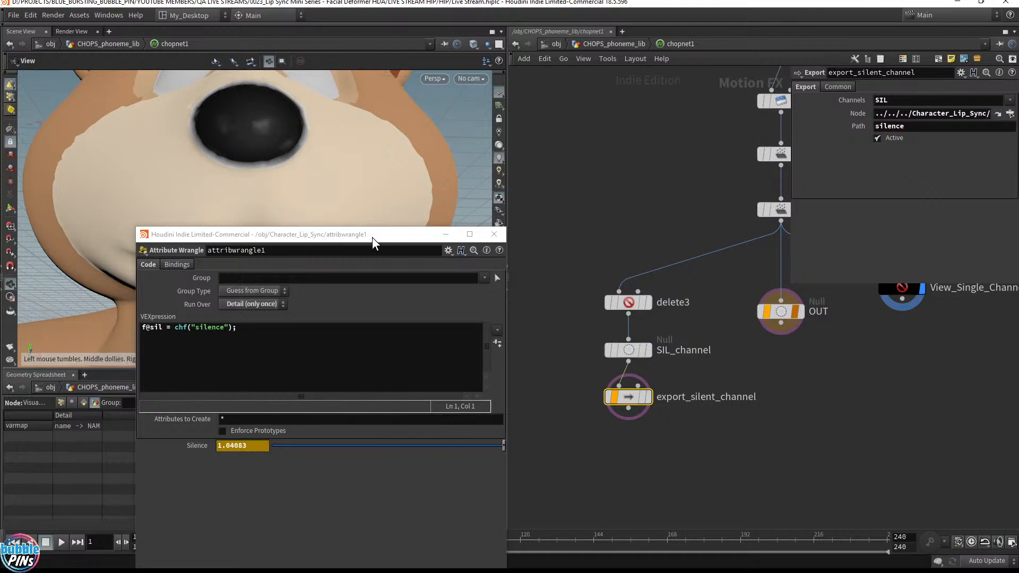
Return to the Character_Lip_Sync network, play the animation to check the mouth movement and rewind to frame 1.
{"action": "left_click_drag", "start_coordinate": [374, 236], "coordinate": [390, 301]}
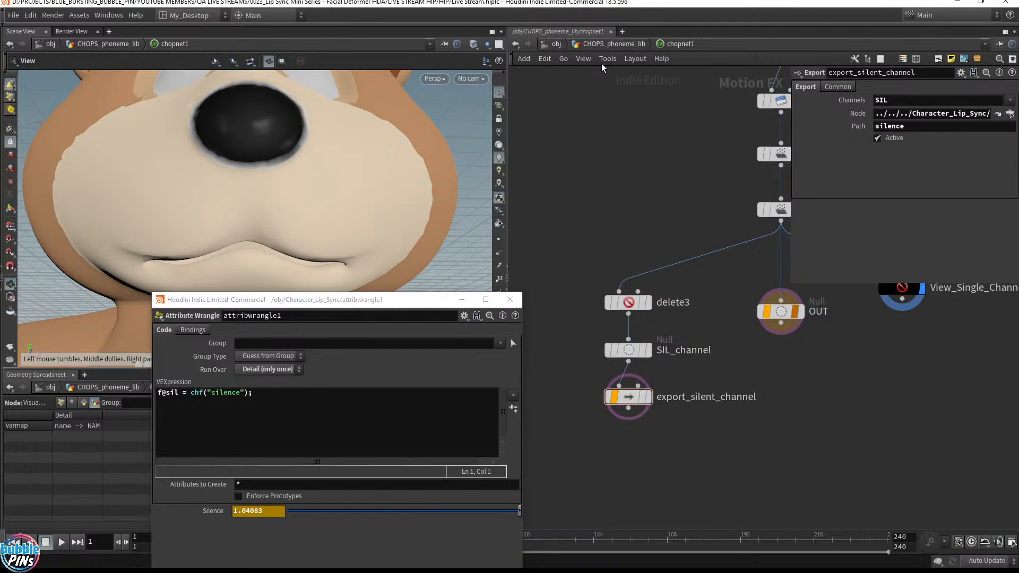
{"action": "left_click", "coordinate": [614, 44]}
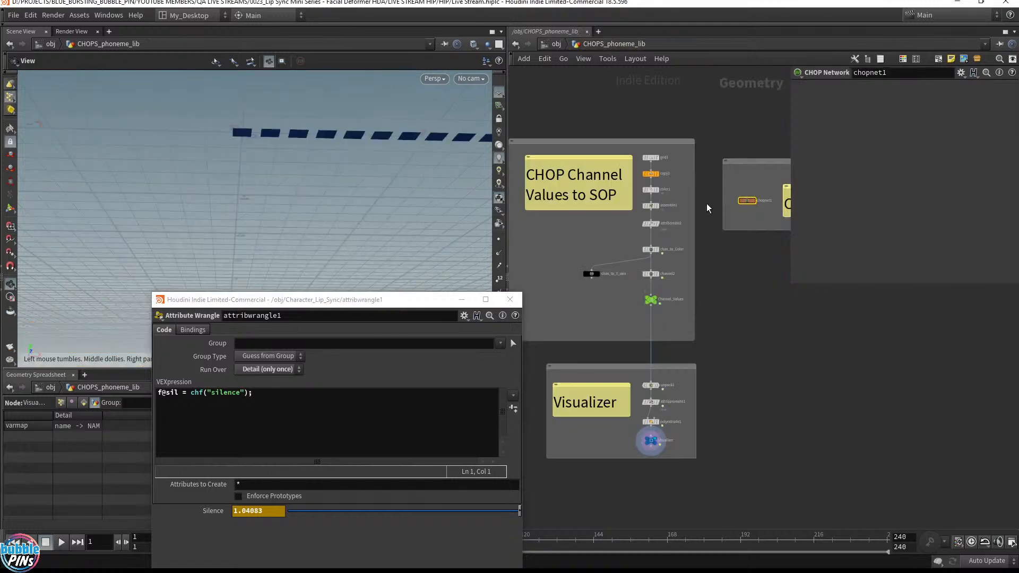
{"action": "left_click", "coordinate": [555, 44]}
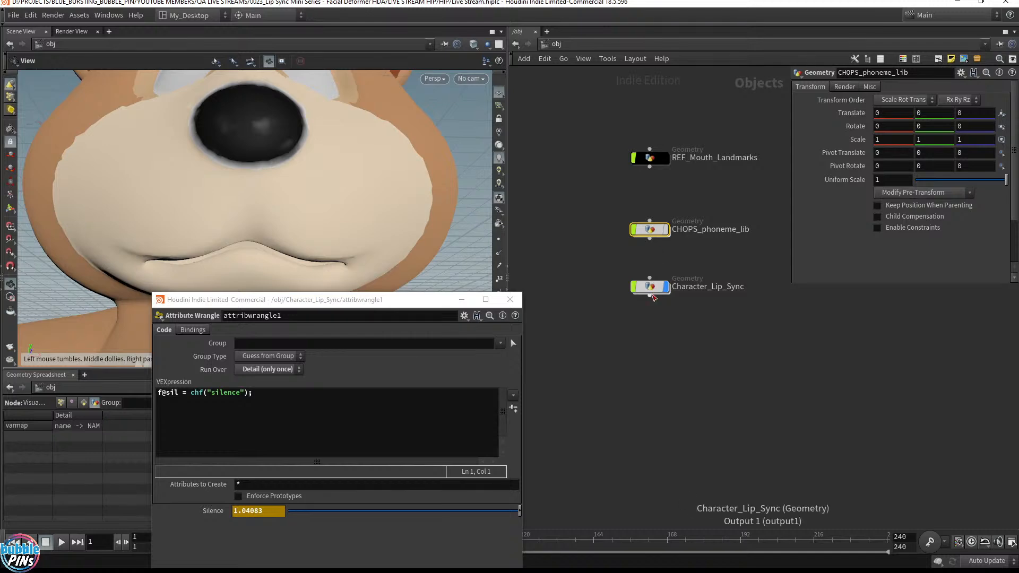
{"action": "double_click", "coordinate": [649, 288]}
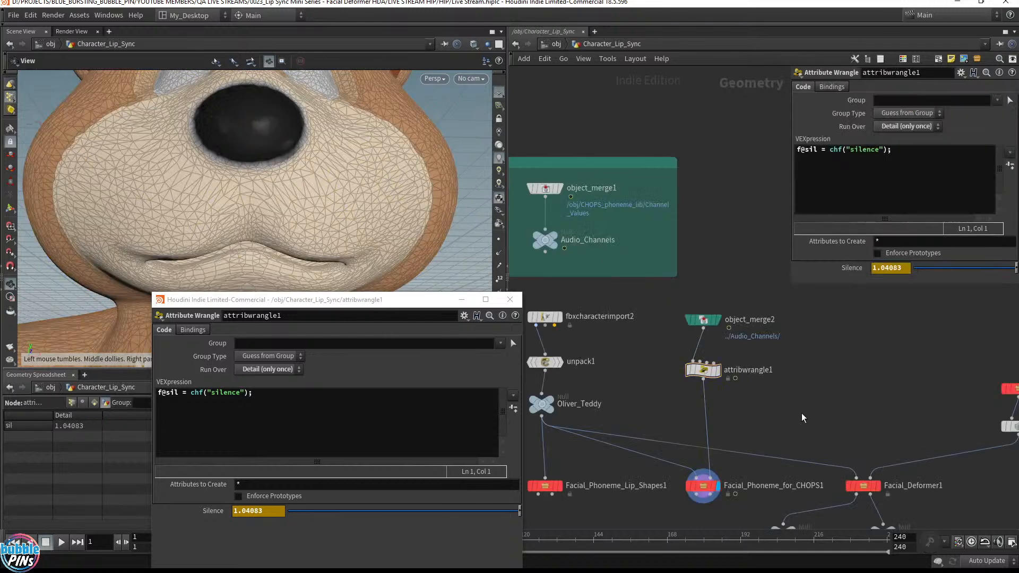
{"action": "key", "text": "Up"}
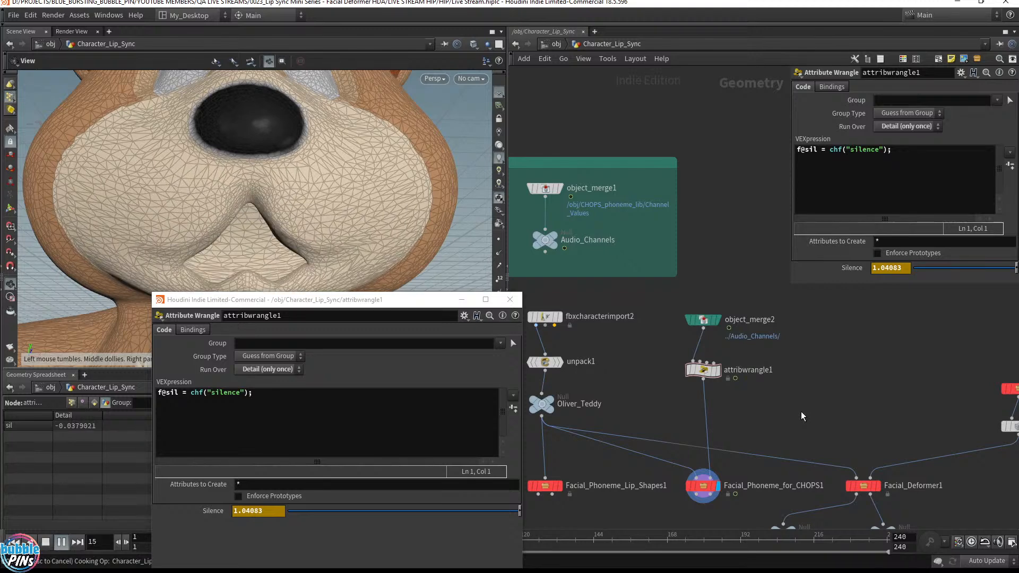
{"action": "key", "text": "ctrl+Up"}
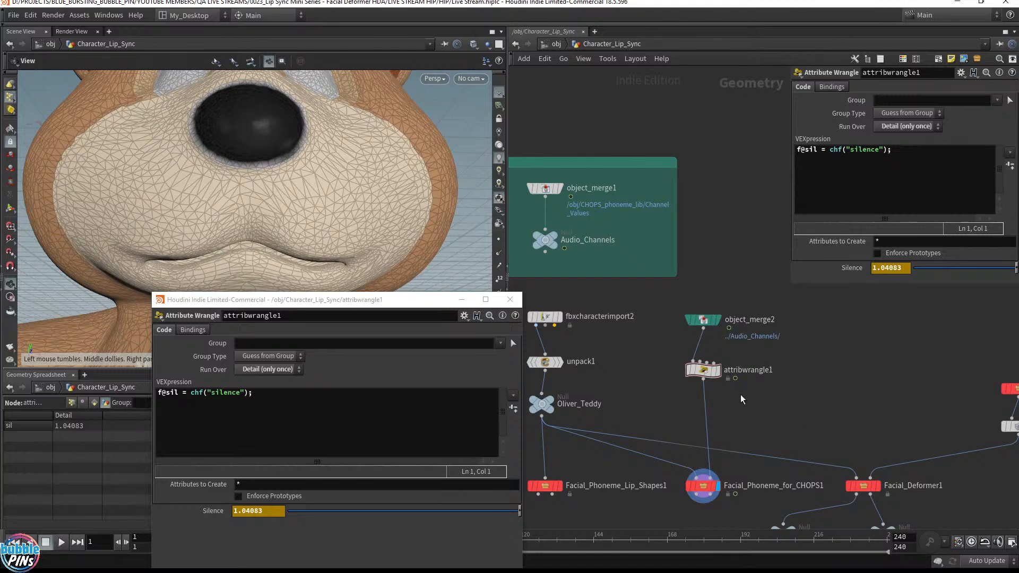
Examine object_merge2's node info and its point and detail attributes, and move the floating window below the mouth.
{"action": "left_click_drag", "start_coordinate": [741, 395], "coordinate": [681, 346]}
{"action": "left_click", "coordinate": [676, 323]}
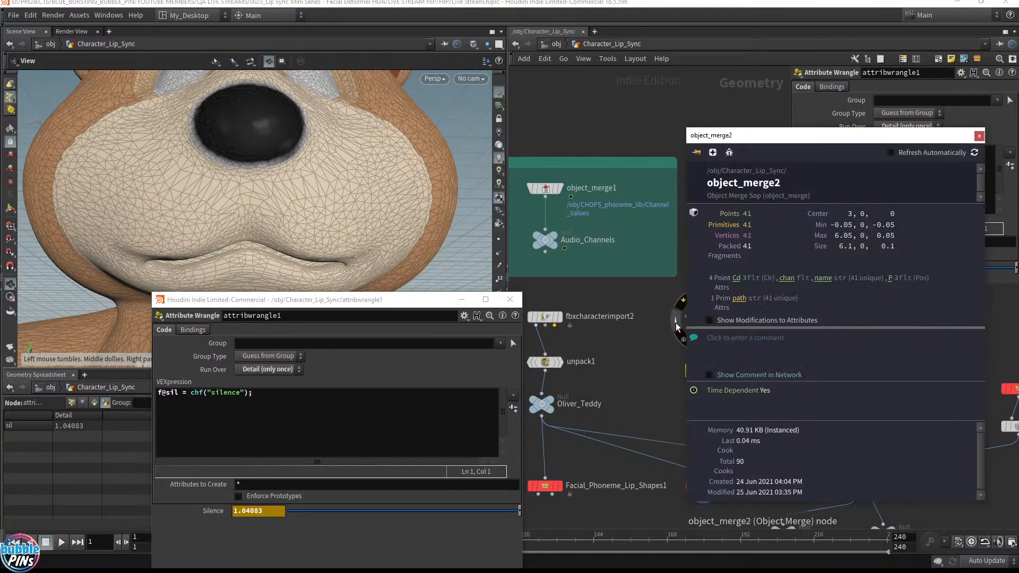
{"action": "left_click", "coordinate": [689, 318]}
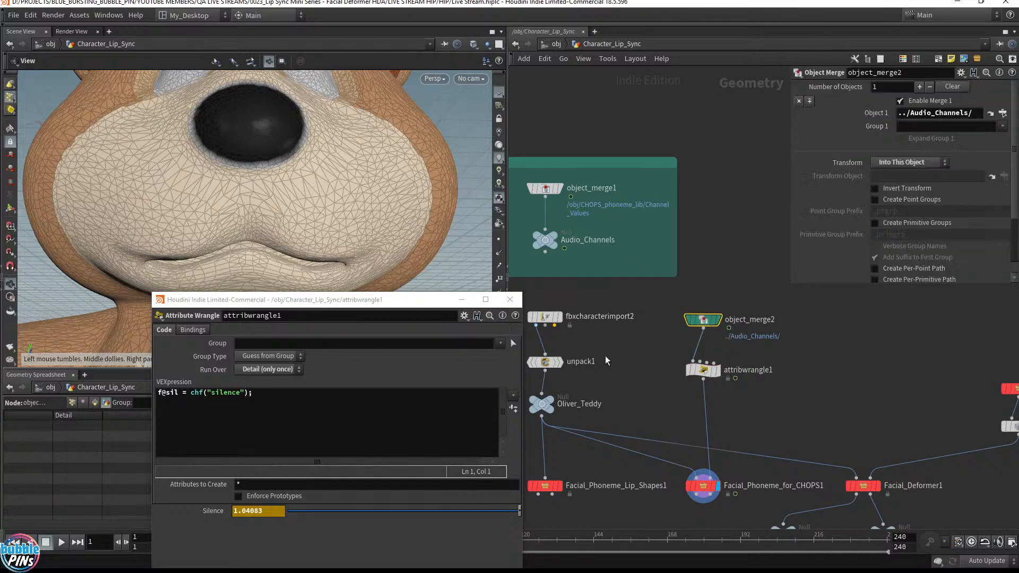
{"action": "left_click", "coordinate": [73, 403]}
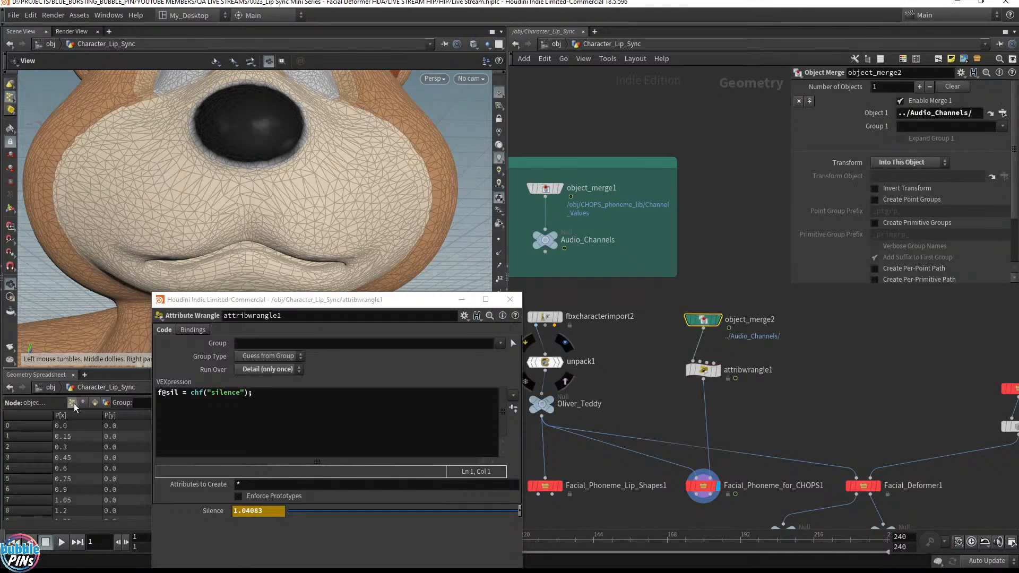
{"action": "left_click", "coordinate": [106, 402]}
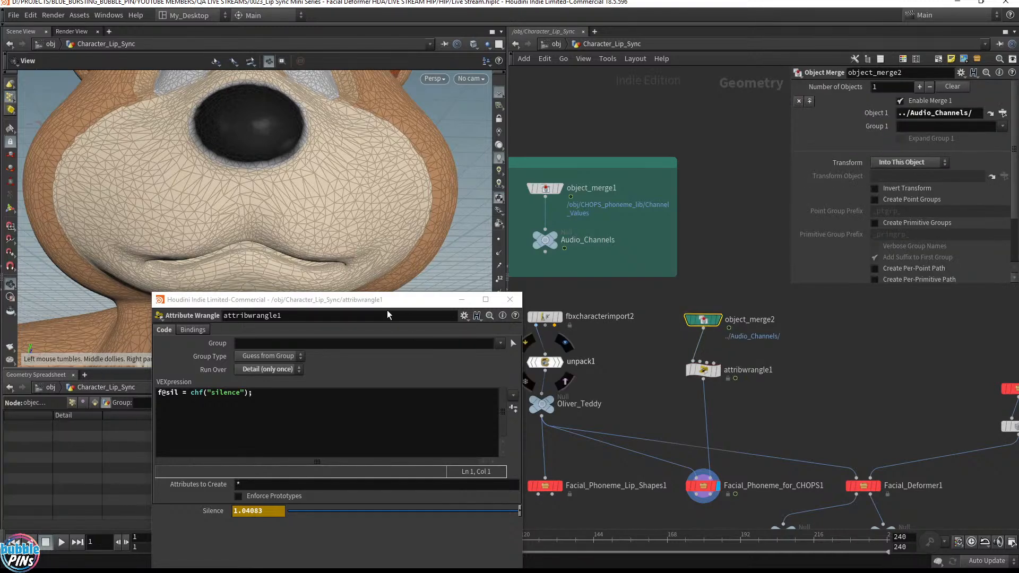
{"action": "left_click_drag", "start_coordinate": [392, 305], "coordinate": [405, 273]}
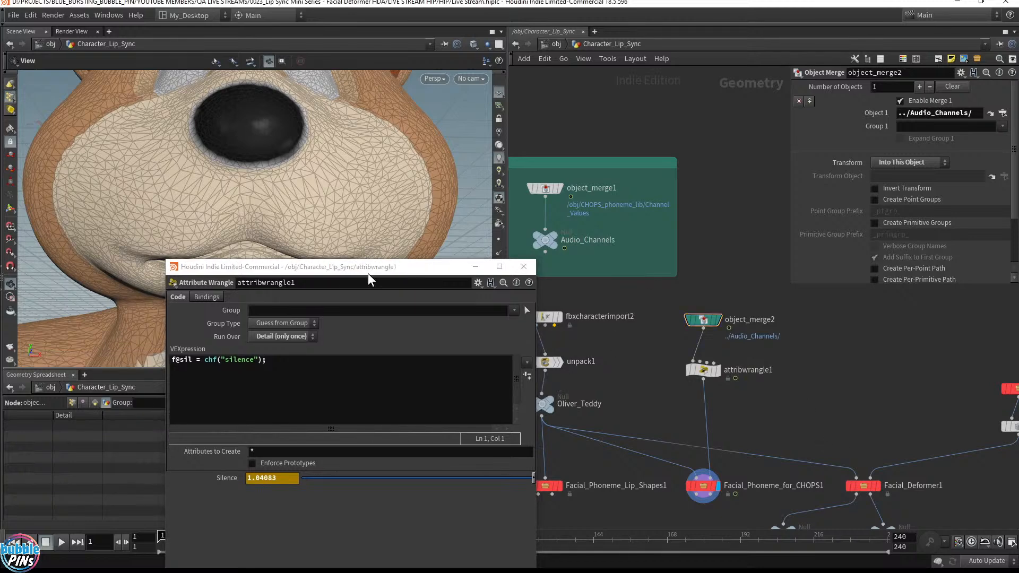
{"action": "left_click_drag", "start_coordinate": [412, 272], "coordinate": [397, 340]}
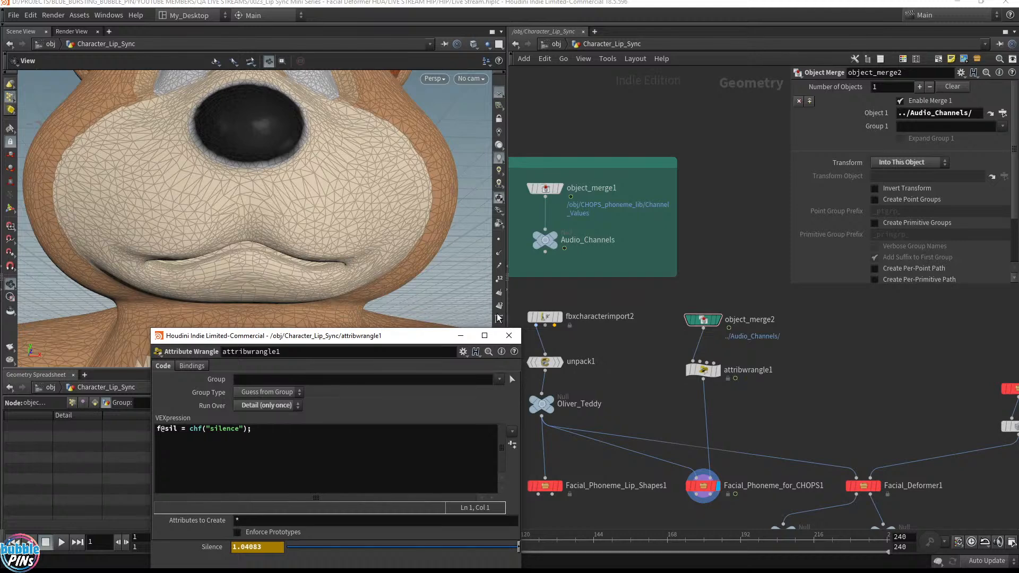
{"action": "left_click", "coordinate": [800, 410]}
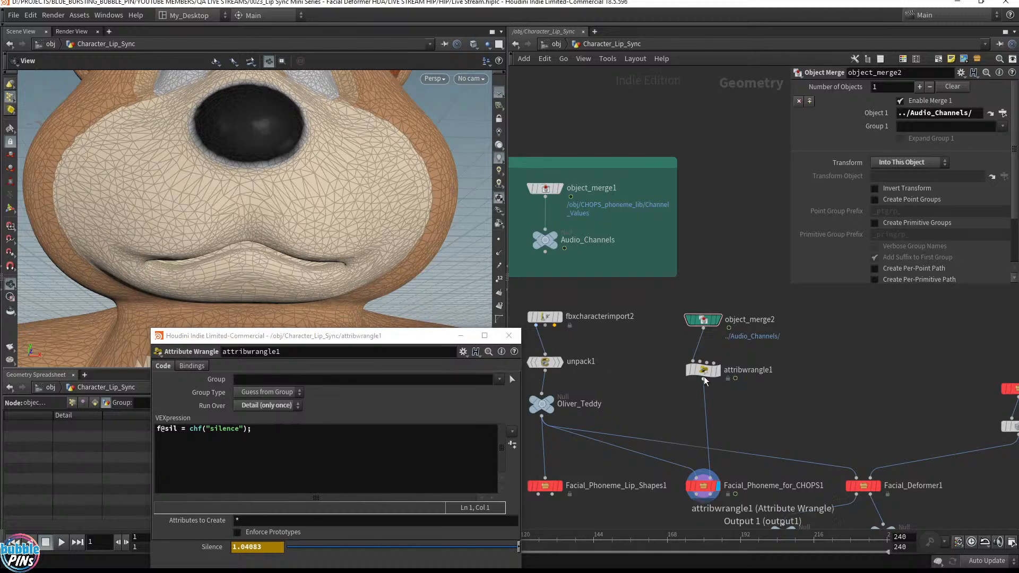
Examine the silence_Channel_Value wrangle code inside Facial_Phoneme_for_CHOPS1 and return to Character_Lip_Sync.
{"action": "middle_click_drag", "start_coordinate": [790, 427], "coordinate": [757, 304]}
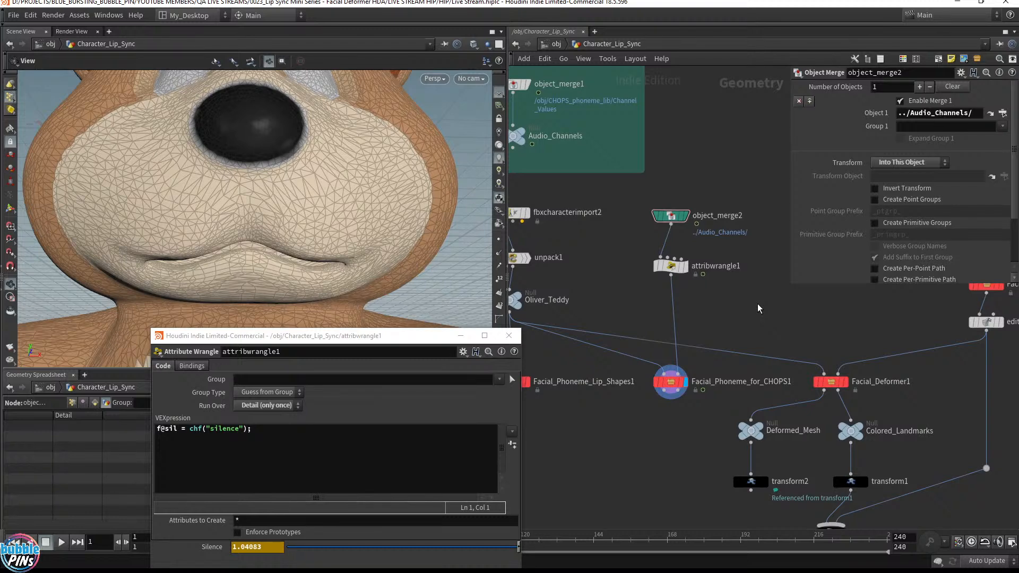
{"action": "double_click", "coordinate": [670, 382]}
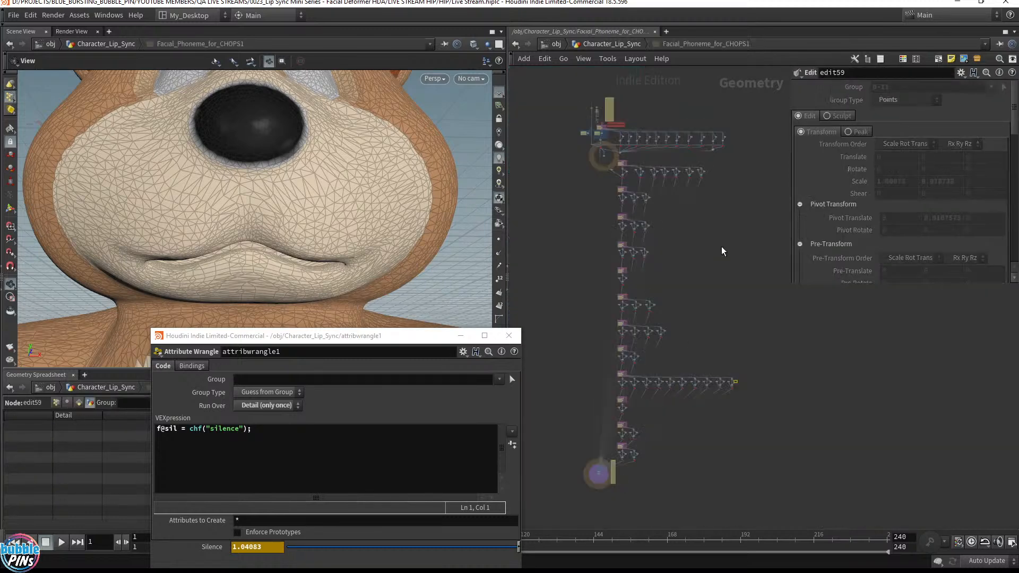
{"action": "key", "text": "u"}
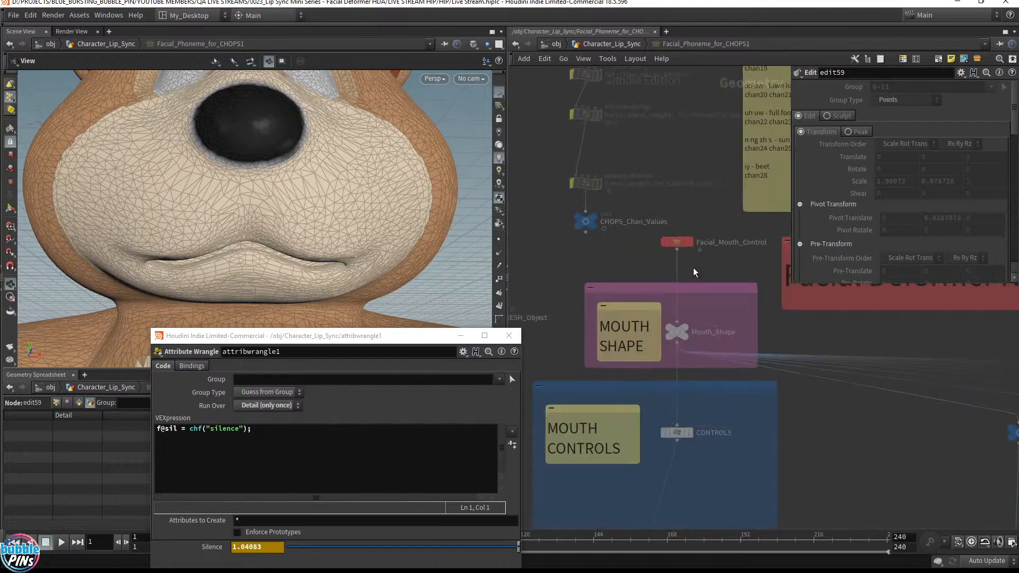
{"action": "middle_click_drag", "start_coordinate": [718, 272], "coordinate": [717, 150]}
{"action": "scroll", "coordinate": [718, 361], "scroll_direction": "down", "scroll_amount": 4}
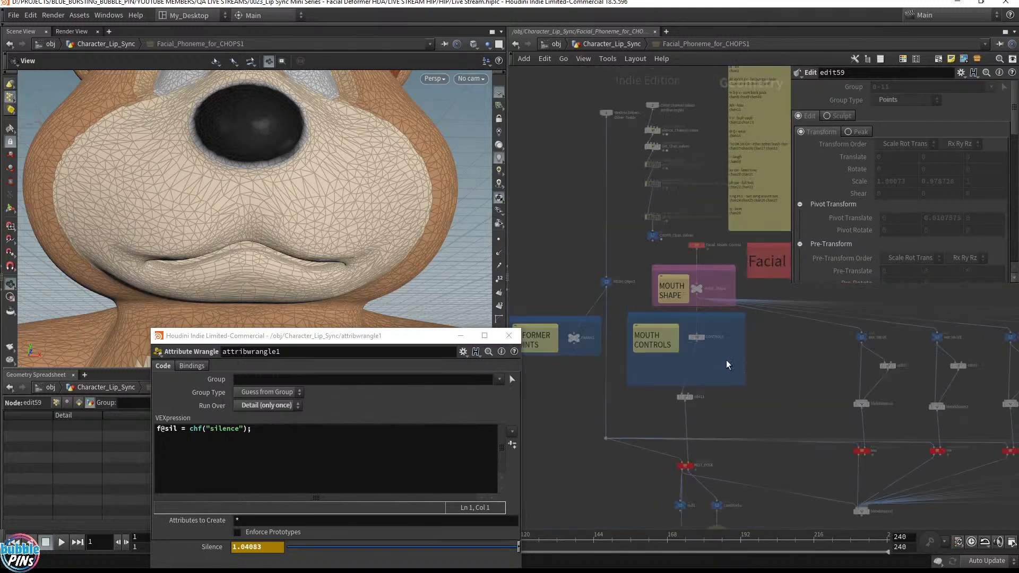
{"action": "middle_click_drag", "start_coordinate": [626, 153], "coordinate": [625, 229]}
{"action": "scroll", "coordinate": [659, 201], "scroll_direction": "up", "scroll_amount": 5}
{"action": "scroll", "coordinate": [720, 193], "scroll_direction": "up", "scroll_amount": 2}
{"action": "left_click_drag", "start_coordinate": [721, 193], "coordinate": [592, 237]}
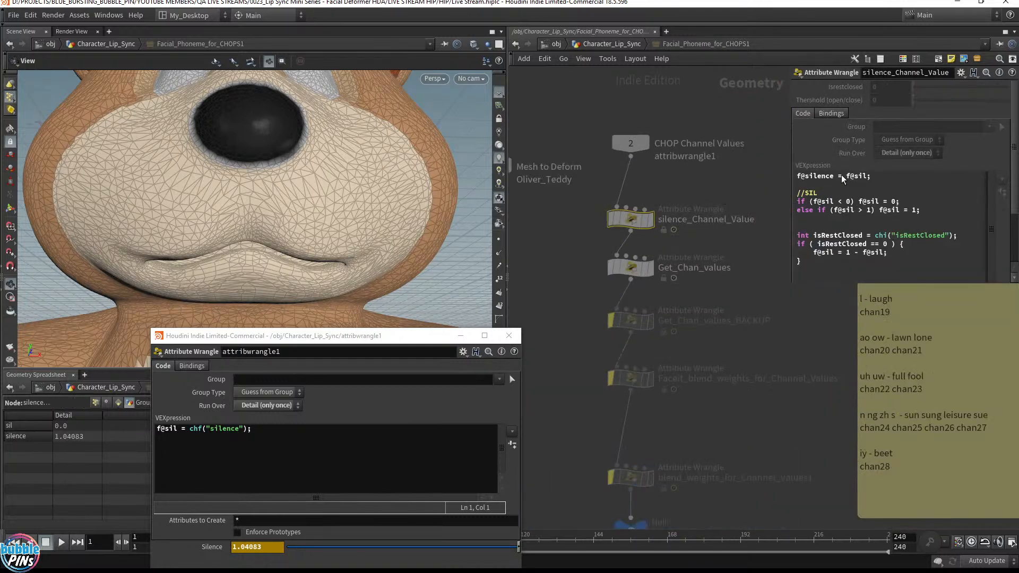
{"action": "left_click", "coordinate": [620, 43]}
In attribwrangle1, comment out the f@sil line, add f@silence = chf("SIL"); and create the Sil parameter.
{"action": "left_click", "coordinate": [670, 266]}
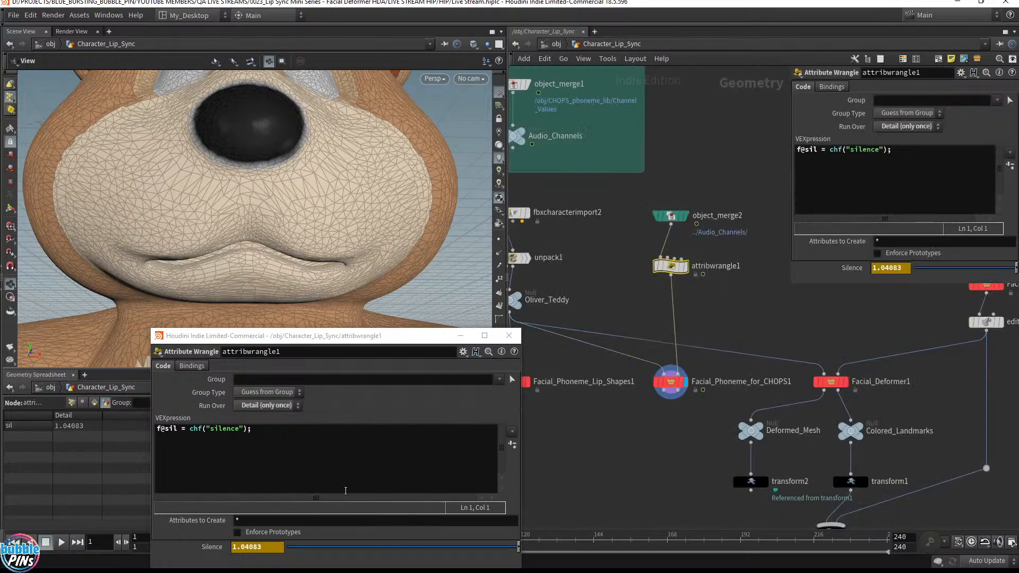
{"action": "left_click_drag", "start_coordinate": [356, 340], "coordinate": [778, 209]}
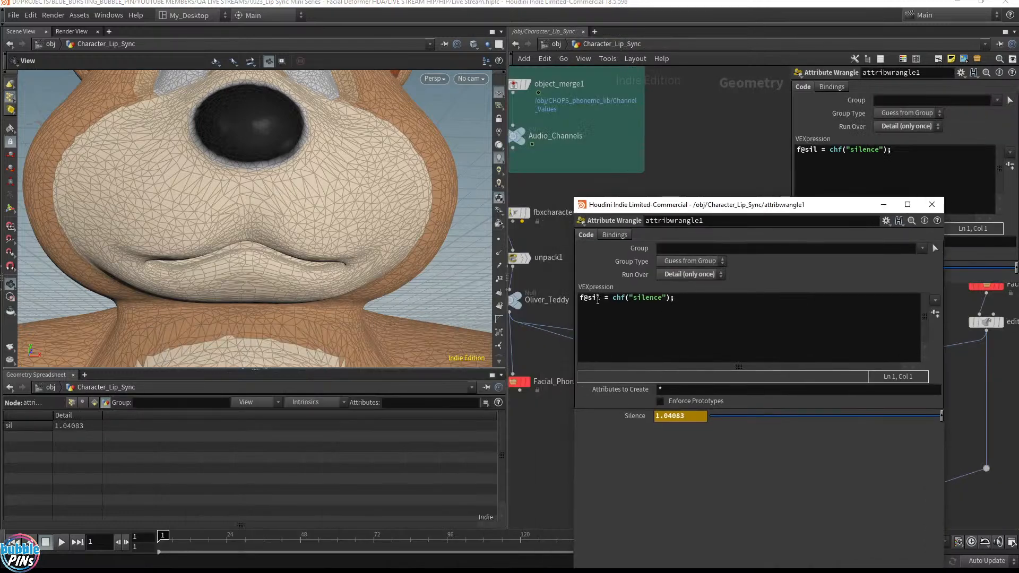
{"action": "left_click", "coordinate": [602, 298]}
{"action": "key", "text": "Home"}
{"action": "type", "text": "//"}
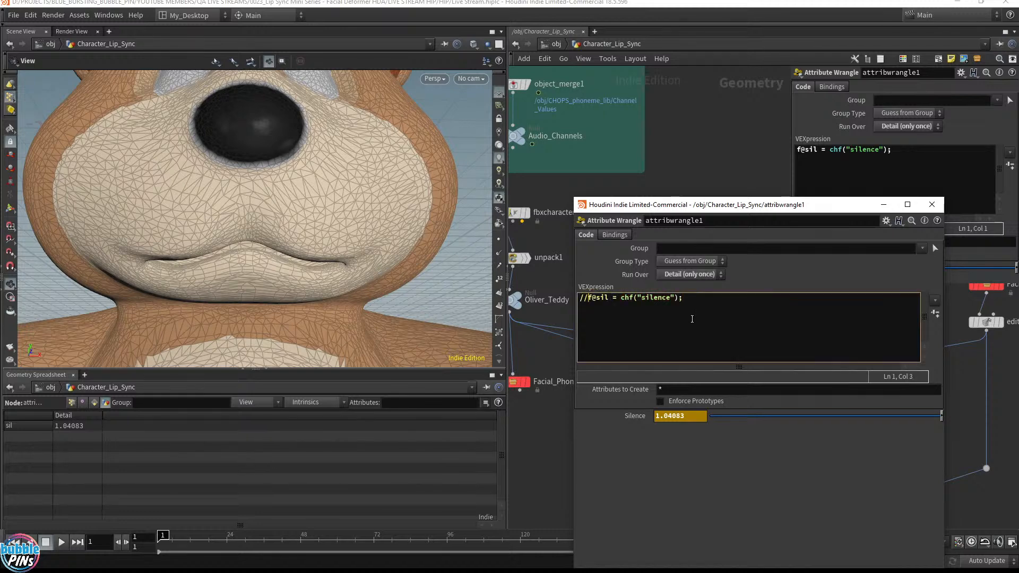
{"action": "type", "text": "f@silence = "}
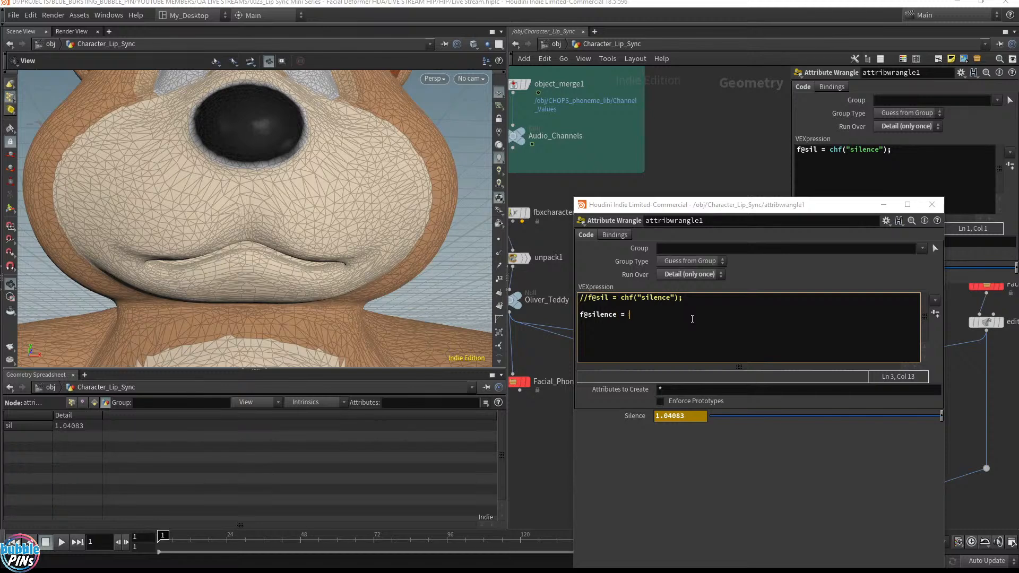
{"action": "type", "text": "chf(\"SIL\");"}
{"action": "left_click", "coordinate": [934, 312]}
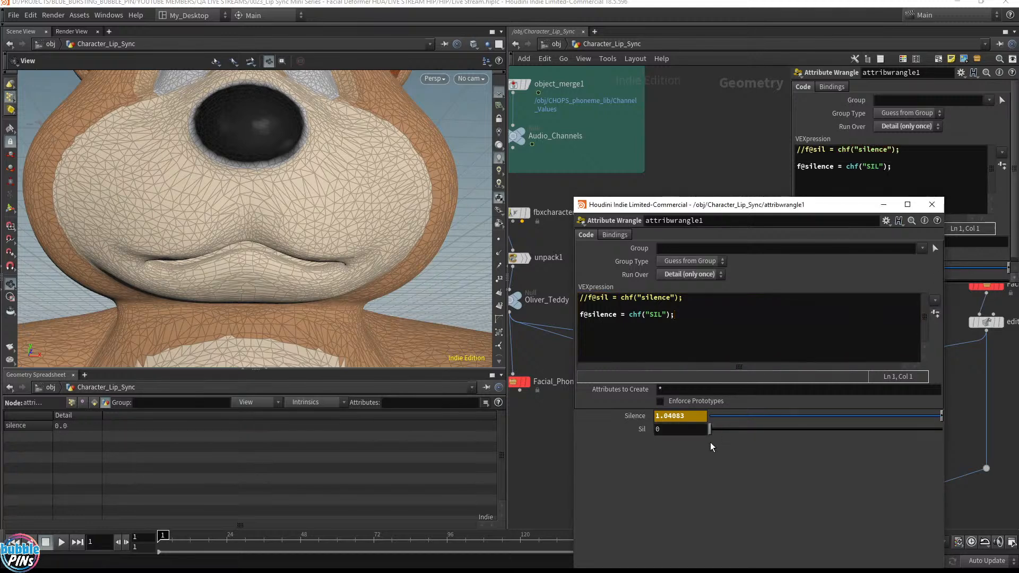
Test the Sil parameter with different values, ending at 0.86, and move the floating window over the viewport.
{"action": "left_click_drag", "start_coordinate": [719, 432], "coordinate": [826, 429]}
{"action": "left_click_drag", "start_coordinate": [738, 205], "coordinate": [399, 124]}
{"action": "left_click_drag", "start_coordinate": [482, 342], "coordinate": [623, 339]}
{"action": "left_click_drag", "start_coordinate": [490, 342], "coordinate": [567, 342]}
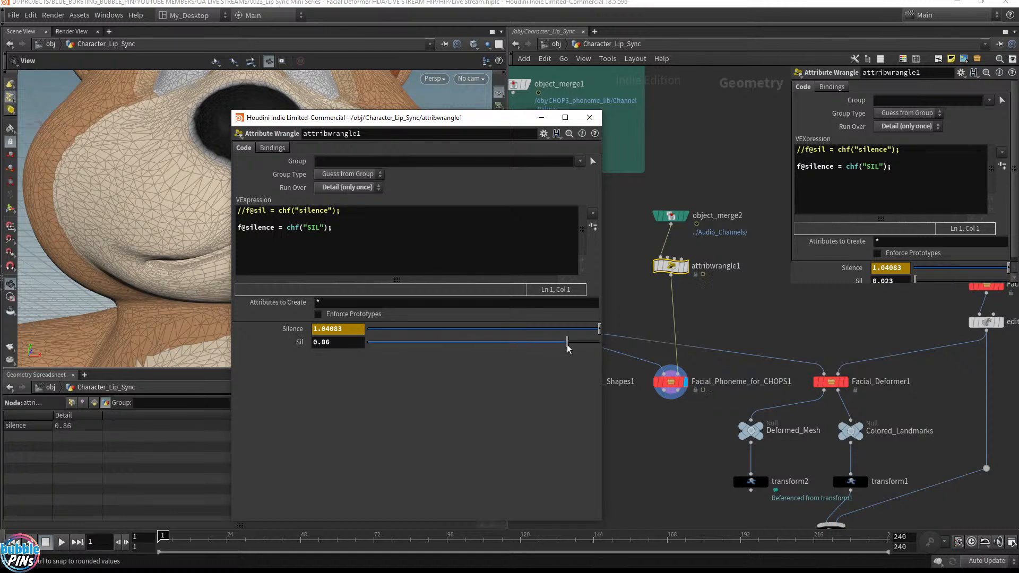
Set the open/close threshold of Facial_Phoneme_for_CHOPS1 to 1.
{"action": "left_click", "coordinate": [670, 381]}
{"action": "scroll", "coordinate": [856, 232], "scroll_direction": "down", "scroll_amount": 10}
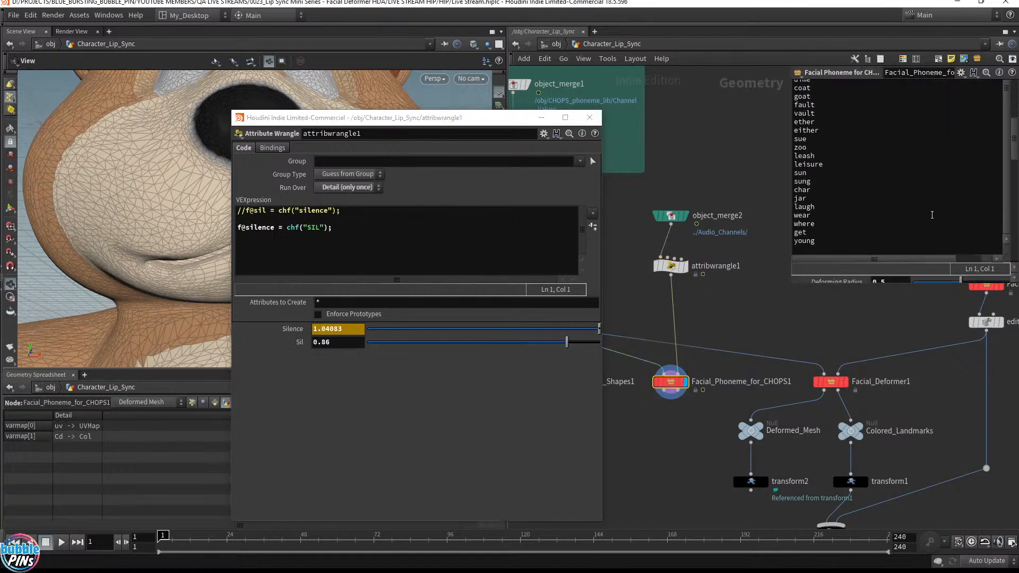
{"action": "left_click", "coordinate": [874, 265]}
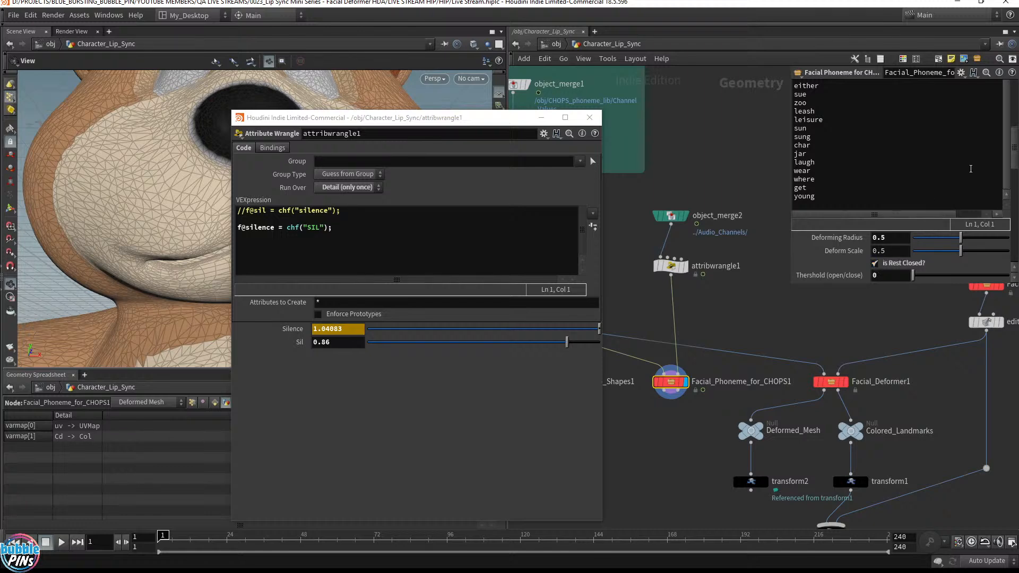
{"action": "left_click_drag", "start_coordinate": [1015, 158], "coordinate": [1014, 192]}
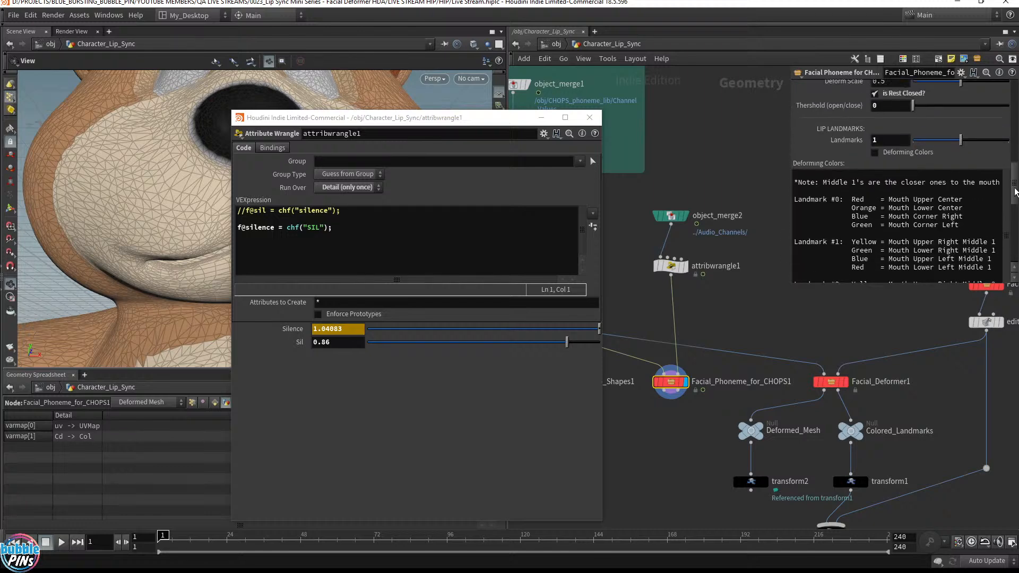
{"action": "left_click", "coordinate": [957, 105]}
{"action": "left_click_drag", "start_coordinate": [956, 105], "coordinate": [1014, 109]}
{"action": "mouse_move", "coordinate": [1013, 183]}
{"action": "left_mouse_down"}
{"action": "mouse_move", "coordinate": [1014, 258]}
{"action": "mouse_move", "coordinate": [1017, 105]}
{"action": "mouse_move", "coordinate": [1016, 187]}
{"action": "mouse_move", "coordinate": [1014, 178]}
{"action": "left_mouse_up"}
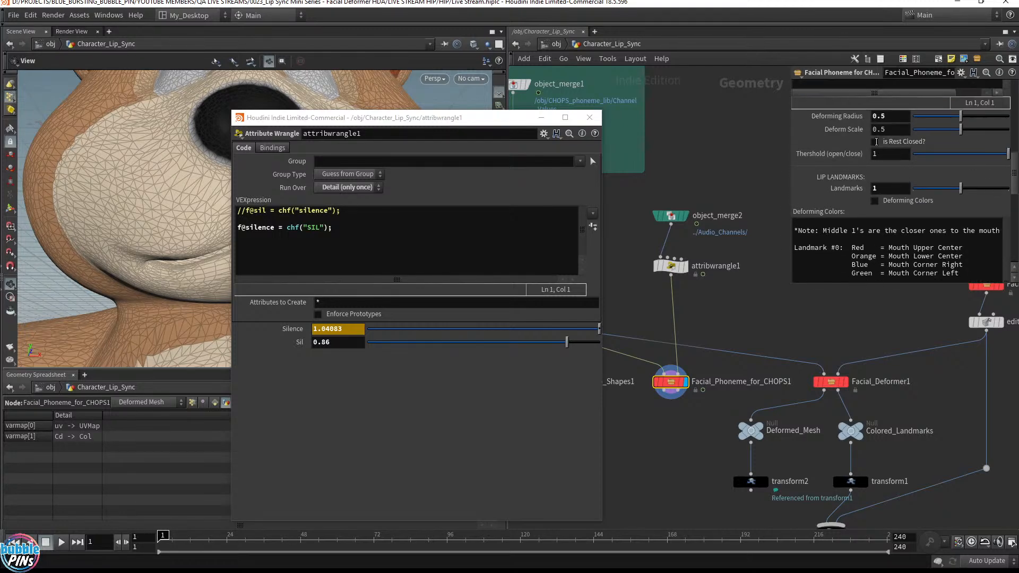
Test lower Sil values in attribwrangle1, ending at 0.297.
{"action": "left_click_drag", "start_coordinate": [567, 341], "coordinate": [497, 342]}
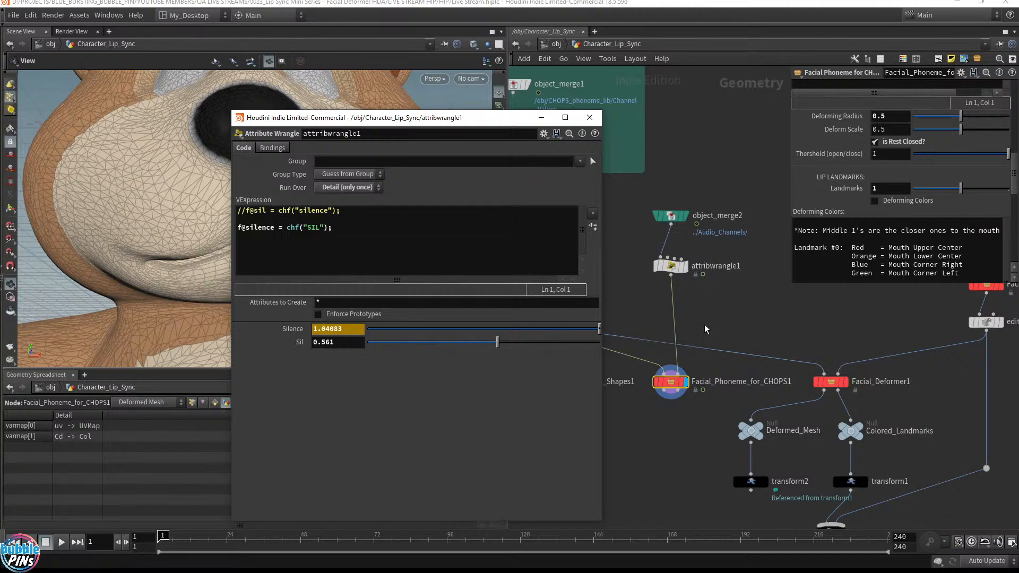
{"action": "left_click", "coordinate": [670, 266]}
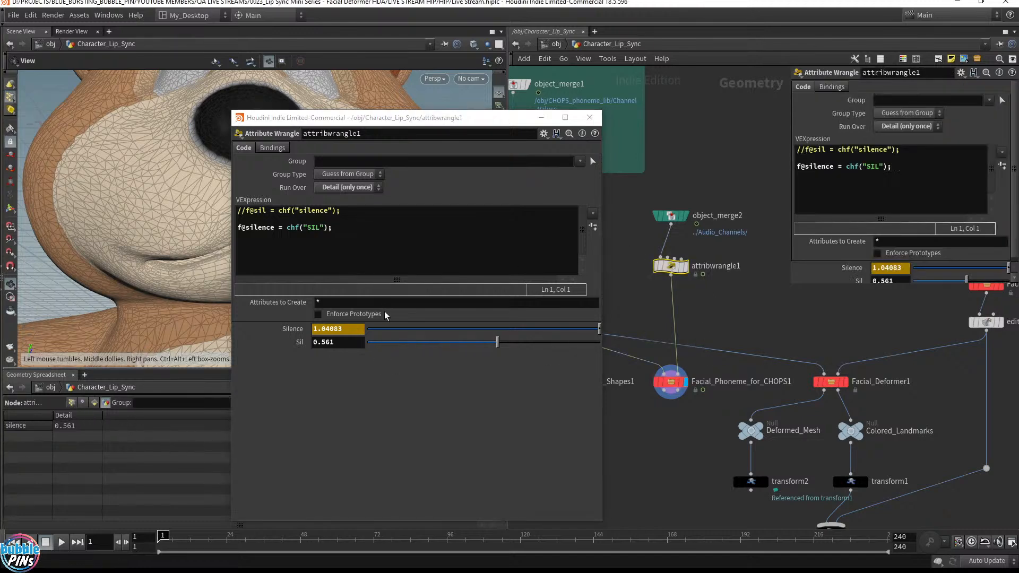
{"action": "left_click_drag", "start_coordinate": [497, 342], "coordinate": [436, 342]}
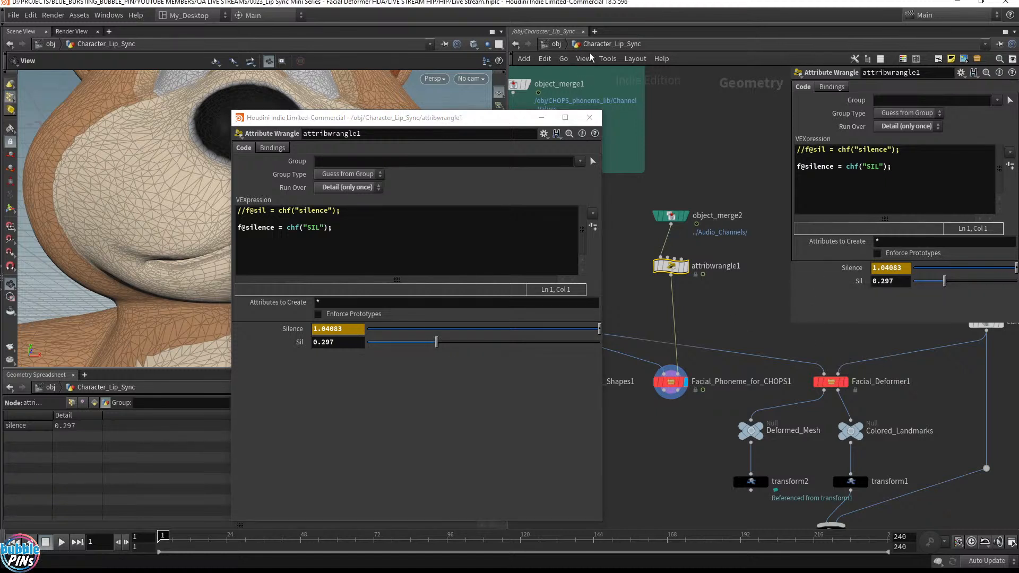
Close the floating parameter window, delete attribwrangle1 and move object_merge2 down closer to Facial_Phoneme_for_CHOPS1.
{"action": "left_click", "coordinate": [582, 118]}
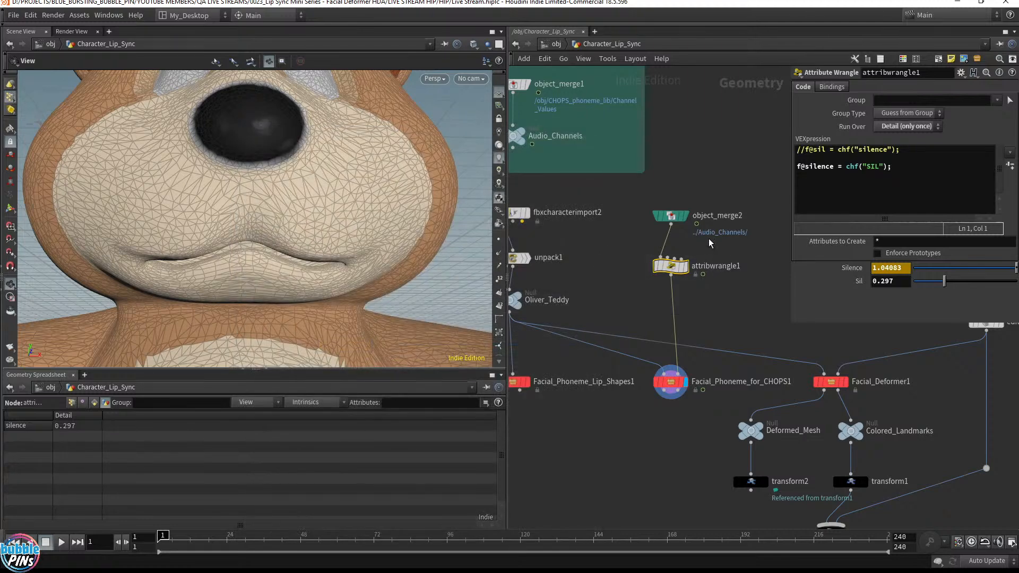
{"action": "key", "text": "Delete"}
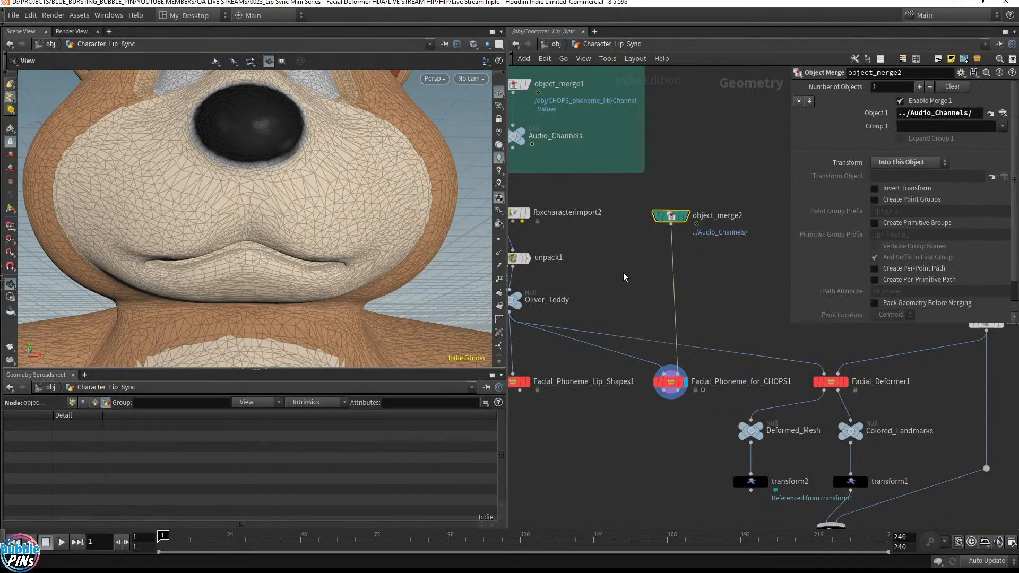
{"action": "left_click_drag", "start_coordinate": [669, 217], "coordinate": [672, 259]}
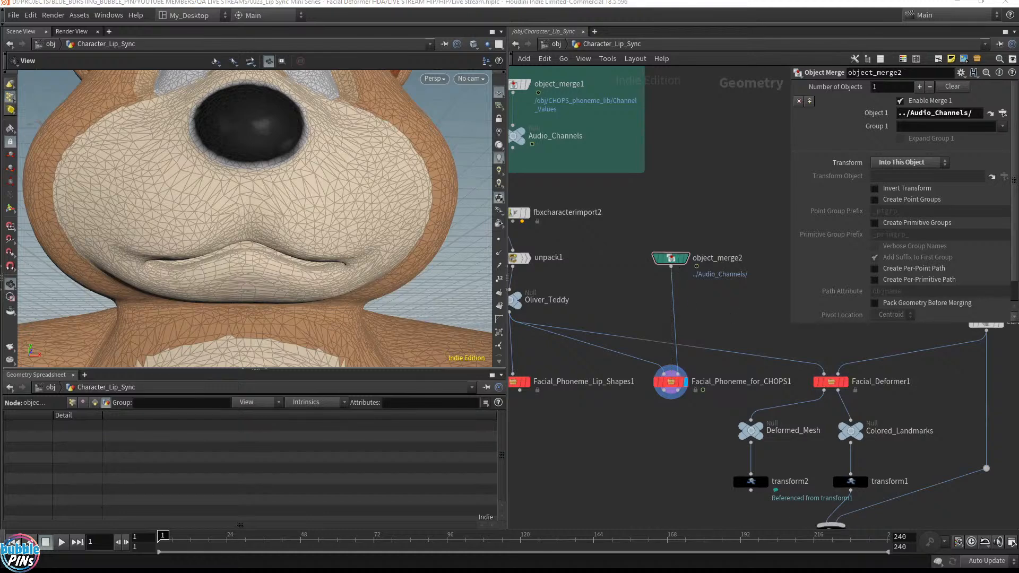
Switch to the Notepad notes and review the rest-closed, simple open/close blendshape and Customize your own Lips sections.
{"action": "key", "text": "alt+Tab"}
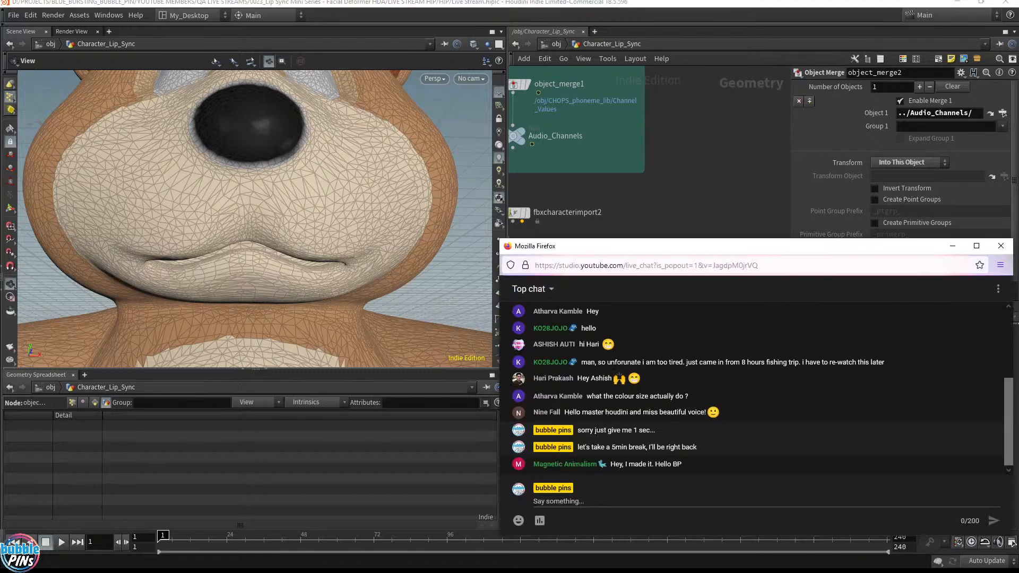
{"action": "key", "text": "alt+Tab"}
{"action": "left_click", "coordinate": [111, 194]}
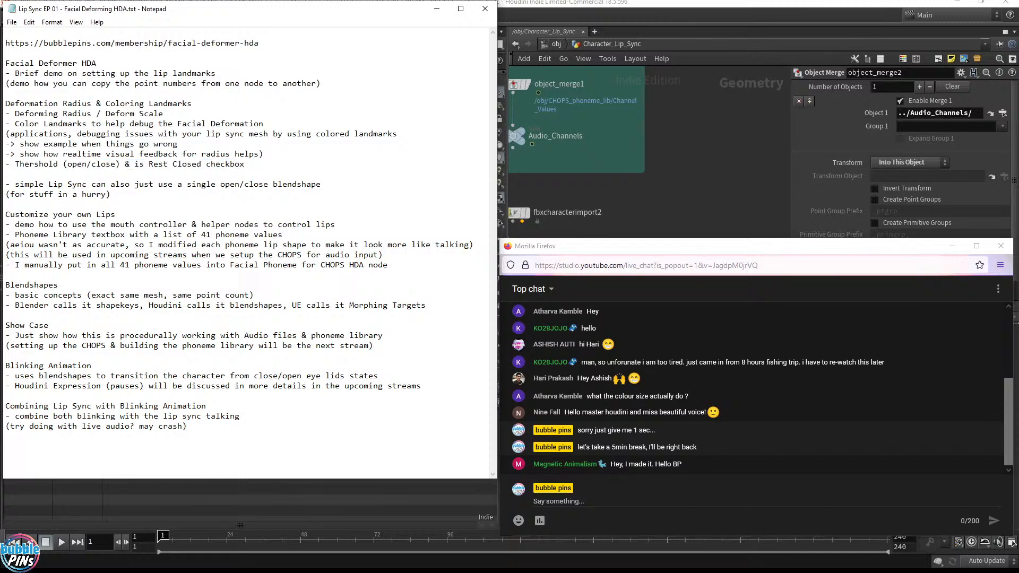
{"action": "left_click_drag", "start_coordinate": [320, 184], "coordinate": [5, 184]}
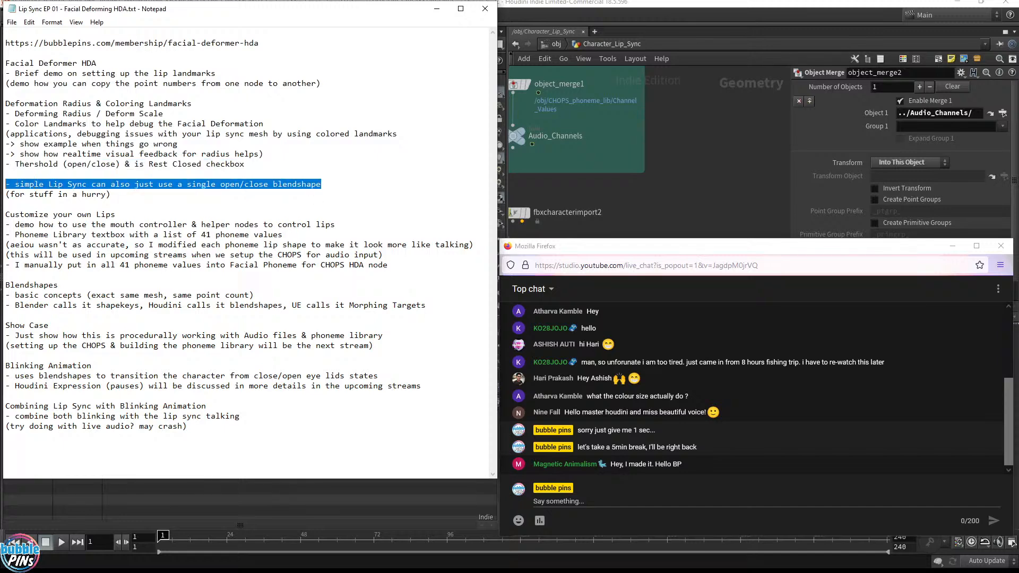
{"action": "left_click", "coordinate": [111, 194]}
{"action": "left_click_drag", "start_coordinate": [110, 194], "coordinate": [5, 184]}
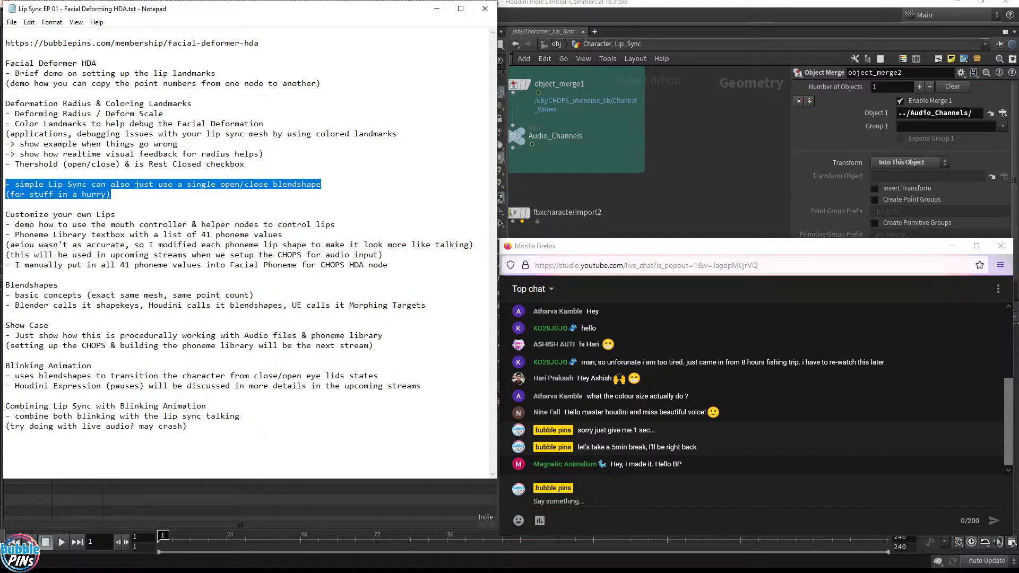
{"action": "left_click", "coordinate": [110, 194]}
{"action": "left_click_drag", "start_coordinate": [111, 194], "coordinate": [5, 163]}
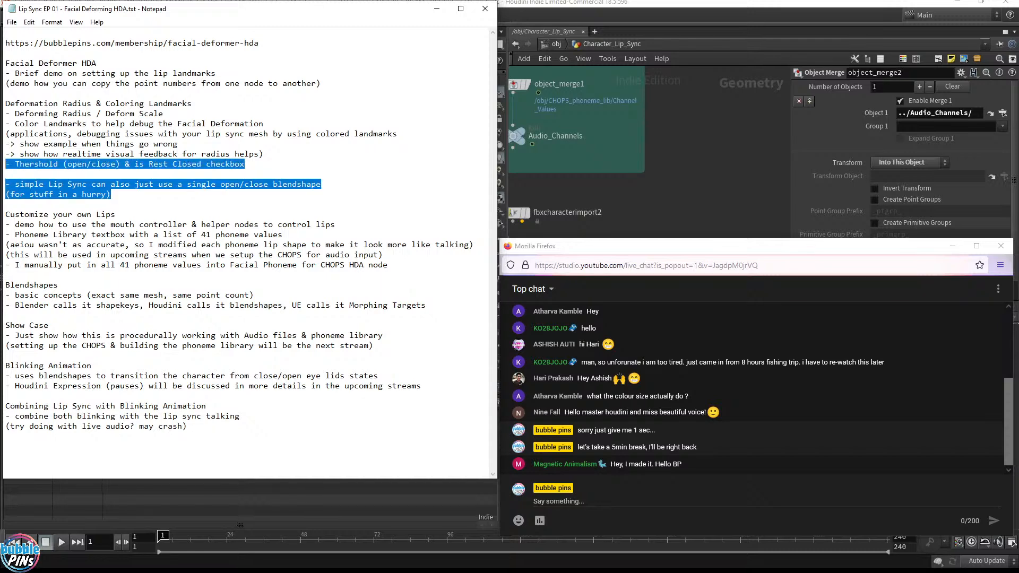
{"action": "left_click_drag", "start_coordinate": [5, 214], "coordinate": [115, 215]}
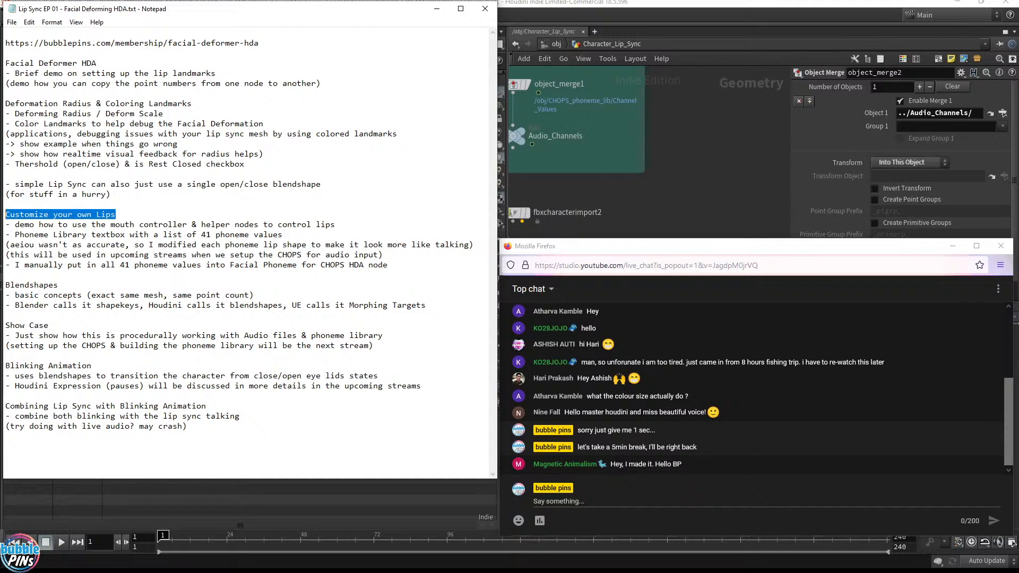
{"action": "left_click_drag", "start_coordinate": [29, 224], "coordinate": [334, 224]}
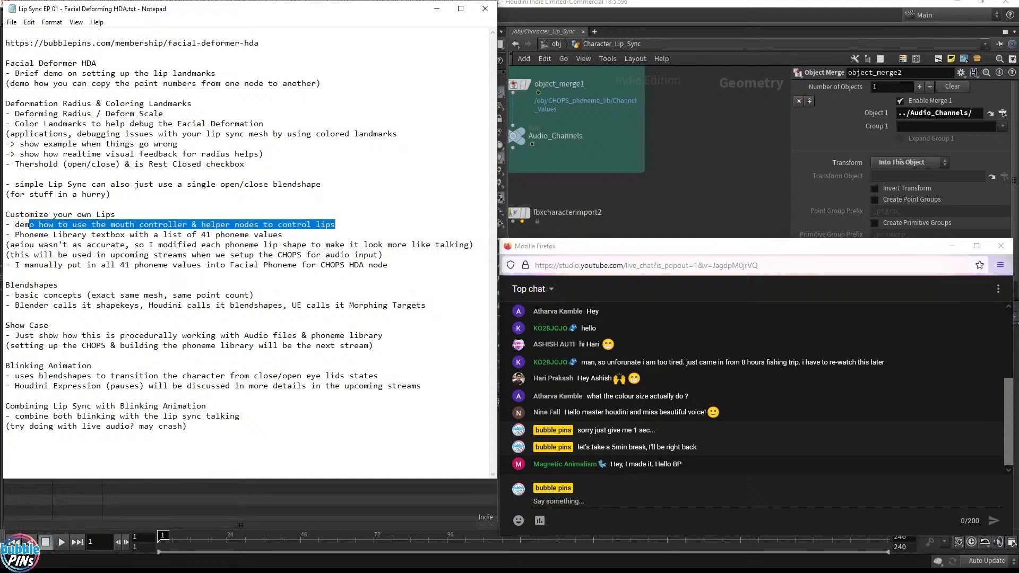
Return to Houdini, widen the network area and display the Facial_Deformer1 node.
{"action": "left_click", "coordinate": [660, 196]}
{"action": "right_click", "coordinate": [795, 314]}
{"action": "left_click", "coordinate": [672, 283]}
{"action": "middle_click_drag", "start_coordinate": [740, 308], "coordinate": [522, 258]}
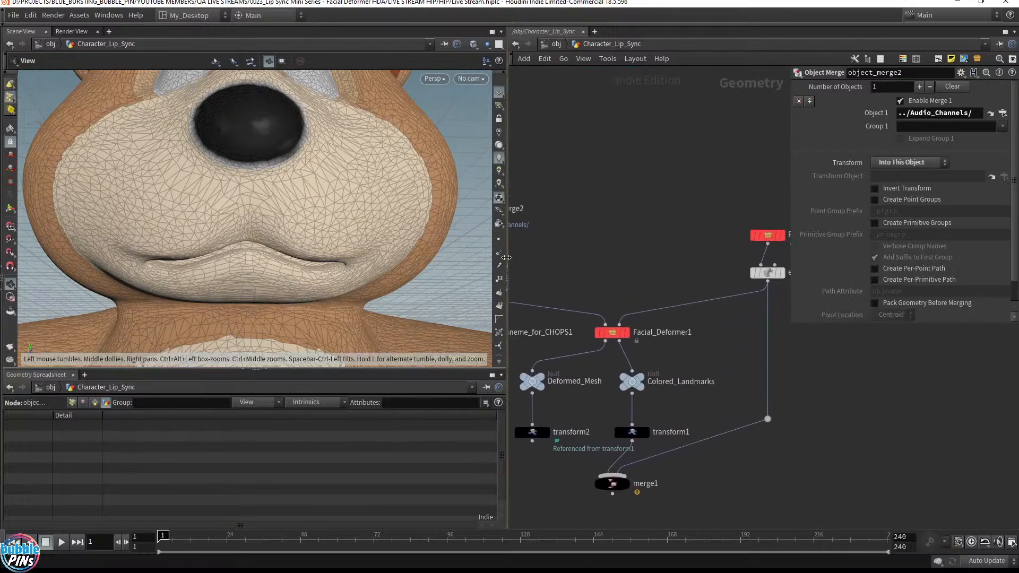
{"action": "left_click_drag", "start_coordinate": [507, 256], "coordinate": [380, 260]}
{"action": "middle_click_drag", "start_coordinate": [520, 279], "coordinate": [514, 227]}
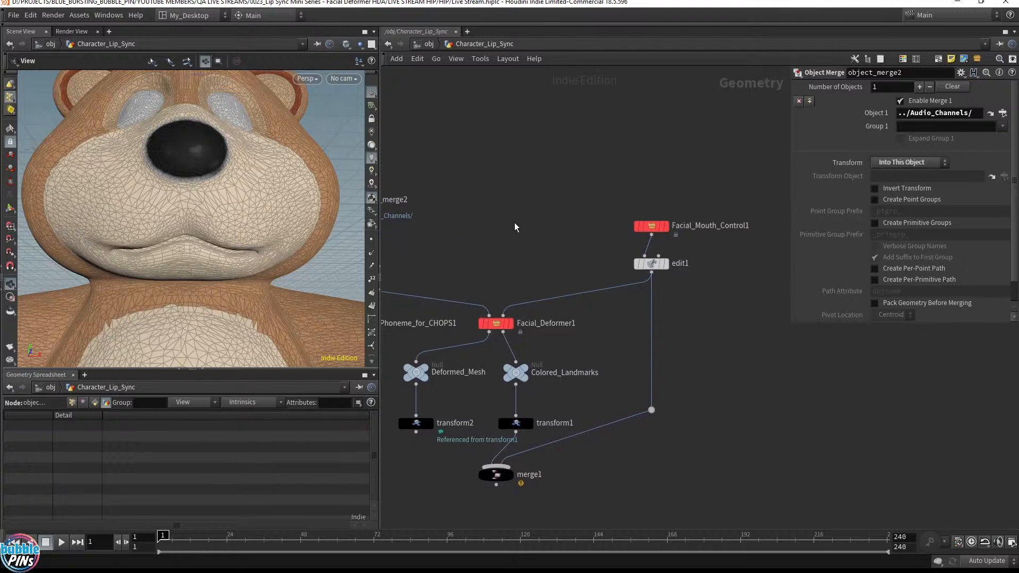
{"action": "mouse_move", "coordinate": [513, 332]}
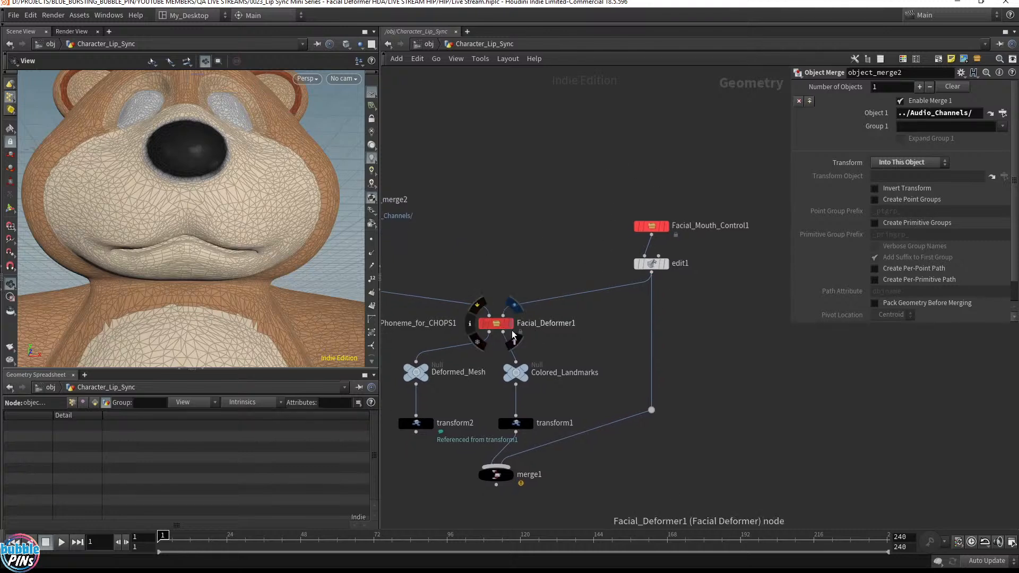
Collapse the geometry spreadsheet and split the viewport into two stacked views.
{"action": "left_click", "coordinate": [207, 368]}
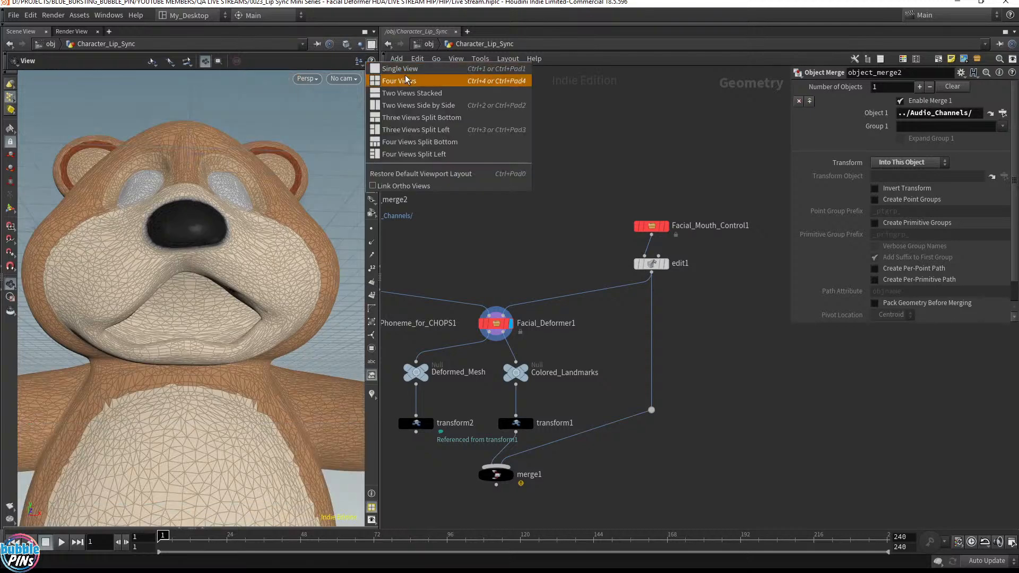
{"action": "left_click", "coordinate": [372, 44]}
{"action": "left_click", "coordinate": [406, 92]}
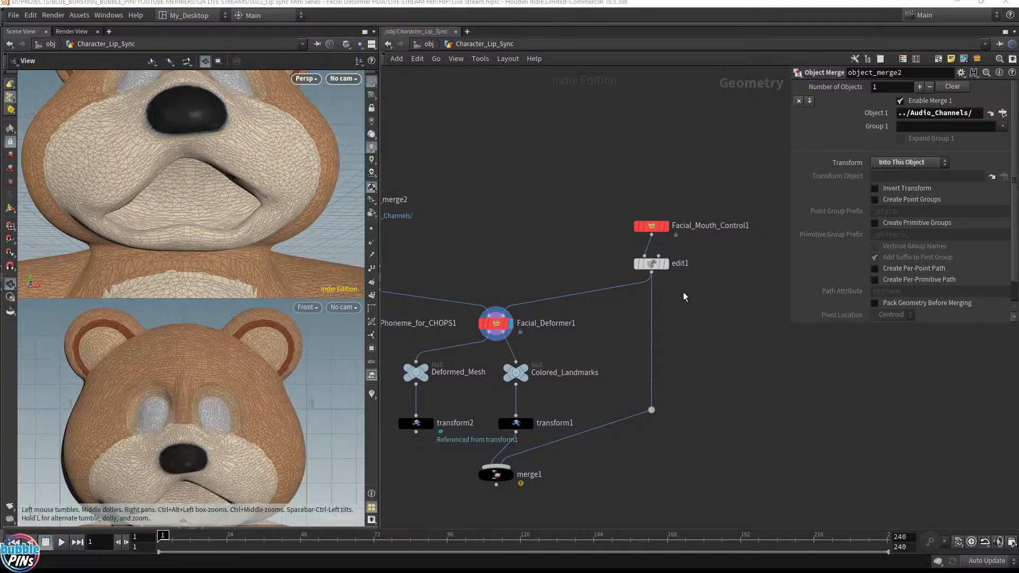
Display merge1, align it below transform1, and rewire transform1's input to Facial_Deformer1's first output.
{"action": "left_click", "coordinate": [510, 474]}
{"action": "left_click_drag", "start_coordinate": [499, 479], "coordinate": [519, 489]}
{"action": "right_click_drag", "start_coordinate": [136, 156], "coordinate": [216, 108]}
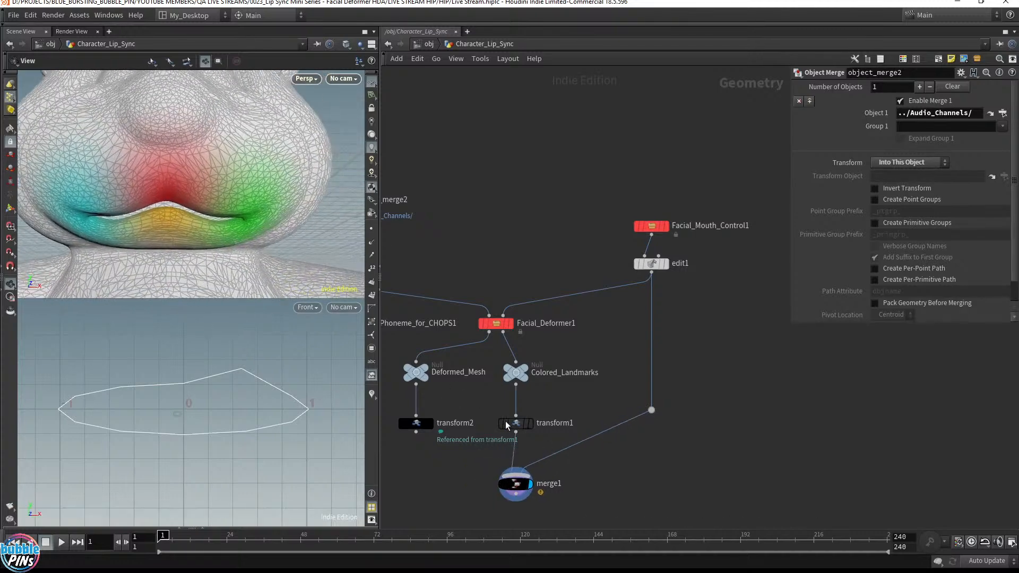
{"action": "left_click_drag", "start_coordinate": [516, 414], "coordinate": [479, 336]}
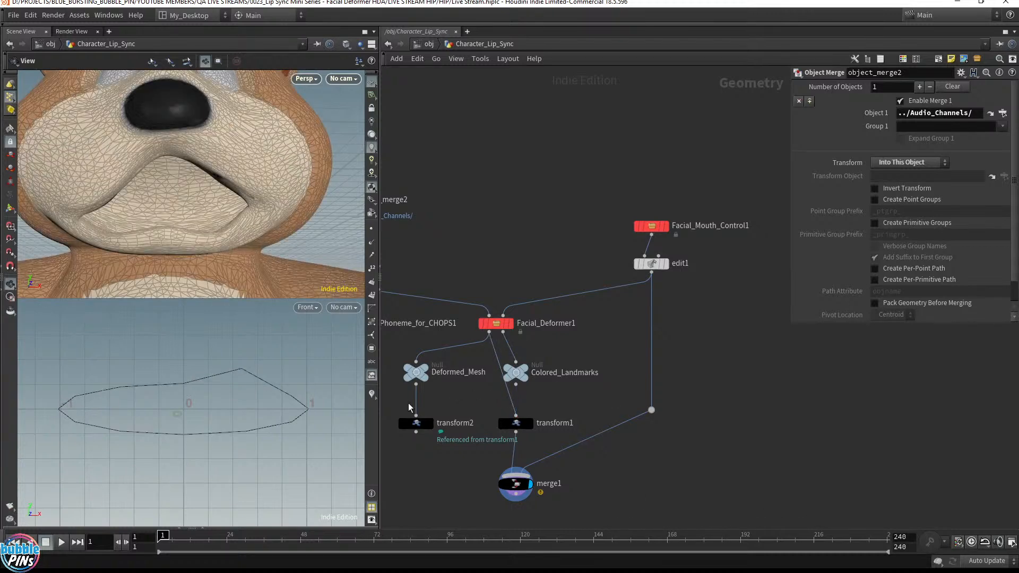
In edit1, move point 2 of the mouth control curve to a translation of about 0.139, 0.151.
{"action": "left_click", "coordinate": [651, 264]}
{"action": "key", "text": "Return"}
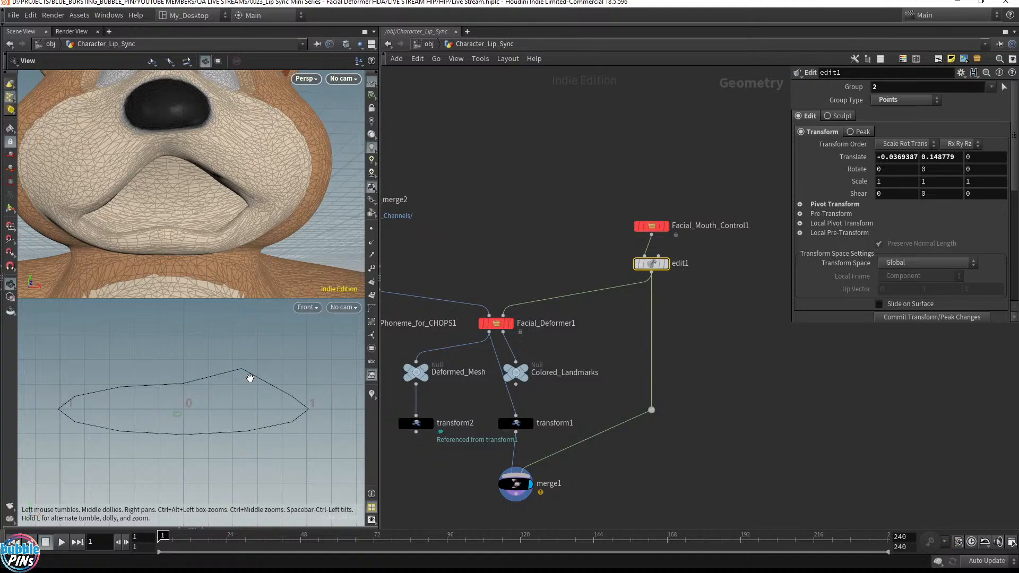
{"action": "key", "text": "s"}
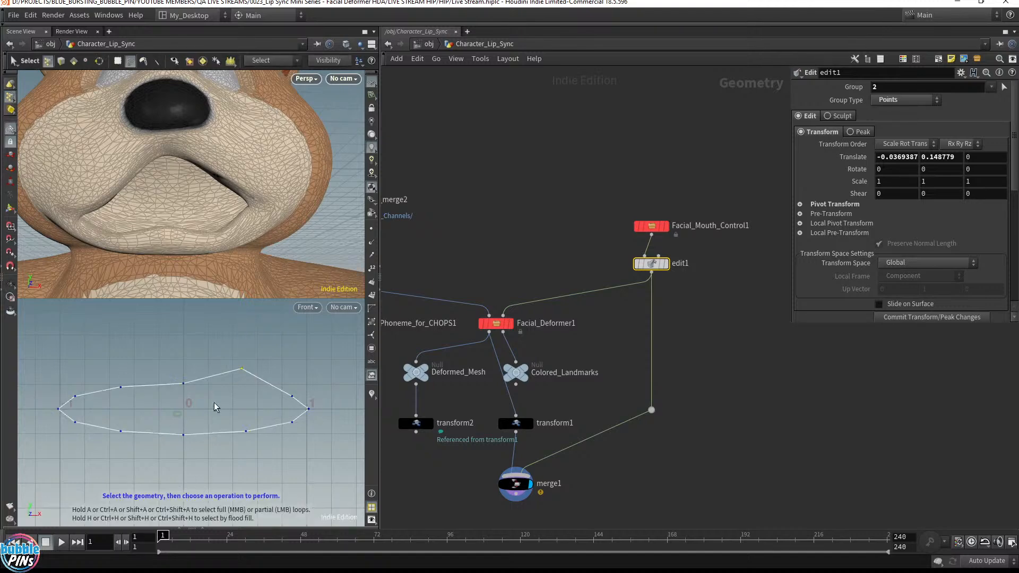
{"action": "mouse_move", "coordinate": [241, 369]}
{"action": "left_mouse_down"}
{"action": "mouse_move", "coordinate": [225, 386]}
{"action": "mouse_move", "coordinate": [264, 383]}
{"action": "mouse_move", "coordinate": [268, 339]}
{"action": "mouse_move", "coordinate": [222, 386]}
{"action": "mouse_move", "coordinate": [255, 395]}
{"action": "mouse_move", "coordinate": [266, 385]}
{"action": "mouse_move", "coordinate": [236, 382]}
{"action": "mouse_move", "coordinate": [212, 359]}
{"action": "left_mouse_up"}
{"action": "key", "text": "t"}
{"action": "left_click_drag", "start_coordinate": [289, 376], "coordinate": [265, 373]}
{"action": "middle_click_drag", "start_coordinate": [472, 208], "coordinate": [602, 207]}
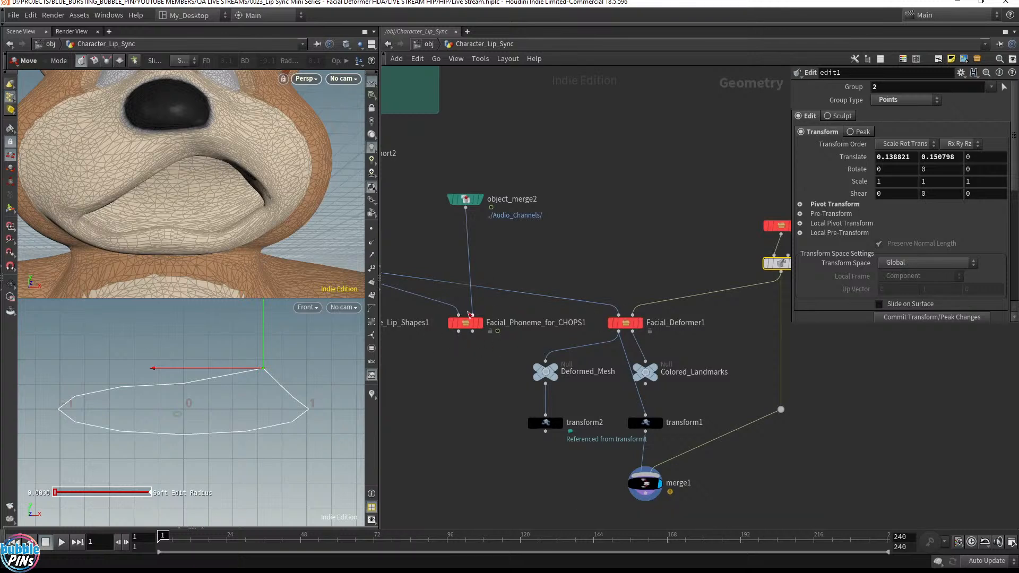
{"action": "middle_click_drag", "start_coordinate": [714, 313], "coordinate": [633, 315]}
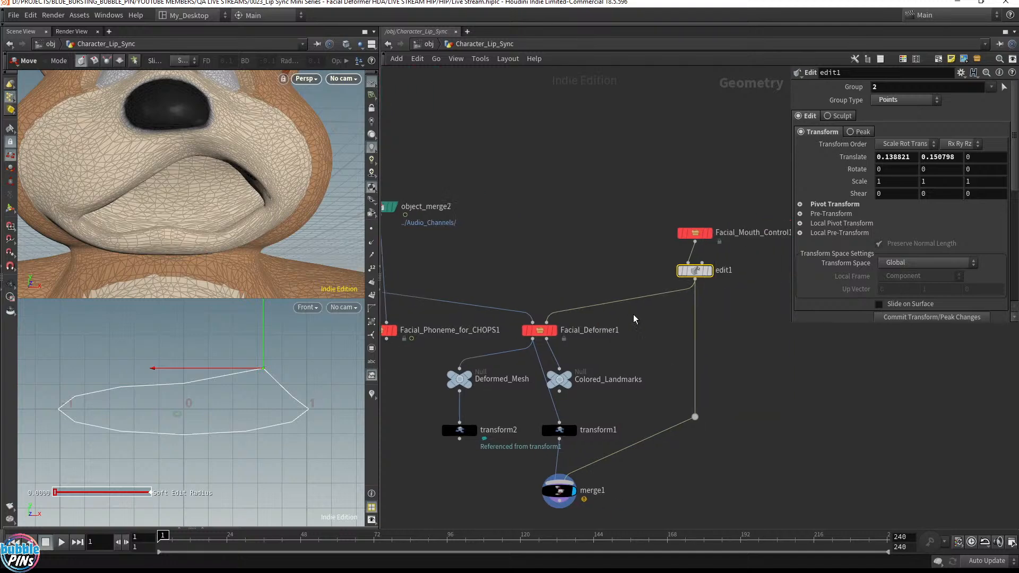
{"action": "left_click_drag", "start_coordinate": [738, 197], "coordinate": [518, 364]}
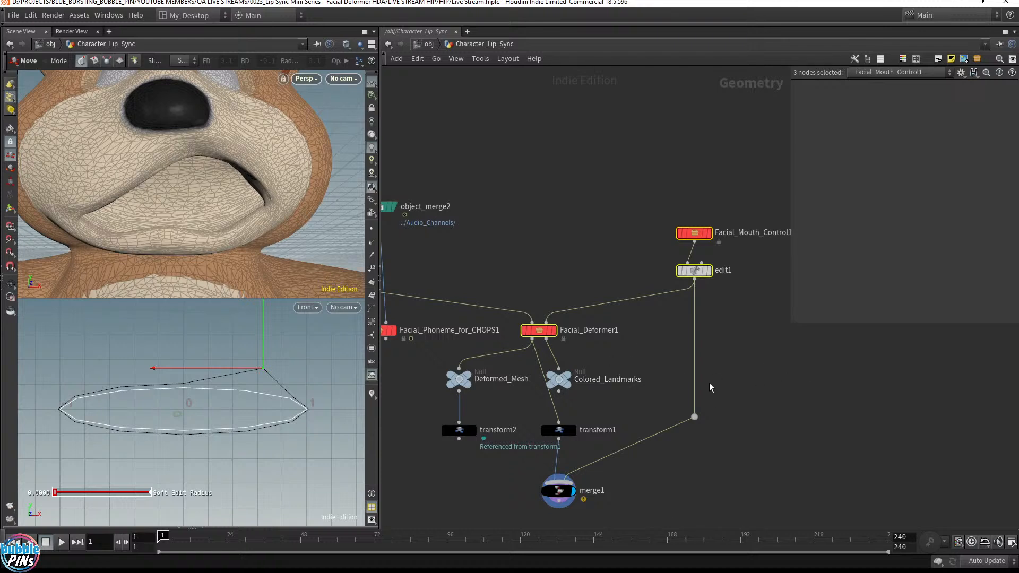
{"action": "scroll", "coordinate": [709, 383], "scroll_direction": "down", "scroll_amount": 2}
{"action": "left_click", "coordinate": [586, 212]}
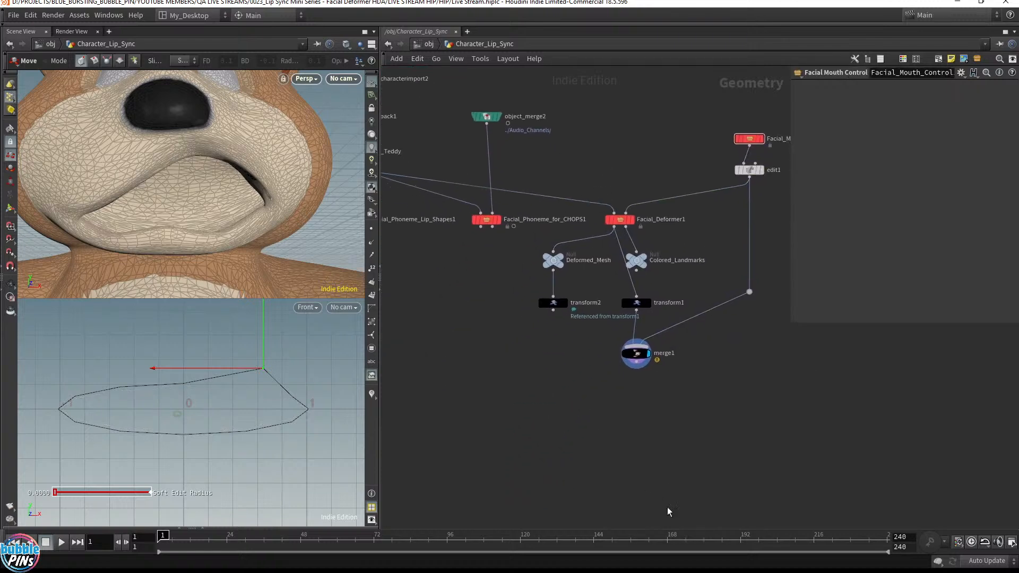
Move transform2, transform1 and merge1 below the Facial_Phoneme_Lip_Shapes1 area to clear space under Facial_Deformer1.
{"action": "middle_click_drag", "start_coordinate": [666, 452], "coordinate": [603, 396]}
{"action": "left_click_drag", "start_coordinate": [418, 319], "coordinate": [664, 264]}
{"action": "mouse_move", "coordinate": [588, 268]}
{"action": "left_mouse_down"}
{"action": "mouse_move", "coordinate": [496, 288]}
{"action": "mouse_move", "coordinate": [438, 277]}
{"action": "left_mouse_up"}
{"action": "left_click", "coordinate": [611, 333]}
{"action": "middle_click_drag", "start_coordinate": [572, 394], "coordinate": [764, 422]}
{"action": "mouse_move", "coordinate": [714, 423]}
{"action": "left_mouse_down"}
{"action": "mouse_move", "coordinate": [524, 264]}
{"action": "mouse_move", "coordinate": [511, 276]}
{"action": "left_mouse_up"}
{"action": "left_click_drag", "start_coordinate": [630, 306], "coordinate": [490, 320]}
{"action": "left_click", "coordinate": [569, 379]}
{"action": "middle_click_drag", "start_coordinate": [818, 421], "coordinate": [753, 474]}
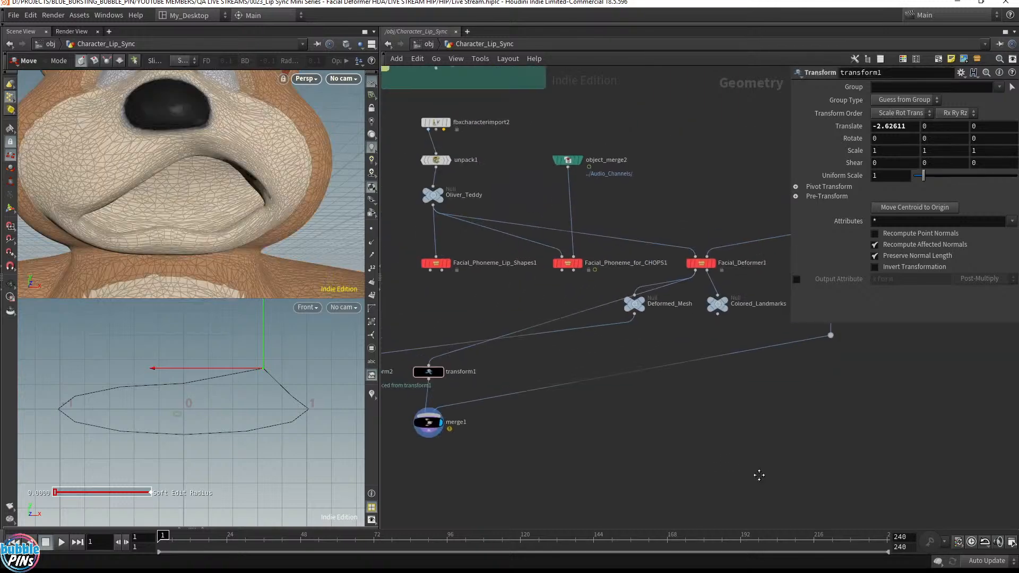
Add an Object Merge node in the empty network space below Facial_Deformer1.
{"action": "left_click", "coordinate": [435, 200]}
{"action": "middle_click_drag", "start_coordinate": [764, 405], "coordinate": [538, 335]}
{"action": "scroll", "coordinate": [556, 274], "scroll_direction": "up", "scroll_amount": 2}
{"action": "middle_click_drag", "start_coordinate": [557, 275], "coordinate": [577, 401]}
{"action": "key", "text": "Escape"}
{"action": "key", "text": "Tab"}
{"action": "type", "text": "b"}
{"action": "key", "text": "BackSpace"}
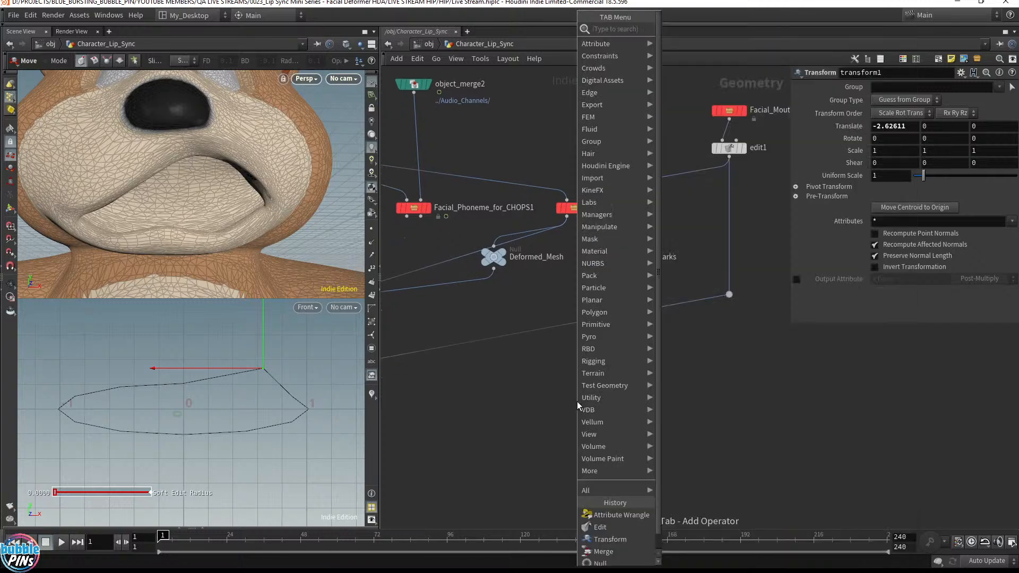
{"action": "type", "text": "ob"}
{"action": "key", "text": "Return"}
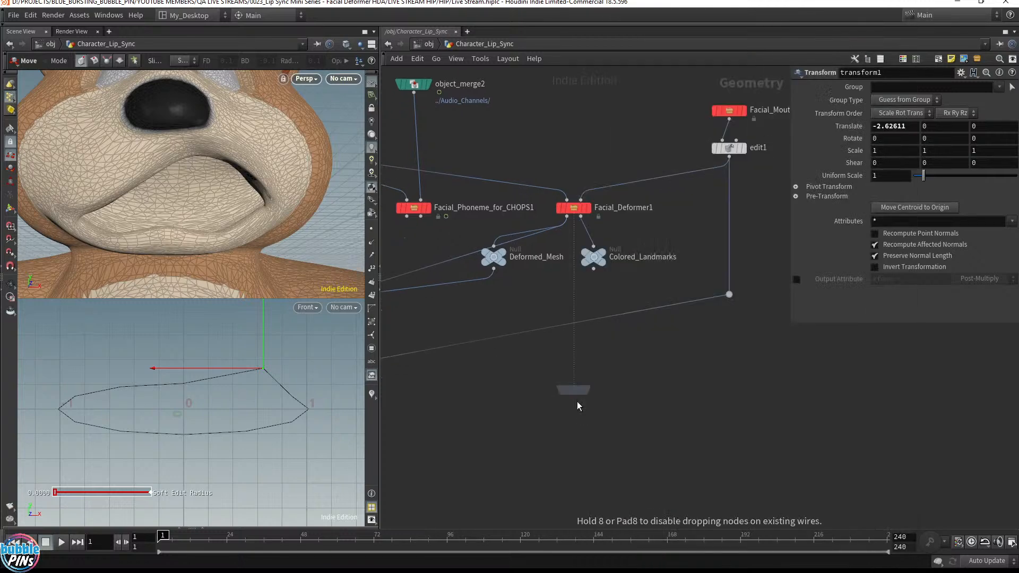
{"action": "left_click", "coordinate": [520, 417]}
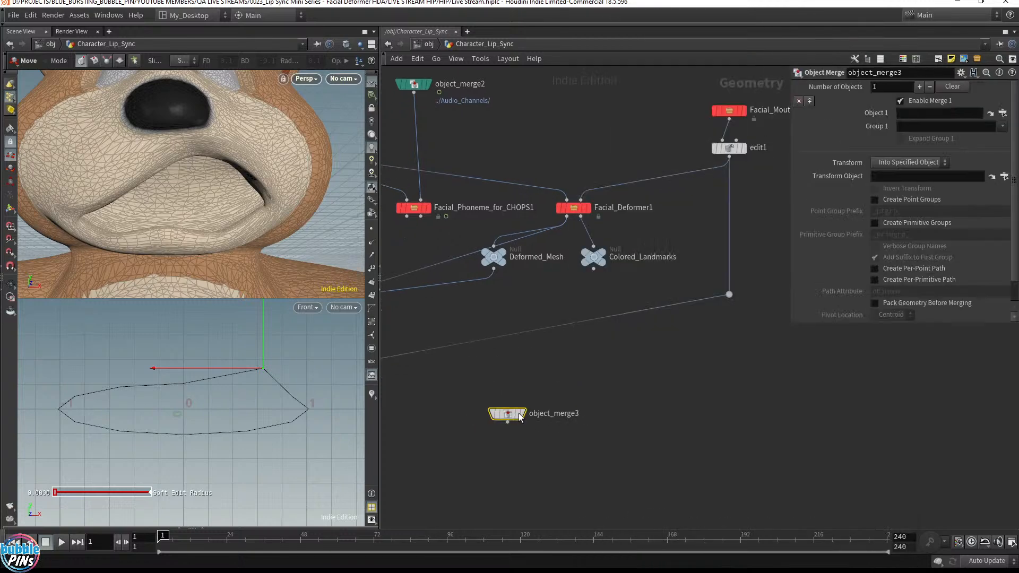
Set object_merge3's Object 1 to ../Oliver_Teddy/ and its transform to Into This Object.
{"action": "left_click", "coordinate": [914, 113]}
{"action": "type", "text": "../Ol"}
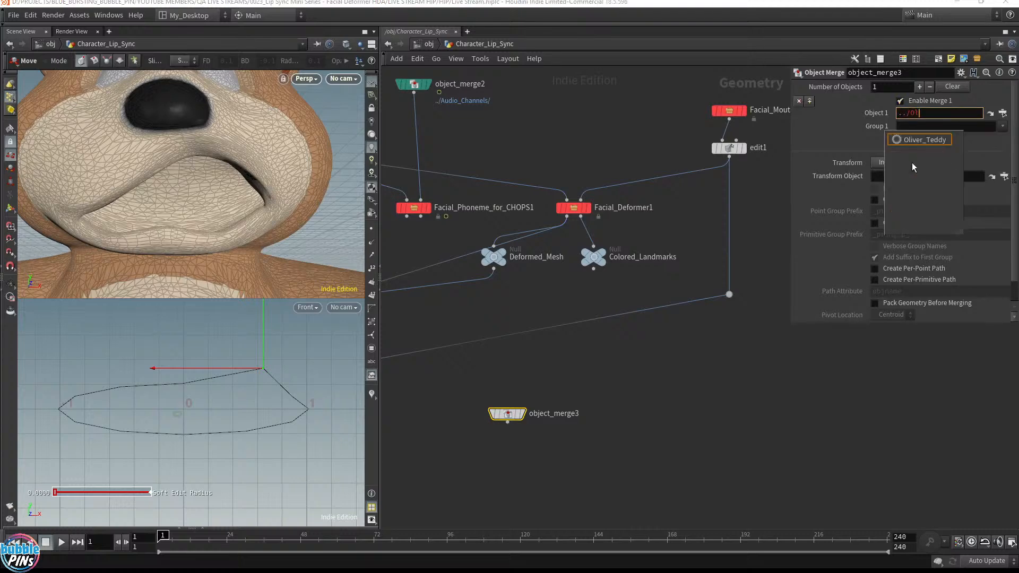
{"action": "key", "text": "Tab"}
{"action": "key", "text": "Return"}
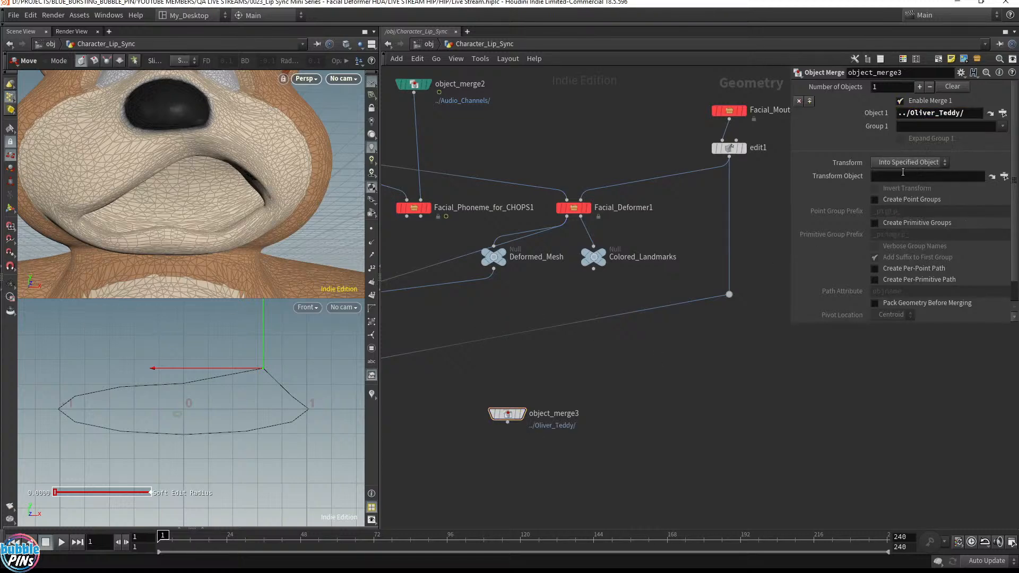
{"action": "left_click", "coordinate": [908, 162]}
{"action": "left_click", "coordinate": [908, 195]}
Check the source Oliver_Teddy null, and display object_merge3's mesh with the teddy's face framed in the perspective view.
{"action": "middle_click_drag", "start_coordinate": [516, 386], "coordinate": [744, 435]}
{"action": "left_click", "coordinate": [481, 172]}
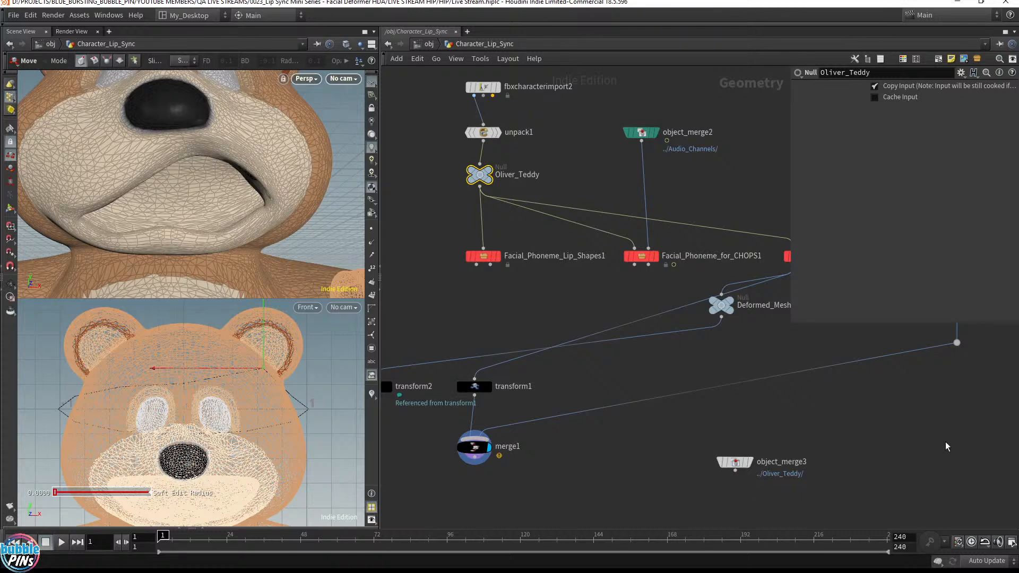
{"action": "middle_click_drag", "start_coordinate": [947, 447], "coordinate": [659, 404]}
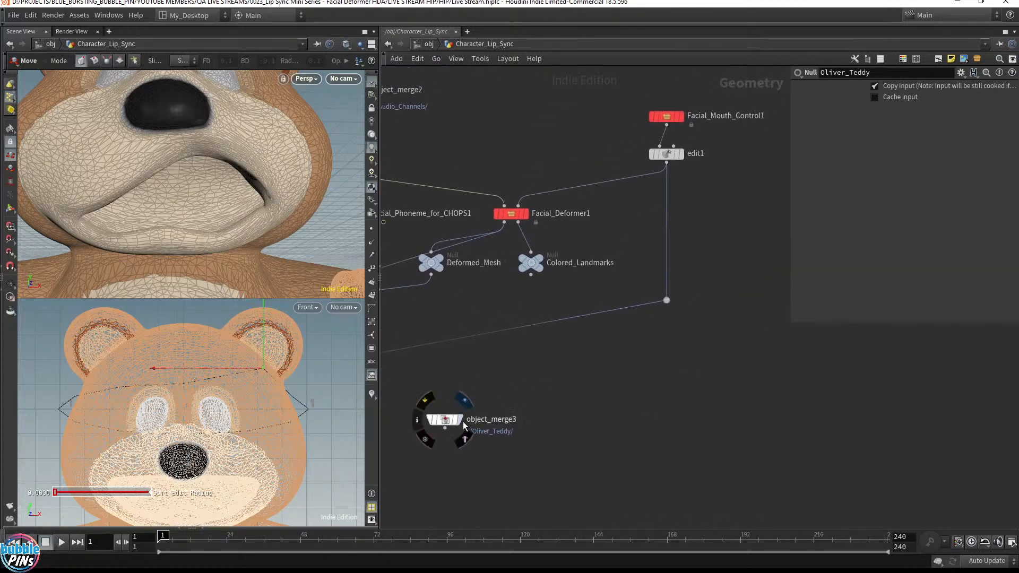
{"action": "left_click", "coordinate": [459, 419]}
{"action": "right_click", "coordinate": [277, 246]}
{"action": "key", "text": "Escape"}
{"action": "right_click_drag", "start_coordinate": [271, 213], "coordinate": [37, 183], "text": "alt"}
{"action": "right_click_drag", "start_coordinate": [347, 249], "coordinate": [298, 237], "text": "alt"}
{"action": "scroll", "coordinate": [287, 195], "scroll_direction": "down", "scroll_amount": 3}
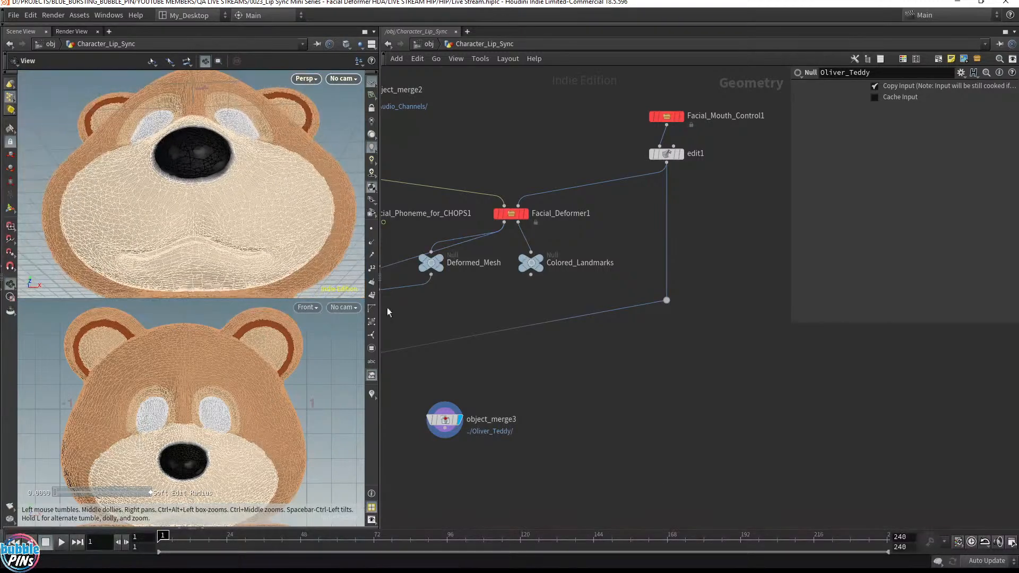
Reactivate the Move tool and save the scene.
{"action": "key", "text": "t"}
{"action": "key", "text": "ctrl+s"}
{"action": "middle_click_drag", "start_coordinate": [604, 411], "coordinate": [594, 385]}
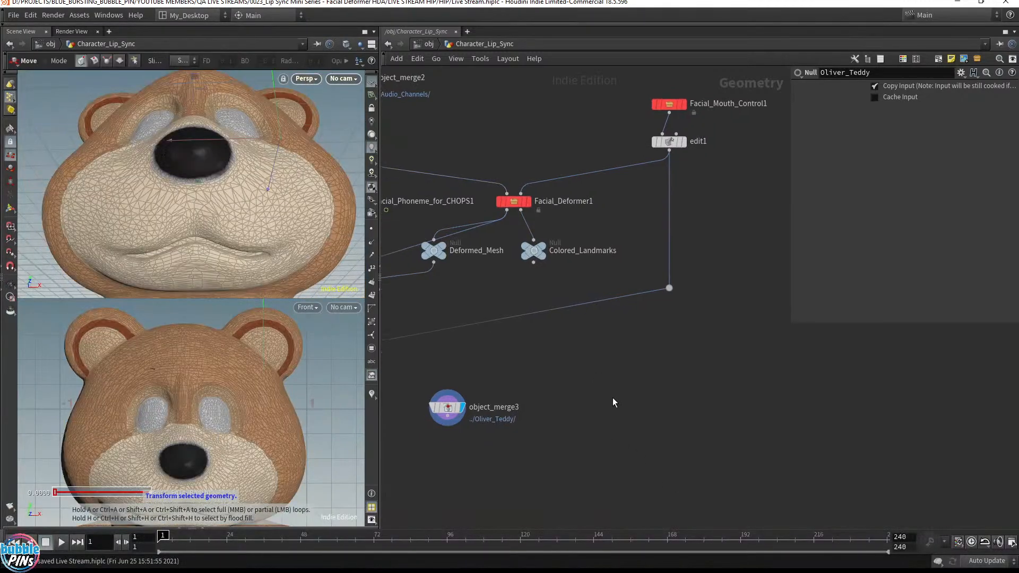
Move the Deformed_Mesh null further below Facial_Deformer1 and display its mesh.
{"action": "scroll", "coordinate": [597, 407], "scroll_direction": "down", "scroll_amount": 1}
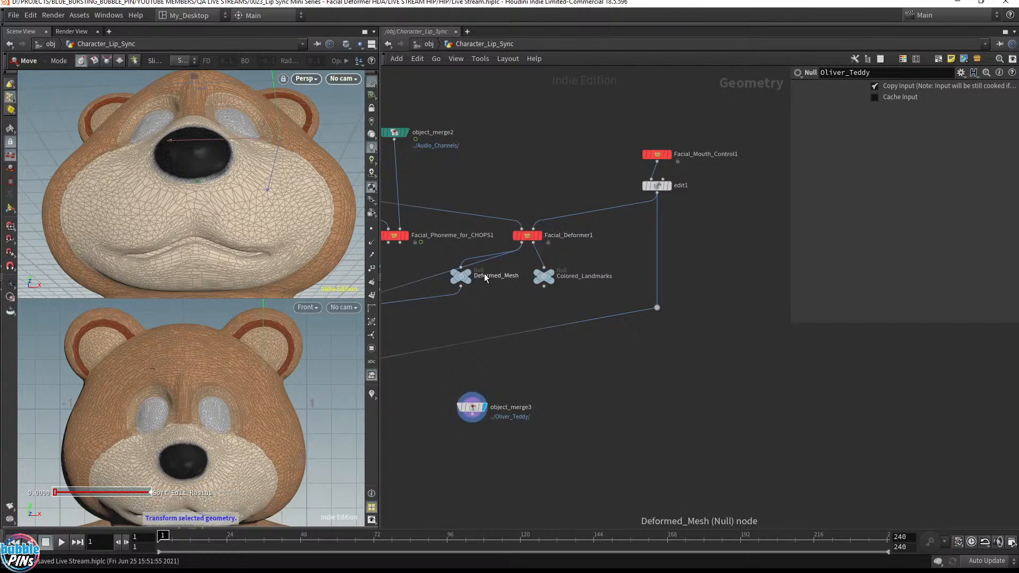
{"action": "left_click_drag", "start_coordinate": [462, 280], "coordinate": [486, 306]}
{"action": "left_click", "coordinate": [492, 300]}
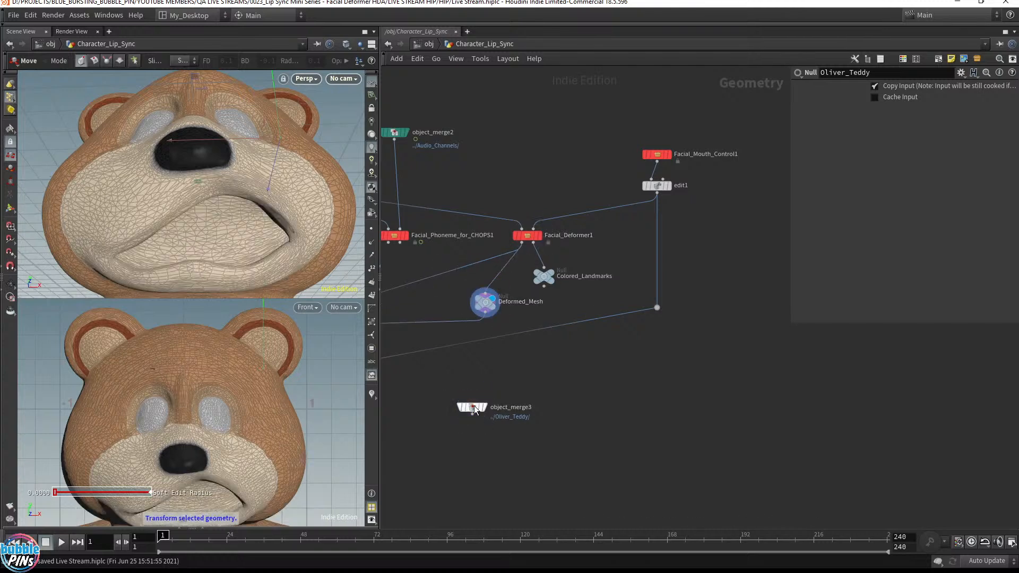
{"action": "left_click_drag", "start_coordinate": [278, 233], "coordinate": [328, 257]}
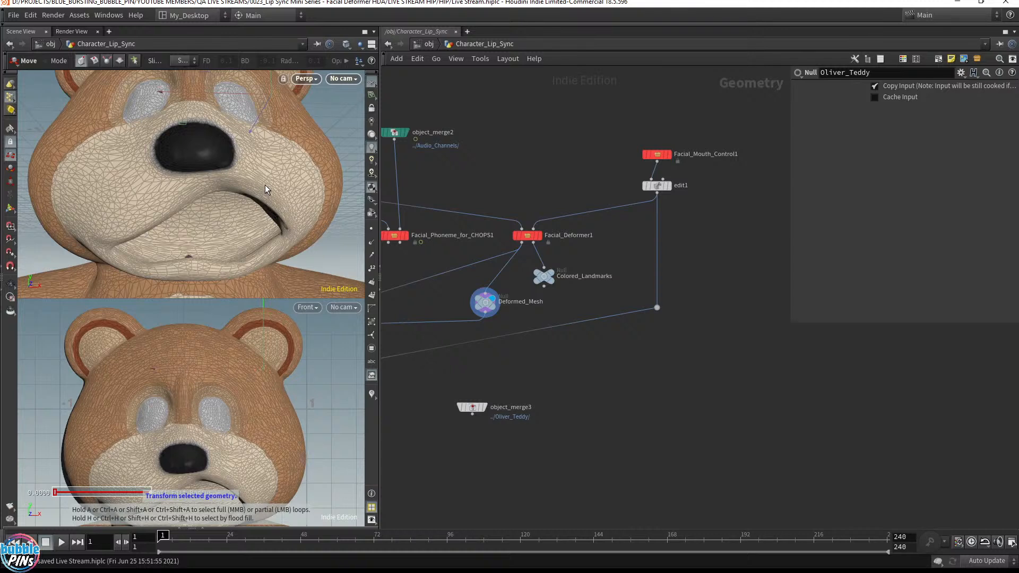
{"action": "scroll", "coordinate": [610, 257], "scroll_direction": "up", "scroll_amount": 3}
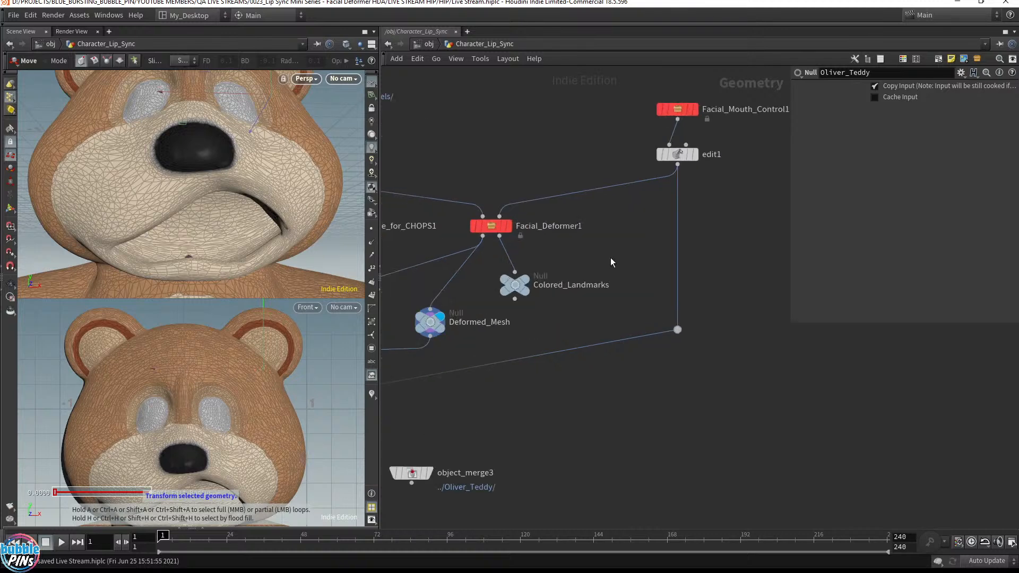
Align object_merge3 beneath Deformed_Mesh and add a Blend Shapes node below it.
{"action": "scroll", "coordinate": [649, 256], "scroll_direction": "down", "scroll_amount": 2}
{"action": "mouse_move", "coordinate": [467, 423]}
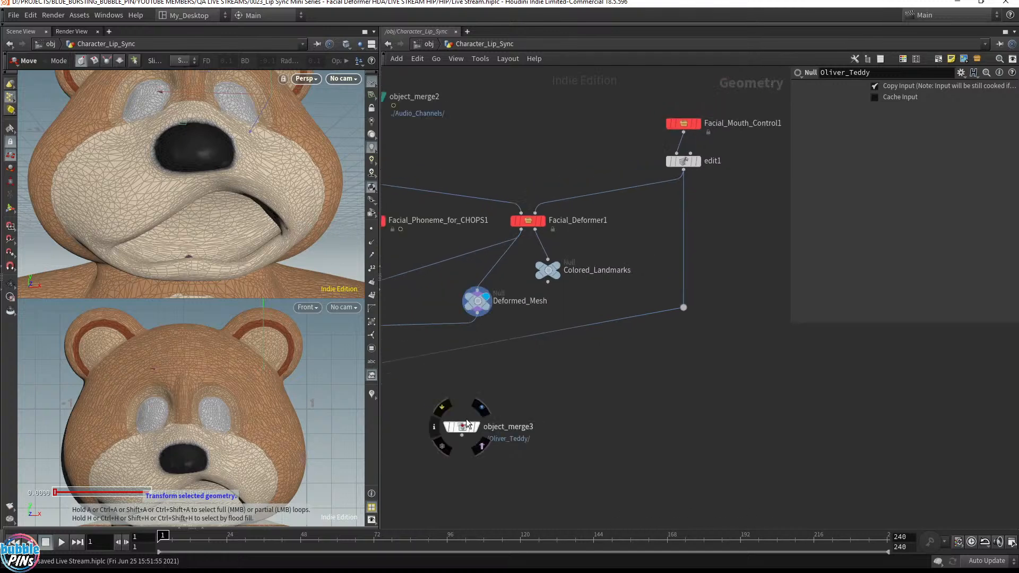
{"action": "left_click_drag", "start_coordinate": [467, 423], "coordinate": [482, 373]}
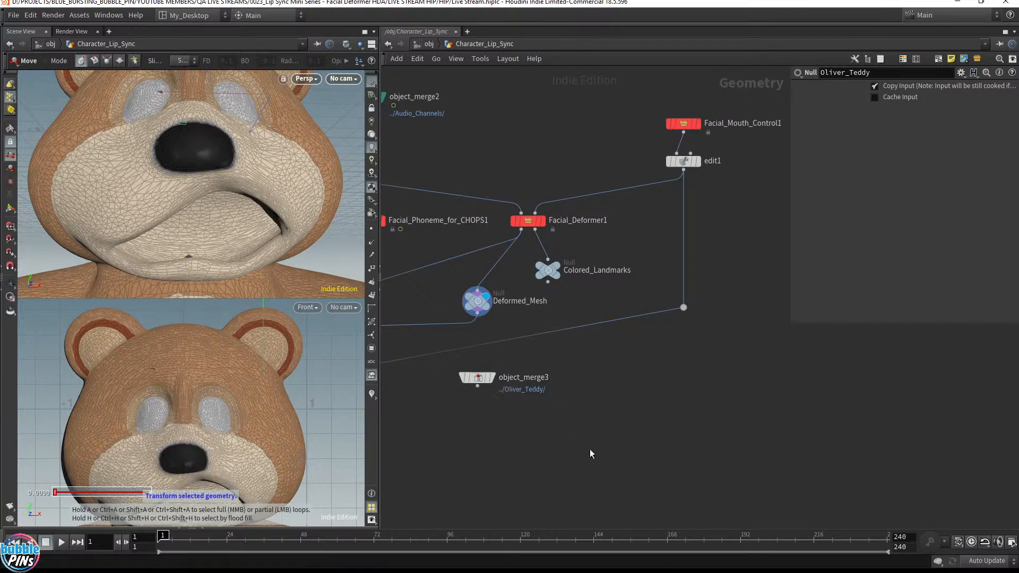
{"action": "key", "text": "Tab"}
{"action": "type", "text": "blend"}
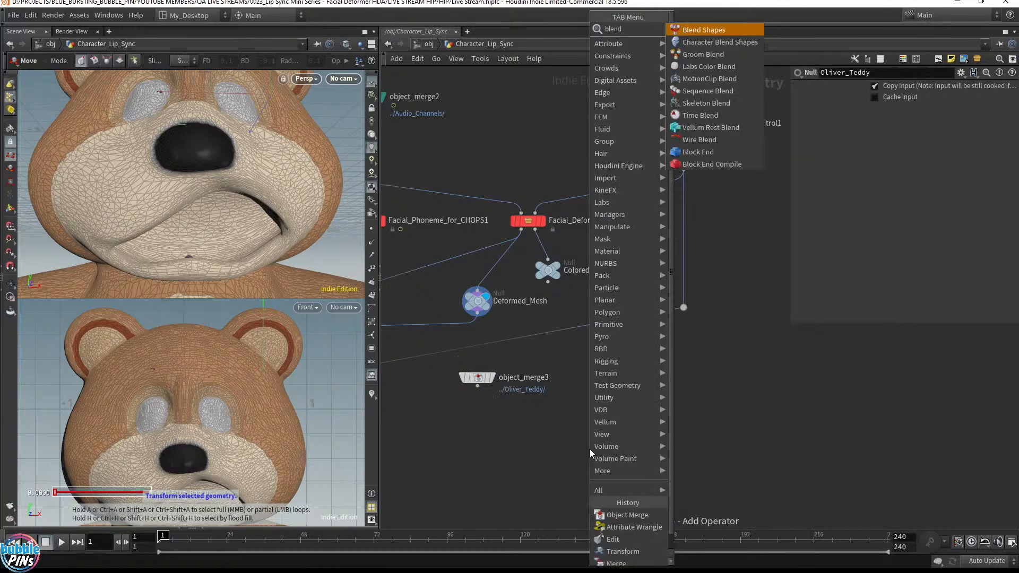
{"action": "key", "text": "Return"}
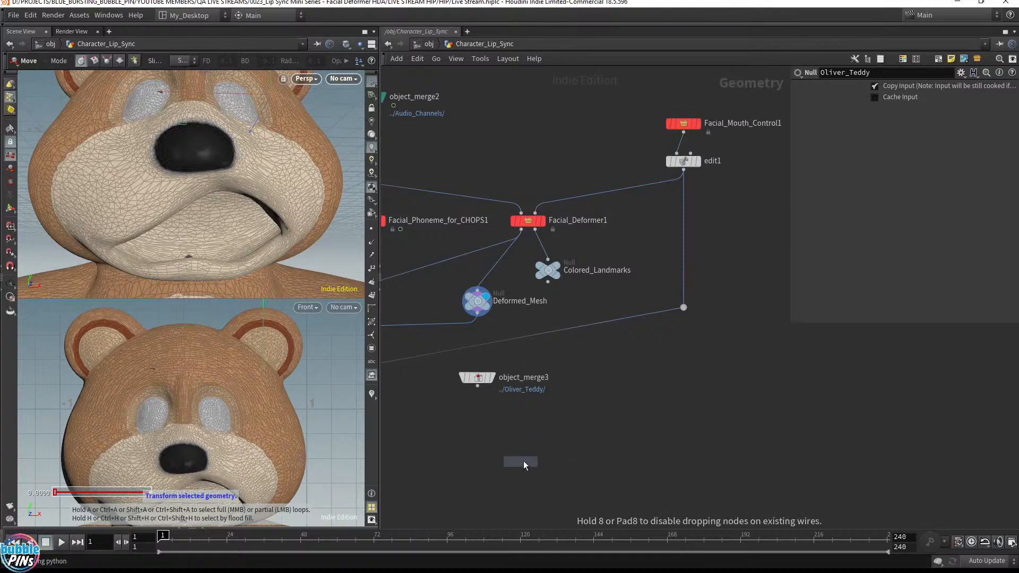
{"action": "left_click", "coordinate": [527, 457]}
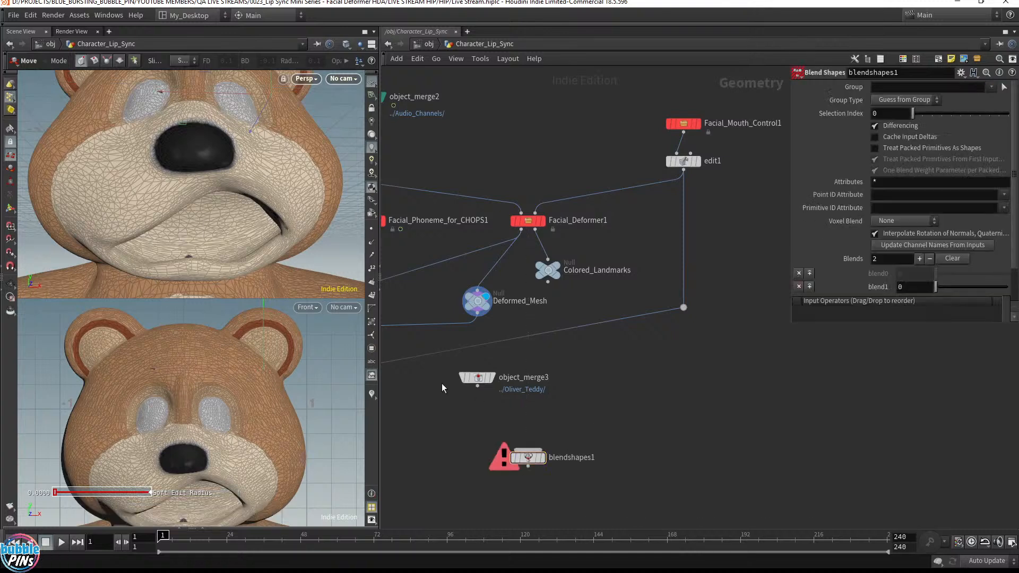
Compare the meshes of object_merge3 and Deformed_Mesh, and check the Facial_Mouth_Control1 node.
{"action": "left_click", "coordinate": [492, 377]}
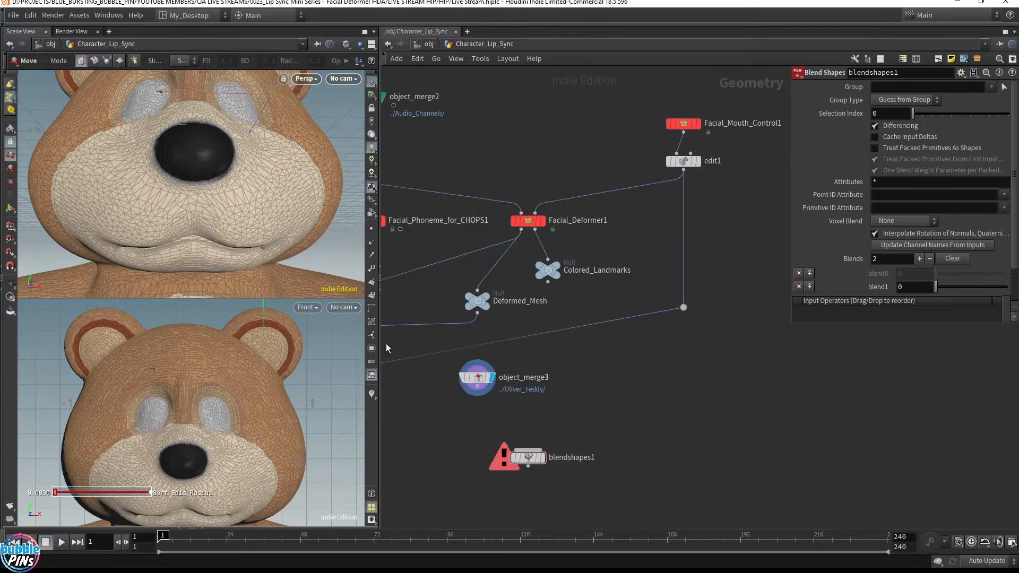
{"action": "left_click", "coordinate": [489, 299]}
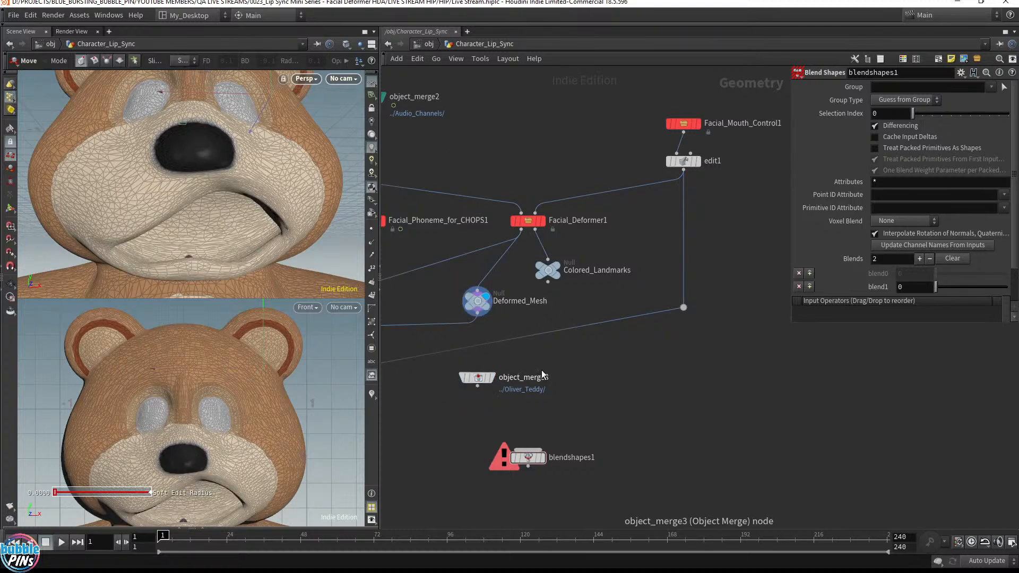
{"action": "left_click", "coordinate": [683, 123]}
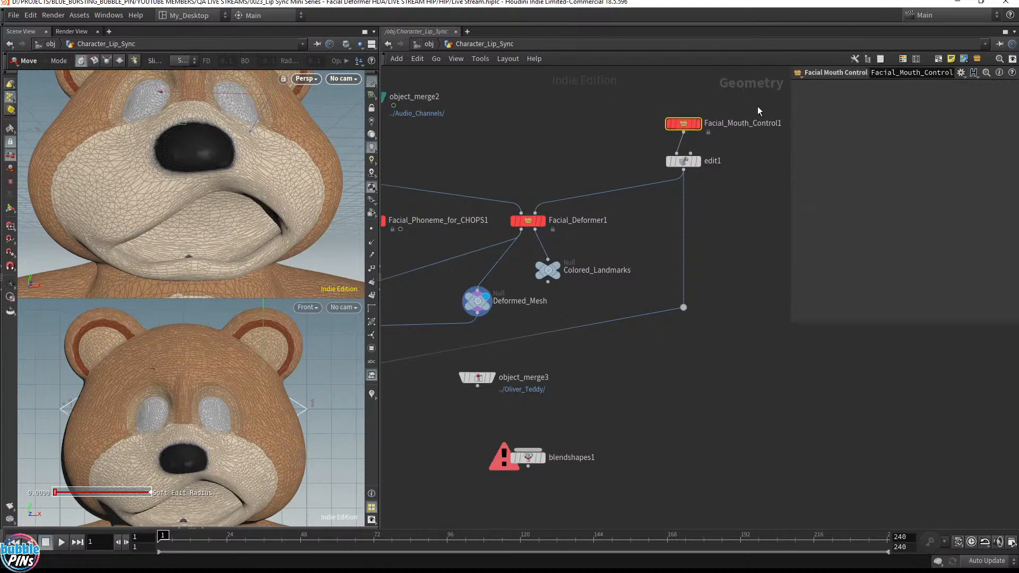
Wire object_merge3 and Deformed_Mesh into blendshapes1 as its first and second inputs, and display blendshapes1.
{"action": "left_click_drag", "start_coordinate": [478, 386], "coordinate": [527, 449]}
{"action": "left_click_drag", "start_coordinate": [478, 314], "coordinate": [546, 460]}
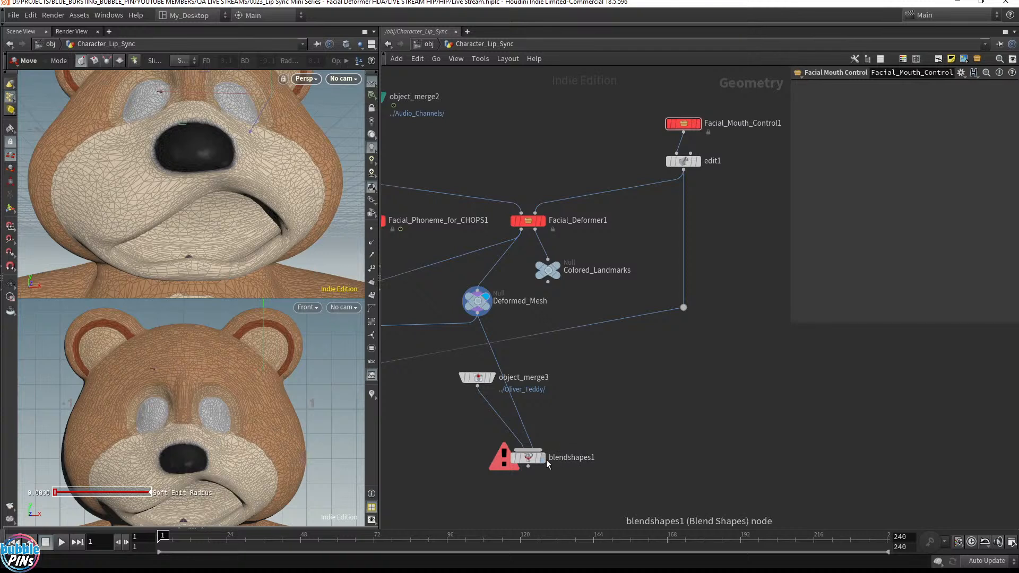
{"action": "left_click", "coordinate": [545, 460]}
{"action": "left_click_drag", "start_coordinate": [449, 504], "coordinate": [673, 420]}
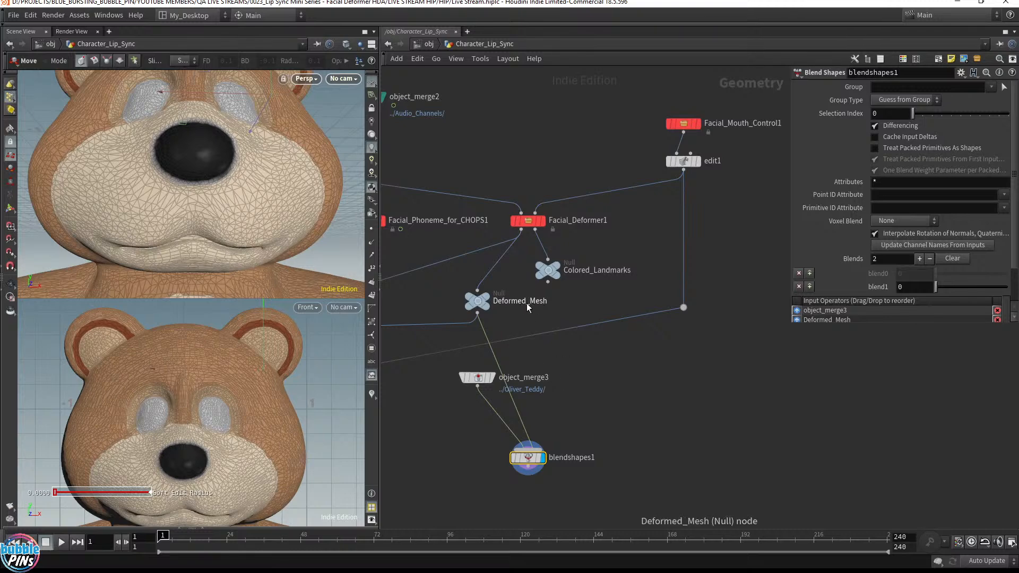
Route Deformed_Mesh into blendshapes1 through a new null beside object_merge3, cutting the direct wire between them.
{"action": "key", "text": "Tab"}
{"action": "type", "text": "null"}
{"action": "key", "text": "Return"}
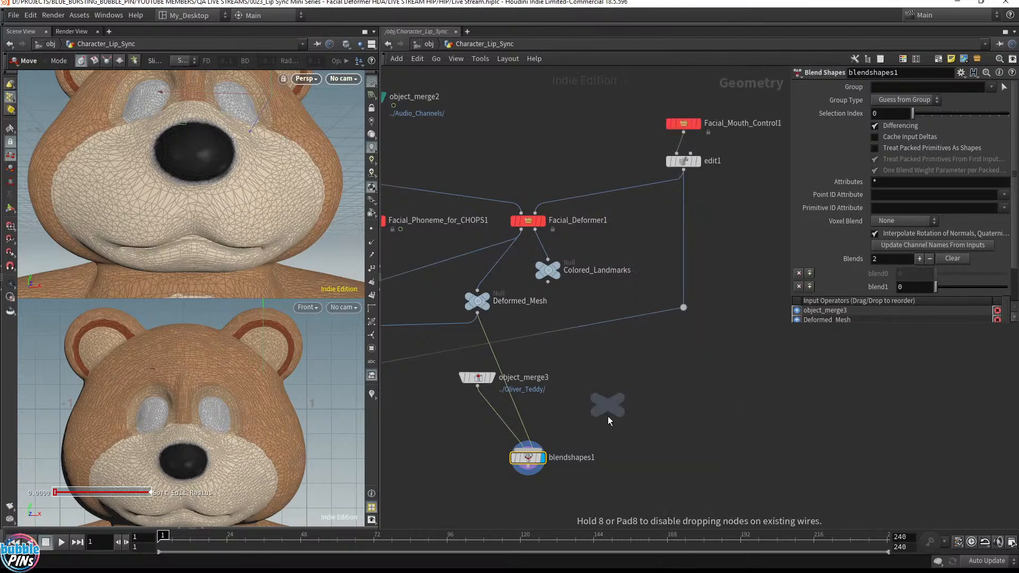
{"action": "left_click", "coordinate": [572, 390]}
{"action": "left_click_drag", "start_coordinate": [477, 313], "coordinate": [538, 443]}
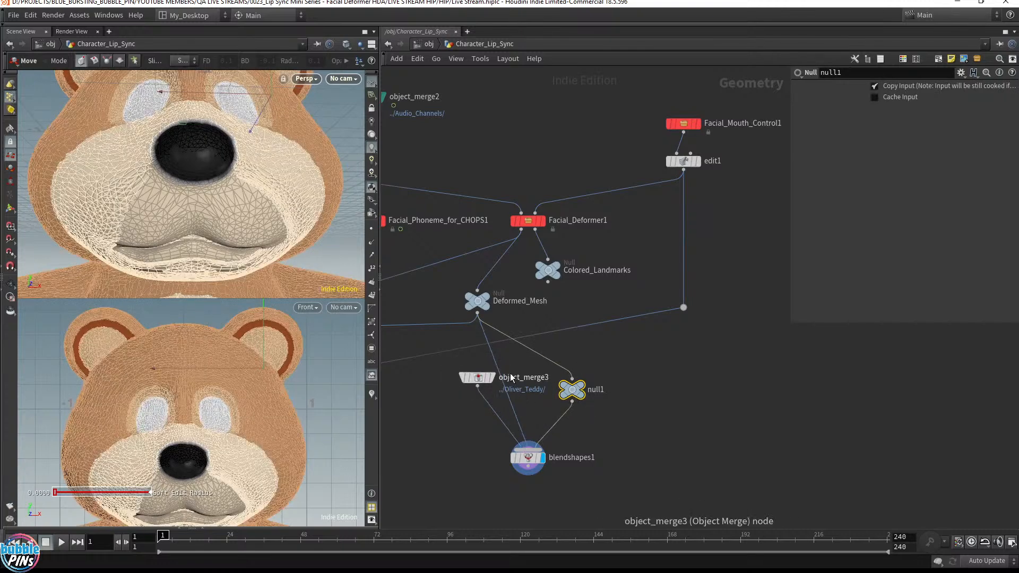
{"action": "key", "text": "y"}
{"action": "mouse_move", "coordinate": [499, 382]}
{"action": "left_mouse_down"}
{"action": "mouse_move", "coordinate": [521, 382]}
{"action": "mouse_move", "coordinate": [461, 389]}
{"action": "left_mouse_up"}
Rename the new null as Toothache.
{"action": "double_click", "coordinate": [596, 389]}
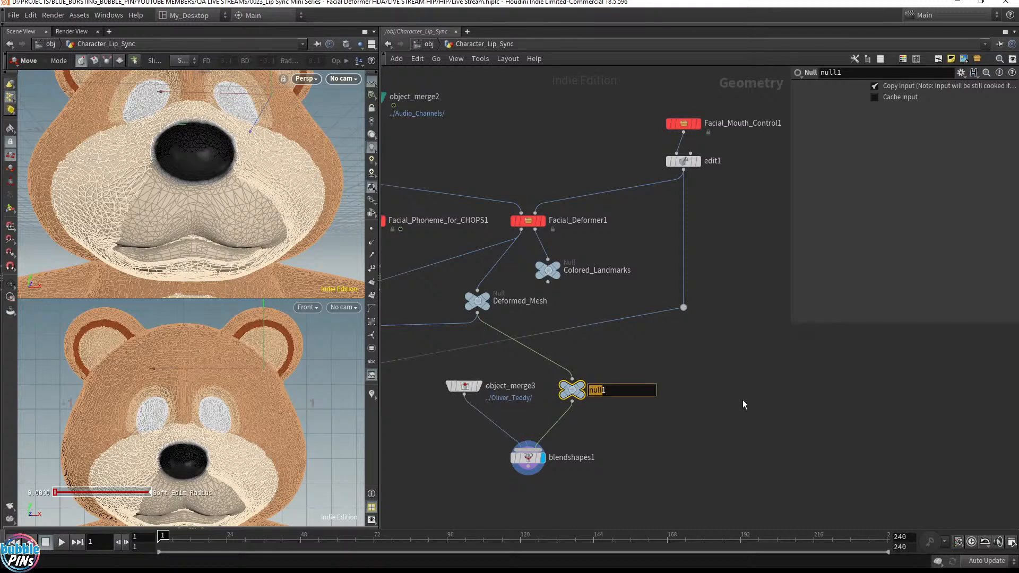
{"action": "type", "text": "Tooth_Ache"}
{"action": "key", "text": "Return"}
{"action": "double_click", "coordinate": [625, 390]}
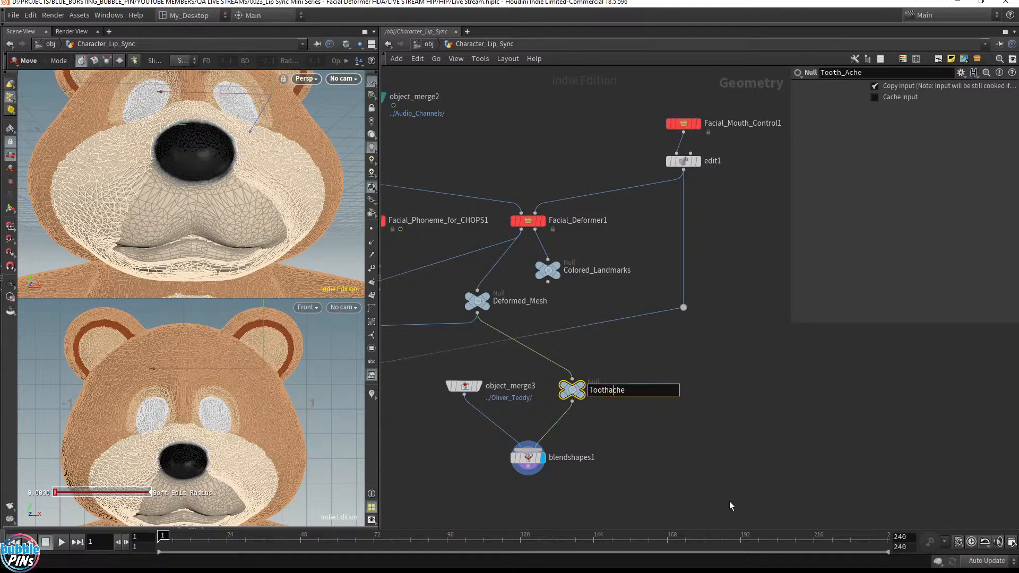
{"action": "key", "text": "Return"}
Save the scene and try adjusting the blend1 weight on blendshapes1.
{"action": "left_click", "coordinate": [527, 458]}
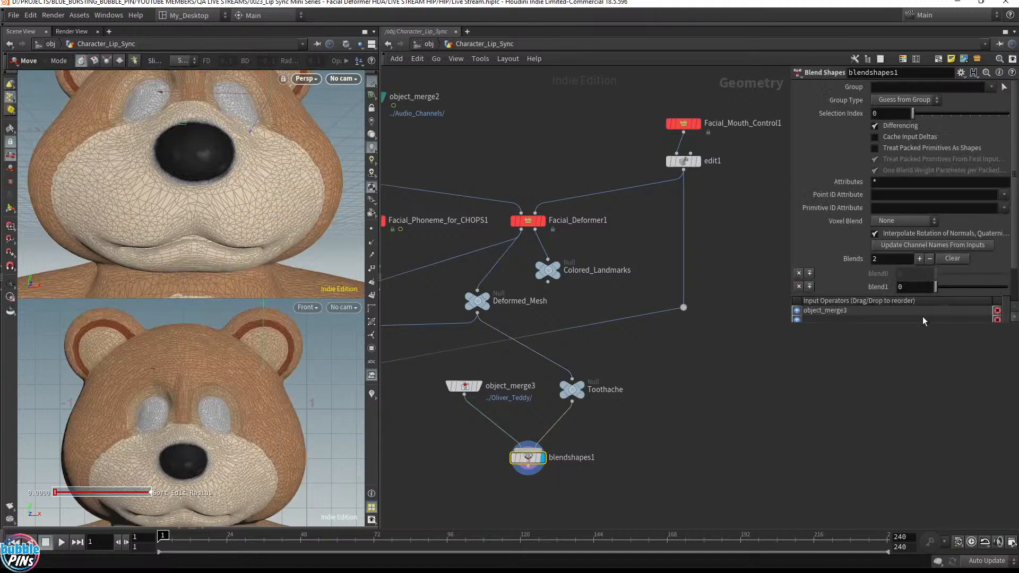
{"action": "key", "text": "ctrl+s"}
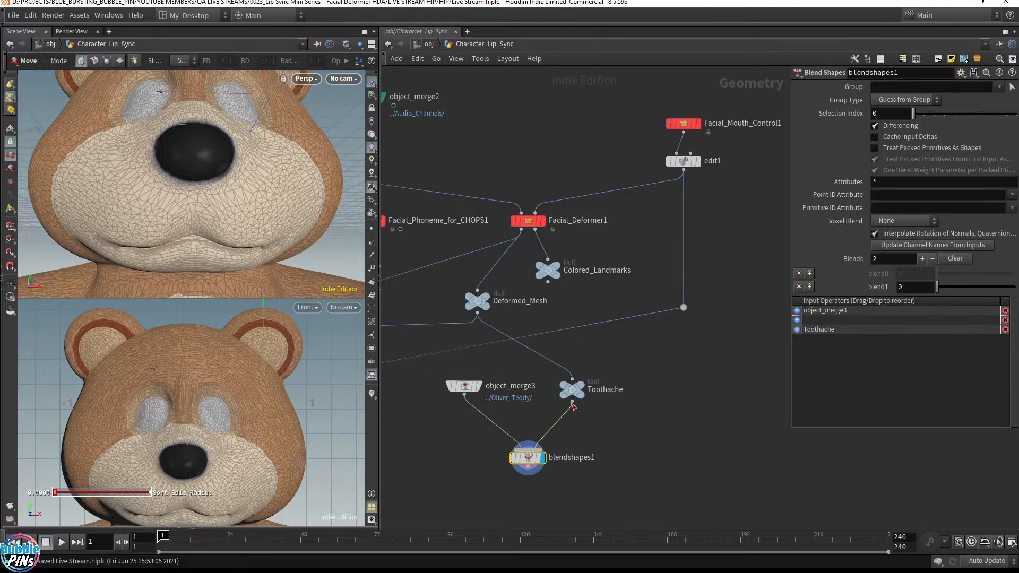
{"action": "left_click_drag", "start_coordinate": [943, 289], "coordinate": [820, 294]}
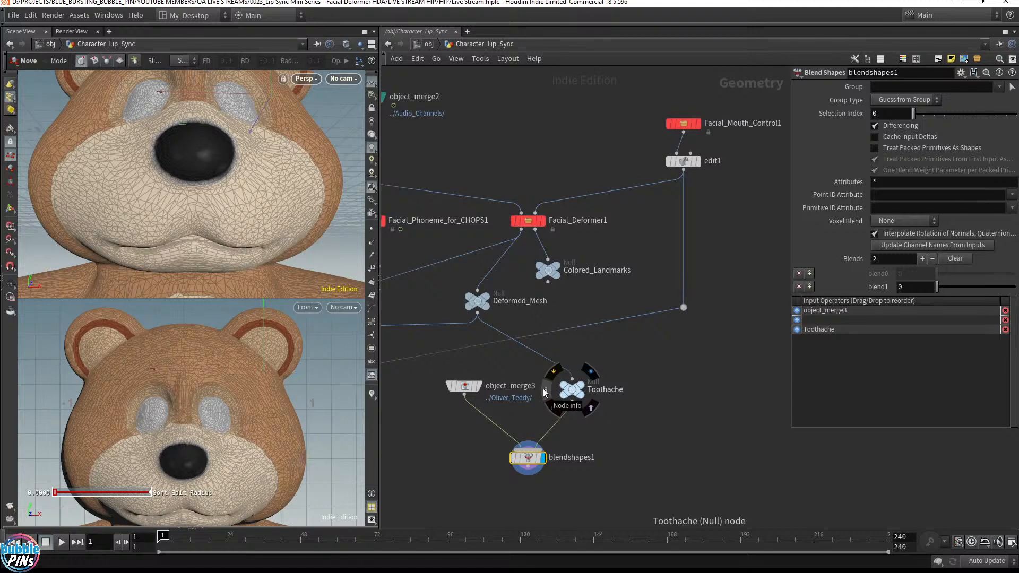
Compare the geometry info of Toothache and object_merge3, and display each node's mesh in turn.
{"action": "left_click", "coordinate": [545, 394]}
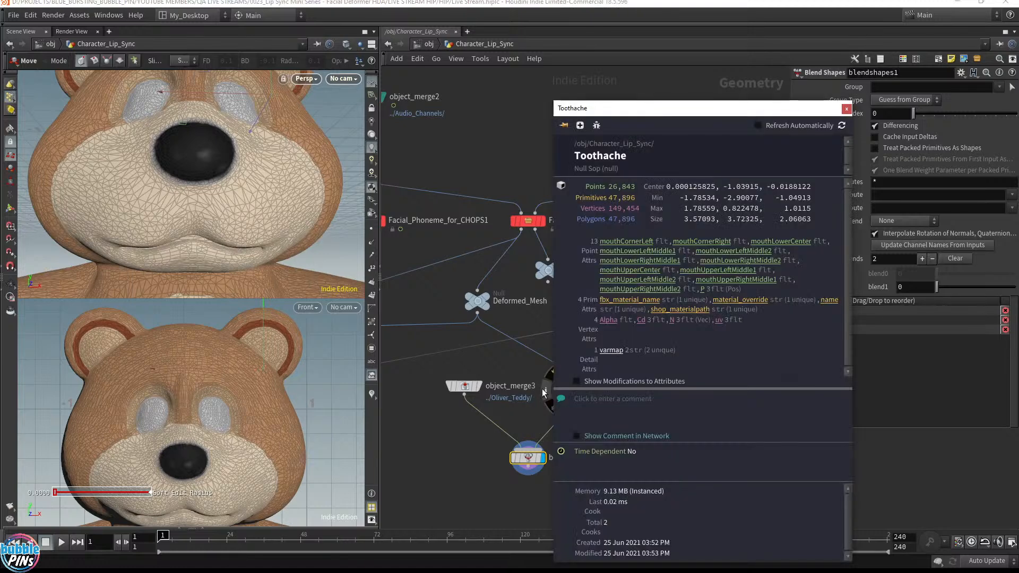
{"action": "left_click", "coordinate": [464, 386]}
{"action": "left_click", "coordinate": [444, 387]}
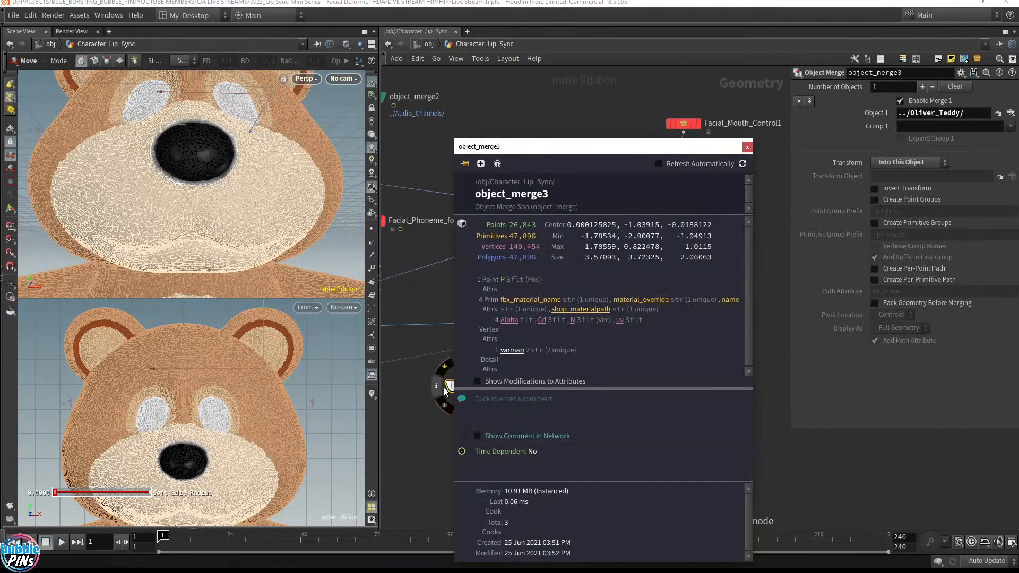
{"action": "left_click", "coordinate": [408, 375]}
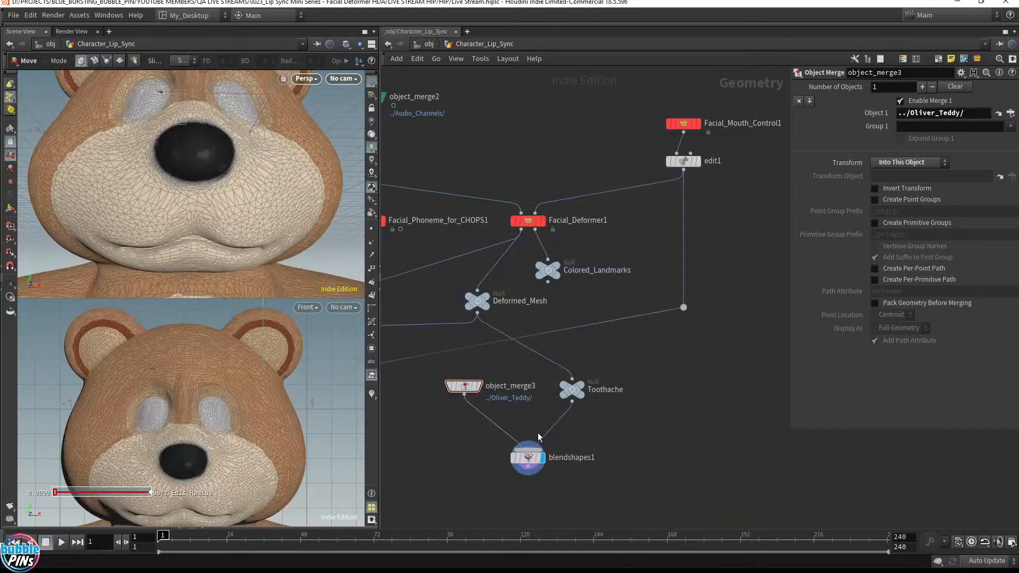
{"action": "left_click", "coordinate": [465, 386]}
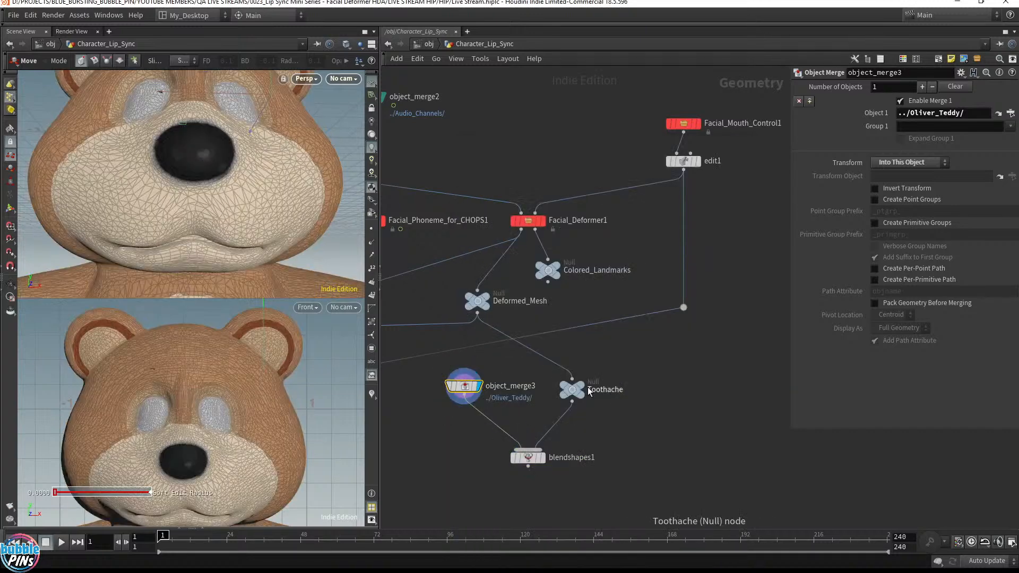
{"action": "left_click", "coordinate": [573, 391]}
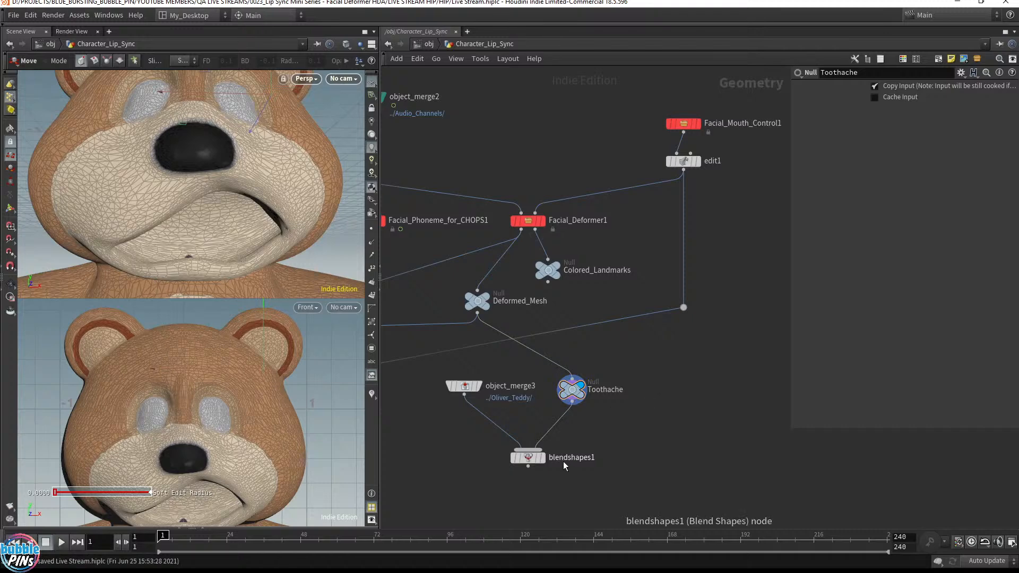
Retest the blend1 weight on blendshapes1, and replace that node with a fresh Blend Shapes node below object_merge3 and Toothache.
{"action": "left_click", "coordinate": [543, 463]}
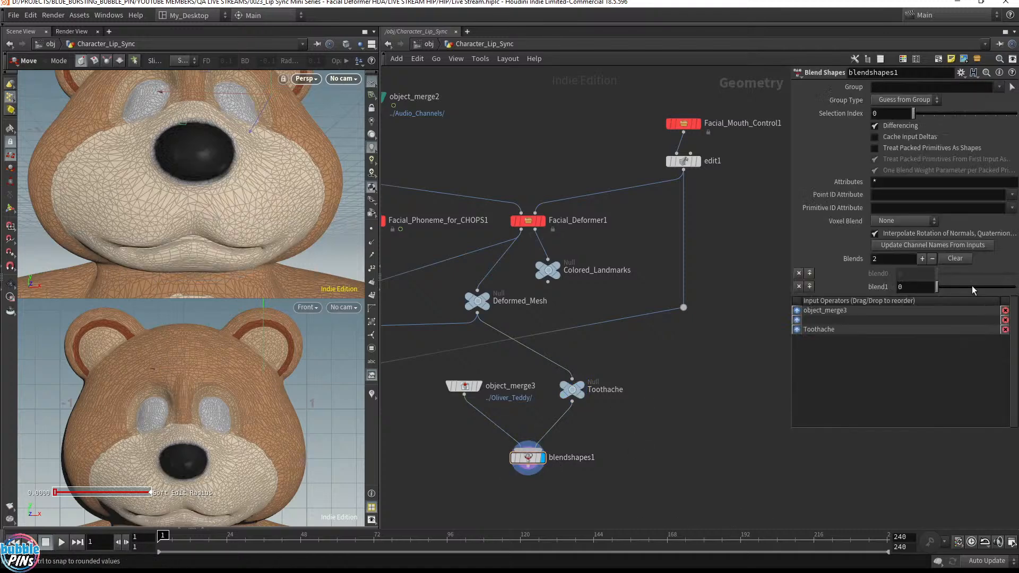
{"action": "left_click_drag", "start_coordinate": [1006, 292], "coordinate": [968, 290]}
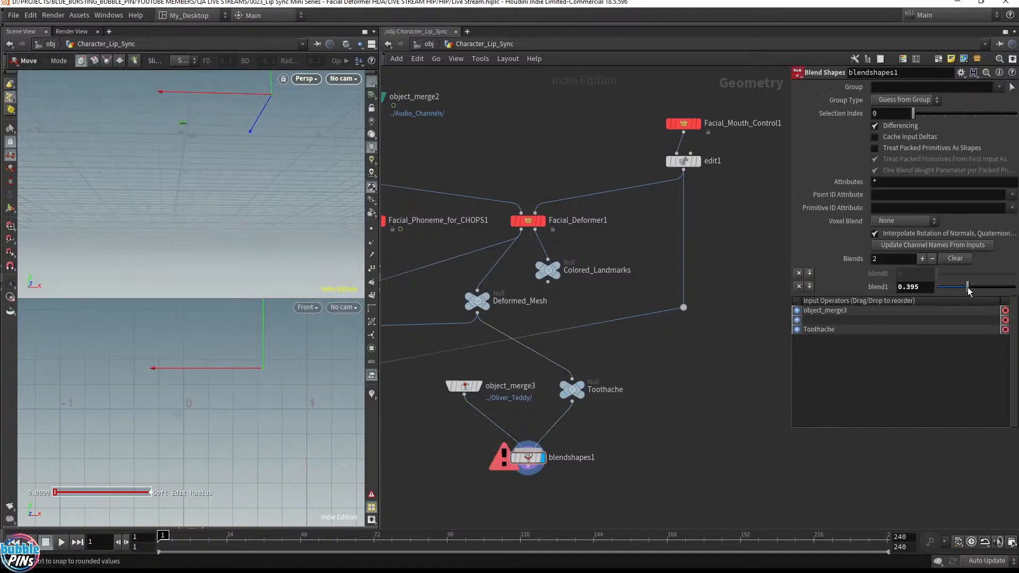
{"action": "left_click", "coordinate": [503, 457]}
{"action": "key", "text": "Delete"}
{"action": "key", "text": "Tab"}
{"action": "type", "text": "blend"}
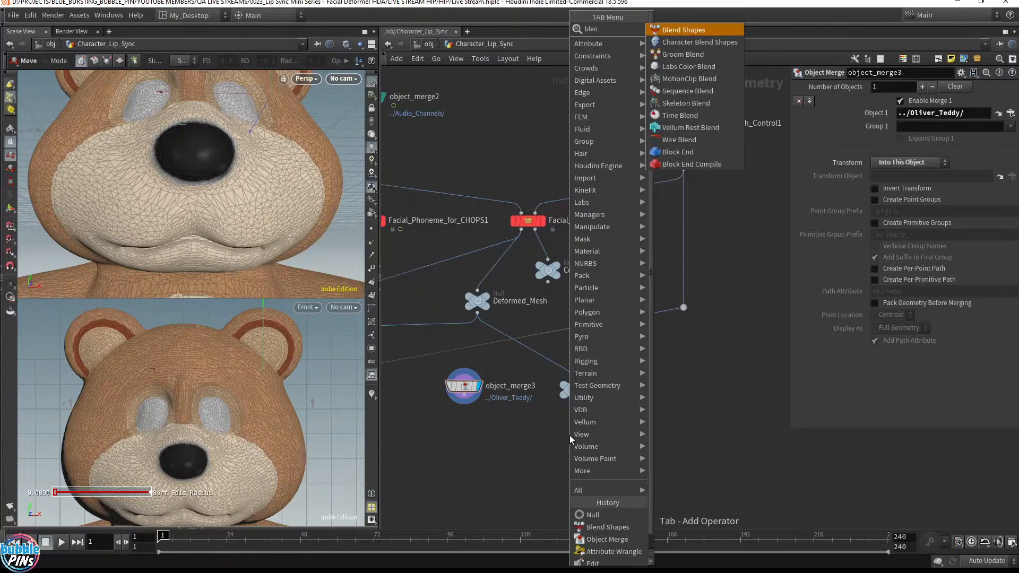
{"action": "key", "text": "Return"}
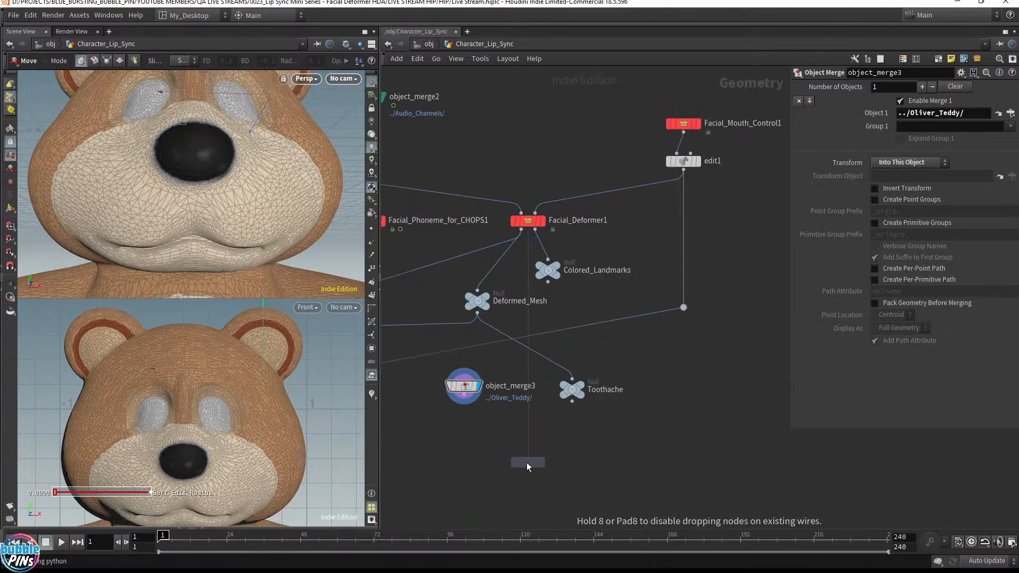
{"action": "left_click", "coordinate": [527, 466]}
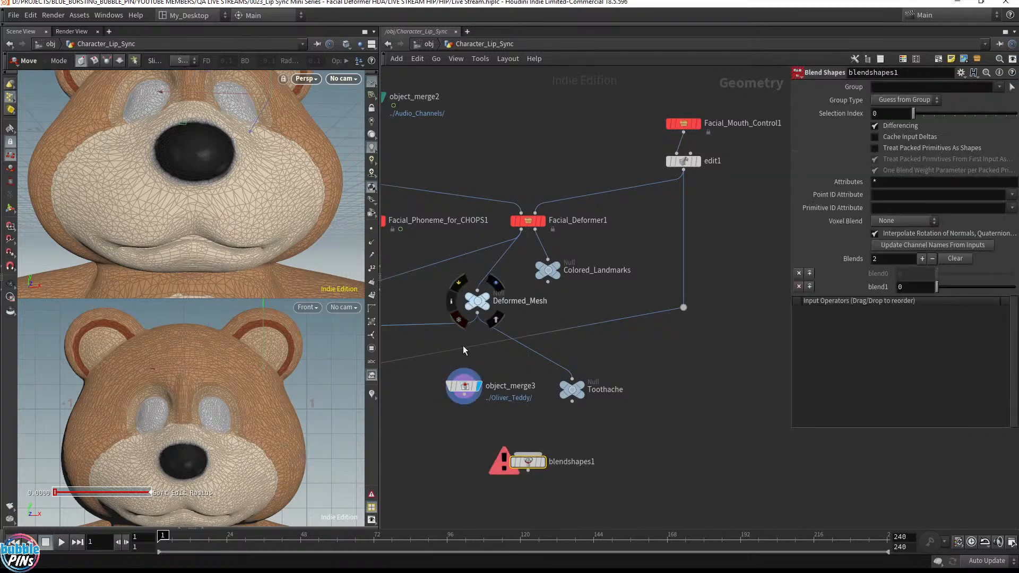
Wire object_merge3 and Toothache into the new blendshapes1, display it, and set its blend1 weight to 1.
{"action": "left_click", "coordinate": [463, 386]}
{"action": "left_click_drag", "start_coordinate": [416, 436], "coordinate": [629, 301]}
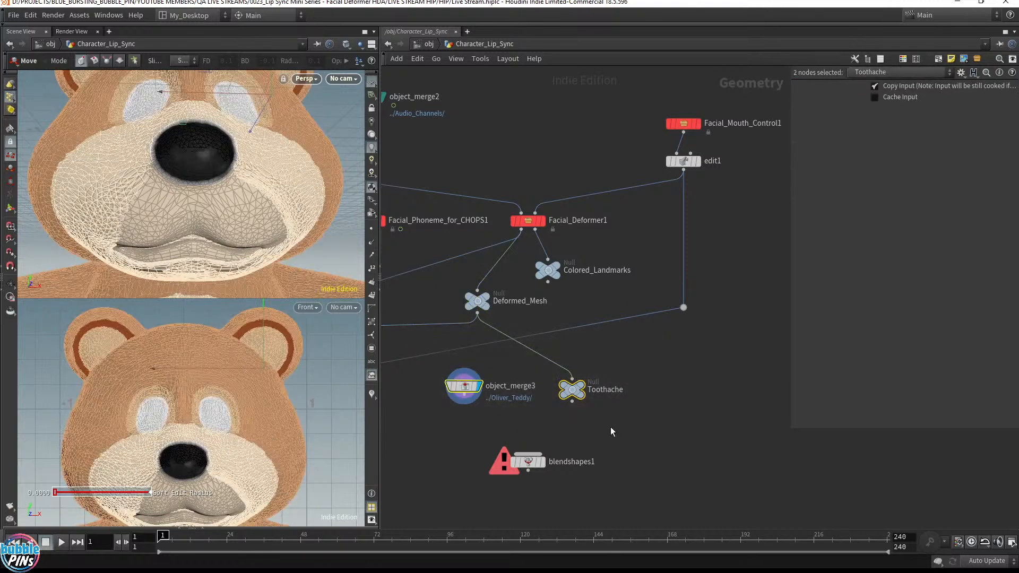
{"action": "left_click", "coordinate": [600, 455]}
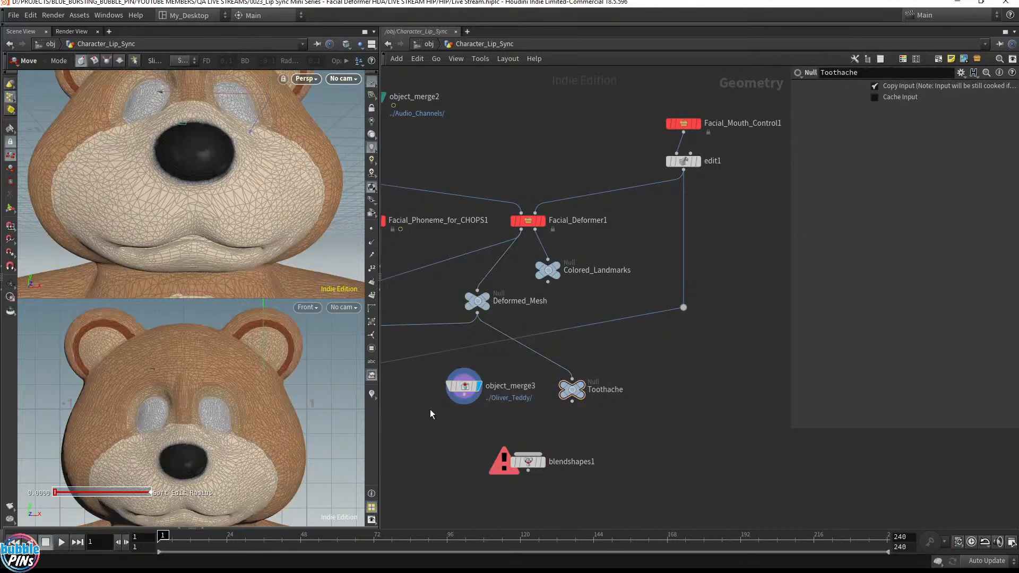
{"action": "left_click_drag", "start_coordinate": [429, 416], "coordinate": [650, 359]}
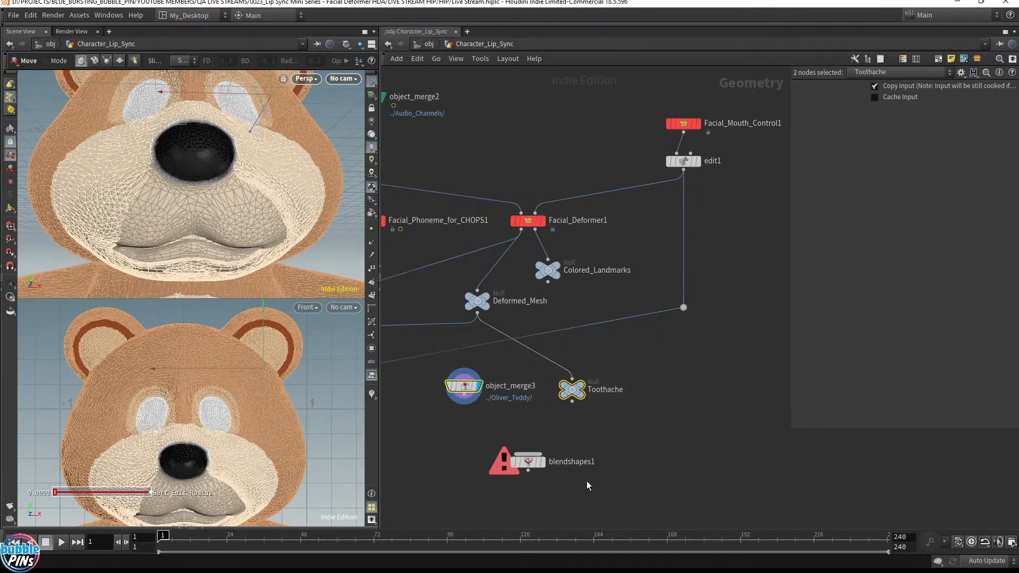
{"action": "left_click_drag", "start_coordinate": [572, 401], "coordinate": [529, 454]}
{"action": "left_click", "coordinate": [540, 462]}
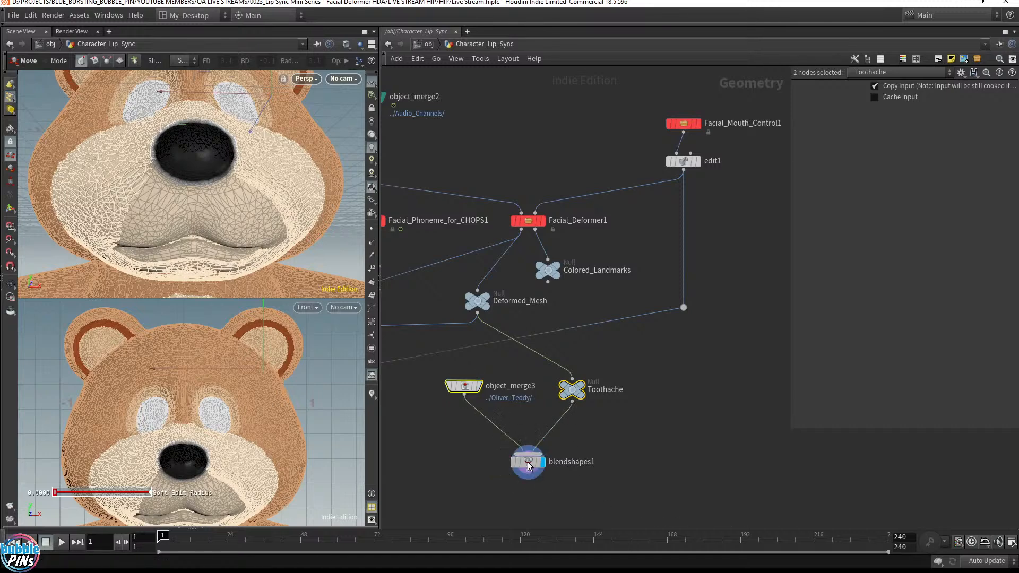
{"action": "left_click_drag", "start_coordinate": [969, 287], "coordinate": [1016, 307]}
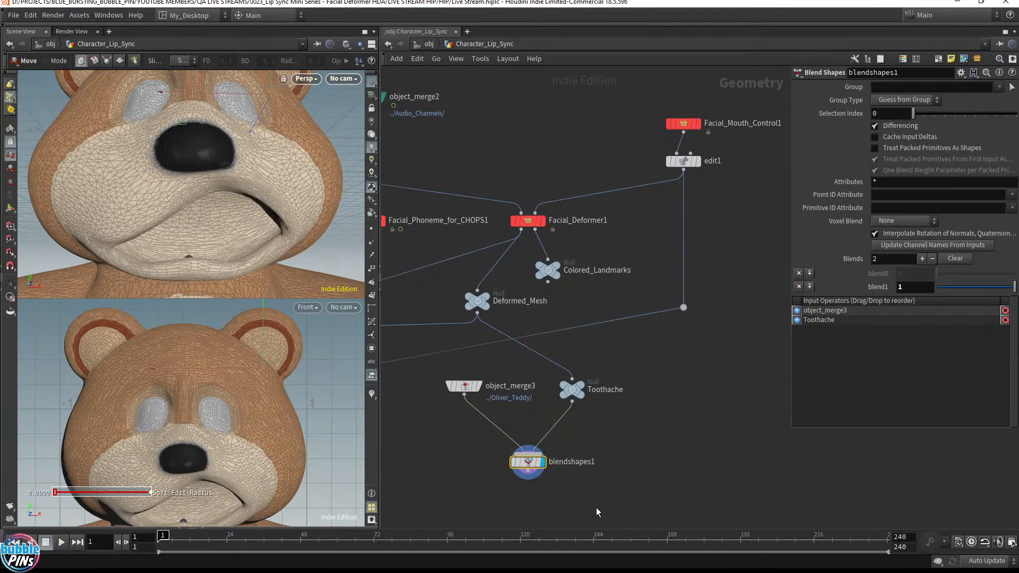
Rename object_merge3 as Oliver and update the blendshapes1 channel names from its inputs.
{"action": "left_click_drag", "start_coordinate": [479, 499], "coordinate": [658, 433]}
{"action": "left_click_drag", "start_coordinate": [477, 488], "coordinate": [672, 442]}
{"action": "left_click", "coordinate": [973, 246]}
{"action": "left_click_drag", "start_coordinate": [654, 420], "coordinate": [545, 371]}
{"action": "left_click_drag", "start_coordinate": [651, 410], "coordinate": [547, 371]}
{"action": "double_click", "coordinate": [509, 386]}
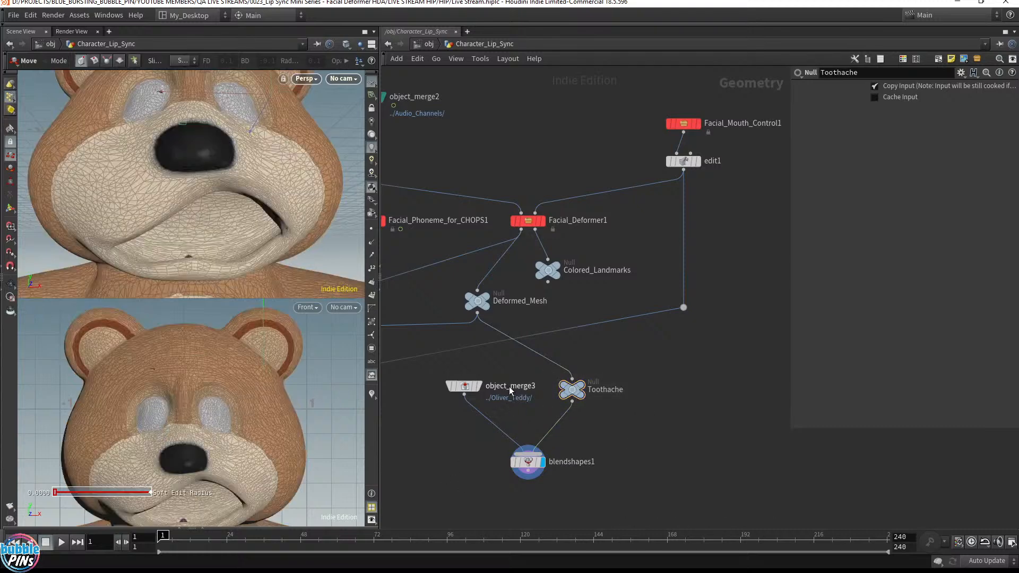
{"action": "type", "text": "Oliver"}
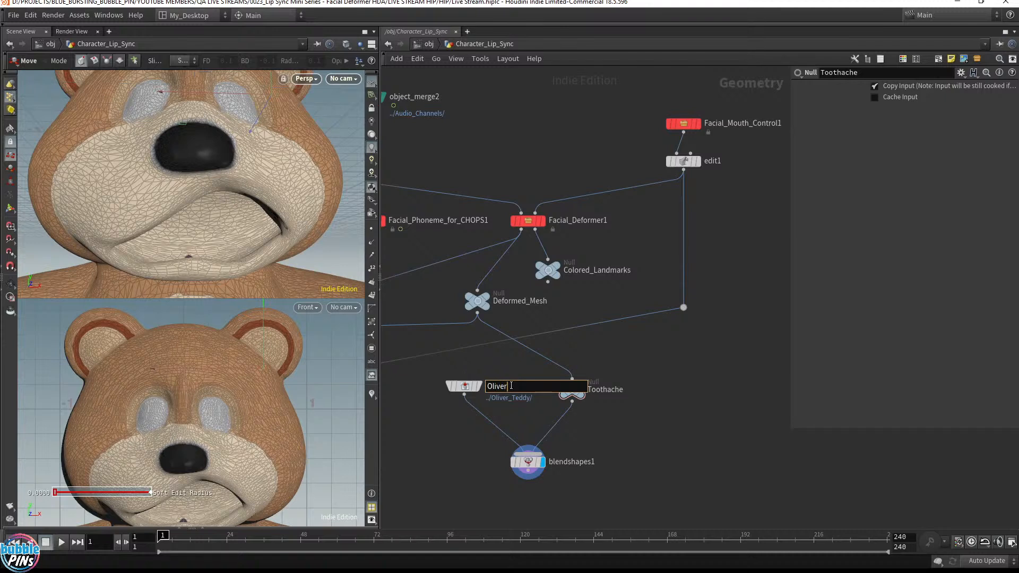
{"action": "key", "text": "Return"}
{"action": "left_click", "coordinate": [528, 461]}
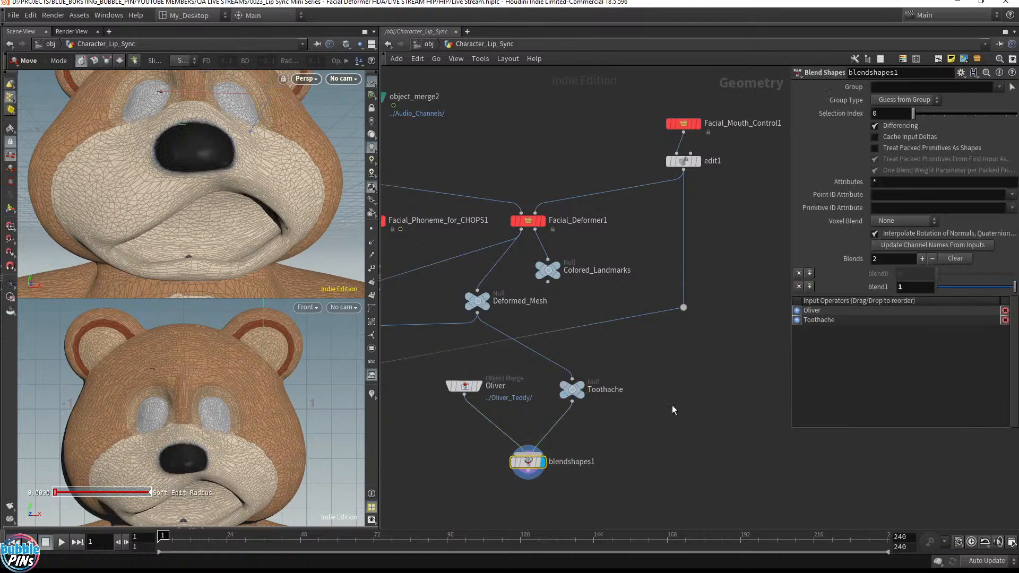
{"action": "left_click", "coordinate": [911, 244]}
Open the blendshapes1 parameters in a floating window, place it clear of the nodes, and keep Oliver selected.
{"action": "left_click_drag", "start_coordinate": [414, 422], "coordinate": [525, 365]}
{"action": "right_click", "coordinate": [508, 467]}
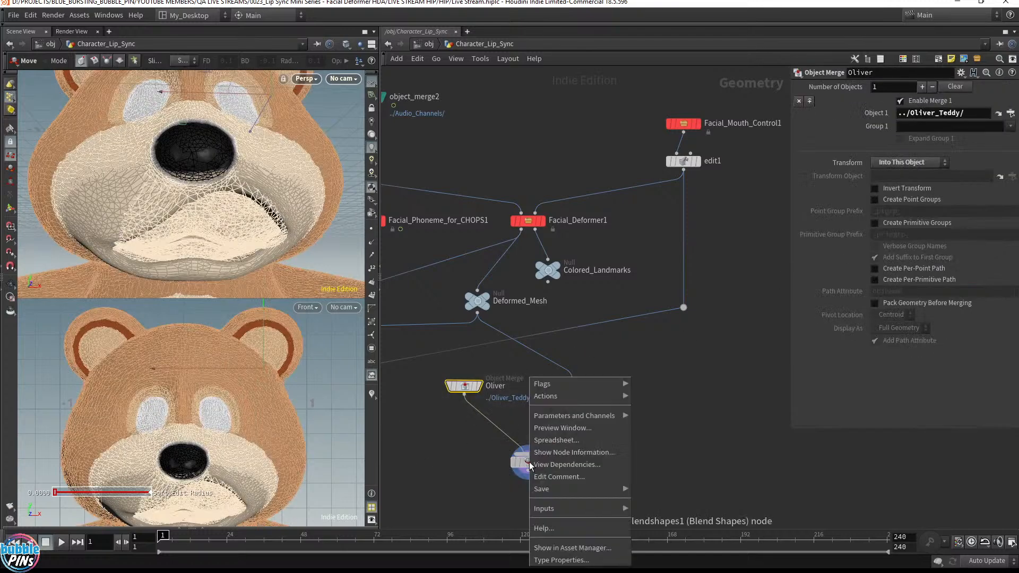
{"action": "mouse_move", "coordinate": [584, 416]}
{"action": "left_click", "coordinate": [669, 417]}
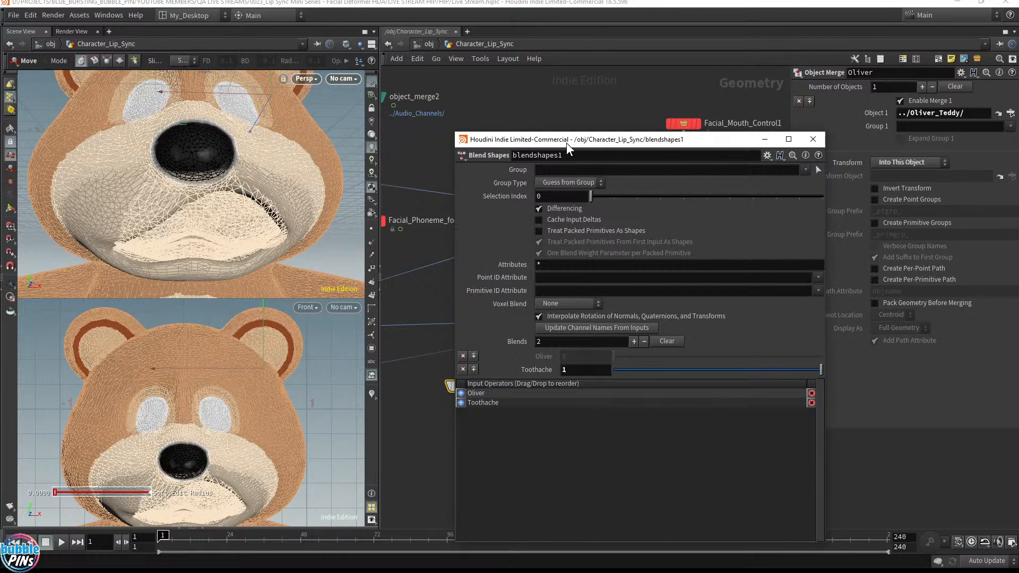
{"action": "left_click_drag", "start_coordinate": [566, 142], "coordinate": [804, 186]}
{"action": "left_click_drag", "start_coordinate": [428, 417], "coordinate": [518, 362]}
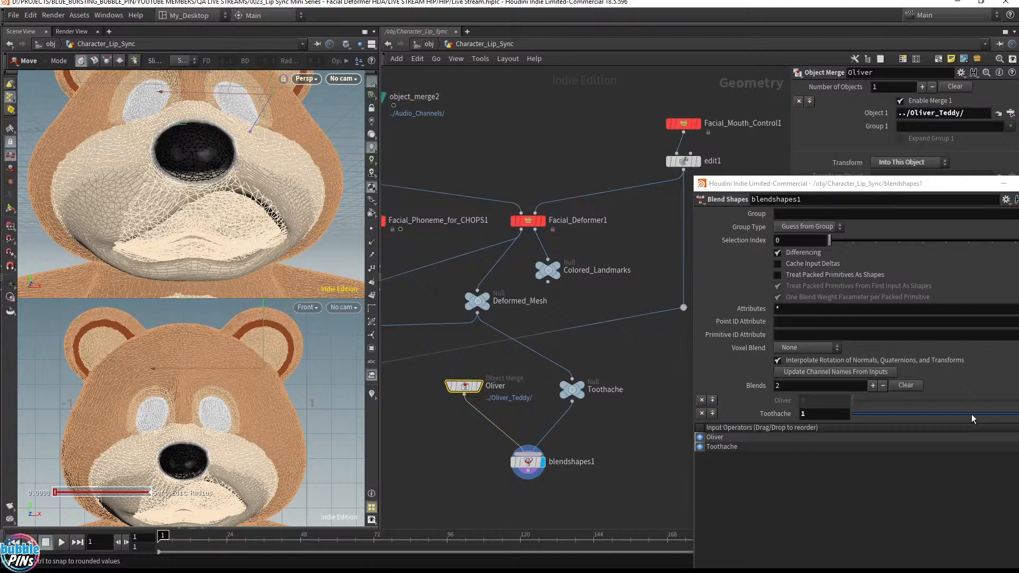
Lower the Toothache weight to 0 and put the viewport in the View tool.
{"action": "left_click_drag", "start_coordinate": [970, 414], "coordinate": [830, 416]}
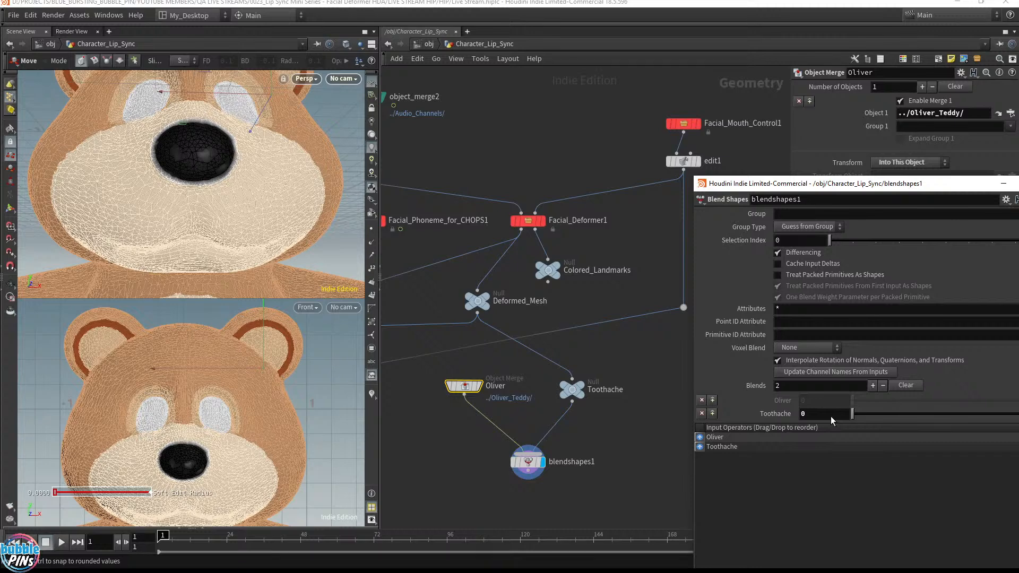
{"action": "left_click_drag", "start_coordinate": [830, 416], "coordinate": [805, 427]}
{"action": "mouse_move", "coordinate": [539, 464]}
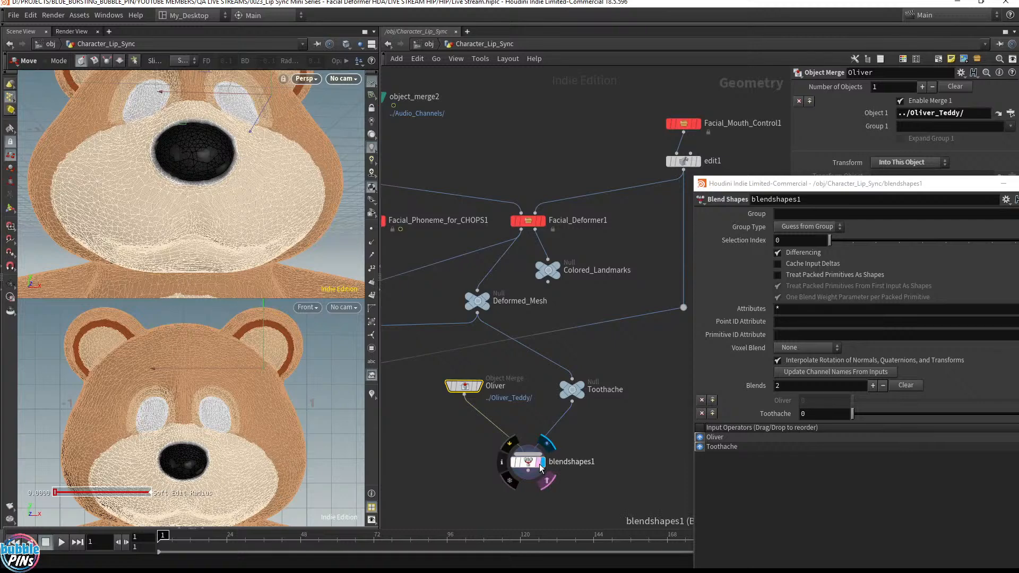
{"action": "key", "text": "Escape"}
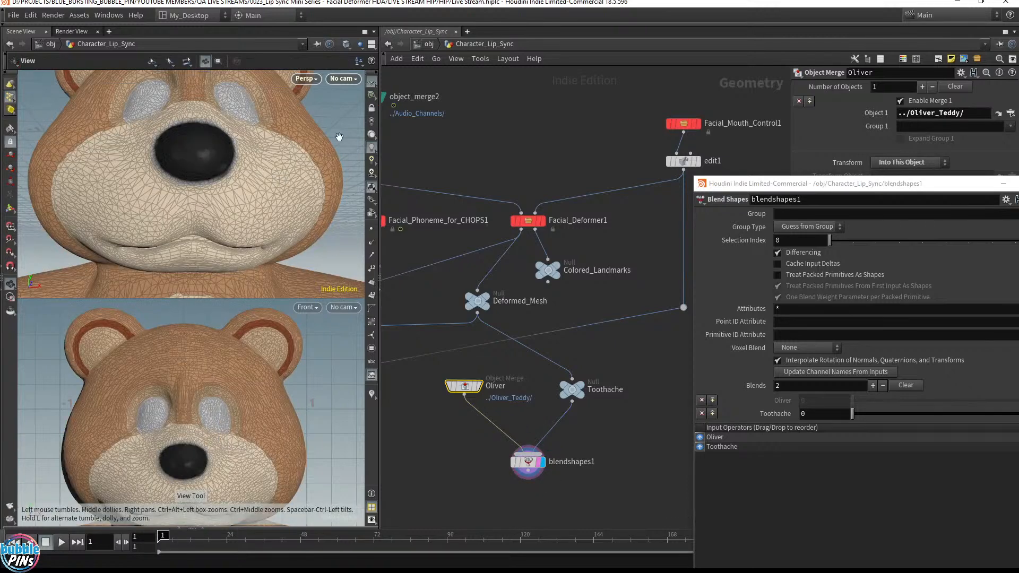
{"action": "left_click_drag", "start_coordinate": [861, 411], "coordinate": [711, 436]}
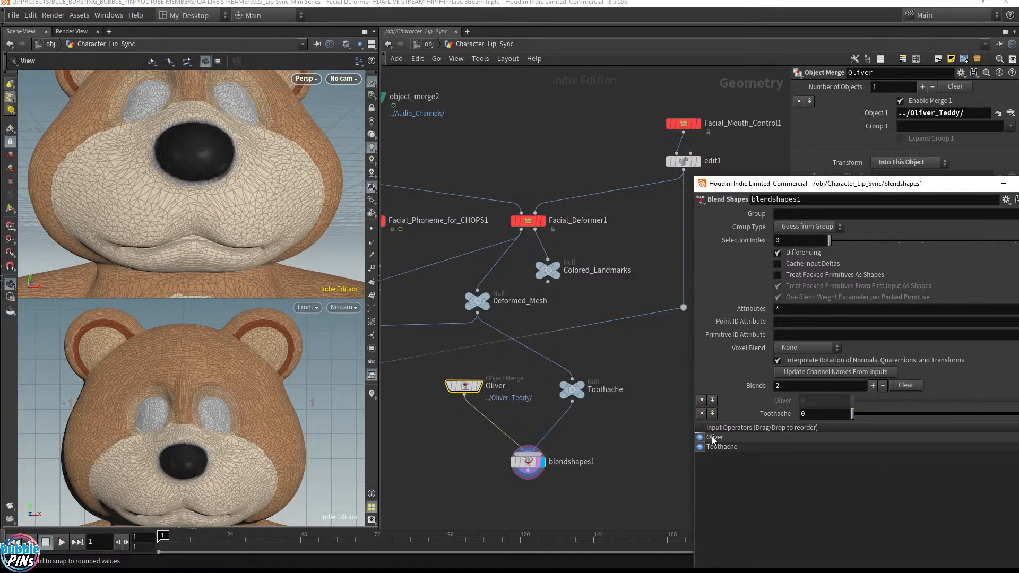
Keyframe the Toothache weight at 0 on frame 1 and at 1 on frame 24, and play the animation from the start.
{"action": "left_click", "coordinate": [774, 412], "text": "alt"}
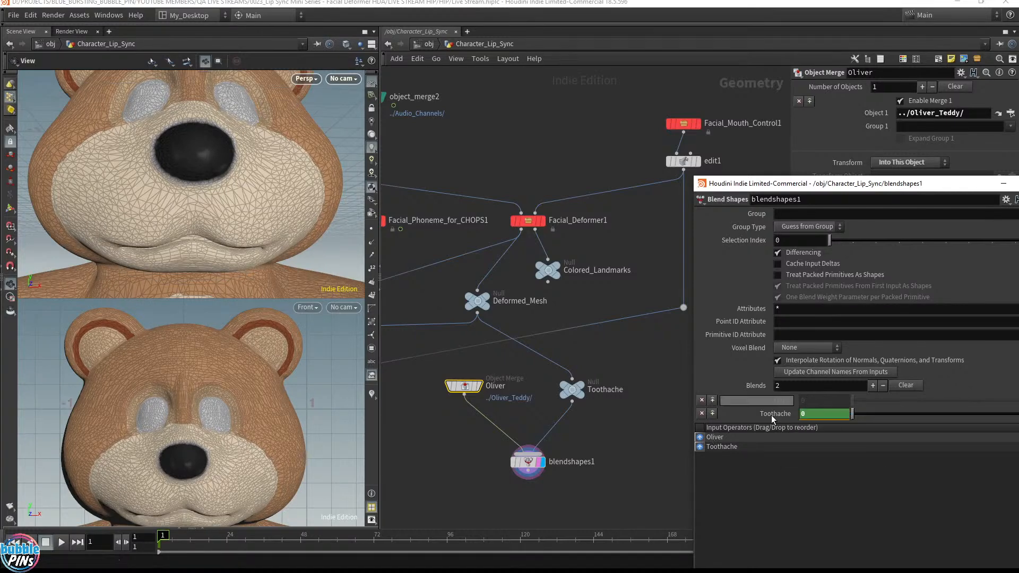
{"action": "left_click", "coordinate": [225, 543]}
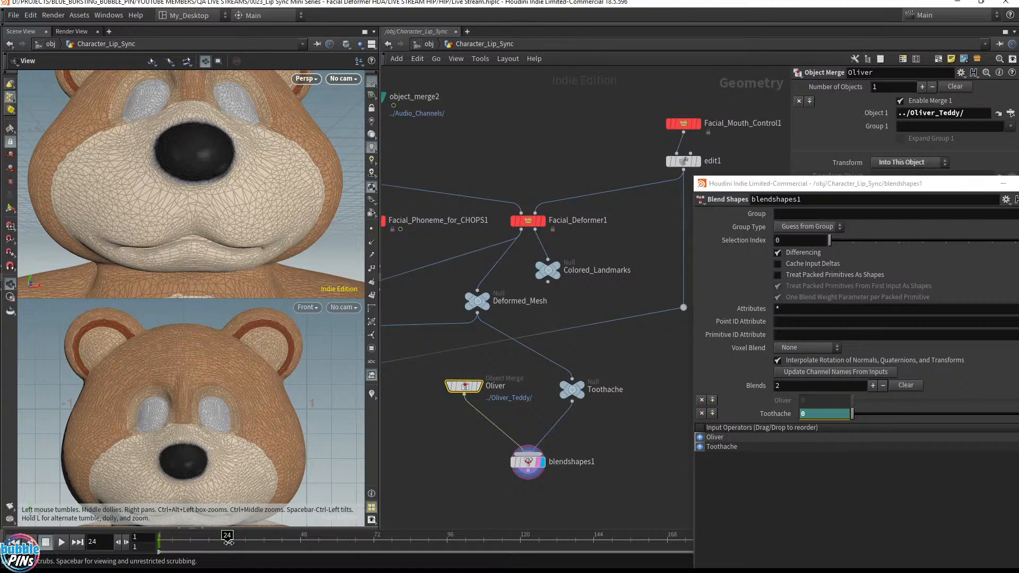
{"action": "double_click", "coordinate": [824, 416]}
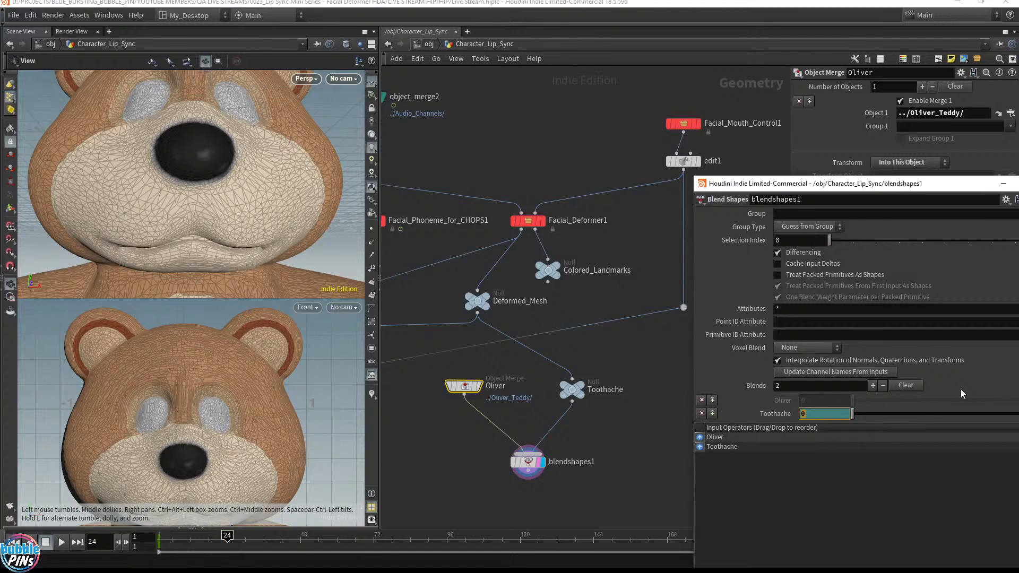
{"action": "type", "text": "1"}
{"action": "key", "text": "Return"}
{"action": "left_click", "coordinate": [774, 415], "text": "alt"}
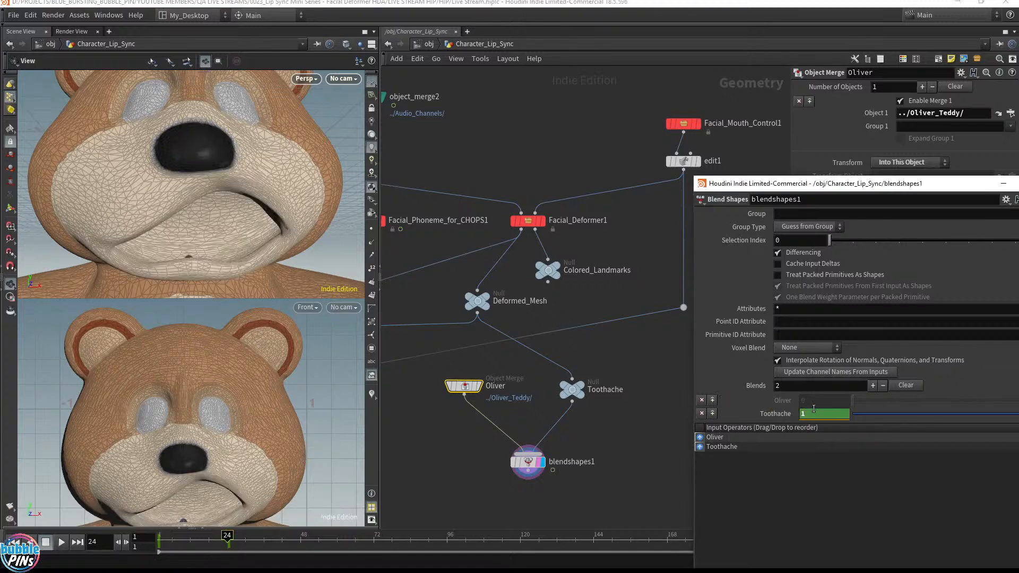
{"action": "key", "text": "ctrl+Up"}
{"action": "key", "text": "Up"}
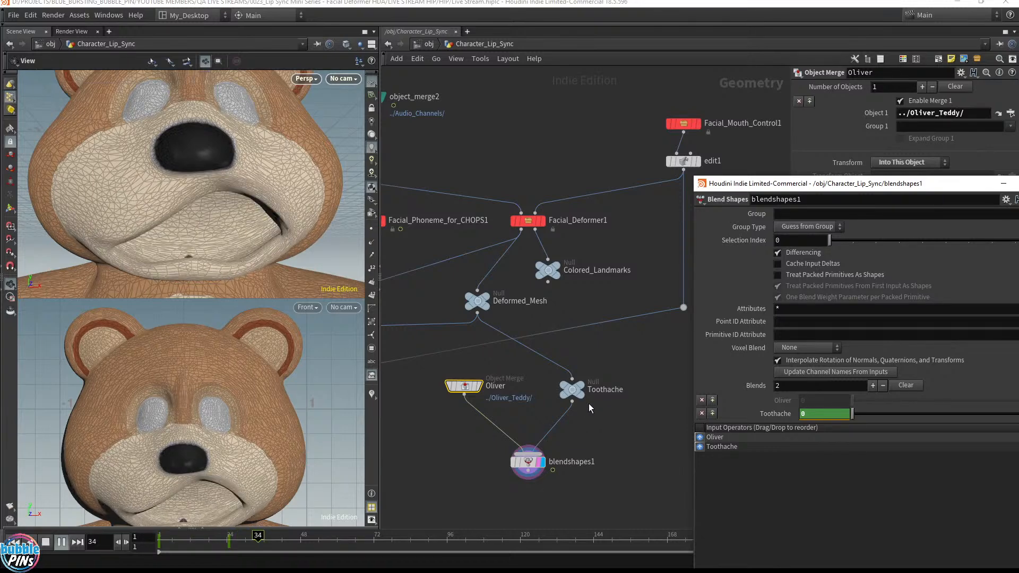
{"action": "key", "text": "Up"}
{"action": "key", "text": "ctrl+Up"}
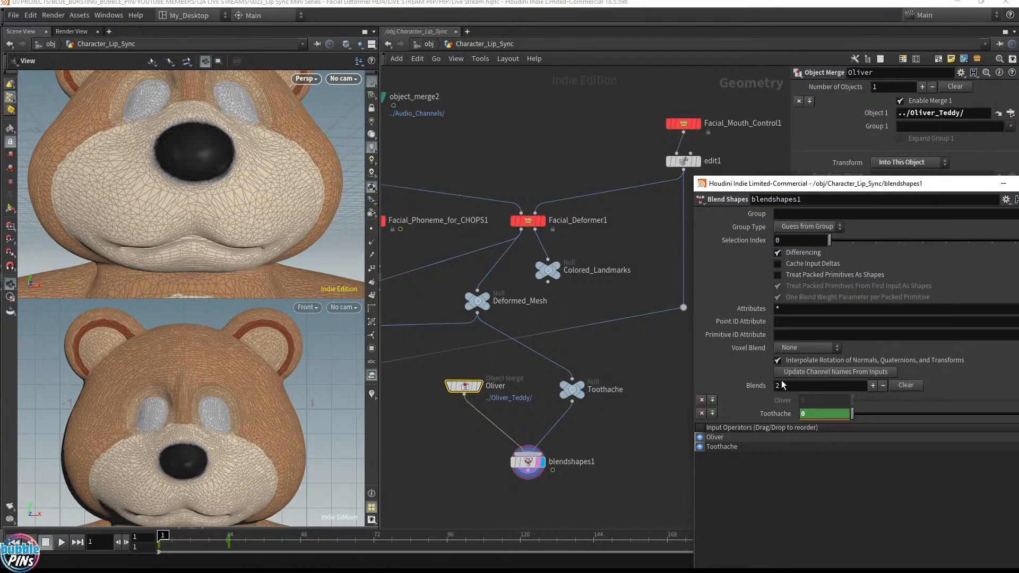
Replace the Toothache weight's keyframes with the expression sin($F) and play the animation.
{"action": "left_click", "coordinate": [782, 413], "text": "ctrl+shift"}
{"action": "left_click_drag", "start_coordinate": [810, 414], "coordinate": [722, 414]}
{"action": "type", "text": "sin("}
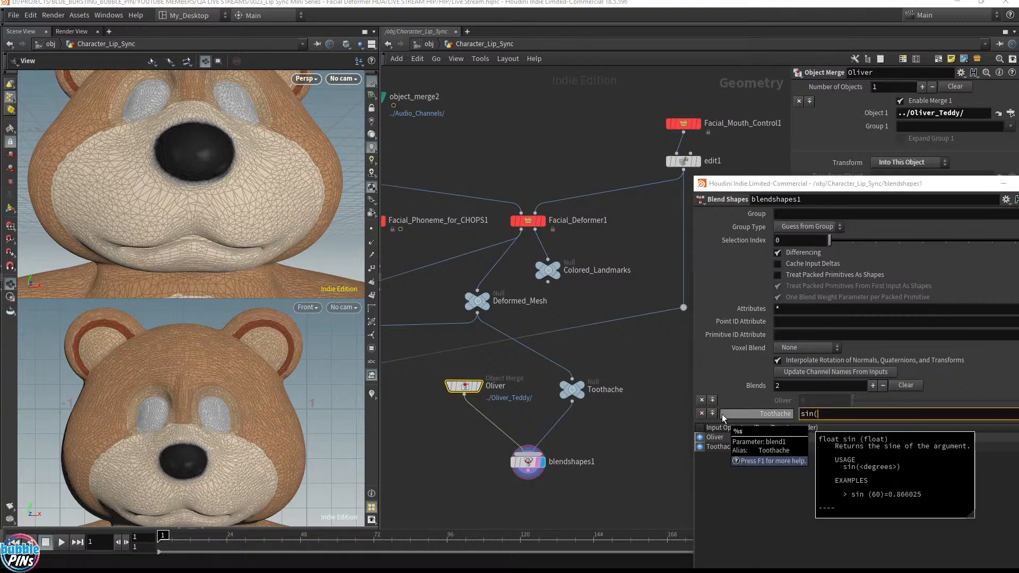
{"action": "type", "text": "$F)"}
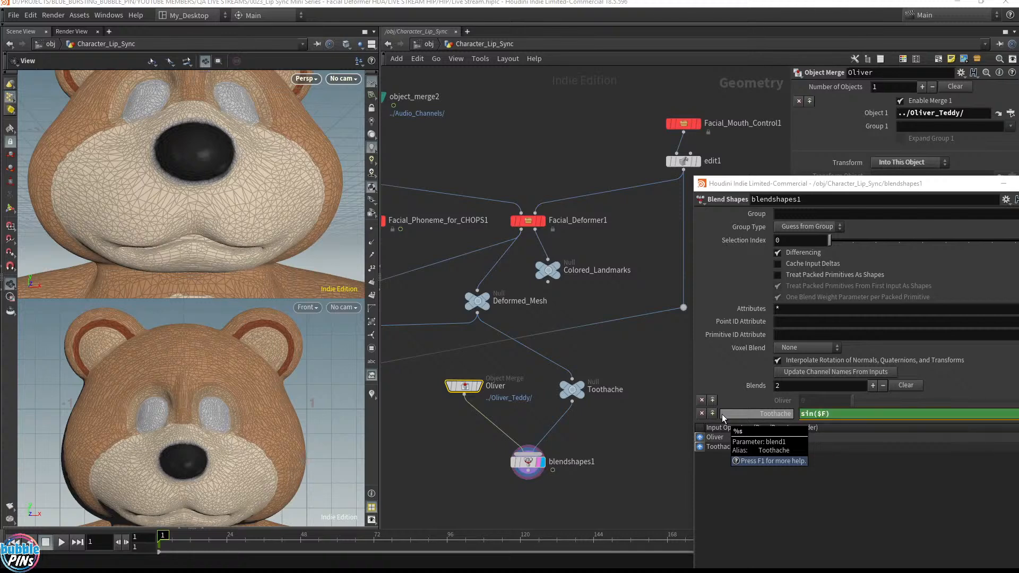
{"action": "key", "text": "Return"}
{"action": "key", "text": "Up"}
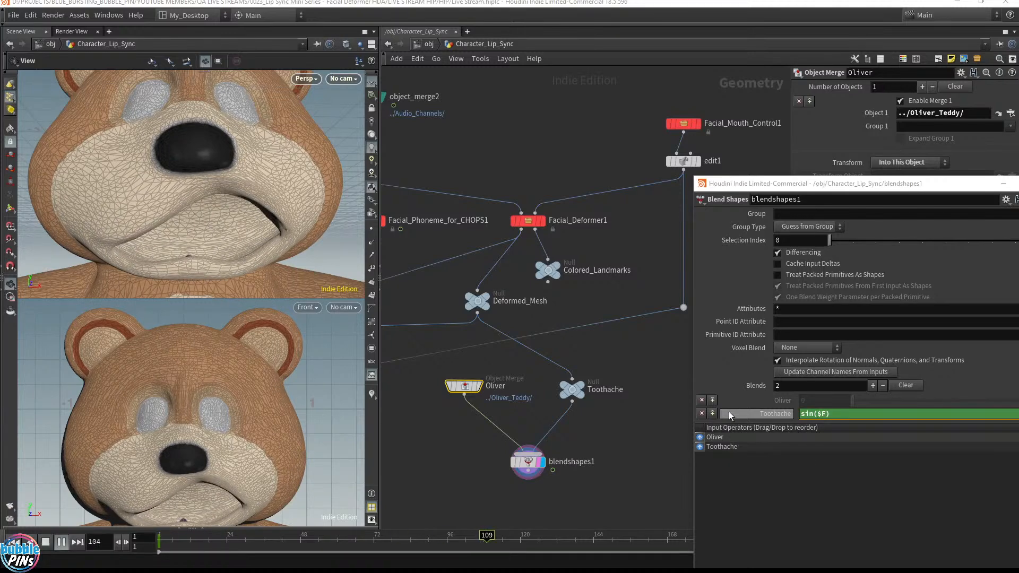
{"action": "key", "text": "ctrl+Up"}
Change the Toothache expression to sin($F*2), play the animation, and return to frame 1.
{"action": "left_click", "coordinate": [830, 414]}
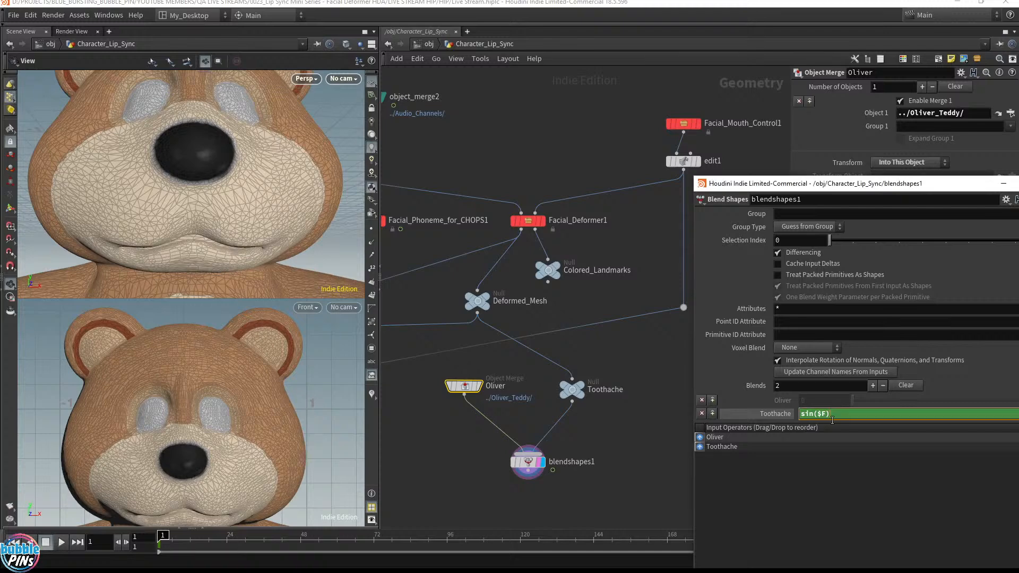
{"action": "type", "text": "9"}
{"action": "key", "text": "BackSpace"}
{"action": "type", "text": "*2"}
{"action": "key", "text": "Up"}
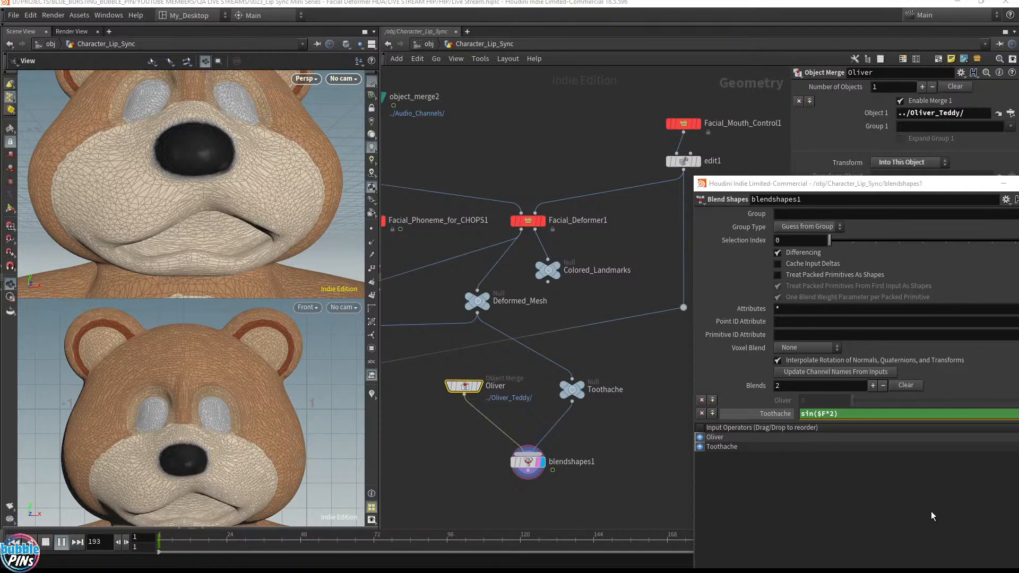
{"action": "key", "text": "ctrl+Up"}
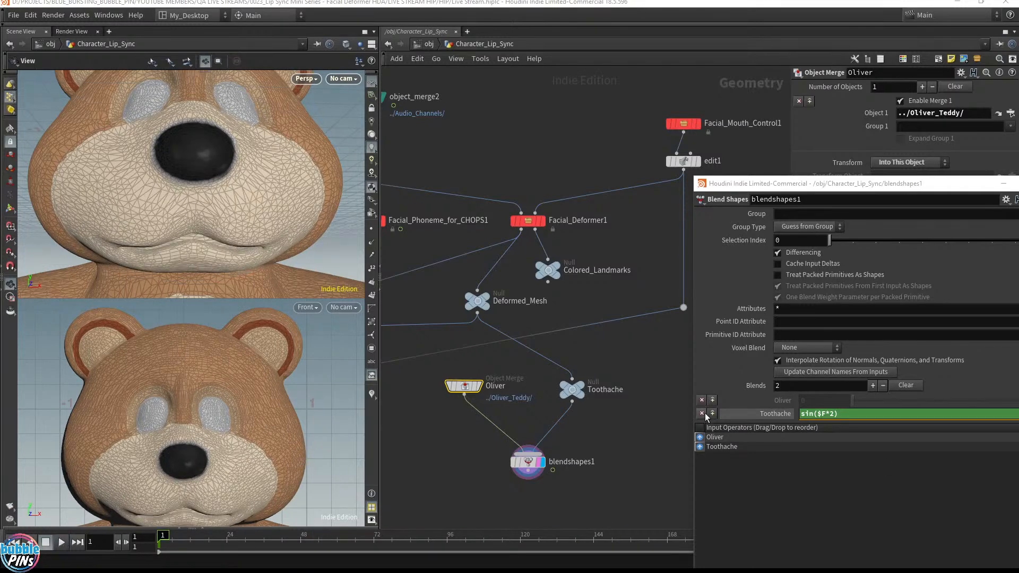
Delete the expression channel from the Toothache weight and set the weight to 0.
{"action": "right_click", "coordinate": [780, 416]}
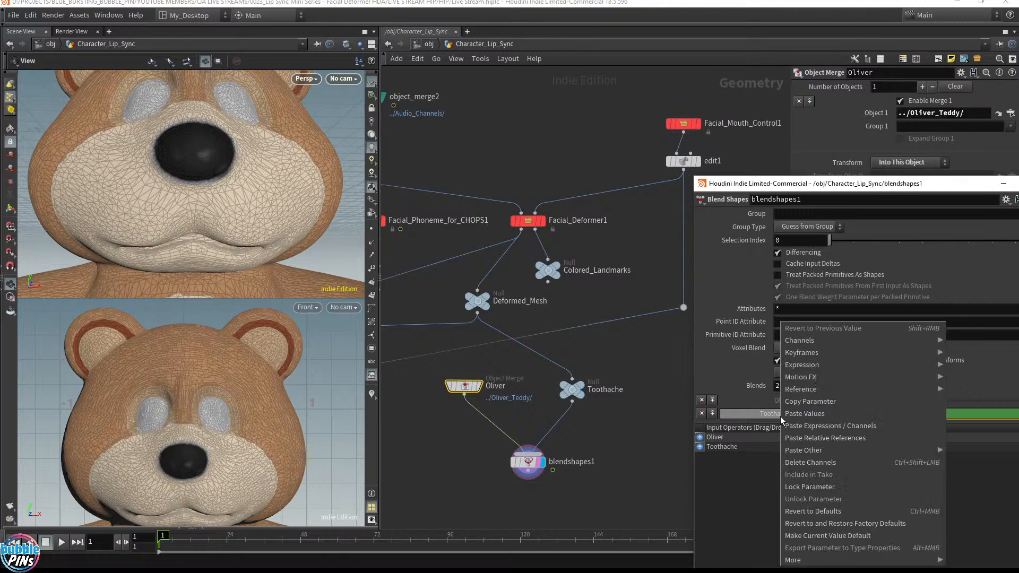
{"action": "left_click", "coordinate": [747, 457]}
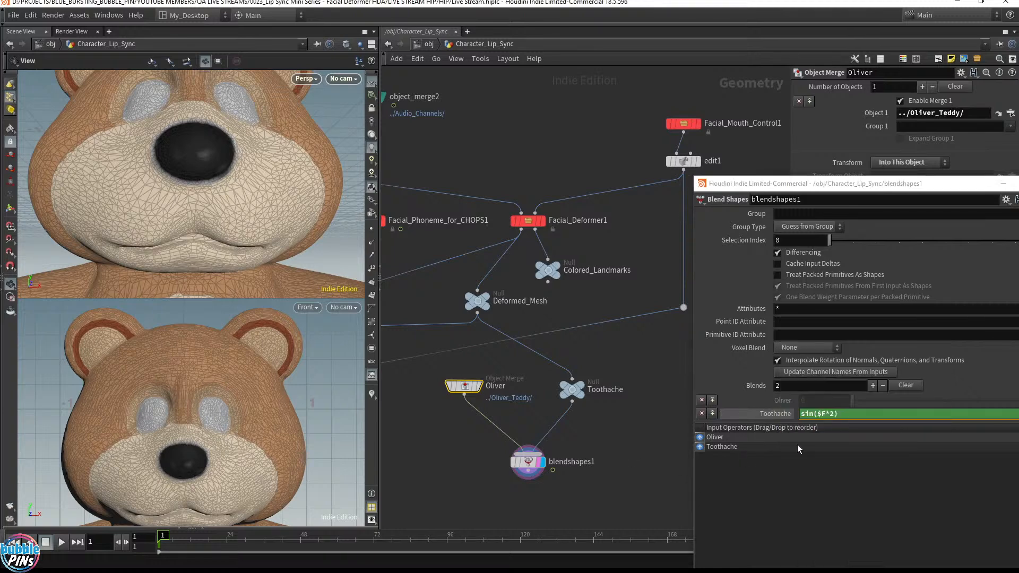
{"action": "left_click", "coordinate": [776, 415], "text": "ctrl+shift"}
{"action": "left_click", "coordinate": [838, 416]}
{"action": "left_click_drag", "start_coordinate": [885, 415], "coordinate": [598, 405]}
{"action": "type", "text": "0"}
{"action": "key", "text": "Return"}
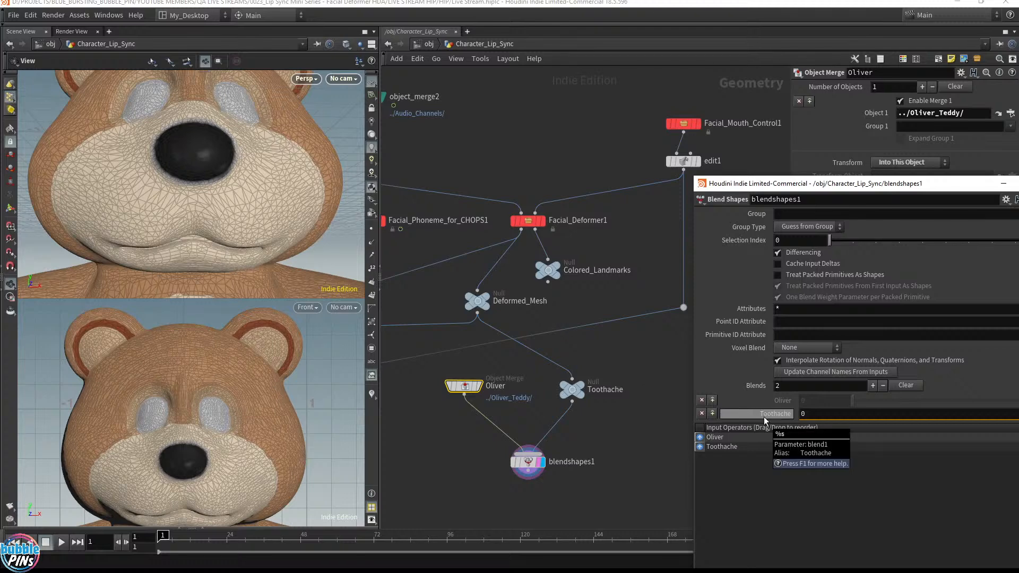
Set the Toothache weight to the expression abs(sin($F*2)), play the animation, and return to frame 1.
{"action": "mouse_move", "coordinate": [821, 417]}
{"action": "middle_mouse_down"}
{"action": "mouse_move", "coordinate": [831, 398]}
{"action": "mouse_move", "coordinate": [824, 440]}
{"action": "mouse_move", "coordinate": [797, 419]}
{"action": "mouse_move", "coordinate": [682, 420]}
{"action": "mouse_move", "coordinate": [824, 427]}
{"action": "middle_mouse_up"}
{"action": "left_click", "coordinate": [818, 418]}
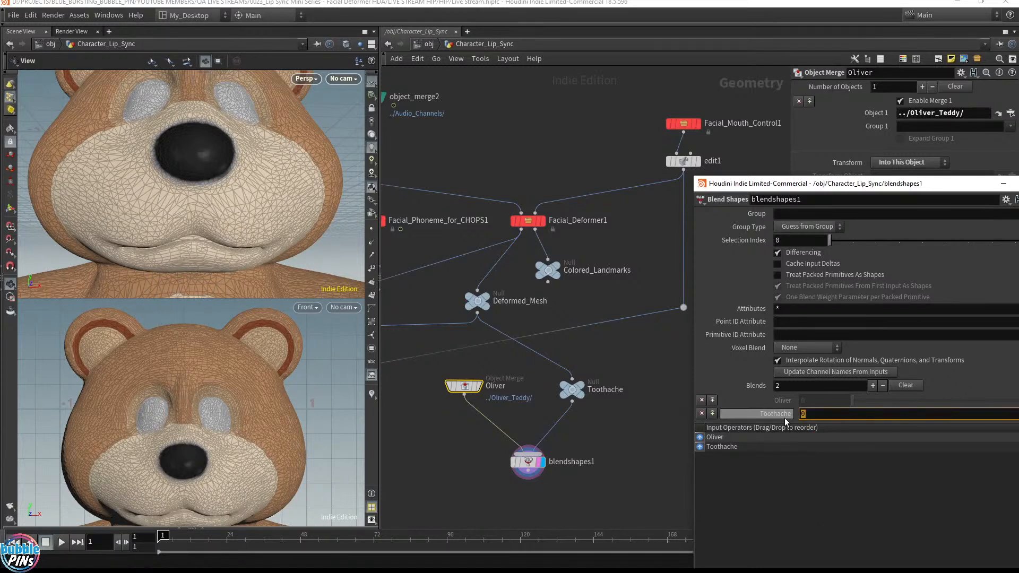
{"action": "type", "text": "sin("}
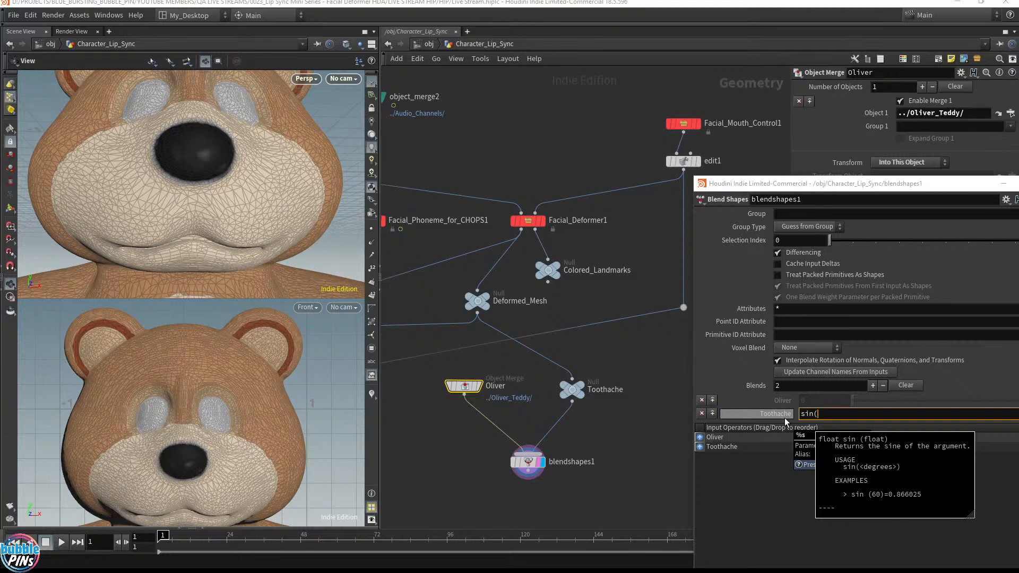
{"action": "type", "text": "$F"}
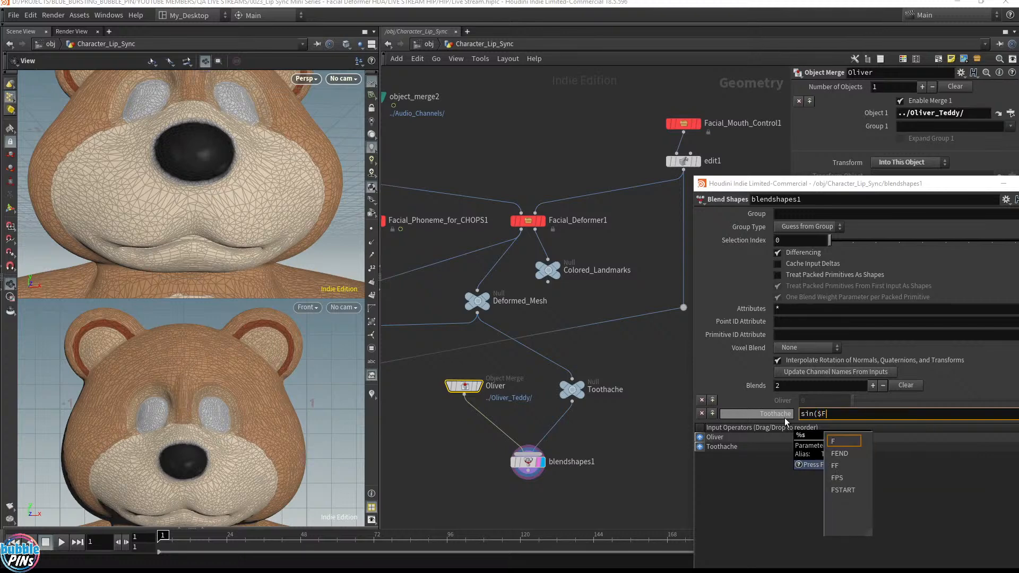
{"action": "type", "text": "*"}
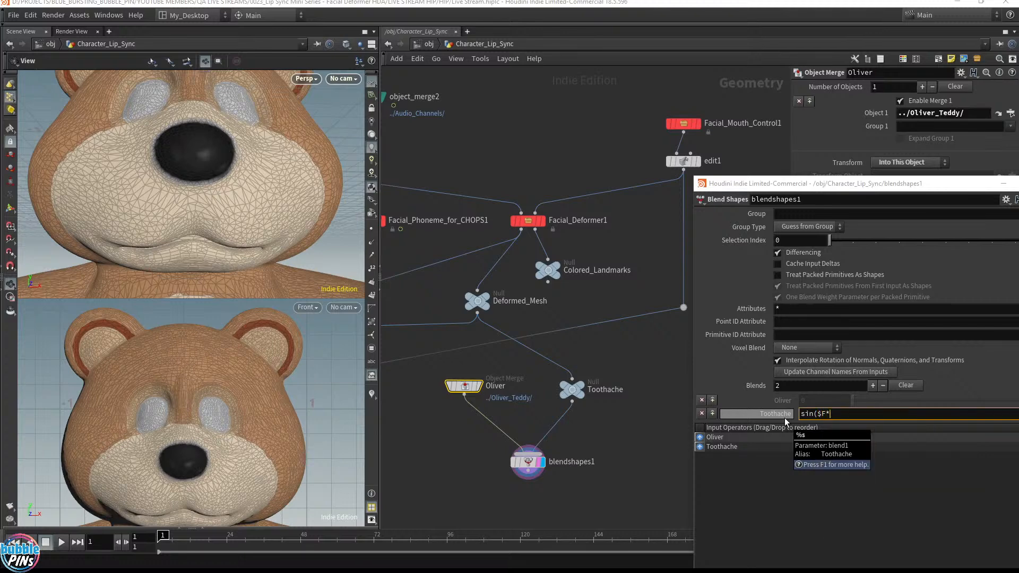
{"action": "type", "text": "2)"}
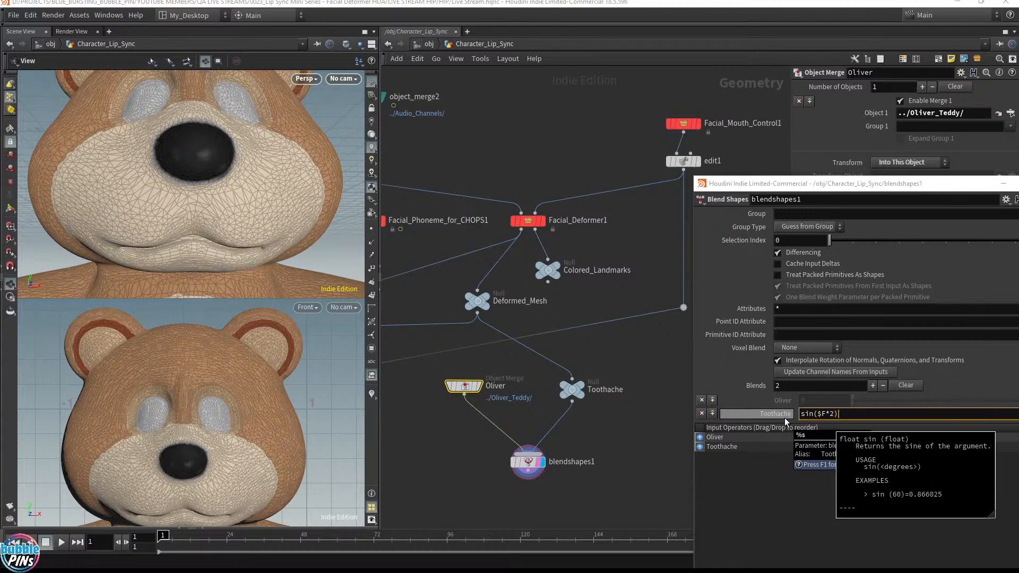
{"action": "key", "text": "Home"}
{"action": "type", "text": "abs("}
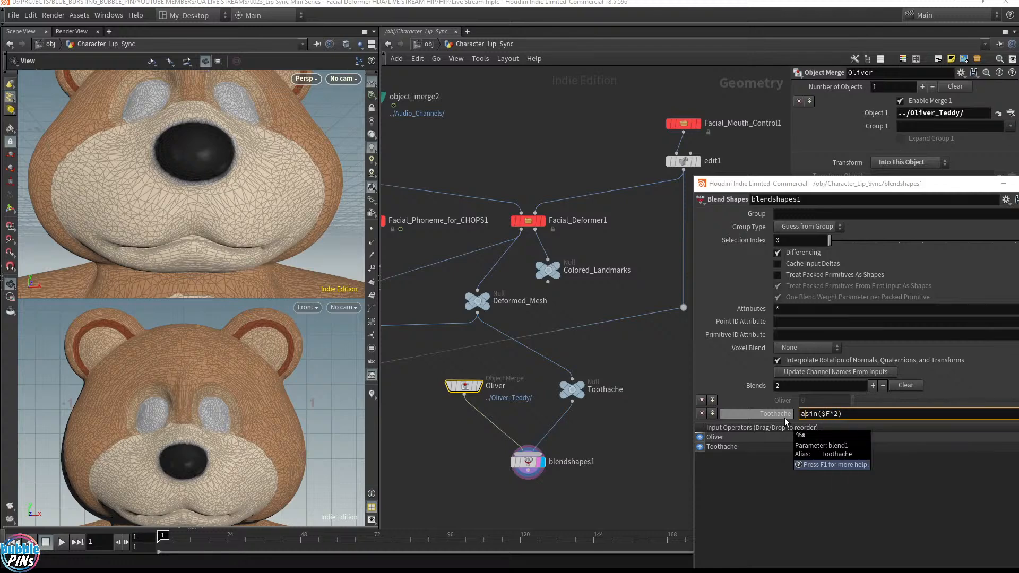
{"action": "key", "text": "End"}
{"action": "type", "text": ")"}
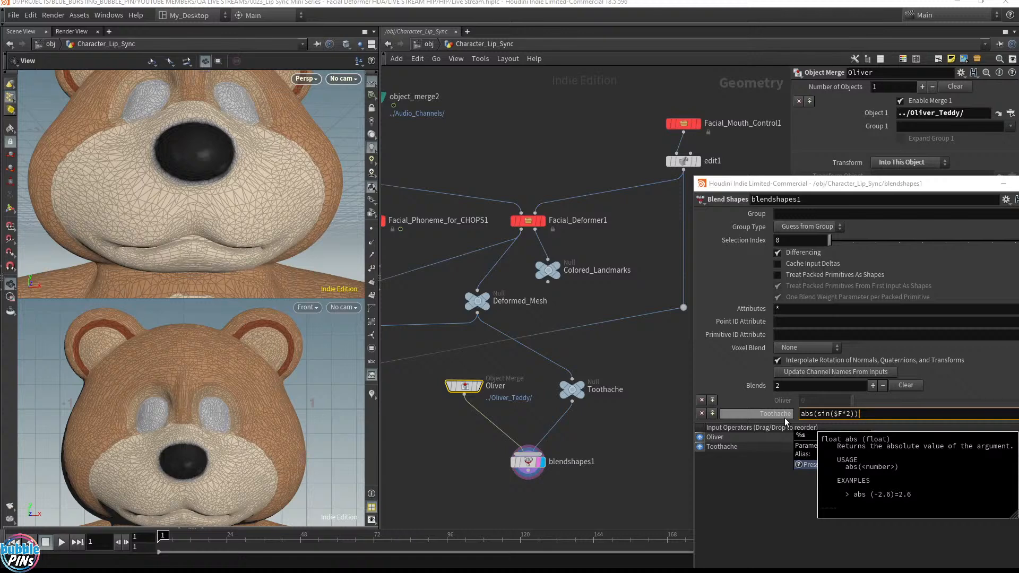
{"action": "key", "text": "Return"}
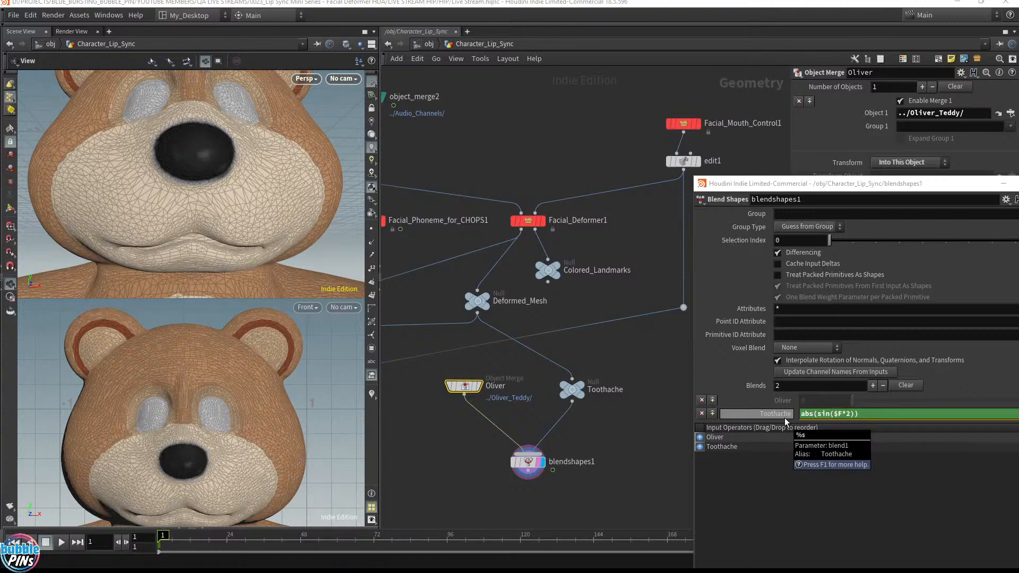
{"action": "key", "text": "Up"}
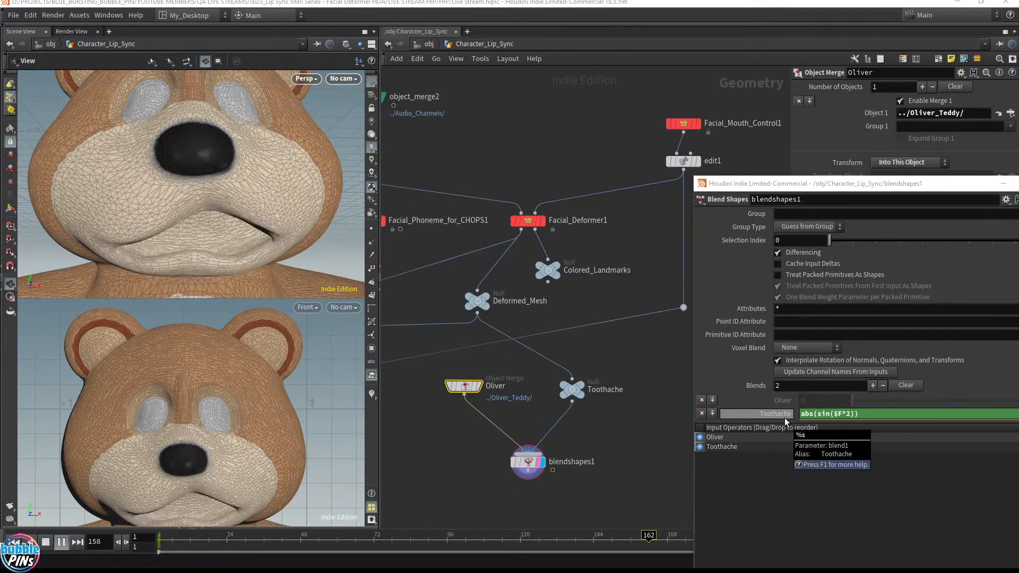
{"action": "key", "text": "ctrl+Up"}
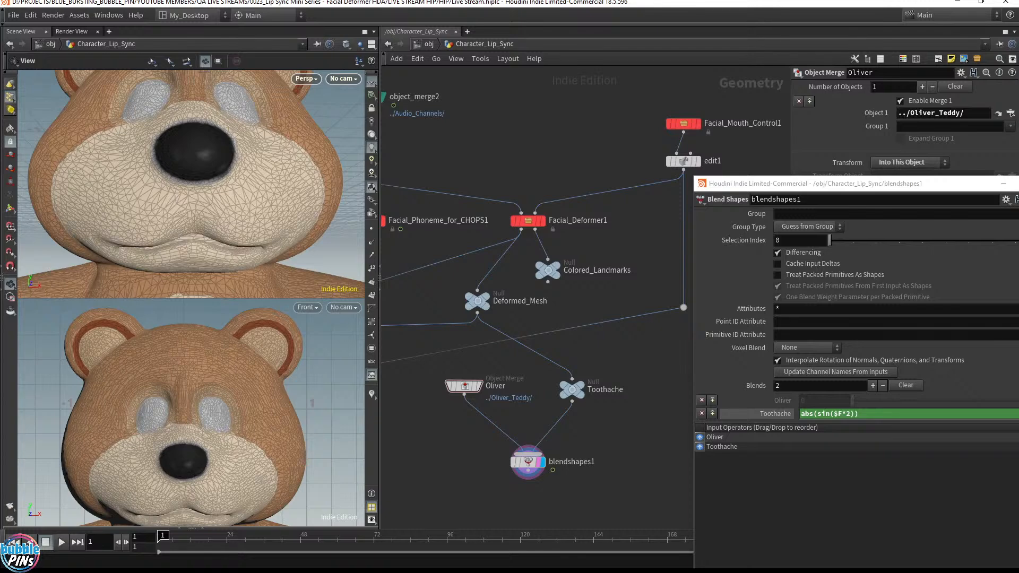
Switch to the Notepad lip sync outline and review the phoneme library notes under Customize your own Lips.
{"action": "key", "text": "alt+Tab"}
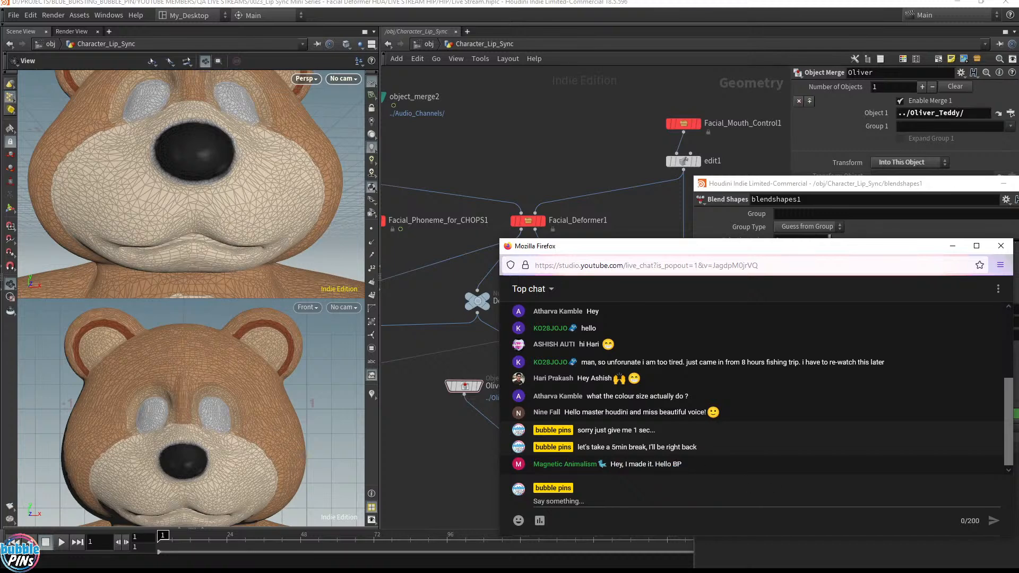
{"action": "key", "text": "alt+Tab"}
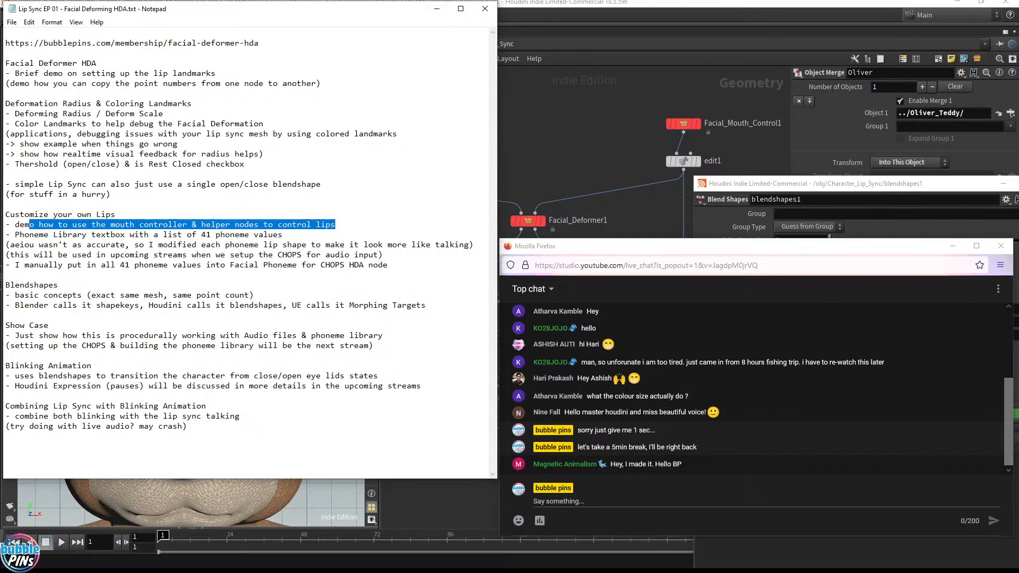
{"action": "left_click", "coordinate": [232, 305]}
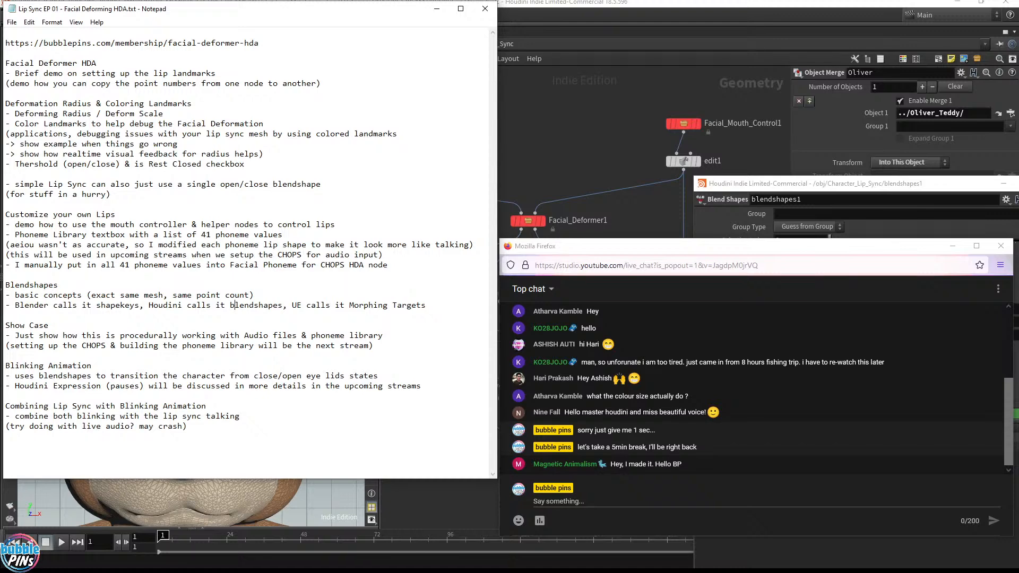
{"action": "left_click_drag", "start_coordinate": [6, 224], "coordinate": [250, 275]}
{"action": "left_click", "coordinate": [258, 264]}
{"action": "left_click_drag", "start_coordinate": [387, 265], "coordinate": [5, 235]}
{"action": "left_click_drag", "start_coordinate": [388, 265], "coordinate": [4, 214]}
{"action": "left_click", "coordinate": [62, 225]}
{"action": "left_click_drag", "start_coordinate": [5, 234], "coordinate": [139, 244]}
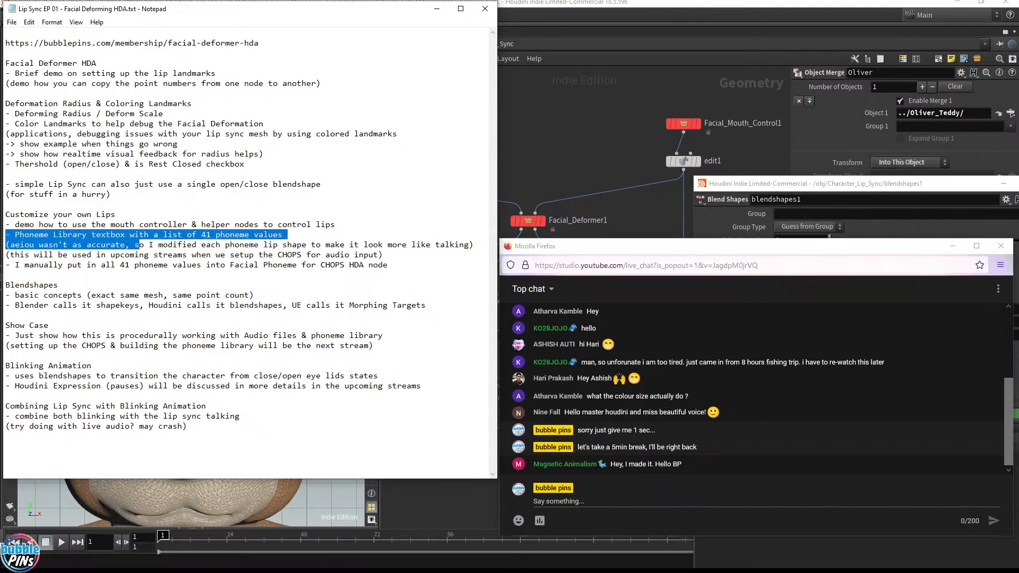
{"action": "left_click_drag", "start_coordinate": [139, 245], "coordinate": [6, 274]}
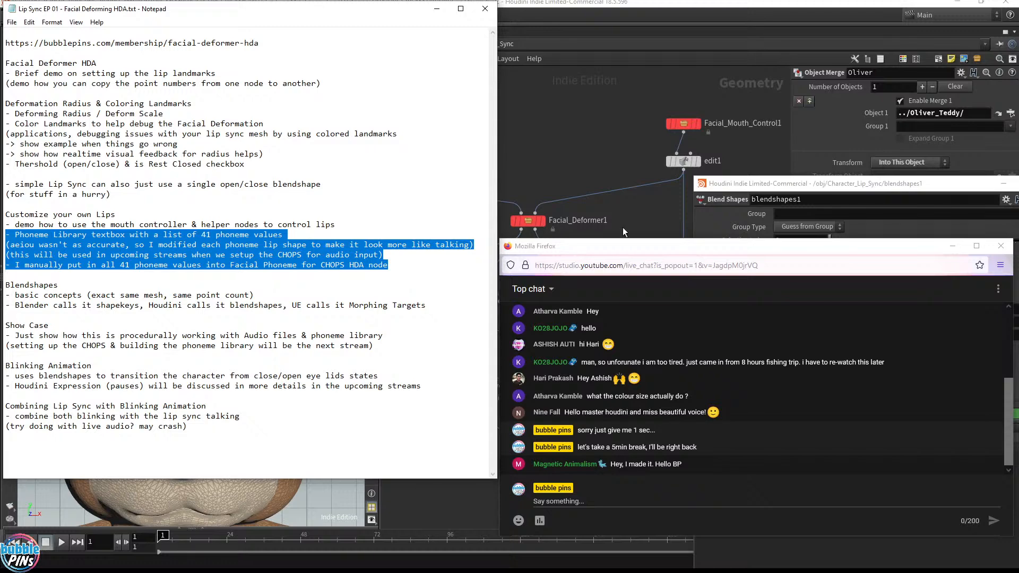
Switch back to Houdini, display Facial_Deformer1, and bring the Phoneme Values table of the Phoneme help page into full view.
{"action": "left_click", "coordinate": [663, 208]}
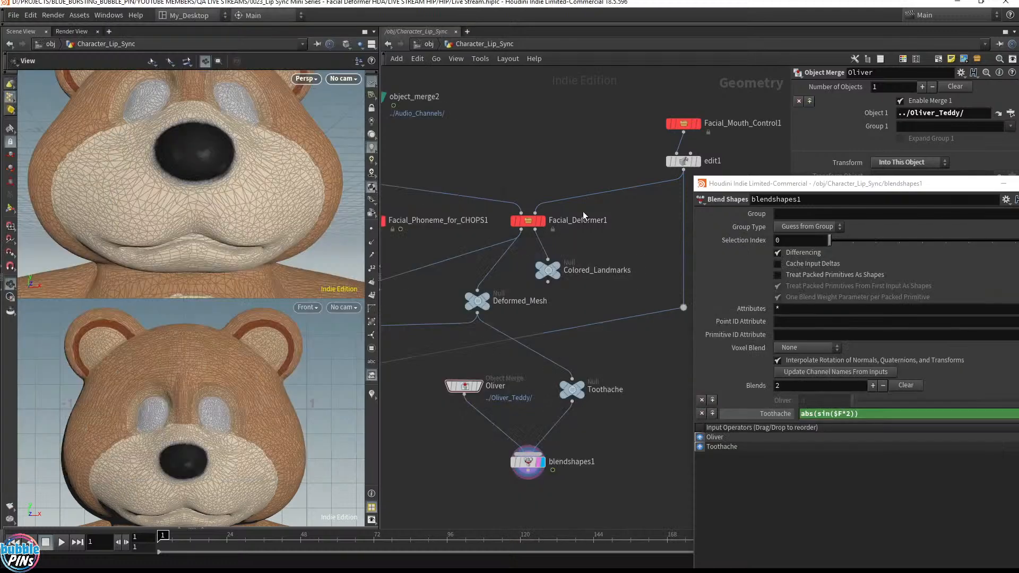
{"action": "left_click", "coordinate": [544, 225]}
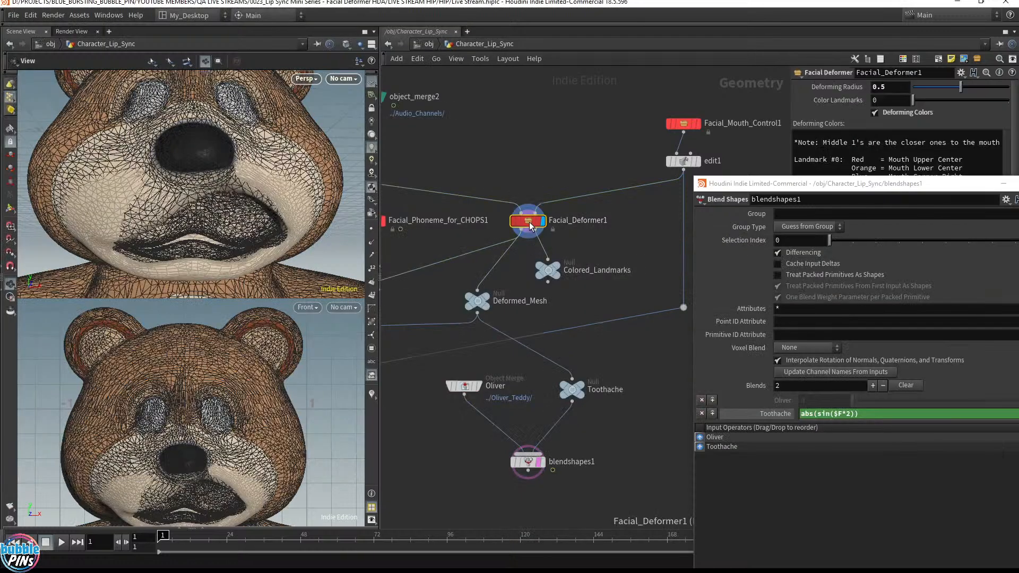
{"action": "left_click", "coordinate": [527, 219]}
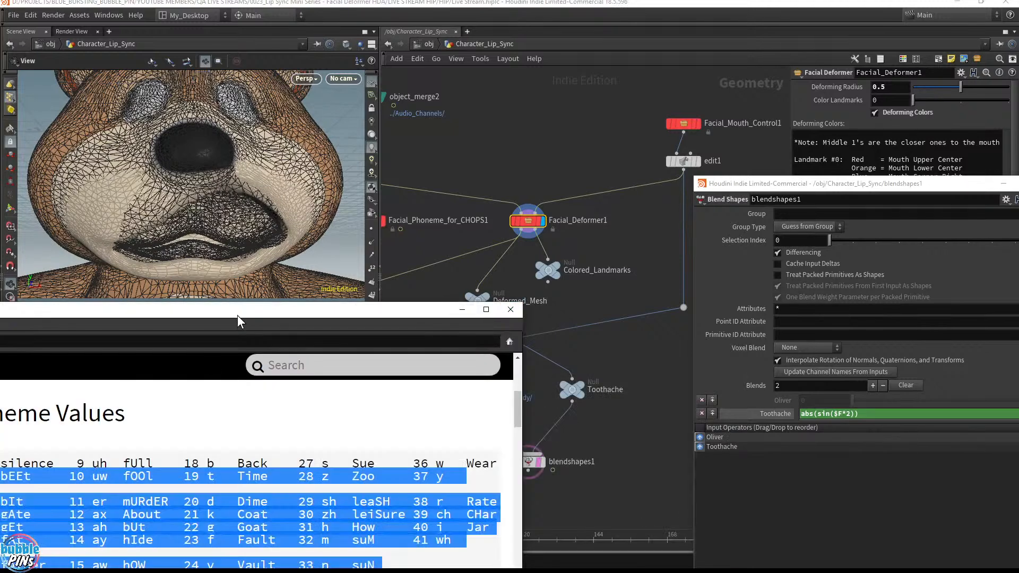
{"action": "left_click_drag", "start_coordinate": [262, 306], "coordinate": [354, 161]}
{"action": "left_click", "coordinate": [278, 316]}
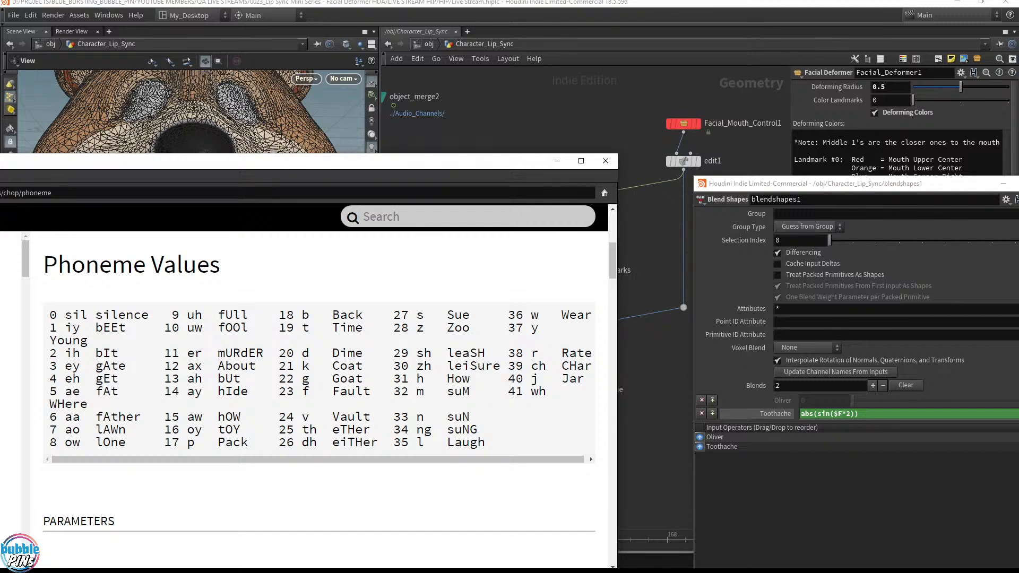
Examine the Phoneme Values table, comparing the Time and Dime entries, and move the help window out of the way.
{"action": "left_click_drag", "start_coordinate": [332, 353], "coordinate": [377, 352]}
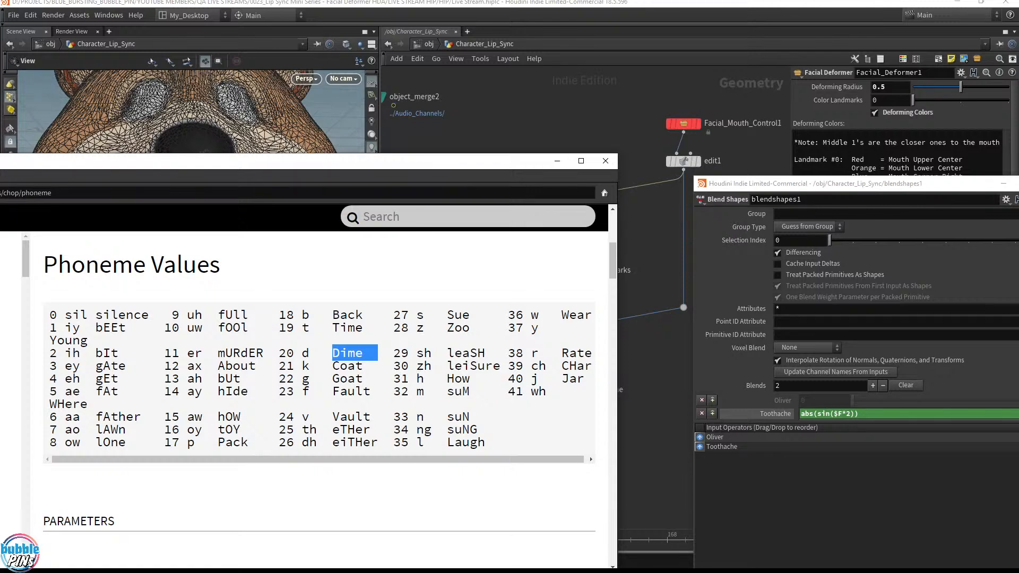
{"action": "left_click_drag", "start_coordinate": [332, 327], "coordinate": [370, 327]}
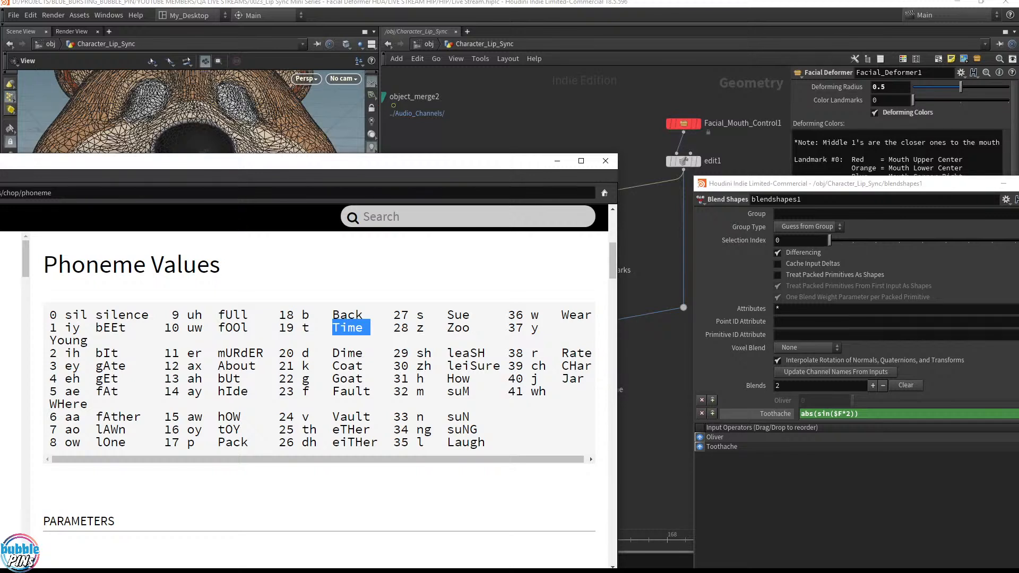
{"action": "left_click", "coordinate": [350, 328]}
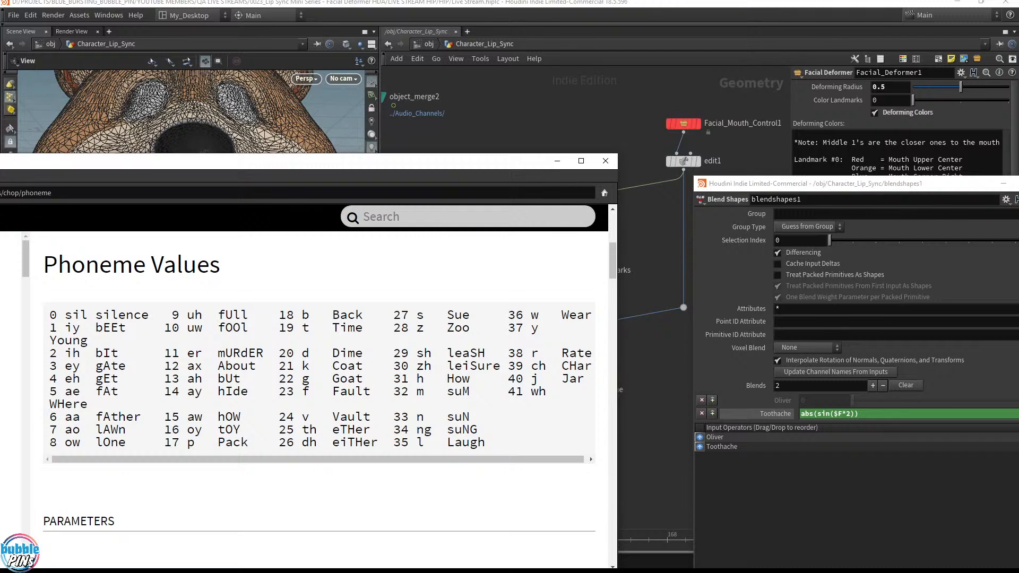
{"action": "double_click", "coordinate": [348, 353]}
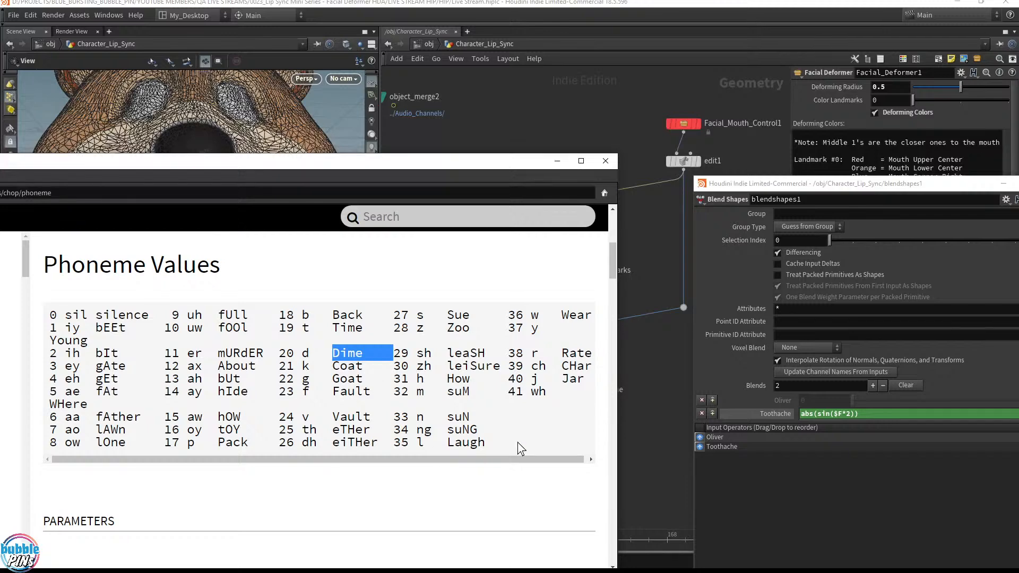
{"action": "left_click_drag", "start_coordinate": [485, 447], "coordinate": [43, 323]}
{"action": "left_click", "coordinate": [287, 379]}
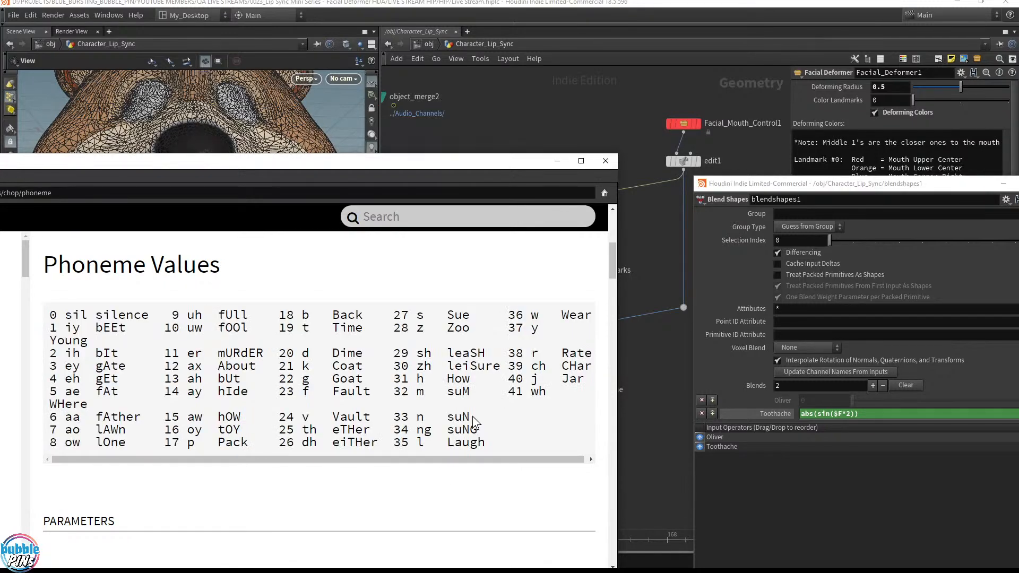
{"action": "left_click_drag", "start_coordinate": [339, 329], "coordinate": [368, 358]}
{"action": "left_click_drag", "start_coordinate": [487, 164], "coordinate": [521, 444]}
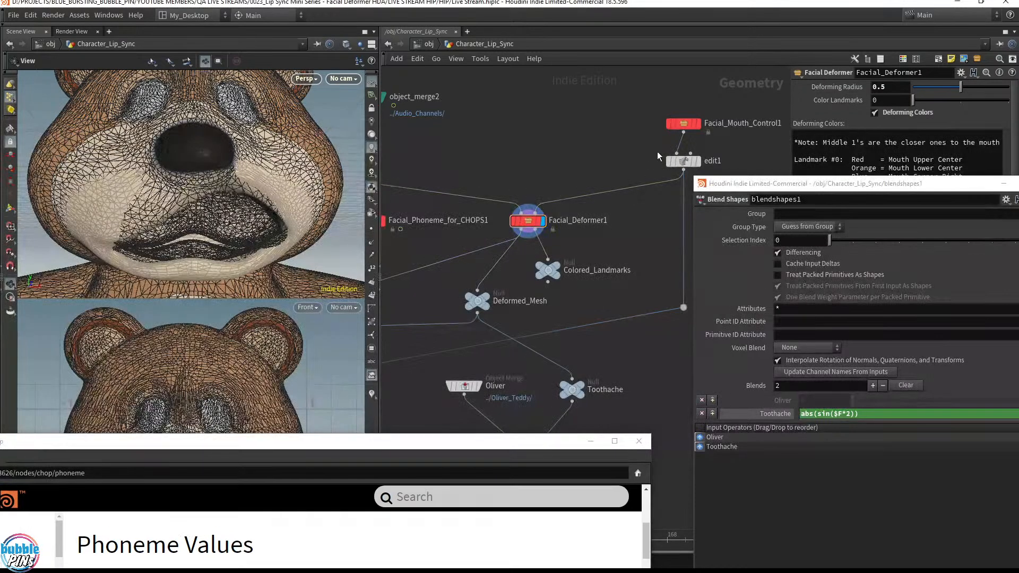
Allow editing of the Facial_Deformer1 asset's contents and enter its internal network.
{"action": "left_click", "coordinate": [683, 123]}
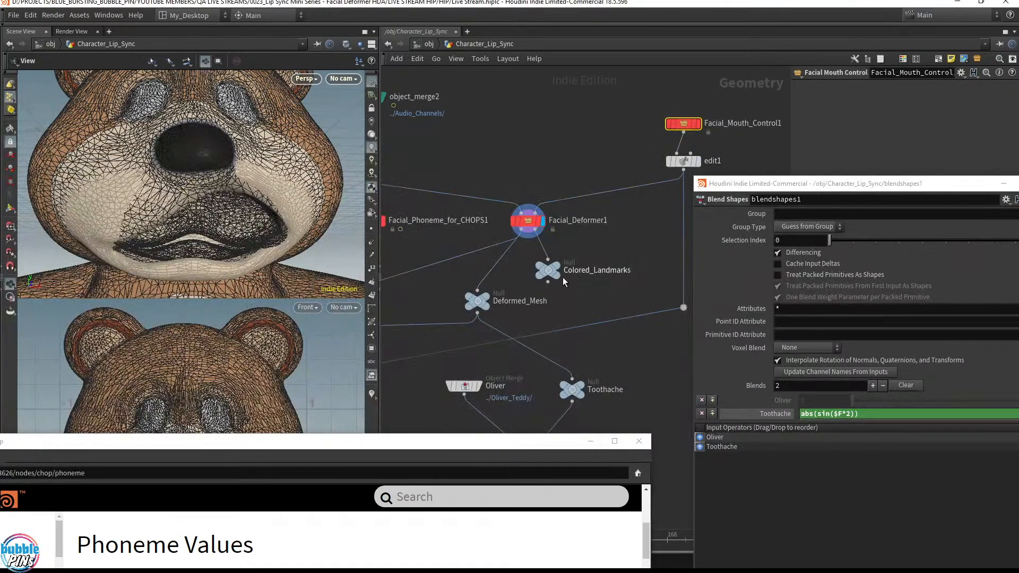
{"action": "middle_click_drag", "start_coordinate": [623, 351], "coordinate": [634, 229]}
{"action": "middle_click_drag", "start_coordinate": [598, 186], "coordinate": [575, 289]}
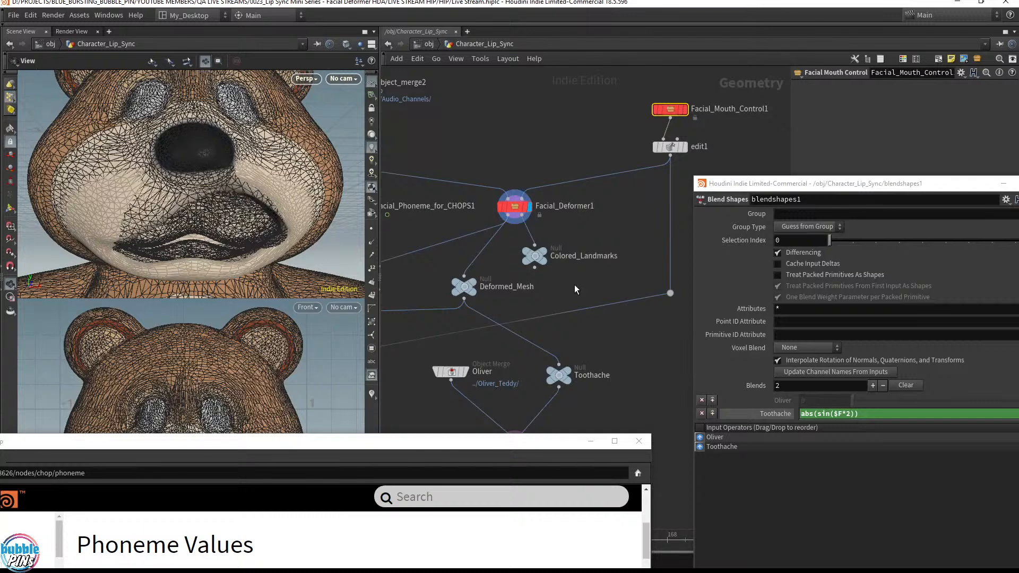
{"action": "right_click", "coordinate": [513, 209]}
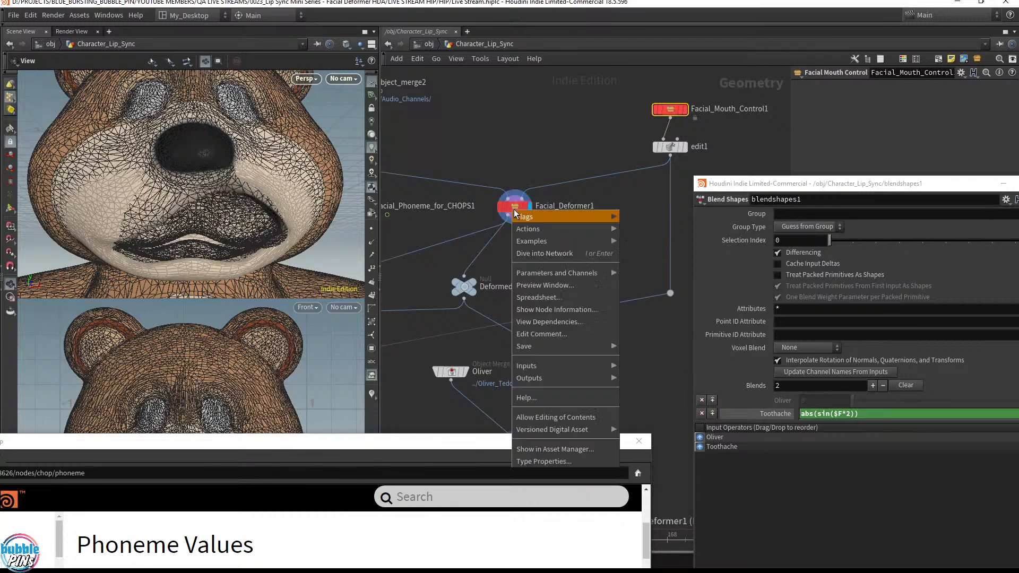
{"action": "left_click", "coordinate": [555, 417]}
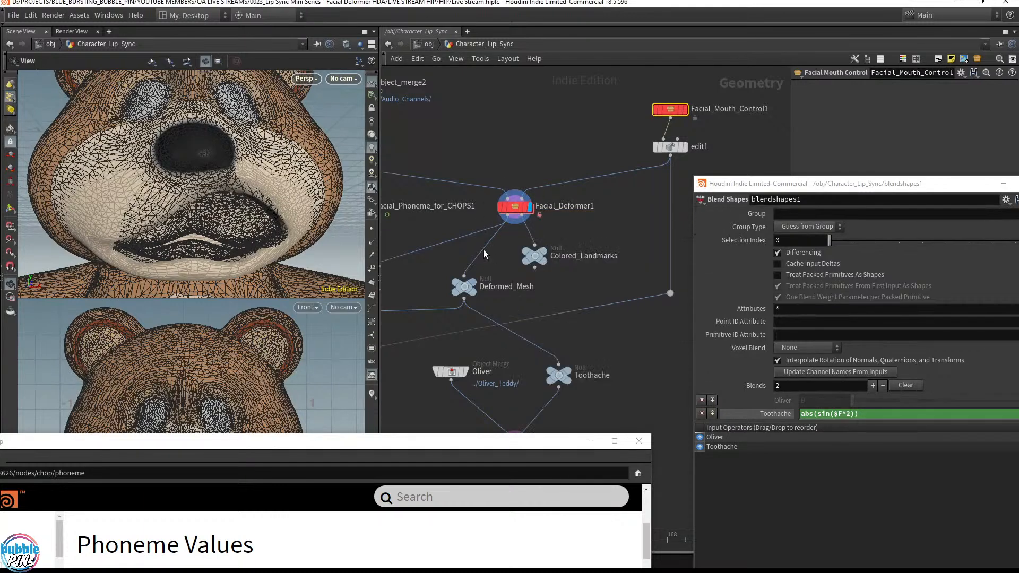
{"action": "double_click", "coordinate": [515, 207]}
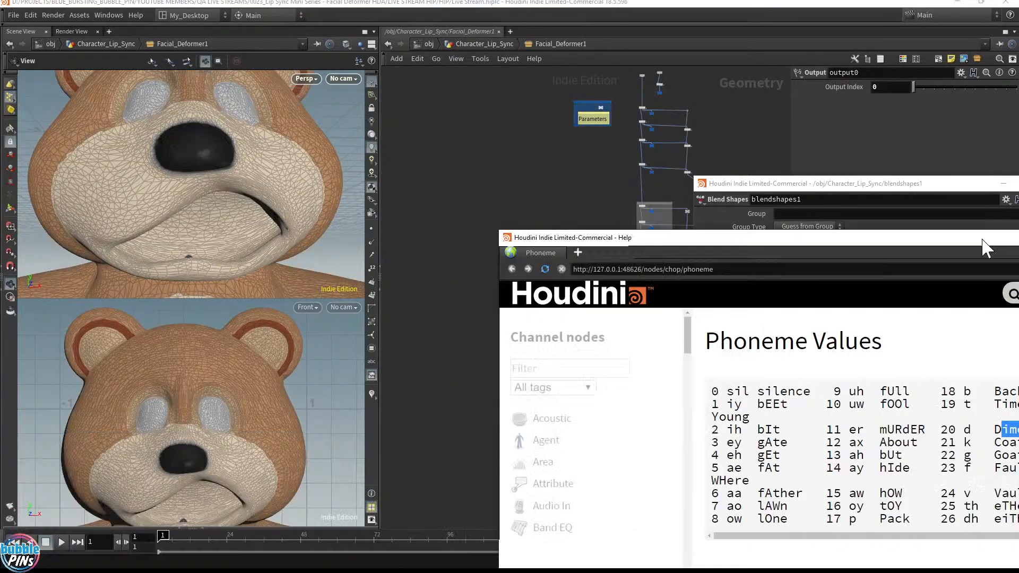
Maximize the network editor, look over Facial_Deformer1's internal nodes, and return to the Character_Lip_Sync network.
{"action": "left_click", "coordinate": [1005, 32]}
{"action": "left_click_drag", "start_coordinate": [891, 193], "coordinate": [697, 192]}
{"action": "left_click", "coordinate": [861, 189]}
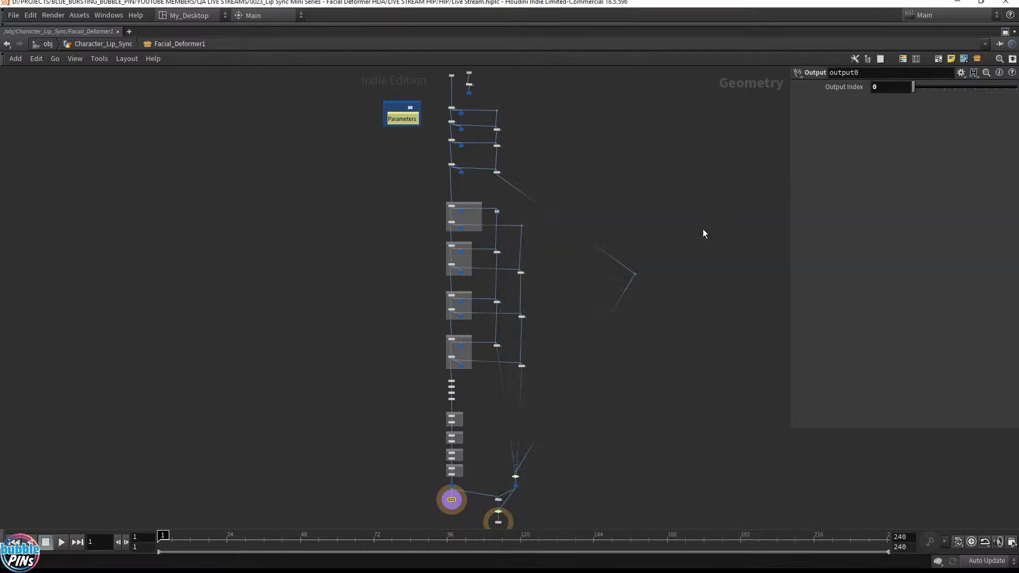
{"action": "middle_click_drag", "start_coordinate": [689, 393], "coordinate": [718, 435]}
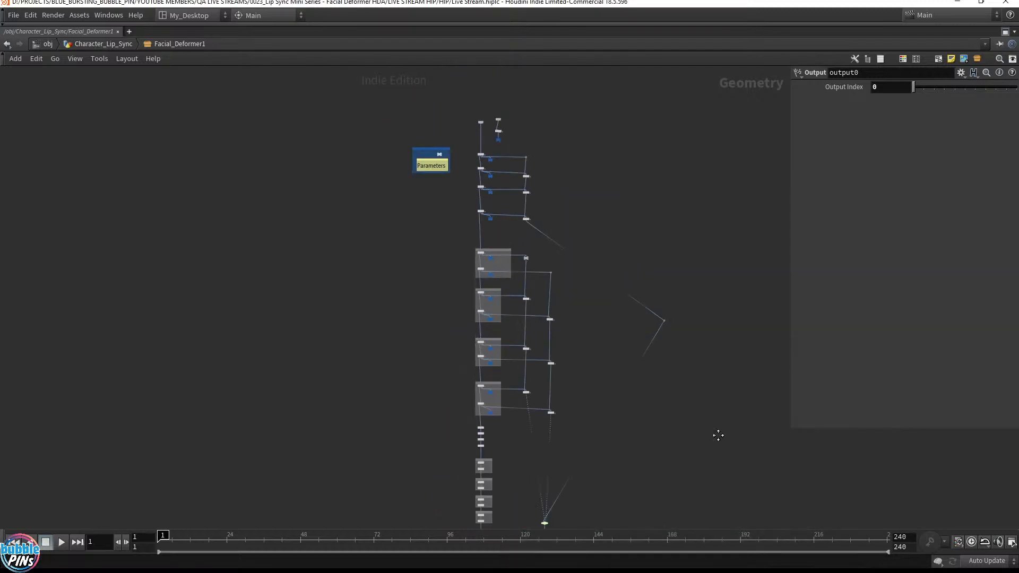
{"action": "key", "text": "u"}
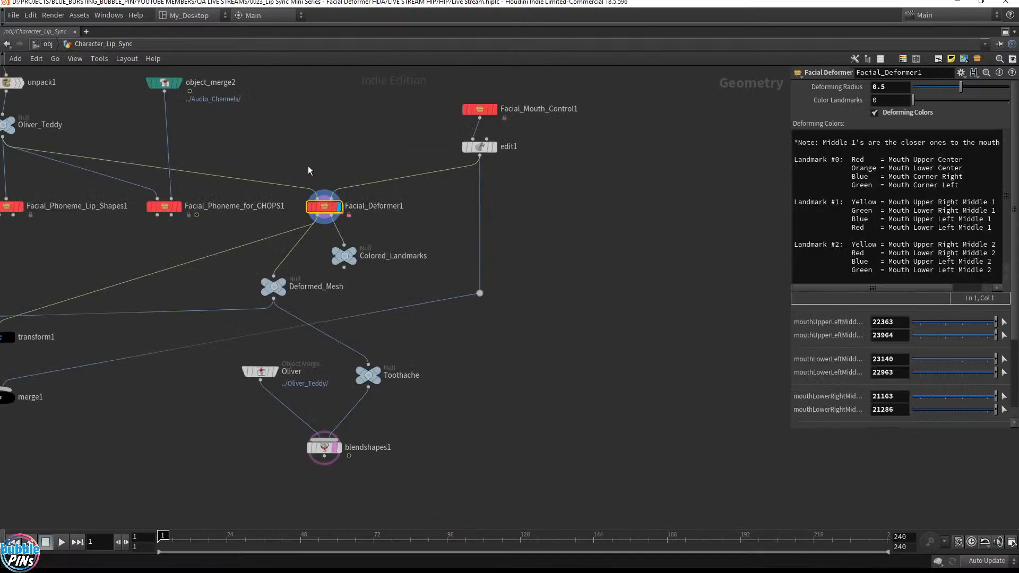
Allow editing of the Facial_Phoneme_for_CHOPS1 asset's contents and enter its internal network.
{"action": "middle_click_drag", "start_coordinate": [286, 149], "coordinate": [555, 177]}
{"action": "left_click", "coordinate": [430, 240]}
{"action": "right_click", "coordinate": [428, 240]}
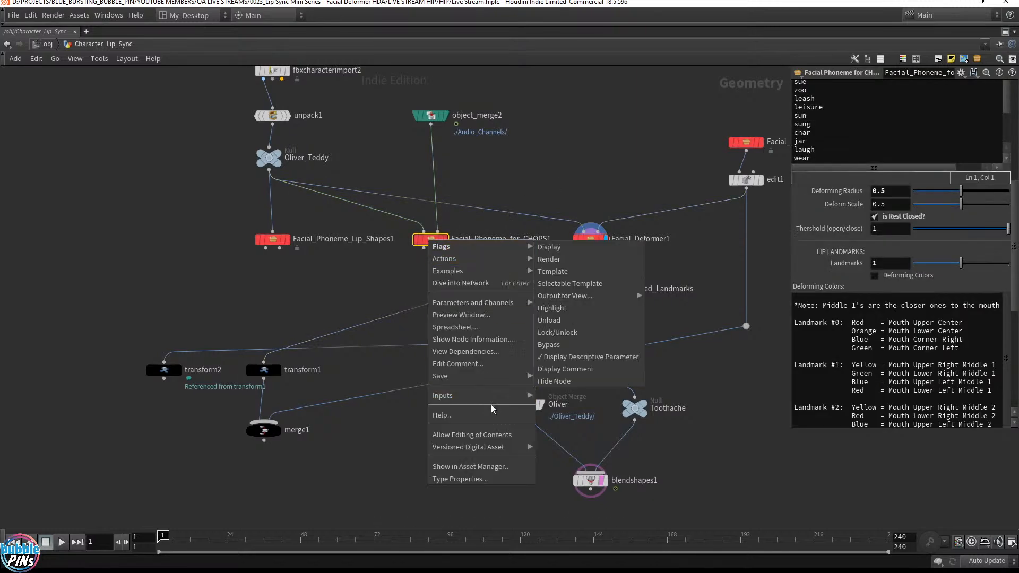
{"action": "left_click", "coordinate": [476, 434]}
{"action": "double_click", "coordinate": [431, 239]}
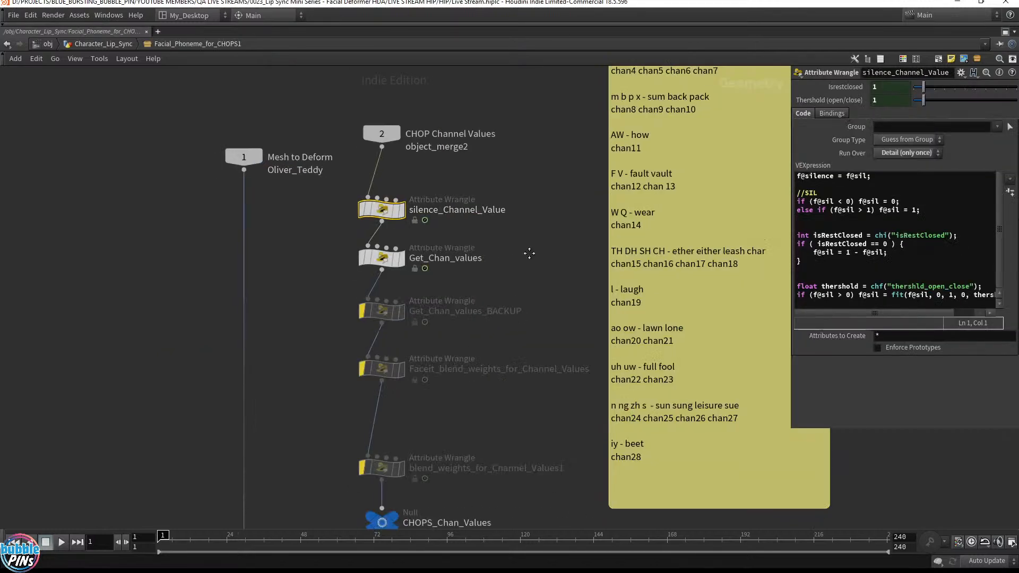
Look over the asset's phoneme rows in the network, marking out one row after another, and zoom in on the Facial Deformer nodes.
{"action": "scroll", "coordinate": [561, 235], "scroll_direction": "down", "scroll_amount": 3}
{"action": "scroll", "coordinate": [562, 234], "scroll_direction": "down", "scroll_amount": 5}
{"action": "middle_click_drag", "start_coordinate": [721, 352], "coordinate": [582, 197]}
{"action": "scroll", "coordinate": [727, 329], "scroll_direction": "down", "scroll_amount": 1}
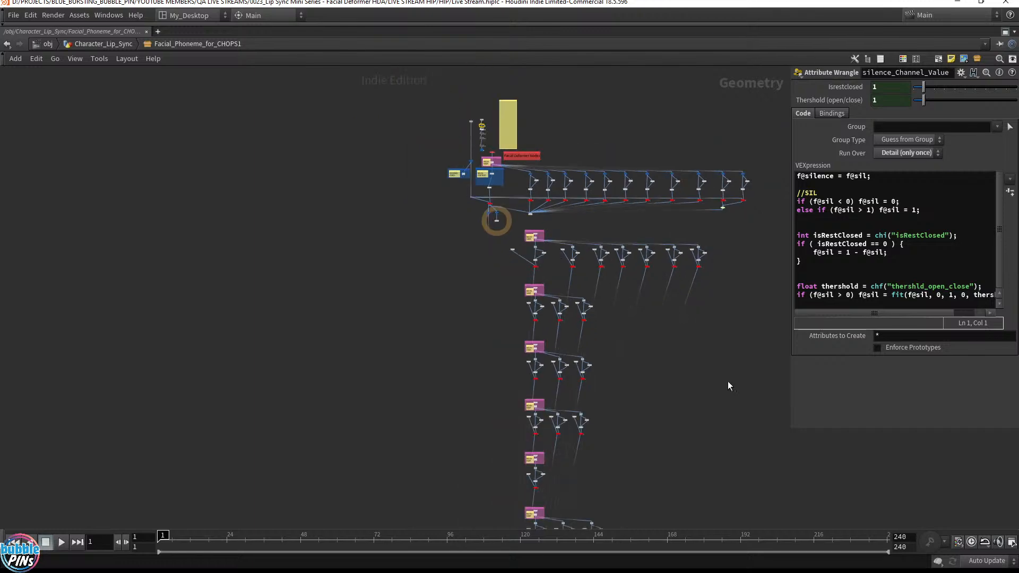
{"action": "middle_click_drag", "start_coordinate": [727, 381], "coordinate": [676, 290]}
{"action": "left_click_drag", "start_coordinate": [323, 201], "coordinate": [696, 153]}
{"action": "left_click_drag", "start_coordinate": [384, 236], "coordinate": [578, 197]}
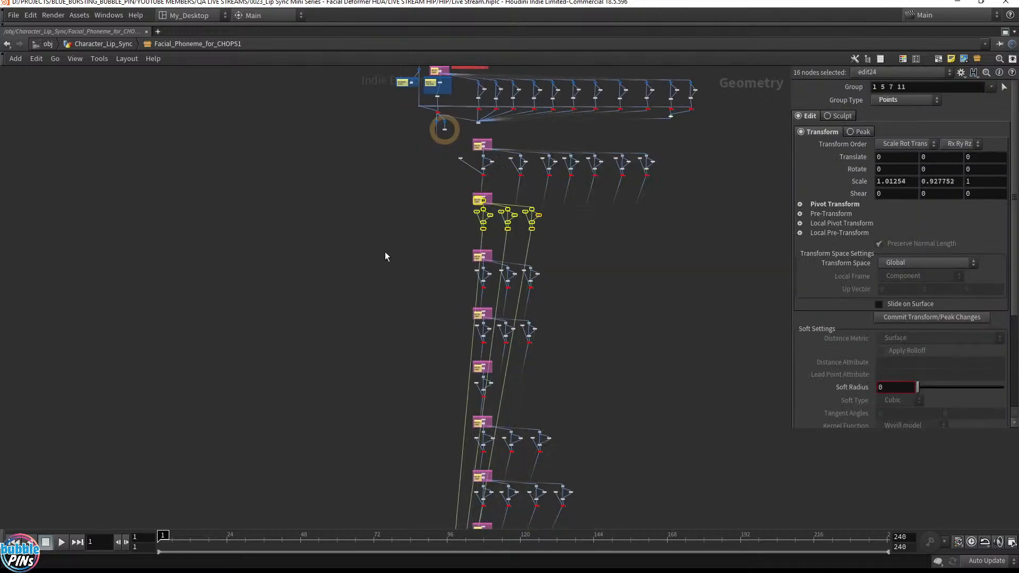
{"action": "left_click_drag", "start_coordinate": [328, 315], "coordinate": [584, 253]}
{"action": "left_click_drag", "start_coordinate": [399, 341], "coordinate": [562, 402]}
{"action": "left_click_drag", "start_coordinate": [336, 415], "coordinate": [543, 353]}
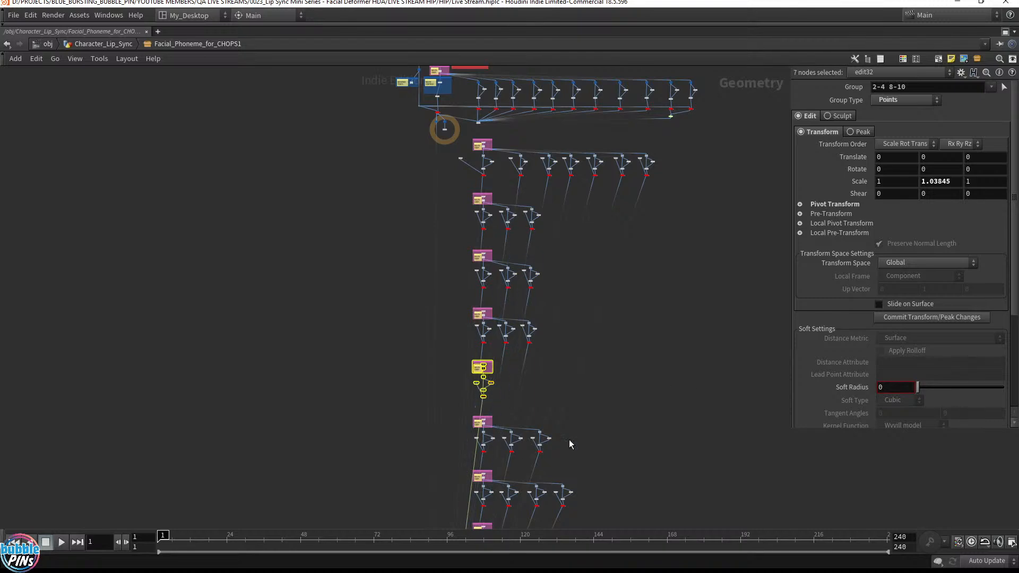
{"action": "left_click_drag", "start_coordinate": [297, 1], "coordinate": [319, 1]}
{"action": "scroll", "coordinate": [543, 181], "scroll_direction": "up", "scroll_amount": 10}
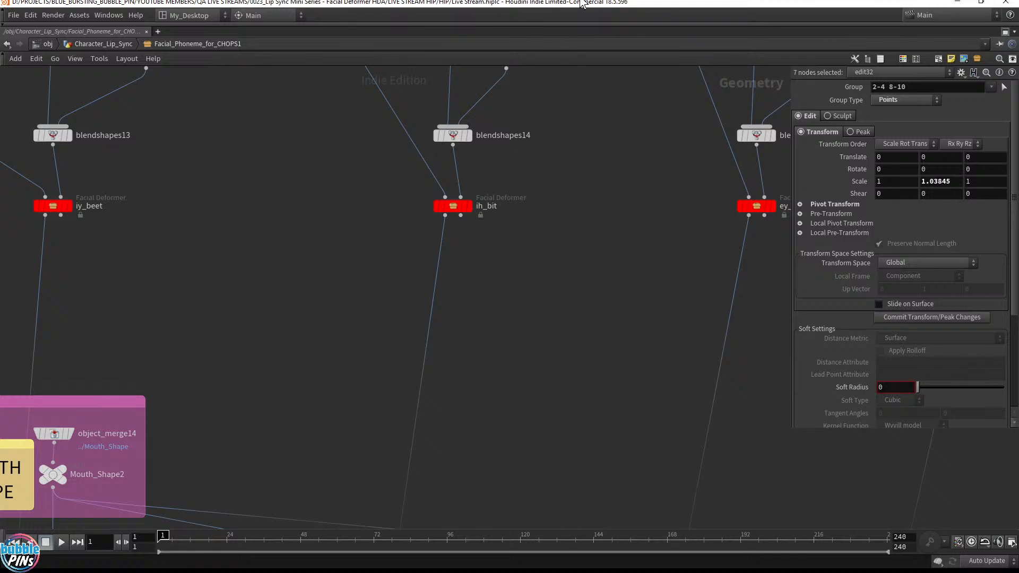
Restore the split pane layout and display the ih_bit deformer, followed by its edit6 lip curve.
{"action": "left_click", "coordinate": [1004, 32]}
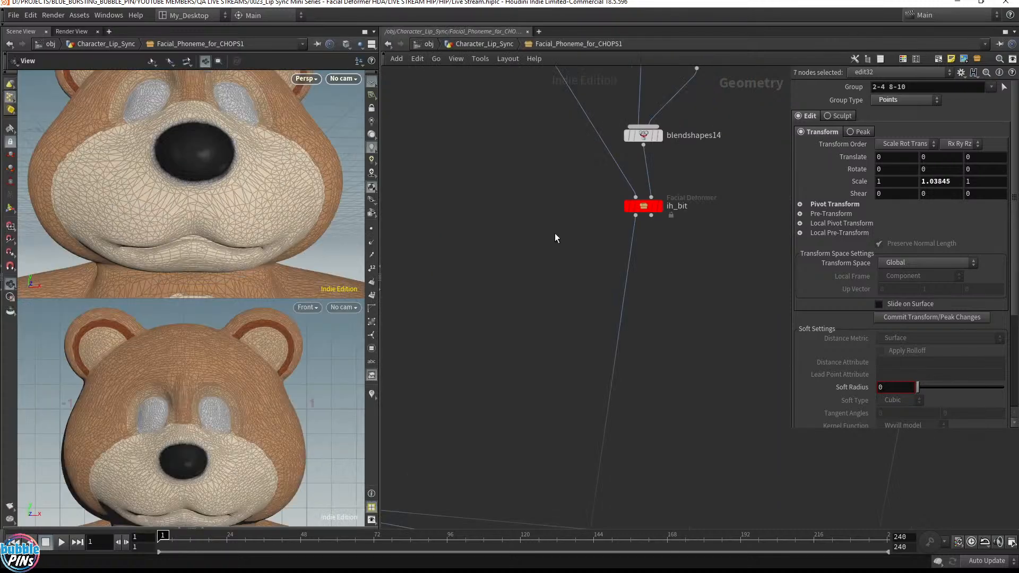
{"action": "middle_click_drag", "start_coordinate": [549, 228], "coordinate": [433, 296]}
{"action": "left_click", "coordinate": [545, 278]}
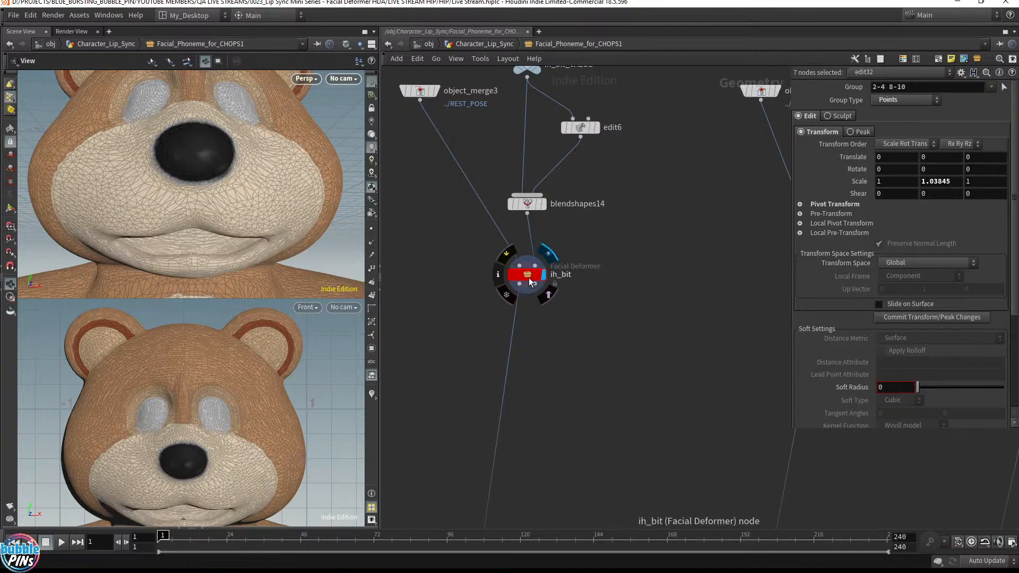
{"action": "left_click", "coordinate": [527, 276]}
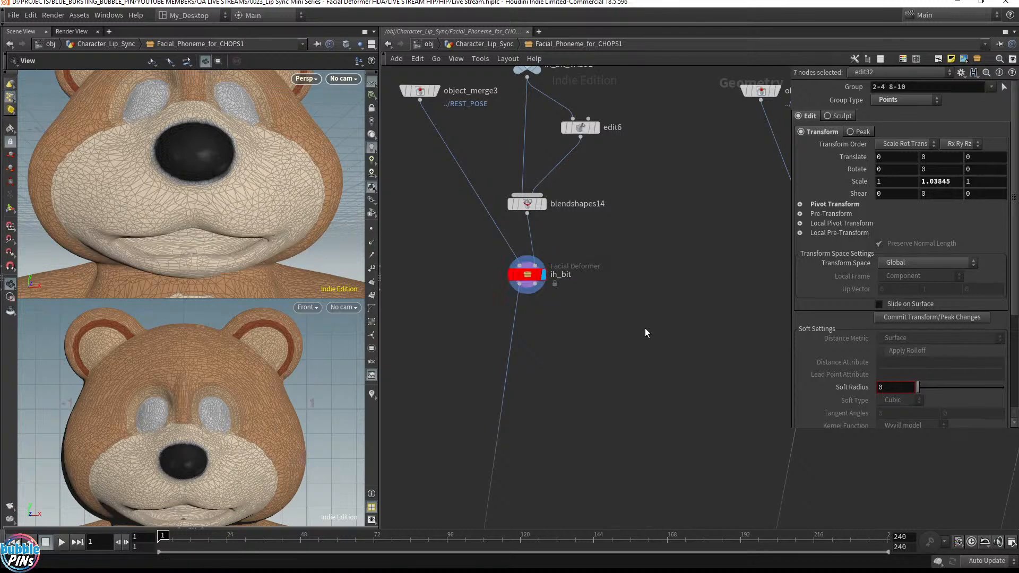
{"action": "left_click", "coordinate": [598, 129]}
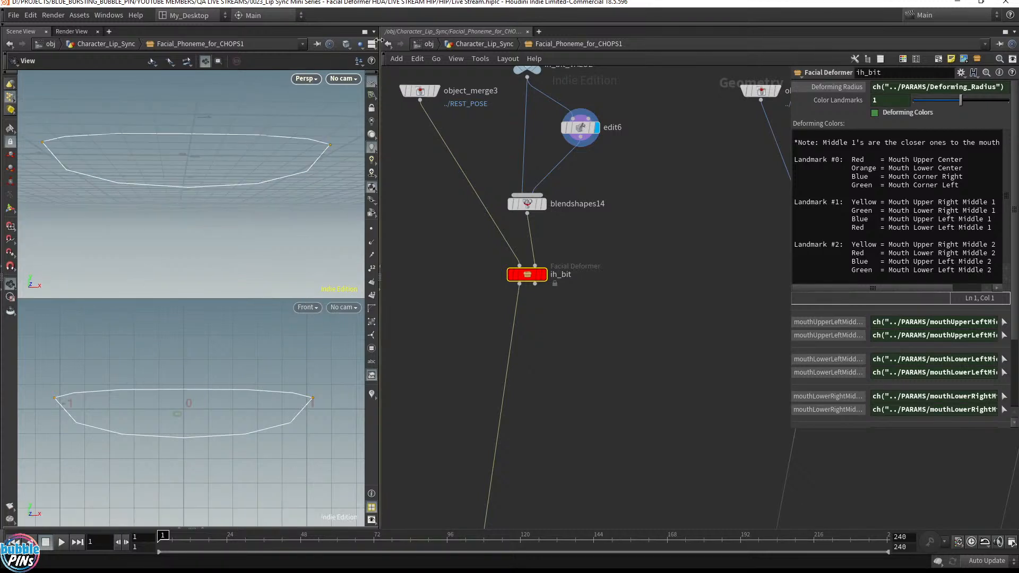
Switch to a single Front viewport with the lip curve's points shown, and select the edit6 node.
{"action": "left_click", "coordinate": [372, 44]}
{"action": "left_click", "coordinate": [385, 71]}
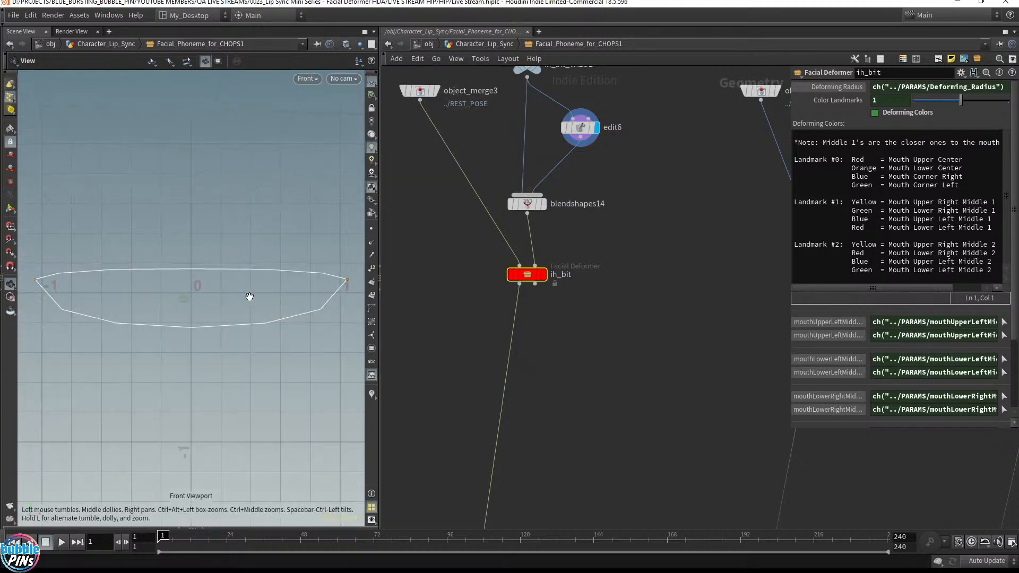
{"action": "left_click", "coordinate": [371, 228]}
{"action": "middle_click_drag", "start_coordinate": [623, 128], "coordinate": [597, 201]}
{"action": "left_click", "coordinate": [547, 196]}
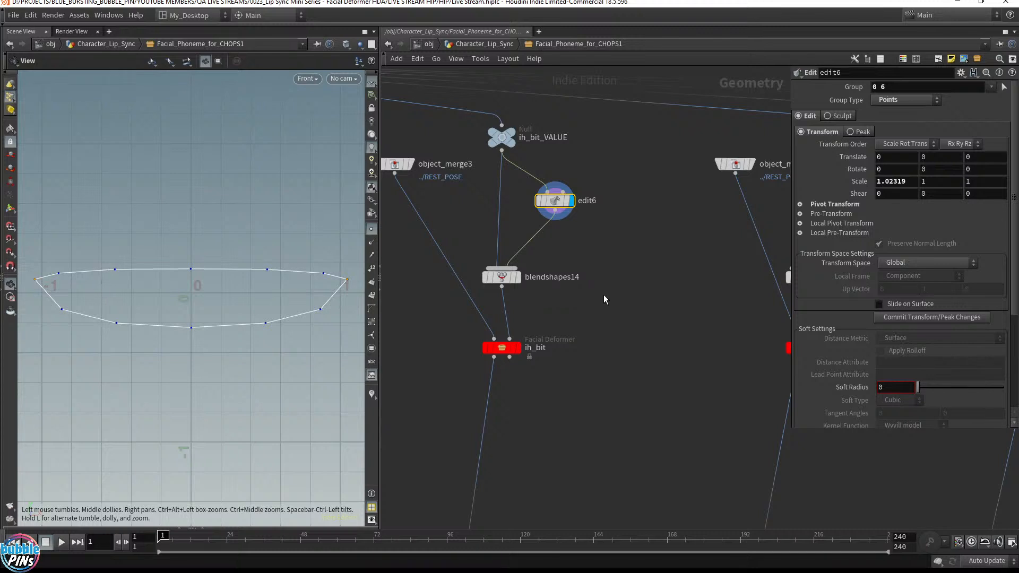
Compare the ih_bit and ey_gate lip curves by displaying edit6 and edit8 alternately, and inspect edit8's parameters.
{"action": "middle_click_drag", "start_coordinate": [663, 336], "coordinate": [384, 336]}
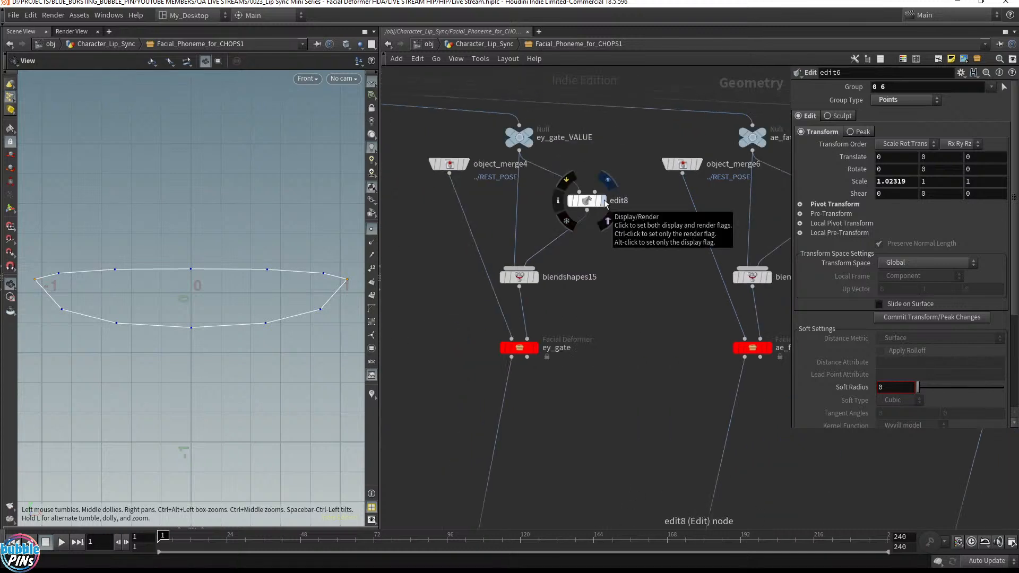
{"action": "left_click", "coordinate": [604, 203]}
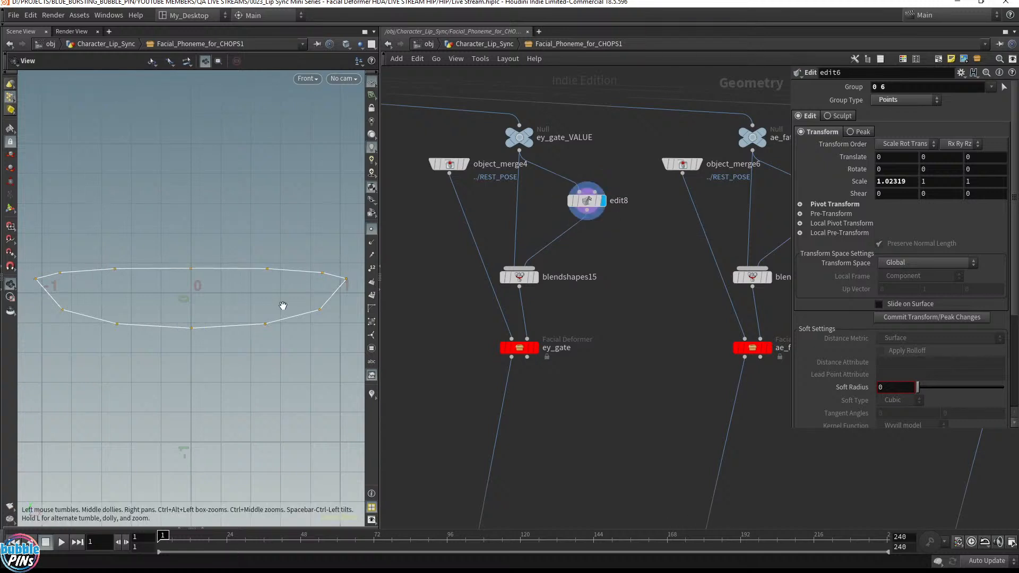
{"action": "middle_click_drag", "start_coordinate": [405, 304], "coordinate": [614, 346]}
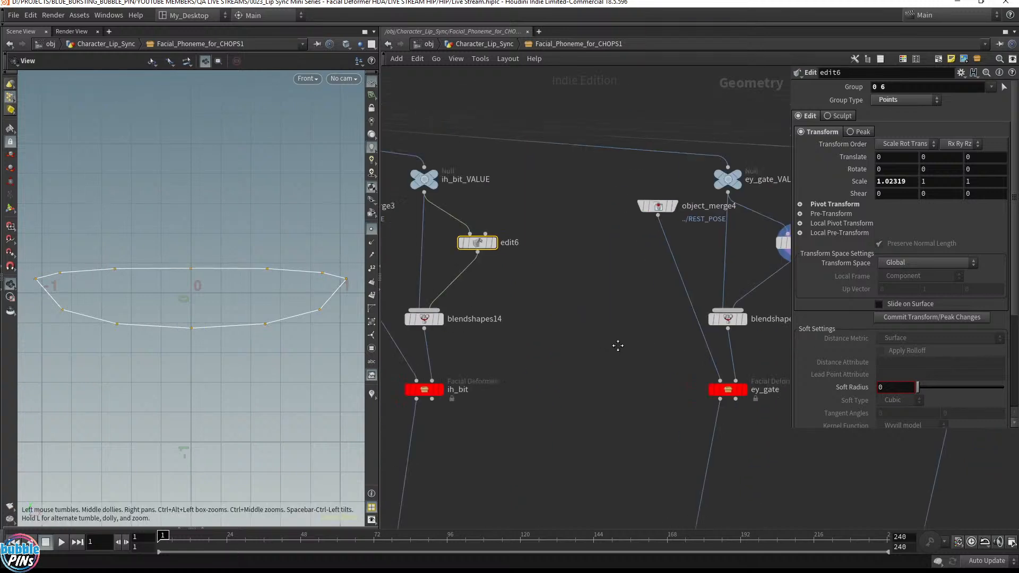
{"action": "left_click", "coordinate": [495, 246]}
{"action": "middle_click_drag", "start_coordinate": [685, 268], "coordinate": [609, 285]}
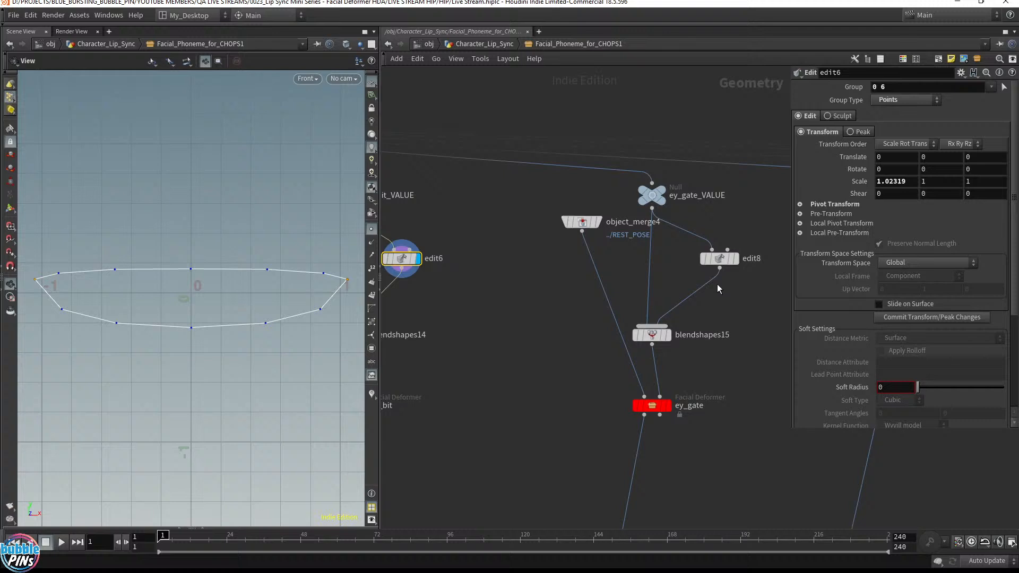
{"action": "left_click", "coordinate": [736, 260]}
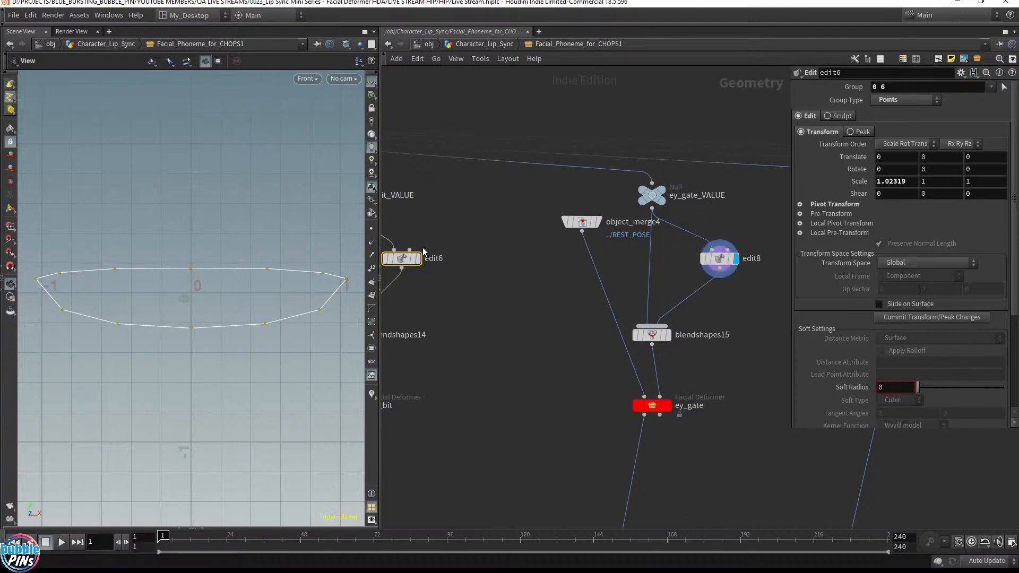
{"action": "left_click", "coordinate": [718, 259]}
{"action": "left_click", "coordinate": [739, 259]}
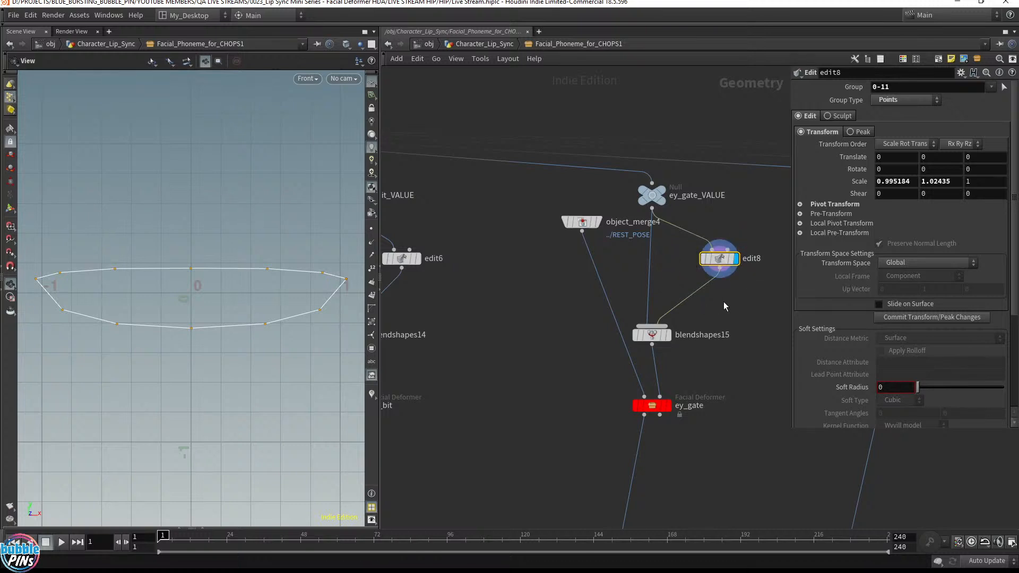
Display and inspect the lip curves of ae_fat (edit20) and ah_but (edit30).
{"action": "middle_click_drag", "start_coordinate": [725, 302], "coordinate": [468, 292]}
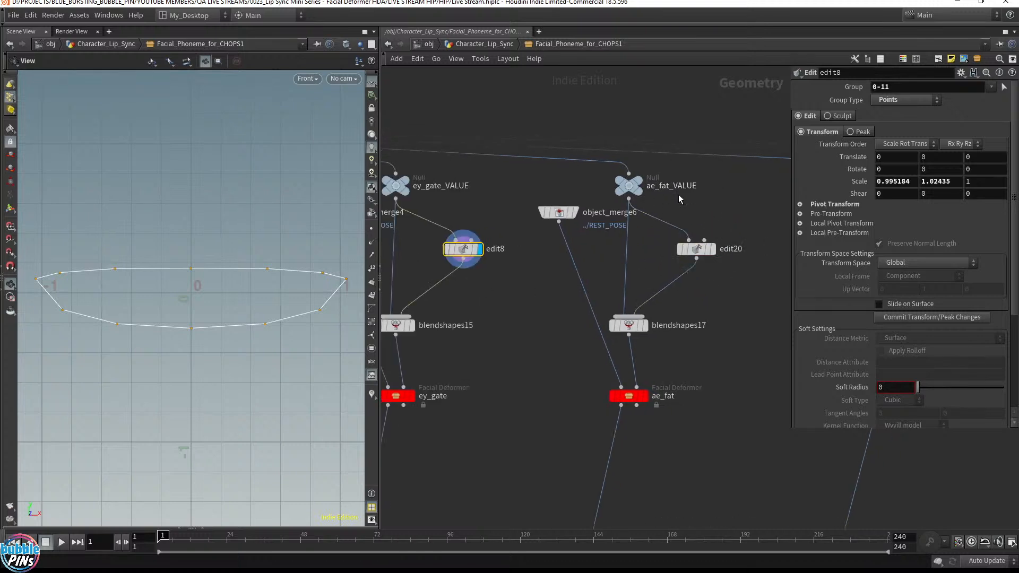
{"action": "left_click", "coordinate": [712, 250]}
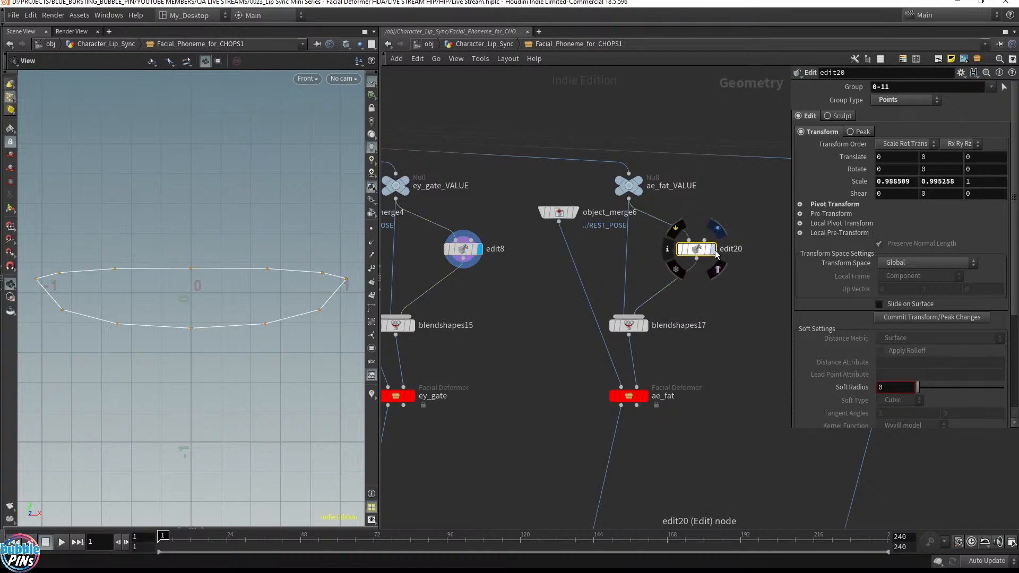
{"action": "left_click", "coordinate": [712, 249]}
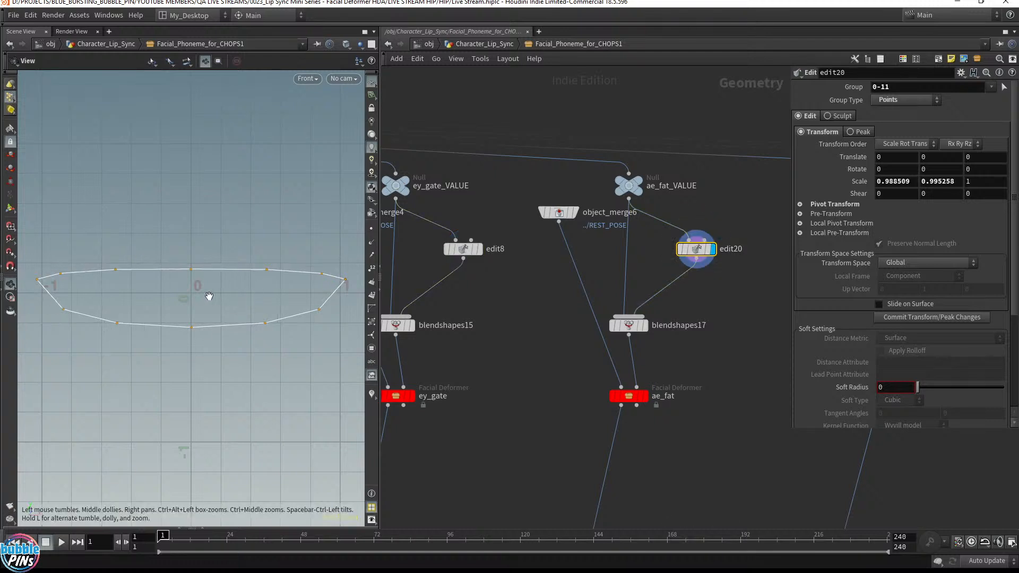
{"action": "middle_click_drag", "start_coordinate": [686, 332], "coordinate": [454, 334]}
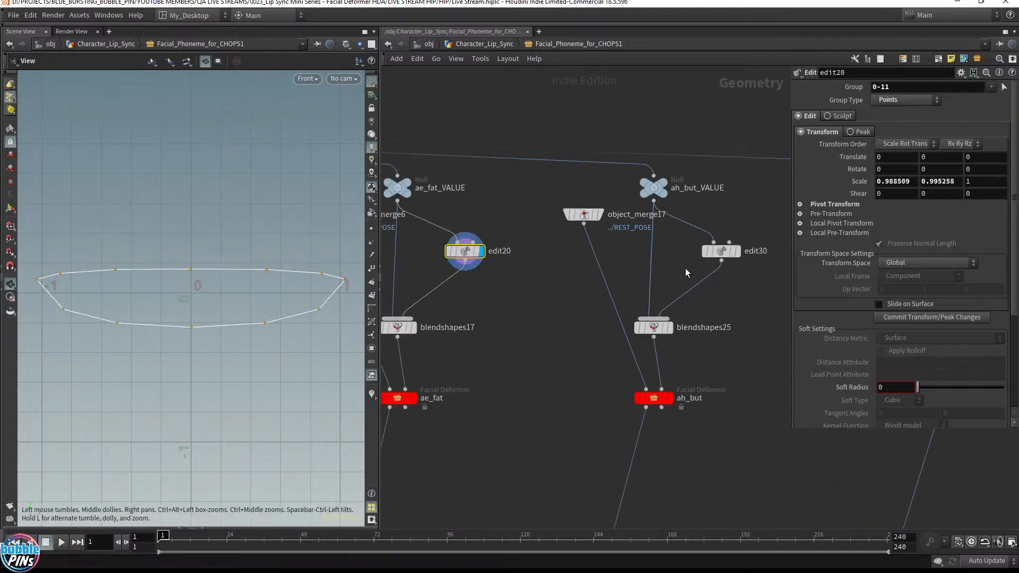
{"action": "left_click", "coordinate": [725, 254]}
{"action": "left_click", "coordinate": [738, 252]}
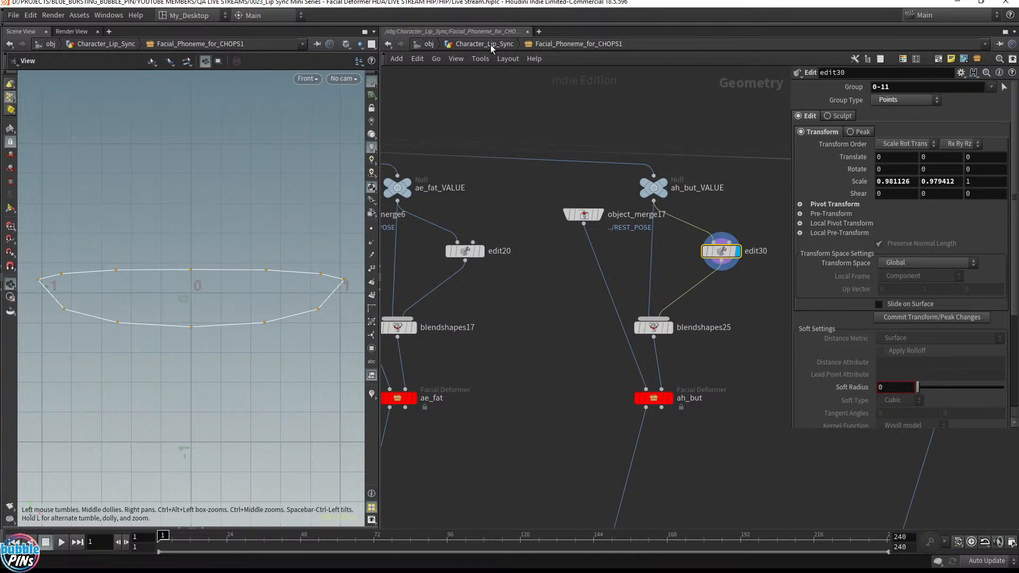
Return to the Character_Lip_Sync network and match Facial_Deformer1 to its current asset definition.
{"action": "scroll", "coordinate": [486, 377], "scroll_direction": "down", "scroll_amount": 6}
{"action": "middle_click_drag", "start_coordinate": [485, 377], "coordinate": [577, 2]}
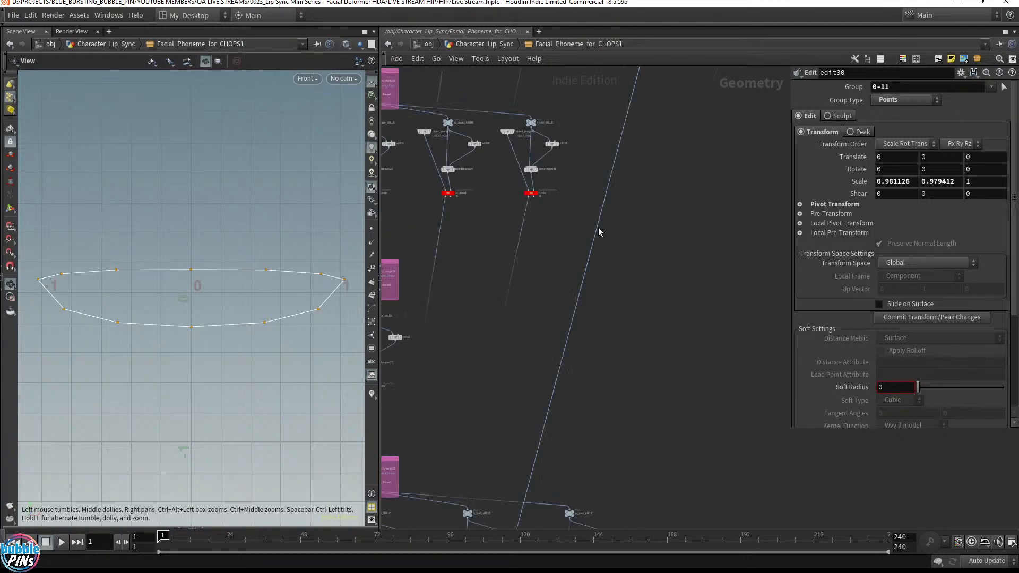
{"action": "left_click", "coordinate": [469, 44]}
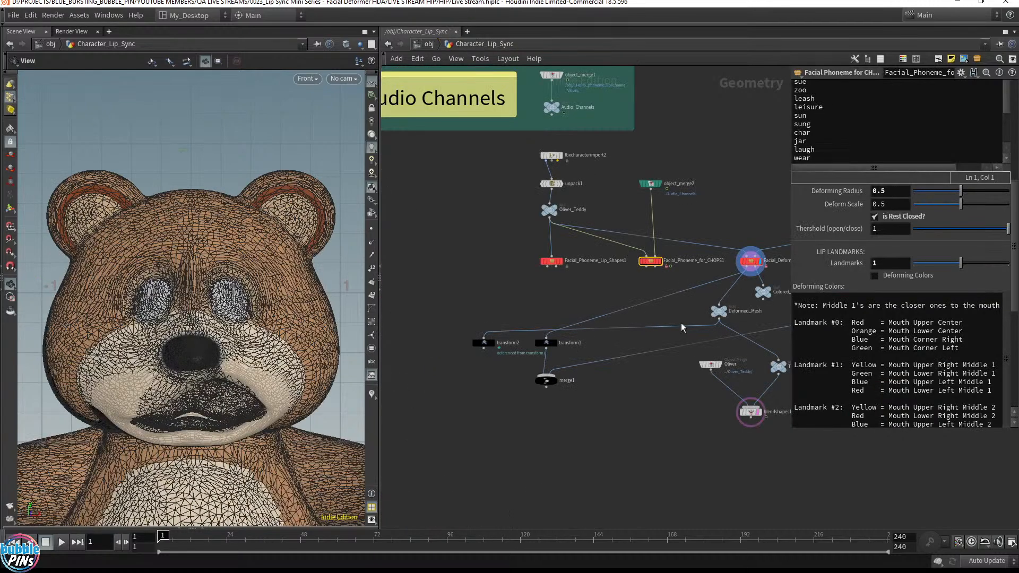
{"action": "middle_click_drag", "start_coordinate": [667, 313], "coordinate": [475, 350]}
{"action": "scroll", "coordinate": [563, 303], "scroll_direction": "up", "scroll_amount": 4}
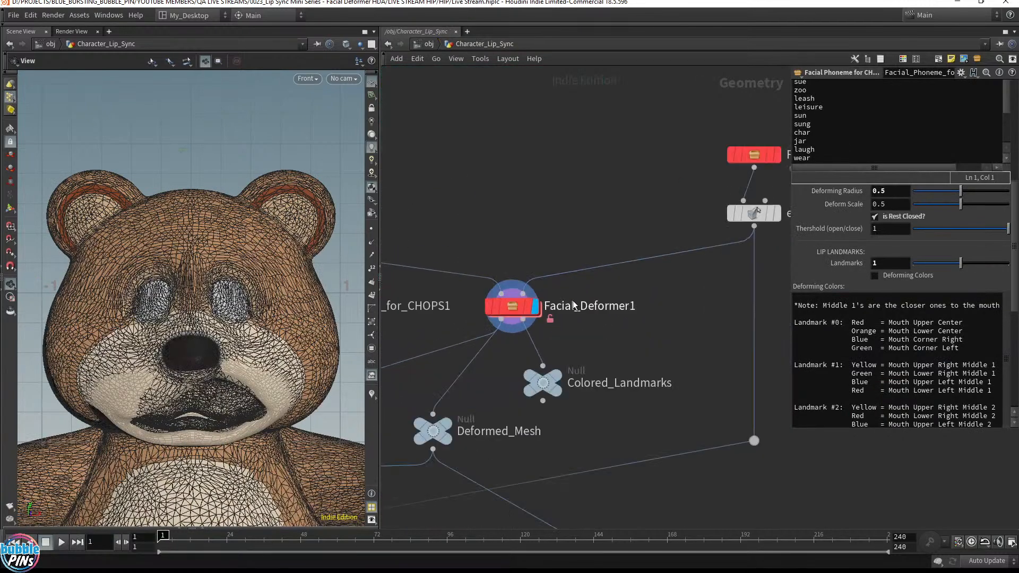
{"action": "right_click", "coordinate": [523, 308]}
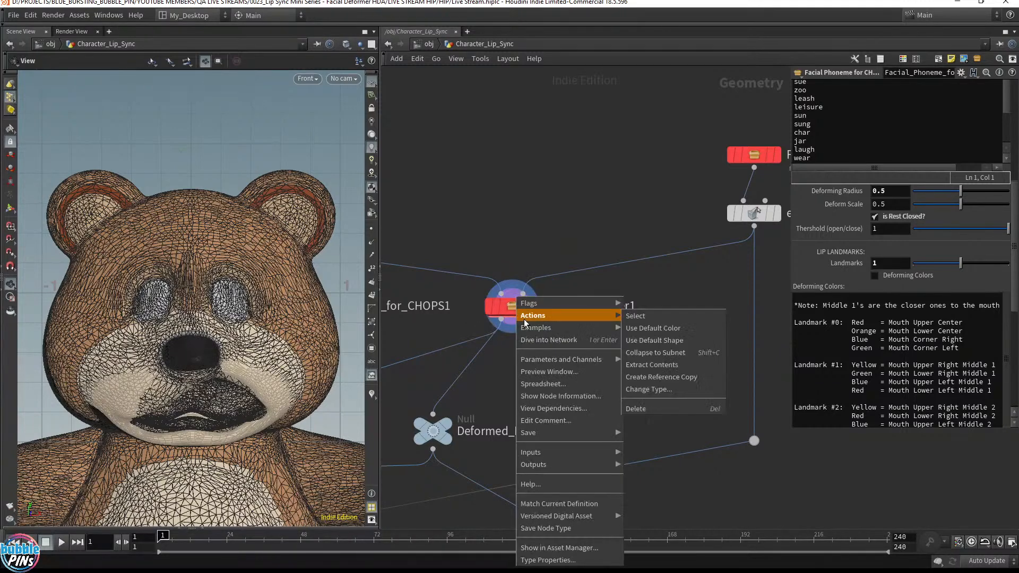
{"action": "left_click", "coordinate": [571, 505]}
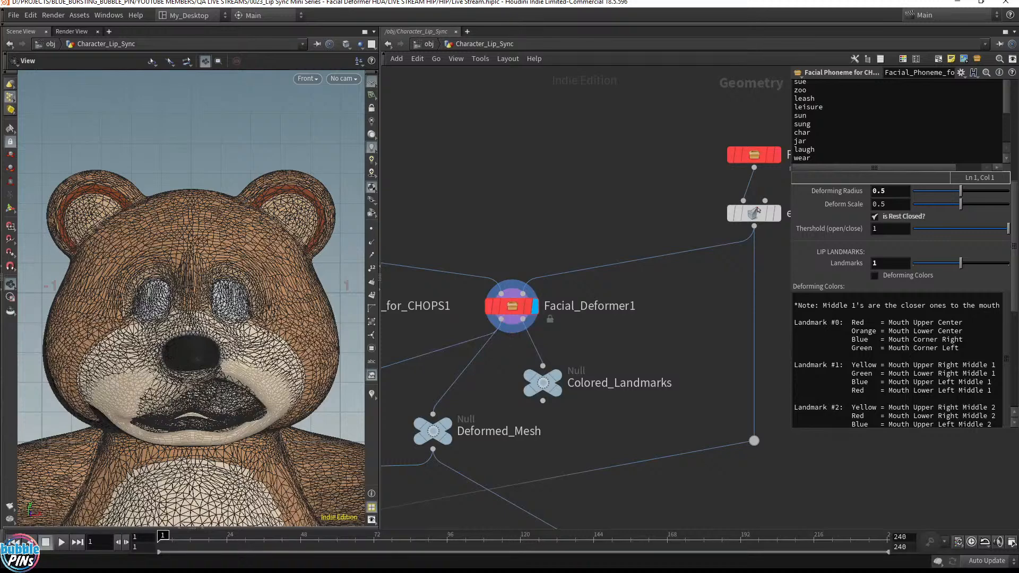
Display the Deformed_Mesh null, view the teddy's face from an angle in perspective, and save the scene.
{"action": "middle_click_drag", "start_coordinate": [561, 219], "coordinate": [610, 137]}
{"action": "scroll", "coordinate": [651, 244], "scroll_direction": "up", "scroll_amount": 2}
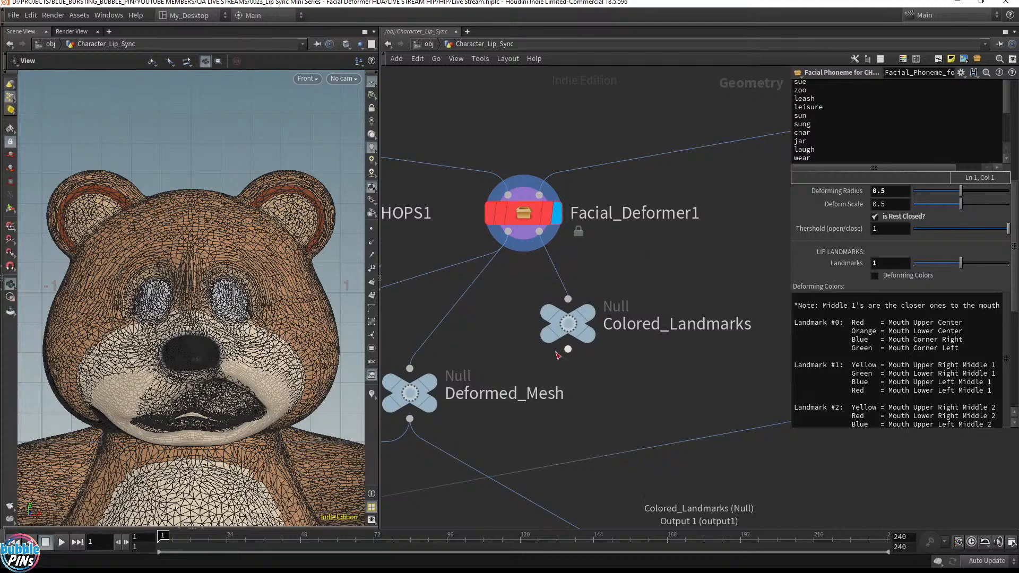
{"action": "scroll", "coordinate": [554, 352], "scroll_direction": "down", "scroll_amount": 3}
{"action": "left_click", "coordinate": [483, 372]}
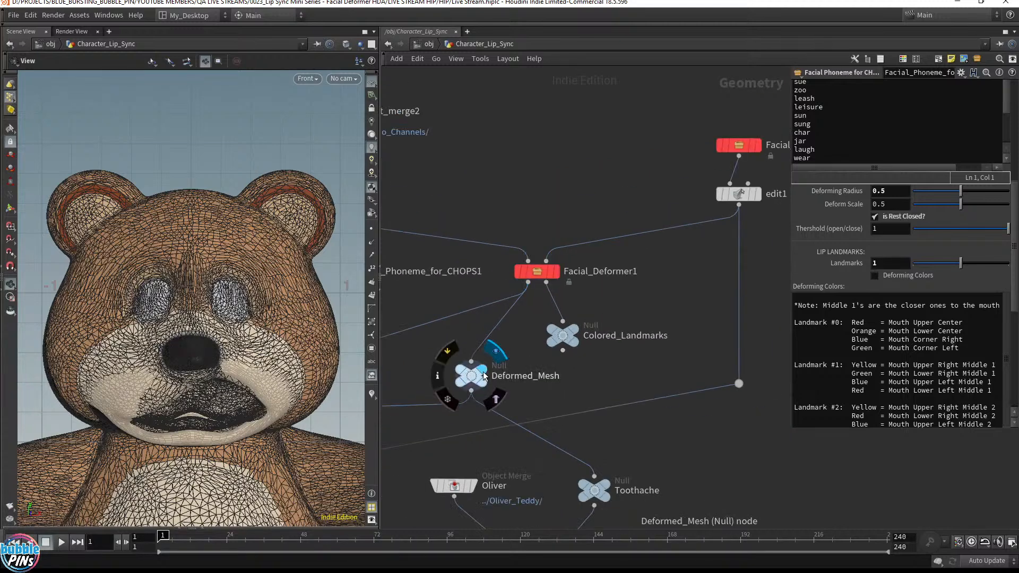
{"action": "left_click", "coordinate": [473, 377]}
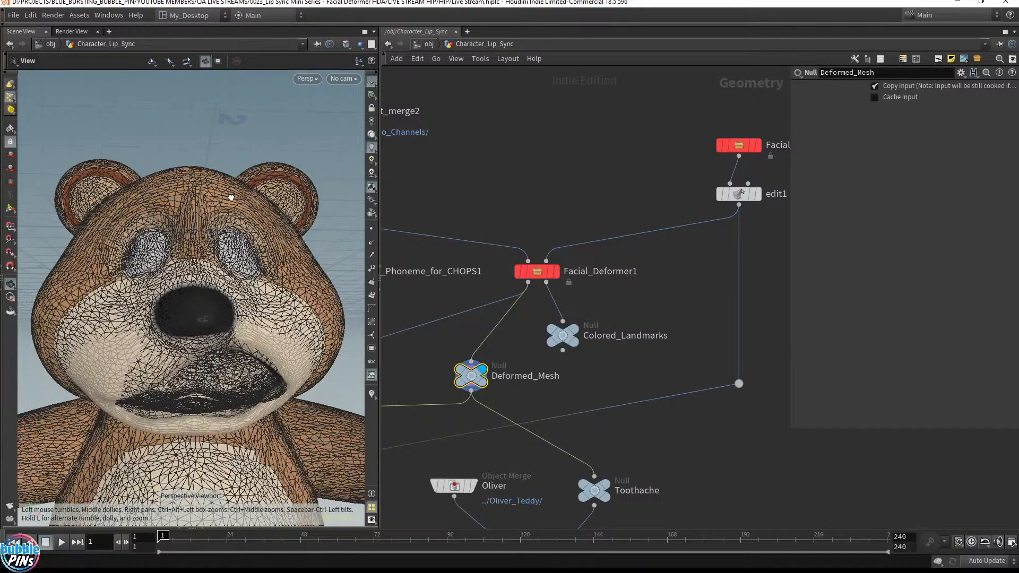
{"action": "left_click_drag", "start_coordinate": [218, 171], "coordinate": [250, 208]}
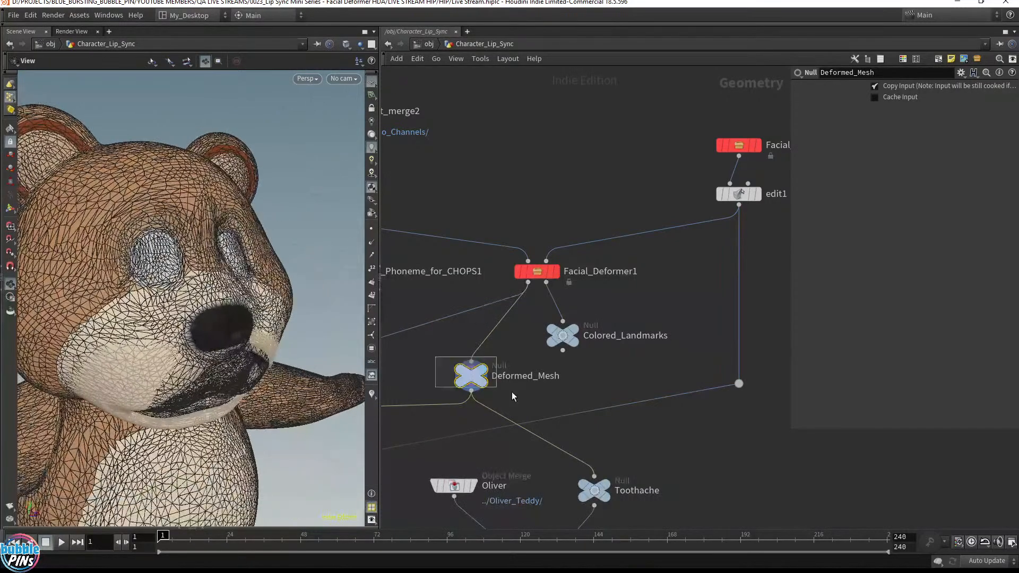
{"action": "mouse_move", "coordinate": [486, 385]}
{"action": "key", "text": "ctrl+s"}
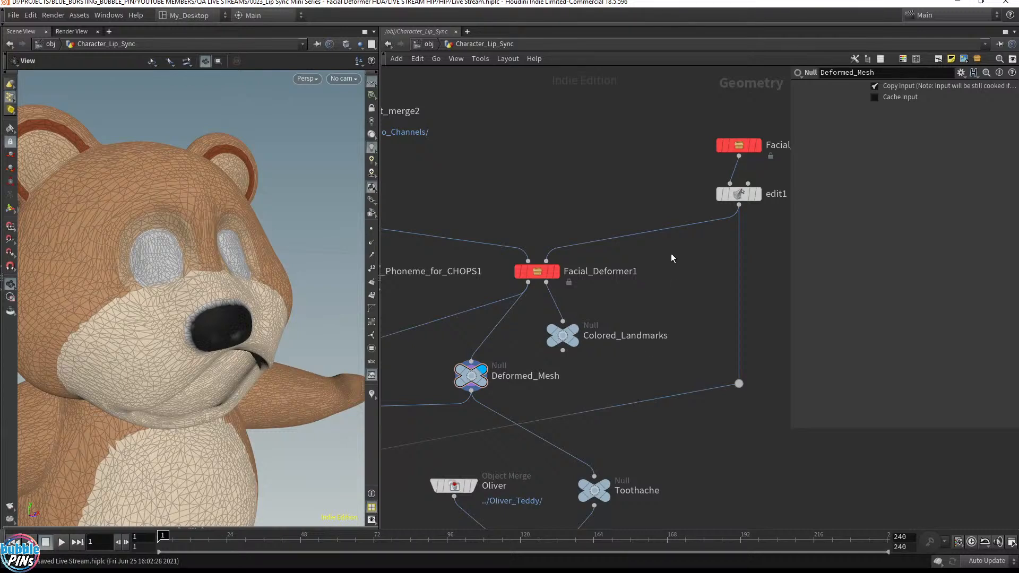
Select Facial_Deformer1, look inside its internal network, and return to the Character_Lip_Sync network.
{"action": "left_click", "coordinate": [536, 275]}
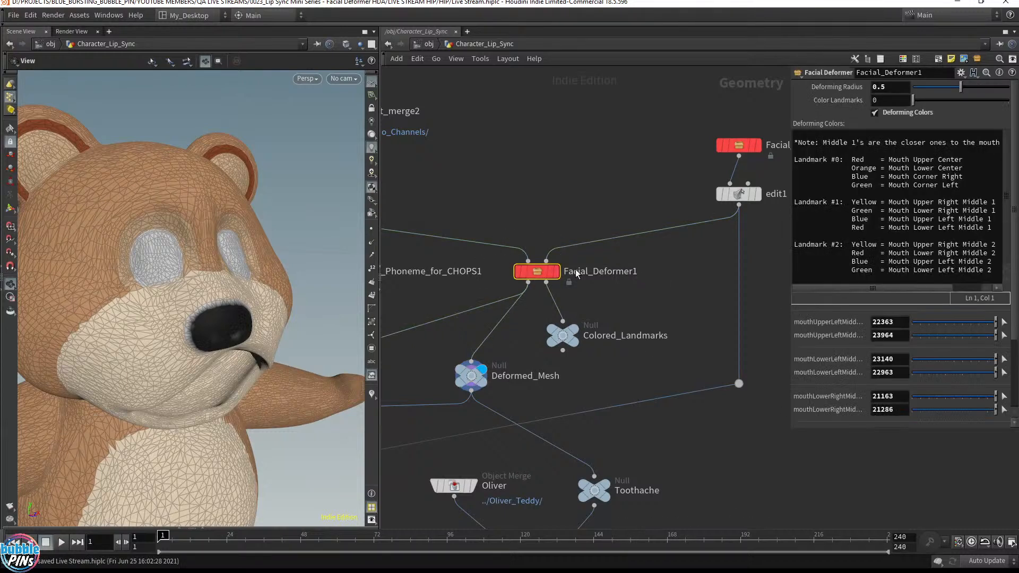
{"action": "mouse_move", "coordinate": [537, 274]}
{"action": "double_click", "coordinate": [538, 274]}
{"action": "middle_click_drag", "start_coordinate": [627, 430], "coordinate": [648, 384]}
{"action": "scroll", "coordinate": [600, 277], "scroll_direction": "up", "scroll_amount": 8}
{"action": "left_click", "coordinate": [478, 44]}
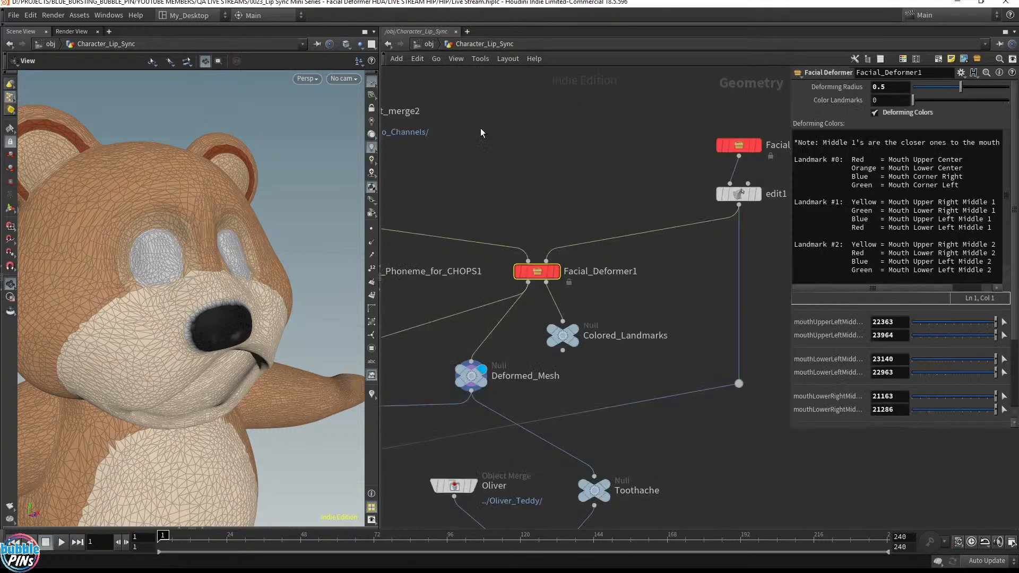
Enter the Facial_Phoneme_for_CHOPS1 network and examine the uh_full and uw_fool deformer nodes.
{"action": "middle_click_drag", "start_coordinate": [467, 162], "coordinate": [738, 164]}
{"action": "double_click", "coordinate": [601, 270]}
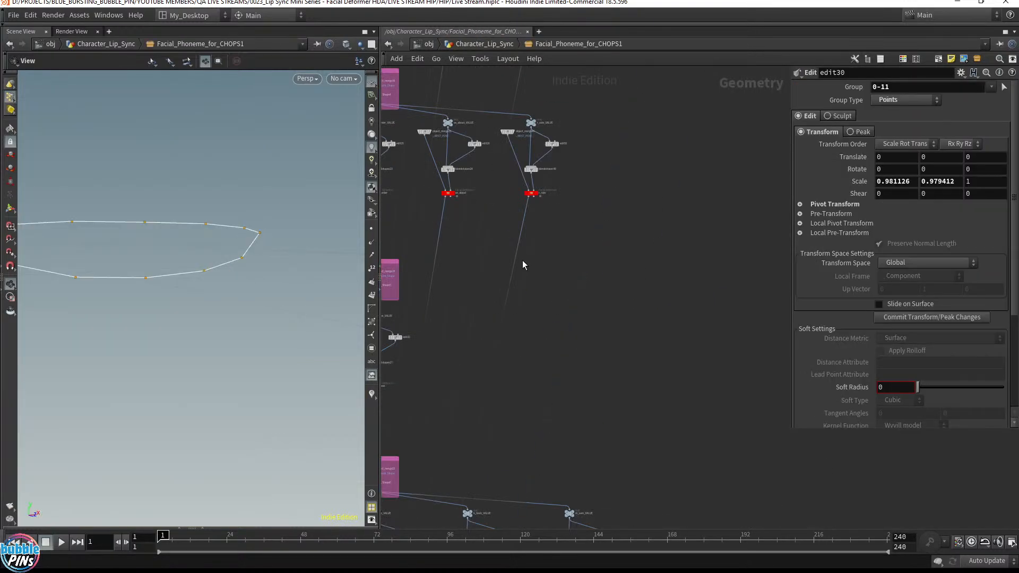
{"action": "middle_click_drag", "start_coordinate": [524, 267], "coordinate": [623, 348]}
{"action": "scroll", "coordinate": [567, 277], "scroll_direction": "up", "scroll_amount": 7}
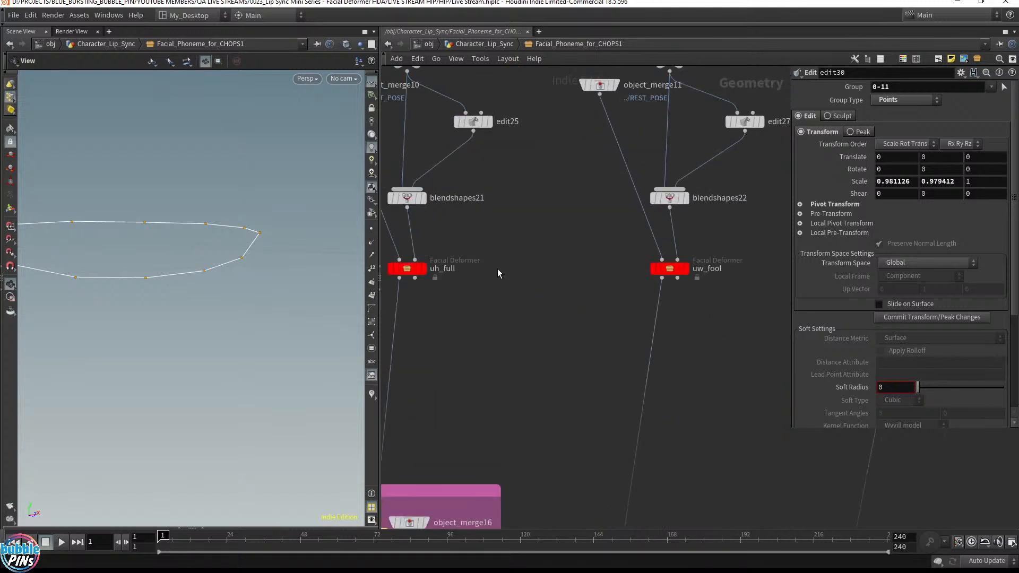
Trace the uh_full branch from Mouth_Shape3 through edit25 and blendshapes21, and select the uh_full deformer.
{"action": "middle_click_drag", "start_coordinate": [498, 269], "coordinate": [614, 364]}
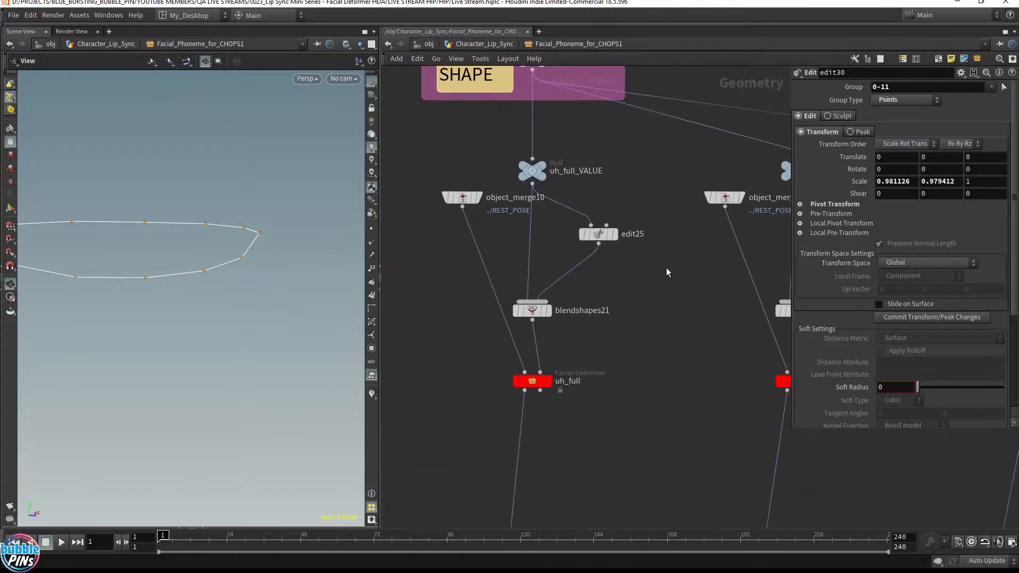
{"action": "middle_click_drag", "start_coordinate": [549, 163], "coordinate": [557, 247]}
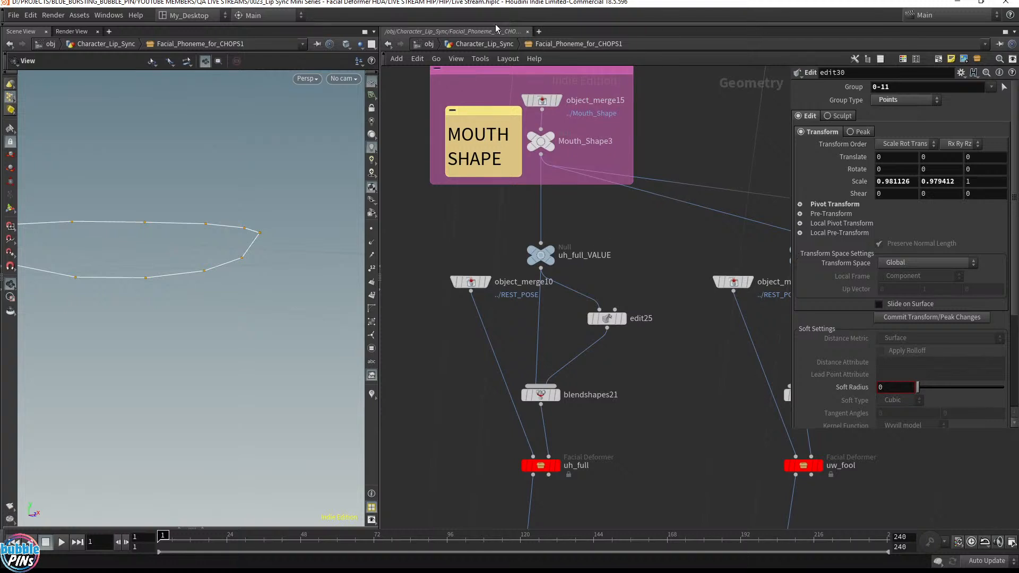
{"action": "mouse_move", "coordinate": [552, 115]}
{"action": "middle_click_drag", "start_coordinate": [585, 288], "coordinate": [594, 313]}
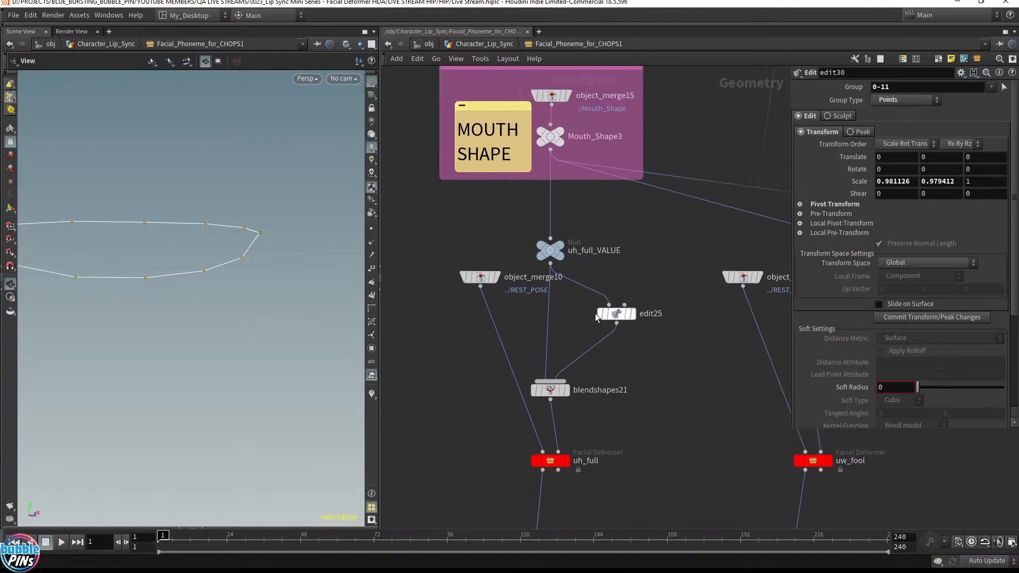
{"action": "left_click_drag", "start_coordinate": [603, 482], "coordinate": [513, 438]}
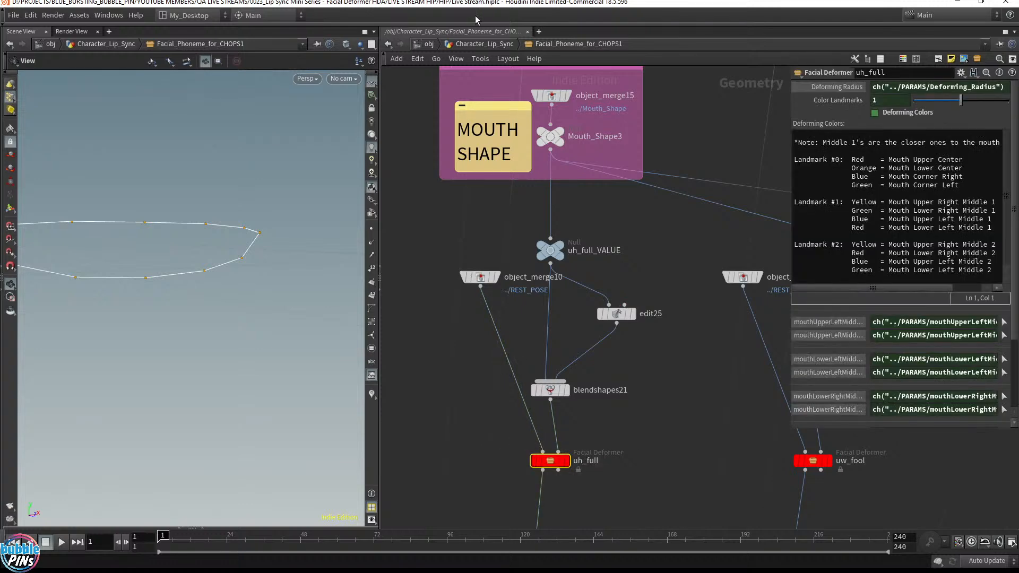
Return to the Character_Lip_Sync network and select the nodes around Facial_Deformer1, including the mouth control and edit1.
{"action": "left_click", "coordinate": [498, 44]}
{"action": "middle_click_drag", "start_coordinate": [450, 340], "coordinate": [363, 330]}
{"action": "left_click_drag", "start_coordinate": [414, 101], "coordinate": [753, 437]}
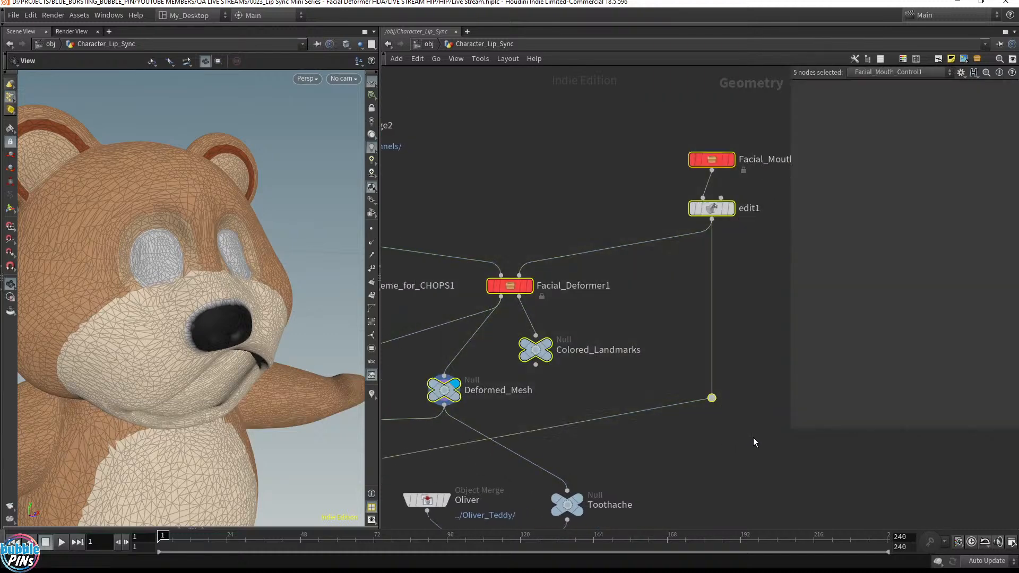
{"action": "left_click", "coordinate": [429, 45]}
{"action": "double_click", "coordinate": [588, 286]}
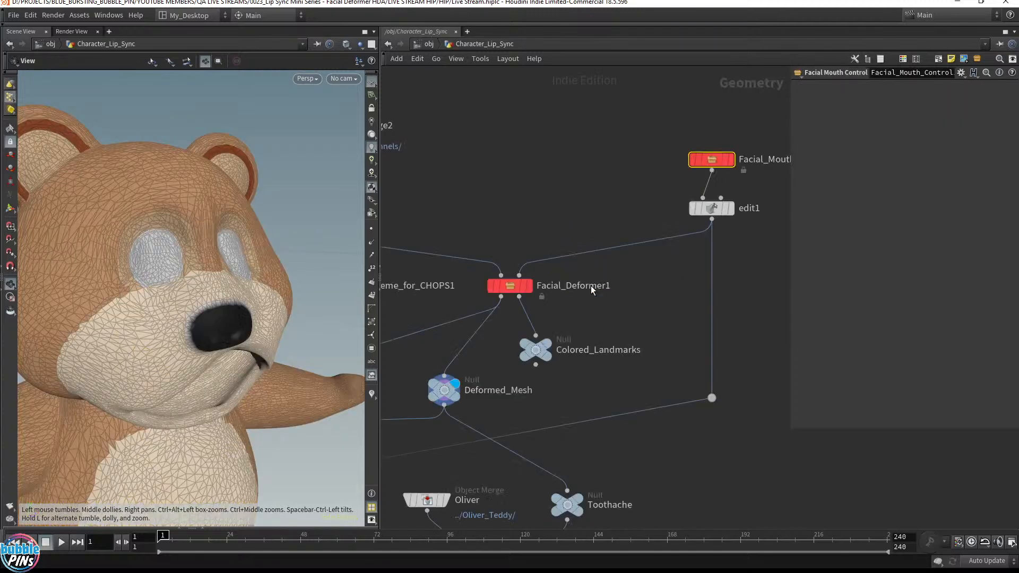
Inspect the parameters of Facial_Phoneme_for_CHOPS1 and of blendshapes1, which blends Oliver with Toothache.
{"action": "left_click", "coordinate": [501, 276]}
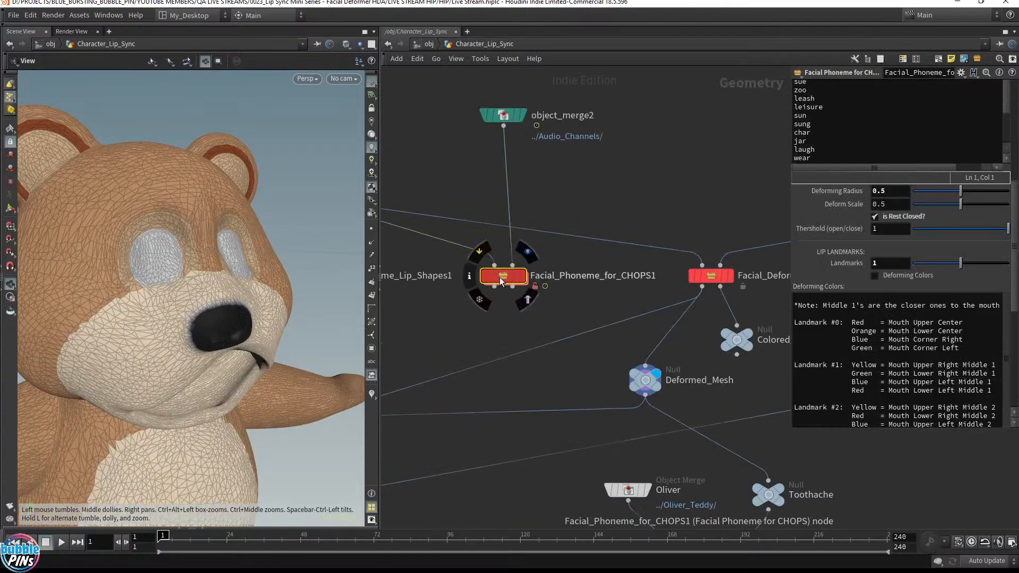
{"action": "middle_click_drag", "start_coordinate": [758, 384], "coordinate": [574, 275]}
{"action": "scroll", "coordinate": [574, 275], "scroll_direction": "down", "scroll_amount": 2}
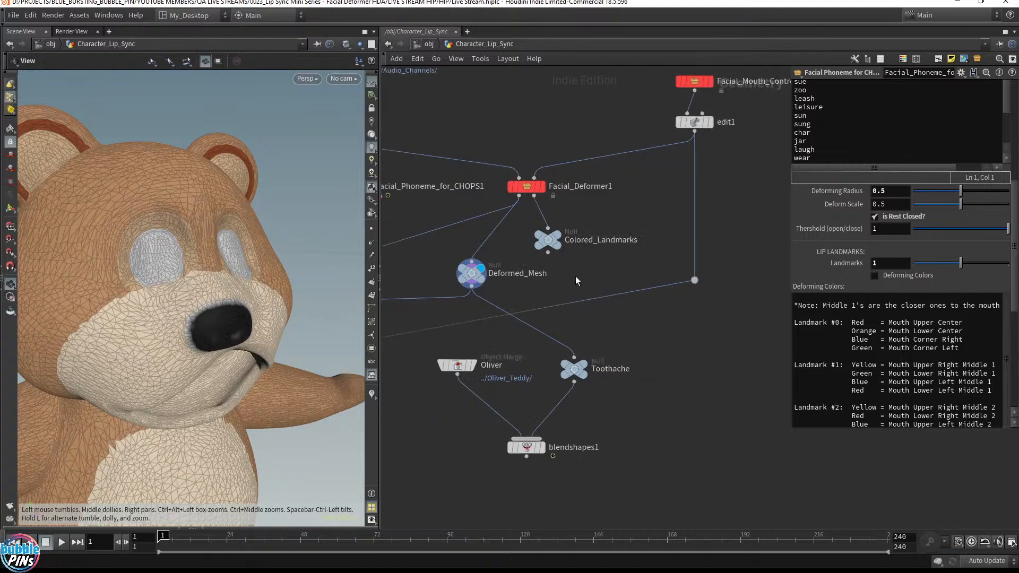
{"action": "left_click_drag", "start_coordinate": [590, 484], "coordinate": [482, 425]}
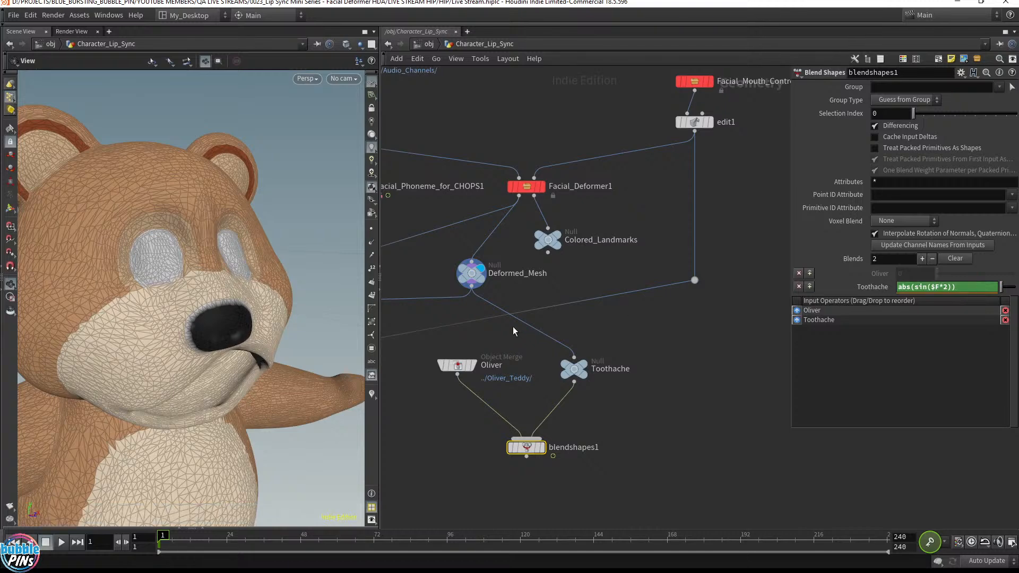
{"action": "left_click_drag", "start_coordinate": [480, 482], "coordinate": [650, 425]}
Switch to the live chat window in Firefox, read the latest message, and return to Houdini.
{"action": "key", "text": "alt+Tab"}
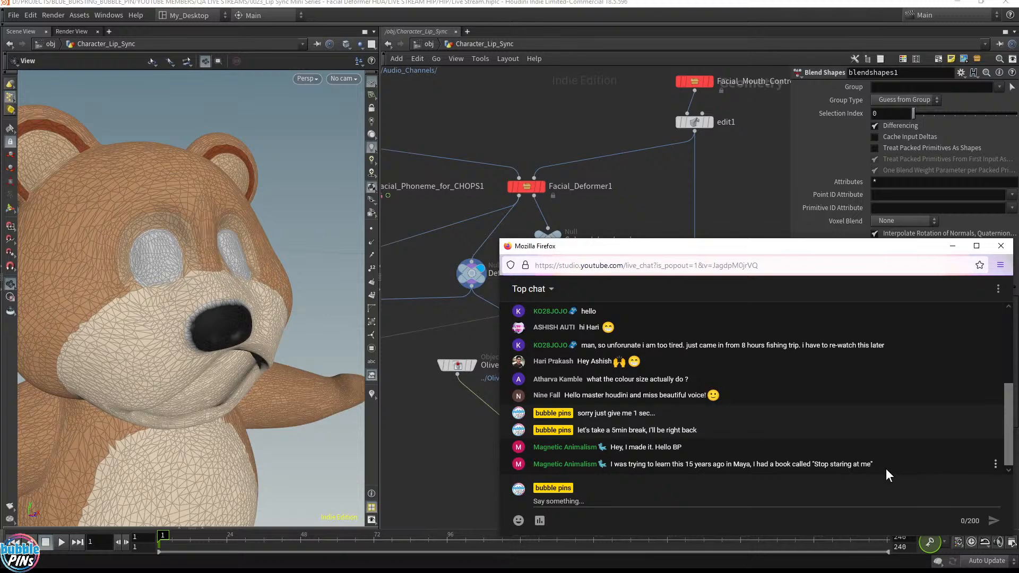
{"action": "left_click_drag", "start_coordinate": [811, 464], "coordinate": [889, 474]}
{"action": "key", "text": "alt+Tab"}
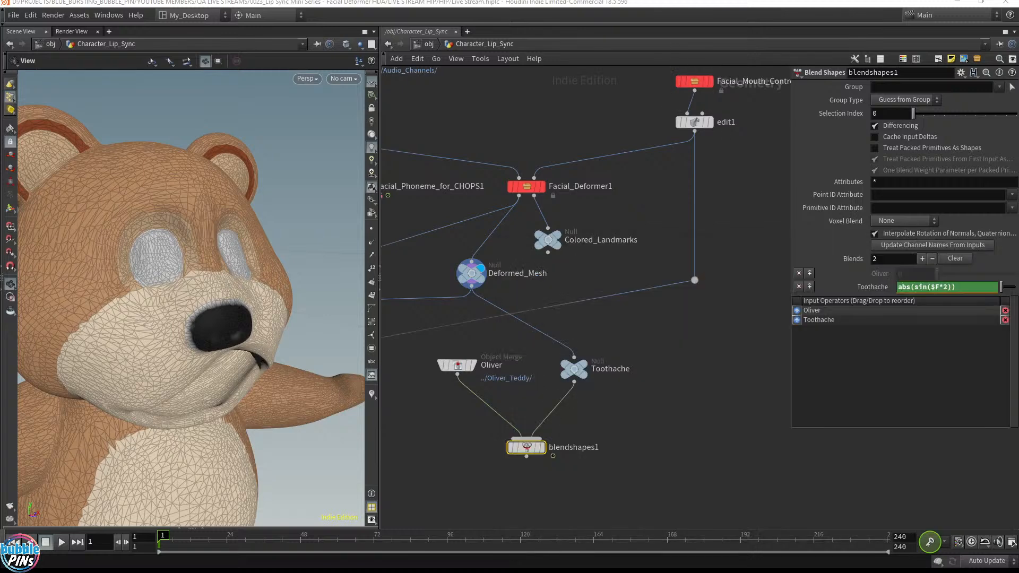
Switch to the Lip Sync EP 01 notes in Notepad and review the phoneme lip shape, CHOPS and blendshape concept lines.
{"action": "key", "text": "alt+Tab"}
{"action": "left_click", "coordinate": [196, 305]}
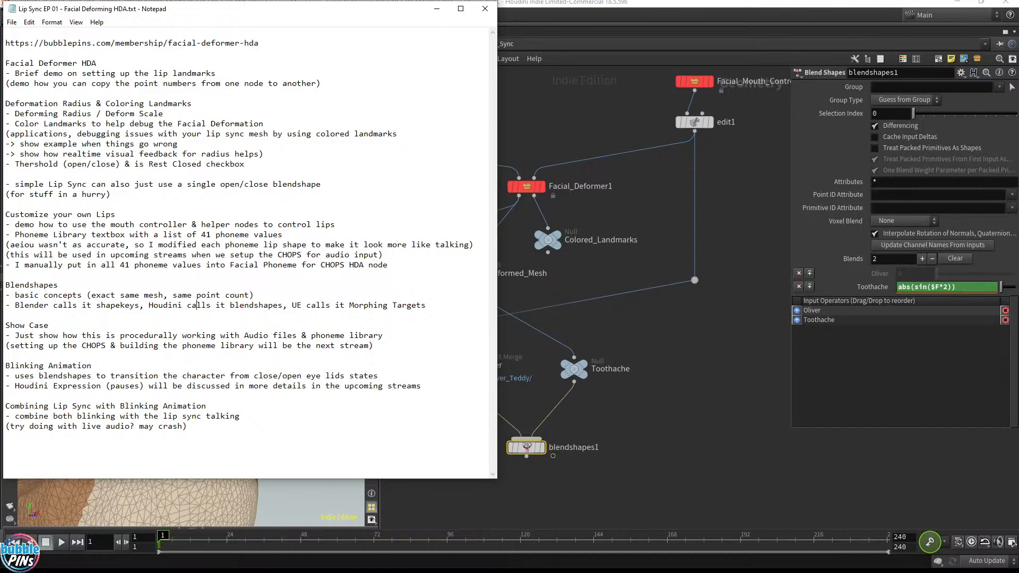
{"action": "left_click_drag", "start_coordinate": [273, 244], "coordinate": [455, 244]}
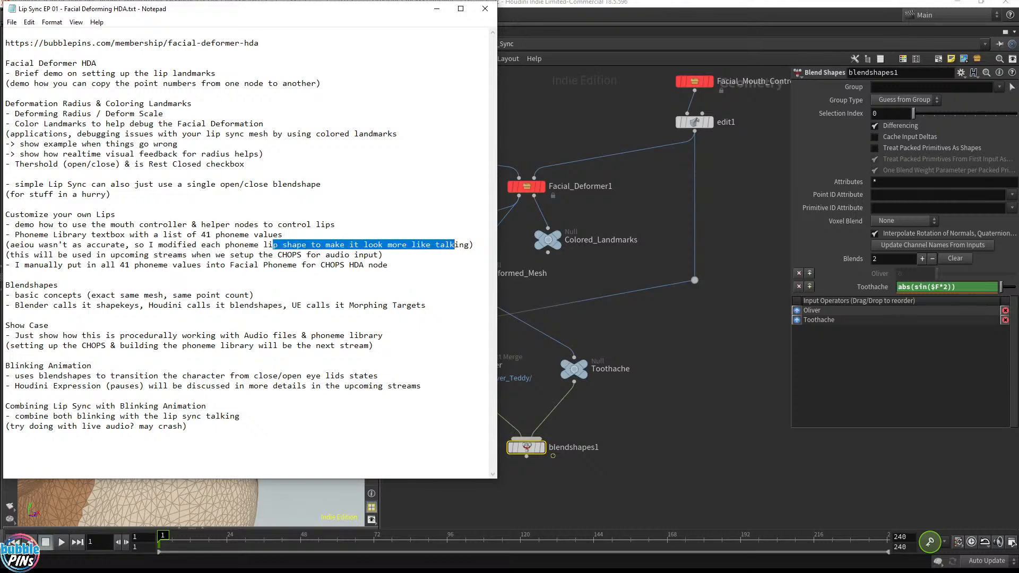
{"action": "left_click_drag", "start_coordinate": [59, 255], "coordinate": [382, 255]}
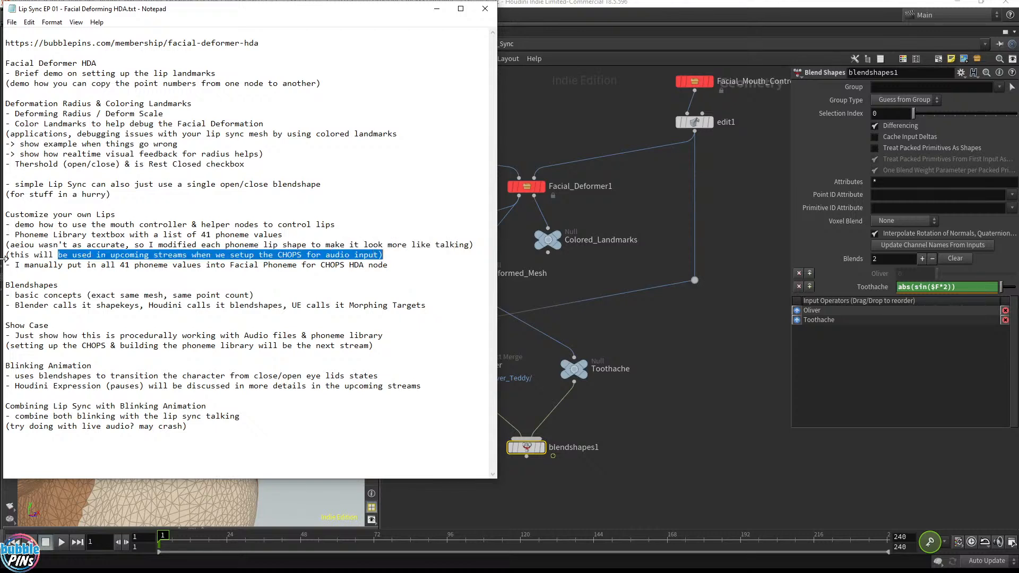
{"action": "left_click_drag", "start_coordinate": [25, 264], "coordinate": [349, 265]}
{"action": "left_click_drag", "start_coordinate": [34, 295], "coordinate": [230, 295]}
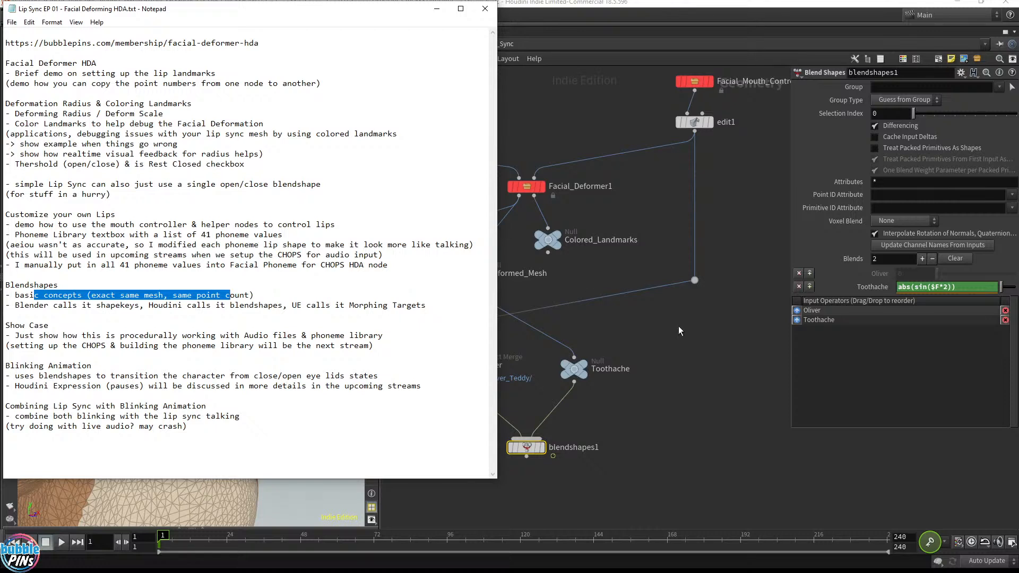
Highlight the whole Blendshapes section of the notes, from its heading through the Morphing Targets line.
{"action": "left_click", "coordinate": [447, 306]}
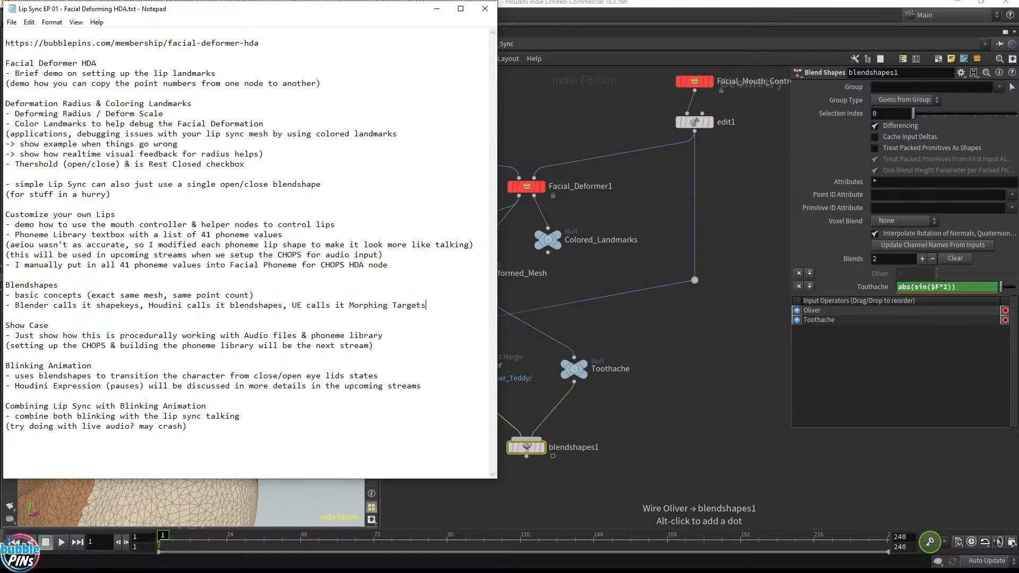
{"action": "key", "text": "shift+Home"}
{"action": "key", "text": "shift+Up"}
{"action": "key", "text": "shift+Up"}
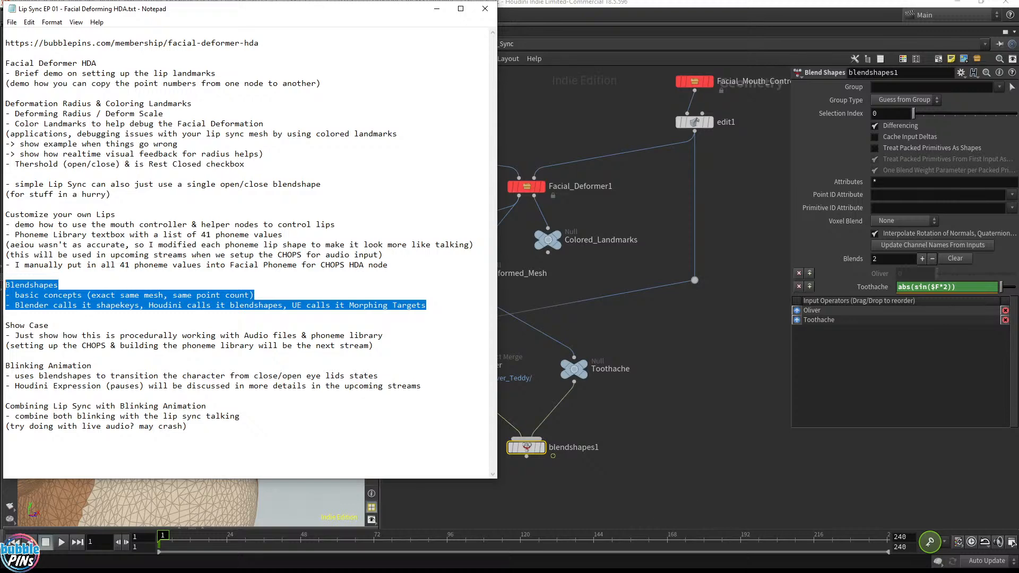
{"action": "left_click", "coordinate": [6, 315]}
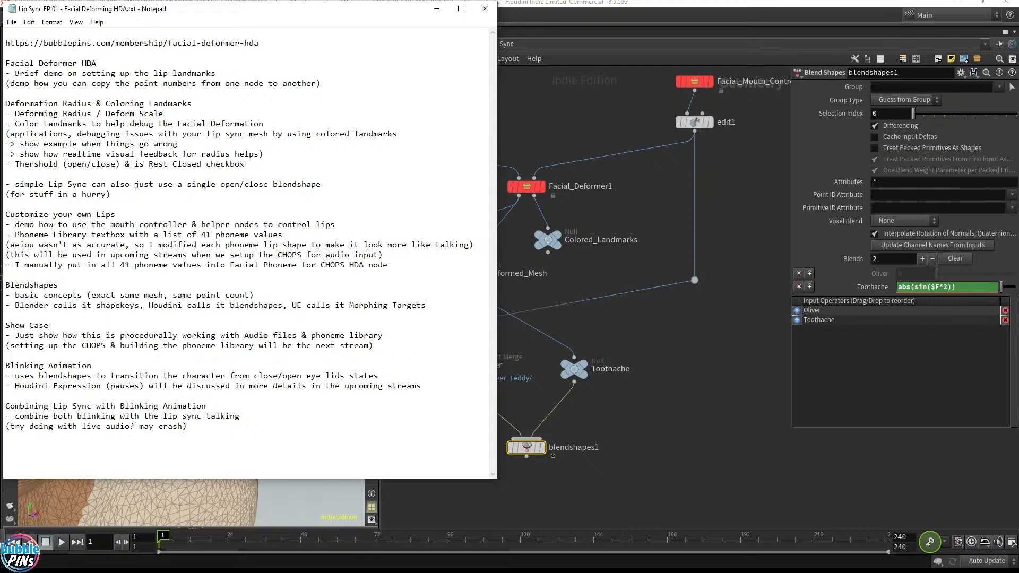
{"action": "key", "text": "shift+Home"}
{"action": "key", "text": "shift+Up"}
{"action": "key", "text": "shift+Up"}
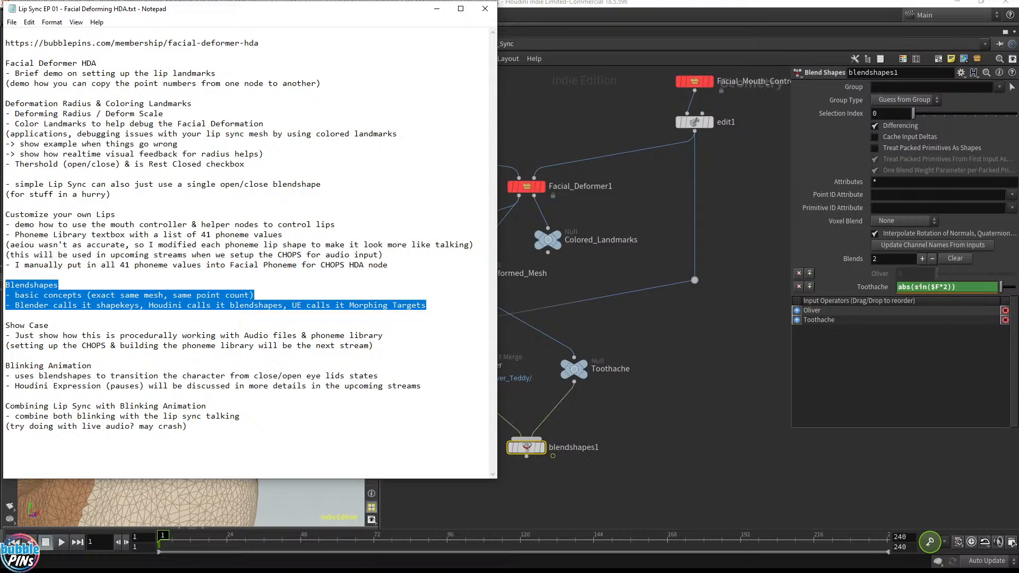
Switch back to Houdini and display the blendshapes1 result on the teddy.
{"action": "left_click", "coordinate": [654, 428]}
{"action": "key", "text": "f"}
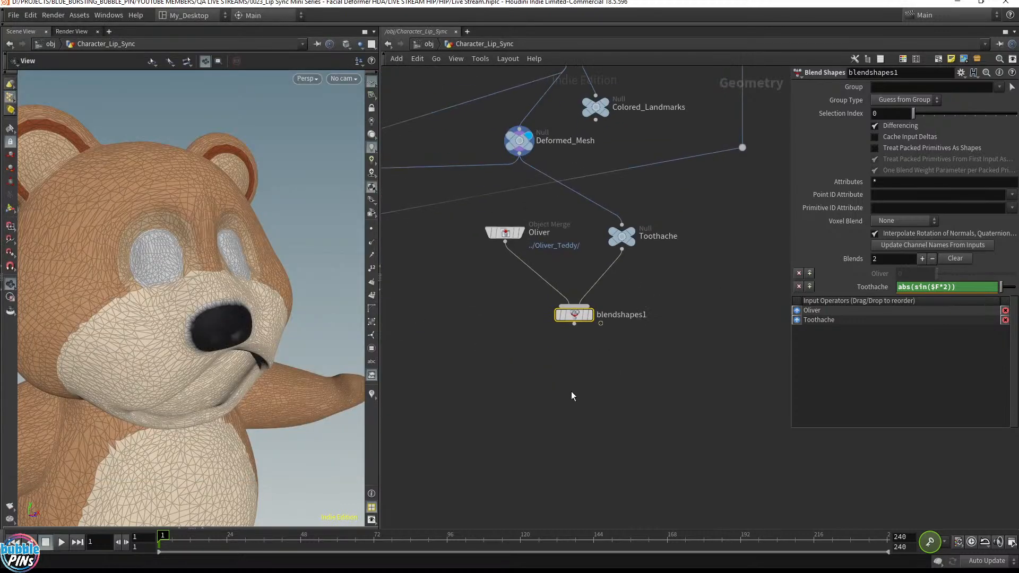
{"action": "mouse_move", "coordinate": [583, 316]}
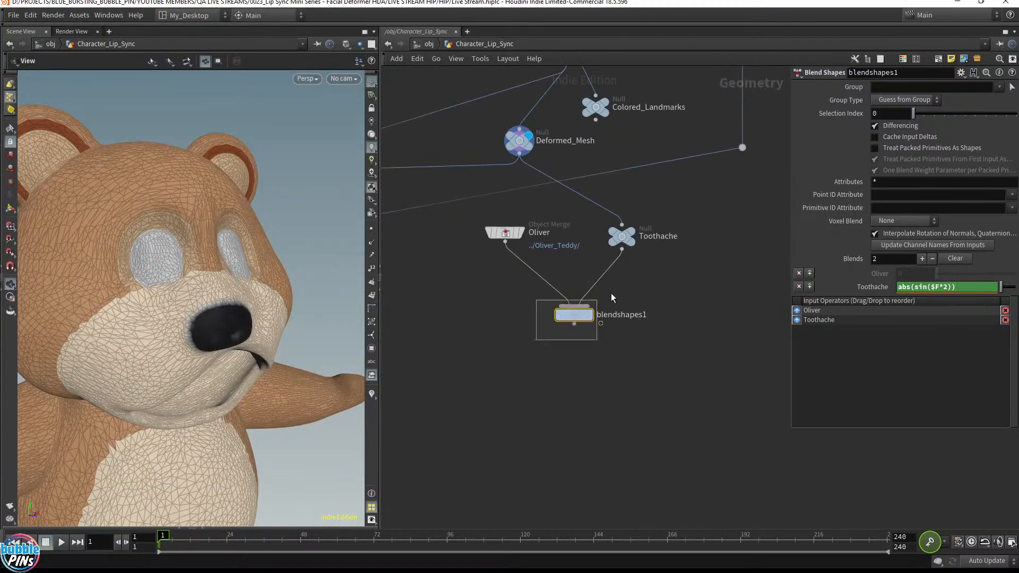
{"action": "left_click", "coordinate": [589, 314]}
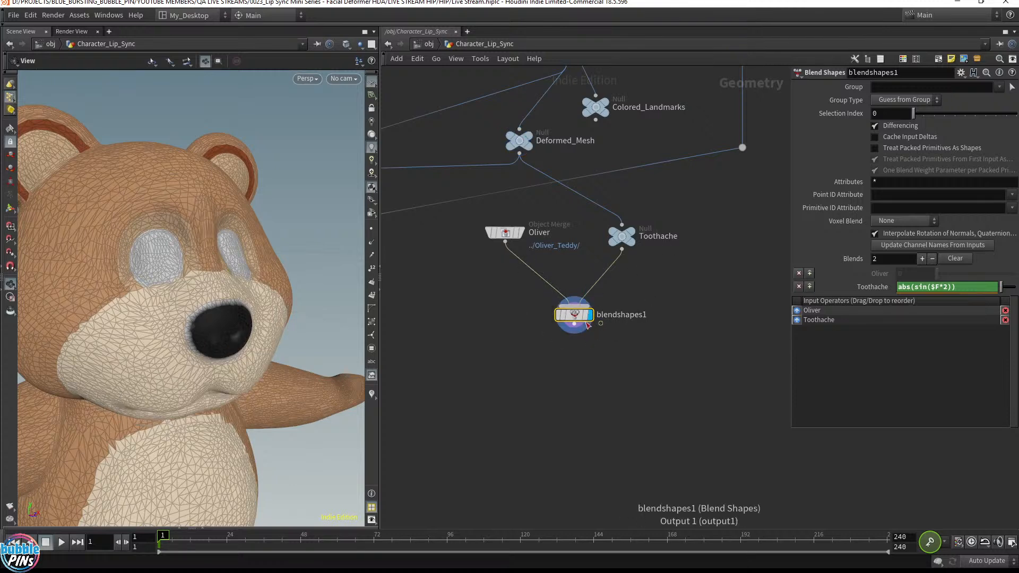
Compare the Oliver and Toothache shapes in the viewport, viewing the Toothache mouth from the front and below.
{"action": "mouse_move", "coordinate": [521, 256]}
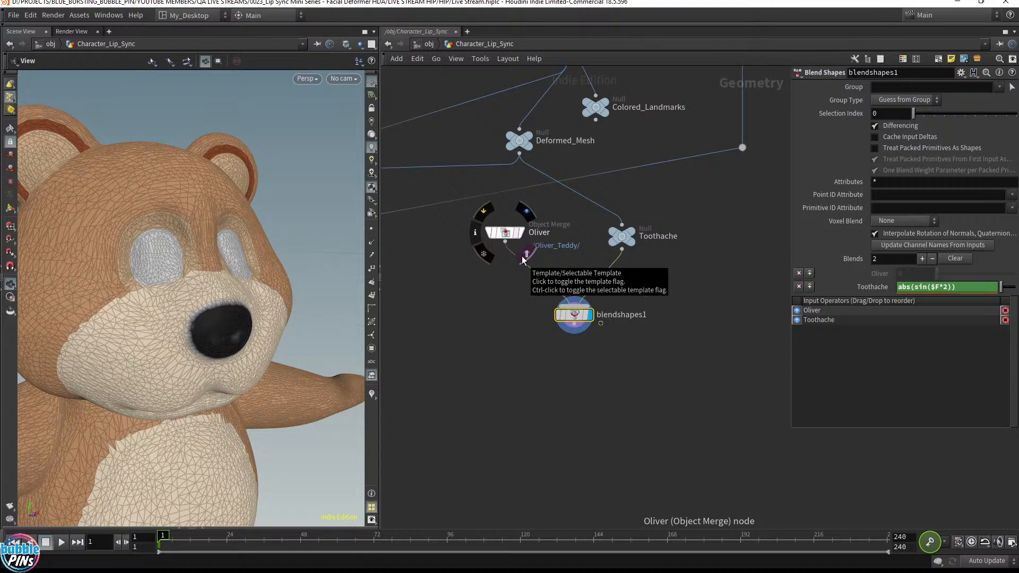
{"action": "left_click_drag", "start_coordinate": [433, 261], "coordinate": [743, 213]}
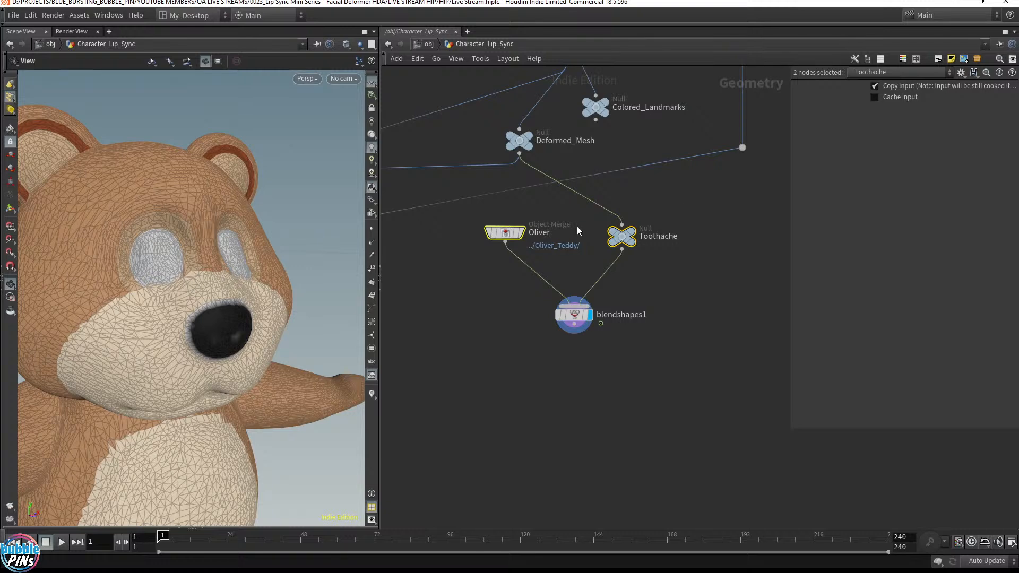
{"action": "mouse_move", "coordinate": [513, 240]}
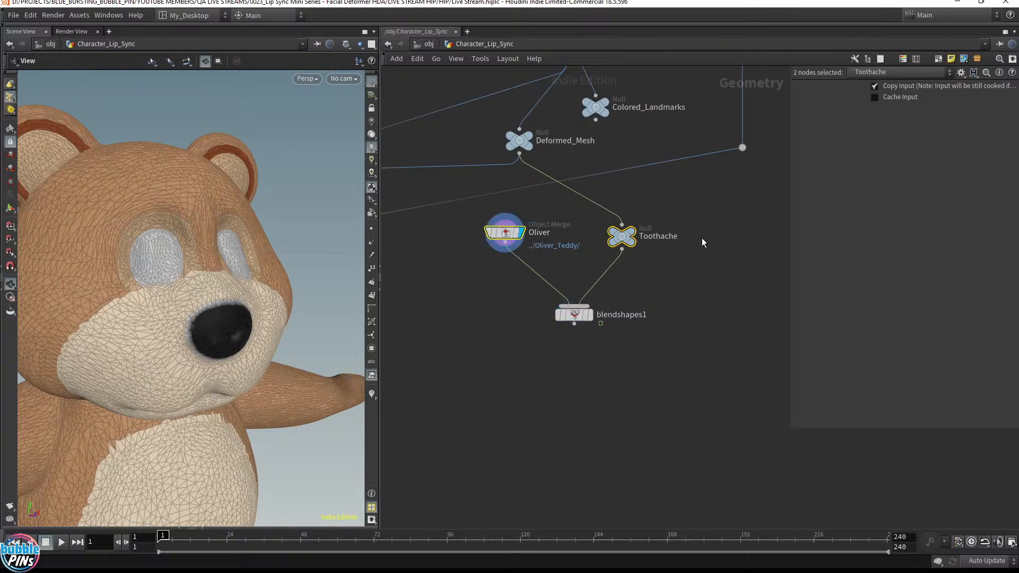
{"action": "left_click", "coordinate": [622, 242]}
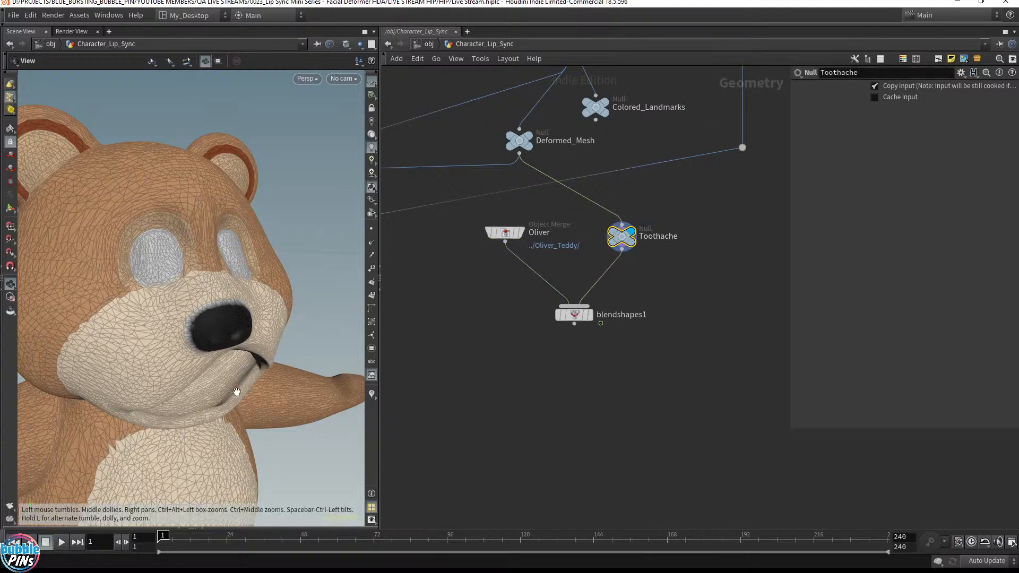
{"action": "left_click_drag", "start_coordinate": [239, 391], "coordinate": [314, 342]}
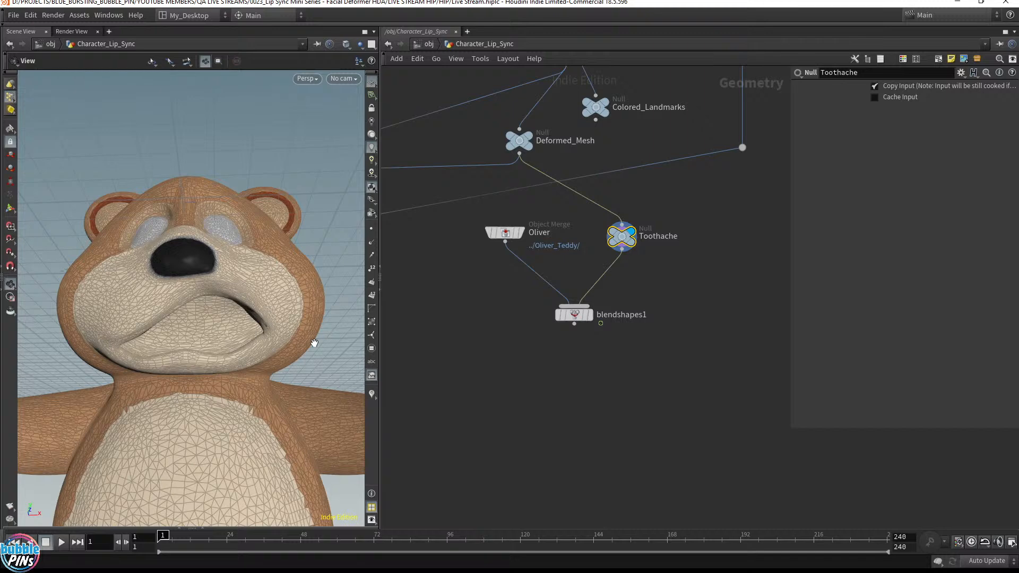
{"action": "left_click_drag", "start_coordinate": [470, 251], "coordinate": [542, 214]}
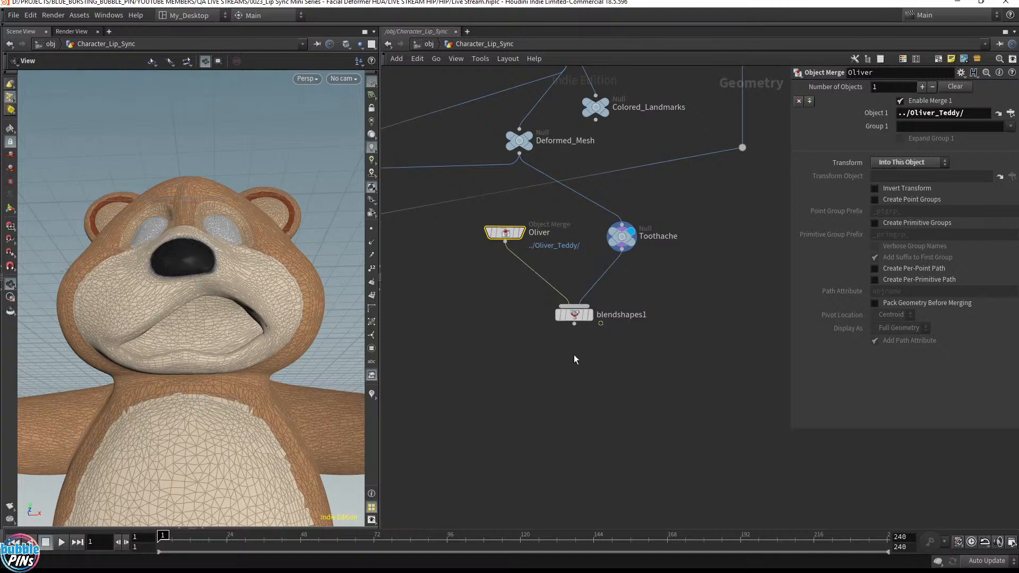
Add a Sphere node in the empty area below blendshapes1 and display it.
{"action": "middle_click_drag", "start_coordinate": [595, 398], "coordinate": [561, 325]}
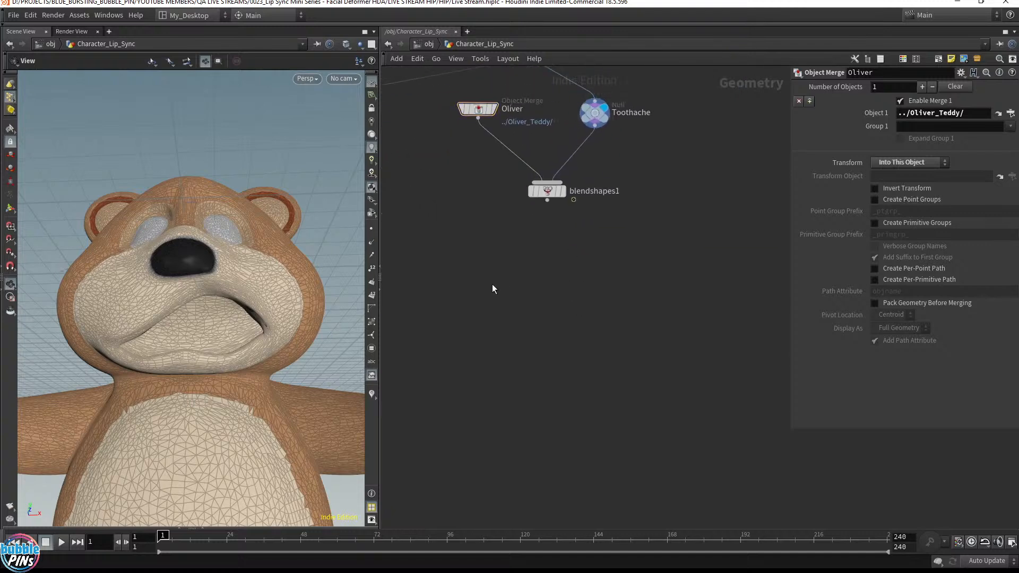
{"action": "key", "text": "Tab"}
{"action": "type", "text": "sphe"}
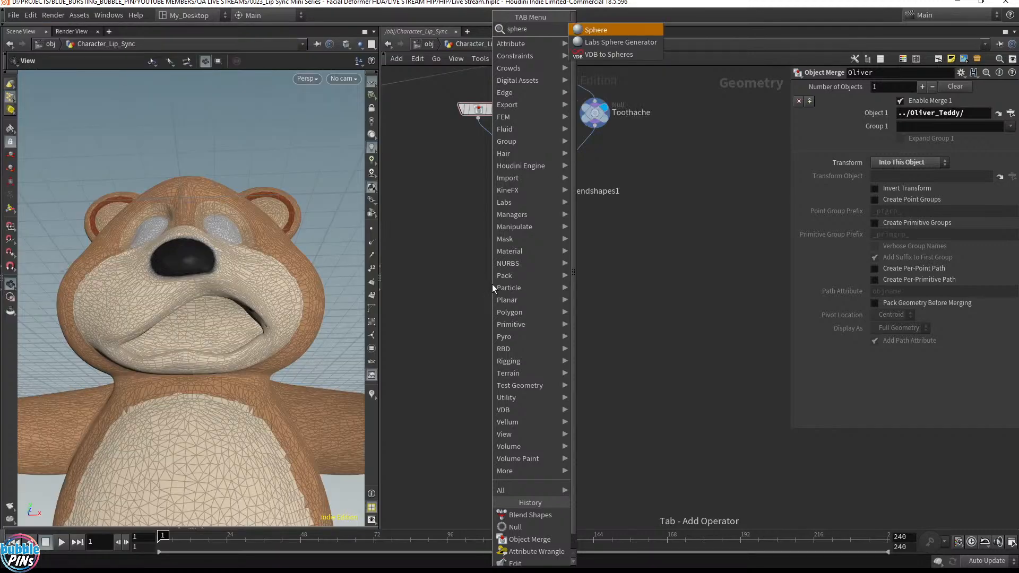
{"action": "key", "text": "Return"}
{"action": "left_click", "coordinate": [478, 326]}
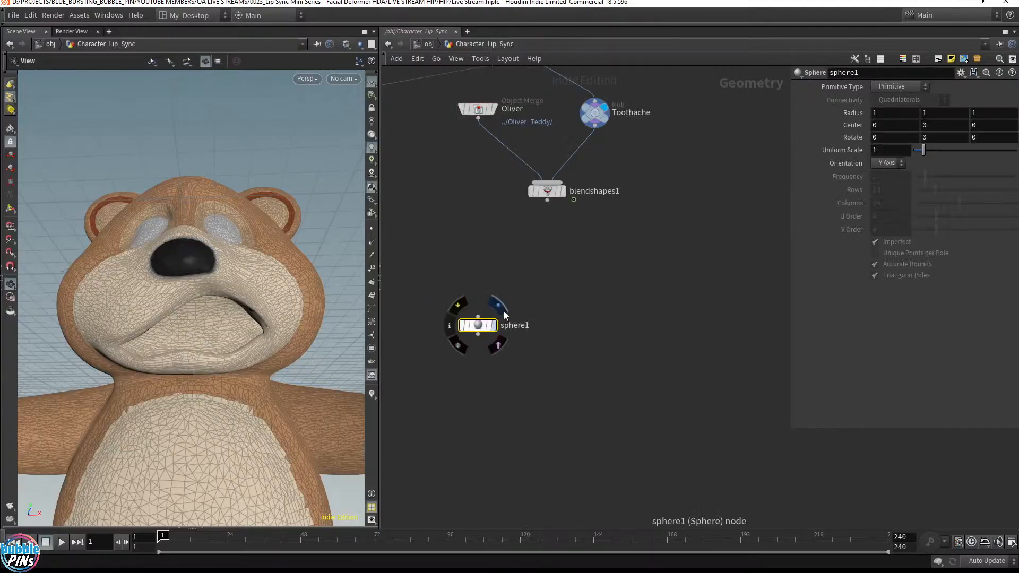
Set the sphere's primitive type to Polygon and its frequency to 20.
{"action": "left_click", "coordinate": [911, 88]}
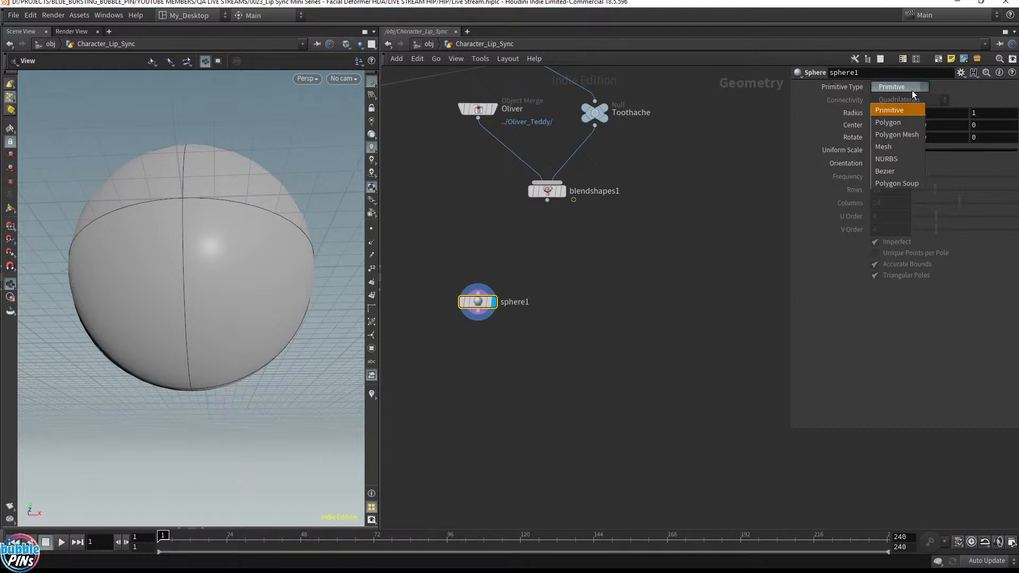
{"action": "left_click", "coordinate": [909, 123]}
{"action": "left_click_drag", "start_coordinate": [918, 179], "coordinate": [1016, 177]}
{"action": "left_click_drag", "start_coordinate": [223, 178], "coordinate": [289, 180]}
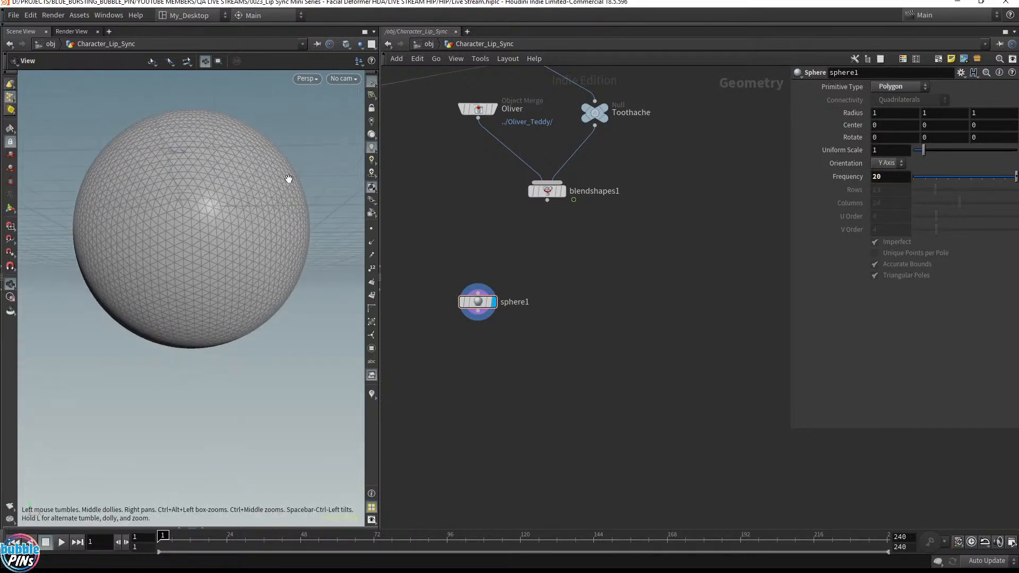
{"action": "middle_click_drag", "start_coordinate": [288, 179], "coordinate": [246, 238]}
{"action": "right_click_drag", "start_coordinate": [245, 239], "coordinate": [218, 248]}
Add a Mountain node fed by the sphere's output and place it beside sphere1.
{"action": "left_click", "coordinate": [493, 320]}
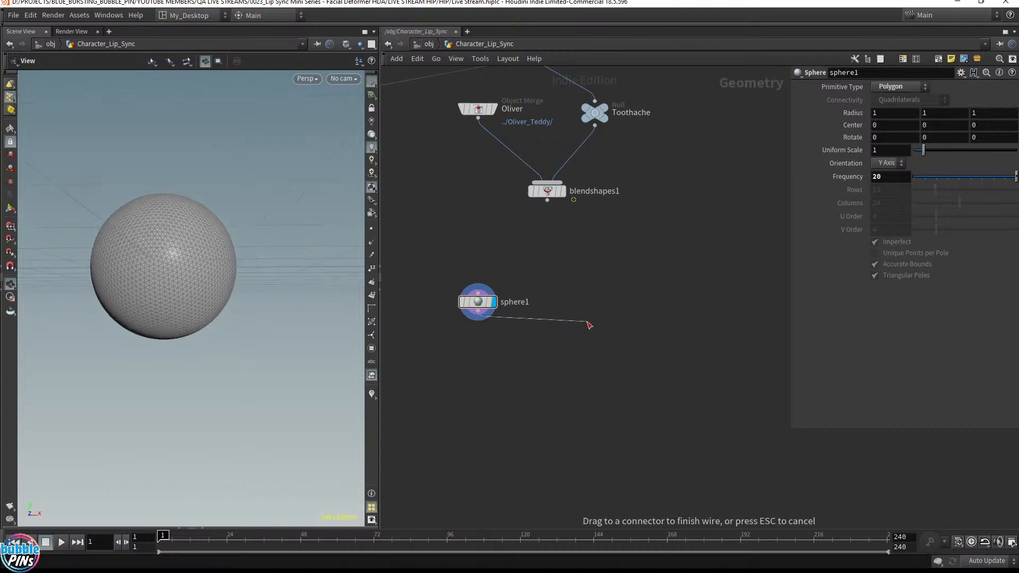
{"action": "key", "text": "Tab"}
{"action": "type", "text": "mountain"}
{"action": "key", "text": "Return"}
{"action": "scroll", "coordinate": [582, 327], "scroll_direction": "down", "scroll_amount": 1}
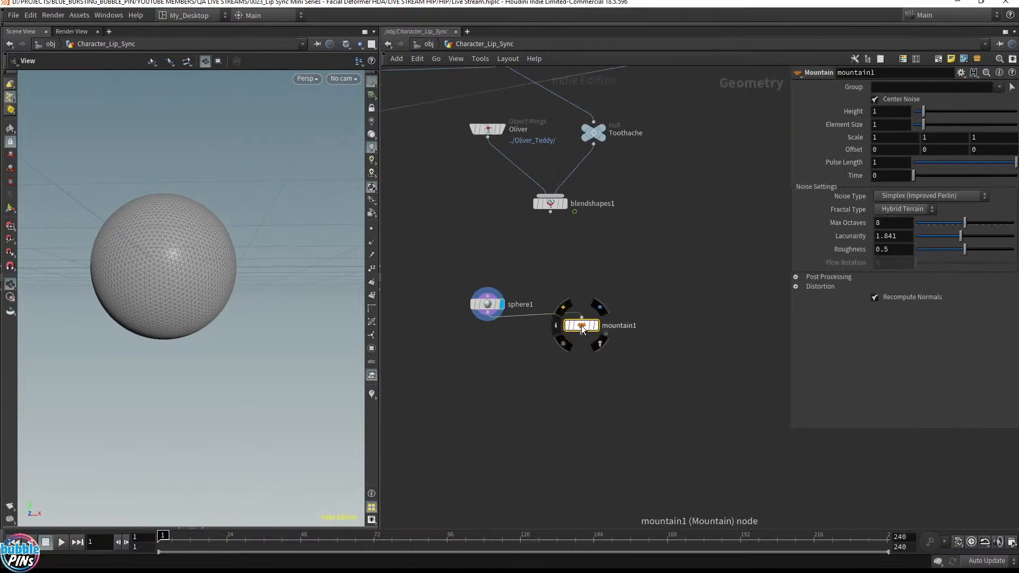
Display the mountain1 result in the viewport.
{"action": "mouse_move", "coordinate": [599, 336]}
{"action": "scroll", "coordinate": [600, 335], "scroll_direction": "up", "scroll_amount": 2}
{"action": "left_click", "coordinate": [600, 335]}
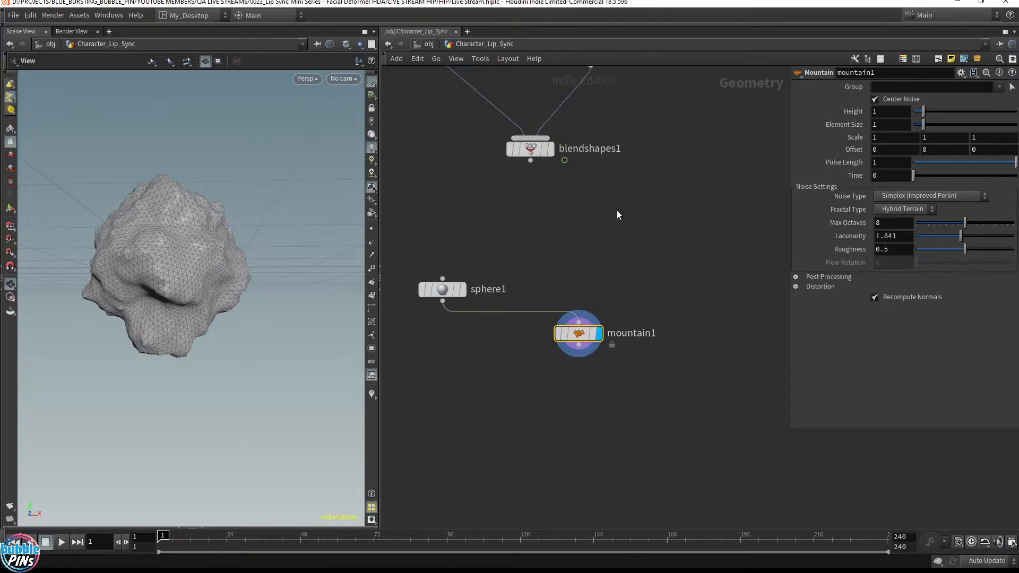
{"action": "scroll", "coordinate": [609, 192], "scroll_direction": "down", "scroll_amount": 2}
{"action": "middle_click_drag", "start_coordinate": [620, 192], "coordinate": [619, 226]}
Add a Blend Shapes node below mountain1 and wire sphere1 and mountain1 into it in that order.
{"action": "left_click", "coordinate": [501, 537]}
{"action": "key", "text": "Tab"}
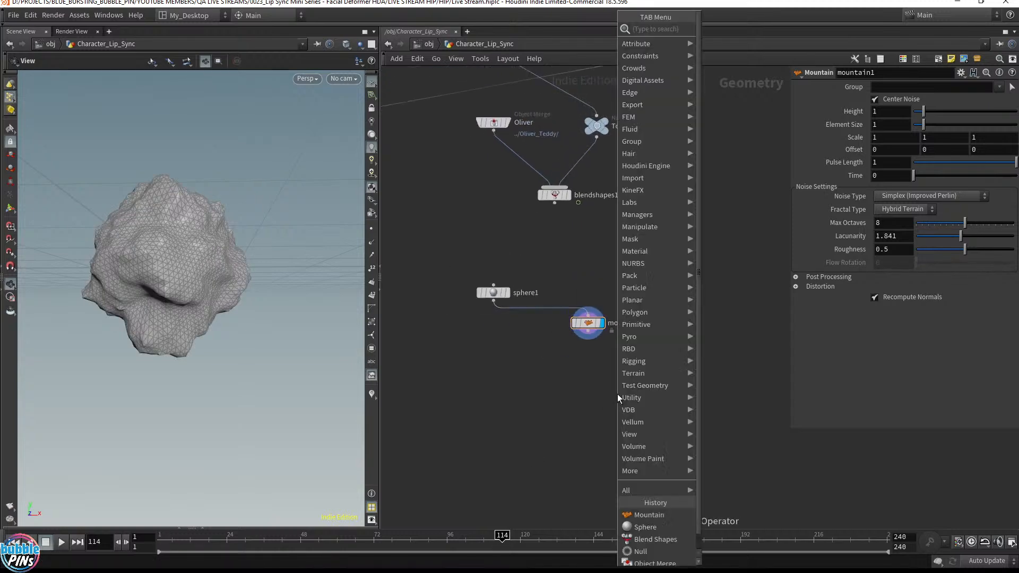
{"action": "type", "text": "ben"}
{"action": "key", "text": "BackSpace"}
{"action": "key", "text": "BackSpace"}
{"action": "key", "text": "BackSpace"}
{"action": "type", "text": "blen"}
{"action": "key", "text": "Return"}
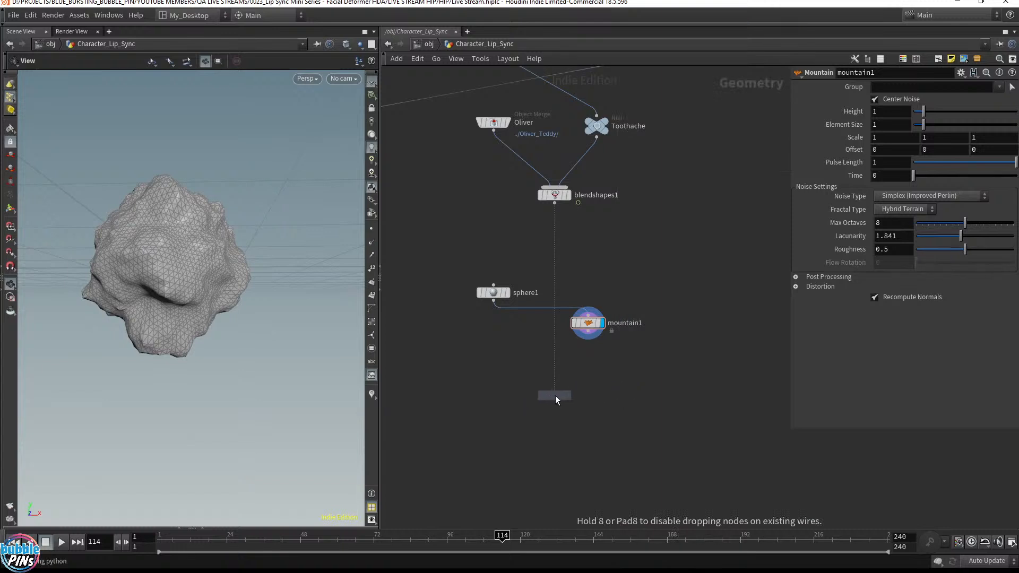
{"action": "left_click", "coordinate": [555, 396]}
{"action": "left_click_drag", "start_coordinate": [443, 258], "coordinate": [555, 388]}
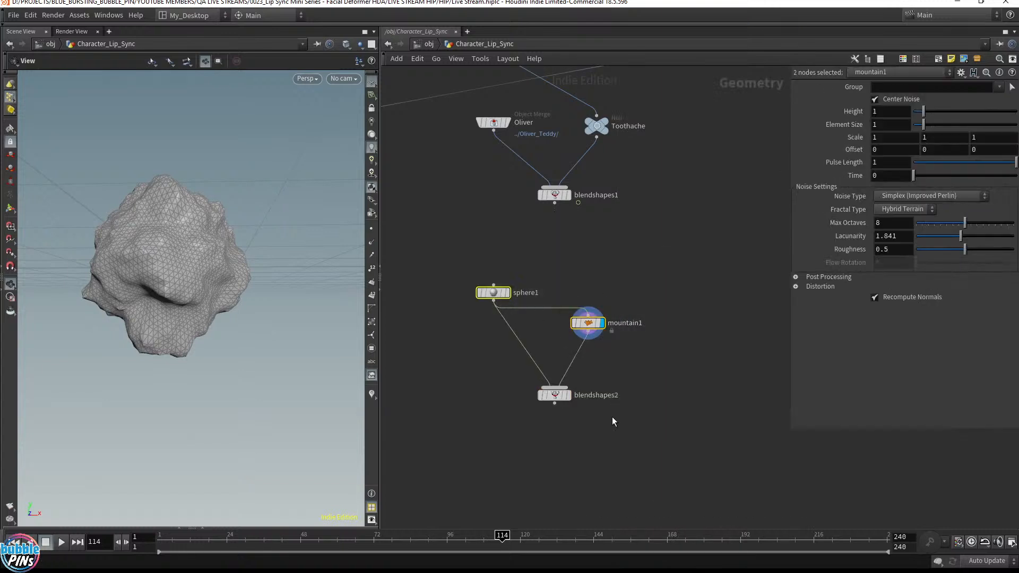
Display the blendshapes2 node and set its blend1 weight to 1.
{"action": "left_click", "coordinate": [557, 395]}
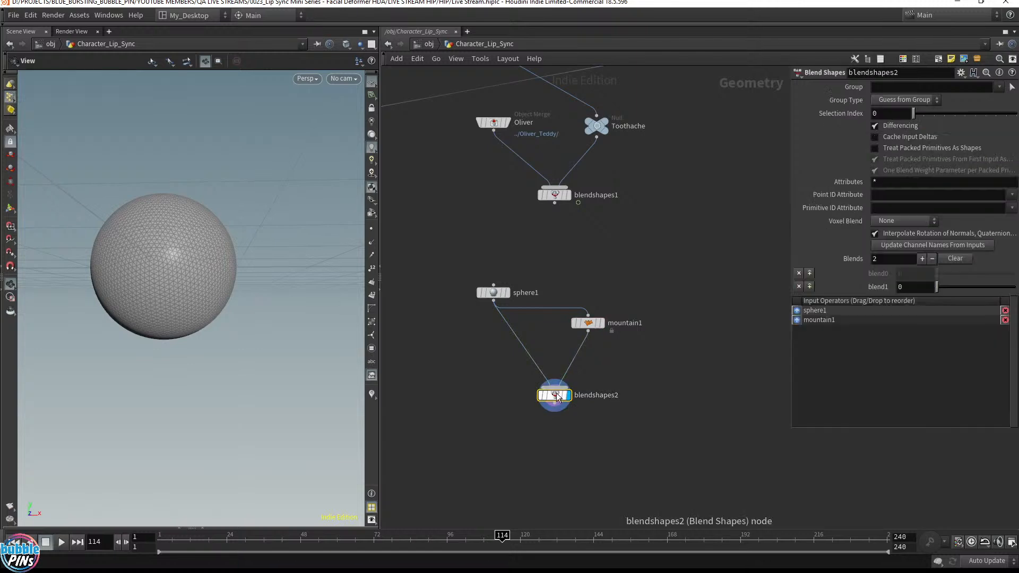
{"action": "left_click_drag", "start_coordinate": [936, 286], "coordinate": [997, 297]}
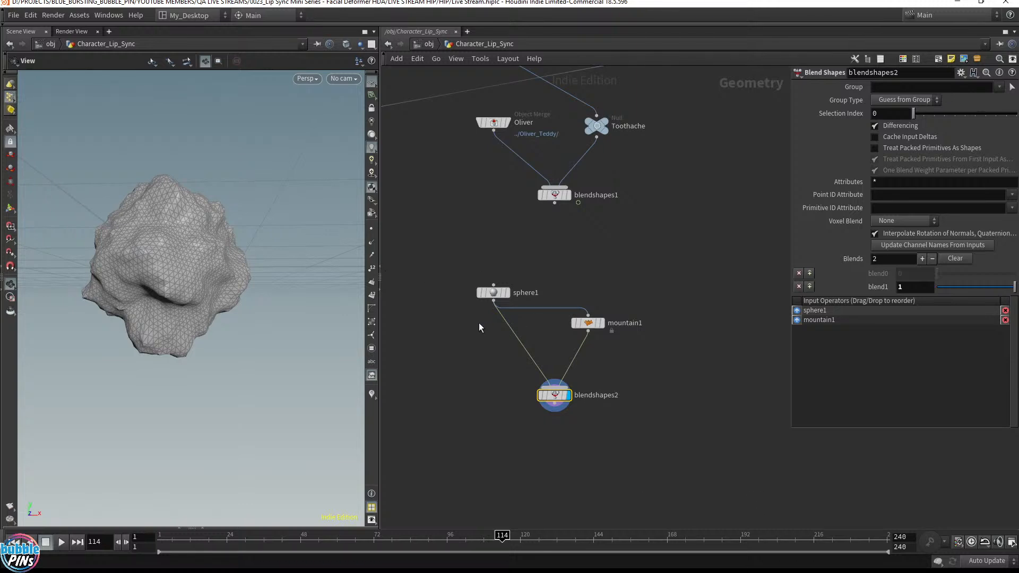
{"action": "left_click_drag", "start_coordinate": [457, 334], "coordinate": [696, 264]}
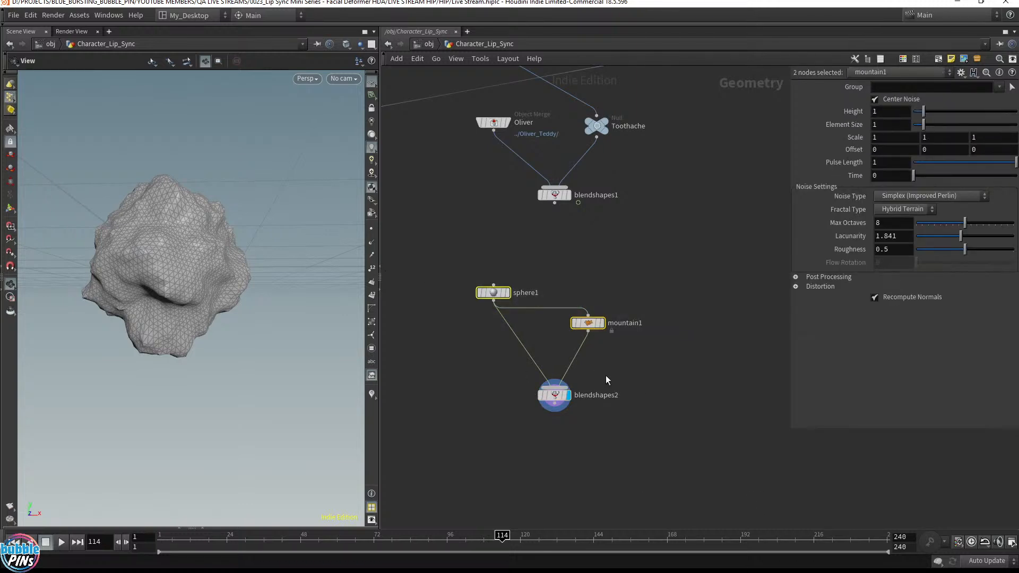
Duplicate sphere1 and place the copy just above mountain1.
{"action": "left_click", "coordinate": [450, 364]}
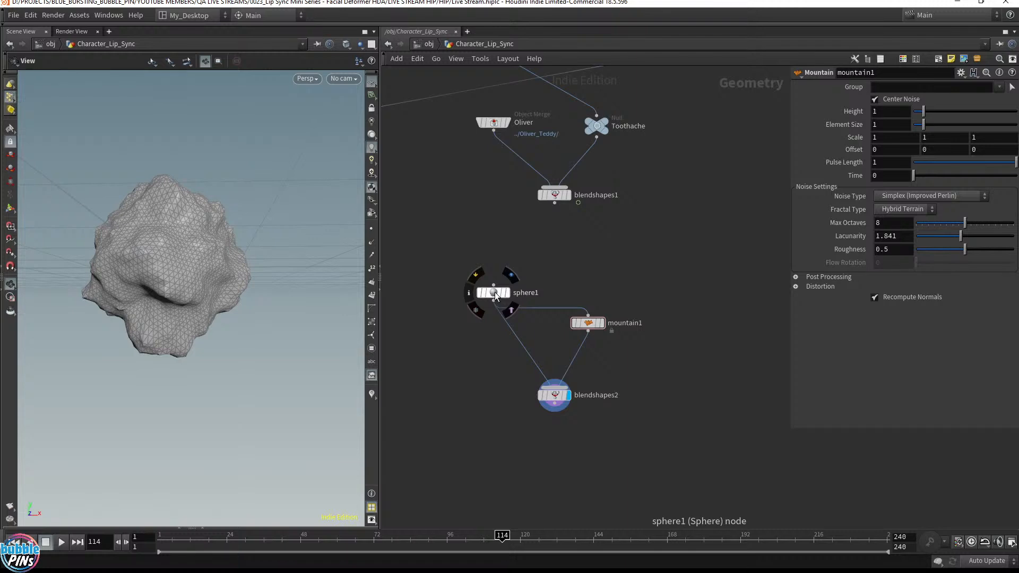
{"action": "left_click_drag", "start_coordinate": [494, 292], "coordinate": [678, 256]}
{"action": "left_click_drag", "start_coordinate": [601, 272], "coordinate": [591, 273]}
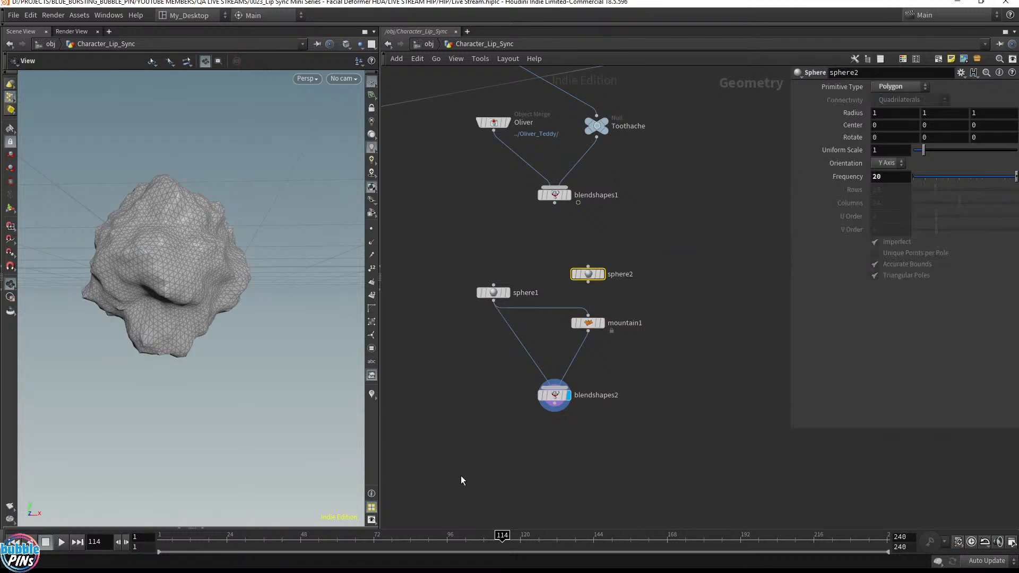
Disconnect mountain1 from blendshapes2 and delete the blendshapes2 node.
{"action": "left_click_drag", "start_coordinate": [500, 432], "coordinate": [711, 377]}
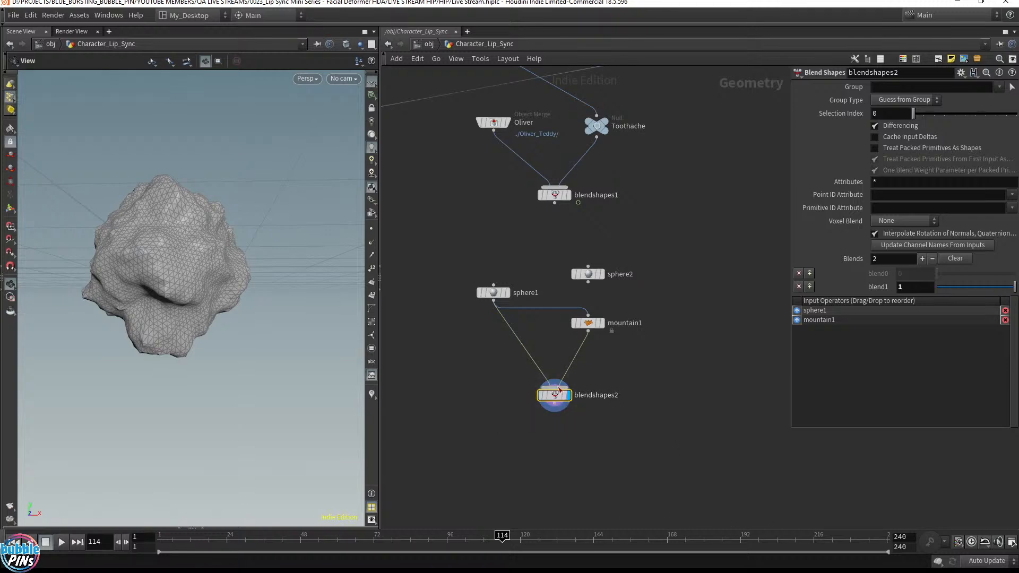
{"action": "left_click", "coordinate": [586, 364]}
{"action": "left_click", "coordinate": [574, 356]}
{"action": "key", "text": "Delete"}
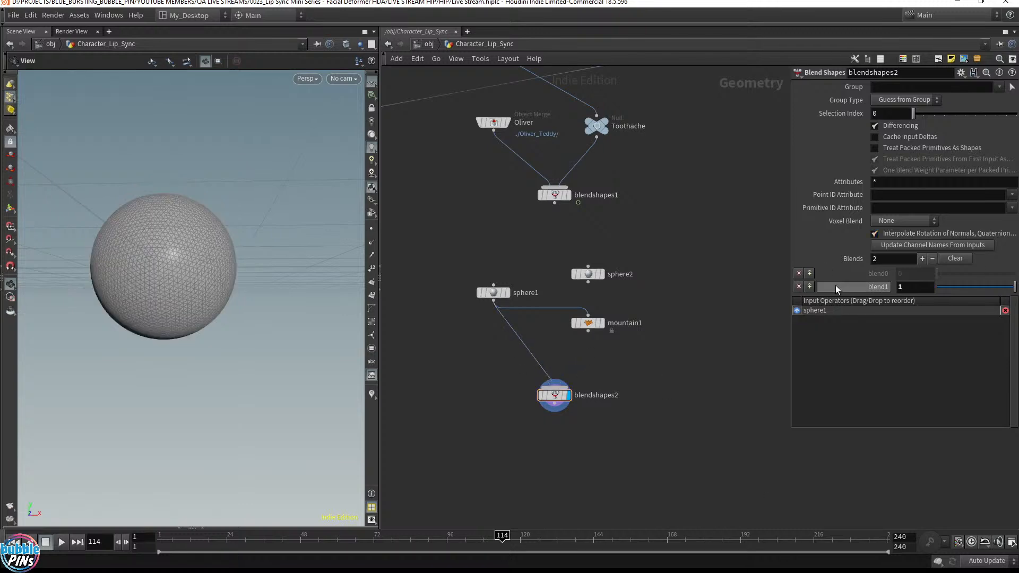
{"action": "left_click_drag", "start_coordinate": [969, 288], "coordinate": [978, 287]}
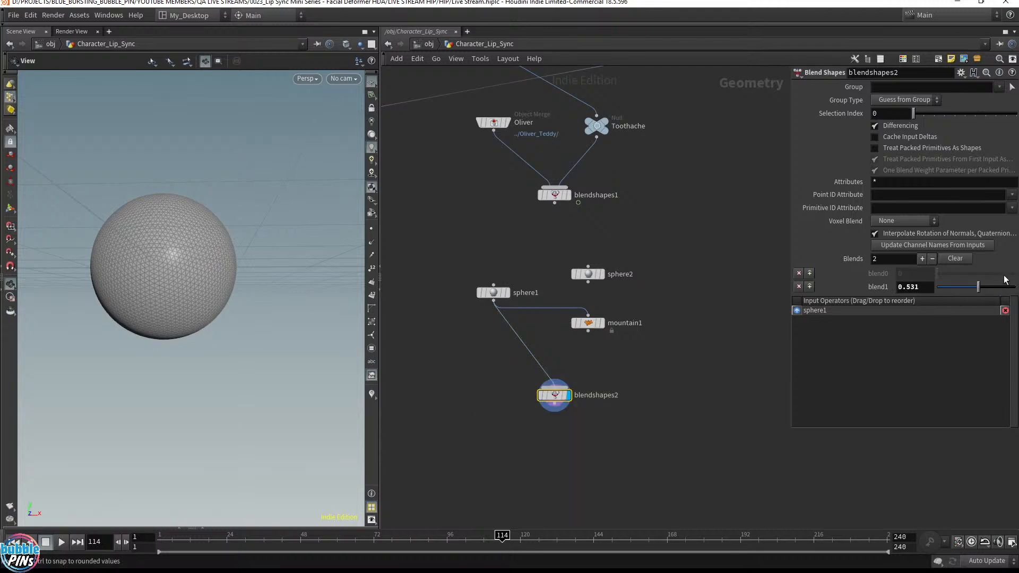
{"action": "key", "text": "Delete"}
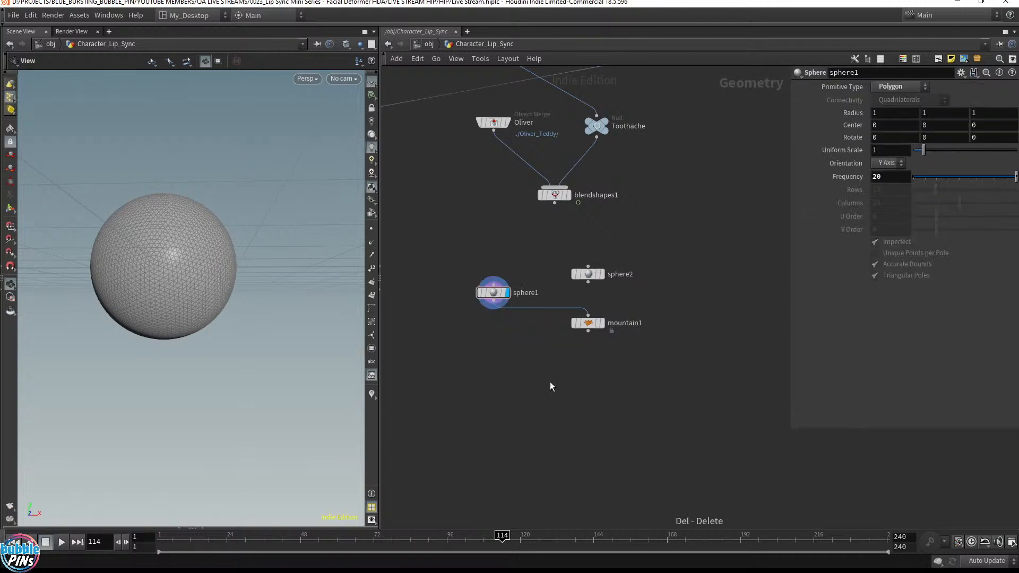
Disconnect mountain1 from sphere1 and feed it from sphere2 instead, with sphere2 placed directly above it.
{"action": "mouse_move", "coordinate": [586, 321]}
{"action": "left_click_drag", "start_coordinate": [527, 336], "coordinate": [629, 282]}
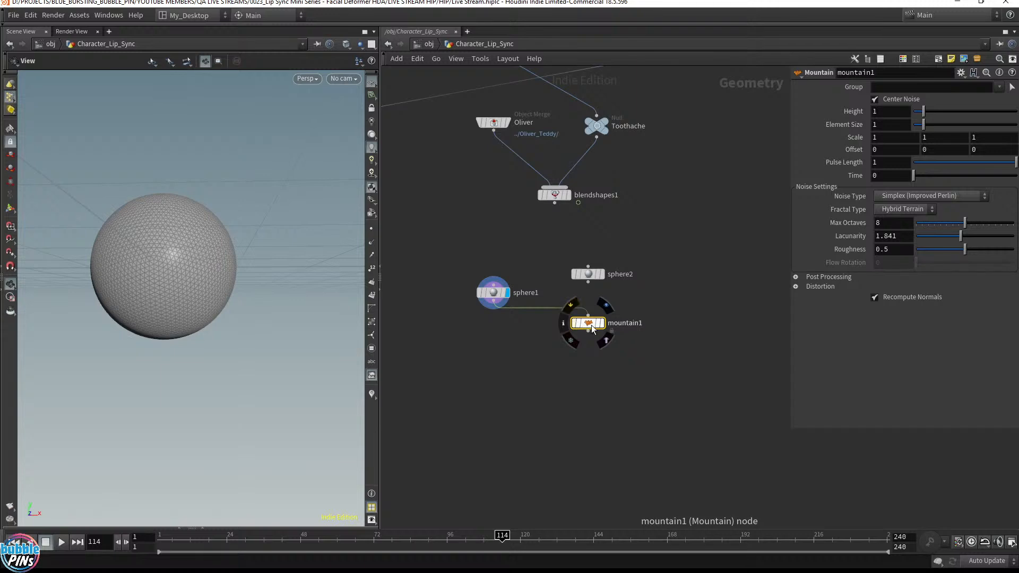
{"action": "left_click_drag", "start_coordinate": [593, 325], "coordinate": [593, 368]}
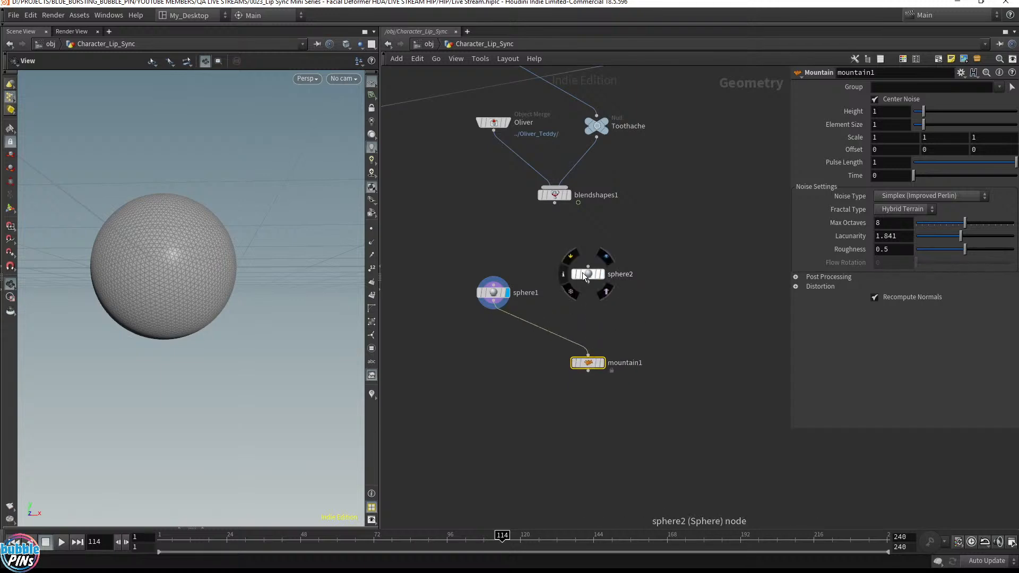
{"action": "mouse_move", "coordinate": [589, 274]}
{"action": "left_mouse_down"}
{"action": "mouse_move", "coordinate": [588, 366]}
{"action": "mouse_move", "coordinate": [589, 334]}
{"action": "left_mouse_up"}
{"action": "left_click_drag", "start_coordinate": [626, 259], "coordinate": [559, 305]}
Set the sphere2 frequency to 19.
{"action": "left_click", "coordinate": [890, 177]}
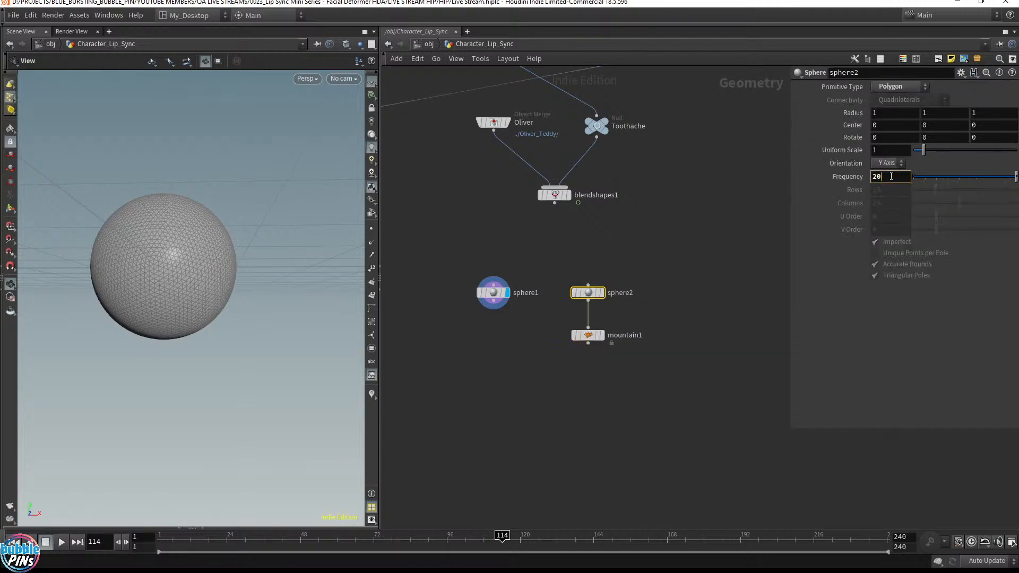
{"action": "left_click", "coordinate": [762, 302]}
Compare the point counts of sphere2 and sphere1 in their node information, closing both windows when done.
{"action": "mouse_move", "coordinate": [563, 295]}
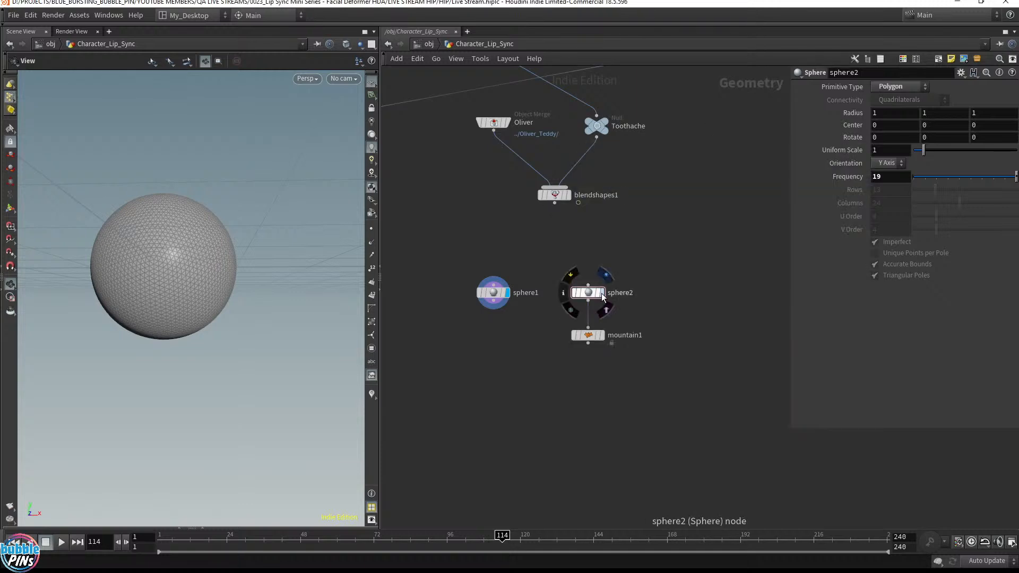
{"action": "left_click", "coordinate": [602, 294]}
{"action": "left_click", "coordinate": [564, 295]}
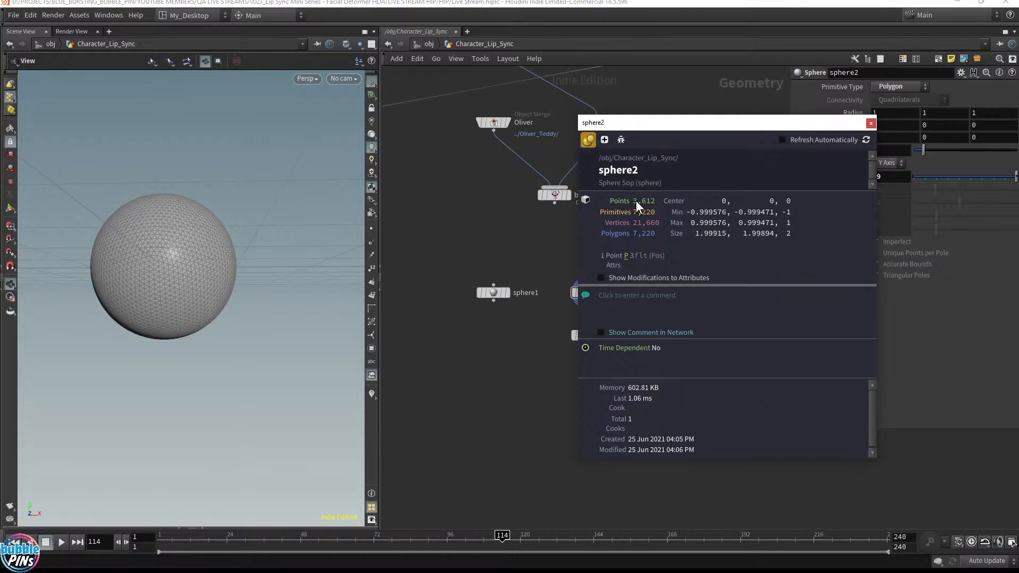
{"action": "left_click_drag", "start_coordinate": [690, 128], "coordinate": [780, 209]}
{"action": "left_click", "coordinate": [491, 293]}
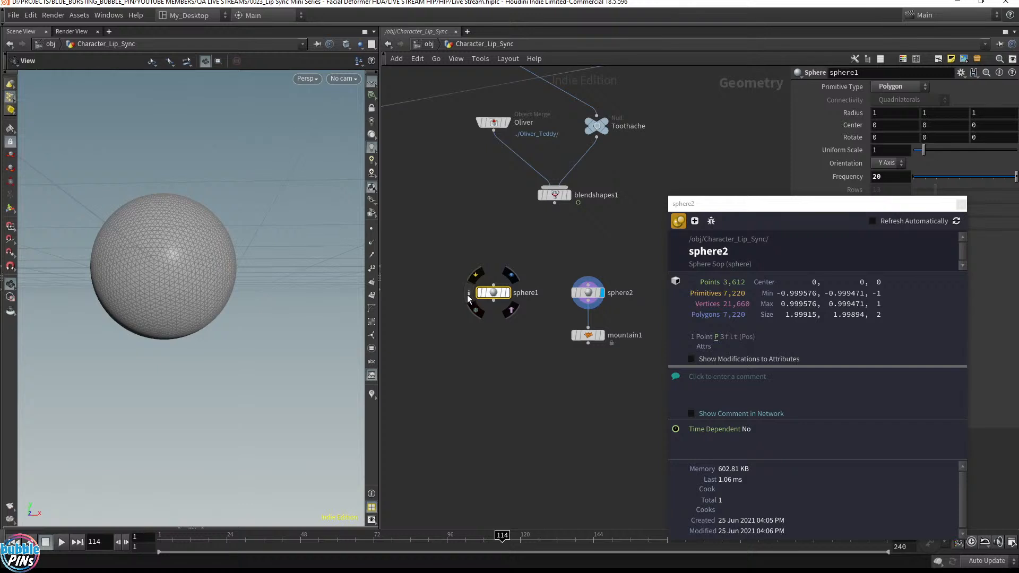
{"action": "left_click", "coordinate": [469, 293]}
{"action": "left_click_drag", "start_coordinate": [862, 131], "coordinate": [394, 333]}
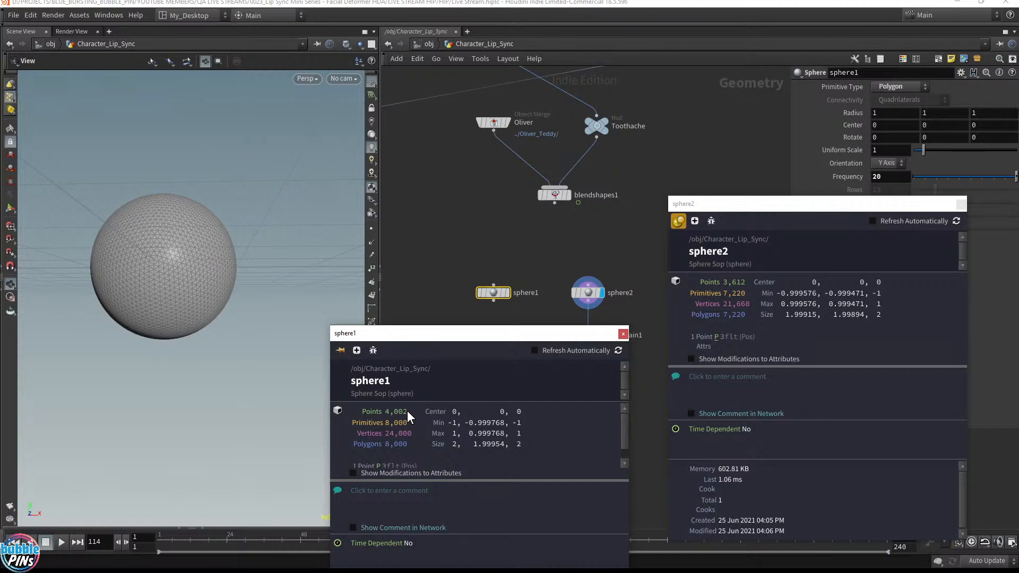
{"action": "left_click", "coordinate": [623, 333]}
{"action": "left_click", "coordinate": [961, 204]}
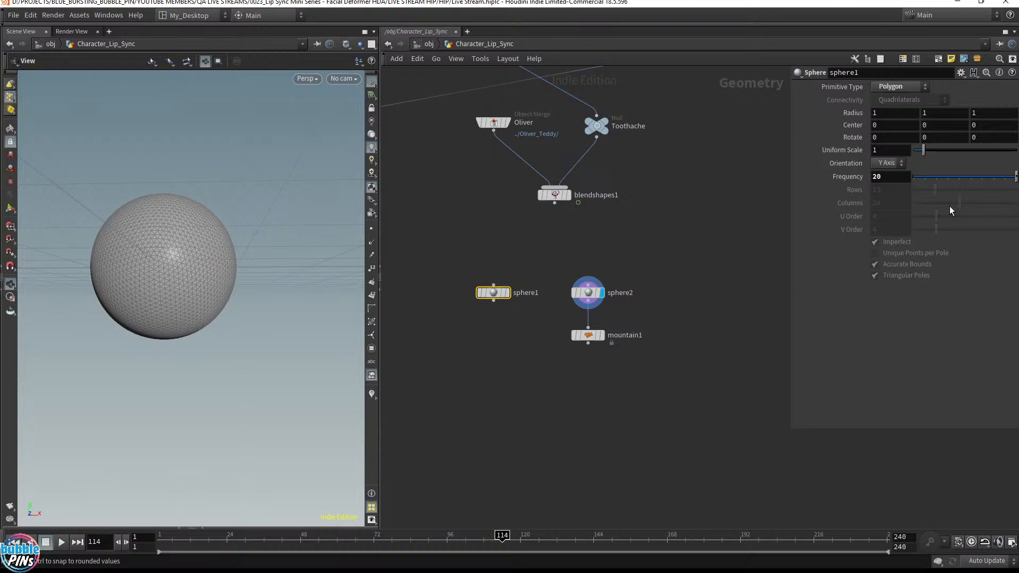
Set the sphere2 frequency to 1.
{"action": "left_click", "coordinate": [587, 367]}
{"action": "left_click", "coordinate": [575, 295]}
{"action": "double_click", "coordinate": [886, 176]}
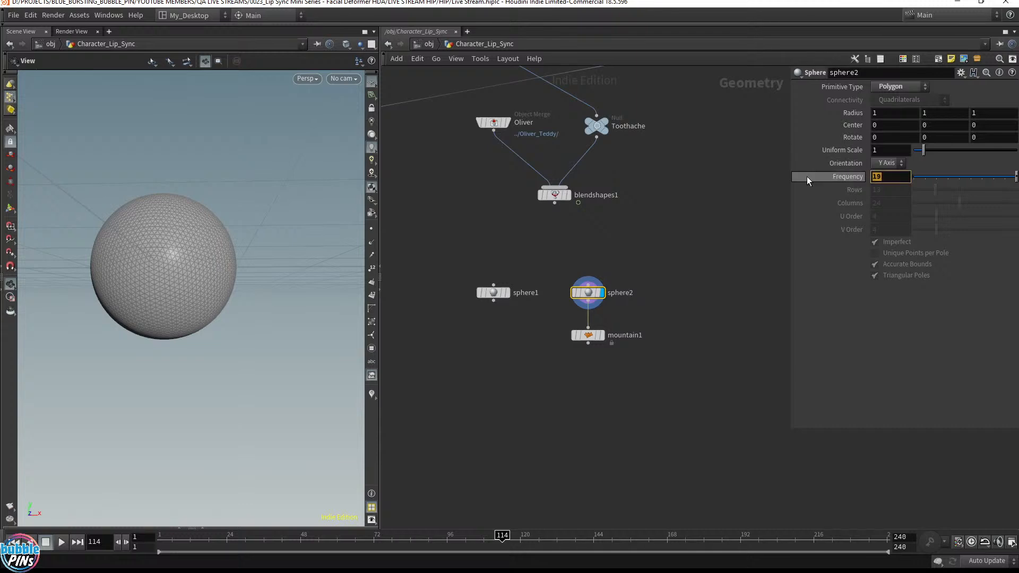
{"action": "type", "text": "1"}
{"action": "key", "text": "Return"}
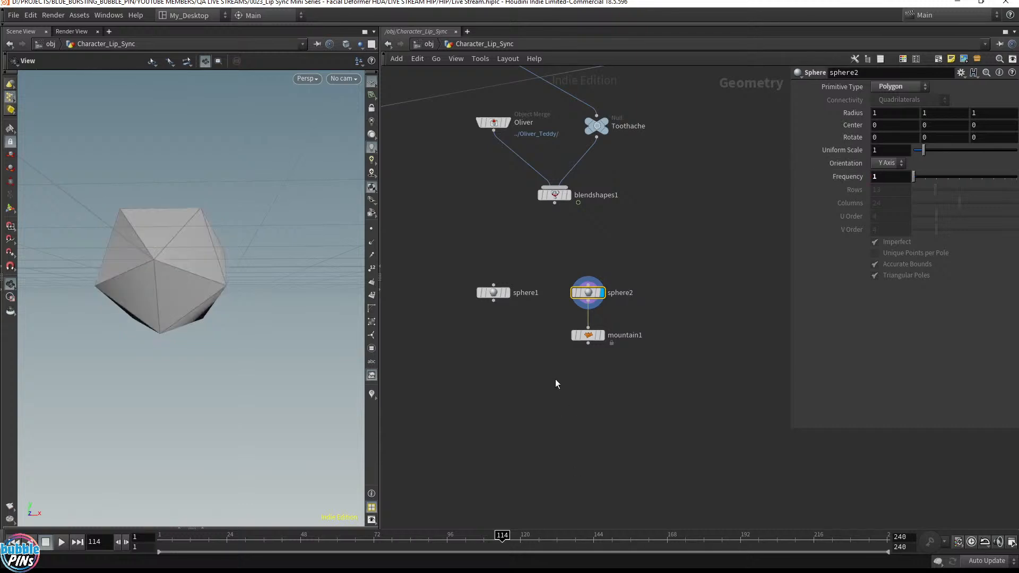
Add a Blend Shapes node below the two branches and wire sphere1 and mountain1 into it.
{"action": "key", "text": "Tab"}
{"action": "type", "text": "blen"}
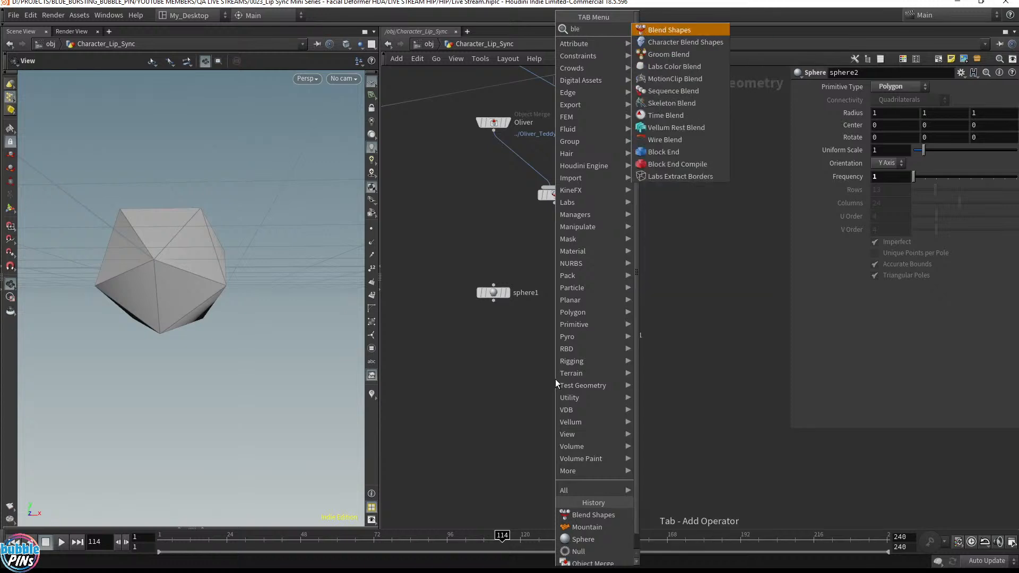
{"action": "key", "text": "Return"}
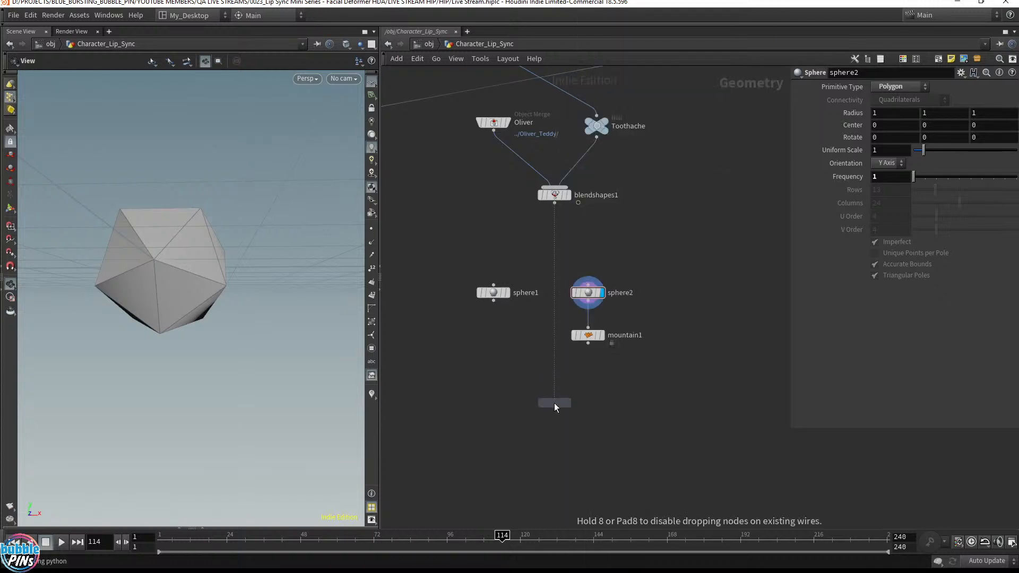
{"action": "left_click", "coordinate": [554, 403]}
{"action": "left_click", "coordinate": [493, 293]}
{"action": "left_click", "coordinate": [592, 338], "text": "shift"}
{"action": "left_click", "coordinate": [589, 344]}
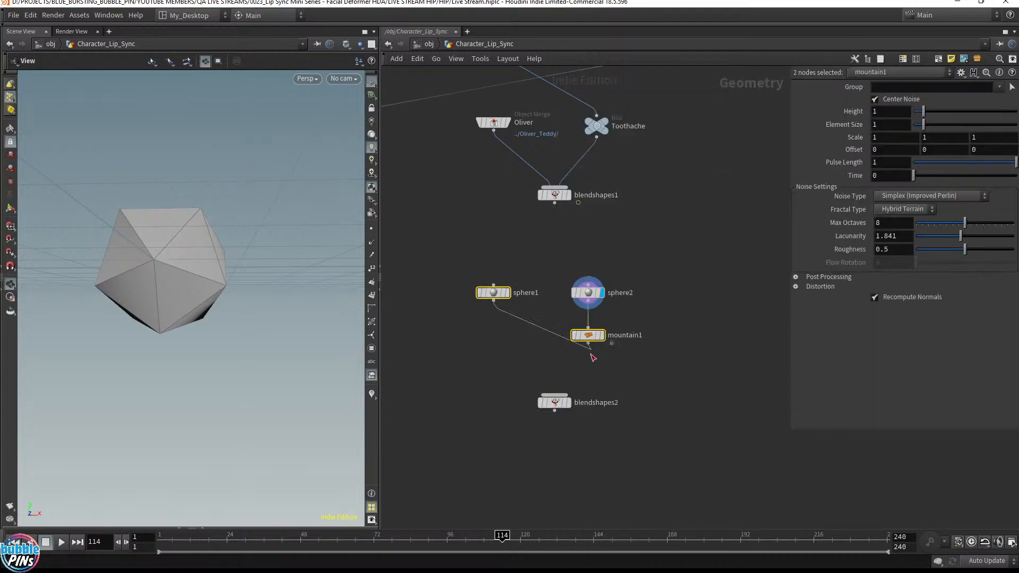
{"action": "left_click", "coordinate": [554, 395]}
Display the new Blend Shapes node and set its blend1 weight to 1 to test the mismatched meshes.
{"action": "left_click", "coordinate": [626, 393]}
{"action": "key", "text": "r"}
{"action": "left_click", "coordinate": [555, 400]}
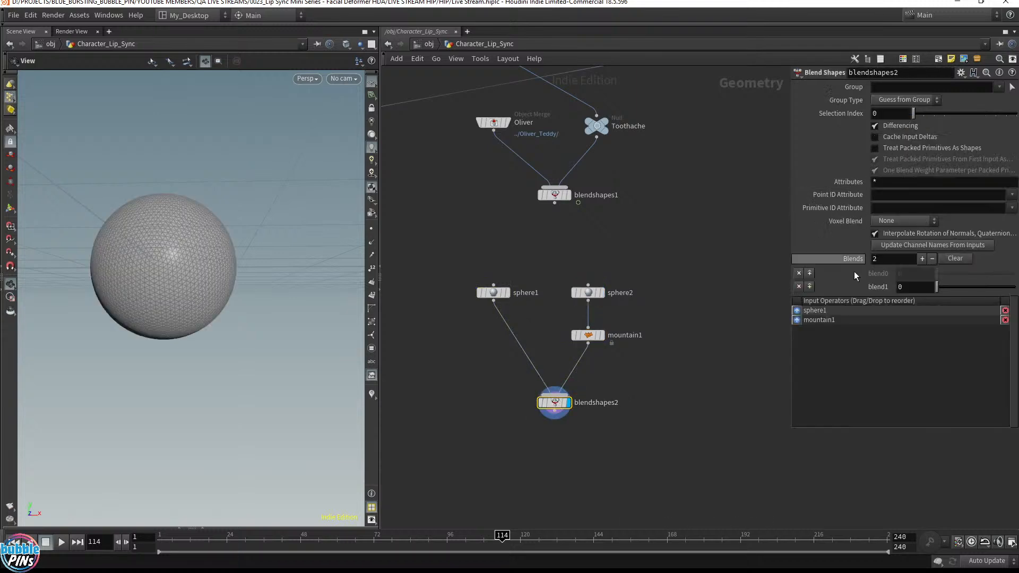
{"action": "left_click_drag", "start_coordinate": [940, 288], "coordinate": [1013, 289]}
{"action": "left_click_drag", "start_coordinate": [271, 243], "coordinate": [234, 239]}
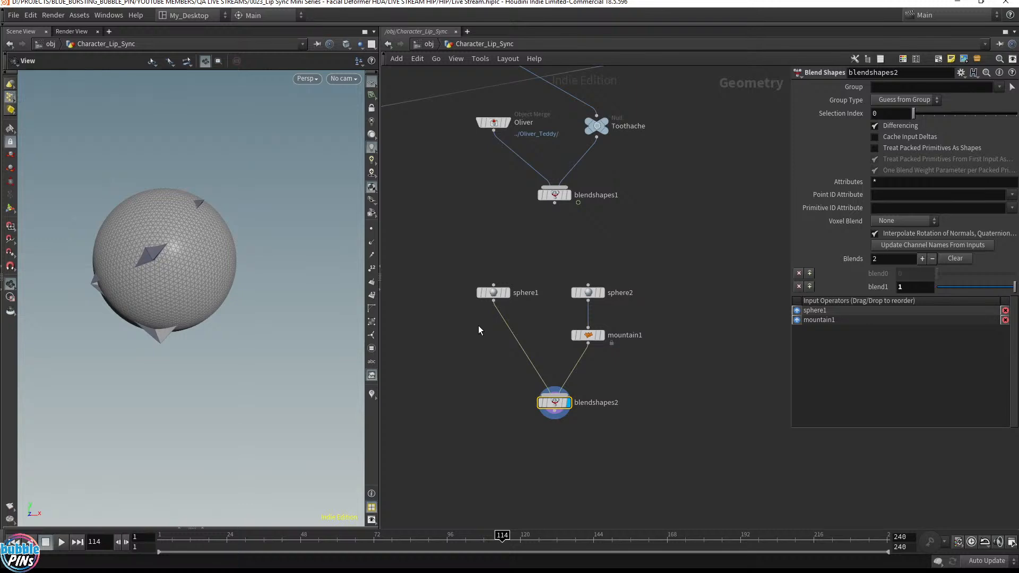
Check the point counts of sphere1 and mountain1 in their node information.
{"action": "mouse_move", "coordinate": [508, 295]}
{"action": "left_click", "coordinate": [469, 293]}
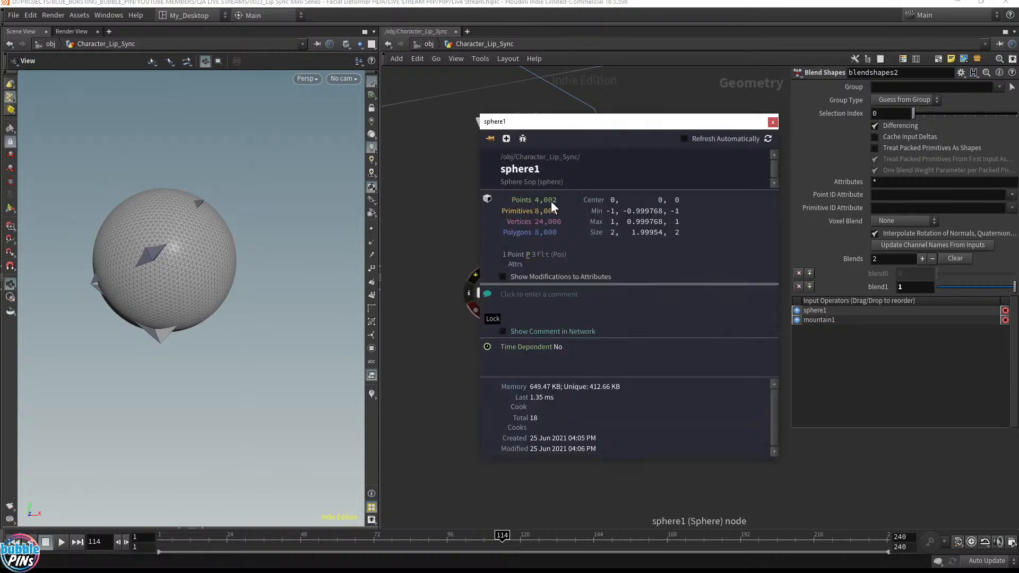
{"action": "left_click", "coordinate": [565, 336]}
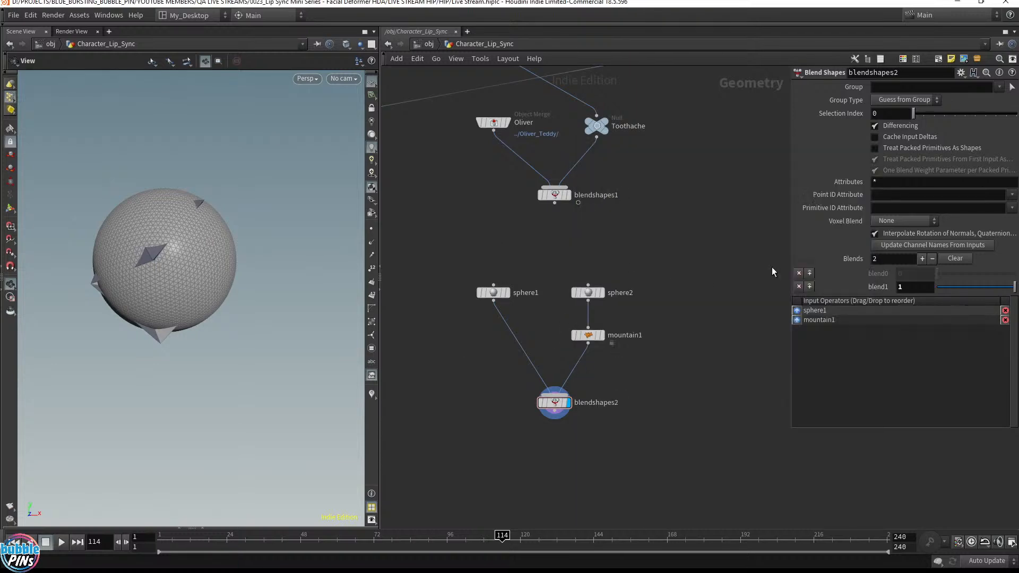
Switch to the Lip Sync EP 01 notes in Notepad and highlight "Morphing Targets" in the Blendshapes section.
{"action": "key", "text": "alt+Tab"}
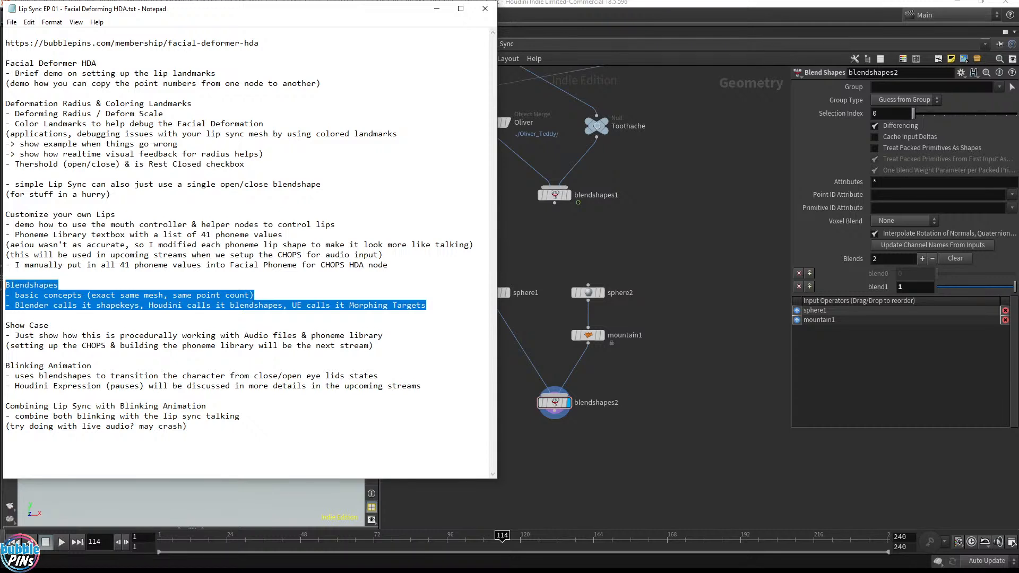
{"action": "left_click", "coordinate": [6, 315]}
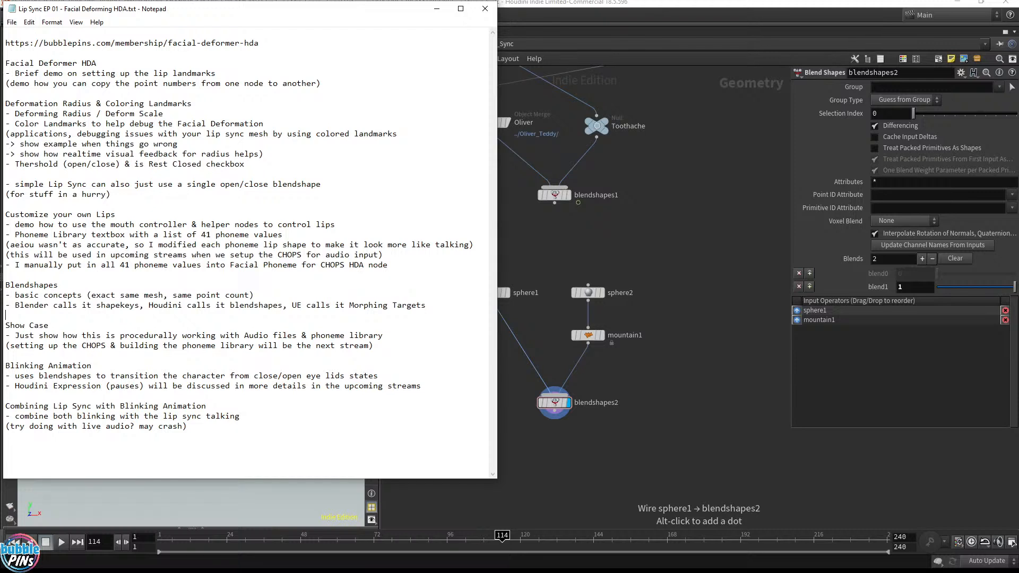
{"action": "left_click_drag", "start_coordinate": [426, 305], "coordinate": [349, 305]}
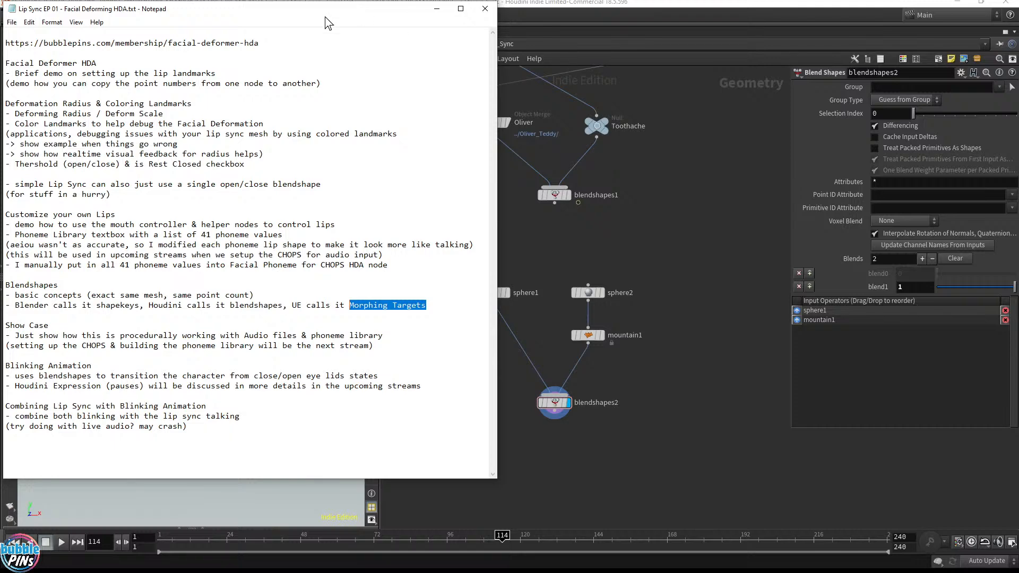
Move the notes window clear of the 3D view and highlight the sections from Show Case through Combining Lip Sync with Blinking Animation.
{"action": "left_click_drag", "start_coordinate": [324, 17], "coordinate": [670, 56]}
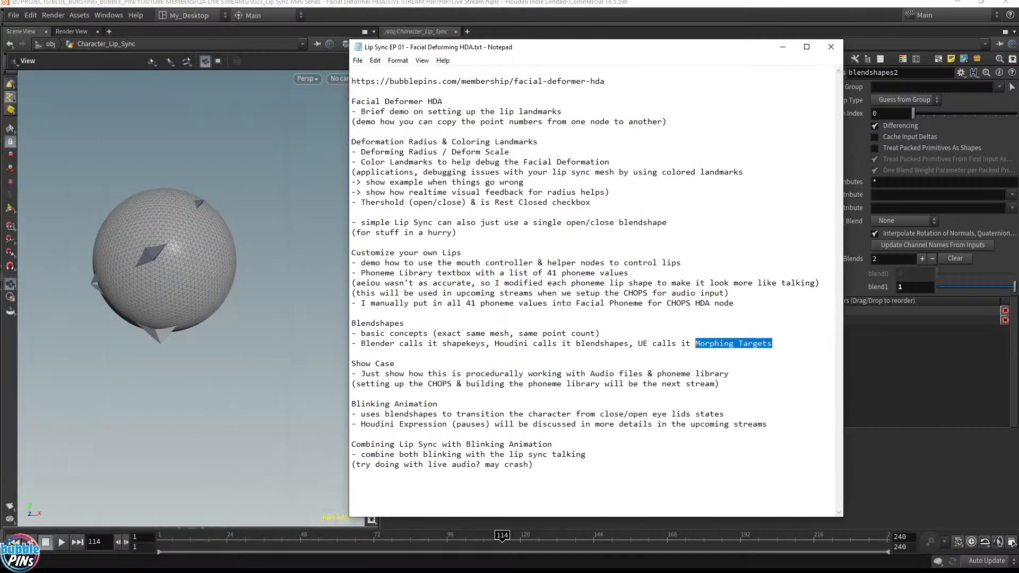
{"action": "left_click_drag", "start_coordinate": [533, 464], "coordinate": [351, 364]}
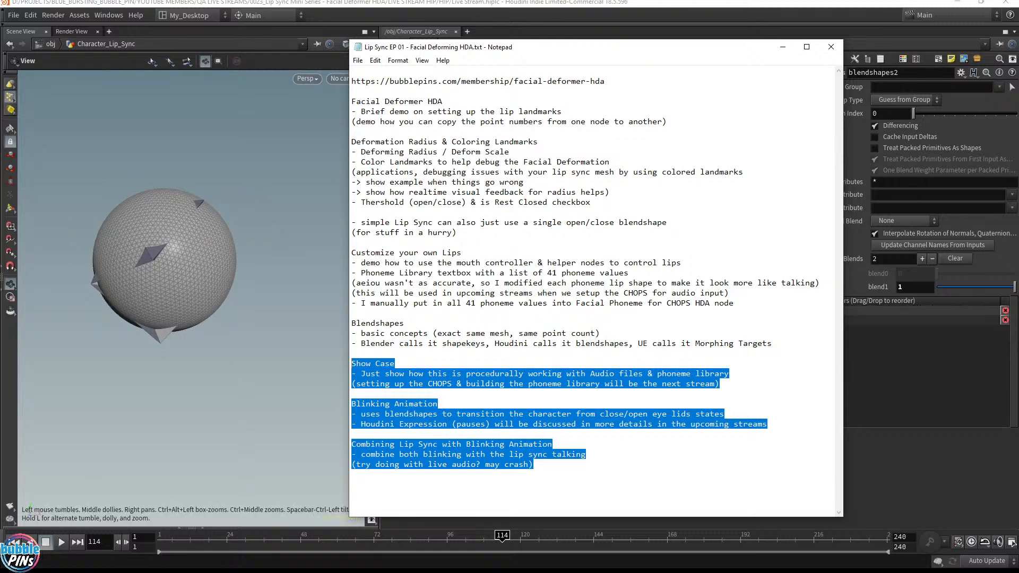
Move the notes window clear of the node parameters and highlight the "Thershold (open/close) & is Rest Closed checkbox" line.
{"action": "left_click_drag", "start_coordinate": [590, 202], "coordinate": [313, 207]}
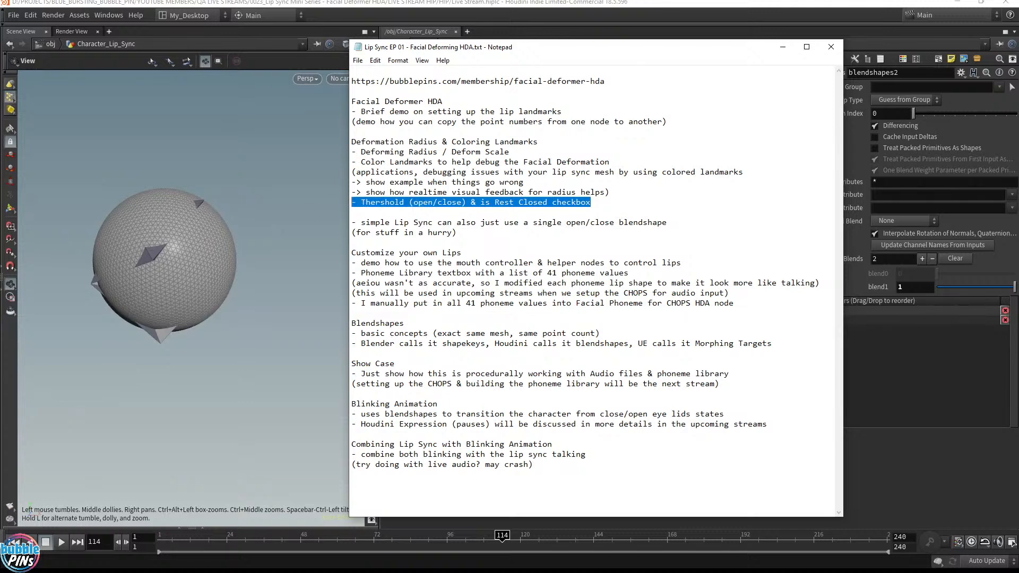
{"action": "left_click_drag", "start_coordinate": [542, 46], "coordinate": [463, 43]}
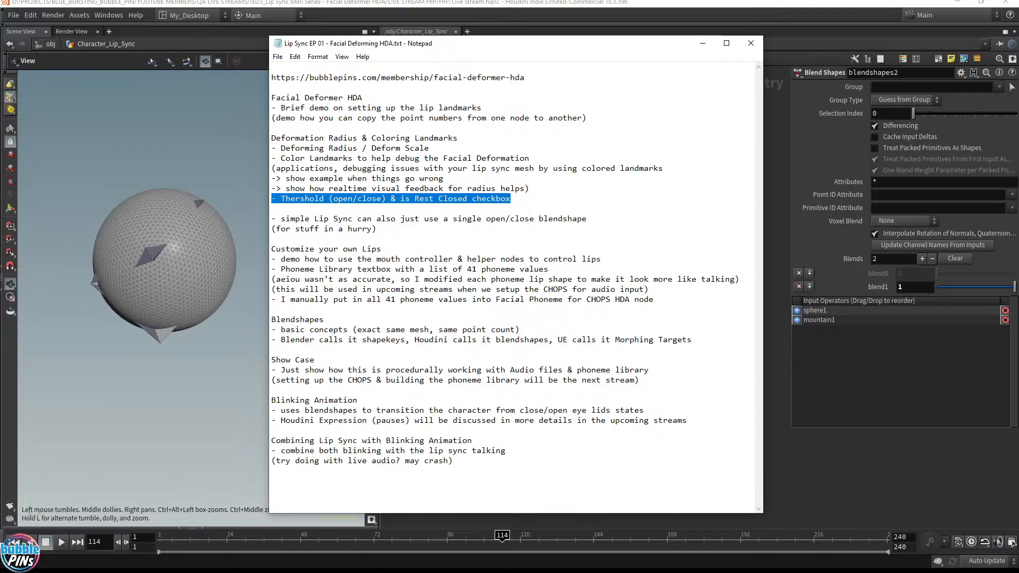
{"action": "left_click_drag", "start_coordinate": [329, 198], "coordinate": [381, 198]}
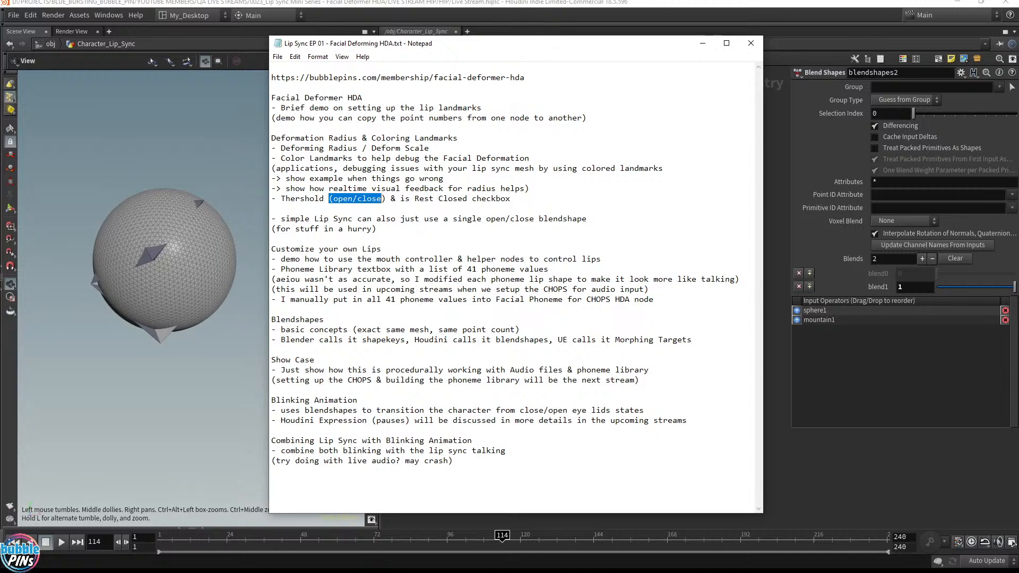
{"action": "key", "text": "Home"}
{"action": "key", "text": "shift+End"}
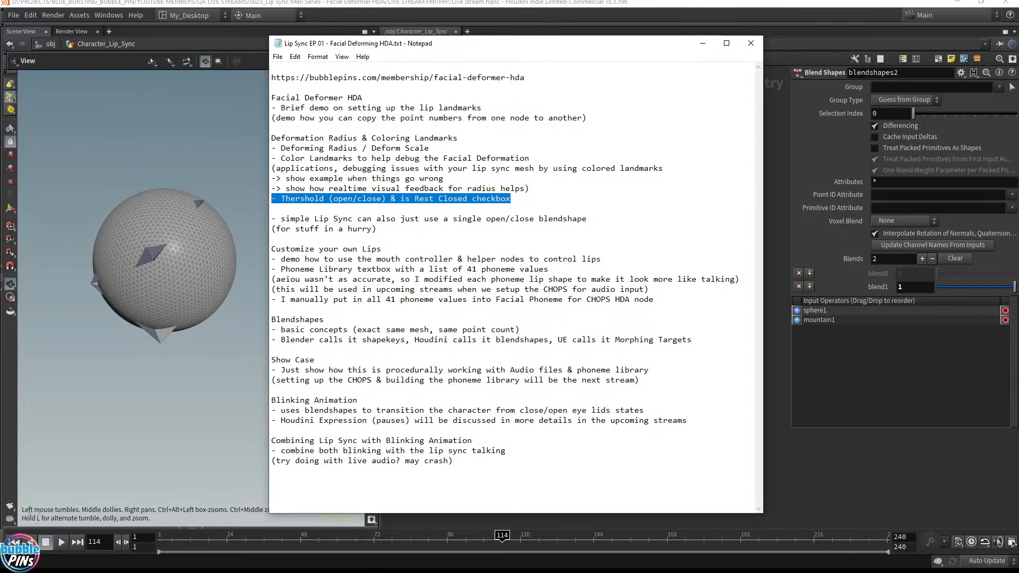
Switch to Houdini, select the Facial_Deformer1 node and display the Colored_Landmarks null in the 3D view.
{"action": "key", "text": "alt+Tab"}
{"action": "middle_click_drag", "start_coordinate": [651, 239], "coordinate": [650, 365]}
{"action": "middle_click_drag", "start_coordinate": [673, 263], "coordinate": [670, 380]}
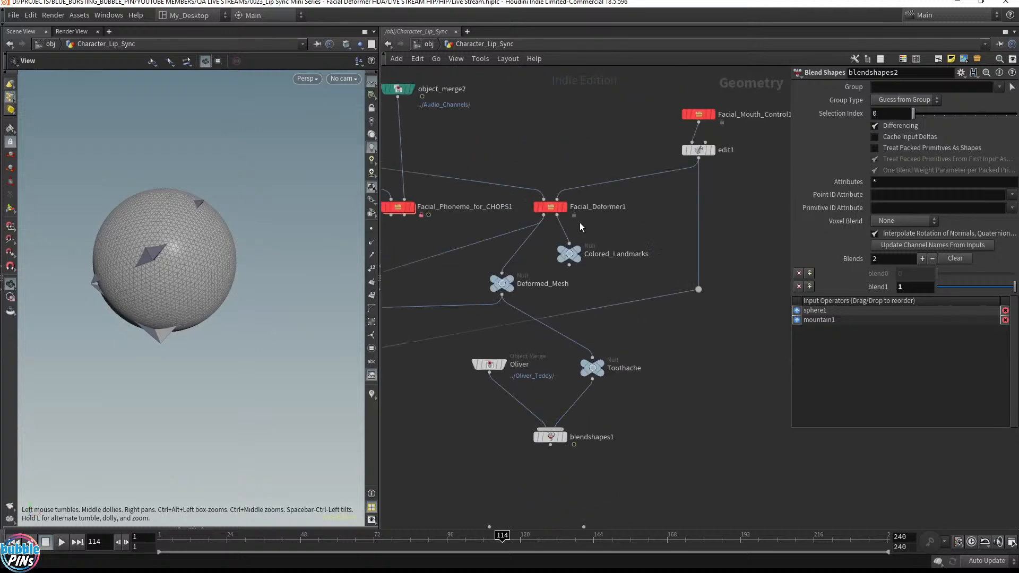
{"action": "left_click", "coordinate": [550, 206]}
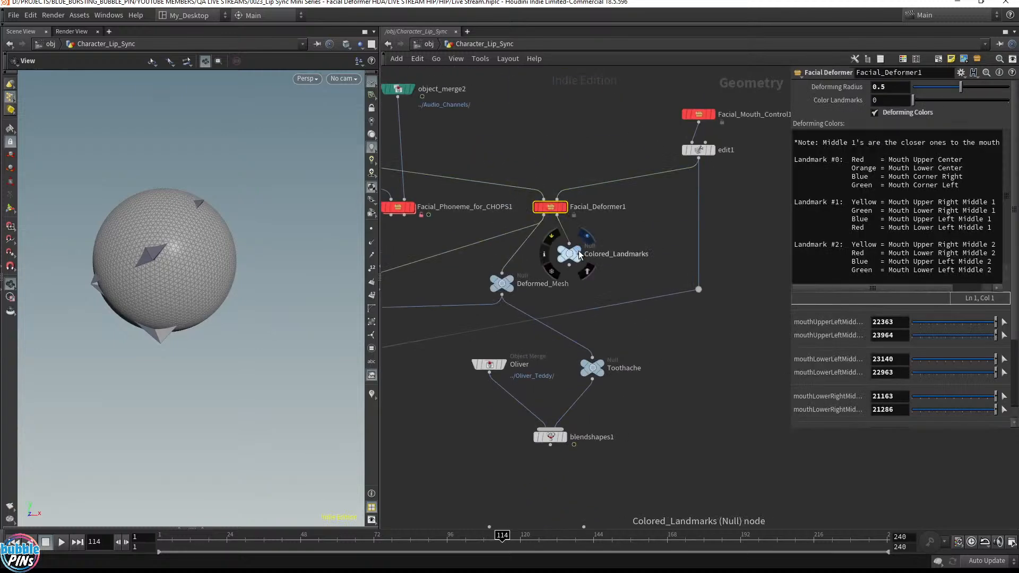
{"action": "left_click", "coordinate": [586, 236]}
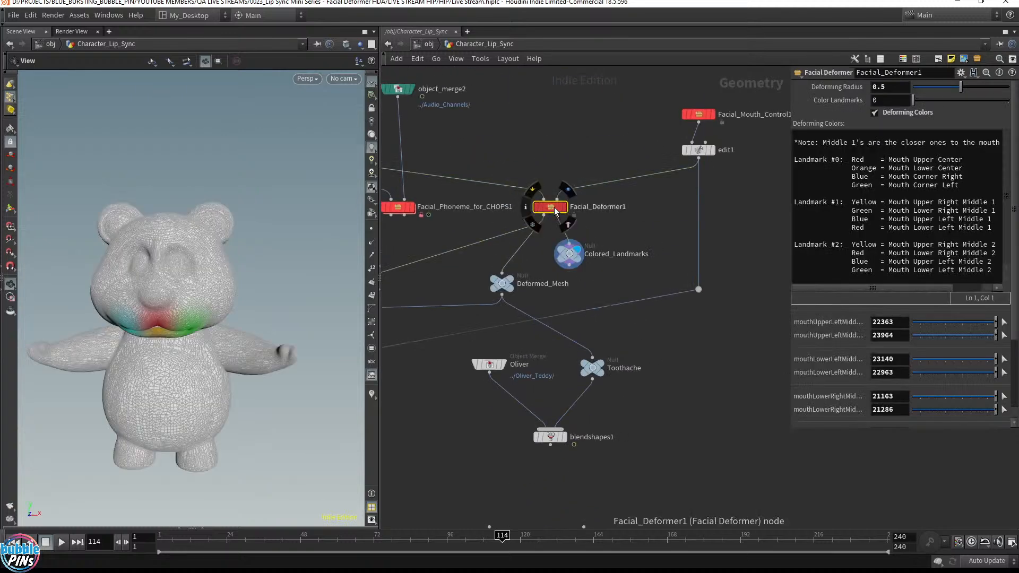
Toggle Deforming Colors on Facial_Deformer1 several times to compare the closed and deformed mouth, leaving it off.
{"action": "left_click", "coordinate": [902, 116]}
{"action": "left_click", "coordinate": [902, 116]}
{"action": "left_click", "coordinate": [902, 117]}
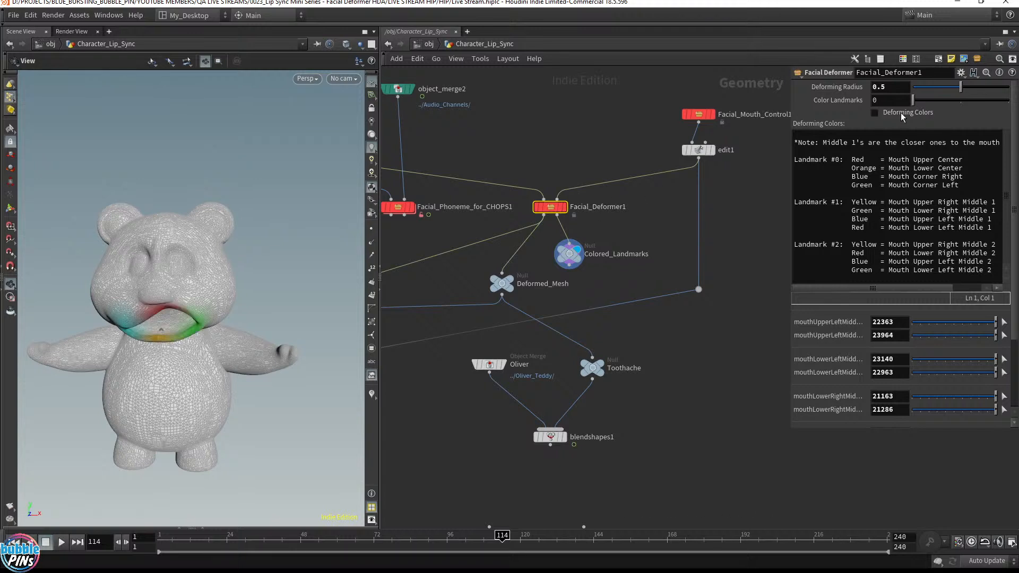
{"action": "left_click", "coordinate": [901, 116]}
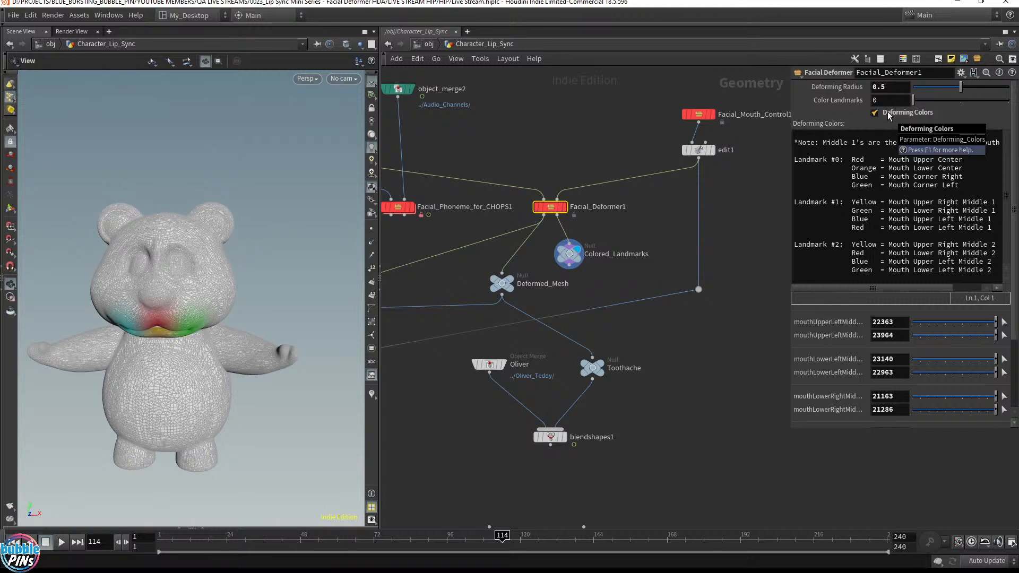
{"action": "left_click", "coordinate": [887, 112]}
{"action": "left_click", "coordinate": [887, 114]}
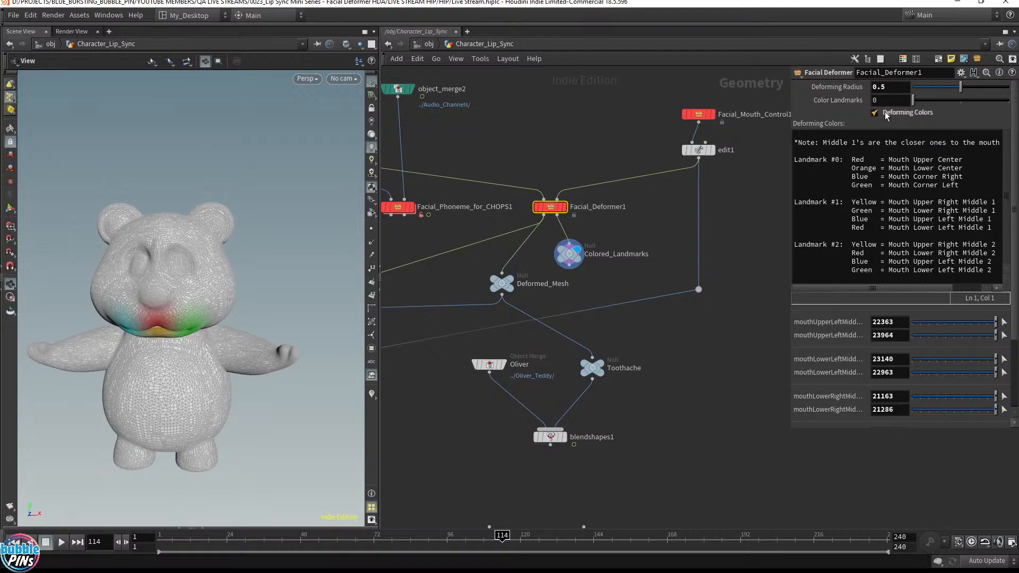
{"action": "left_click", "coordinate": [887, 114]}
Display Facial_Phoneme_for_CHOPS1 and select it together with Facial_Phoneme_Lip_Shapes1 and Facial_Deformer1.
{"action": "middle_click_drag", "start_coordinate": [582, 111], "coordinate": [733, 107]}
{"action": "left_click", "coordinate": [548, 204]}
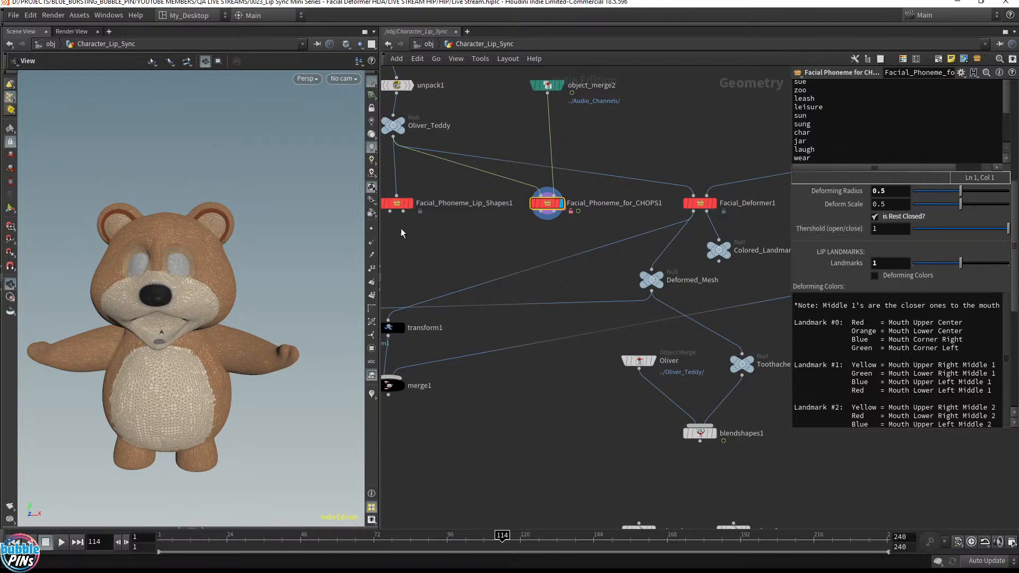
{"action": "left_click_drag", "start_coordinate": [400, 235], "coordinate": [728, 191]}
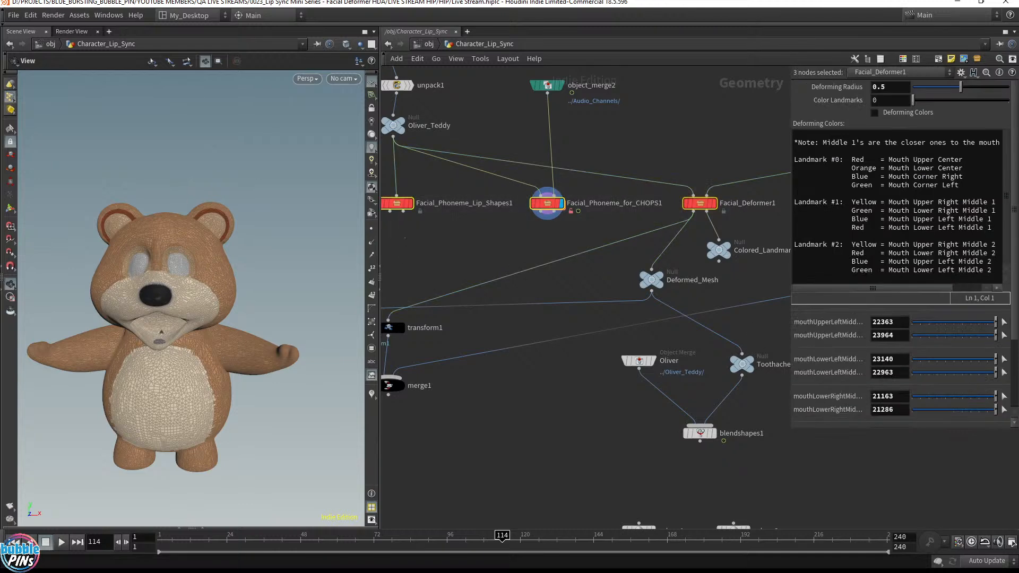
Switch to the live chat in Firefox and highlight the messages about the "Stop staring at me" book, whole head and lip sync.
{"action": "key", "text": "alt+Tab"}
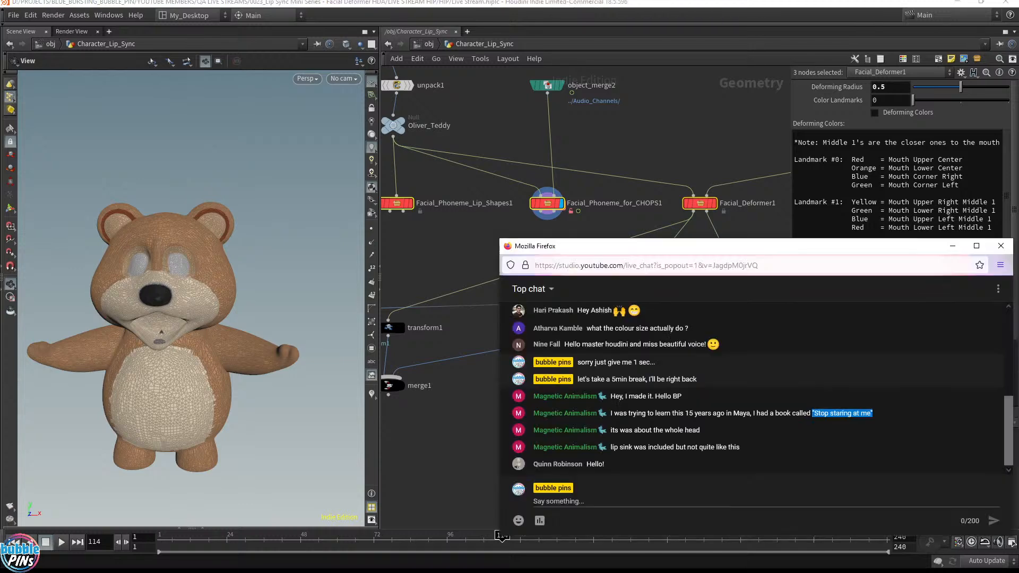
{"action": "left_click", "coordinate": [662, 410]}
{"action": "left_click_drag", "start_coordinate": [636, 414], "coordinate": [870, 414]}
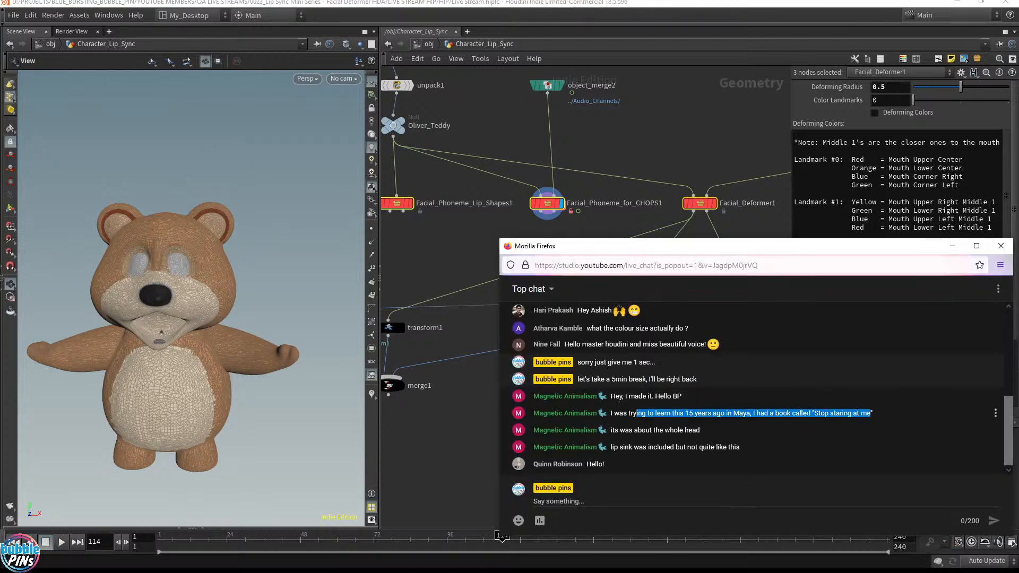
{"action": "left_click", "coordinate": [659, 441]}
{"action": "left_click_drag", "start_coordinate": [614, 429], "coordinate": [726, 431]}
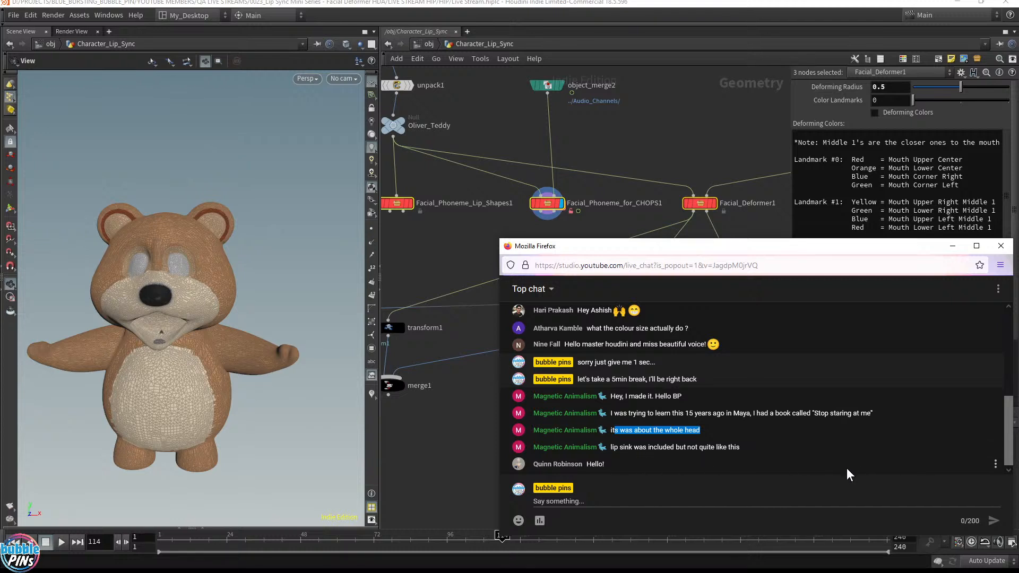
{"action": "left_click_drag", "start_coordinate": [775, 449], "coordinate": [608, 445]}
{"action": "left_click", "coordinate": [833, 438]}
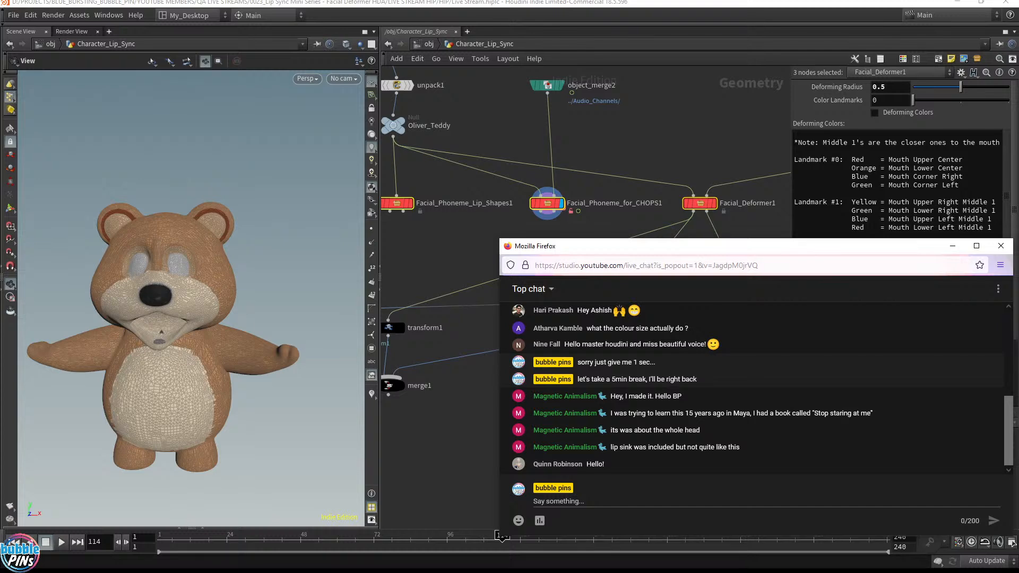
Bring up the Houdini Help window with the Phoneme Values table, review it and move it off the screen.
{"action": "left_click_drag", "start_coordinate": [563, 572], "coordinate": [542, 232]}
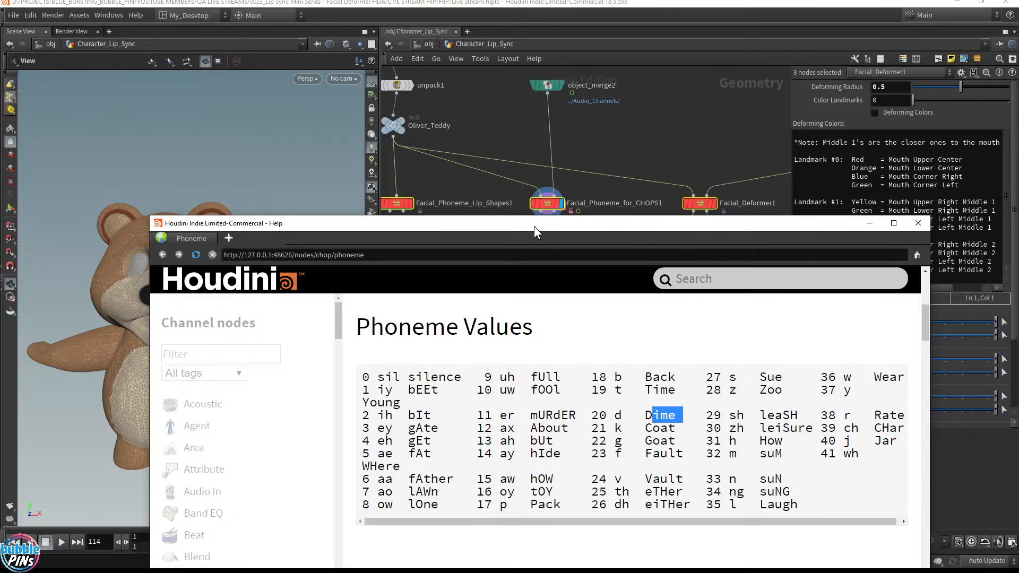
{"action": "left_click_drag", "start_coordinate": [533, 226], "coordinate": [555, 267]}
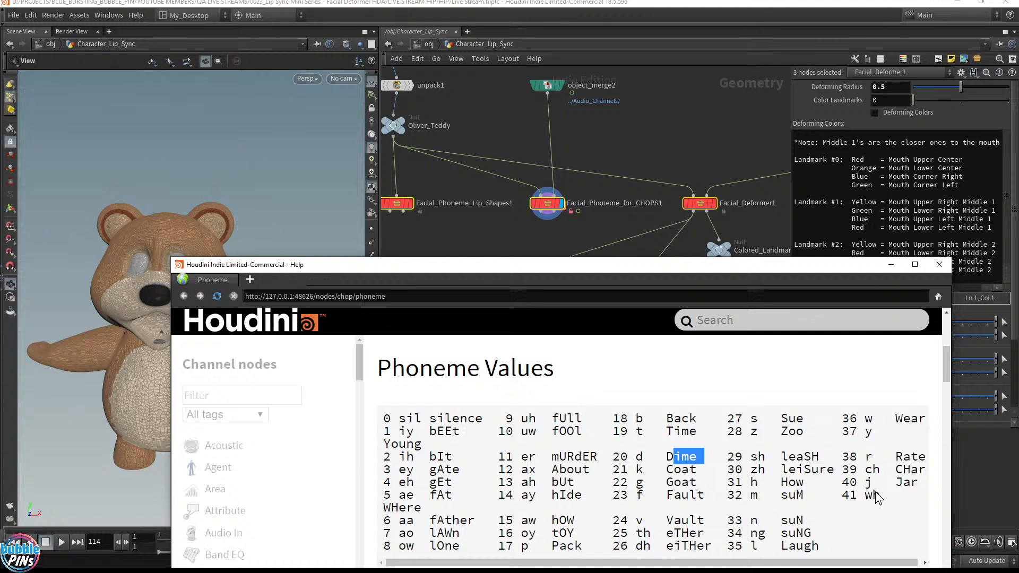
{"action": "left_click_drag", "start_coordinate": [339, 281], "coordinate": [1018, 202]}
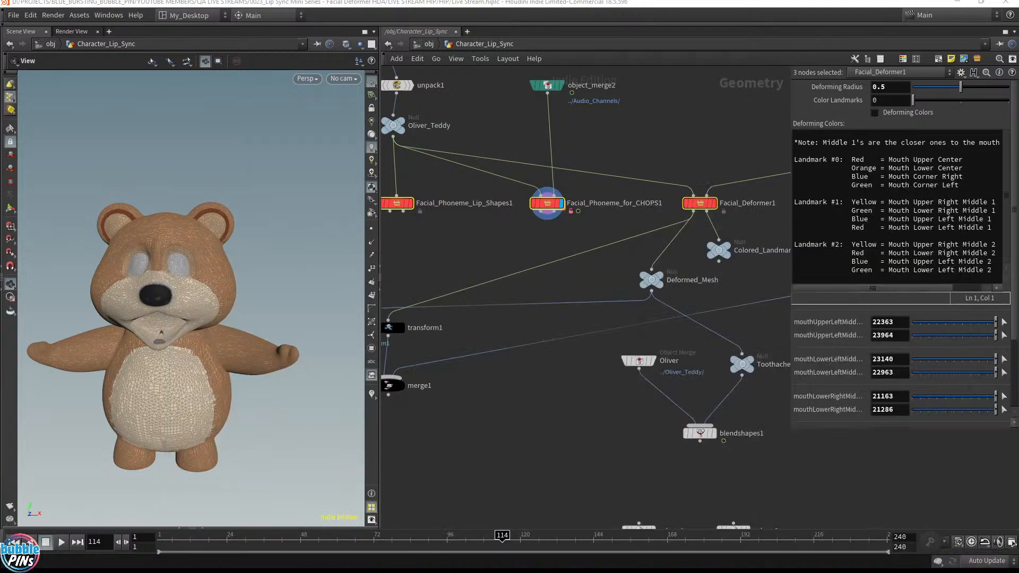
Check the newest greeting in the live chat, return to Houdini and clear the node selection.
{"action": "key", "text": "alt+Tab"}
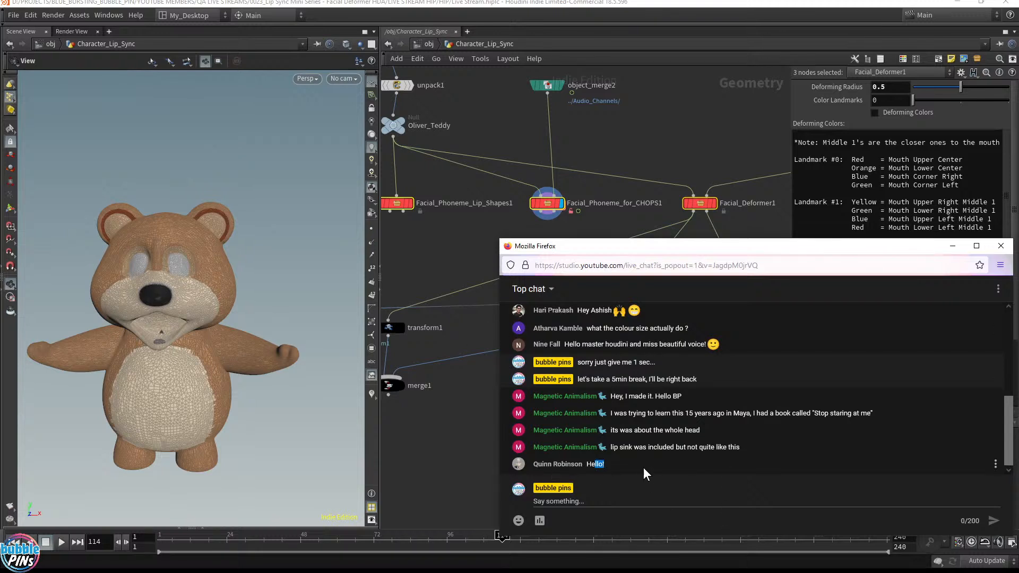
{"action": "left_click", "coordinate": [744, 460]}
{"action": "key", "text": "alt+Tab"}
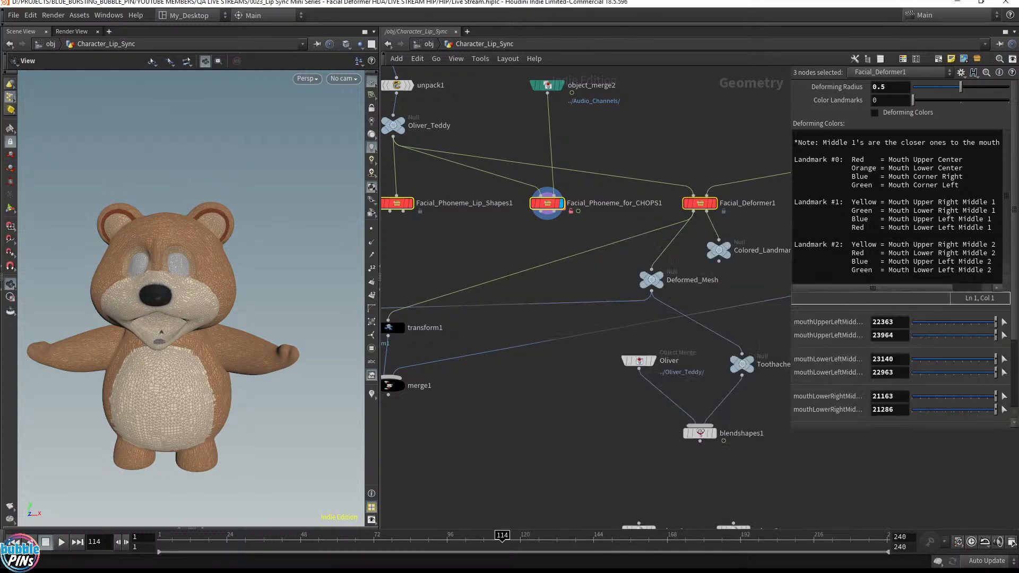
{"action": "left_click", "coordinate": [883, 500]}
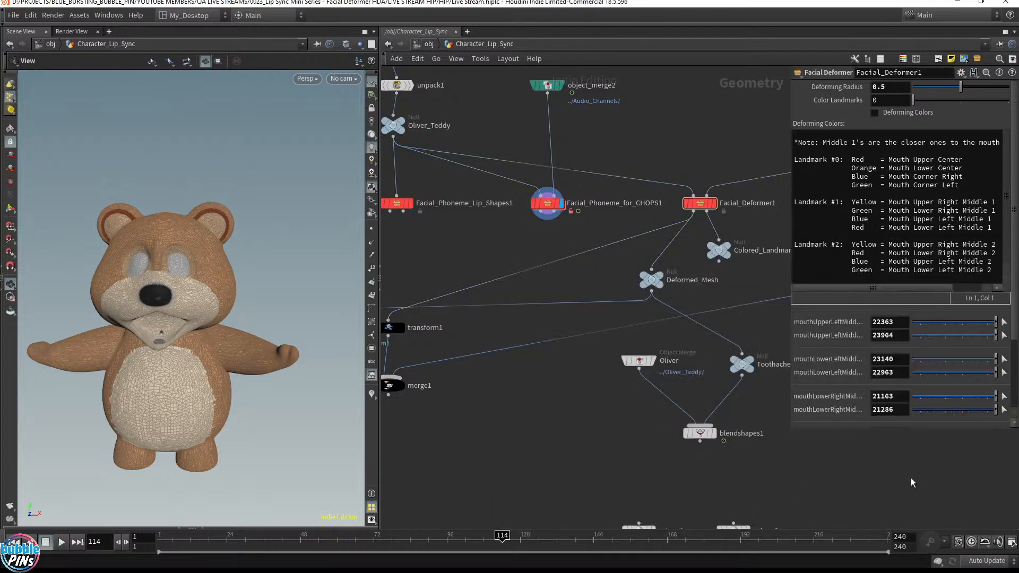
Restore the Houdini window from full screen and enlarge it to cover about two thirds of the desktop.
{"action": "left_click", "coordinate": [986, 3]}
{"action": "left_click_drag", "start_coordinate": [199, 10], "coordinate": [420, 11]}
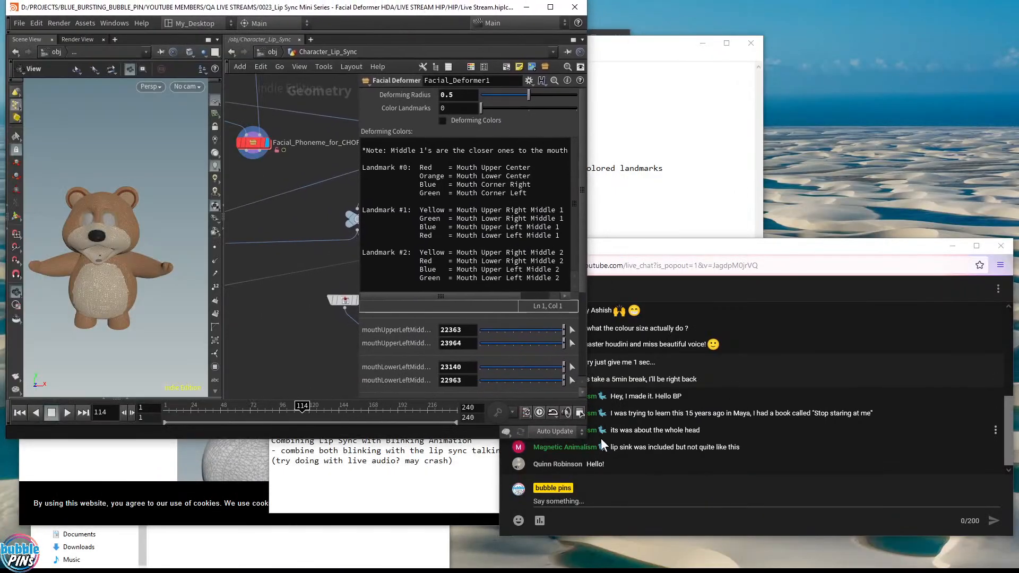
{"action": "left_click_drag", "start_coordinate": [584, 439], "coordinate": [665, 543]}
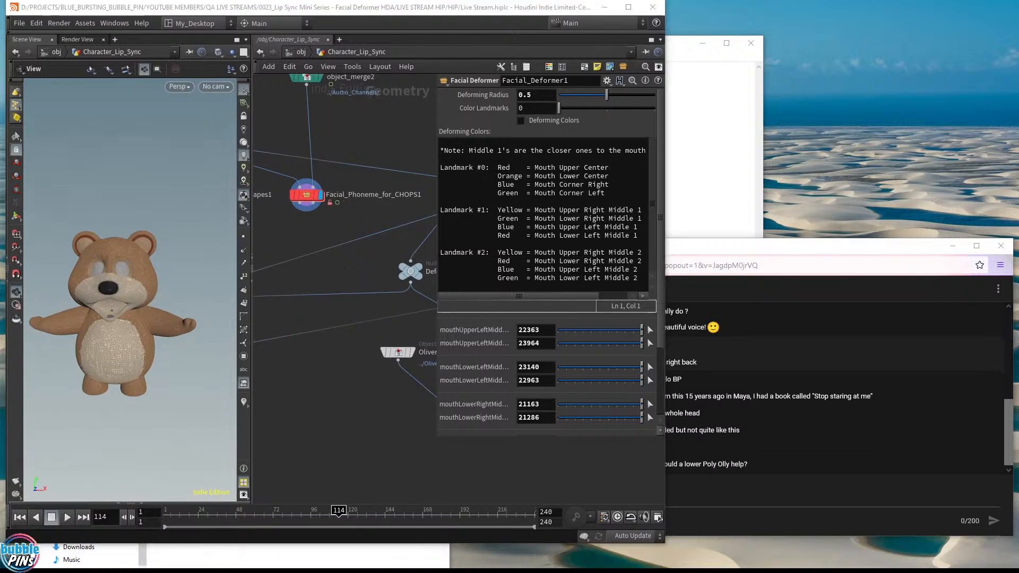
Switch to the Facial Deformer HDA web page in the browser and look through its landmark images and mouth point diagram.
{"action": "left_click", "coordinate": [480, 560]}
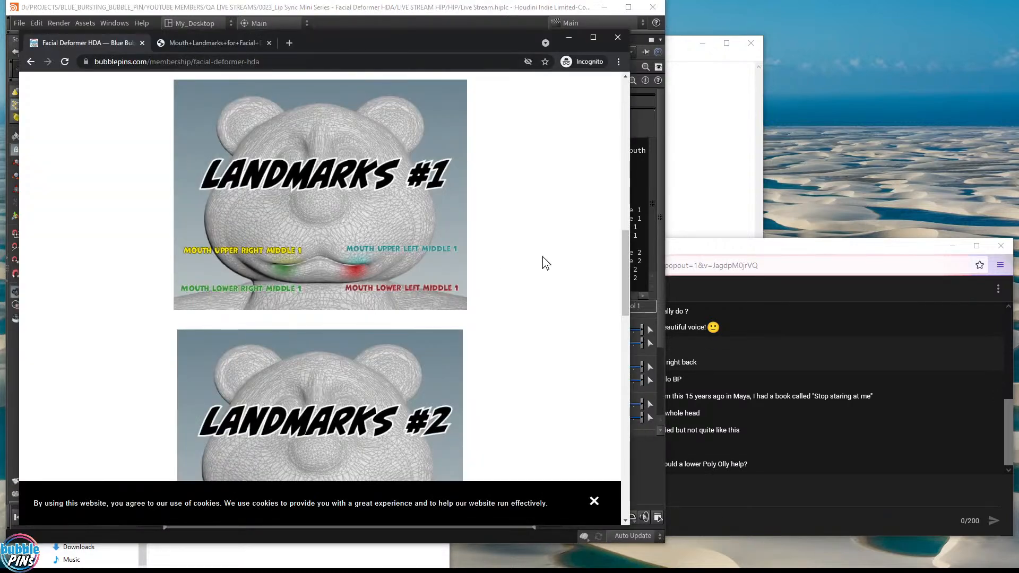
{"action": "scroll", "coordinate": [545, 263], "scroll_direction": "down", "scroll_amount": 10}
{"action": "scroll", "coordinate": [548, 264], "scroll_direction": "down", "scroll_amount": 5}
{"action": "scroll", "coordinate": [546, 264], "scroll_direction": "up", "scroll_amount": 15}
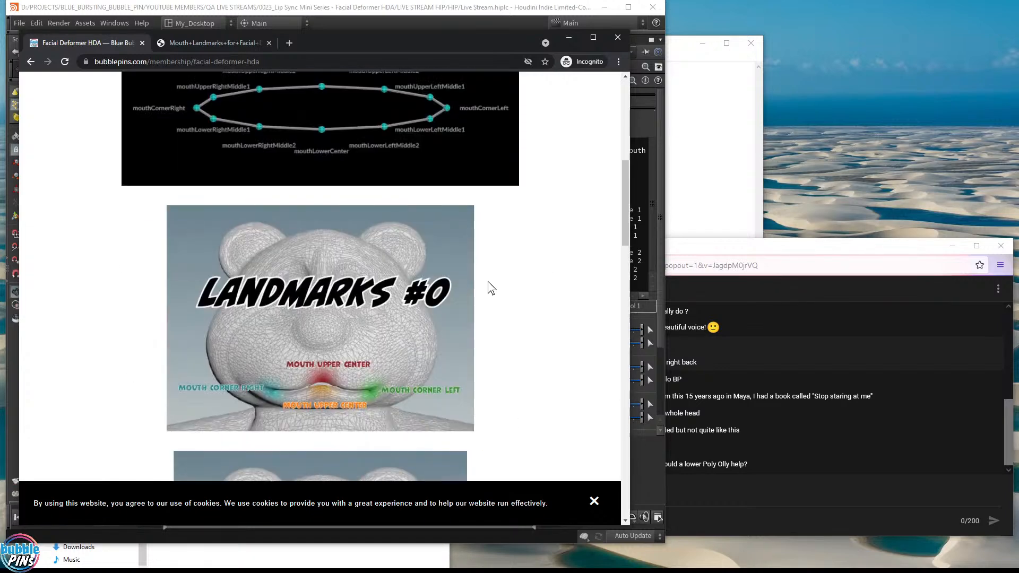
{"action": "scroll", "coordinate": [527, 296], "scroll_direction": "up", "scroll_amount": 3}
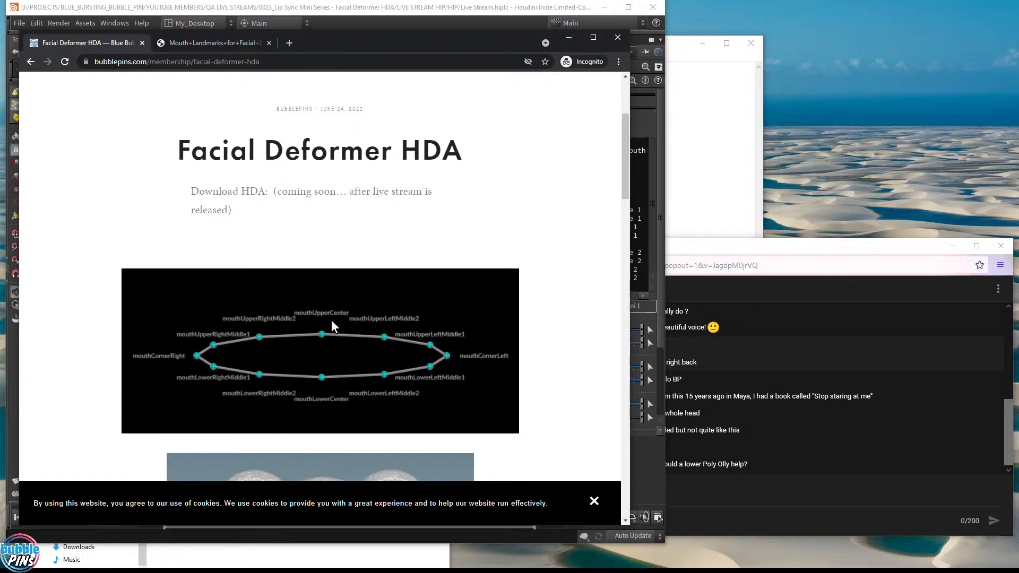
{"action": "scroll", "coordinate": [393, 329], "scroll_direction": "down", "scroll_amount": 2}
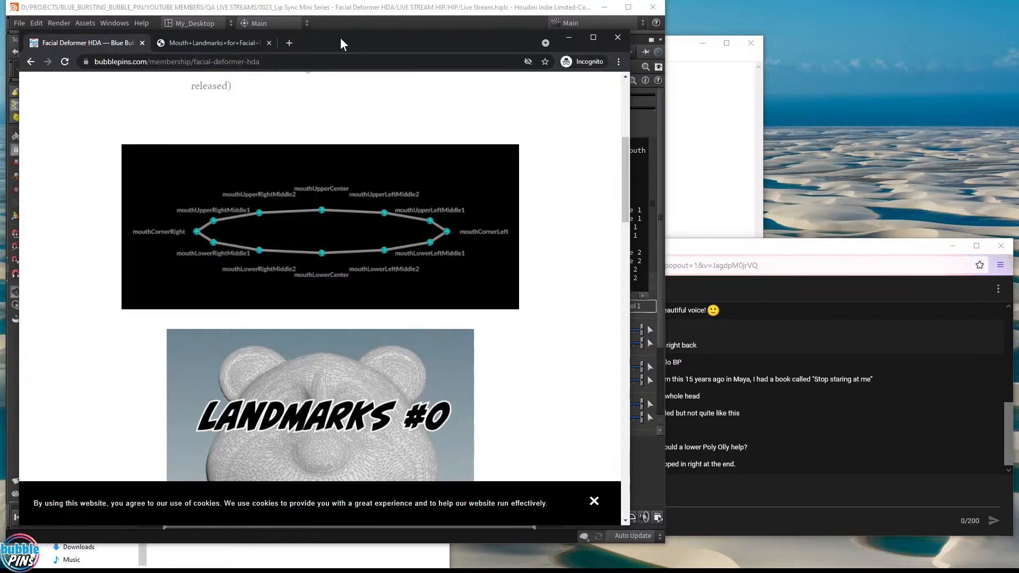
Place the web page beside Houdini and compare the bear with the mouth diagram and images through Landmarks #2.
{"action": "left_click_drag", "start_coordinate": [339, 36], "coordinate": [717, 51]}
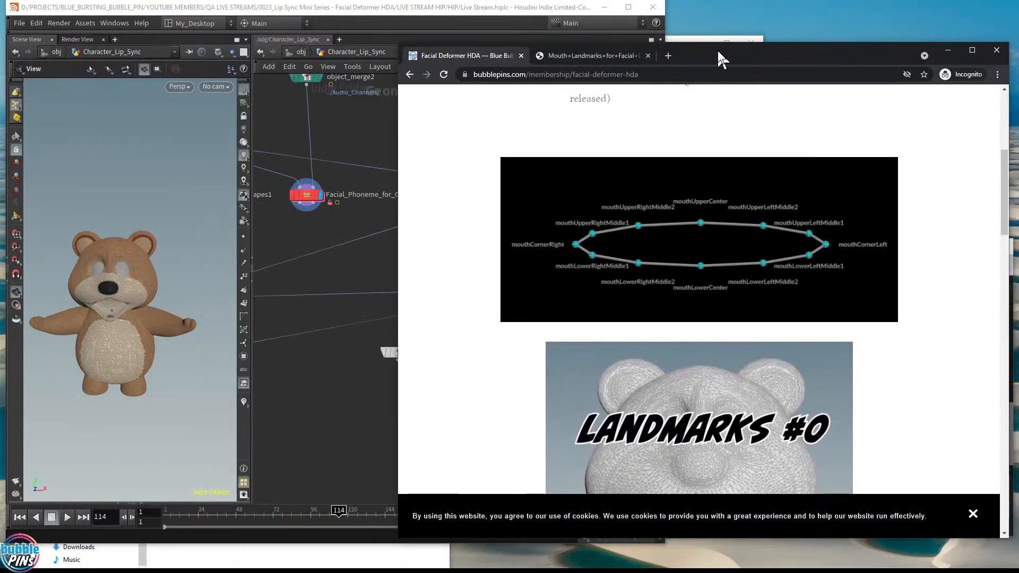
{"action": "left_click", "coordinate": [318, 8]}
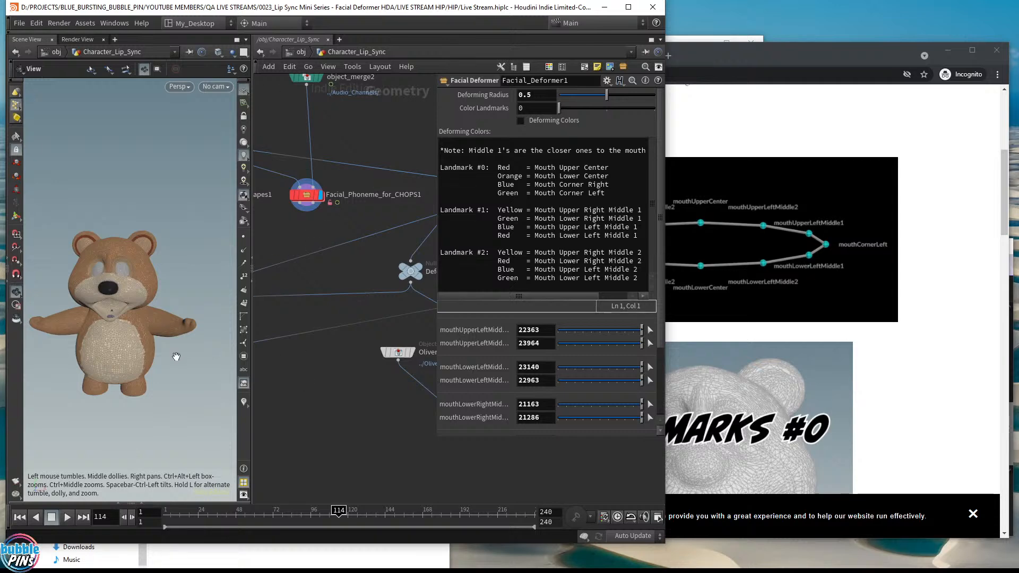
{"action": "left_click", "coordinate": [696, 305]}
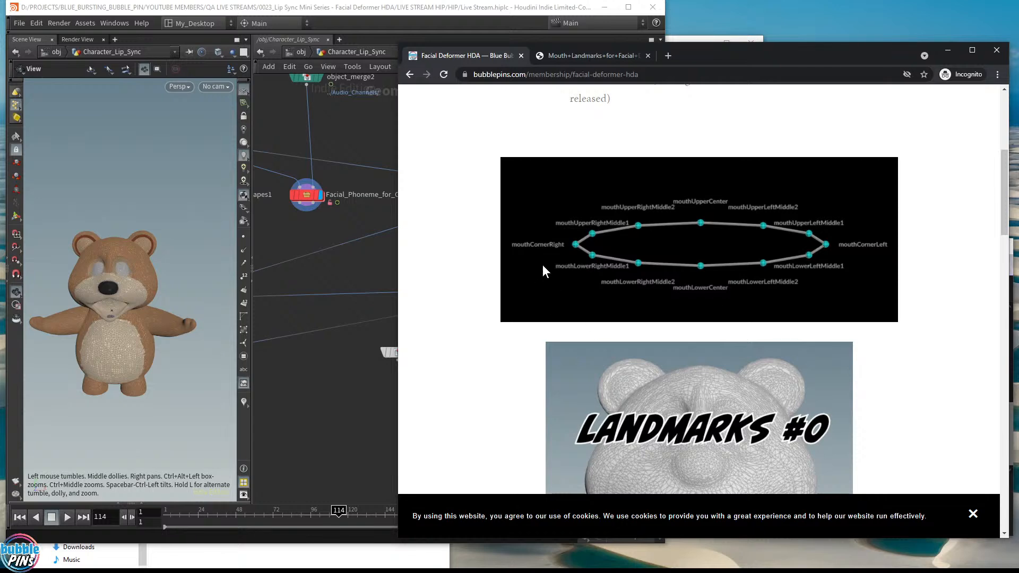
{"action": "scroll", "coordinate": [672, 211], "scroll_direction": "down", "scroll_amount": 5}
{"action": "scroll", "coordinate": [769, 319], "scroll_direction": "down", "scroll_amount": 7}
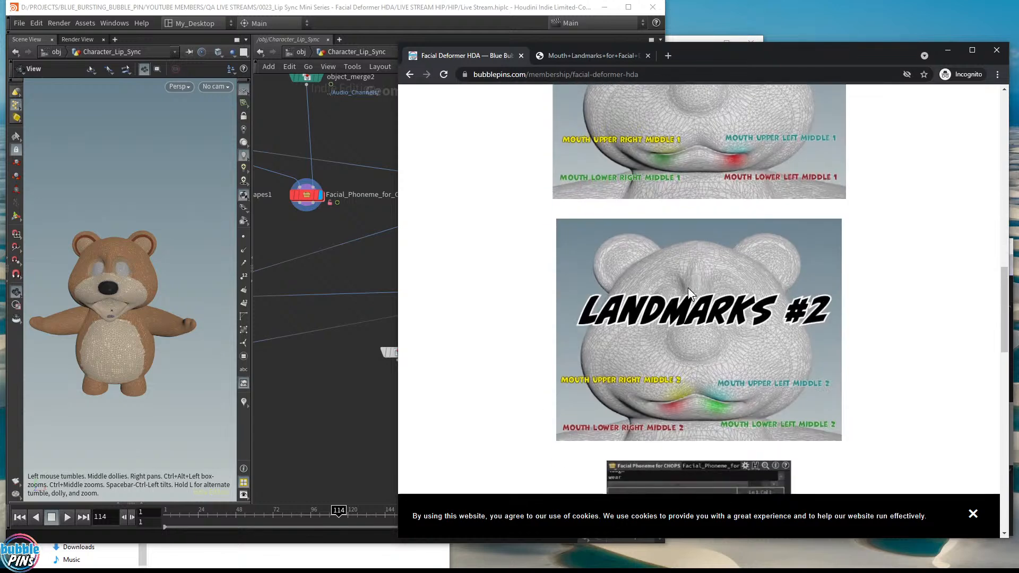
Move the web page aside and highlight the live chat messages about popping in at the end and studying those concepts.
{"action": "left_click_drag", "start_coordinate": [830, 54], "coordinate": [432, 63]}
{"action": "left_click", "coordinate": [716, 247]}
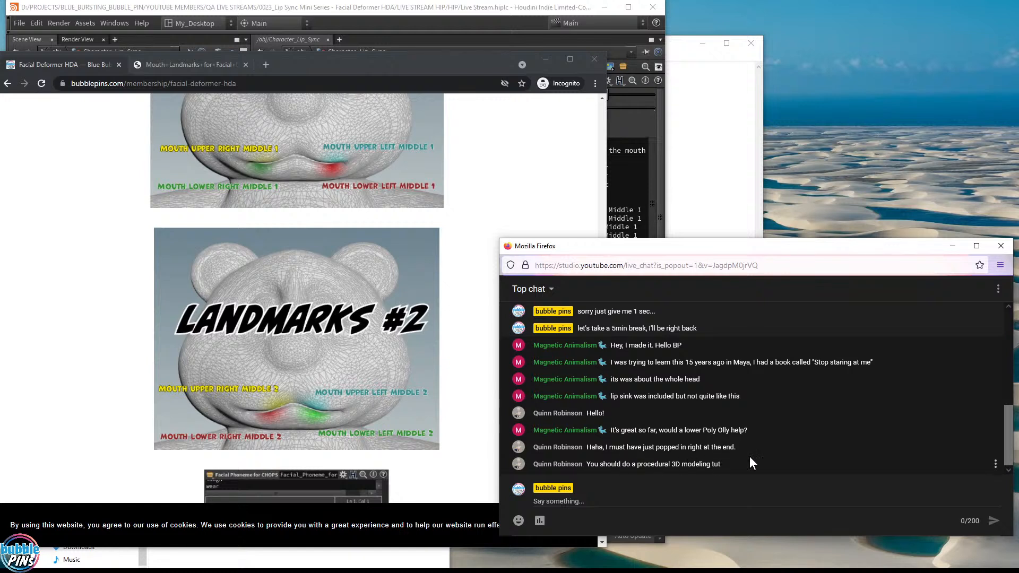
{"action": "left_click_drag", "start_coordinate": [615, 447], "coordinate": [804, 448]}
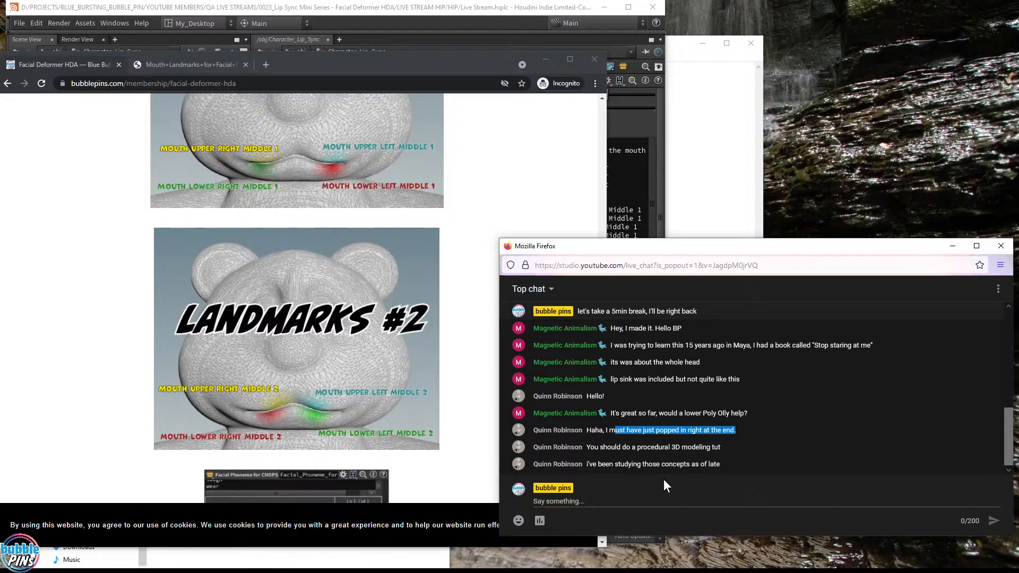
{"action": "left_click_drag", "start_coordinate": [619, 464], "coordinate": [741, 470]}
{"action": "left_click", "coordinate": [726, 458]}
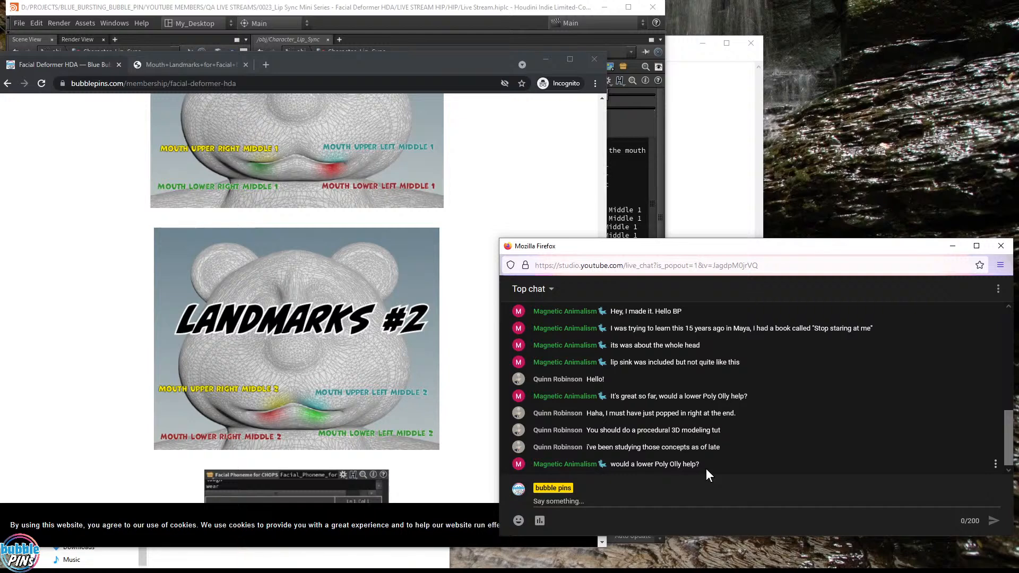
Switch back to Houdini and check the point and polygon counts in the unpack1 node's info.
{"action": "left_click", "coordinate": [421, 11]}
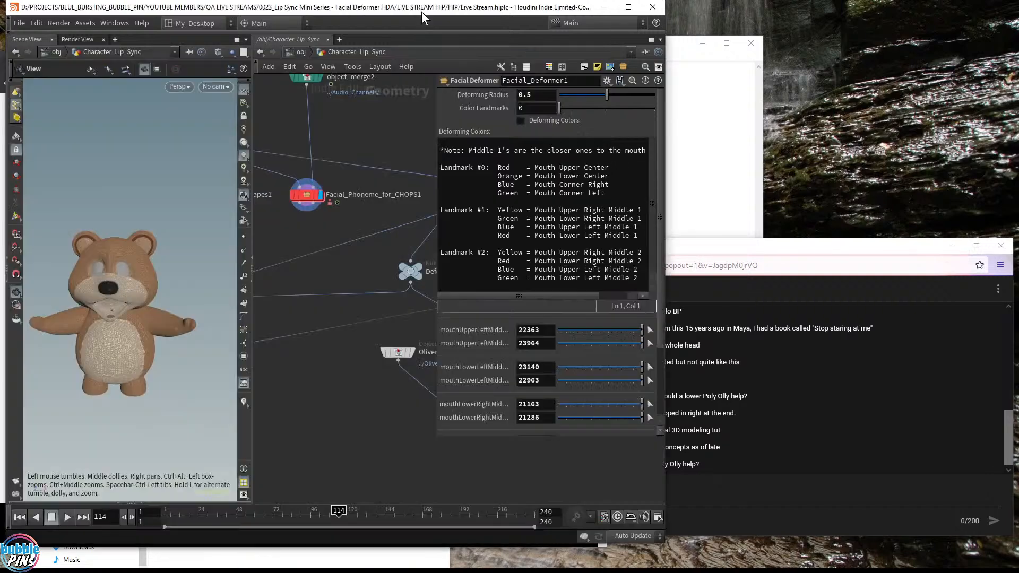
{"action": "left_click_drag", "start_coordinate": [201, 351], "coordinate": [127, 351]}
{"action": "middle_click_drag", "start_coordinate": [360, 274], "coordinate": [291, 406]}
{"action": "middle_click_drag", "start_coordinate": [341, 222], "coordinate": [571, 291]}
{"action": "left_click", "coordinate": [318, 282]}
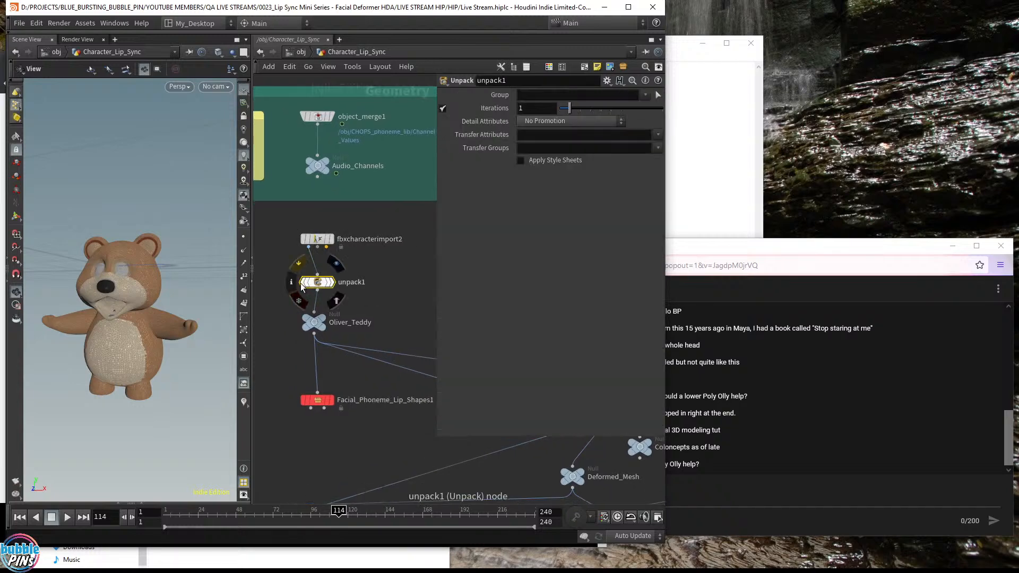
{"action": "left_click", "coordinate": [292, 282]}
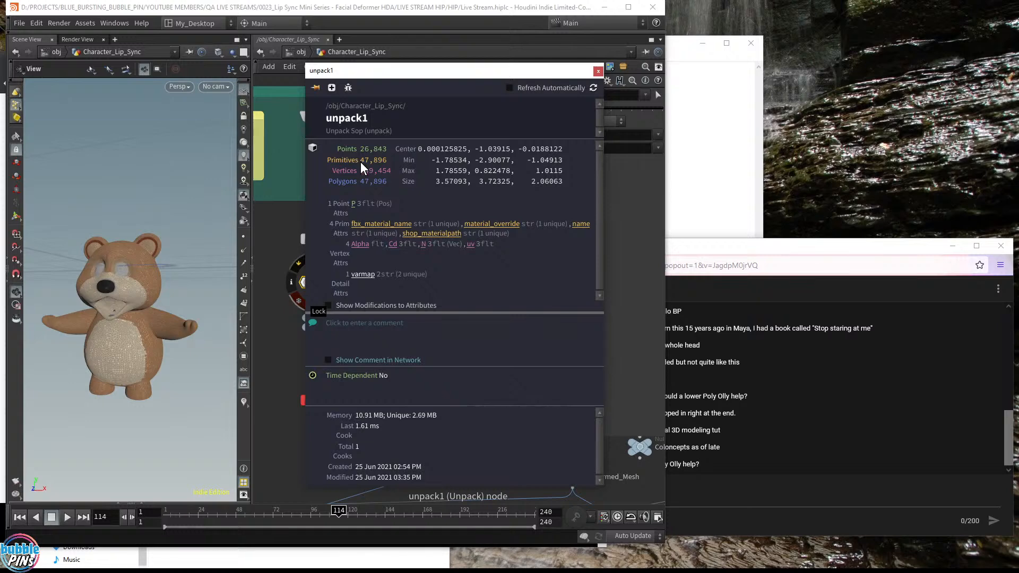
{"action": "left_click", "coordinate": [598, 70]}
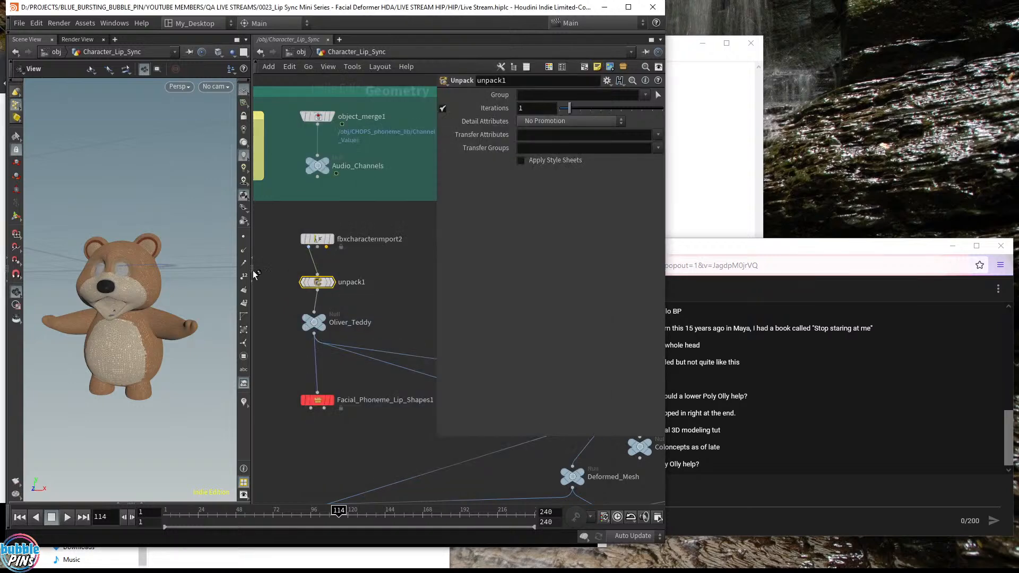
Examine the bear's wireframe density around the nose, cheek and mouth up close from several angles.
{"action": "left_click_drag", "start_coordinate": [170, 313], "coordinate": [164, 273]}
{"action": "middle_click_drag", "start_coordinate": [165, 273], "coordinate": [432, 250]}
{"action": "left_click_drag", "start_coordinate": [114, 268], "coordinate": [135, 274]}
{"action": "middle_click_drag", "start_coordinate": [171, 268], "coordinate": [101, 369]}
{"action": "left_click_drag", "start_coordinate": [177, 333], "coordinate": [104, 288]}
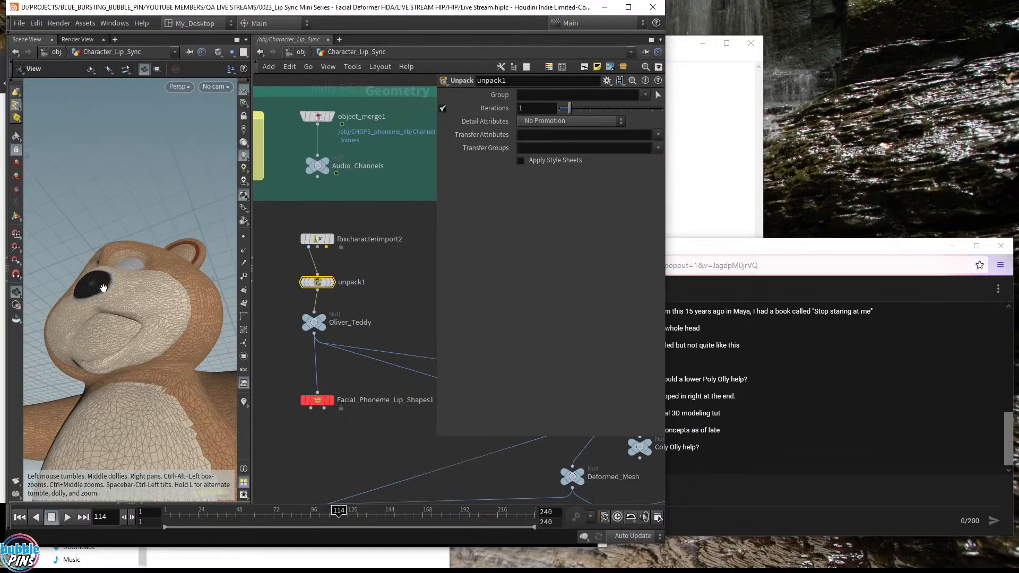
{"action": "scroll", "coordinate": [139, 304], "scroll_direction": "up", "scroll_amount": 8}
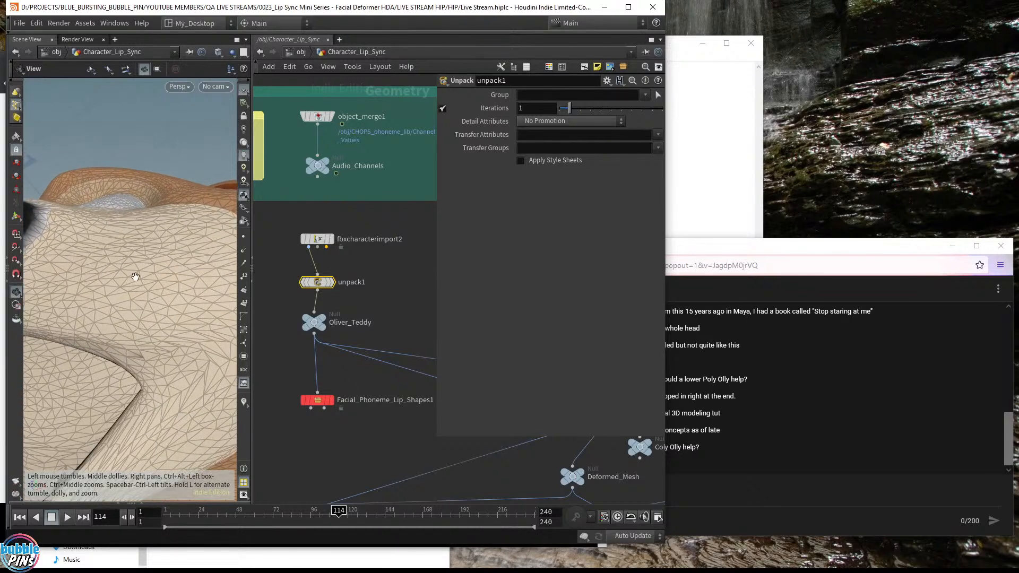
{"action": "scroll", "coordinate": [120, 296], "scroll_direction": "down", "scroll_amount": 3}
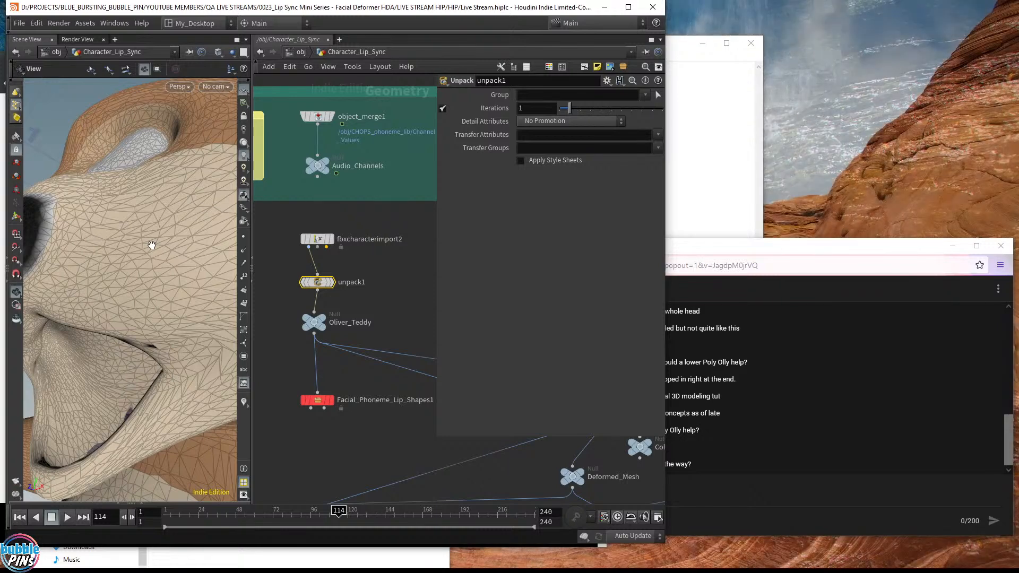
{"action": "left_click_drag", "start_coordinate": [130, 220], "coordinate": [154, 225]}
{"action": "middle_click_drag", "start_coordinate": [154, 225], "coordinate": [4, 284]}
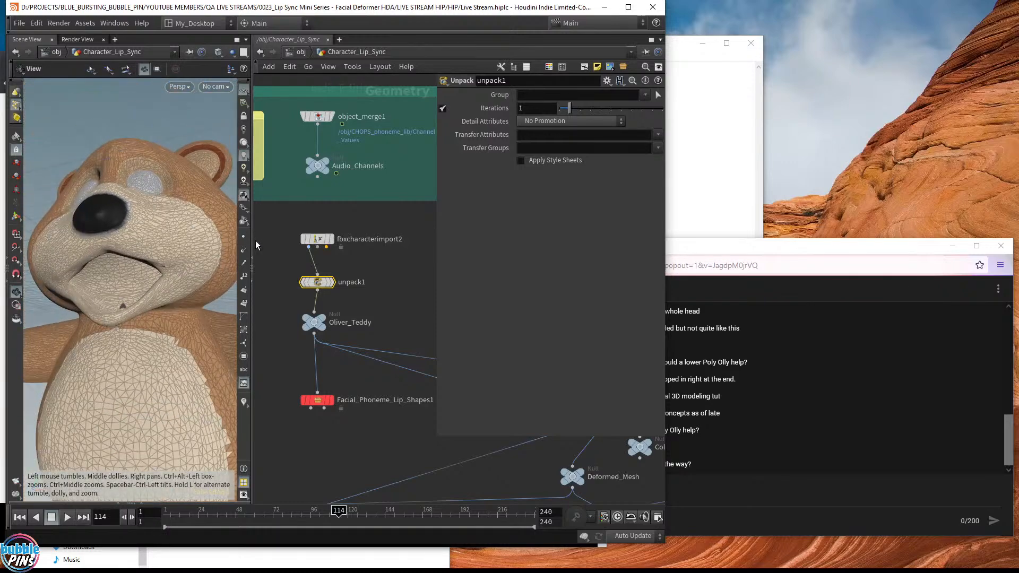
Widen the scene view and inspect the bear's head and body from the front and at an angle.
{"action": "left_click_drag", "start_coordinate": [252, 247], "coordinate": [348, 254]}
{"action": "left_click_drag", "start_coordinate": [207, 231], "coordinate": [251, 245]}
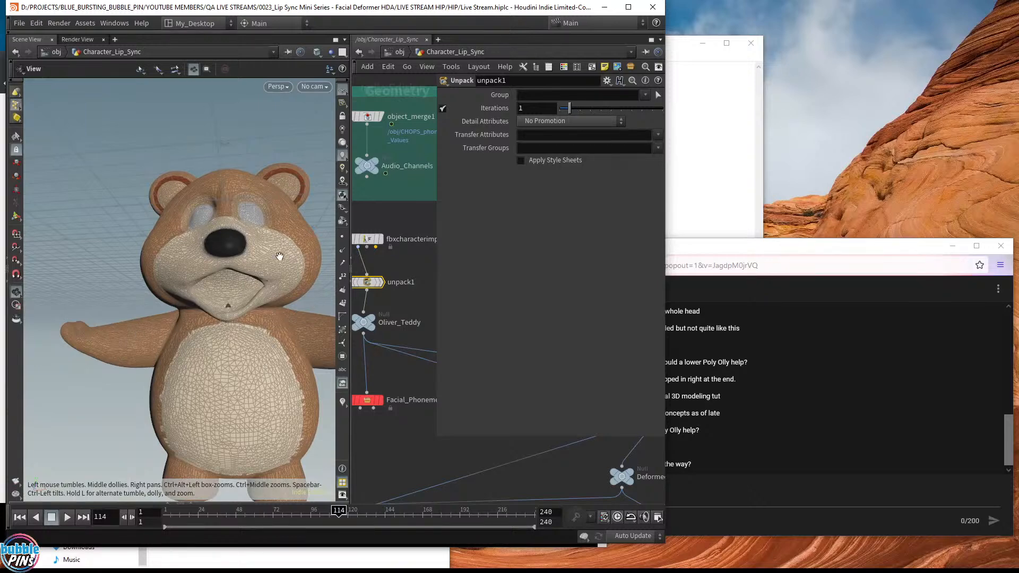
{"action": "right_click_drag", "start_coordinate": [209, 260], "coordinate": [176, 261]}
{"action": "left_click_drag", "start_coordinate": [176, 261], "coordinate": [236, 291]}
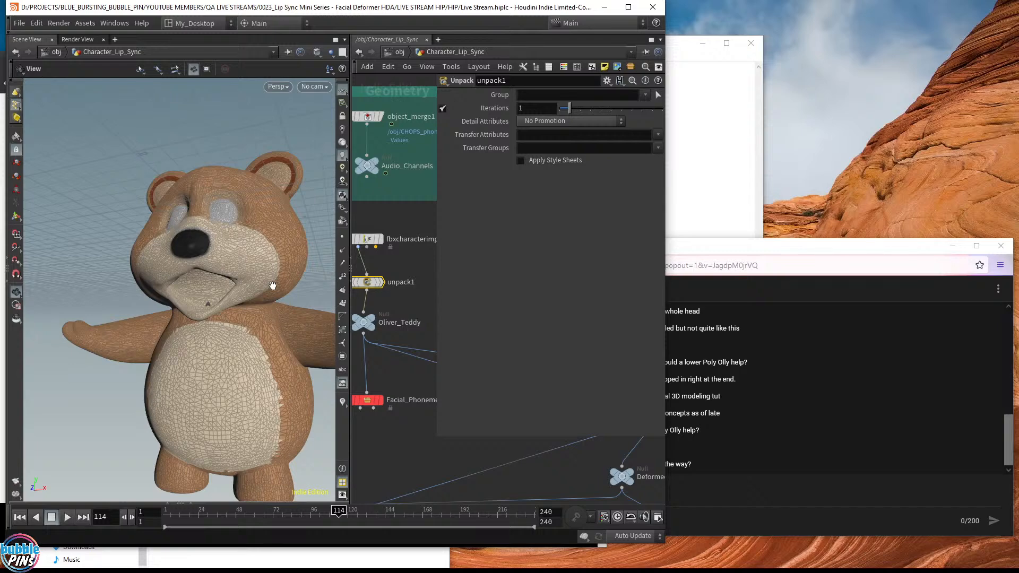
Arrange the Facial Deformer HDA web page and the live chat window side by side, making the chat taller and narrower.
{"action": "left_click", "coordinate": [762, 428]}
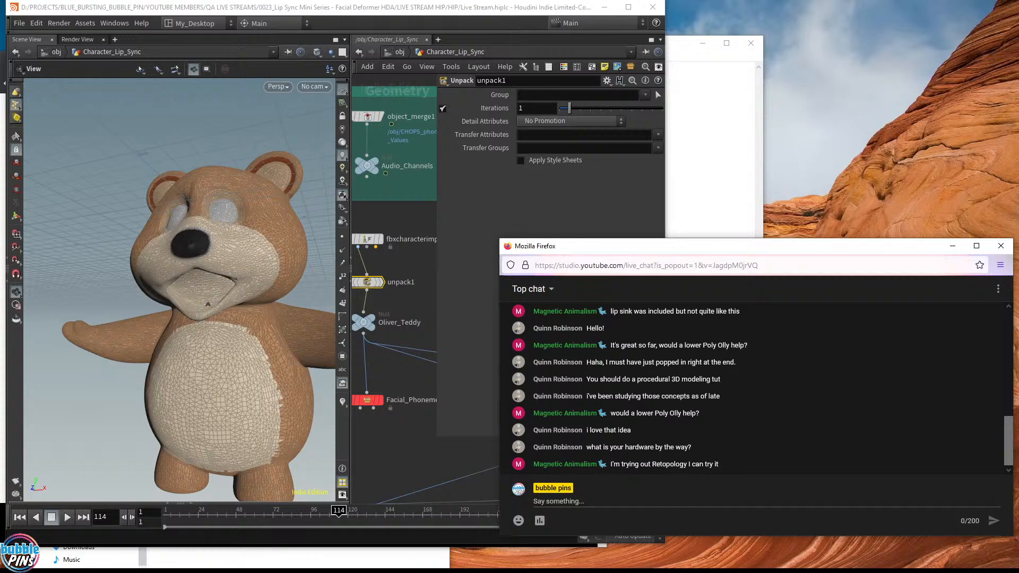
{"action": "key", "text": "alt+Tab"}
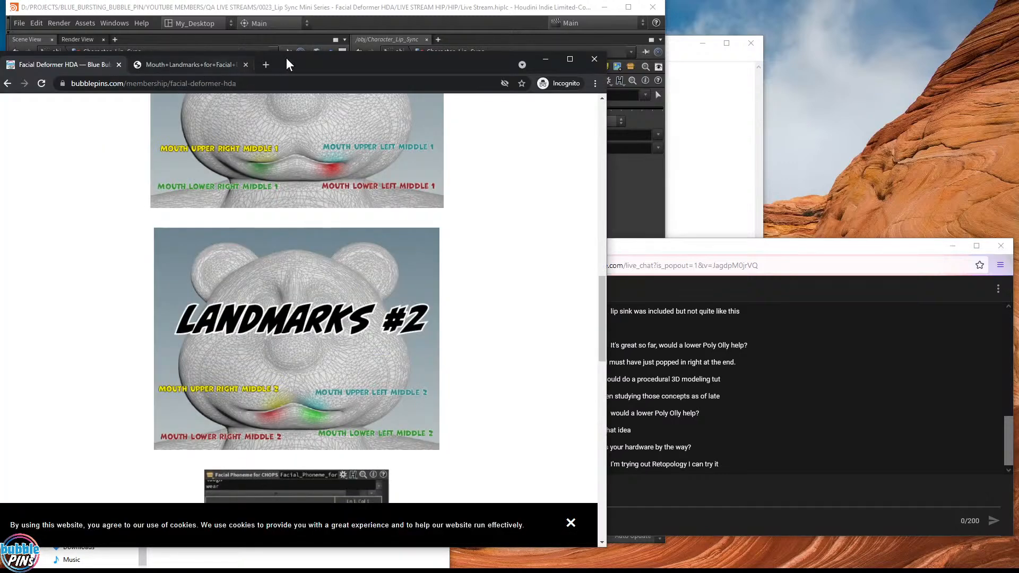
{"action": "left_click_drag", "start_coordinate": [285, 64], "coordinate": [295, 25]}
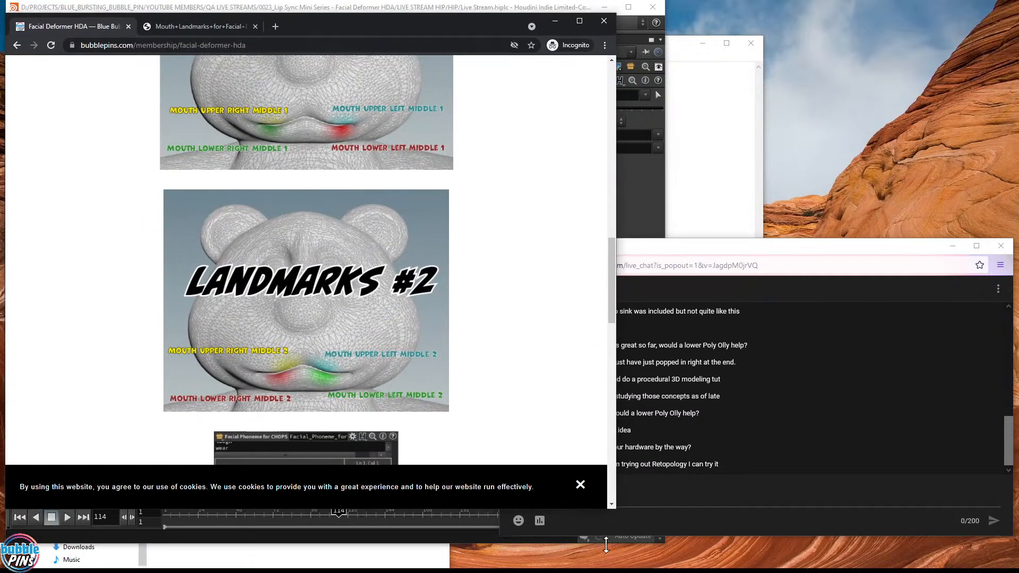
{"action": "left_click_drag", "start_coordinate": [606, 545], "coordinate": [618, 557]}
{"action": "left_click", "coordinate": [712, 245]}
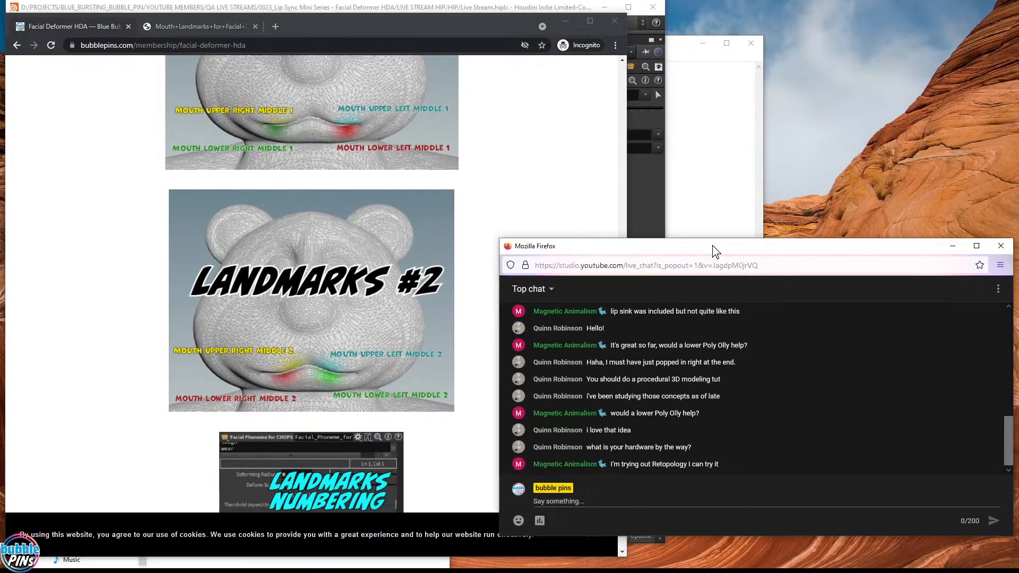
{"action": "left_click_drag", "start_coordinate": [496, 235], "coordinate": [639, 24]}
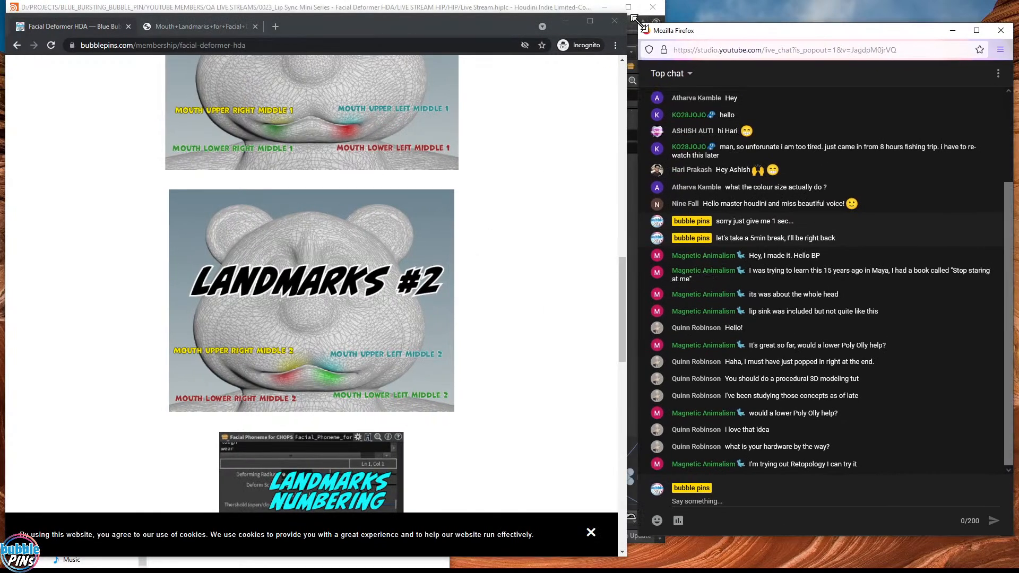
Open the Bubble Pins home page in a new tab from the site logo and close the mouth landmarks image tab.
{"action": "left_click", "coordinate": [100, 31]}
{"action": "scroll", "coordinate": [132, 199], "scroll_direction": "up", "scroll_amount": 10}
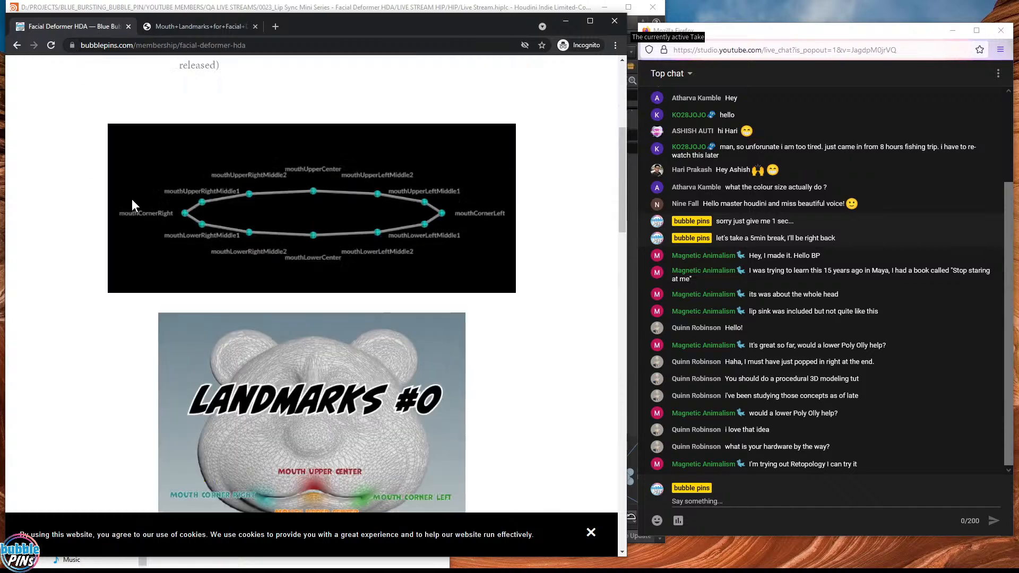
{"action": "scroll", "coordinate": [218, 161], "scroll_direction": "up", "scroll_amount": 3}
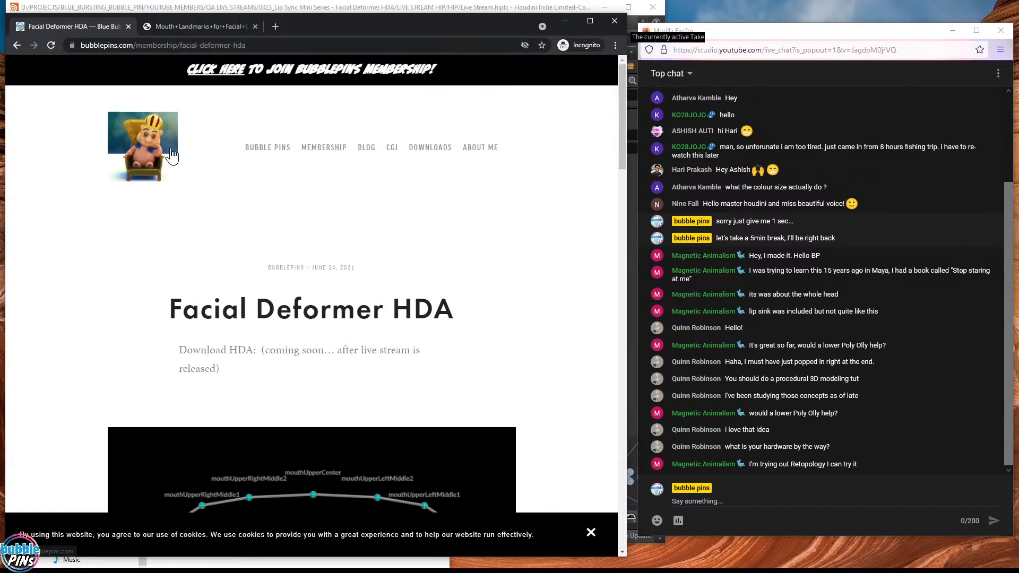
{"action": "right_click", "coordinate": [168, 145]}
{"action": "left_click", "coordinate": [197, 154]}
{"action": "left_click", "coordinate": [302, 24]}
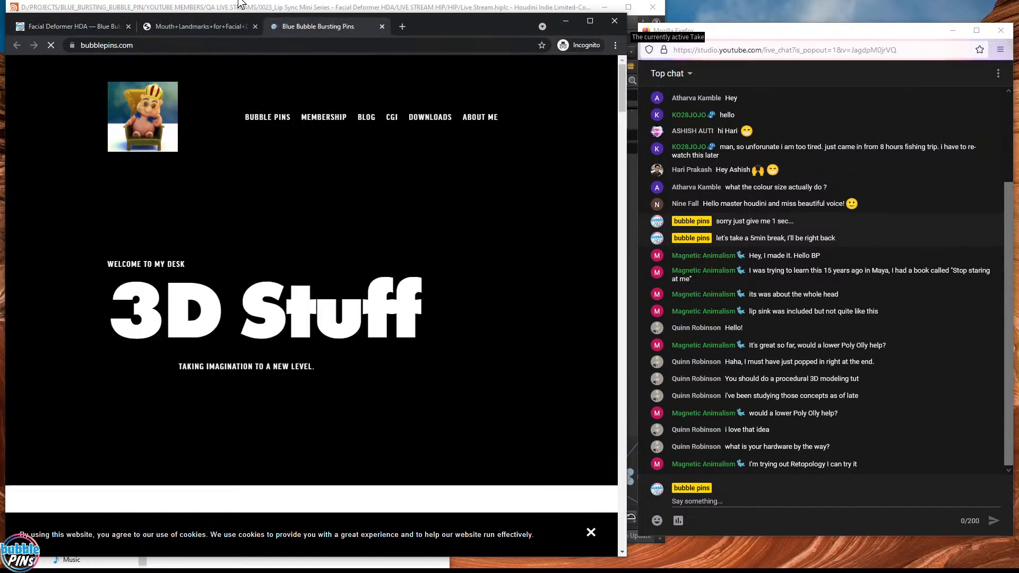
{"action": "left_click", "coordinate": [254, 27]}
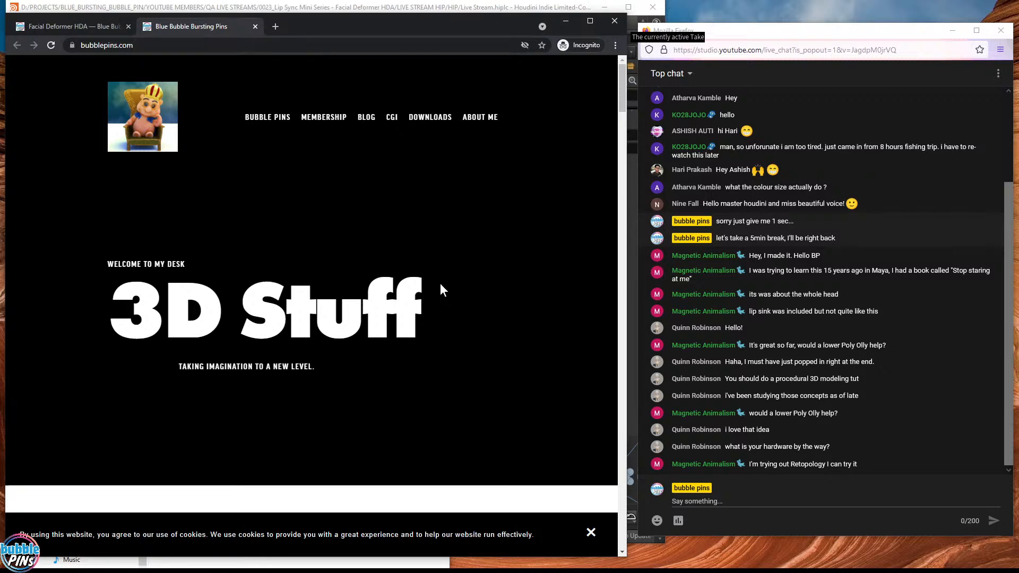
{"action": "left_click_drag", "start_coordinate": [329, 25], "coordinate": [331, 19]}
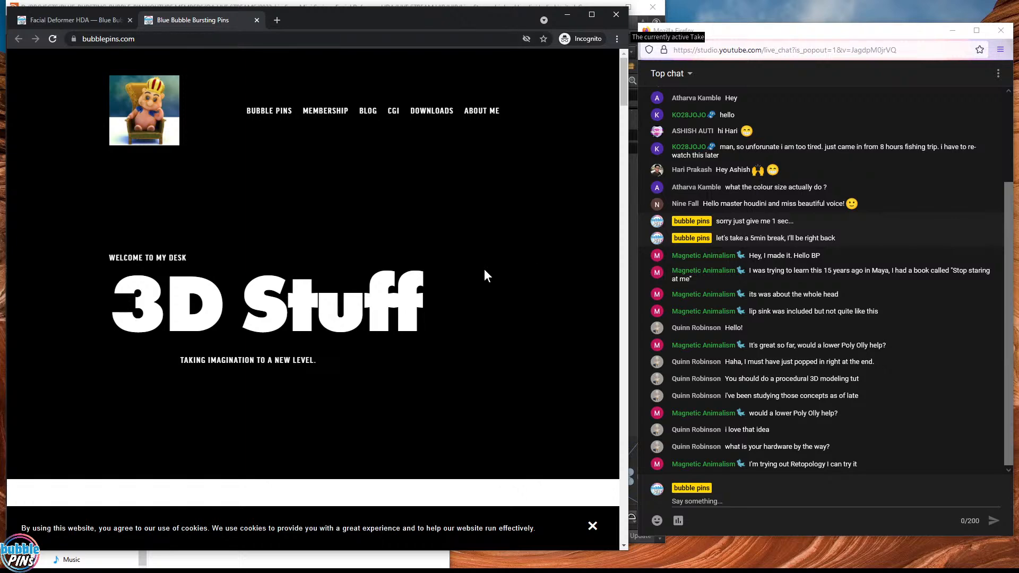
Browse the home page's recent posts and latest videos, and widen the browser window slightly.
{"action": "scroll", "coordinate": [484, 269], "scroll_direction": "down", "scroll_amount": 5}
{"action": "scroll", "coordinate": [483, 267], "scroll_direction": "up", "scroll_amount": 5}
{"action": "scroll", "coordinate": [484, 269], "scroll_direction": "down", "scroll_amount": 10}
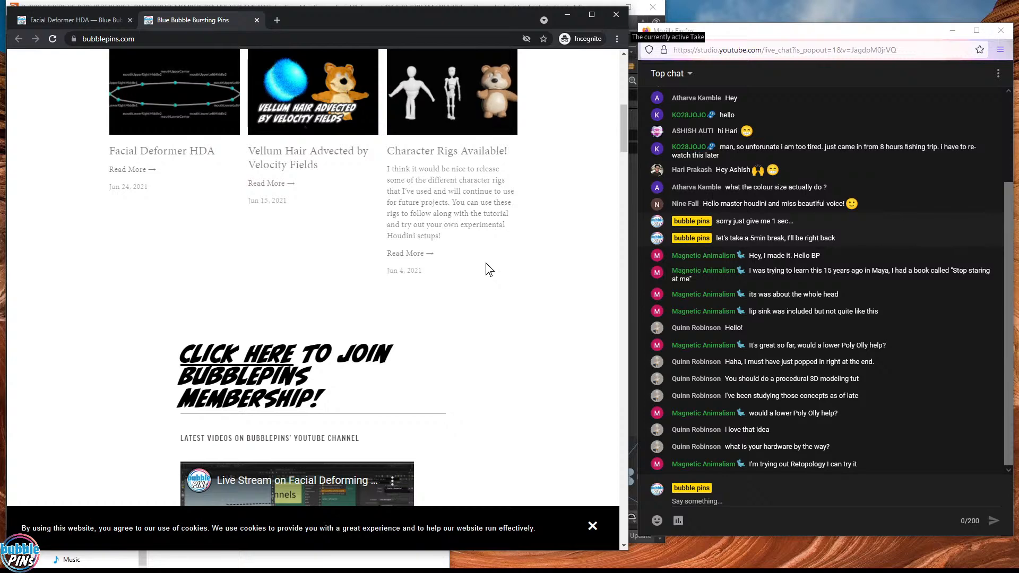
{"action": "scroll", "coordinate": [485, 263], "scroll_direction": "down", "scroll_amount": 2}
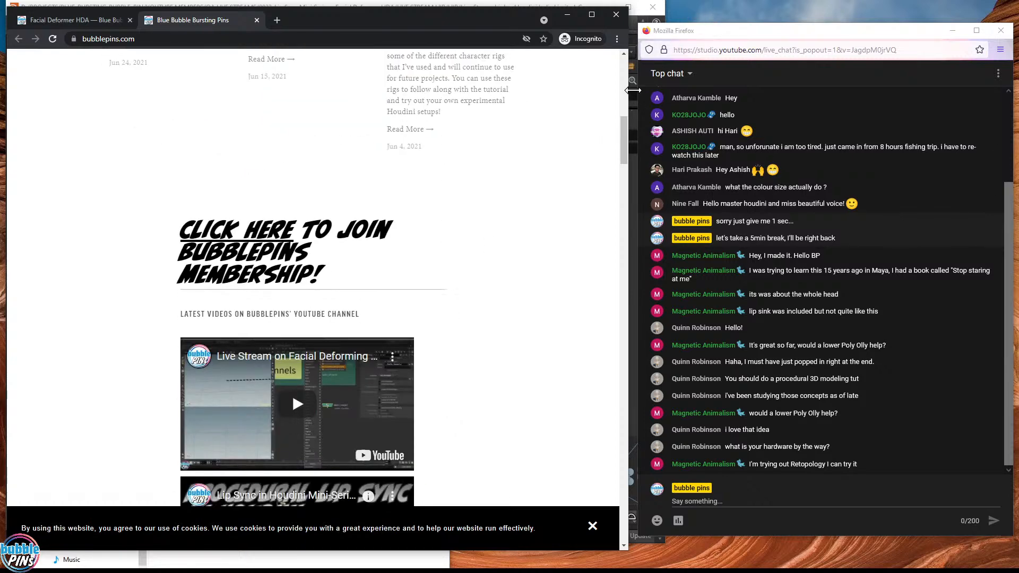
{"action": "left_click_drag", "start_coordinate": [632, 90], "coordinate": [643, 85]}
Search the site for "hardware" and open the article Installing AMD Threadripper 3960x (Gen 3).
{"action": "scroll", "coordinate": [535, 250], "scroll_direction": "down", "scroll_amount": 8}
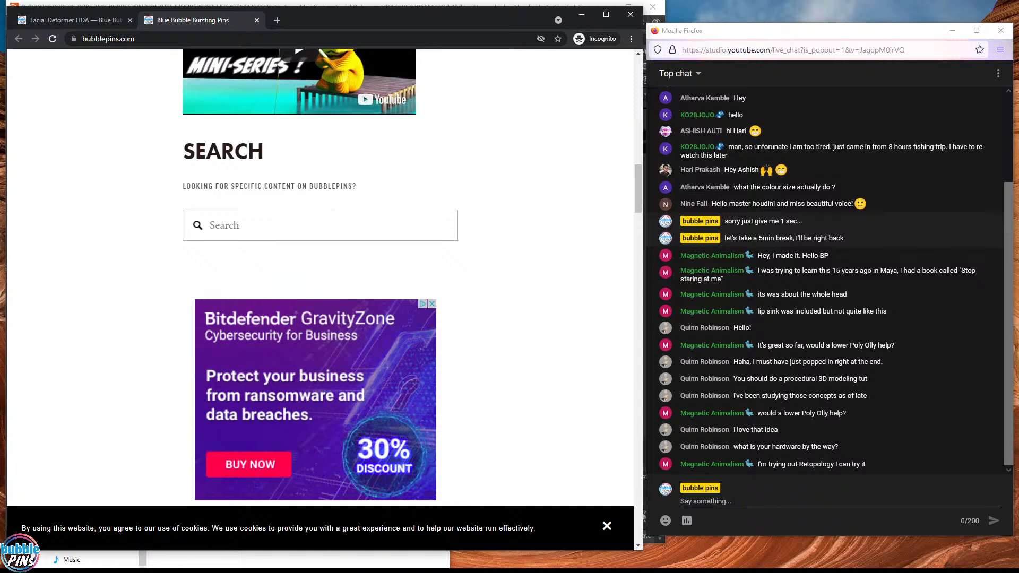
{"action": "left_click", "coordinate": [354, 211]}
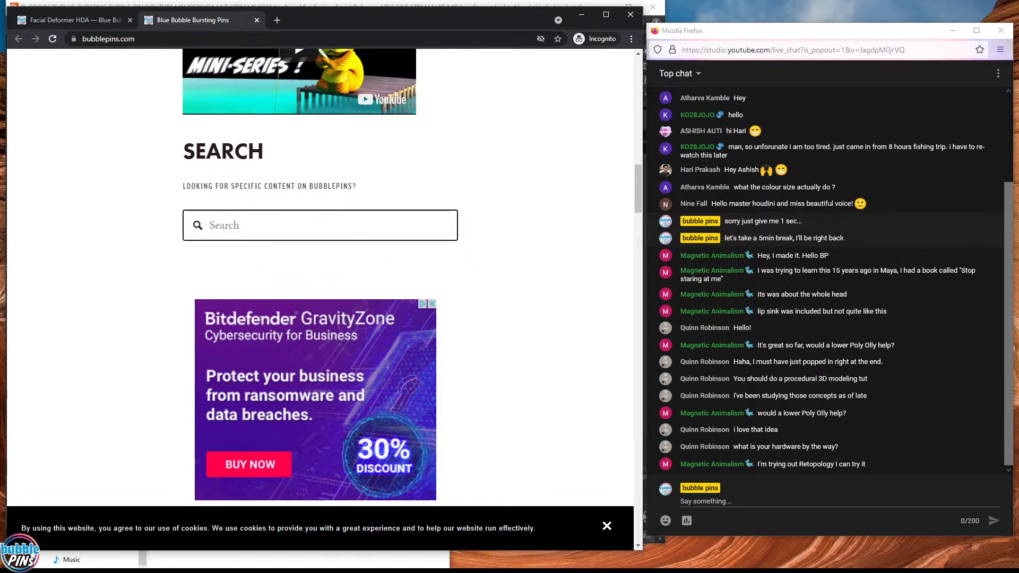
{"action": "type", "text": "hardware"}
{"action": "scroll", "coordinate": [479, 235], "scroll_direction": "up", "scroll_amount": 5}
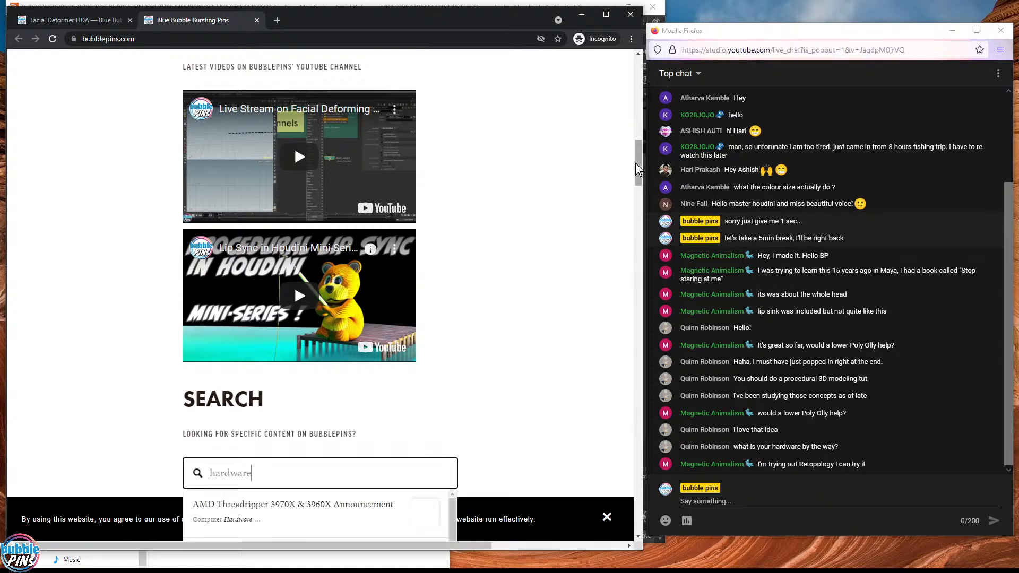
{"action": "scroll", "coordinate": [638, 176], "scroll_direction": "down", "scroll_amount": 2}
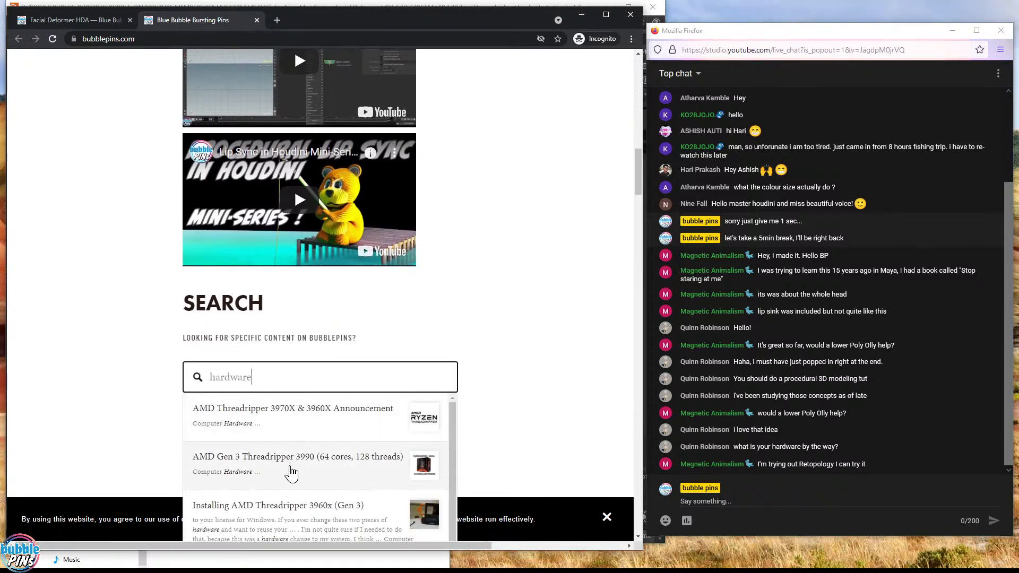
{"action": "left_click", "coordinate": [310, 512]}
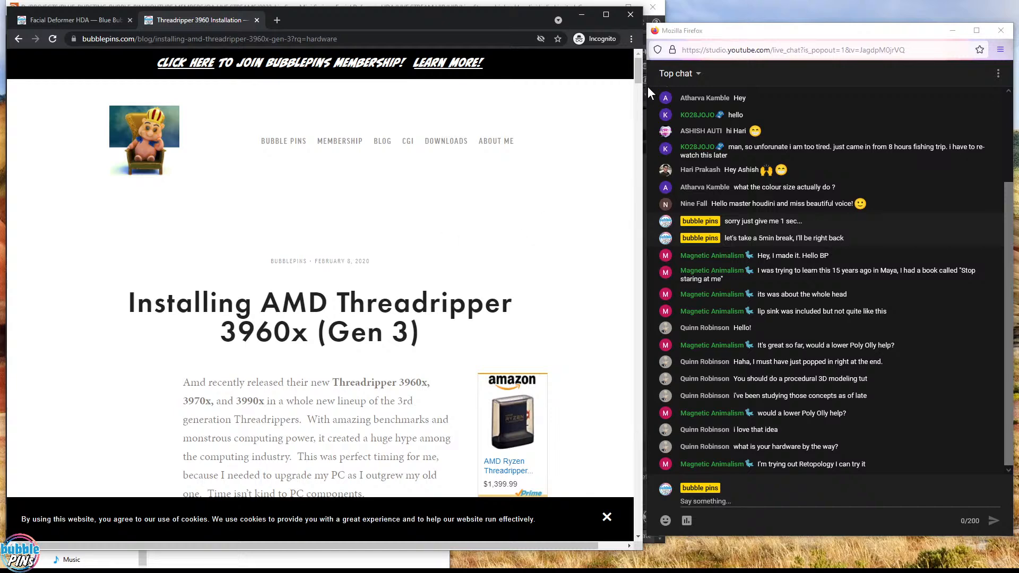
Open the article's image of the hottest areas on the CPU surface in a new tab and enlarge it.
{"action": "left_click_drag", "start_coordinate": [637, 73], "coordinate": [605, 178]}
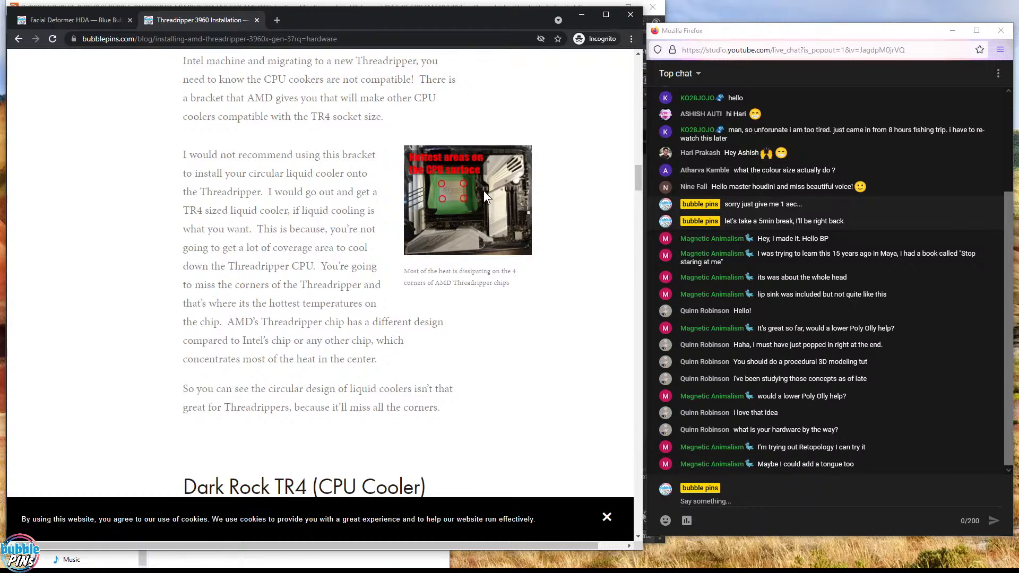
{"action": "scroll", "coordinate": [483, 191], "scroll_direction": "up", "scroll_amount": 3}
{"action": "scroll", "coordinate": [480, 193], "scroll_direction": "down", "scroll_amount": 3}
{"action": "right_click", "coordinate": [463, 190]}
{"action": "left_click", "coordinate": [480, 197]}
{"action": "right_click", "coordinate": [471, 192]}
{"action": "left_click", "coordinate": [310, 20]}
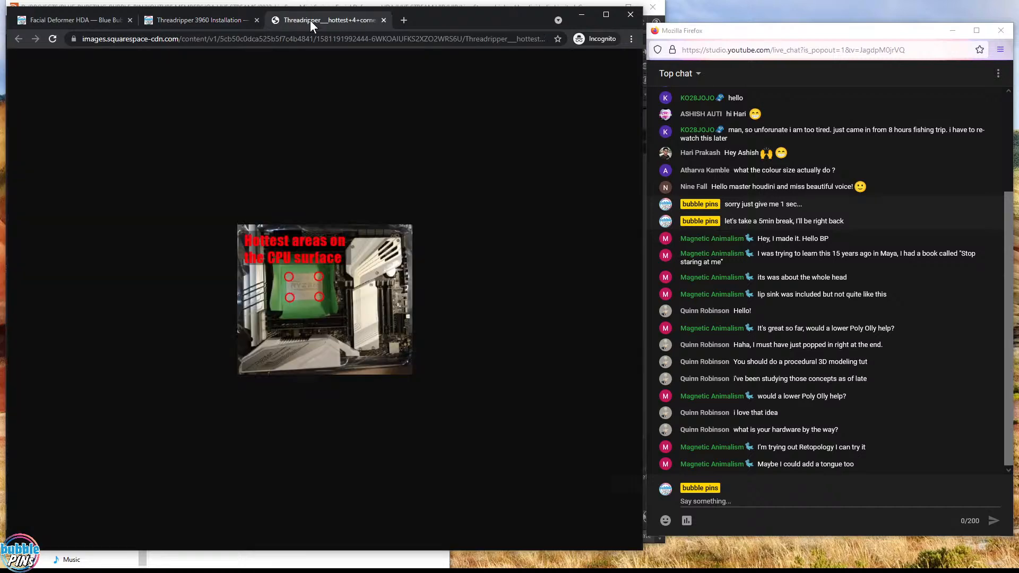
{"action": "scroll", "coordinate": [316, 260], "scroll_direction": "up", "scroll_amount": 8, "text": "ctrl"}
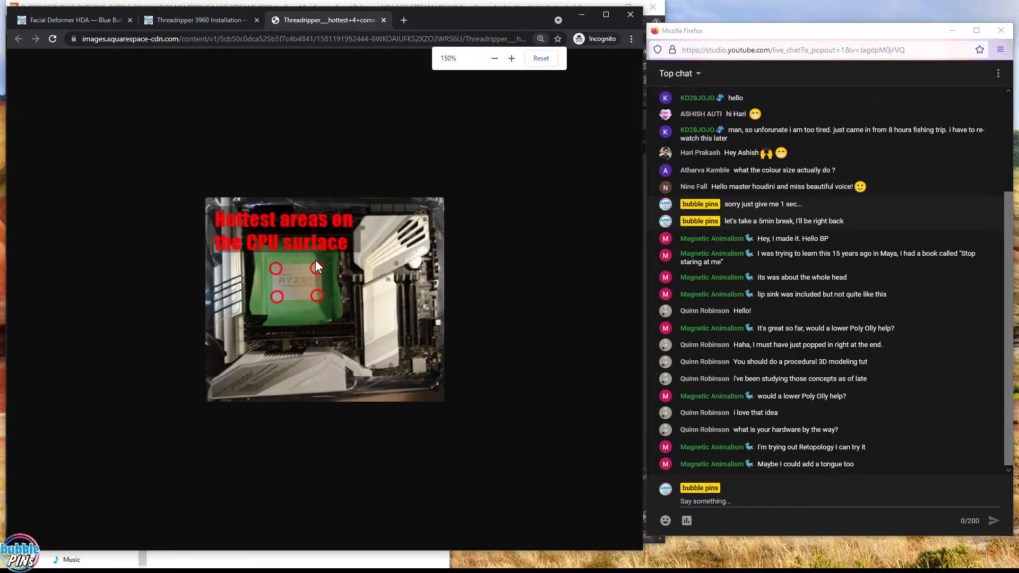
{"action": "scroll", "coordinate": [315, 260], "scroll_direction": "down", "scroll_amount": 1, "text": "ctrl"}
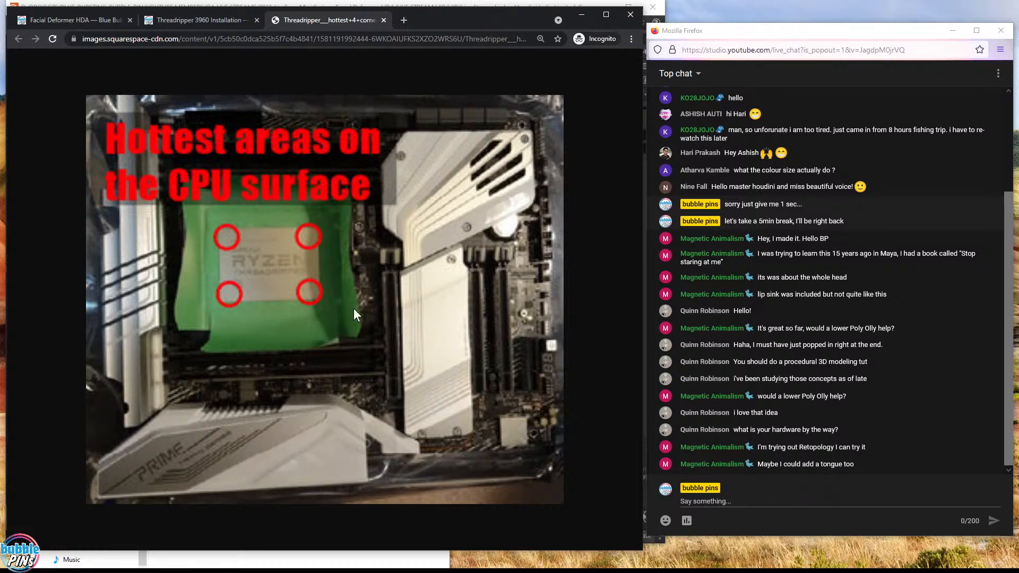
Return to the Threadripper article, review its CPU Cooler Coverage section and go back to the article's title.
{"action": "left_click", "coordinate": [233, 19]}
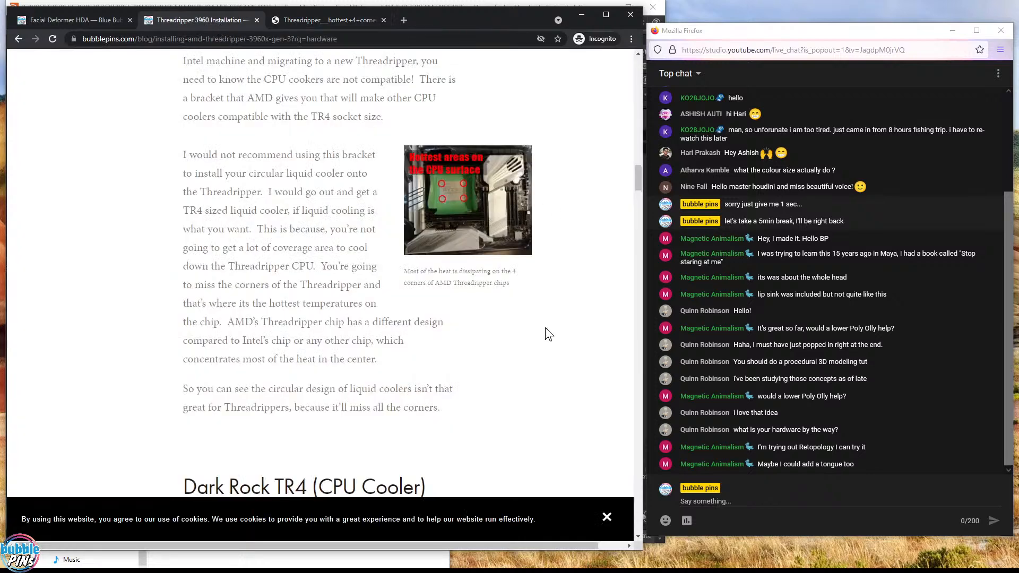
{"action": "scroll", "coordinate": [546, 326], "scroll_direction": "up", "scroll_amount": 5}
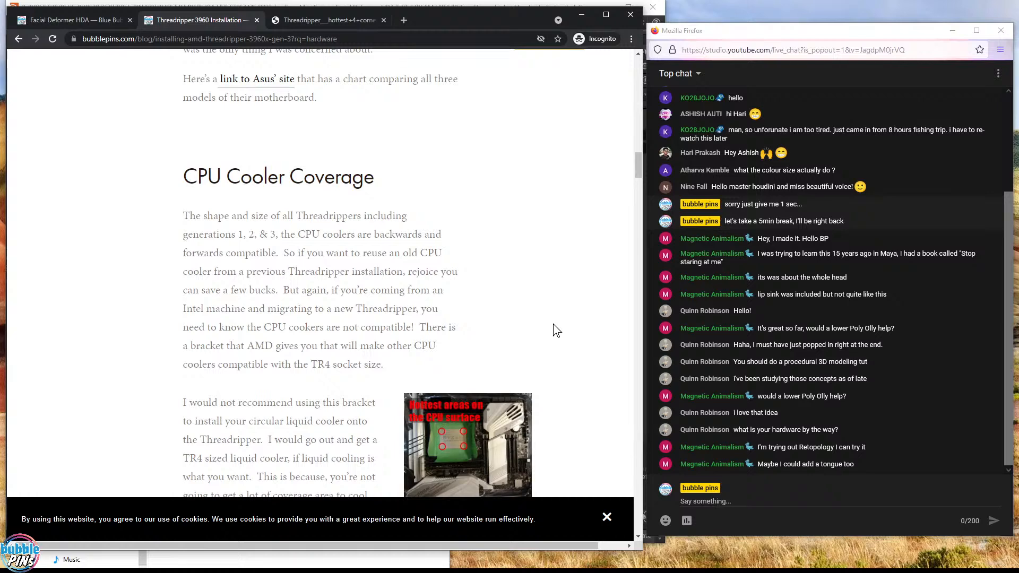
{"action": "scroll", "coordinate": [552, 324], "scroll_direction": "down", "scroll_amount": 6}
{"action": "scroll", "coordinate": [542, 323], "scroll_direction": "up", "scroll_amount": 4}
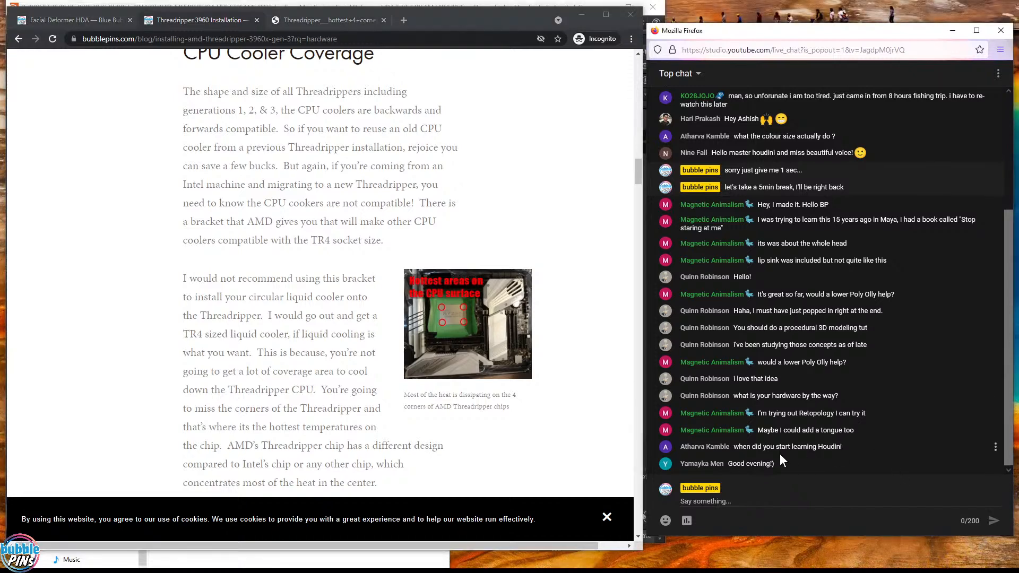
{"action": "scroll", "coordinate": [461, 227], "scroll_direction": "up", "scroll_amount": 10}
{"action": "scroll", "coordinate": [508, 253], "scroll_direction": "up", "scroll_amount": 10}
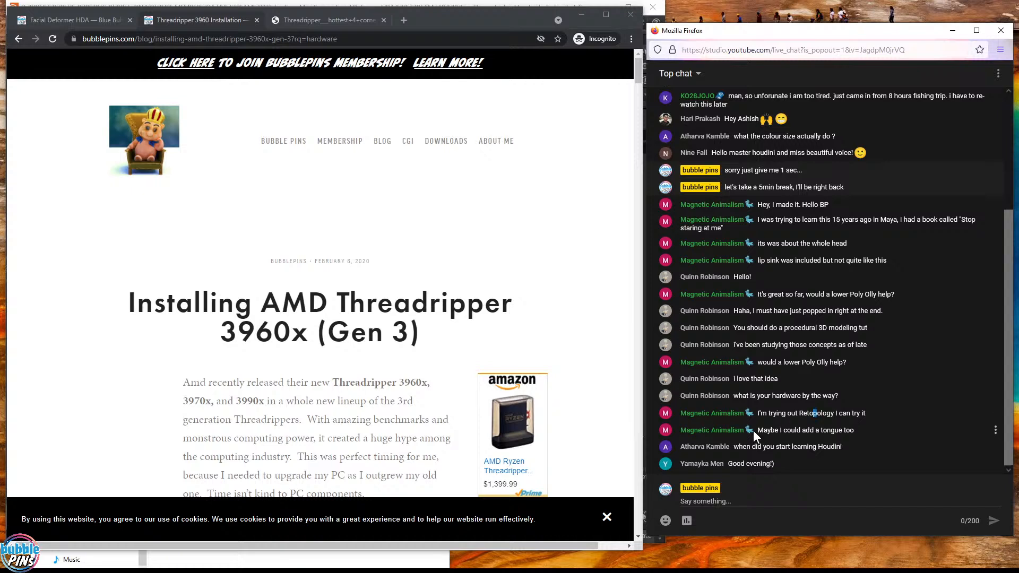
Highlight and read the chat messages about starting to learn Houdini, trying out retopology and adding a tongue.
{"action": "left_click_drag", "start_coordinate": [743, 446], "coordinate": [896, 448]}
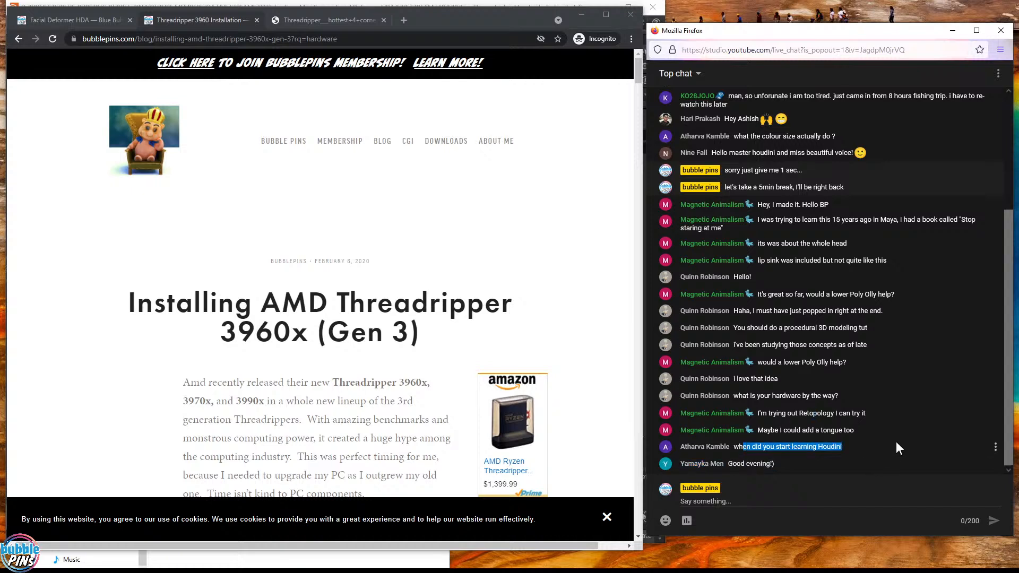
{"action": "left_click_drag", "start_coordinate": [760, 413], "coordinate": [891, 420]}
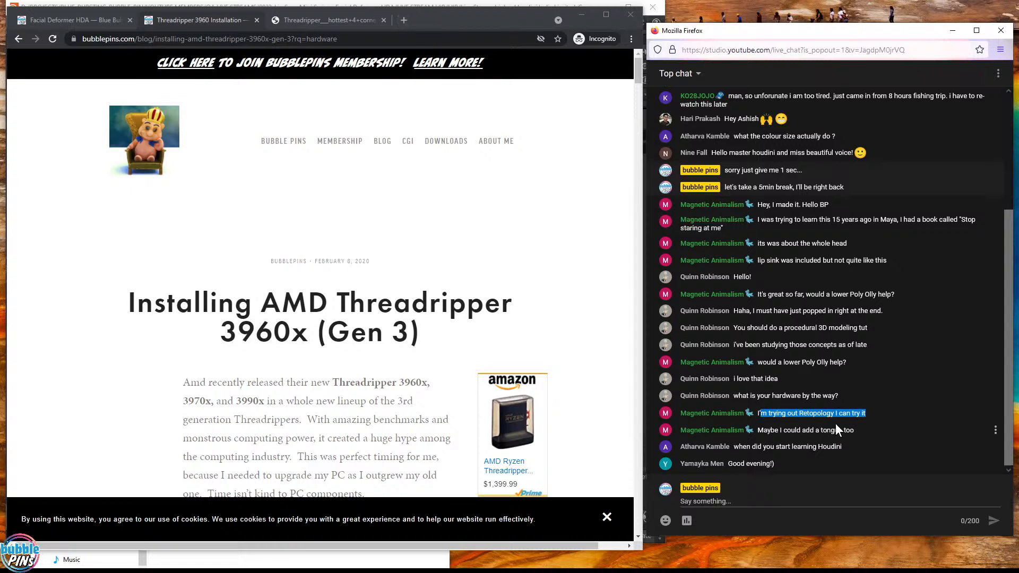
{"action": "double_click", "coordinate": [816, 413]}
{"action": "left_click_drag", "start_coordinate": [762, 430], "coordinate": [915, 432]}
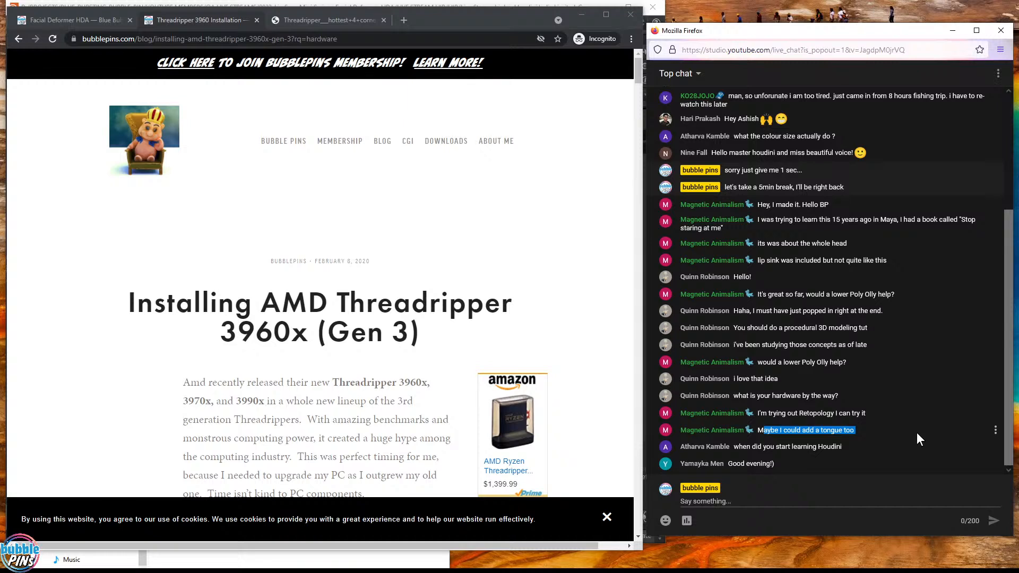
{"action": "left_click", "coordinate": [842, 445]}
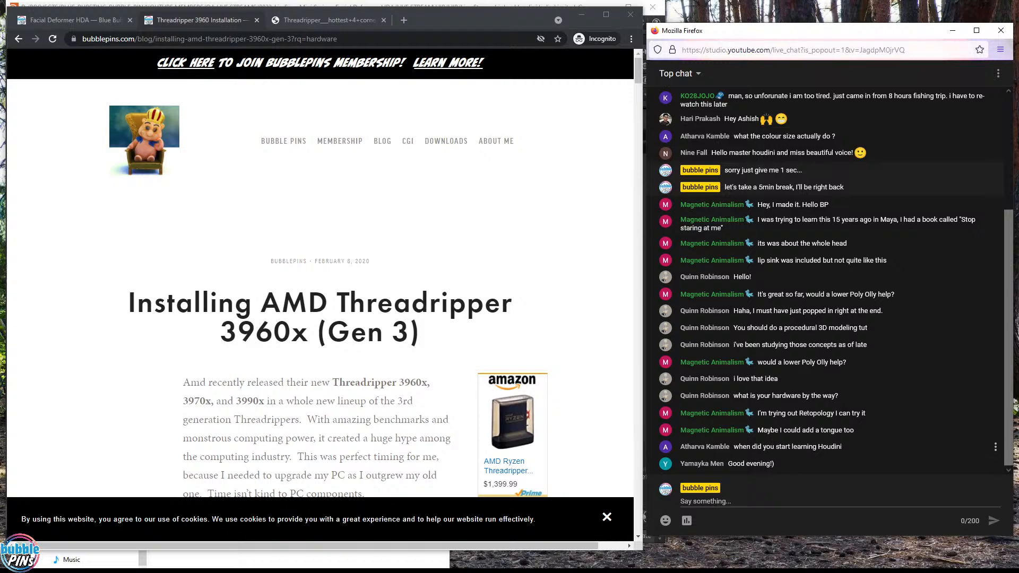
Go through the chat's Houdini learning question, the evening greeting and the message about trying it out and sending it, highlighting each.
{"action": "left_click_drag", "start_coordinate": [741, 446], "coordinate": [959, 451]}
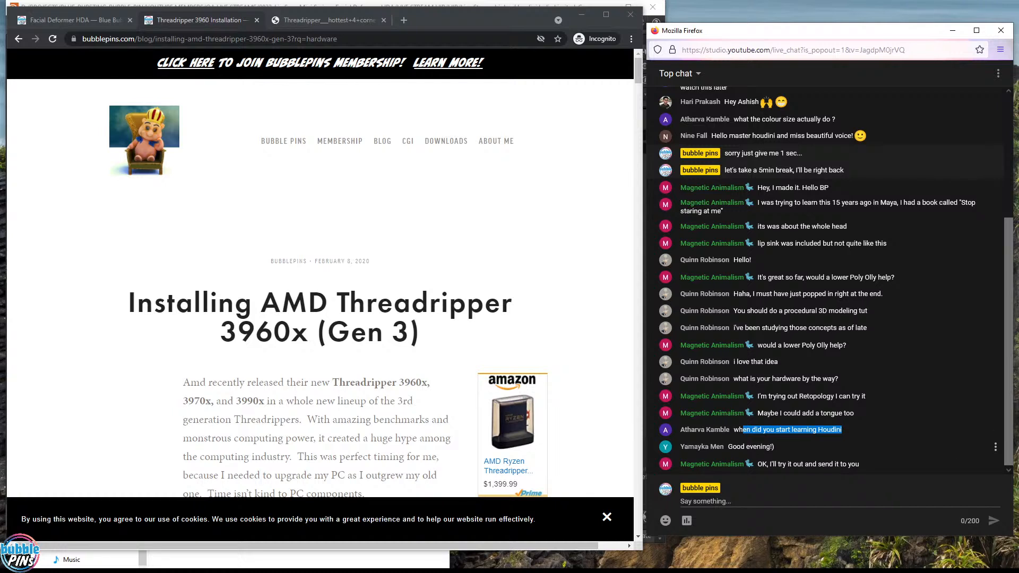
{"action": "left_click", "coordinate": [792, 448]}
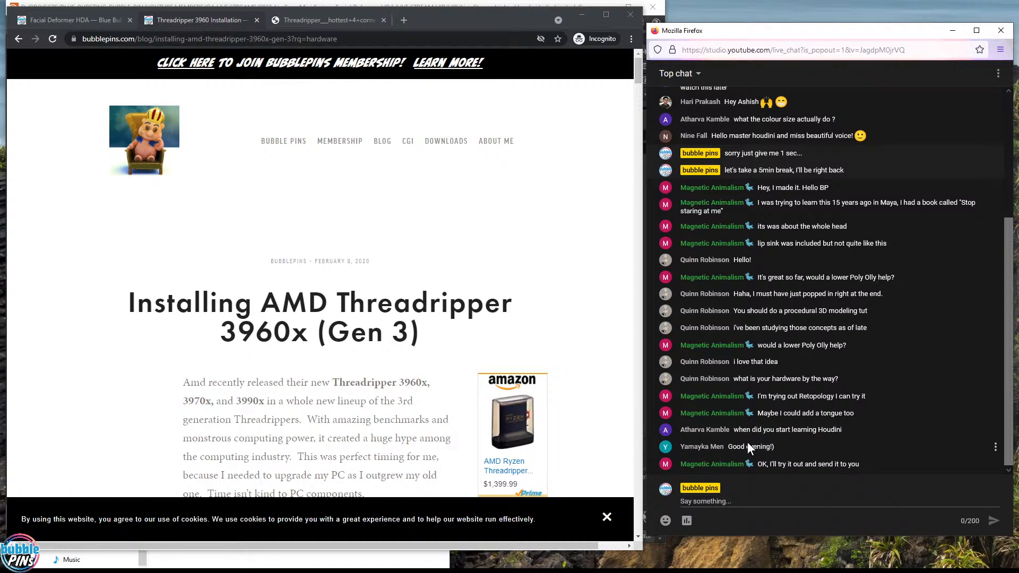
{"action": "left_click_drag", "start_coordinate": [722, 448], "coordinate": [828, 445]}
{"action": "left_click", "coordinate": [786, 447]}
{"action": "left_click_drag", "start_coordinate": [766, 465], "coordinate": [871, 466]}
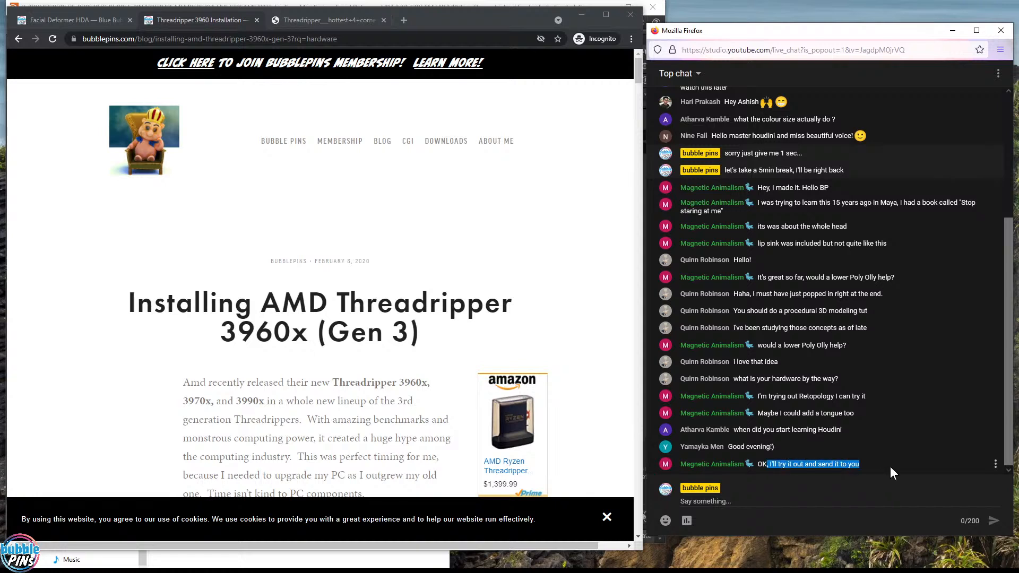
{"action": "left_click", "coordinate": [889, 466]}
{"action": "left_click_drag", "start_coordinate": [757, 465], "coordinate": [871, 467]}
Close the browser window showing the Threadripper article and return to the bear model in Houdini.
{"action": "left_click", "coordinate": [445, 20]}
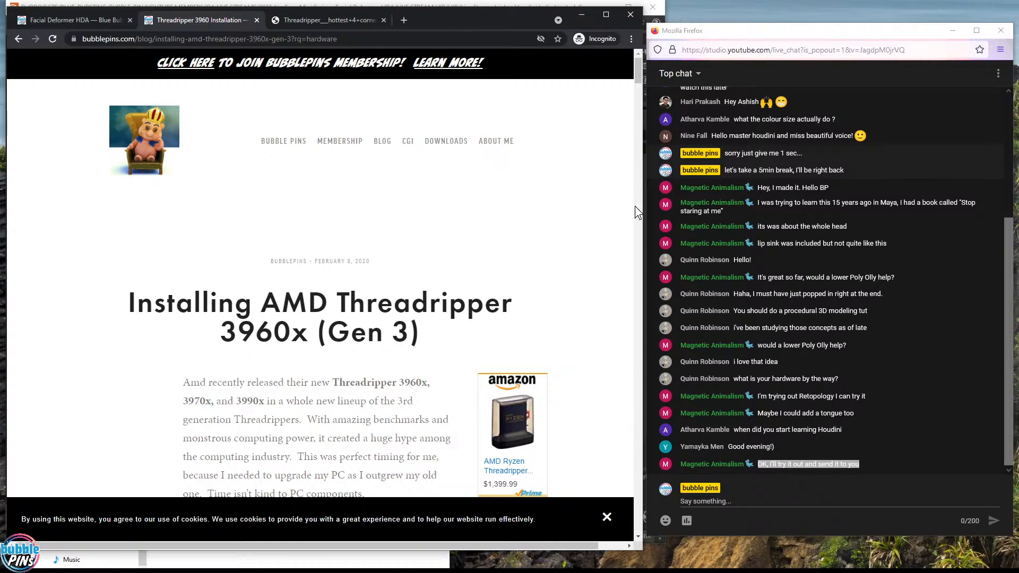
{"action": "left_click", "coordinate": [927, 264]}
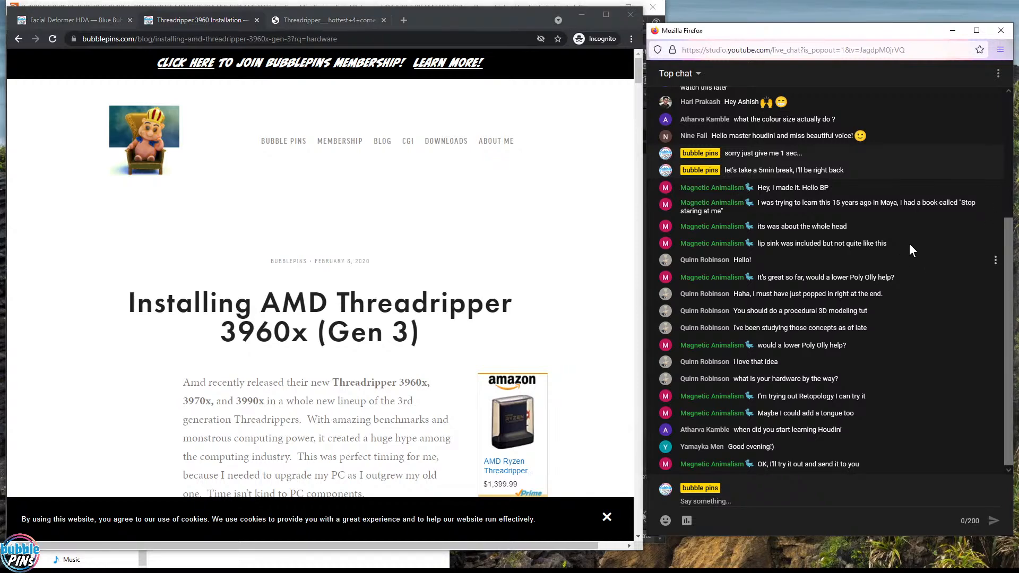
{"action": "left_click", "coordinate": [630, 16]}
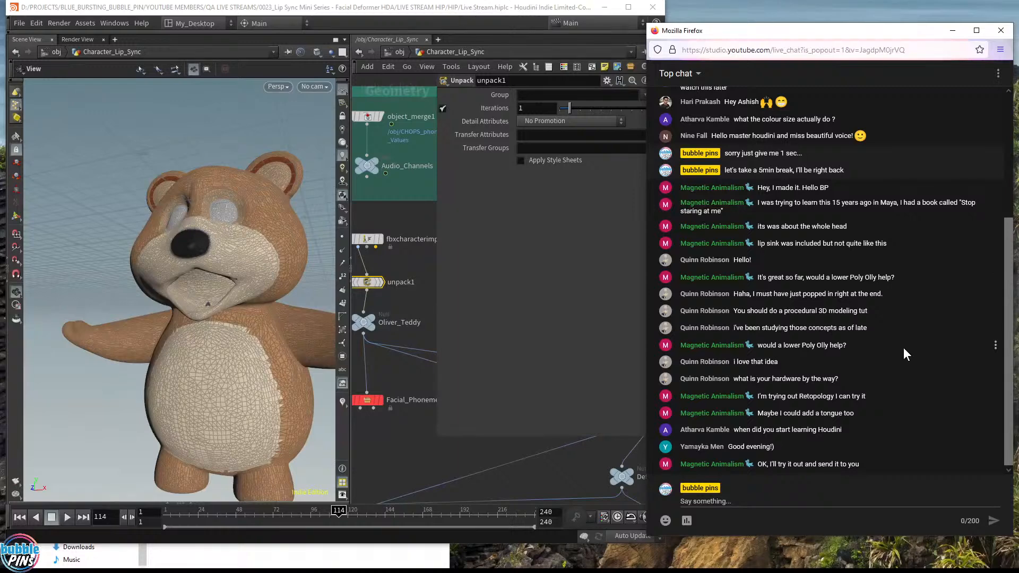
Put the cursor in the chat's message field, then highlight and read the newest farewell message.
{"action": "left_click", "coordinate": [769, 501]}
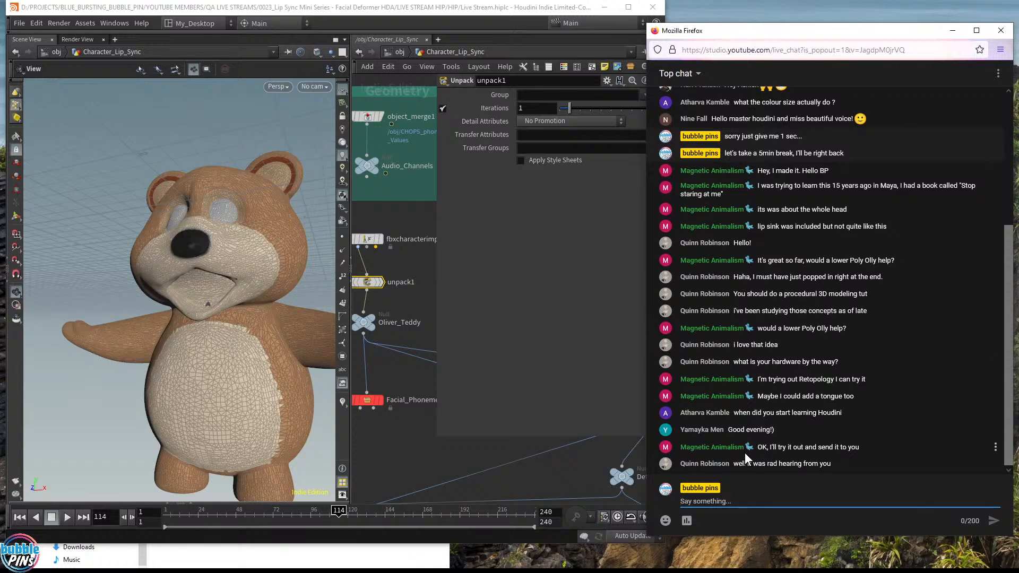
{"action": "left_click_drag", "start_coordinate": [742, 463], "coordinate": [867, 473]}
{"action": "left_click", "coordinate": [873, 467]}
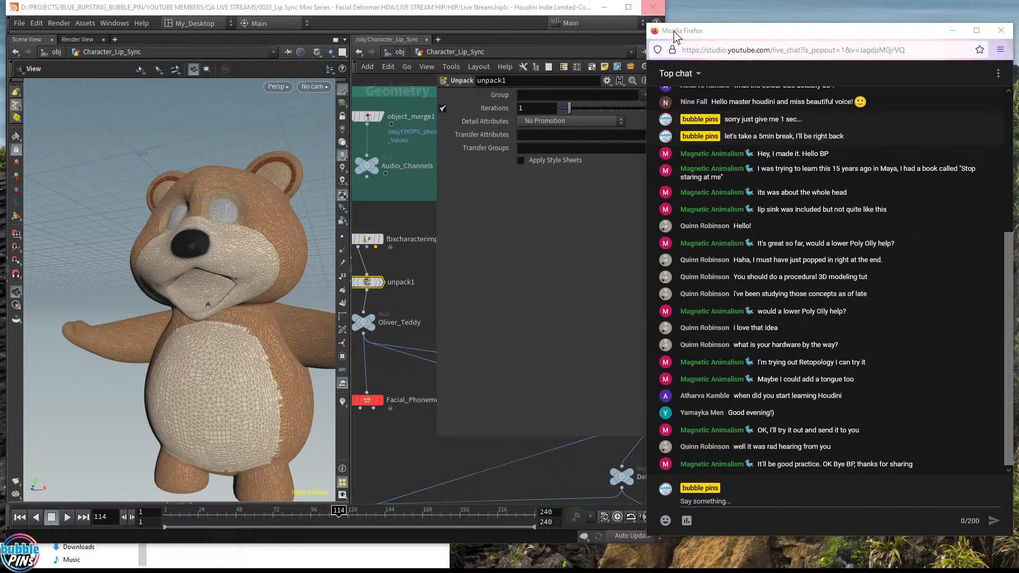
{"action": "left_click", "coordinate": [731, 33]}
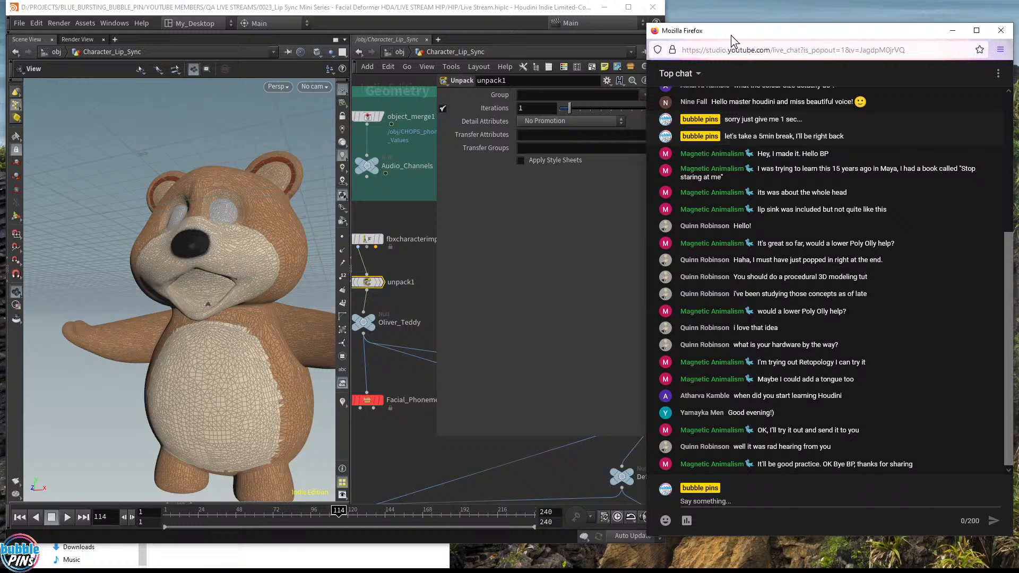